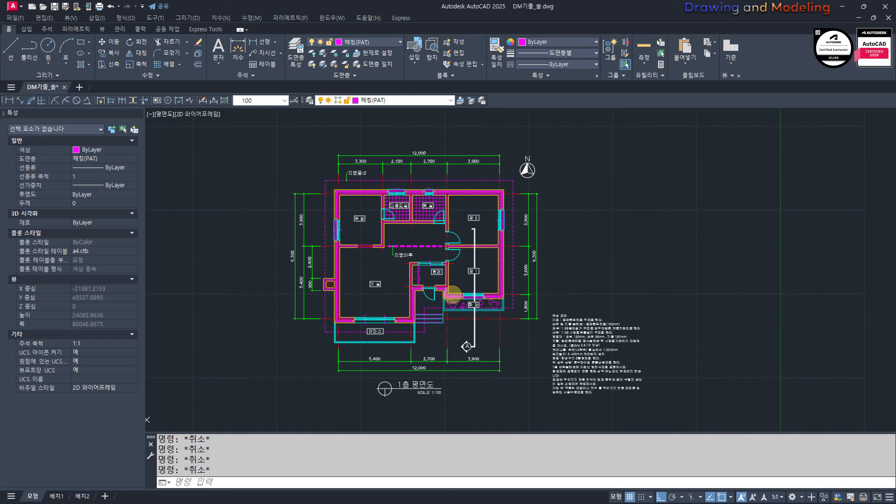
Step: Examine the 작성 조건 notes beside the first-floor plan, covering structure, insulation, roof and eaves requirements
scroll(458, 330, "up", 5)
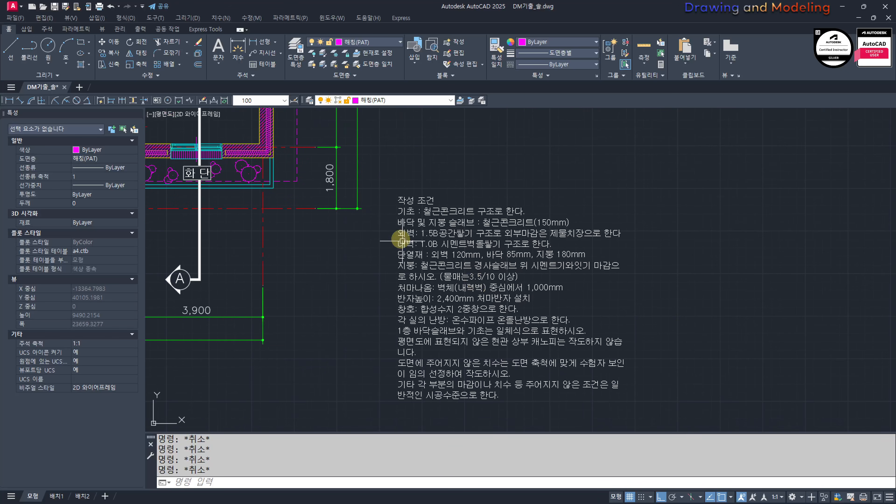
scroll(377, 226, "up", 2)
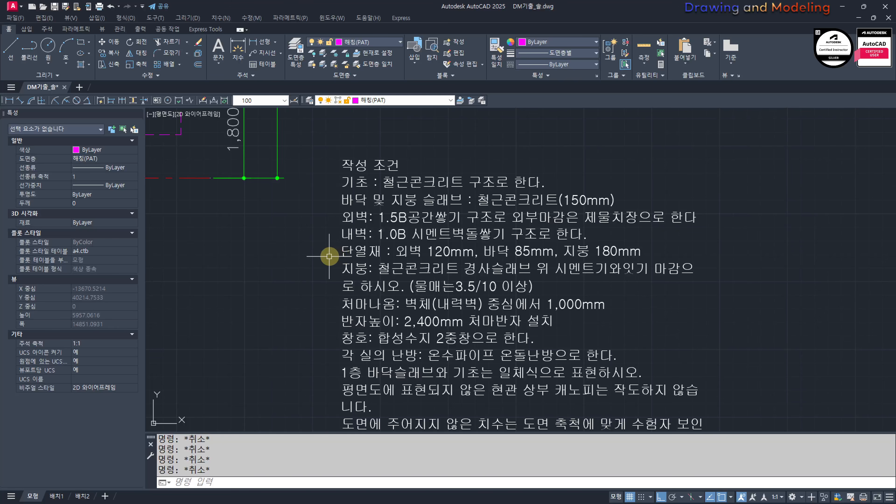
middle_click_drag(317, 327, 300, 297)
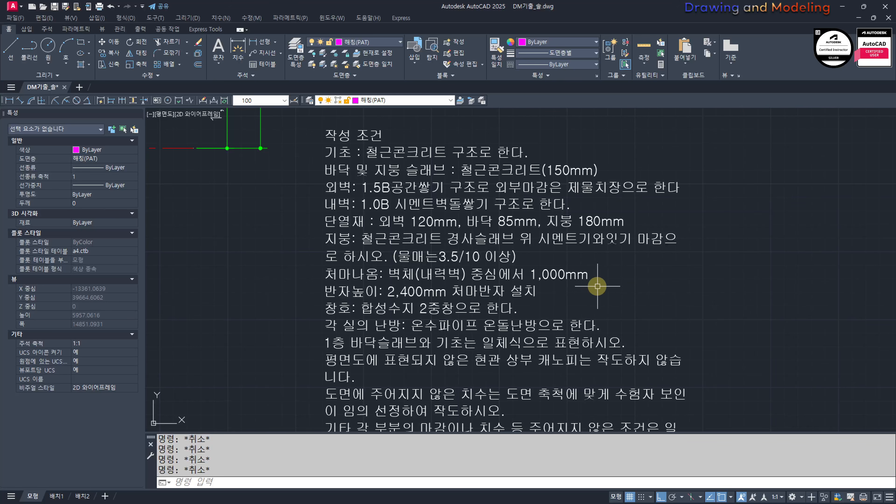
scroll(628, 290, "down", 2)
middle_click_drag(666, 304, 766, 332)
scroll(572, 249, "up", 2)
middle_click_drag(351, 158, 445, 249)
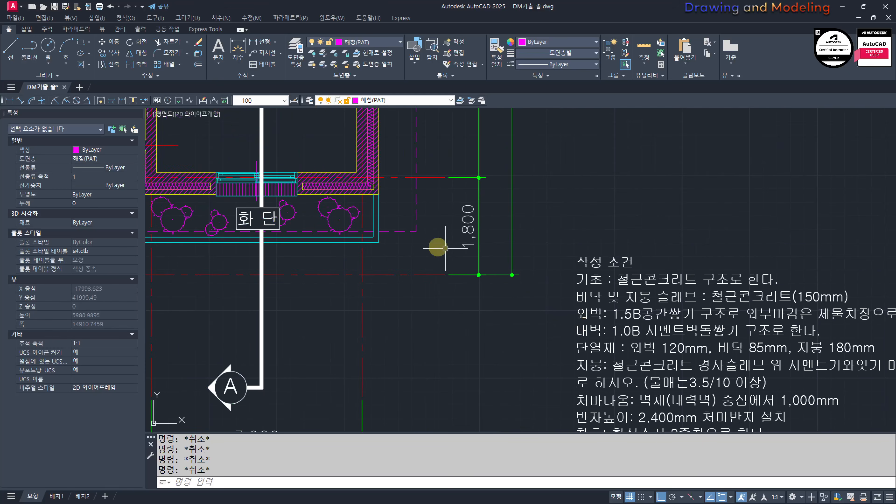
scroll(373, 197, "up", 2)
middle_click_drag(373, 197, 390, 234)
scroll(470, 301, "down", 2)
middle_click_drag(470, 301, 311, 166)
scroll(493, 277, "up", 4)
middle_click_drag(506, 236, 586, 231)
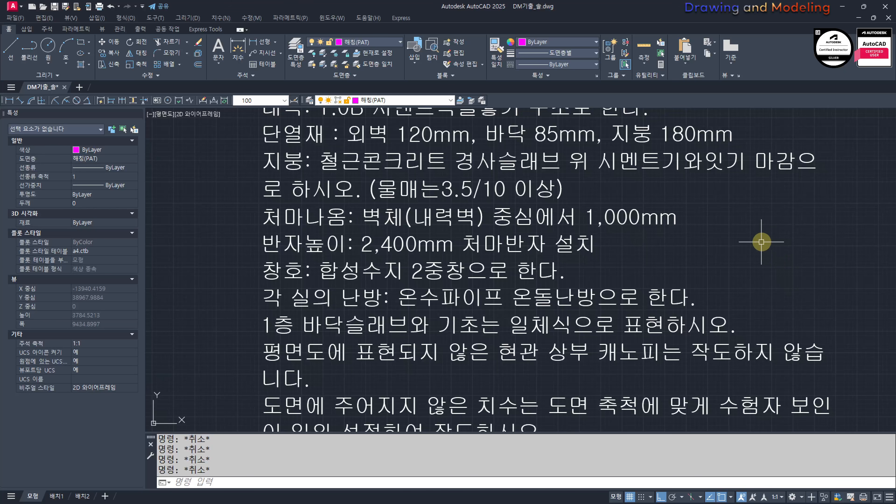
scroll(800, 247, "down", 2)
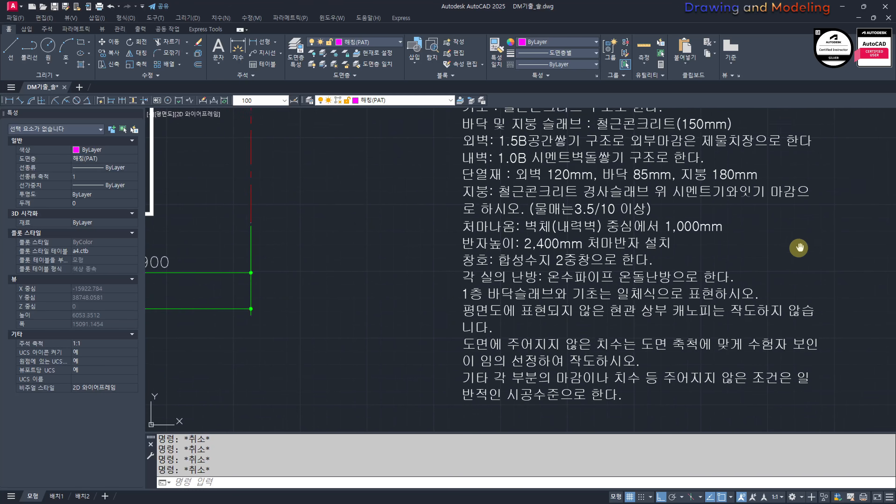
middle_click_drag(800, 248, 693, 267)
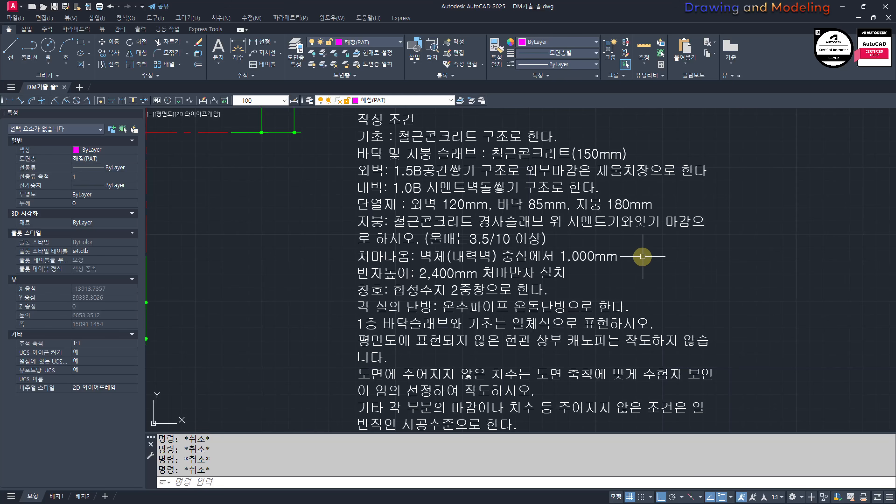
middle_click_drag(733, 189, 741, 233)
scroll(603, 170, "up", 2)
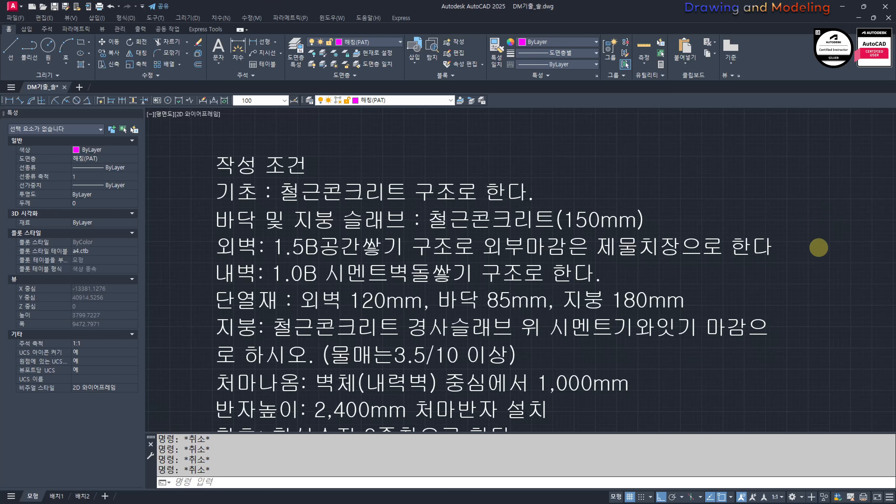
Step: Examine the 작성 조건 notes on the framed sheet, including the exterior wall finish requirement
scroll(819, 248, "down", 10)
scroll(615, 353, "up", 5)
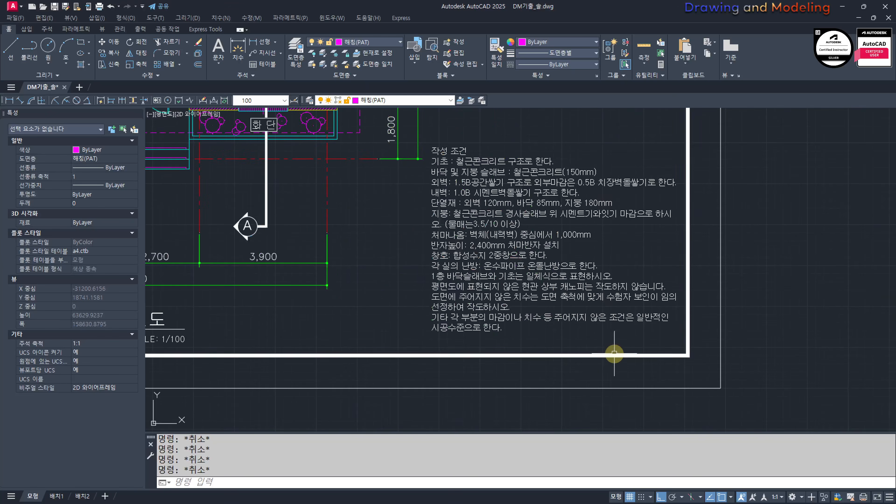
scroll(603, 226, "up", 4)
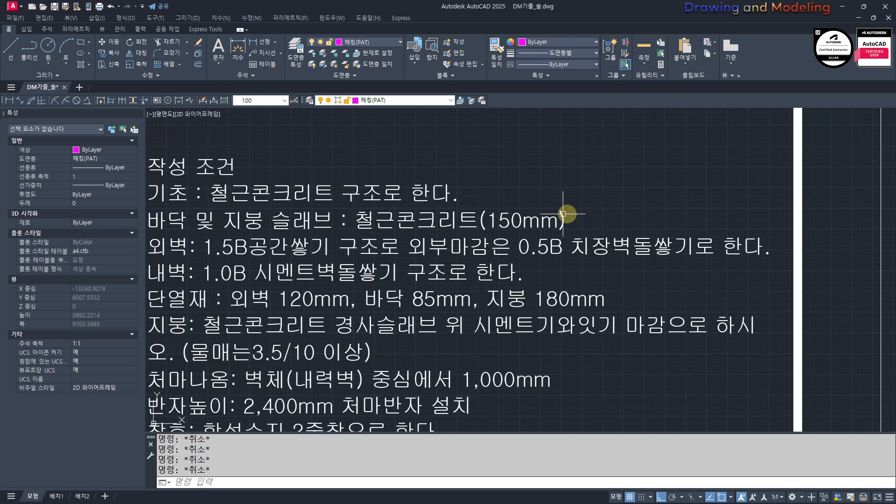
scroll(689, 284, "down", 2)
mouse_move(700, 298)
middle_mouse_down()
mouse_move(676, 298)
mouse_move(680, 272)
middle_mouse_up()
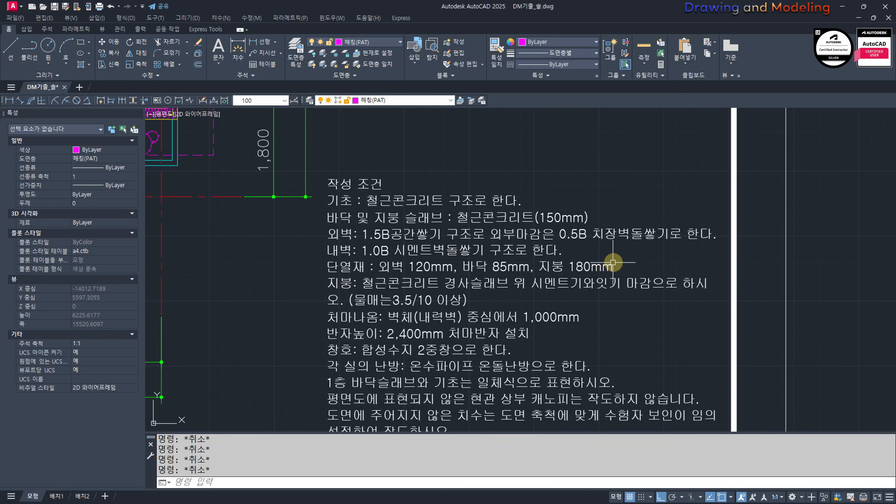
middle_click_drag(276, 275, 366, 254)
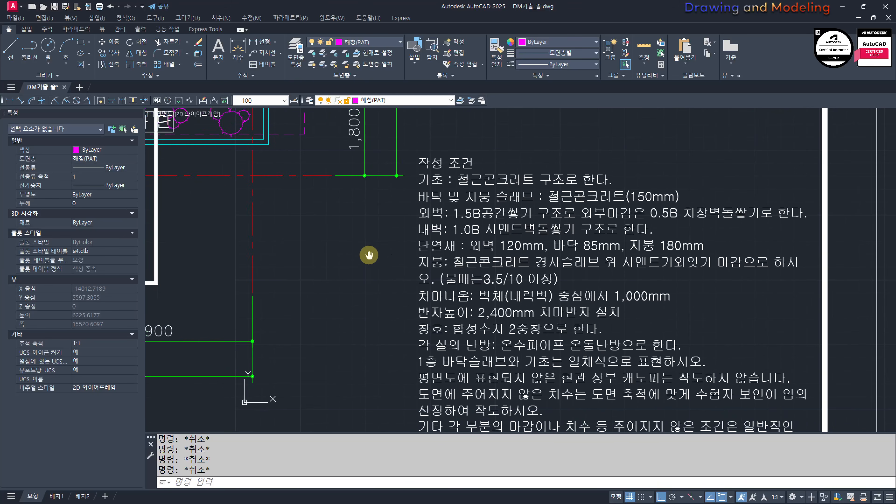
Step: Examine the first-floor plan's room layout, walls, roof edge line and grid dimensions
scroll(419, 276, "down", 12)
middle_click_drag(484, 153, 488, 276)
scroll(416, 302, "up", 6)
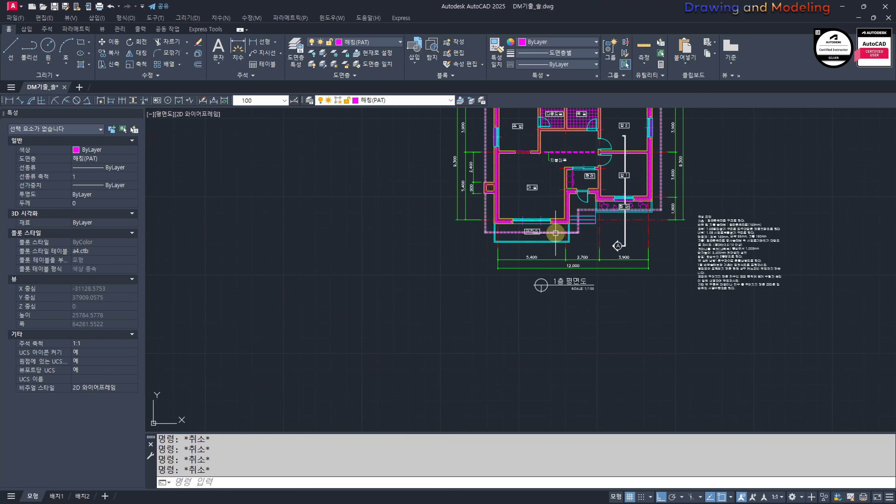
middle_click_drag(556, 234, 514, 306)
scroll(557, 259, "up", 4)
middle_click_drag(442, 234, 522, 308)
middle_click_drag(583, 237, 590, 296)
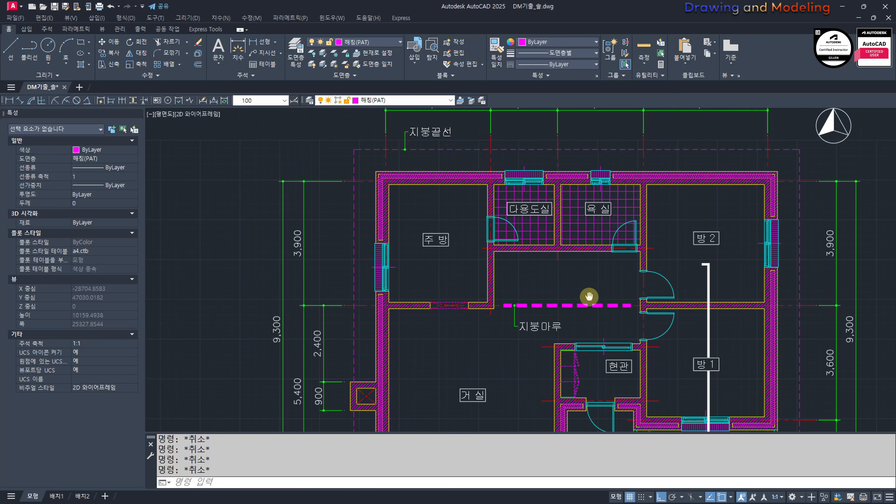
scroll(667, 334, "down", 2)
scroll(656, 336, "down", 2)
middle_click_drag(796, 413, 603, 304)
scroll(619, 306, "up", 6)
scroll(664, 252, "down", 6)
middle_click_drag(453, 261, 550, 298)
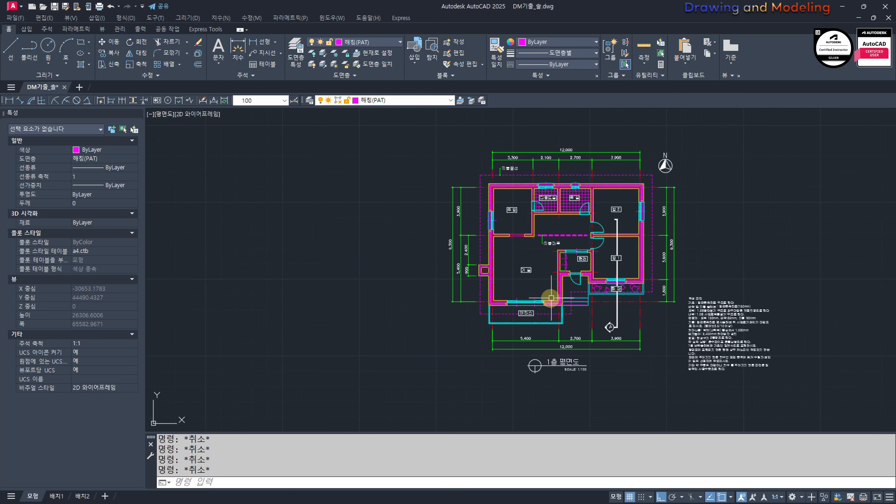
scroll(549, 308, "up", 4)
middle_click_drag(537, 335, 532, 338)
scroll(532, 338, "down", 4)
Step: Draw a 12000 by 9300 rectangle in the empty area beside the plan and notes
middle_click_drag(645, 344, 404, 344)
middle_click_drag(704, 314, 610, 310)
middle_click_drag(654, 332, 704, 338)
middle_click_drag(650, 312, 593, 300)
type("rec")
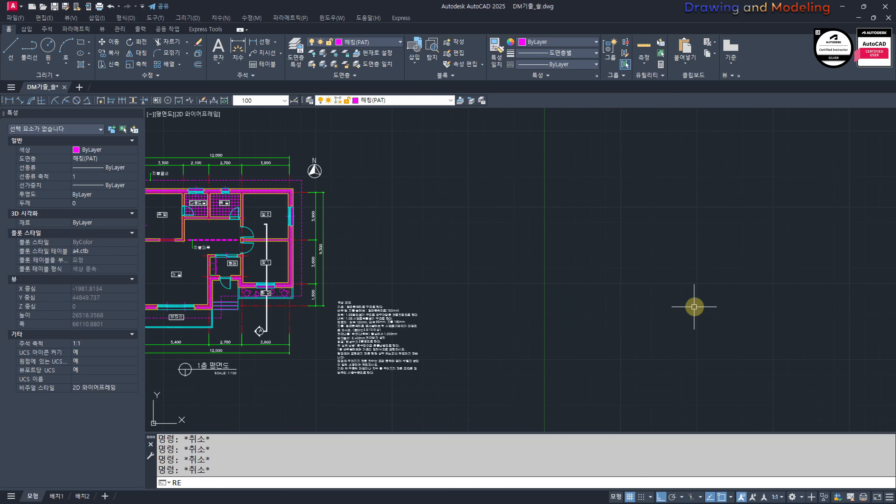
key("space")
left_click(614, 326)
type("@12000")
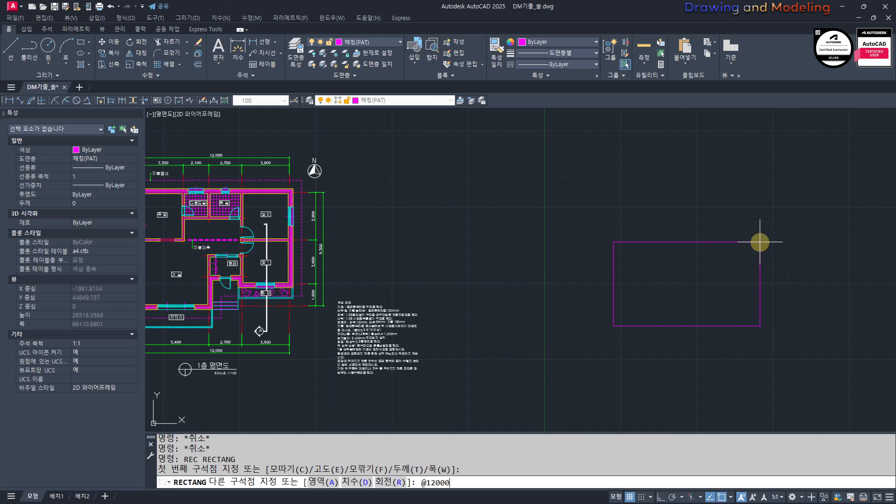
type(",9300")
key("Return")
key("Escape")
key("Escape")
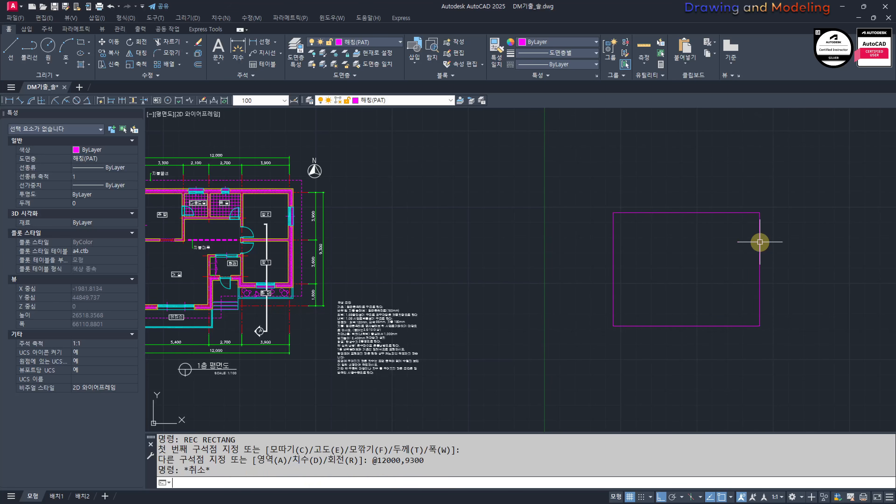
Step: Assign the new rectangle to the 중심선(CEN) layer
left_click(692, 167)
left_click(600, 233)
left_click(411, 103)
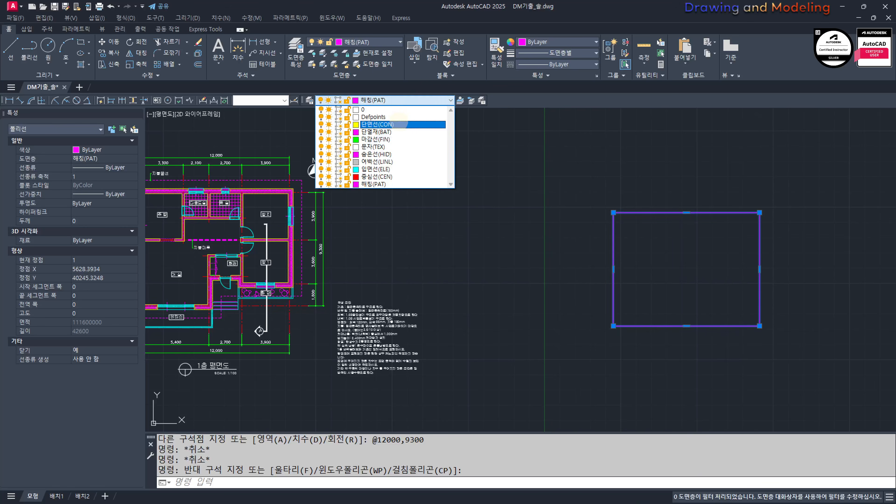
left_click(394, 172)
left_click(409, 100)
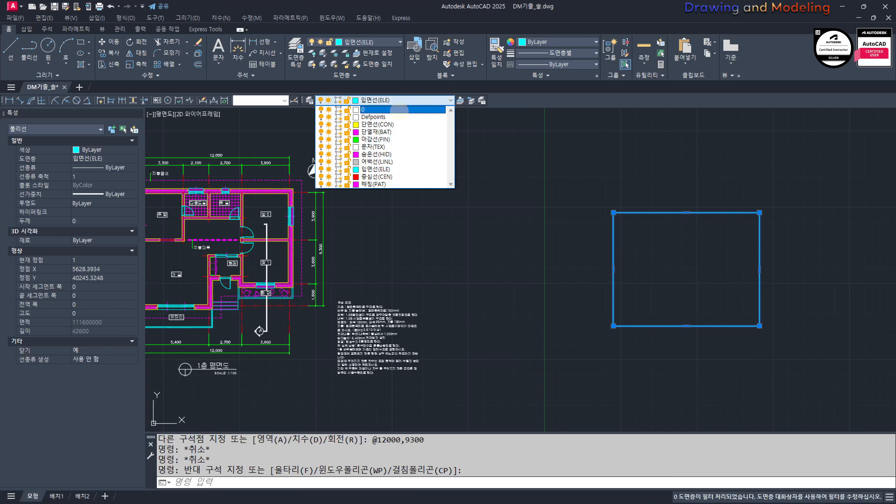
left_click(384, 173)
key("Escape")
key("Escape")
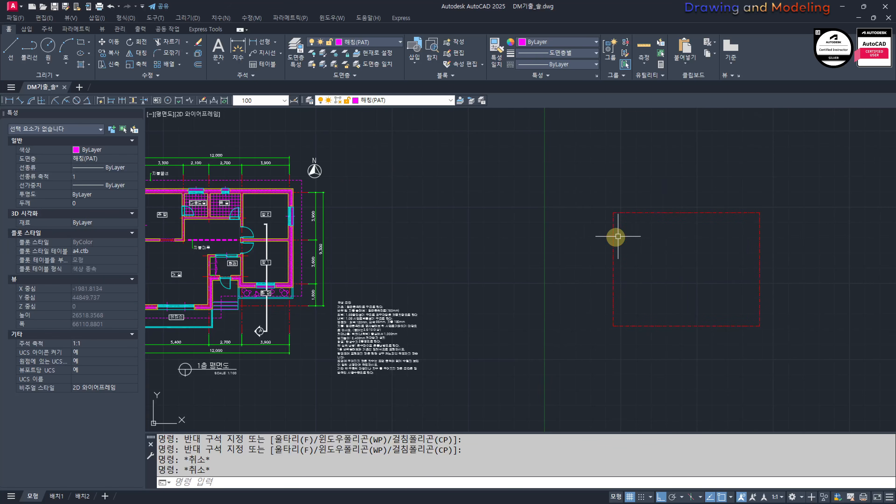
Step: Offset the centre-line rectangle outward by 1500
middle_click_drag(522, 227, 559, 233)
type("o")
key("Return")
type("150")
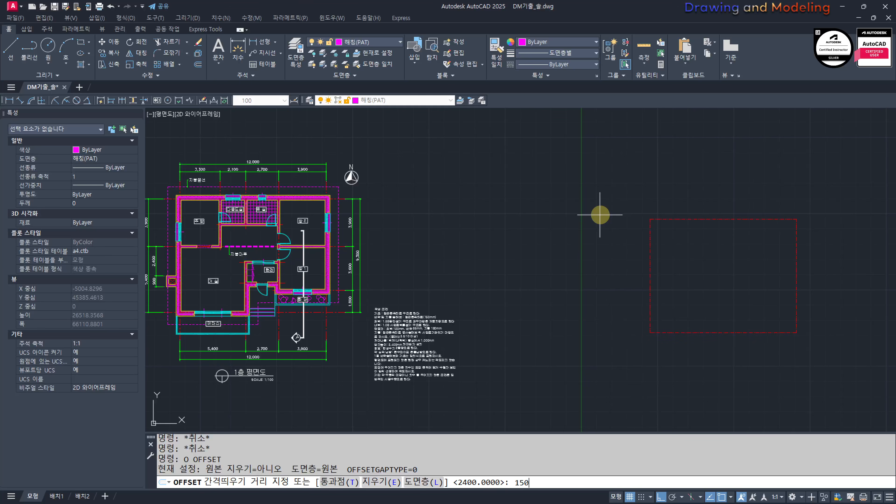
type("0")
key("Return")
left_click(650, 234)
left_click(630, 235)
key("Escape")
key("Escape")
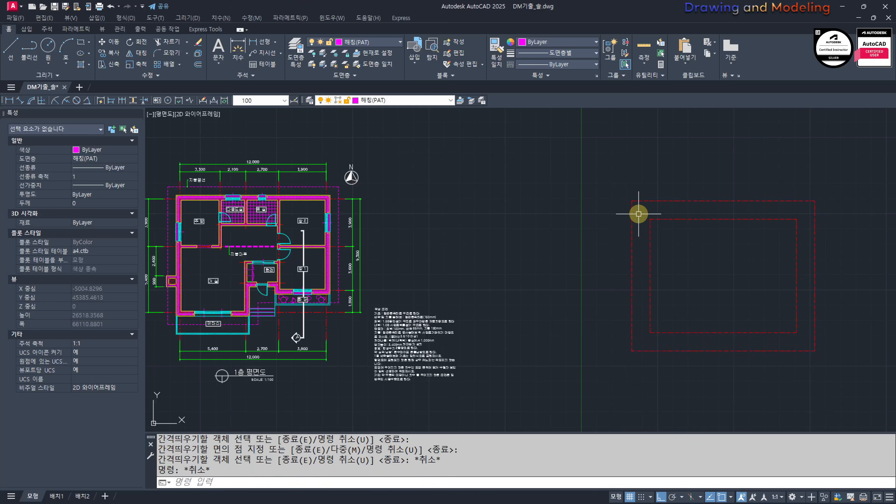
Step: Move the outer offset rectangle to layer 0
left_click(638, 214)
left_click(610, 226)
left_click(374, 100)
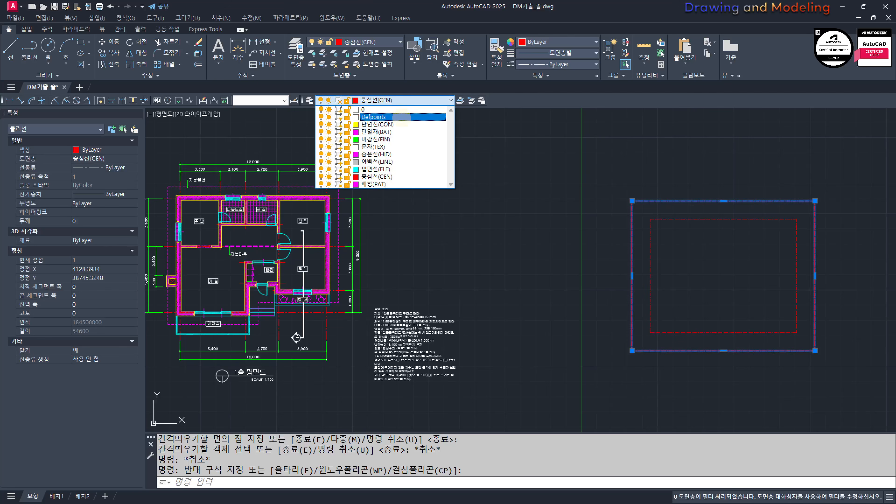
left_click(360, 110)
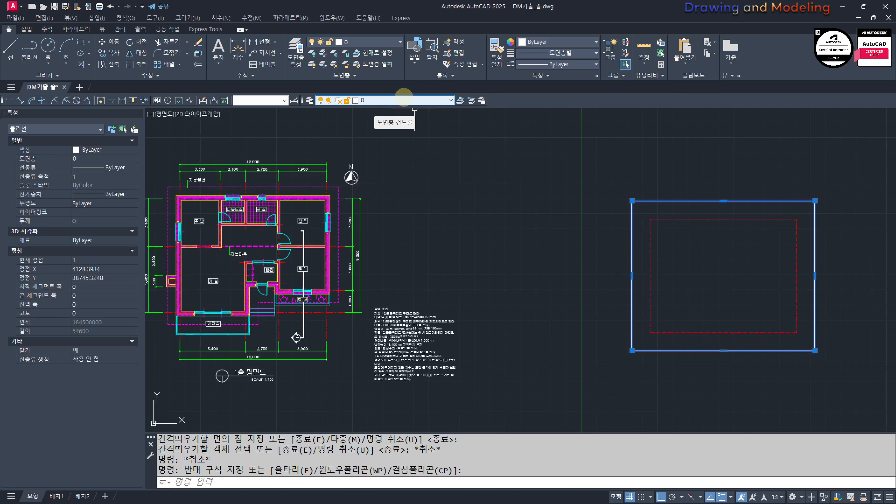
key("Escape")
key("Escape")
key("Escape")
scroll(639, 212, "up", 4)
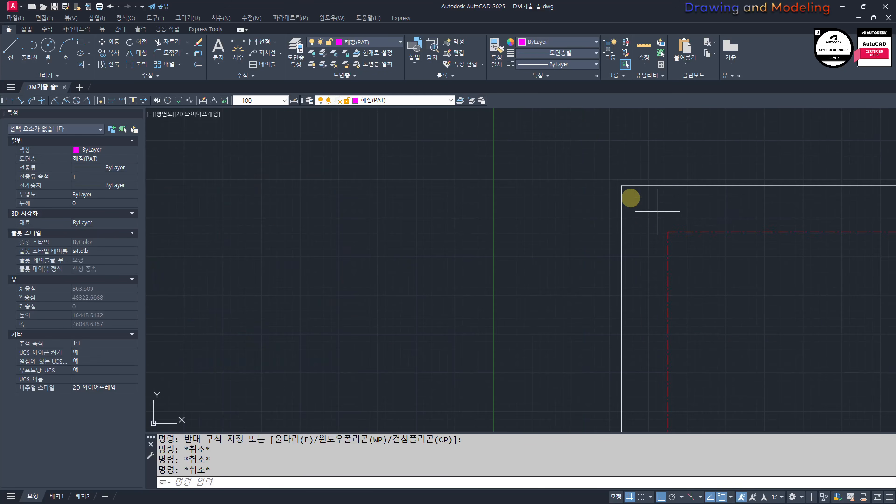
scroll(658, 211, "down", 4)
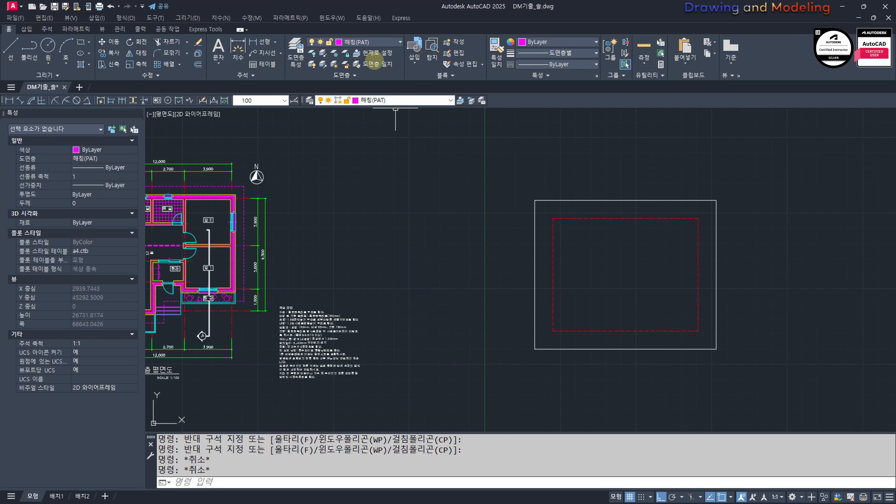
scroll(524, 234, "up", 2)
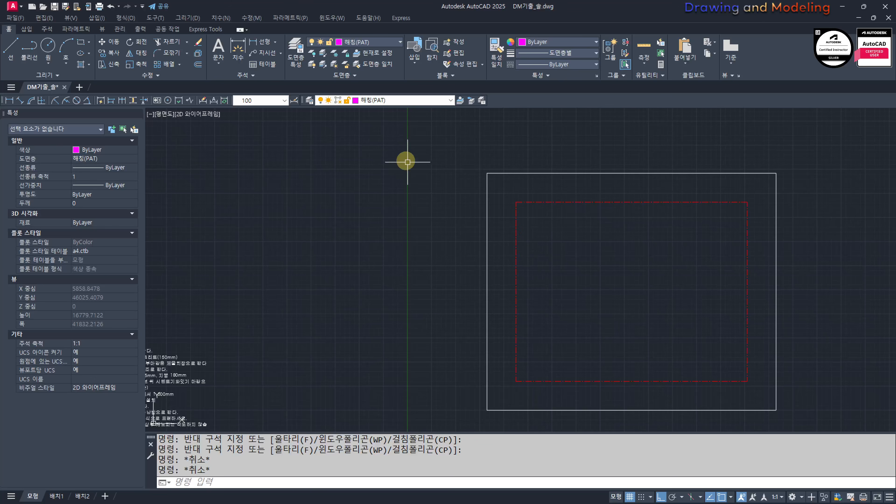
middle_click_drag(522, 238, 565, 240)
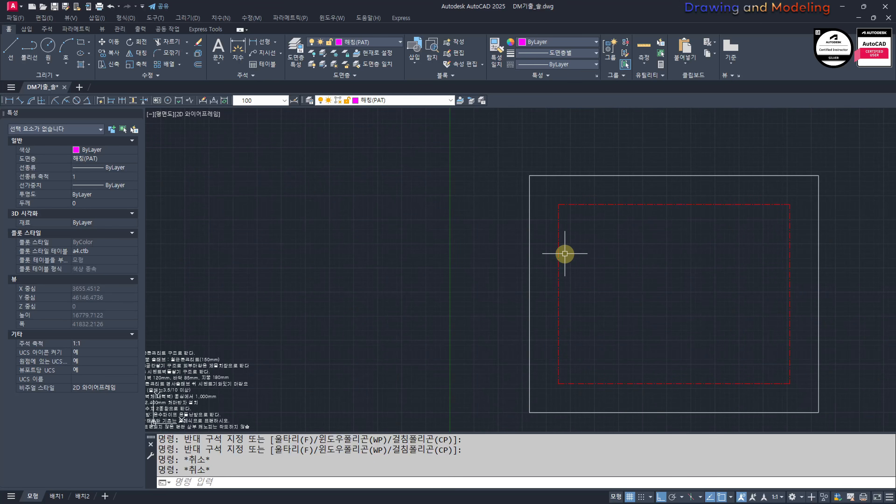
left_click(571, 248)
left_click(542, 262)
middle_click_drag(633, 265, 590, 258)
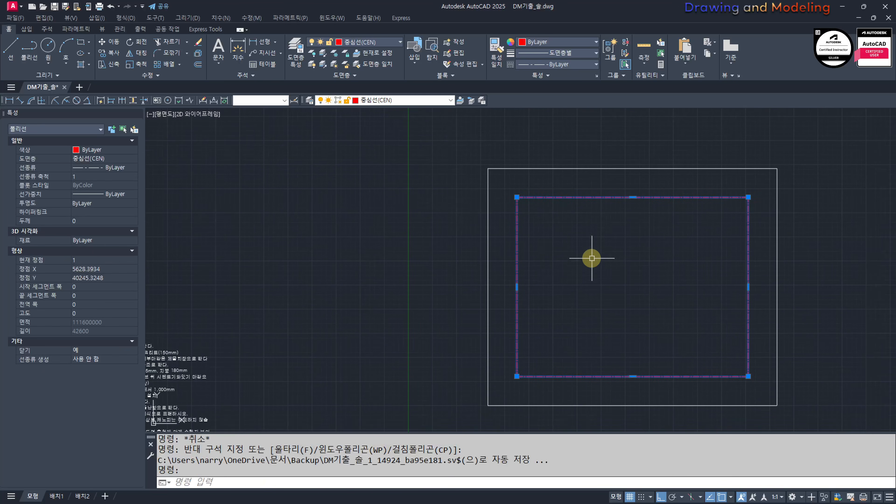
key("Escape")
scroll(484, 269, "down", 4)
middle_click_drag(483, 270, 632, 268)
scroll(677, 261, "up", 5)
left_click(675, 231)
left_click(652, 177)
key("Escape")
Step: Explode the inner centre-line rectangle into separate lines
left_click(593, 229)
left_click(567, 258)
type("x")
key("space")
key("Escape")
Step: Offset the bottom centre line of the inner rectangle upward by 1800
scroll(579, 266, "down", 4)
middle_click_drag(464, 268, 589, 270)
scroll(487, 279, "up", 4)
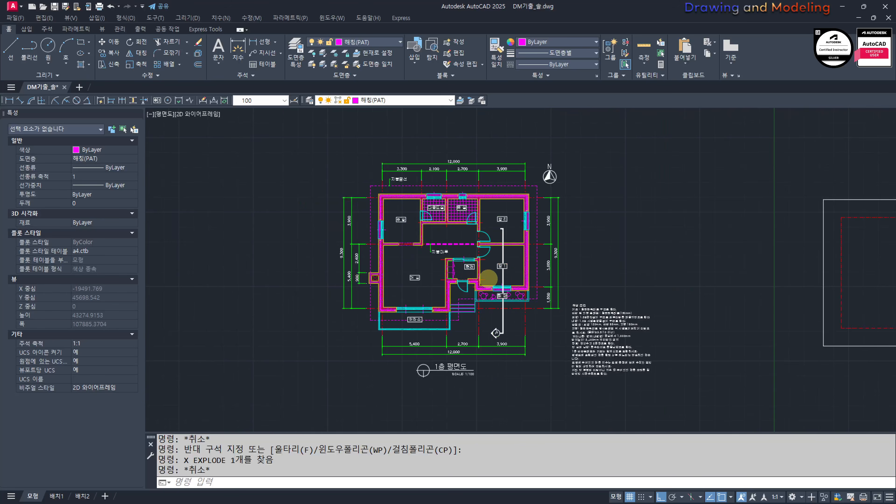
scroll(564, 290, "down", 4)
middle_click_drag(665, 300, 635, 296)
type("o")
key("space")
type("180")
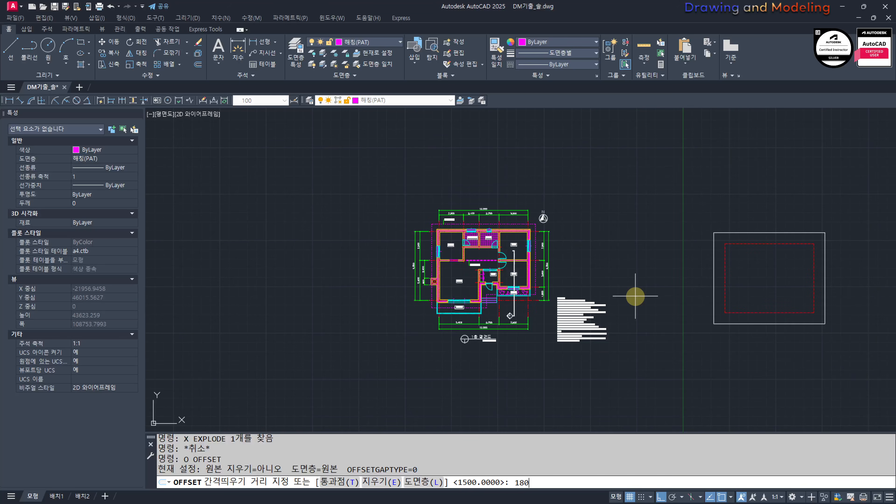
type("0")
key("space")
scroll(767, 311, "up", 2)
left_click(771, 314)
left_click(770, 295)
key("Escape")
key("Escape")
Step: Offset the right centre line of the inner rectangle inward by 3900
key("space")
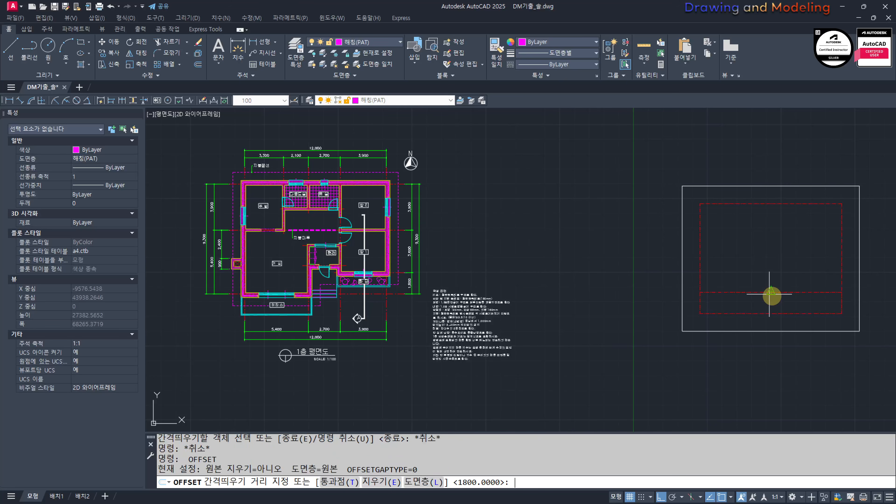
type("3900")
key("space")
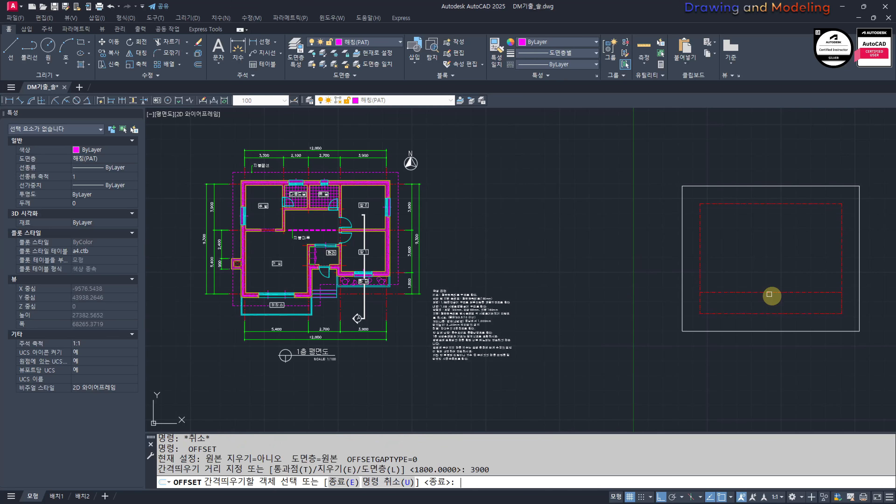
left_click(852, 256)
left_click(770, 258)
key("Escape")
key("Escape")
Step: Offset the inner vertical centre line of the new grid 2700 to the left
key("space")
type("27")
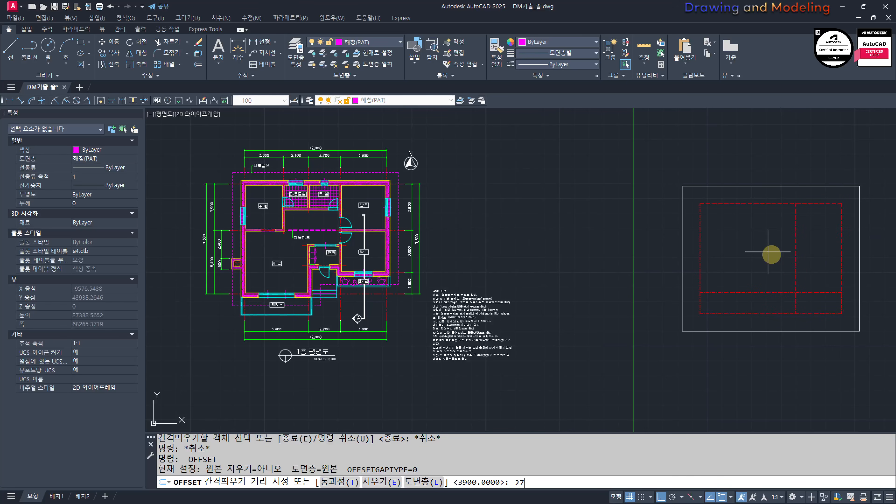
type("00")
key("space")
left_click(796, 267)
left_click(705, 270)
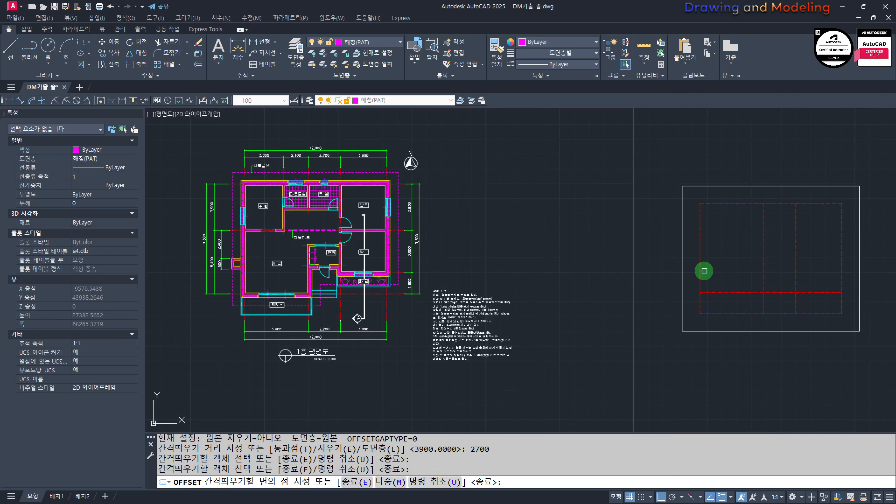
key("Escape")
key("Escape")
Step: Trim the lower centre lines so the bottom edge steps up across the middle and right bays
scroll(842, 305, "up", 4)
type("tr")
key("space")
key("space")
left_click(731, 298)
left_click(687, 336)
left_click(639, 300)
left_click(594, 339)
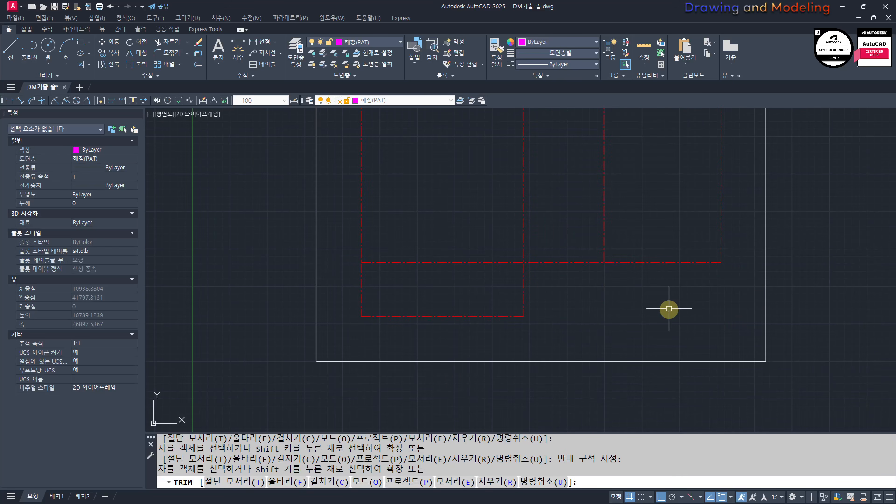
key("Escape")
key("Escape")
scroll(711, 315, "down", 4)
scroll(631, 298, "up", 4)
left_click(741, 235)
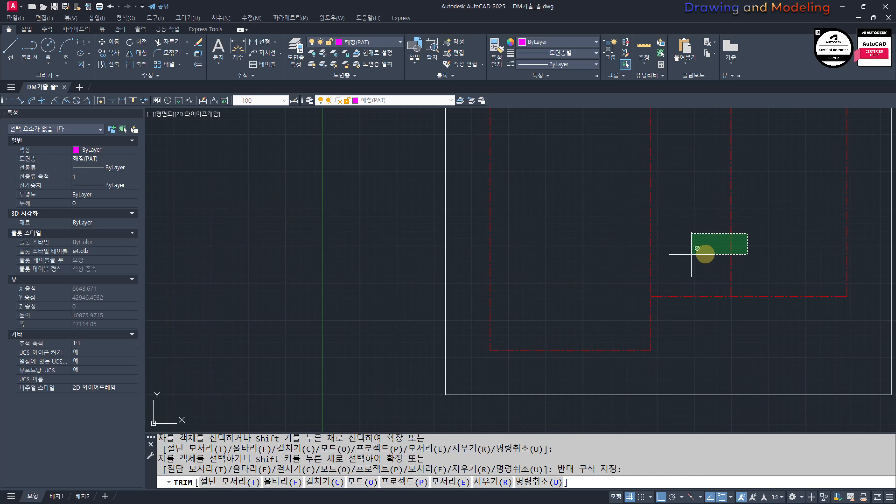
left_click(632, 272)
key("Escape")
key("Escape")
Step: Examine the entrance (현관) and 방 1 wall junction in the reference plan
scroll(631, 272, "down", 5)
scroll(475, 271, "up", 6)
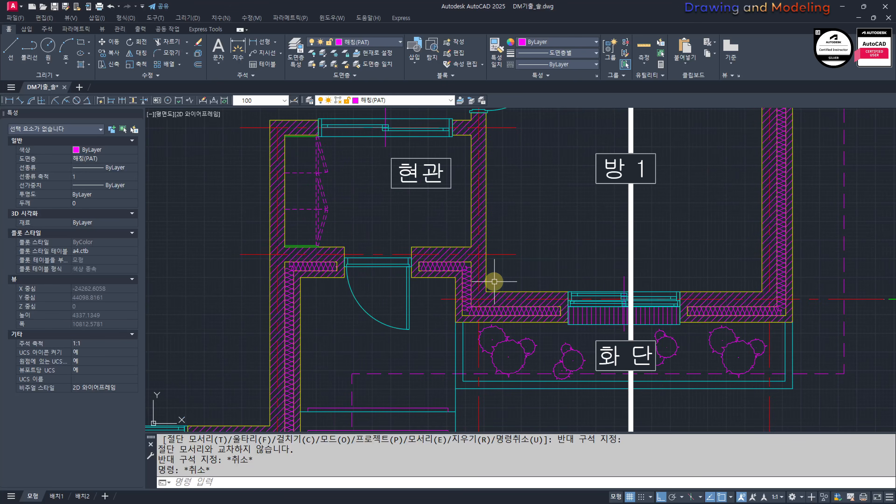
scroll(492, 280, "down", 5)
scroll(536, 281, "up", 2)
scroll(570, 273, "down", 2)
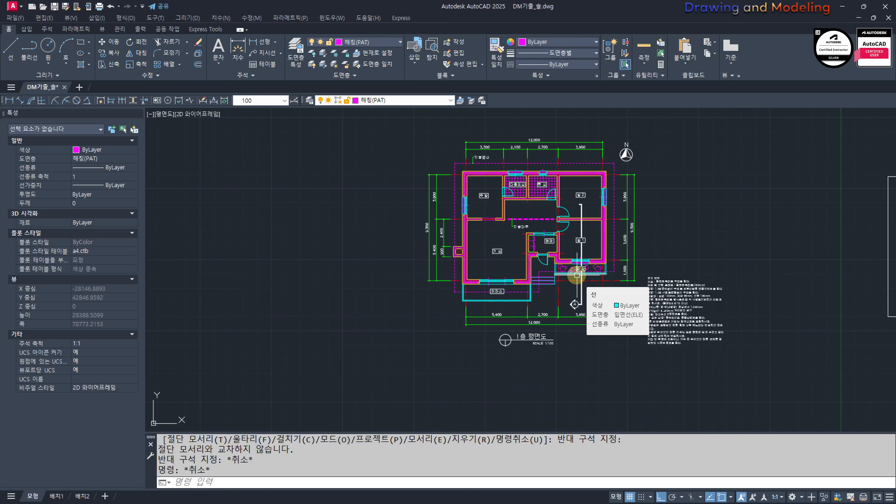
scroll(615, 312, "up", 6)
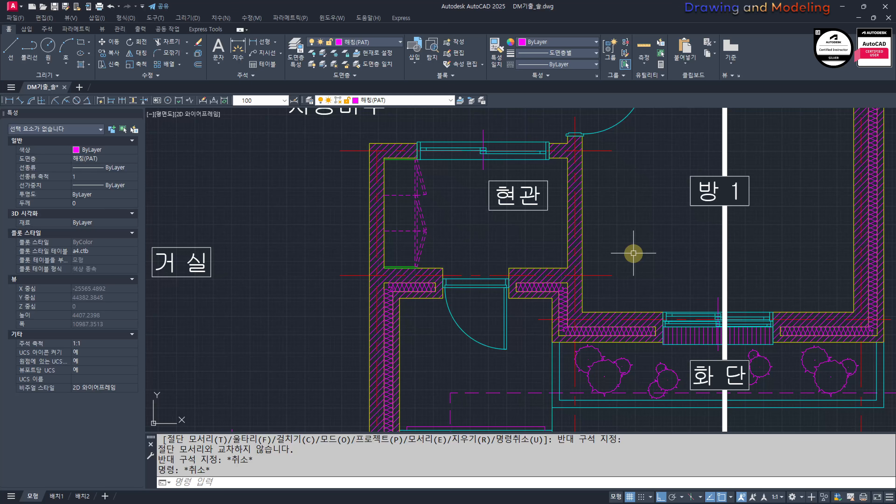
type("q")
key("space")
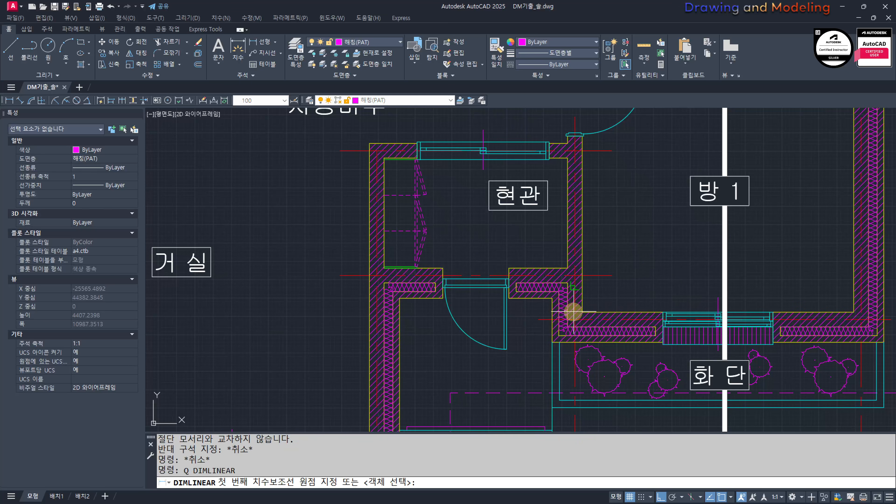
key("Escape")
type("q")
key("space")
left_click(535, 320)
key("Escape")
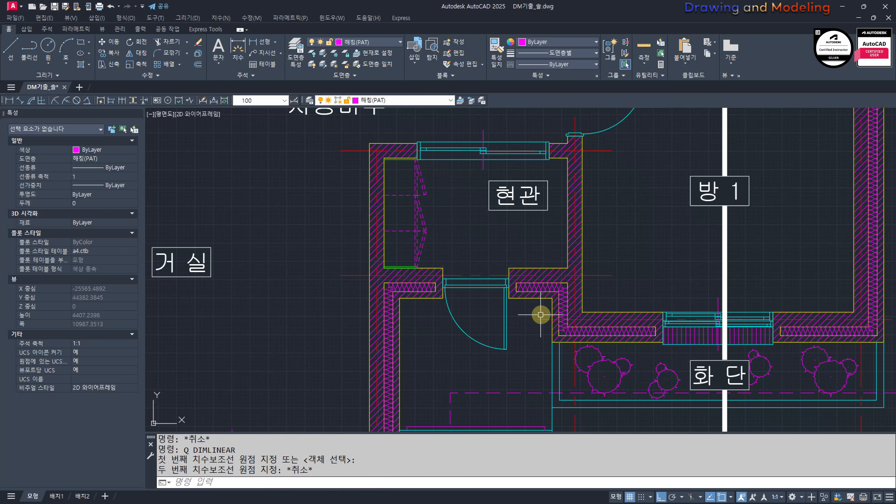
key("Escape")
Step: Measure the vertical distance between the 방 1 front wall and entrance front wall centre lines with a linear dimension
type("q")
key("space")
left_click(538, 319)
left_click(616, 276)
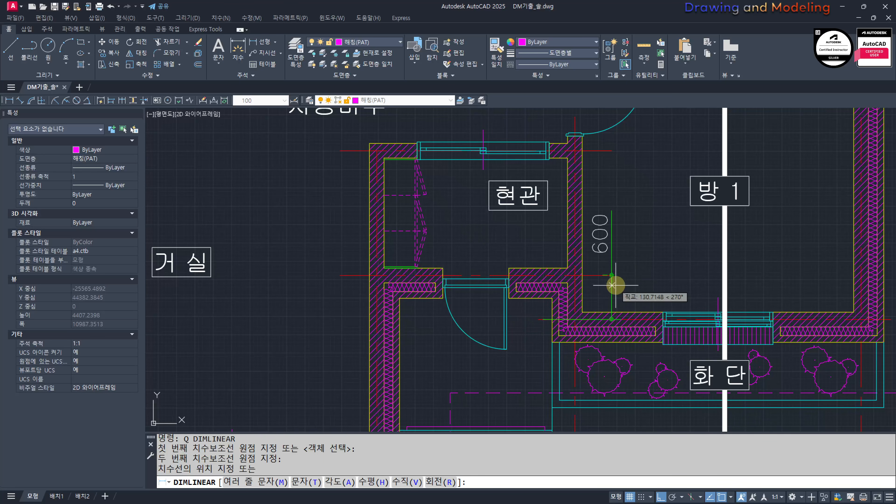
left_click(652, 280)
key("Escape")
key("Escape")
Step: Erase the temporary linear dimension beside the entrance in the reference plan
scroll(663, 288, "down", 4)
middle_click_drag(489, 318, 522, 307)
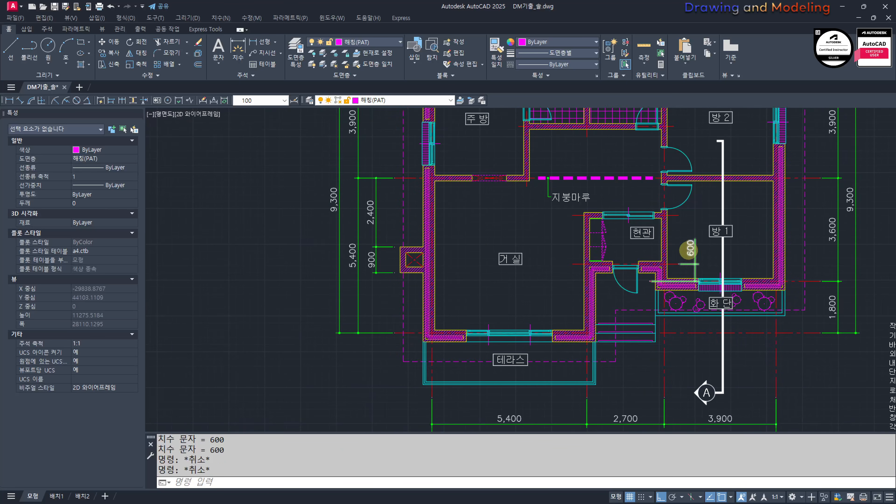
scroll(691, 250, "up", 6)
left_click(739, 300)
left_click(673, 249)
type("e")
key("space")
key("Escape")
key("Escape")
Step: Offset the raised bottom centre line of the new grid upward by 600
scroll(501, 208, "down", 6)
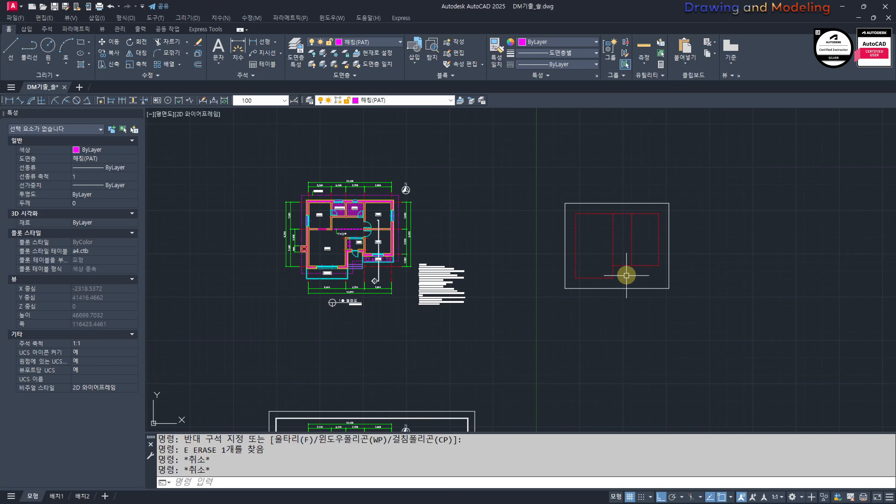
scroll(565, 266, "up", 4)
type("o")
key("space")
type("600")
key("space")
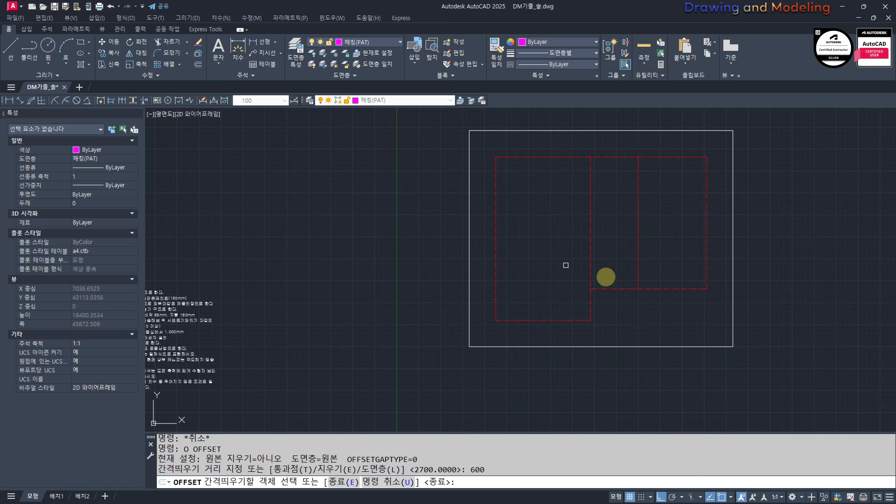
left_click(607, 288)
left_click(622, 273)
key("Escape")
key("Escape")
Step: Trim the inner vertical and surplus bottom centre lines, leaving only the stepped outer outline with the entrance recess
scroll(622, 272, "up", 4)
type("tr")
left_click(690, 302)
left_click(529, 273)
key("space")
left_click(708, 220)
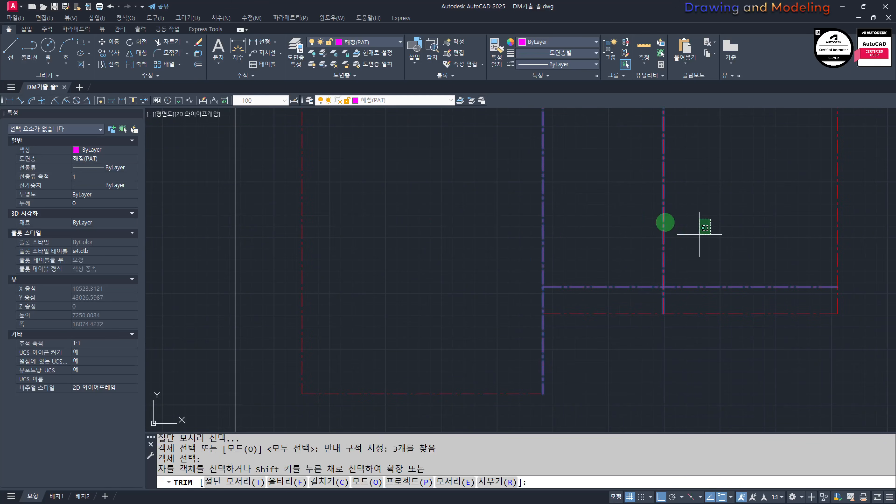
left_click(700, 246)
left_click(690, 301)
left_click(644, 328)
key("Escape")
scroll(564, 303, "down", 5)
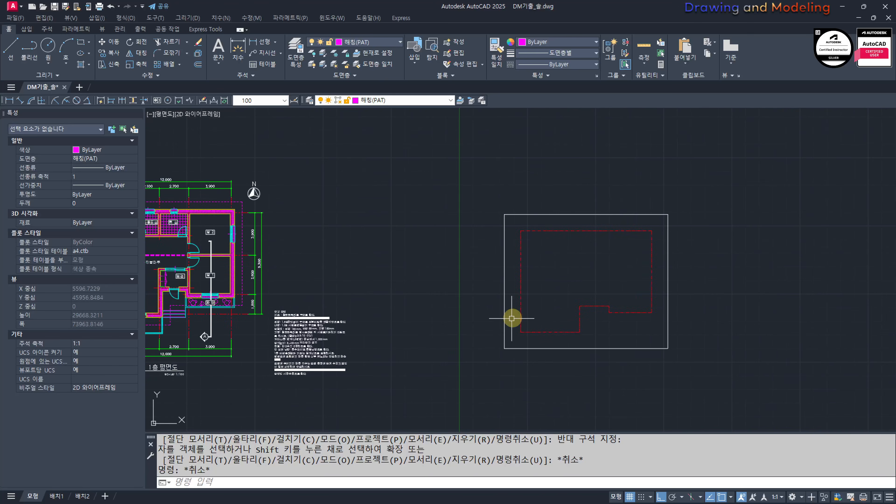
Step: Join the eight centre lines of the stepped outline into one polyline
scroll(494, 212, "up", 4)
left_click(508, 197)
left_click(731, 380)
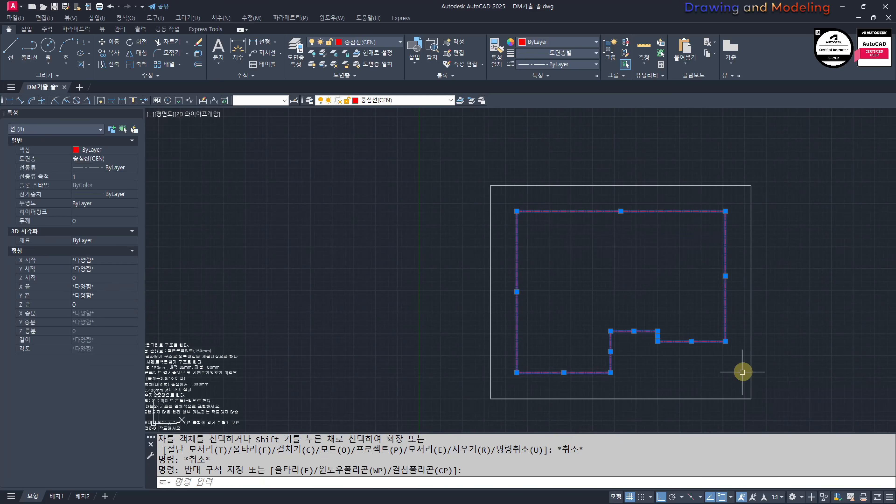
type("j")
key("space")
key("Escape")
left_click(706, 353)
left_click(647, 310)
left_click(646, 308)
left_click(644, 267)
key("Escape")
key("Escape")
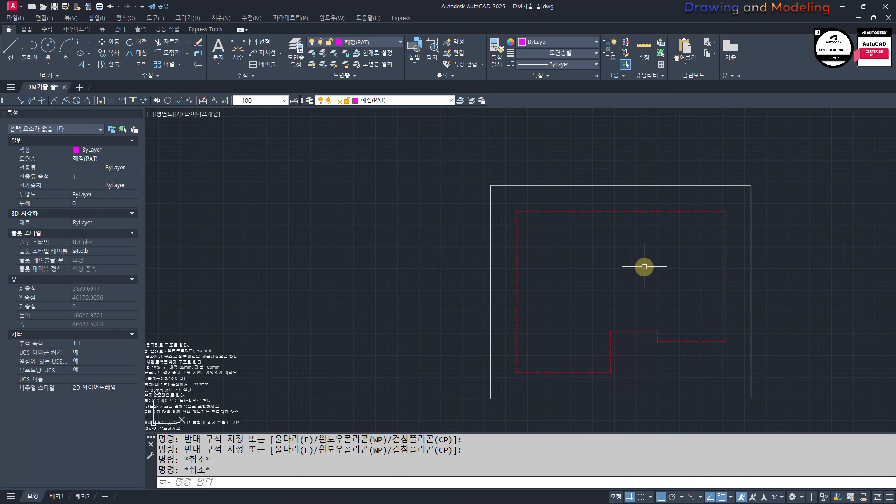
type("o")
key("Escape")
key("Escape")
type("op")
key("space")
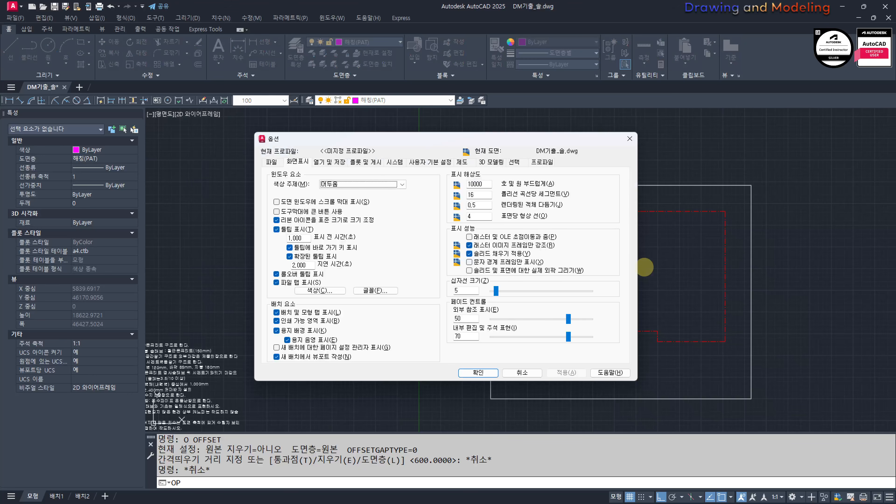
key("Escape")
Step: Offset the joined centre-line outline outward by 1000 for the roof eaves
type("o")
key("space")
type("10")
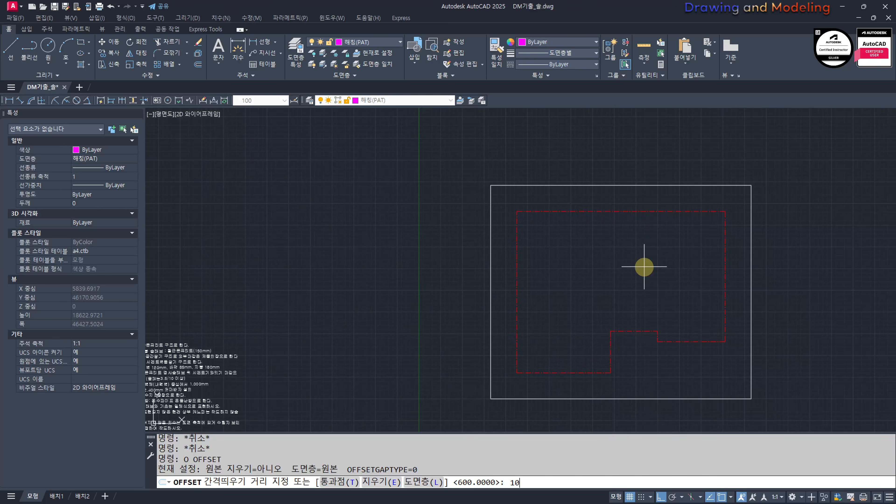
type("00")
key("space")
left_click(666, 343)
left_click(673, 374)
key("Escape")
key("Escape")
Step: Move the offset outline to the 숨은선(HID) layer and set its linetype scale to 3
left_click(666, 358)
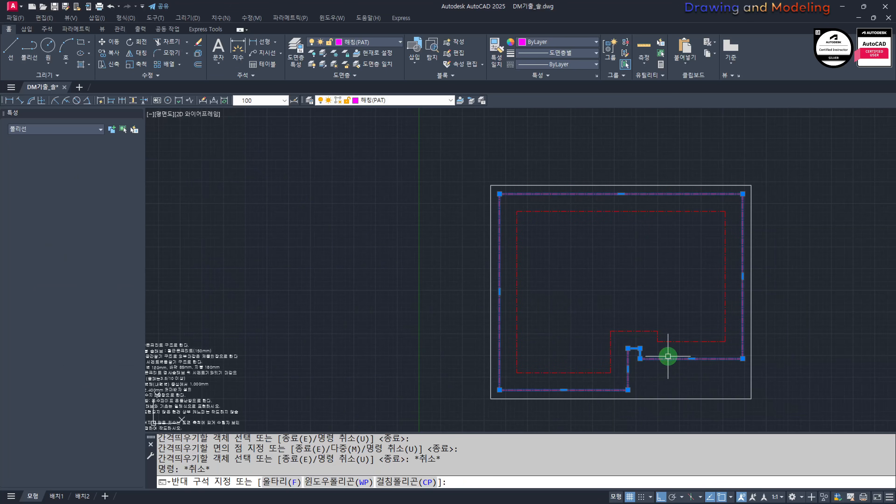
left_click(369, 41)
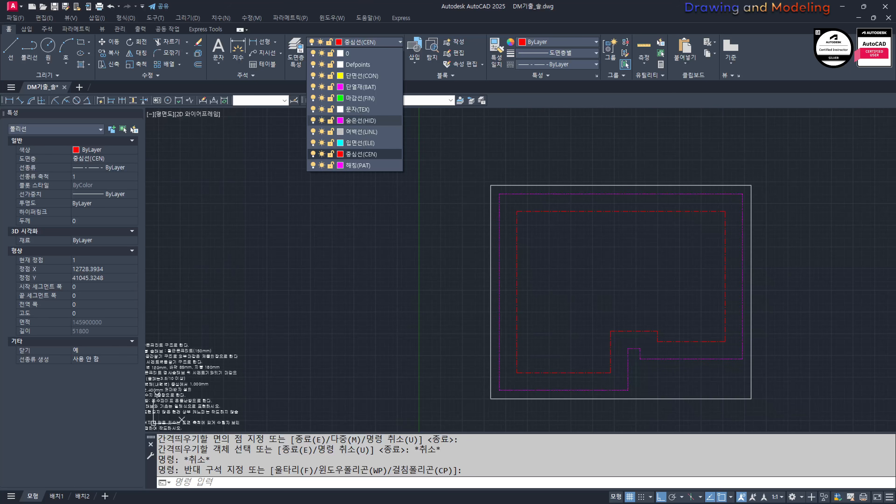
left_click(368, 120)
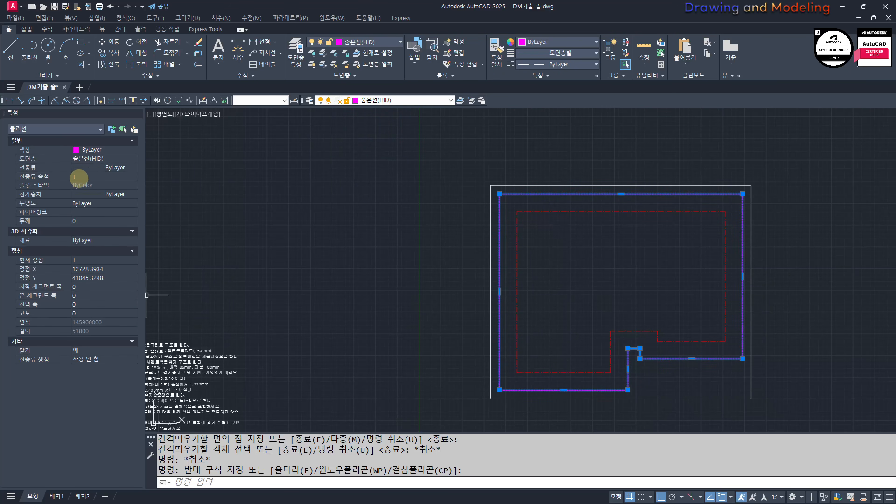
left_click(79, 177)
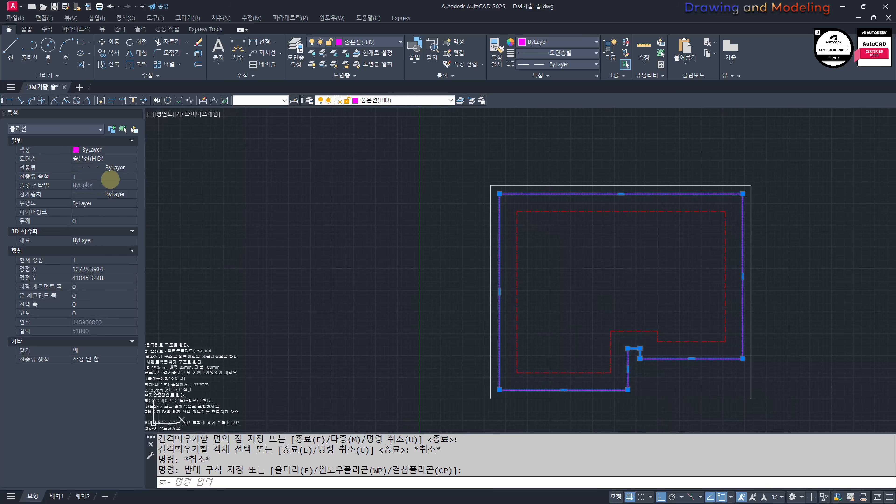
double_click(112, 176)
type("3")
key("Return")
key("Escape")
key("Escape")
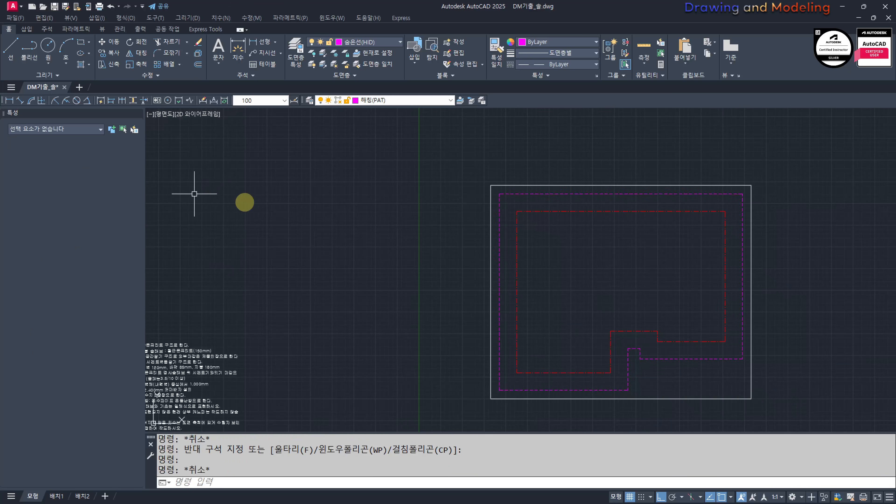
Step: Try exploding the dashed eaves outline, and undo the explode
middle_click_drag(437, 276, 355, 239)
scroll(535, 316, "up", 4)
left_click(635, 357)
left_click(602, 299)
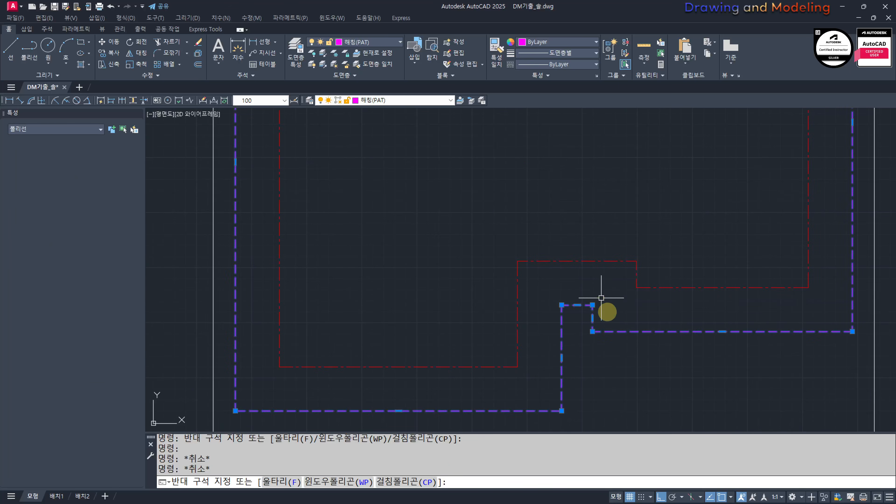
type("x")
key("space")
key("ctrl+z")
left_click(616, 356)
left_click(571, 307)
left_click(572, 307)
left_click(604, 334)
key("Escape")
Step: Trim away the small notch of the dashed eaves outline below the entrance recess
key("Escape")
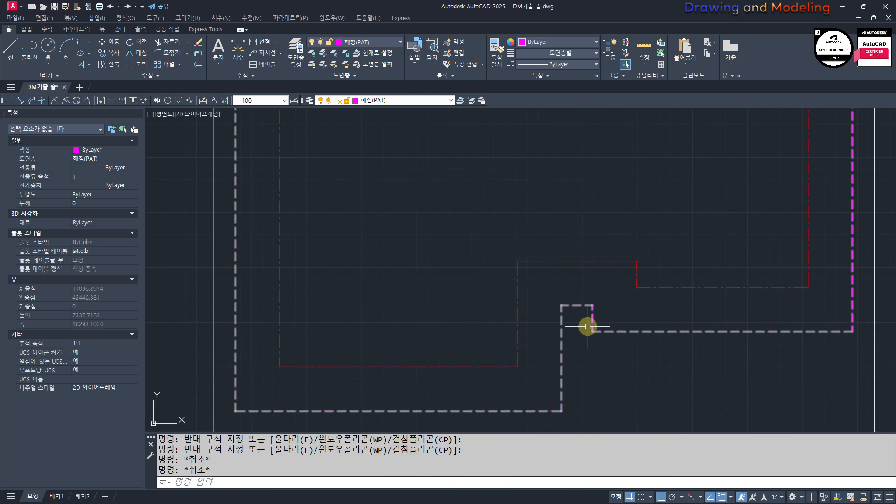
type("tr")
key("space")
Step: Fillet the two open ends of the dashed eaves outline with radius 0 into a sharp corner
key("space")
left_click(606, 301)
left_click(579, 316)
key("Escape")
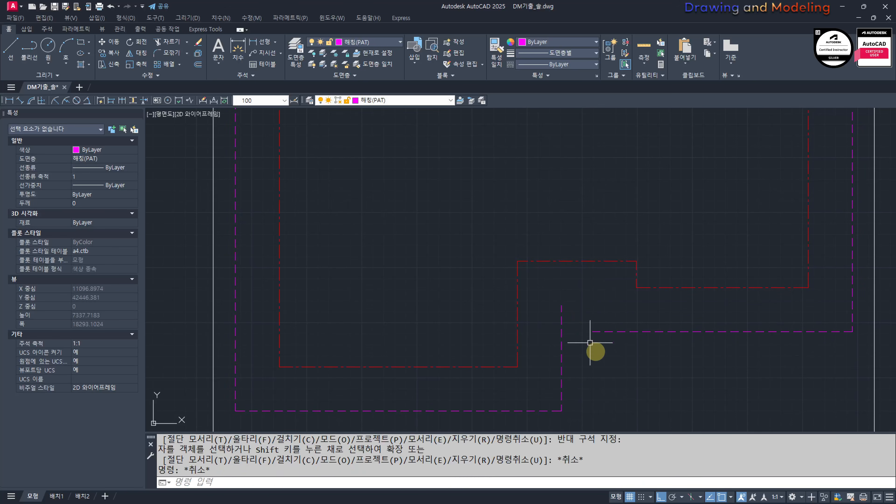
type("f")
key("space")
left_click(562, 371)
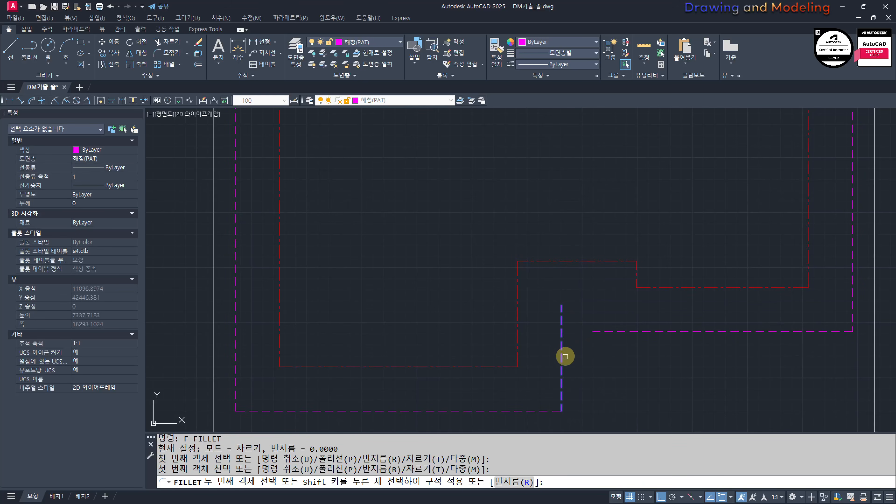
key("Escape")
key("Escape")
type("f")
key("space")
left_click(599, 335)
left_click(562, 367)
key("Escape")
left_click(601, 349)
left_click(580, 308)
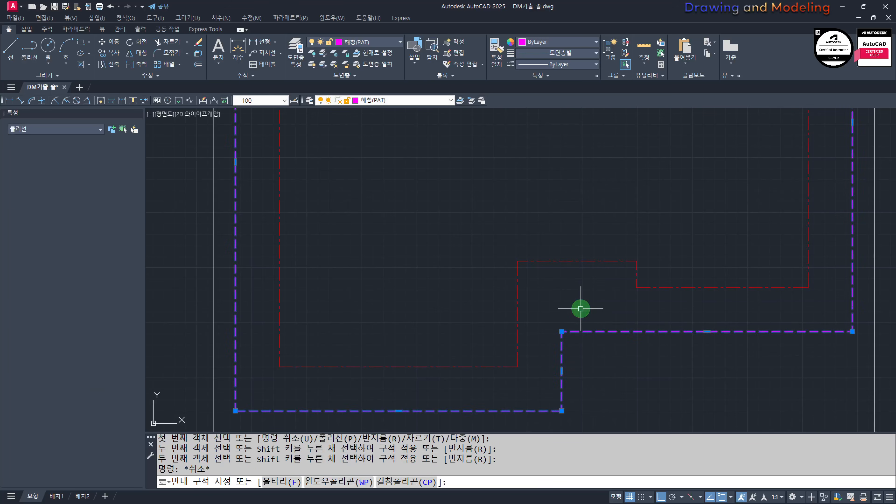
scroll(578, 348, "down", 4)
left_click(604, 306)
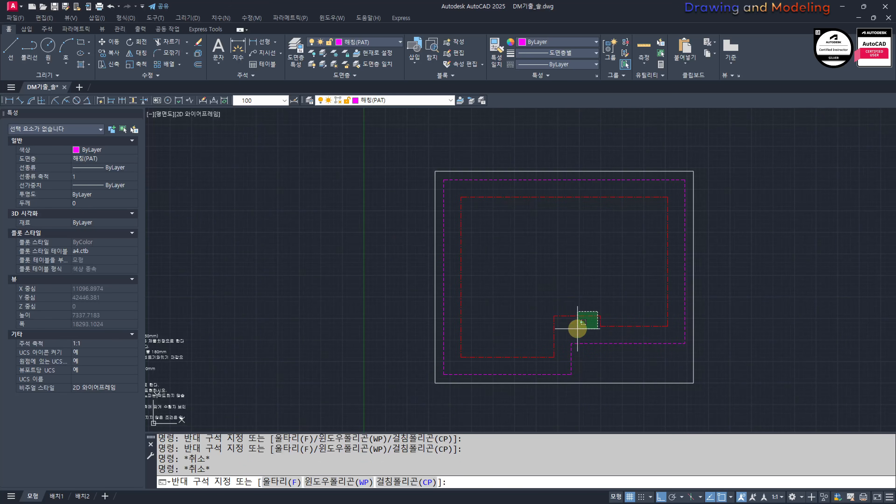
left_click(577, 326)
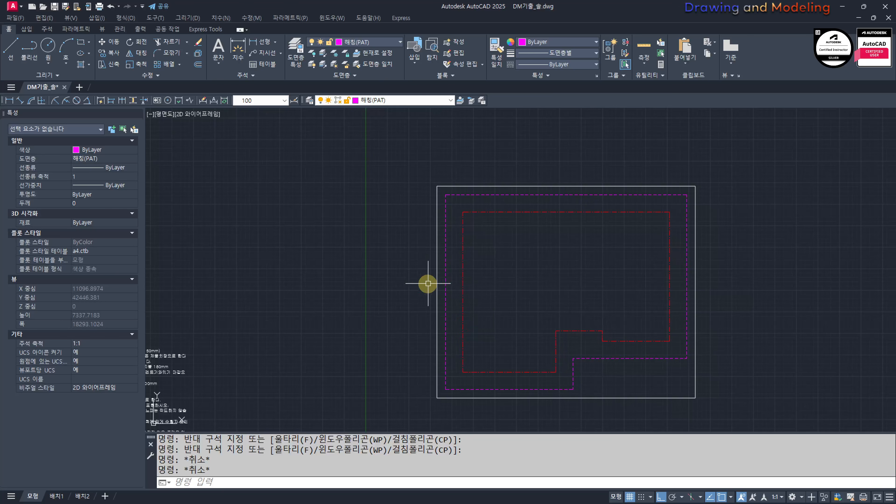
scroll(428, 283, "down", 4)
middle_click_drag(216, 310, 423, 315)
scroll(424, 315, "up", 2)
middle_click_drag(746, 304, 506, 304)
scroll(506, 305, "up", 2)
scroll(572, 306, "up", 2)
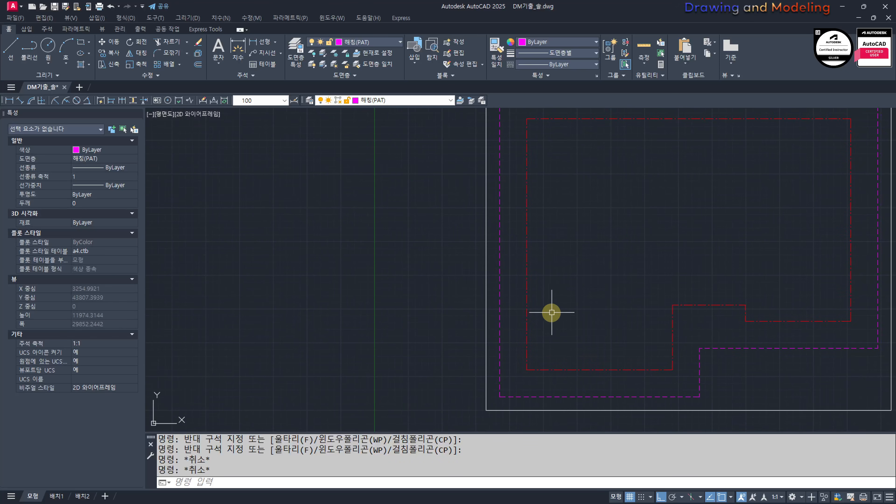
Step: Read the 작성 조건 notes beside the given plan for the exterior wall construction and insulation thickness
type("o")
key("Return")
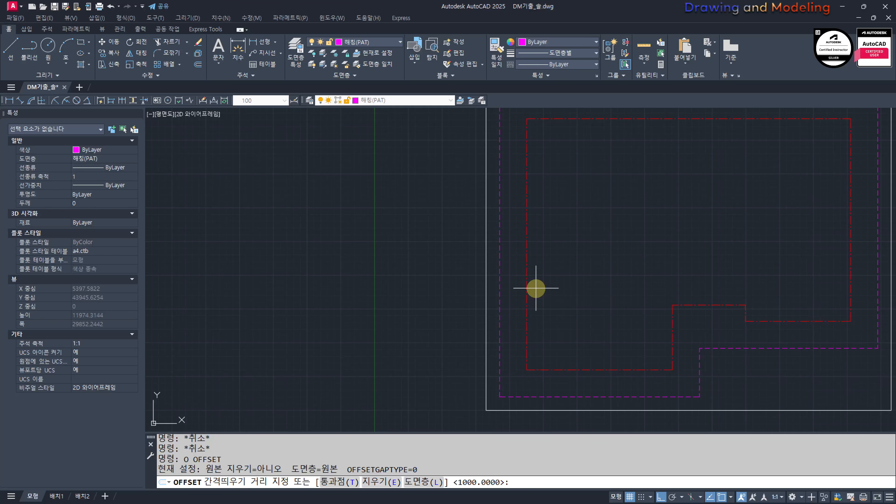
scroll(464, 281, "down", 6)
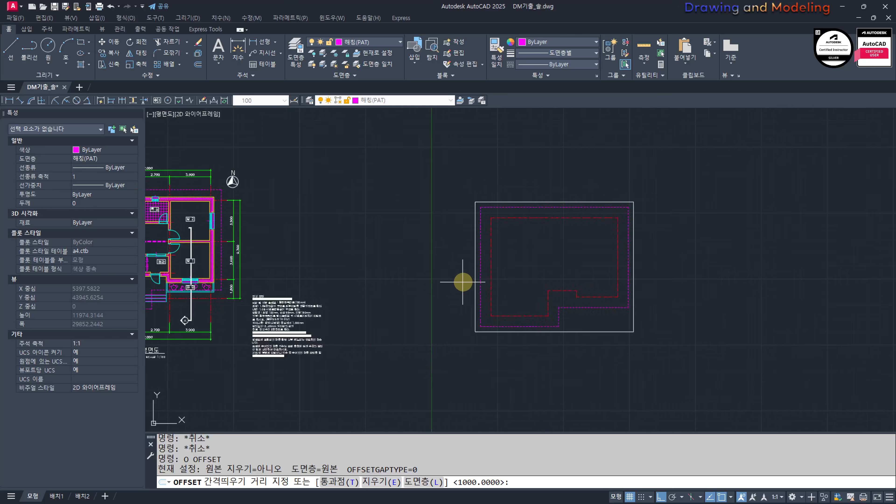
middle_click_drag(354, 390, 446, 300)
scroll(410, 190, "up", 6)
scroll(543, 293, "up", 2)
scroll(462, 218, "up", 4)
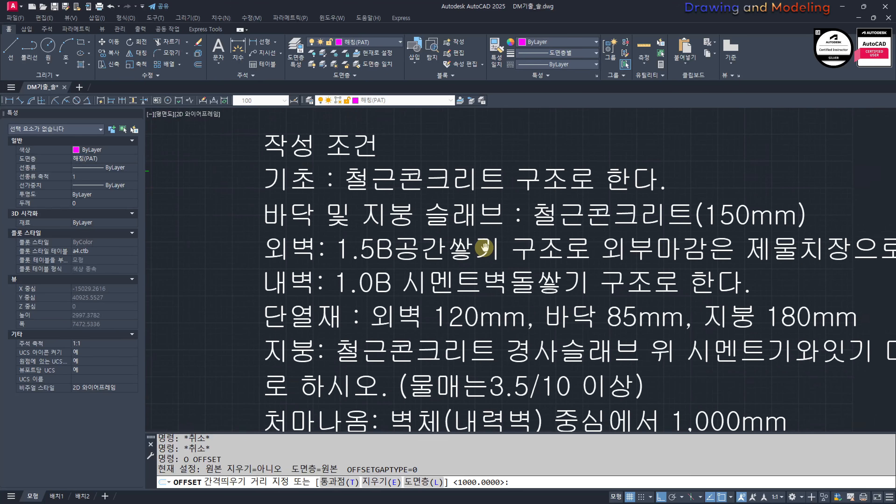
scroll(399, 248, "down", 2)
middle_click_drag(582, 235, 213, 305)
scroll(213, 305, "down", 2)
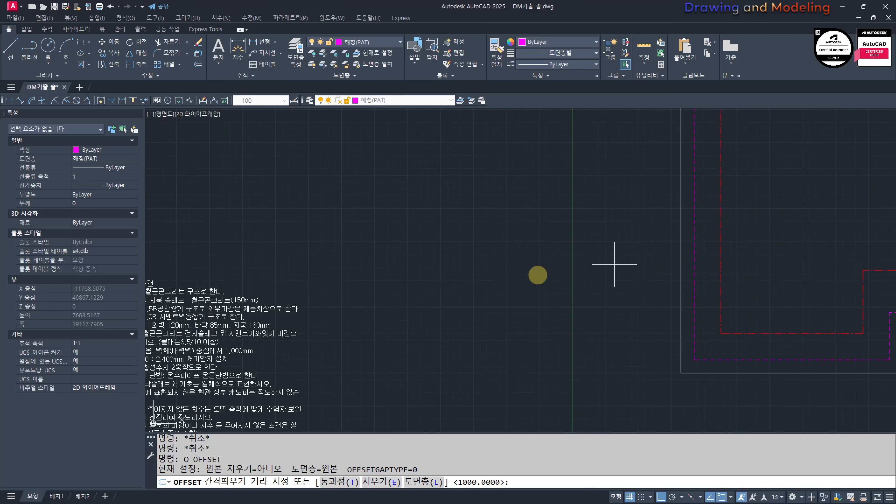
scroll(773, 256, "down", 2)
middle_click_drag(773, 256, 488, 291)
scroll(475, 276, "up", 2)
key("Escape")
key("Escape")
Step: Offset the stepped centre-line outline 100 mm to its inside and 100 mm to its outside
type("o")
key("Return")
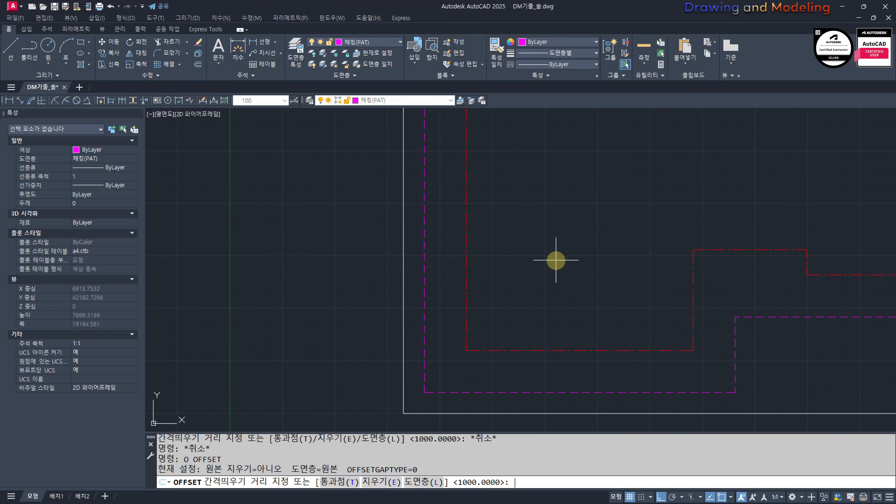
type("100")
key("Return")
scroll(460, 291, "up", 2)
left_click(471, 270)
left_click(531, 272)
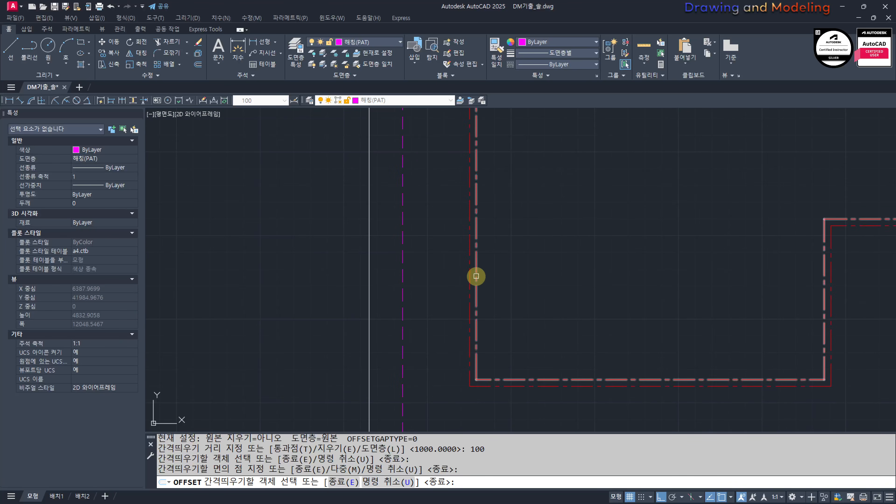
left_click(470, 279)
key("Escape")
key("Escape")
Step: Offset the outer 100 mm outline a further 120 mm outward for the insulation thickness
key("Return")
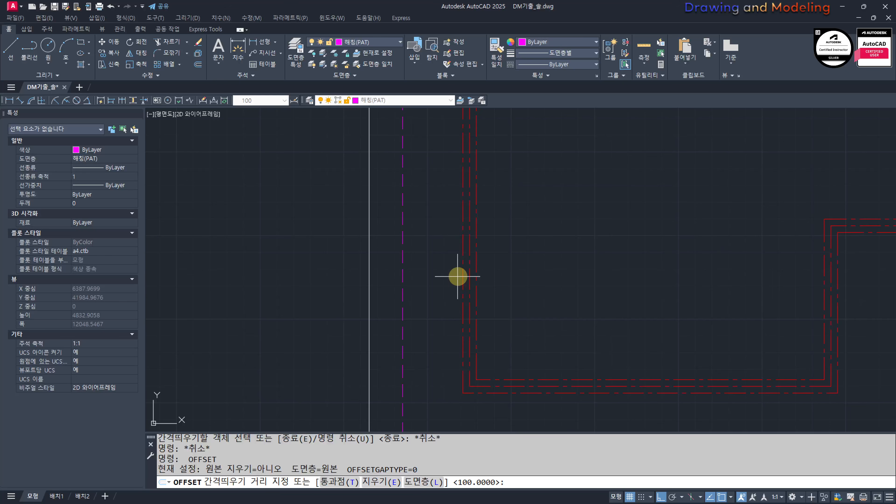
type("100")
key("Return")
left_click(463, 276)
left_click(439, 289)
key("Escape")
key("Escape")
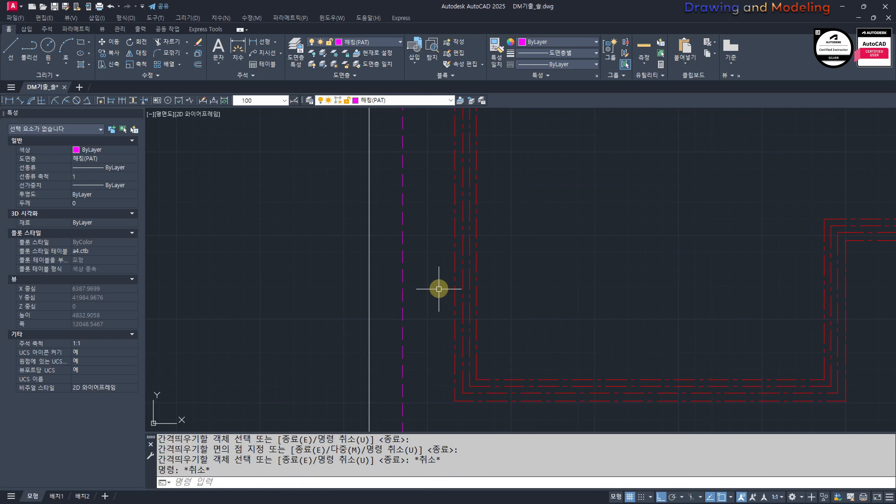
Step: Offset the outermost wall outline another 90 mm outward for the outer brick face
key("Return")
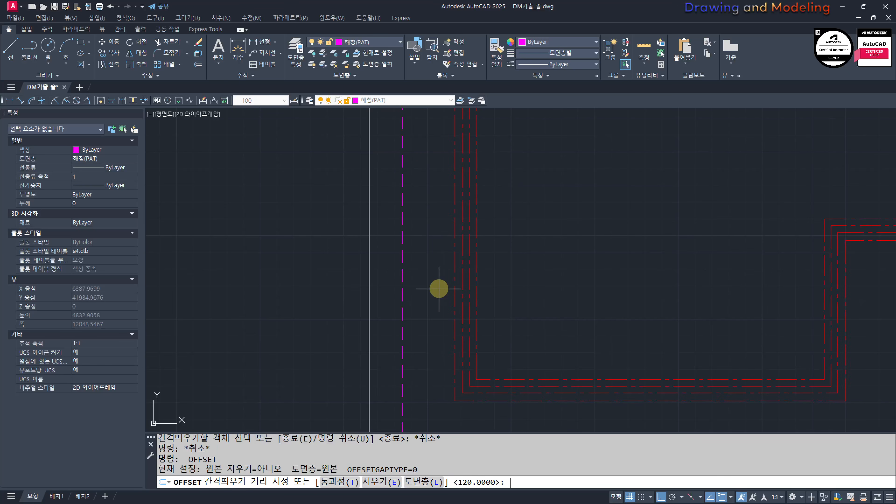
type("90")
key("Return")
left_click(455, 251)
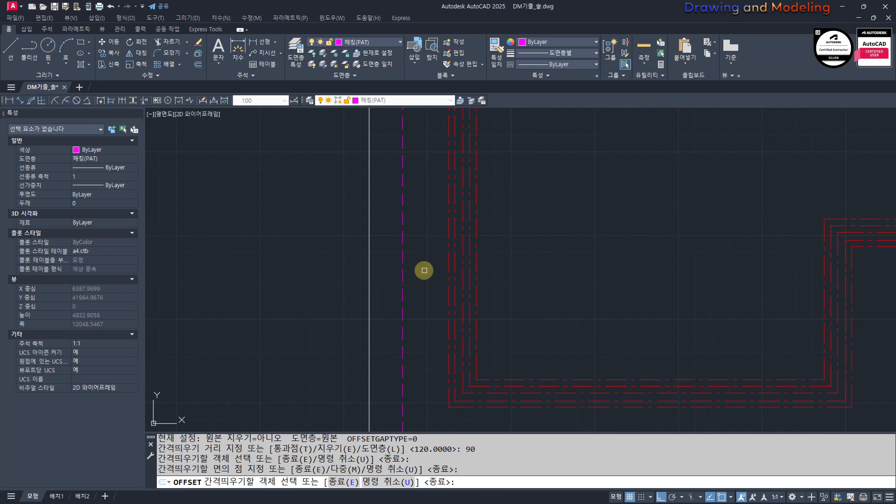
left_click(424, 269)
key("Escape")
key("Escape")
Step: Move the four offset wall outlines, leaving out the centre line, to the 단면선(CON) layer
left_click(484, 257)
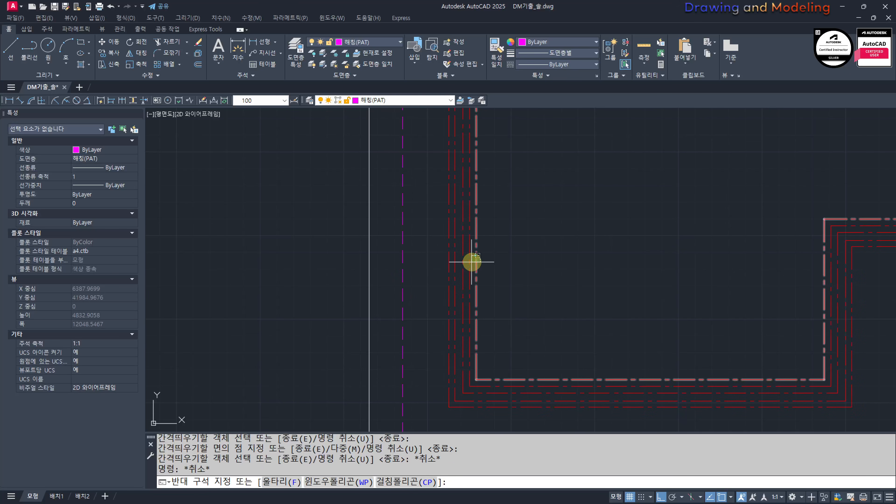
left_click(472, 262)
scroll(477, 249, "up", 4)
left_click(451, 237)
left_click(396, 258)
left_click(388, 101)
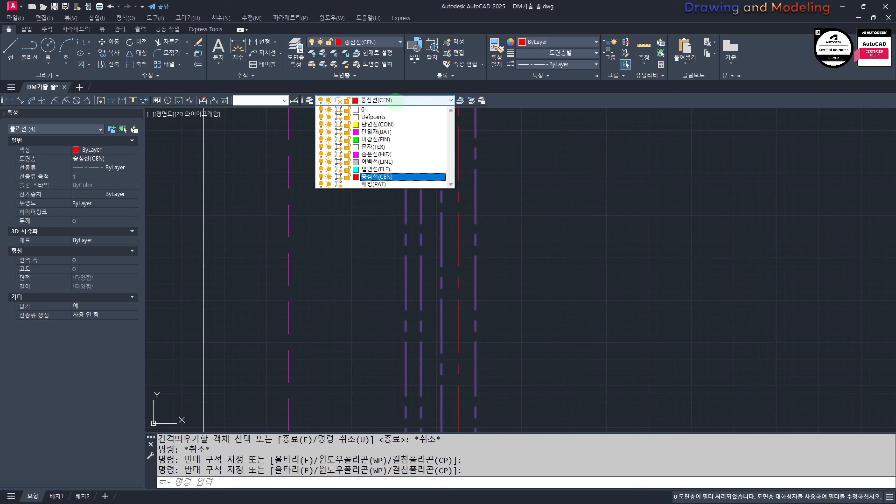
left_click(390, 124)
key("Escape")
key("Escape")
Step: Turn off the 숨은선(HID) and 단면선(CON) layers by picking the eaves line and a wall line
scroll(496, 234, "down", 5)
middle_click_drag(666, 226, 567, 309)
type("ff")
key("space")
left_click(611, 330)
left_click(611, 312)
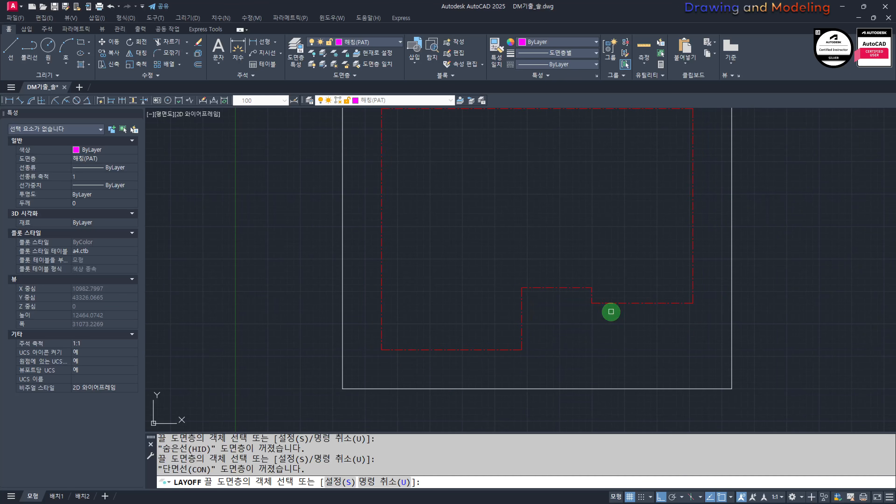
key("Escape")
key("Escape")
Step: Explode the stepped centre-line outline into separate lines
left_click(661, 320)
left_click(636, 297)
type("x")
key("space")
key("Escape")
key("Escape")
Step: Extend the lower ends of the vertical centre lines and the outer ends of the lower horizontals to the white frame
type("ex")
key("space")
key("space")
left_click(695, 306)
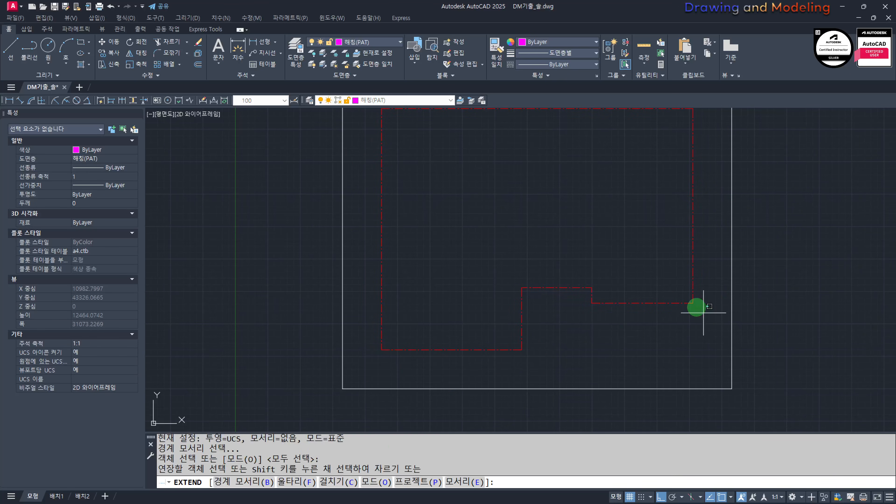
left_click(683, 299)
left_click(642, 311)
left_click(519, 326)
left_click(513, 327)
left_click(540, 380)
left_click(388, 340)
Step: Extend the centre lines at the plan's upper corners out to the surrounding white frame
scroll(422, 222, "down", 2)
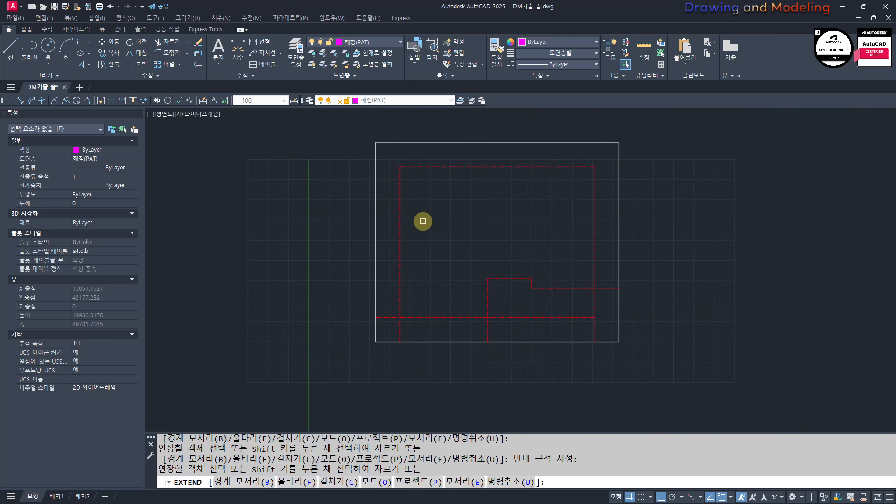
scroll(456, 270, "up", 4)
middle_click_drag(676, 306, 433, 277)
left_click(686, 211)
left_click(629, 248)
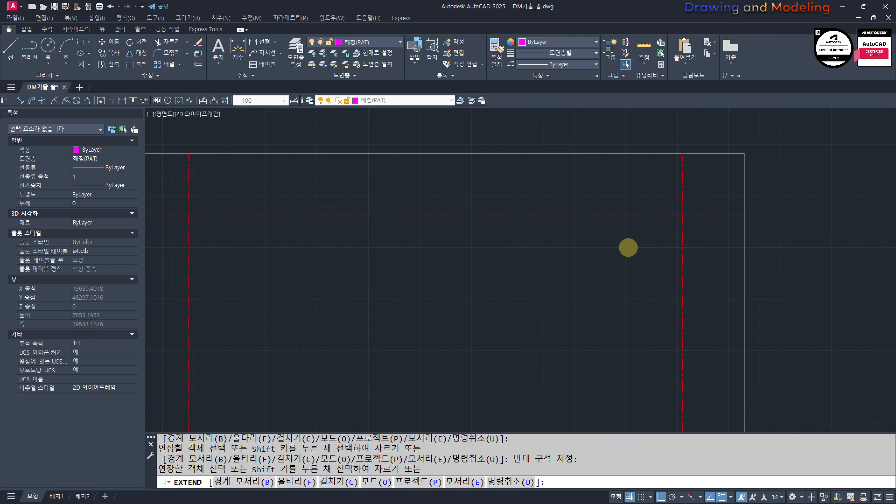
scroll(628, 248, "down", 4)
middle_click_drag(628, 249, 625, 185)
key("Escape")
Step: Extend the lowest horizontal centre line to the right edge of the white frame
key("Escape")
middle_click_drag(572, 230, 576, 256)
scroll(653, 315, "up", 2)
key("space")
key("space")
left_click(618, 360)
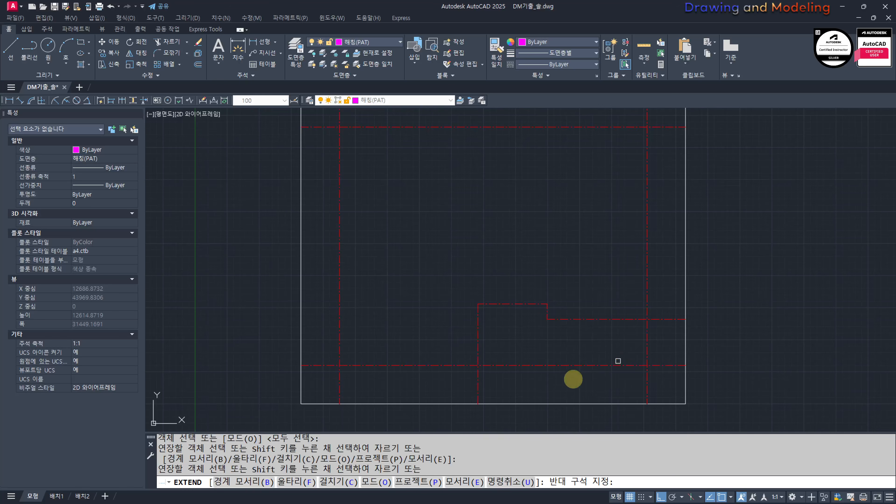
left_click(526, 385)
Step: Extend the horizontal and vertical centre lines at the recess's small step, using the white frame as the boundary
key("Escape")
key("Escape")
middle_click_drag(519, 385, 539, 385)
key("space")
key("Escape")
key("Escape")
type("ex")
left_click(586, 395)
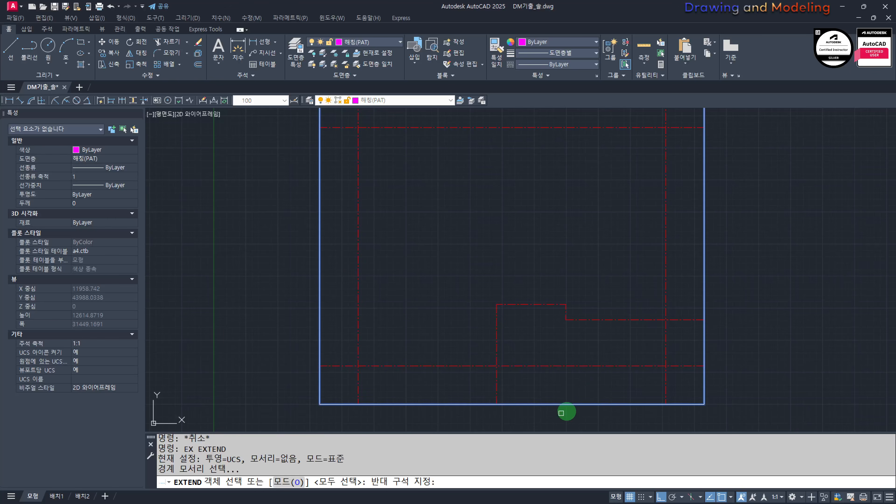
left_click(563, 413)
key("space")
left_click(578, 320)
left_click(578, 330)
left_click(556, 314)
Step: Trim the part of the step's horizontal centre line left of the short vertical centre line
key("Escape")
key("Escape")
type("tr")
left_click(590, 344)
left_click(549, 339)
key("space")
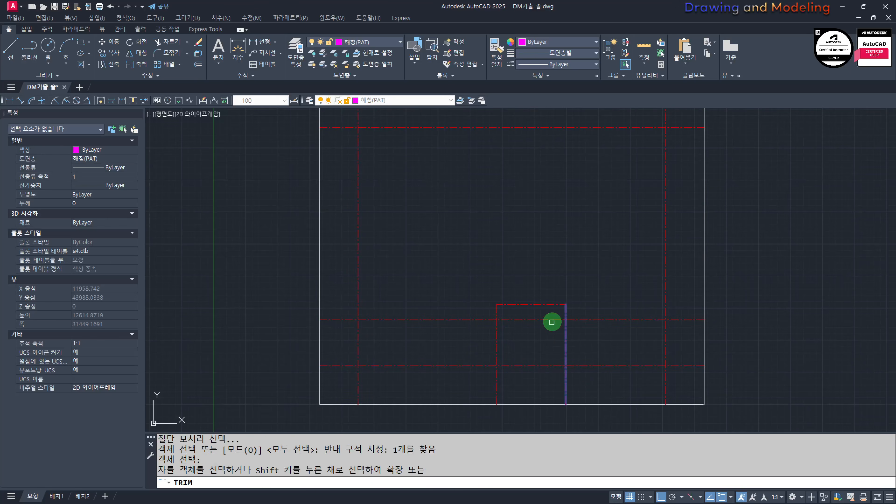
left_click(553, 322)
key("Escape")
key("Escape")
Step: Turn all layers back on
scroll(531, 323, "down", 4)
middle_click_drag(520, 305, 502, 302)
type("oo")
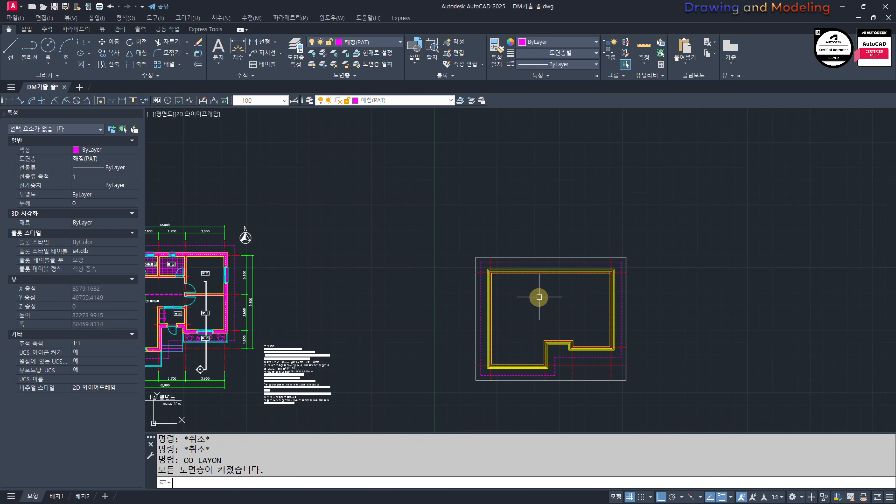
Step: Examine the given plan's vertical dimensions to find the distance from the upper wall to the ridge line (지붕마루)
scroll(569, 336, "up", 2)
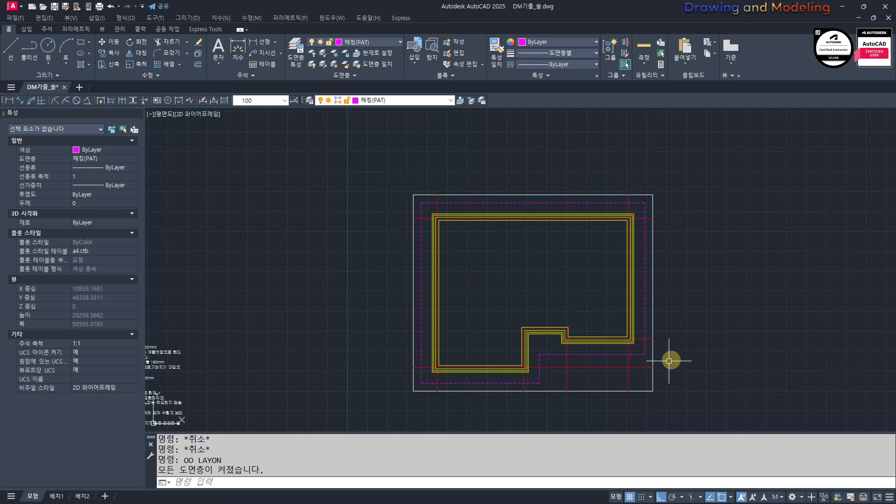
middle_click_drag(611, 338, 653, 336)
key("Escape")
key("Escape")
scroll(568, 306, "down", 2)
middle_click_drag(232, 264, 405, 269)
scroll(405, 269, "up", 4)
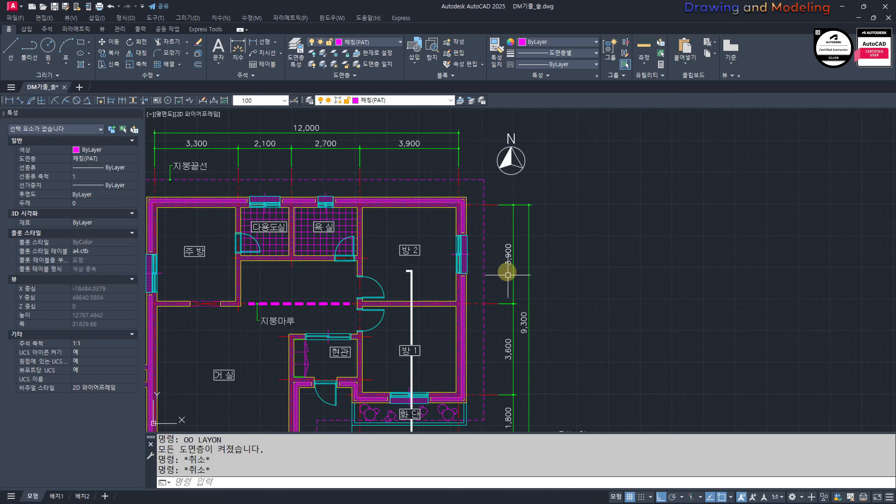
scroll(578, 296, "down", 4)
type("O")
key("space")
type("3")
key("Escape")
key("Escape")
key("Escape")
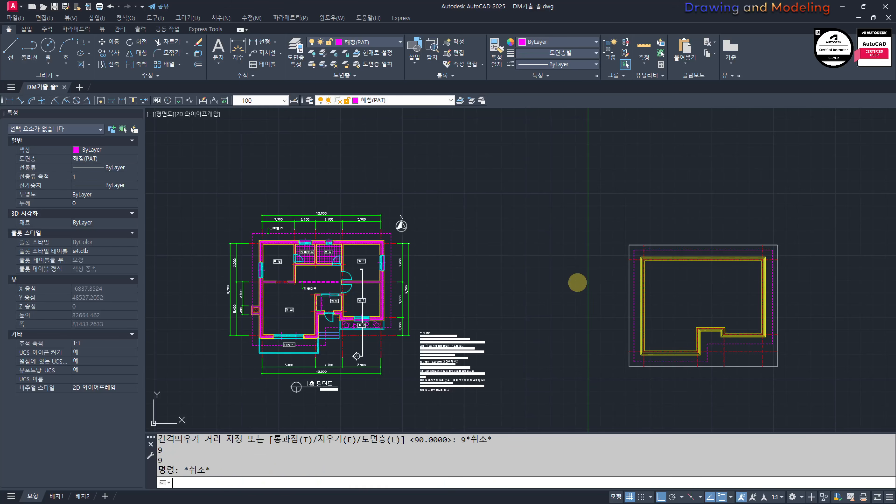
Step: Offset the upper horizontal centre line 3900 mm down into the plan as the ridge line
key("space")
type("3900")
key("space")
scroll(848, 295, "up", 3)
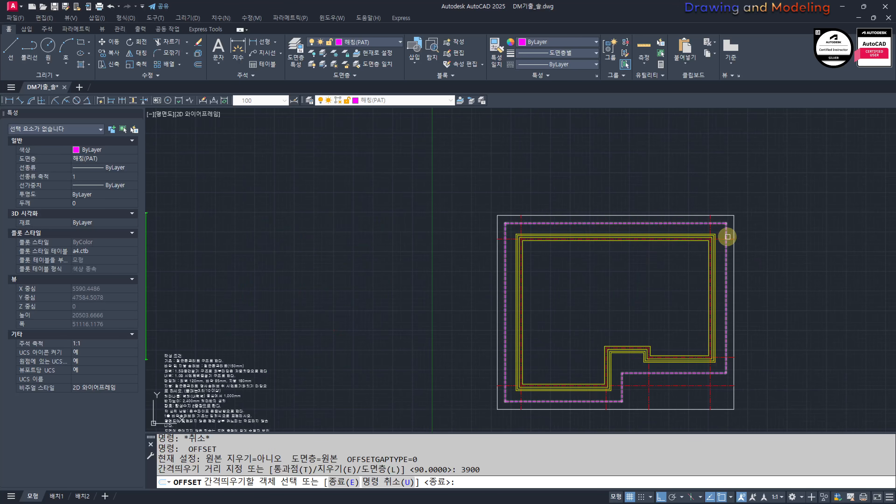
left_click(720, 237)
left_click(654, 285)
key("Escape")
key("Escape")
Step: Set the colour of the ridge line to white
scroll(723, 348, "up", 2)
left_click(640, 298)
left_click(573, 214)
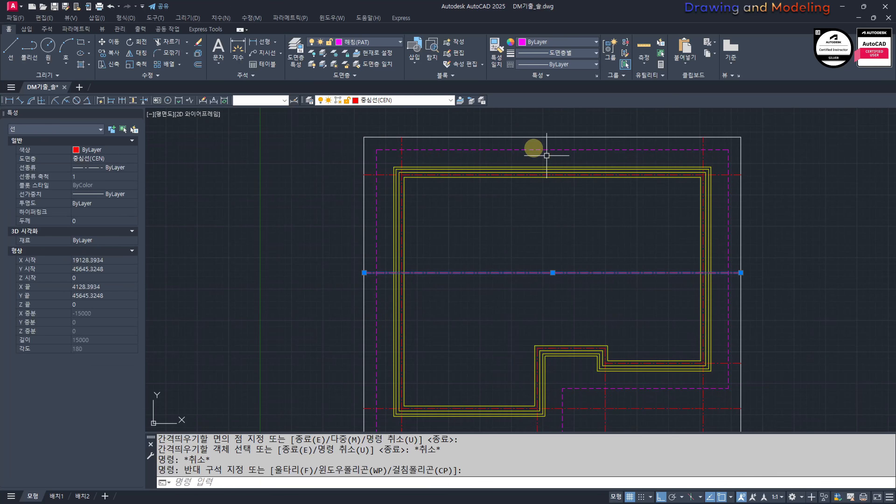
left_click(546, 40)
left_click(578, 133)
key("Escape")
key("Escape")
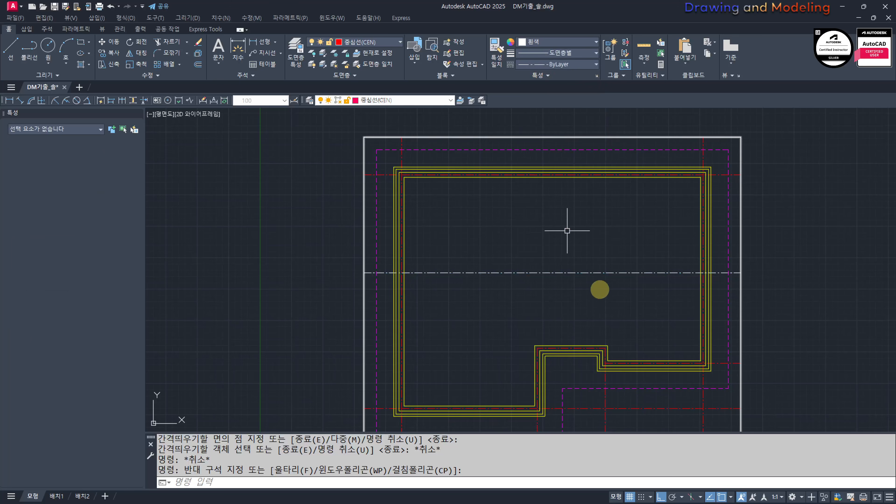
Step: Draw a vertical section line through the rooms with a short tick at its upper end and a leftward leg with a slanted arrowhead below the frame
type("l")
key("Return")
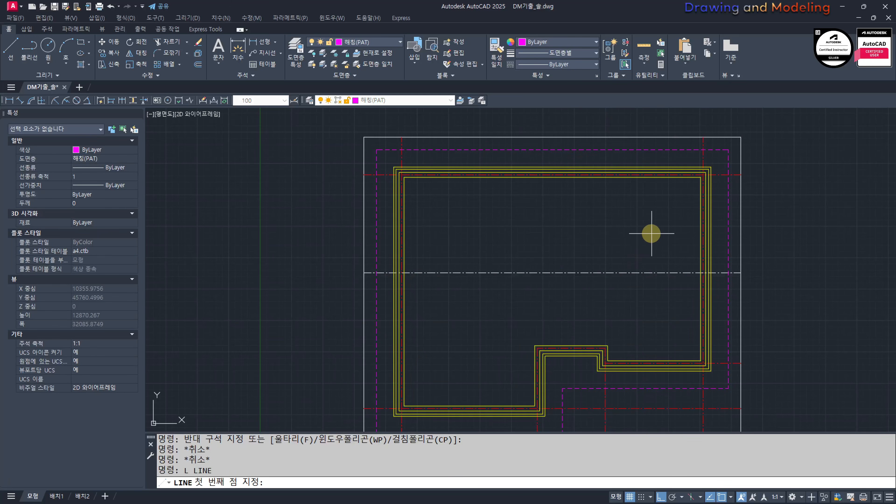
left_click(645, 238)
left_click(655, 238)
middle_click_drag(657, 343, 668, 232)
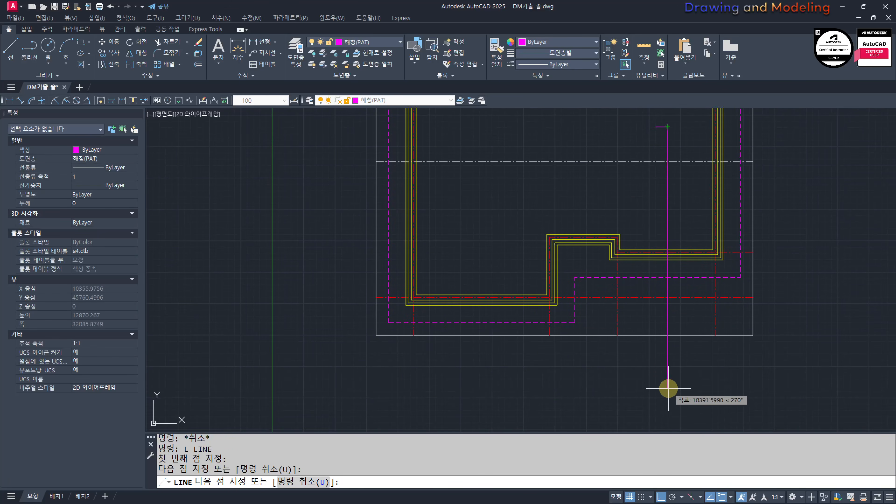
left_click(666, 407)
left_click(579, 393)
left_click(615, 381, "shift")
key("Escape")
key("Escape")
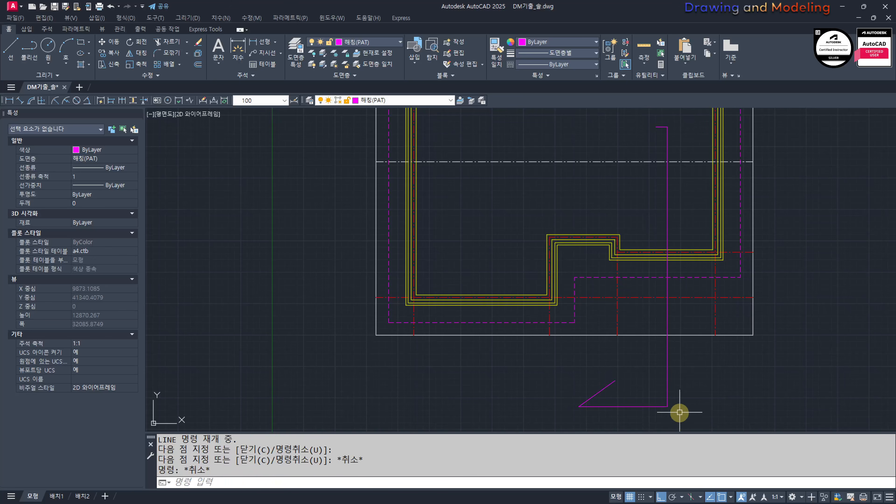
Step: Join the four section line segments into one polyline
left_click(680, 412)
left_click(552, 368)
middle_click_drag(665, 203, 646, 274)
left_click(676, 214)
left_click(593, 171)
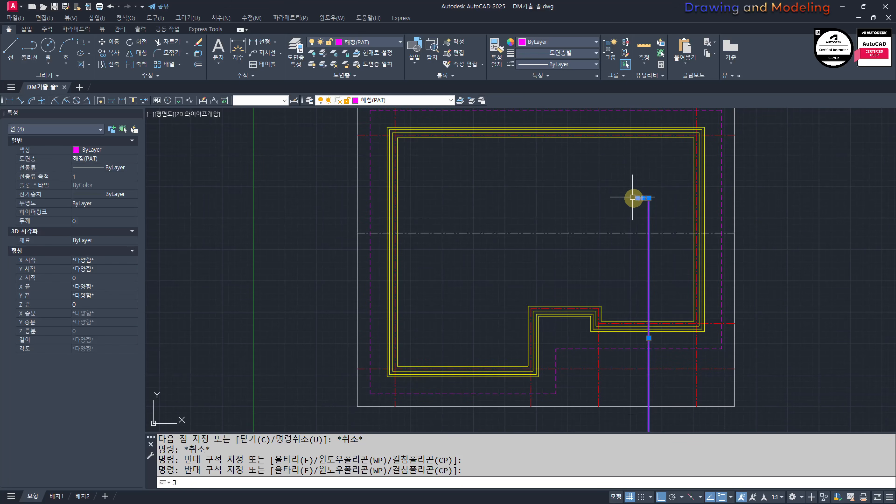
key("Return")
Step: Move the joined section line polyline to layer 0
left_click(388, 42)
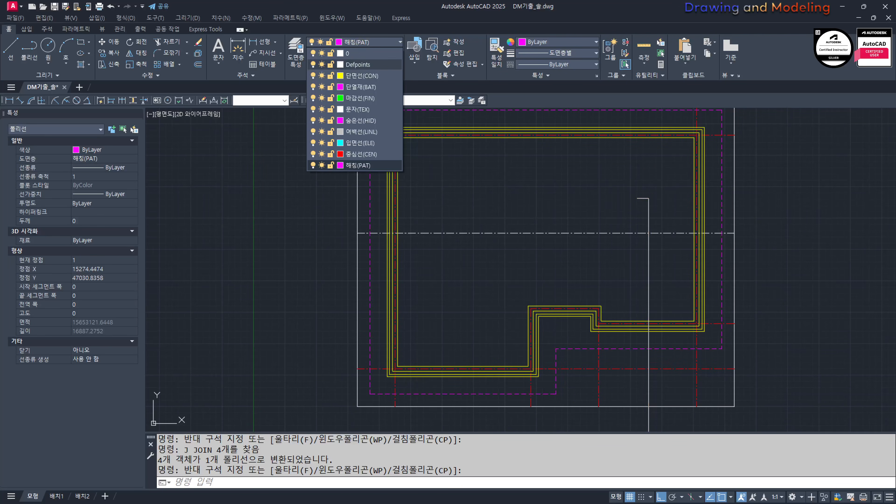
left_click(362, 42)
left_click(363, 54)
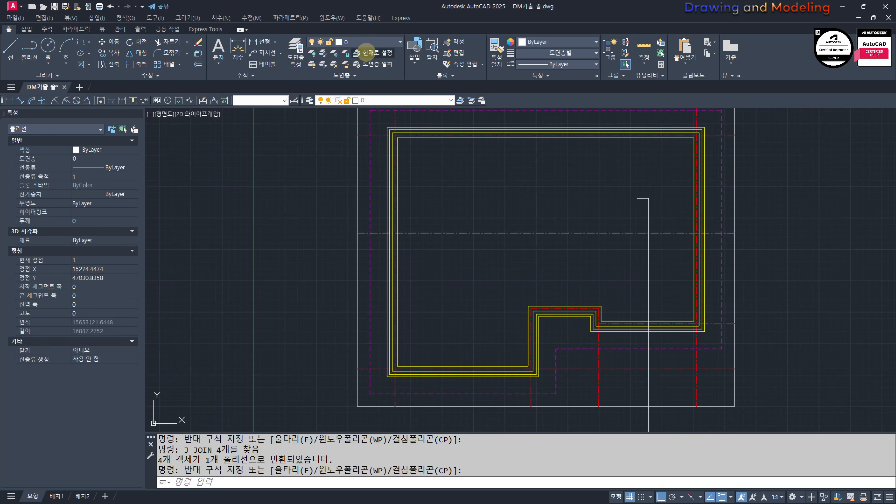
key("Escape")
key("Escape")
key("Escape")
Step: Compare the redrawn outline, ridge line and section line with the given first-floor plan and its drawing notes (작성 조건)
scroll(640, 213, "down", 6)
middle_click_drag(626, 234, 603, 220)
scroll(604, 247, "up", 4)
middle_click_drag(604, 251, 601, 278)
scroll(619, 250, "down", 4)
middle_click_drag(545, 251, 674, 312)
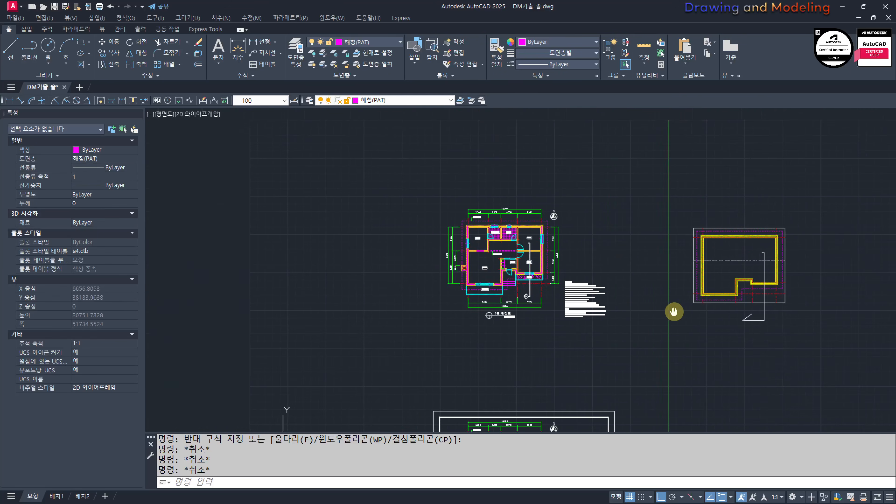
scroll(556, 278, "up", 4)
scroll(681, 307, "down", 4)
scroll(755, 325, "up", 4)
middle_click_drag(861, 350, 656, 331)
middle_click_drag(699, 305, 611, 321)
scroll(440, 323, "down", 2)
middle_click_drag(439, 323, 704, 317)
scroll(434, 291, "up", 4)
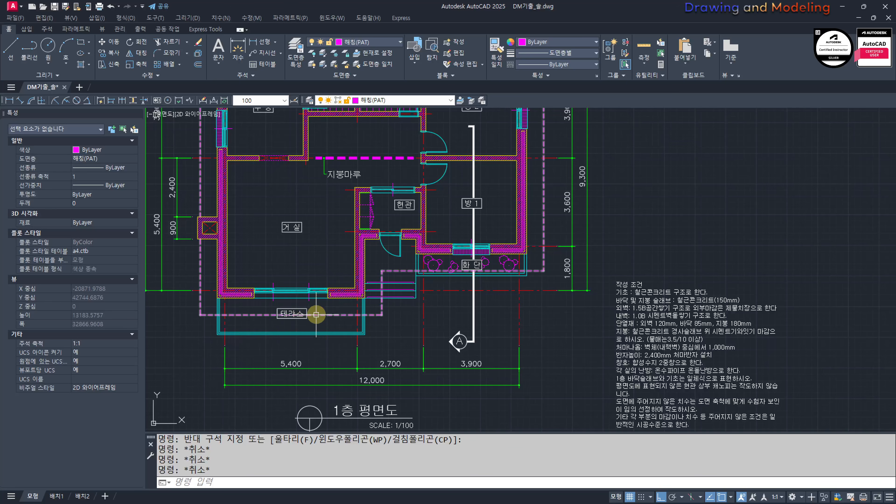
scroll(399, 299, "down", 4)
scroll(638, 327, "up", 6)
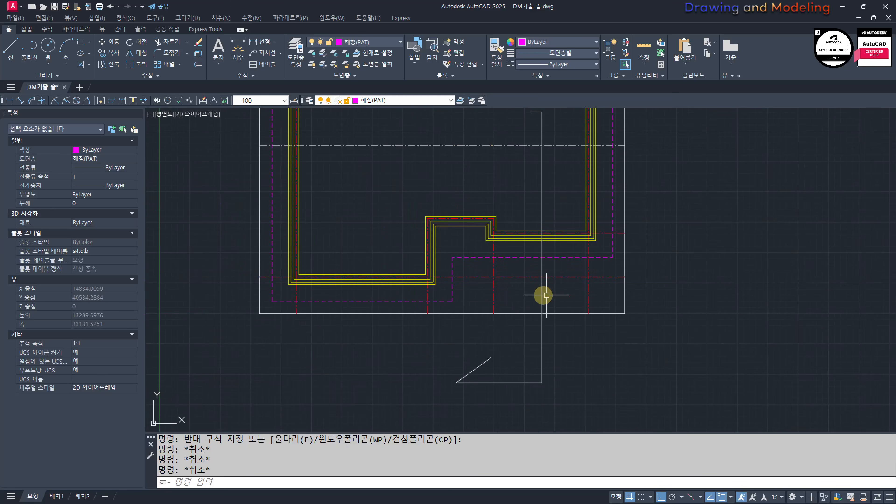
scroll(436, 298, "down", 4)
middle_click_drag(217, 292, 628, 286)
scroll(465, 252, "up", 4)
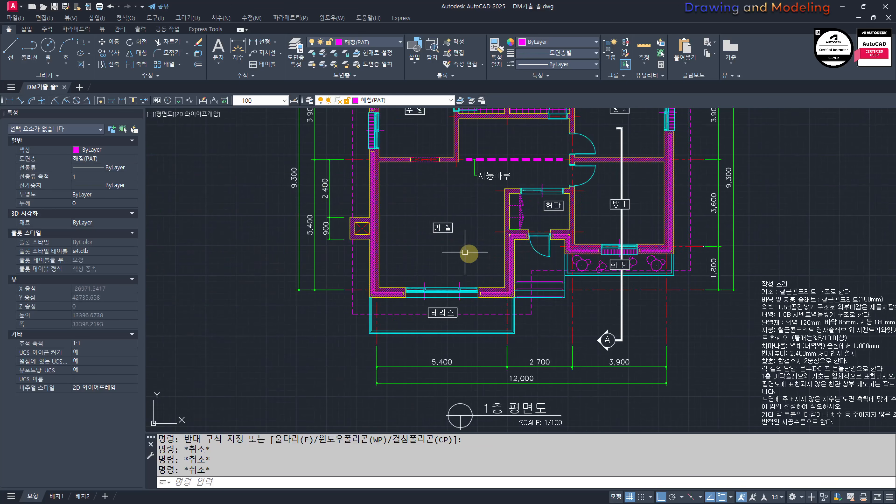
scroll(704, 291, "down", 6)
middle_click_drag(826, 311, 463, 312)
scroll(534, 286, "up", 4)
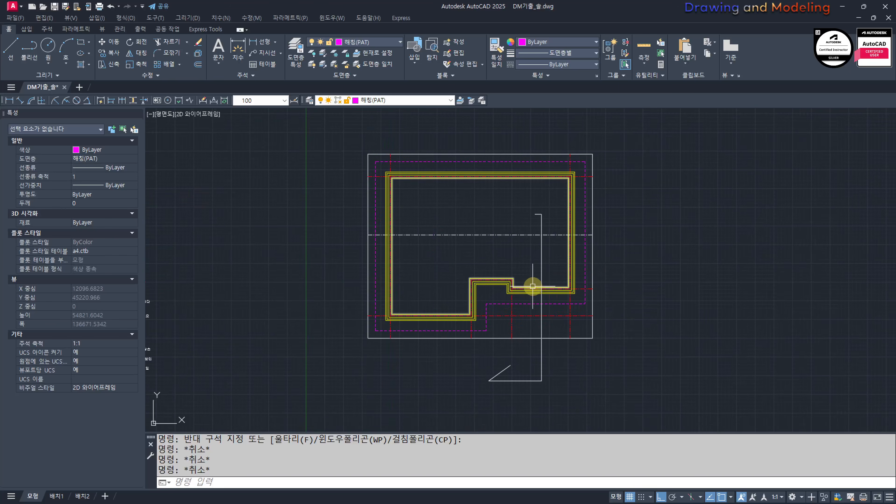
middle_click_drag(554, 299, 562, 312)
middle_click_drag(530, 277, 553, 277)
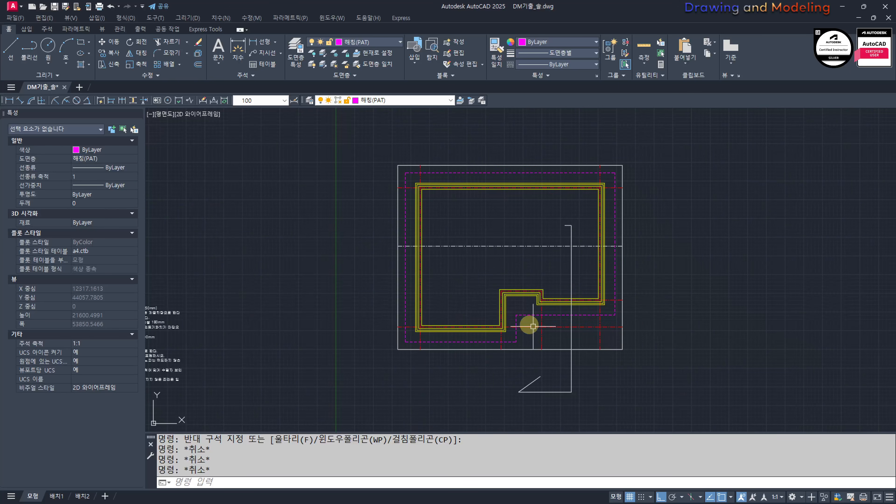
Step: Copy the whole redrawn plan, including its section line, about 23360 mm horizontally to the right of the original
scroll(548, 356, "down", 4)
middle_click_drag(488, 341, 509, 317)
left_click(651, 360)
left_click(508, 228)
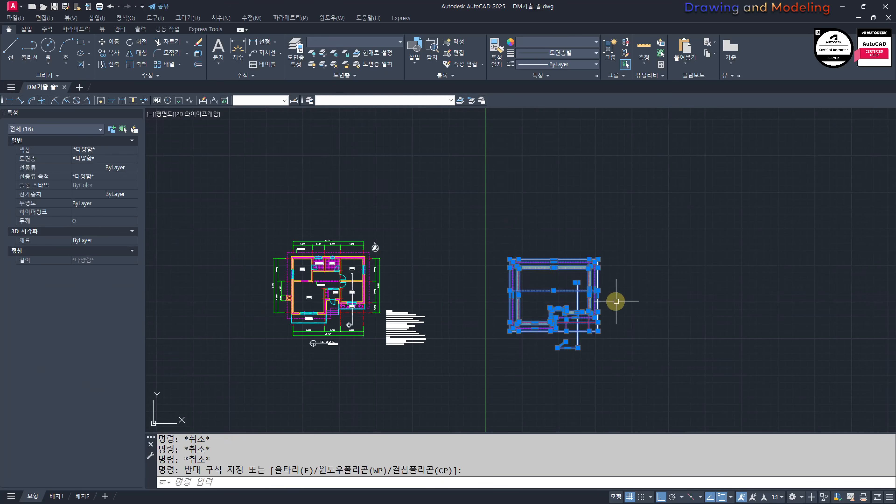
scroll(572, 323, "up", 2)
middle_click_drag(613, 336, 519, 315)
type("cc")
key("Return")
left_click(320, 365)
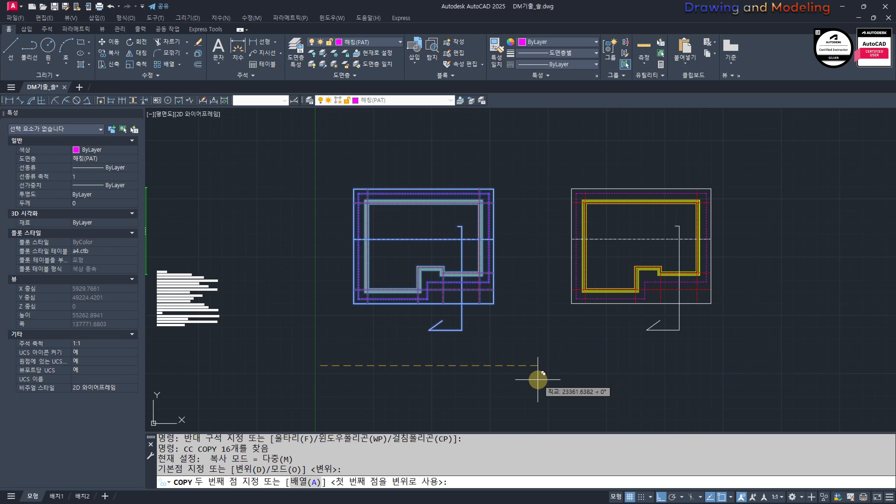
left_click(537, 380)
key("Escape")
key("Escape")
Step: Examine the section mark A on the given plan to determine the viewing direction of the section
middle_click_drag(466, 324, 548, 360)
left_click(604, 377)
left_click(510, 266)
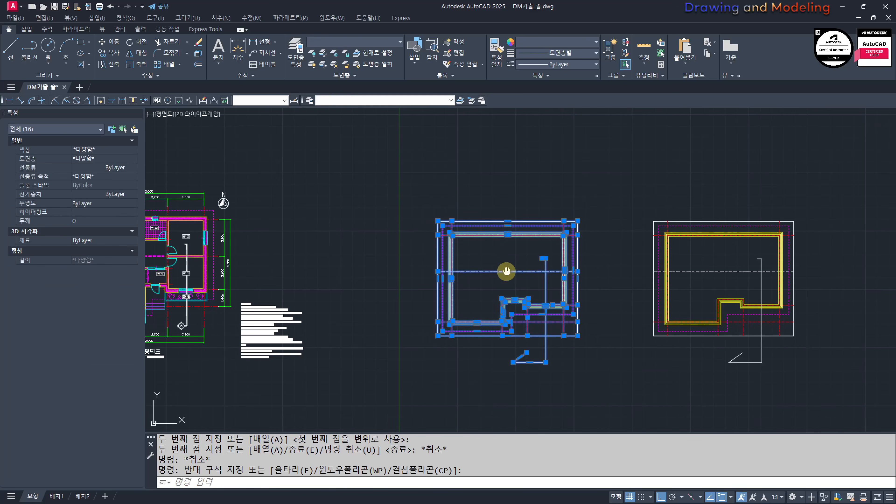
middle_click_drag(511, 266, 535, 244)
middle_click_drag(386, 281, 631, 256)
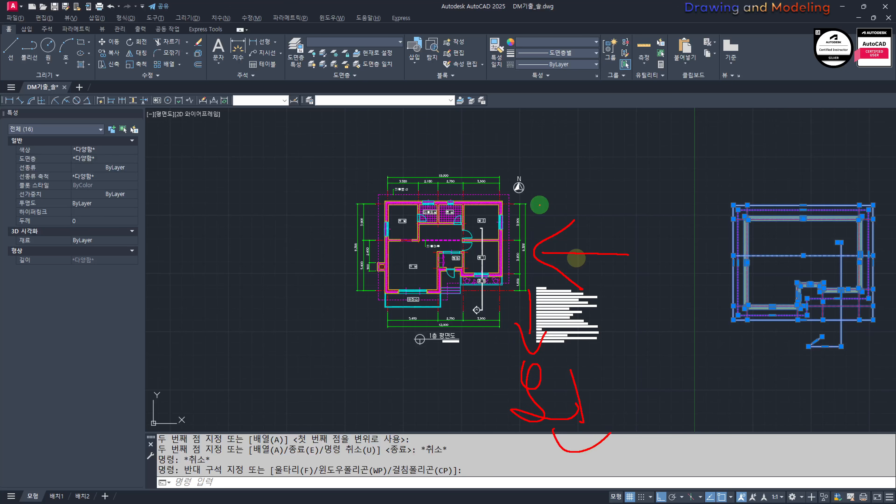
key("Escape")
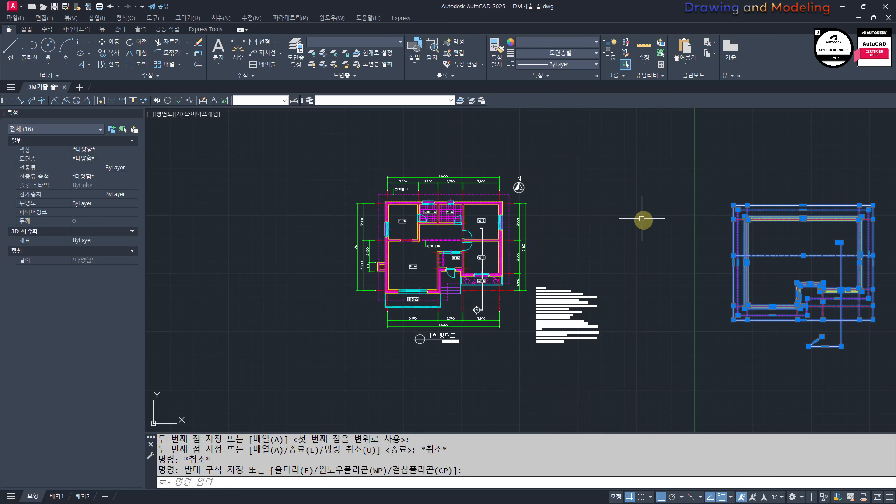
left_click(645, 220)
left_click(840, 350)
key("Escape")
Step: Rotate the original redrawn plan 270° about the midpoint of its ridge line, keeping the copy beside it as drawn
mouse_move(842, 353)
middle_mouse_down()
mouse_move(669, 299)
mouse_move(656, 304)
middle_mouse_up()
left_click(745, 325)
left_click(537, 165)
middle_click_drag(626, 224, 609, 224)
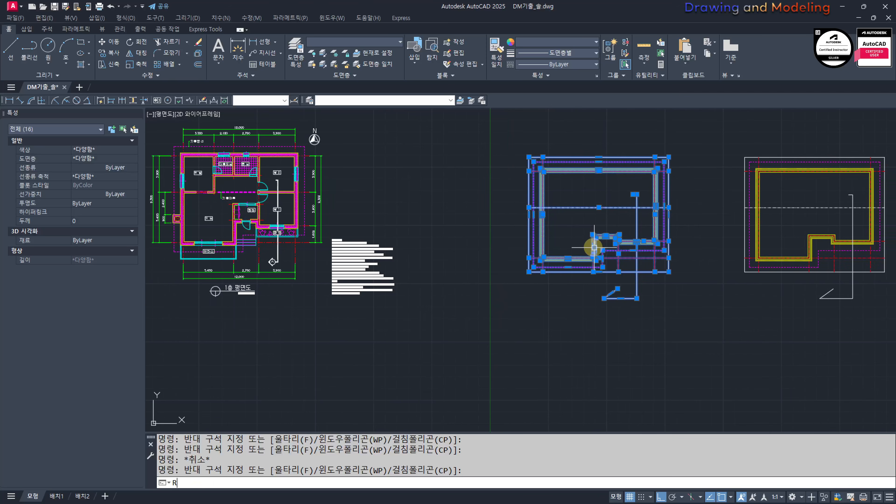
type("ro")
key("Return")
left_click(599, 207)
key("Escape")
key("Escape")
Step: Draw a vertical line about 15100 mm long straight down from the lower end of the rotated plan's ridge line
mouse_move(619, 334)
middle_mouse_down()
mouse_move(570, 375)
mouse_move(561, 334)
mouse_move(548, 341)
mouse_move(546, 302)
middle_mouse_up()
type("l")
key("Return")
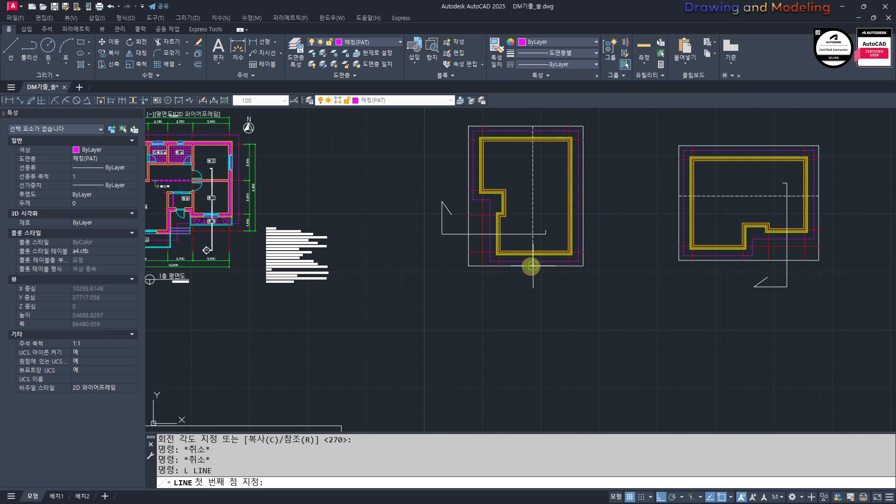
left_click(532, 266)
left_click(531, 408)
key("Escape")
key("Escape")
Step: Draw a horizontal base line about 20360 mm long across the lower part of the vertical line
middle_click_drag(515, 354, 490, 340)
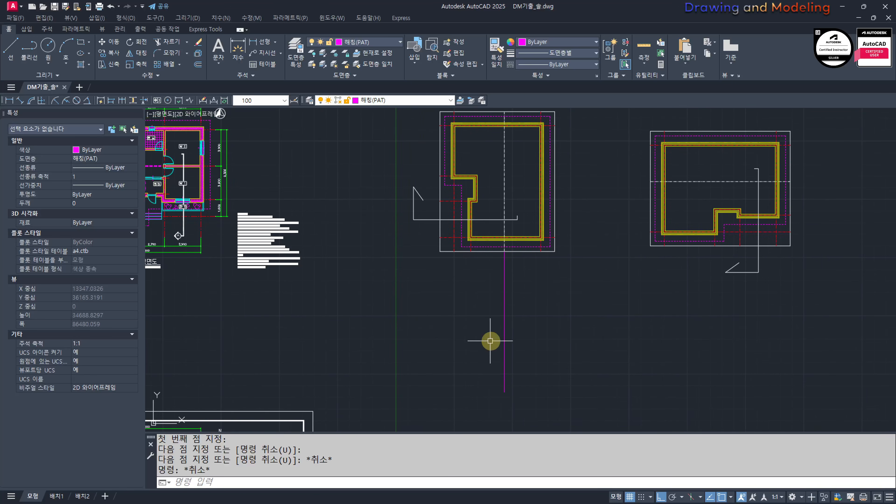
key("Return")
left_click(407, 362)
left_click(597, 376)
key("Escape")
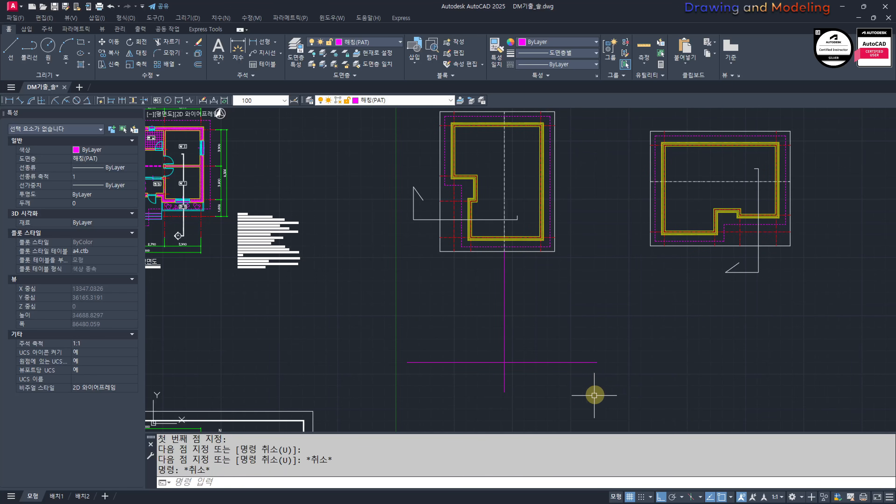
Step: Move the horizontal base line below the rotated plan to the 단면선(CON) layer
left_click(584, 362)
left_click(391, 42)
left_click(357, 76)
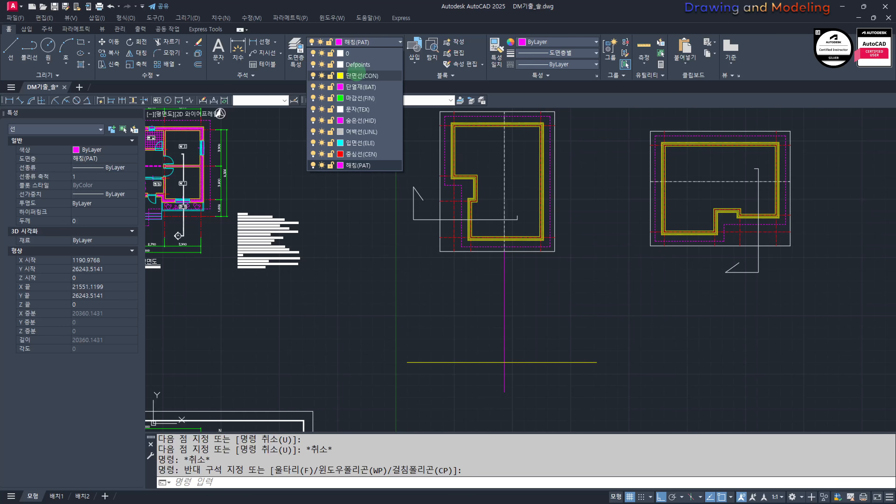
key("Escape")
key("Escape")
Step: Move the vertical line below the ridge to the 중심선(CEN) layer
left_click(559, 311)
left_click(485, 275)
left_click(399, 101)
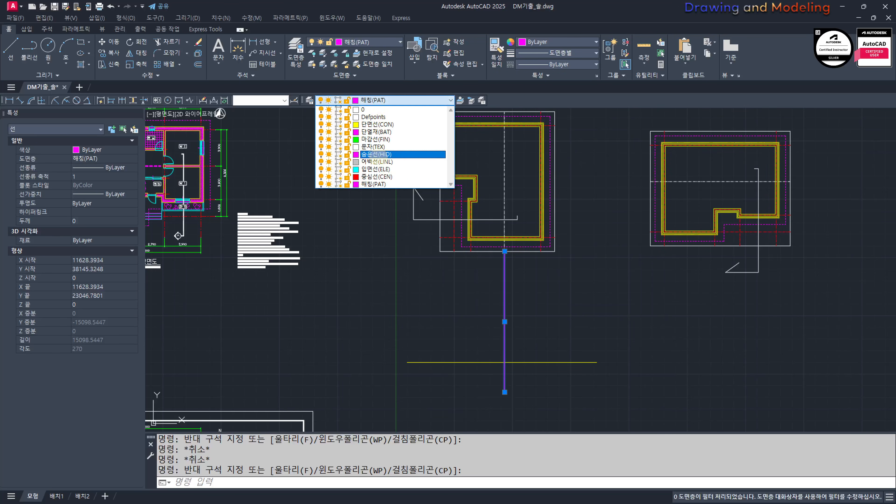
left_click(376, 177)
key("Escape")
key("Escape")
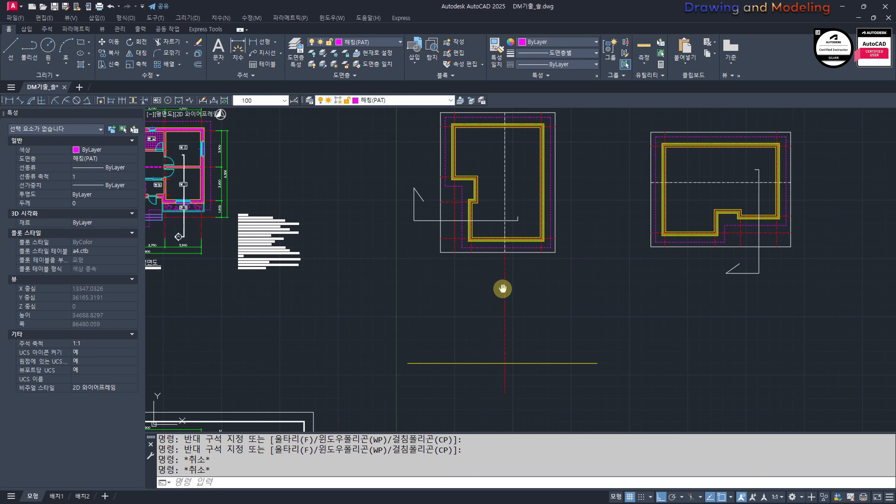
middle_click_drag(504, 286, 590, 321)
left_click(597, 337)
left_click(545, 373)
key("Escape")
key("Escape")
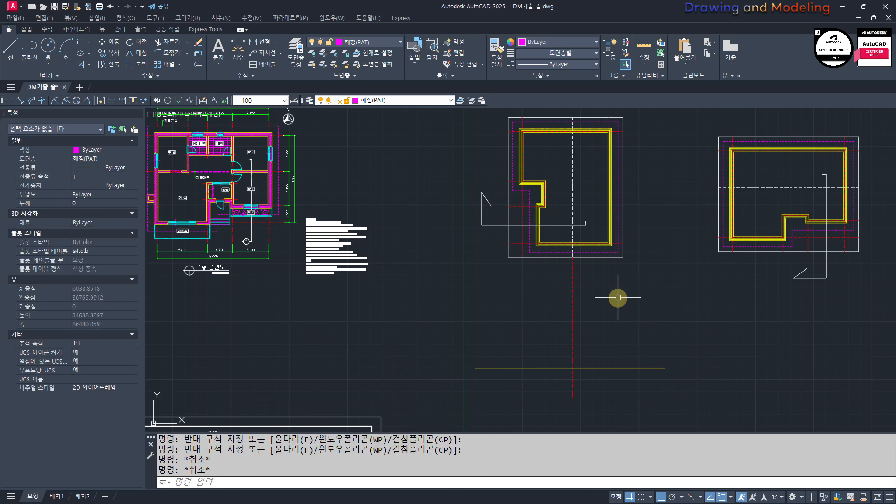
Step: Draw two vertical construction lines through the left and right exterior wall centre lines of the rotated plan
type("XL")
key("Return")
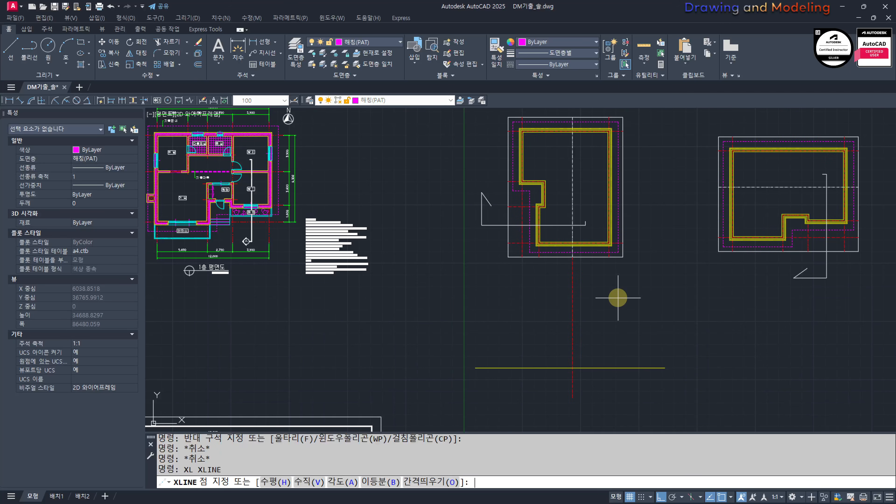
type("V")
key("Return")
scroll(517, 254, "up", 4)
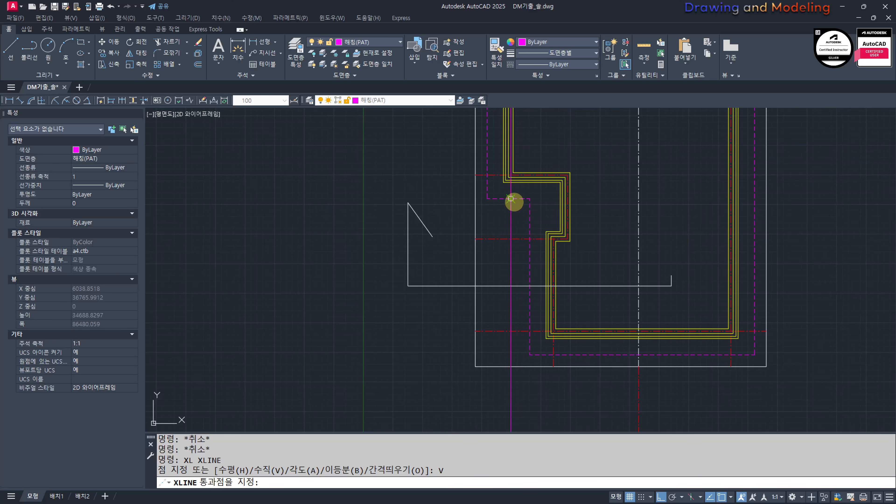
left_click(511, 199)
left_click(736, 356)
scroll(636, 310, "down", 5)
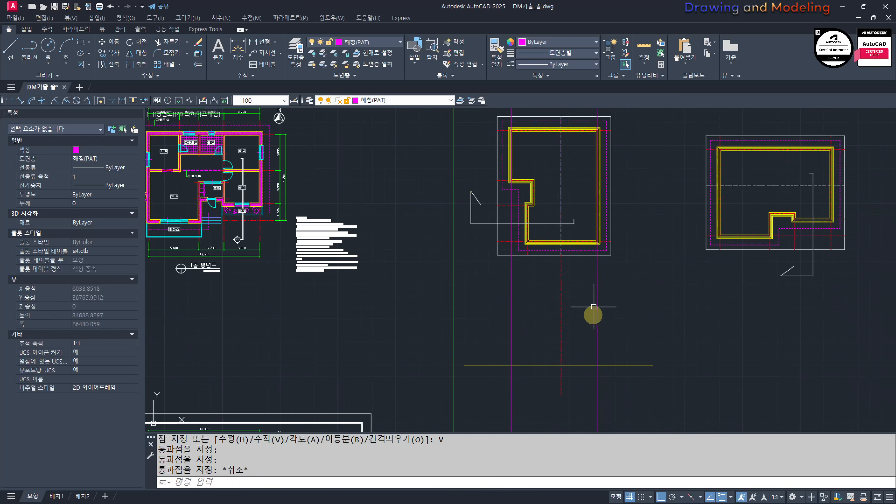
key("Escape")
key("Escape")
Step: Match the properties of the vertical ridge centre line onto the two vertical construction lines
key("Return")
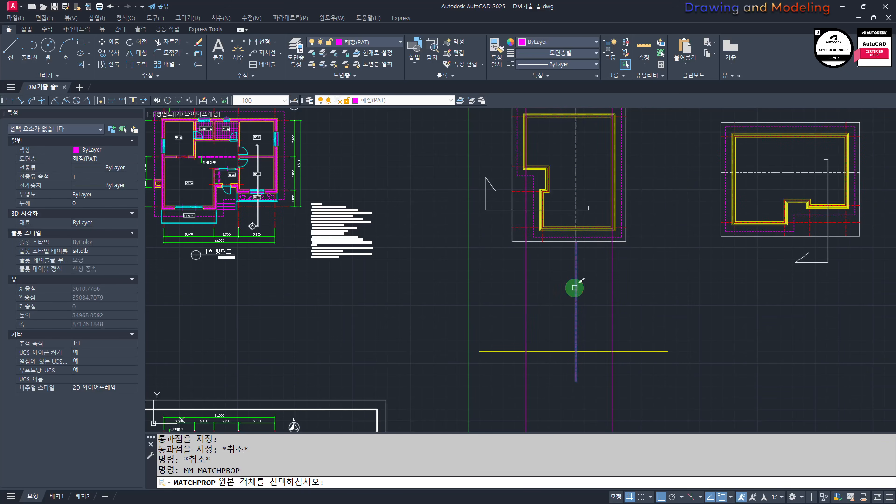
left_click(575, 287)
left_click(675, 307)
left_click(460, 316)
key("Escape")
key("Escape")
Step: Try a Quick Dimension across the three vertical centre lines below the rotated plan and erase the resulting dimension
middle_click_drag(542, 310, 475, 254)
scroll(476, 293, "up", 5)
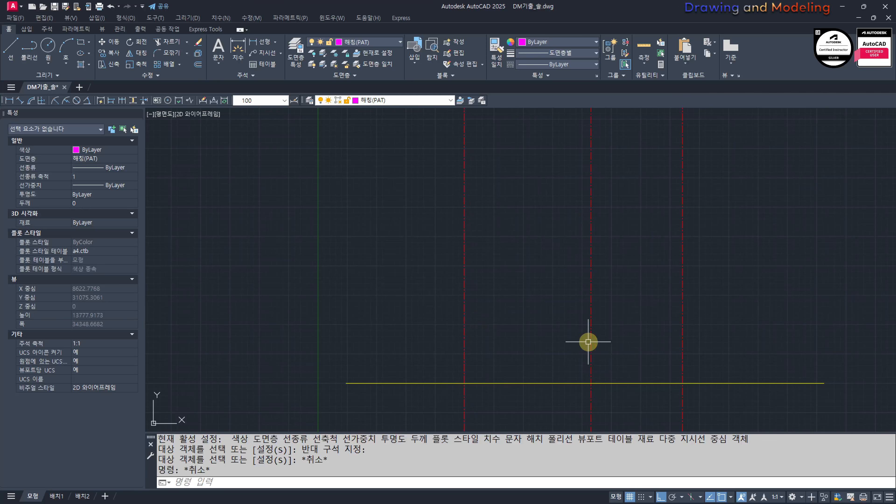
scroll(594, 311, "down", 5)
scroll(591, 328, "up", 3)
type("QD")
key("Return")
left_click(620, 309)
left_click(498, 312)
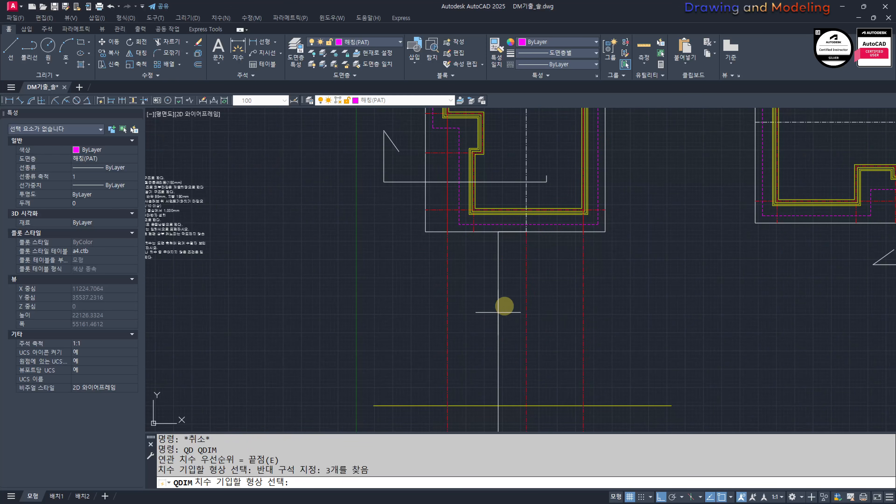
left_click(499, 294)
key("Escape")
key("Escape")
left_click(513, 322)
left_click(496, 342)
key("e")
key("Return")
Step: Try Quick Dimension again on the three vertical centre lines, selecting them in two passes
scroll(572, 278, "down", 3)
scroll(540, 312, "up", 3)
type("Q")
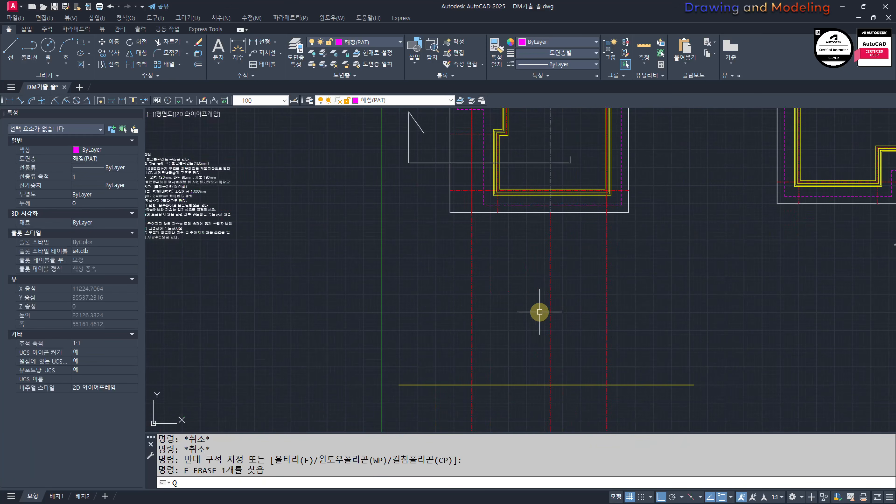
type("D")
key("Return")
left_click(620, 286)
left_click(476, 288)
left_click(516, 272)
left_click(501, 279)
key("Return")
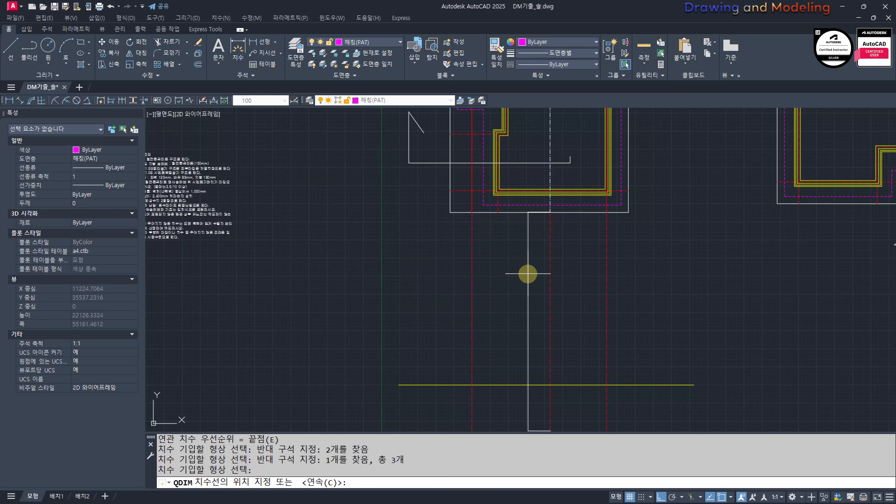
key("Escape")
Step: Examine where the section line crosses the exterior wall and the eaves outline in the rotated plan
scroll(524, 282, "down", 3)
scroll(504, 290, "up", 3)
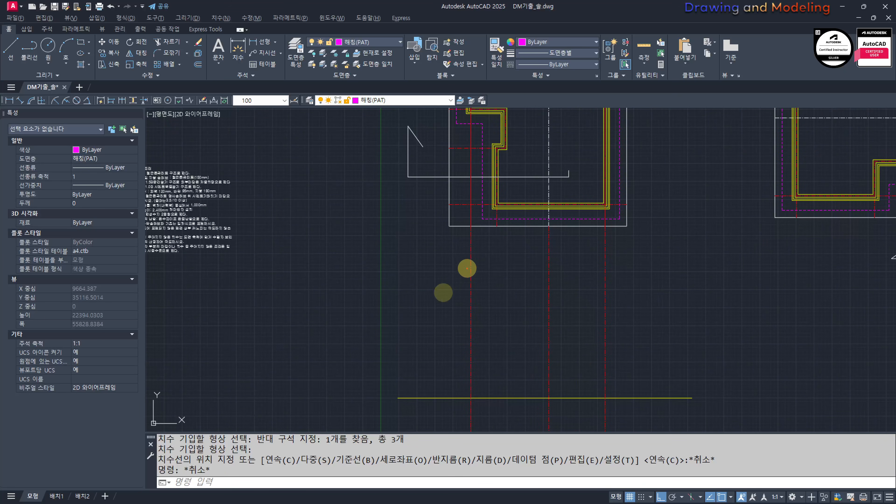
key("Escape")
scroll(512, 300, "down", 3)
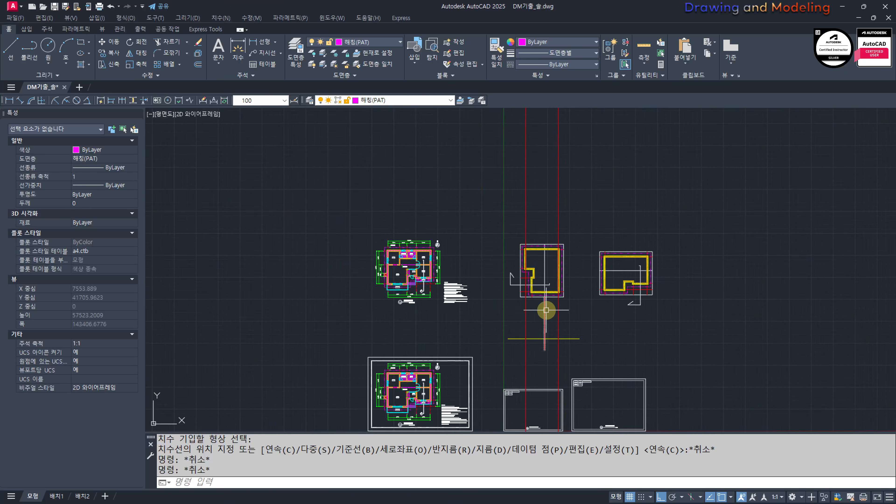
scroll(533, 266, "up", 2)
middle_click_drag(533, 267, 541, 281)
middle_click_drag(557, 330, 546, 344)
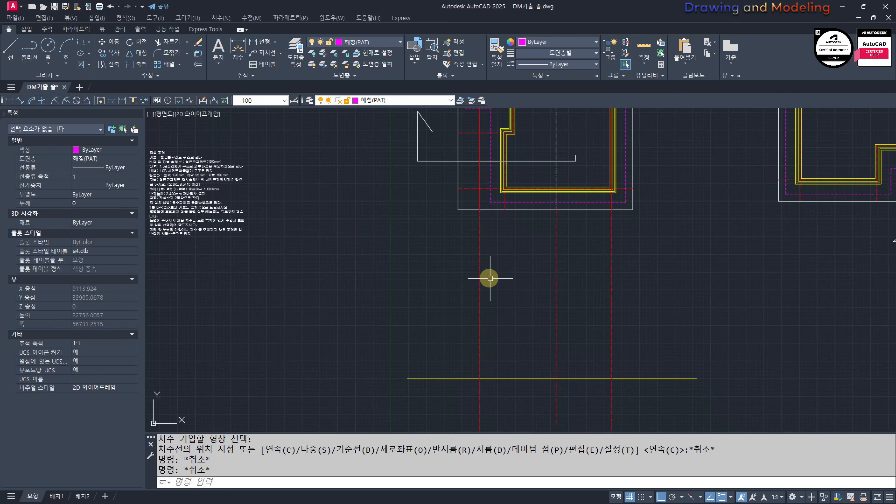
middle_click_drag(384, 331, 477, 335)
key("Escape")
middle_click_drag(563, 319, 521, 325)
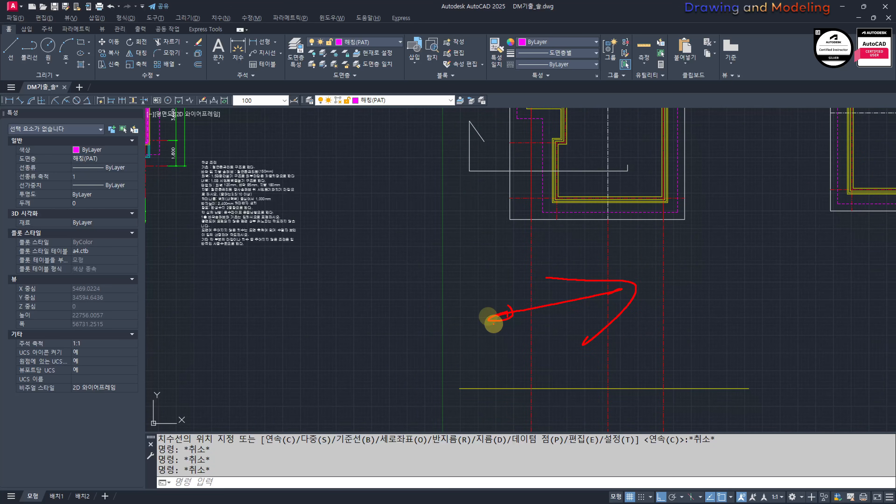
scroll(560, 200, "up", 4)
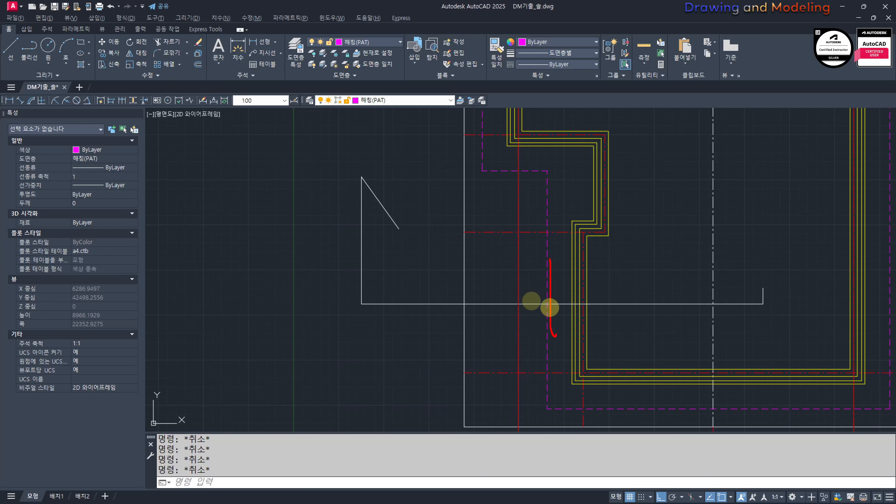
Step: Examine how the section line meets the wall, and compare it with the stepped part of the eaves outline in the rotated plan
left_click_drag(597, 308, 595, 319)
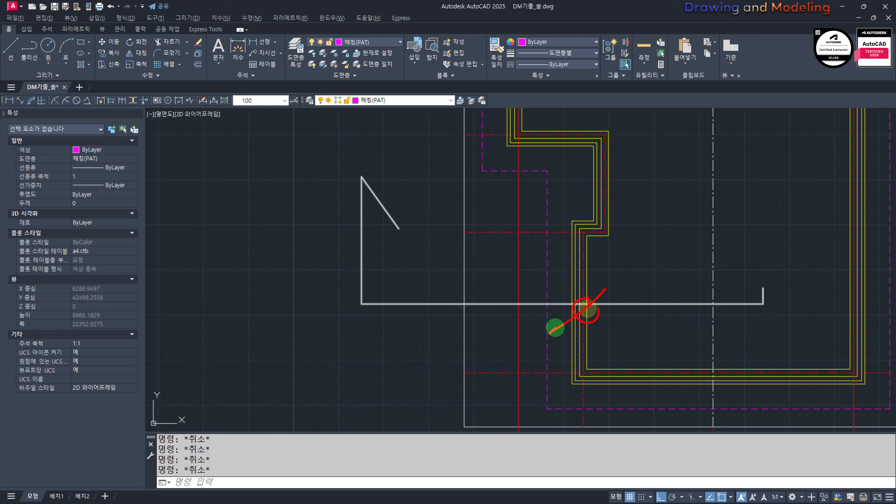
scroll(594, 286, "down", 2)
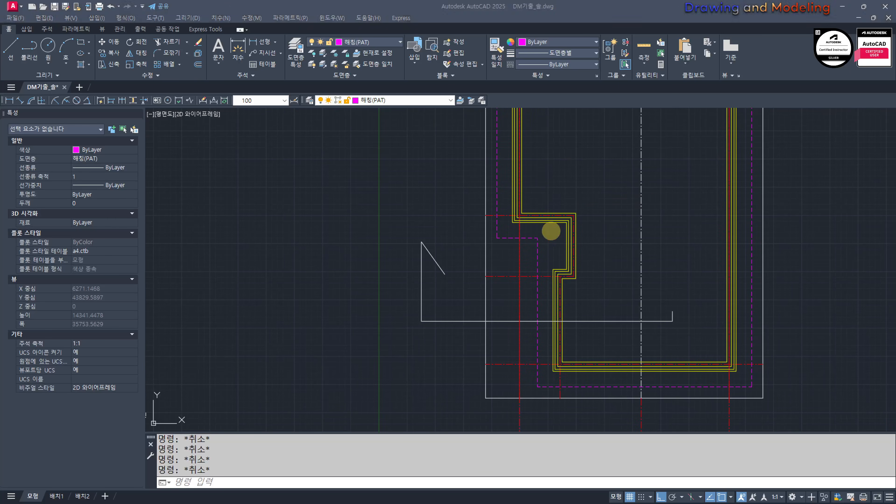
scroll(550, 230, "down", 4)
middle_click_drag(541, 315, 544, 330)
scroll(570, 242, "up", 6)
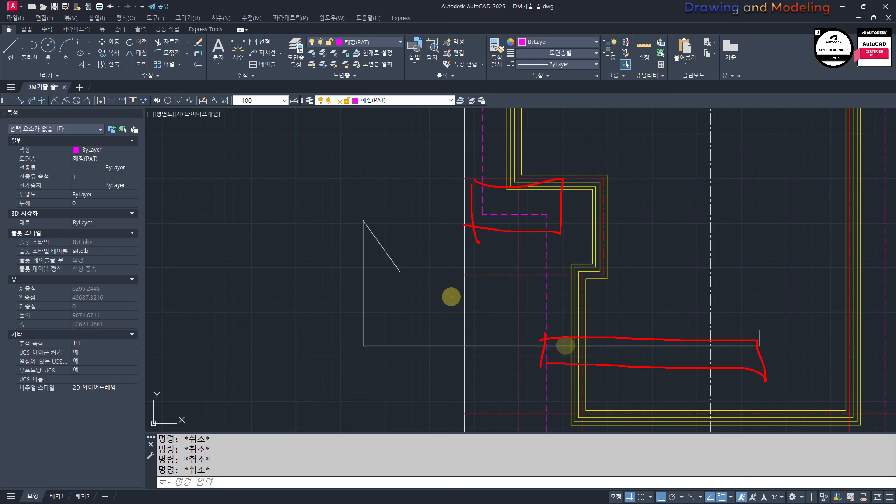
key("Escape")
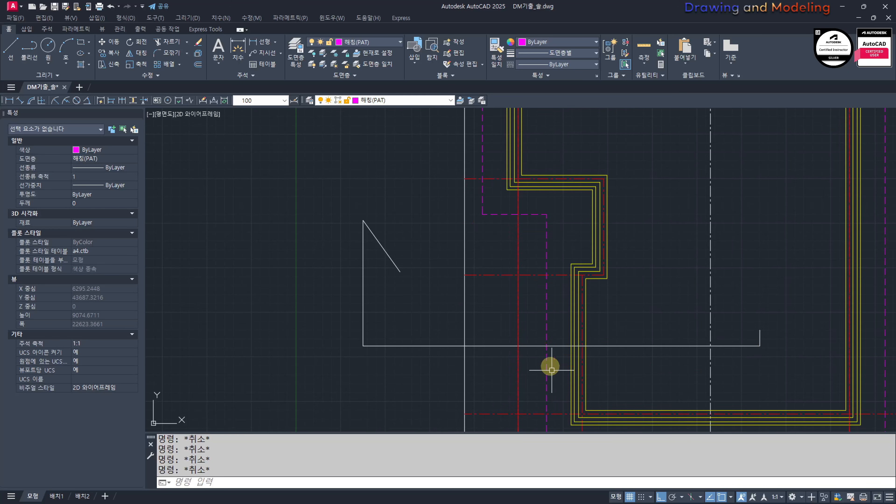
Step: Examine the entrance steps and the dashed eaves outline in front of the entrance in the original first-floor plan
scroll(561, 360, "down", 6)
middle_click_drag(567, 358, 537, 226)
mouse_move(528, 379)
middle_mouse_down()
mouse_move(509, 329)
mouse_move(508, 343)
middle_mouse_up()
scroll(500, 310, "up", 2)
scroll(508, 343, "down", 4)
scroll(383, 253, "up", 6)
mouse_move(383, 252)
middle_mouse_down()
mouse_move(482, 234)
mouse_move(502, 285)
mouse_move(478, 251)
middle_mouse_up()
scroll(502, 285, "up", 2)
middle_click_drag(441, 320, 490, 308)
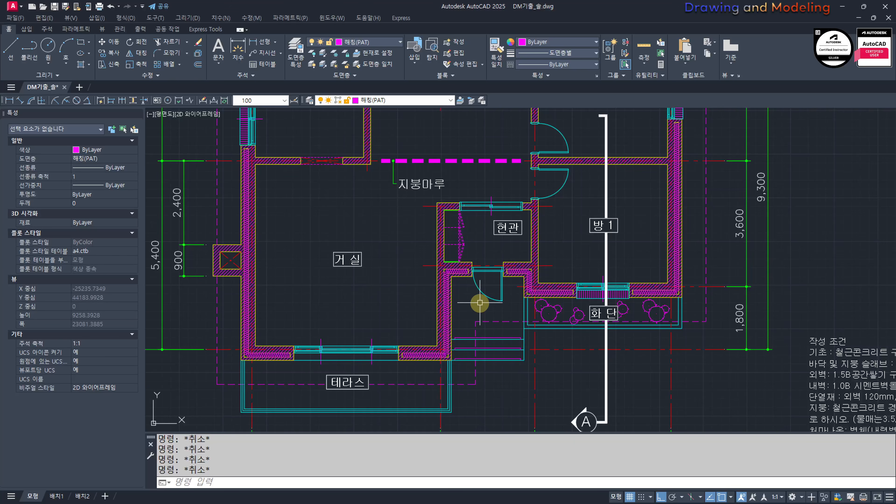
scroll(490, 351, "up", 4)
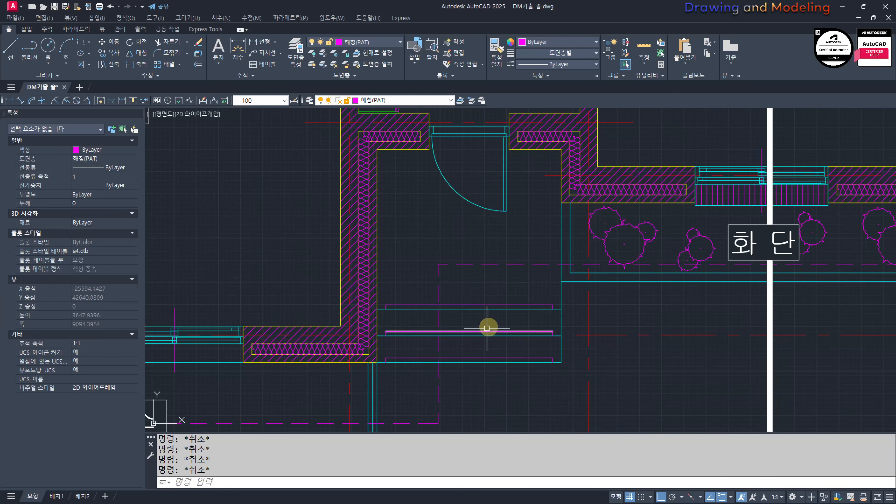
scroll(487, 329, "down", 4)
scroll(505, 370, "up", 4)
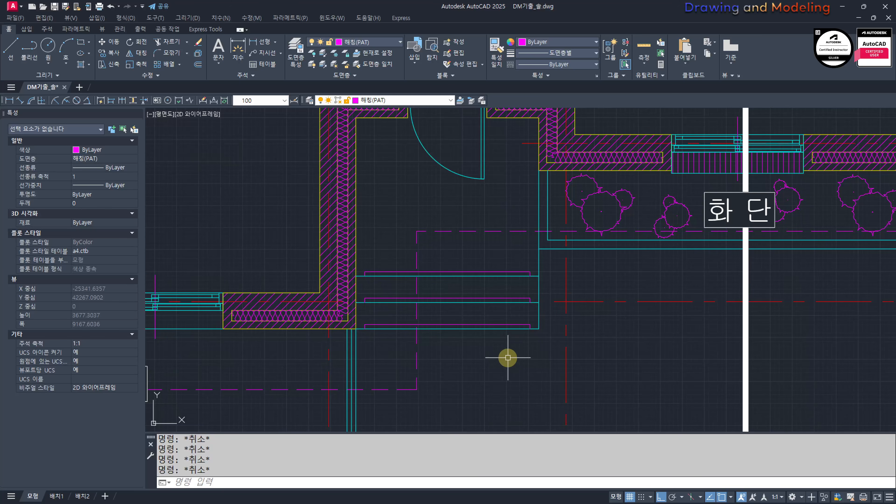
scroll(508, 318, "down", 4)
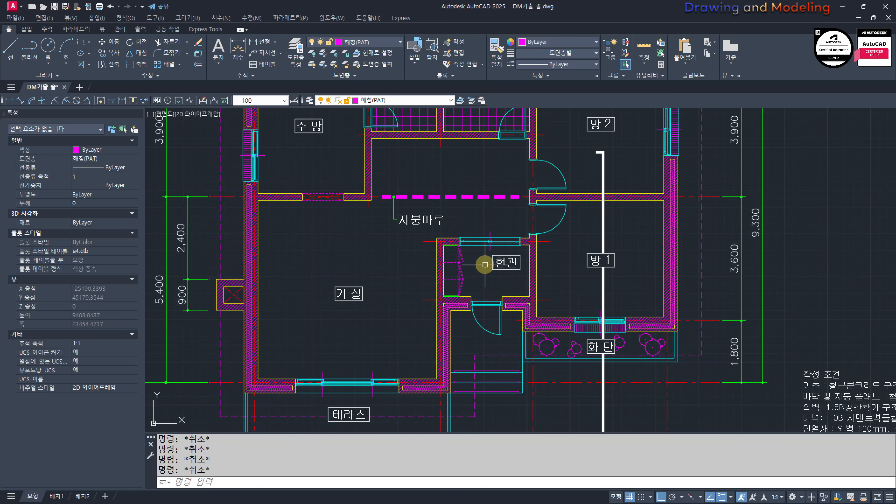
Step: Offset the horizontal ground line crossing the projected centre lines 600 upward
scroll(509, 265, "down", 6)
scroll(413, 244, "up", 4)
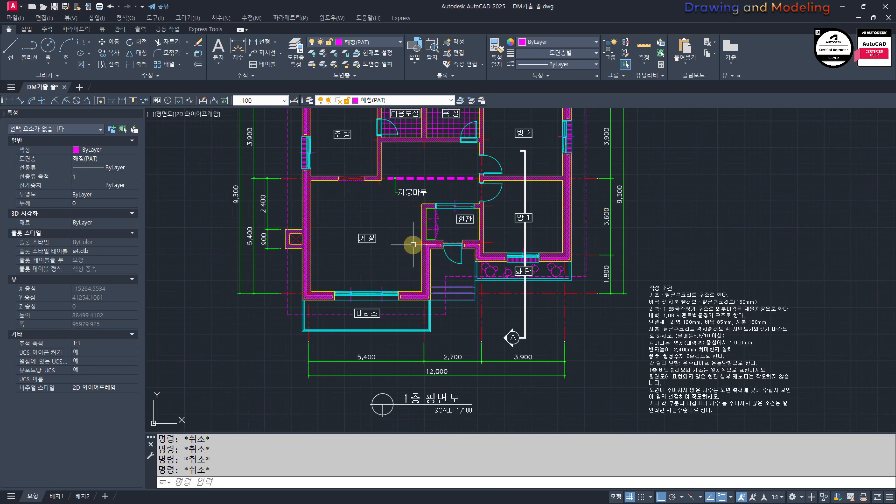
scroll(457, 328, "up", 2)
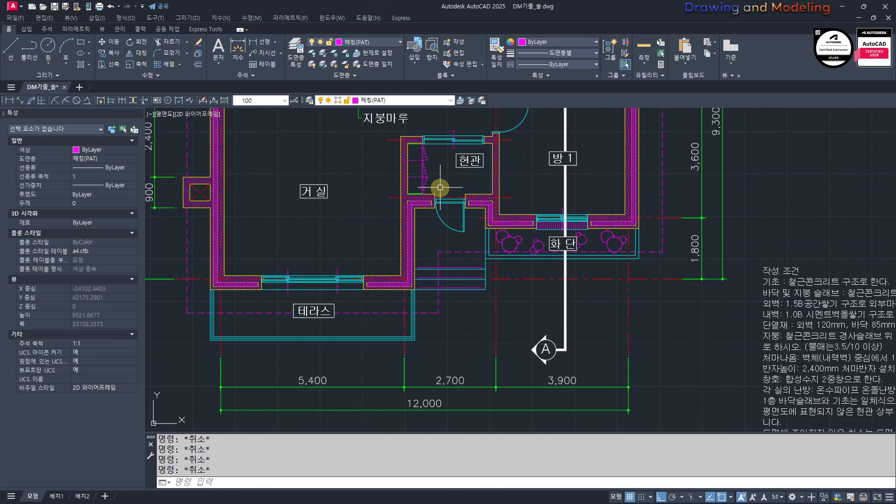
scroll(475, 240, "down", 5)
scroll(636, 336, "up", 3)
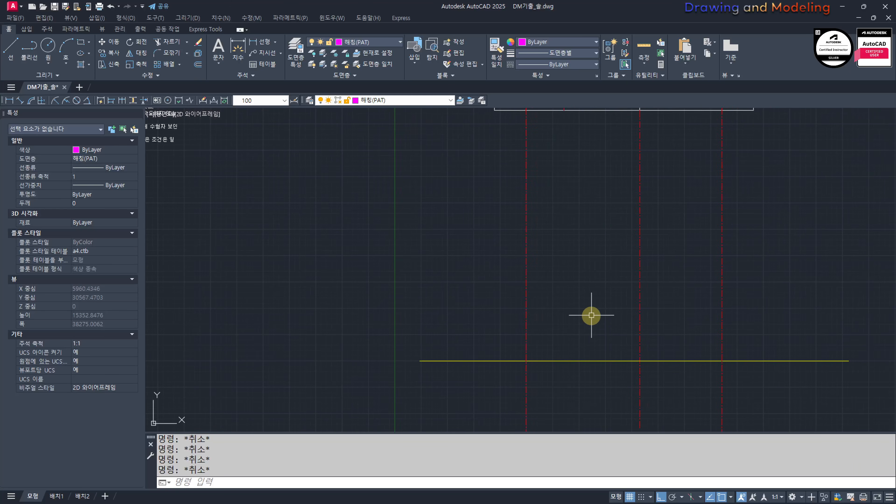
key("Return")
key("Escape")
type("O")
key("Return")
type("600")
key("Return")
left_click(587, 362)
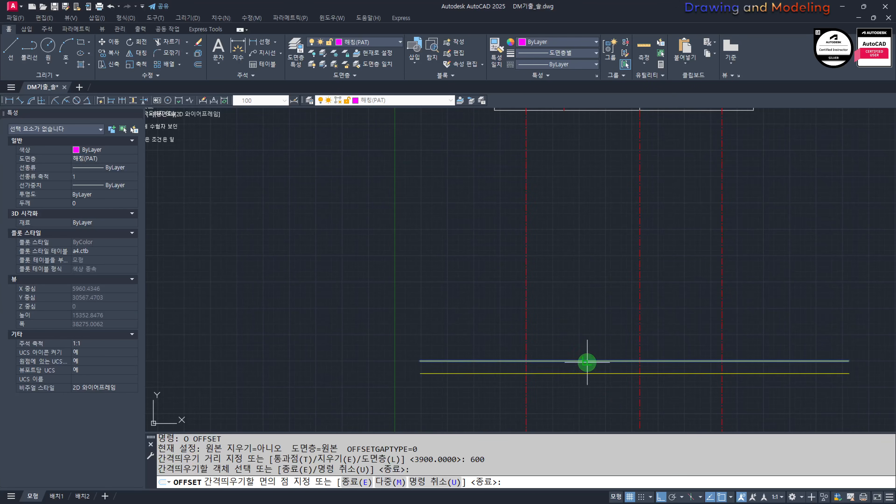
left_click(583, 341)
key("Escape")
key("Escape")
Step: Offset the upper of the two horizontal section lines 2400 upward
scroll(523, 301, "down", 2)
scroll(406, 286, "down", 3)
middle_click_drag(475, 280, 381, 315)
scroll(762, 320, "down", 5)
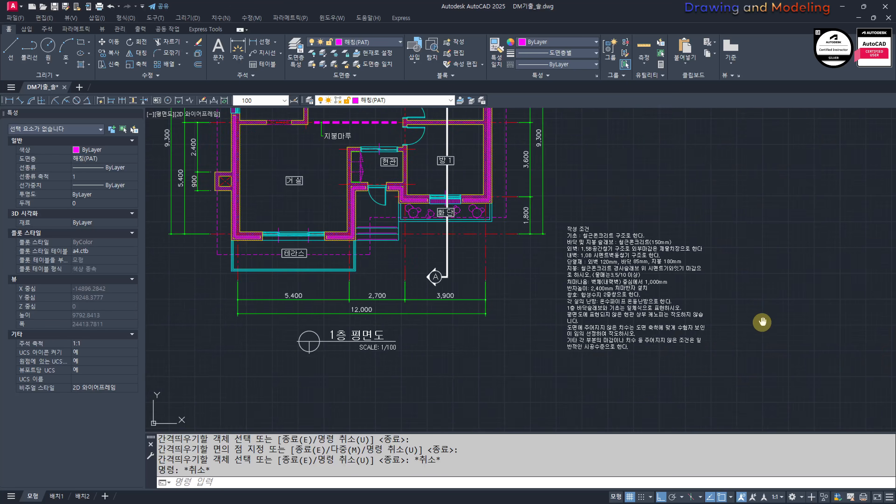
scroll(570, 316, "up", 5)
type("o")
key("Return")
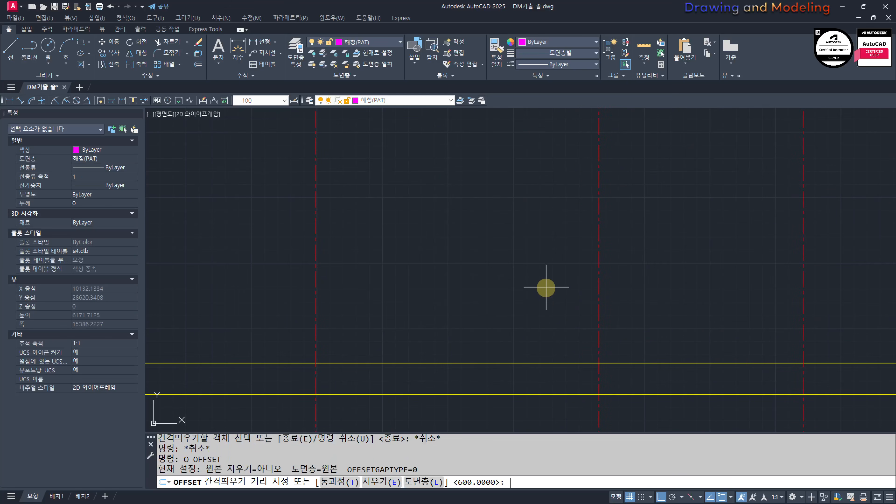
type("2400")
key("Return")
left_click(489, 358)
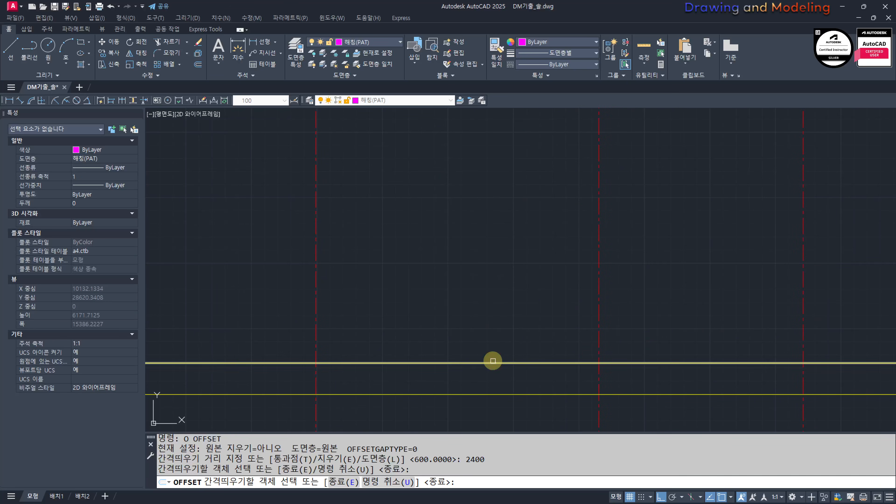
left_click(494, 330)
key("Escape")
key("Escape")
scroll(501, 311, "down", 2)
key("Return")
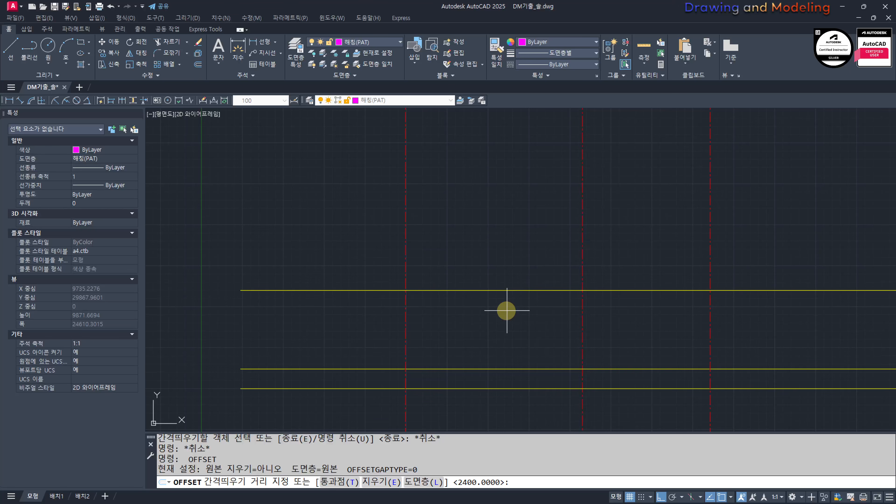
key("Escape")
key("Escape")
scroll(395, 314, "down", 4)
middle_click_drag(332, 265, 562, 350)
scroll(687, 251, "up", 4)
scroll(533, 279, "down", 5)
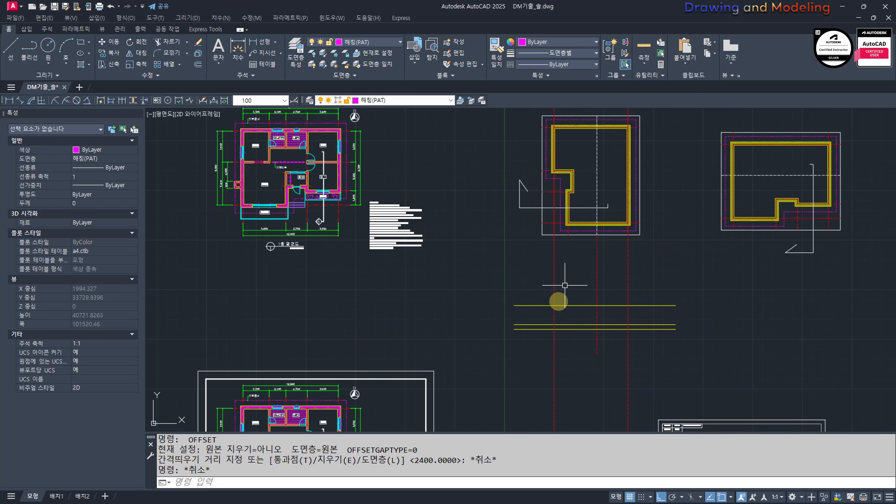
scroll(551, 296, "up", 5)
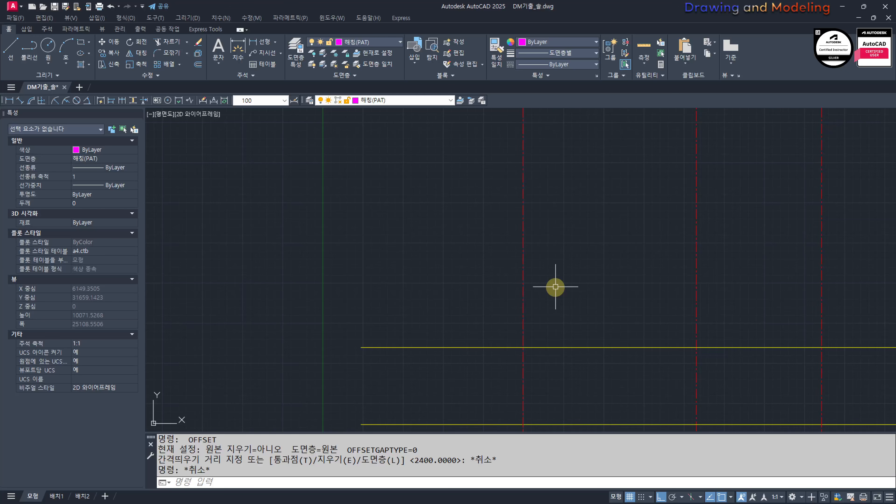
key("Return")
key("Escape")
key("Escape")
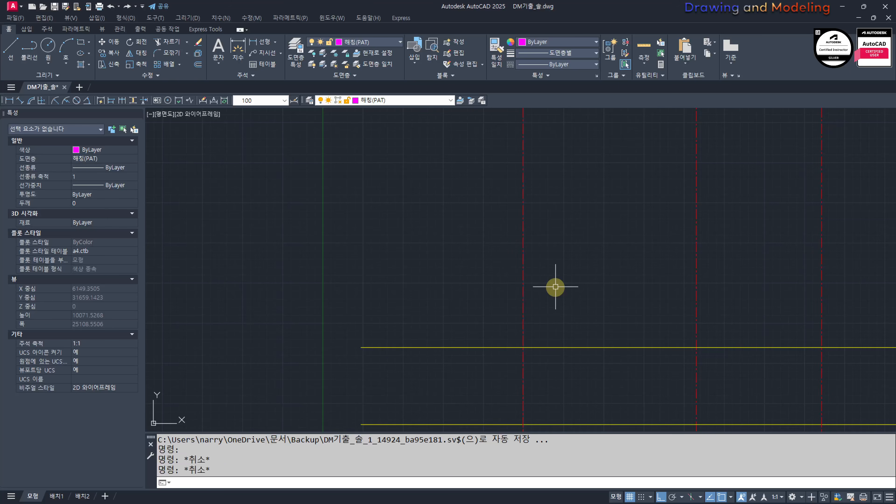
Step: Offset the topmost horizontal section line 700 upward
type("o")
key("Return")
type("700")
key("Return")
left_click(588, 347)
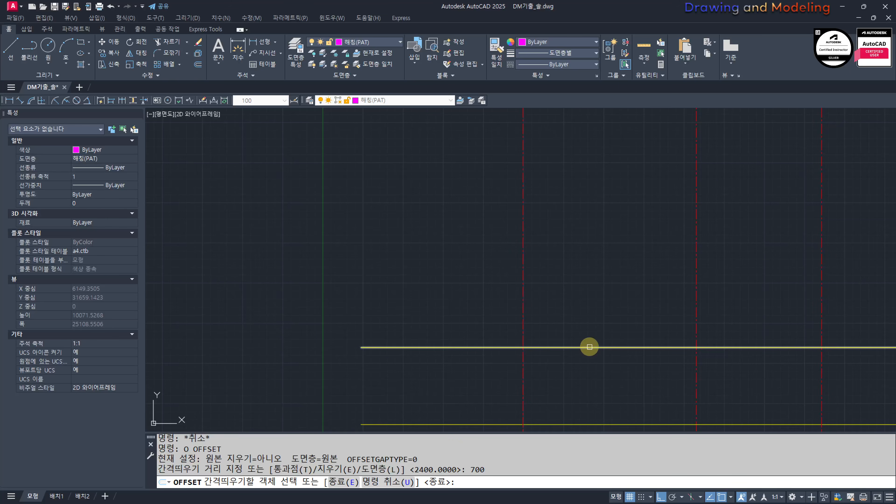
left_click(499, 317)
key("Escape")
key("Escape")
Step: Examine where the leftmost vertical centre line crosses the two topmost horizontal lines of the section
scroll(513, 351, "up", 2)
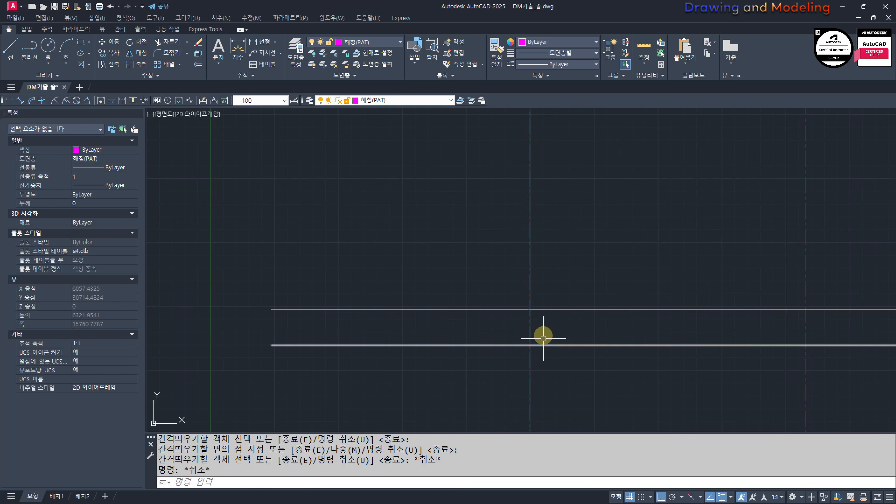
scroll(545, 332, "up", 2)
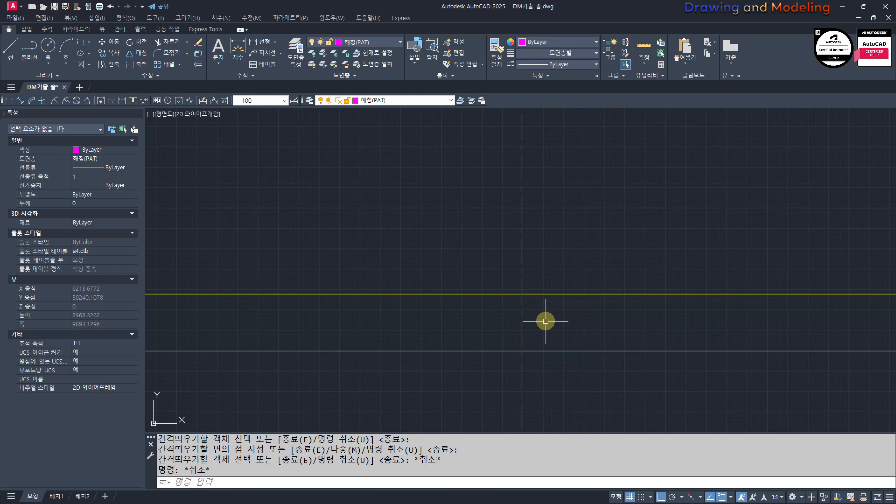
scroll(517, 309, "down", 2)
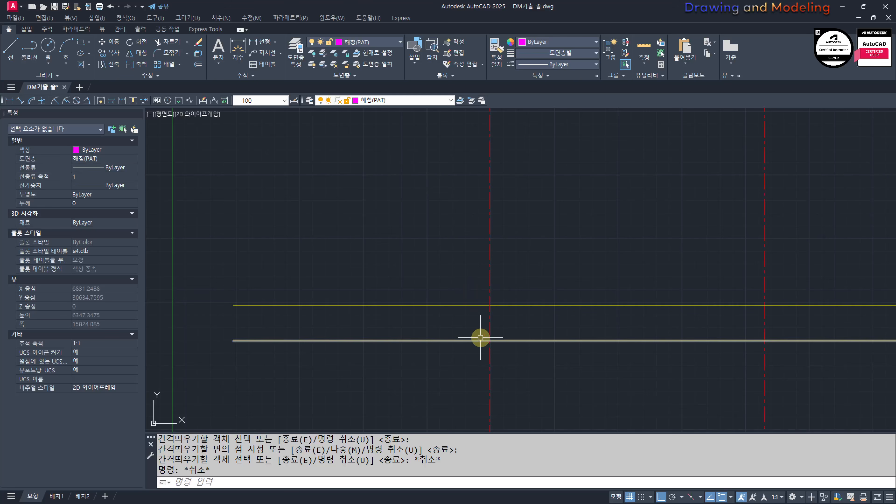
scroll(519, 331, "down", 4)
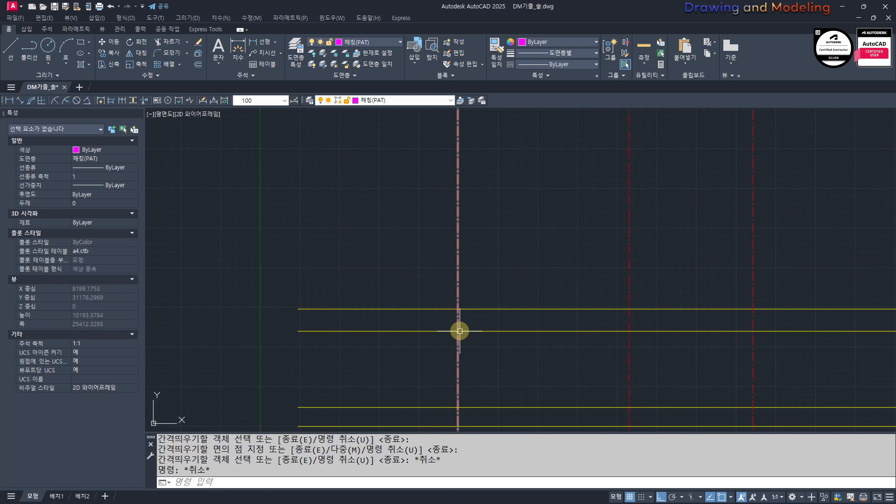
scroll(503, 300, "up", 4)
key("Escape")
key("Escape")
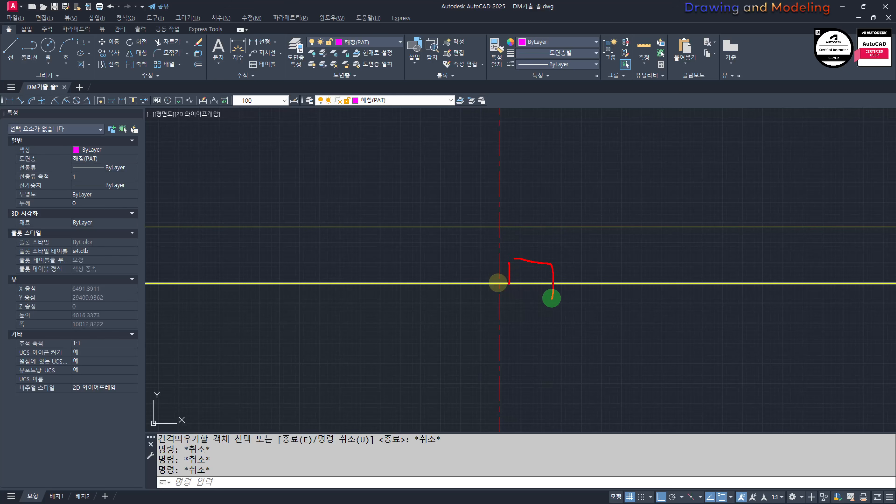
key("Escape")
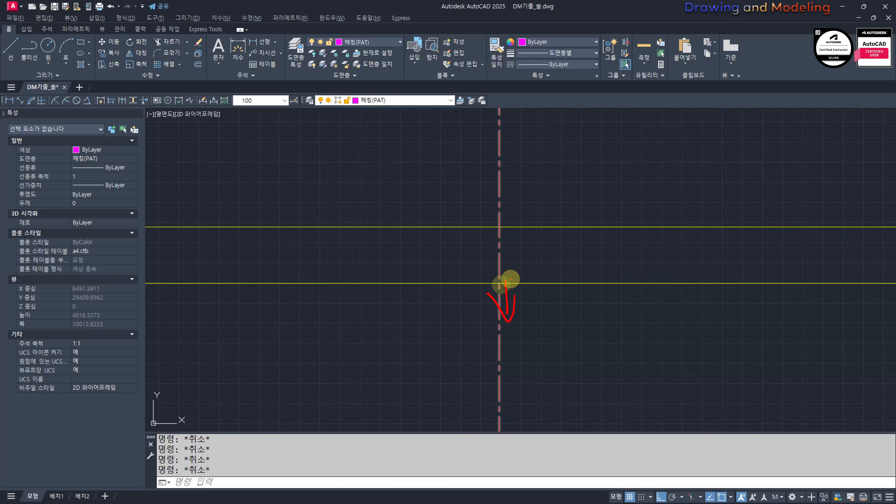
key("Escape")
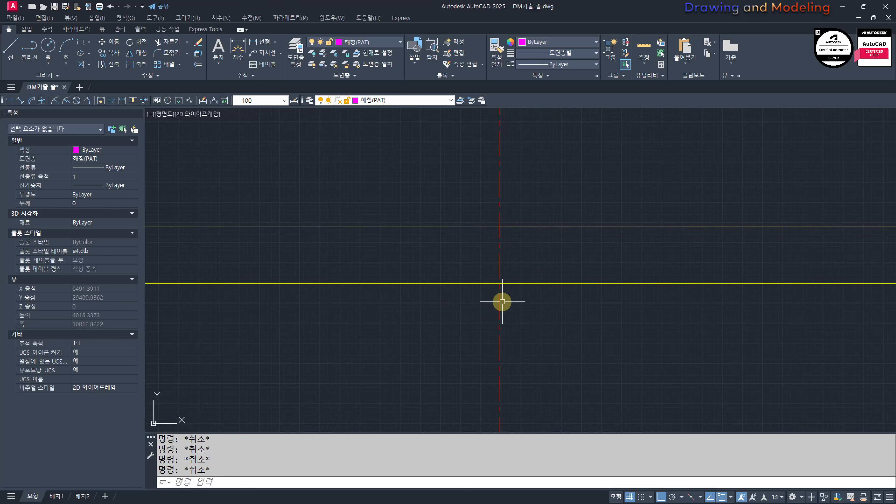
Step: Draw a 1000 by 350 rectangle as the roof slope guide, above the section lines and left of the leftmost centre line
scroll(502, 303, "down", 6)
middle_click_drag(544, 279, 527, 324)
scroll(446, 312, "up", 4)
middle_click_drag(451, 305, 541, 322)
type("REC")
key("space")
left_click(412, 338)
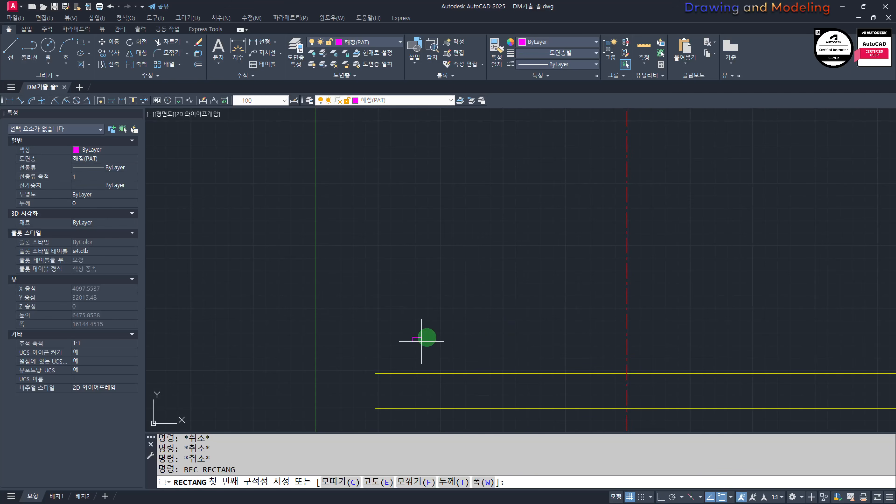
type("@")
scroll(476, 330, "down", 6)
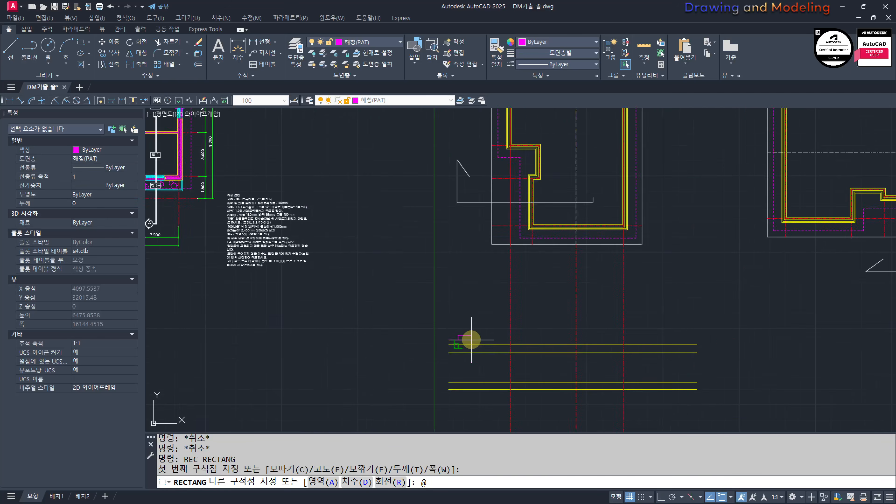
middle_click_drag(264, 222, 464, 242)
scroll(431, 241, "up", 6)
middle_click_drag(535, 266, 517, 259)
scroll(517, 258, "down", 4)
middle_click_drag(843, 379, 514, 283)
scroll(532, 329, "up", 4)
scroll(556, 289, "up", 2)
middle_click_drag(532, 330, 566, 278)
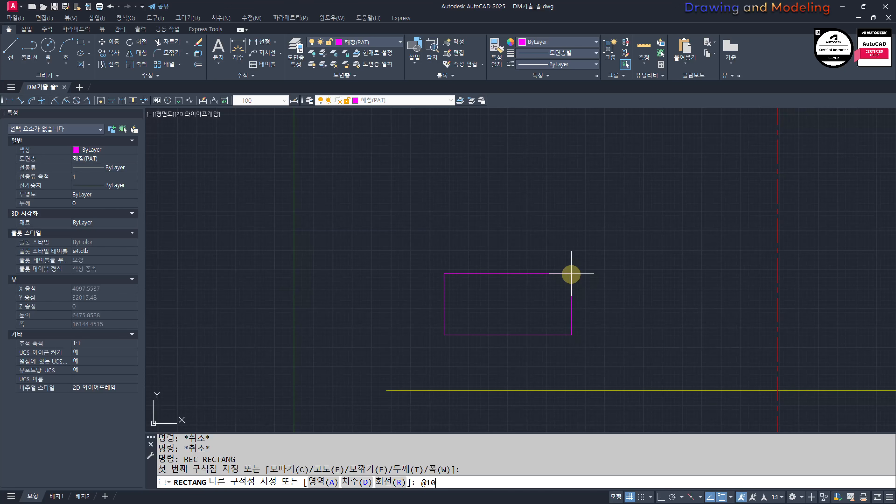
type("1000,350")
key("Return")
key("Escape")
key("Escape")
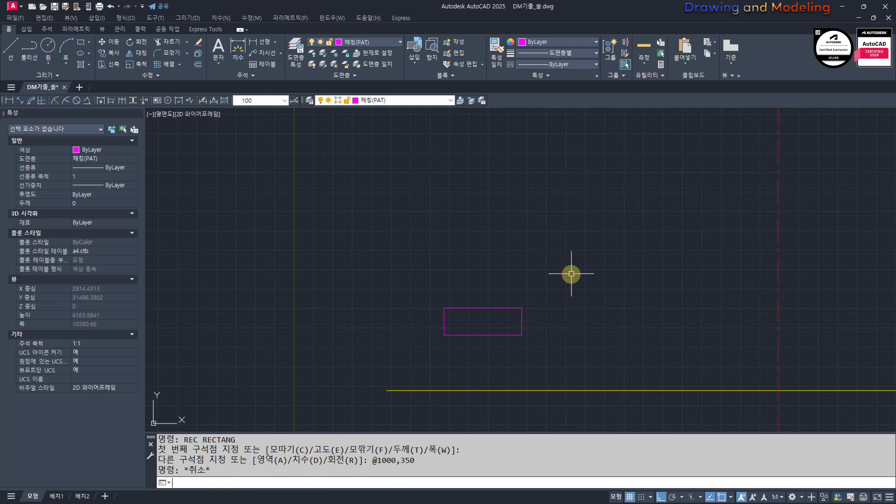
Step: Draw a diagonal from the rectangle's lower-left to upper-right corner and trim away its bottom and right edges
middle_click_drag(570, 272, 576, 242)
type("l")
key("Return")
left_click(444, 335)
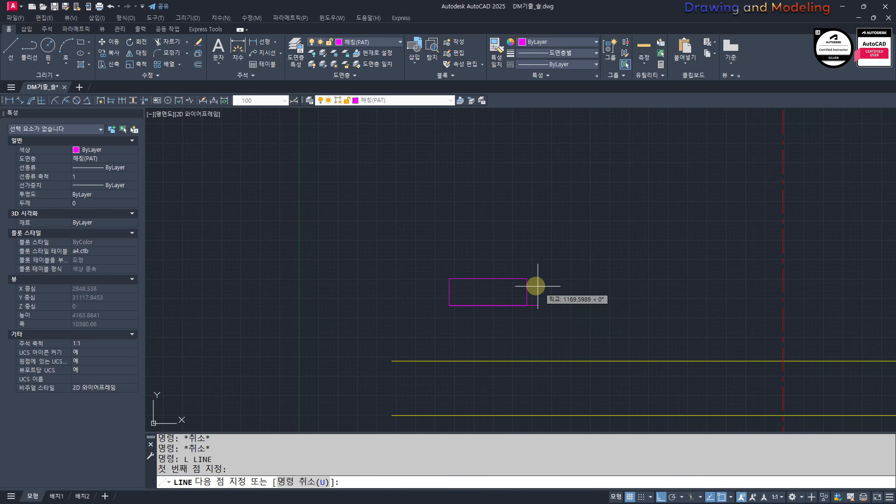
left_click(526, 278)
key("Escape")
key("Escape")
scroll(501, 302, "up", 2)
type("tr")
left_click(562, 299)
left_click(518, 319)
key("Escape")
key("Escape")
Step: Match the properties of the topmost yellow horizontal line onto the slope triangle's diagonal
scroll(533, 323, "down", 2)
middle_click_drag(543, 340, 528, 327)
type("mm")
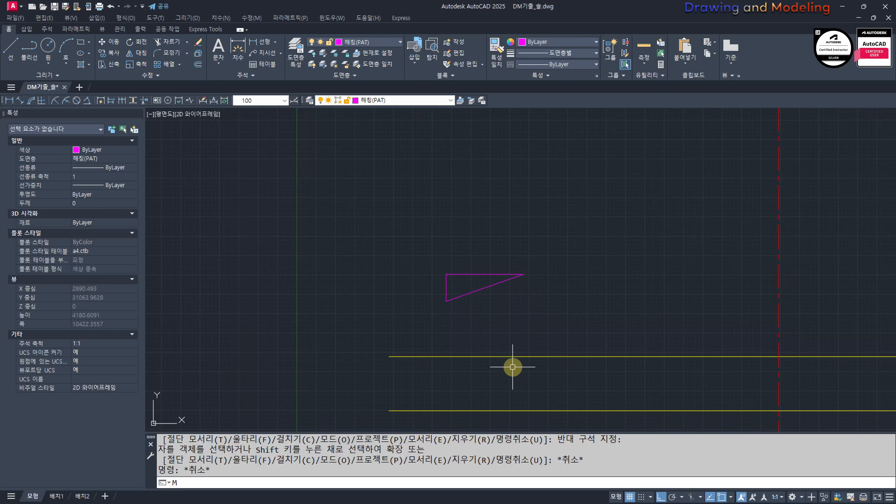
left_click(488, 352)
left_click(488, 355)
scroll(463, 286, "up", 2)
left_click(534, 307)
left_click(458, 283)
key("Escape")
key("Escape")
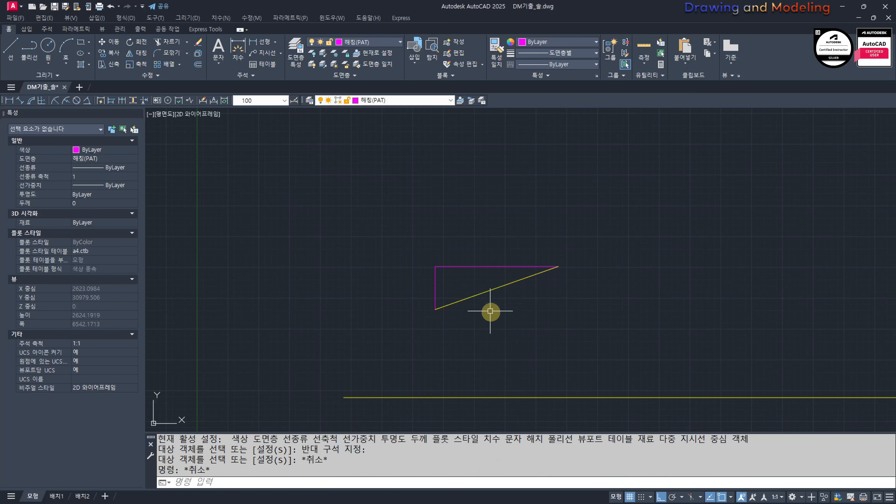
Step: Copy the slope triangle's diagonal from its lower end to the intersection of the leftmost centre line and the topmost horizontal section line
left_click(492, 312)
left_click(471, 294)
type("cc")
left_click(435, 310)
scroll(601, 356, "down", 2)
middle_click_drag(721, 378, 532, 361)
scroll(532, 361, "up", 1)
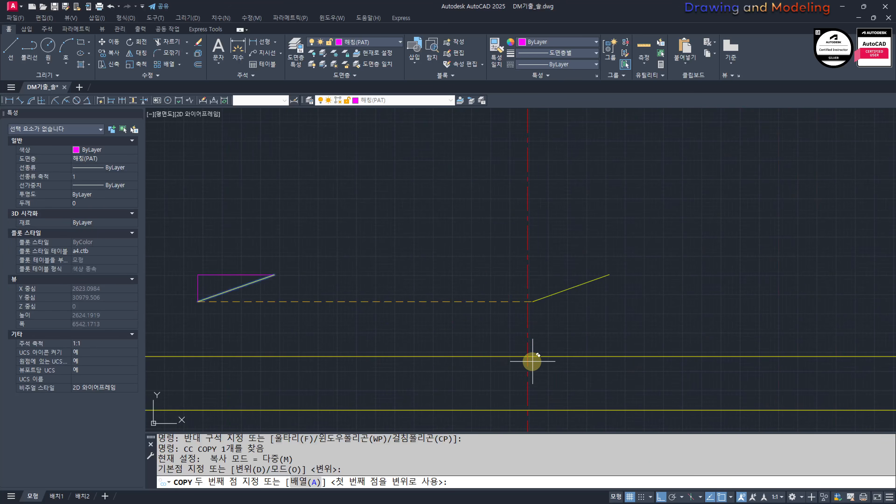
left_click(528, 356)
key("Escape")
key("Escape")
scroll(450, 336, "down", 2)
scroll(534, 335, "up", 2)
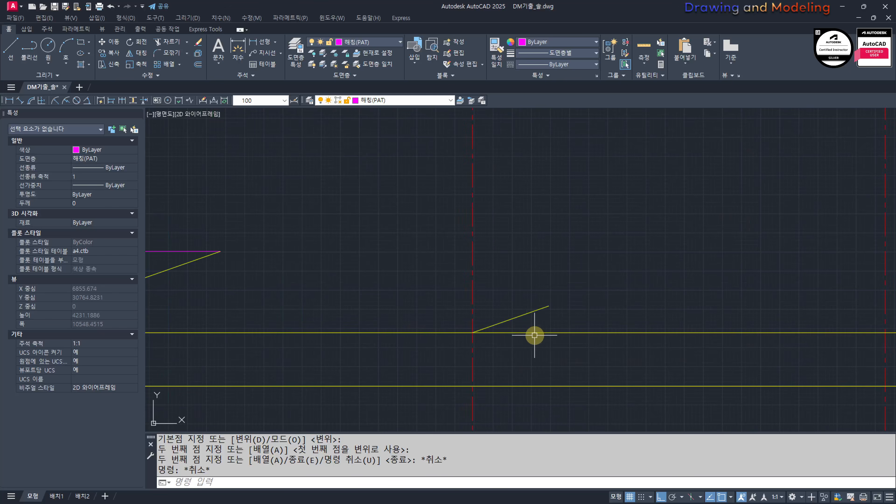
Step: Erase the topmost yellow horizontal line of the section, which passes through the copied slope line's lower end
left_click(649, 323)
left_click(633, 352)
type("e")
key("Escape")
key("Escape")
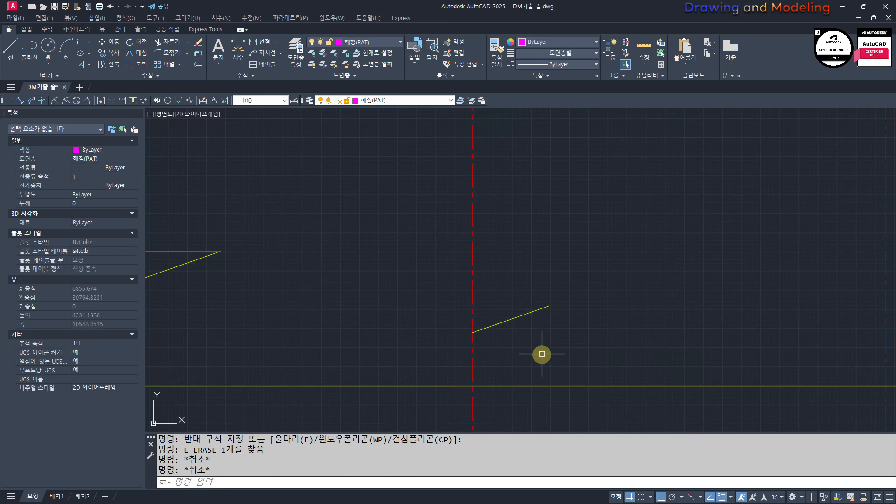
Step: Offset the copied slope line 150 upward for the roof slab thickness
type("o")
key("Return")
type("150")
key("Return")
scroll(486, 352, "up", 2)
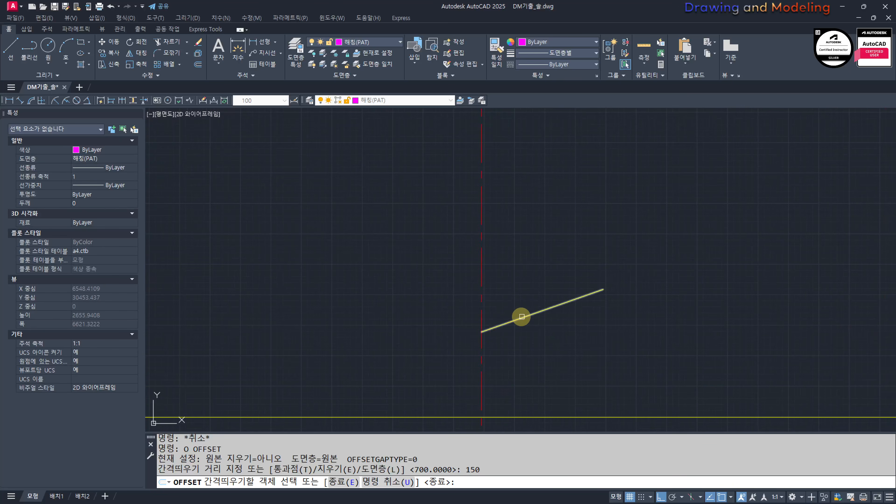
left_click(520, 318)
left_click(519, 273)
key("Escape")
Step: Offset the upper slope line another 10 upward
type("o")
key("Return")
type("10")
key("Return")
scroll(501, 282, "up", 4)
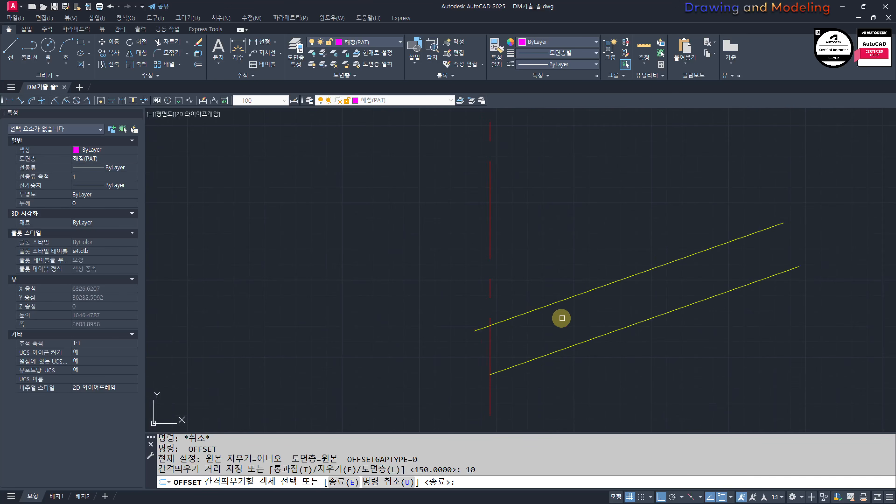
left_click(565, 300)
left_click(548, 258)
key("Escape")
key("Escape")
Step: Offset the newest, topmost slope line 20 upward
type("o")
key("Return")
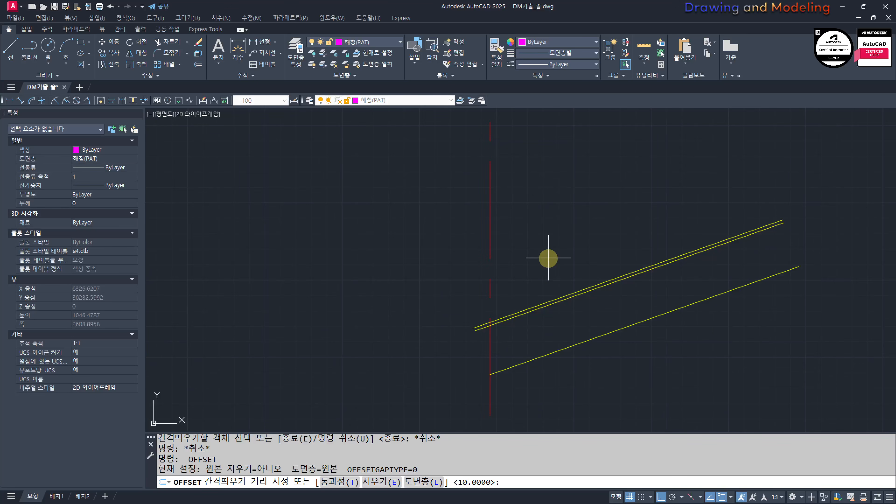
type("20")
key("Return")
scroll(593, 296, "up", 2)
left_click(597, 282)
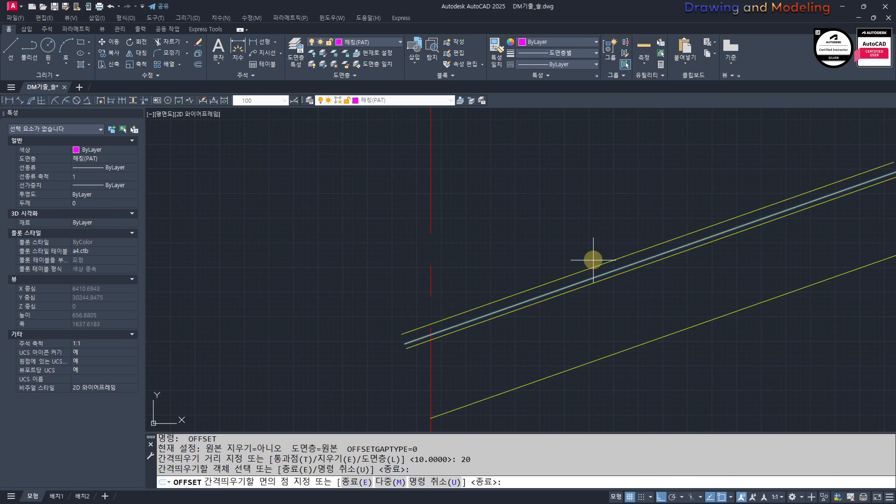
left_click(592, 258)
key("Escape")
key("Escape")
Step: Put the topmost slope line on the 마감선(FIN) layer and the line just below it on 단열재(BAT)
left_click(573, 273)
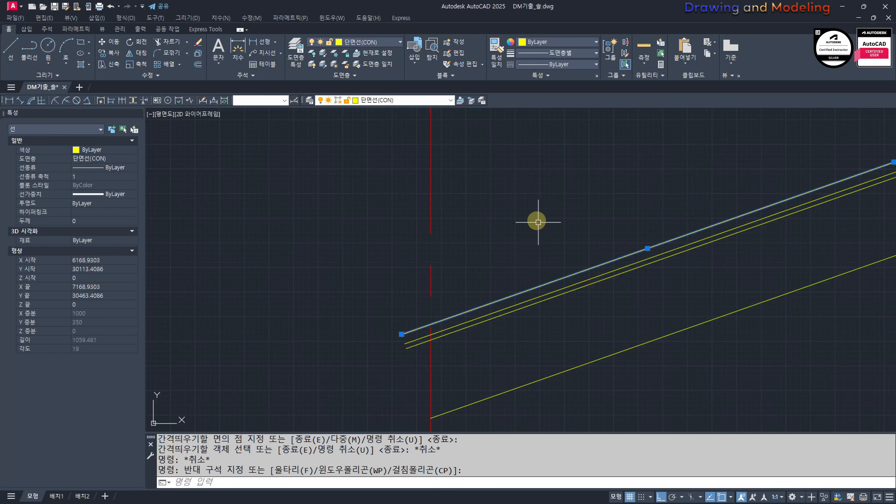
left_click(411, 101)
left_click(416, 152)
key("Escape")
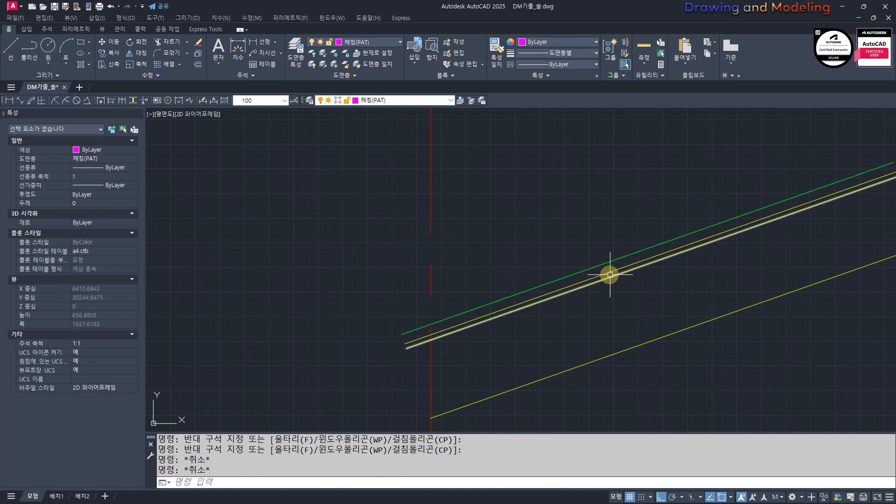
left_click(600, 269)
left_click(402, 100)
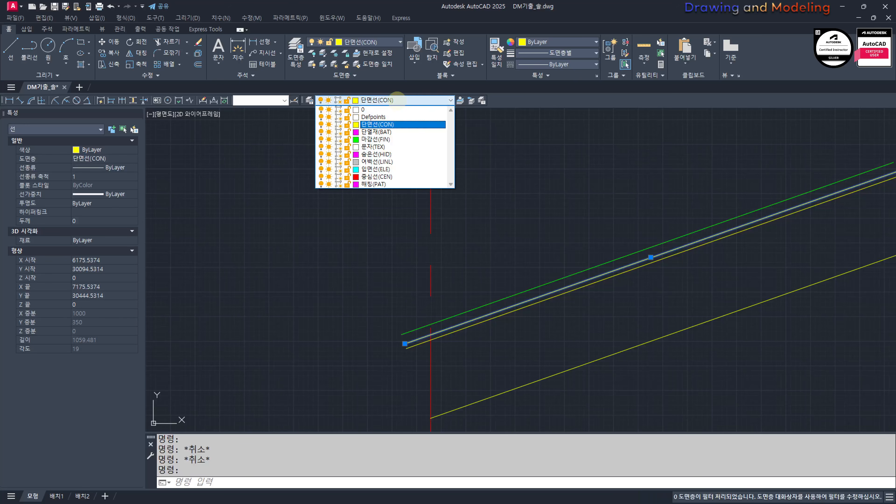
left_click(393, 132)
key("Escape")
scroll(550, 270, "down", 5)
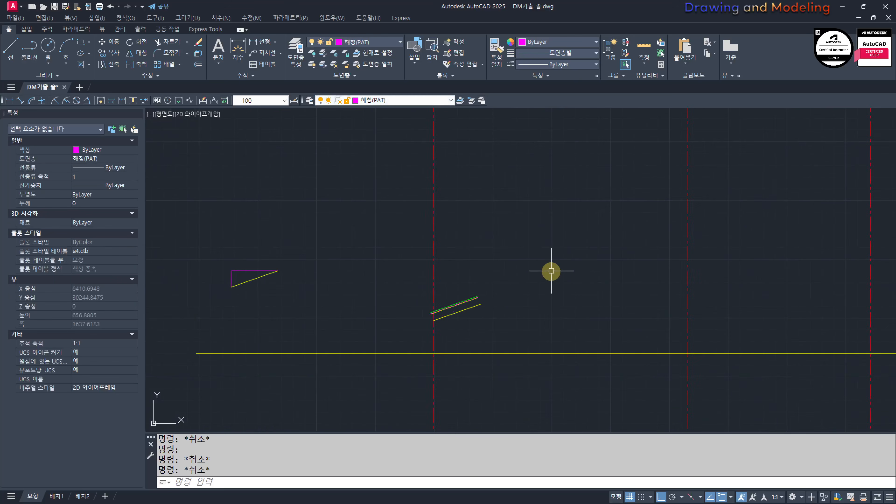
Step: Try to extend the roof slope lines toward the middle centre line without choosing a boundary
type("ex")
key("Return")
Step: Extend all the roof slope lines up to the middle vertical centre line, using it as the boundary
key("Return")
left_click(532, 276)
left_click(505, 313)
key("Escape")
key("Escape")
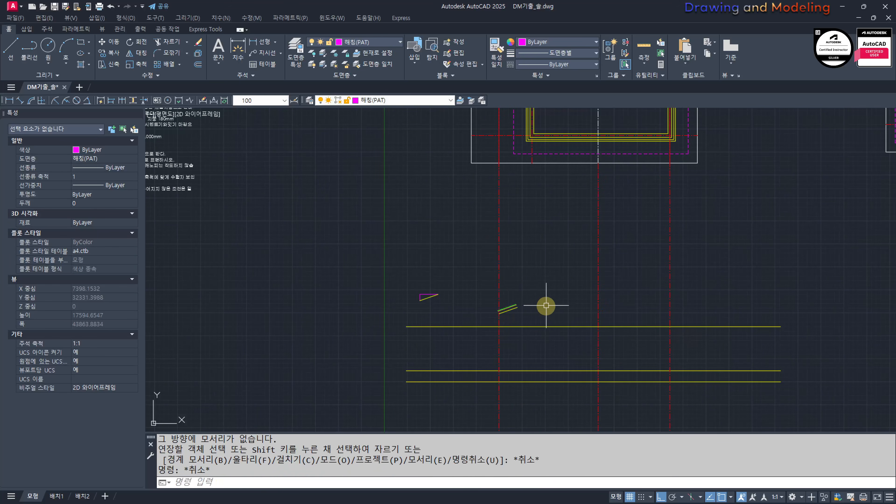
type("ex")
key("Return")
left_click(608, 277)
left_click(575, 296)
Step: Mirror the roof slope lines about the middle vertical centre line, keeping the originals, to form the gable
key("Return")
left_click(526, 286)
left_click(507, 322)
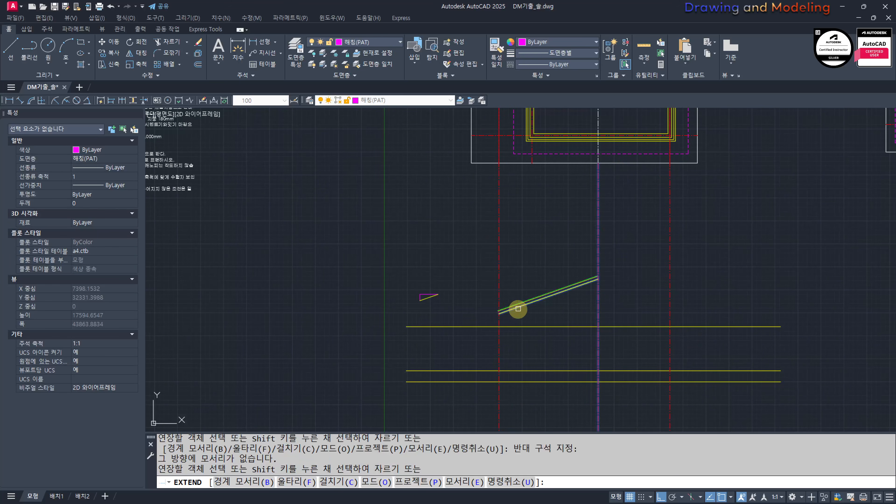
key("Escape")
scroll(514, 309, "up", 6)
scroll(561, 317, "down", 4)
type("mi")
key("Return")
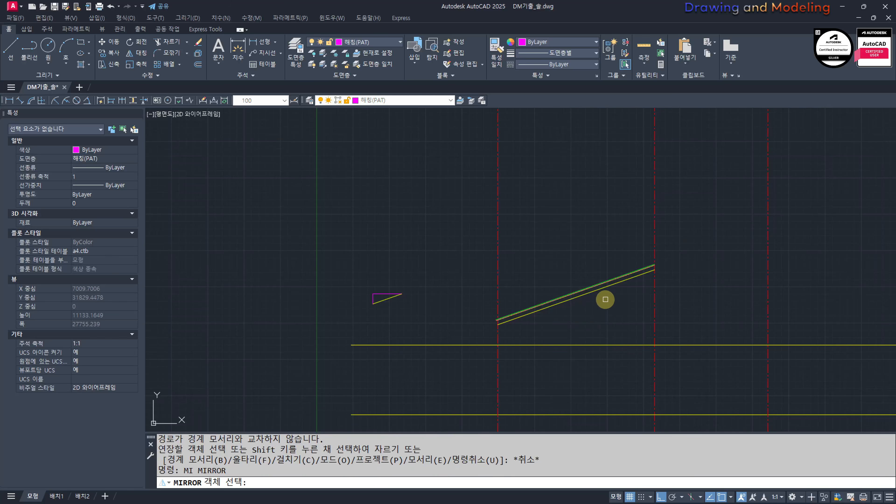
left_click(605, 300)
left_click(582, 276)
key("Return")
left_click(655, 270)
left_click(636, 310)
key("Return")
key("Escape")
key("Escape")
Step: Place a vertical construction line through the left wall of the rotated plan's lower, recessed part, crossing the section
scroll(584, 316, "down", 5)
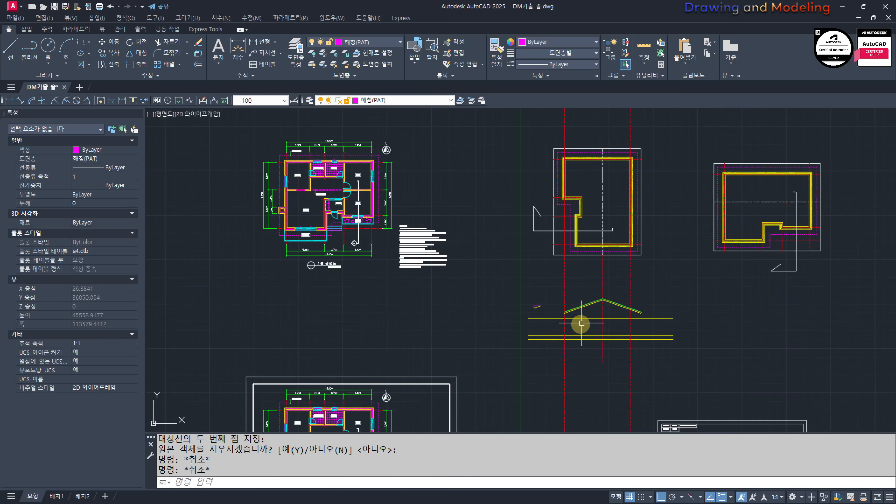
scroll(573, 308, "up", 3)
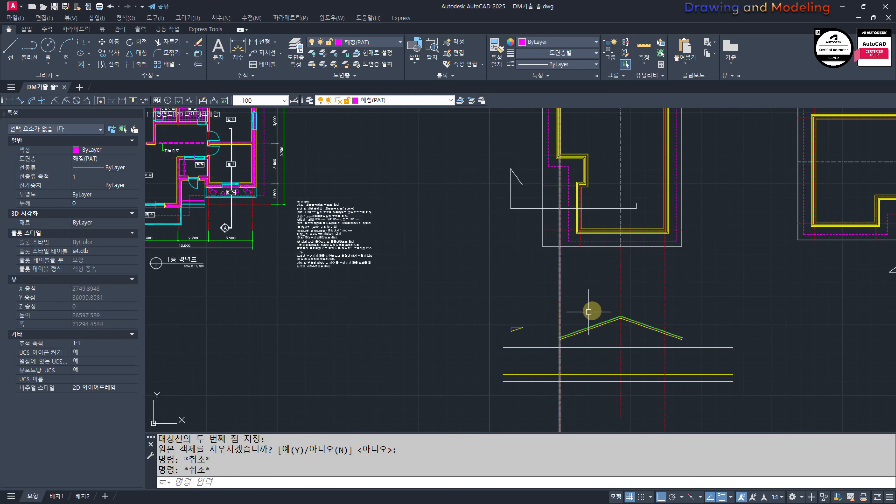
middle_click_drag(568, 358, 588, 358)
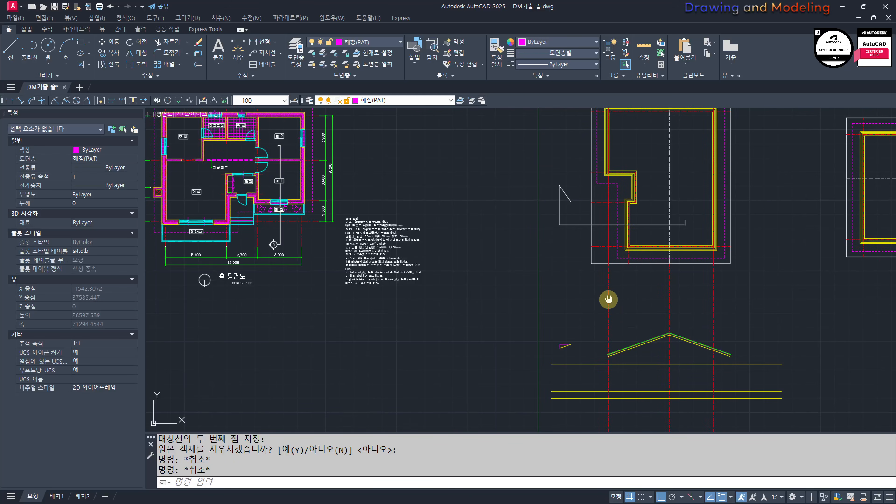
middle_click_drag(613, 286, 611, 285)
key("Return")
type("v")
key("Return")
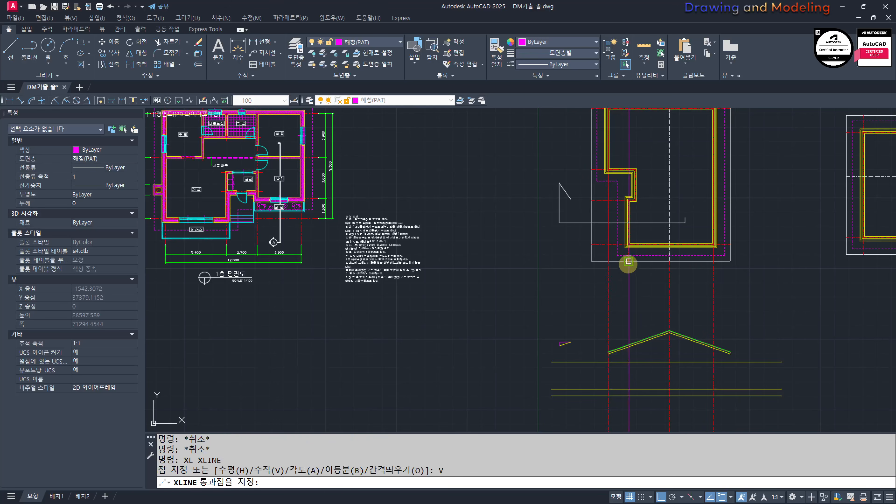
scroll(627, 262, "up", 3)
key("Escape")
key("Escape")
scroll(621, 326, "down", 4)
Step: Draw a vertical line down from the left wall axis of the unrotated plan, then erase it
middle_click_drag(612, 366, 581, 300)
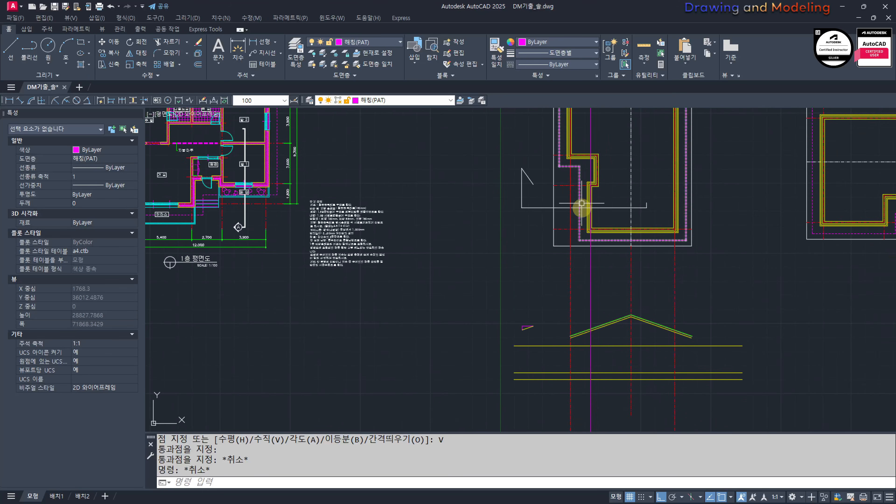
middle_click_drag(595, 368, 543, 340)
mouse_move(612, 342)
middle_mouse_down()
mouse_move(570, 354)
mouse_move(469, 346)
middle_mouse_up()
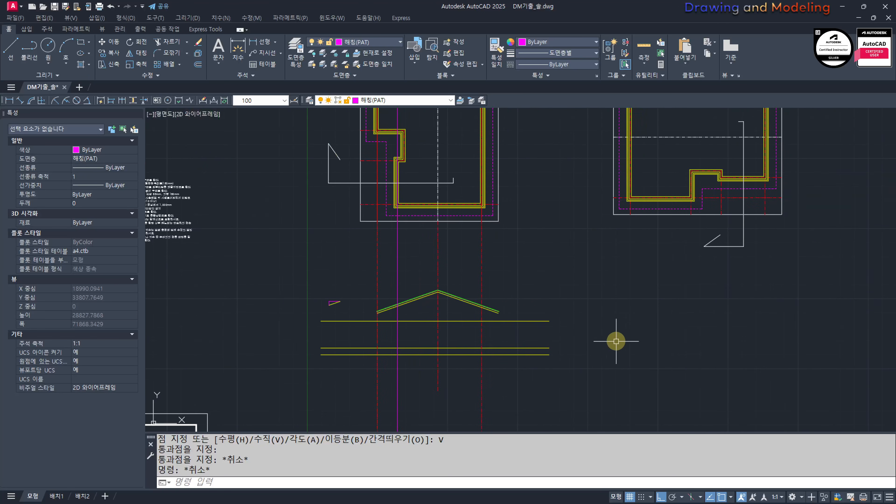
type("l")
key("Return")
left_click(630, 214)
left_click(630, 344)
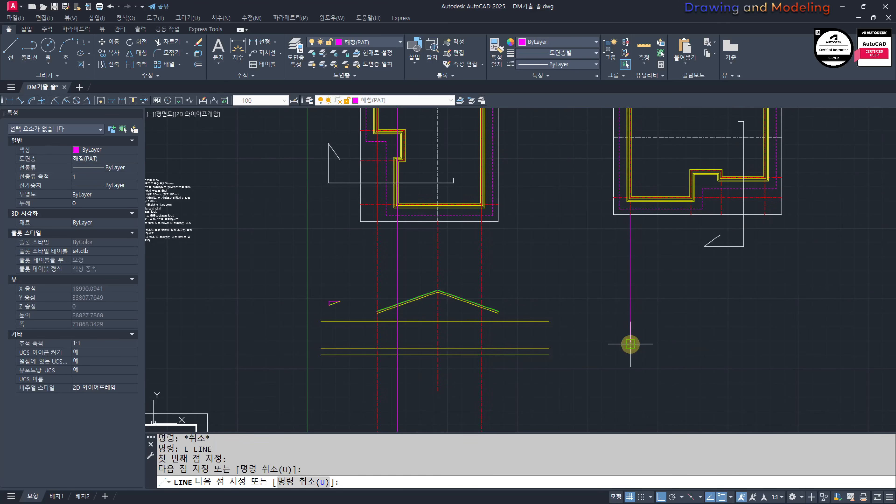
key("Escape")
key("Escape")
key("space")
key("Escape")
key("Escape")
left_click_drag(667, 310, 616, 287)
type("e")
key("space")
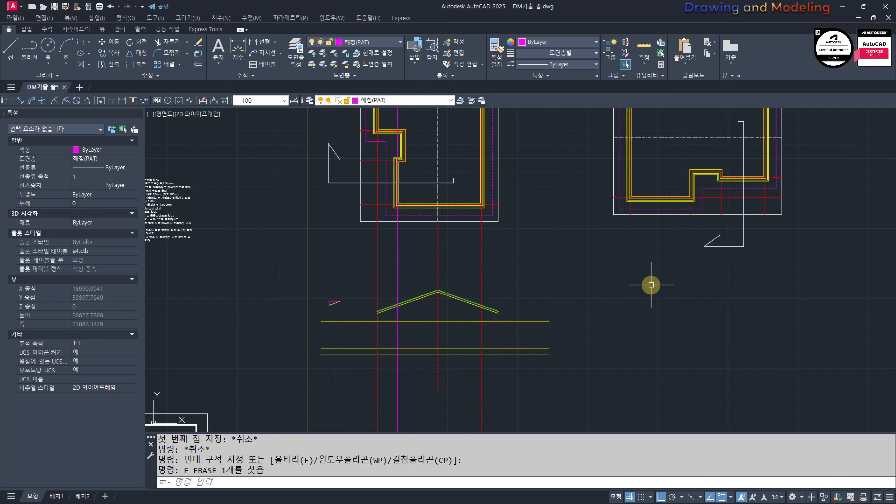
Step: Draw vertical projection lines down from the left and right wall axes of the unrotated plan, starting at its white roof outline
type(";l")
key("space")
key("Escape")
key("Escape")
type("l")
key("space")
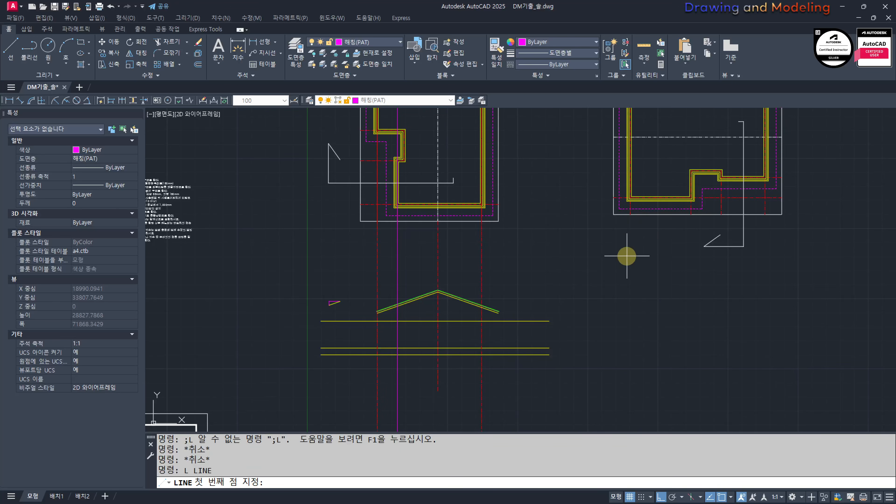
left_click(630, 214)
left_click(653, 385)
key("Escape")
key("Escape")
key("space")
left_click(766, 215)
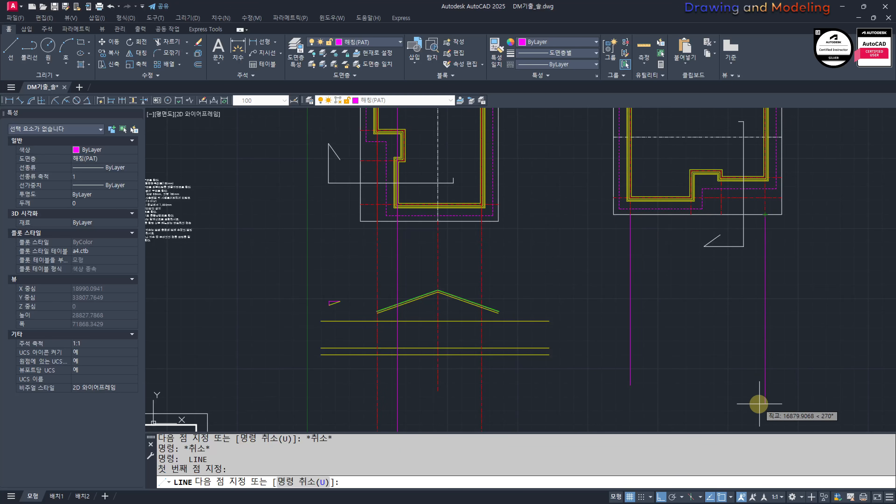
left_click(759, 404)
key("Escape")
Step: Copy the section's lowest yellow horizontal line straight across so it lies below the unrotated plan
left_click(530, 360)
left_click(520, 353)
type("cc")
key("space")
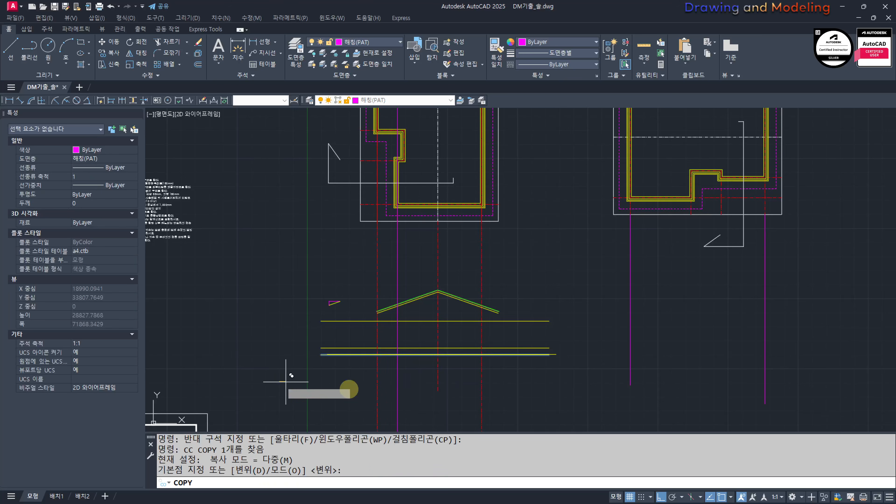
left_click(286, 381)
left_click(540, 390)
key("Escape")
key("Escape")
Step: Match the properties of a red centre line in section A onto the two magenta projection lines below the unrotated plan
middle_click_drag(672, 393, 660, 408)
type("mm")
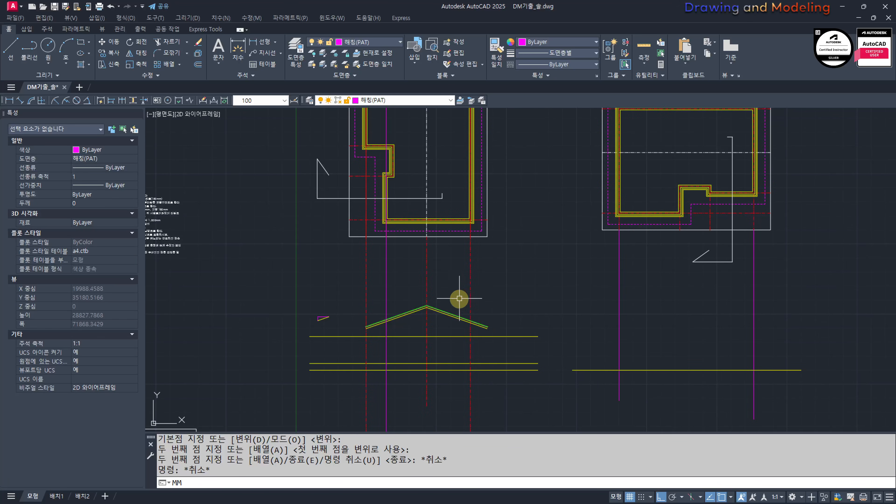
key("space")
left_click(471, 278)
left_click(761, 300)
left_click(600, 311)
key("Escape")
key("Escape")
Step: Draw vertical lines down from the lower-left and lower-right corners of the unrotated plan's dashed magenta outline
middle_click_drag(682, 348, 662, 349)
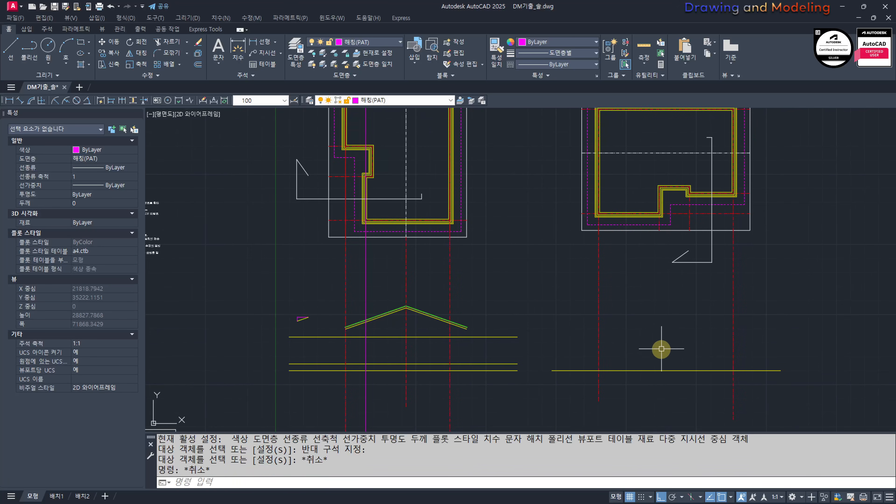
type("l")
key("space")
left_click(588, 225)
left_click(586, 351)
key("Escape")
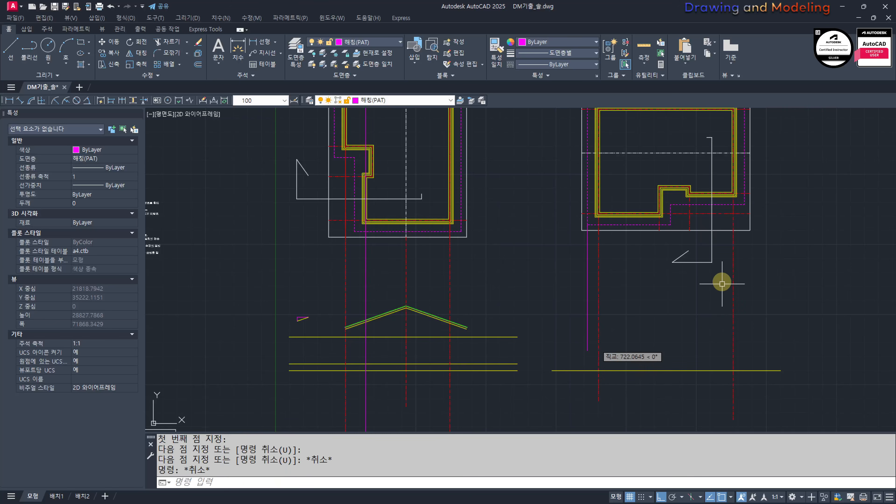
key("space")
left_click(745, 204)
left_click(746, 363)
key("Escape")
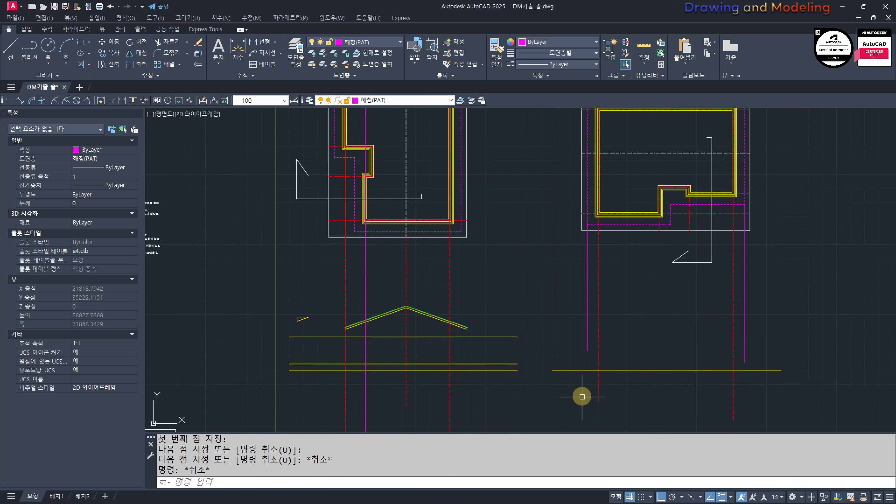
Step: Match the properties of the copied yellow horizontal line onto the two outer magenta vertical lines
scroll(580, 394, "up", 2)
middle_click_drag(565, 265, 556, 313)
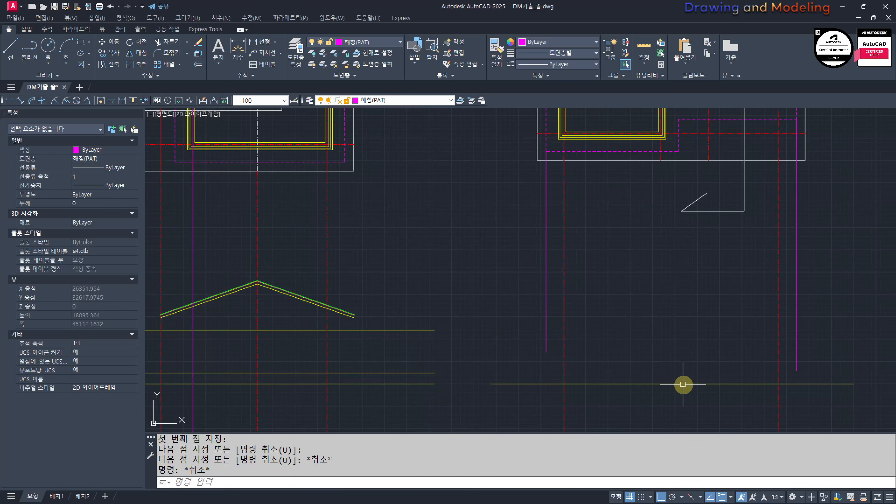
type("mm")
key("Return")
left_click(759, 383)
left_click(791, 338)
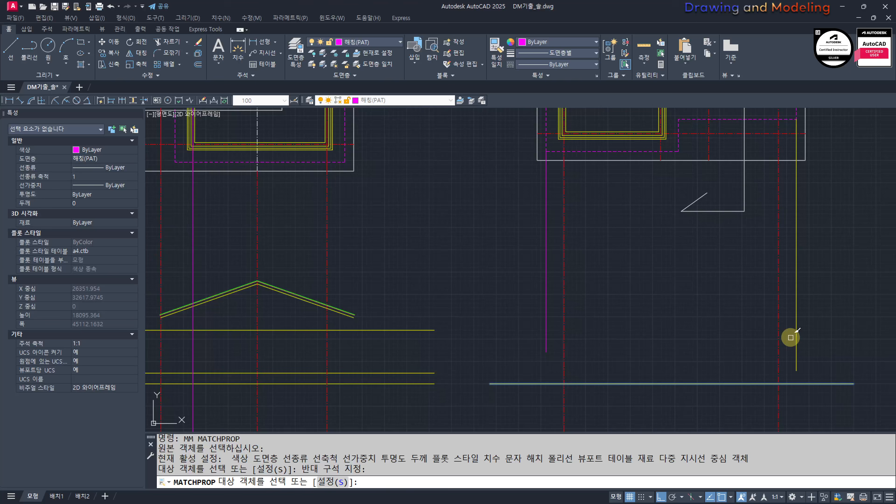
left_click(551, 292)
key("Escape")
key("Escape")
Step: Copy the rotated plan with its section roof, base lines and projection lines straight across, beyond the unrotated plan
scroll(580, 335, "down", 2)
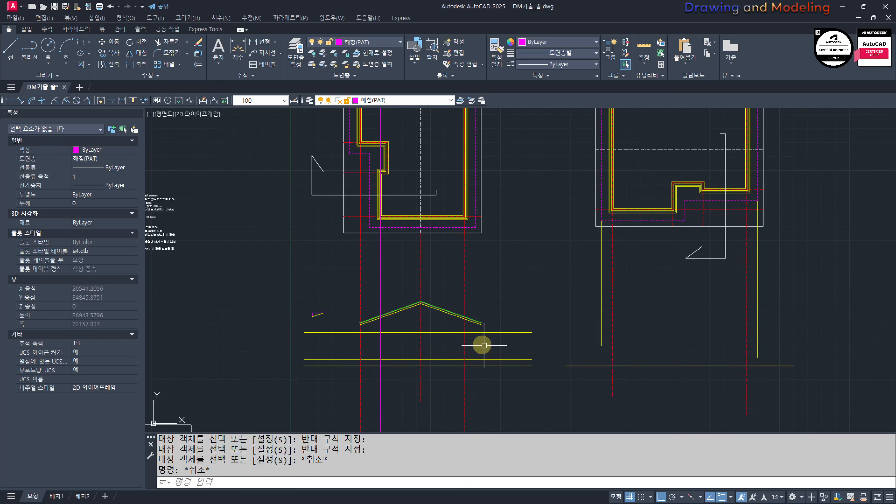
middle_click_drag(501, 297, 589, 297)
middle_click_drag(752, 335, 680, 318)
middle_click_drag(518, 347, 597, 372)
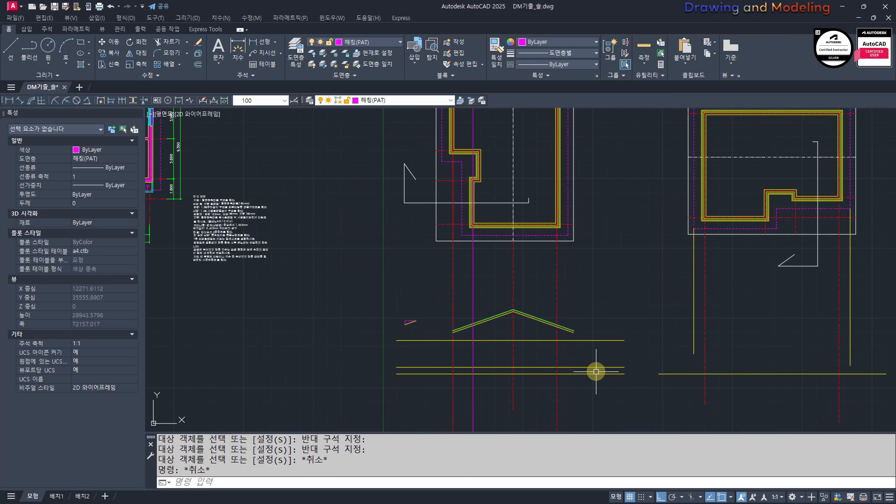
scroll(594, 372, "down", 2)
left_click(609, 405)
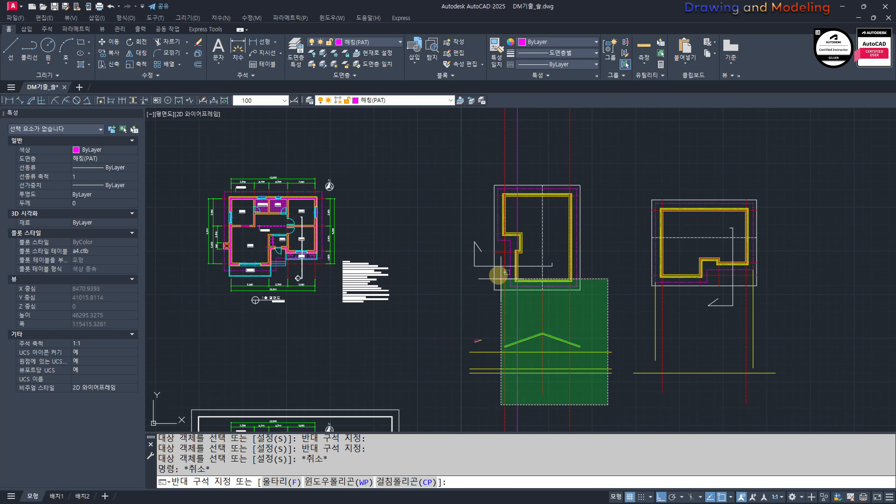
left_click(434, 176)
middle_click_drag(512, 265, 423, 263)
type("cc")
key("space")
left_click(371, 297)
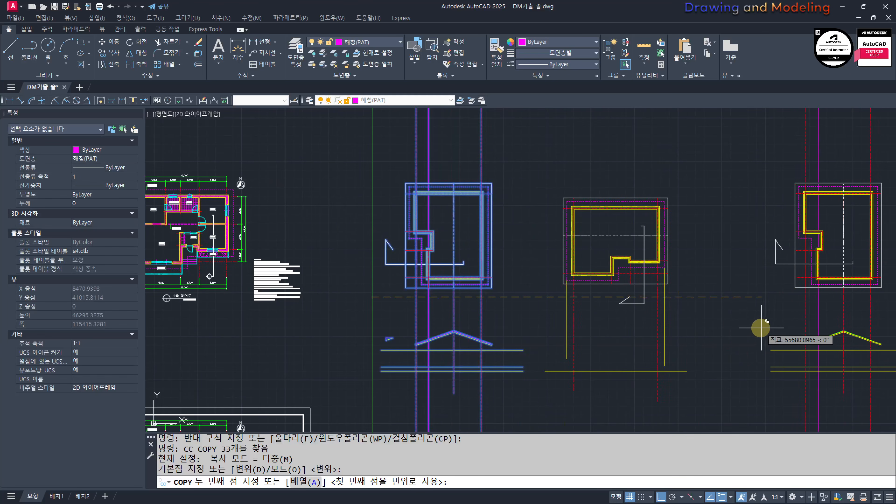
left_click(794, 314)
key("Escape")
Step: Examine section A's roof, the elevation lines below the unrotated plan, and the copied plan and section
middle_click_drag(500, 336, 501, 337)
scroll(501, 337, "up", 2)
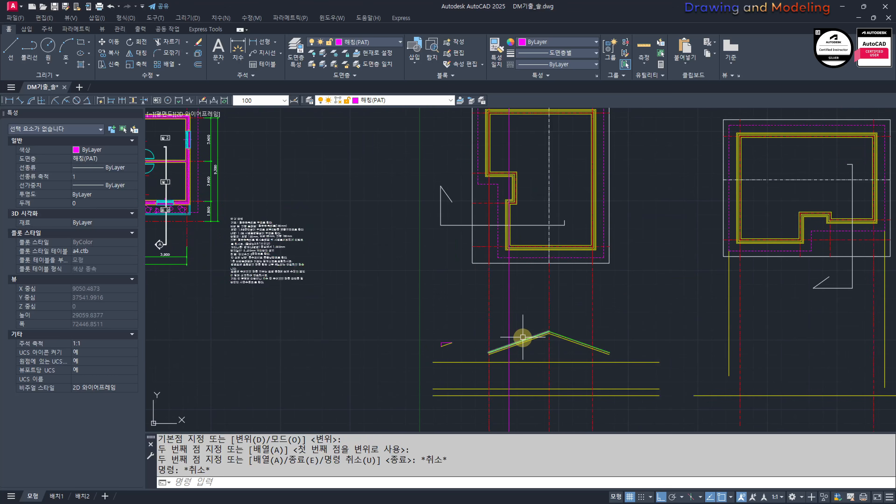
scroll(524, 337, "down", 3)
scroll(596, 344, "up", 2)
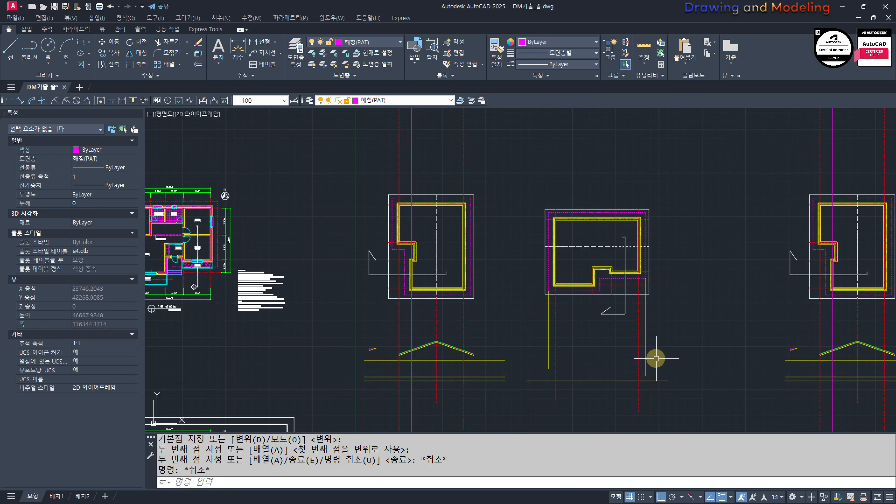
middle_click_drag(875, 285, 761, 286)
middle_click_drag(443, 325, 666, 314)
scroll(538, 364, "up", 4)
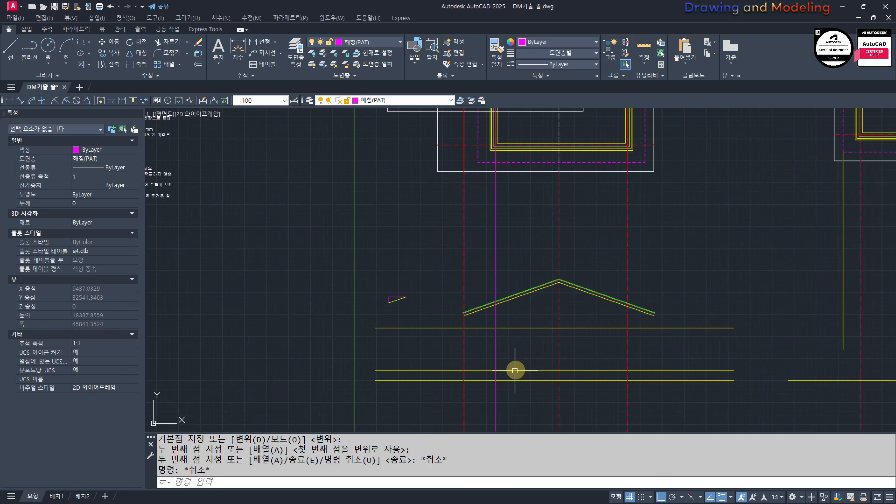
scroll(637, 327, "down", 2)
middle_click_drag(699, 346, 547, 338)
scroll(745, 365, "up", 2)
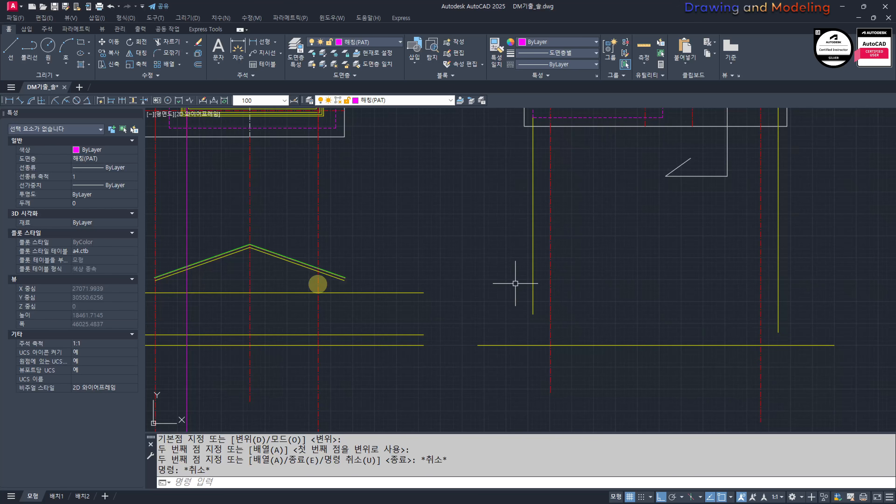
scroll(476, 310, "down", 3)
scroll(586, 320, "up", 2)
scroll(599, 313, "up", 1)
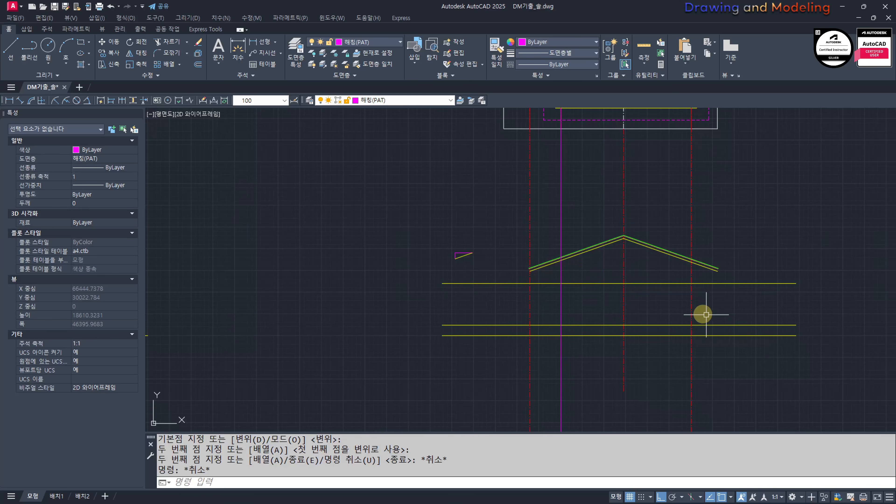
scroll(707, 315, "down", 3)
middle_click_drag(469, 309, 693, 301)
scroll(422, 298, "up", 3)
middle_click_drag(500, 306, 556, 296)
scroll(551, 294, "up", 3)
key("Escape")
key("Escape")
middle_click_drag(591, 257, 592, 308)
scroll(592, 307, "down", 3)
middle_click_drag(596, 289, 601, 377)
type("m")
key("space")
key("space")
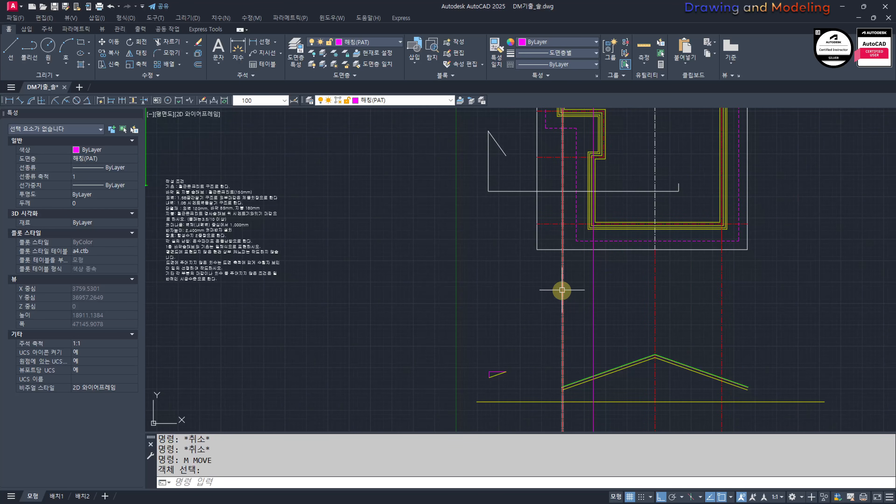
key("Escape")
key("Escape")
type("n")
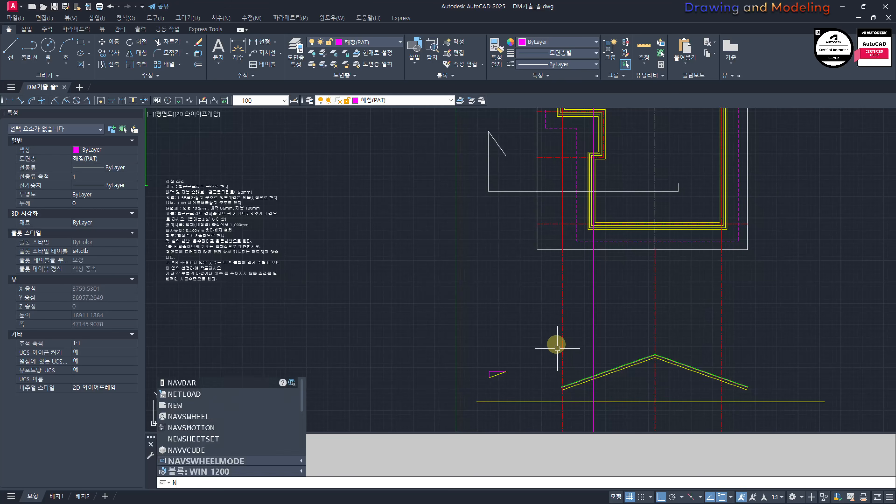
key("Escape")
key("Escape")
Step: Match the properties of section A's red centre line onto the magenta vertical line beside it
type("mm")
key("space")
left_click(562, 328)
left_click(631, 332)
left_click(569, 335)
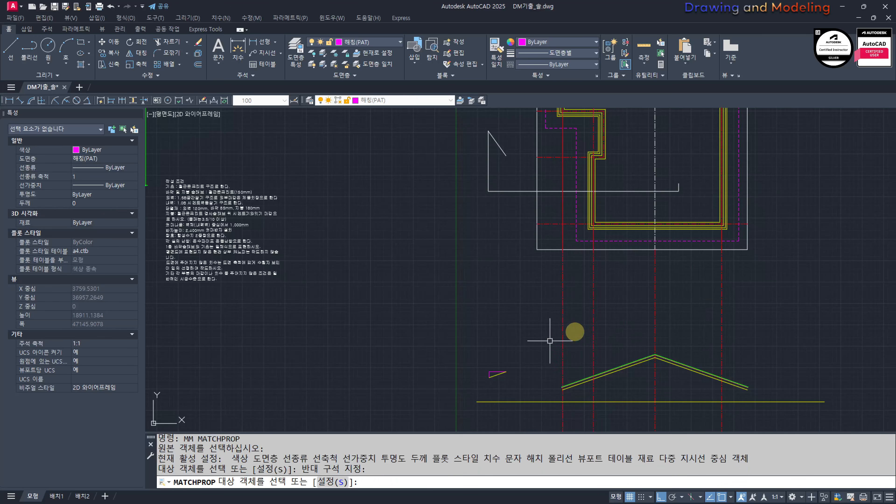
key("Escape")
key("Escape")
Step: Move the small slope triangle up and closer to section A's roof
scroll(551, 339, "down", 2)
middle_click_drag(559, 337, 586, 313)
scroll(566, 338, "up", 4)
left_click(557, 339)
left_click(526, 313)
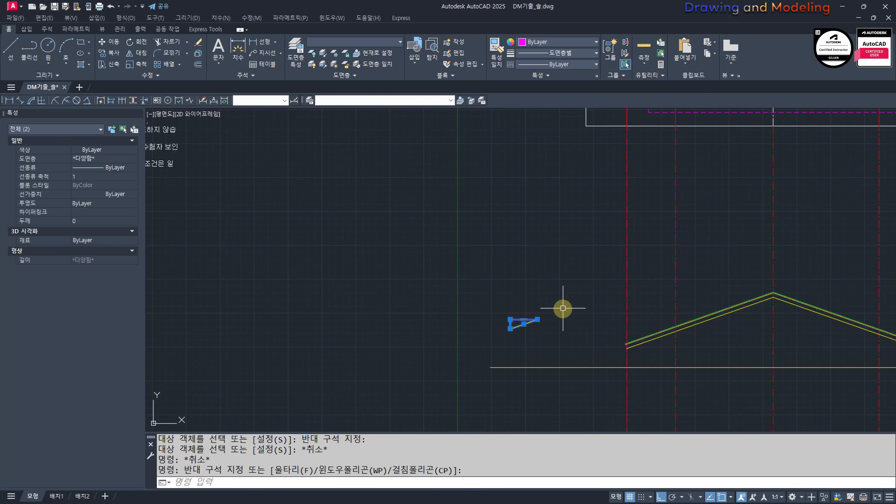
key("space")
left_click(536, 306)
left_click(597, 264, "shift")
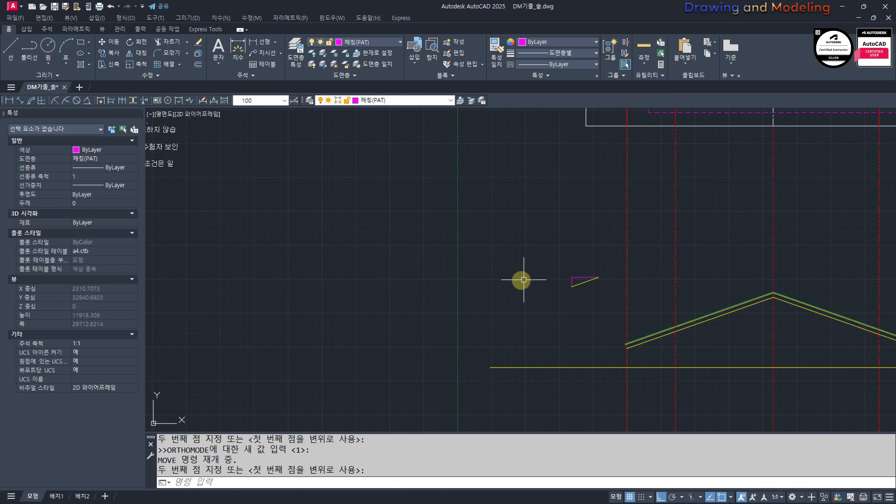
key("Escape")
key("Escape")
Step: Move the slope triangle straight sideways, away from section A's roof
scroll(473, 276, "down", 5)
scroll(529, 284, "up", 4)
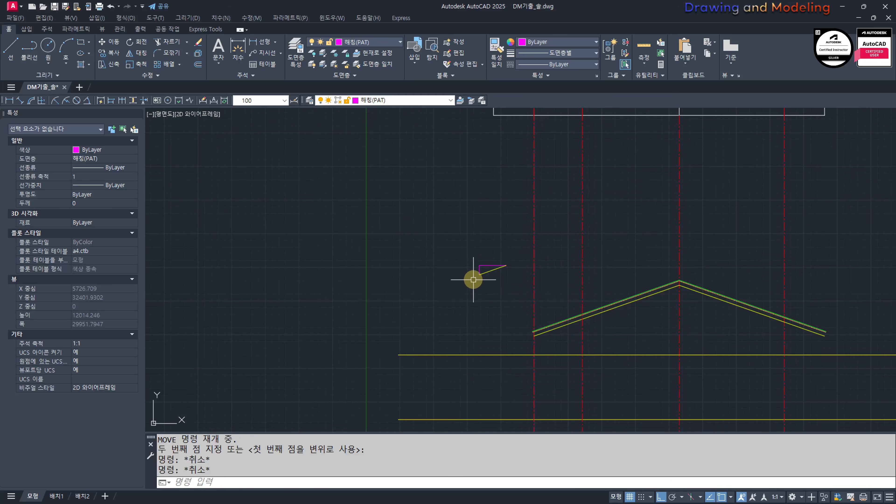
scroll(537, 340, "down", 4)
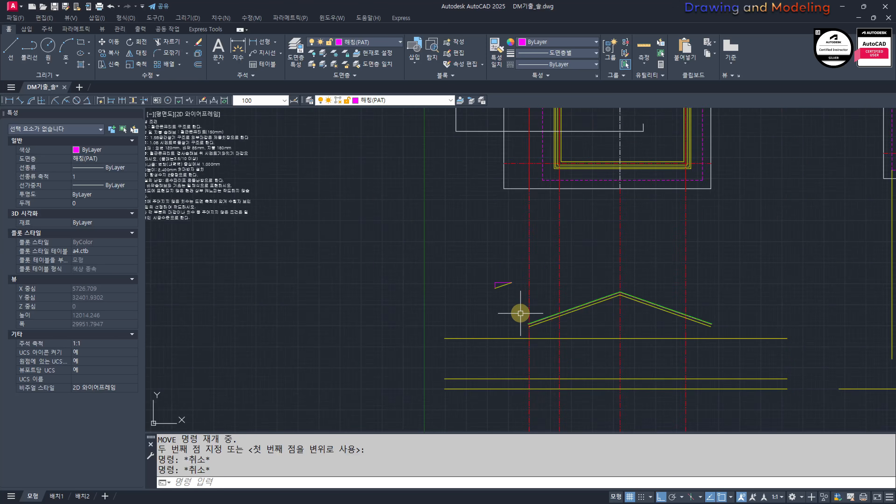
scroll(547, 353, "up", 4)
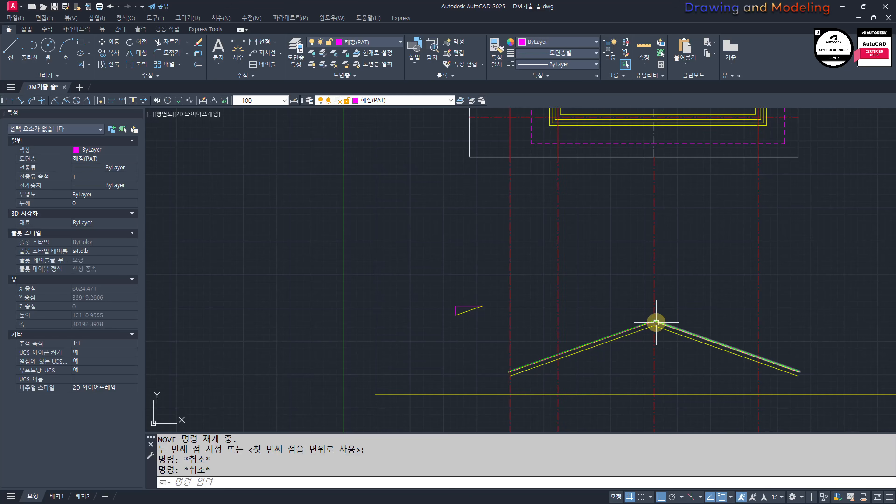
scroll(537, 295, "down", 2)
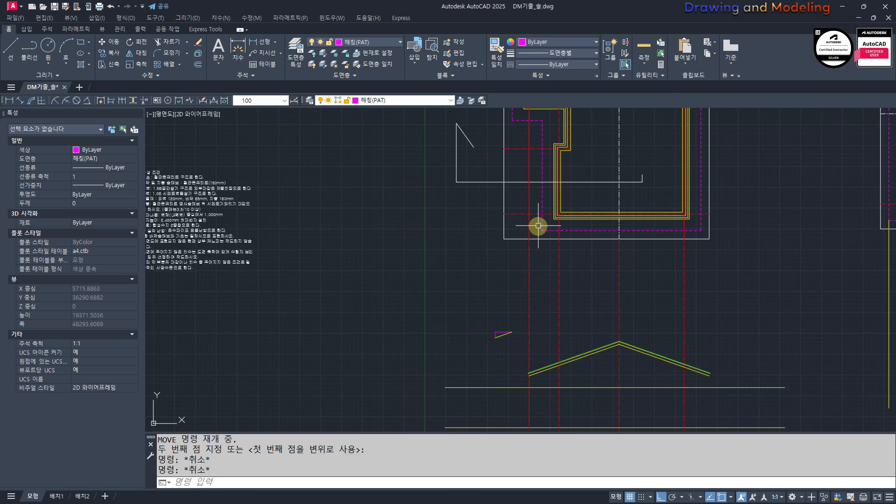
mouse_move(519, 316)
middle_mouse_down()
mouse_move(528, 318)
mouse_move(506, 314)
middle_mouse_up()
left_click(526, 355)
left_click(488, 316)
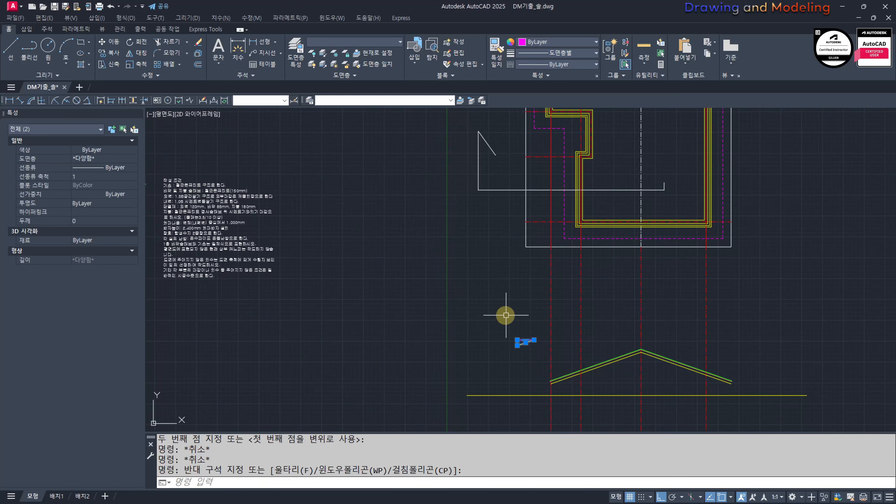
type("m")
key("space")
left_click(515, 295)
left_click(489, 295)
key("Escape")
key("Escape")
middle_click_drag(575, 329, 569, 330)
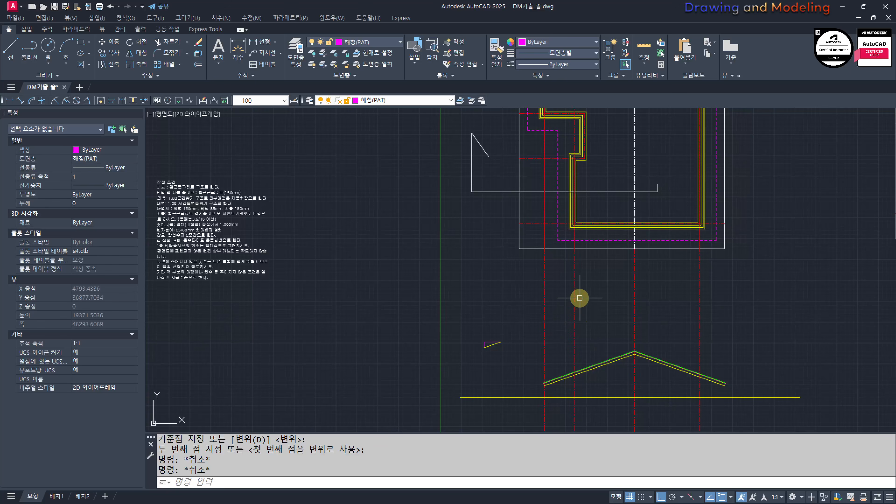
Step: Draw a vertical line from the rotated plan's lower-left dashed outline corner down past section A's base lines
type("l")
key("space")
left_click(558, 240)
middle_click_drag(544, 394, 574, 299)
left_click(580, 396)
key("Escape")
key("Escape")
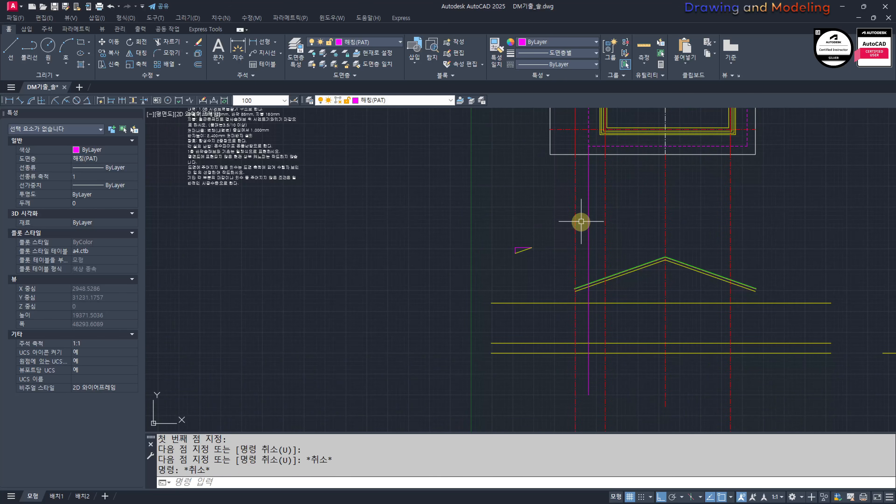
Step: Draw a second vertical line from the dashed outline's outer stepped corner down past section A's base lines
middle_click_drag(562, 187, 568, 280)
key("space")
left_click(564, 127)
middle_click_drag(534, 385, 554, 283)
left_click(539, 391)
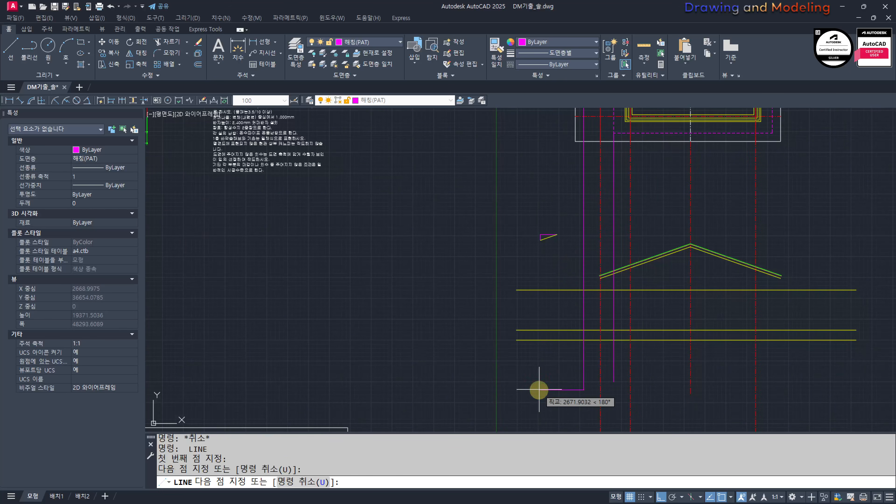
key("Escape")
key("Escape")
Step: Extend section A's left sloping roof lines to the outer magenta vertical line
scroll(581, 268, "up", 4)
type("ex")
key("space")
left_click(602, 286)
left_click(578, 296)
key("space")
left_click(645, 295)
left_click(641, 278)
key("Escape")
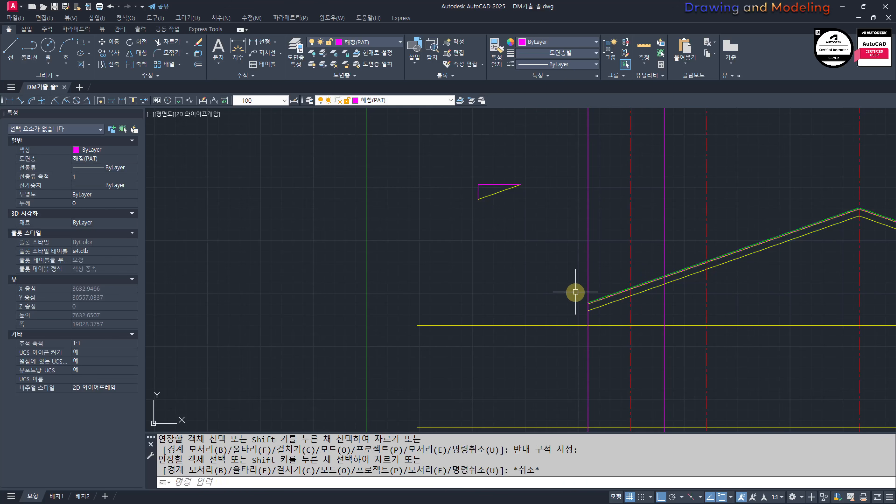
Step: Match the properties of a yellow roof line onto the inner magenta vertical line in section A
scroll(592, 340, "down", 4)
middle_click_drag(597, 278, 590, 318)
middle_click_drag(593, 214, 580, 261)
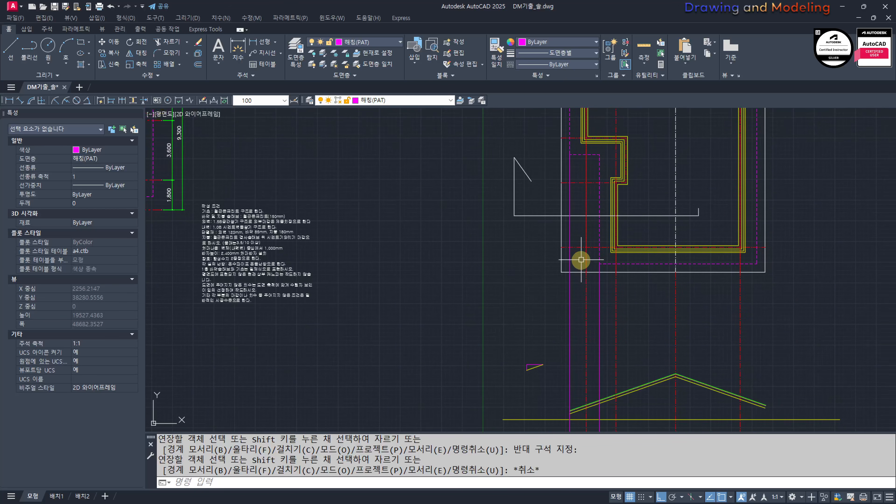
middle_click_drag(569, 358, 544, 297)
scroll(592, 330, "up", 5)
middle_click_drag(592, 348, 594, 356)
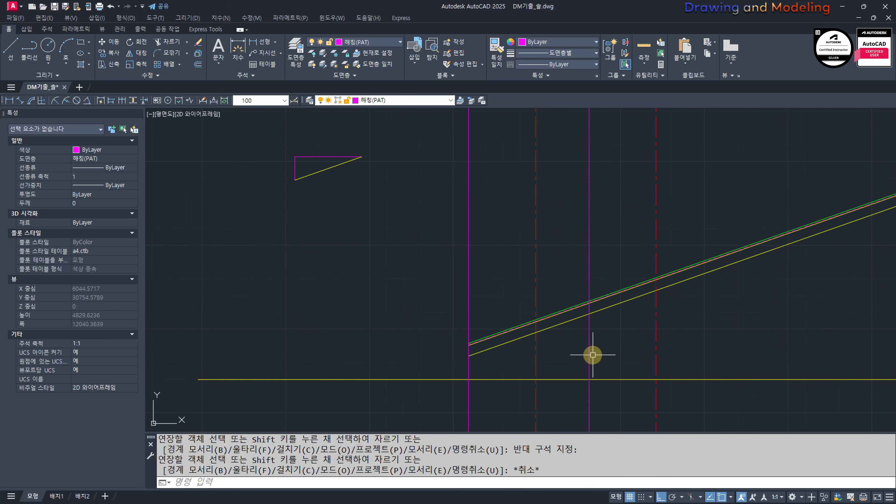
type("mm")
key("space")
left_click(606, 307)
left_click(601, 348)
left_click(571, 360)
key("Escape")
key("Escape")
Step: Put the outer magenta vertical line at section A's left eave on the cyan-coloured layer
left_click(505, 270)
left_click(462, 295)
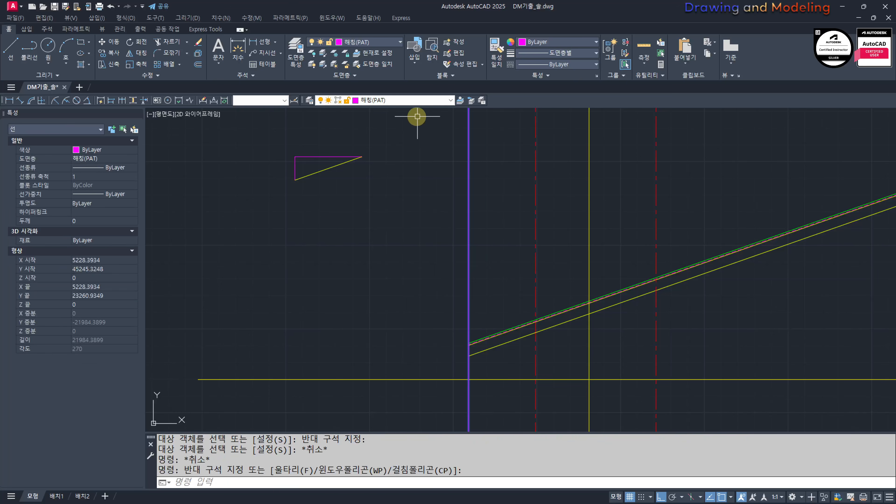
left_click(397, 101)
left_click(384, 170)
left_click(386, 172)
key("Escape")
key("Escape")
Step: Draw a rectangle 150 wide and 200 high above section A's left roof slope
middle_click_drag(549, 368, 542, 316)
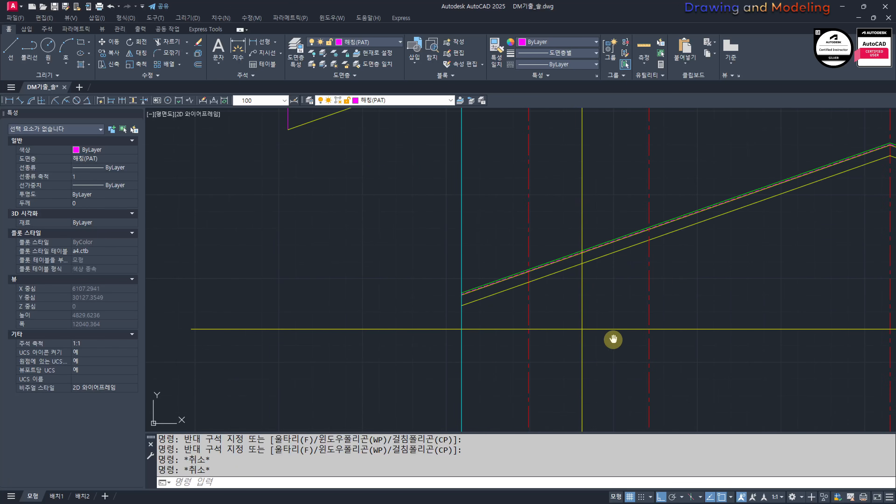
middle_click_drag(614, 340, 584, 356)
scroll(533, 302, "up", 2)
mouse_move(544, 313)
middle_mouse_down()
mouse_move(513, 328)
mouse_move(547, 338)
middle_mouse_up()
scroll(580, 302, "down", 5)
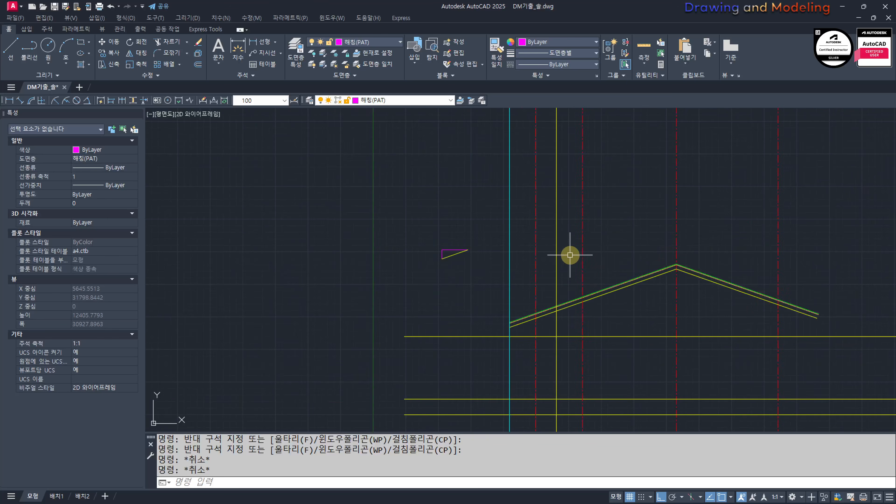
scroll(564, 314, "up", 7)
type("REC")
key("Return")
left_click(506, 319)
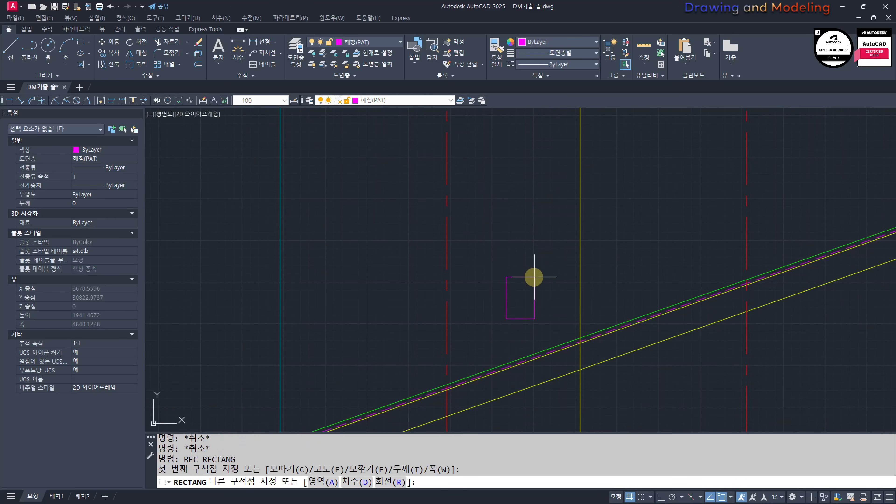
type("@150,200")
key("Return")
key("Escape")
Step: Offset the rectangle outward by 30
type("O")
key("Return")
type("30")
key("Return")
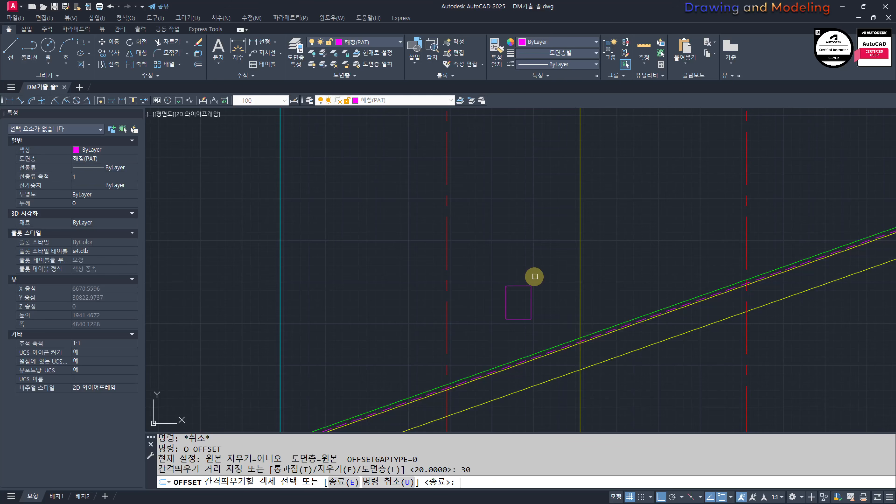
scroll(517, 289, "up", 2)
left_click(518, 284)
left_click(561, 252)
key("Escape")
key("Escape")
Step: Match the properties of the yellow vertical line onto both nested rectangles
type("MM")
key("Return")
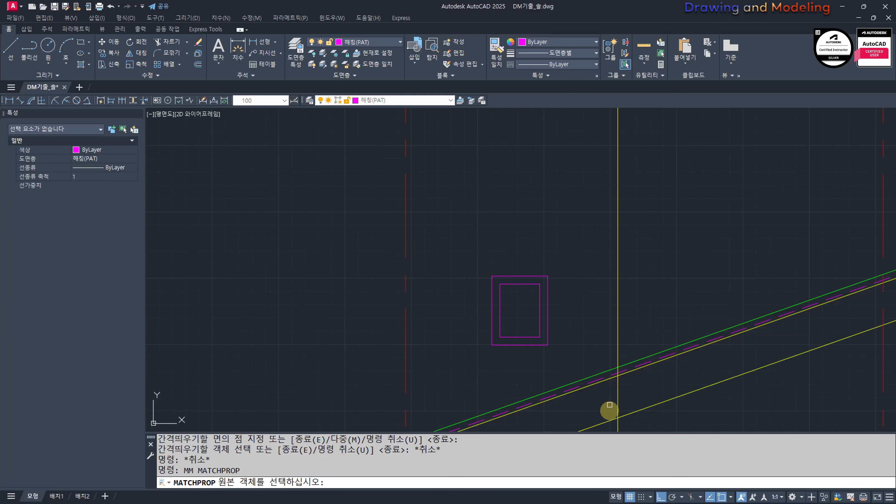
left_click(618, 404)
left_click(574, 324)
left_click(509, 264)
key("Escape")
key("Escape")
Step: Match the properties of the green roof finish line onto the outer rectangle
key("space")
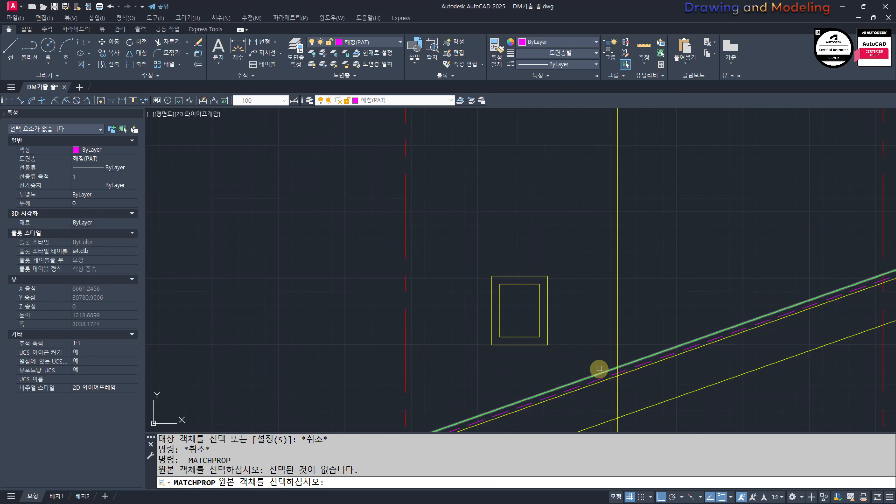
left_click(600, 370)
left_click(542, 278)
key("Escape")
key("Escape")
Step: Move both nested rectangles so the inner one's upper-left corner sits where the yellow vertical line meets the roof slab's top line
left_click(571, 299)
left_click(526, 334)
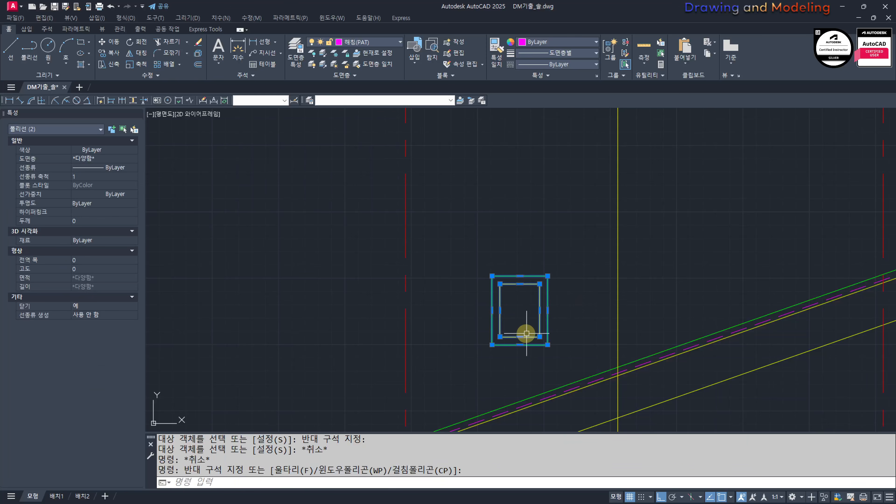
middle_click_drag(526, 334, 557, 329)
type("M")
key("space")
left_click(531, 280)
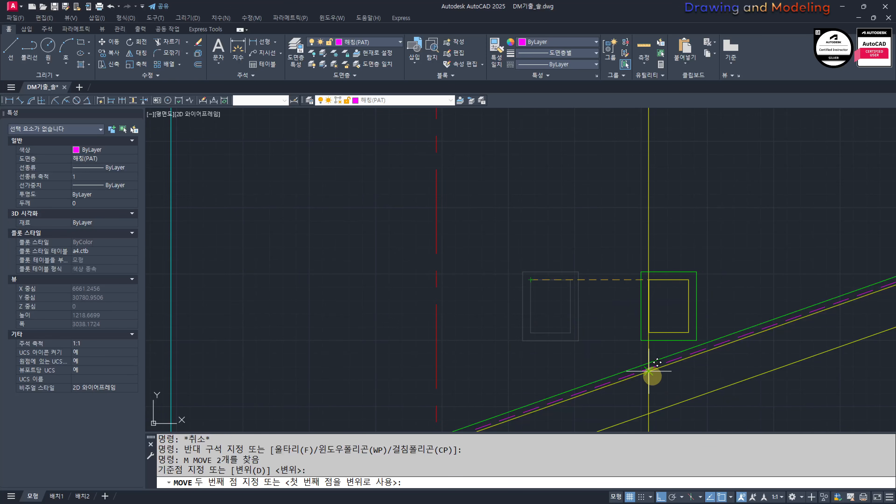
left_click(649, 372)
key("Escape")
key("Escape")
Step: Explode the two nested gutter rectangles into separate lines
scroll(684, 403, "up", 5)
left_click(656, 339)
left_click(646, 276)
type("X")
key("space")
key("Escape")
key("Escape")
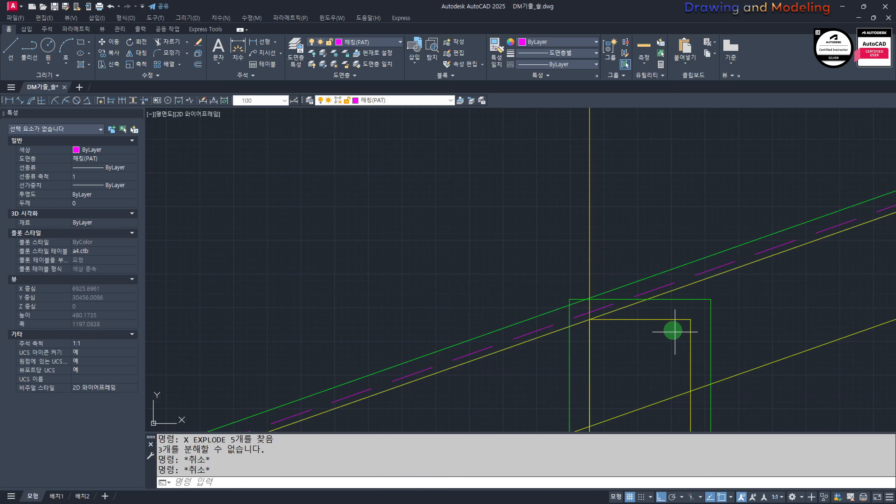
Step: Erase the top edges of the inner and outer gutter rectangles
left_click(675, 332)
left_click(665, 311)
type("E")
left_click(686, 310)
left_click(669, 291)
type("E")
key("Escape")
key("Escape")
Step: Trim the part of the gutter's green outer left edge that projects above the roof finish line
type("TR")
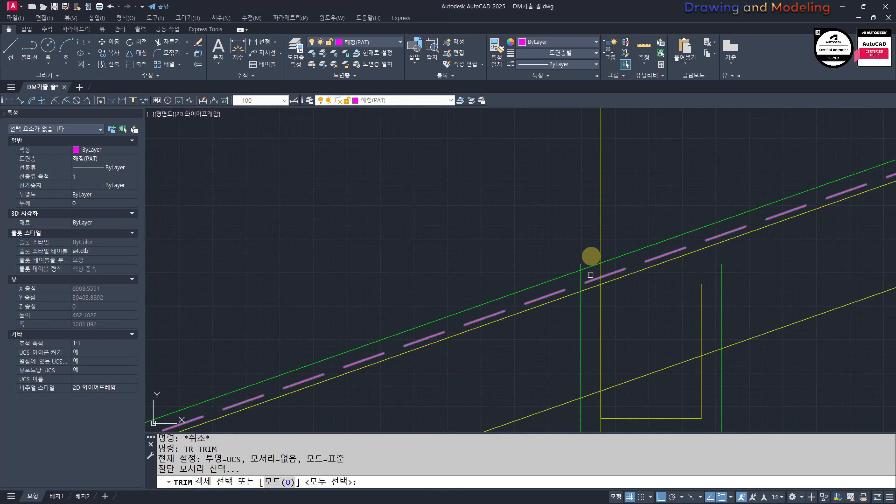
key("space")
left_click(581, 267)
left_click(591, 249)
left_click(592, 410)
key("Escape")
key("Escape")
Step: Trim the roof lines between the gutter's outer and inner left edges
type("TR")
key("space")
key("space")
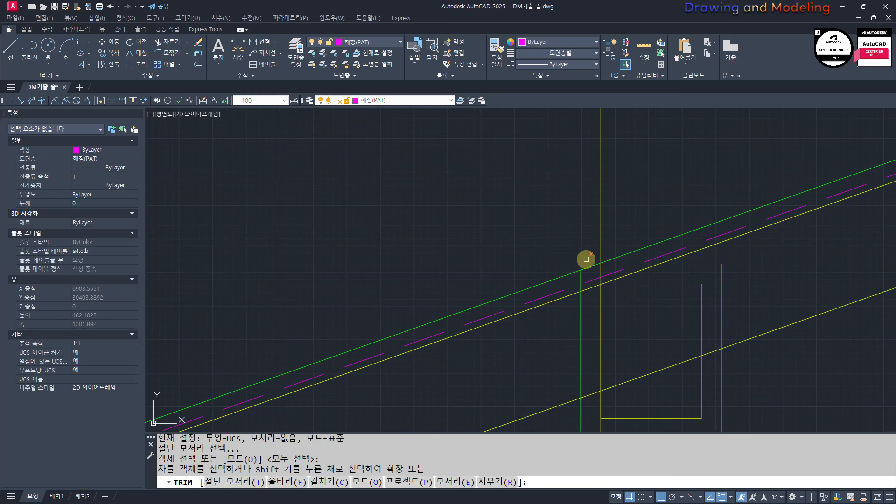
left_click(591, 256)
left_click(591, 406)
key("Escape")
key("Escape")
Step: Erase the magenta dashed line left of the gutter and the yellow vertical line running through it
left_click(554, 296)
type("E")
scroll(549, 320, "down", 4)
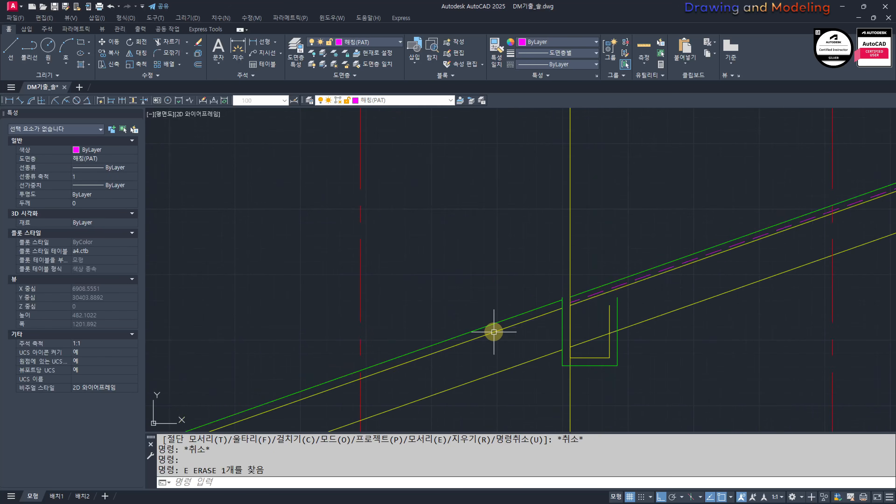
key("Escape")
scroll(642, 325, "down", 2)
scroll(646, 311, "up", 4)
left_click(607, 257)
left_click(508, 271)
type("E")
key("Escape")
key("Escape")
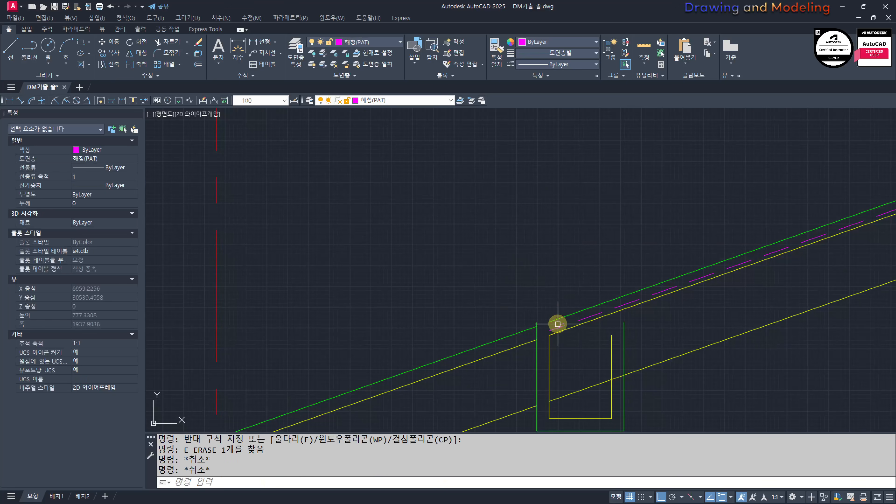
Step: Fillet the green roof finish line to the gutter's outer left edge to form a closed corner
type("F")
left_click(558, 322)
key("Escape")
key("Escape")
Step: Match the properties of the cyan vertical line onto the three sloped roof lines left of the gutter
scroll(540, 356, "down", 4)
middle_click_drag(539, 345, 621, 301)
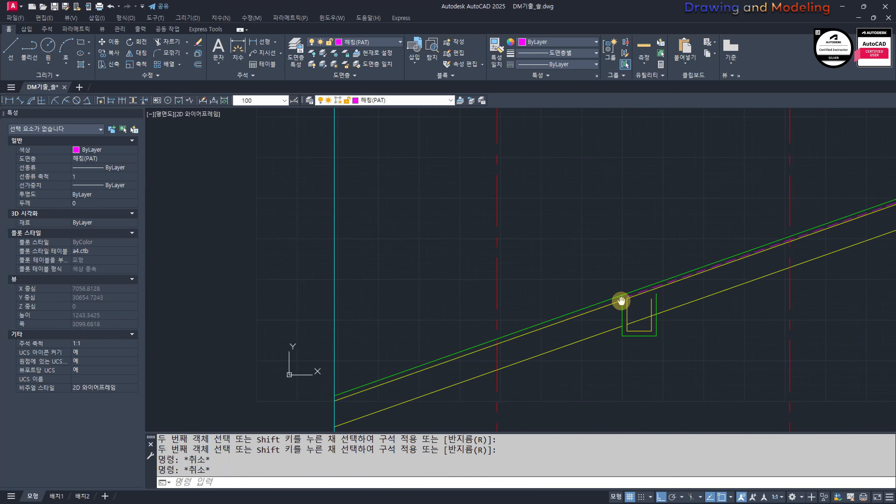
left_click(335, 314)
left_click(563, 371)
left_click(533, 270)
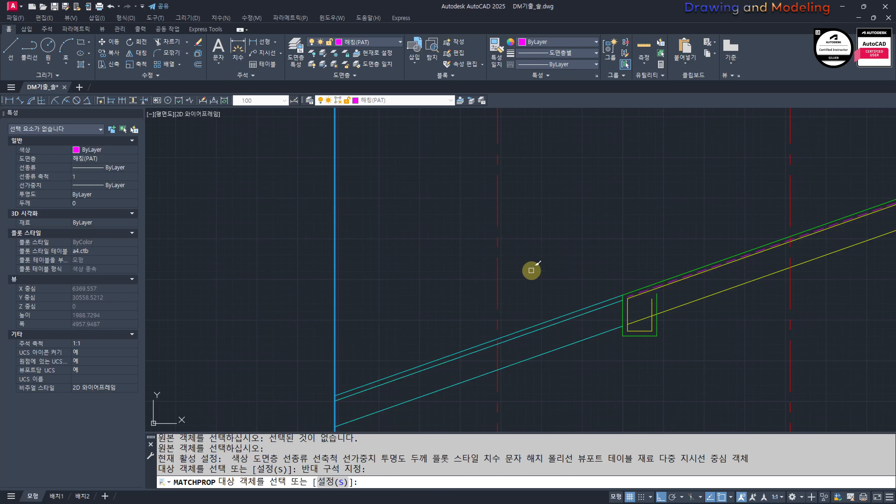
key("Escape")
key("Escape")
Step: Trim the slab's underside line inside the gutter and the gutter's right edges above that line
scroll(490, 313, "down", 4)
middle_click_drag(519, 342, 522, 314)
scroll(605, 287, "up", 6)
scroll(567, 288, "up", 2)
type("TR")
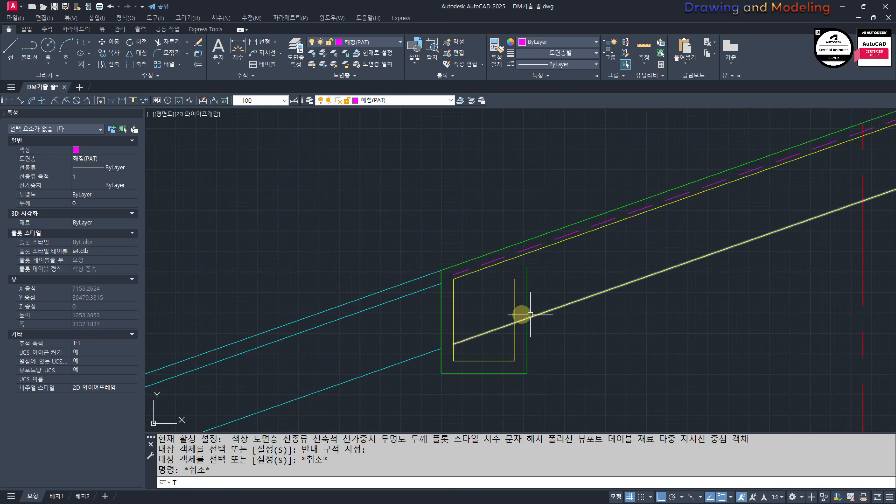
left_click(554, 280)
left_click(497, 294)
key("Escape")
key("Escape")
Step: Draw a vertical line downward from the midpoint of the gutter's inner bottom edge
middle_click_drag(492, 341, 525, 326)
type("LINE 첫 번째 점 지정:")
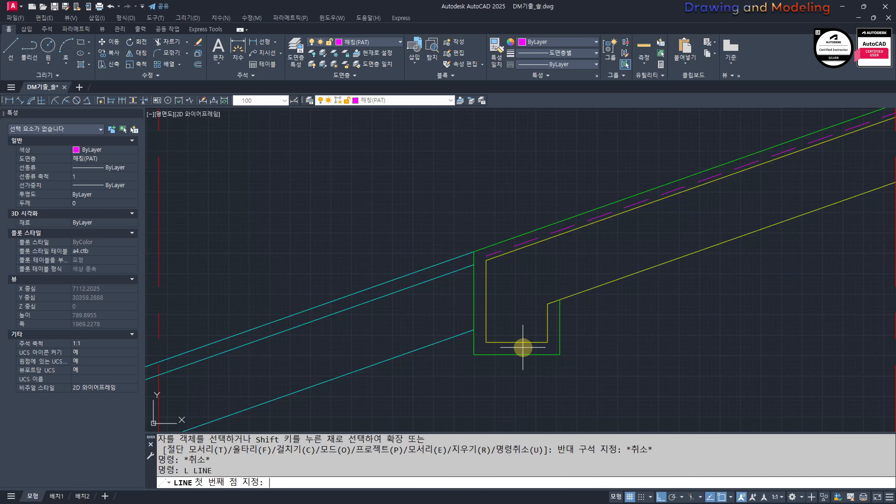
left_click(517, 343)
left_click(506, 396)
key("Escape")
key("Escape")
Step: Offset the vertical centre line under the gutter by 20 to both sides
type("O 20")
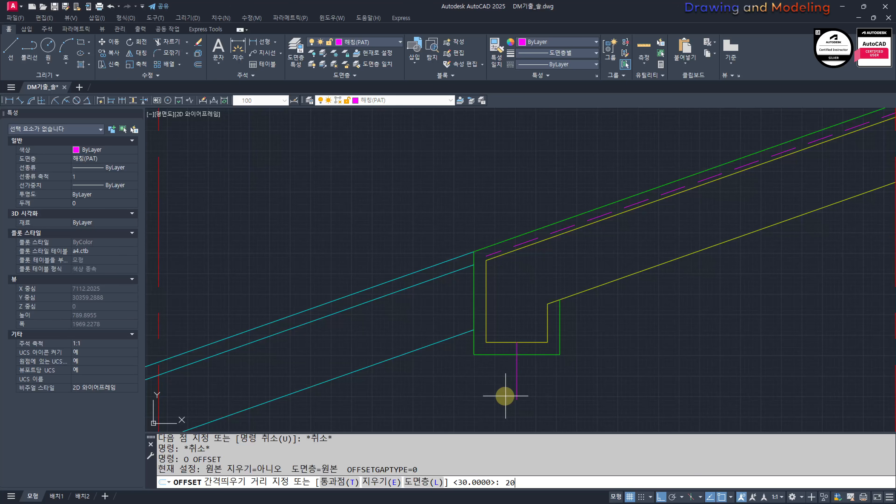
scroll(502, 358, "up", 2)
left_click(526, 363)
left_click(509, 365)
left_click(525, 368)
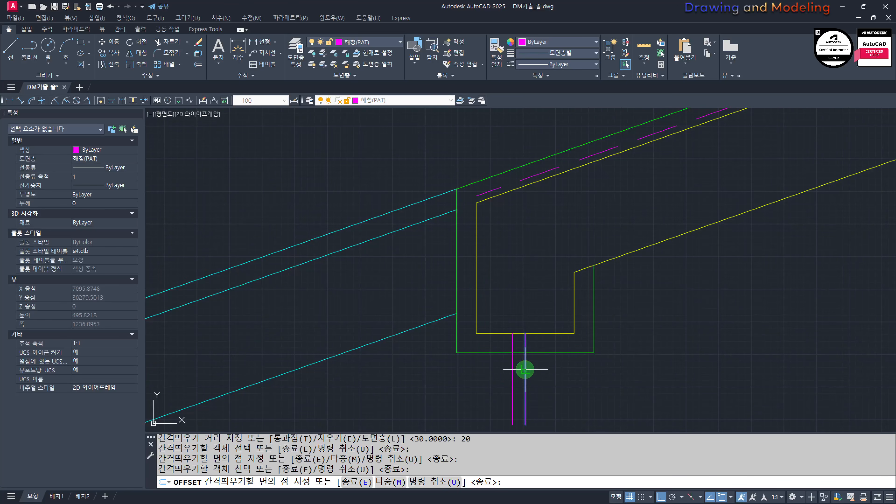
left_click(535, 366)
key("Escape")
key("Escape")
Step: Erase the outlet's centre line, then trim the gutter's outer bottom edge and the two offset lines to form the drain opening
scroll(535, 366, "up", 4)
left_click(530, 367)
left_click(493, 372)
type("E TR")
key("space")
left_click_drag(523, 312, 485, 371)
left_click_drag(471, 379, 586, 386)
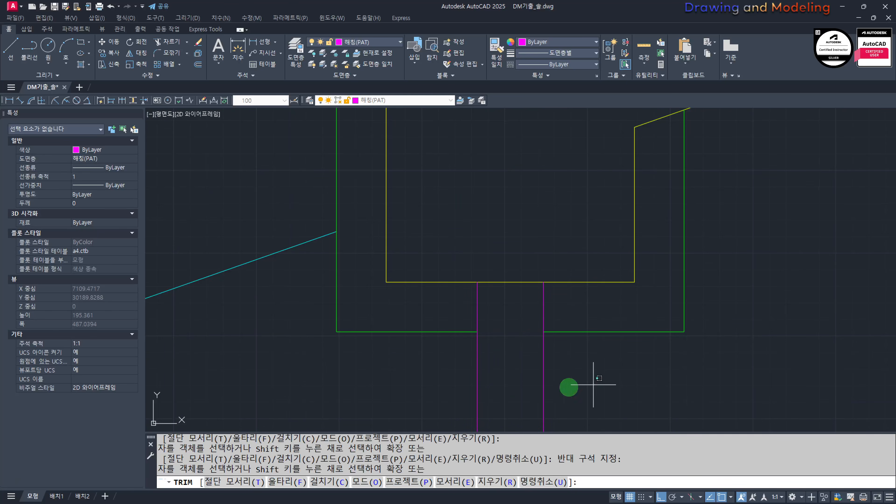
key("Escape")
key("Escape")
Step: Match the properties of the gutter's green outer bottom edge onto the two drain opening lines
middle_click_drag(501, 355, 528, 384)
type("MM")
left_click(480, 363)
left_click(474, 380)
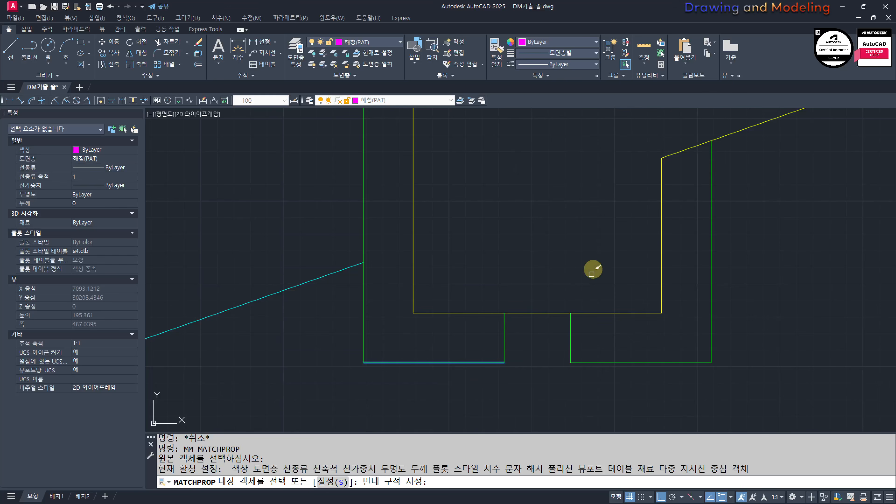
key("Escape")
key("Escape")
Step: Draw four vertical construction lines through the lower-left wall corners of the rotated plan down into section A
scroll(591, 300, "down", 10)
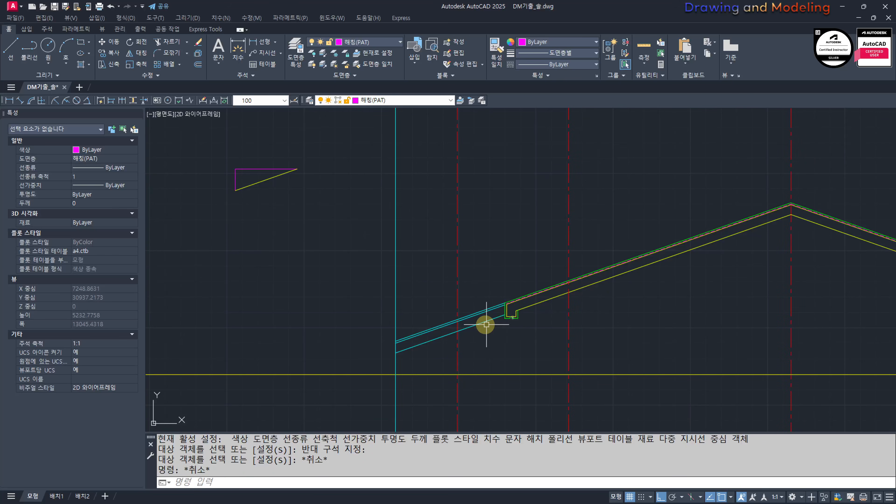
scroll(486, 324, "down", 5)
type("XL")
key("Return")
type("V")
key("Return")
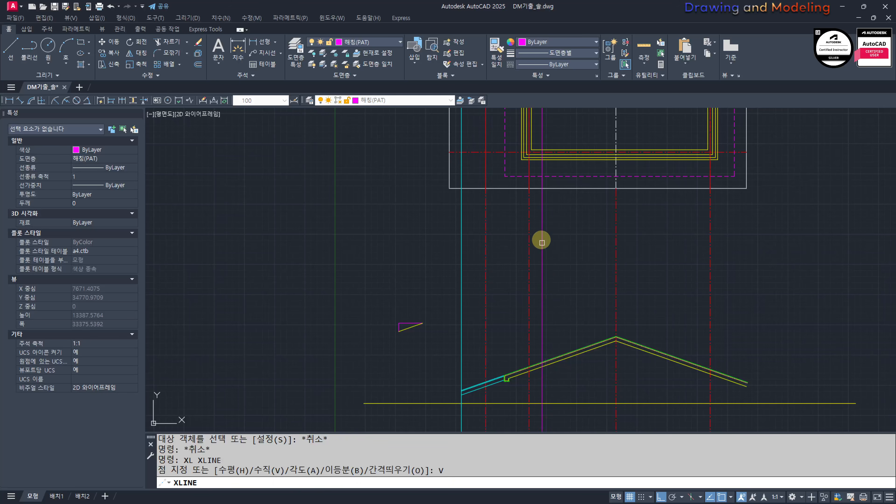
scroll(540, 297, "down", 4)
scroll(530, 242, "up", 8)
left_click(566, 355)
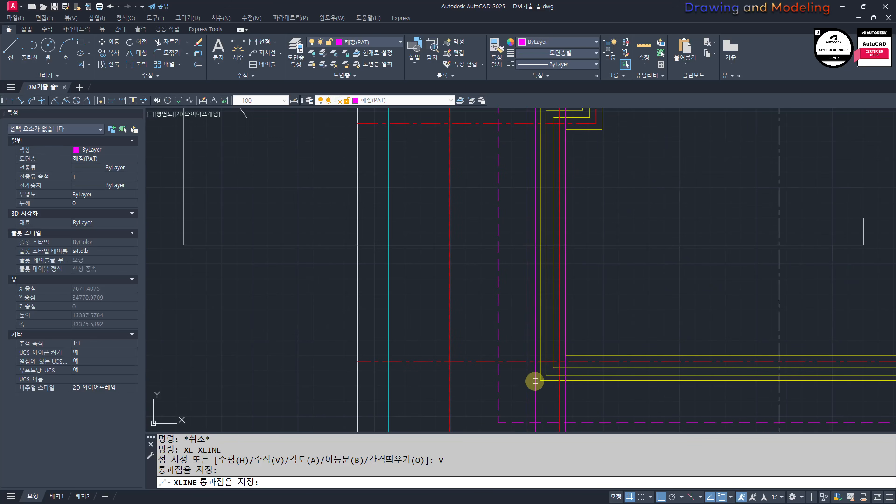
left_click(540, 381)
scroll(533, 378, "up", 4)
left_click(564, 371)
left_click(587, 350)
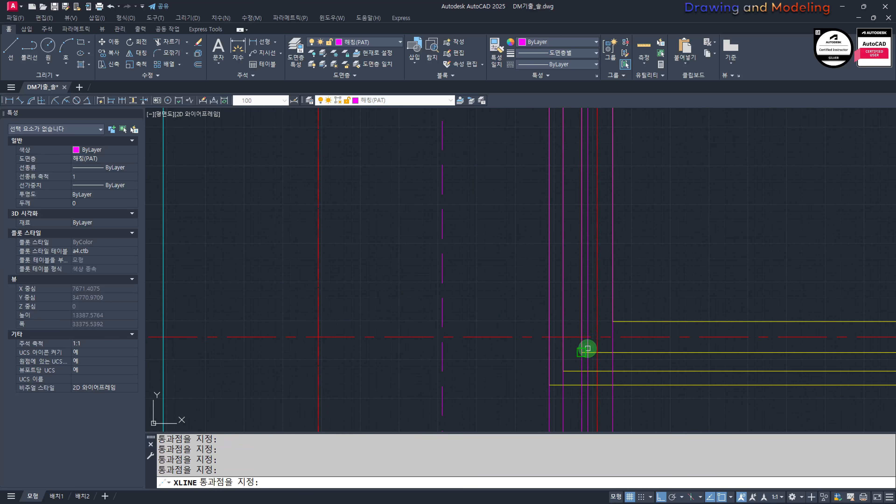
Step: Add a vertical construction line through the outer left wall face of the rotated plan's projecting upper part
scroll(582, 279, "down", 8)
middle_click_drag(539, 312, 556, 347)
scroll(546, 213, "up", 8)
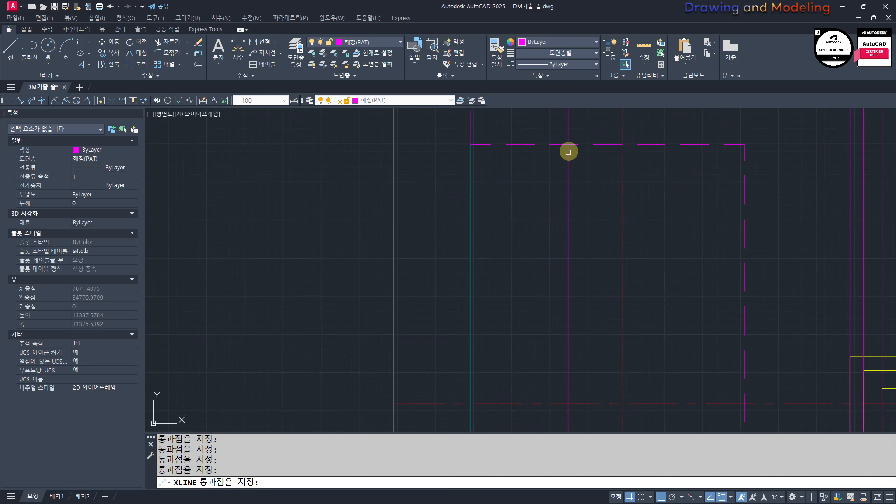
middle_click_drag(569, 152, 552, 318)
scroll(549, 305, "down", 8)
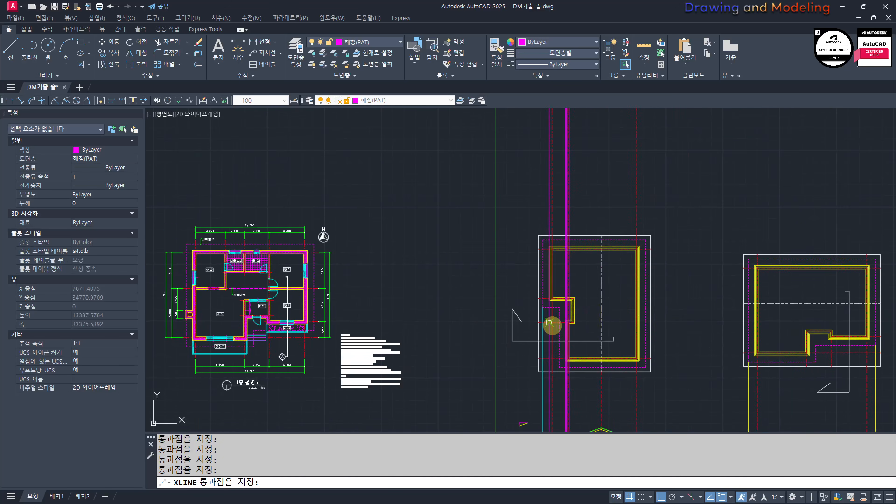
key("Escape")
Step: Match the properties of the cyan eave line onto the leftmost magenta construction line in section A
middle_click_drag(565, 399, 586, 293)
type("MM")
key("Return")
scroll(564, 359, "up", 10)
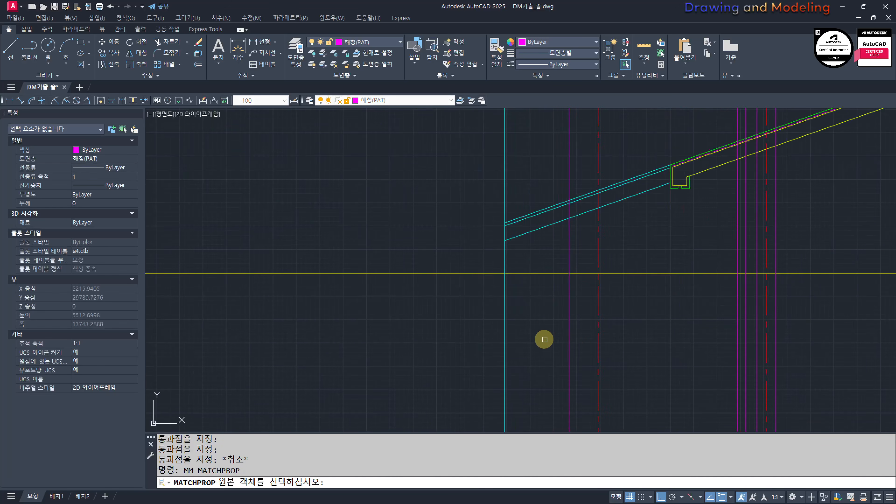
left_click(506, 314)
scroll(570, 205, "up", 4)
key("Escape")
key("Escape")
Step: Trim the new cyan wall line above the underside of the left roof slope
type("TR")
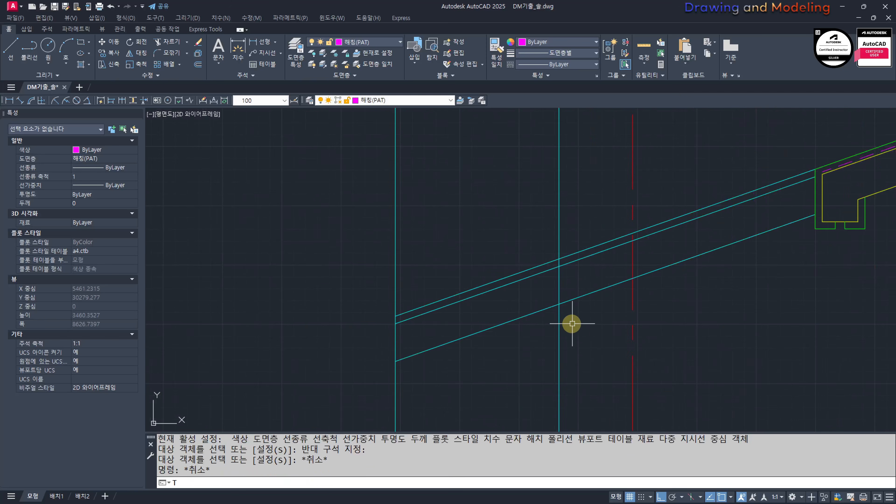
key("Return")
mouse_move(574, 322)
left_mouse_down()
mouse_move(569, 283)
mouse_move(546, 290)
left_mouse_up()
key("Escape")
key("Escape")
Step: Match the properties of the yellow slab underside line onto the four magenta wall construction lines
scroll(469, 299, "down", 8)
scroll(552, 325, "up", 6)
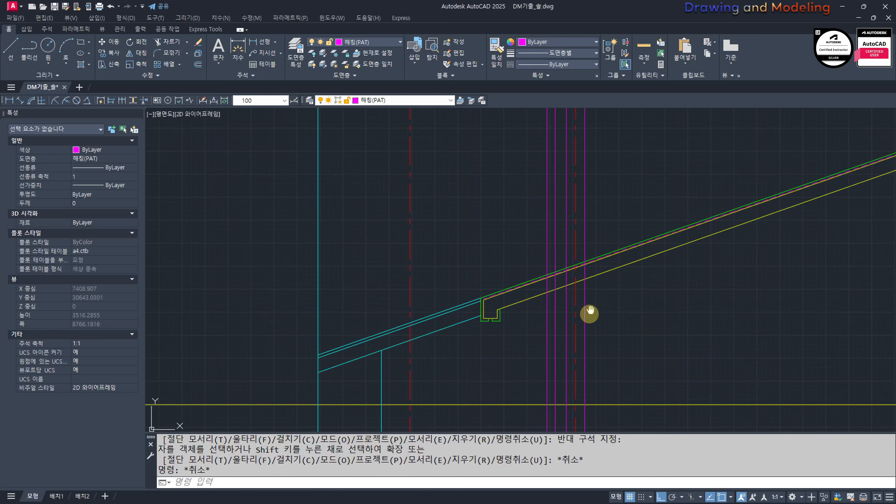
type("MM")
key("Return")
left_click(583, 288)
left_click(581, 289)
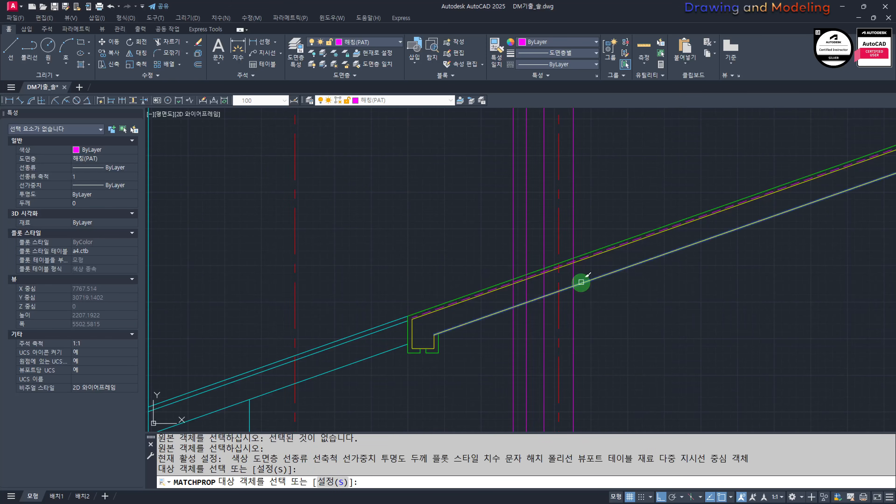
left_click_drag(580, 281, 565, 320)
left_click_drag(523, 342, 475, 366)
scroll(506, 270, "up", 5)
key("Escape")
key("Escape")
Step: Trim the four yellow wall lines above the roof slab's underside line
type("TR")
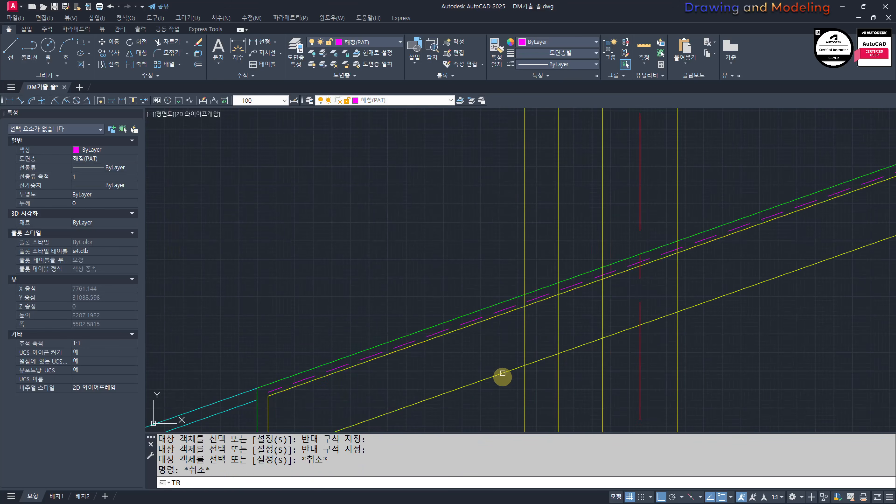
left_click_drag(504, 398, 458, 350)
key("Return")
left_click_drag(619, 194, 489, 231)
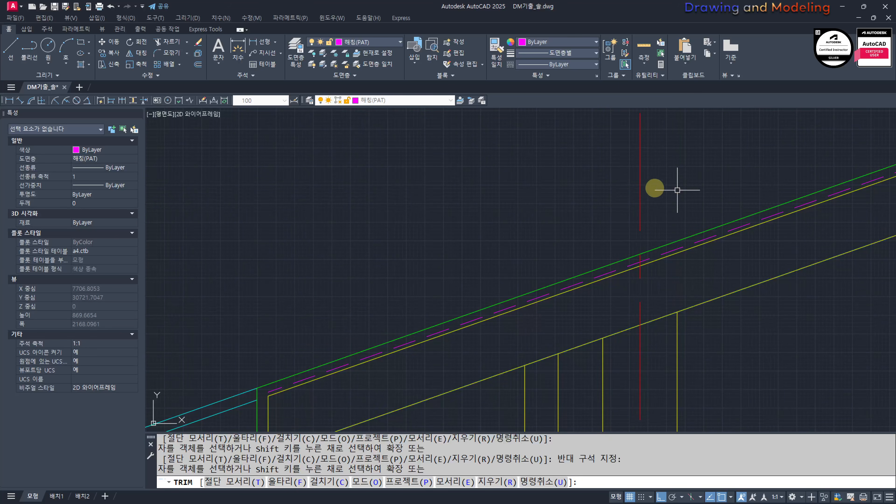
key("Escape")
key("Escape")
Step: Offset the upper yellow horizontal line below the left roof slope in section A by 100 downward
scroll(627, 234, "down", 8)
scroll(579, 301, "up", 3)
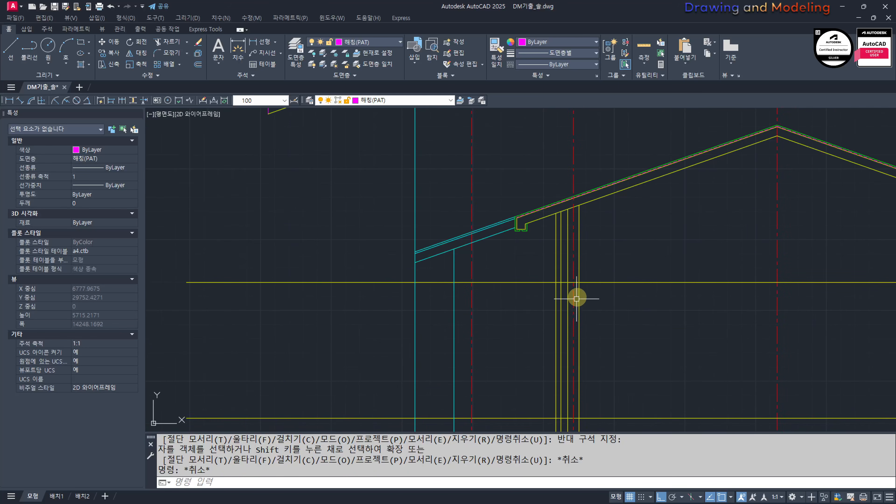
key("Escape")
type("o")
key("Return")
type("100")
key("Return")
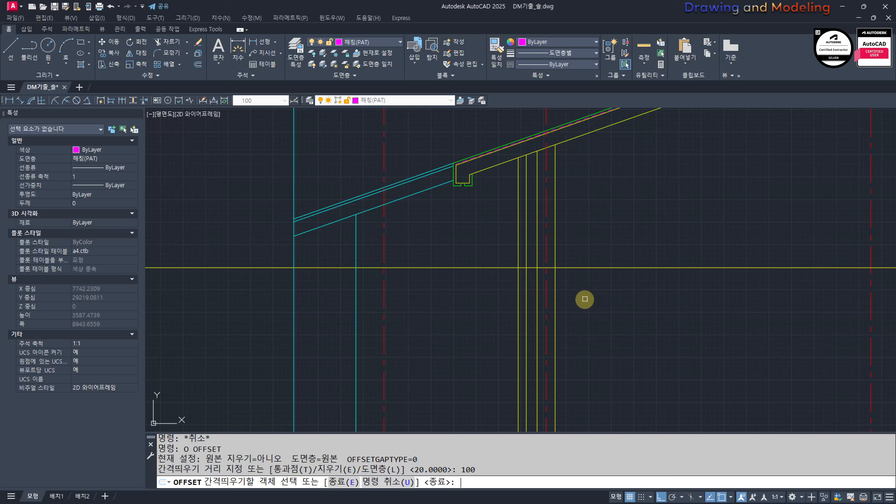
left_click(551, 269)
left_click(580, 298)
key("Escape")
key("Escape")
scroll(548, 267, "up", 6)
type("tr")
left_click(607, 274)
left_click(576, 281)
key("Return")
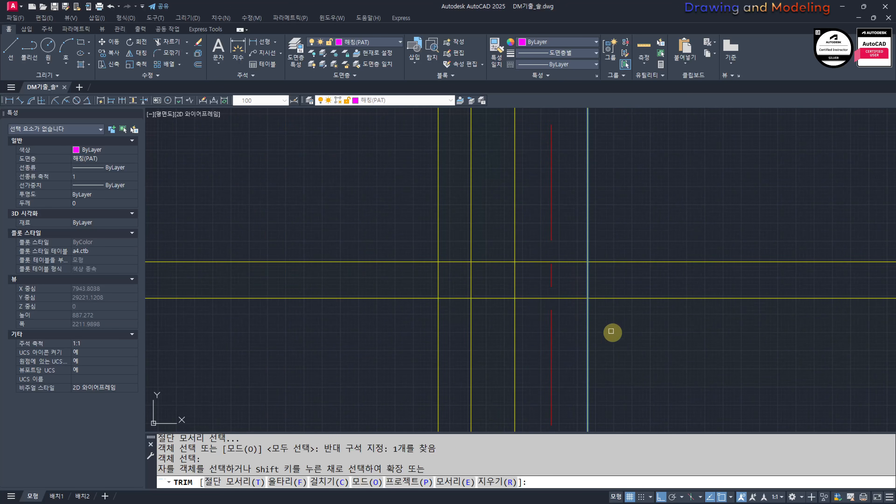
key("Escape")
key("Escape")
middle_click_drag(437, 286, 497, 306)
type("tr")
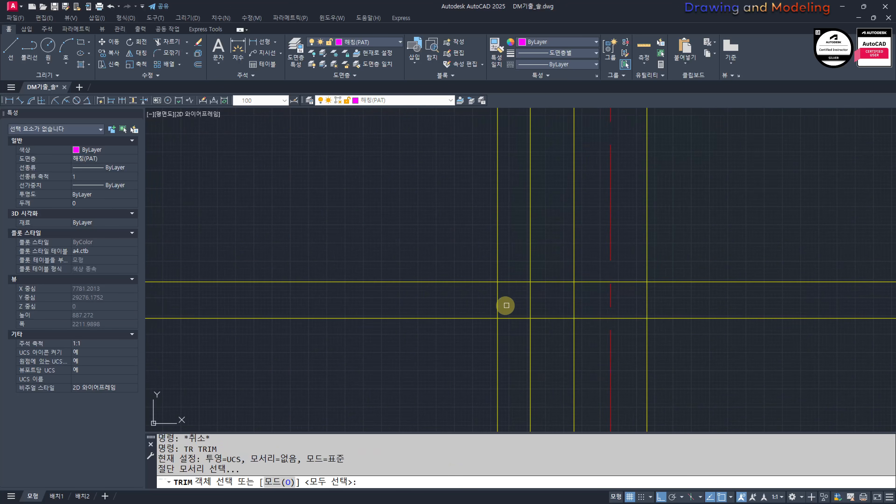
scroll(487, 320, "down", 6)
key("Escape")
key("Escape")
mouse_move(500, 420)
middle_mouse_down()
mouse_move(560, 358)
mouse_move(578, 322)
middle_mouse_up()
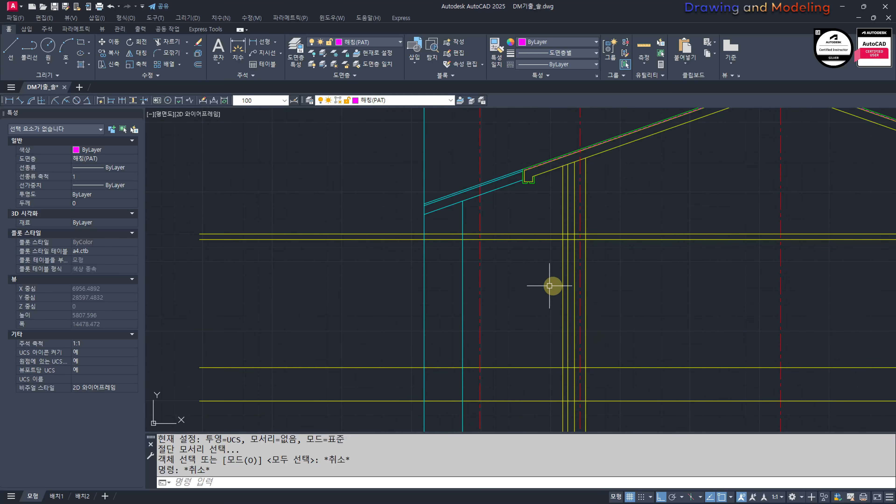
middle_click_drag(591, 397, 592, 372)
middle_click_drag(602, 331, 564, 332)
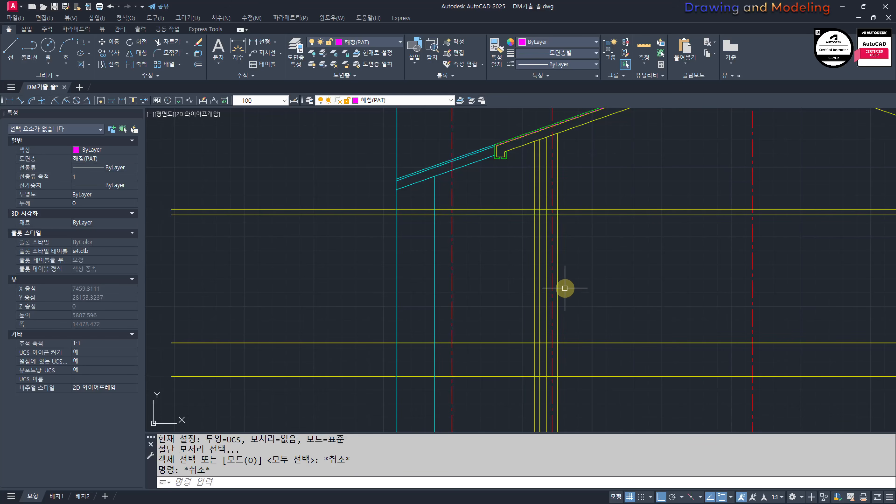
middle_click_drag(543, 244, 544, 293)
Step: Trim the two middle yellow wall lines below the upper of the two horizontal lines 100 apart
scroll(540, 251, "up", 2)
type("ftr")
scroll(580, 269, "up", 3)
key("space")
left_click(542, 268)
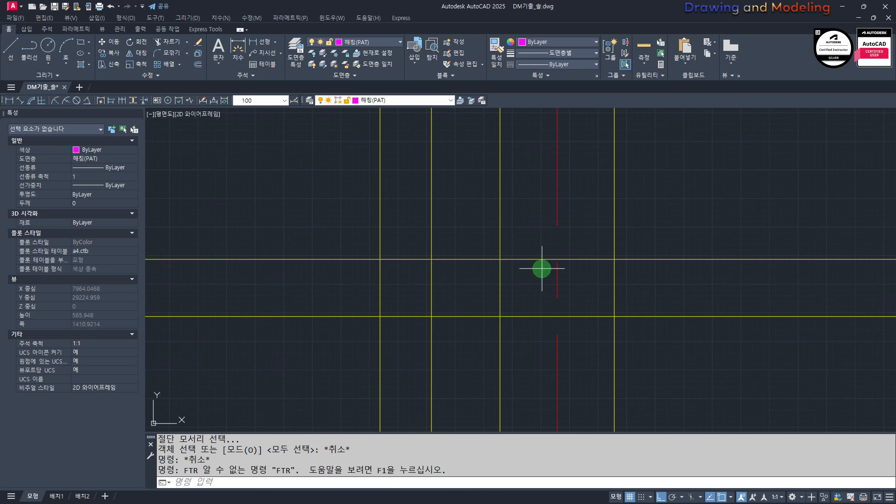
left_click(509, 242)
key("space")
left_click(510, 295)
left_click(420, 291)
key("Escape")
key("Escape")
middle_click_drag(474, 290, 484, 309)
key("ctrl+z")
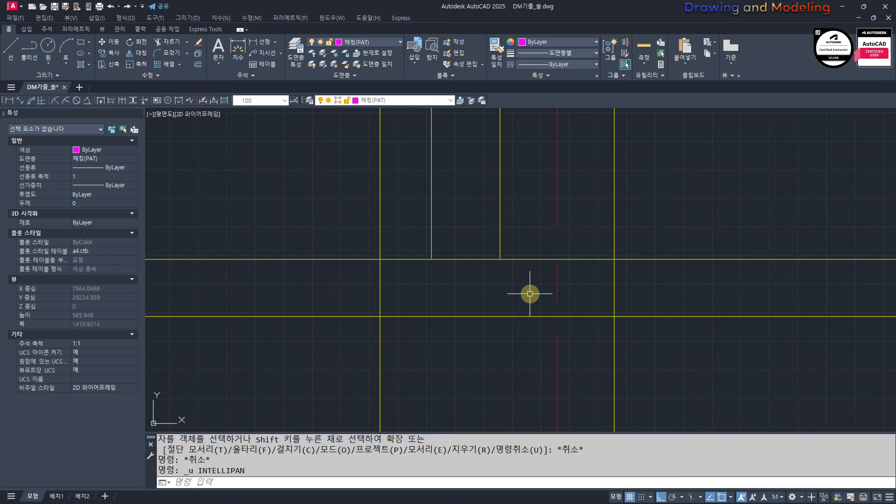
Step: Extend the right one of the two middle wall lines down to the offset horizontal line
type("ex")
key("space")
key("space")
left_click(500, 240)
left_click(494, 243)
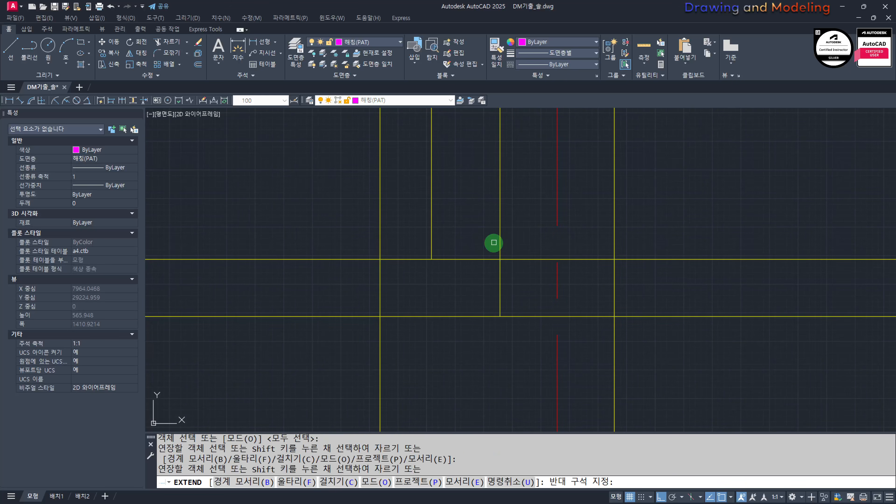
key("Escape")
key("Escape")
Step: Trim the upper horizontal line to the left of the right middle wall line
scroll(502, 265, "up", 1)
type("tr")
left_click_drag(524, 297, 489, 284)
key("space")
left_click_drag(451, 226, 424, 300)
key("Escape")
key("Escape")
scroll(390, 304, "down", 2)
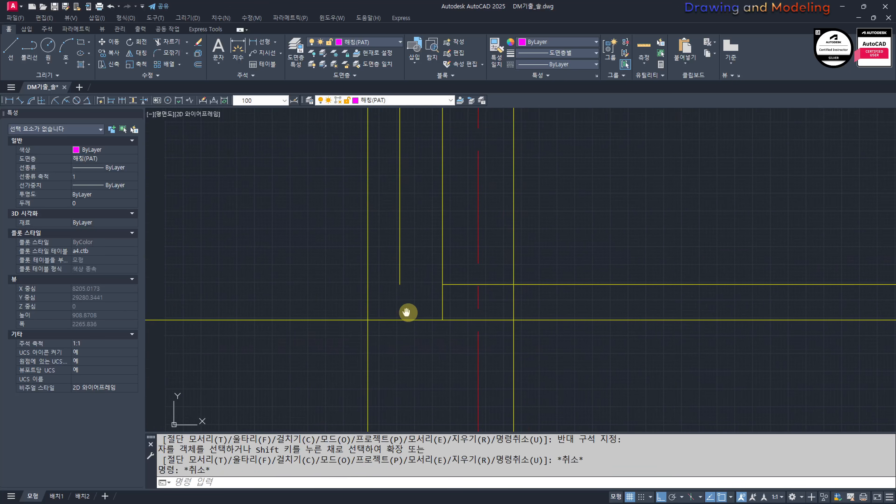
Step: Extend the left one of the two middle wall lines down to the offset horizontal line
type("ex")
key("space")
left_click(451, 258)
left_click(427, 272)
key("Escape")
key("Escape")
scroll(536, 283, "down", 4)
scroll(537, 273, "up", 4)
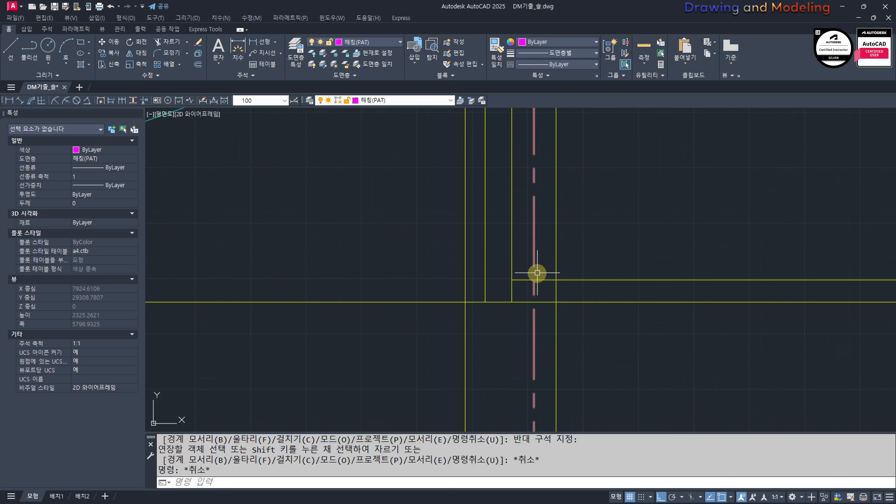
type("tr")
key("Escape")
key("Escape")
scroll(512, 321, "up", 2)
type("T")
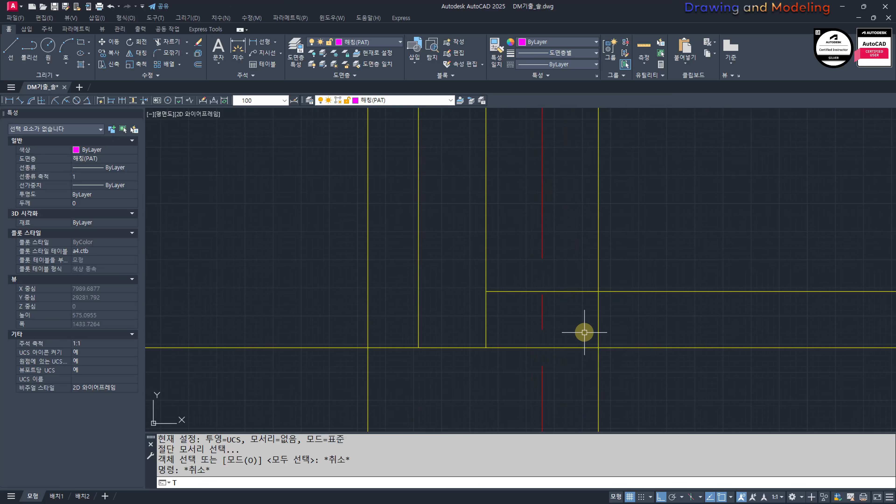
key("Escape")
key("Escape")
Step: Trim the offset horizontal line to the right of the rightmost yellow wall line
type("TR")
left_click_drag(613, 315, 586, 326)
key("space")
left_click_drag(662, 341, 640, 380)
key("Escape")
key("Escape")
scroll(635, 337, "down", 2)
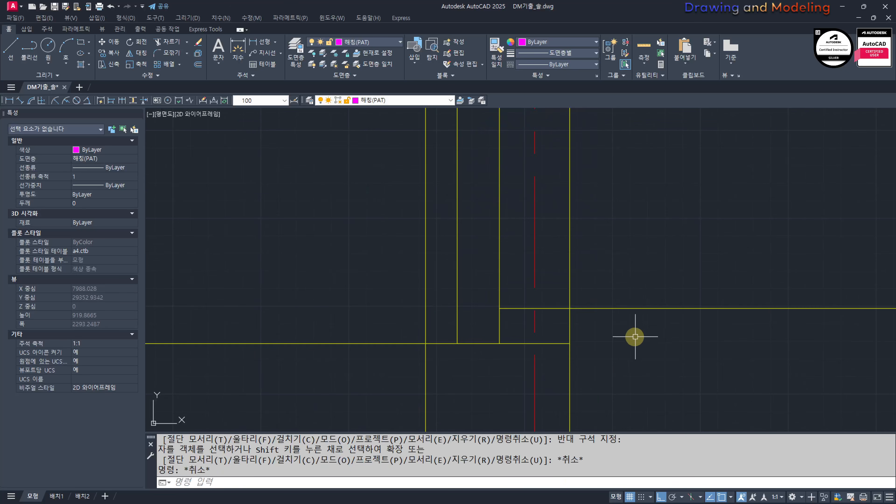
Step: Trim the upper horizontal line between the right middle wall line and the rightmost wall line
scroll(576, 318, "up", 3)
type("tr")
key("space")
mouse_move(575, 247)
left_mouse_down()
mouse_move(544, 256)
mouse_move(546, 304)
mouse_move(488, 301)
left_mouse_up()
key("space")
key("Escape")
key("Escape")
Step: Trim the offset horizontal line to the left of the leftmost yellow wall line
scroll(648, 318, "down", 5)
scroll(550, 319, "up", 4)
type("tr")
key("space")
left_click_drag(432, 336, 409, 403)
key("Escape")
key("Escape")
scroll(470, 368, "down", 6)
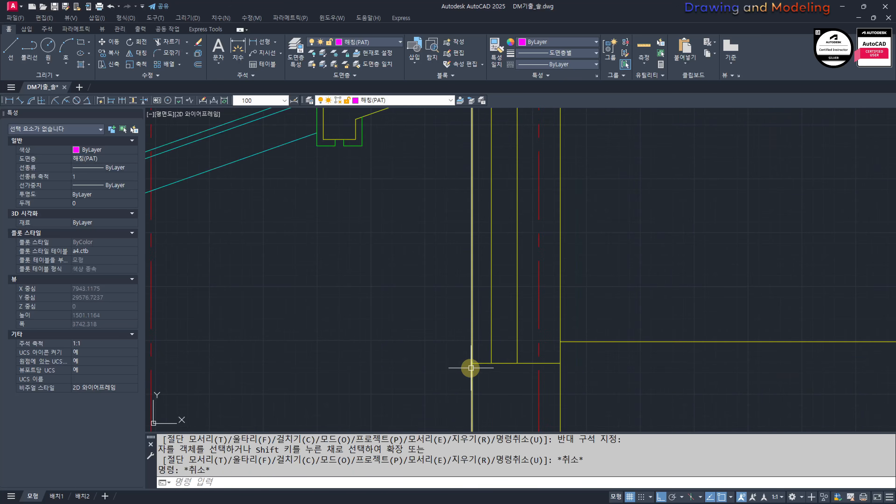
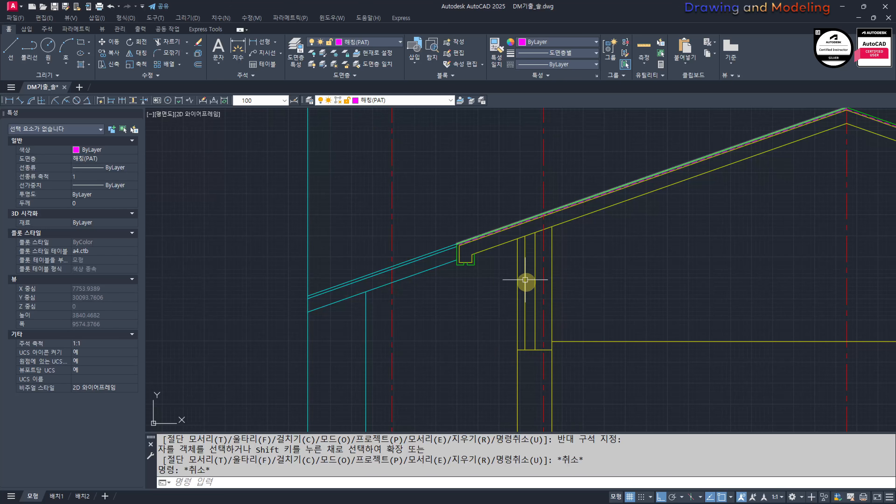
Step: Draw a horizontal line rightward from where the lower of the two parallel cyan roof lines meets the leftmost vertical
middle_click_drag(468, 380, 500, 342)
scroll(330, 269, "up", 4)
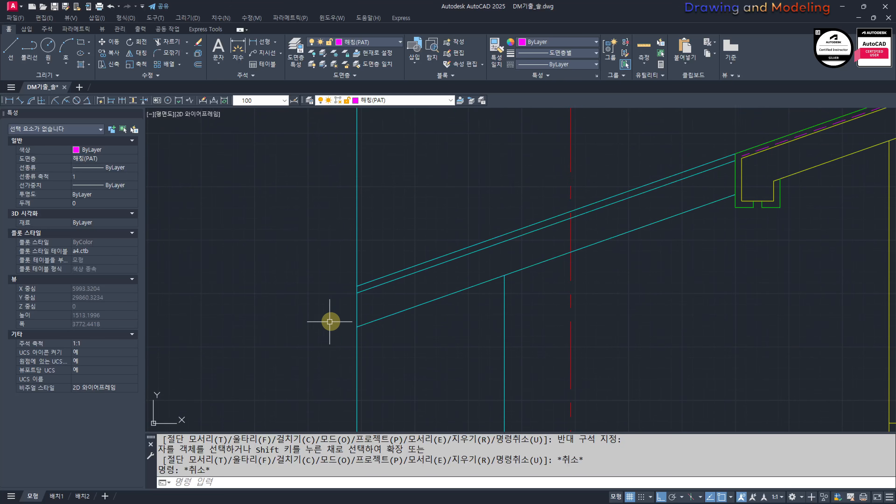
key("space")
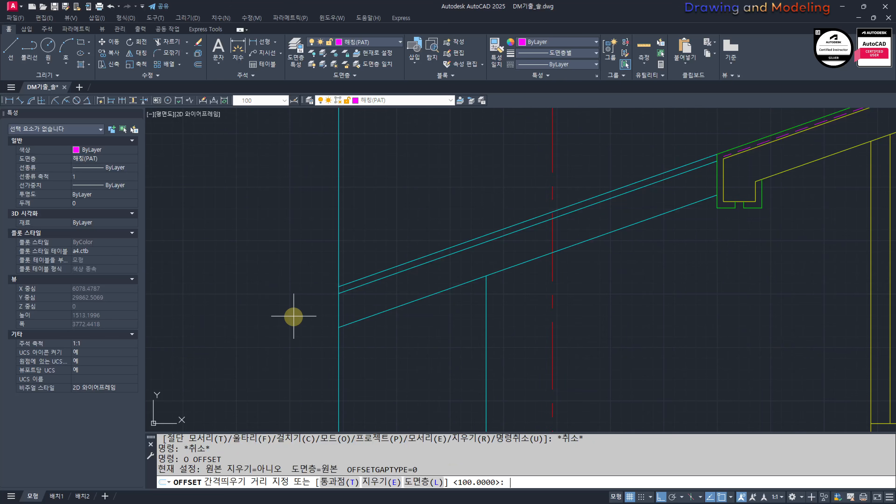
key("Escape")
key("space")
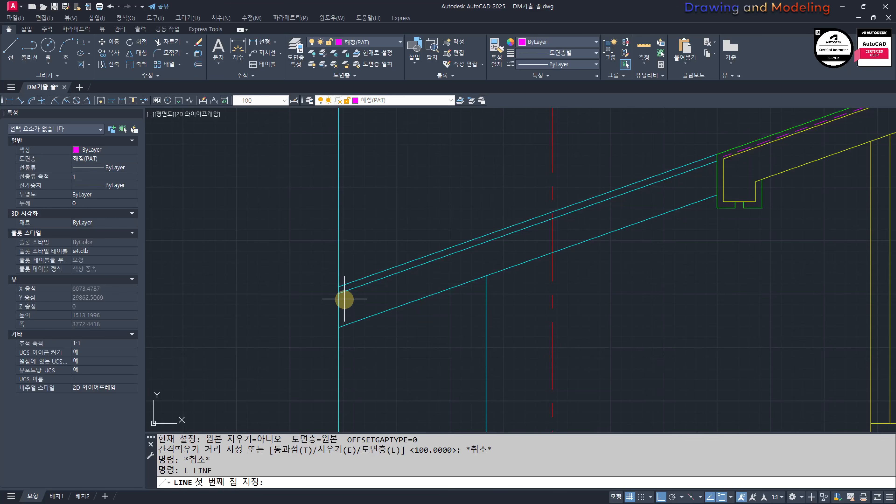
left_click(342, 297)
left_click(650, 307)
key("Escape")
key("Escape")
Step: Move the horizontal line 200 straight down
left_click(638, 330)
left_click(612, 272)
type("M")
key("space")
left_click(697, 264)
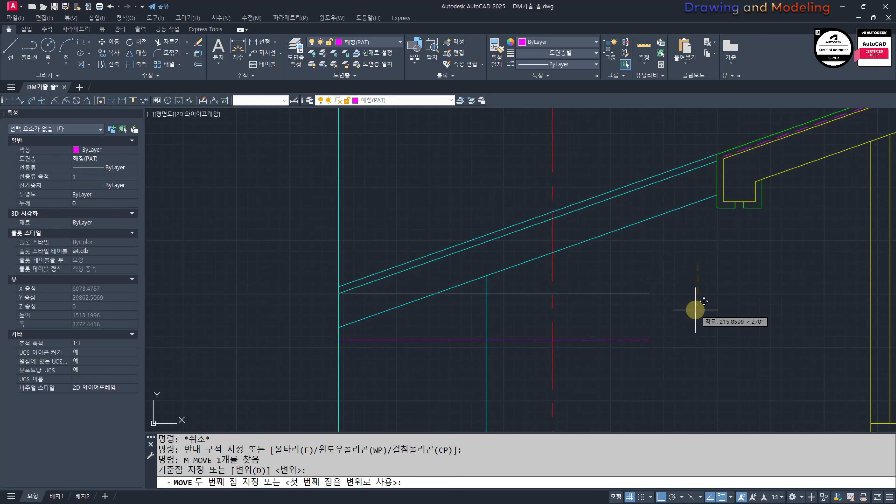
type("200")
key("Return")
key("Escape")
key("Escape")
scroll(700, 279, "up", 2)
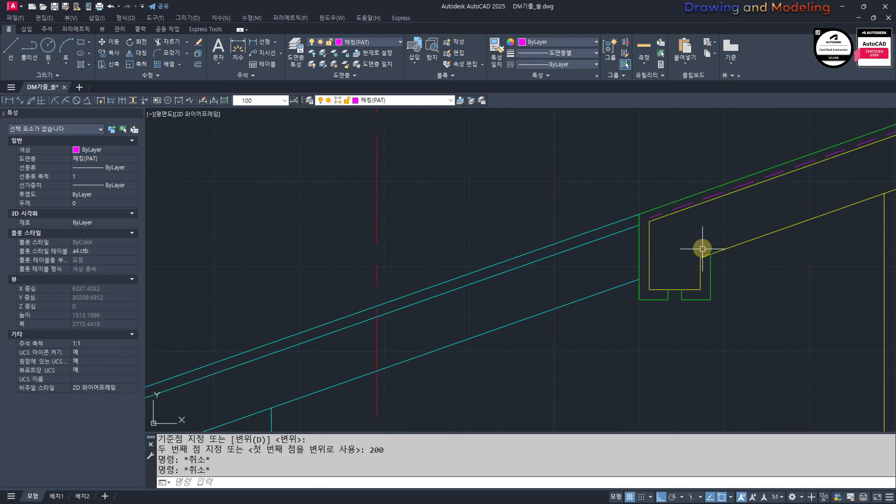
key("Escape")
key("Escape")
scroll(473, 302, "down", 2)
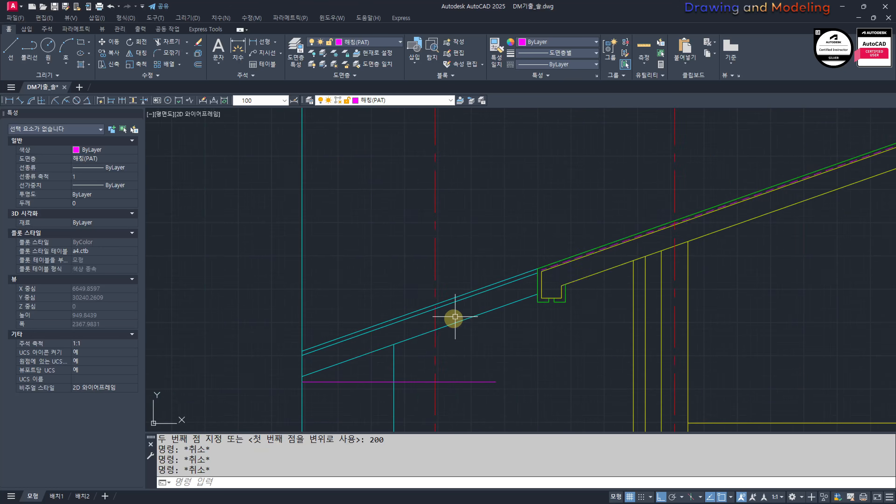
Step: Match the horizontal line's properties to those of the cyan eaves lines
middle_click_drag(310, 359, 455, 318)
scroll(454, 318, "up", 3)
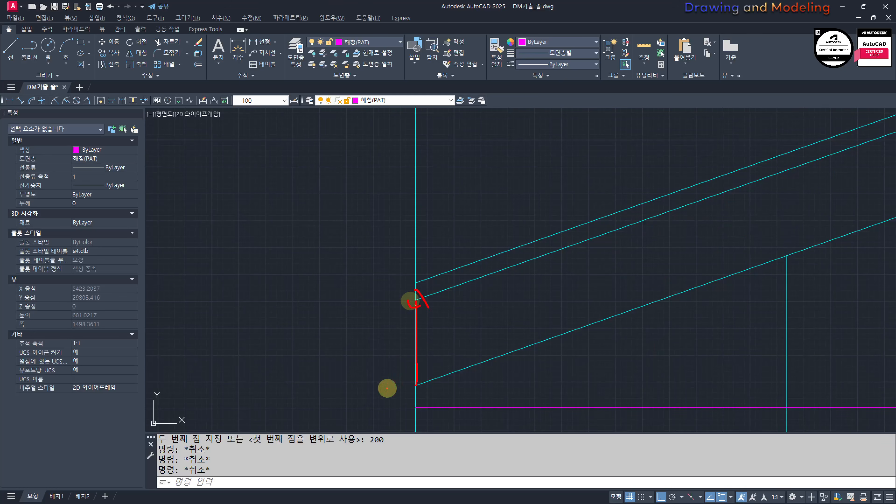
key("Escape")
key("Escape")
scroll(503, 390, "down", 2)
middle_click_drag(536, 384, 507, 359)
type("mm")
key("space")
left_click(531, 316)
left_click(539, 380)
left_click(485, 324)
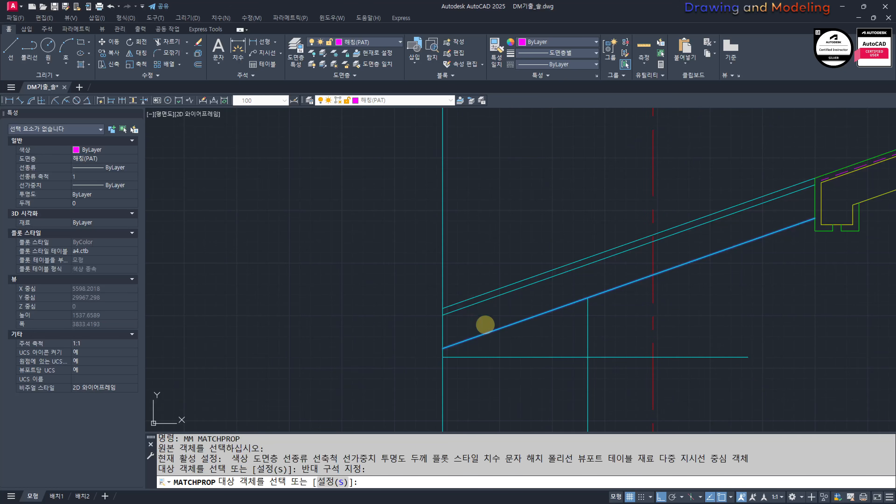
key("Escape")
key("Escape")
Step: Trim the leftmost vertical, the horizontal line and the lower sloped line to form the eaves end outline up to the inner vertical
middle_click_drag(579, 372, 577, 383)
type("tr")
left_click(625, 399)
left_click(360, 238)
key("space")
left_click(410, 287)
left_click(455, 413)
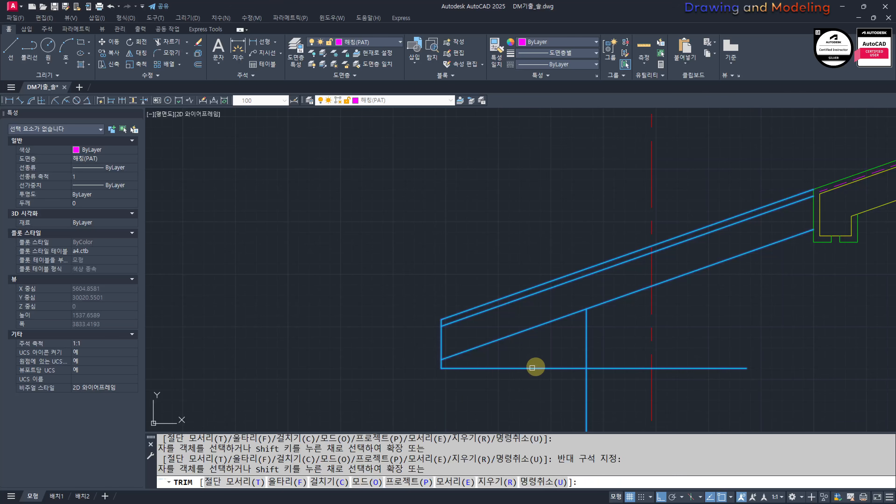
key("Escape")
key("Escape")
scroll(551, 324, "down", 2)
middle_click_drag(635, 331, 555, 306)
middle_click_drag(479, 322, 550, 343)
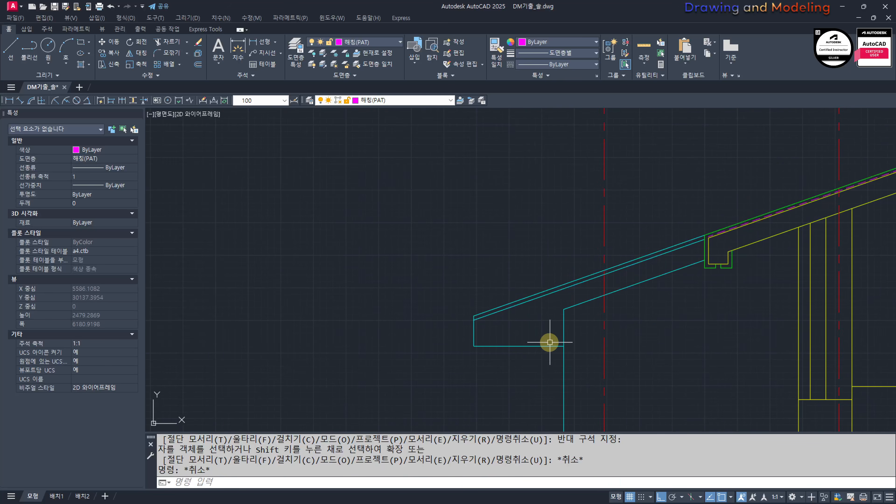
scroll(571, 349, "up", 2)
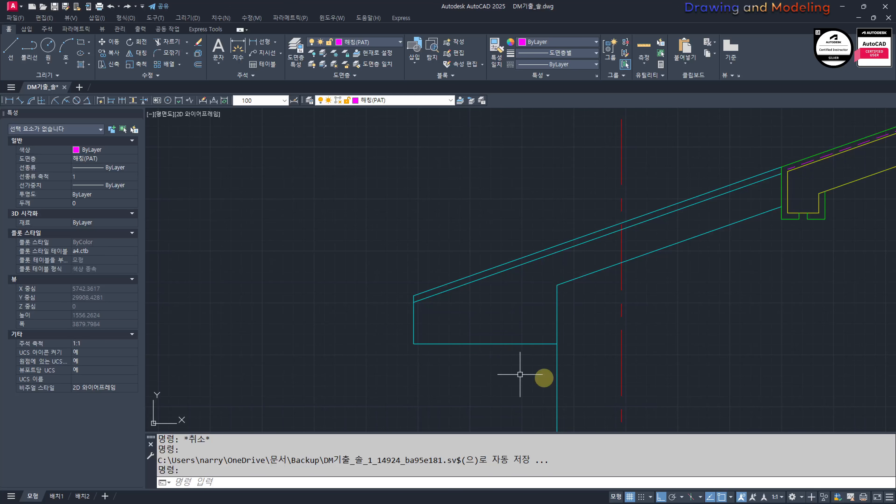
scroll(536, 348, "down", 2)
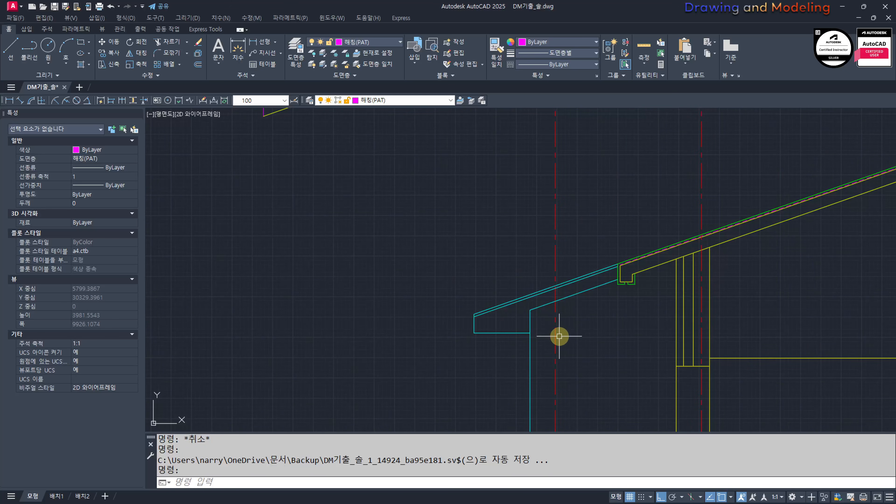
middle_click_drag(560, 336, 521, 346)
scroll(522, 295, "down", 2)
middle_click_drag(522, 305, 443, 338)
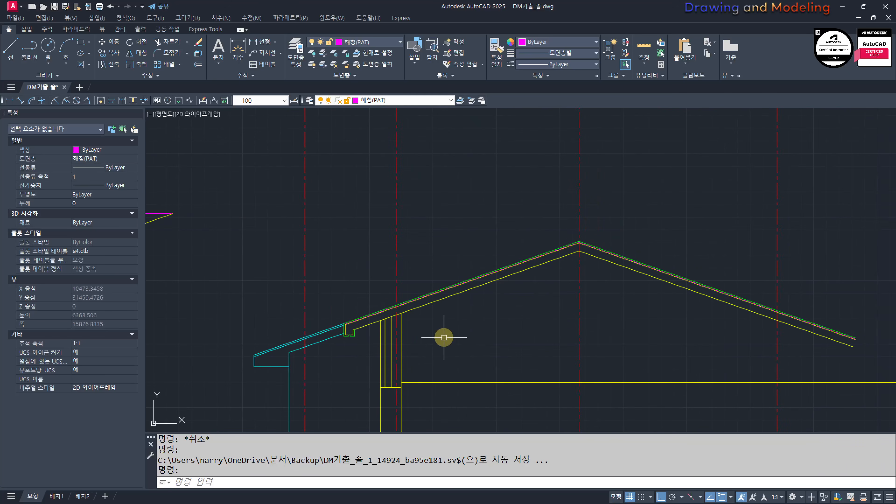
scroll(551, 280, "down", 2)
scroll(514, 310, "up", 5)
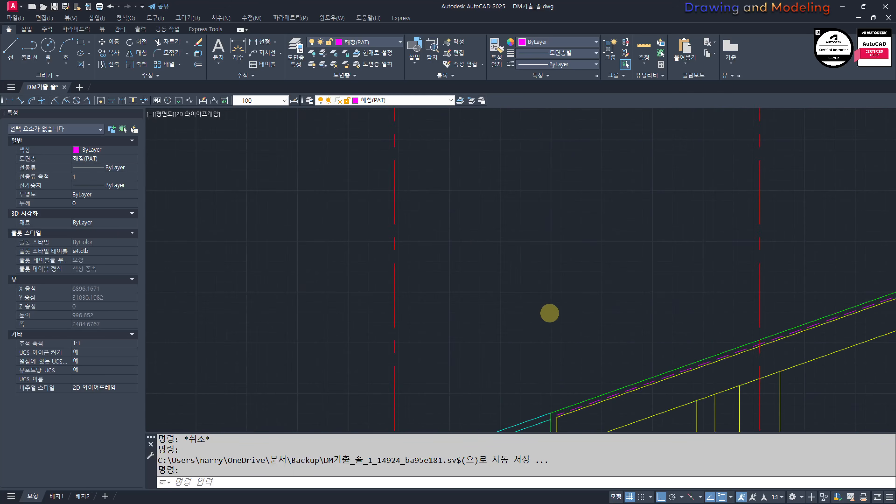
scroll(574, 309, "up", 2)
type("rec")
key("space")
key("Escape")
key("Escape")
scroll(584, 355, "down", 2)
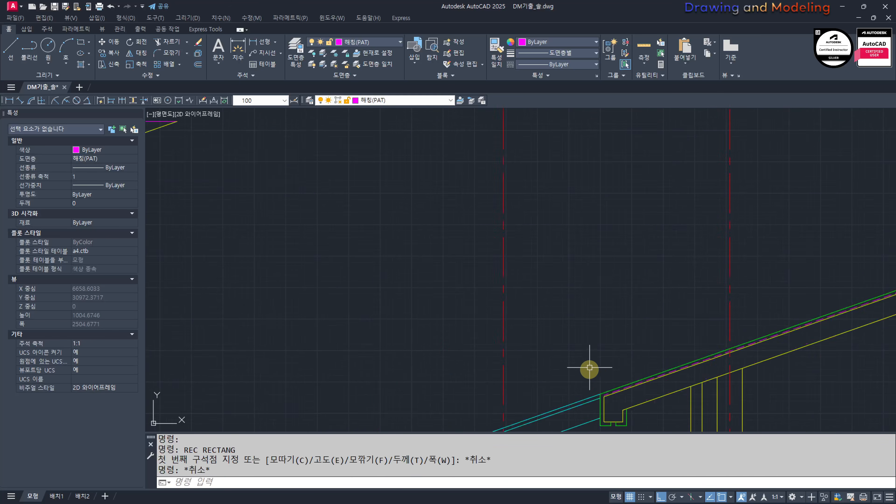
Step: Draw a circle of radius 20 centred on the upper outer corner of the green gutter outline
middle_click_drag(605, 399, 612, 325)
scroll(613, 325, "up", 3)
type("c")
key("space")
left_click(601, 298)
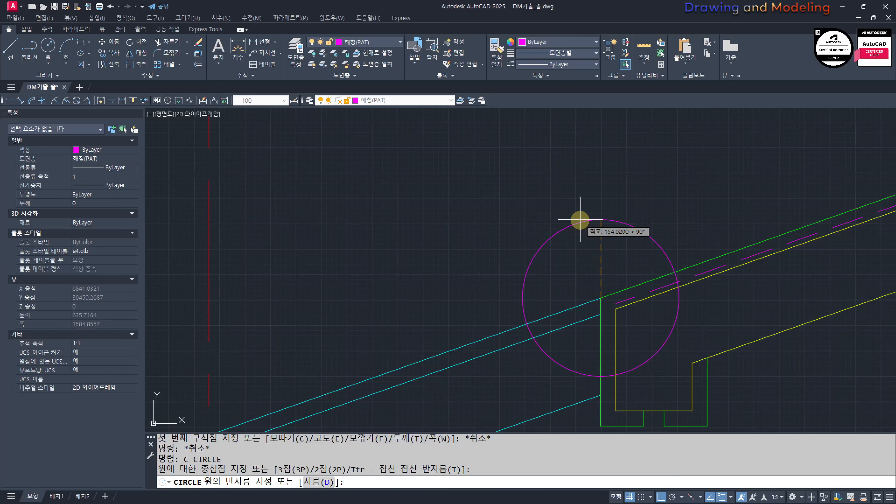
key("Return")
key("Escape")
key("Escape")
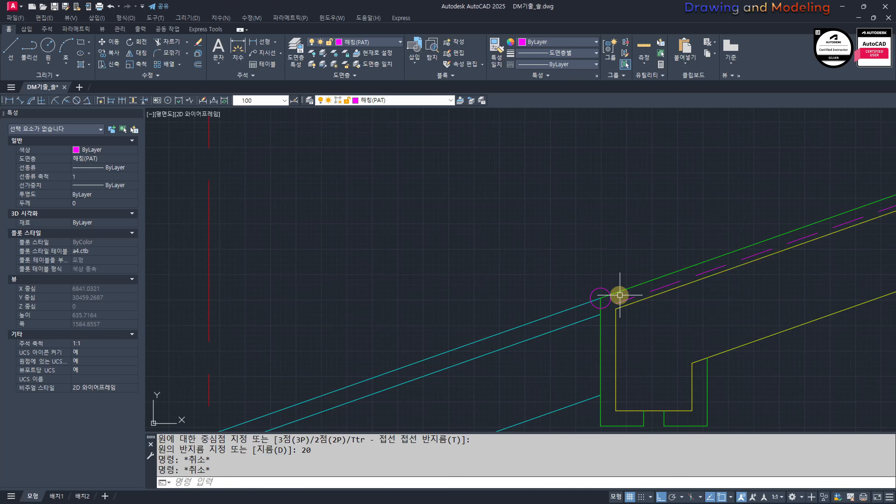
scroll(596, 294, "up", 2)
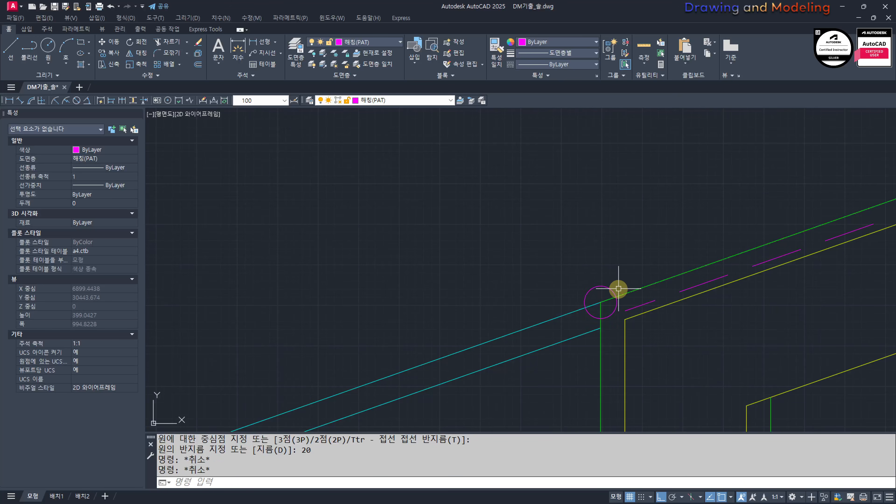
scroll(572, 297, "down", 4)
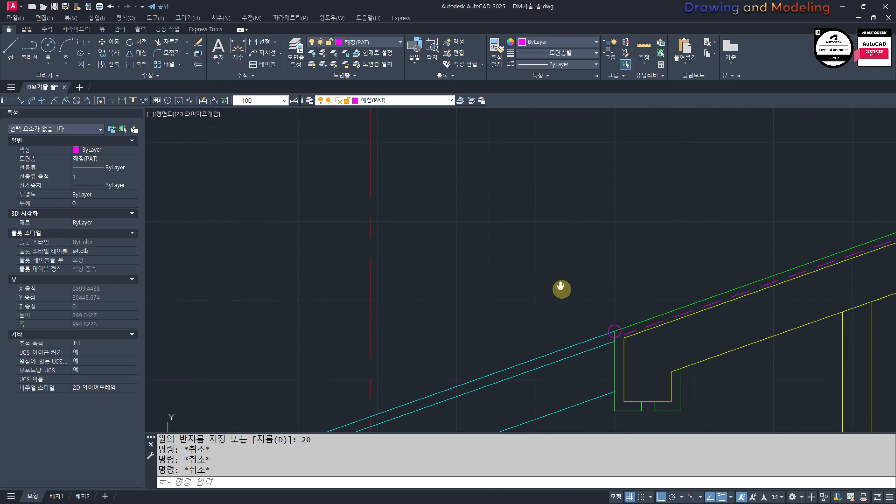
key("Escape")
key("Escape")
Step: Draw a 340 by 40 rectangle in the empty area above the eaves
scroll(544, 307, "down", 4)
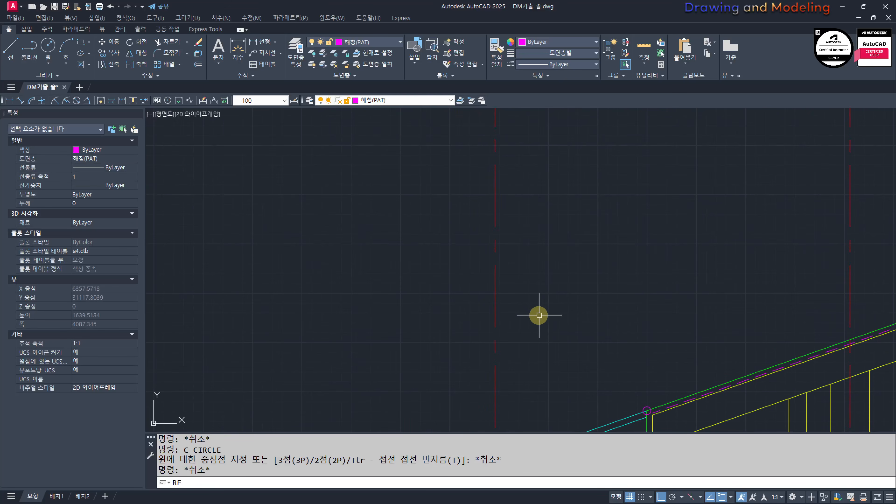
type("rec")
key("Return")
left_click(557, 325)
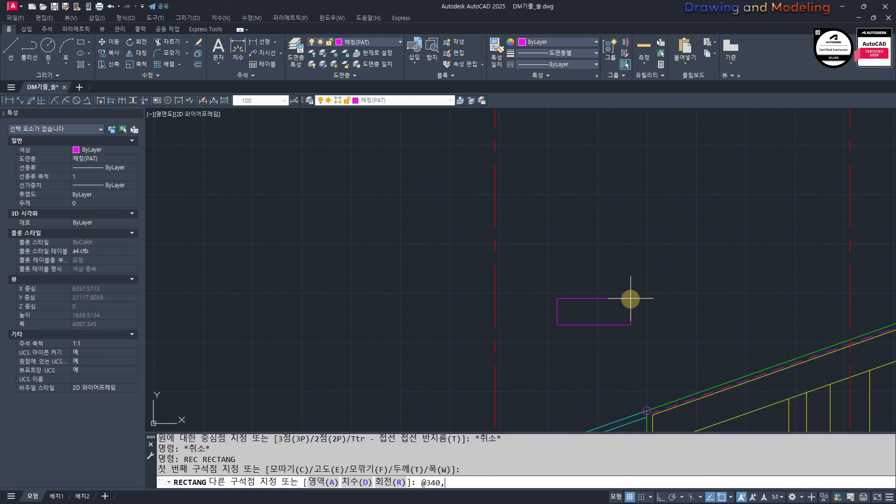
type("@340,40")
key("Return")
key("Escape")
key("Escape")
scroll(726, 380, "up", 2)
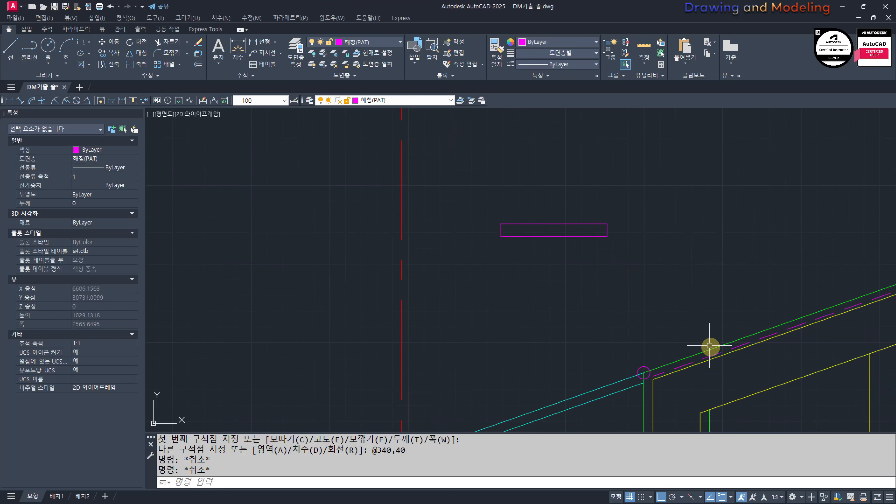
type("MM")
key("space")
left_click(700, 348)
left_click(686, 362)
key("Escape")
key("Escape")
Step: Match the 340 by 40 rectangle's properties to the green roof finish line
key("space")
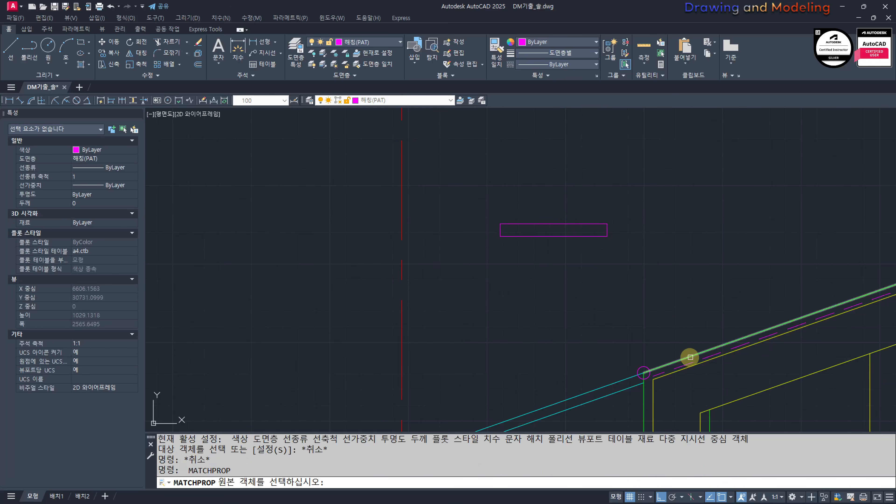
left_click(690, 357)
left_click(628, 272)
left_click(547, 183)
key("Escape")
key("Escape")
Step: Explode the green rectangle into separate lines
left_click(618, 275)
left_click(520, 218)
type("x")
key("Escape")
Step: Offset the exploded rectangle's right, upper and left edges 20 inward
middle_click_drag(557, 254, 573, 297)
scroll(573, 297, "up", 2)
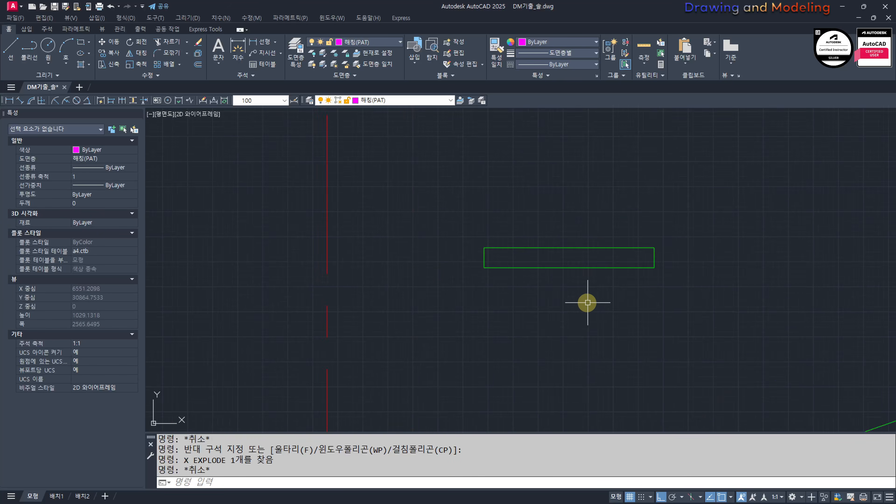
type("O")
key("space")
type("20")
key("Return")
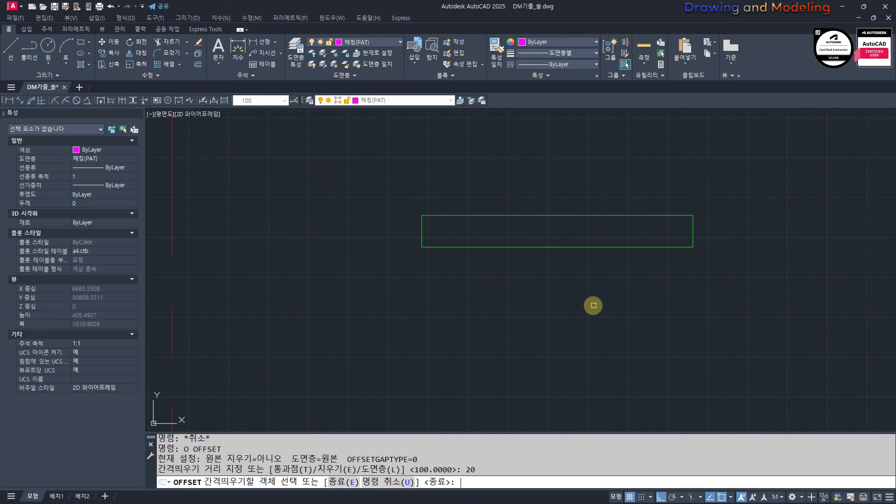
left_click(690, 230)
left_click(616, 278)
left_click(579, 216)
left_click(418, 230)
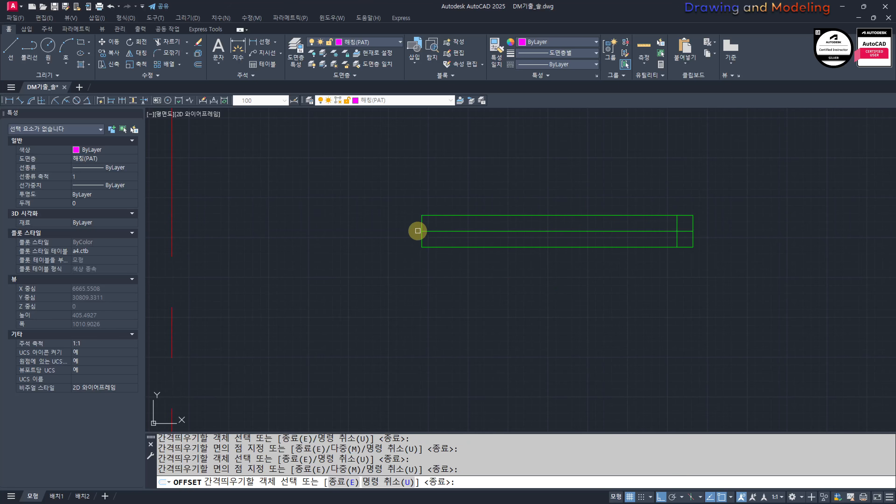
left_click(422, 224)
left_click(501, 262)
key("Escape")
key("Escape")
Step: Trim the offset lines and the lower edge to leave an inverted U-shaped outline with a short leg at each end
scroll(622, 296, "up", 4)
middle_click_drag(638, 253, 694, 324)
type("tr")
left_click(700, 297)
left_click(659, 271)
scroll(659, 270, "down", 4)
key("ctrl+z")
scroll(606, 297, "down", 8)
scroll(688, 321, "up", 4)
left_click(693, 305)
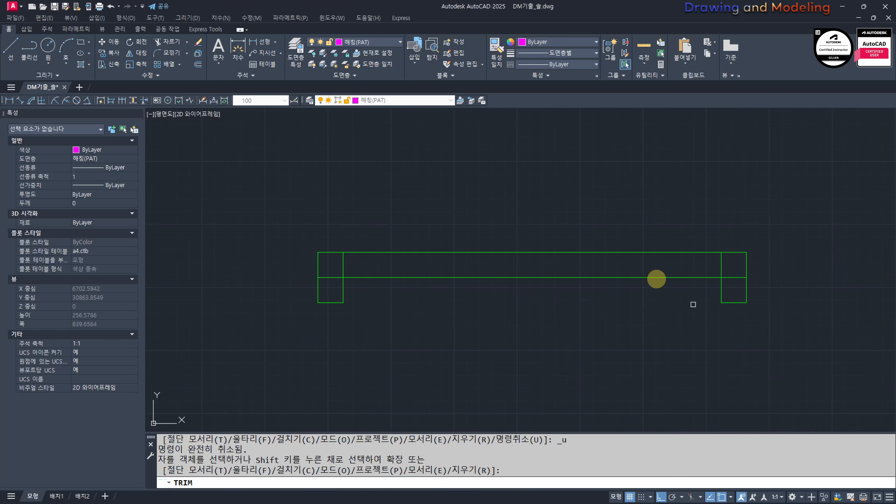
left_click(657, 278)
left_click(738, 281)
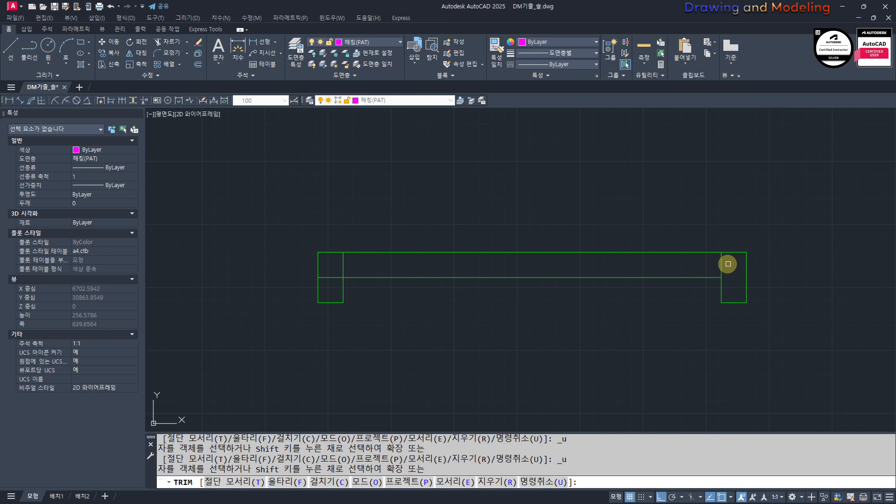
key("Escape")
Step: Join the eight lines of the inverted U-shaped outline into a single polyline
left_click(254, 341)
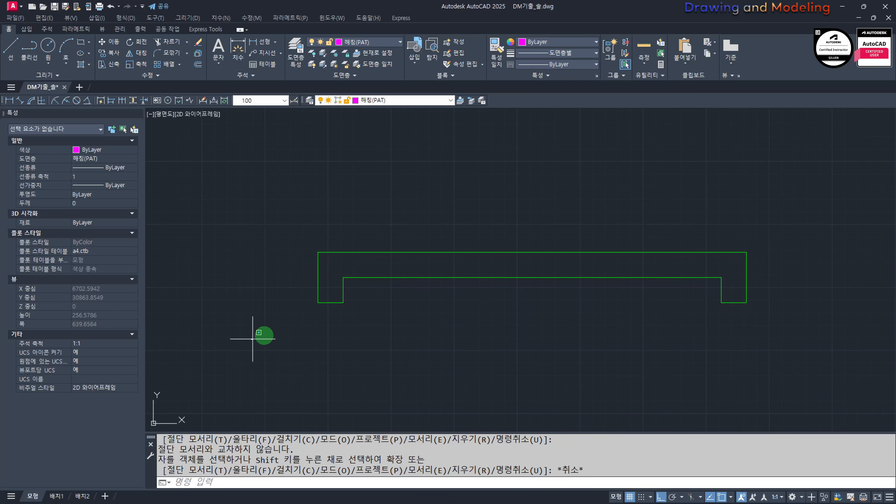
left_click(815, 232)
middle_click_drag(591, 288, 617, 279)
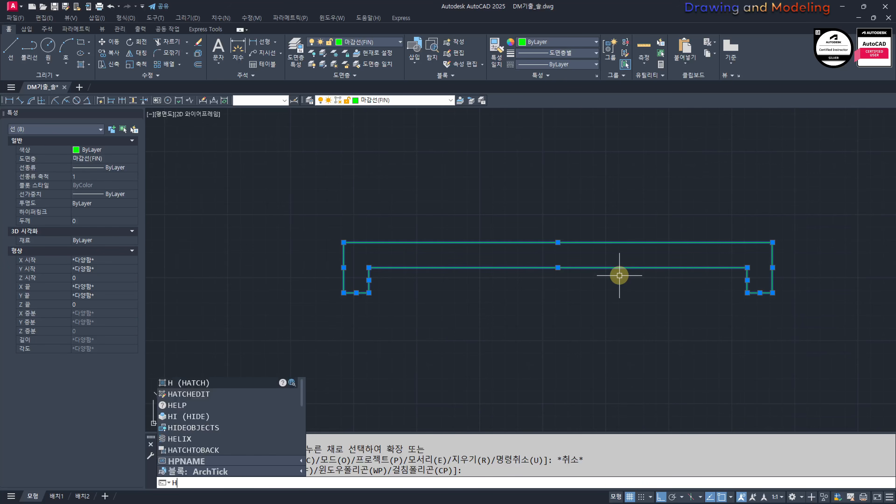
key("Return")
key("Escape")
key("Escape")
Step: Draw a 20 by 20 square below the left leg of the inverted U-shaped outline
type("REC")
key("Return")
left_click(395, 382)
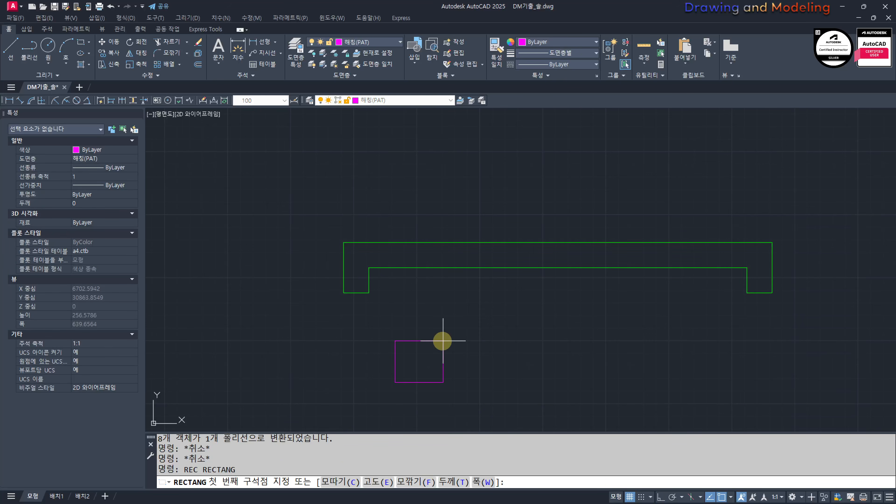
type("@20,20")
key("Return")
key("Escape")
key("Escape")
type("L")
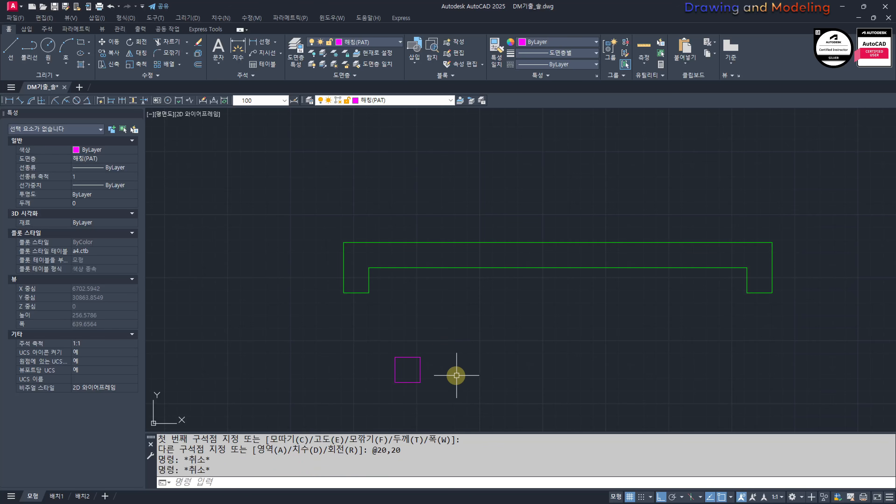
Step: Draw a diagonal line across the 20 by 20 square from its lower left to its upper right corner
key("Return")
left_click(394, 381)
left_click(420, 358)
key("Escape")
key("Escape")
Step: Match the square's properties to the green inverted U-shaped outline, leaving the diagonal on its own layer
mouse_move(477, 332)
middle_mouse_down()
mouse_move(521, 327)
mouse_move(505, 342)
mouse_move(520, 330)
middle_mouse_up()
type("MM")
key("Return")
left_click(486, 262)
scroll(459, 389, "up", 4)
left_click(509, 347)
left_click(466, 337)
key("Escape")
key("Escape")
left_click(513, 362)
left_click(441, 300)
scroll(476, 311, "down", 4)
key("Return")
left_click(494, 330)
key("Escape")
key("Escape")
Step: Move the square with its diagonal by its upper right corner to the outline's inner corner beside the right leg
left_click(510, 366)
left_click(442, 315)
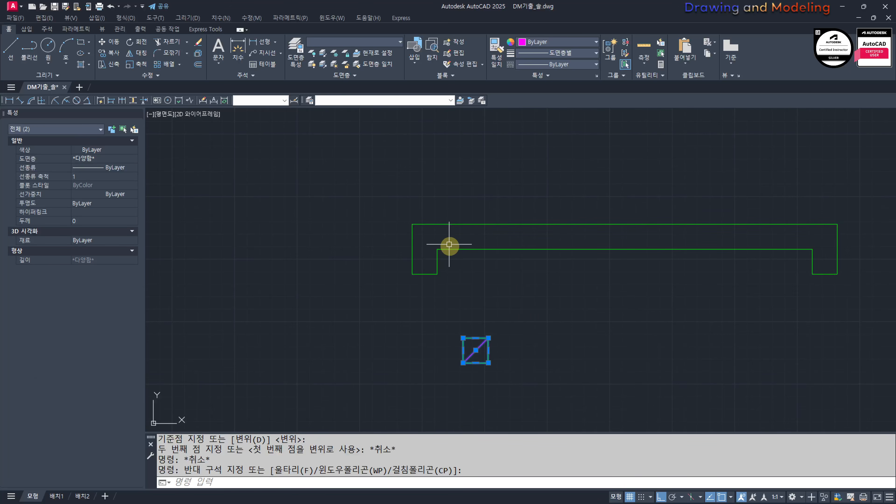
middle_click_drag(635, 324, 616, 332)
type("M")
key("Return")
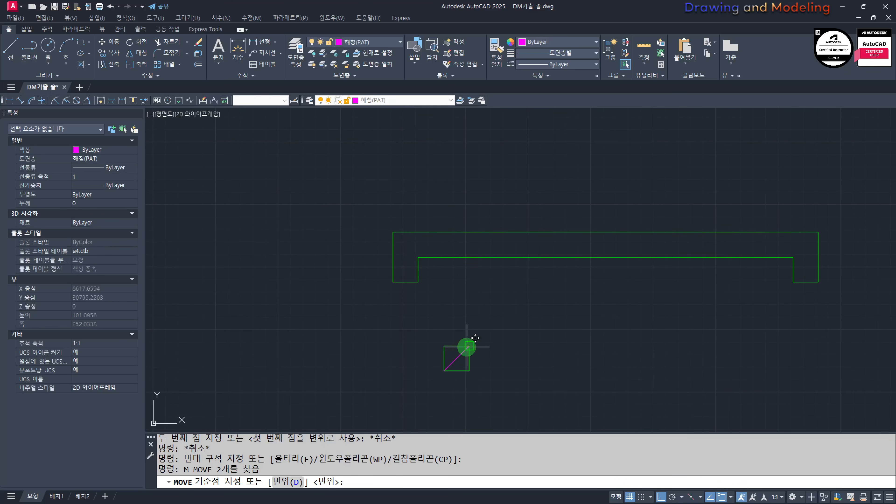
left_click(467, 347)
left_click(794, 258)
key("Escape")
key("Escape")
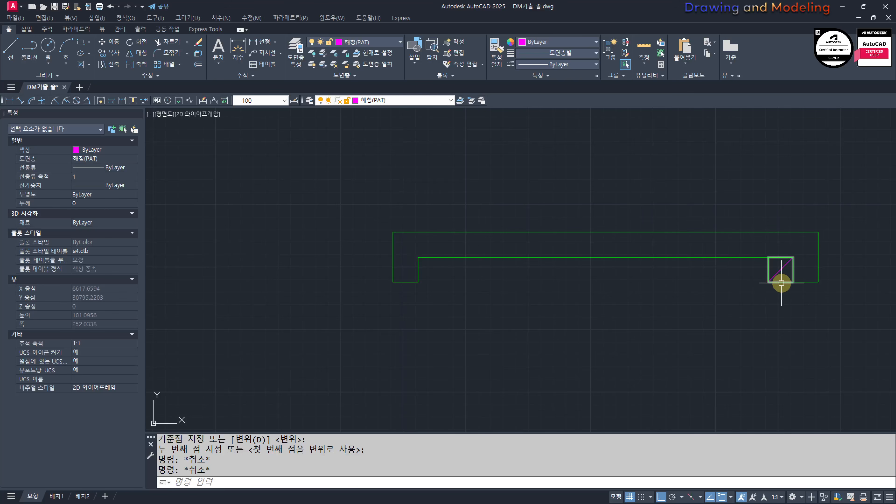
Step: Copy the square and its diagonal 250 to the left
left_click(781, 296)
left_click(775, 273)
type("CC")
key("Return")
left_click(792, 362)
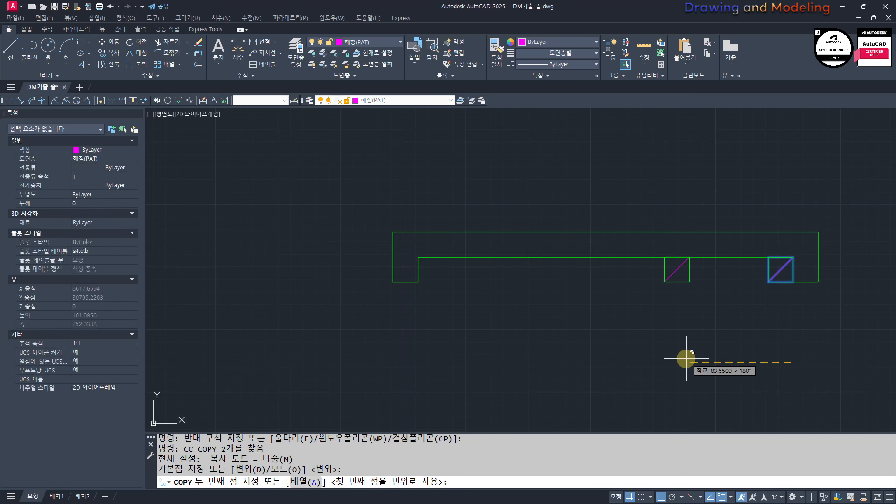
type("250")
key("Return")
key("Escape")
key("Escape")
scroll(578, 361, "up", 5)
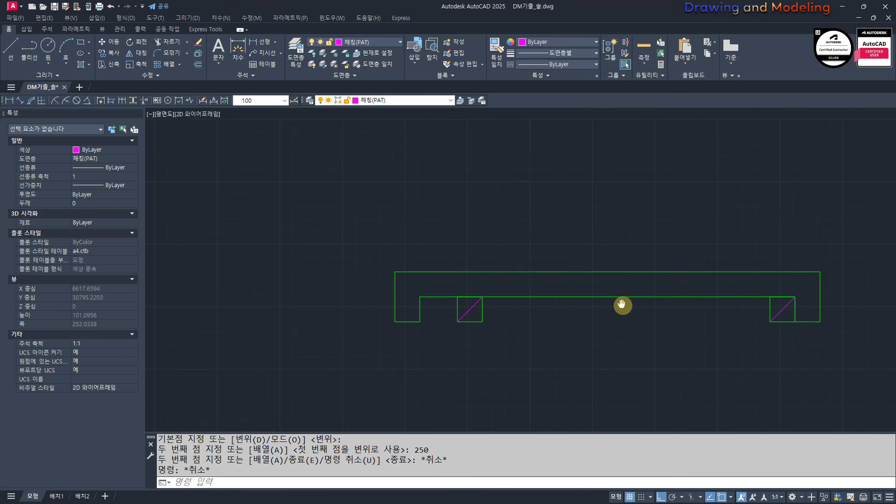
Step: Stretch the top of the left square and its diagonal 20 upward
type("S")
key("Return")
left_click(614, 373)
left_click(434, 300)
scroll(630, 392, "down", 2)
middle_click_drag(630, 392, 569, 321)
key("Return")
left_click(637, 392)
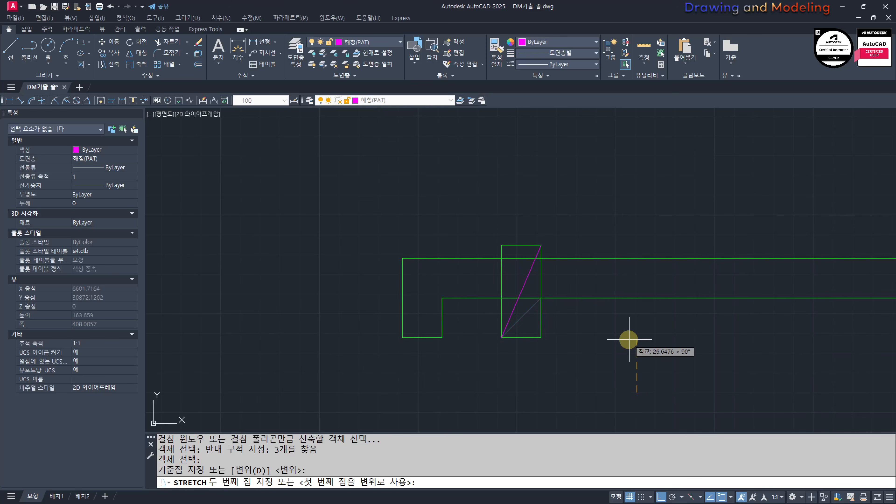
key("Escape")
scroll(699, 320, "down", 3)
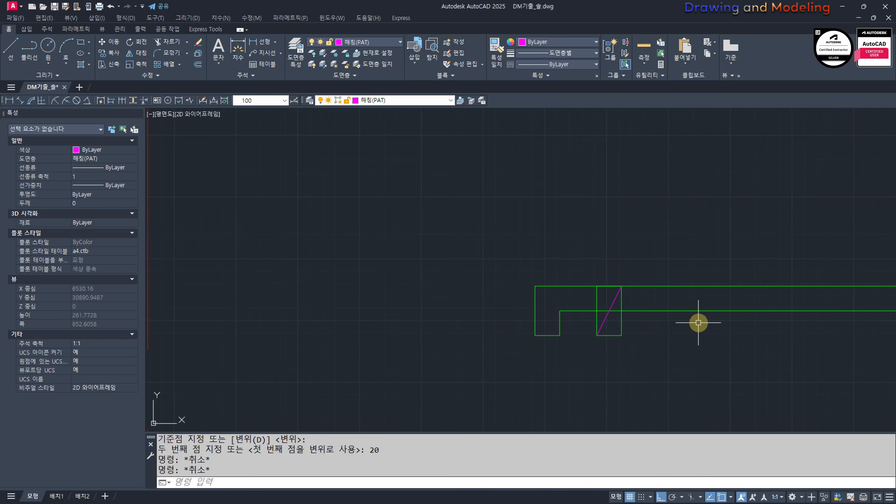
scroll(794, 339, "up", 3)
scroll(758, 328, "down", 2)
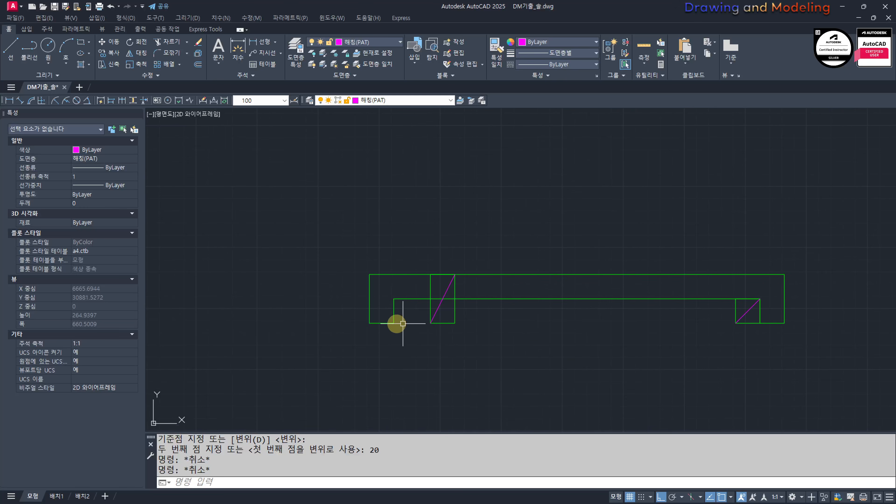
Step: Stretch the lower end of the outline's left leg 20 downward
scroll(597, 326, "up", 3)
type("s")
key("Return")
left_click(578, 336)
left_click(431, 287)
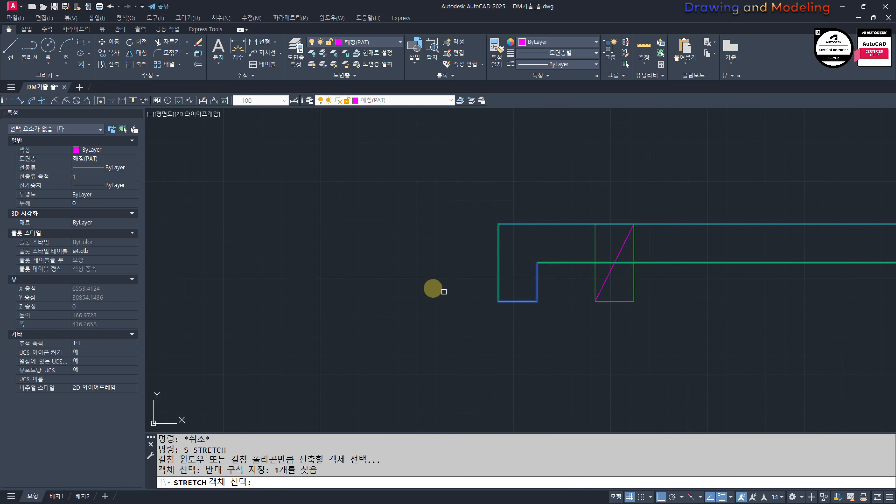
key("Return")
left_click(408, 255)
type("20")
key("Return")
key("Escape")
key("Escape")
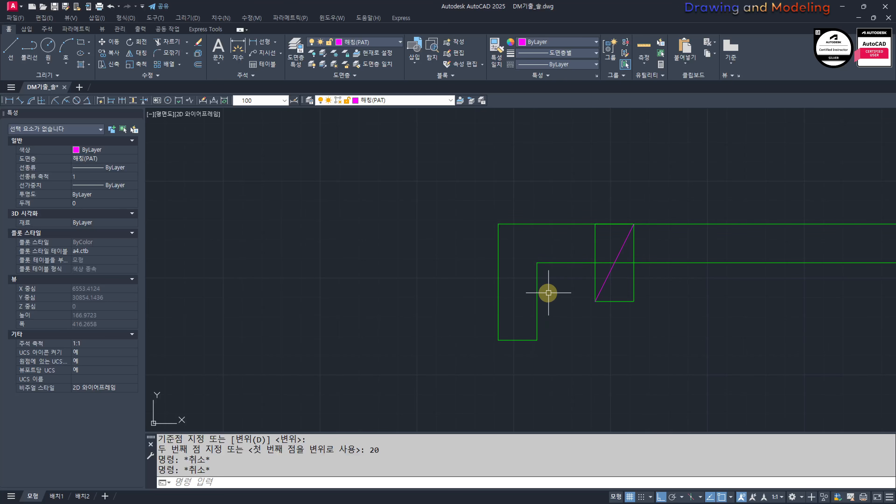
scroll(545, 279, "down", 3)
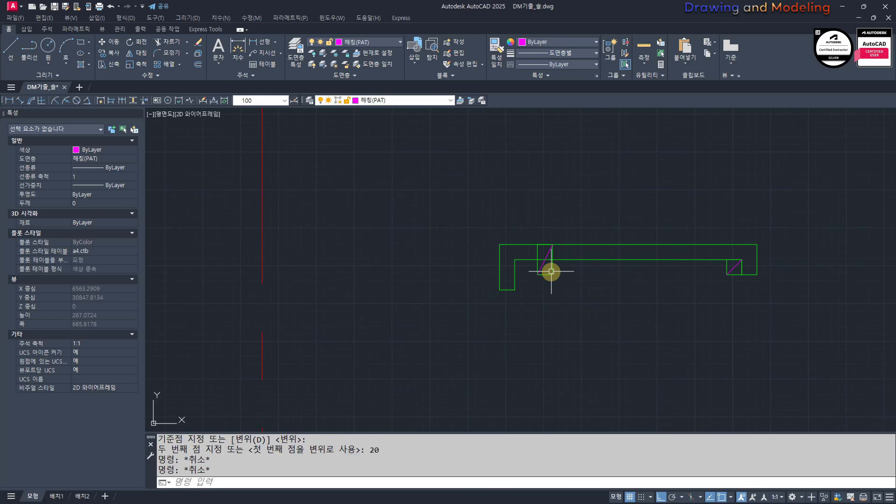
scroll(440, 253, "down", 1)
middle_click_drag(583, 305, 563, 320)
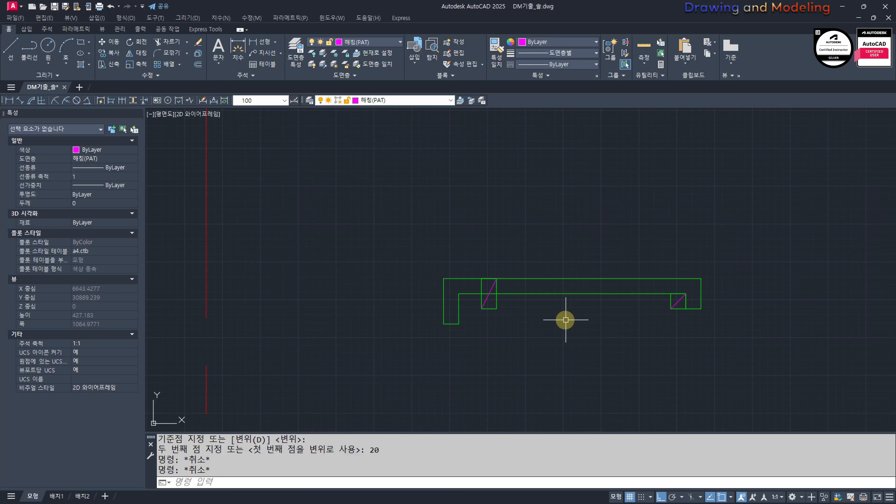
scroll(572, 285, "up", 2)
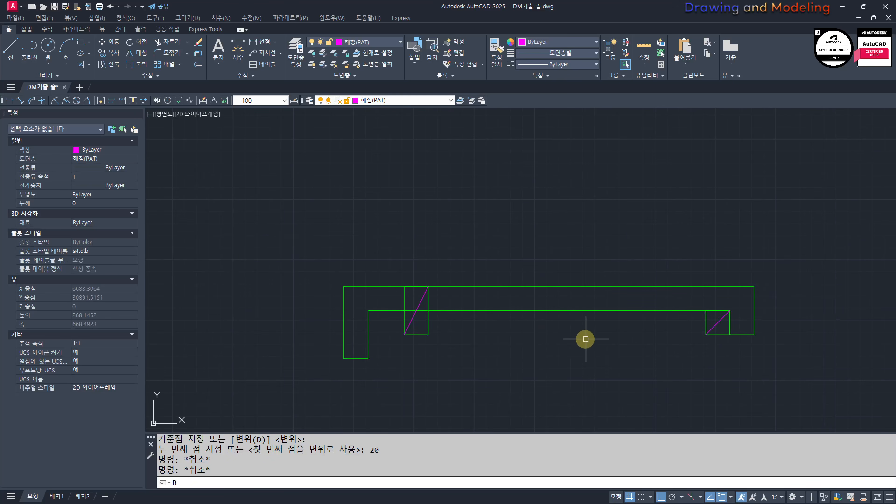
type("O")
key("Return")
left_click(667, 337)
left_click(586, 250)
key("Return")
left_click(754, 335)
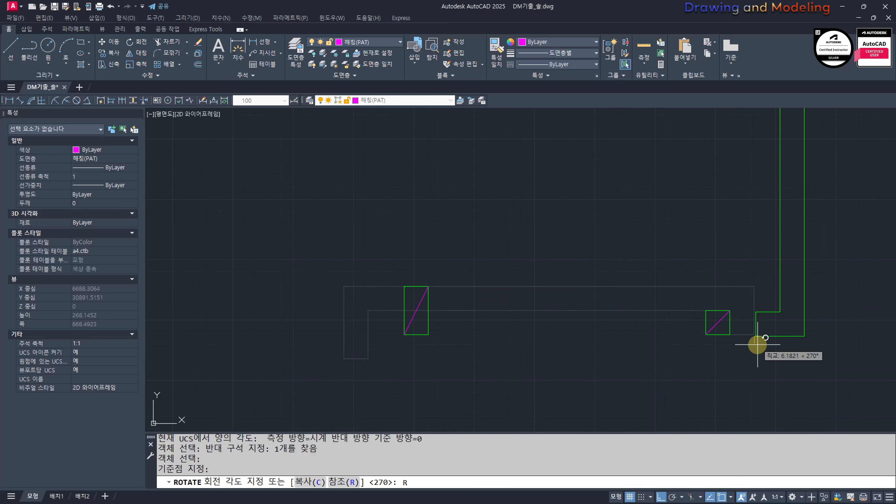
key("Escape")
key("Escape")
Step: Rotate the outline by reference about its lower right corner until its underside meets the tall rectangle's upper right corner
left_click(782, 354)
left_click(744, 326)
key("Return")
scroll(749, 351, "up", 4)
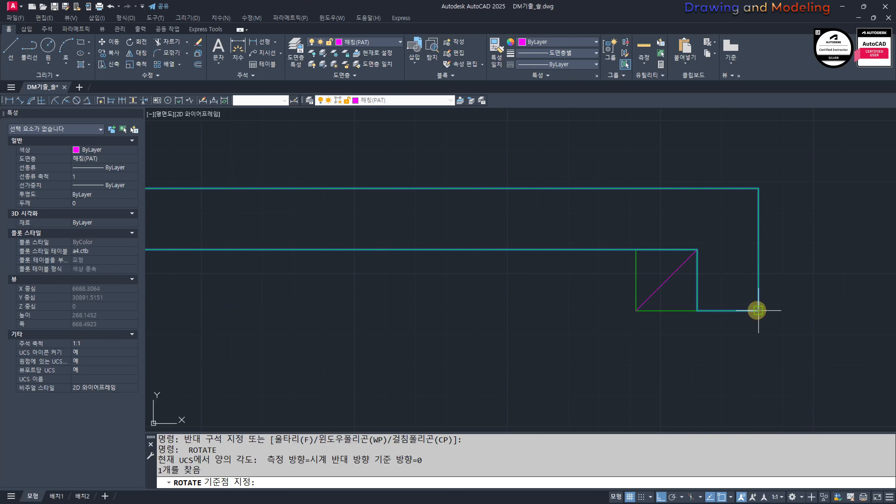
left_click(758, 311)
scroll(751, 330, "down", 3)
scroll(783, 340, "up", 3)
type("R")
key("Return")
left_click(784, 341)
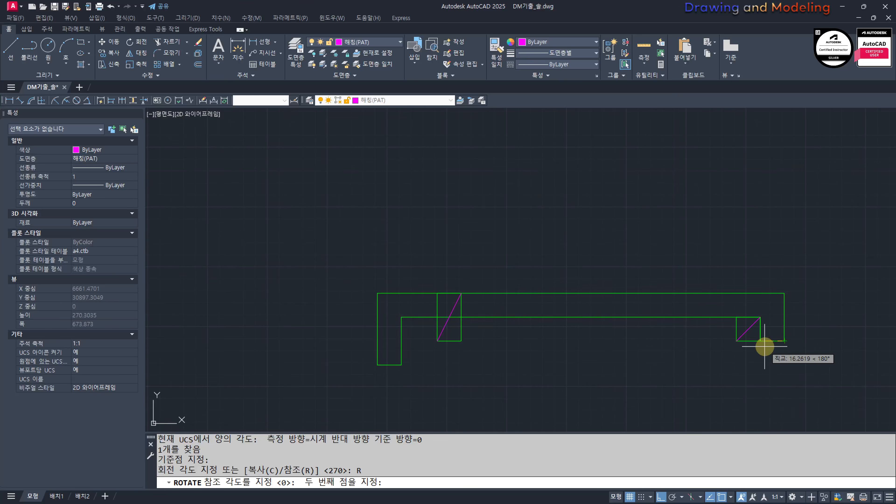
left_click(765, 346)
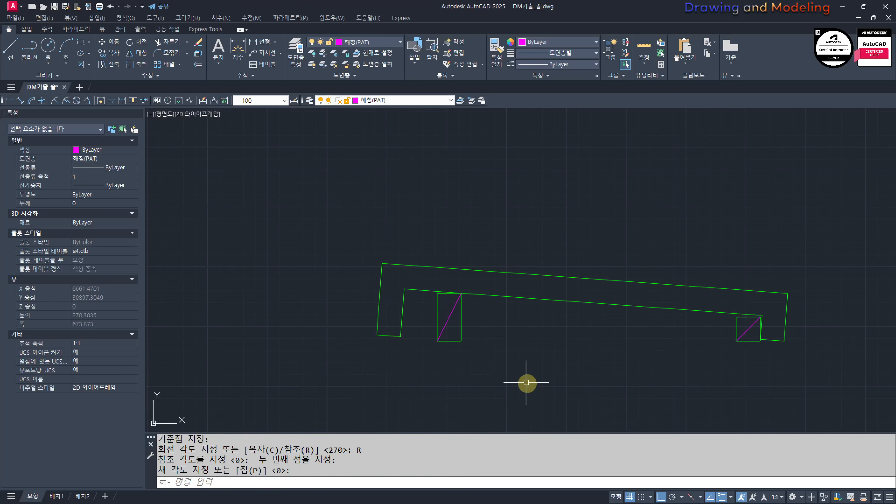
key("Escape")
Step: Copy the tilted outline and the right square with its diagonal 300 to the right
middle_click_drag(685, 376, 623, 372)
left_click(704, 351)
left_click(597, 336)
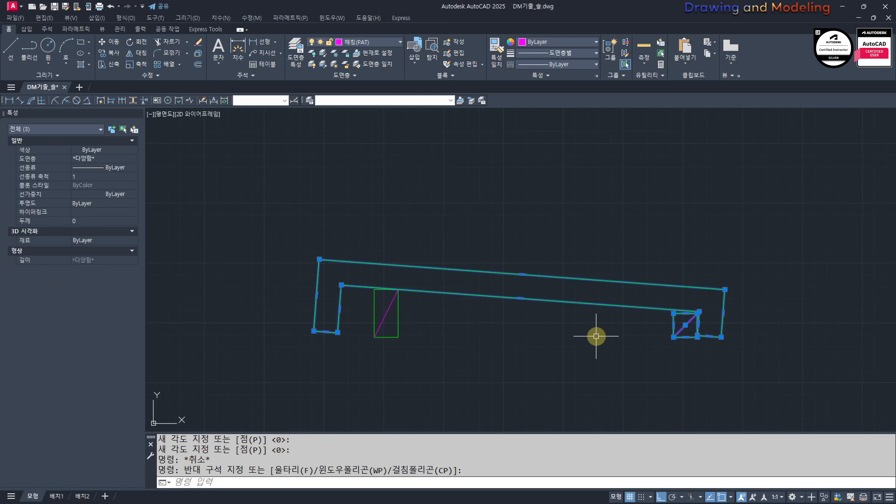
middle_click_drag(587, 335, 557, 303)
type("CC")
key("space")
left_click(405, 359)
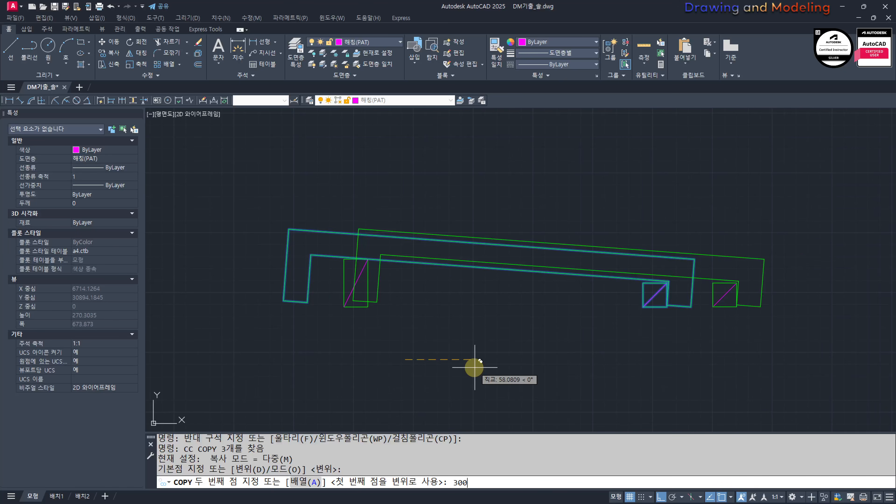
key("space")
key("Escape")
key("Escape")
Step: Explode the copied tilted outline into separate lines
scroll(482, 368, "down", 2)
middle_click_drag(744, 321, 634, 323)
left_click(634, 322)
left_click(610, 299)
type("X")
scroll(485, 306, "up", 4)
key("Escape")
key("Escape")
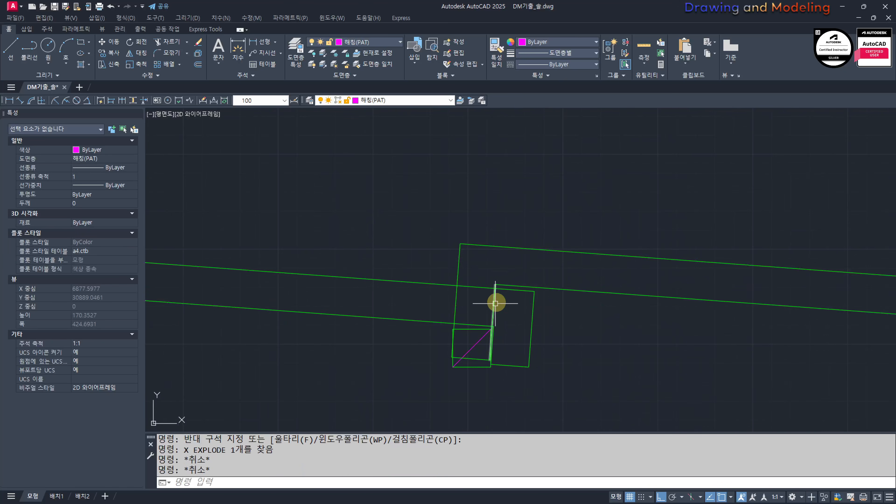
Step: Fillet the copy's inner left leg line with the upper and lower sloping lines to close its left end
type("F")
key("space")
left_click(495, 295)
left_click(497, 257)
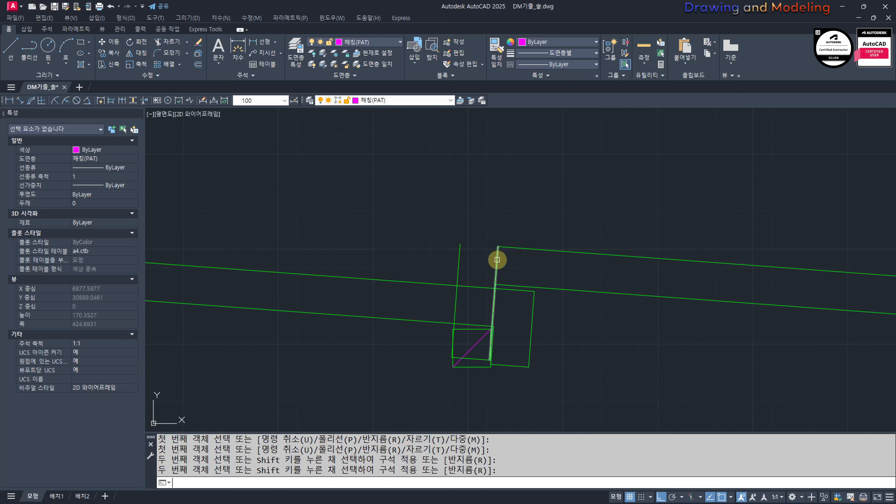
key("space")
left_click(498, 260)
left_click(577, 291)
key("Escape")
key("Escape")
Step: Erase the copy's leftover outer left edge and the short bottom line of its left leg
left_click(483, 306)
left_click(428, 306)
type("E")
left_click(433, 349)
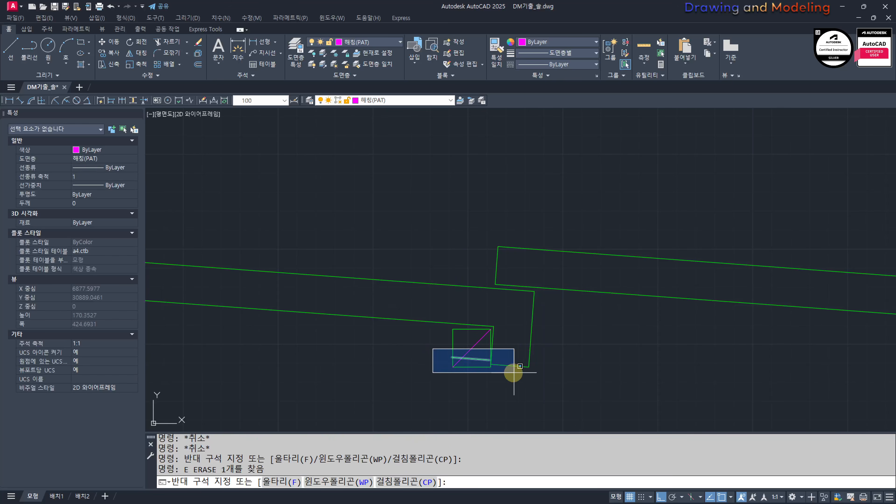
left_click(514, 373)
left_click(505, 371)
type("E")
scroll(400, 356, "down", 5)
key("Escape")
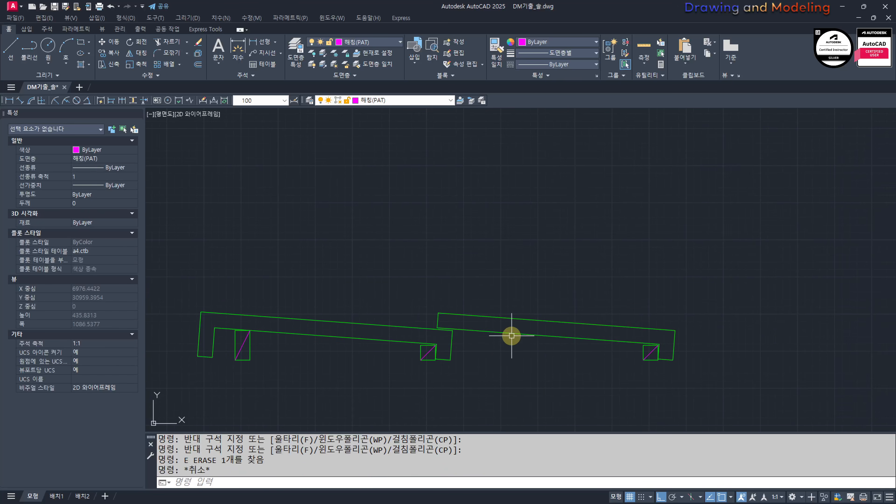
Step: Join the six lines of the copied tile outline into a single polyline
left_click(414, 281)
left_click(465, 337)
left_click(554, 360)
left_click(549, 274)
left_click(698, 372)
middle_click_drag(566, 400, 609, 384)
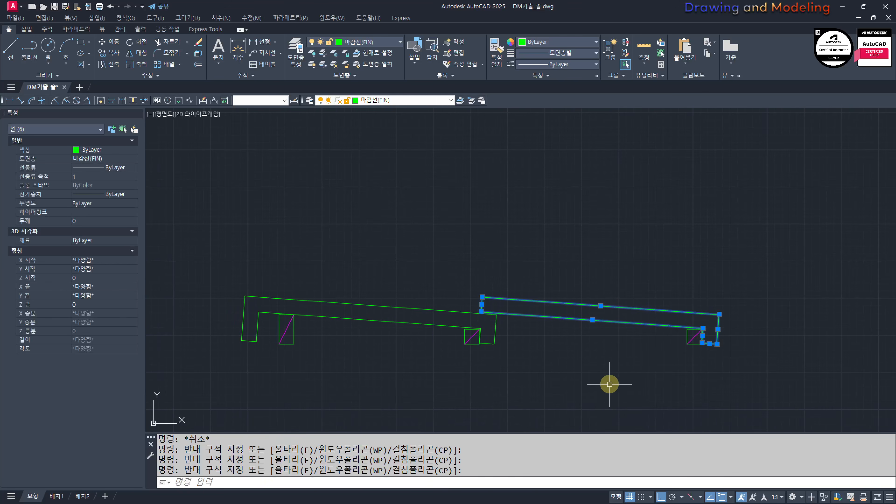
type("J")
key("Escape")
key("Escape")
Step: Group the right tile with its square, and the left tile with its two rectangles, as two separate groups
left_click(776, 369)
left_click(621, 318)
middle_click_drag(555, 334, 648, 326)
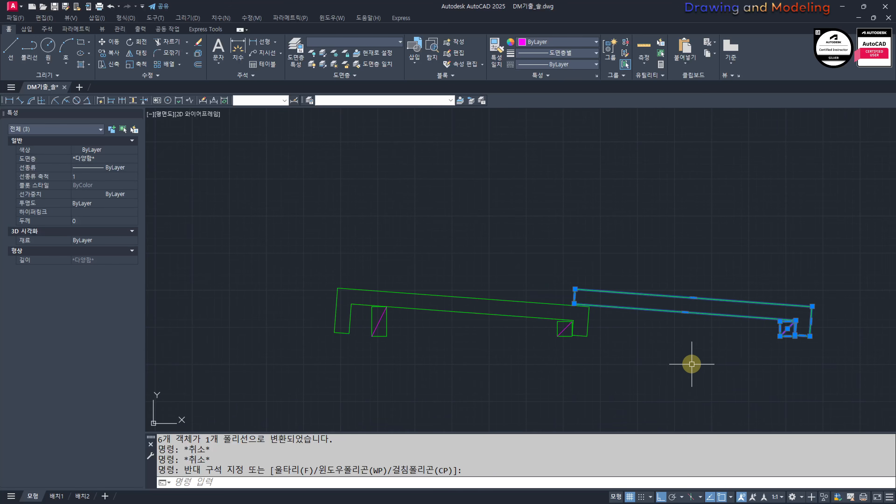
type("G")
left_click(296, 243)
left_click(624, 397)
key("space")
Step: Check that each tile and its battens select as a single group
left_click(620, 354)
left_click(579, 326)
left_click(708, 352)
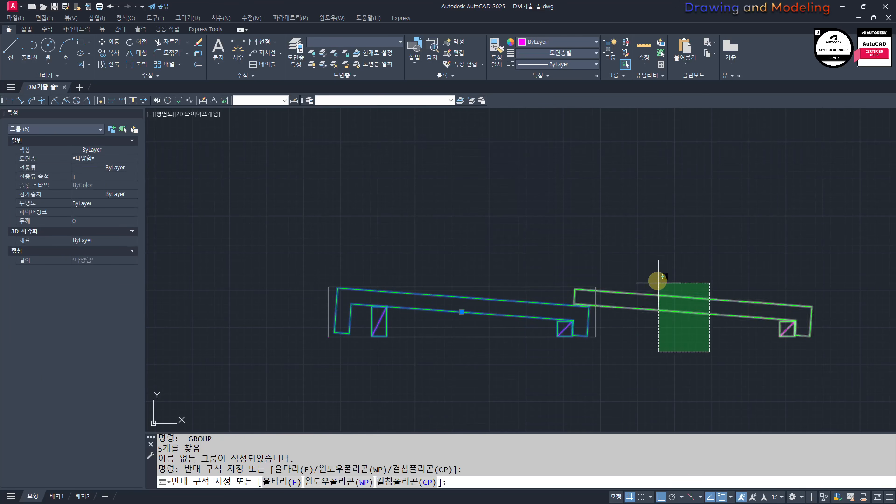
left_click(659, 283)
key("Escape")
key("Escape")
Step: Move both tile groups together to open space near the lower end of the roof slope
middle_click_drag(578, 347, 545, 226)
left_click(585, 297)
left_click(470, 236)
key("Escape")
key("Escape")
scroll(481, 282, "up", 4)
left_click(687, 303)
left_click(534, 209)
type("M")
key("Escape")
key("Escape")
left_click(660, 298)
left_click(560, 225)
type("M")
key("space")
left_click(546, 277)
left_click(652, 277)
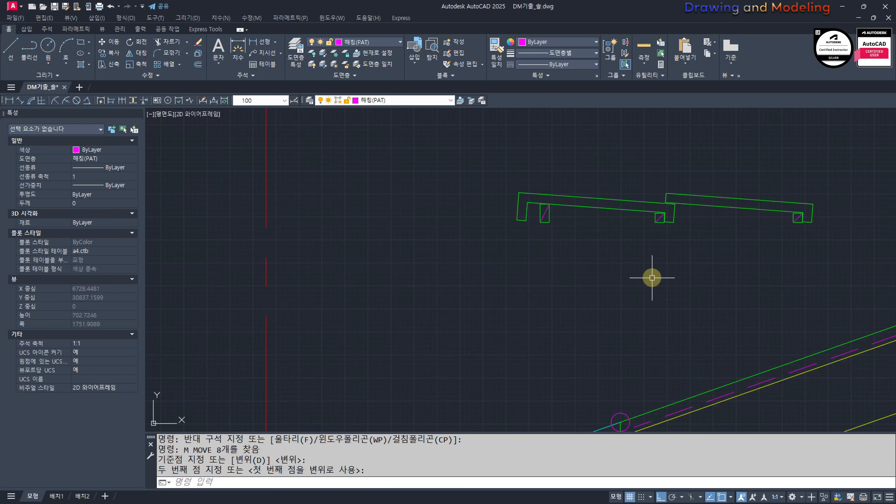
key("Escape")
key("Escape")
middle_click_drag(710, 274, 631, 260)
left_click(561, 170)
middle_click_drag(567, 277, 585, 308)
type("MM")
key("space")
key("Escape")
key("Escape")
Step: Move both tile groups so the tall batten's lower-left corner sits where the small circle crosses the upper roof slope line
type("M")
key("space")
left_click(705, 289)
left_click(486, 234)
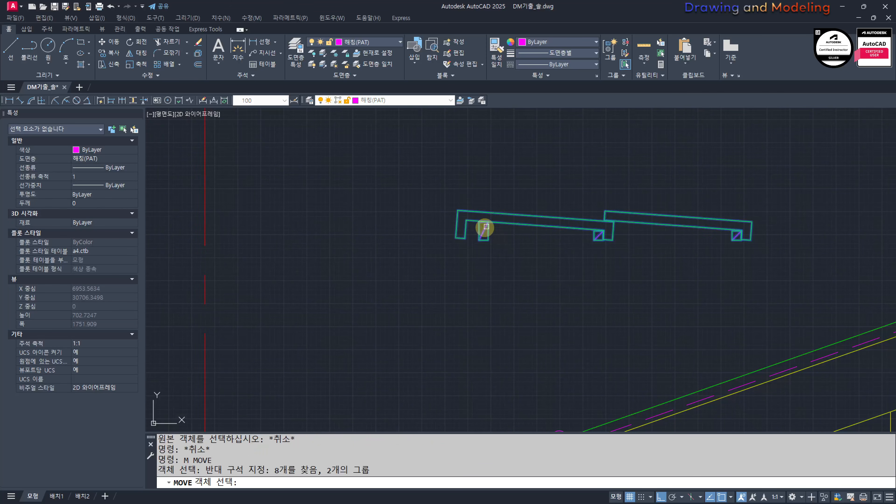
key("space")
scroll(487, 235, "up", 2)
left_click(480, 236)
scroll(579, 233, "down", 4)
scroll(594, 346, "up", 6)
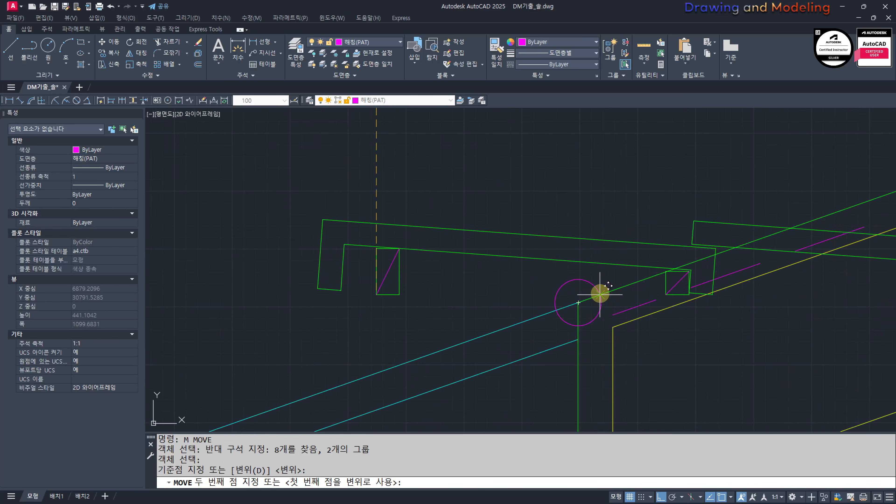
left_click(600, 295)
key("Escape")
key("Escape")
Step: Rotate both tile groups about the tall batten's lower corner so the battens rest along the roof slope
middle_click_drag(727, 321, 602, 338)
type("RO")
key("space")
left_click(850, 314)
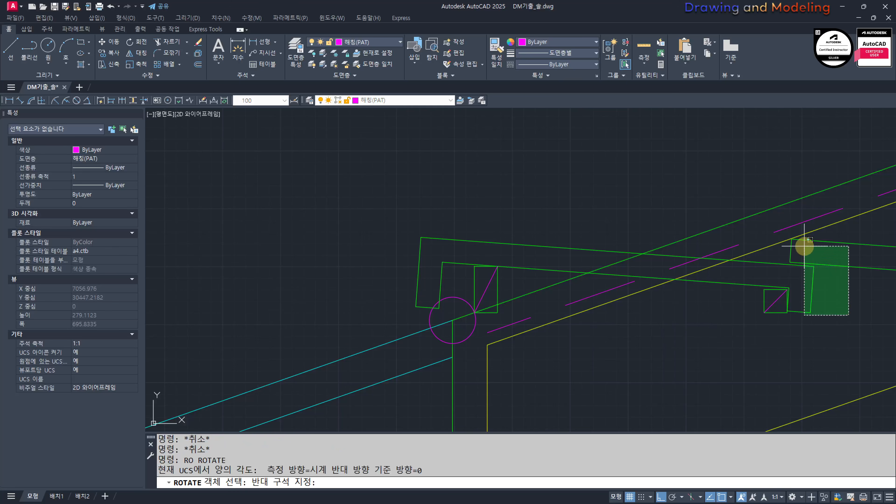
left_click(805, 246)
key("space")
scroll(483, 305, "up", 4)
left_click(452, 324)
scroll(526, 317, "down", 4)
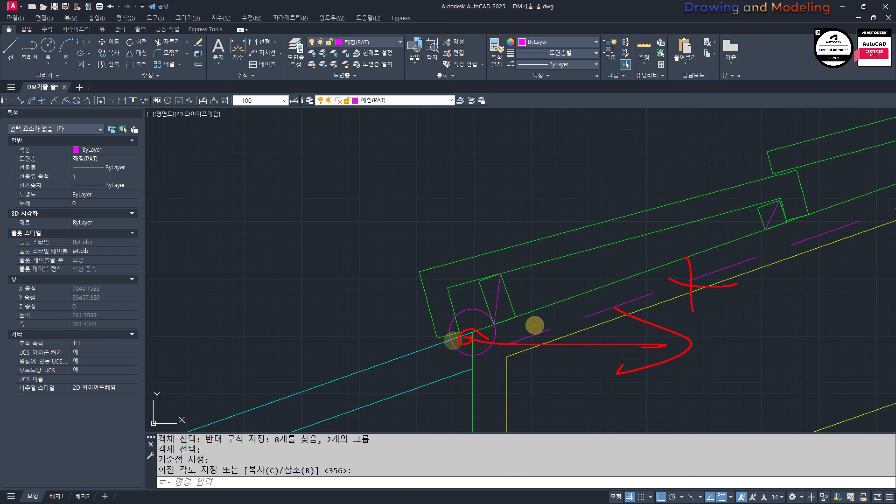
key("Escape")
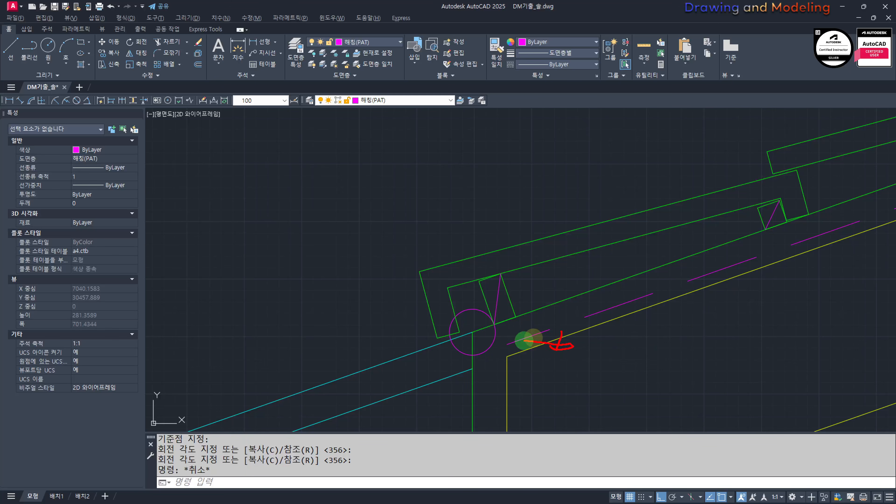
Step: Erase the small construction circle at the lower end of the roof slope
left_click_drag(525, 340, 344, 365)
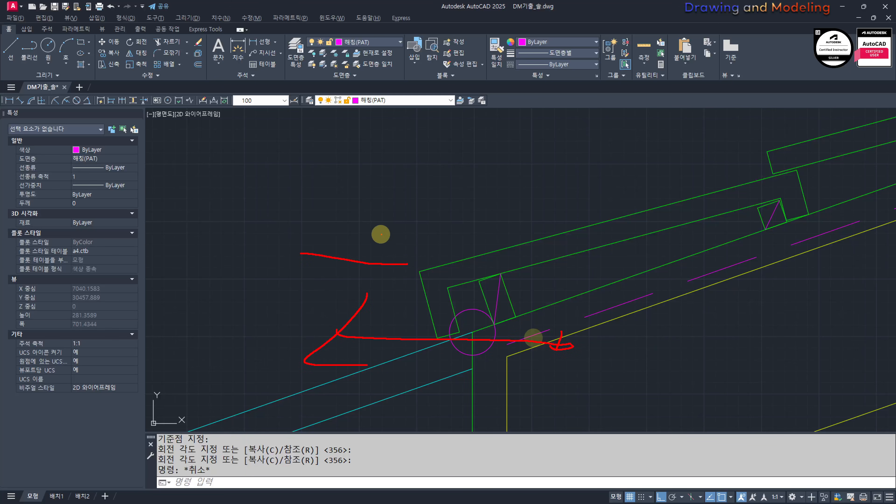
key("Escape")
key("Escape")
scroll(501, 285, "down", 4)
middle_click_drag(534, 285, 452, 306)
scroll(433, 342, "up", 6)
left_click(360, 267)
left_click(361, 284)
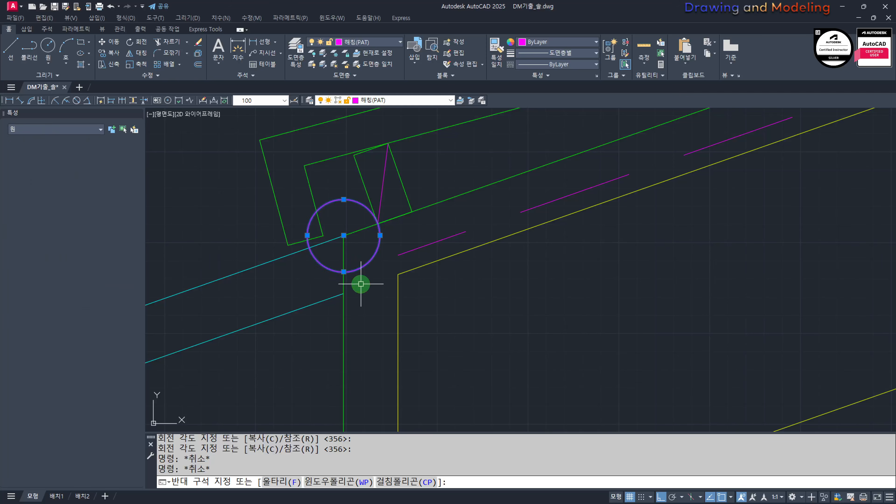
type("e")
key("Escape")
key("Escape")
Step: Array the upper tile group along the upper roof slope line as a path array with 300 item spacing
scroll(357, 269, "down", 6)
middle_click_drag(446, 226, 452, 287)
scroll(471, 246, "up", 3)
type("aq")
left_click(472, 243)
left_click(454, 287)
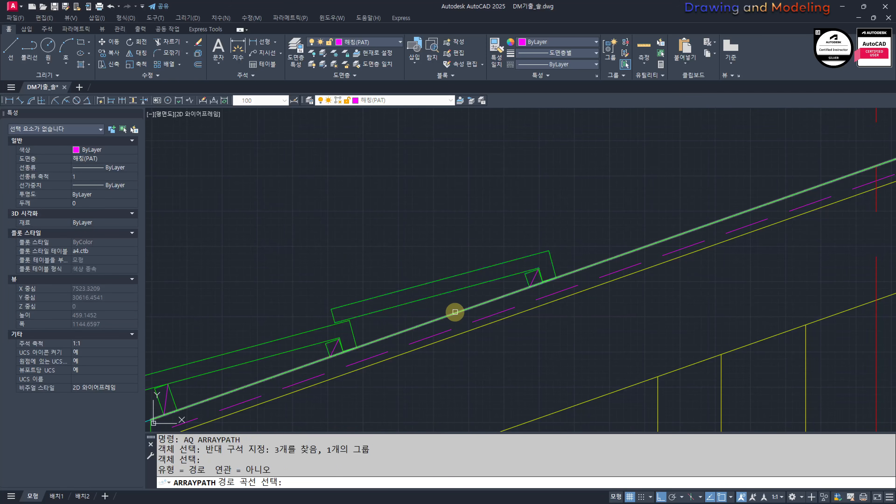
left_click(455, 312)
type("i")
key("Return")
type("300")
key("Return")
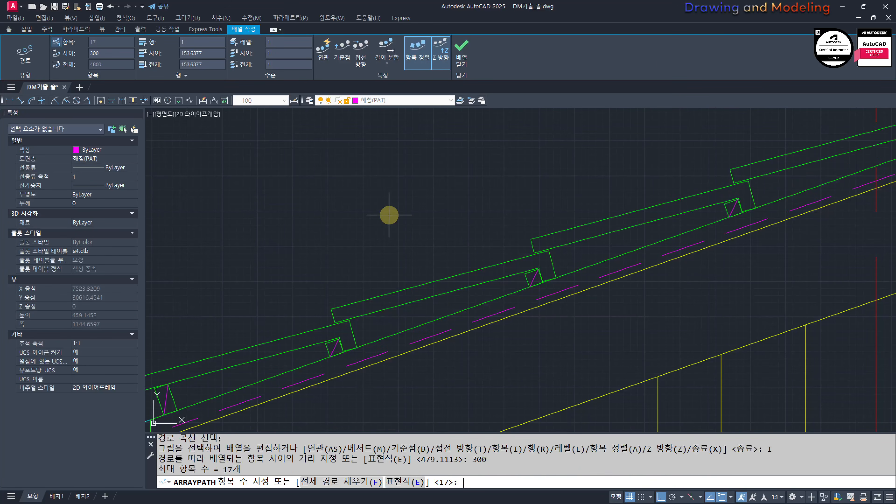
scroll(390, 215, "down", 7)
middle_click_drag(519, 196, 434, 282)
key("Escape")
key("Escape")
Step: Erase the two surplus tile groups that extend past the end of the slope at the ridge
scroll(846, 131, "up", 5)
left_click(654, 209)
left_click(557, 184)
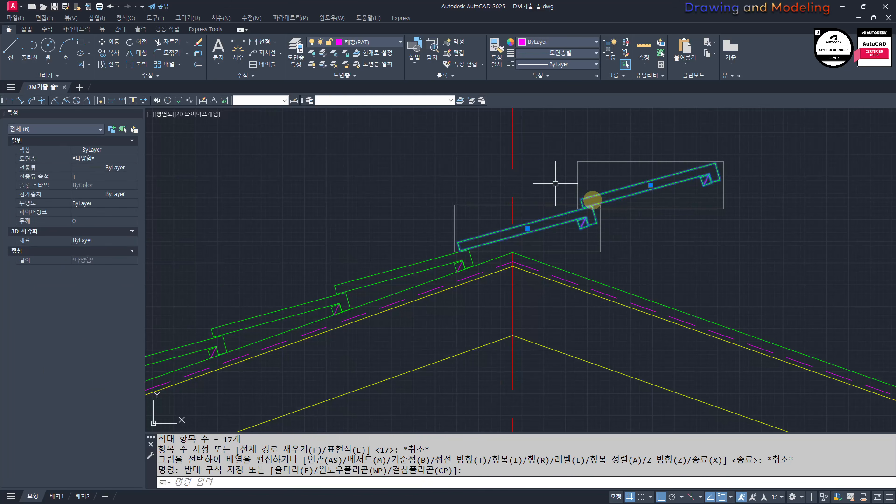
type("e")
scroll(581, 254, "down", 6)
key("Escape")
key("Escape")
Step: Examine the section line on the ground floor plan to compare it with the section drawing
left_click(361, 199)
left_click(571, 369)
scroll(376, 319, "down", 4)
key("Escape")
mouse_move(332, 253)
middle_mouse_down()
mouse_move(427, 236)
mouse_move(513, 339)
middle_mouse_up()
scroll(427, 237, "down", 6)
middle_click_drag(577, 293, 596, 242)
middle_click_drag(275, 256, 526, 315)
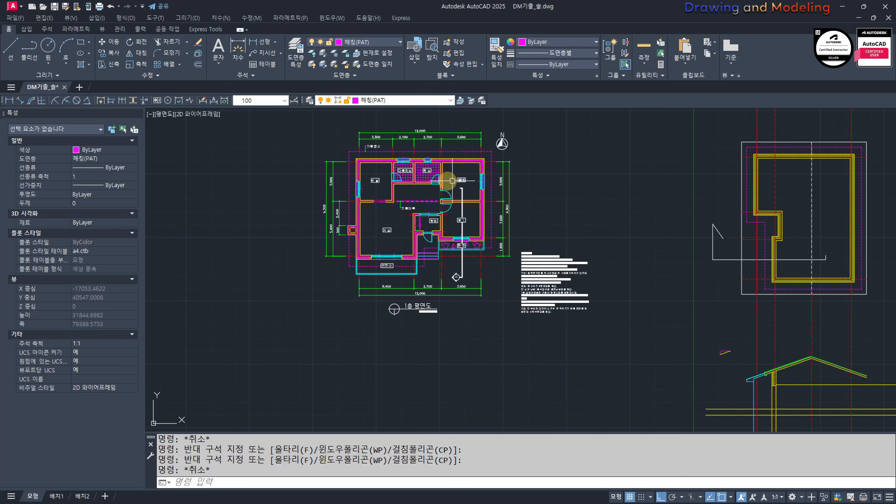
Step: Draw a vertical line from the rotated plan down through the section, a short distance right of the ridge centerline
middle_click_drag(762, 274, 618, 238)
scroll(618, 238, "up", 6)
type("l")
left_click(878, 203)
scroll(879, 202, "down", 6)
middle_click_drag(866, 267, 643, 264)
left_click(631, 307)
key("Escape")
key("Escape")
Step: Change the new vertical line to the layer with the white color
scroll(643, 265, "up", 4)
left_click(643, 264)
left_click(586, 253)
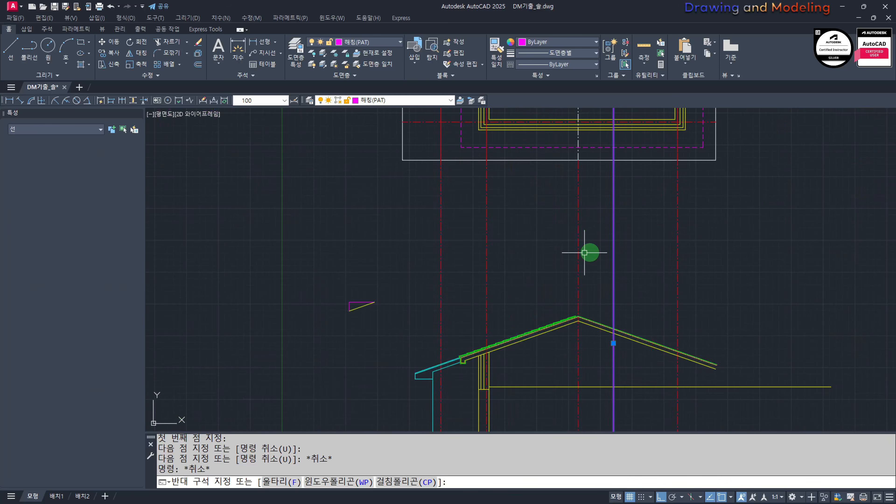
left_click(371, 41)
left_click(376, 57)
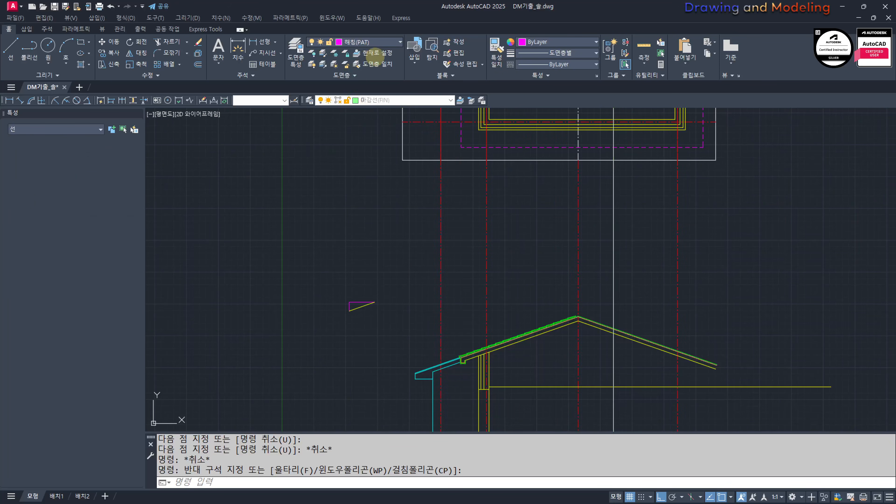
key("Escape")
Step: Mirror the tile groups on the left slope about the ridge centerline, keeping the originals
scroll(581, 321, "up", 6)
left_click(320, 187)
left_click(601, 349)
scroll(594, 327, "up", 2)
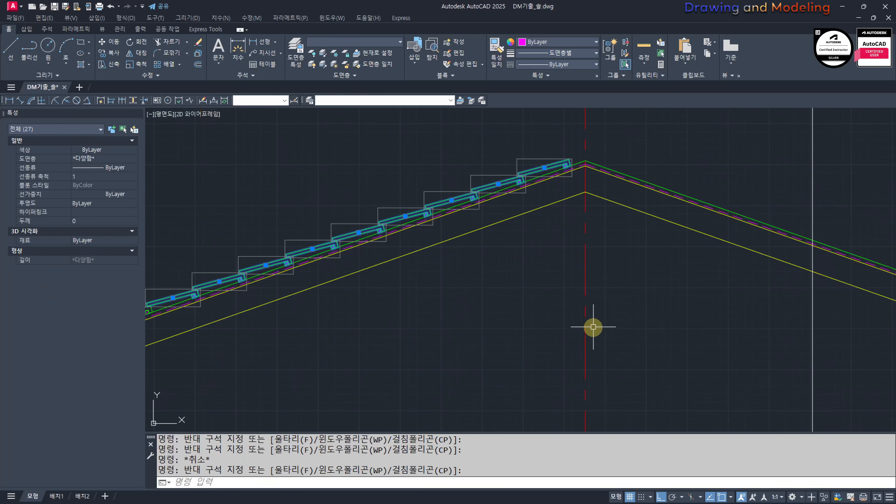
key("space")
left_click(586, 192)
left_click(564, 286)
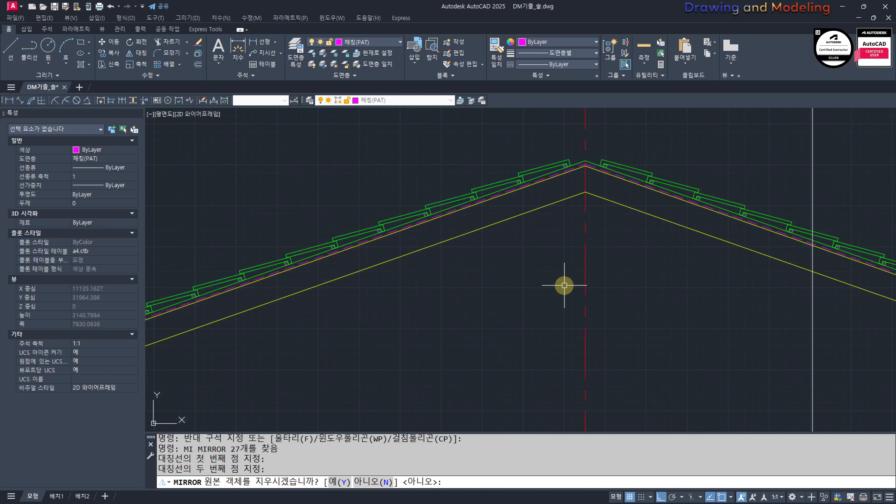
key("space")
key("Escape")
key("Escape")
scroll(568, 287, "down", 7)
mouse_move(583, 287)
middle_mouse_down()
mouse_move(631, 275)
mouse_move(578, 257)
middle_mouse_up()
scroll(580, 256, "up", 5)
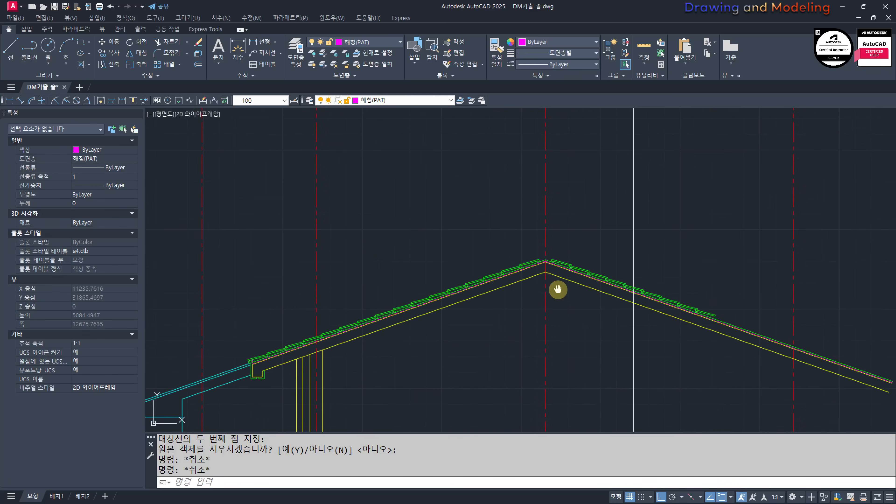
scroll(546, 262, "up", 4)
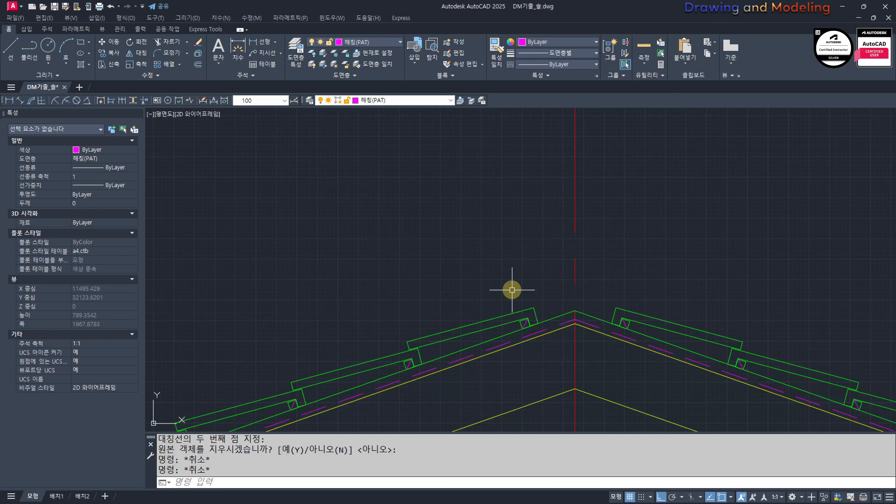
key("Escape")
key("Escape")
scroll(600, 265, "down", 5)
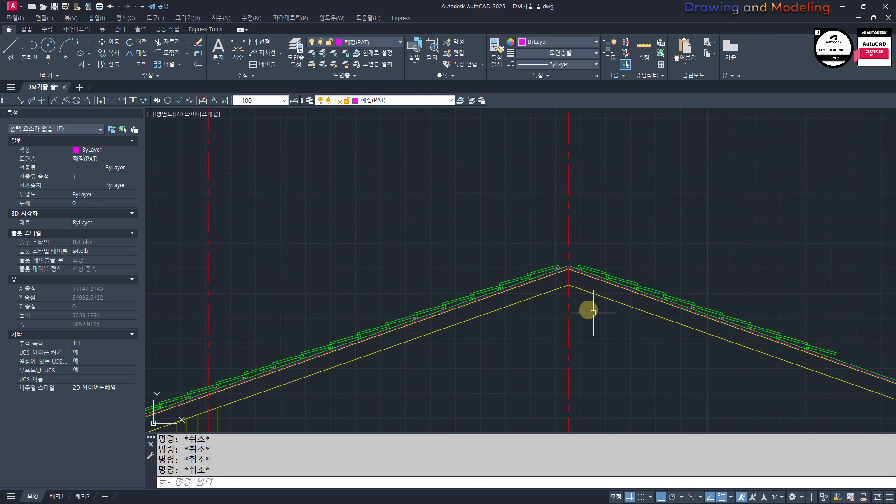
Step: Offset the ridge centerline by 150 to both sides
scroll(525, 304, "up", 3)
middle_click_drag(528, 331, 508, 359)
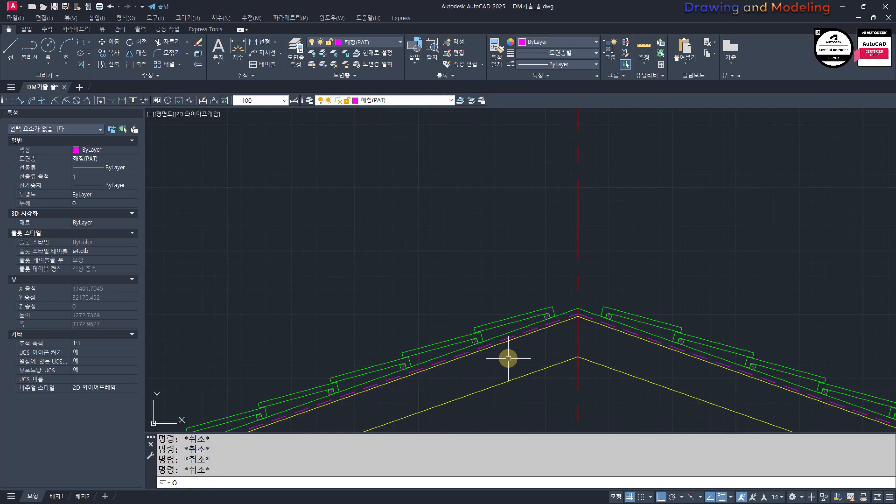
type("O")
key("Return")
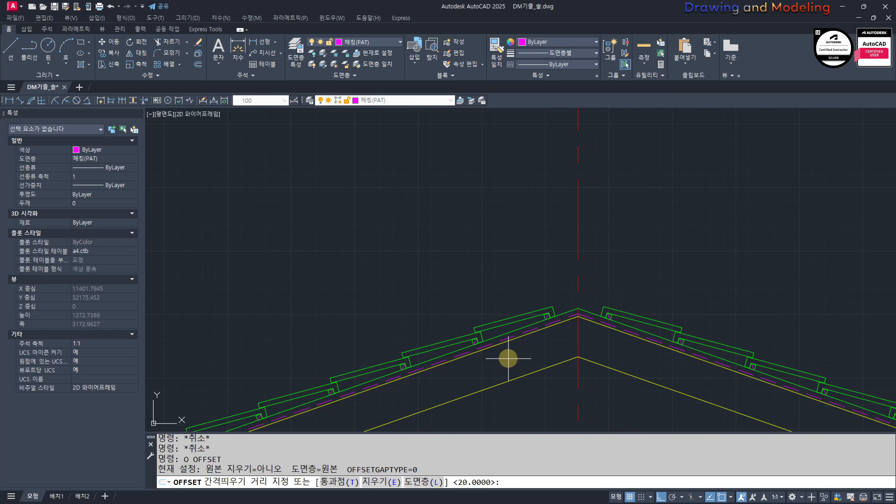
type("150")
key("Return")
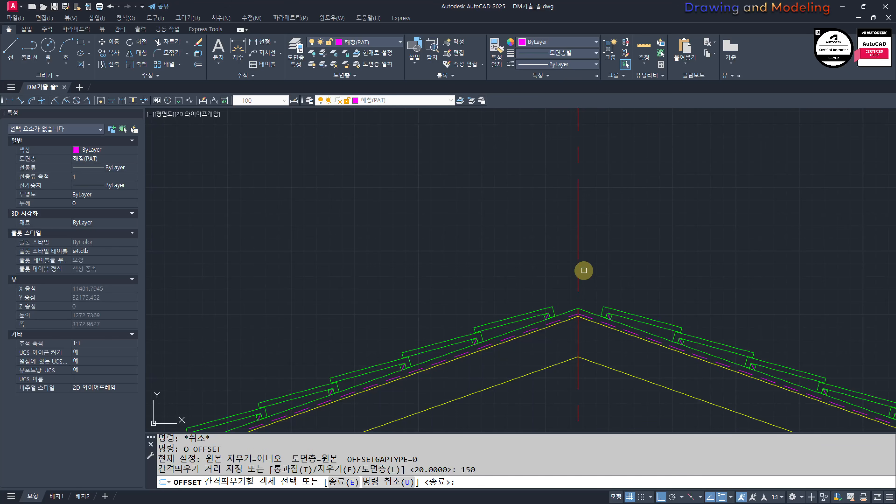
left_click(581, 246)
left_click(538, 271)
left_click(654, 257)
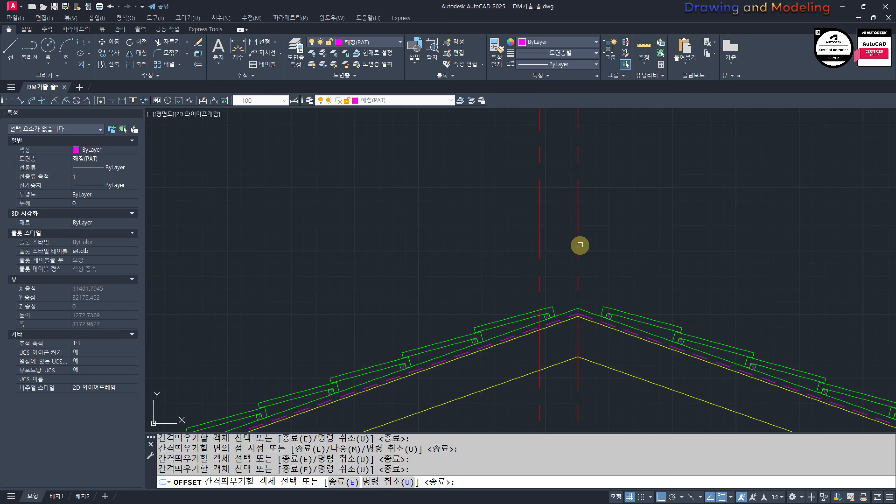
key("Escape")
key("Escape")
Step: Draw a circle of radius 50 centered on the roof's ridge apex
scroll(584, 317, "up", 4)
type("c")
key("Return")
left_click(567, 296)
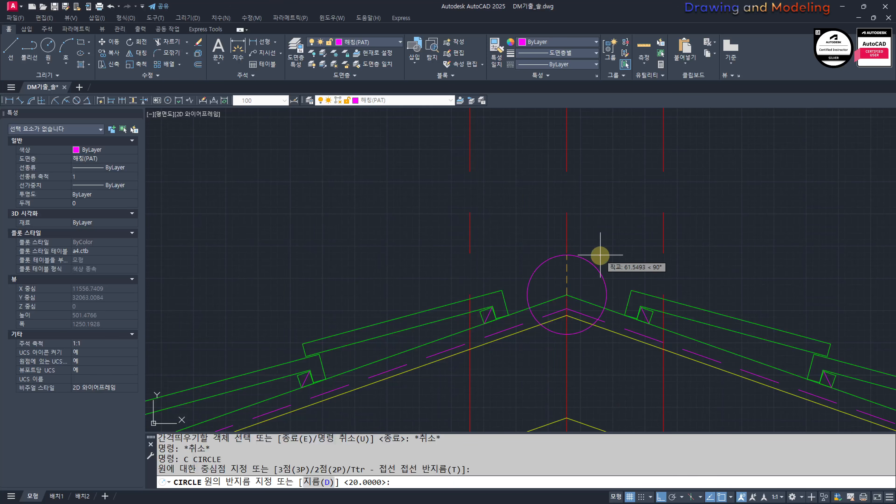
type("50")
key("Return")
key("Escape")
key("Escape")
Step: Draw a three-point arc between the two offset vertical lines at the tile tops, passing through the top of the ridge circle
middle_click_drag(571, 308, 540, 314)
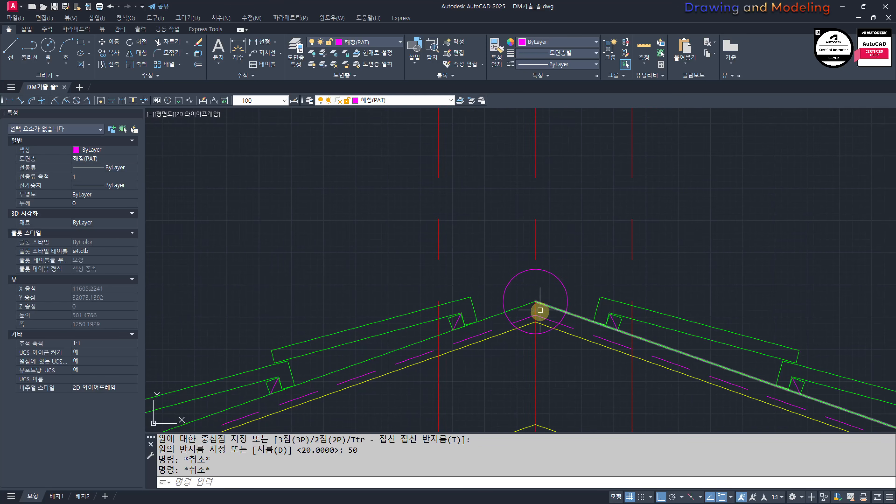
scroll(540, 283, "up", 2)
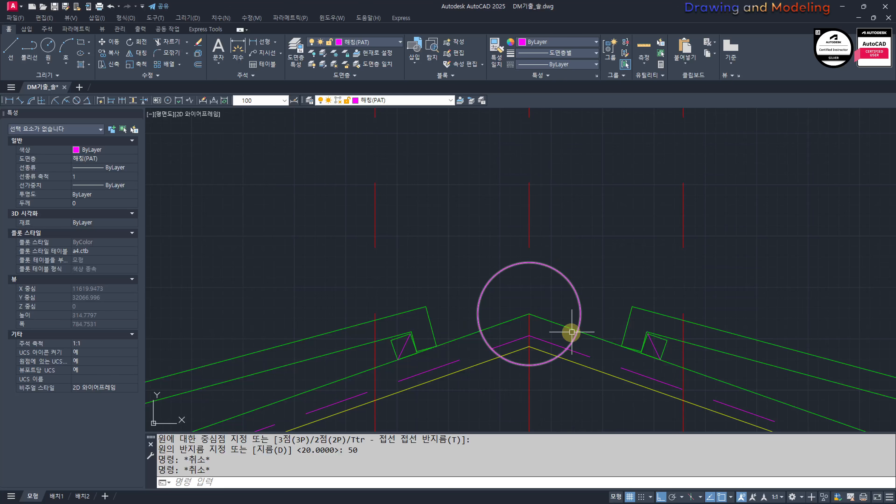
type("A")
key("Return")
left_click(375, 321)
left_click(536, 265)
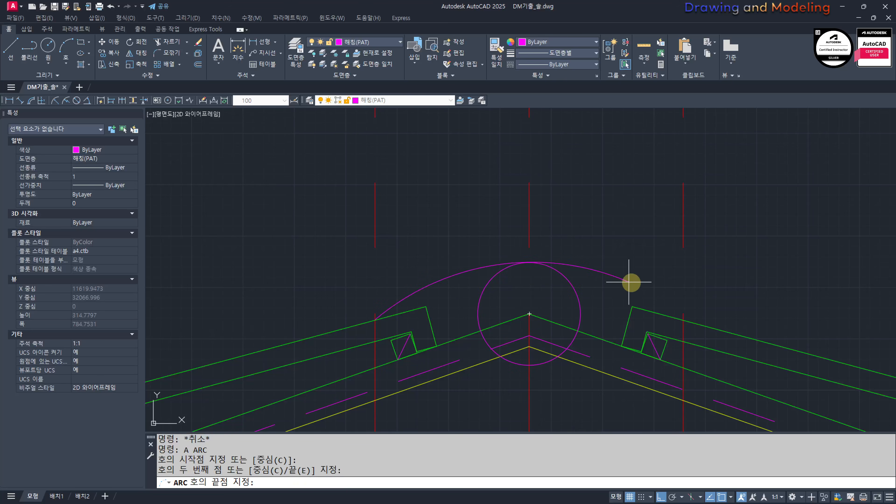
left_click(684, 322)
key("Escape")
Step: Erase the radius 50 construction circle at the ridge apex
left_click(607, 309)
left_click(540, 302)
scroll(531, 313, "up", 2)
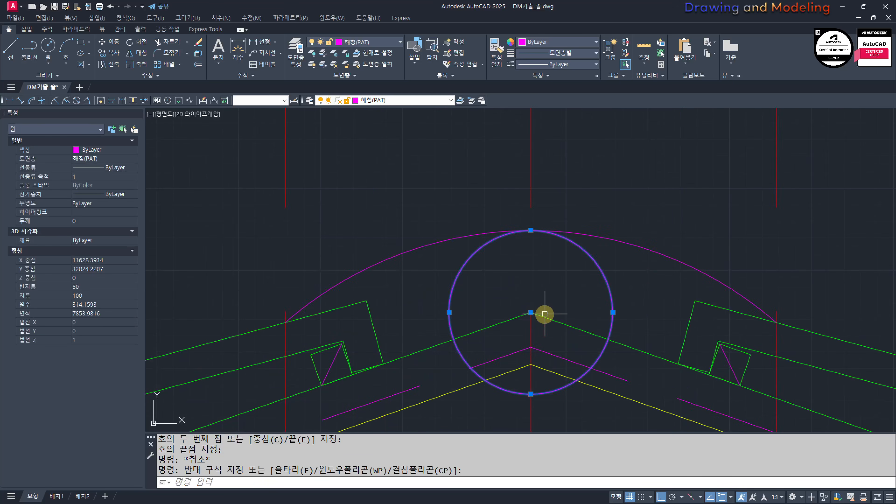
key("Escape")
key("Escape")
left_click(629, 273)
left_click(560, 286)
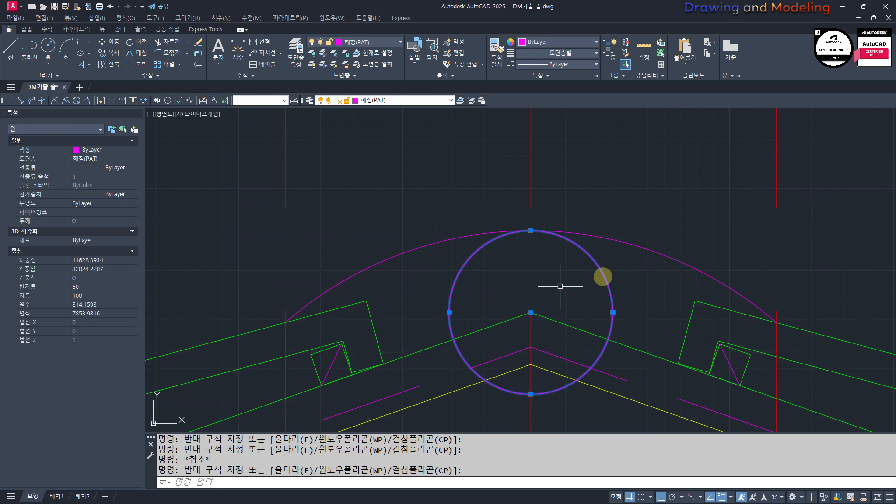
key("Escape")
key("Escape")
scroll(599, 289, "down", 8)
scroll(615, 284, "up", 6)
left_click(594, 290)
left_click(580, 300)
type("e")
key("space")
Step: Match the ridge arc and both offset vertical lines to the properties of the green roof slope line
type("mm")
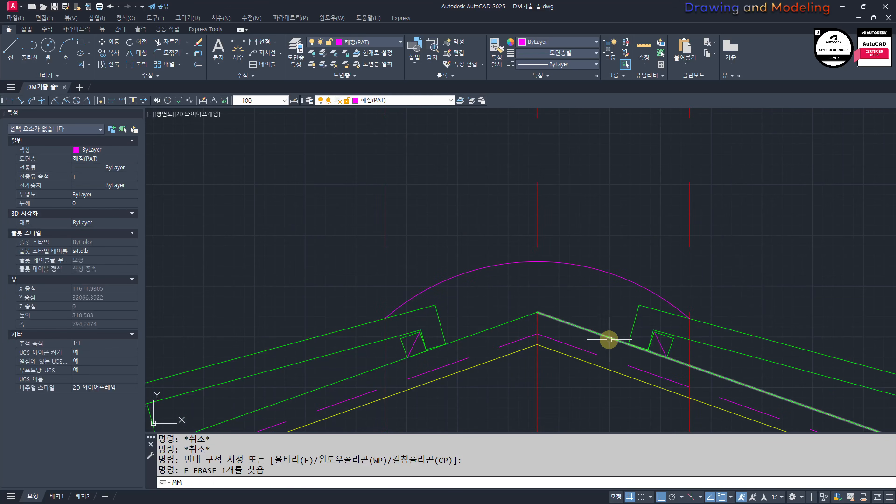
key("space")
left_click(597, 334)
left_click(636, 237)
left_click(601, 286)
left_click(709, 216)
left_click(663, 243)
left_click(432, 181)
left_click(369, 226)
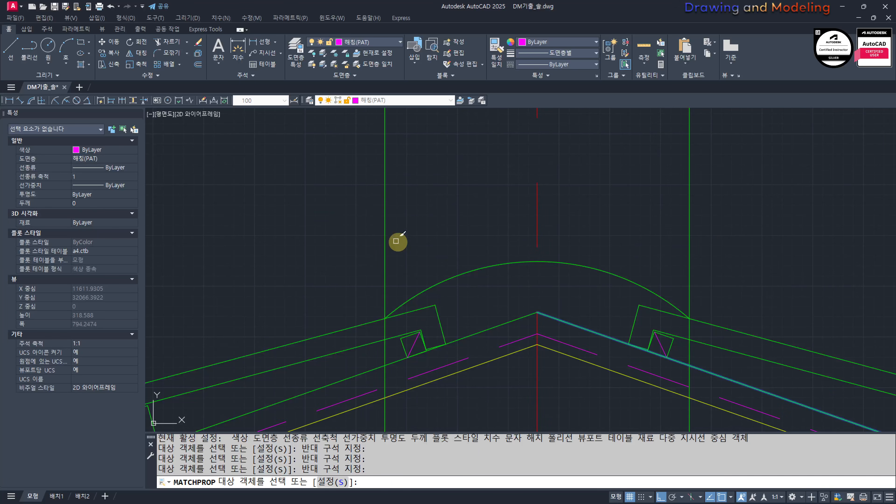
key("Escape")
key("Escape")
Step: Offset the ridge arc upward by 20 three times in succession to form four stacked arcs
type("o")
key("space")
type("20")
key("space")
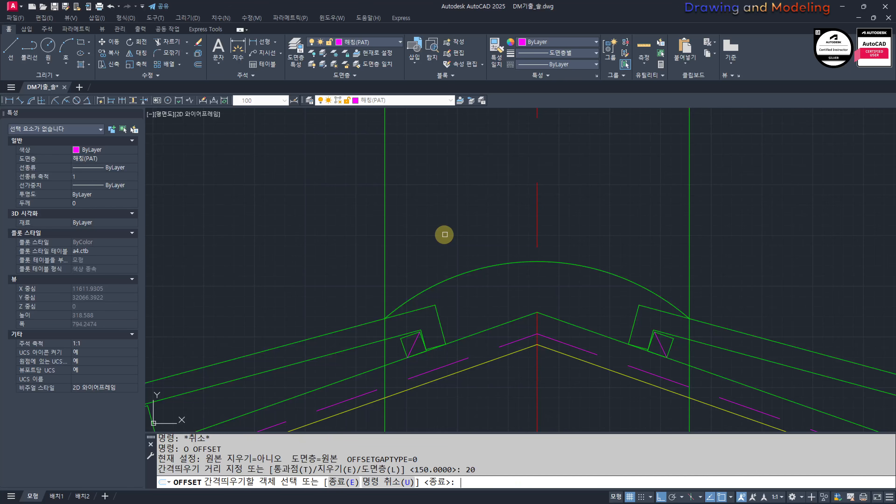
left_click(609, 264)
left_click(622, 248)
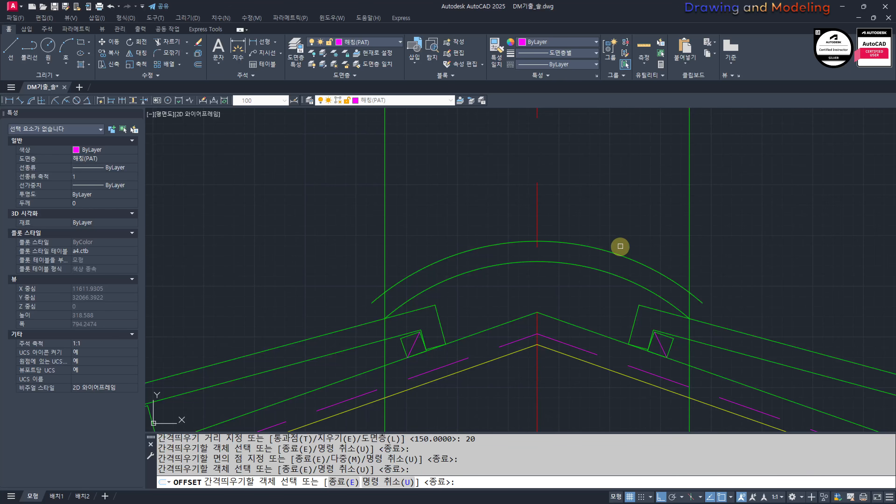
left_click(609, 252)
left_click(620, 214)
left_click(622, 234)
left_click(629, 200)
key("Escape")
key("Escape")
Step: Trim the ends of the three upper arcs that extend beyond the two green vertical lines
middle_click_drag(695, 241, 651, 236)
type("tr")
key("space")
left_click(680, 247)
left_click(654, 297)
middle_click_drag(418, 247, 516, 264)
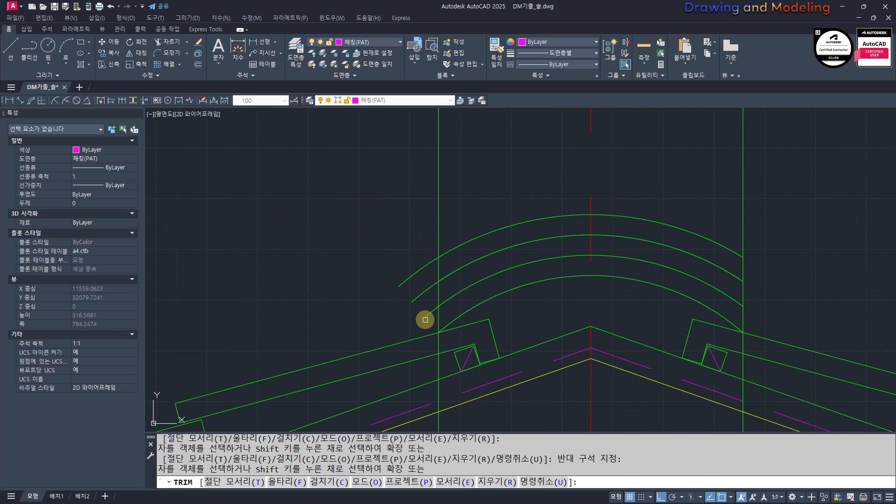
left_click(426, 320)
left_click(421, 253)
key("Escape")
key("Escape")
Step: Trim both green vertical lines above and below the four ridge arcs, using the arcs as cutting edges
type("tr")
left_click(531, 299)
left_click(515, 216)
key("space")
scroll(539, 251, "down", 2)
left_click(665, 179)
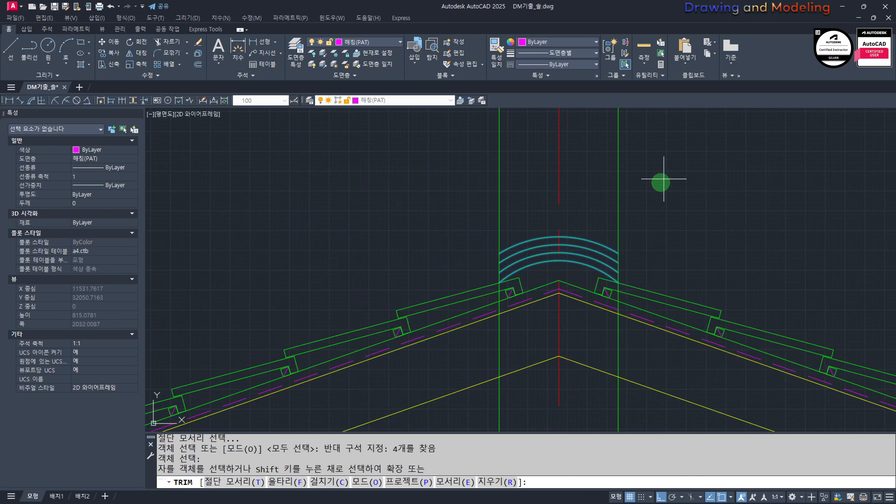
left_click(596, 208)
left_click(476, 201)
left_click(492, 363)
left_click(508, 336)
left_click(623, 354)
left_click(591, 353)
key("Escape")
key("Escape")
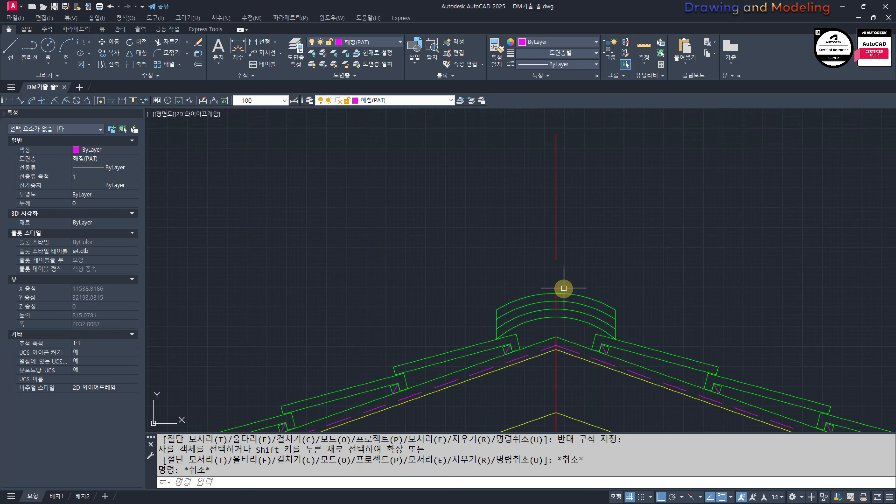
Step: Draw a circle of radius 70 centered where the ridge centerline meets the topmost arc
scroll(565, 289, "up", 4)
type("c")
left_click(509, 308)
type("7")
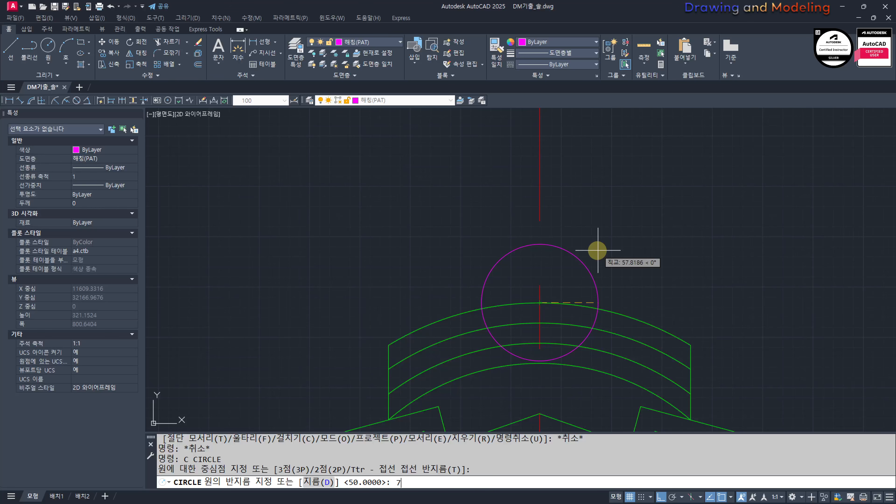
type("0")
key("Escape")
key("Escape")
Step: Offset the radius 70 circle inward by 20
type("o ")
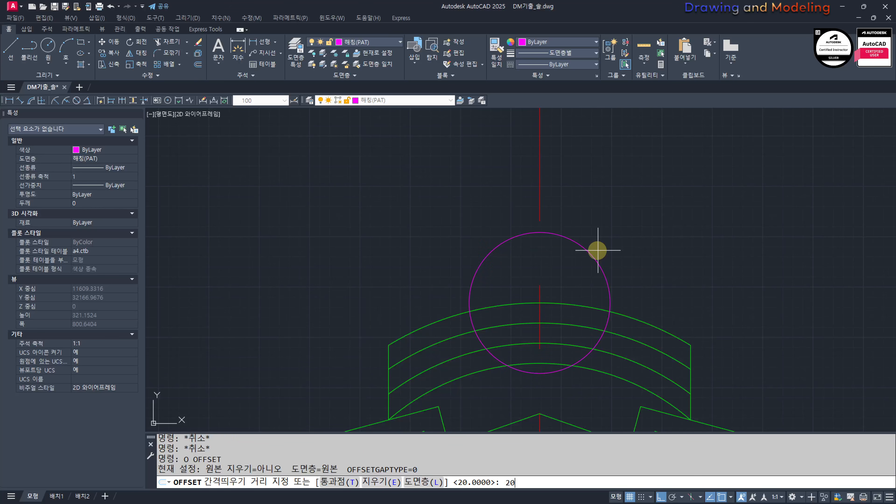
type("20")
key("Return")
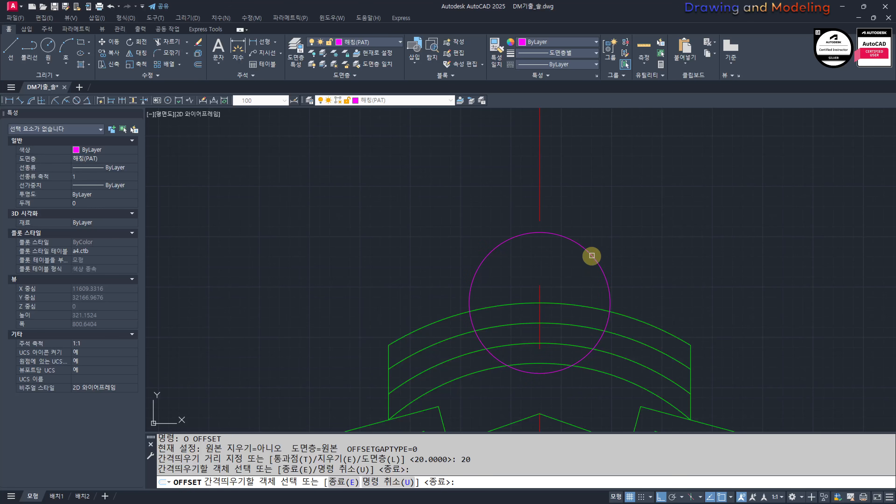
left_click(592, 256)
left_click(582, 280)
key("Escape")
Step: Trim the portions of both circles below the topmost ridge arc
scroll(614, 354, "up", 4)
type("tr")
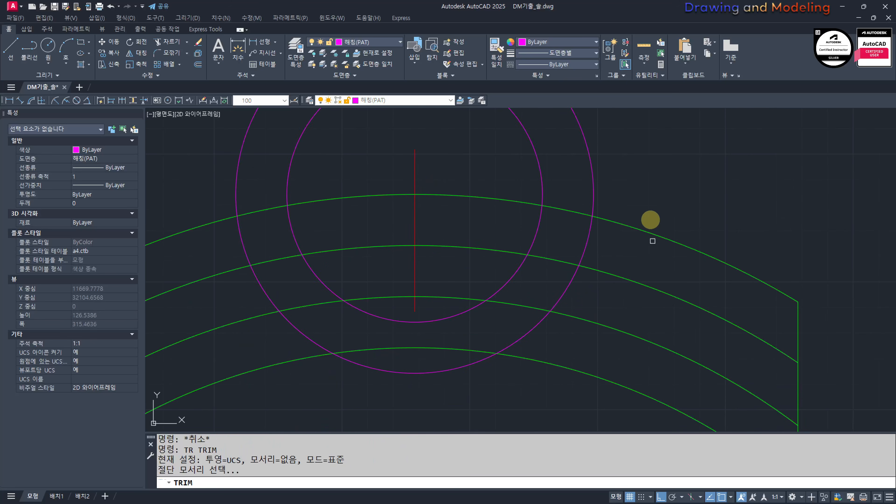
left_click(650, 221)
left_click(586, 245)
key("space")
left_click(613, 248)
left_click(514, 248)
key("Escape")
key("Escape")
Step: Match the two trimmed ridge circles to the properties of the green ridge arc
middle_click_drag(533, 239, 557, 286)
type("mm")
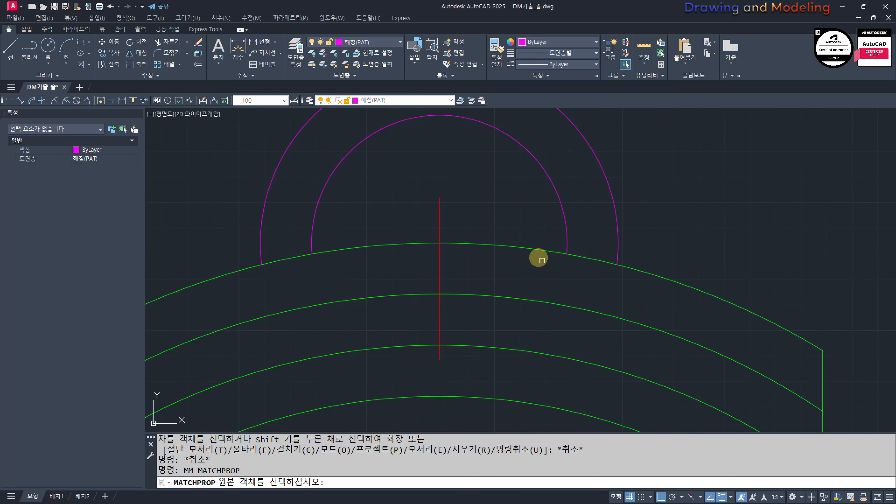
left_click(537, 252)
left_click(666, 201)
left_click(572, 274)
key("Escape")
key("space")
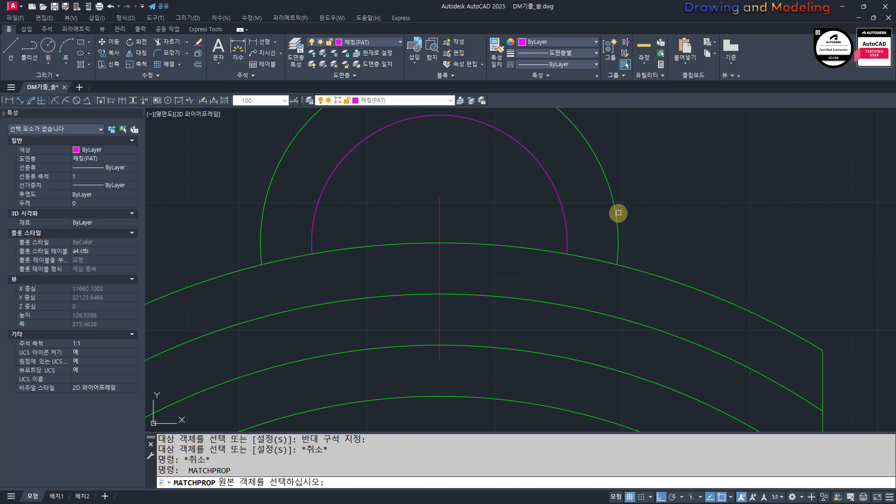
left_click(618, 212)
left_click(642, 195)
left_click(550, 260)
key("Escape")
key("Escape")
scroll(494, 270, "down", 4)
mouse_move(490, 277)
middle_mouse_down()
mouse_move(551, 266)
mouse_move(530, 278)
middle_mouse_up()
key("Escape")
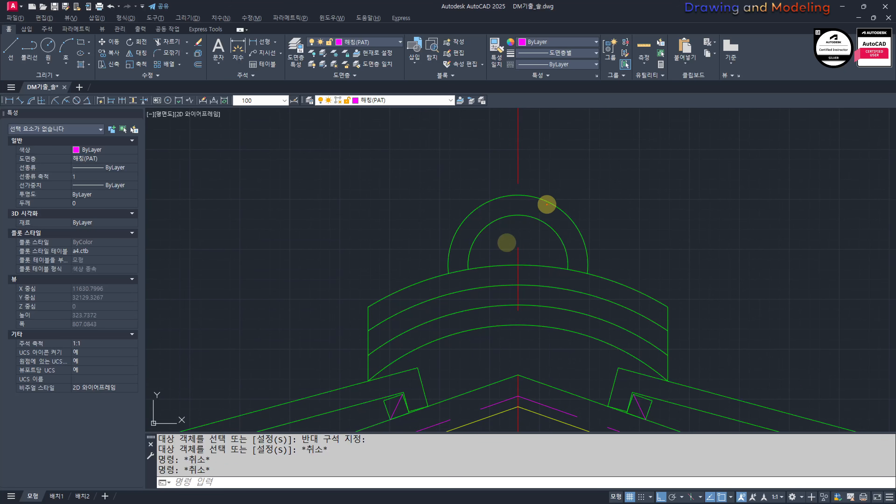
left_click_drag(468, 345, 507, 212)
key("Escape")
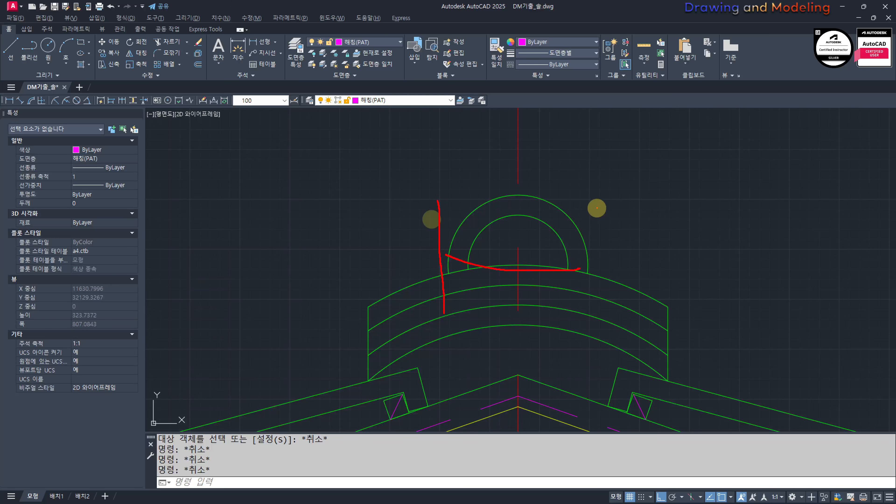
key("Escape")
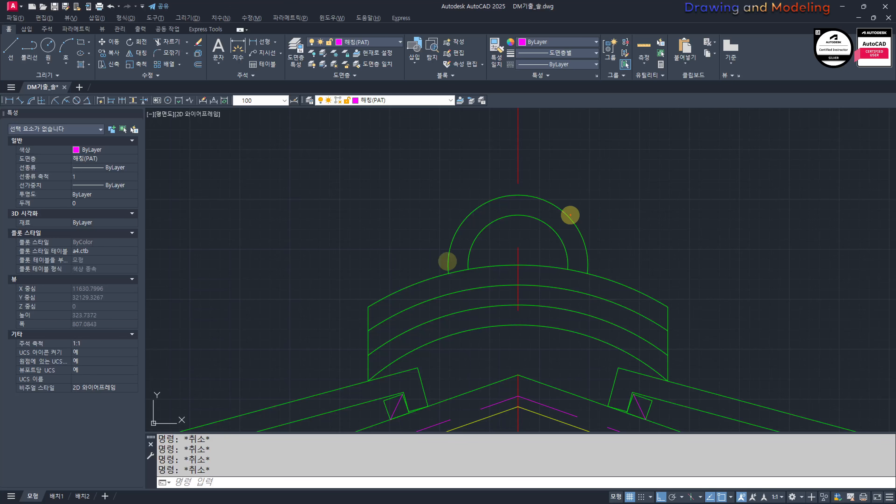
mouse_move(504, 189)
left_mouse_down()
mouse_move(434, 330)
mouse_move(486, 174)
left_mouse_up()
key("Escape")
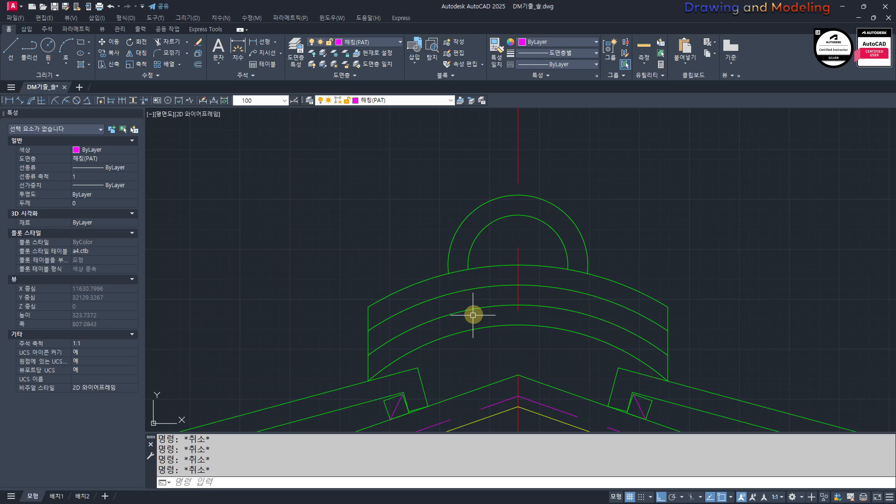
Step: Draw a horizontal construction line through the lower right corner of the ridge cap
scroll(529, 328, "down", 4)
scroll(502, 322, "up", 2)
scroll(556, 316, "down", 2)
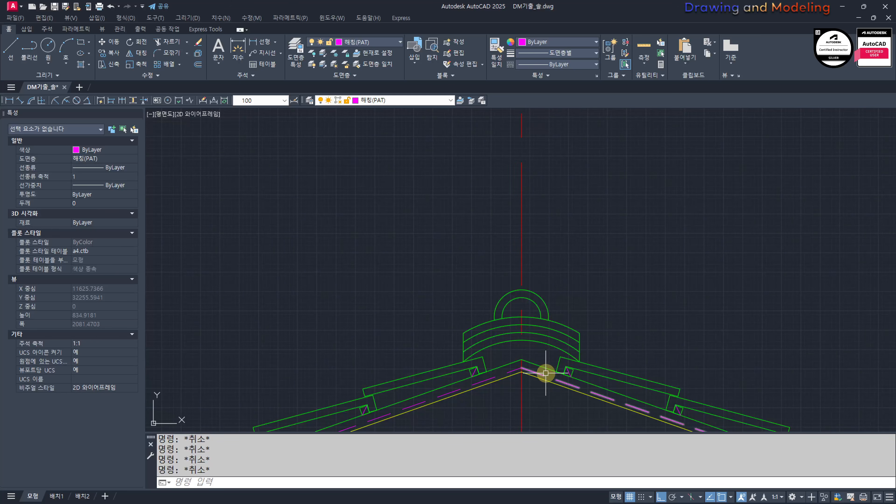
key("Return")
scroll(571, 345, "up", 4)
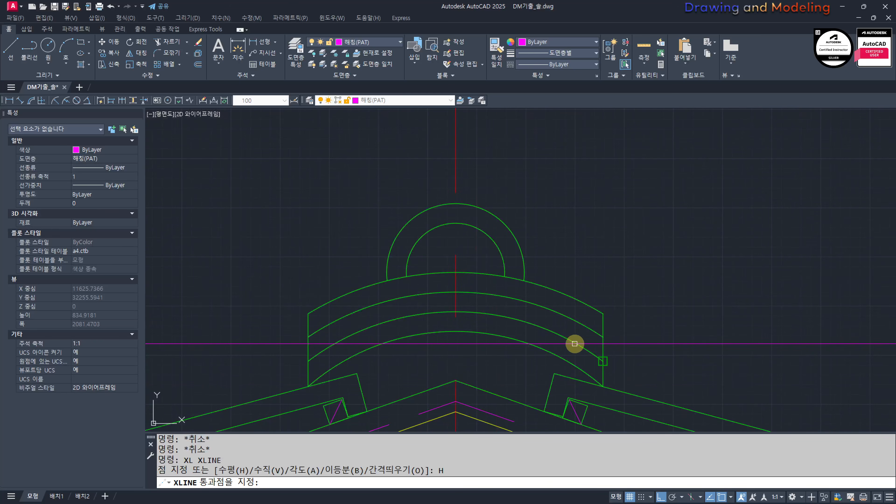
left_click(604, 387)
key("Escape")
key("Escape")
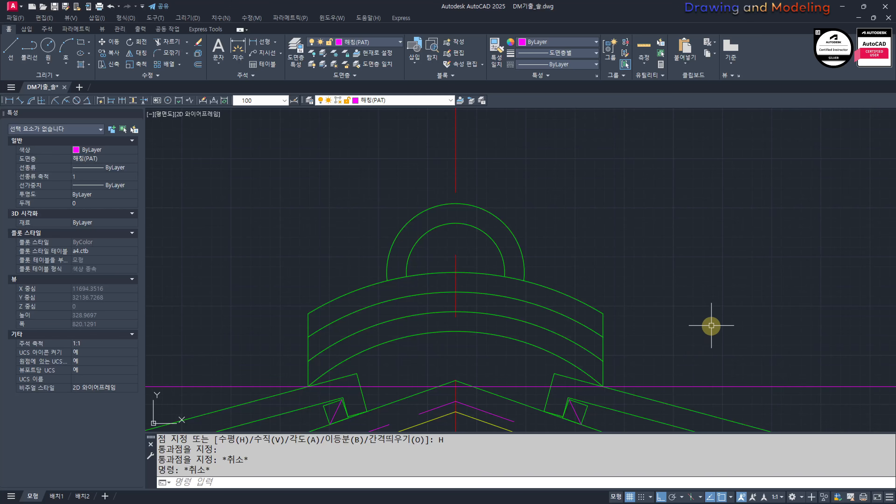
Step: Offset the horizontal construction line upward by 300
type("O")
key("Return")
type("30")
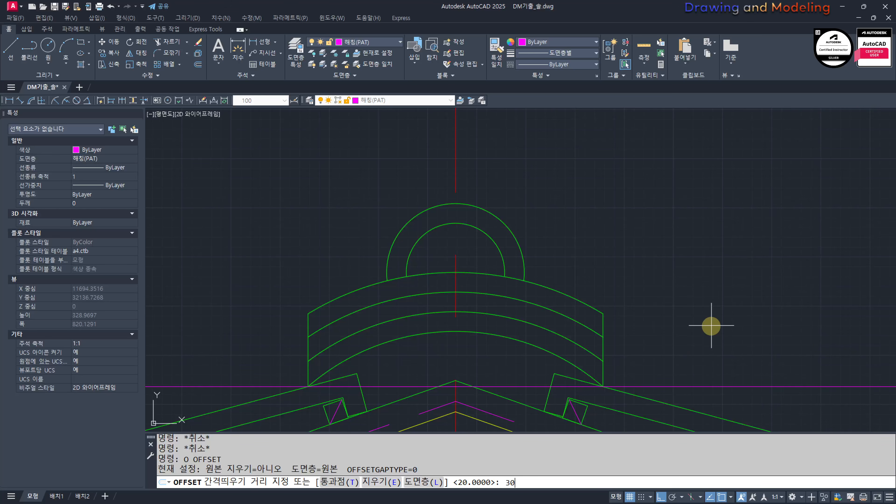
type("0")
key("Return")
left_click(676, 386)
left_click(678, 341)
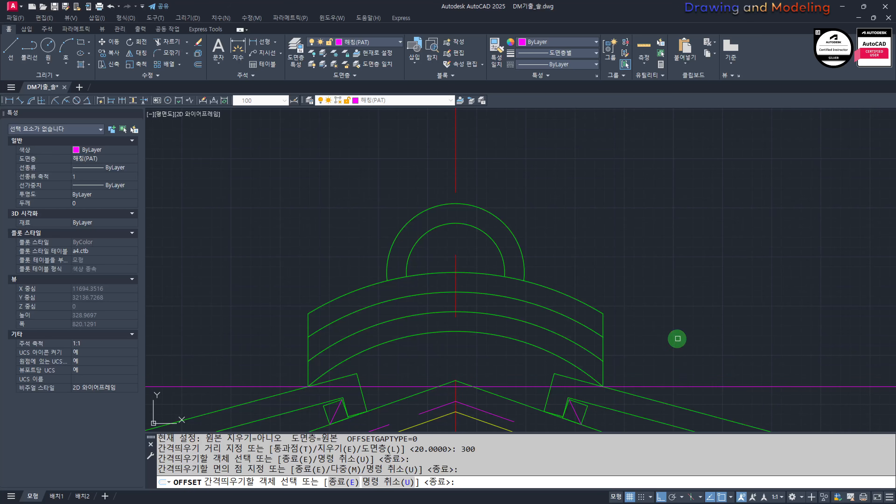
scroll(655, 310, "down", 2)
key("Escape")
key("Escape")
Step: Offset the upper horizontal construction line downward by 100
key("Return")
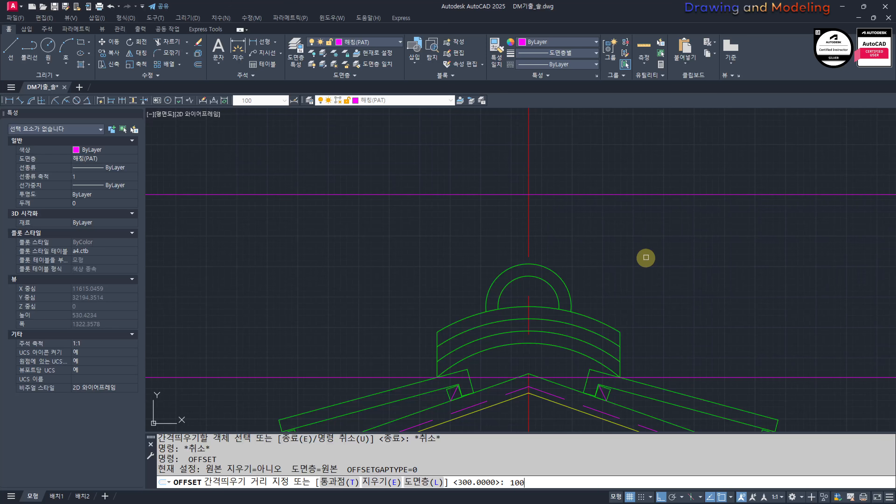
key("Return")
left_click(576, 197)
left_click(578, 213)
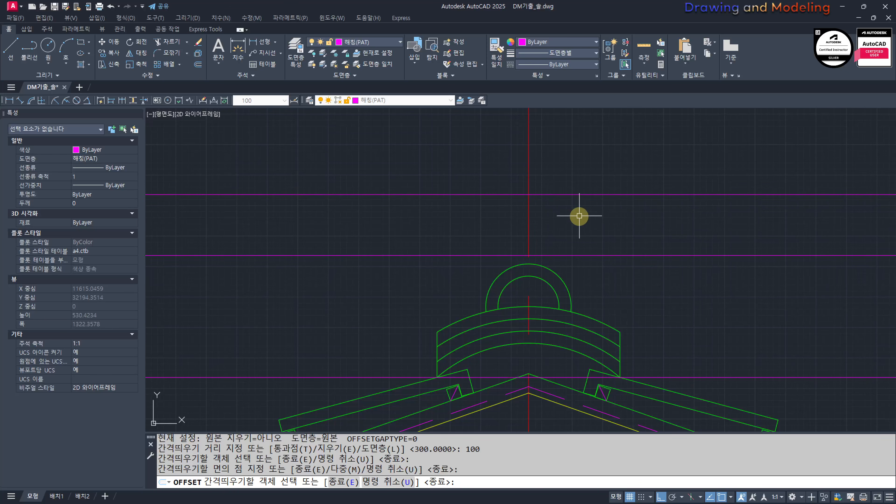
key("Escape")
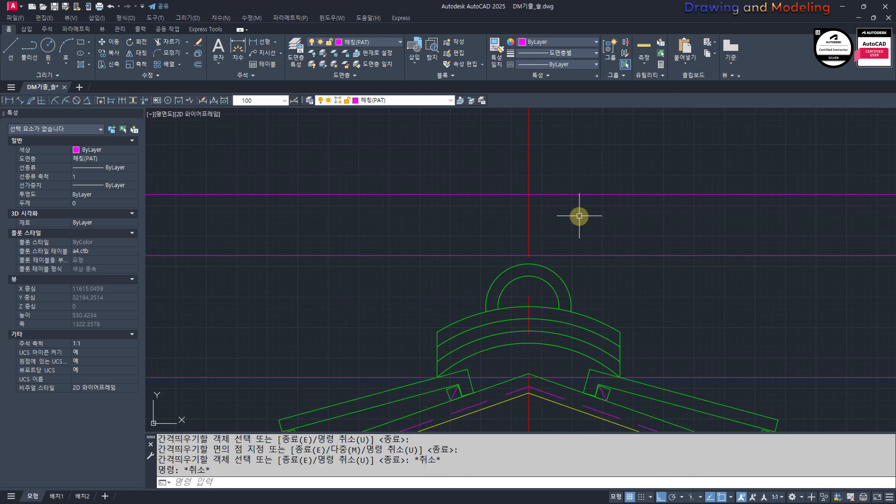
Step: Erase the horizontal construction line lying 100 below the upper one
key("Return")
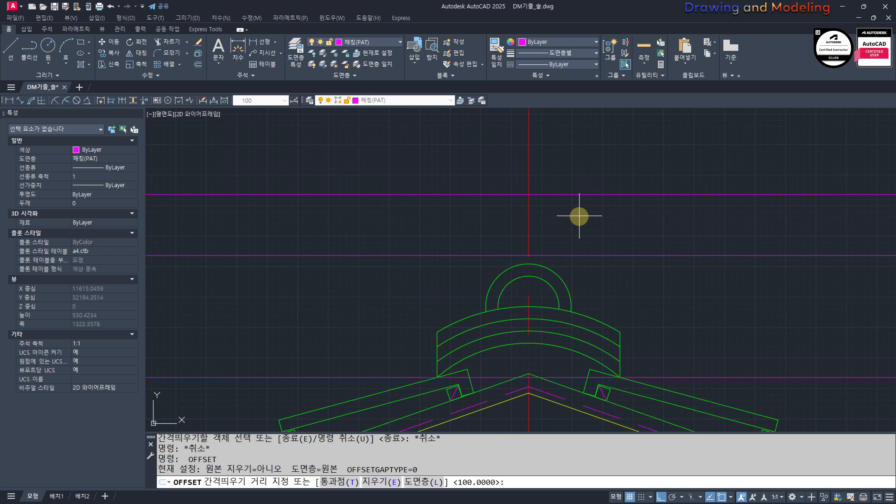
key("Escape")
key("Escape")
left_click(735, 281)
left_click(666, 251)
key("Escape")
key("Escape")
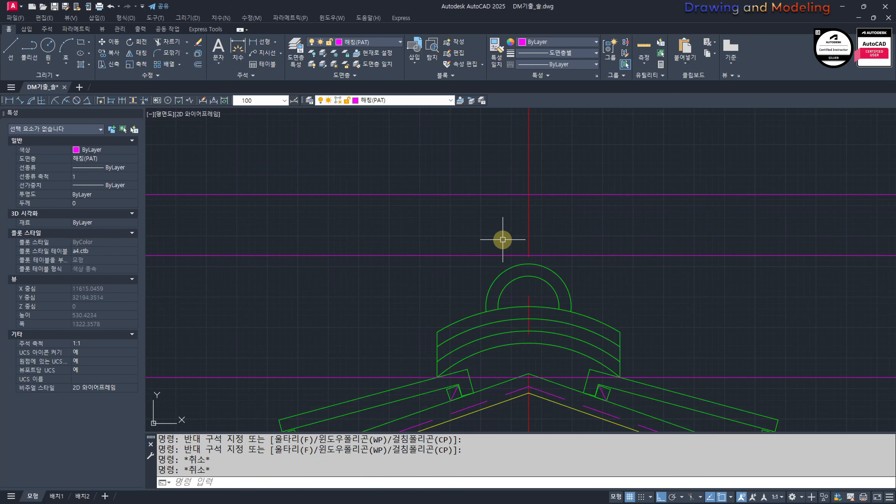
key("Escape")
left_click(699, 292)
left_click(658, 244)
type("e")
key("Return")
key("Escape")
key("Escape")
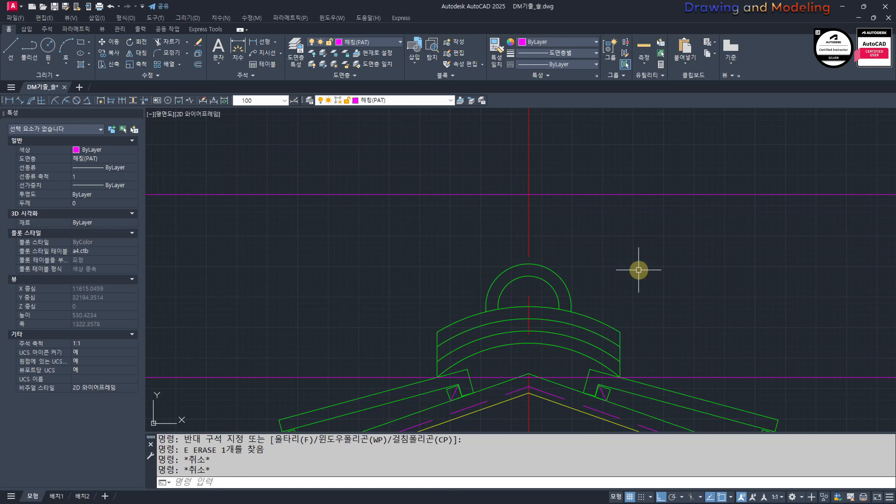
Step: Offset the ridge's vertical centerline 100 to the right
type("o")
key("Return")
type("100")
key("Return")
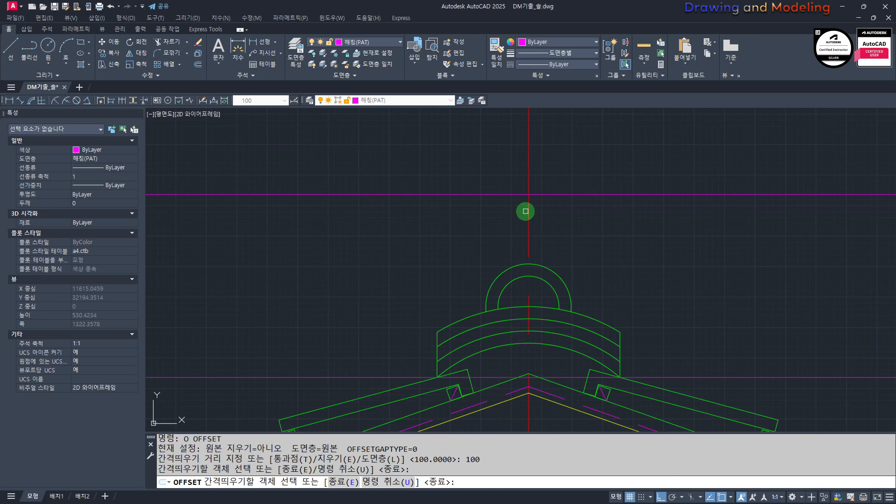
left_click(528, 208)
left_click(631, 230)
key("Escape")
key("Escape")
Step: Offset the upper horizontal construction line 70 downward
key("Return")
type("70")
key("Return")
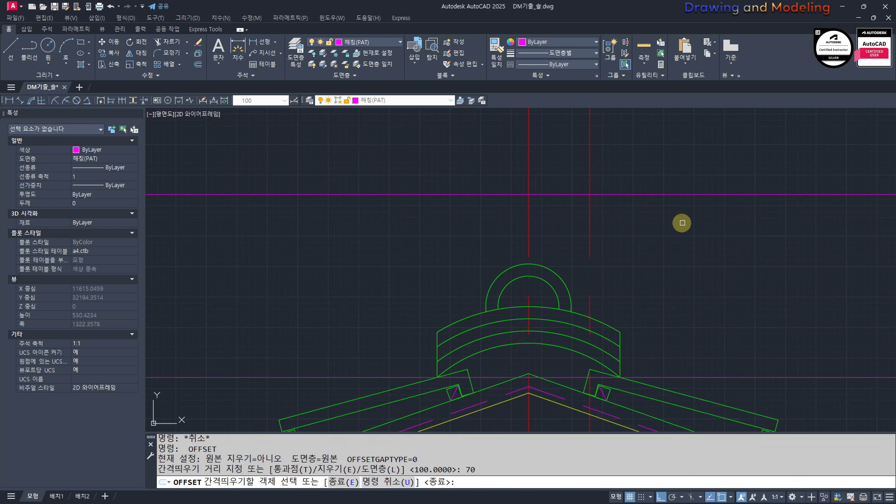
left_click(632, 194)
left_click(632, 250)
key("Escape")
key("Escape")
Step: Try a three-point arc from the ridge cap's upper right corner through the guide intersection, ending on the offset vertical line
type("A")
key("Return")
left_click(615, 334)
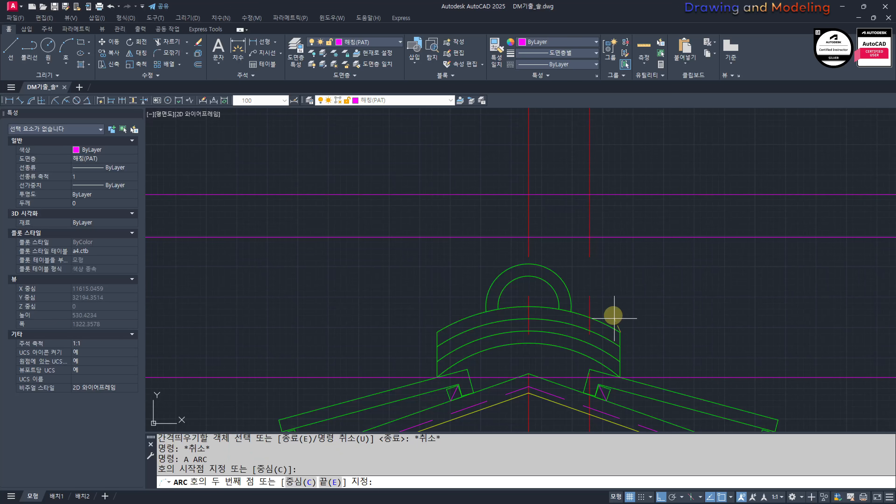
left_click(589, 237)
left_click(590, 194)
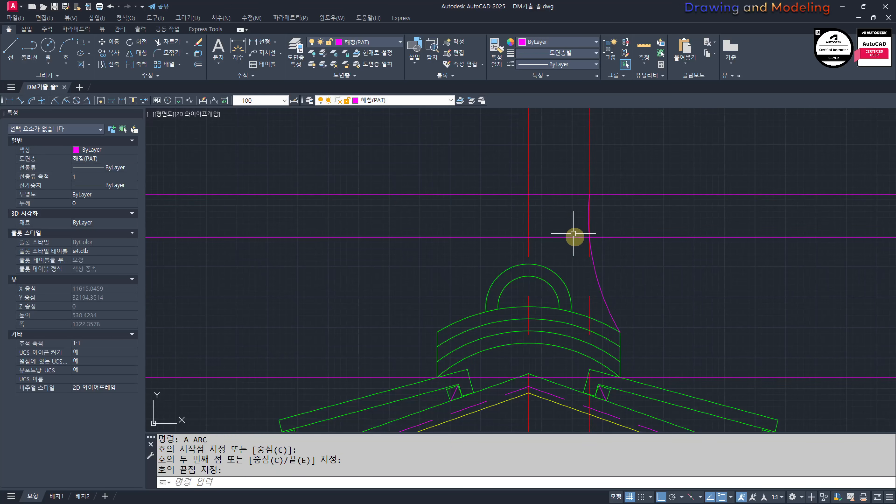
key("ctrl+z")
Step: Draw a three-point arc from the ridge cap's upper right corner through the guide intersection to the upper construction line on the centerline
type("A")
key("Return")
left_click(619, 332)
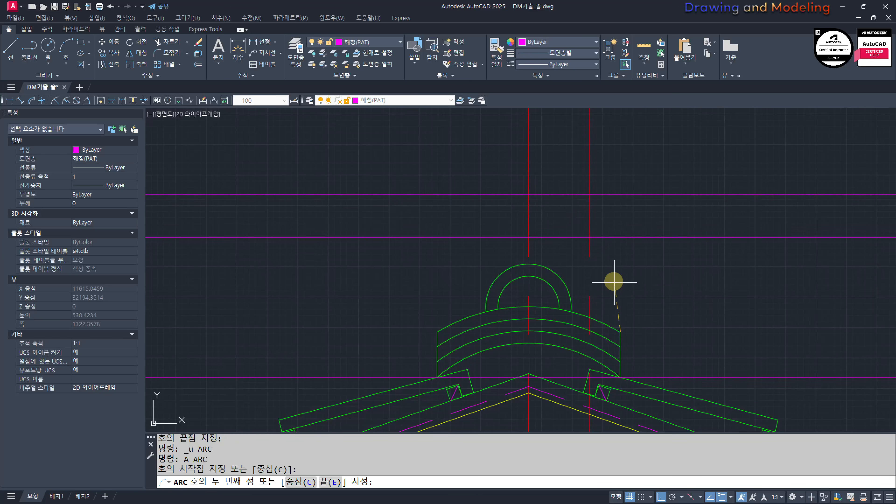
left_click(589, 237)
left_click(529, 195)
key("Escape")
key("Escape")
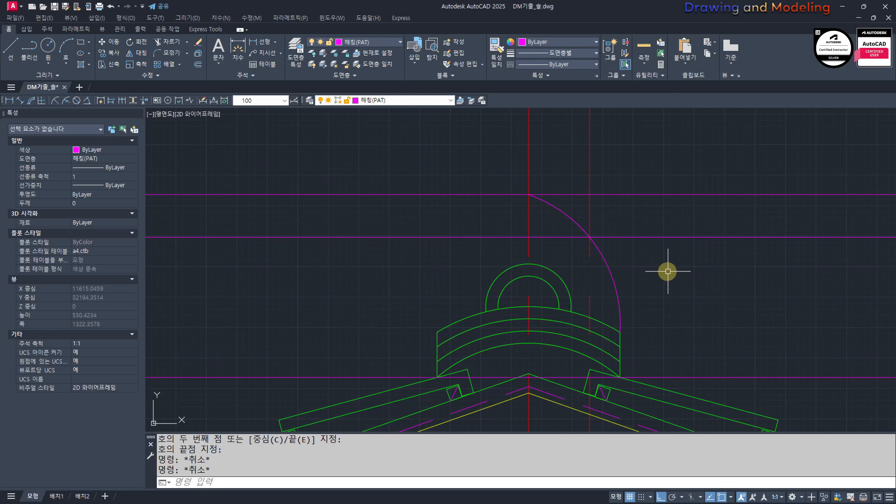
Step: Erase the offset vertical guide and the horizontal guide 70 below the upper construction line
middle_click_drag(612, 237, 632, 249)
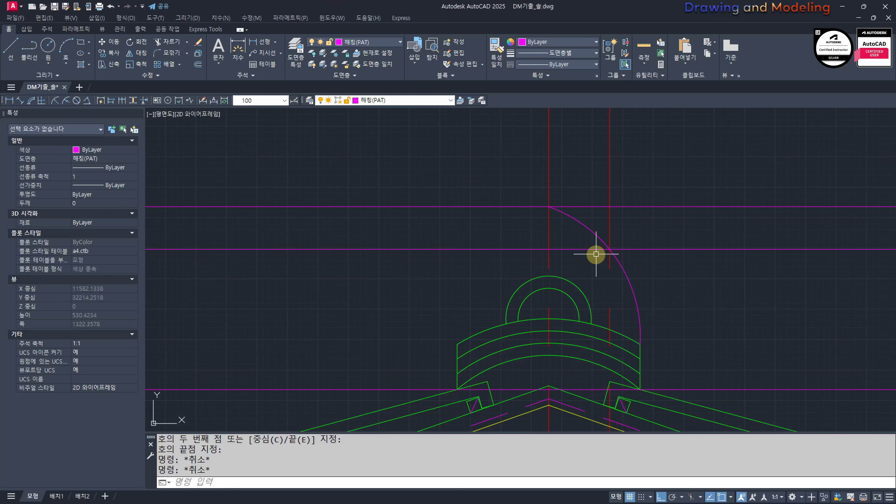
left_click(710, 266)
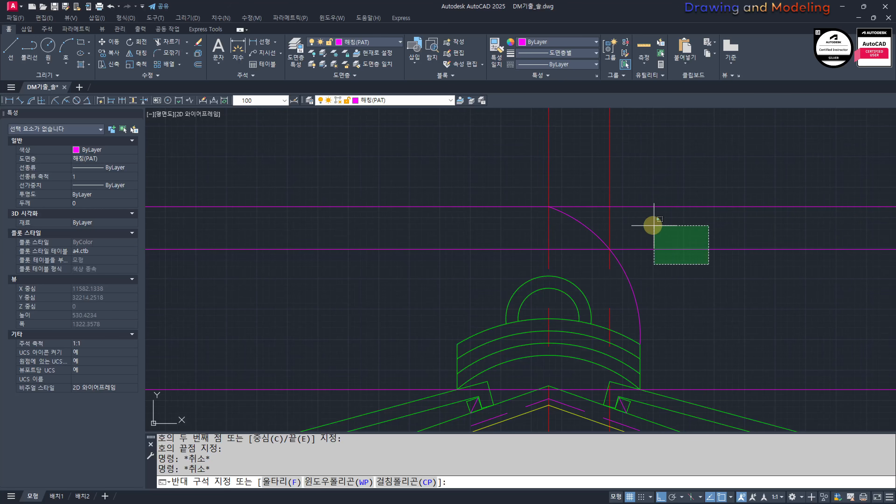
left_click(650, 224)
type("e")
key("Return")
key("Escape")
key("Escape")
Step: Match the new arc's properties to the green ridge ornament lines
mouse_move(621, 229)
middle_mouse_down()
mouse_move(652, 215)
mouse_move(648, 206)
middle_mouse_up()
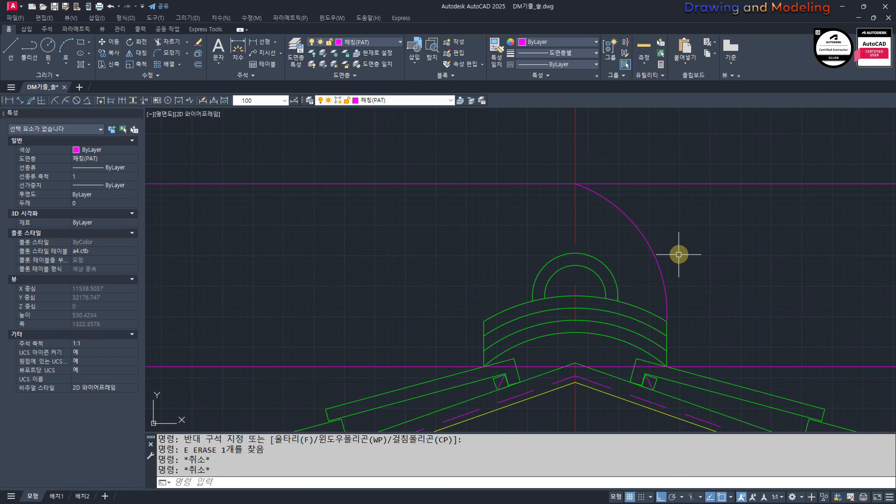
type("mm")
key("Return")
left_click(624, 304)
left_click(697, 233)
left_click(601, 270)
key("Escape")
key("Escape")
Step: Mirror the ornament arc about the vertical centerline, keeping the original
middle_click_drag(683, 244, 689, 261)
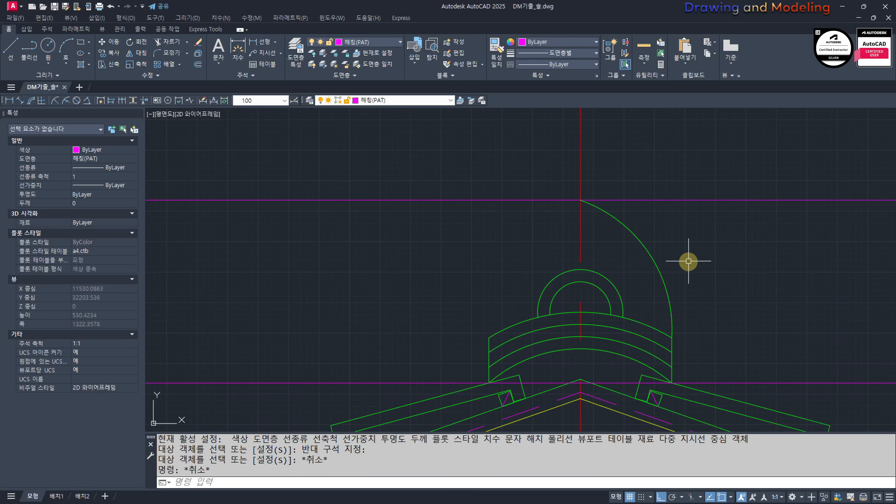
type("mi")
key("Return")
left_click(684, 227)
left_click(643, 257)
key("Return")
left_click(581, 270)
left_click(619, 158)
key("Return")
key("Escape")
key("Escape")
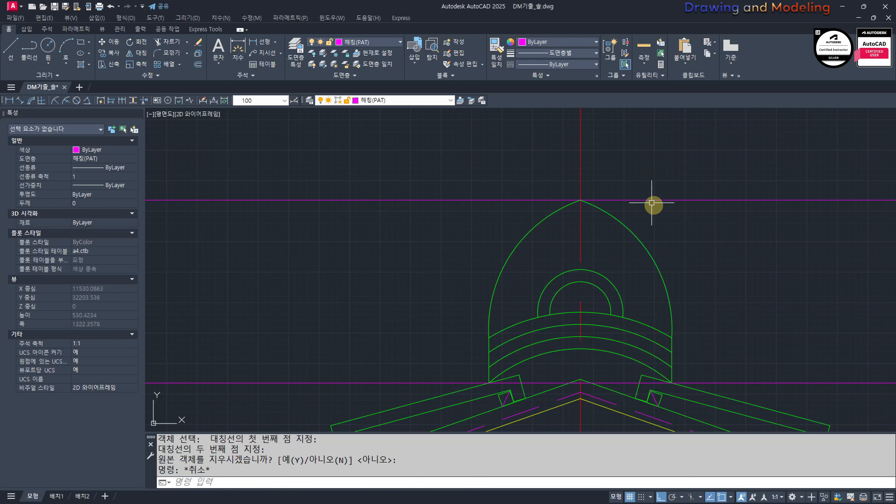
Step: Erase the two horizontal construction lines above and at the base of the ridge cap
left_click(751, 243)
left_click(711, 161)
mouse_move(746, 327)
middle_mouse_down()
mouse_move(717, 275)
mouse_move(764, 315)
middle_mouse_up()
left_click(820, 315)
left_click(774, 348)
key("e")
key("Return")
key("Escape")
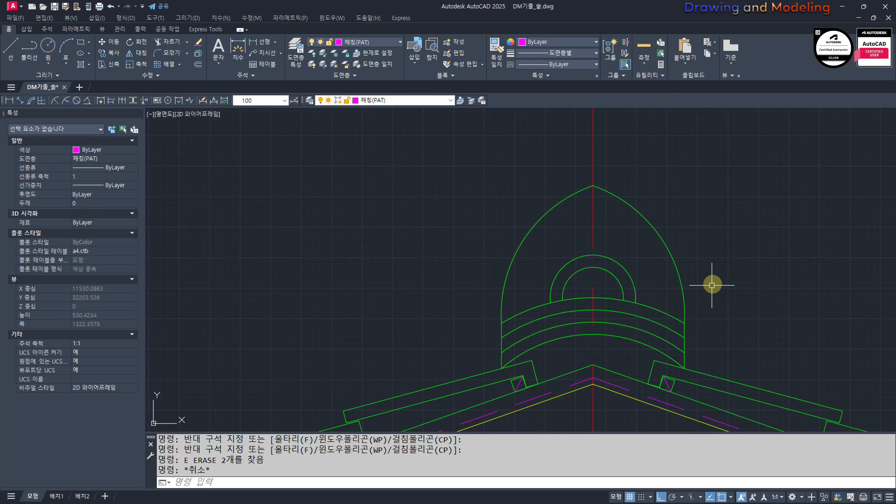
Step: Draw horizontal construction lines through the four layer corners on the ridge cap's right edge
scroll(712, 285, "down", 4)
scroll(601, 281, "up", 2)
scroll(596, 247, "down", 3)
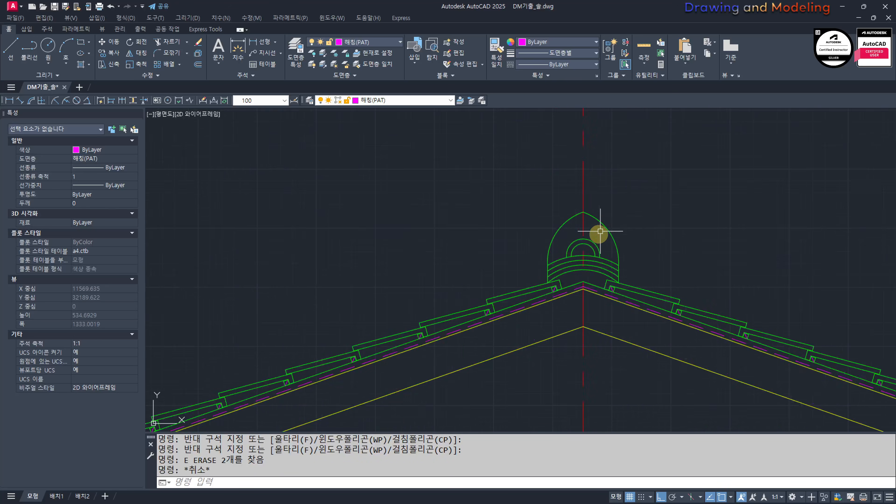
scroll(596, 269, "down", 3)
scroll(584, 282, "up", 2)
scroll(600, 239, "down", 4)
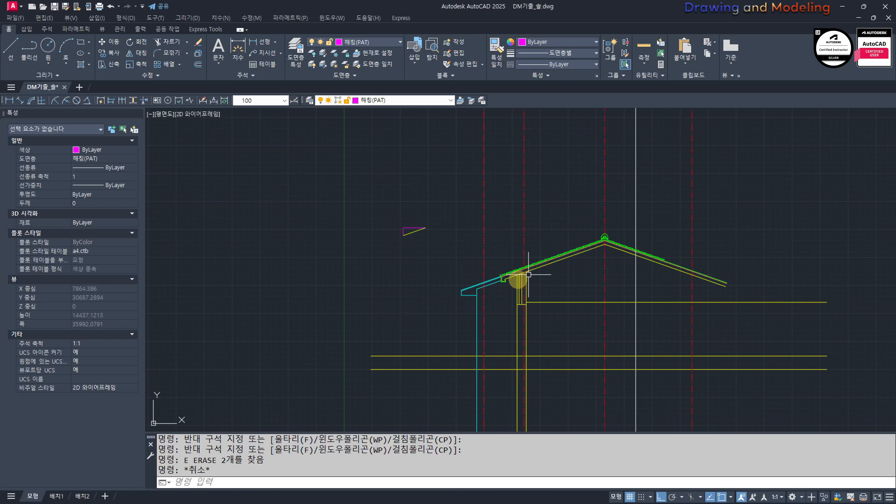
middle_click_drag(573, 262, 543, 267)
key("Return")
type("H")
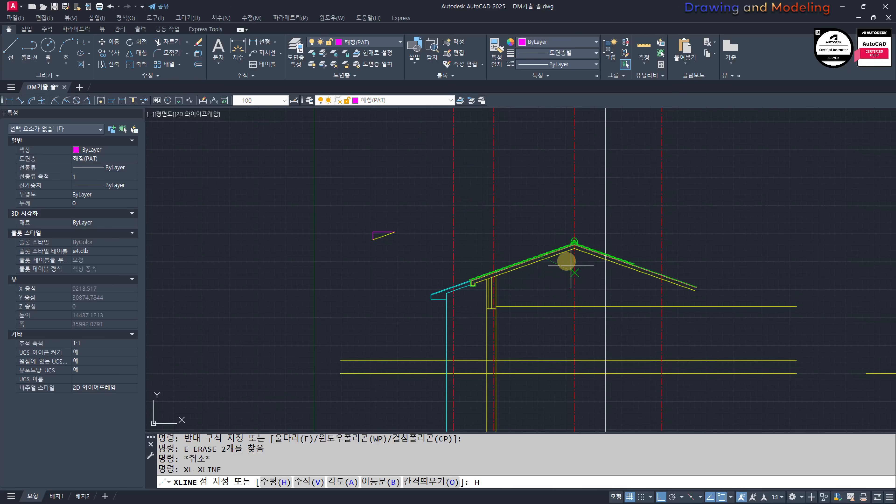
key("Return")
scroll(604, 281, "up", 5)
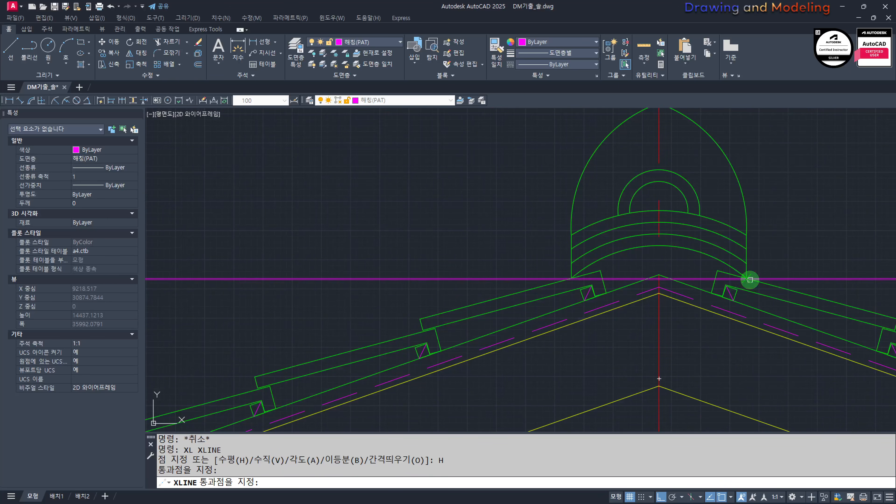
left_click(747, 279)
left_click(747, 263)
left_click(746, 249)
left_click(746, 235)
Step: Add horizontal construction lines through the base and crown of the ornament's outer semicircular arc
scroll(681, 240, "up", 3)
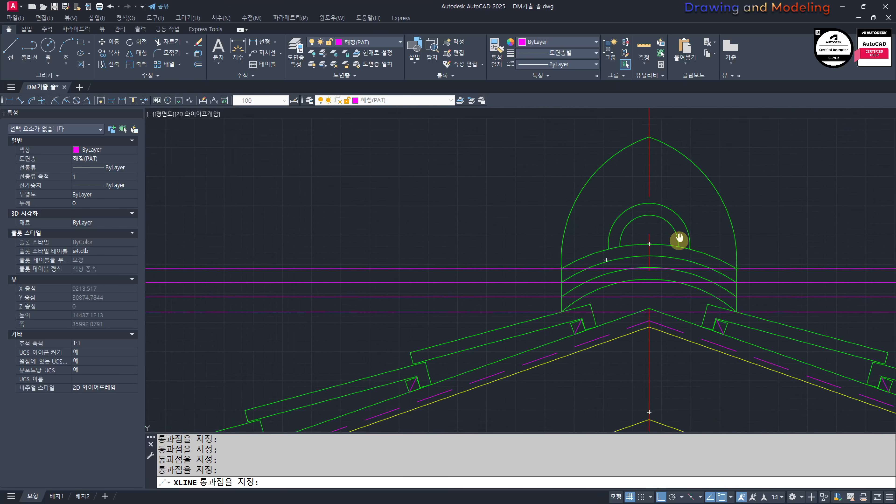
left_click(700, 214)
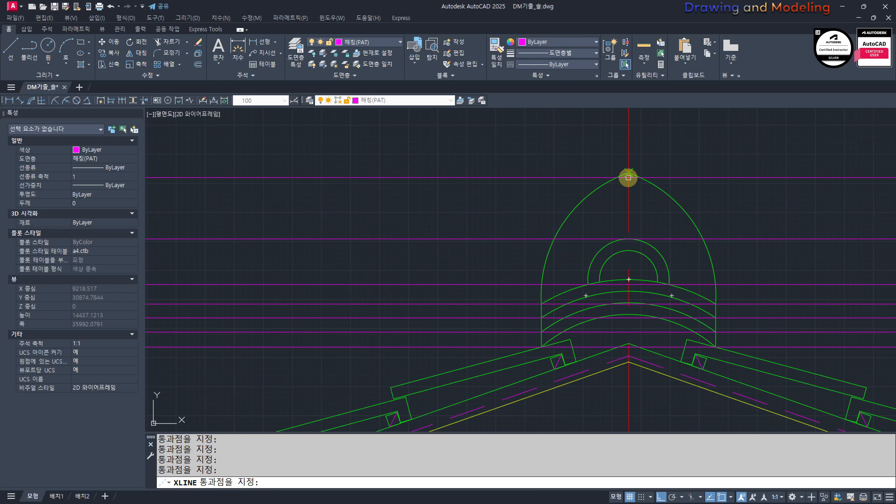
key("Escape")
key("Escape")
Step: Match the lowest horizontal construction line to the yellow roof slab line's properties
scroll(628, 236, "down", 5)
type("MM")
key("space")
left_click(620, 323)
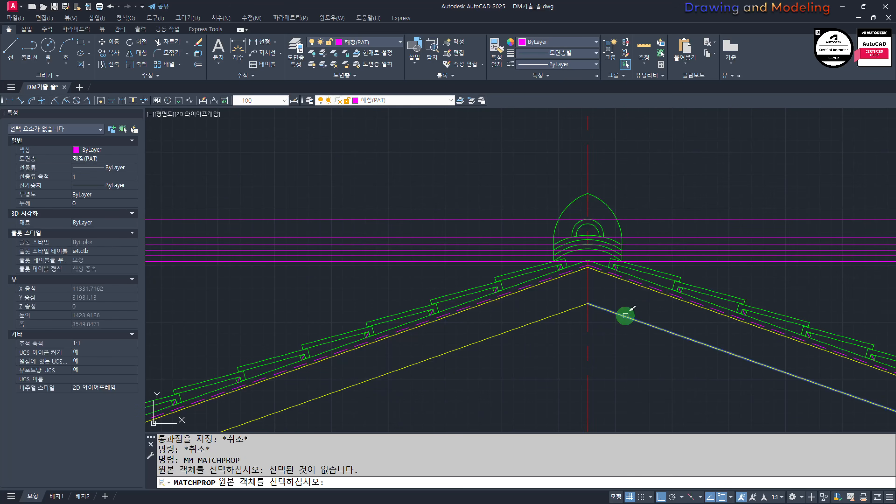
left_click(625, 317)
scroll(699, 272, "up", 4)
left_click(740, 262)
left_click(715, 242)
key("Escape")
key("Escape")
Step: Match the three uppermost horizontal construction lines to the green ornament arc's properties
key("space")
middle_click_drag(544, 180, 546, 230)
left_click(690, 177)
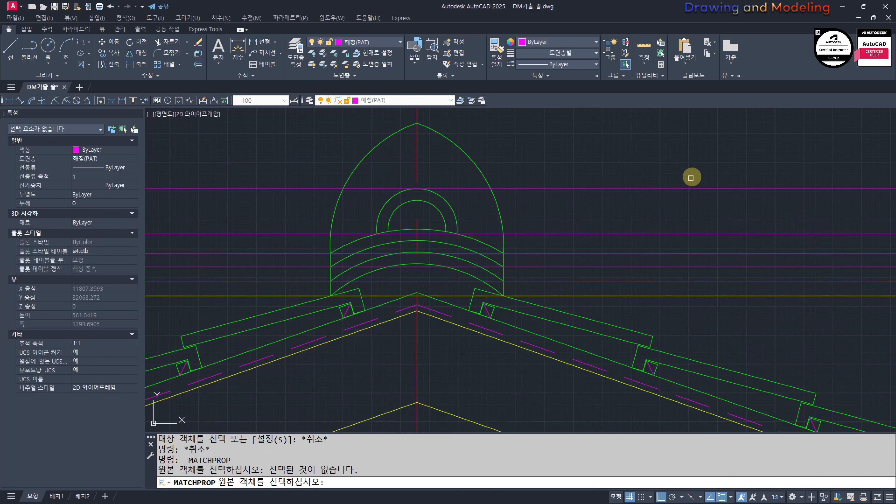
left_click(512, 197)
left_click(498, 211)
left_click(636, 164)
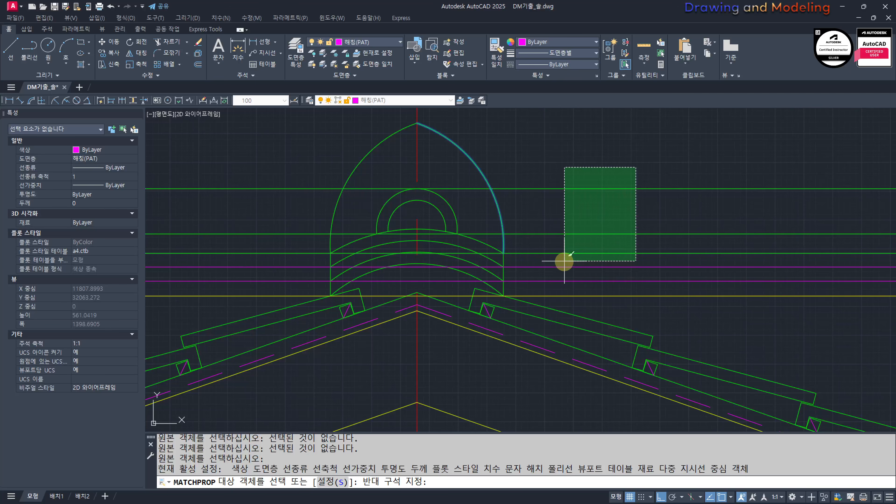
left_click(561, 261)
key("Escape")
key("Escape")
Step: Trim the ridge projection lines outside the two yellow vertical boundary lines below the neighbouring plan
scroll(484, 195, "down", 4)
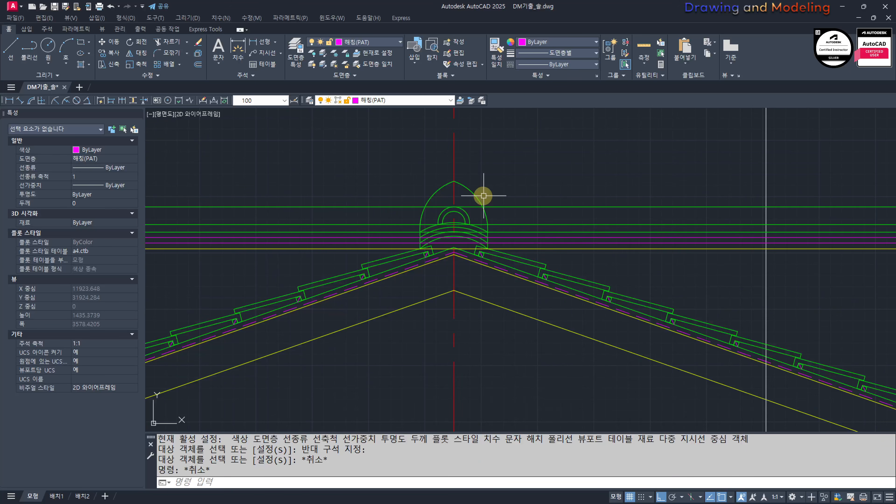
scroll(473, 245, "down", 6)
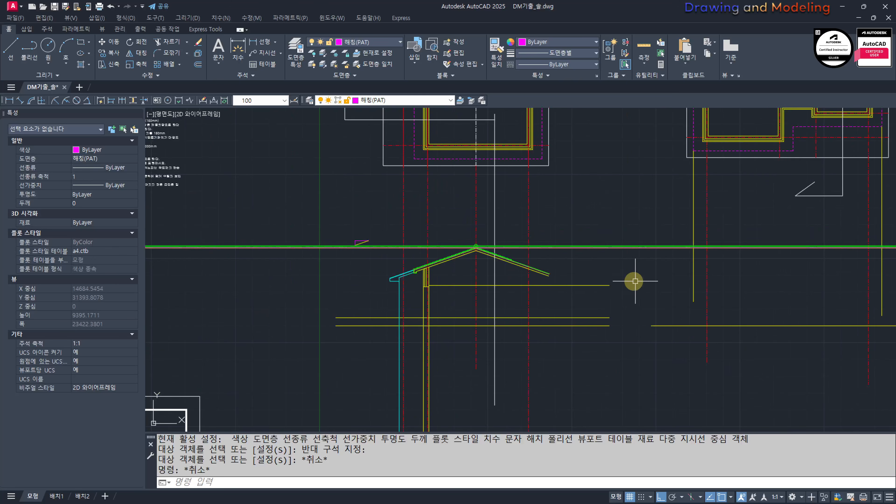
middle_click_drag(796, 274, 665, 269)
scroll(672, 245, "up", 1)
type("TR")
left_click(838, 266)
left_click(482, 212)
key("space")
left_click(480, 213)
left_click(419, 263)
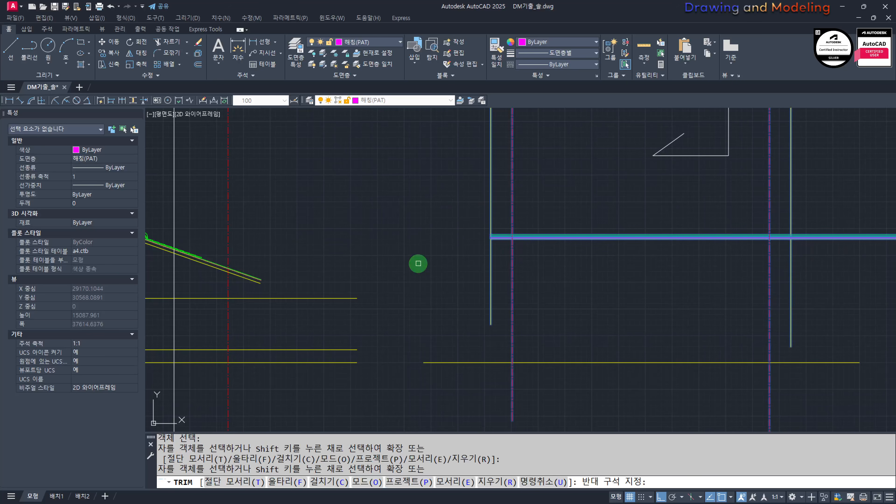
left_click(835, 251)
left_click(830, 192)
Step: Offset the left yellow vertical boundary line 300 to the right
scroll(542, 259, "up", 3)
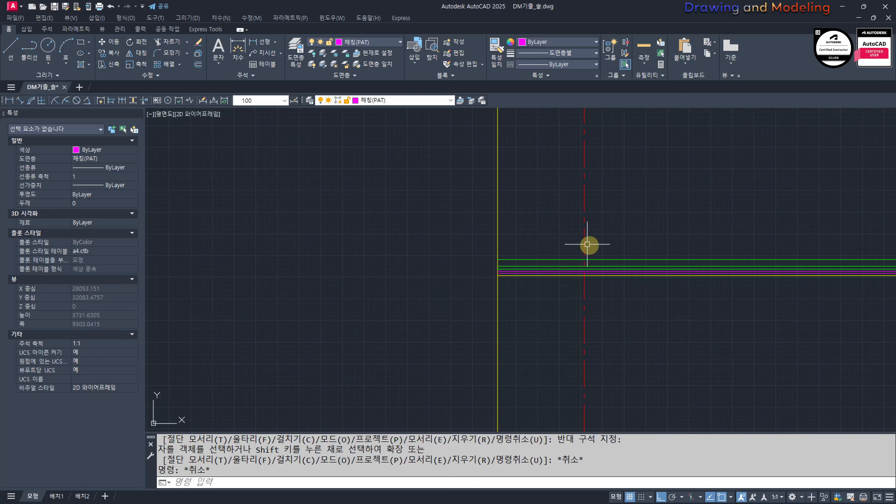
middle_click_drag(587, 244, 555, 245)
type("O")
key("Return")
type("300")
key("Return")
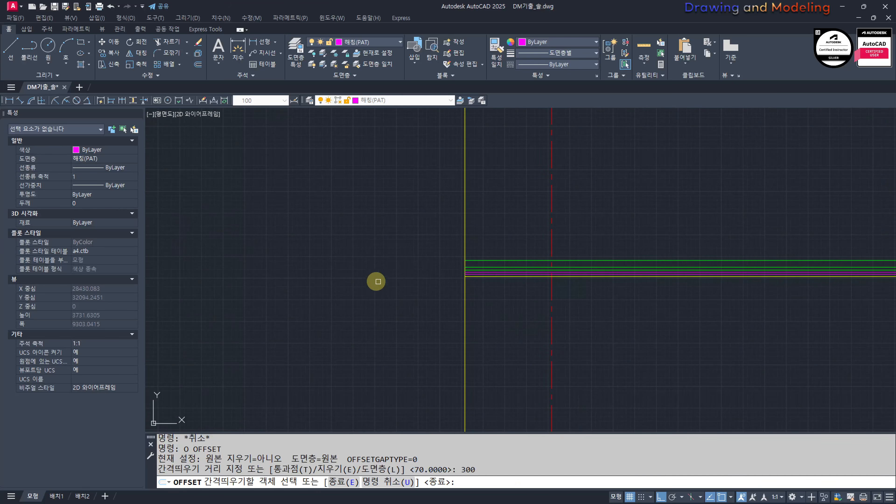
scroll(388, 276, "up", 2)
left_click(566, 221)
left_click(631, 231)
key("Escape")
key("Escape")
Step: Trim the left roof end into a stepped yellow outline, removing the ridge lines within the 300 strip and the excess verticals
scroll(606, 291, "up", 2)
type("TR")
key("Return")
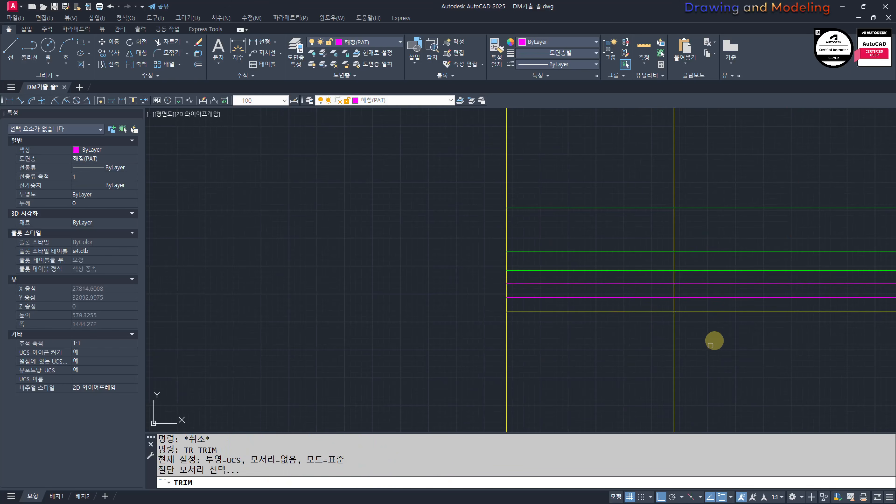
left_click_drag(714, 340, 658, 304)
key("Return")
left_click(570, 142)
left_click(549, 307)
left_click(598, 202)
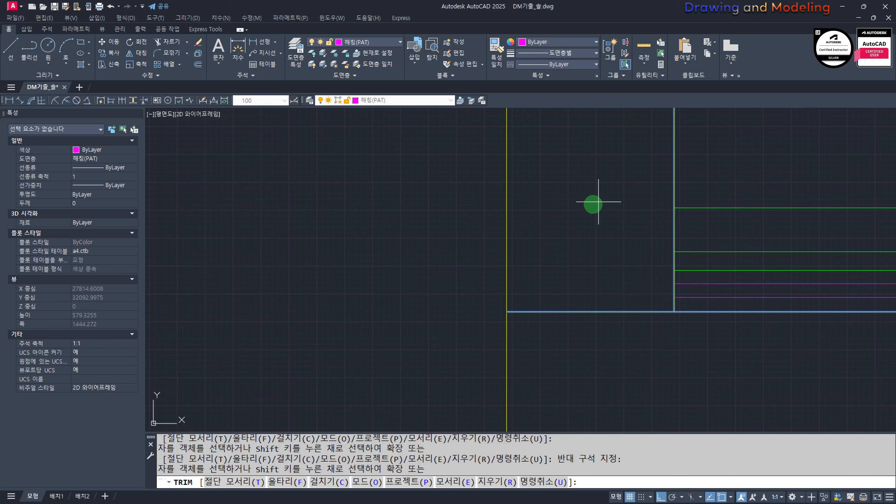
left_click(448, 254)
key("Escape")
key("Escape")
Step: Offset the horizontal and both vertical lines of the stepped roof-end outline outward by 50
middle_click_drag(604, 342, 530, 339)
type("O")
key("Return")
type("50")
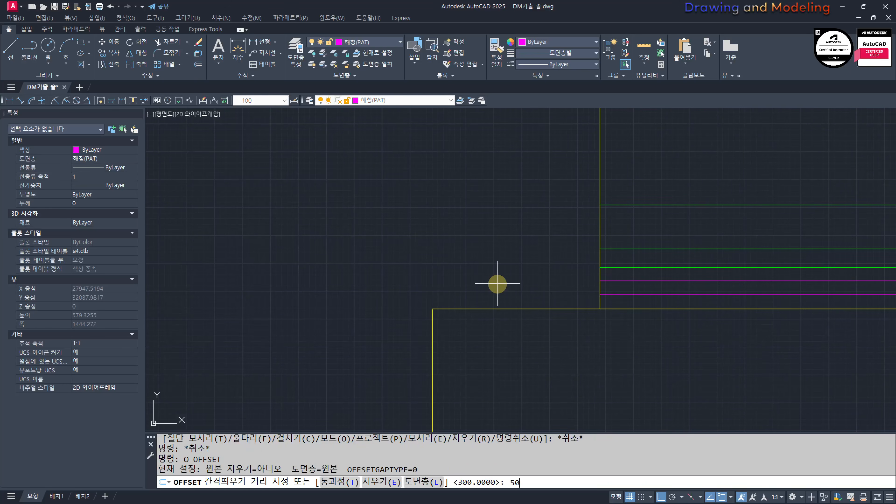
key("Return")
left_click(543, 308)
left_click(579, 274)
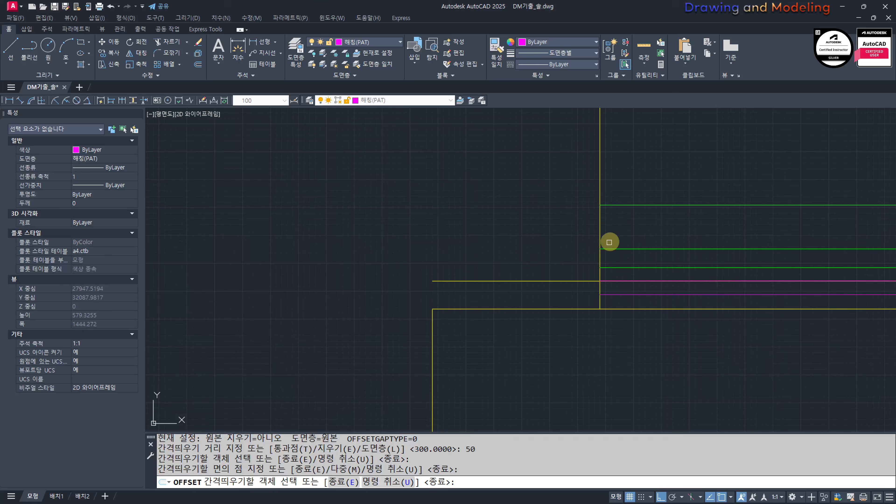
left_click(601, 222)
left_click(456, 263)
key("Escape")
key("Escape")
Step: Fillet the three offset lines at radius 0 to join them into a stepped outline
type("F")
key("Return")
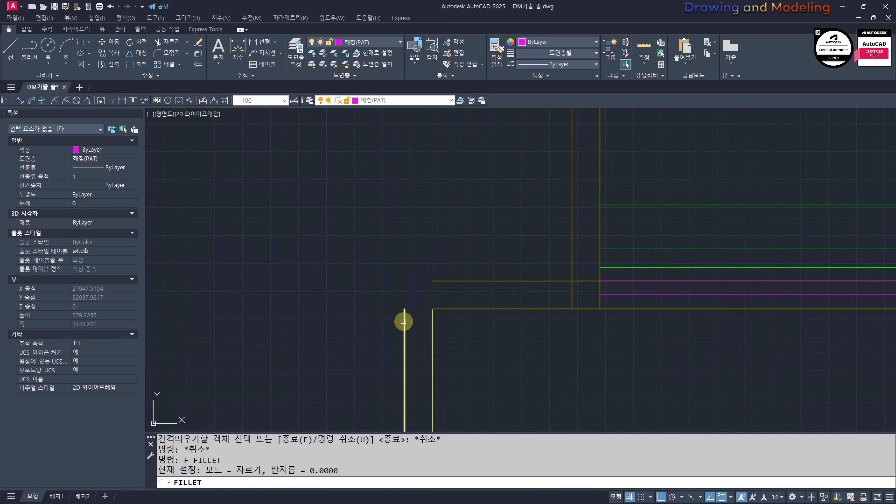
left_click(403, 321)
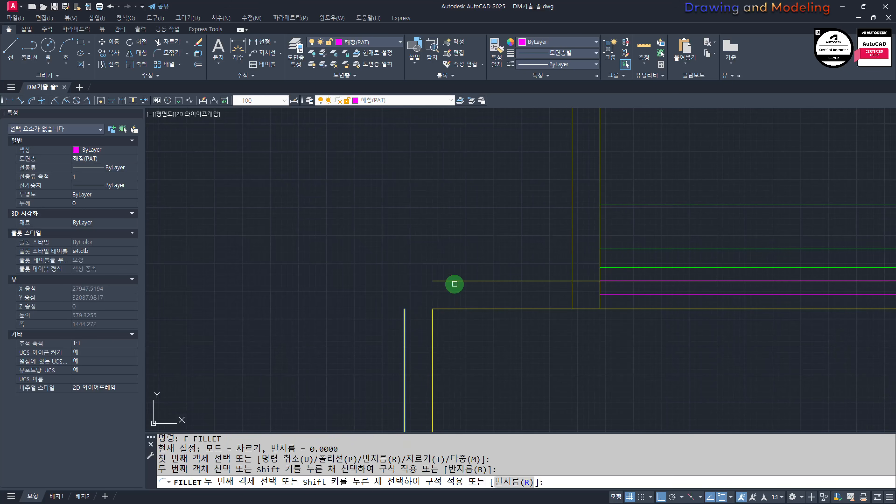
left_click(565, 282)
key("Escape")
key("Escape")
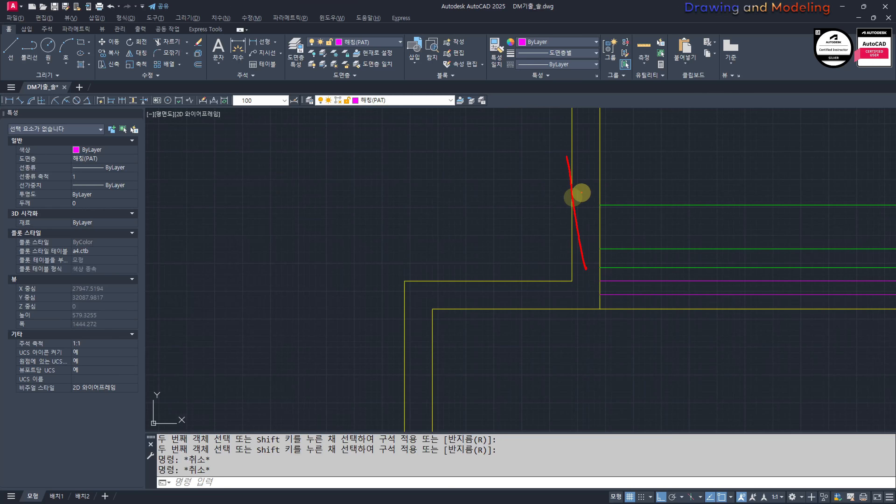
Step: Match the three outer lines of the stepped roof-end outline, and its inner upper vertical, to the green ridge line's properties
key("Escape")
key("Escape")
middle_click_drag(640, 211, 645, 236)
type("MM")
key("space")
key("space")
key("space")
key("space")
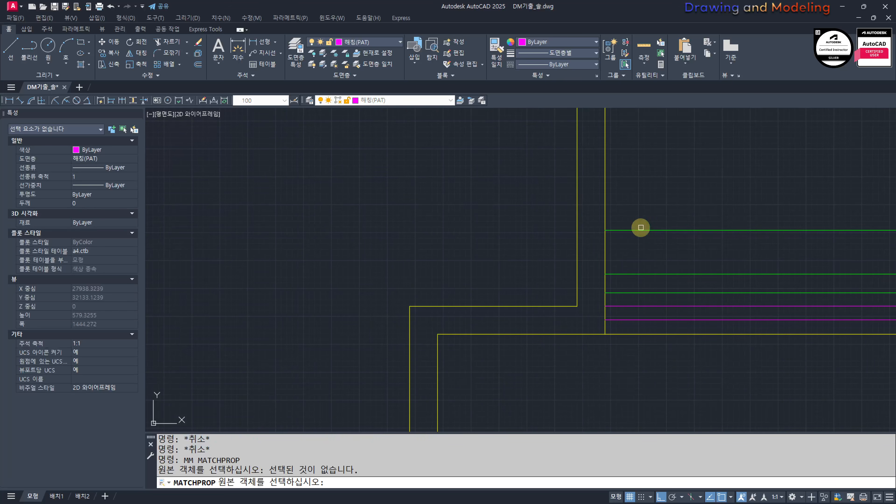
left_click(628, 229)
left_click(636, 172)
left_click(565, 209)
left_click(422, 278)
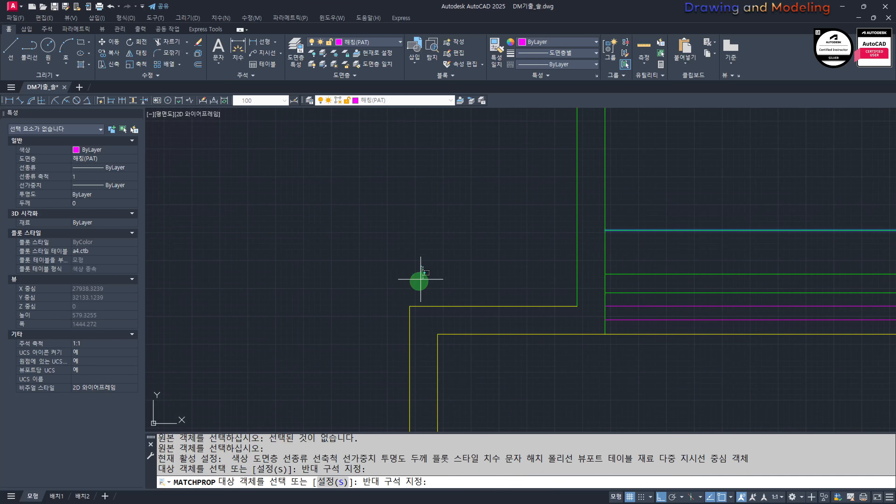
left_click(399, 318)
key("Escape")
key("Escape")
Step: Offset the green horizontal line of the stepped roof-end outline 150 downward
middle_click_drag(481, 340, 479, 322)
middle_click_drag(404, 338, 423, 322)
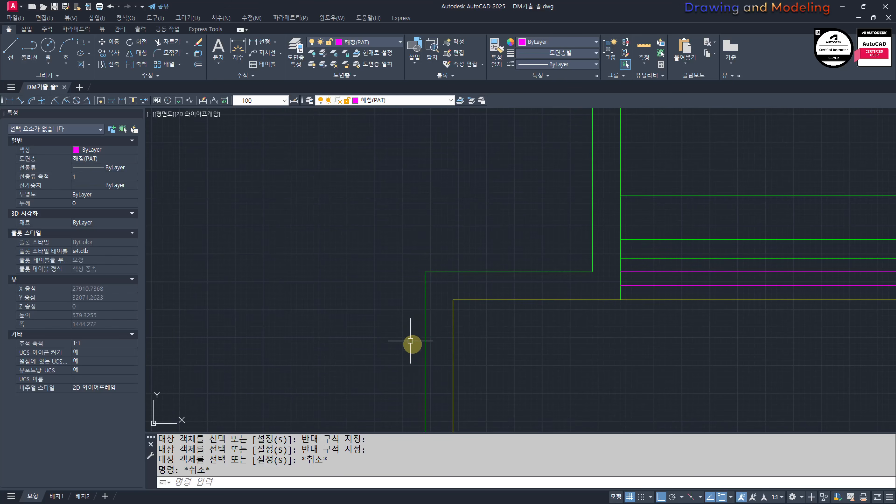
type("O")
key("Return")
type("150")
key("Return")
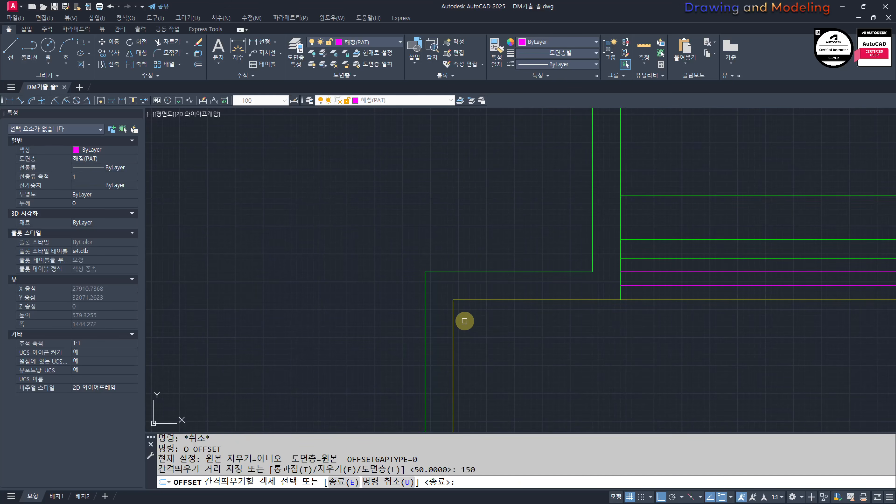
left_click(477, 274)
left_click(496, 354)
key("Escape")
key("Escape")
Step: Trim the offset line and the outer green vertical to close the roof end's narrow downturned edge
scroll(428, 385, "up", 2)
type("tr")
key("Return")
left_click_drag(487, 371, 413, 324)
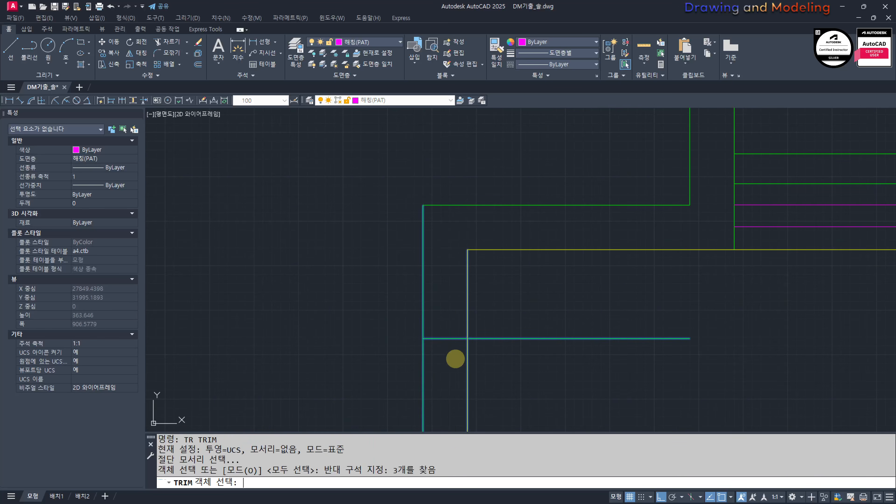
key("Return")
key("Escape")
key("Escape")
Step: Place a temporary linear dimension on the height of the roof end's downturned edge and erase it
middle_click_drag(433, 335, 464, 358)
type("q")
key("Return")
left_click(455, 362)
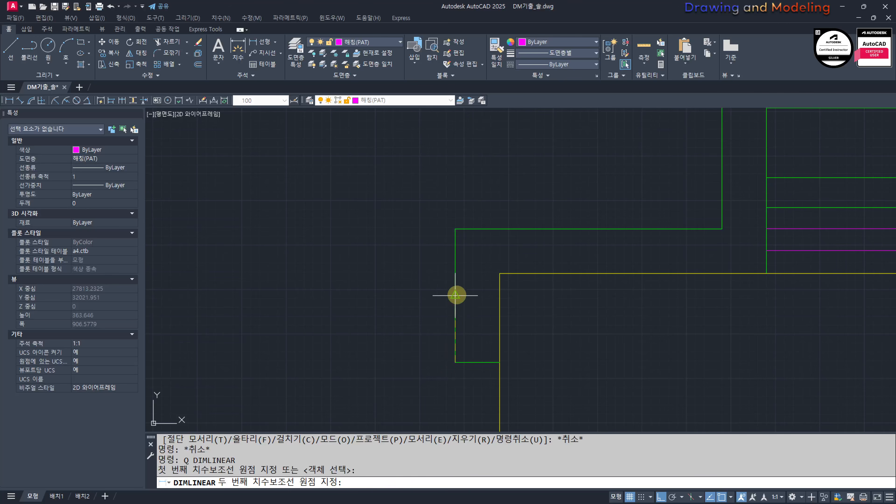
left_click(454, 229)
left_click(325, 246)
key("Escape")
key("Escape")
scroll(350, 380, "down", 3)
left_click_drag(394, 236, 307, 268)
type("e")
key("Return")
scroll(418, 353, "up", 4)
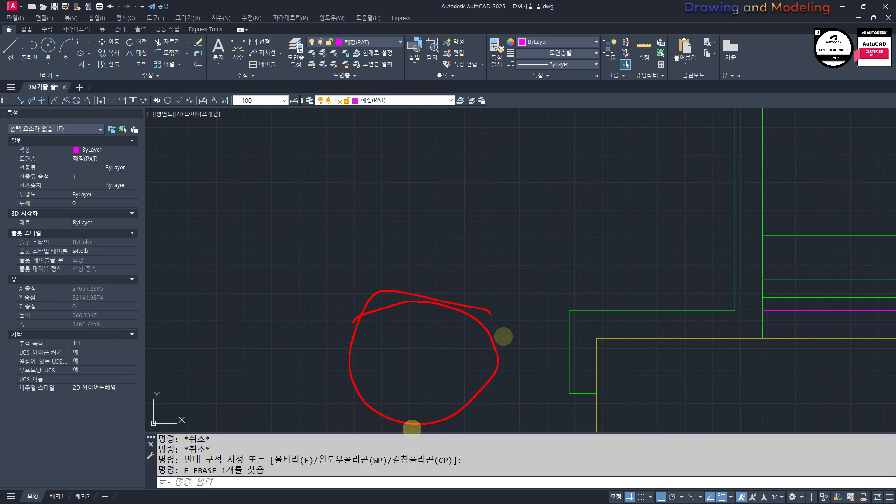
Step: Draw a horizontal construction line through the apex of section A's ridge ornament, extending across to the neighbouring view
key("Escape")
scroll(550, 304, "down", 5)
type("XL")
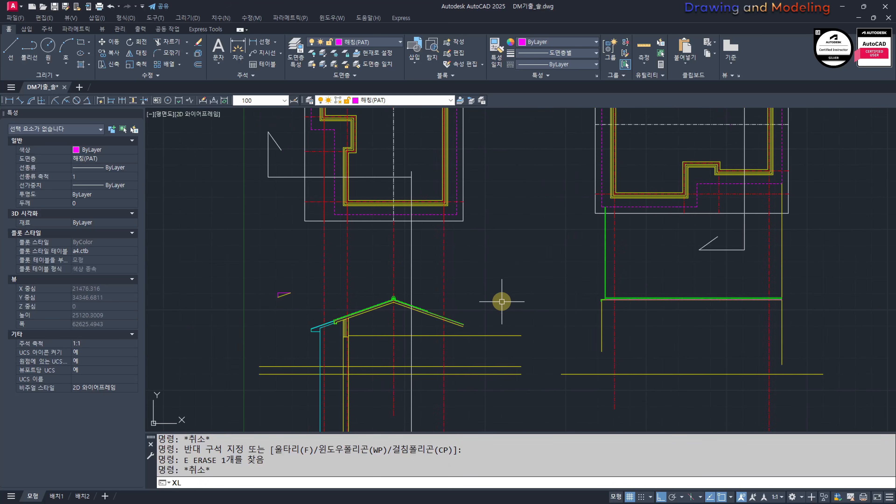
key("Return")
type("H")
key("Return")
scroll(395, 301, "up", 5)
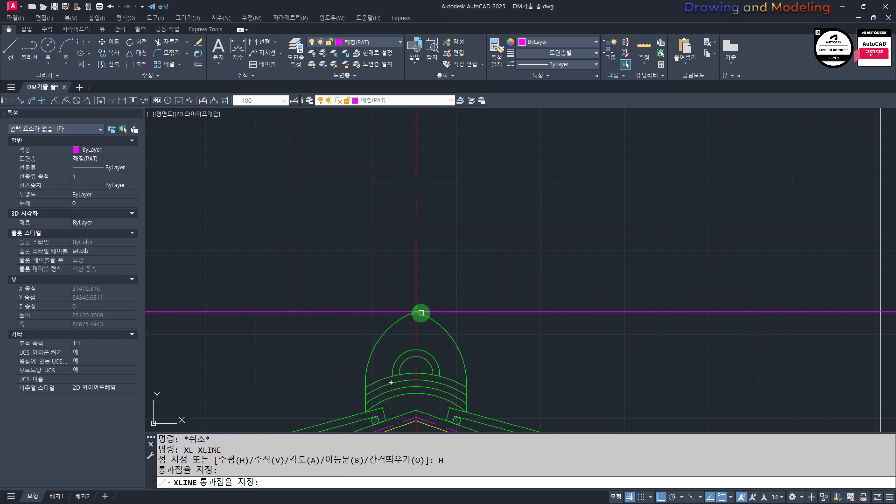
key("Escape")
key("Escape")
scroll(421, 313, "down", 5)
middle_click_drag(731, 325, 630, 316)
scroll(828, 308, "up", 6)
middle_click_drag(762, 253, 612, 261)
Step: Trim the construction line and the two green verticals to cap the upright part of the roof end
type("TR")
key("Return")
left_click(692, 299)
left_click(570, 244)
key("Return")
left_click(555, 212)
left_click(723, 289)
left_click(694, 258)
key("Escape")
key("Escape")
Step: Match the magenta cap line of the upright roof end to the green outline's properties
type("MM")
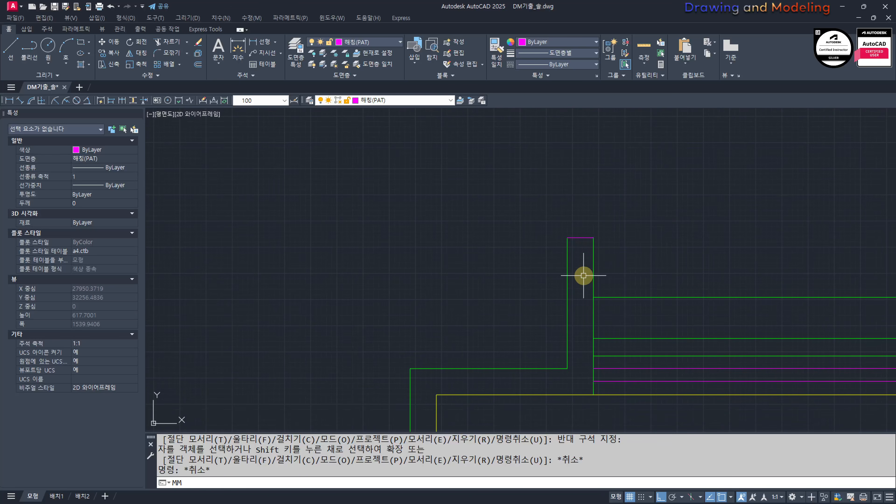
key("Return")
left_click(594, 256)
key("Escape")
key("Escape")
Step: Mirror the green roof-end outline to the opposite end about the ridge's midpoint, keeping the original
scroll(526, 247, "down", 3)
left_click(383, 188)
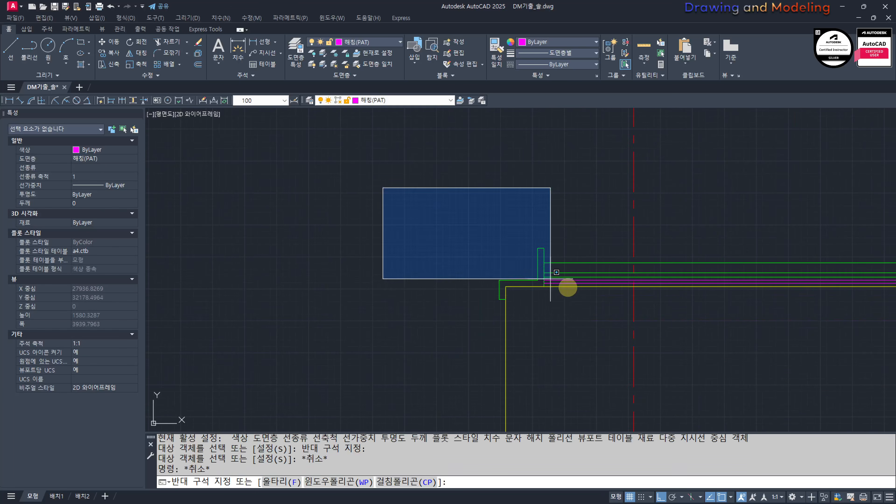
left_click(600, 303)
scroll(618, 301, "down", 3)
middle_click_drag(702, 309, 474, 311)
type("MI")
key("space")
scroll(447, 301, "up", 2)
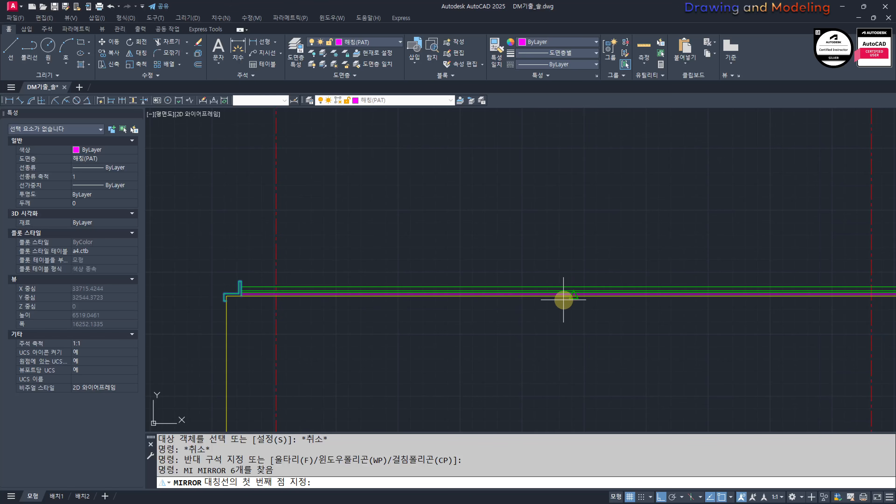
left_click(566, 298)
left_click(584, 218)
key("space")
key("Escape")
middle_click_drag(858, 296, 547, 287)
scroll(606, 291, "up", 4)
scroll(472, 234, "up", 2)
type("TR")
key("space")
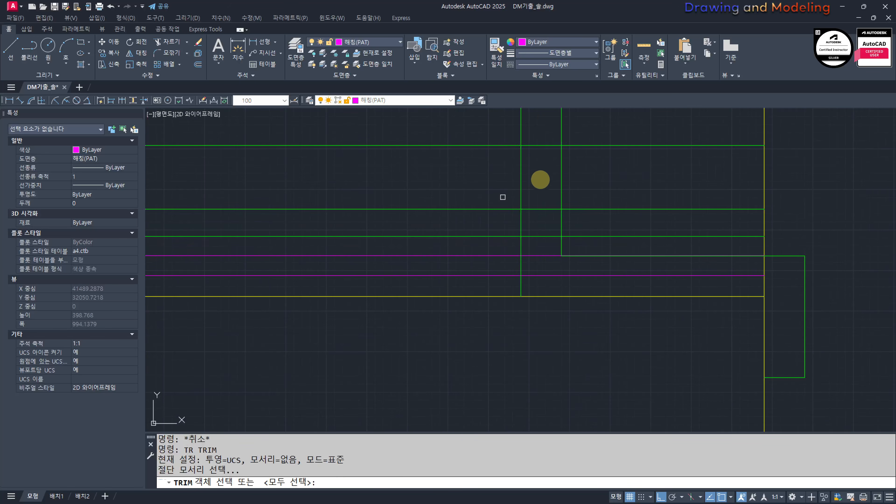
left_click(542, 179)
left_click(506, 193)
left_click(630, 270)
left_click(588, 321)
key("Escape")
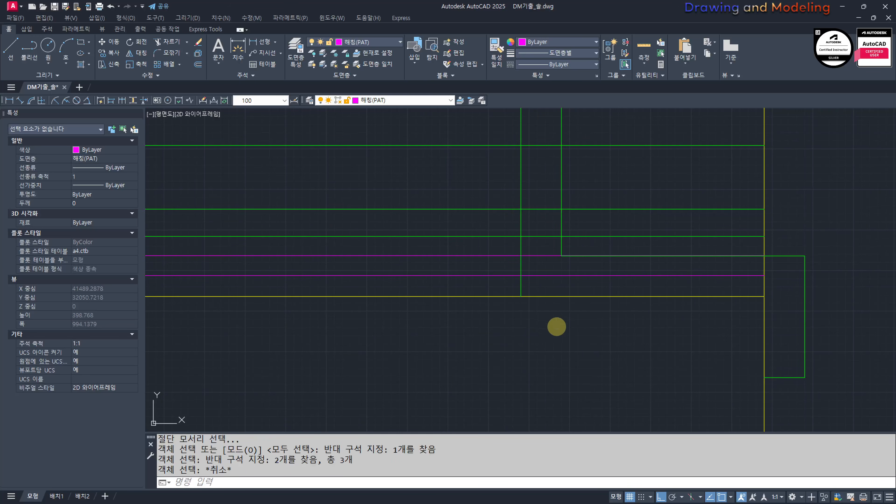
Step: Trim the ridge lines and excess verticals at the mirrored roof end, leaving a clean stepped outline
key("space")
left_click(549, 312)
left_click(493, 284)
scroll(501, 281, "down", 2)
key("space")
left_click(657, 230)
left_click(699, 164)
left_click(614, 331)
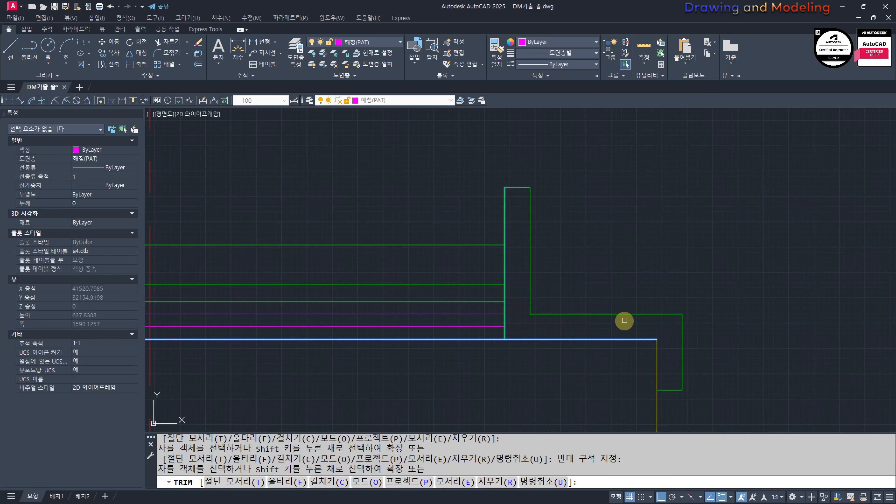
key("Escape")
scroll(454, 300, "down", 4)
scroll(492, 307, "up", 1)
scroll(443, 303, "down", 2)
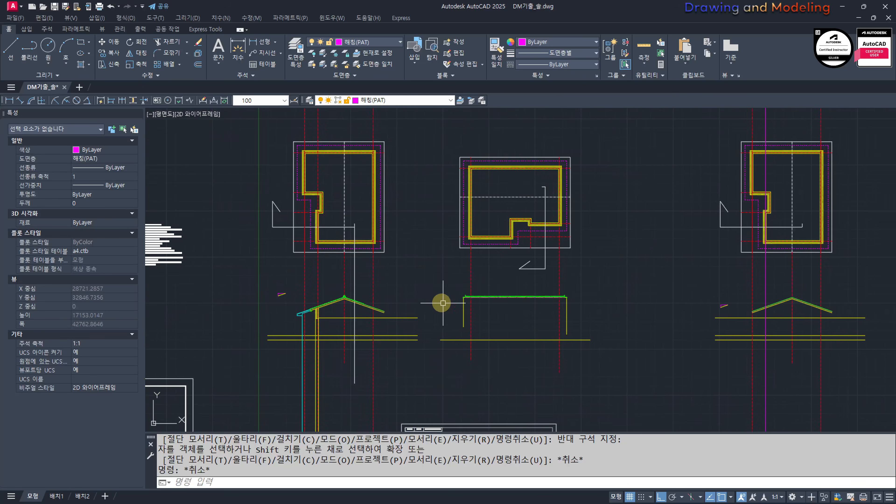
scroll(473, 267, "up", 1)
mouse_move(478, 261)
middle_mouse_down()
mouse_move(578, 274)
mouse_move(509, 268)
middle_mouse_up()
mouse_move(335, 294)
middle_mouse_down()
mouse_move(400, 324)
mouse_move(464, 336)
middle_mouse_up()
scroll(600, 296, "down", 2)
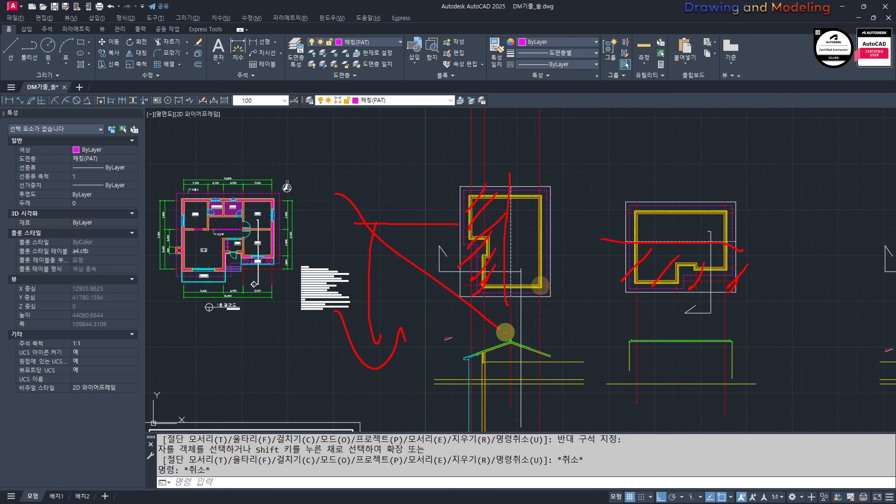
key("Escape")
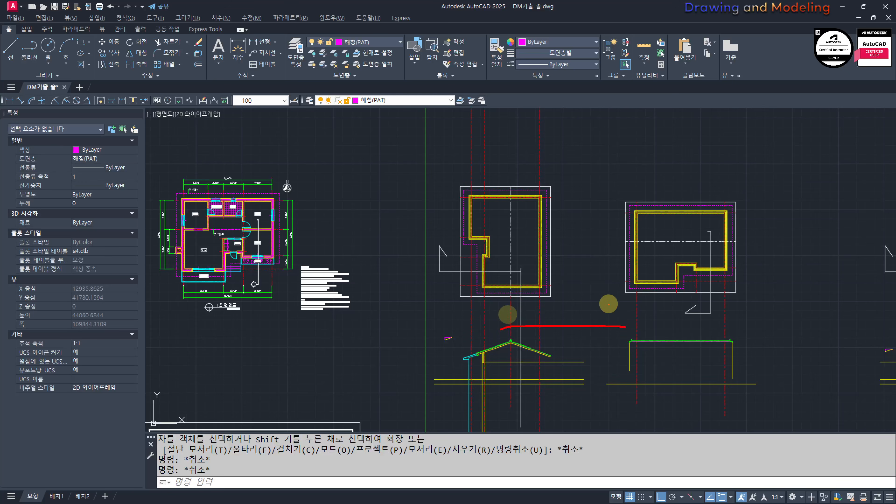
key("Escape")
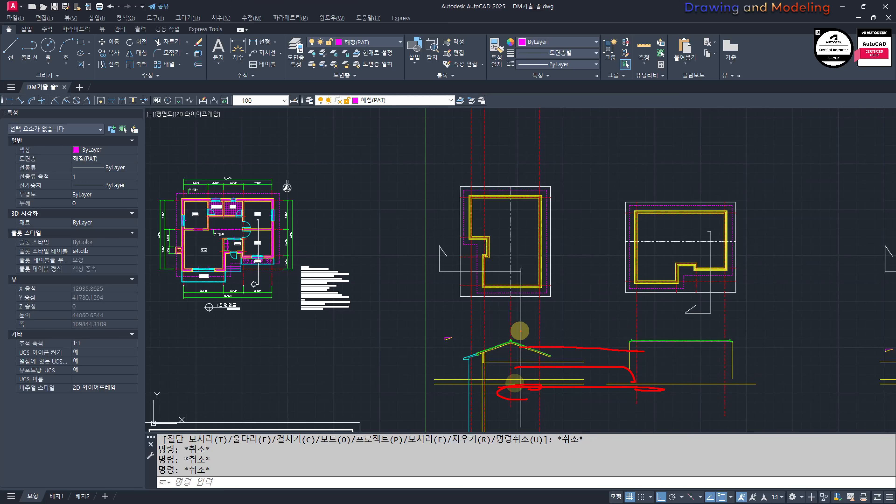
key("Escape")
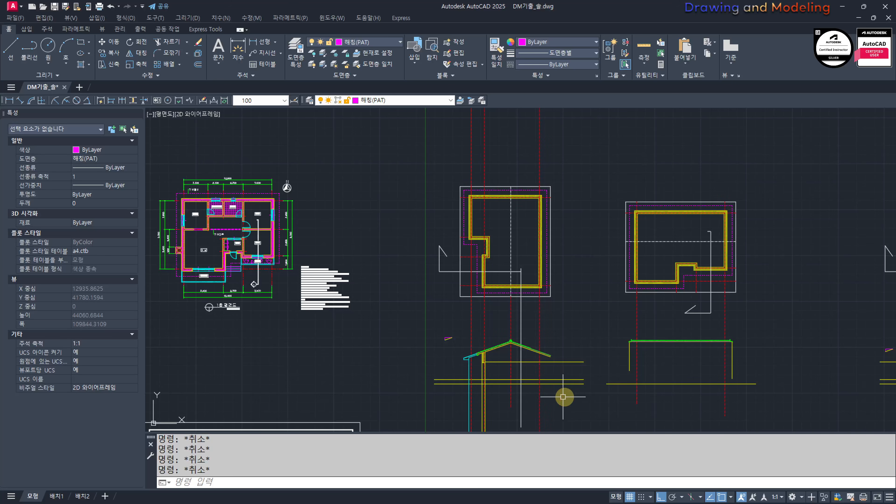
mouse_move(527, 316)
middle_mouse_down()
mouse_move(546, 333)
mouse_move(536, 331)
middle_mouse_up()
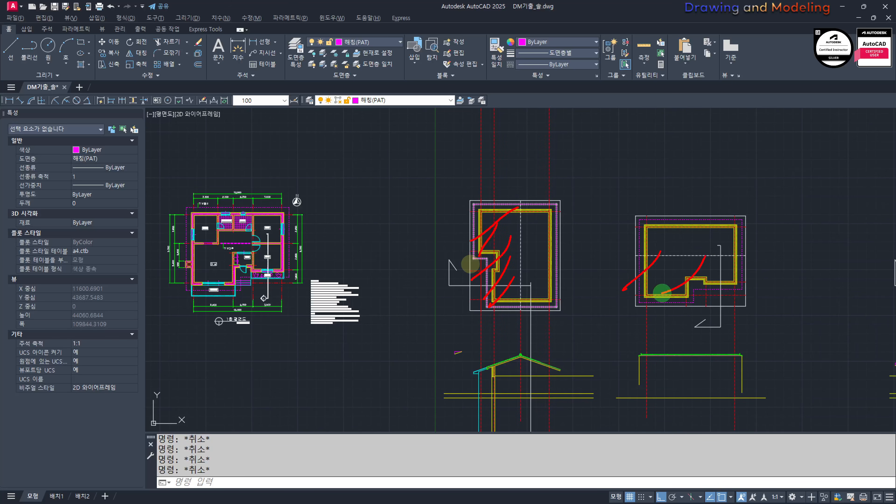
scroll(471, 264, "up", 4)
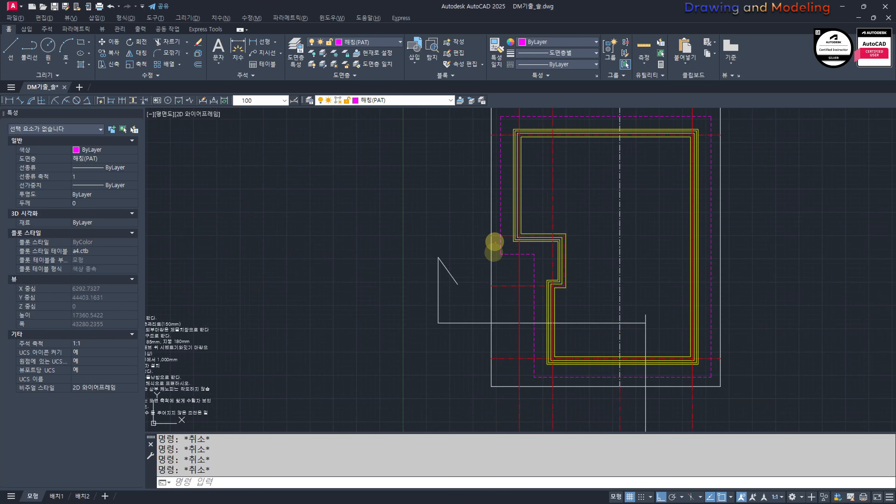
key("Escape")
scroll(505, 331, "down", 4)
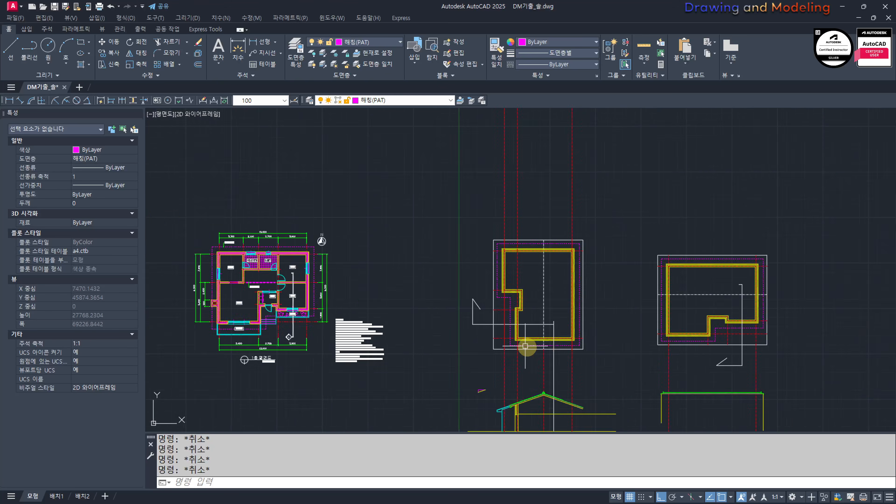
middle_click_drag(528, 347, 544, 247)
scroll(514, 357, "up", 4)
key("ctrl+2")
left_click_drag(522, 263, 521, 269)
key("Escape")
scroll(493, 297, "down", 2)
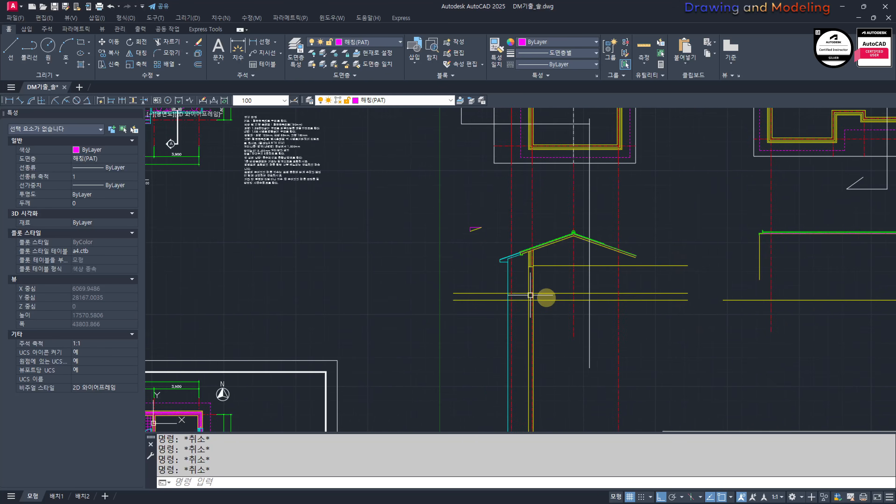
Step: Draw four horizontal construction lines through the main eave's upper and lower corners and the cyan lower roof's edge corners in section A
middle_click_drag(608, 304, 465, 313)
type("XL")
key("space")
type("H")
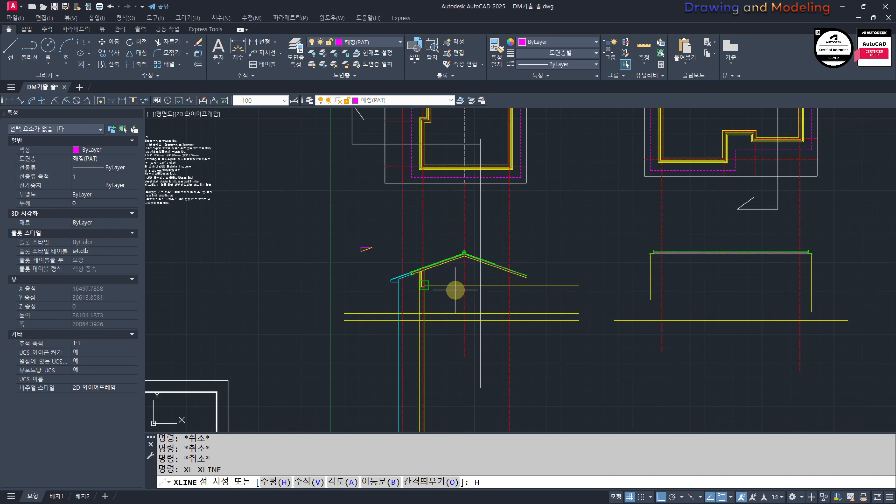
key("space")
middle_click_drag(389, 279, 439, 326)
scroll(439, 327, "up", 11)
left_click(501, 284)
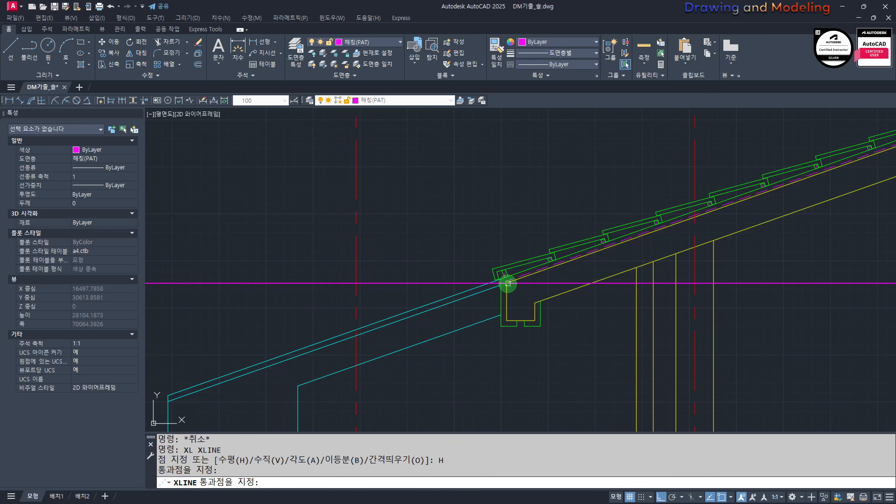
scroll(515, 317, "up", 8)
left_click(496, 290)
scroll(469, 297, "down", 10)
scroll(327, 320, "up", 9)
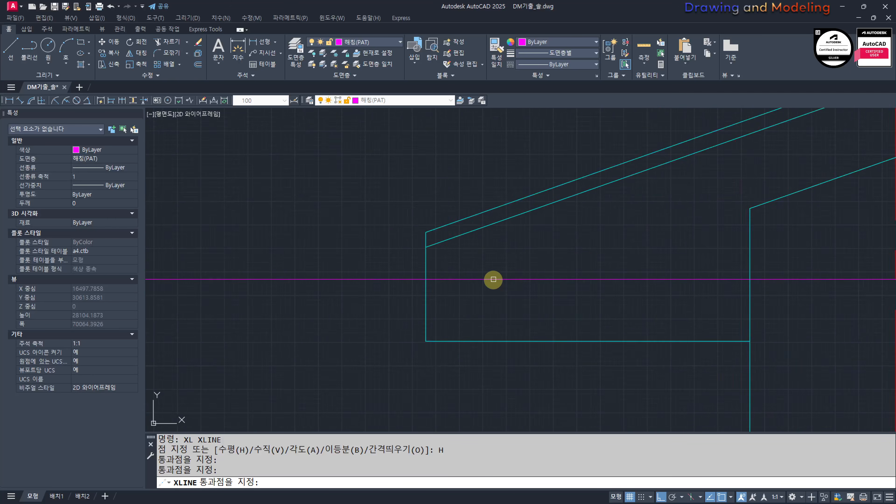
left_click(385, 230)
left_click(403, 374)
scroll(335, 363, "down", 9)
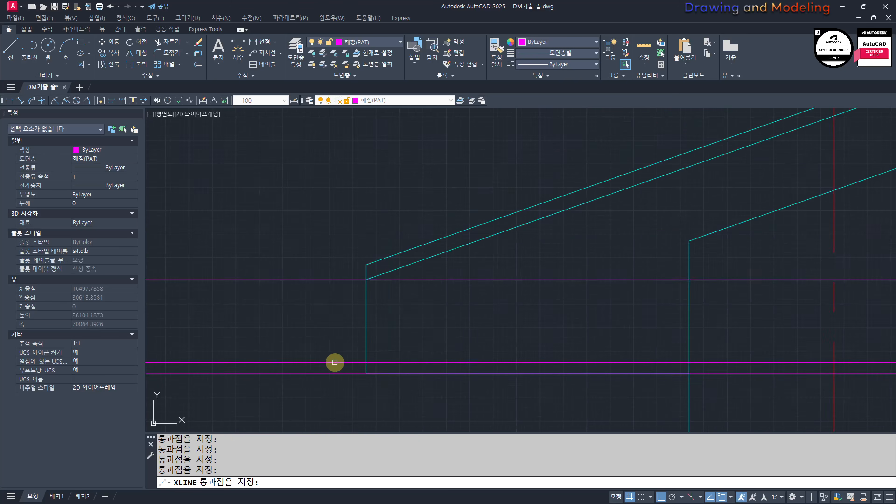
key("Escape")
key("Escape")
Step: Match the four horizontal eave construction lines to the yellow wall line's properties
type("MM")
key("Return")
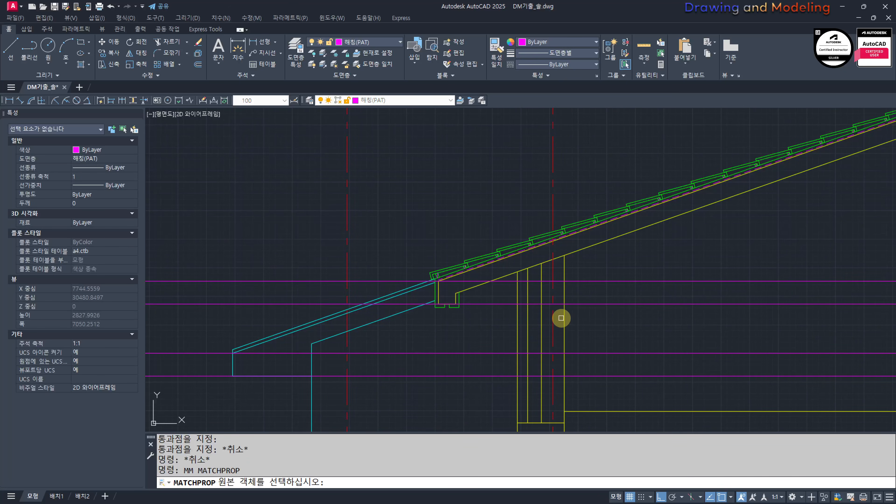
left_click(564, 317)
left_click_drag(596, 301, 651, 384)
key("Escape")
key("Escape")
scroll(540, 340, "down", 8)
scroll(539, 341, "down", 2)
middle_click_drag(806, 356, 651, 355)
scroll(588, 335, "up", 4)
type("TR")
key("Return")
key("Escape")
key("Escape")
scroll(629, 351, "down", 6)
type("K")
key("Return")
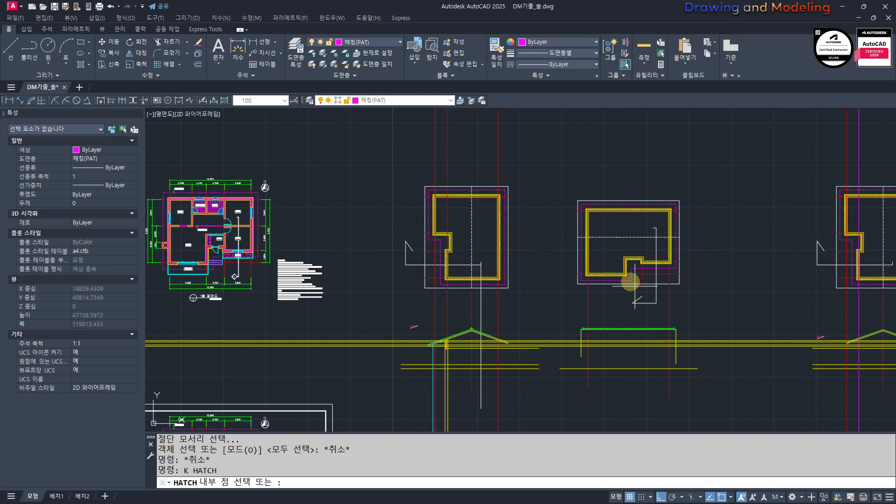
key("Escape")
key("Escape")
Step: Draw two vertical lines from the plan's eave-step corner and the adjacent wall centreline down through the neighbouring view
scroll(631, 321, "up", 4)
type("L")
key("Return")
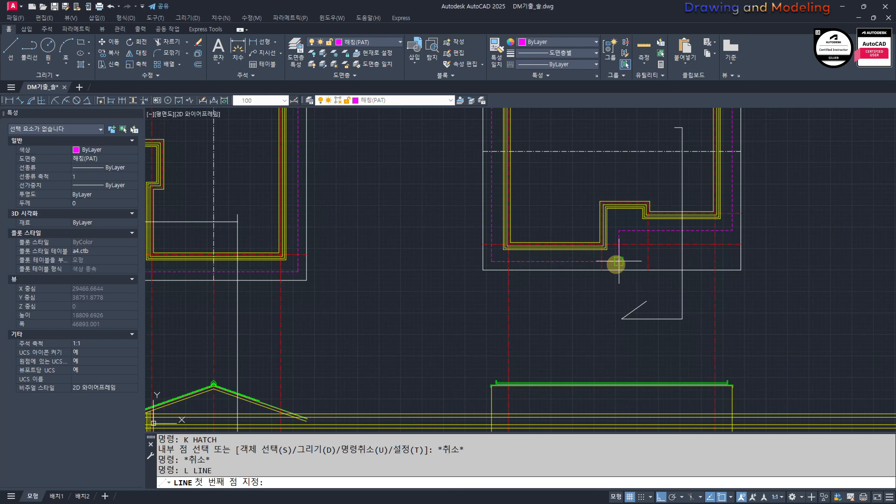
left_click(616, 263)
scroll(615, 349, "down", 6)
scroll(606, 370, "up", 3)
key("Escape")
type("L")
key("Return")
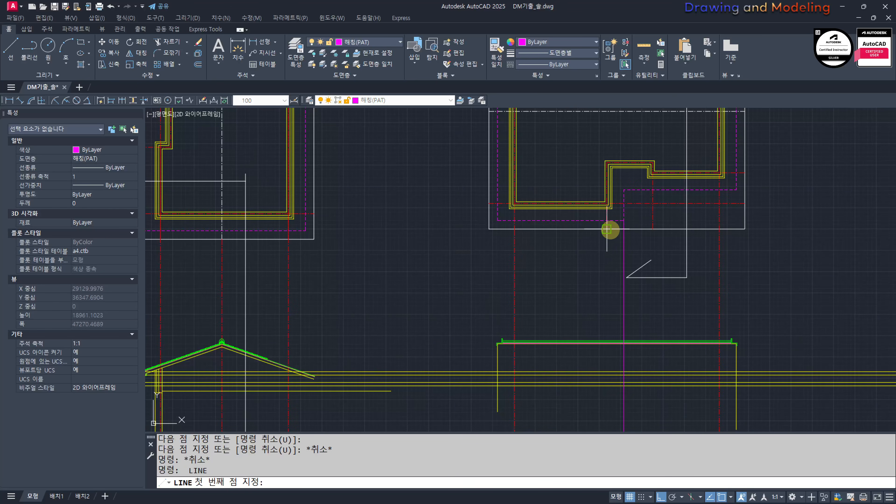
left_click(608, 230)
scroll(602, 334, "down", 3)
middle_click_drag(602, 334, 607, 227)
left_click(591, 340)
scroll(619, 331, "up", 4)
Step: Match the two new vertical lines to the red centreline's properties
type("ma")
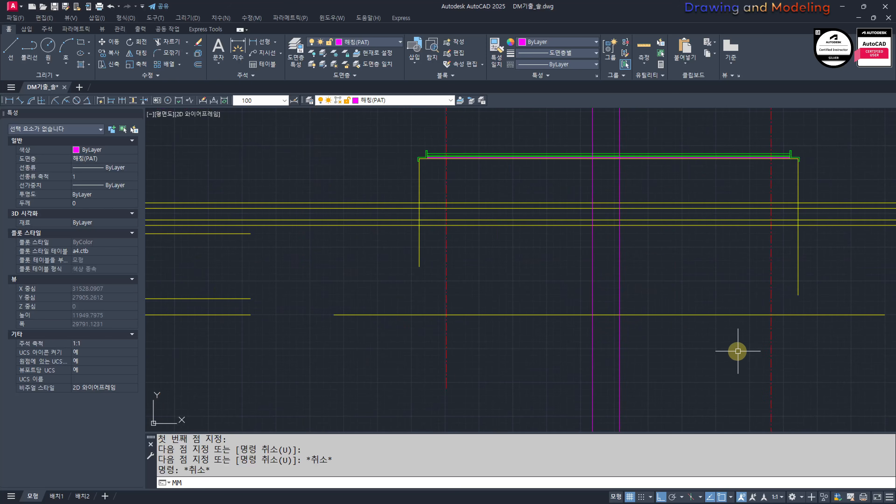
key("space")
left_click(774, 335)
left_click(772, 335)
left_click(666, 346)
left_click(530, 359)
key("Escape")
Step: Match the vertical line from the eave-step corner to the yellow eave line's properties
type("ma")
left_click(638, 229)
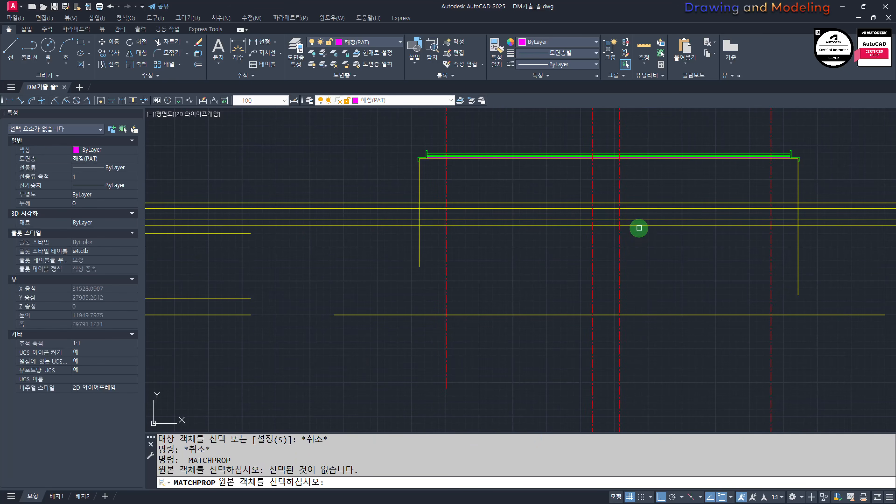
left_click(634, 248)
left_click(628, 225)
left_click(632, 240)
left_click(611, 258)
key("Escape")
key("Escape")
scroll(625, 266, "down", 4)
middle_click_drag(623, 283, 623, 347)
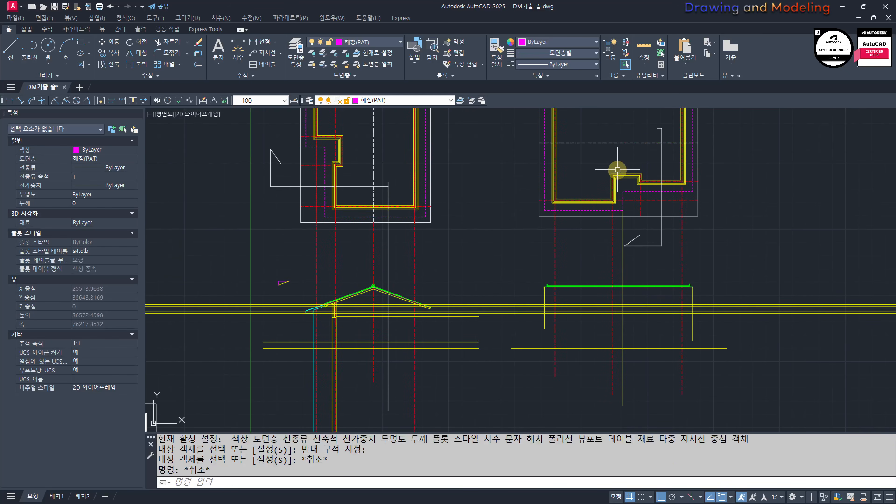
Step: Compare the roof plan's stepped eave edges with the roof outline in the view below
scroll(633, 311, "up", 4)
scroll(601, 319, "down", 4)
middle_click_drag(594, 284, 602, 305)
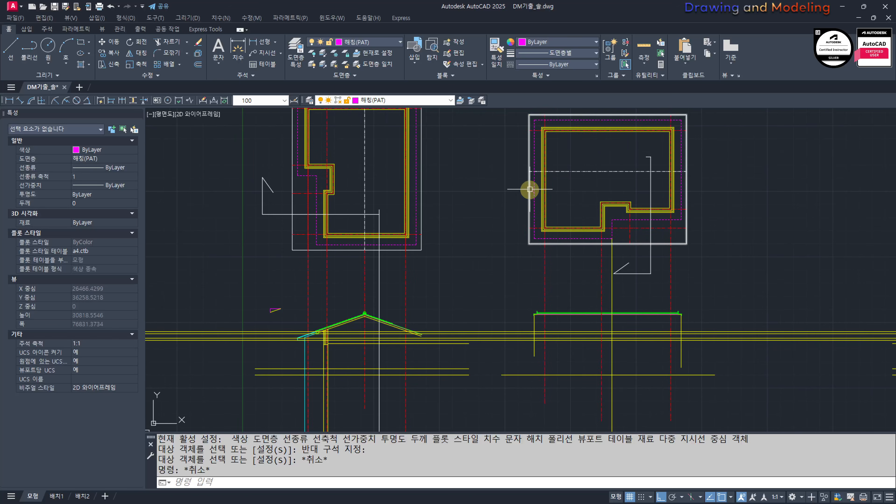
type("!")
key("Escape")
key("Escape")
scroll(514, 165, "up", 2)
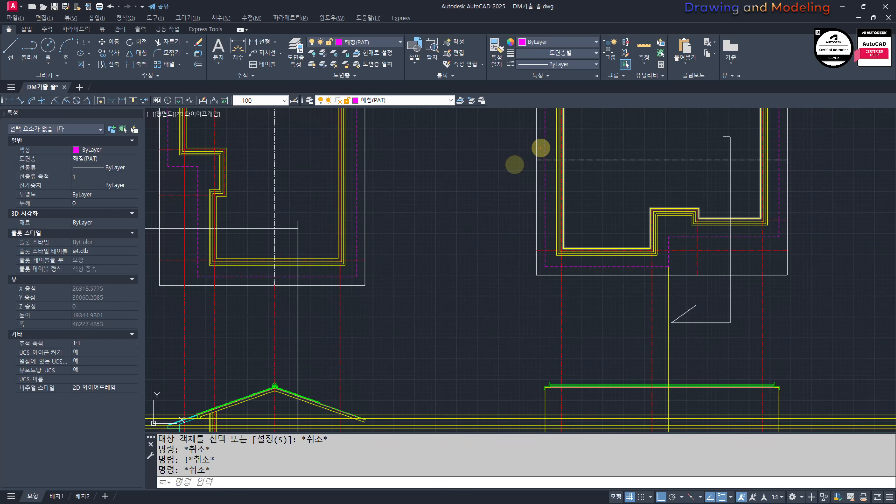
middle_click_drag(561, 219, 557, 168)
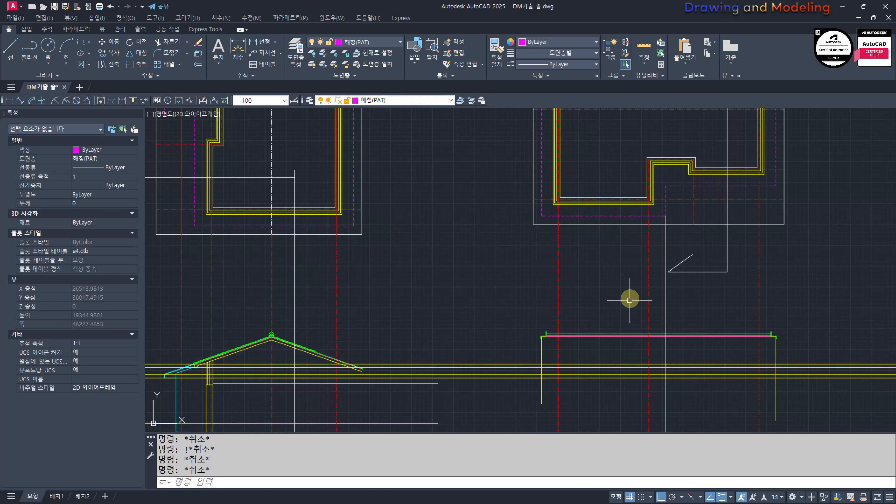
scroll(630, 300, "down", 2)
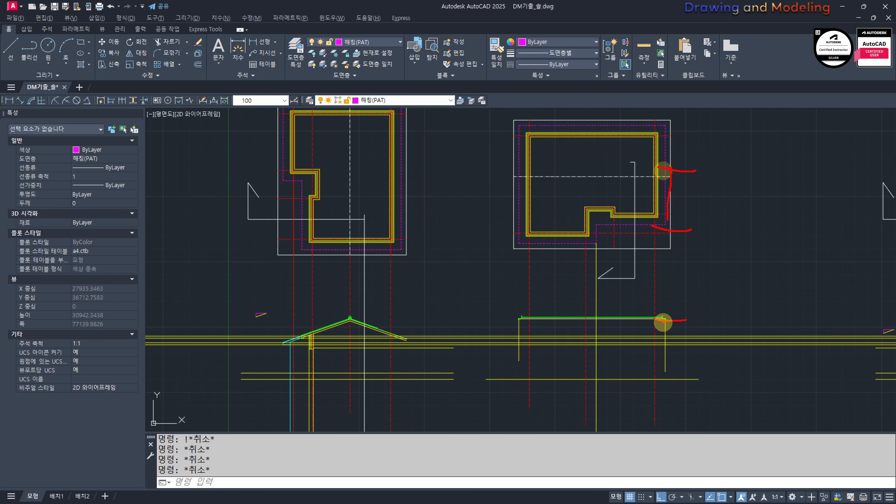
Step: Trim the four eave lines and the vertical line against each other to form the step between the lower and upper eaves
scroll(606, 358, "up", 2)
type("tr")
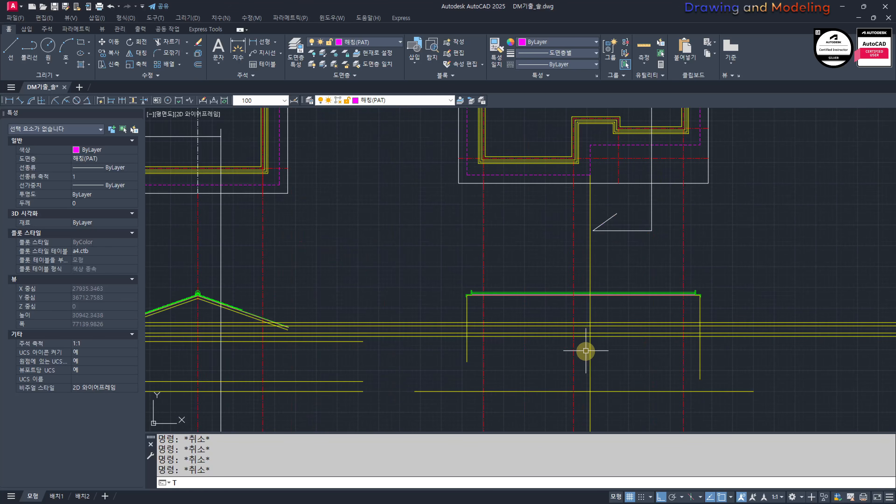
key("space")
left_click(603, 354)
left_click(586, 311)
key("space")
left_click(526, 311)
left_click(524, 331)
left_click(624, 360)
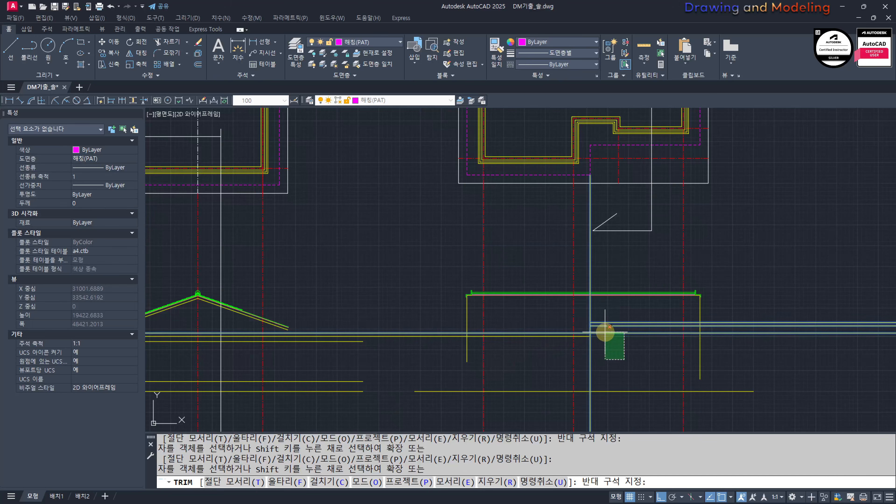
left_click(604, 332)
left_click(604, 359)
left_click(583, 305)
key("Escape")
Step: Trim the upper eave lines and the roof-end vertical to a clean corner at the higher-eave end
key("space")
left_click(718, 339)
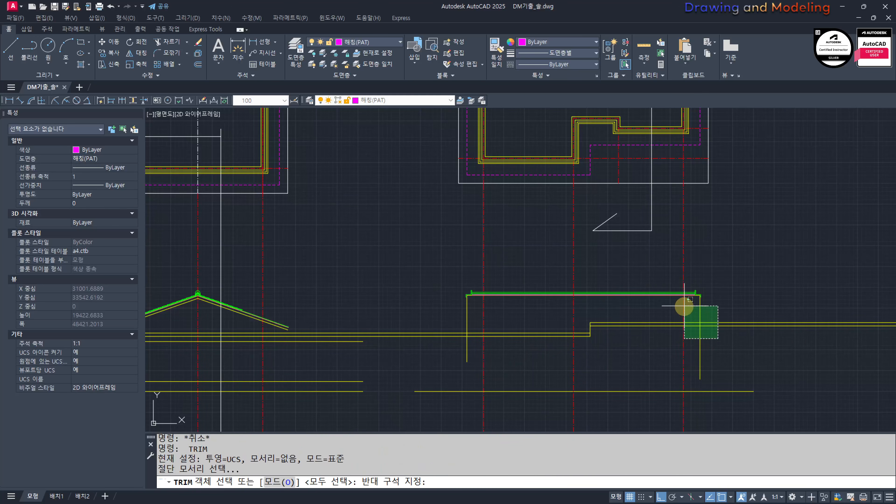
left_click(683, 306)
key("space")
left_click(735, 319)
left_click(719, 338)
left_click(712, 354)
left_click(685, 368)
key("Escape")
key("Escape")
Step: Trim the lower eave lines and the roof-end vertical to a clean corner at the opposite end
scroll(486, 344, "up", 4)
key("space")
left_click(419, 287)
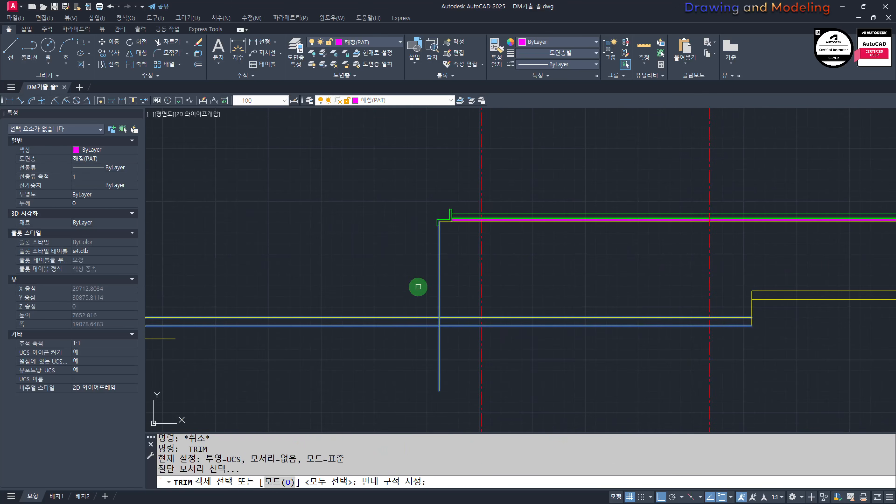
key("space")
left_click(413, 357)
left_click(356, 286)
key("Escape")
scroll(448, 282, "down", 4)
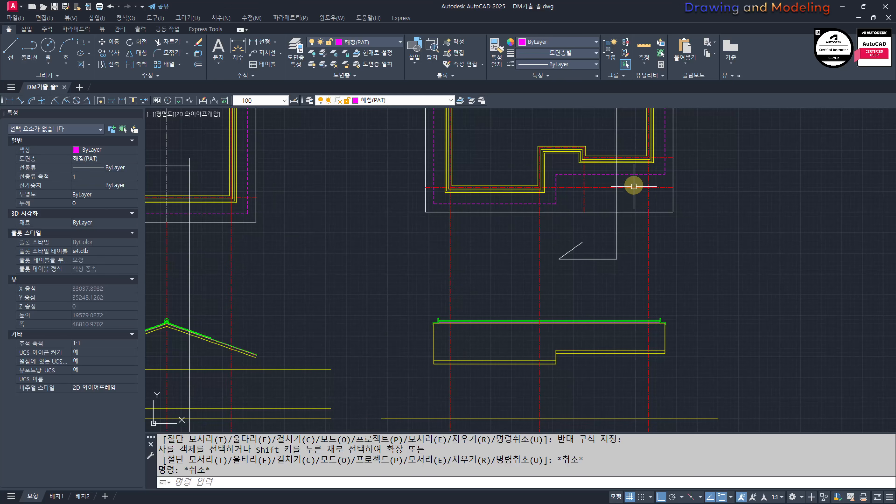
Step: Draw three vertical construction lines through the plan's outer wall corners, at both building ends and the recess
middle_click_drag(596, 318, 613, 306)
mouse_move(511, 242)
middle_mouse_down()
mouse_move(551, 301)
mouse_move(495, 304)
middle_mouse_up()
key("Escape")
key("Escape")
type("xl")
key("Return")
type("v")
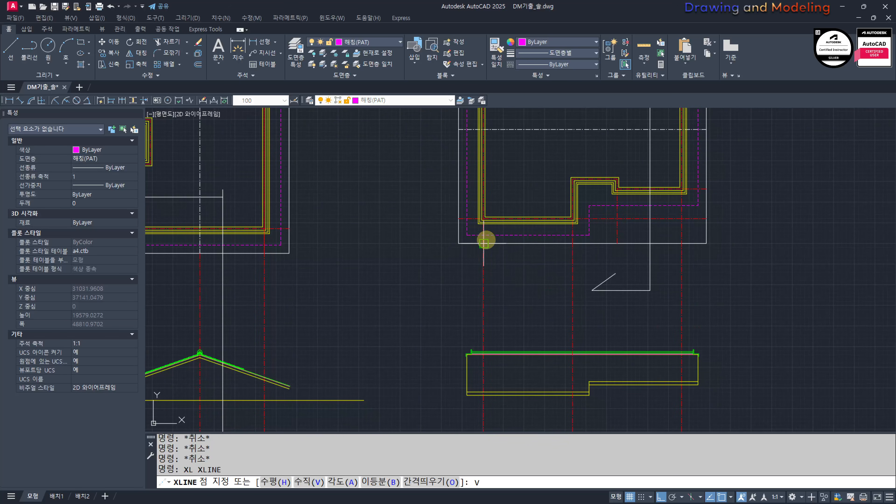
key("Return")
left_click(478, 230)
left_click(577, 223)
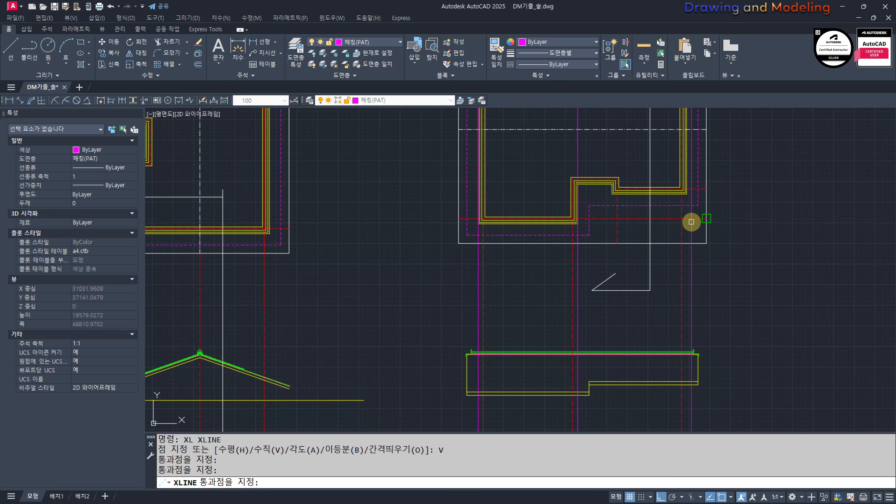
left_click(687, 193)
key("Escape")
Step: Match the three vertical construction lines to the yellow ground line's properties
middle_click_drag(663, 350, 680, 266)
type("mm")
key("Return")
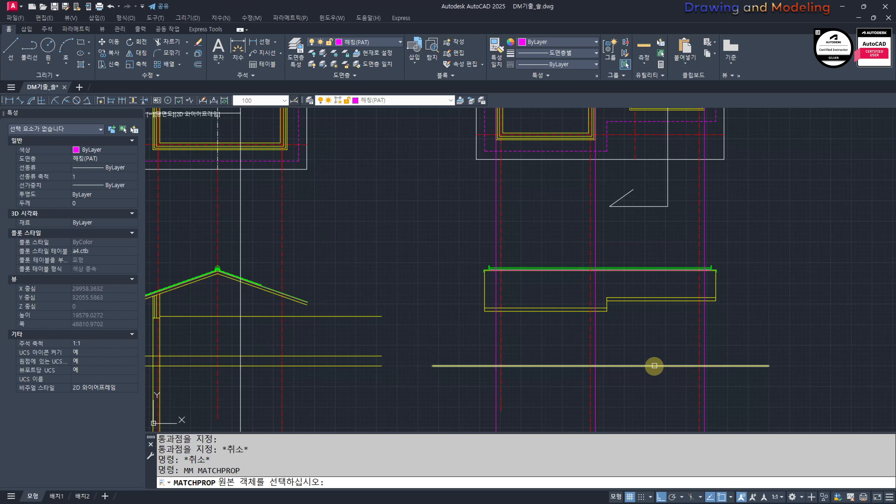
left_click(654, 366)
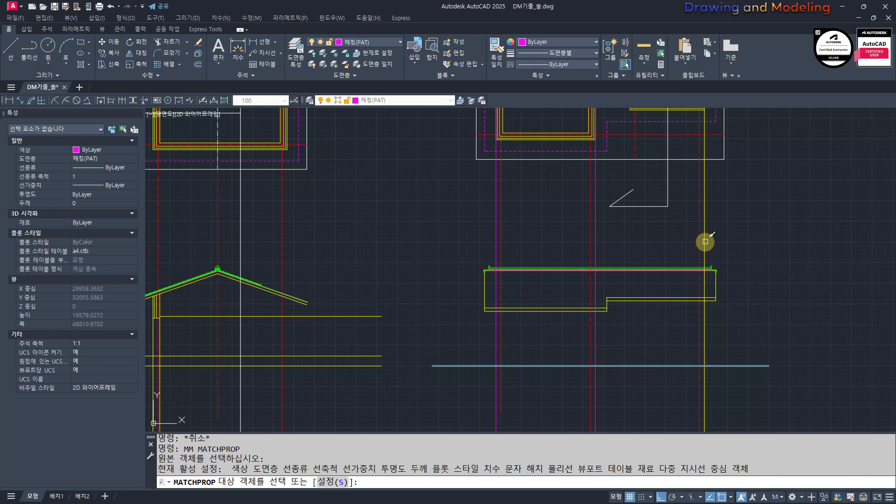
left_click(596, 249)
left_click(595, 250)
left_click(496, 253)
key("Escape")
key("Escape")
Step: Turn off the centreline layer 중심선(CEN)
mouse_move(564, 237)
middle_mouse_down()
mouse_move(565, 305)
mouse_move(598, 293)
middle_mouse_up()
middle_click_drag(611, 348, 621, 282)
key("space")
left_click(600, 246)
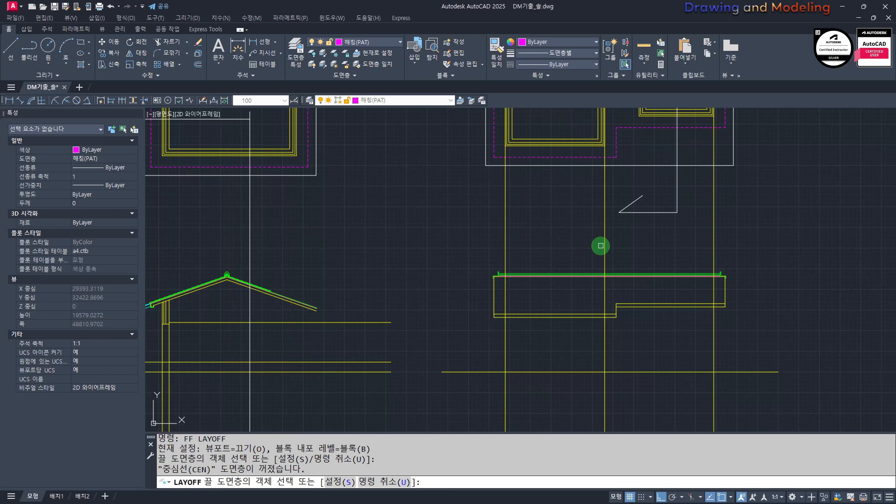
key("Escape")
key("Escape")
Step: Trim the three wall lines to run only between the undersides of the stepped eaves and the ground line
middle_click_drag(665, 382, 684, 373)
type("TR")
left_click(700, 378)
left_click(673, 351)
left_click(606, 309)
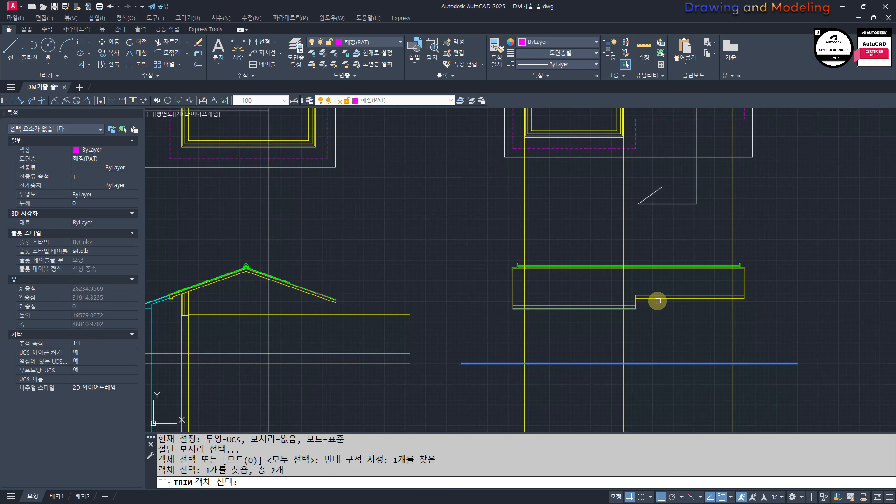
left_click(660, 299)
key("space")
left_click(800, 235)
left_click(499, 217)
left_click(826, 422)
left_click(464, 397)
key("Escape")
Step: Turn all layers back on
middle_click_drag(632, 363, 620, 380)
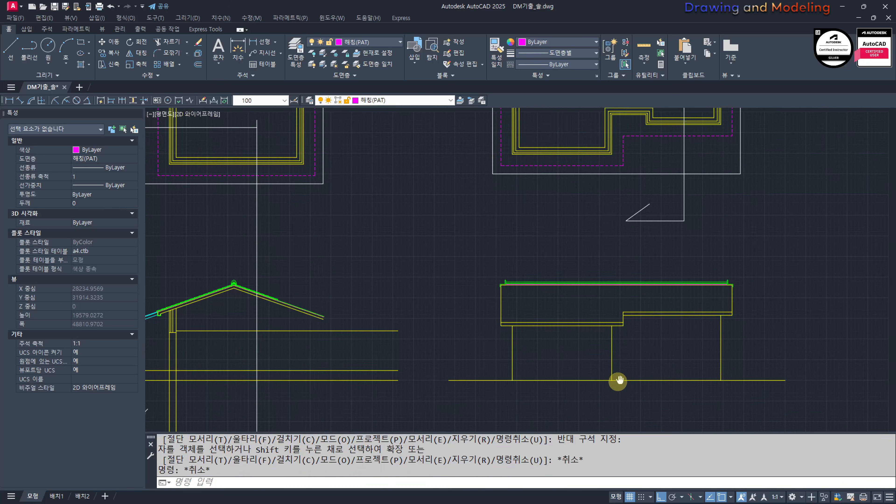
type("OO")
key("space")
key("Escape")
key("Escape")
Step: Draw two vertical lines down past the ground line, from the recess's other wall centreline and that wall's outer corner
middle_click_drag(494, 137, 501, 201)
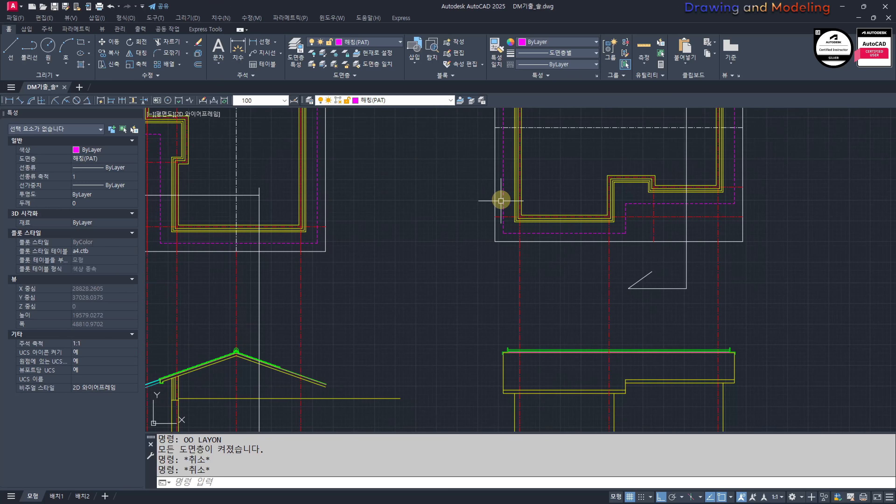
middle_click_drag(603, 294, 598, 284)
middle_click_drag(554, 217, 566, 276)
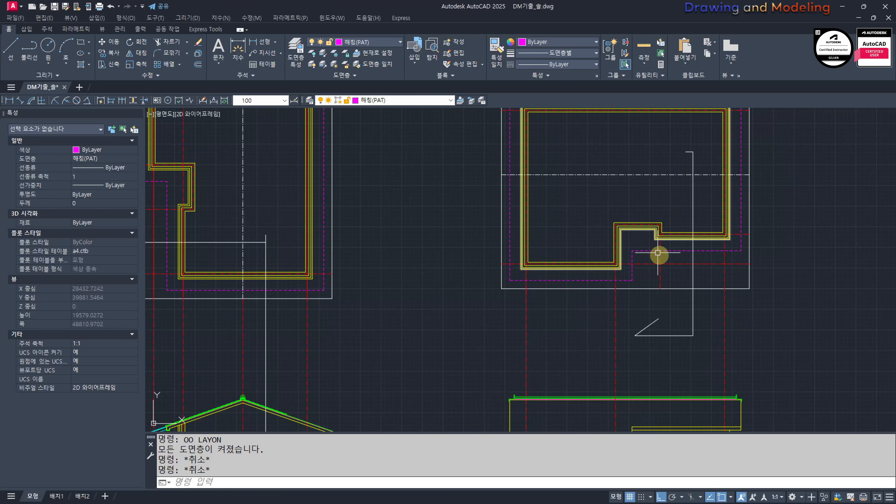
scroll(648, 318, "down", 2)
mouse_move(648, 317)
middle_mouse_down()
mouse_move(635, 249)
mouse_move(629, 267)
middle_mouse_up()
type("L")
key("space")
left_click(642, 228)
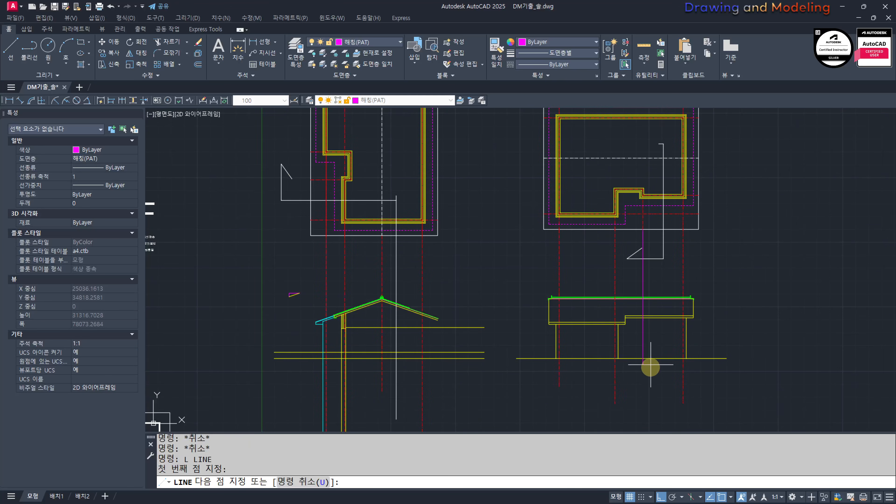
left_click(651, 397)
key("Escape")
key("Escape")
key("space")
left_click(638, 199)
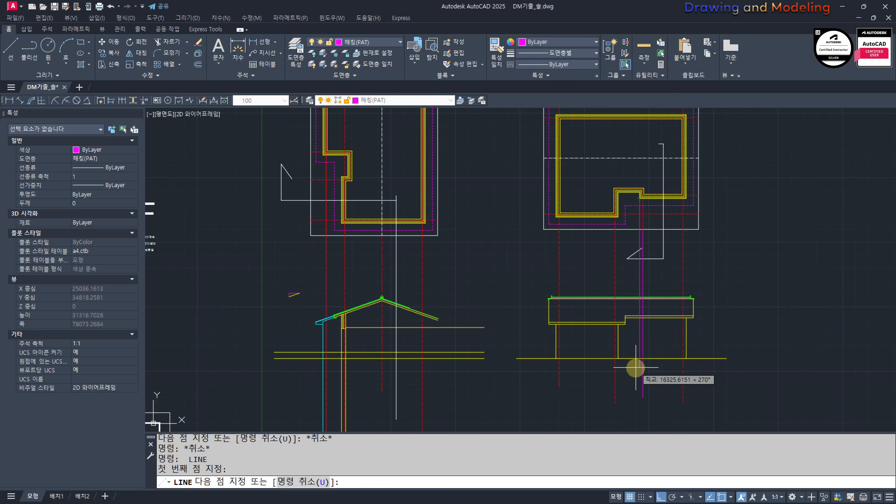
left_click(632, 390)
key("Escape")
key("Escape")
Step: Match the two new vertical lines below the recess to the properties of the yellow wall lines
scroll(635, 351, "up", 4)
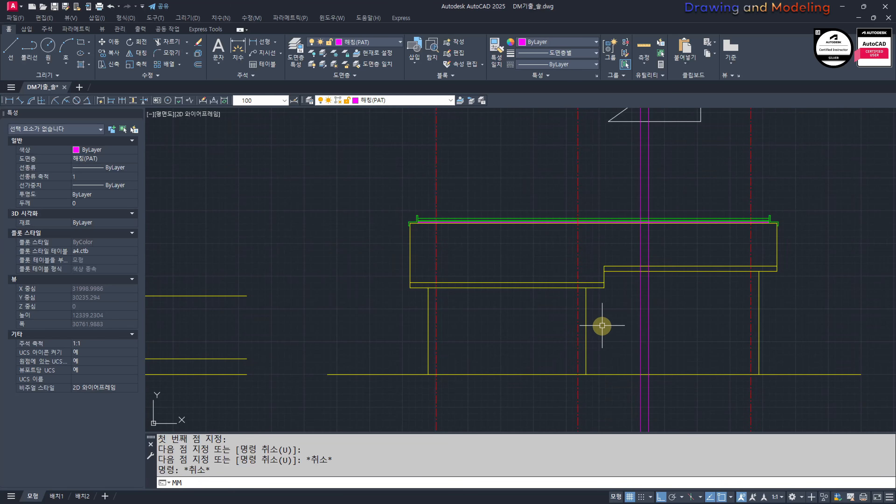
type("MM")
key("space")
left_click(580, 300)
left_click(587, 302)
key("Escape")
key("space")
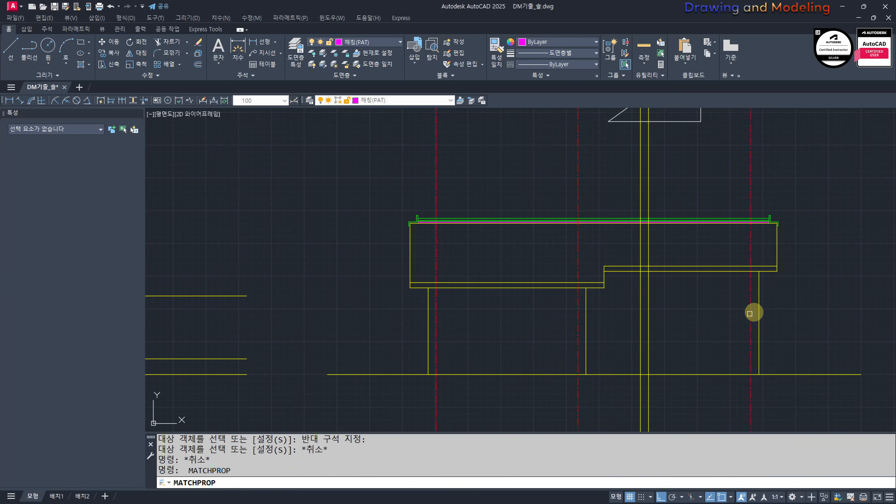
left_click(750, 314)
left_click(646, 249)
key("Escape")
key("Escape")
Step: Remove the projected line over the recess wall's centreline and trim the remaining one to run between the upper eave's underside and the ground line
middle_click_drag(670, 291, 642, 281)
type("TR TRIM")
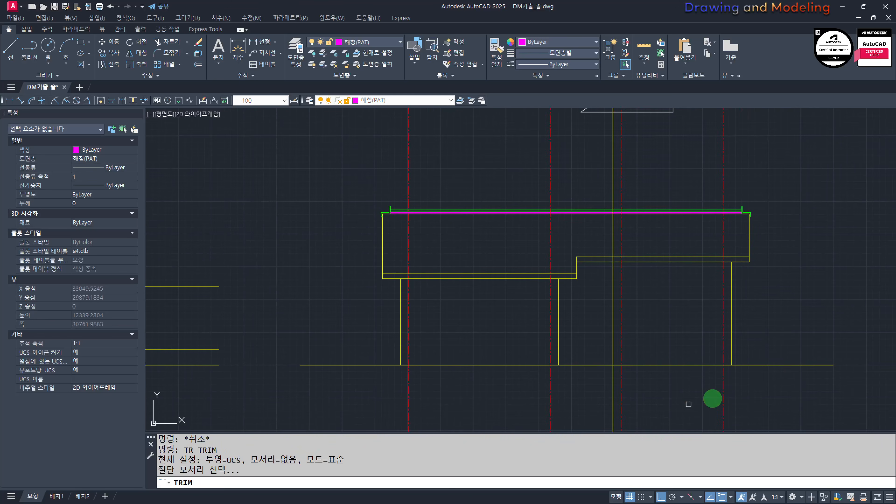
left_click(712, 396)
left_click(694, 356)
left_click(643, 257)
left_click(640, 262)
left_click(652, 259, "shift")
left_click(651, 258, "shift")
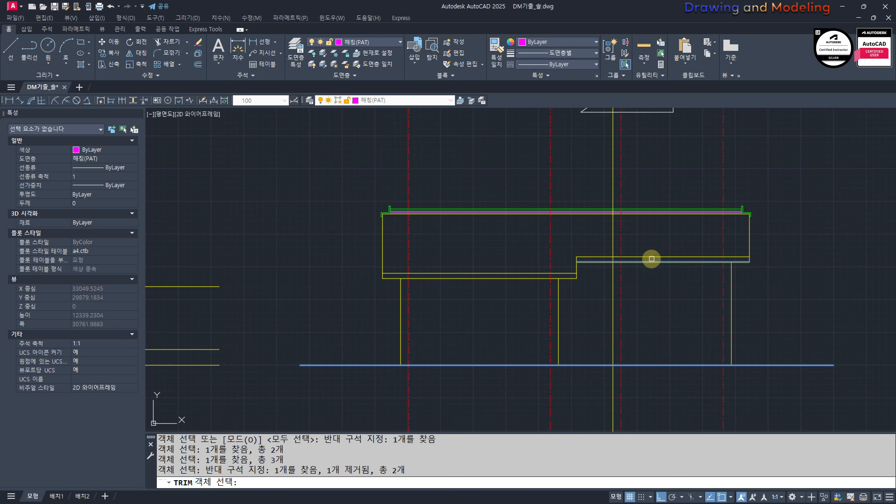
key("space")
left_click(614, 242)
scroll(613, 375, "down", 2)
key("Escape")
key("Escape")
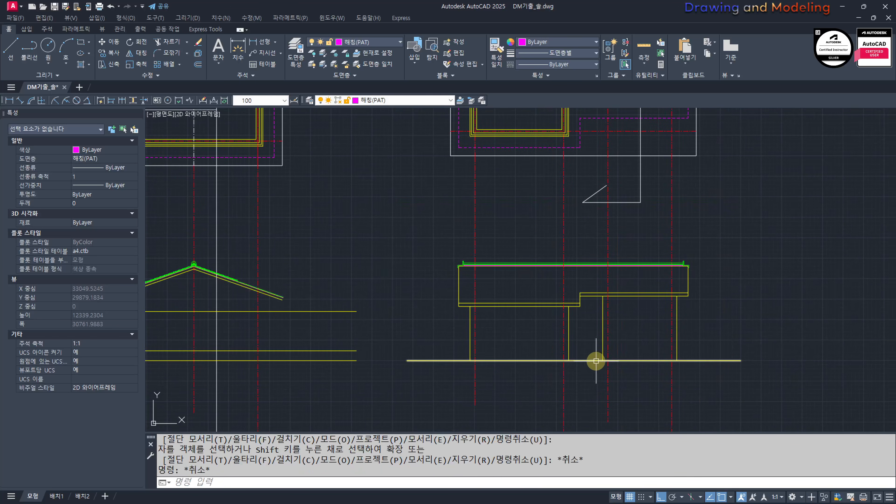
Step: Draw a boundary rectangle around the stepped-eave view and trim the centrelines that extend outside it
type("REC")
key("space")
left_click(412, 214)
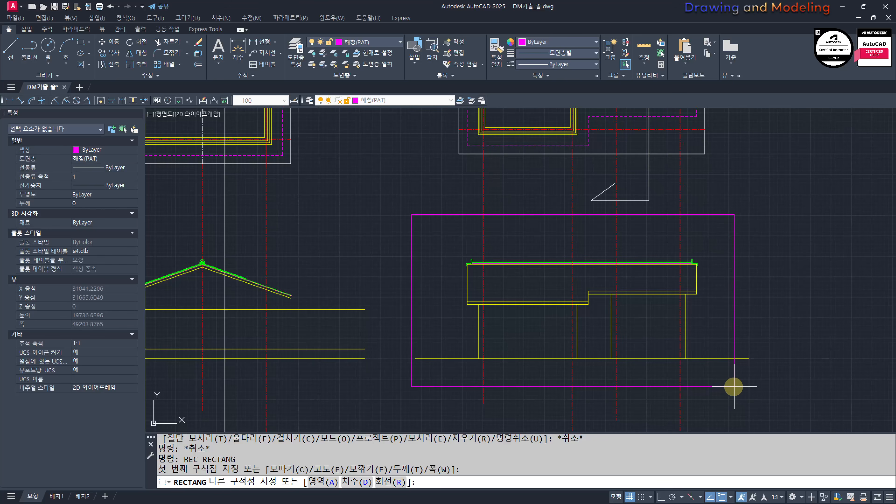
left_click(734, 387)
type("TR")
key("space")
left_click(704, 398)
left_click(694, 374)
key("space")
left_click(382, 191)
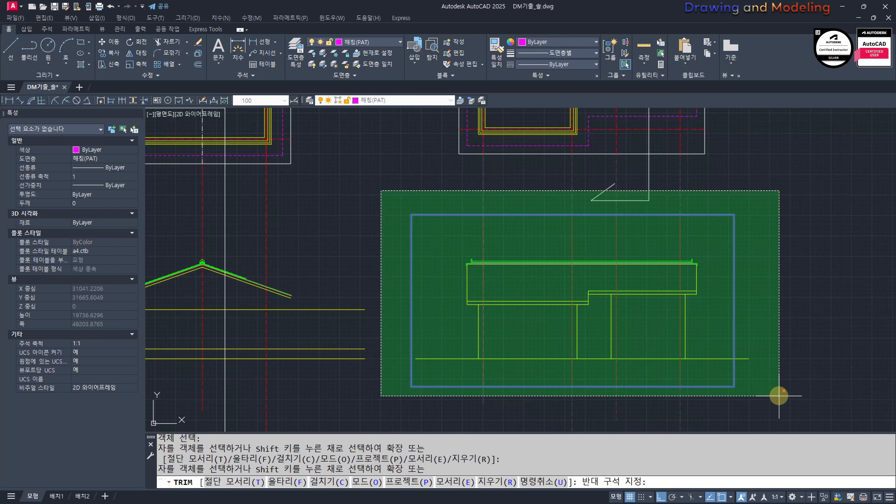
left_click(780, 397)
key("Escape")
key("Escape")
middle_click_drag(599, 342, 668, 345)
type("S")
key("space")
left_click(505, 419)
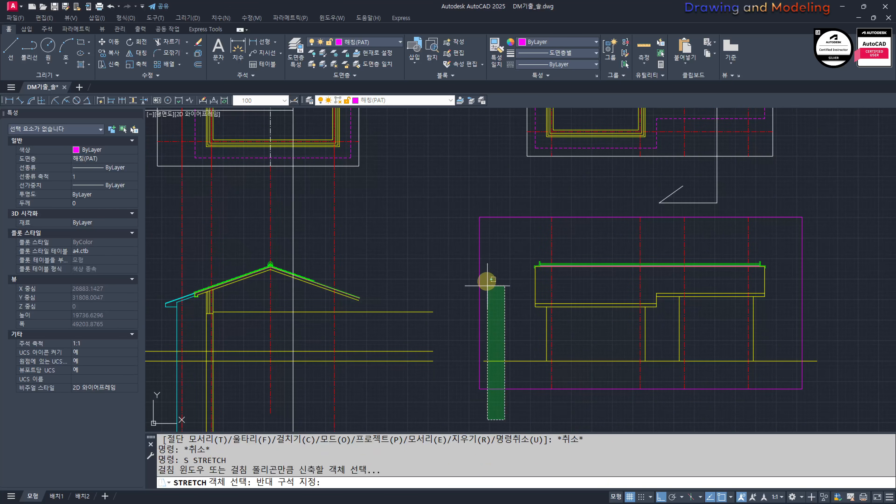
key("Escape")
Step: Extend the ground line's left end to the boundary rectangle
key("Escape")
type("EX")
key("space")
key("space")
left_click(518, 361)
left_click(536, 340)
left_click(500, 372)
key("Escape")
key("Escape")
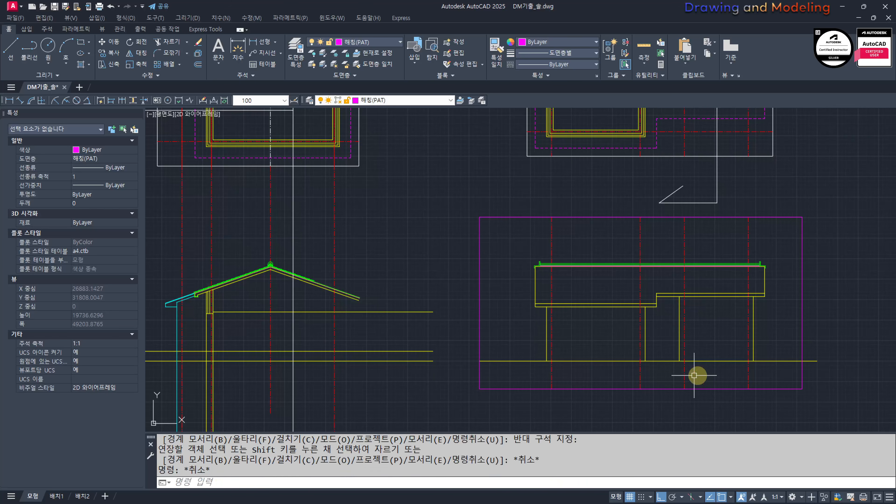
Step: Stretch the boundary rectangle's left edge, together with the ground line's end, inward towards the building
middle_click_drag(695, 375, 607, 373)
type("S")
key("space")
left_click(403, 187)
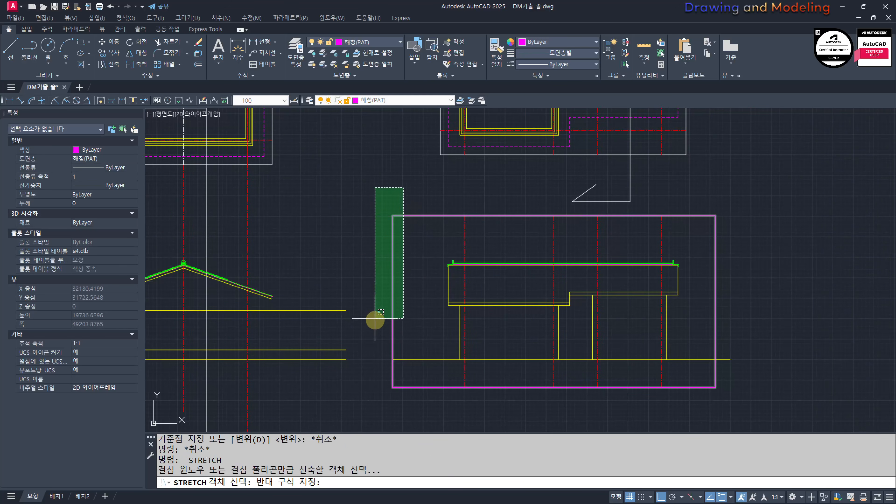
left_click(375, 410)
key("space")
left_click(405, 195)
left_click(422, 192)
key("Escape")
key("Escape")
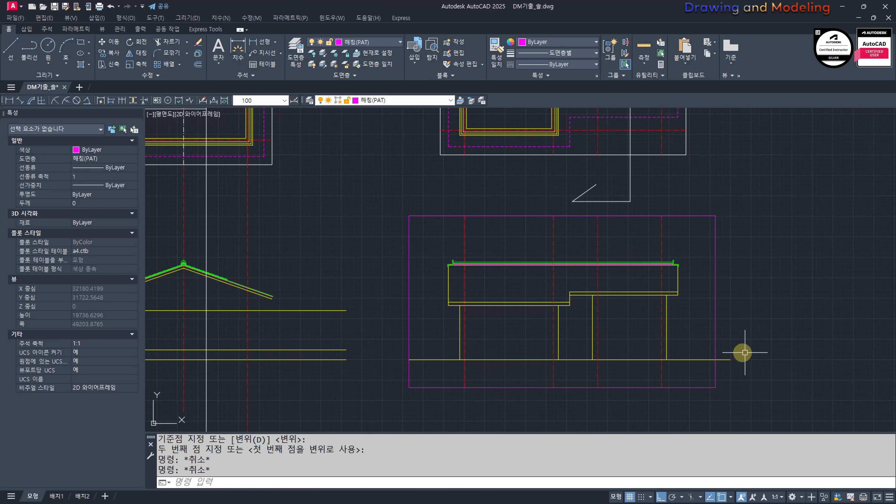
Step: Trim the part of the ground line that runs past the boundary rectangle's right edge
type("TR")
key("space")
key("Escape")
key("Escape")
scroll(542, 340, "down", 2)
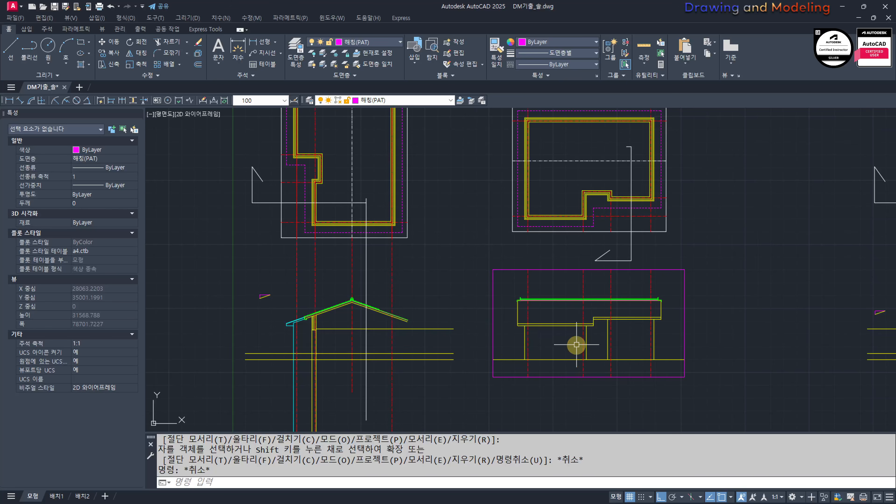
Step: Review the finished view against the roof plans and the floor plan, checking section line A and the viewing directions
scroll(580, 349, "up", 2)
middle_click_drag(626, 154, 629, 339)
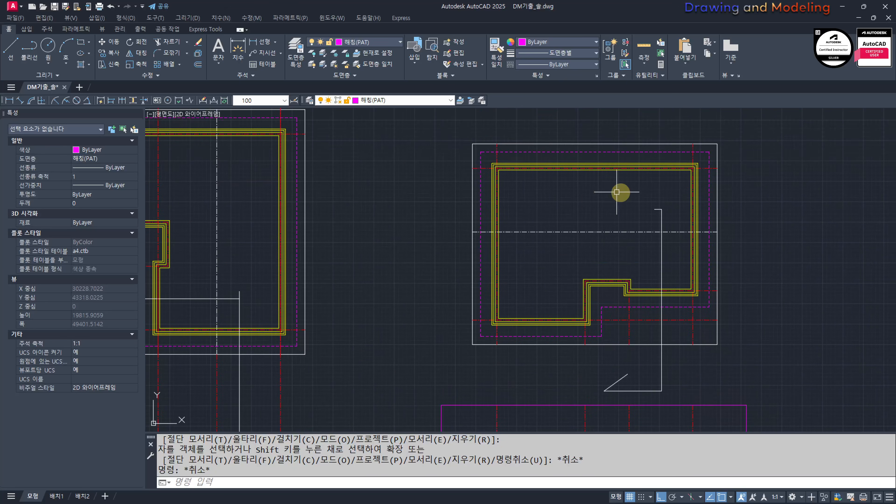
scroll(610, 267, "down", 4)
scroll(633, 277, "up", 4)
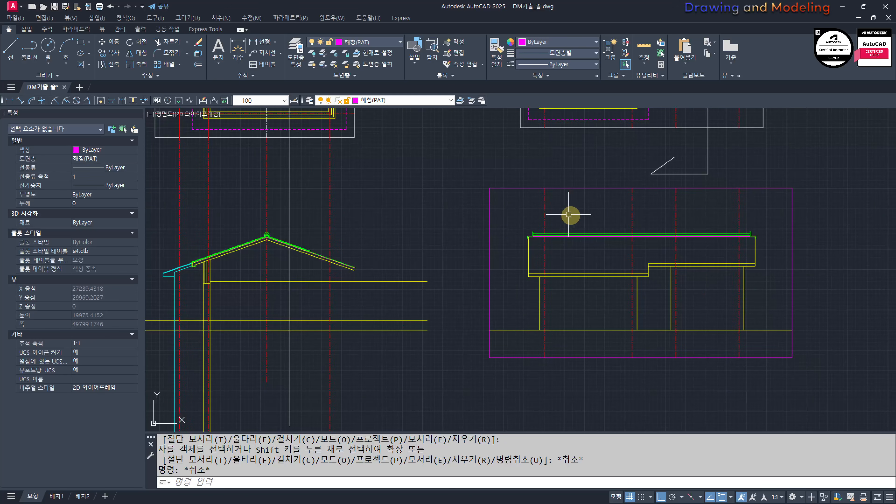
scroll(562, 317, "down", 2)
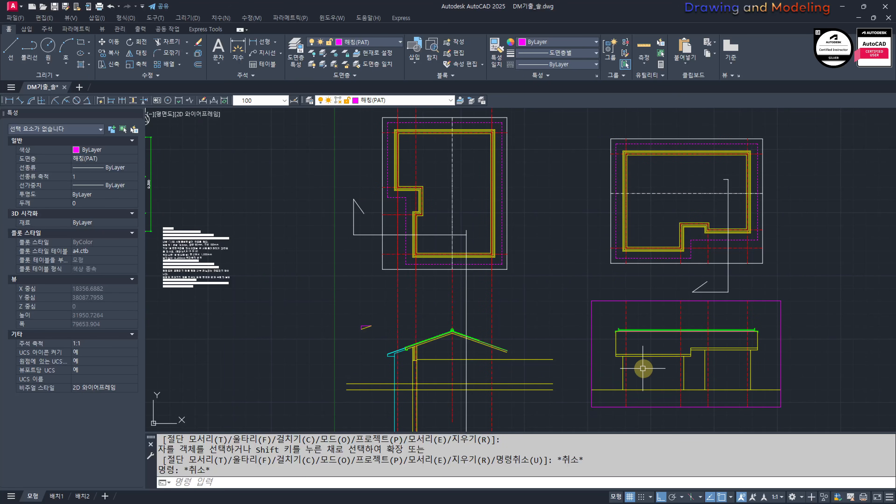
middle_click_drag(628, 355, 635, 290)
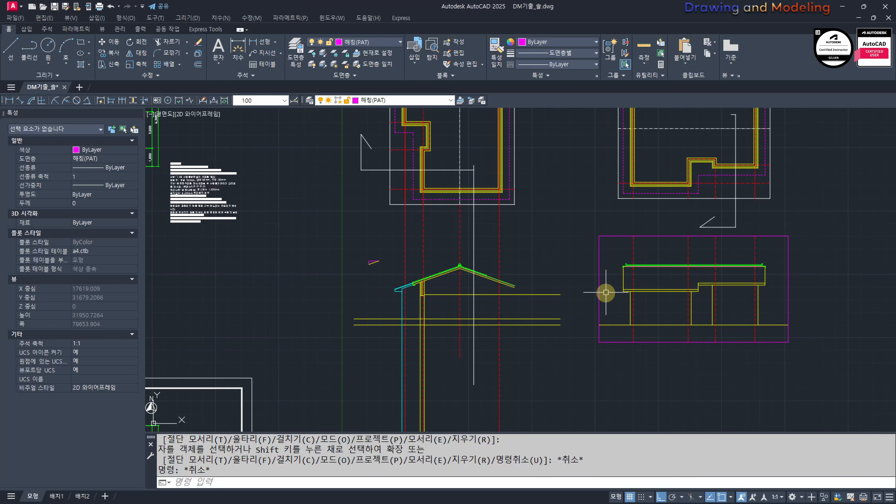
scroll(633, 277, "down", 2)
middle_click_drag(739, 305, 431, 298)
scroll(627, 285, "up", 2)
scroll(592, 287, "up", 2)
scroll(580, 290, "down", 2)
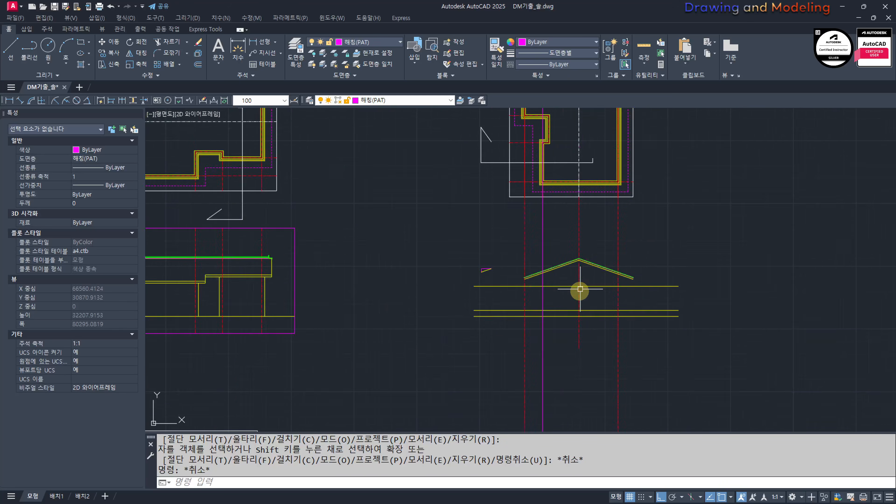
scroll(659, 356, "down", 2)
middle_click_drag(528, 288, 604, 317)
middle_click_drag(282, 298, 531, 323)
scroll(531, 323, "up", 4)
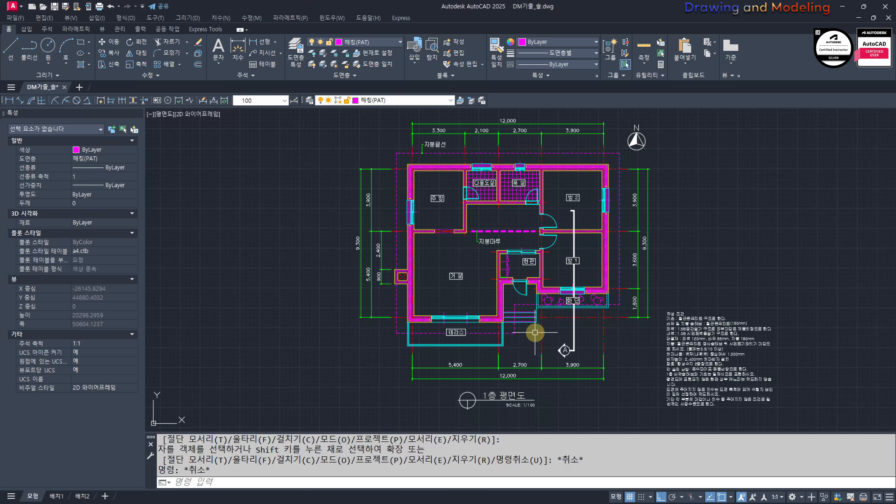
scroll(509, 310, "down", 4)
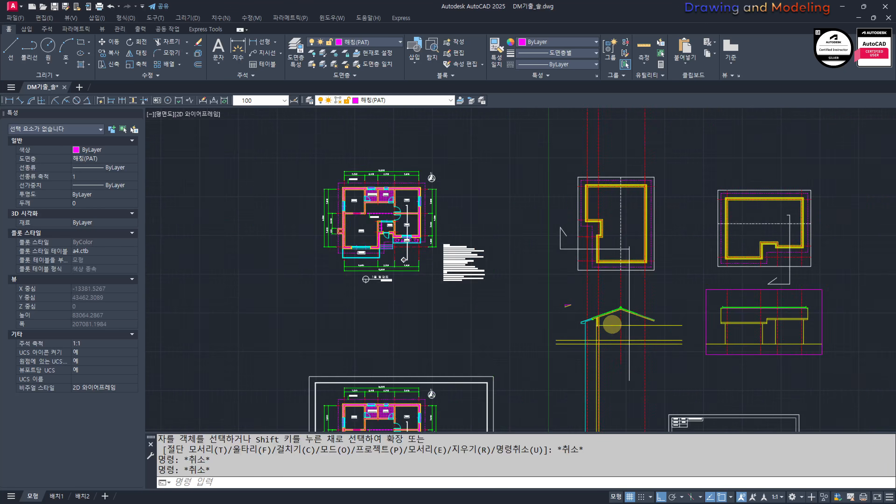
scroll(507, 307, "up", 4)
middle_click_drag(402, 178, 425, 280)
key("Escape")
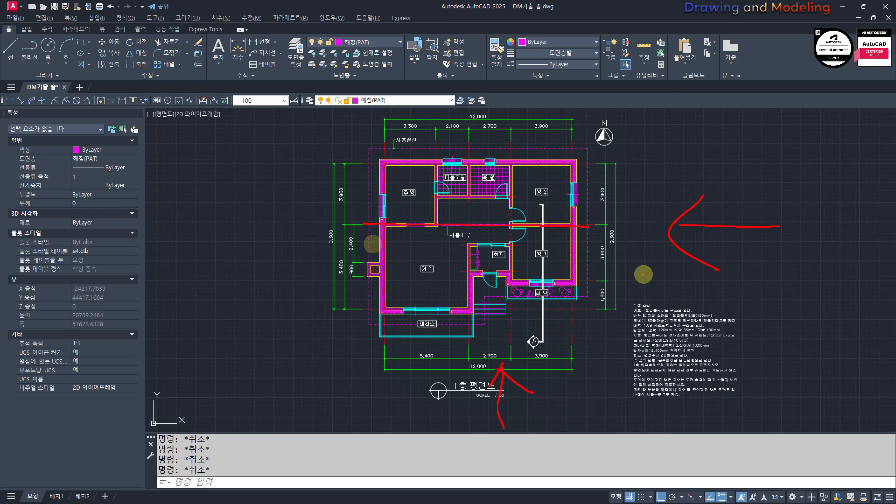
key("Escape")
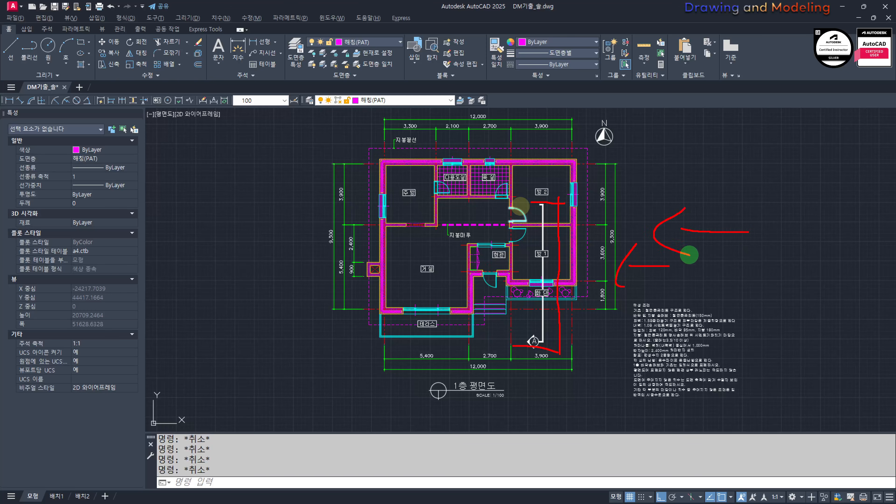
key("Escape")
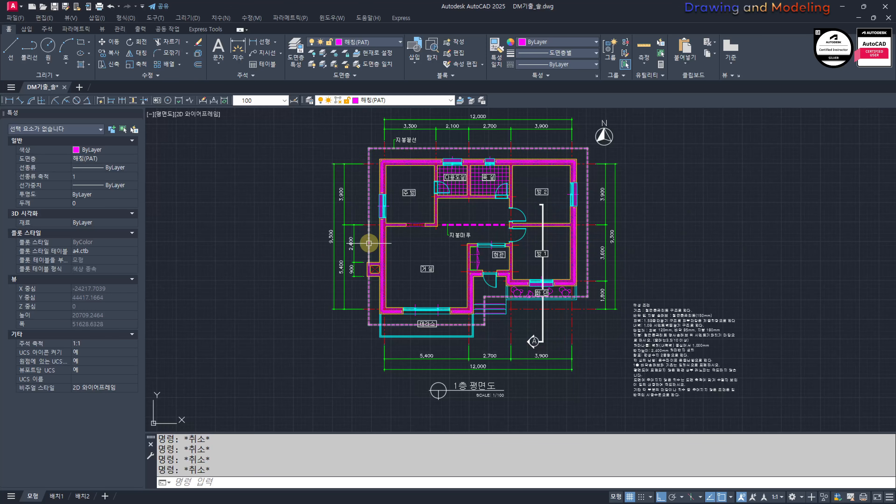
Step: Examine the eave and wall junction of the section view and compare its level across the neighbouring views
scroll(437, 273, "down", 6)
middle_click_drag(697, 338, 501, 280)
scroll(406, 270, "up", 4)
scroll(445, 322, "up", 2)
middle_click_drag(444, 322, 624, 364)
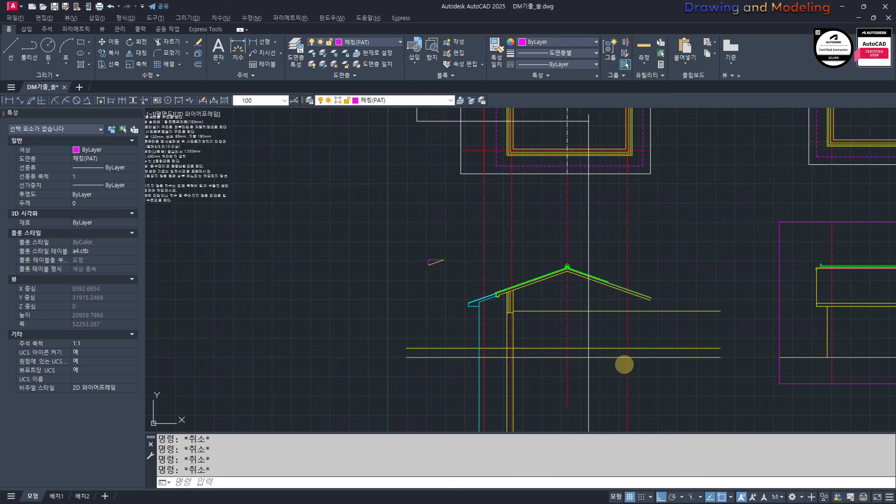
key("Escape")
scroll(520, 330, "down", 3)
scroll(456, 293, "up", 4)
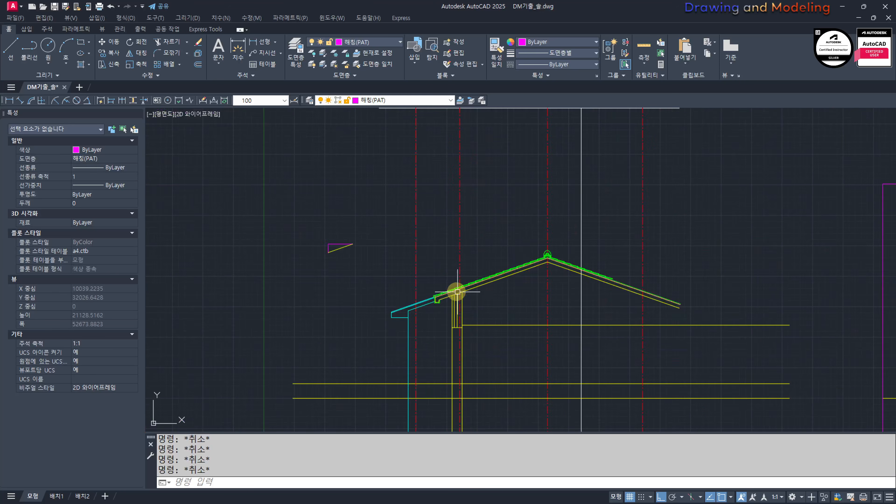
scroll(439, 300, "up", 3)
scroll(333, 308, "down", 8)
left_click_drag(247, 293, 665, 310)
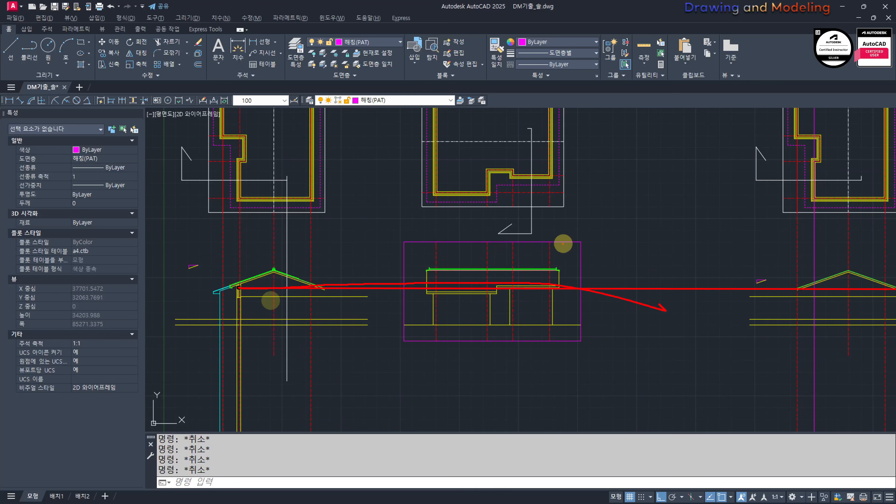
key("Escape")
Step: In the next gabled view, draw a vertical line from the dashed roof outline's stepped outer corner down past the ground line
mouse_move(817, 251)
middle_mouse_down()
mouse_move(568, 287)
mouse_move(587, 309)
mouse_move(630, 311)
middle_mouse_up()
middle_click_drag(590, 353, 600, 312)
scroll(602, 303, "up", 2)
scroll(610, 280, "down", 2)
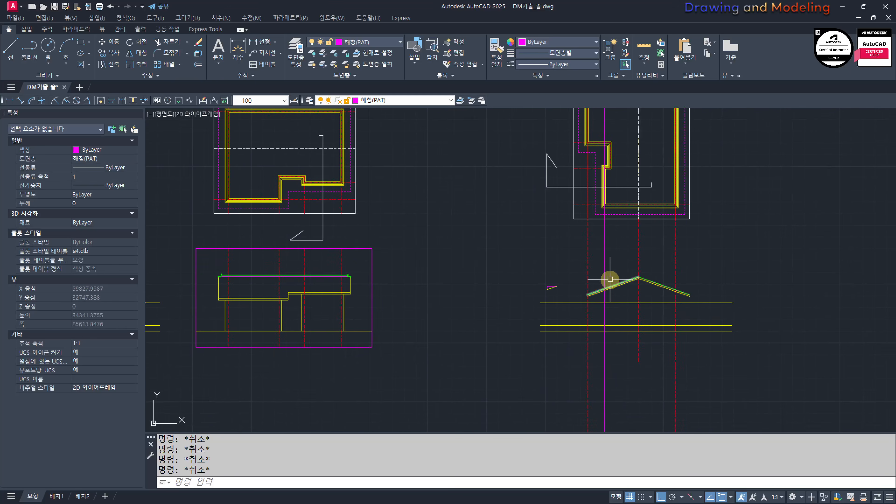
middle_click_drag(611, 280, 616, 289)
type("L LINE")
left_click(588, 177)
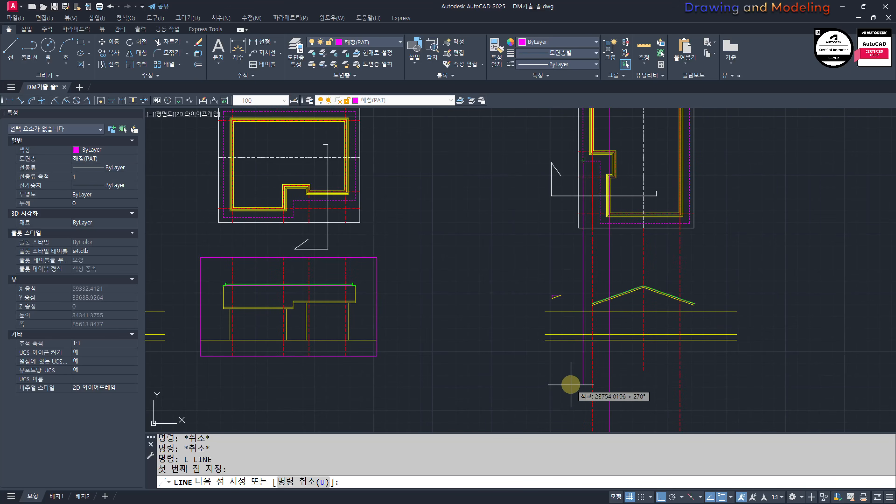
key("Escape")
key("Escape")
Step: Extend the left roof slope lines to the new vertical eave line
scroll(586, 317, "up", 5)
type("ex")
key("Return")
left_click(592, 291)
left_click(555, 303)
key("Return")
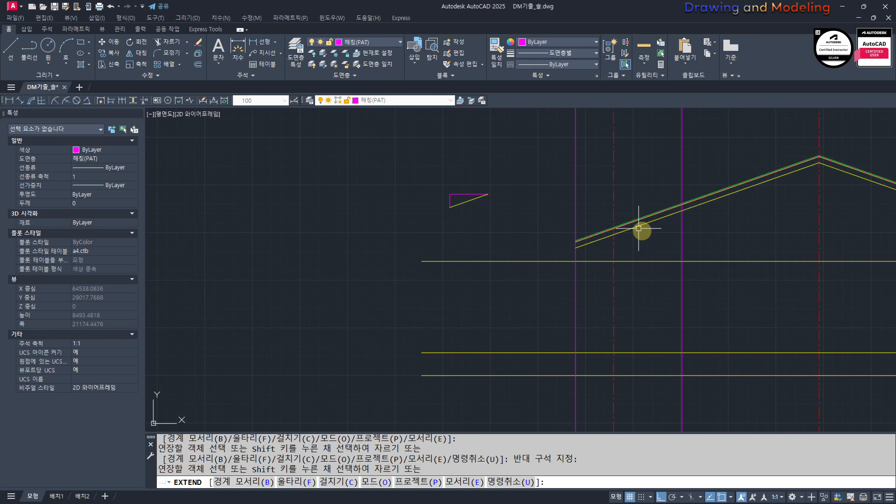
key("Escape")
key("Escape")
Step: Erase the magenta line along the left roof slope
scroll(578, 217, "up", 10)
left_click(559, 204)
type("e")
key("Return")
key("Escape")
key("Escape")
Step: Erase the magenta line along the right roof slope
scroll(473, 273, "down", 8)
scroll(755, 189, "up", 4)
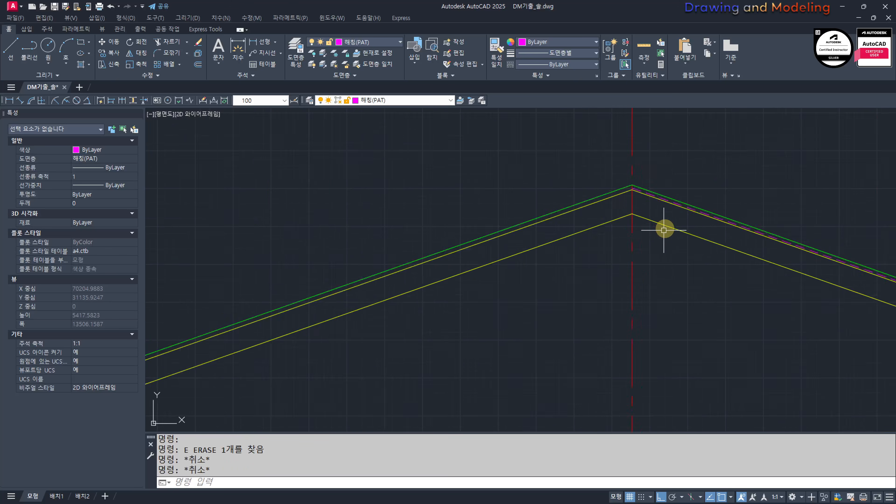
scroll(654, 202, "up", 8)
left_click(629, 164)
left_click(619, 148)
type("e")
key("Return")
key("Escape")
key("Escape")
scroll(579, 219, "down", 16)
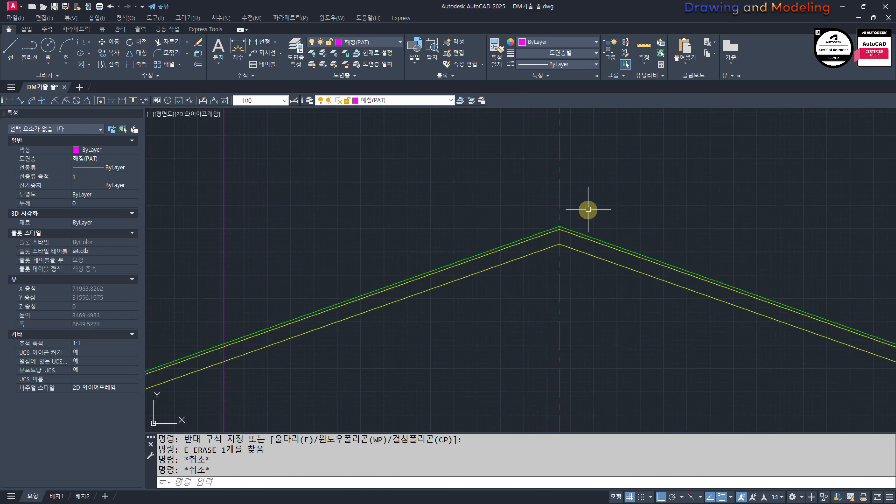
Step: Match the green lines on both roof slopes to the properties of the yellow roof line
scroll(590, 253, "up", 2)
middle_click_drag(597, 261, 605, 283)
type("ma")
key("space")
left_click(586, 261)
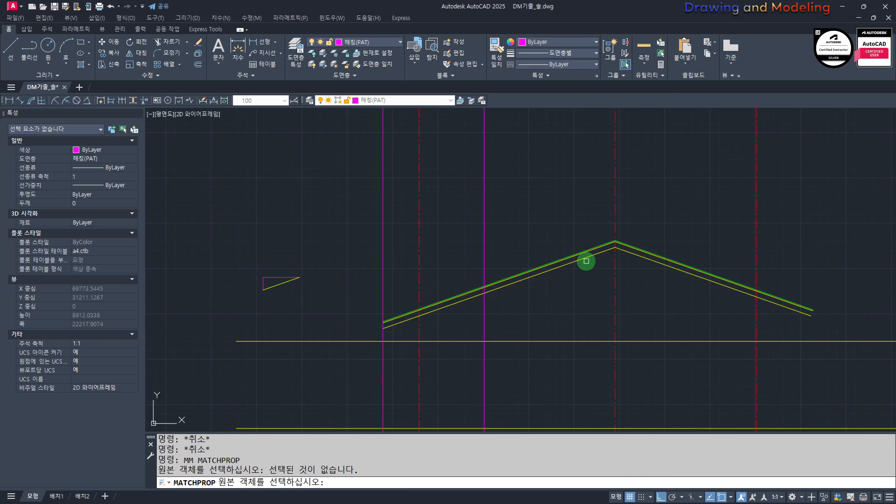
left_click(584, 260)
left_click(582, 281)
left_click(543, 220)
left_click(687, 221)
left_click(636, 300)
key("Escape")
key("Escape")
Step: Match the two magenta vertical projection lines to the properties of the yellow roof line
middle_click_drag(438, 310, 510, 311)
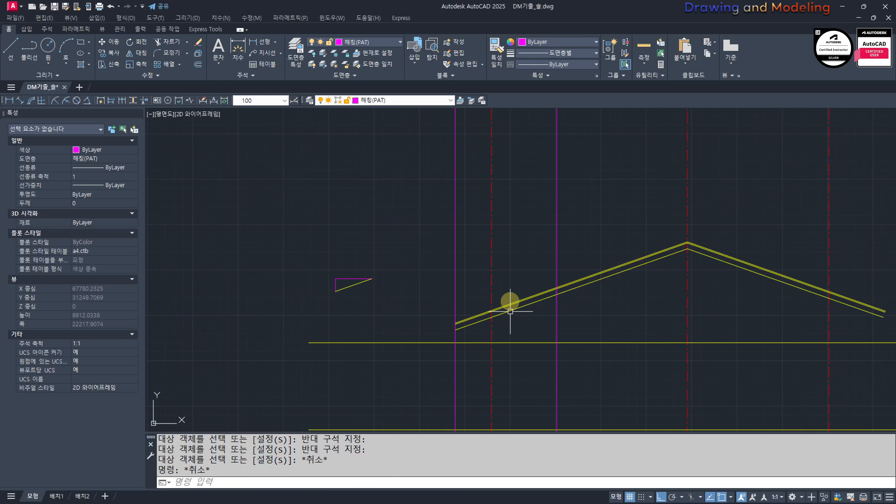
type("ma")
left_click(567, 291)
left_click(582, 225)
left_click(538, 259)
left_click(470, 266)
left_click(418, 291)
key("Escape")
key("Escape")
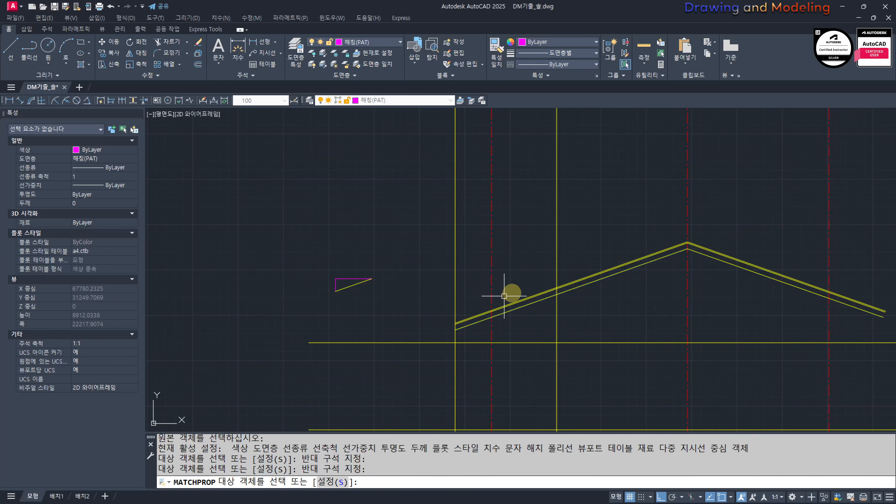
scroll(513, 294, "down", 6)
left_click(561, 348)
key("Escape")
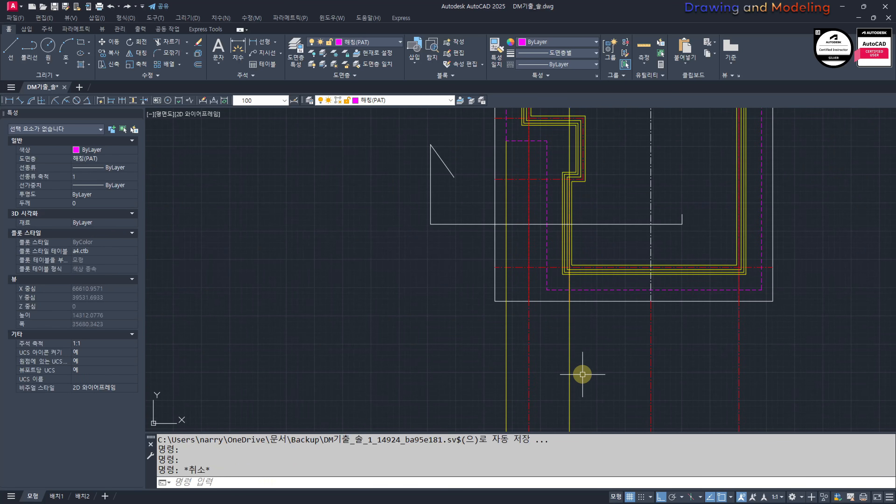
Step: Undo the last property match and match the right magenta projection line to the properties of the red dash-dot centre line
key("ctrl+z")
key("ctrl+z")
type("ma")
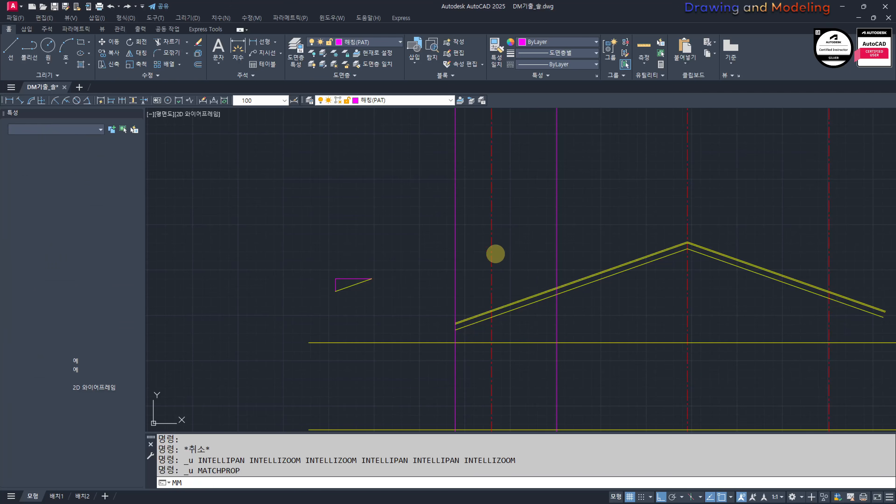
left_click(492, 254)
left_click(582, 216)
left_click(509, 262)
key("Escape")
key("Escape")
Step: Draw a vertical projection line from the lower-left corner of the dashed magenta eave outline down past the left roof slope
scroll(589, 202, "down", 5)
middle_click_drag(589, 201, 607, 296)
type("l")
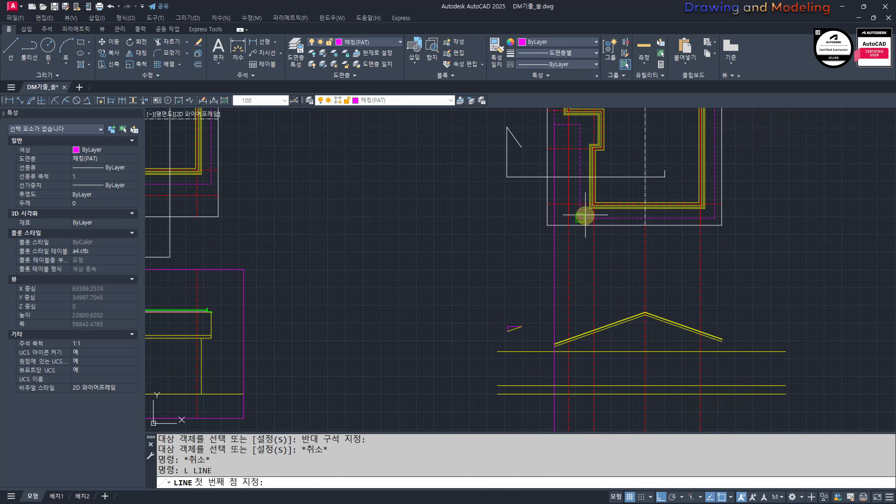
left_click(583, 217)
middle_click_drag(569, 325, 592, 212)
left_click(606, 335)
key("Escape")
key("Escape")
Step: Compare the stepped dashed eave outline in the roof plan with the projection lines on the gable and the neighbouring views
middle_click_drag(600, 134, 596, 304)
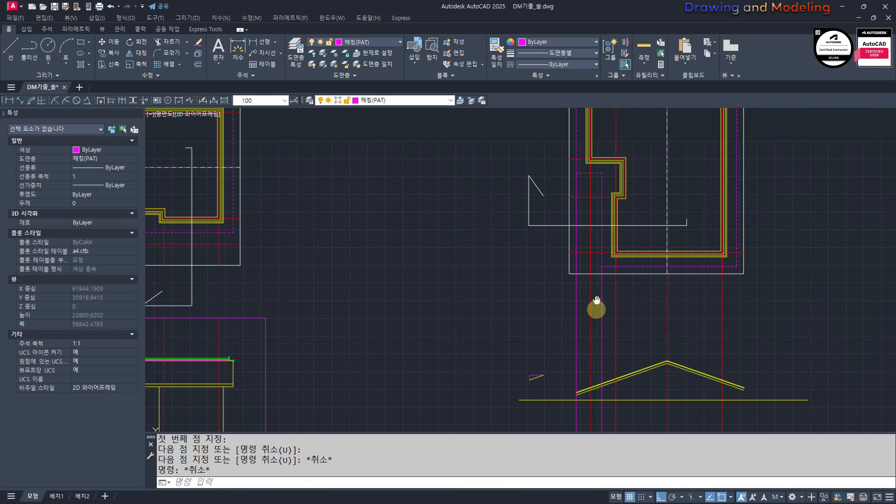
middle_click_drag(590, 204, 590, 257)
scroll(601, 261, "up", 2)
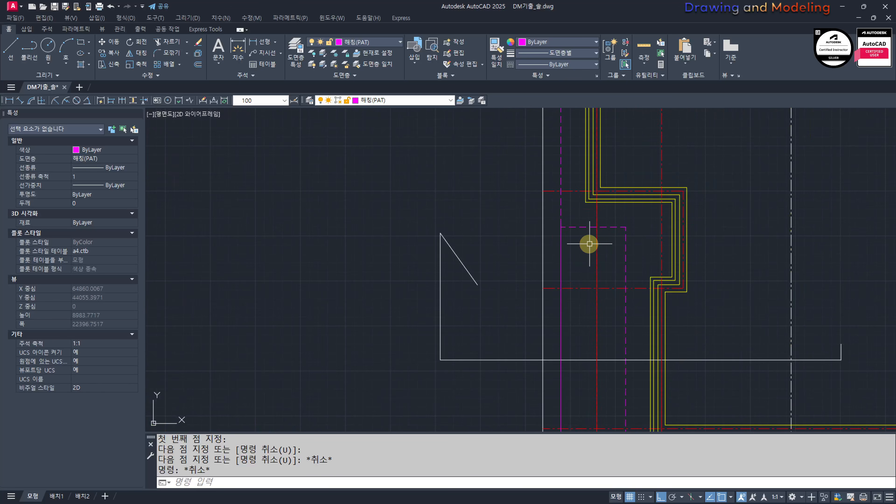
scroll(574, 197, "up", 3)
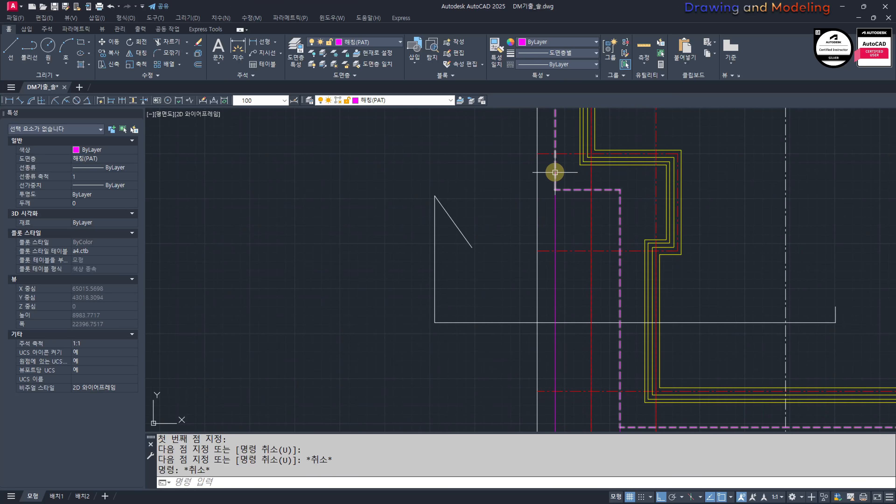
scroll(599, 167, "down", 4)
scroll(572, 350, "up", 6)
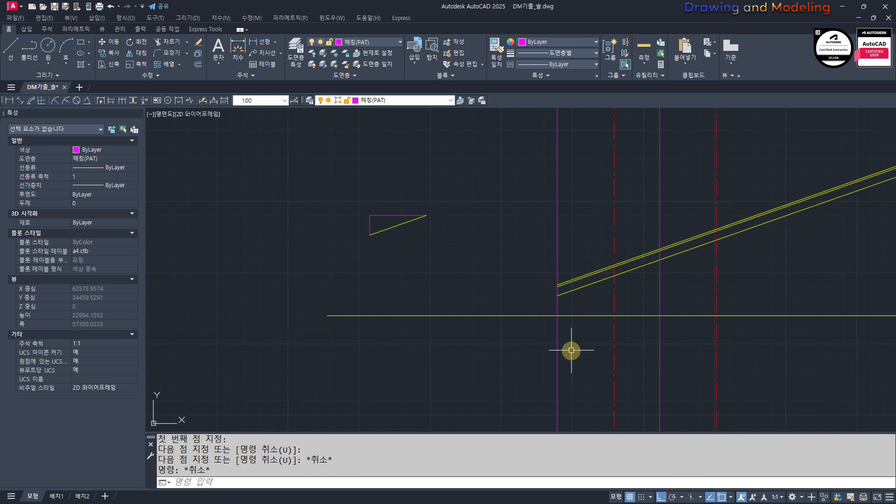
scroll(562, 279, "up", 1)
scroll(579, 294, "down", 7)
scroll(335, 281, "up", 2)
middle_click_drag(334, 281, 392, 282)
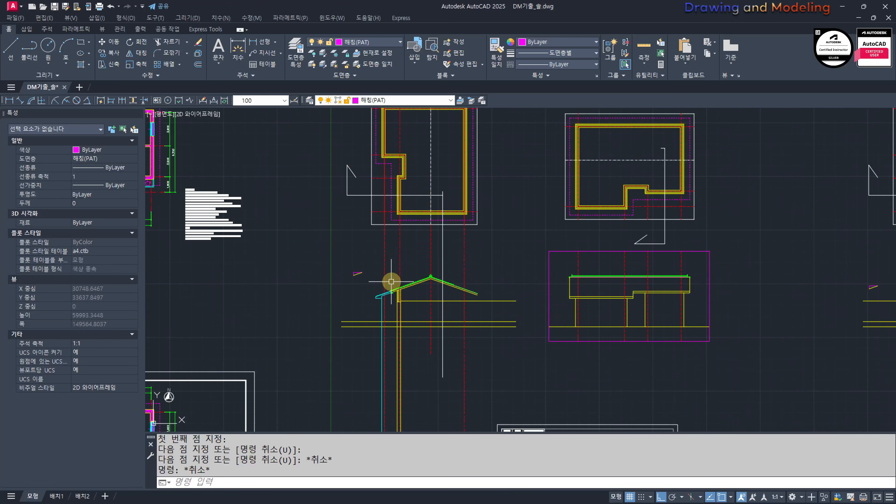
scroll(707, 323, "down", 2)
middle_click_drag(708, 324, 457, 313)
scroll(539, 304, "up", 8)
scroll(533, 298, "down", 8)
Step: Copy the cyan vertical fascia and horizontal soffit lines from the finished section's left eave to the new gable's left roof end
middle_click_drag(319, 293, 610, 317)
scroll(608, 324, "up", 4)
scroll(609, 317, "up", 6)
scroll(610, 298, "down", 8)
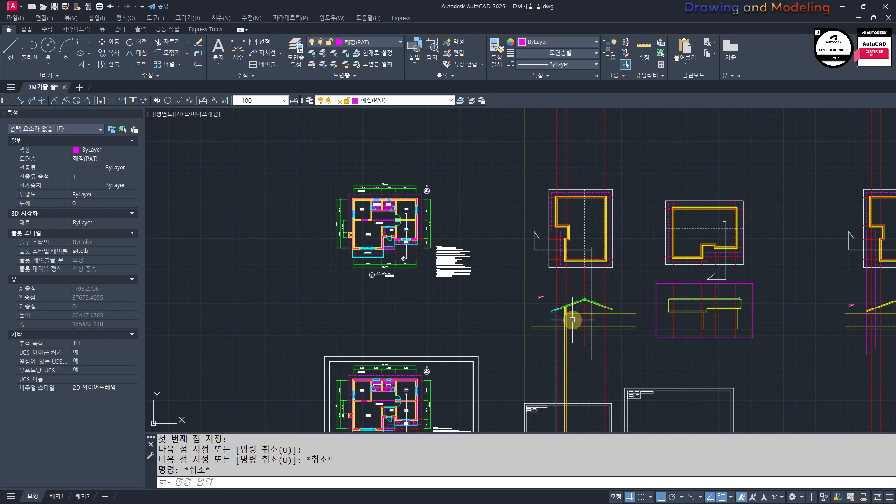
scroll(572, 320, "up", 4)
scroll(427, 274, "up", 4)
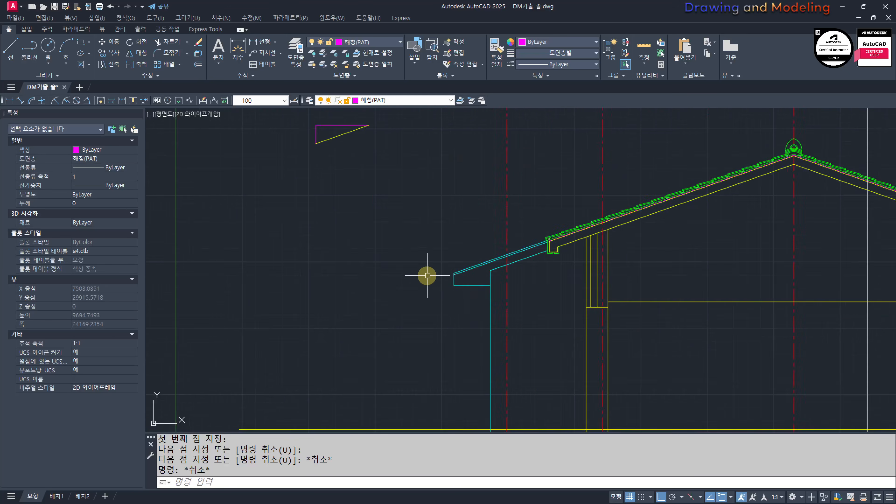
left_click(426, 236)
left_click(549, 306)
scroll(455, 288, "up", 3)
type("CC")
key("space")
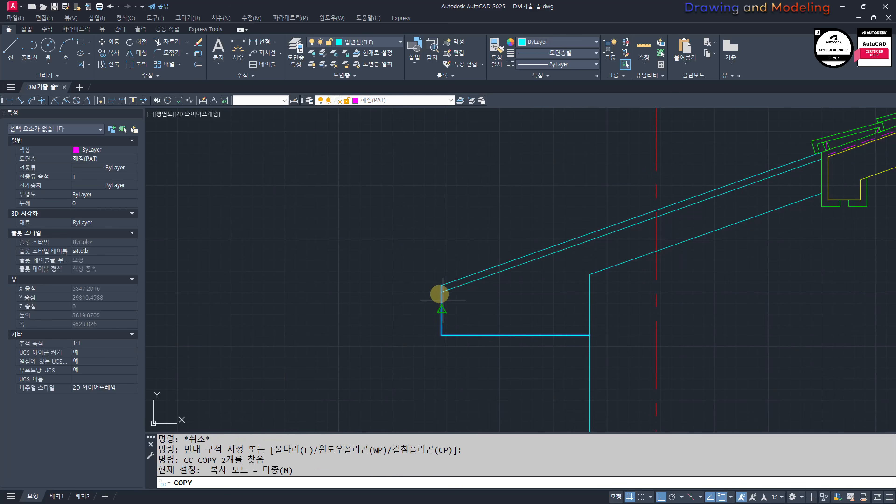
left_click(441, 292)
scroll(488, 310, "down", 10)
middle_click_drag(634, 334, 353, 332)
scroll(486, 317, "up", 8)
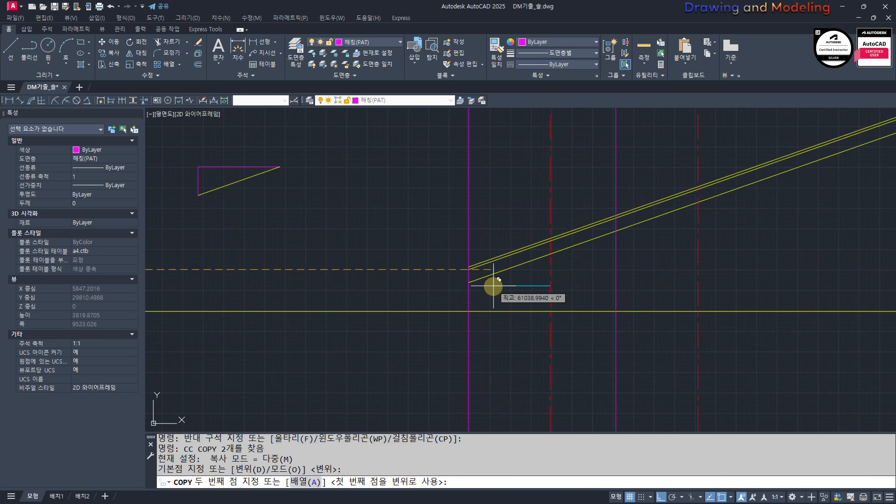
scroll(490, 286, "up", 3)
left_click(462, 261)
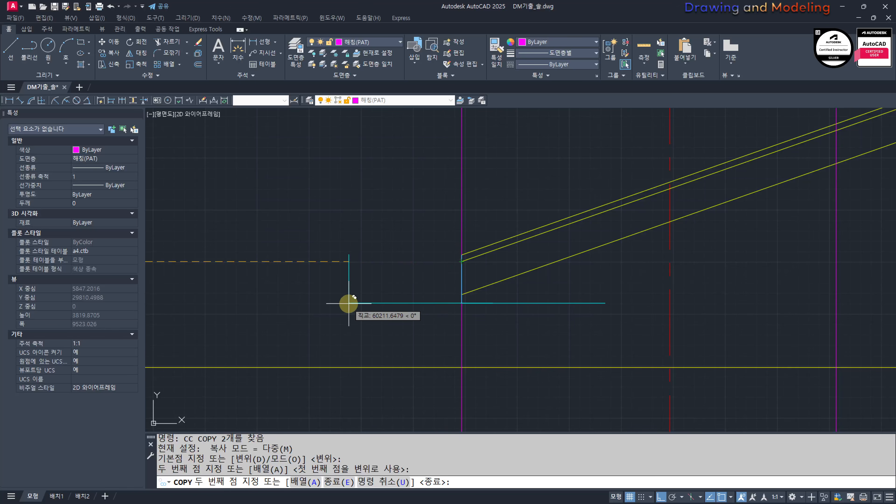
Step: Place a second copy of the cyan eave lines where the inner magenta projection line meets the roof slope
scroll(354, 304, "down", 5)
middle_click_drag(554, 276, 511, 332)
scroll(499, 288, "up", 5)
left_click(508, 301)
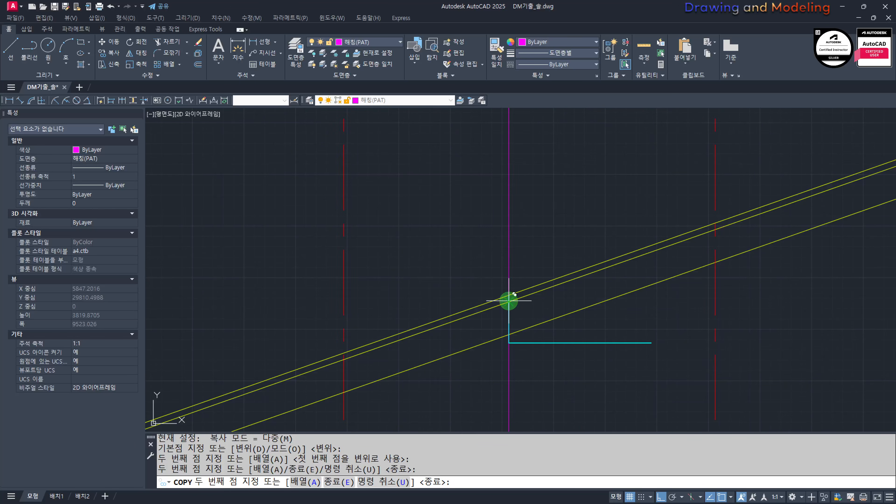
key("Escape")
key("Escape")
Step: Erase the two vertical magenta projection lines through the left roof slope
scroll(515, 348, "down", 5)
middle_click_drag(410, 386, 480, 345)
scroll(480, 344, "up", 3)
left_click(532, 357)
left_click(460, 356)
type("e")
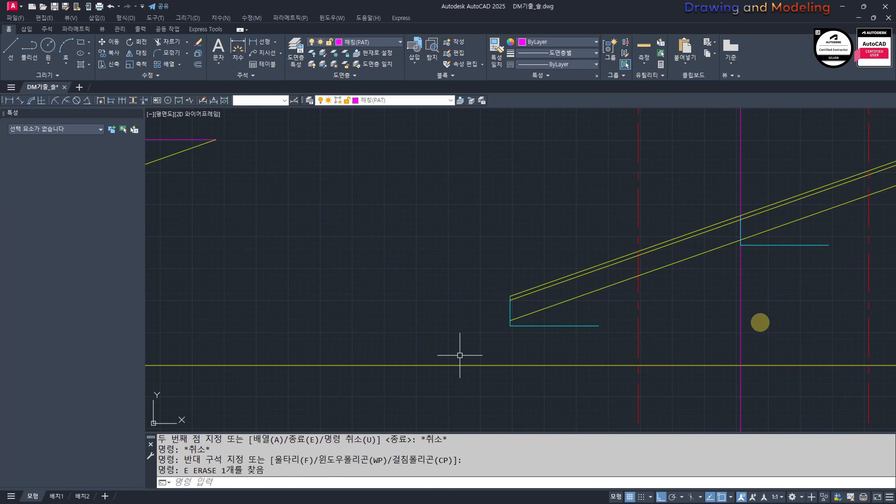
left_click(761, 323)
left_click(688, 324)
type("e")
Step: Examine the exterior wall layers at the lower-left wall corner in the roof plan above the gabled view
key("Escape")
scroll(741, 333, "down", 5)
middle_click_drag(626, 318, 584, 321)
mouse_move(590, 264)
middle_mouse_down()
mouse_move(604, 310)
mouse_move(604, 293)
middle_mouse_up()
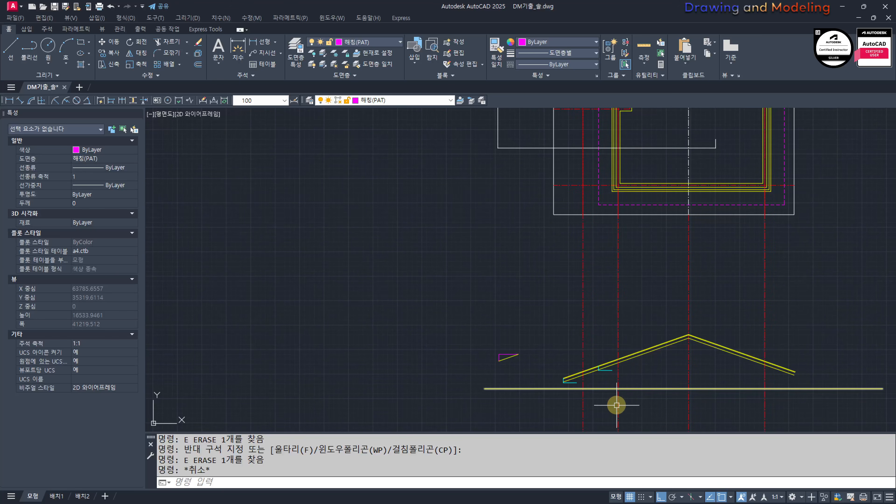
scroll(620, 268, "up", 10)
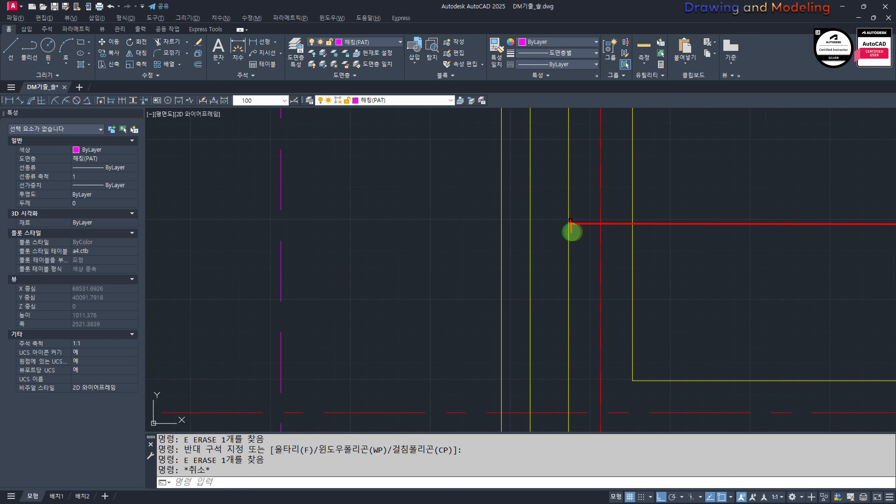
key("Escape")
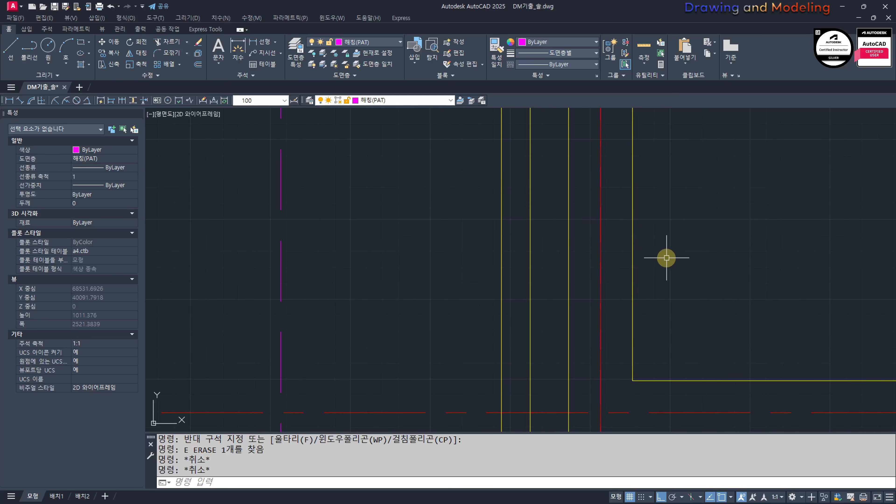
middle_click_drag(519, 227, 551, 232)
key("Escape")
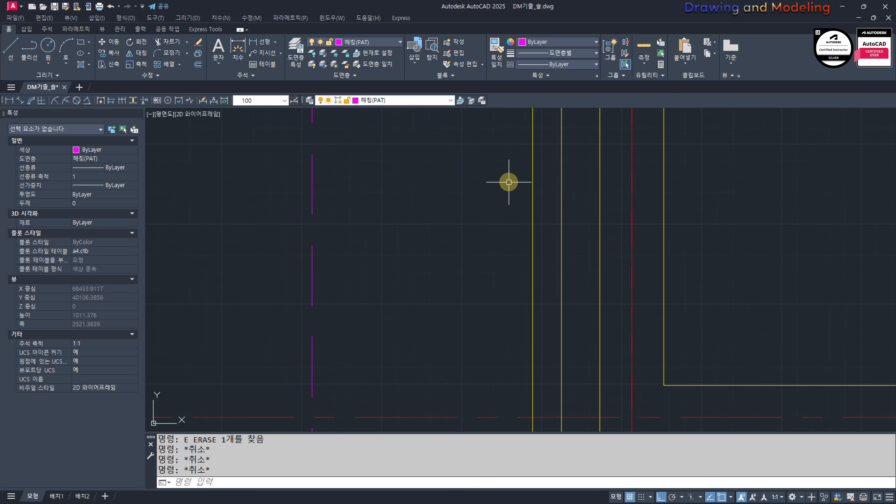
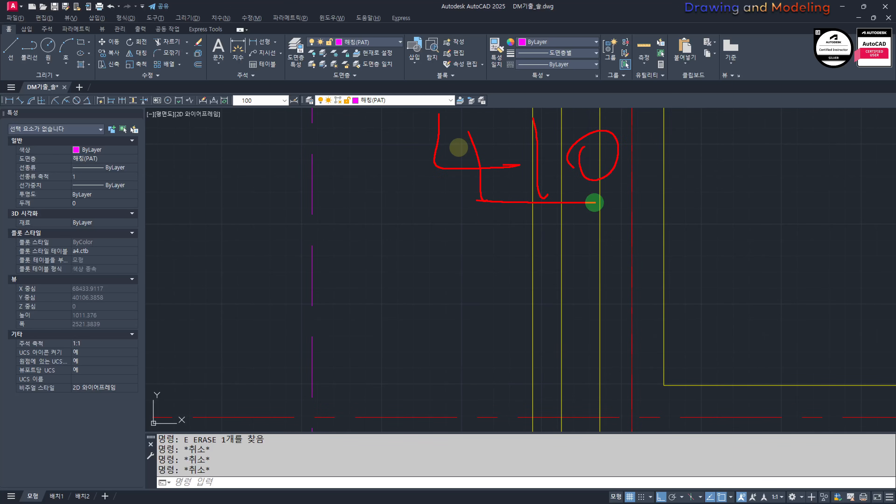
Step: Try to dimension the total wall thickness from the inner corner at the roof plan's lower-left wall corner
key("Escape")
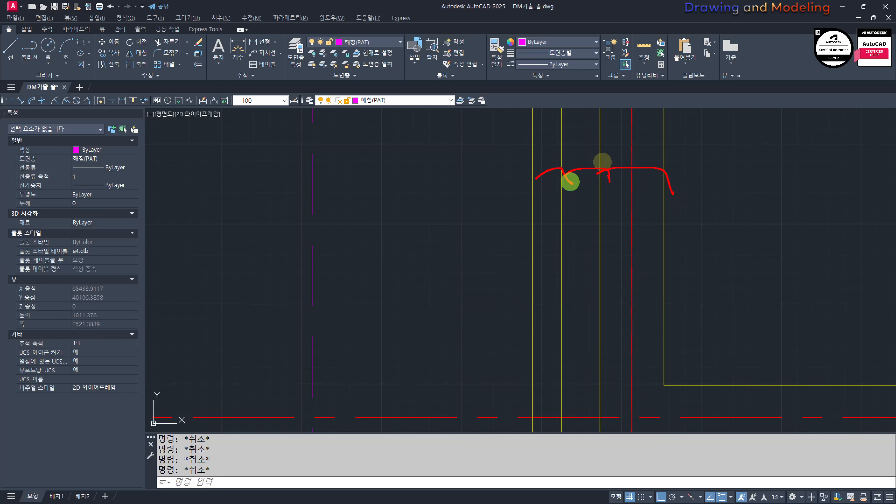
type("q")
key("Return")
left_click(664, 385)
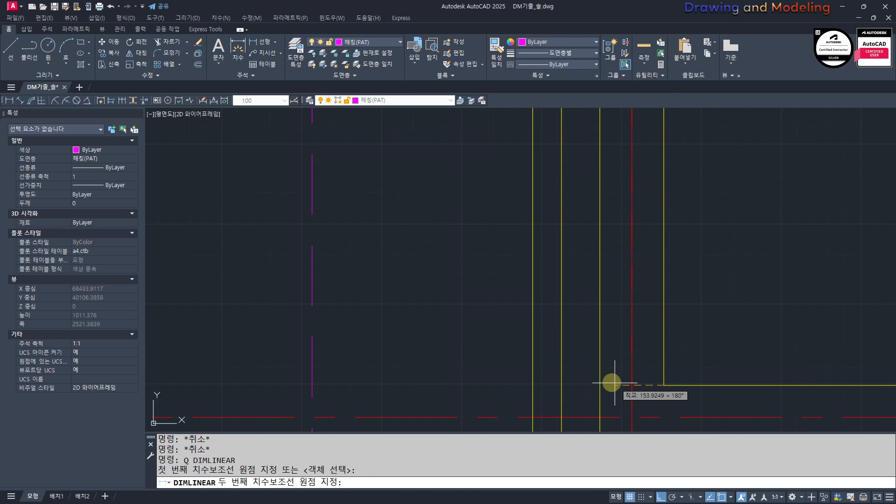
left_click(527, 378)
left_click(406, 243)
key("Escape")
key("Escape")
scroll(486, 291, "down", 2)
left_click(486, 290)
left_click(437, 236)
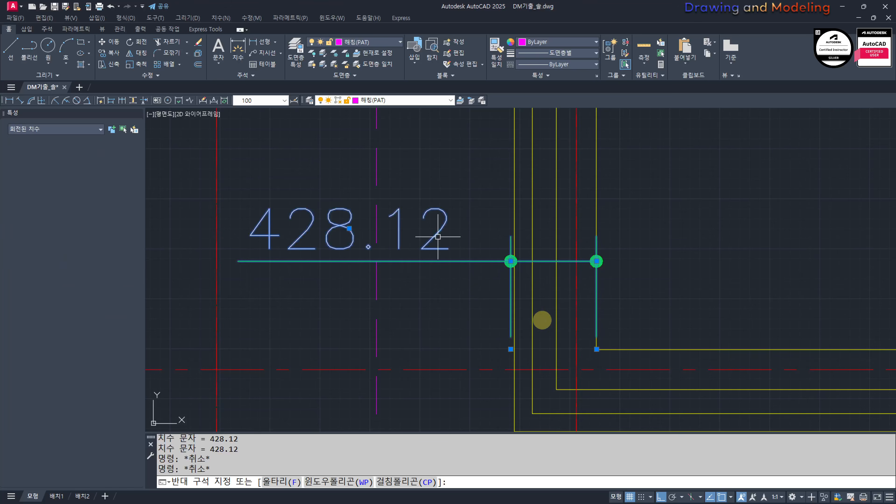
type("e q")
Step: Measure the wall thickness from the inner corner to the outermost wall line with a linear dimension, and delete that dimension
left_click(600, 349)
left_click(519, 348)
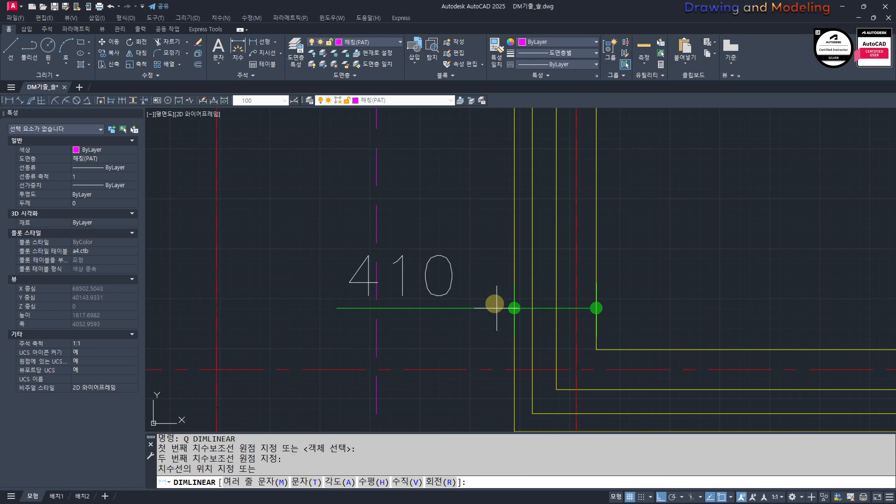
left_click(455, 247)
key("Escape")
key("Escape")
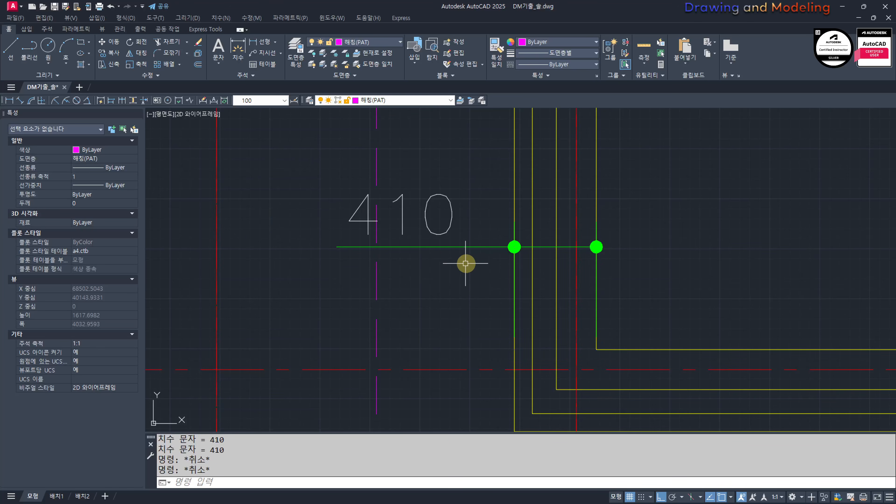
left_click(466, 261)
left_click(452, 214)
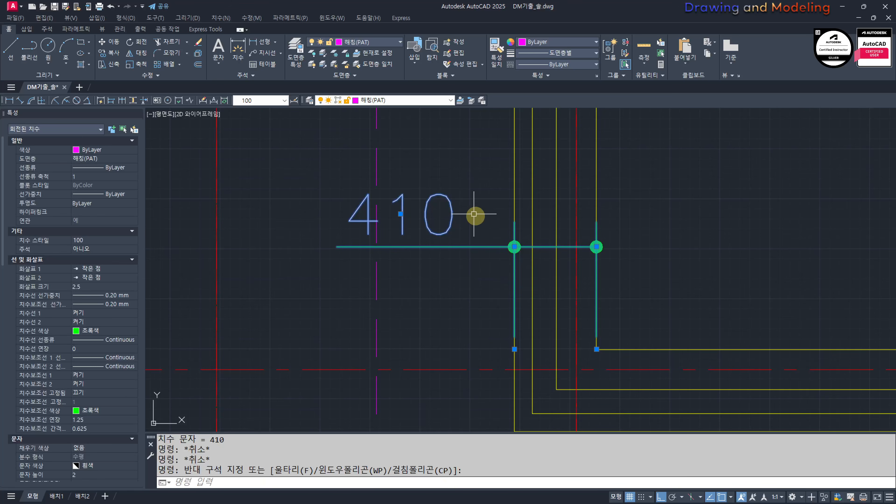
key("Delete")
Step: Draw a vertical construction line through the outermost lower-left wall corner of the roof plan
scroll(515, 237, "down", 2)
scroll(584, 254, "down", 4)
type("L")
key("Return")
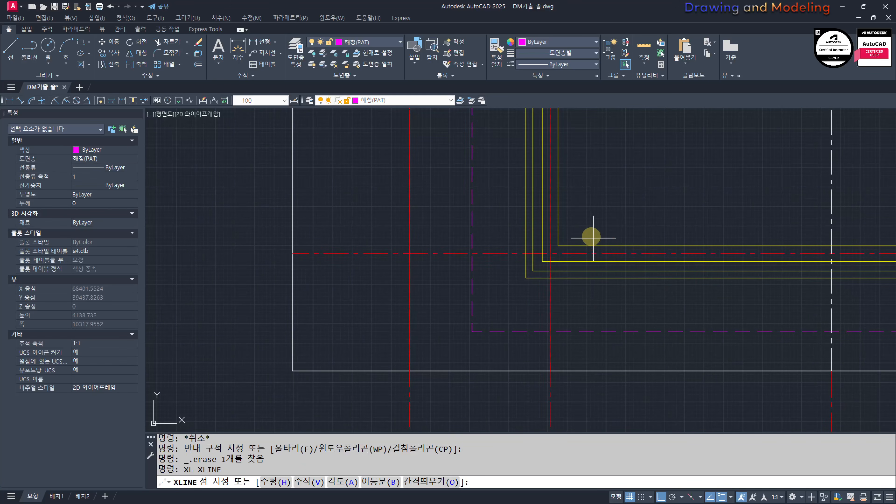
key("Escape")
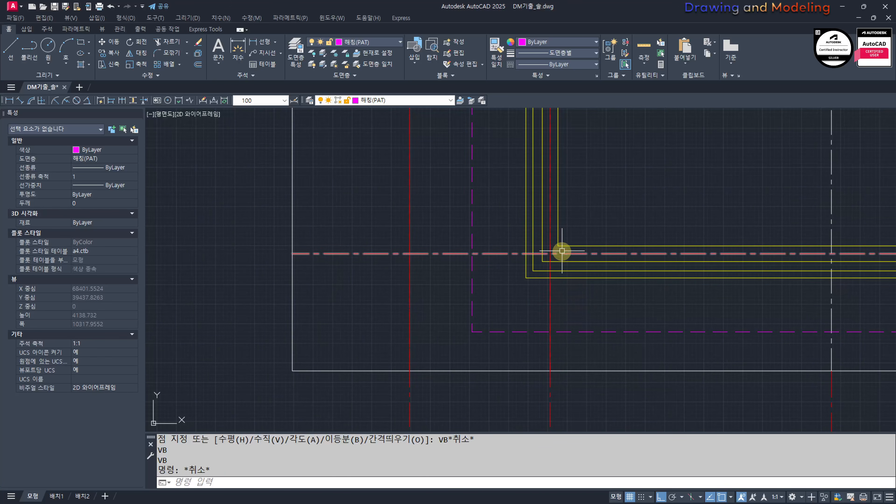
key("Return")
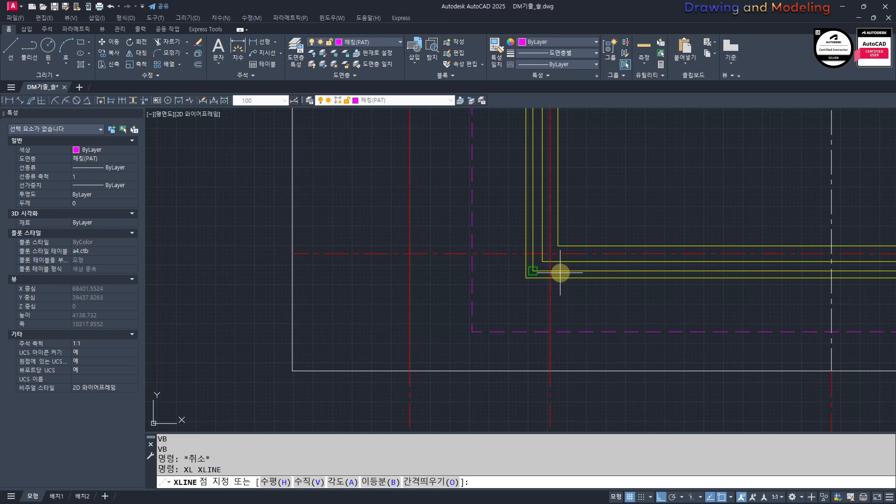
key("Return")
left_click(526, 277)
key("Escape")
key("Escape")
scroll(521, 282, "down", 8)
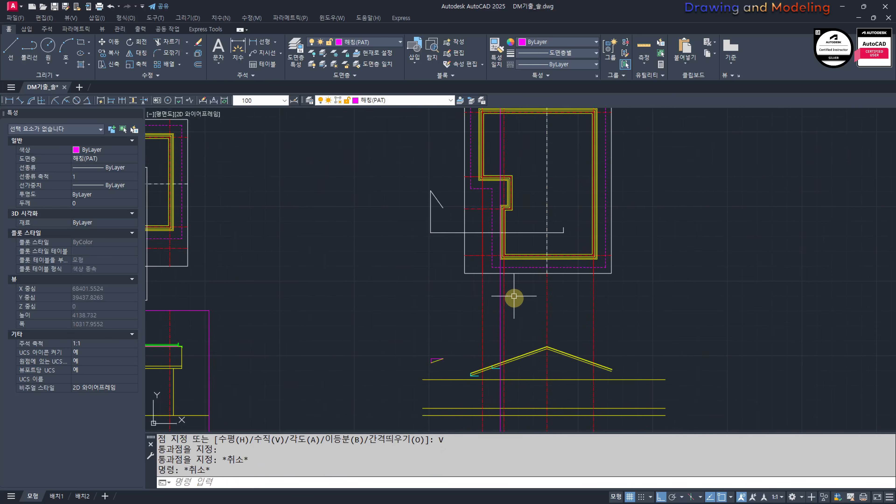
Step: Erase the vertical construction line projected from the outermost wall corner onto the gabled view
middle_click_drag(478, 384, 516, 309)
scroll(516, 308, "up", 8)
left_click(641, 331)
left_click(585, 348)
type("e")
key("Return")
key("Escape")
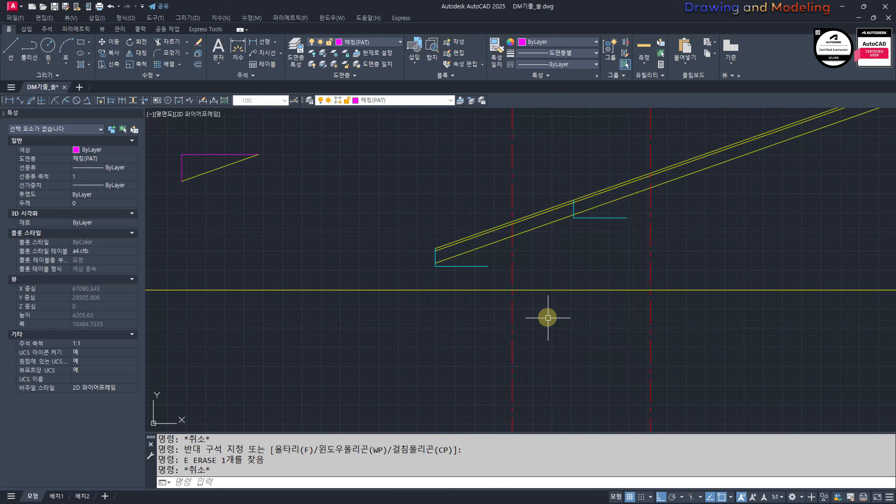
Step: Offset the two left red wall axis lines in the gabled view outward by 310
type("o")
key("Return")
key("Return")
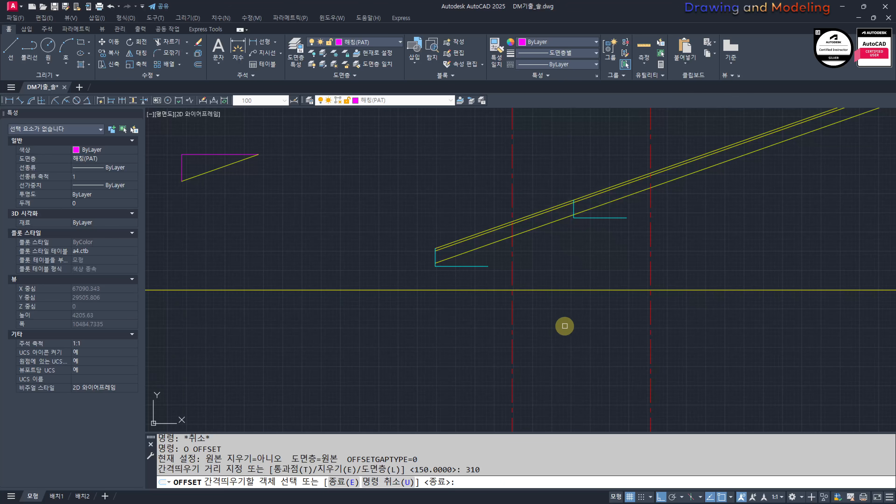
left_click(511, 314)
left_click(508, 315)
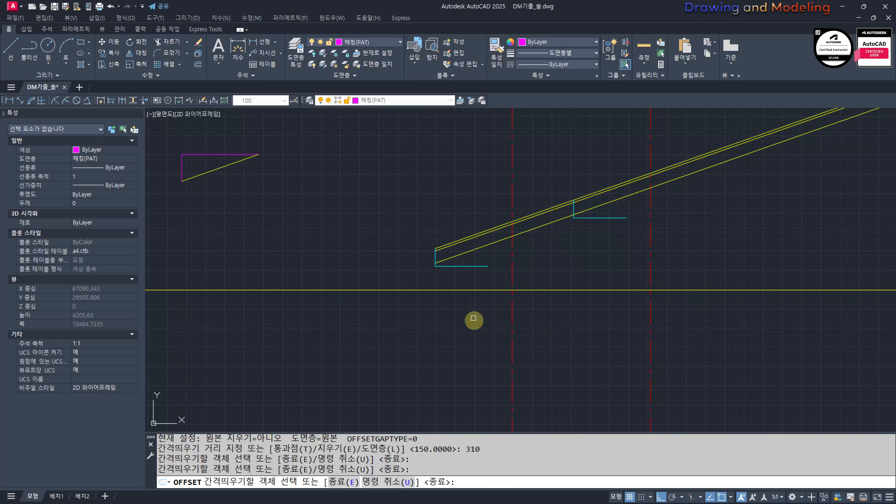
left_click(511, 309)
left_click(650, 336)
left_click(607, 332)
key("Escape")
key("Escape")
Step: Match the properties of the yellow roof line onto both cyan eave profiles and the two offset wall lines
scroll(596, 335, "down", 5)
middle_click_drag(614, 273, 605, 343)
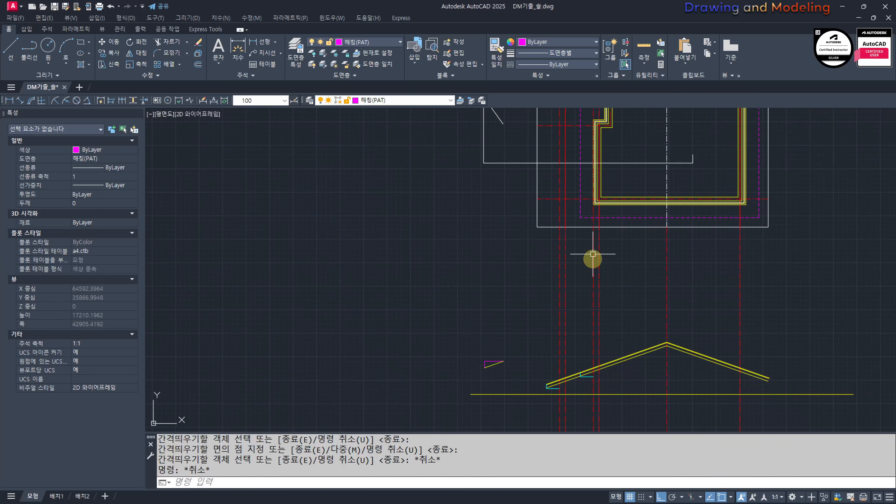
scroll(610, 304, "up", 5)
type("mm")
key("Return")
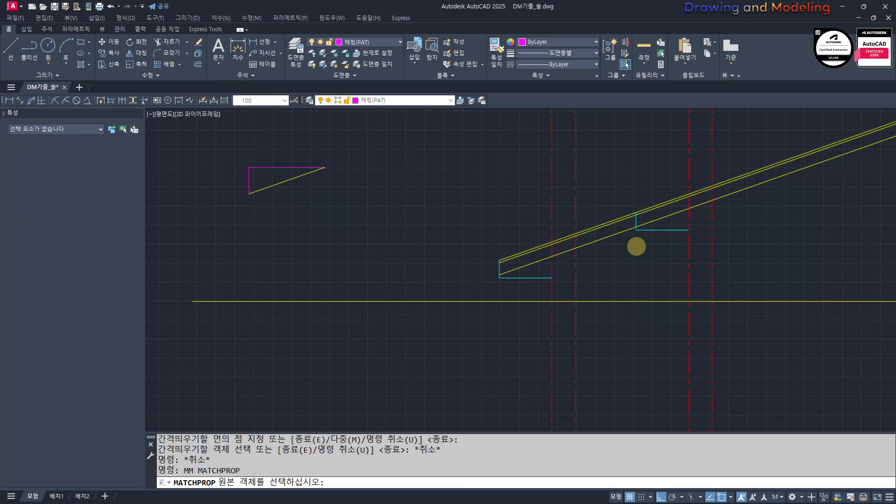
scroll(600, 198, "up", 2)
left_click(590, 181)
left_click(671, 207)
left_click(589, 132)
middle_click_drag(378, 288, 417, 292)
left_click(361, 184)
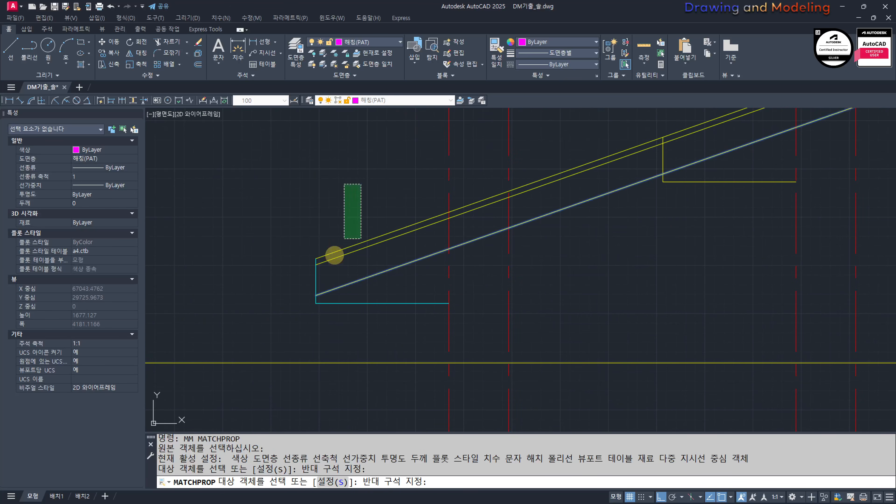
left_click(306, 314)
left_click(468, 297)
left_click(447, 314)
middle_click_drag(677, 266, 530, 354)
left_click(673, 243)
left_click(623, 281)
key("Escape")
key("Escape")
Step: Trim the two left wall lines where they extend above the underside of the roof
middle_click_drag(466, 290, 593, 325)
scroll(582, 325, "down", 2)
scroll(510, 368, "up", 4)
type("tr")
key("Return")
left_click_drag(530, 329, 508, 307)
Step: Trim the roof underside line between the upper eave's fascia and the inner wall line
key("Return")
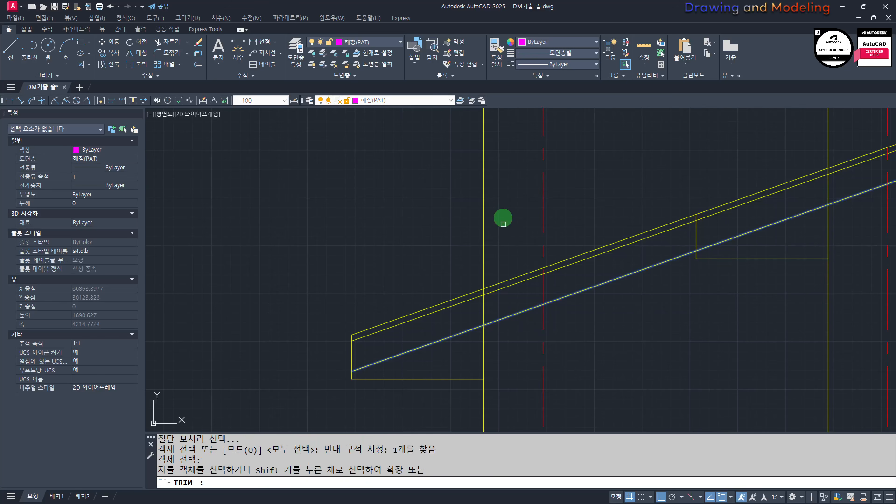
left_click_drag(503, 221, 464, 206)
middle_click_drag(748, 250, 574, 310)
left_click(678, 154)
left_click(601, 183)
key("Escape")
key("Escape")
scroll(565, 218, "down", 4)
scroll(570, 248, "up", 4)
middle_click_drag(564, 243, 498, 271)
type("tr")
key("Return")
key("Return")
left_click(624, 276)
left_click(612, 262)
key("Escape")
key("Escape")
scroll(608, 269, "down", 4)
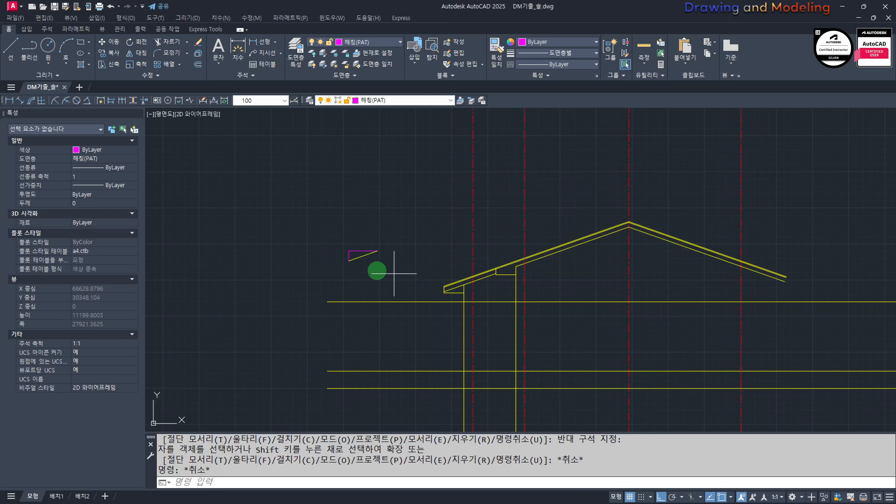
Step: Erase the leftover slope triangle beside the gabled view's left eave
left_click_drag(394, 273, 347, 244)
type("e")
key("Return")
key("Escape")
key("Escape")
scroll(586, 260, "down", 4)
Step: Draw a vertical projection line from the roof plan's outer right wall corner down through the gabled view
mouse_move(622, 248)
middle_mouse_down()
mouse_move(562, 264)
mouse_move(567, 288)
middle_mouse_up()
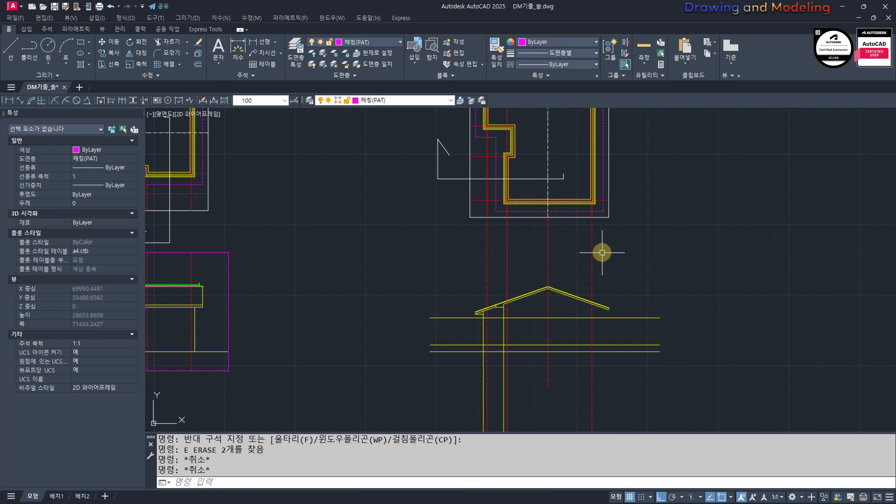
left_click(595, 204)
left_click(602, 409)
key("Escape")
key("Escape")
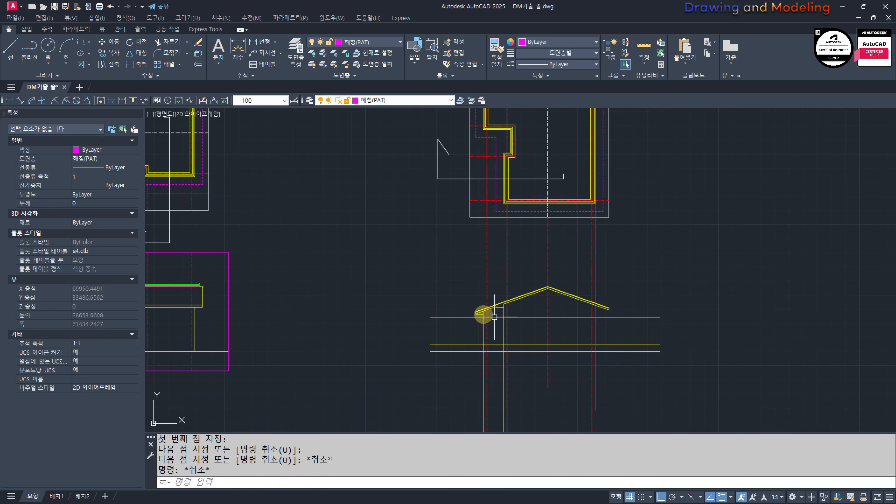
scroll(457, 293, "up", 4)
left_click(474, 288)
left_click(545, 364)
middle_click_drag(636, 360, 617, 248)
key("Escape")
scroll(629, 359, "down", 4)
Step: Draw a second vertical projection line from the plan's right dashed eave line down past the gable
type("l")
key("Return")
left_click(580, 276)
left_click(624, 361)
key("Escape")
key("Escape")
scroll(597, 240, "up", 6)
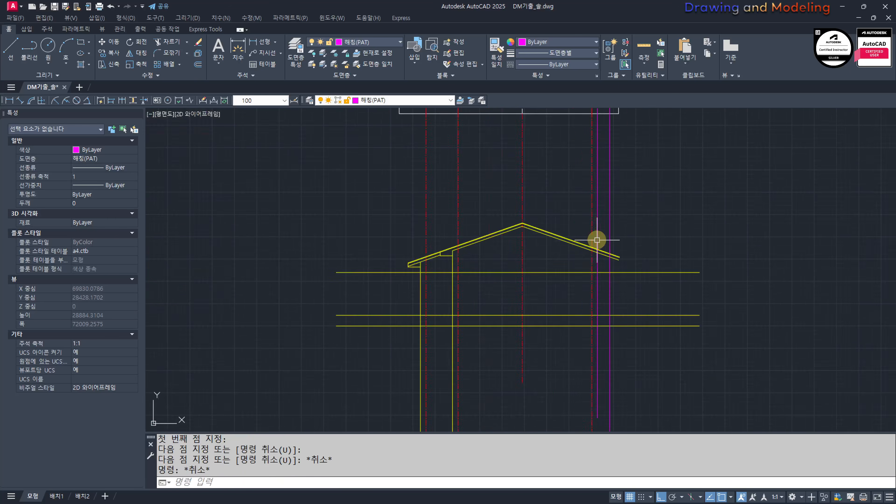
Step: Trim the right roof slope lines beyond the outer magenta projection line
type("tr")
key("Return")
Step: Trim the outer left wall line between the soffit and the roof underside
key("Return")
left_click(651, 267)
left_click(630, 306)
key("Escape")
key("Escape")
Step: Mirror the lower-left eave's fascia and soffit lines about the ridge axis, keeping the originals
middle_click_drag(388, 304, 674, 307)
left_click(369, 286)
left_click(452, 326)
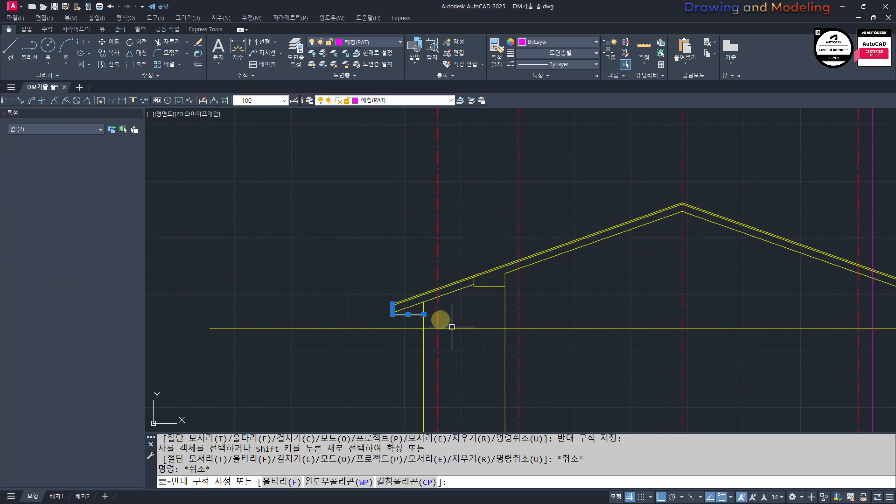
middle_click_drag(615, 307, 535, 311)
key("Escape")
type("tr")
key("Return")
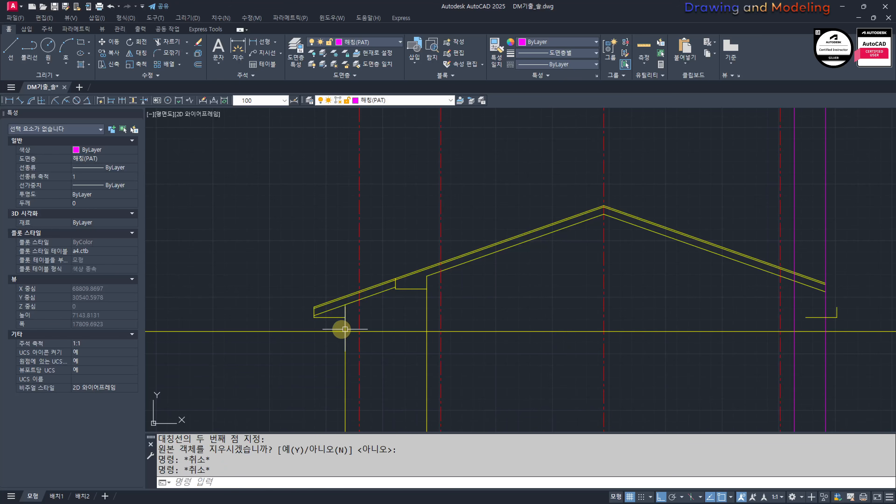
scroll(344, 330, "up", 5)
key("Return")
left_click(476, 290)
left_click(445, 270)
key("Escape")
key("Escape")
Step: Move the mirrored fascia and soffit lines onto the right roof end at the outer projection line
scroll(440, 290, "down", 8)
scroll(533, 275, "up", 4)
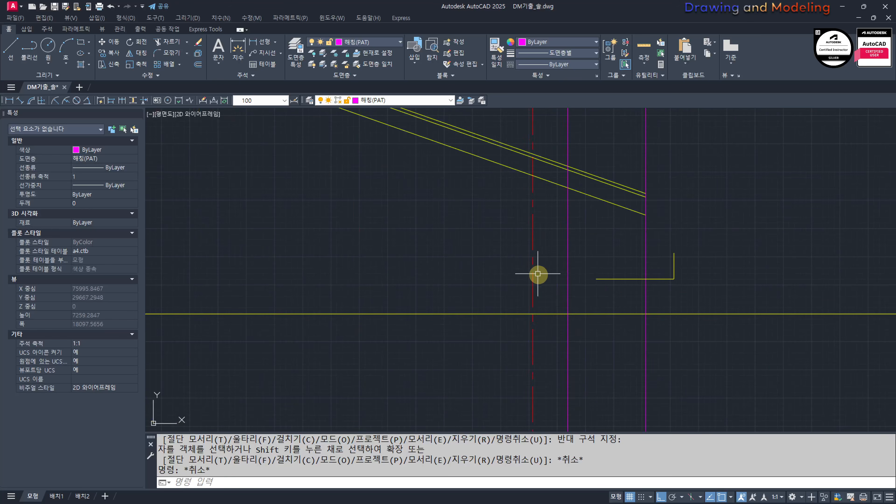
left_click(607, 315)
left_click(761, 245)
key("Escape")
key("Escape")
left_click(432, 246)
key("Escape")
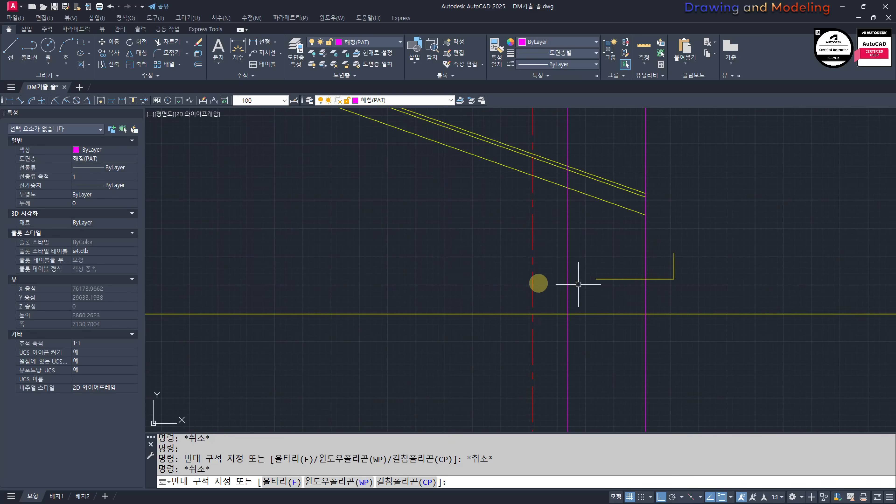
left_click(459, 293)
left_click(722, 255)
scroll(646, 281, "up", 2)
type("m")
key("Return")
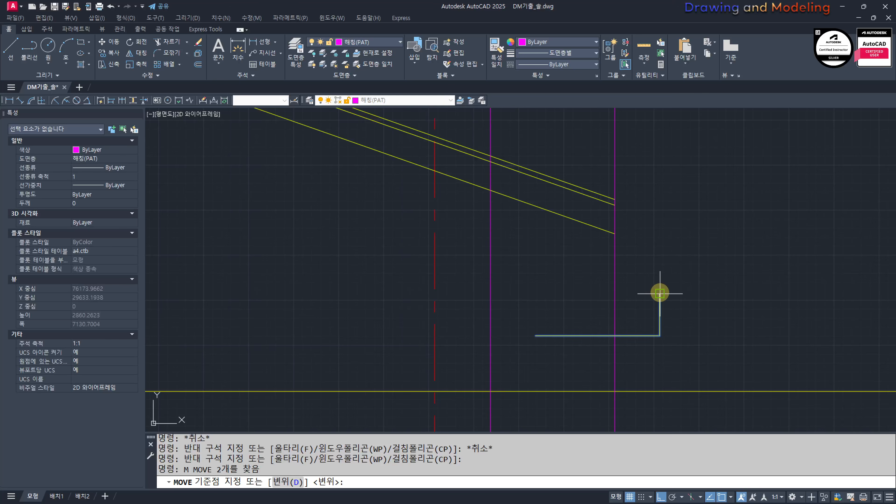
left_click(660, 293)
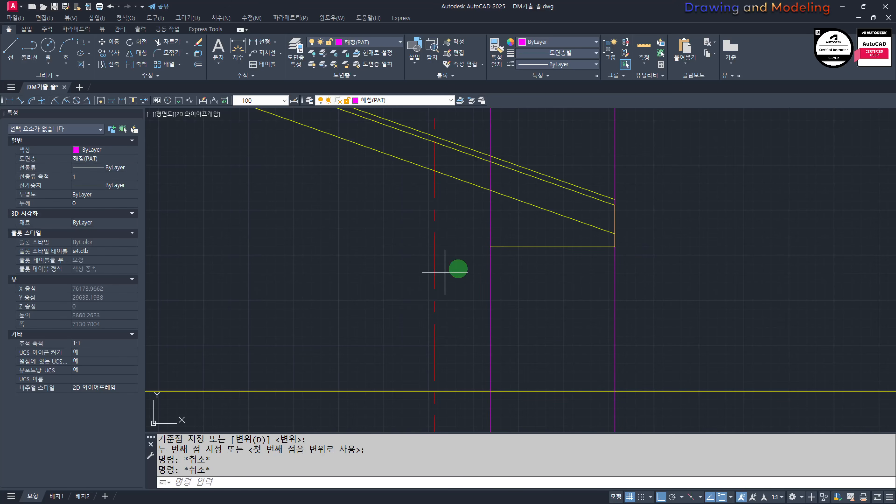
Step: Move the right eave's fascia and soffit lines up to the outer end of the uppermost roof slope line
left_click(449, 272)
left_click(632, 196)
middle_click_drag(620, 232, 613, 272)
scroll(592, 255, "up", 2)
type("m")
key("space")
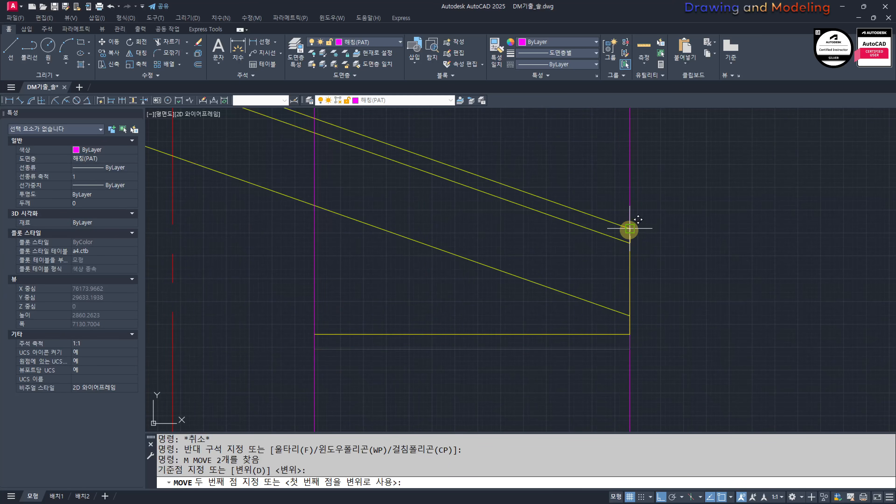
key("Escape")
key("Escape")
scroll(525, 270, "down", 4)
scroll(666, 310, "up", 3)
scroll(600, 262, "down", 3)
Step: Match the inner magenta projection line at the right eave to the properties of the yellow roof line
type("mm")
key("Return")
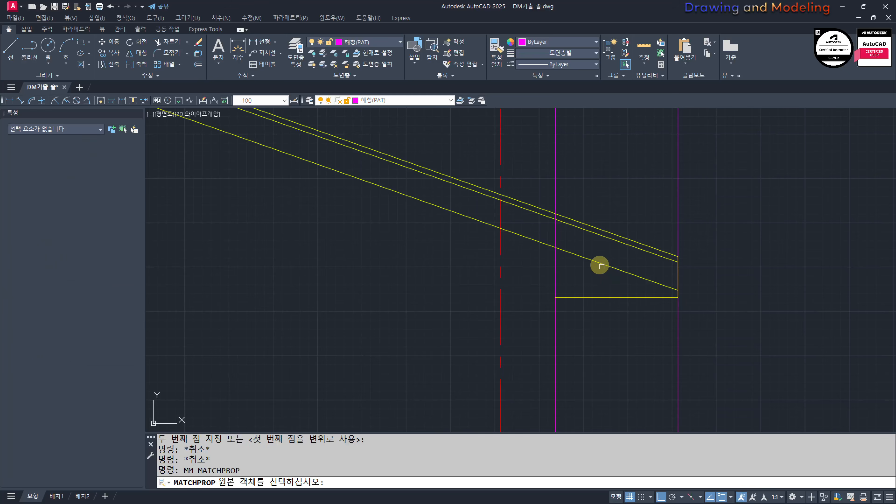
left_click(602, 266)
left_click(584, 142)
left_click(549, 169)
key("Escape")
key("Escape")
Step: Trim the right wall line above the roof underside and the underside line beyond that wall
type("tr")
left_click(584, 252)
left_click(579, 262)
key("space")
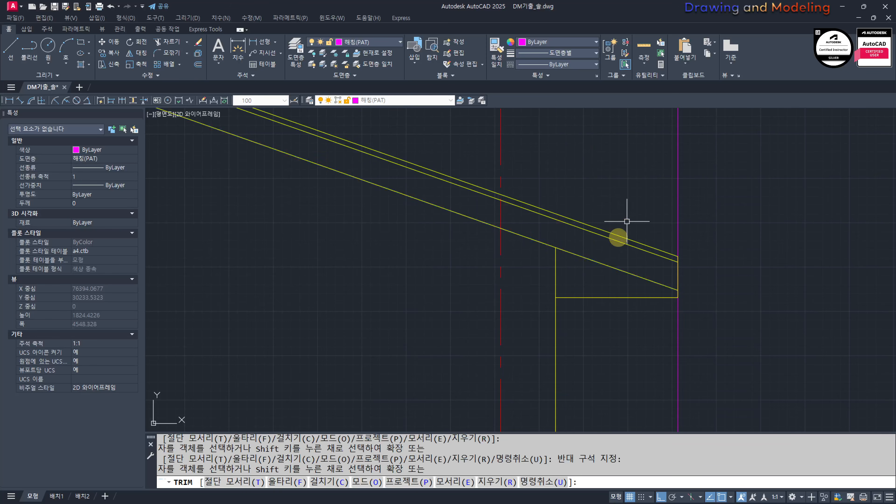
key("Escape")
middle_click_drag(598, 271, 581, 278)
left_click(571, 290)
key("Escape")
key("Escape")
Step: Erase the outer magenta projection line at the right eave
left_click(720, 200)
left_click(654, 212)
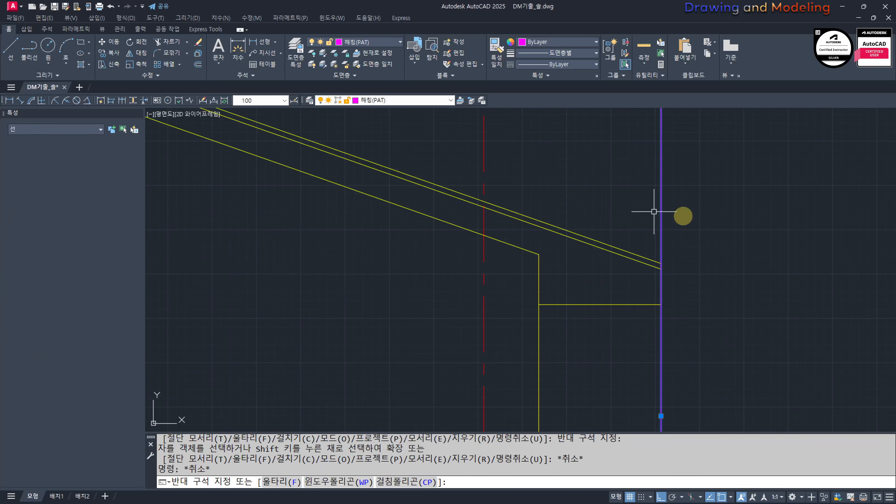
type("e")
key("Escape")
key("Escape")
Step: Erase the two horizontal yellow construction lines that cross the elevation above the ground line
scroll(663, 259, "down", 5)
middle_click_drag(472, 216, 515, 226)
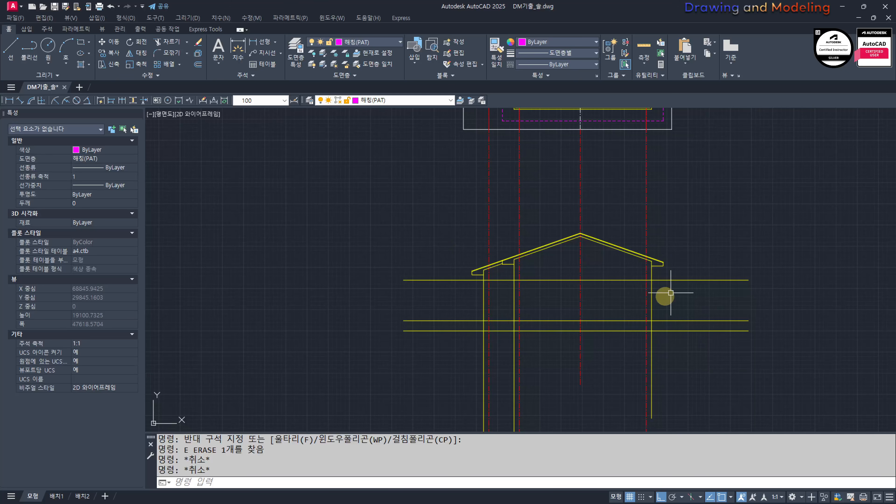
left_click(680, 304)
left_click(439, 300)
key("Escape")
key("Escape")
left_click(458, 288)
left_click(433, 272)
type("e")
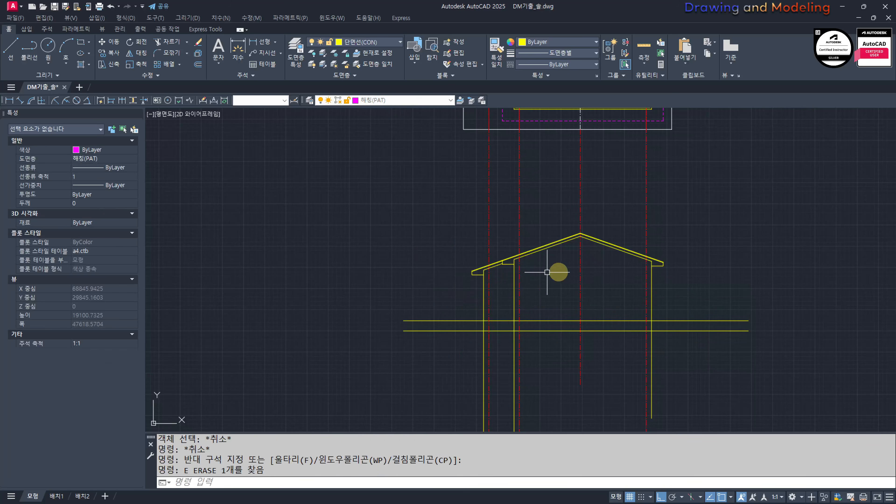
scroll(594, 316, "up", 2)
left_click(727, 330)
left_click(705, 311)
type("e")
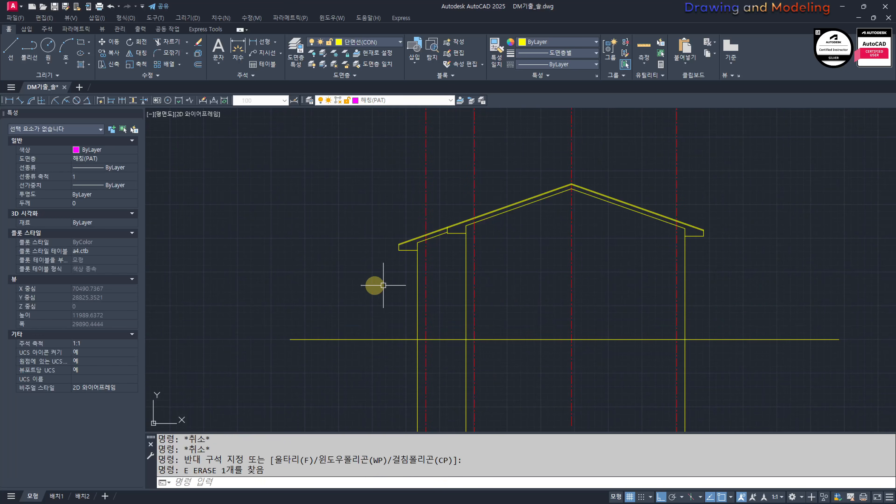
Step: Turn off the layer of the red centerlines running through the elevation
scroll(526, 298, "down", 3)
type("tr")
key("Escape")
key("Escape")
type("yy")
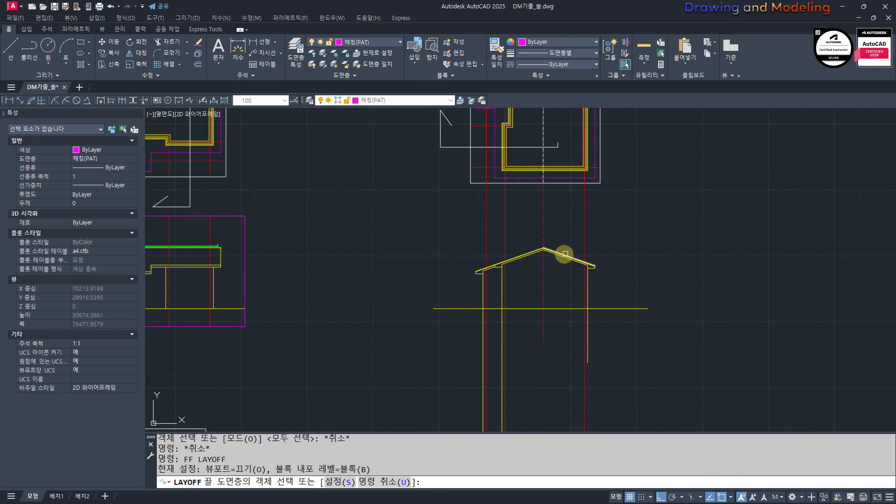
key("Escape")
key("Escape")
key("space")
left_click(584, 237)
key("Escape")
key("Escape")
Step: Trim the wall lines below the ground line and turn the hidden layers back on
middle_click_drag(497, 270, 526, 277)
type("tr")
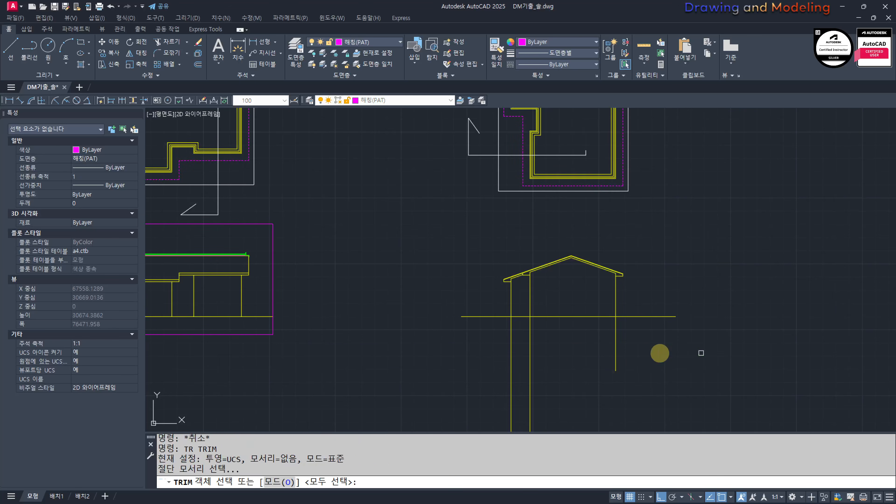
key("space")
left_click(659, 354)
left_click(504, 341)
key("Escape")
key("Escape")
middle_click_drag(558, 303, 558, 320)
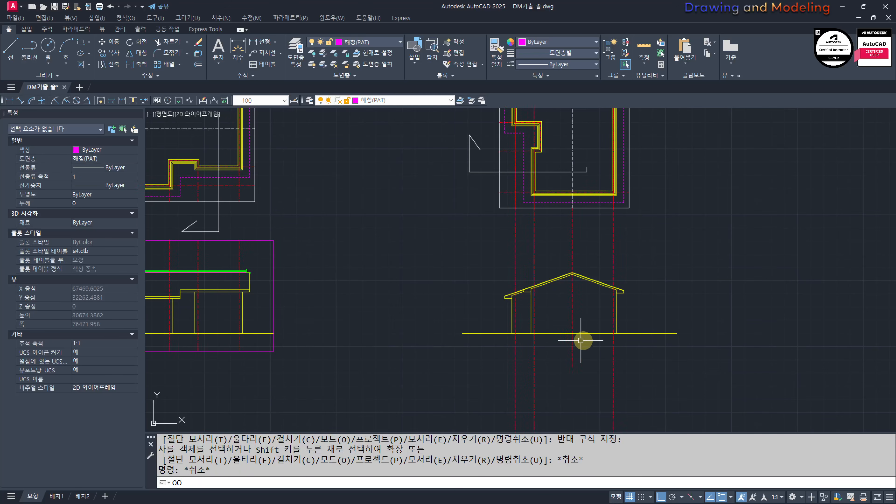
key("space")
Step: Stretch the right end of the ground line inward, closer to the house
scroll(636, 344, "up", 2)
type("s")
left_click(809, 360)
left_click(712, 301)
key("space")
left_click(739, 366)
left_click(695, 372)
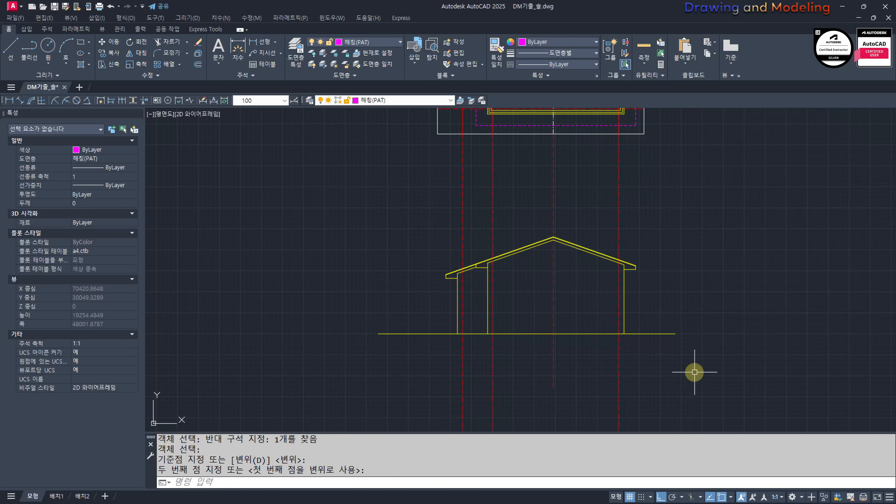
Step: Stretch the left end of the ground line inward, closer to the left eave
key("space")
left_click(368, 365)
left_click(337, 308)
left_click(396, 367)
left_click(366, 318)
key("space")
left_click(352, 353)
left_click(369, 357)
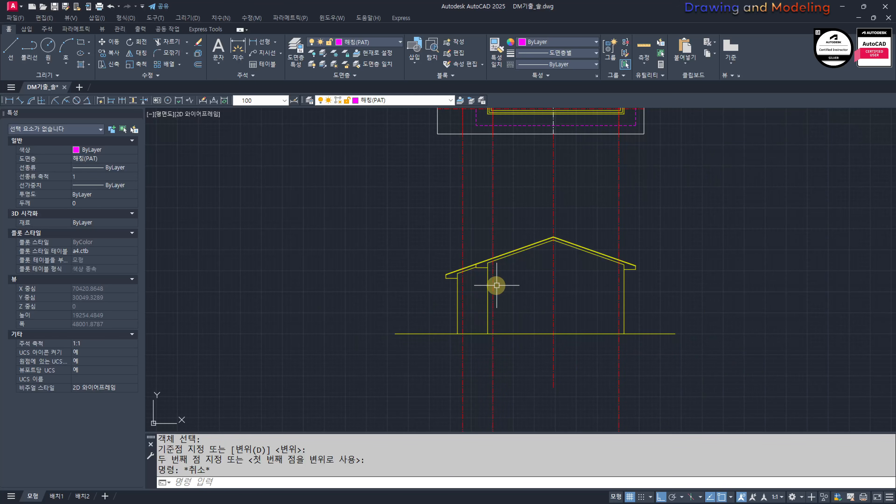
Step: Review the gabled elevation against the floor plan, the section and the neighbouring front elevation
middle_click_drag(497, 285, 494, 353)
scroll(592, 369, "up", 2)
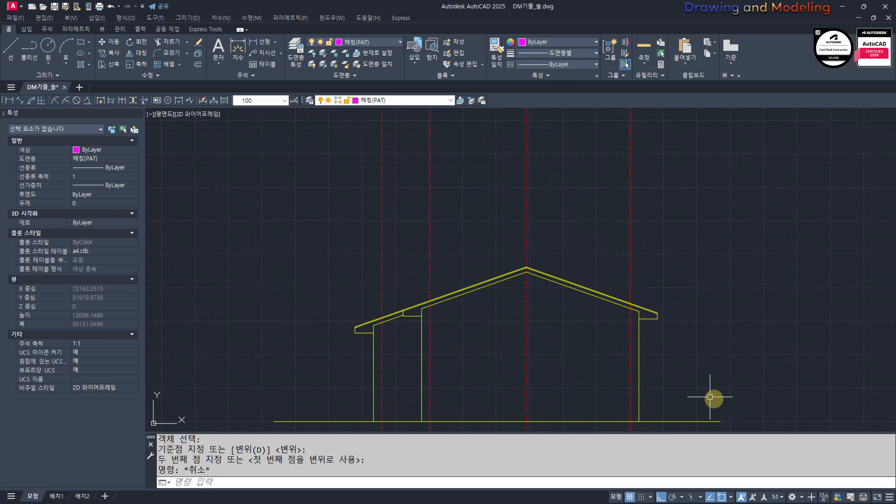
scroll(646, 373, "down", 6)
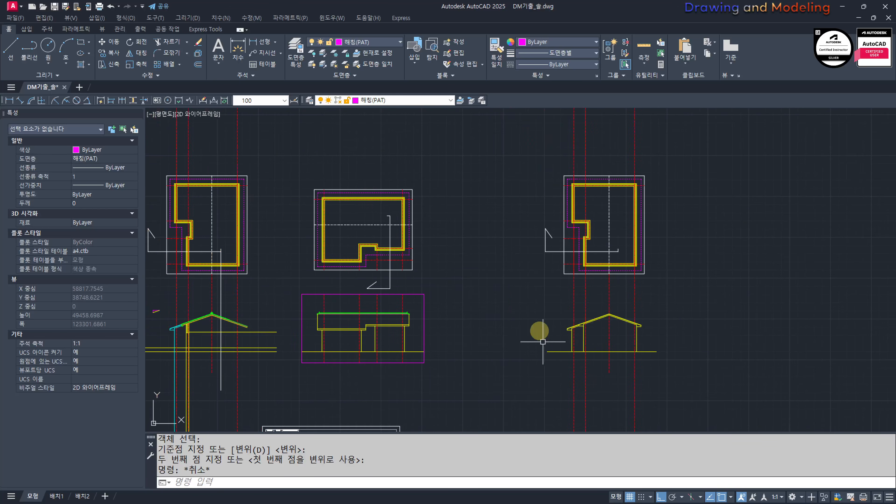
scroll(604, 344, "up", 3)
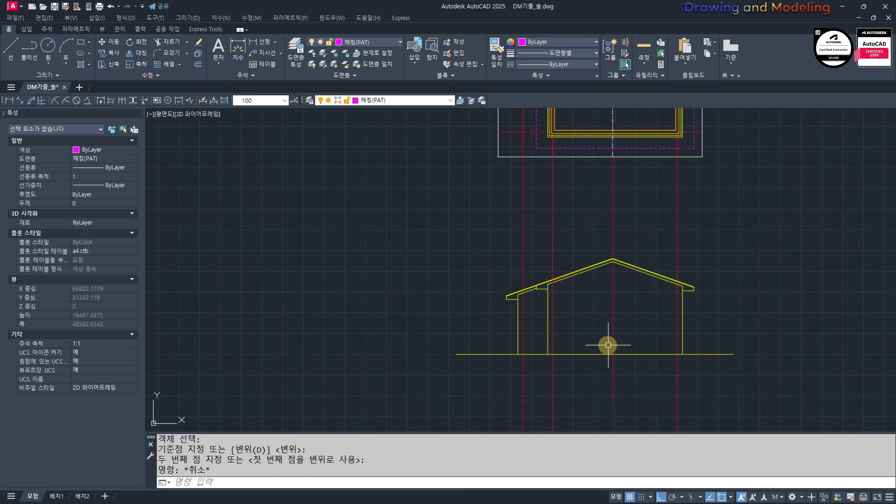
scroll(569, 348, "down", 6)
middle_click_drag(503, 326, 669, 345)
scroll(455, 264, "up", 4)
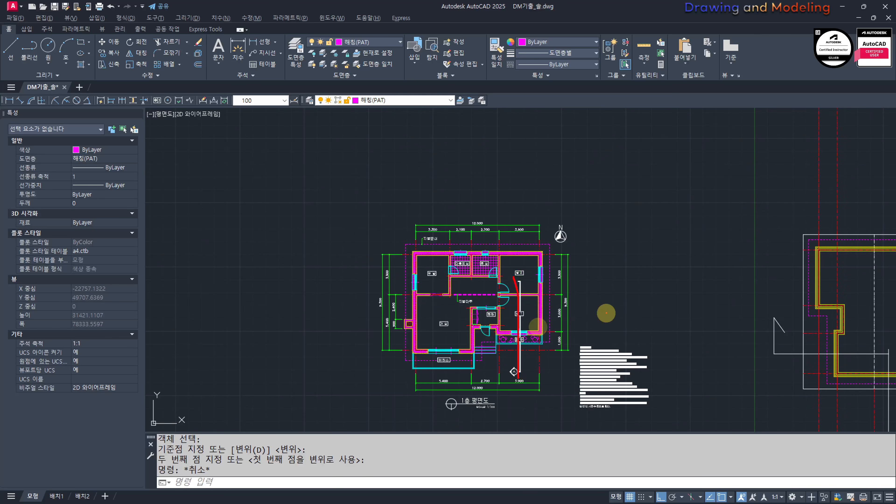
key("Escape")
scroll(538, 329, "down", 4)
mouse_move(593, 354)
middle_mouse_down()
mouse_move(565, 327)
mouse_move(330, 270)
middle_mouse_up()
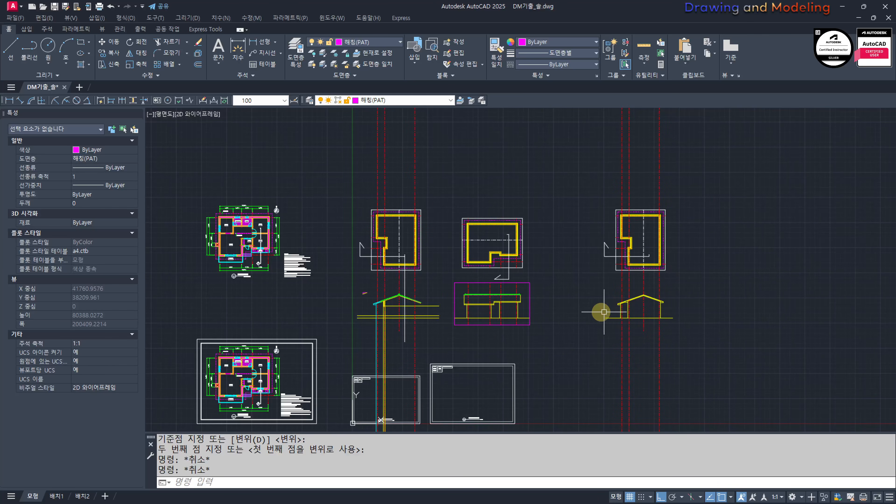
scroll(604, 312, "up", 2)
middle_click_drag(284, 344, 489, 388)
scroll(489, 388, "up", 2)
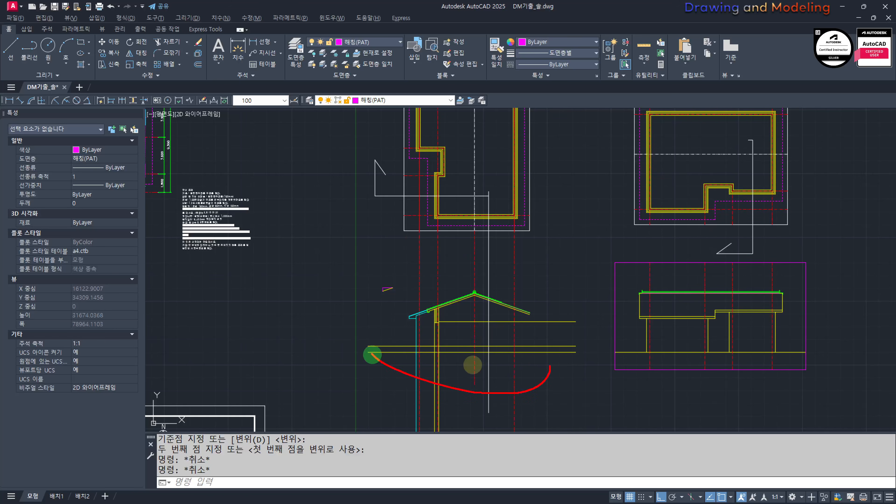
scroll(658, 351, "down", 4)
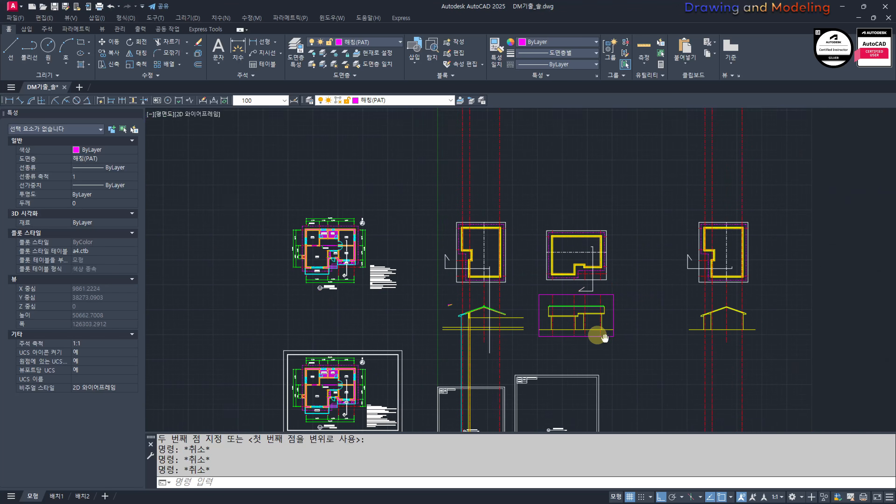
mouse_move(594, 336)
middle_mouse_down()
mouse_move(610, 294)
mouse_move(555, 288)
middle_mouse_up()
scroll(704, 321, "up", 6)
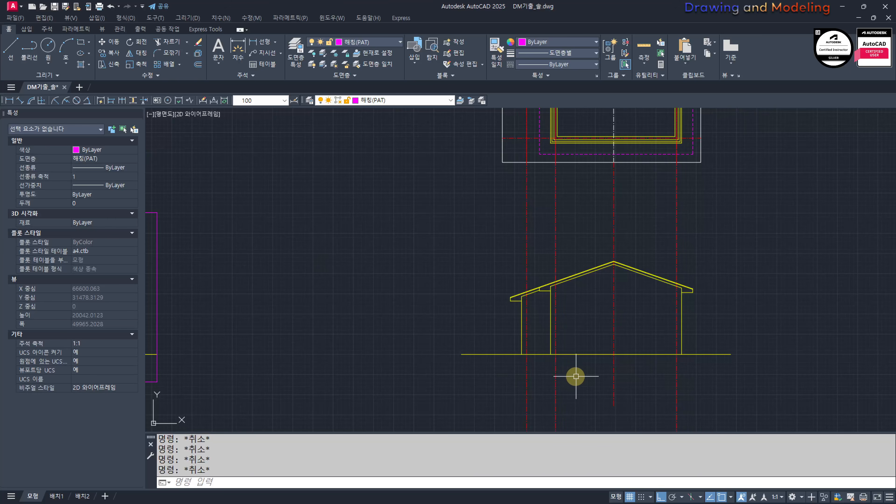
Step: Move the rightmost roof plan together with its gabled elevation left, closer to the other views
scroll(576, 376, "down", 3)
left_click(706, 380)
left_click(540, 190)
type("M")
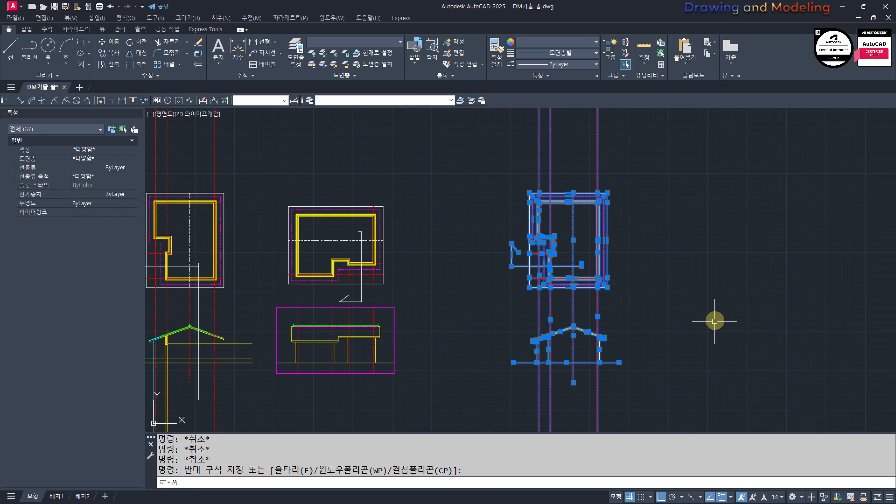
key("space")
left_click(715, 321)
left_click(662, 314)
key("Escape")
key("Escape")
scroll(460, 331, "up", 4)
scroll(460, 330, "down", 4)
middle_click_drag(335, 336, 672, 345)
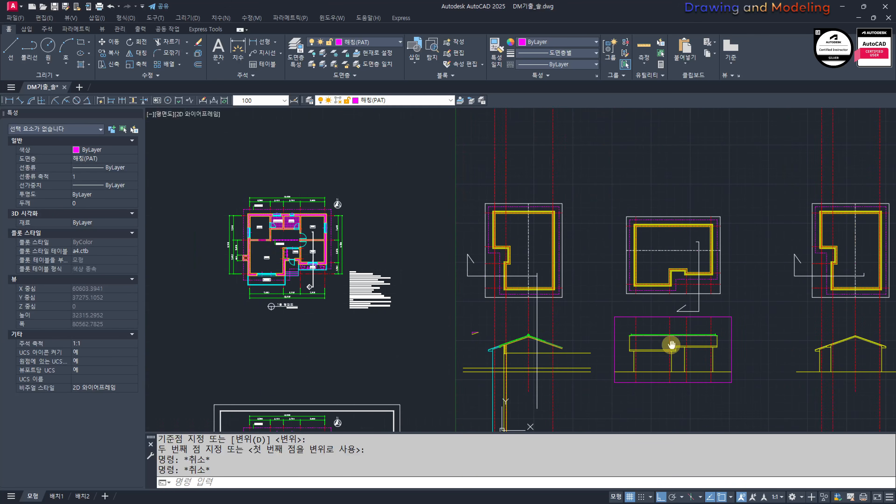
scroll(622, 372, "up", 12)
key("Escape")
key("Escape")
type("RE")
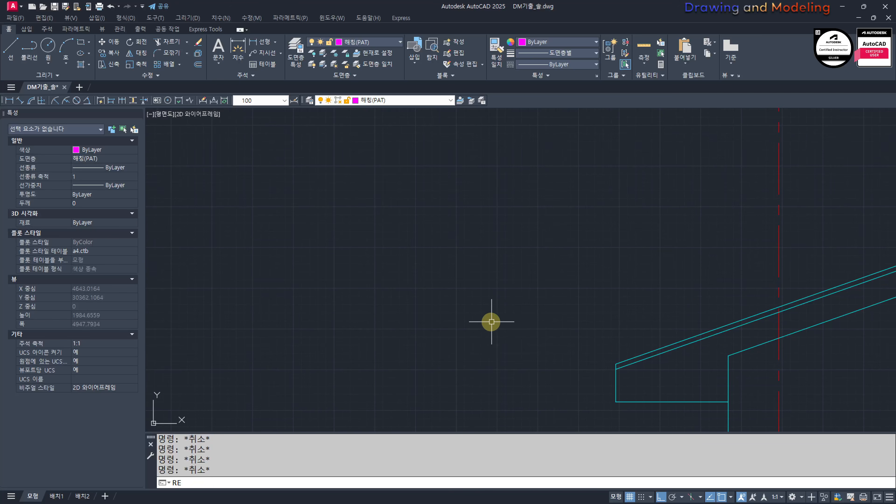
type("C")
key("space")
left_click(462, 330)
key("Escape")
key("Escape")
Step: Draw a 300 by 60 rectangle in the empty space left of the section's cyan lower eave
scroll(600, 306, "down", 4)
middle_click_drag(727, 304, 572, 330)
scroll(568, 323, "up", 8)
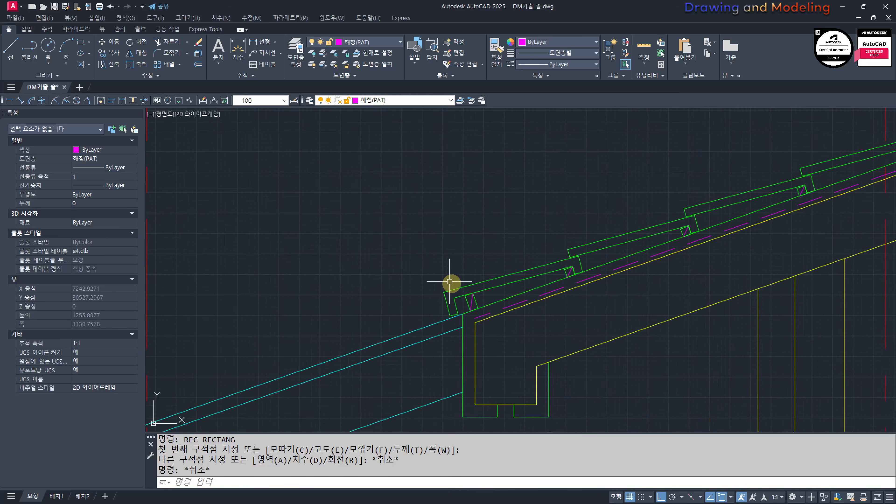
middle_click_drag(450, 282, 462, 297)
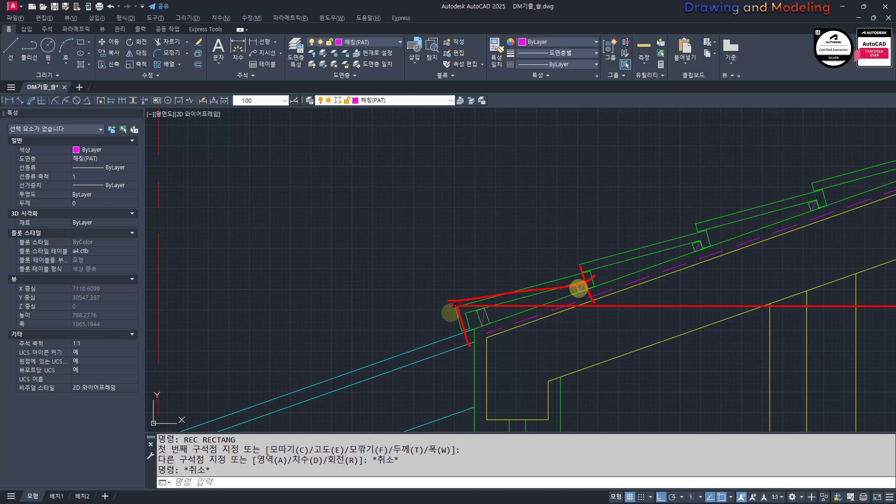
key("Escape")
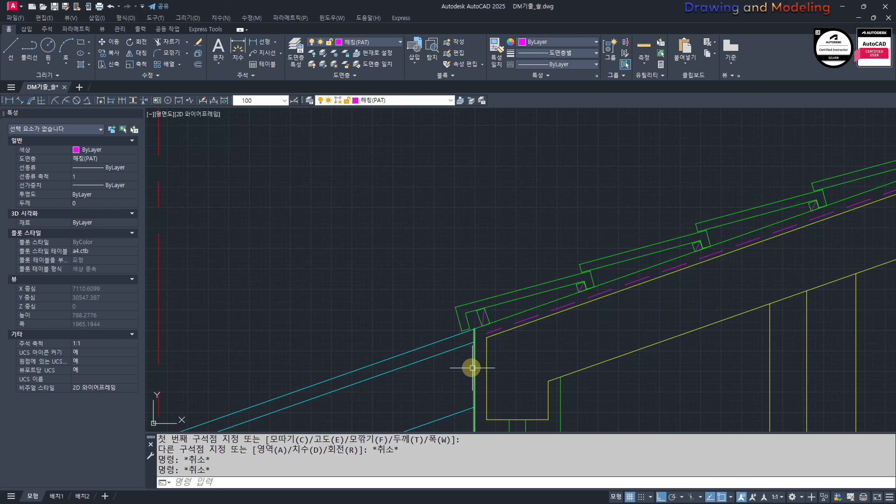
scroll(511, 304, "up", 4)
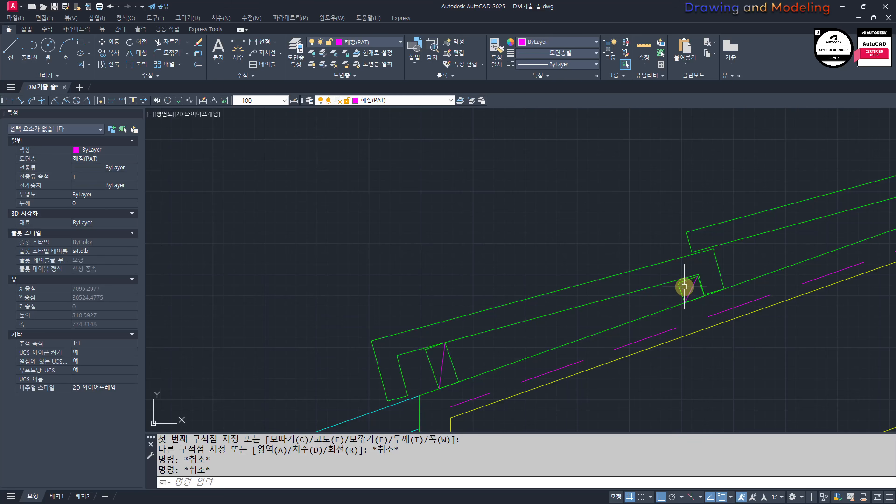
scroll(679, 296, "down", 8)
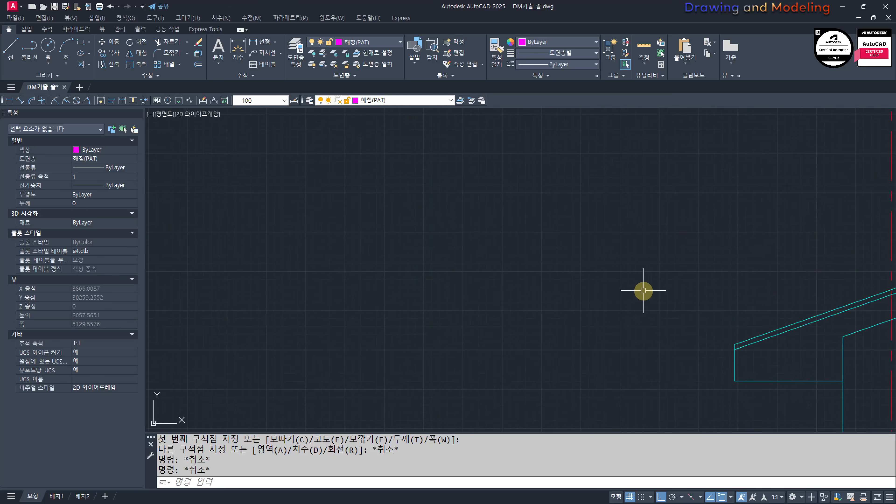
type("C")
key("Return")
left_click(511, 338)
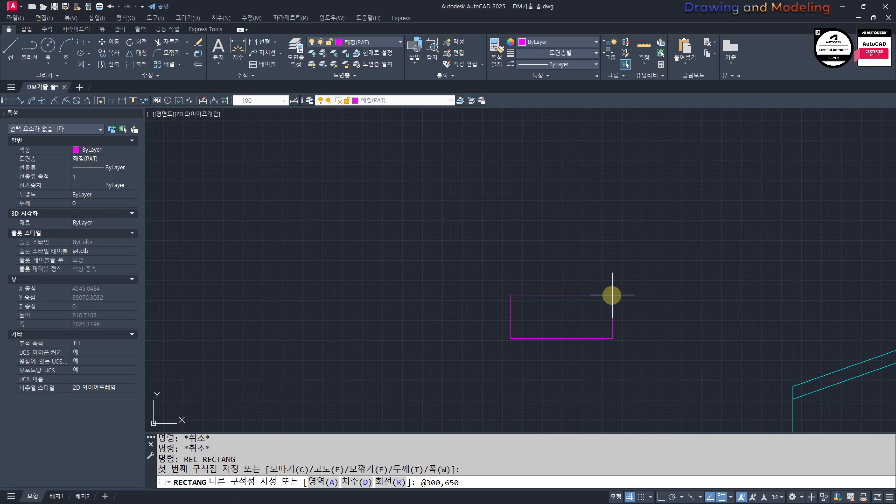
key("Return")
key("Escape")
key("Escape")
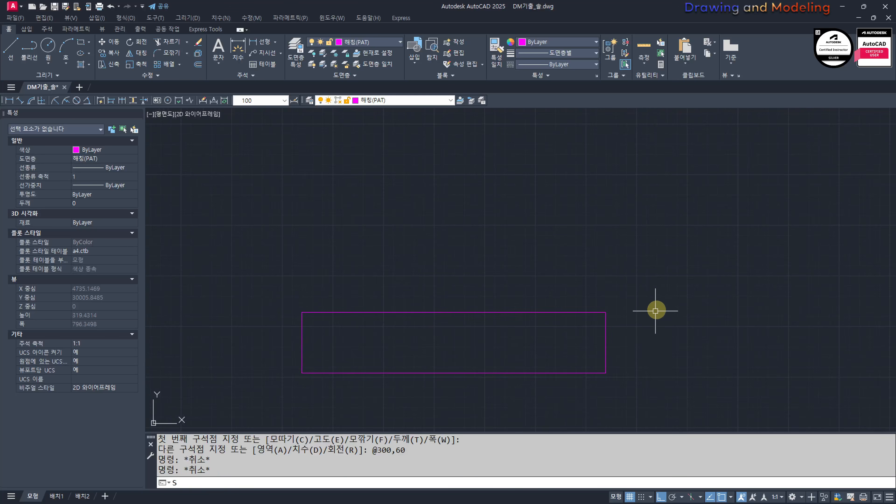
Step: Stretch the rectangle's upper right corner down by 20 to form a tapered profile
key("Return")
left_click(643, 269)
left_click(561, 334)
key("Return")
left_click(688, 223)
key("Return")
key("Escape")
key("Escape")
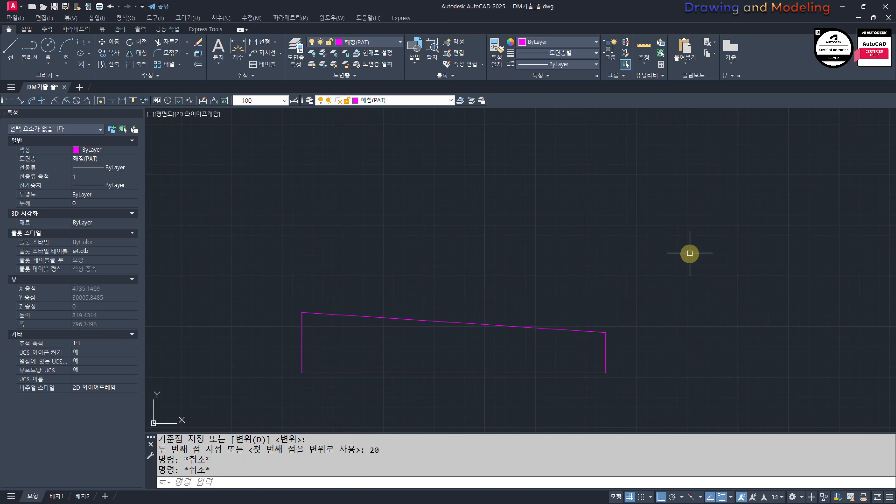
Step: Match the tapered profile to the properties of the green finish line around the section's eave
key("Return")
middle_click_drag(859, 333, 621, 336)
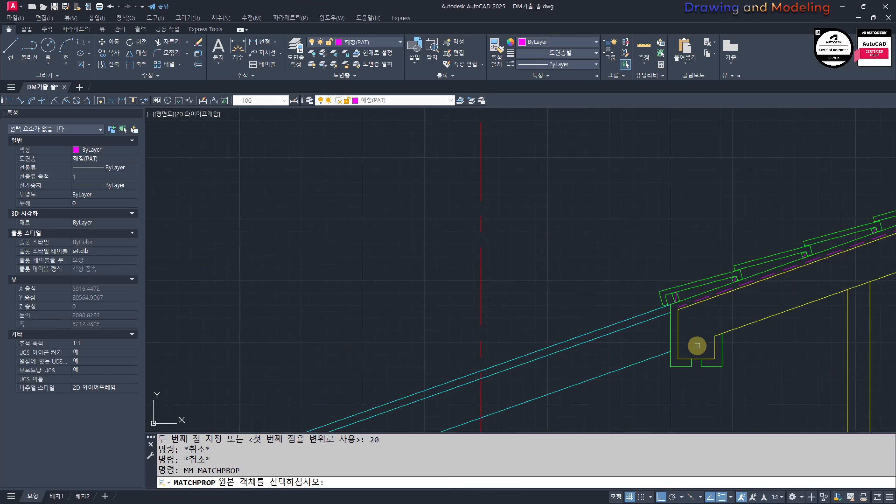
left_click(684, 366)
scroll(599, 362, "down", 4)
left_click(668, 353)
left_click(570, 284)
key("Escape")
key("Escape")
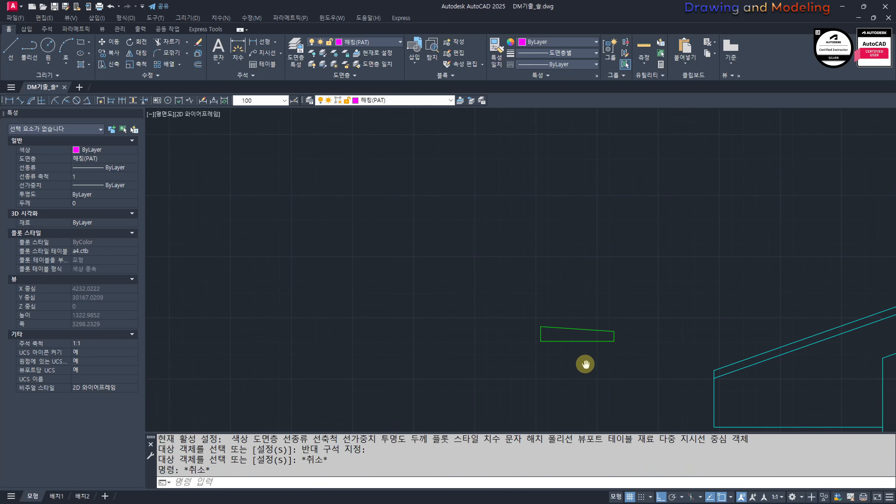
type("M")
key("Return")
left_click(630, 357)
left_click(559, 319)
key("Return")
key("Escape")
key("Escape")
left_click(575, 351)
left_click(544, 295)
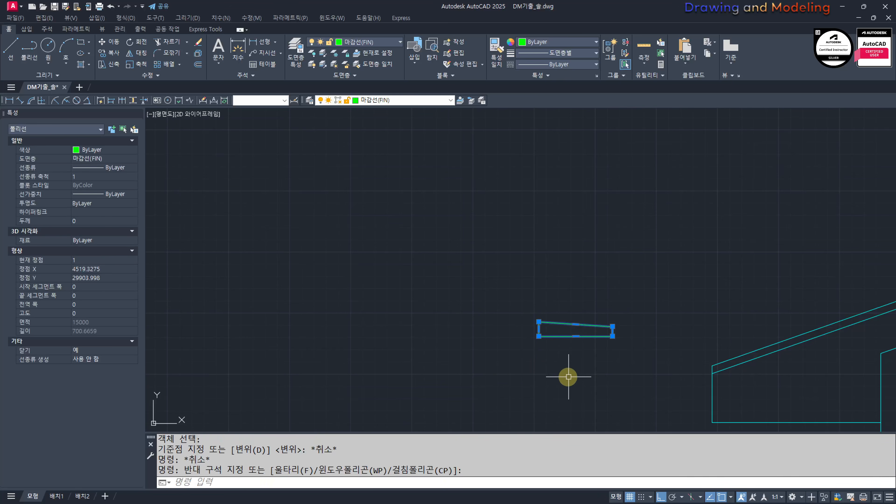
type("M")
key("Return")
key("Return")
left_click(539, 337)
key("Escape")
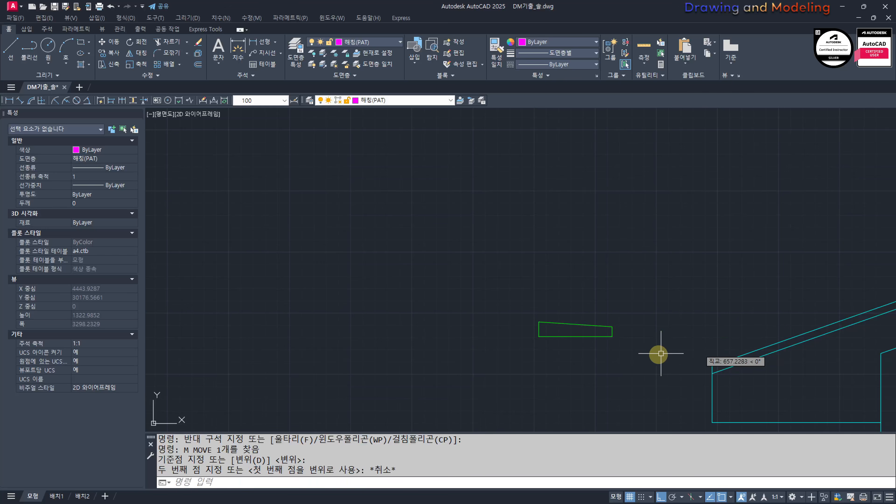
Step: Move the tapered tile profile to the empty space just above the section's cyan lower eave
type("M")
left_click(616, 361)
left_click(556, 300)
key("space")
left_click(562, 328)
left_click(723, 263, "shift")
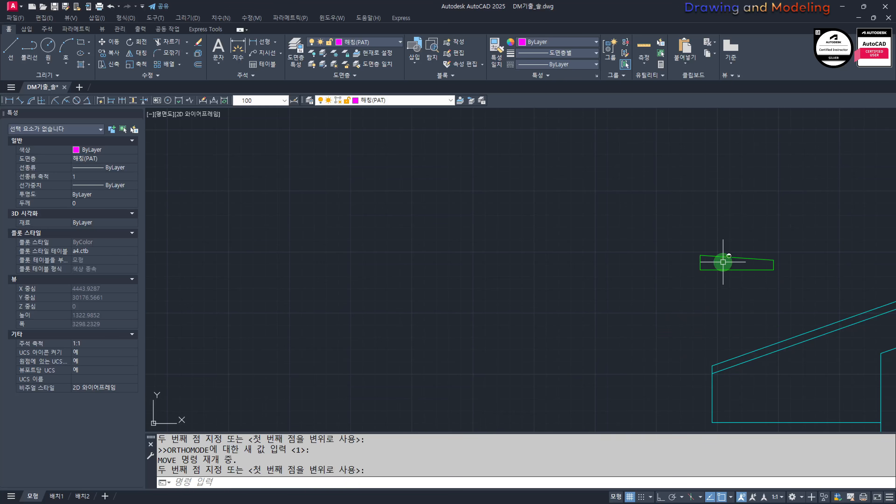
key("Escape")
key("Escape")
Step: Align the tile's bottom edge with the cyan roof slope, starting at the eave's upper corner, without scaling
middle_click_drag(754, 303, 649, 321)
type("A")
left_click(681, 323)
left_click(615, 294)
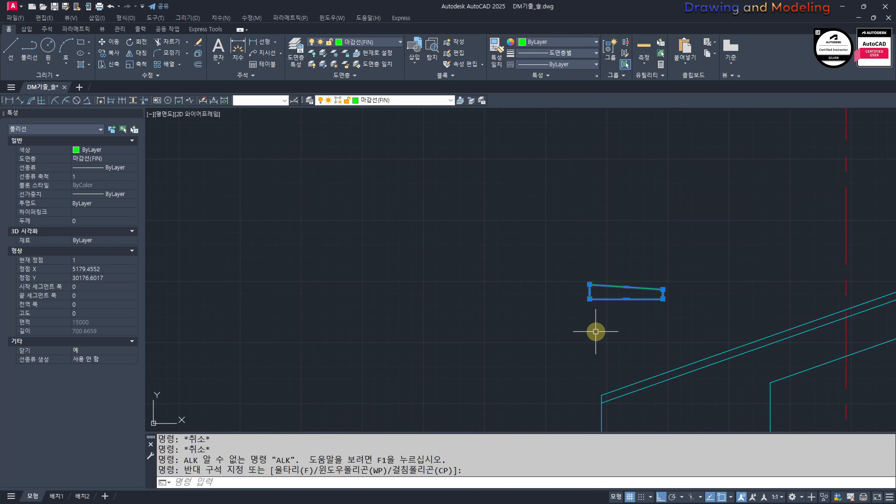
middle_click_drag(596, 330, 596, 313)
key("space")
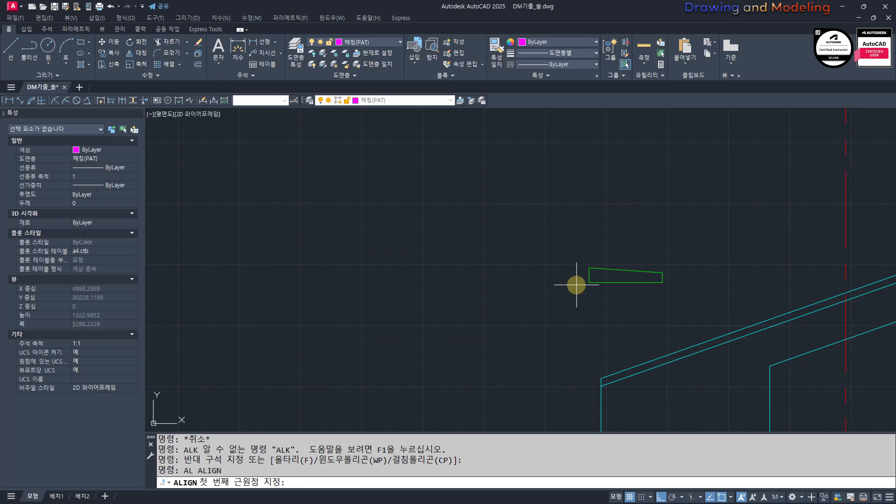
left_click(589, 282)
left_click(601, 379)
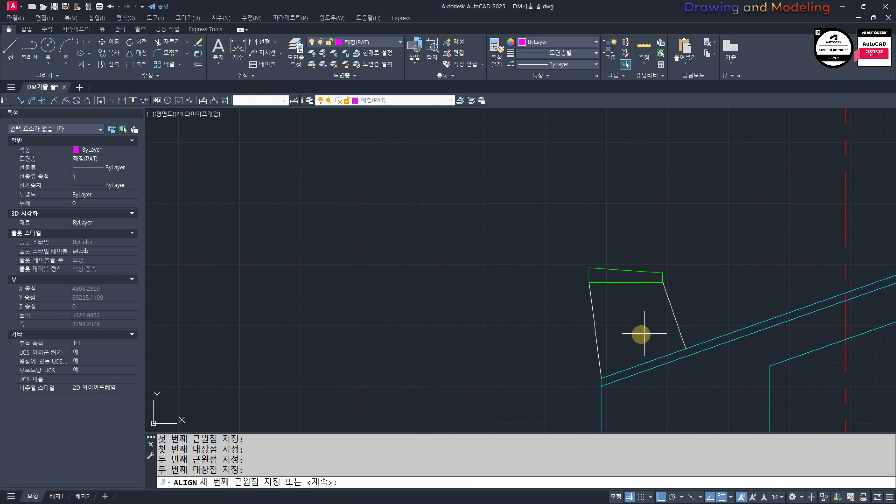
middle_click_drag(563, 295, 522, 278)
key("space")
key("space")
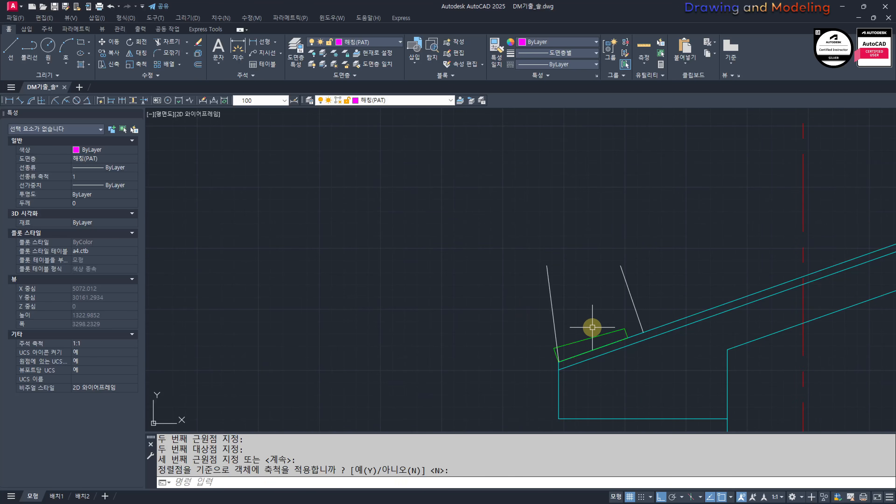
key("Escape")
key("Escape")
Step: Array the aligned tile along the cyan roof slope line with a spacing of 300
middle_click_drag(598, 358, 565, 318)
scroll(577, 310, "up", 2)
left_click(593, 253)
left_click(575, 278)
scroll(575, 278, "down", 3)
middle_click_drag(613, 254, 498, 327)
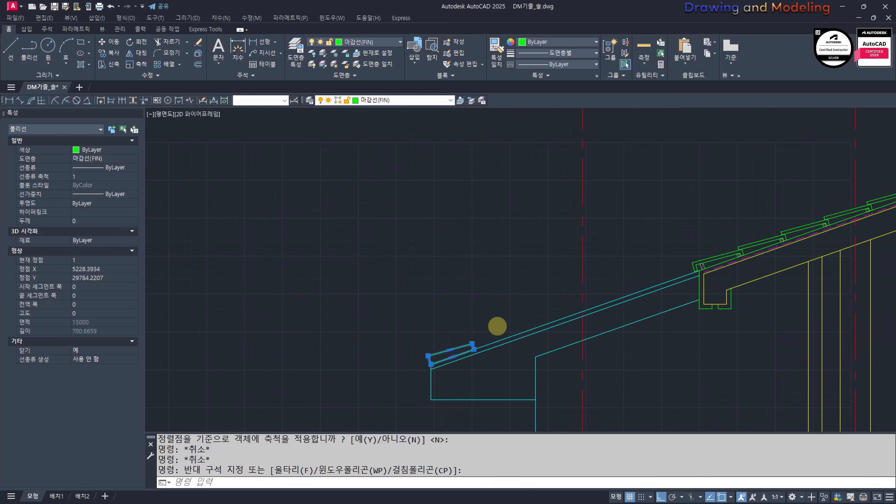
key("Return")
left_click(509, 339)
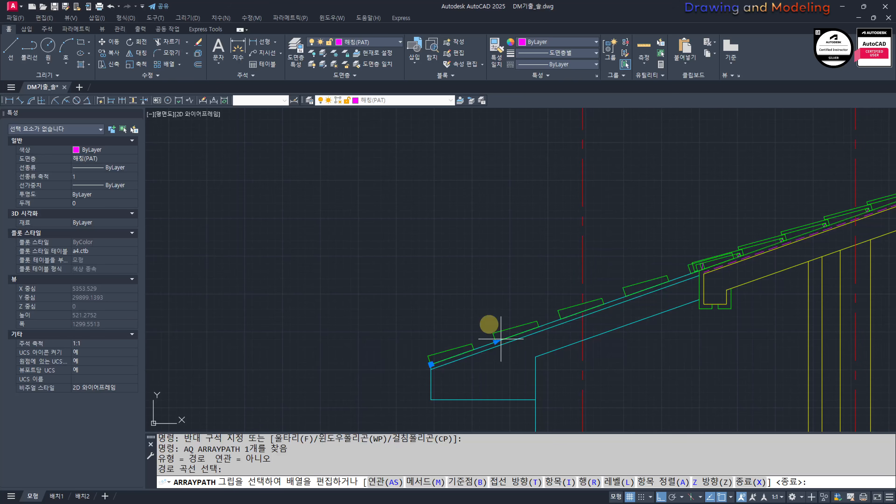
type("I")
key("Return")
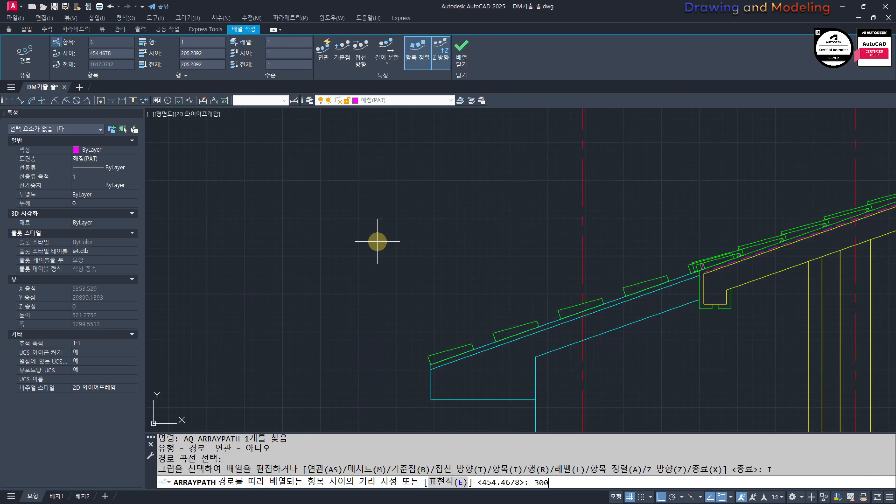
key("Return")
key("Escape")
key("Escape")
key("Escape")
key("Escape")
key("Escape")
Step: Trim the parts of the uppermost arrayed tile that overlap the section's existing first roof tile
scroll(692, 268, "up", 3)
scroll(755, 261, "up", 2)
middle_click_drag(755, 262, 611, 320)
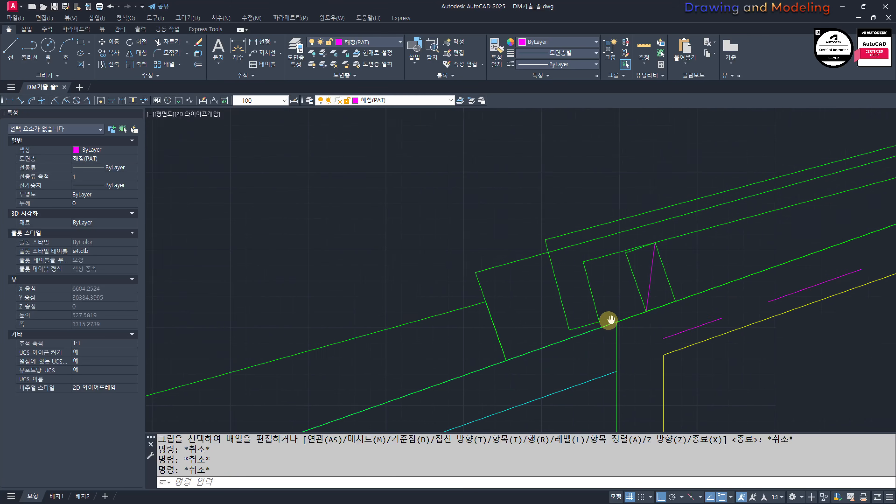
type("tr")
key("Return")
left_click(556, 246)
scroll(670, 225, "down", 3)
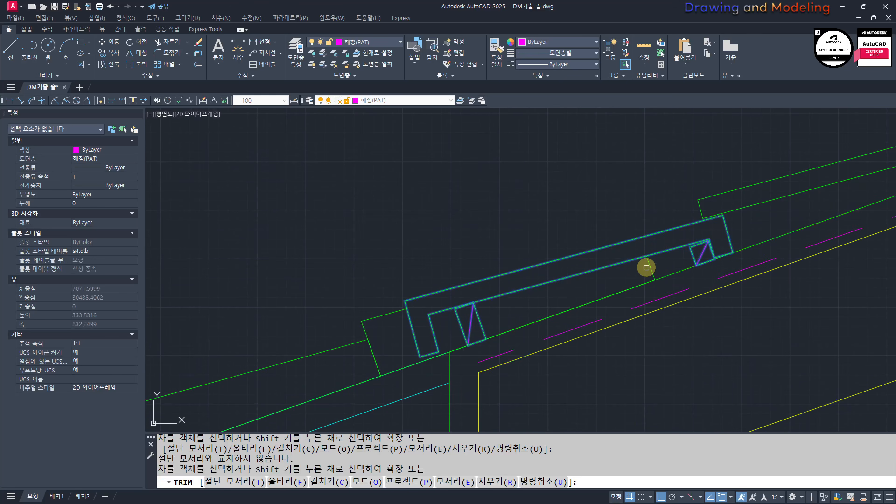
left_click(649, 268)
left_click(652, 264)
key("Escape")
key("Escape")
Step: Copy the lowest tile from its lower left corner to the upper corner of the gabled elevation's left eave
scroll(627, 283, "down", 7)
scroll(468, 308, "down", 3)
middle_click_drag(459, 320, 584, 306)
scroll(512, 320, "up", 4)
left_click(506, 326)
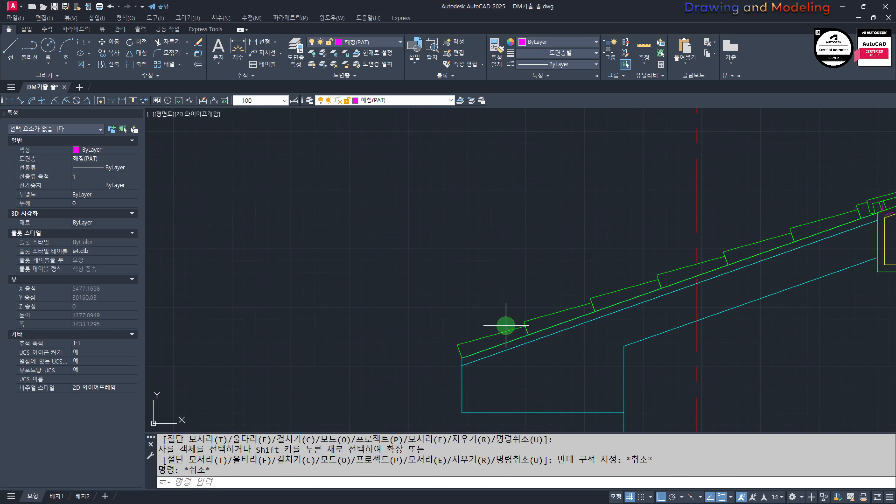
left_click(490, 337)
scroll(456, 361, "up", 5)
type("cc")
key("space")
left_click(476, 350)
scroll(474, 346, "down", 12)
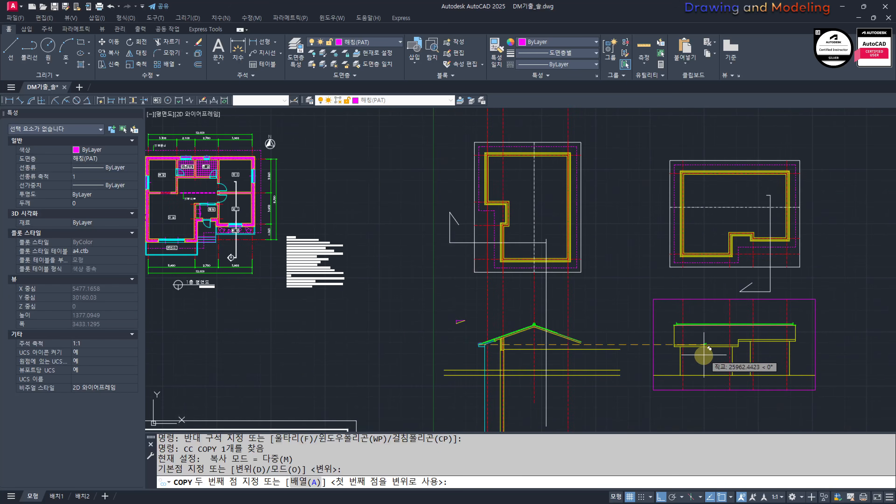
middle_click_drag(705, 355, 432, 321)
scroll(681, 320, "up", 8)
scroll(460, 329, "up", 4)
middle_click_drag(274, 372, 431, 356)
scroll(472, 349, "up", 2)
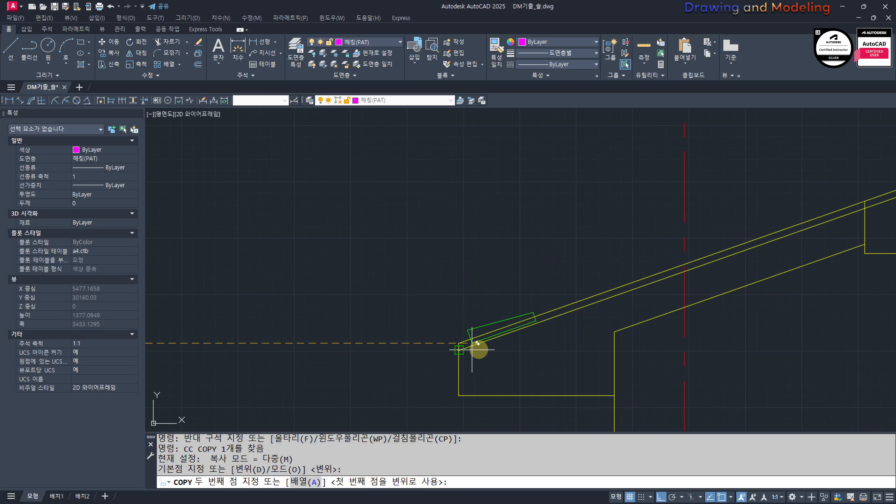
left_click(459, 342)
key("Escape")
key("Escape")
Step: Mirror the copied tile across a vertical axis between the gabled elevation's two eaves, keeping the original
scroll(436, 310, "down", 5)
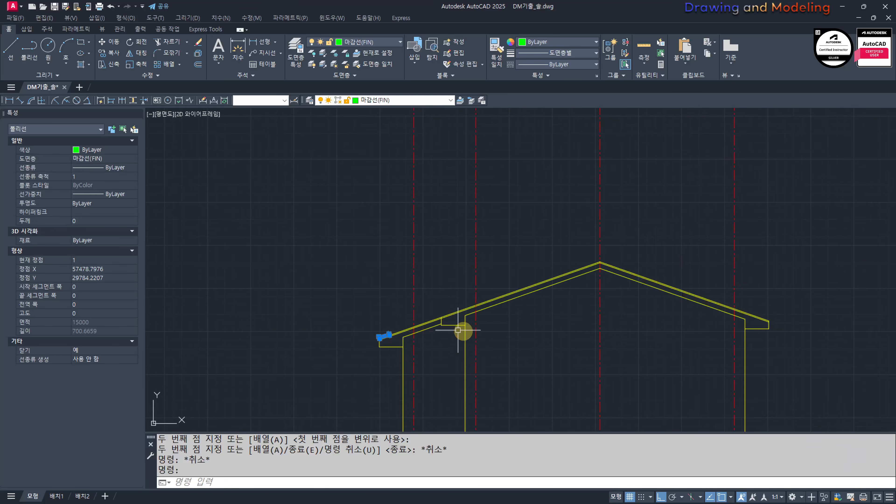
type("MI")
key("space")
left_click(530, 311)
left_click(513, 354)
key("space")
key("Escape")
key("Escape")
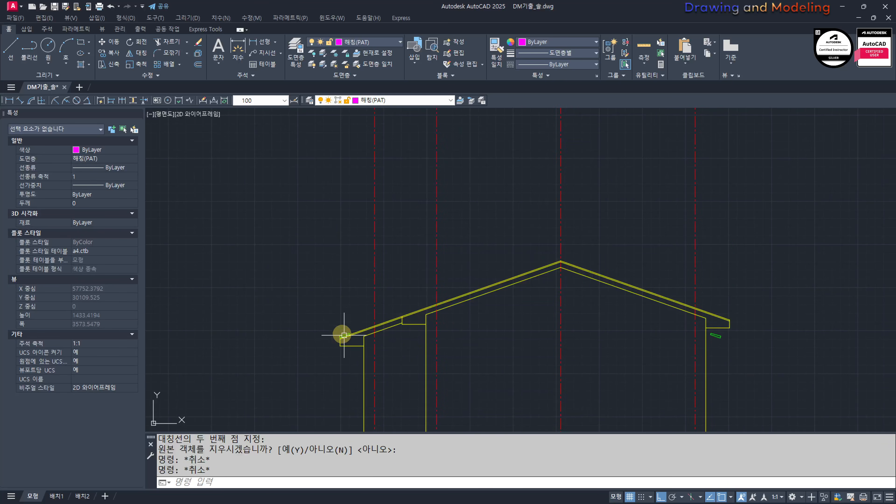
Step: Move the mirrored tile by its lower outer corner to the upper corner of the right eave
scroll(648, 310, "up", 5)
middle_click_drag(795, 360, 466, 320)
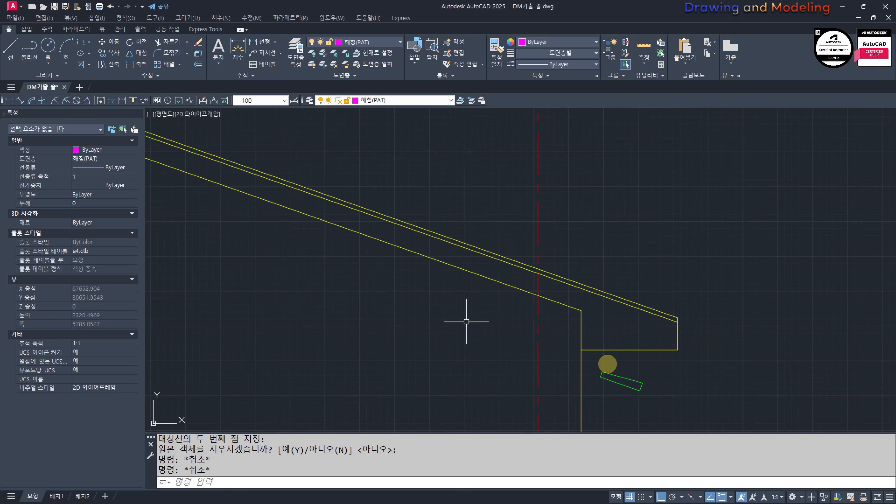
left_click(698, 400)
left_click(599, 364)
scroll(670, 401, "up", 3)
type("M")
key("space")
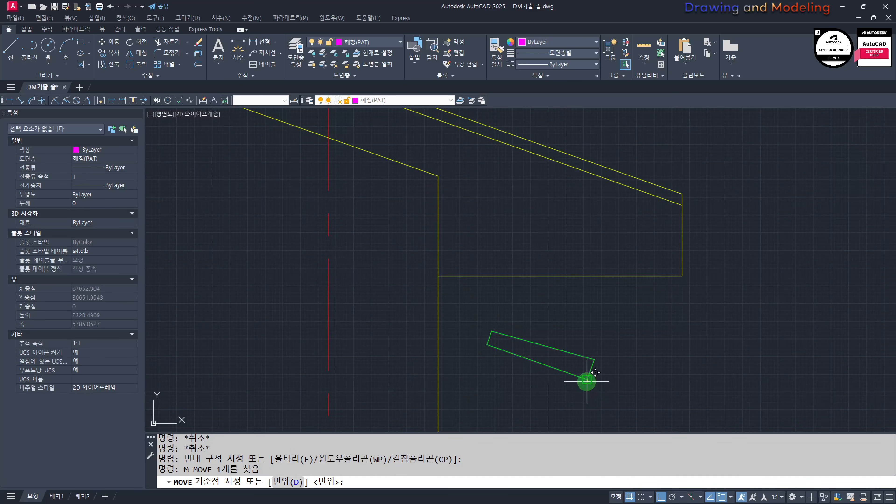
left_click(586, 381)
left_click(682, 194)
scroll(686, 250, "down", 6)
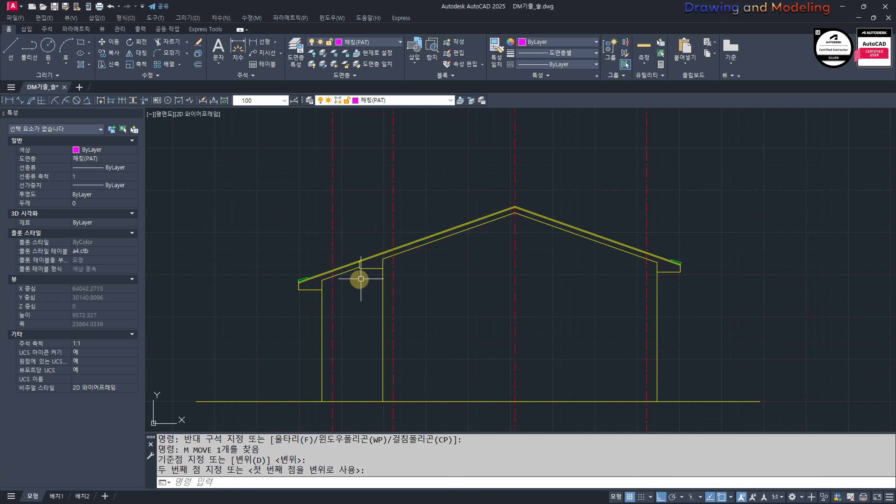
Step: Array the left eave tile along the gabled elevation's left roof slope with a spacing of 300
scroll(466, 317, "up", 5)
type("AQ")
mouse_move(312, 286)
middle_mouse_down()
mouse_move(466, 316)
mouse_move(411, 369)
middle_mouse_up()
key("space")
left_click(447, 304)
key("space")
left_click(467, 298)
scroll(467, 325, "down", 5)
type("IO")
key("space")
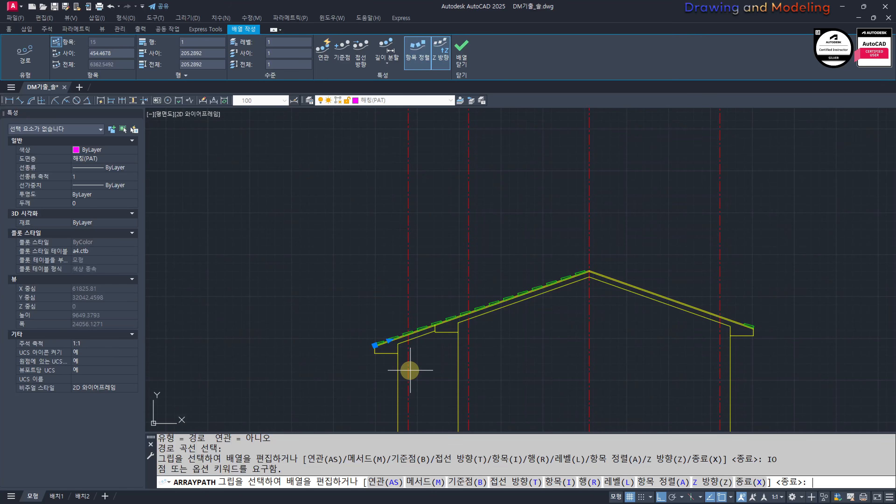
type("I")
key("space")
type("30")
key("space")
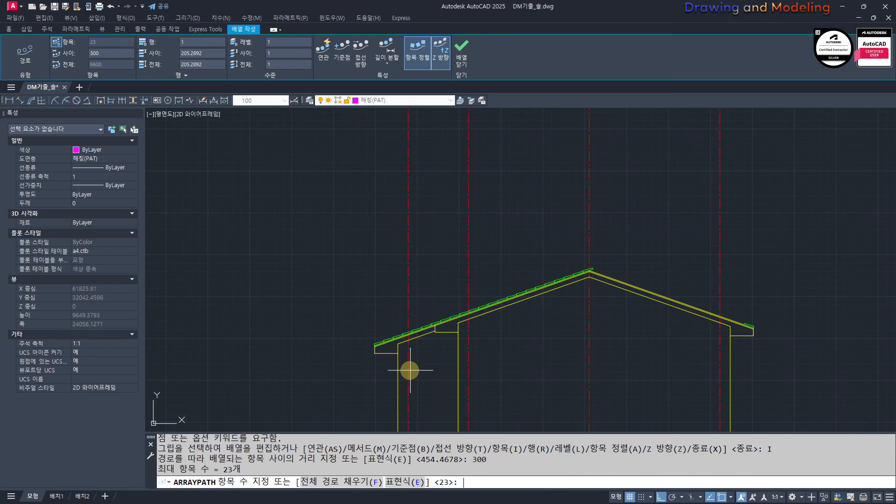
key("Escape")
key("Escape")
key("Escape")
Step: Array the right eave tile along the gabled elevation's right roof slope with a spacing of 300
scroll(645, 314, "up", 4)
key("space")
left_click(675, 352)
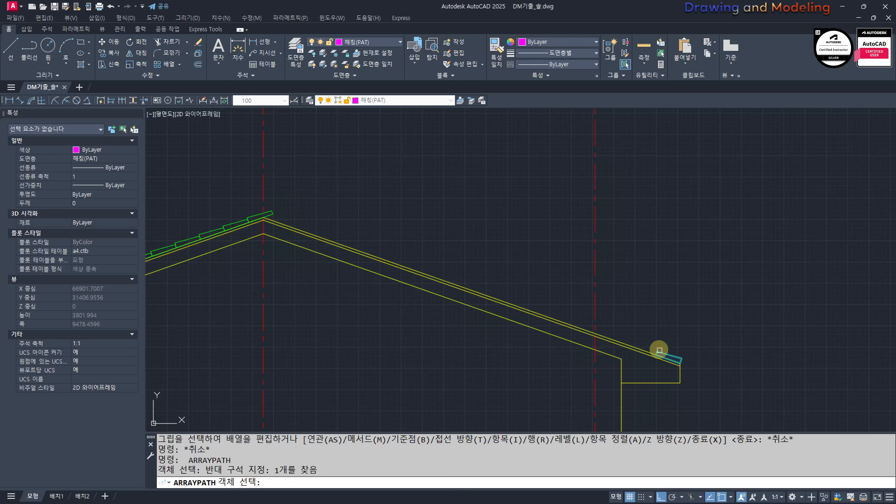
key("space")
left_click(644, 349)
type("I")
key("space")
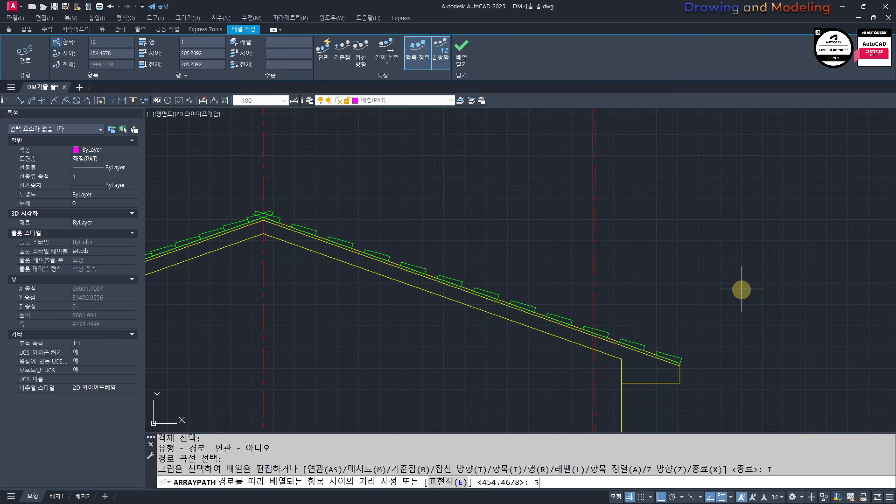
type("300")
key("space")
key("Escape")
key("Escape")
key("Escape")
scroll(360, 300, "up", 5)
type("tr")
key("space")
middle_click_drag(372, 216, 492, 311)
scroll(491, 310, "up", 4)
key("Escape")
key("Escape")
middle_click_drag(498, 254, 537, 310)
type("tr")
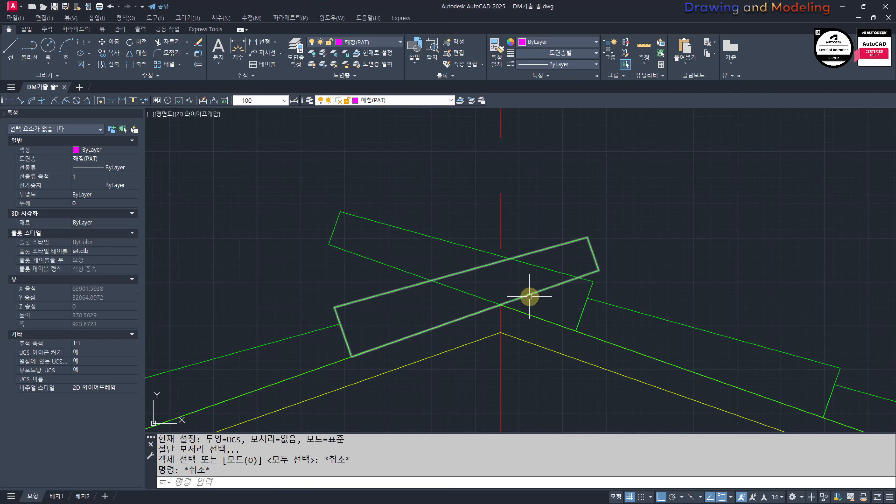
scroll(530, 299, "down", 10)
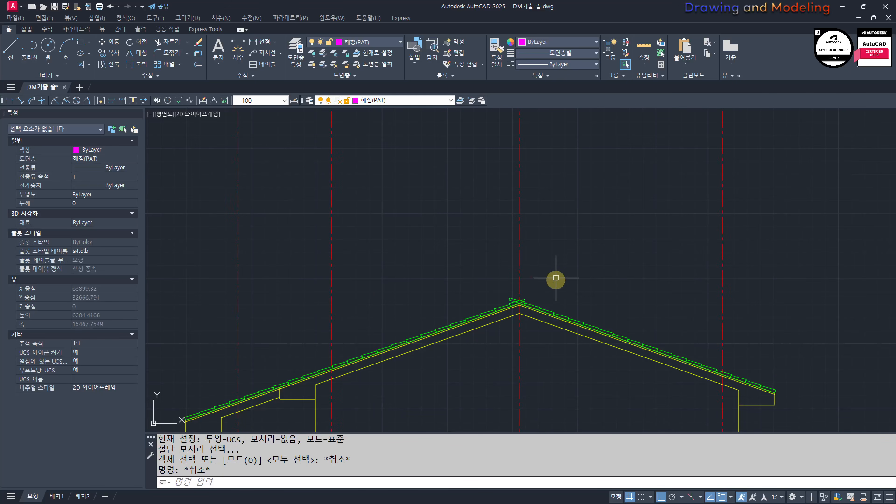
Step: Copy the arched ridge ornament from the section's roof peak to the peak of the gabled elevation
scroll(524, 310, "down", 4)
scroll(344, 262, "up", 4)
scroll(430, 280, "up", 3)
scroll(536, 393, "up", 3)
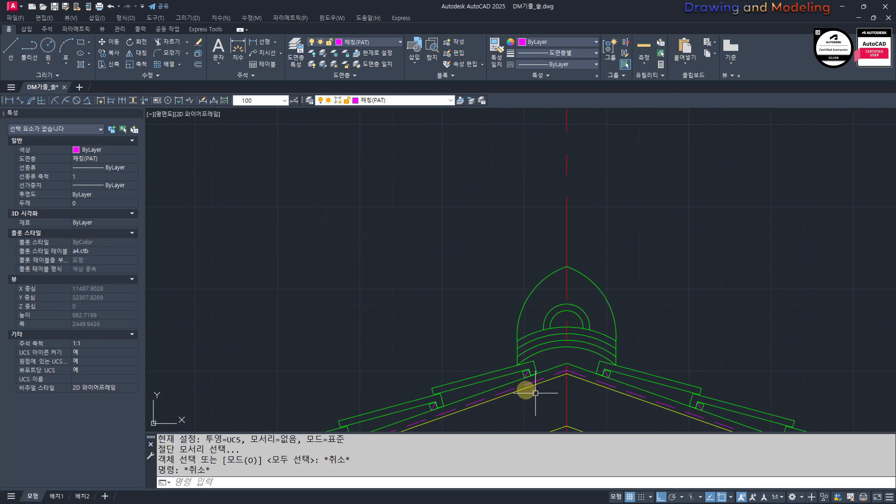
scroll(591, 332, "up", 2)
left_click(680, 244)
left_click(563, 355)
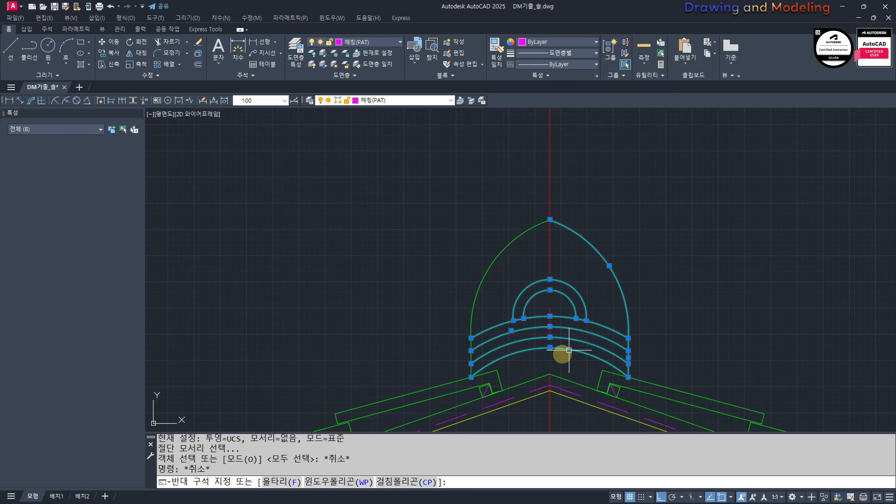
left_click(537, 354)
left_click(406, 215)
middle_click_drag(549, 376, 557, 310)
type("cc")
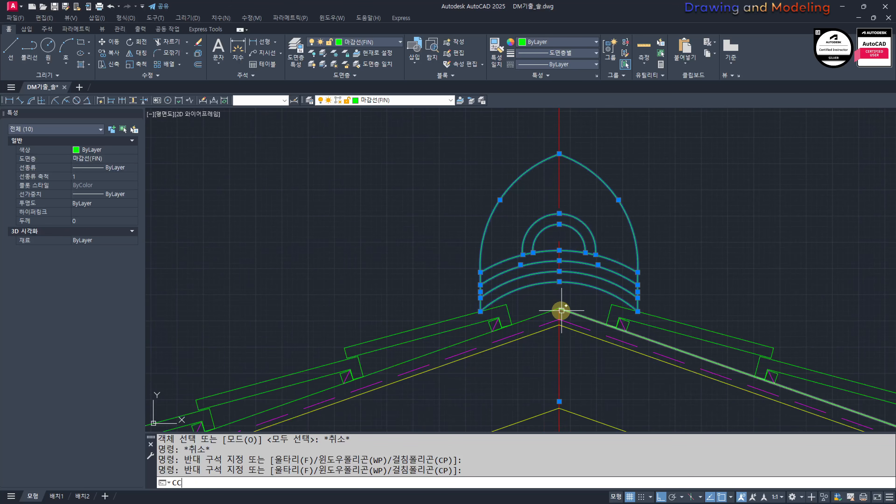
key("Return")
left_click(559, 308)
scroll(380, 299, "down", 5)
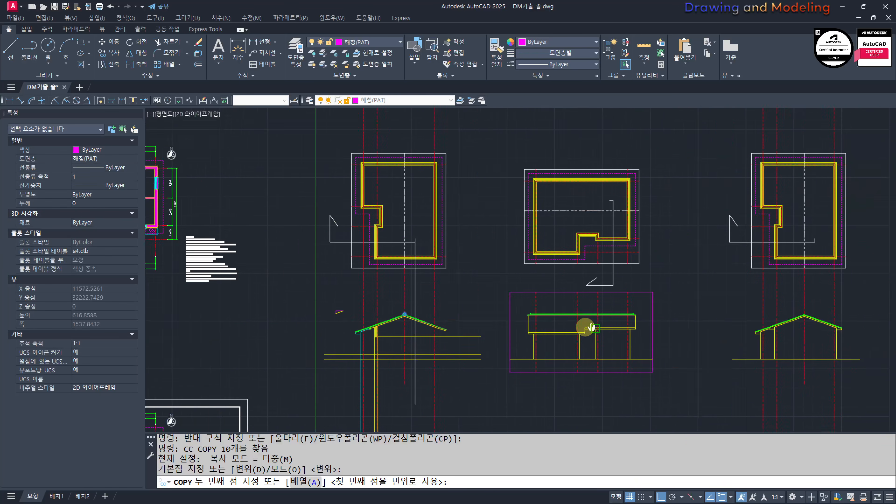
scroll(536, 272, "up", 5)
scroll(458, 389, "up", 4)
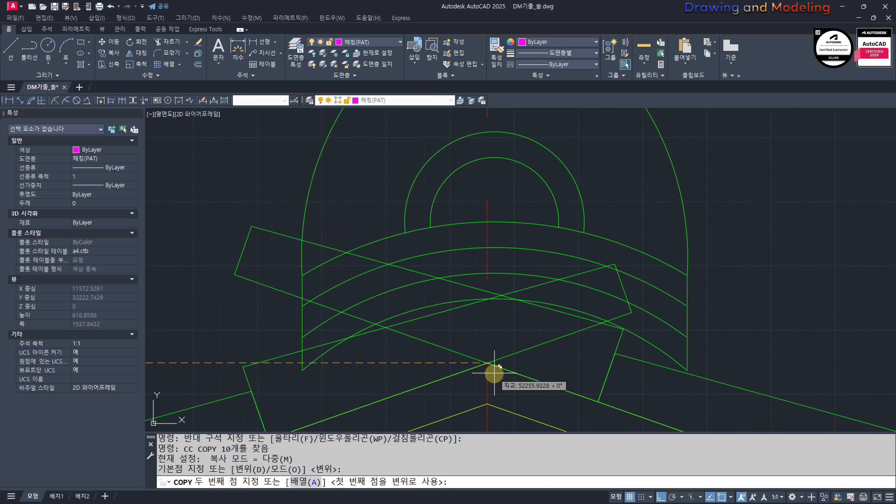
left_click(491, 376)
key("Escape")
Step: Erase the top tile of the right slope's array that crosses over the gabled elevation's ridge
scroll(578, 377, "down", 4)
scroll(528, 368, "up", 4)
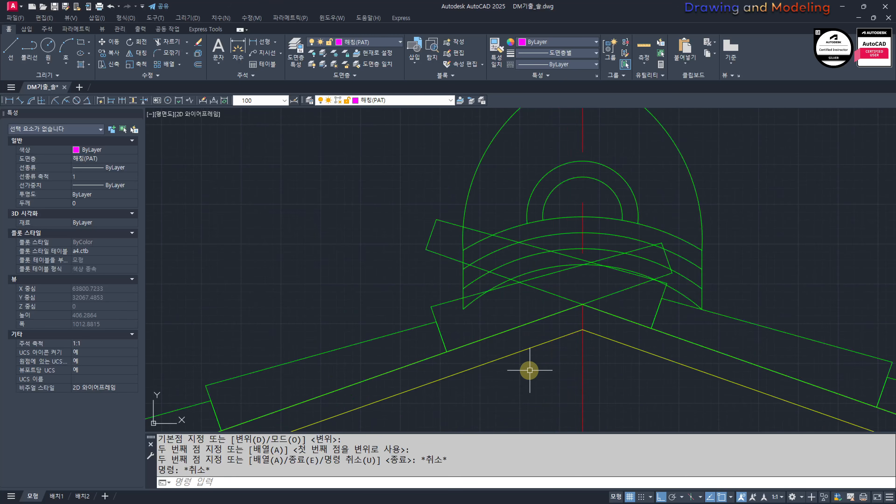
scroll(563, 361, "down", 4)
scroll(596, 321, "up", 2)
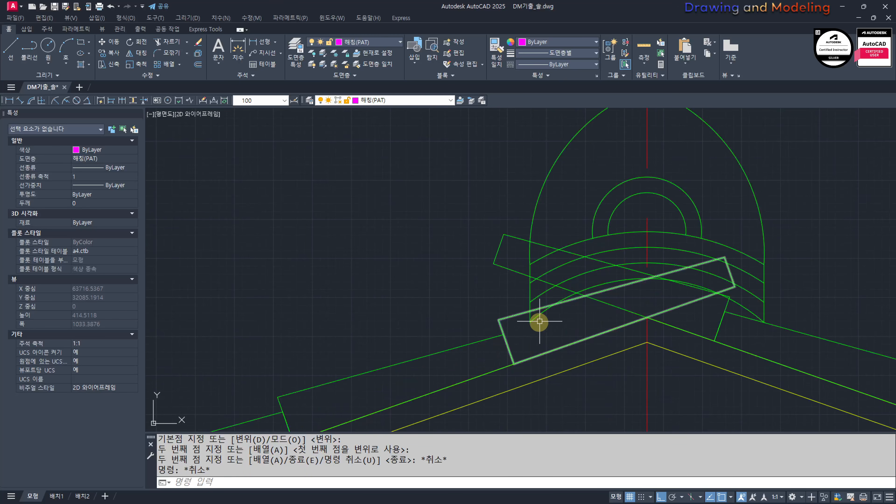
scroll(583, 317, "up", 4)
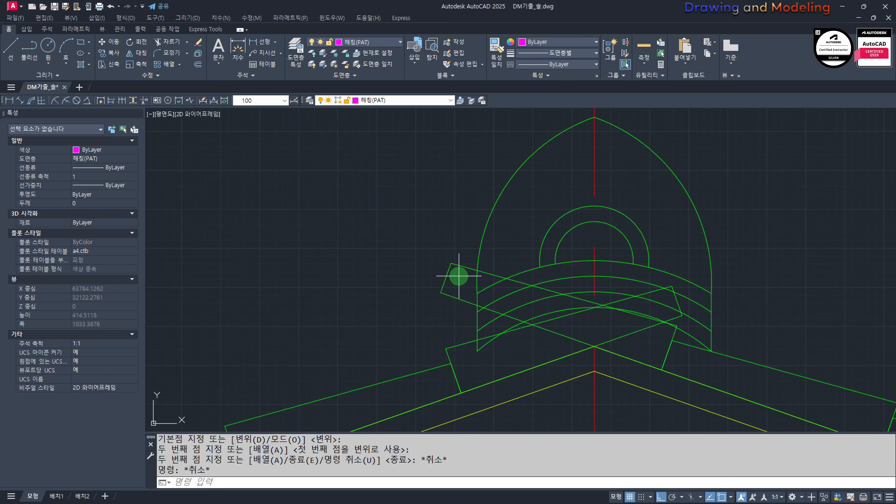
left_click(458, 276)
left_click(445, 280)
type("e")
key("space")
key("Escape")
key("Escape")
Step: Try to extend the ridge ornament's right edge down to the roof slope on the gabled elevation
middle_click_drag(606, 367, 551, 328)
scroll(649, 320, "up", 4)
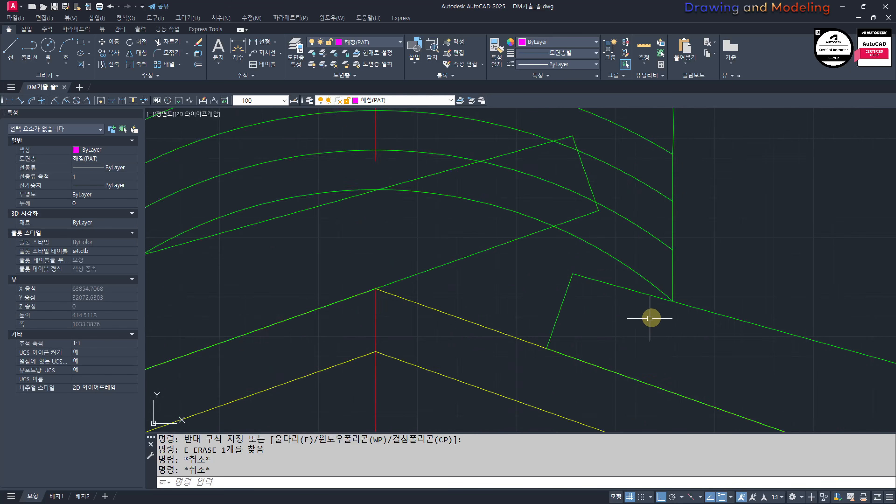
scroll(650, 318, "up", 6)
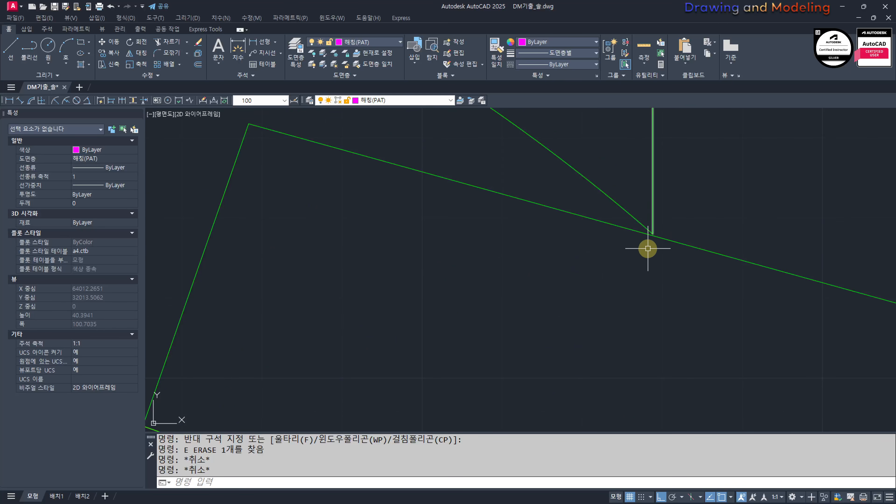
type("ex")
key("space")
key("space")
key("Escape")
key("Escape")
type("ex")
Step: Try to trim the left slope's top tile with only the ornament's left edge as the cutting edge
key("space")
key("space")
left_click(680, 145)
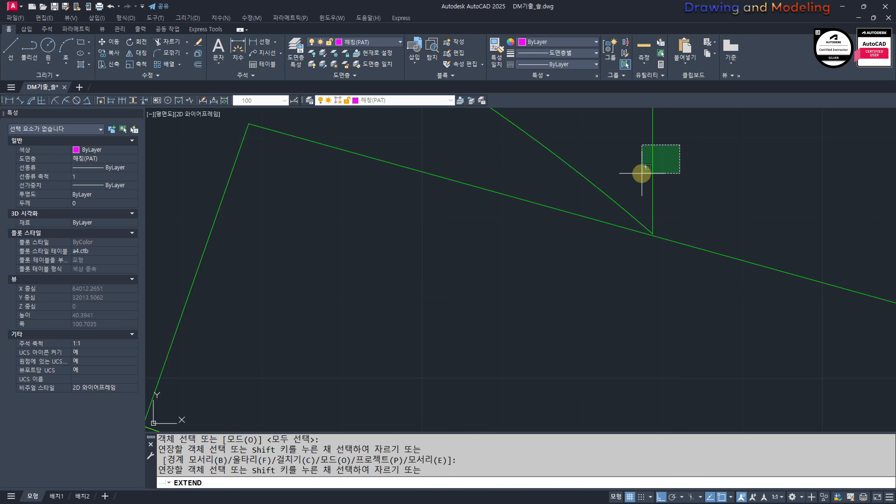
left_click(642, 174)
key("Escape")
key("Escape")
scroll(642, 271, "down", 5)
scroll(431, 238, "up", 1)
middle_click_drag(431, 238, 513, 267)
type("tr")
key("space")
left_click(478, 309)
key("space")
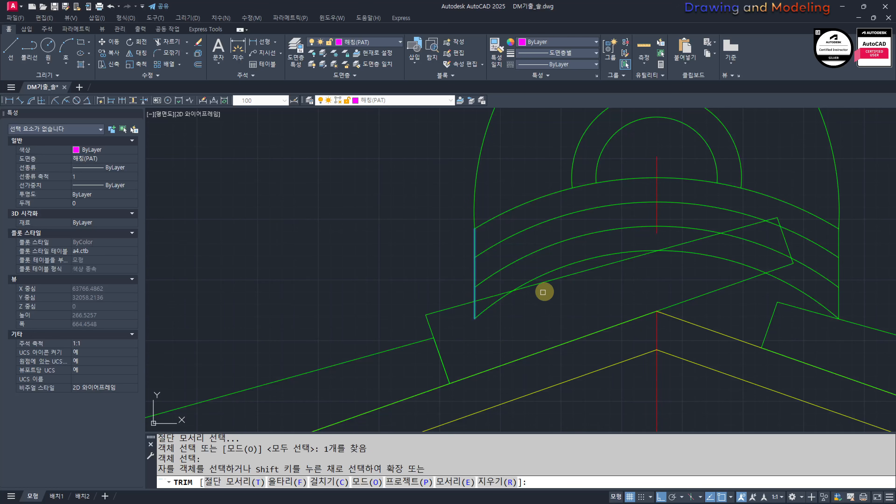
left_click(557, 277)
left_click(545, 295)
key("Escape")
key("Escape")
Step: Trim the left slope's top tile inside the ornament, using the ornament's left edge, the tile and the roof line as cutting edges
type("t")
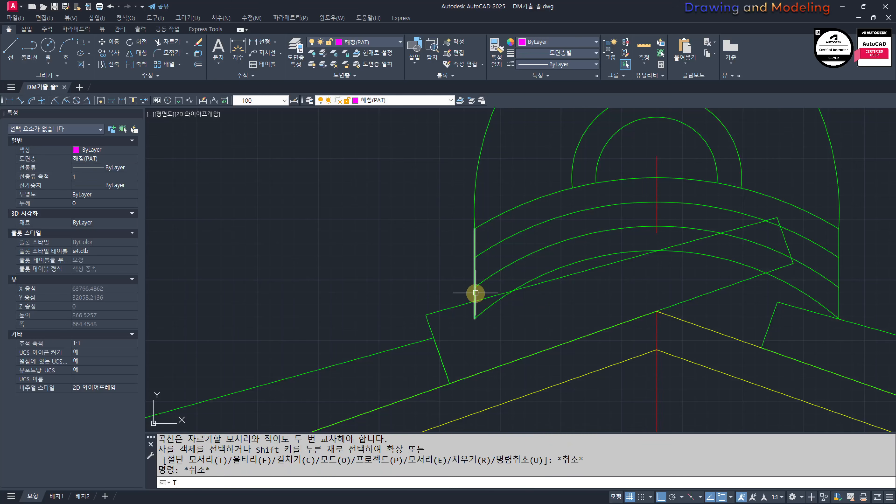
type("r")
key("space")
left_click(485, 295)
left_click(458, 295)
left_click(516, 359)
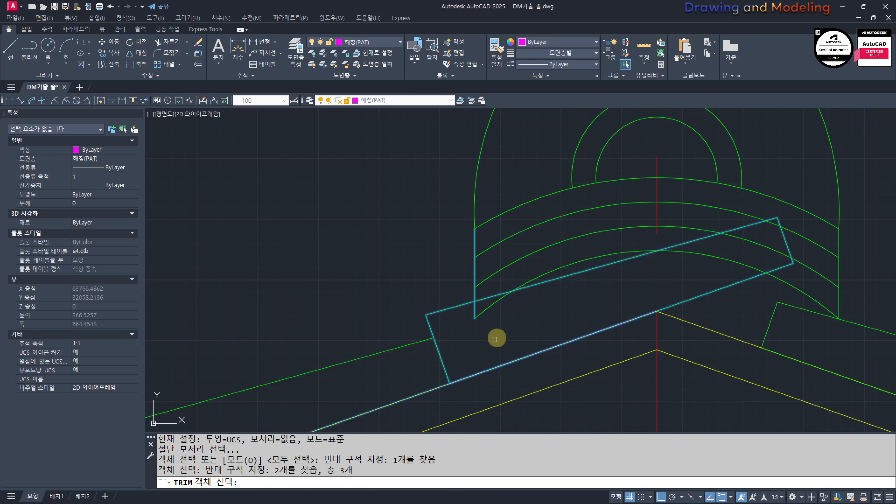
key("space")
left_click(579, 272)
key("Escape")
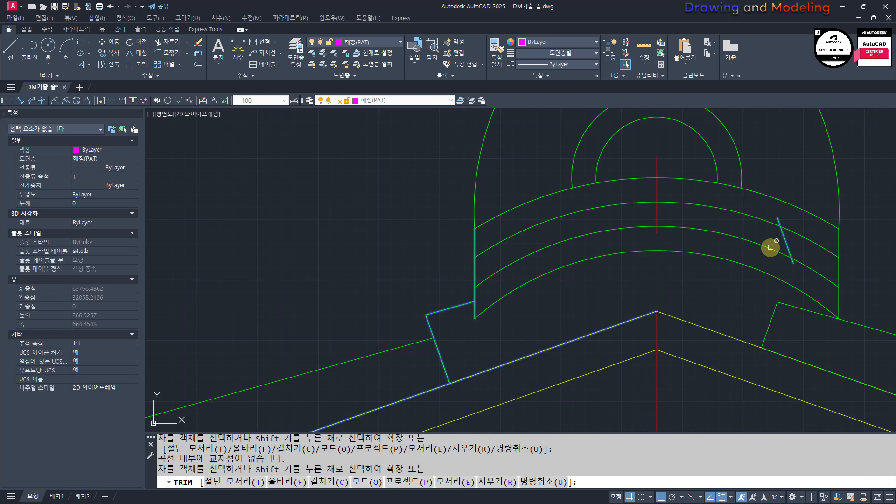
Step: Erase the leftover short end line of the trimmed tile inside the ornament
left_click(783, 232)
type("e")
key("space")
key("Escape")
key("Escape")
Step: Extend the ornament's left and right vertical edges down to the roof slopes
scroll(544, 351, "down", 4)
scroll(544, 351, "up", 2)
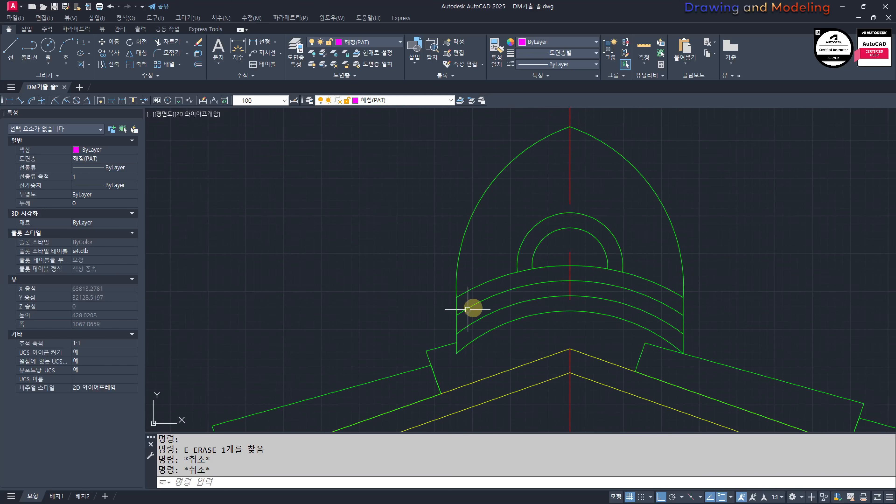
scroll(490, 304, "up", 4)
type("ex")
key("space")
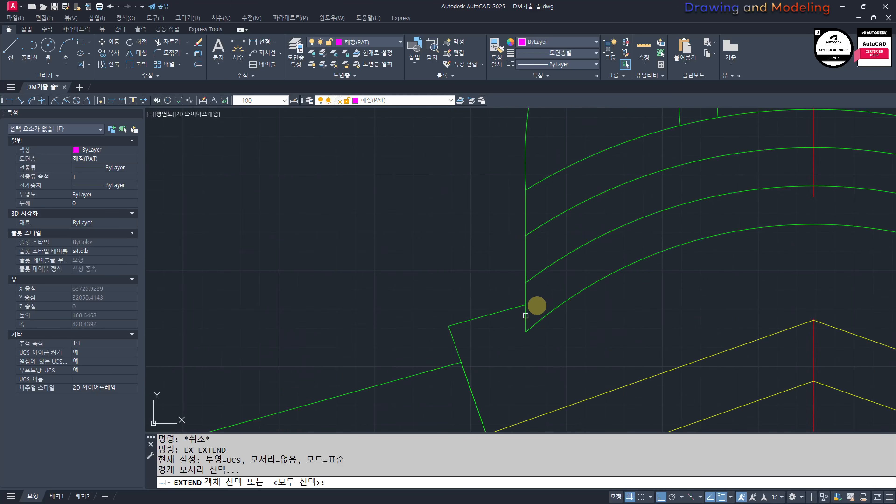
key("space")
key("Escape")
scroll(536, 305, "down", 4)
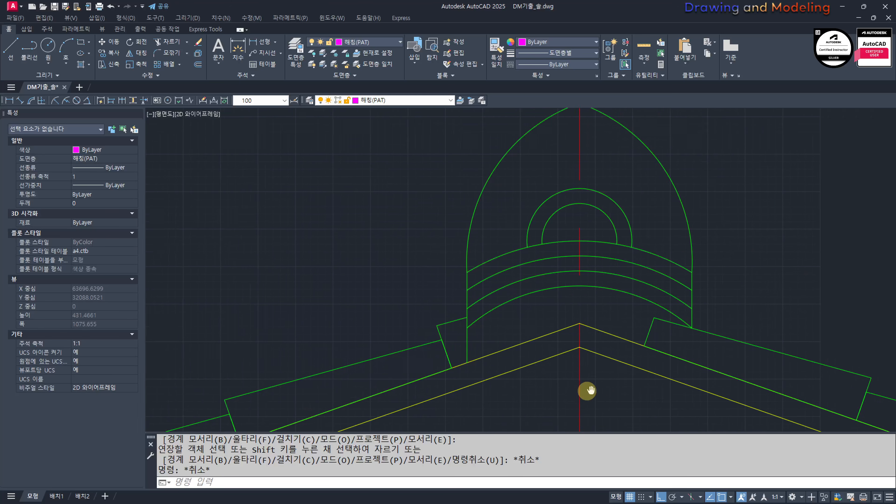
scroll(637, 327, "up", 2)
type("ex")
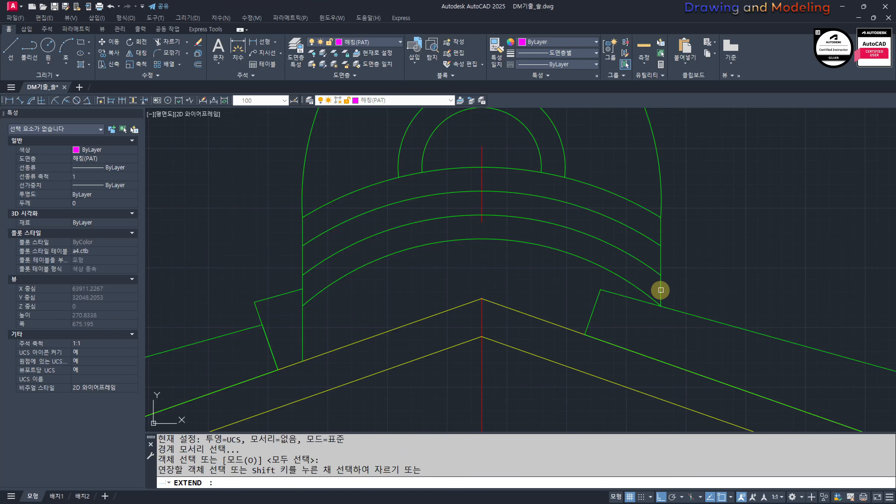
left_click(661, 290)
key("Escape")
key("Escape")
Step: Trim away the part of the right slope's top tile that lies inside the ornament
scroll(618, 304, "up", 2)
type("tr")
left_click(626, 312)
left_click(557, 276)
key("Escape")
key("Escape")
scroll(577, 315, "down", 6)
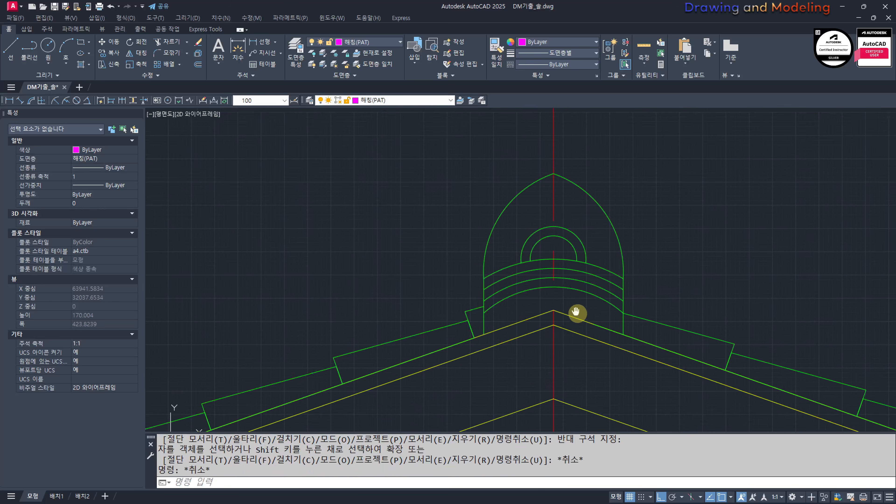
Step: Erase the two small concentric arcs in the middle of the gabled elevation's ridge ornament
scroll(587, 283, "up", 2)
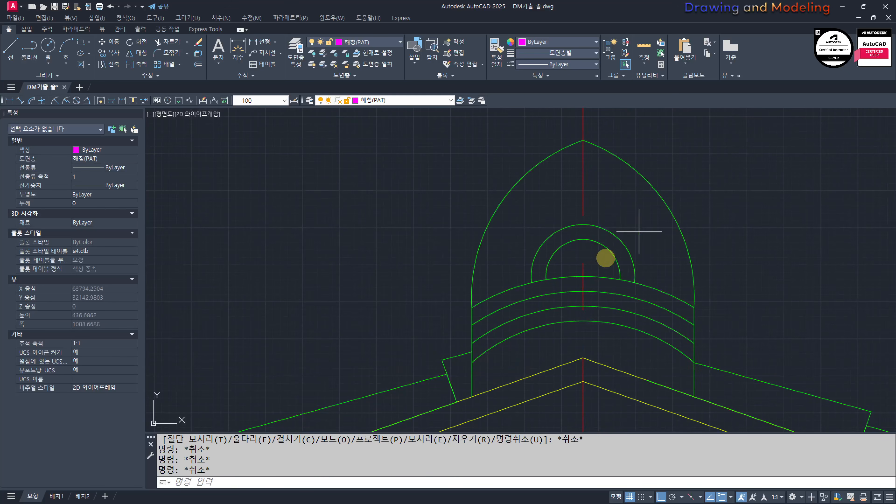
left_click(636, 236)
left_click(520, 226)
type("e")
key("Escape")
key("Escape")
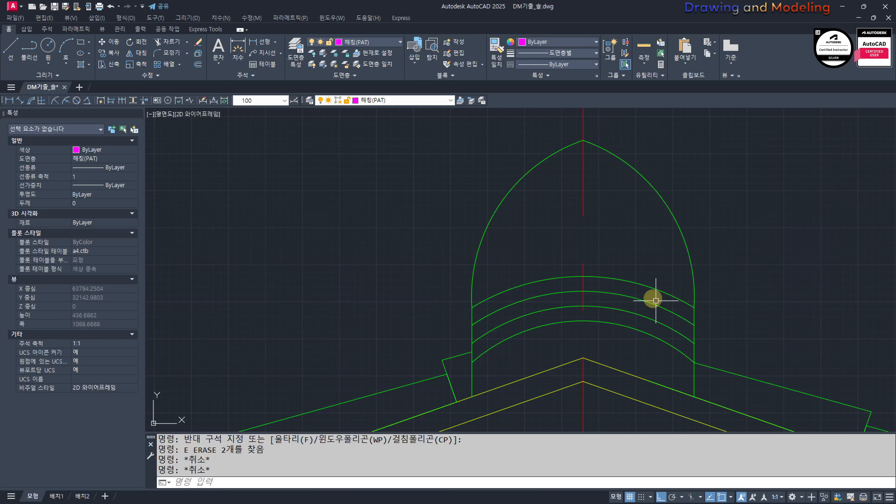
left_click(646, 263)
left_click(608, 336)
key("Escape")
key("Escape")
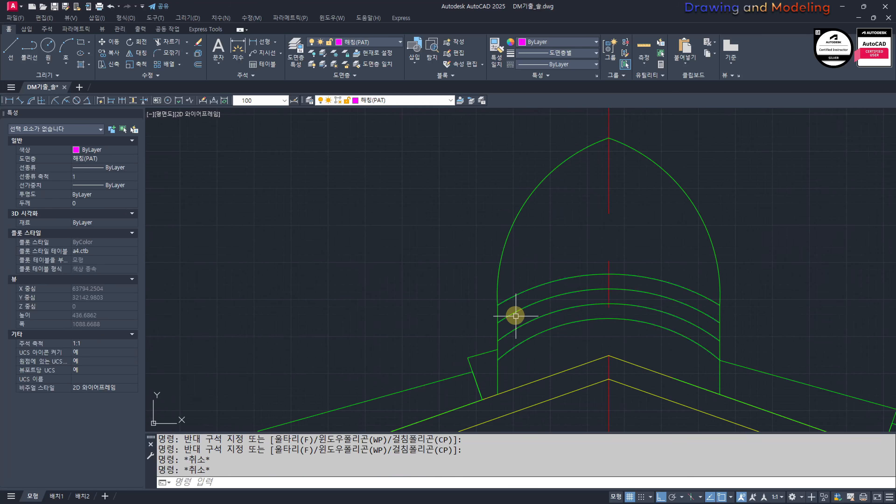
scroll(591, 300, "down", 5)
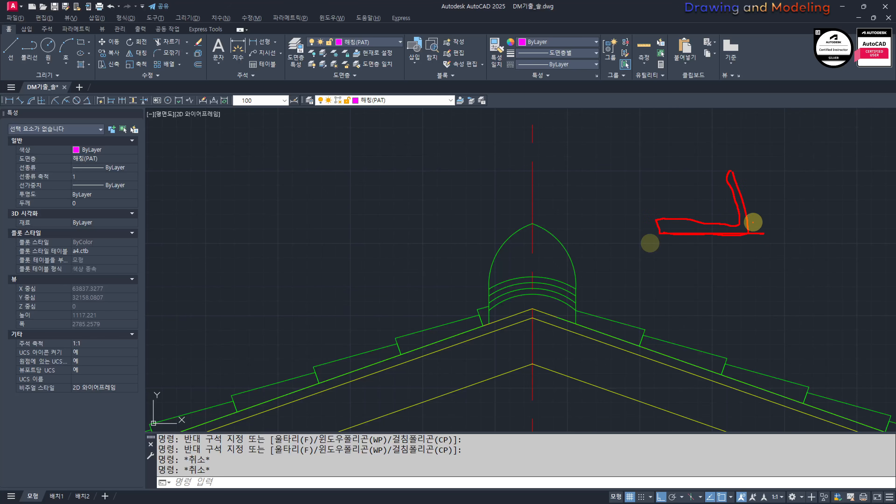
scroll(573, 293, "up", 2)
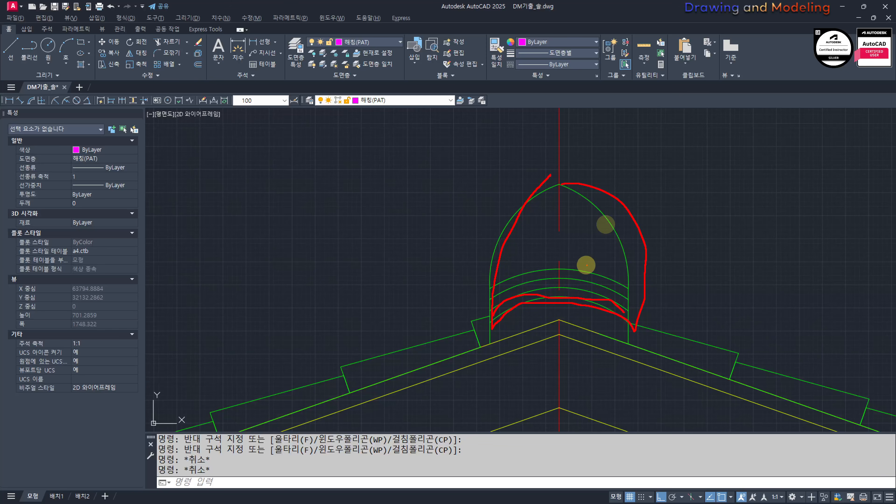
key("Escape")
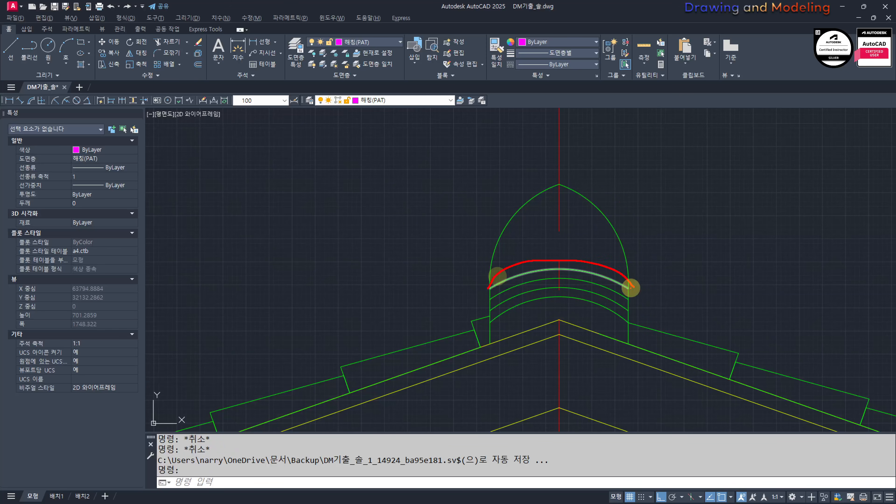
key("Escape")
Step: Erase the three upper band arcs of the ridge ornament, keeping only the lowest arc
mouse_move(527, 311)
middle_mouse_down()
mouse_move(554, 320)
mouse_move(536, 272)
mouse_move(579, 294)
middle_mouse_up()
scroll(559, 303, "up", 2)
left_click(584, 300)
left_click(548, 248)
type("e")
key("Escape")
key("Escape")
scroll(559, 259, "down", 2)
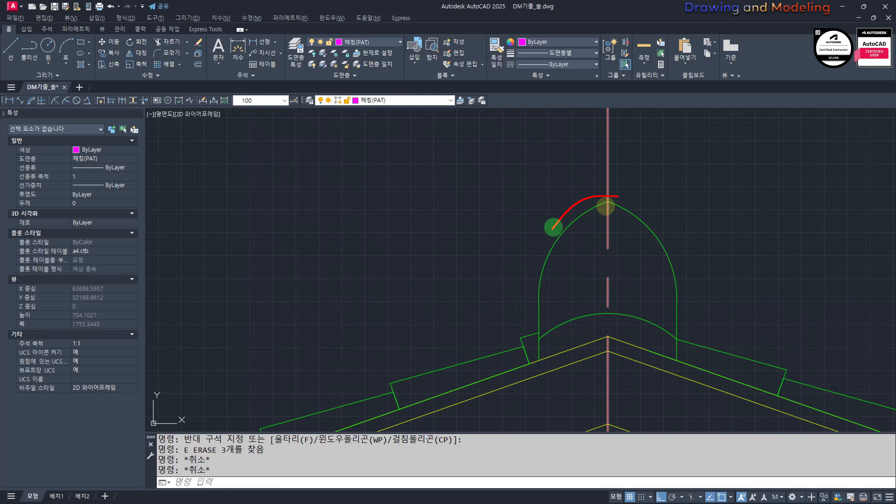
Step: Examine the gabled elevation's ridge and compare it with the ridge end profile on the side elevation
left_click_drag(671, 236, 705, 342)
key("Escape")
scroll(650, 308, "down", 2)
middle_click_drag(650, 308, 597, 261)
scroll(577, 290, "up", 4)
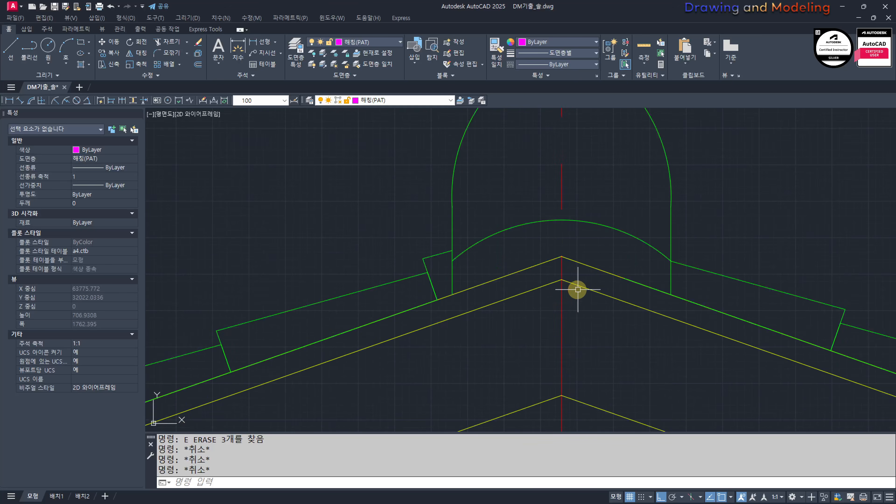
middle_click_drag(516, 271, 535, 293)
scroll(539, 324, "down", 6)
middle_click_drag(496, 317, 572, 303)
scroll(572, 302, "down", 4)
middle_click_drag(265, 340, 476, 340)
scroll(476, 340, "down", 8)
middle_click_drag(300, 358, 491, 325)
scroll(352, 335, "up", 5)
scroll(304, 286, "up", 4)
middle_click_drag(304, 286, 422, 287)
scroll(450, 295, "up", 4)
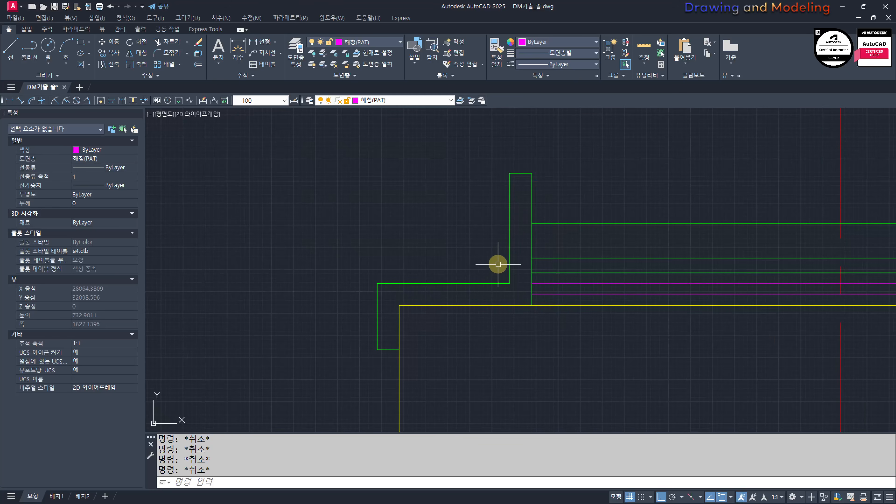
key("Escape")
middle_click_drag(424, 317, 505, 329)
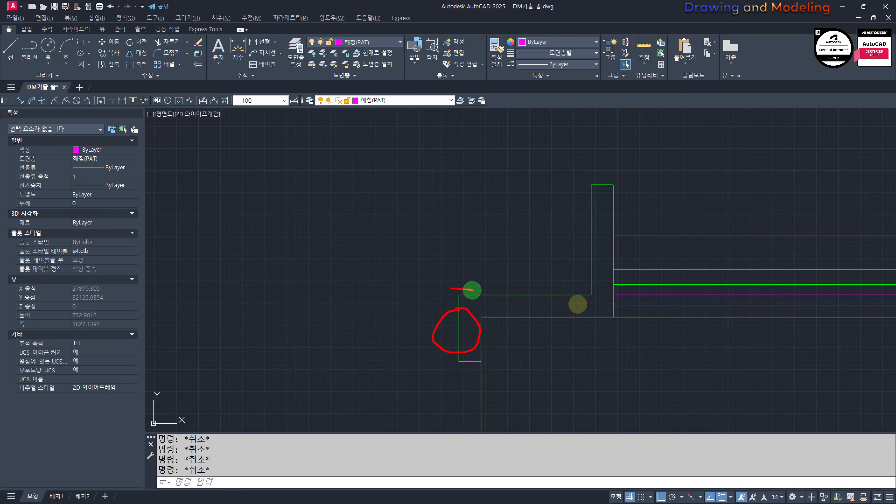
scroll(459, 292, "down", 10)
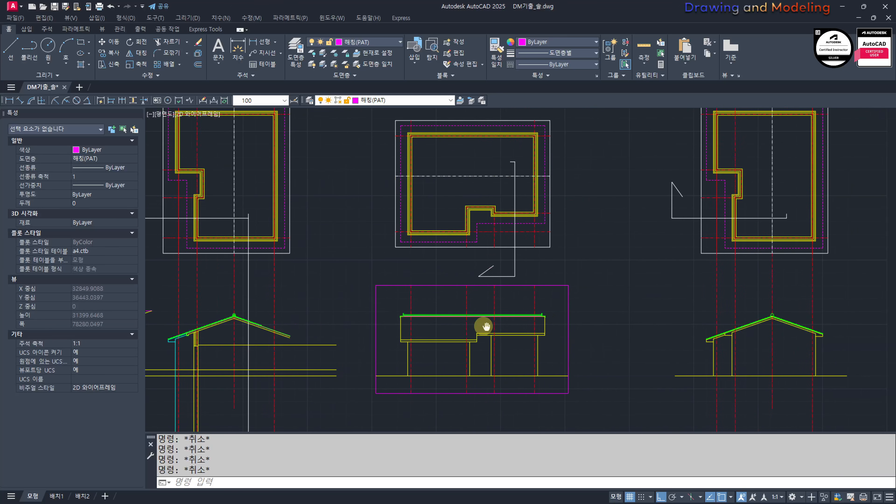
scroll(767, 299, "up", 4)
scroll(766, 299, "up", 10)
type("c")
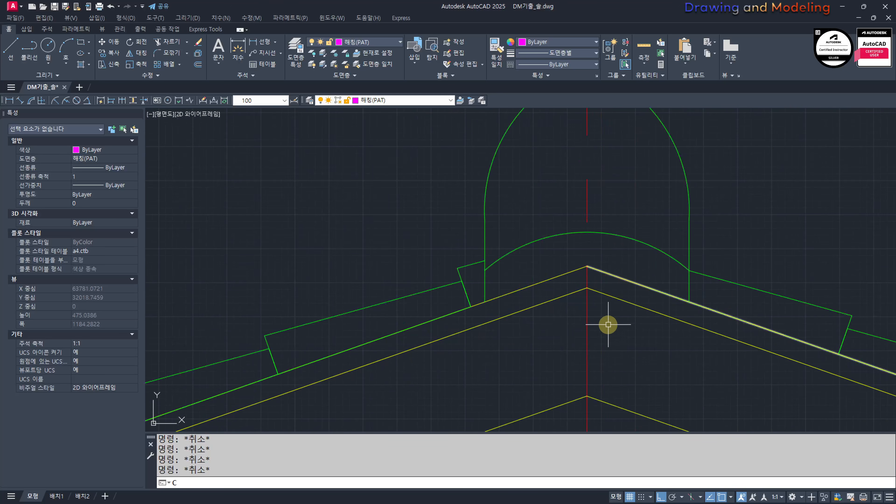
key("Return")
left_click(587, 286)
key("Escape")
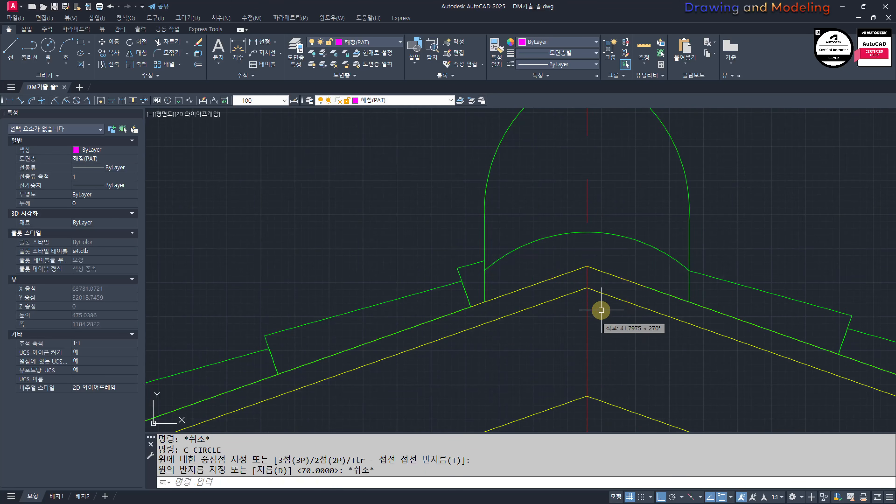
key("Escape")
Step: Draw a circle with a diameter of 150 centred on the peak of the lower roof line beneath the ornament
type("c")
key("Return")
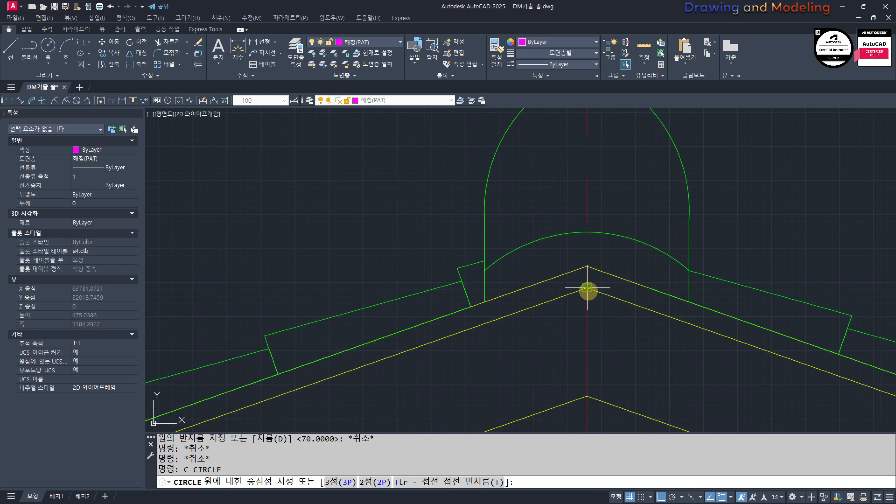
left_click(588, 296)
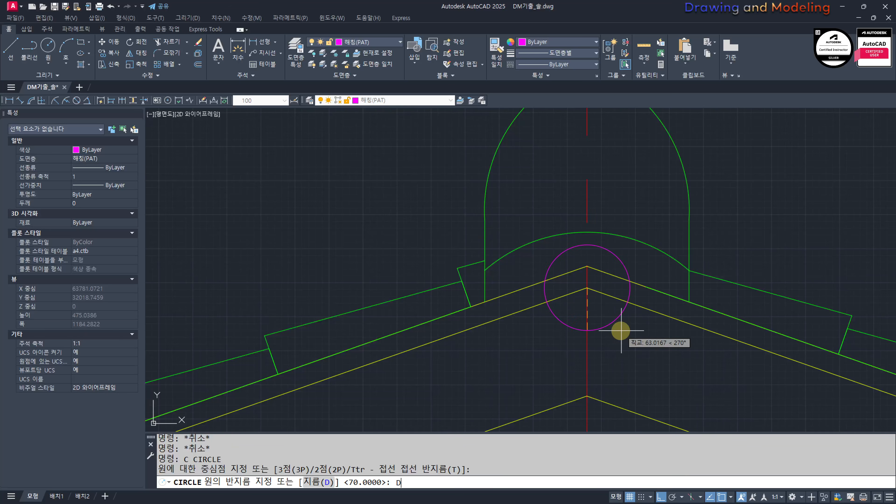
key("Return")
type("150")
key("Return")
key("Escape")
key("Escape")
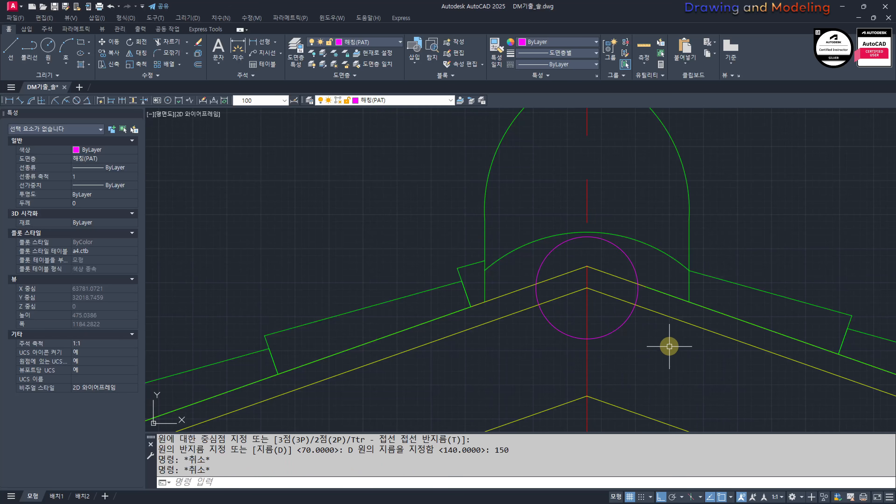
Step: Try to match the circle's properties to the ornament's remaining arc
middle_click_drag(670, 345, 718, 362)
type("MM")
key("space")
left_click(700, 260)
scroll(677, 255, "up", 2)
left_click(675, 254)
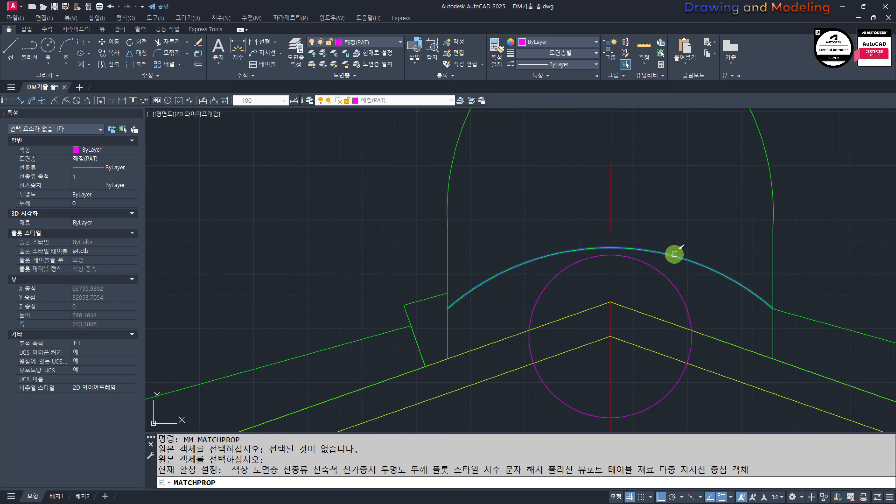
left_click(631, 303)
key("Escape")
key("Escape")
key("space")
left_click(686, 273)
left_click(686, 280)
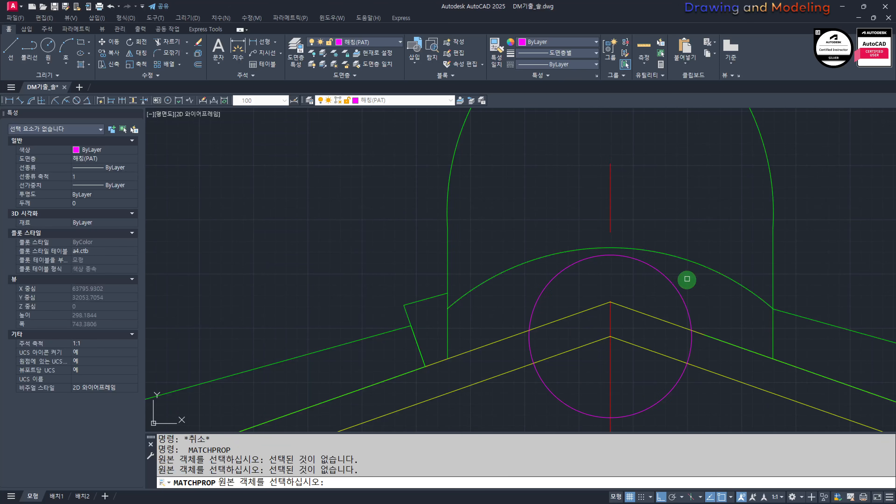
key("Escape")
key("Escape")
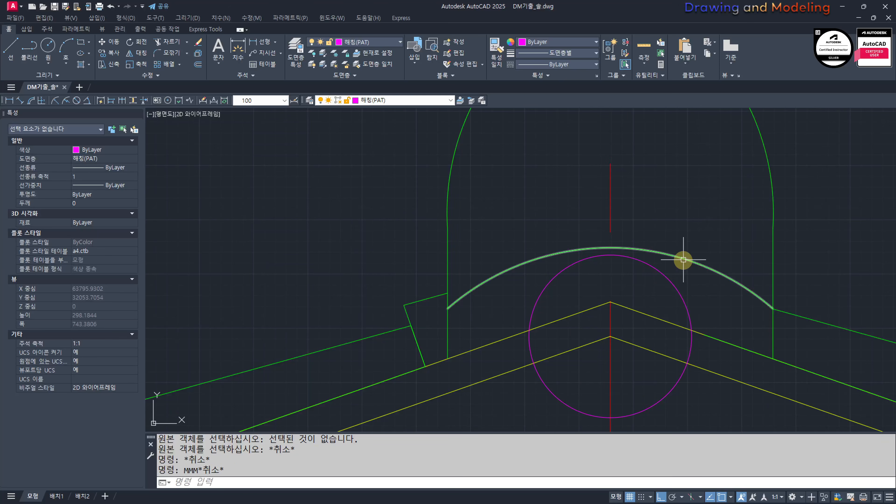
Step: Match the properties of the ornament's remaining arc onto the new circle at the ridge
type("M")
left_click(684, 258)
left_click(684, 276)
left_click(653, 294)
key("Escape")
key("Escape")
Step: Trim the roof lines inside the circle on both sides of the ridge, using the circle as the cutting edge
middle_click_drag(613, 289, 632, 291)
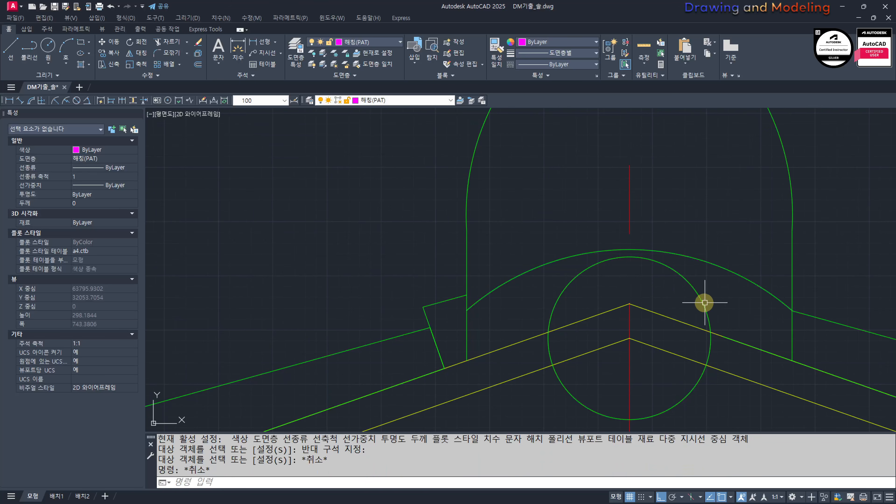
type("TR")
left_click(700, 279)
key("space")
left_click(660, 310)
left_click(648, 367)
left_click(597, 376)
left_click(578, 305)
key("Escape")
key("Escape")
Step: Erase the ornament's arc above the circle and undo that erasure
scroll(536, 279, "down", 3)
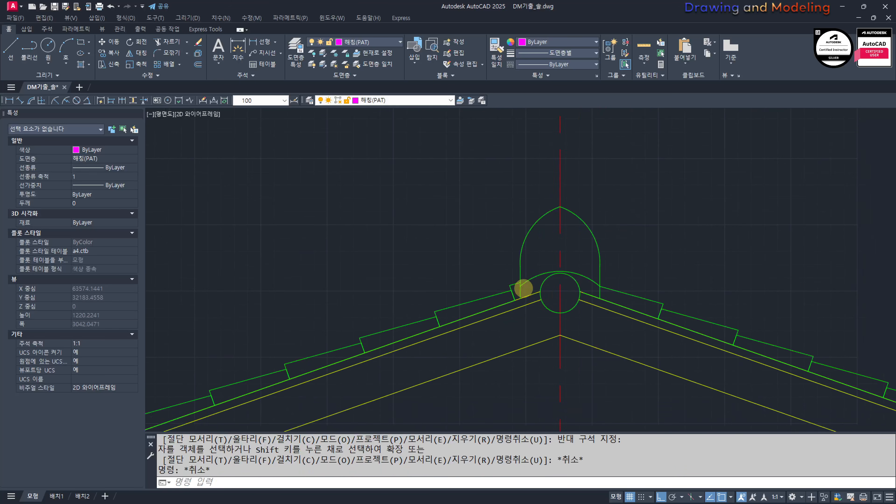
scroll(546, 273, "up", 1)
scroll(545, 270, "up", 2)
left_click(664, 305)
left_click(658, 271)
type("E")
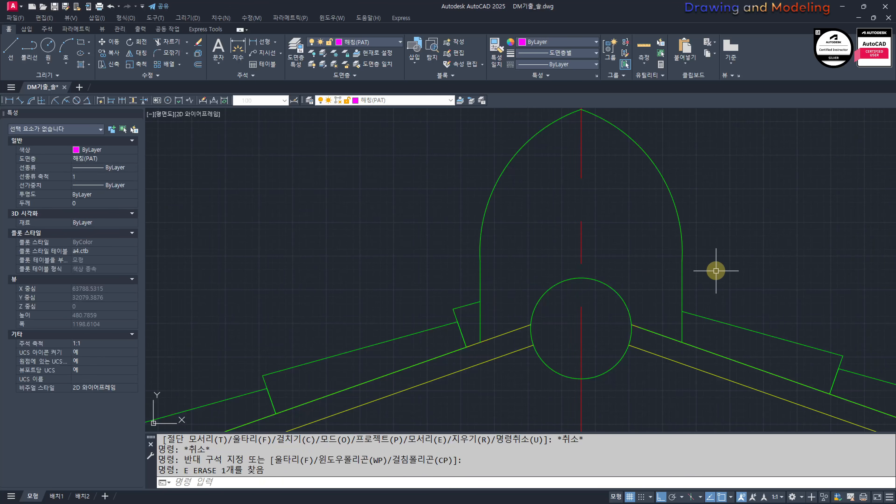
key("ctrl+z")
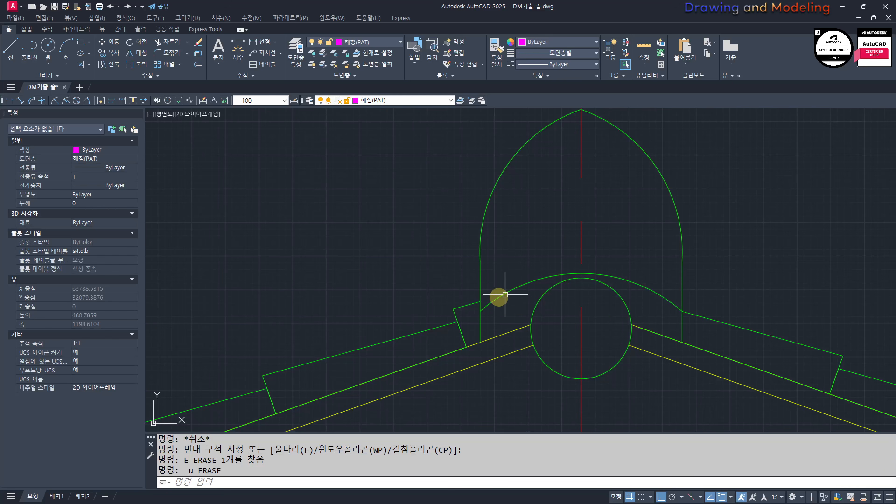
scroll(750, 281, "down", 5)
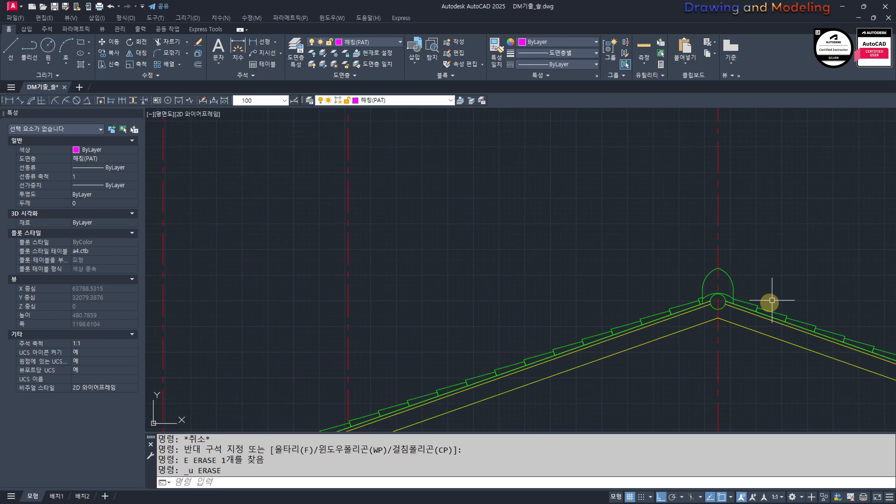
scroll(635, 269, "down", 4)
scroll(653, 275, "up", 3)
scroll(654, 275, "up", 6)
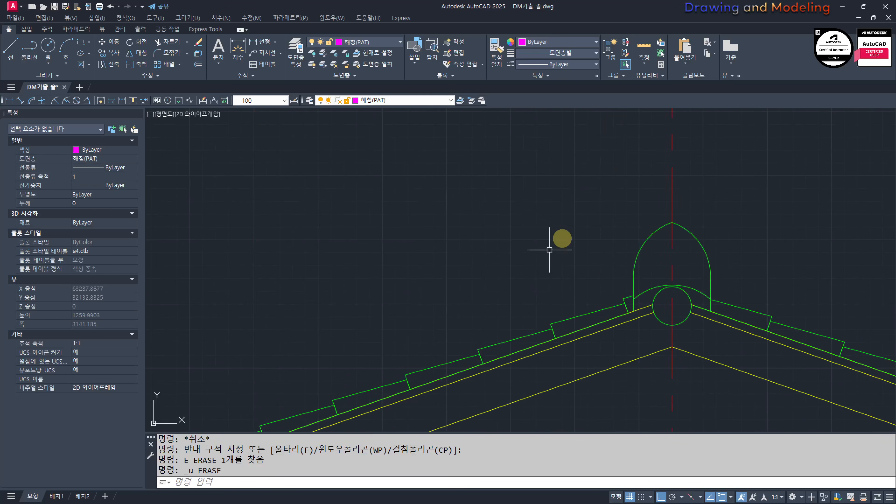
middle_click_drag(733, 320, 635, 306)
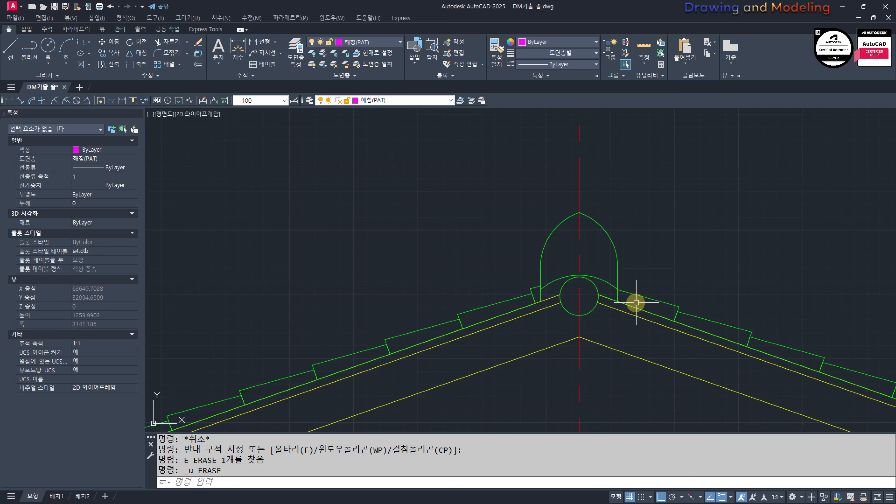
key("Escape")
key("Escape")
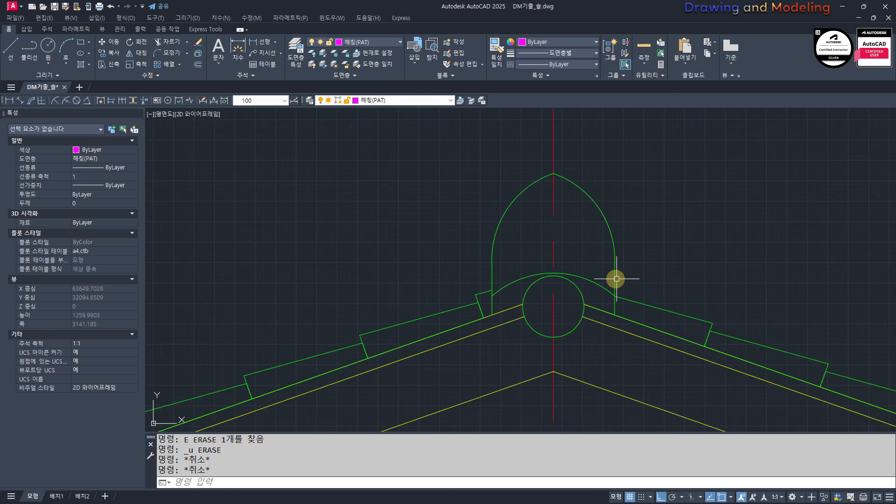
Step: Draw a short line sloping down toward the centerline inside the ornament's left half, as an eyebrow
scroll(580, 264, "up", 2)
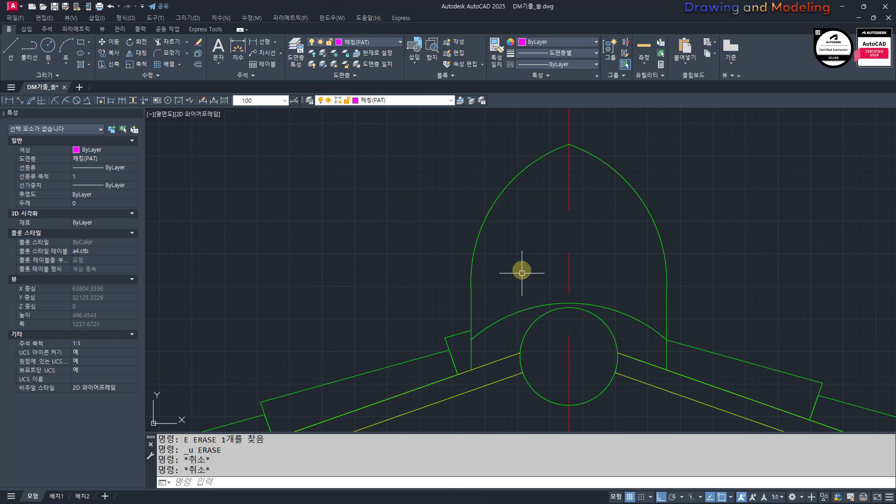
middle_click_drag(559, 227, 566, 256)
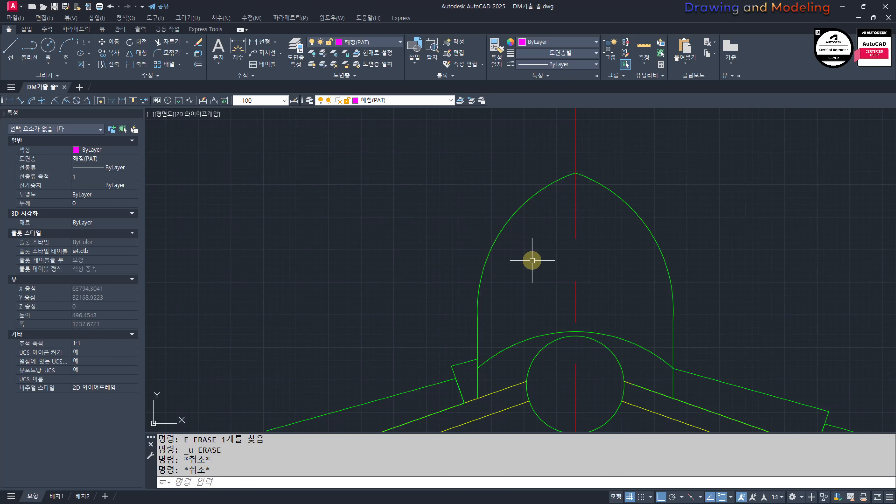
middle_click_drag(536, 274, 547, 299)
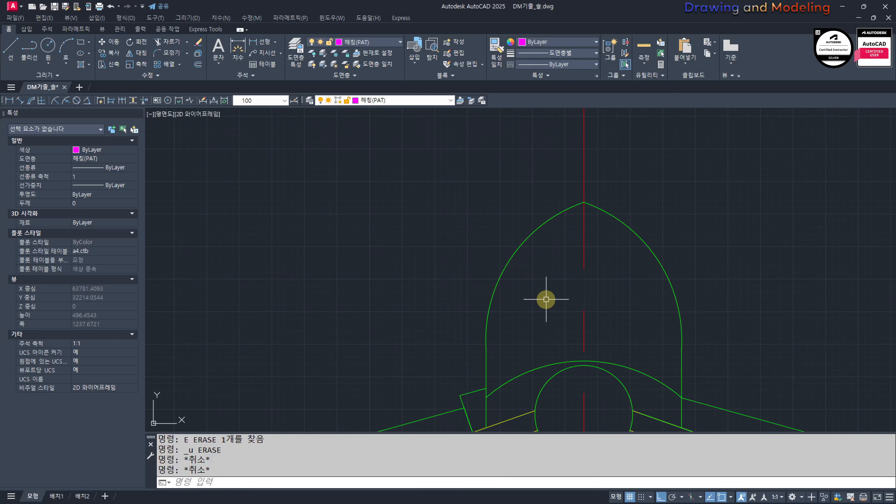
key("Return")
scroll(540, 288, "up", 2)
left_click(530, 272)
key("F8")
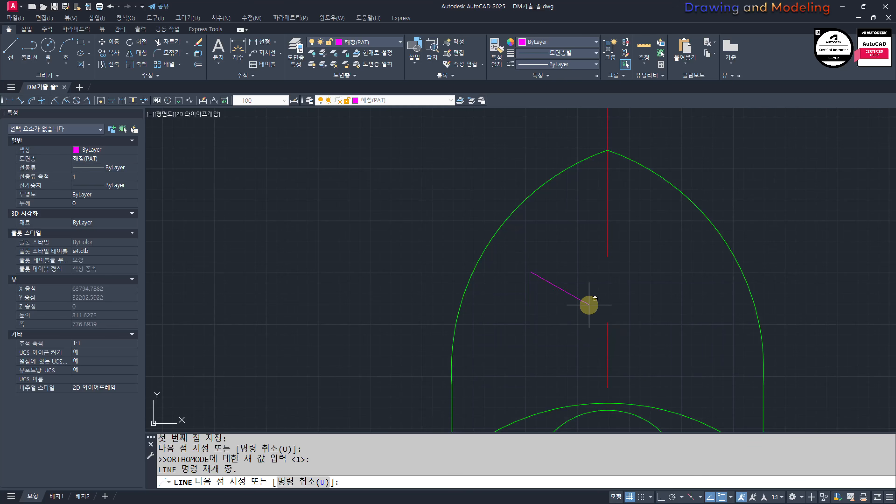
left_click(583, 293)
key("Escape")
key("Escape")
key("Escape")
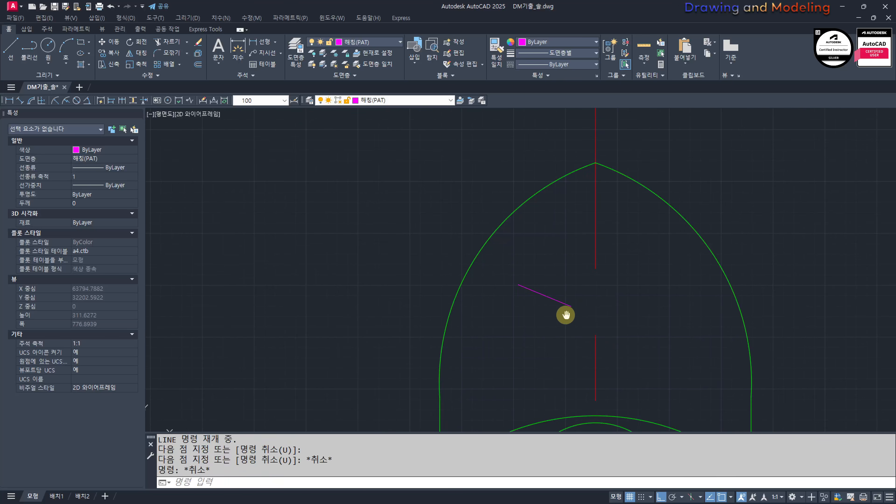
Step: Draw two concentric circles below the eyebrow line as an eye, with radii of about 15 and 7
middle_click_drag(566, 314, 541, 315)
type("c")
key("Return")
left_click(543, 314)
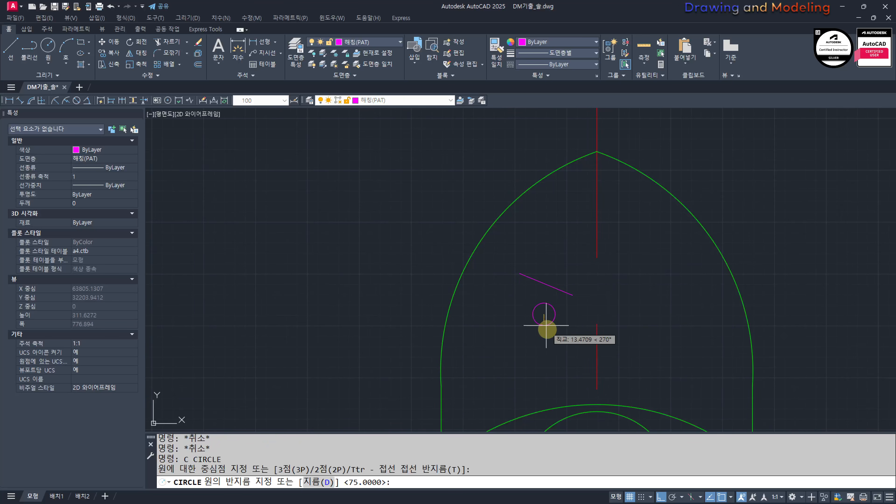
left_click(552, 330)
key("Escape")
key("Escape")
key("Return")
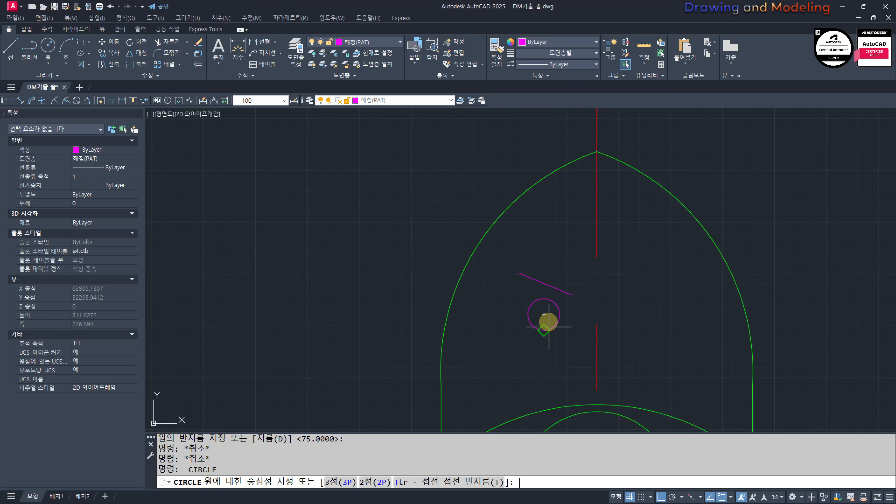
left_click(544, 314)
left_click(546, 321)
scroll(547, 317, "up", 2)
key("Escape")
key("Escape")
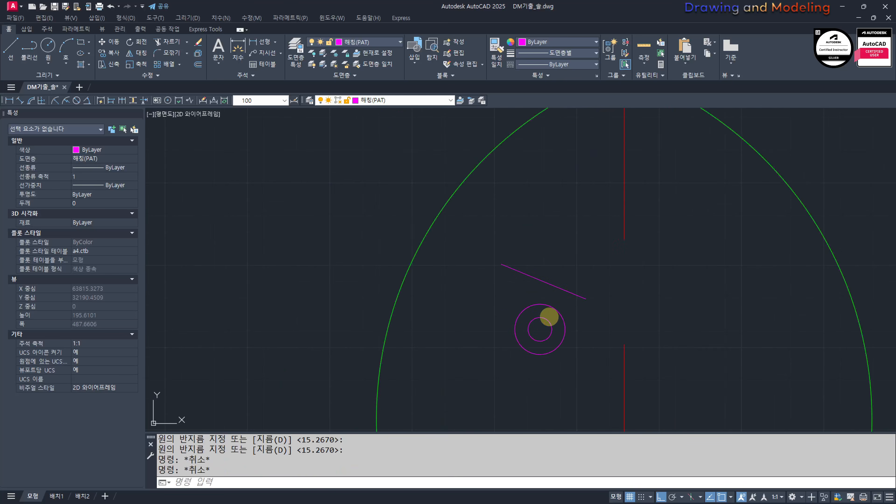
type("l")
key("Return")
left_click(551, 328)
Step: Draw two vertical lines upward from the inner circle's right and left quadrants, past the eyebrow line
key("Escape")
key("Escape")
key("ctrl+z")
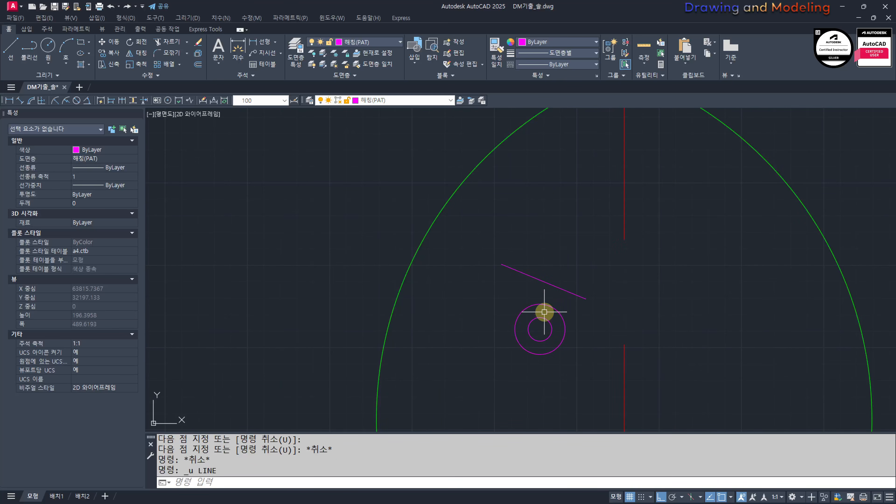
middle_click_drag(543, 314, 552, 326)
type("L")
key("Return")
scroll(553, 326, "up", 2)
left_click(568, 354)
left_click(569, 213)
key("Escape")
key("Escape")
key("Return")
left_click(532, 354)
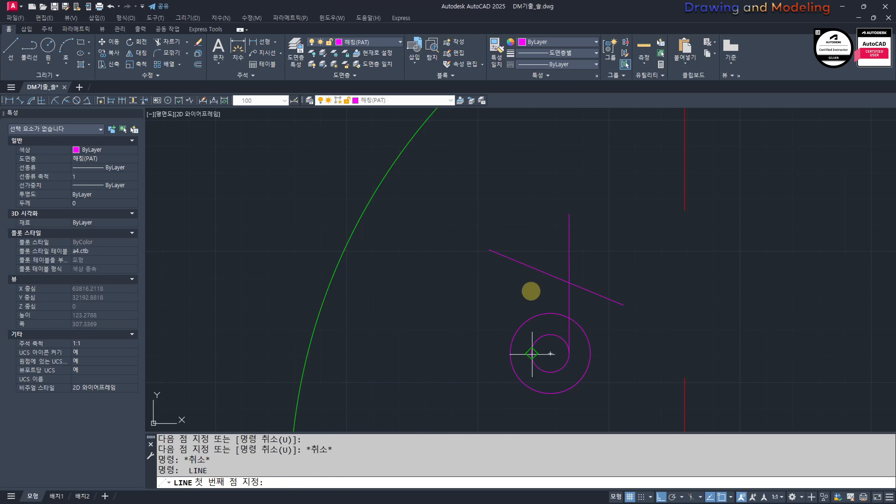
left_click(531, 212)
Step: Trim the upper part of the outer eye circle between the two vertical lines
key("Escape")
key("Escape")
type("tr")
key("Return")
left_click_drag(603, 225, 494, 220)
key("Return")
left_click_drag(562, 334, 541, 356)
Step: Erase the two vertical helper lines above the eye
key("Escape")
key("Escape")
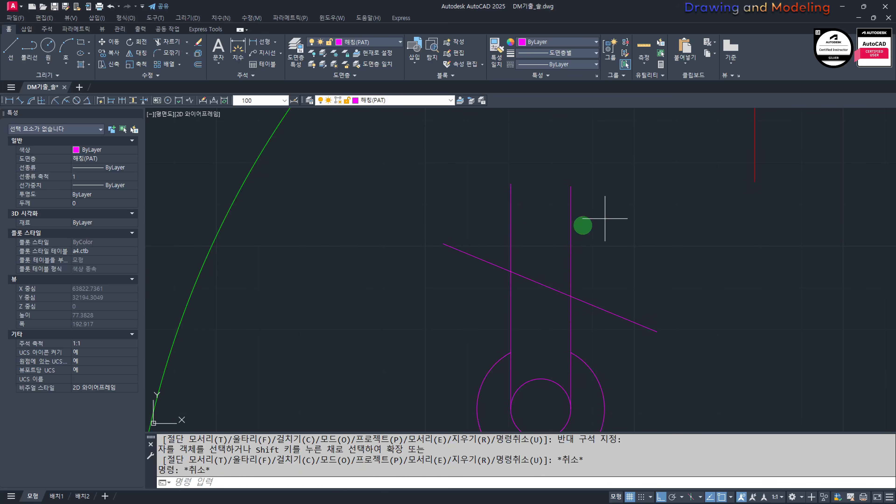
left_click_drag(602, 219, 494, 235)
key("e")
key("Return")
middle_click_drag(544, 254, 540, 206)
key("Escape")
key("Escape")
scroll(540, 206, "down", 4)
Step: Mirror the eyebrow line, eye arc and inner circle across the ornament's vertical centerline, keeping the originals
middle_click_drag(561, 270, 561, 332)
left_click(598, 363)
left_click(484, 268)
middle_click_drag(606, 289, 584, 294)
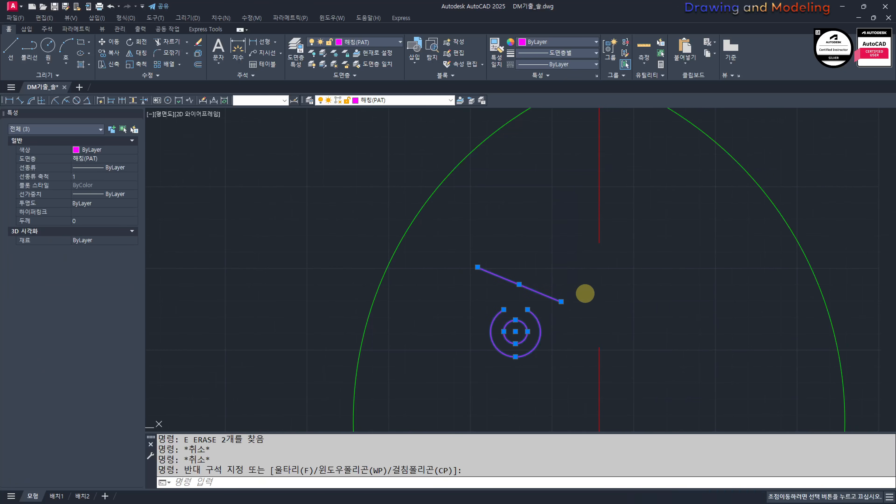
type("MI")
key("Return")
scroll(608, 330, "down", 2)
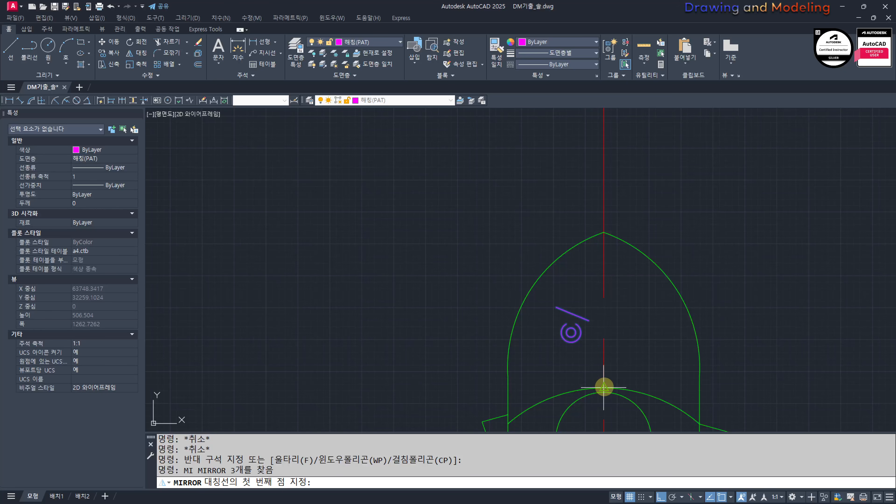
left_click(604, 388)
left_click(624, 281)
key("Escape")
key("Escape")
scroll(605, 380, "up", 4)
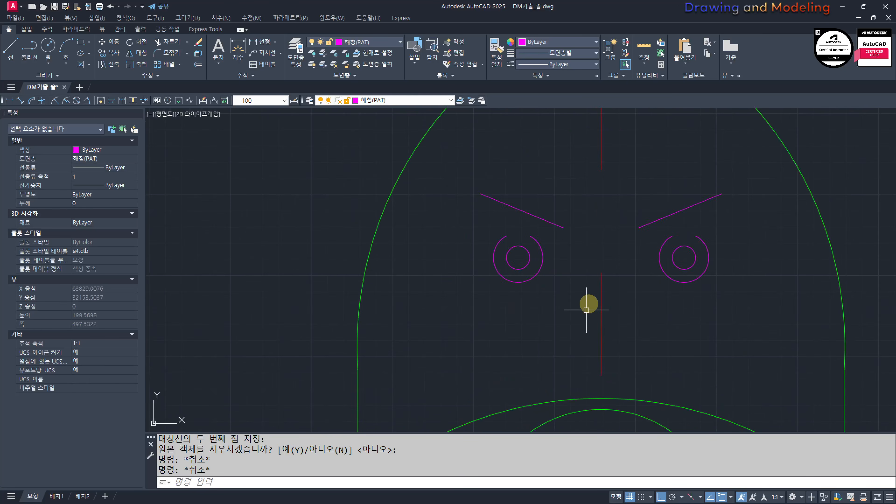
type("REC")
key("Return")
key("Escape")
key("Escape")
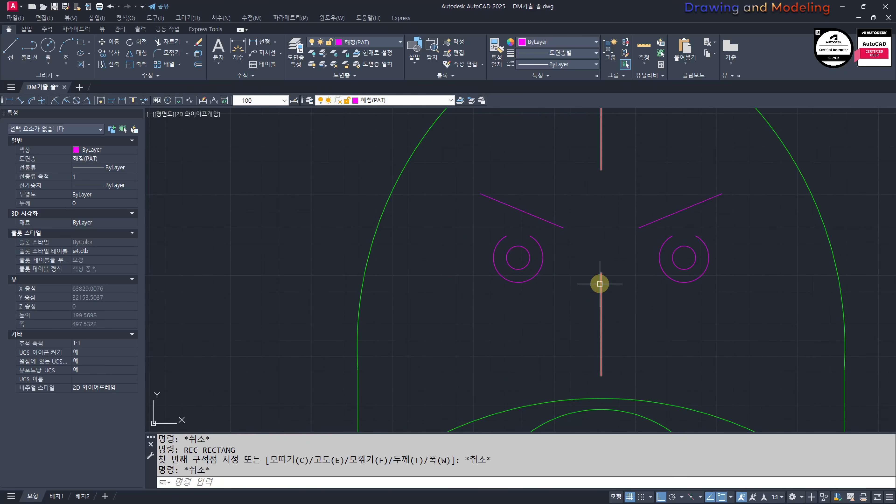
middle_click_drag(594, 301, 590, 307)
type("L")
key("Return")
key("F8")
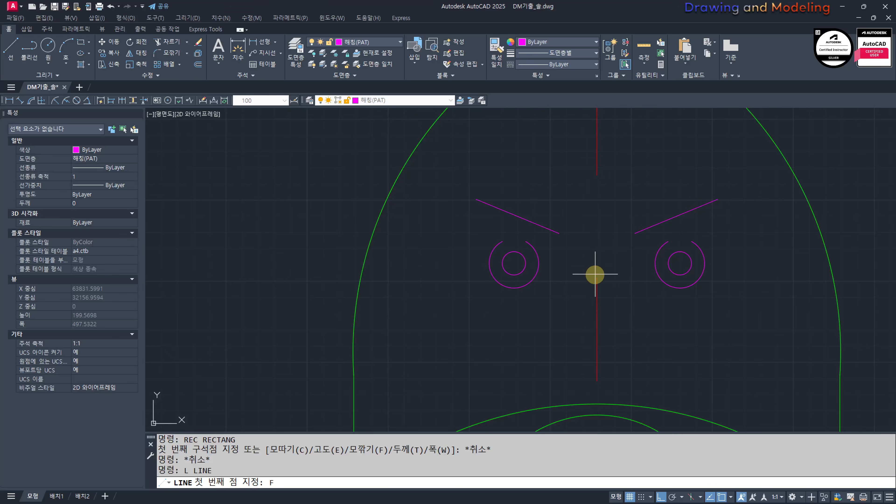
key("Escape")
Step: Draw a sloping line between the eyes, running down and away from the centerline, as one side of the nose
type("L")
key("Return")
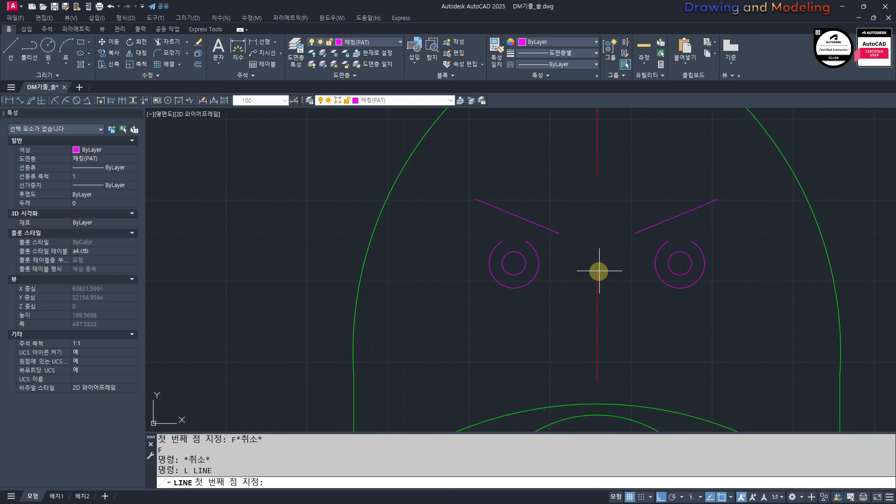
left_click(575, 272)
key("F8")
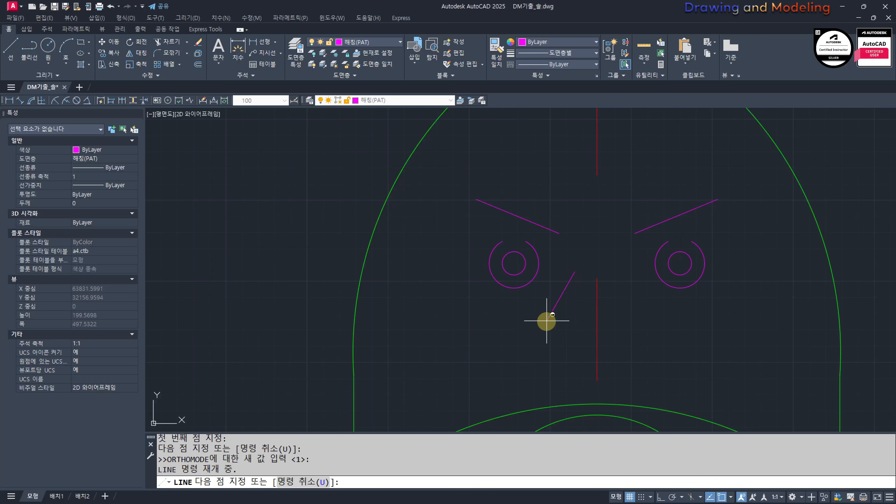
key("Escape")
key("Escape")
Step: Move the sloping nose line horizontally so its upper end lies on the ornament's centerline
left_click(564, 314)
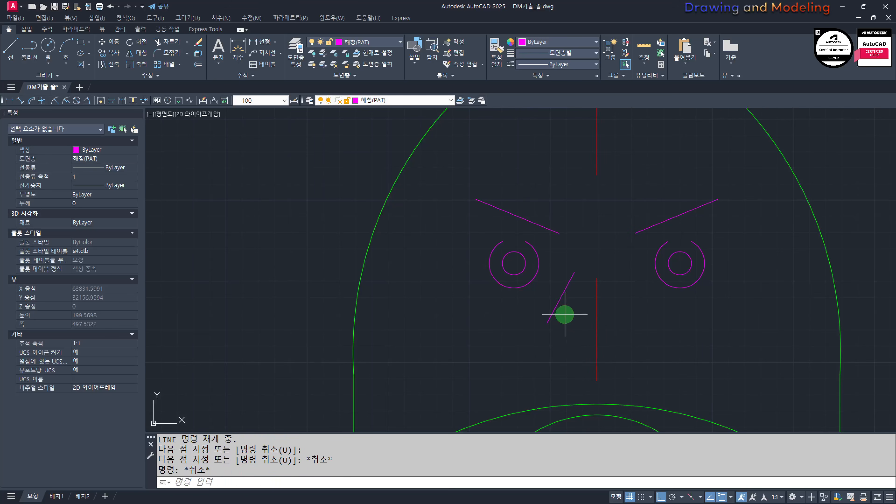
left_click(551, 301)
middle_click_drag(577, 309, 576, 312)
type("m")
key("Return")
left_click(575, 273)
left_click(575, 273)
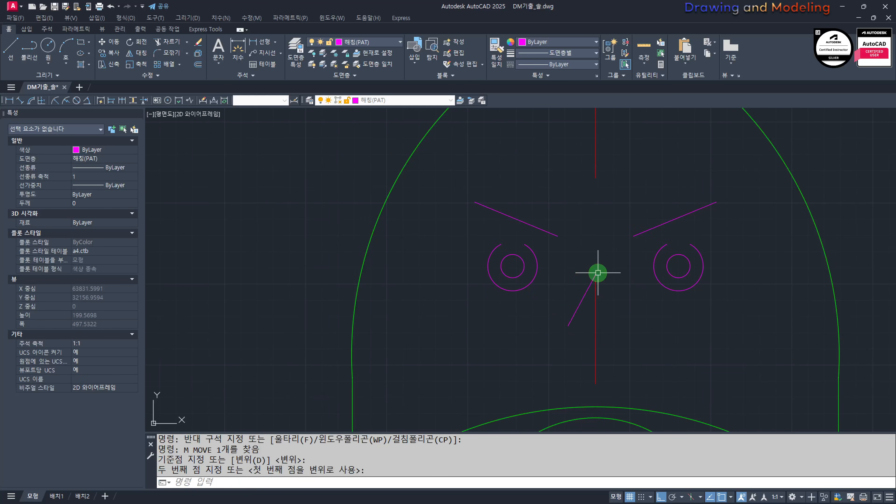
left_click(596, 275)
key("Escape")
key("Escape")
Step: Draw a horizontal line from the nose line's lower end across the centerline as the nose base
type("l")
left_click(569, 326)
left_click(697, 332)
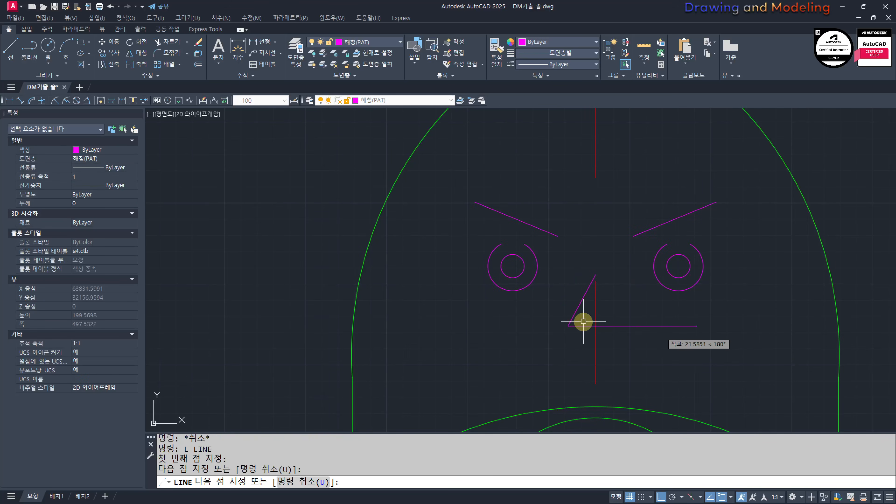
key("Escape")
key("Escape")
Step: Mirror the sloping nose line across the centerline, keeping the original
left_click(583, 320)
left_click(569, 308)
middle_click_drag(635, 313, 635, 312)
type("mi")
left_click(596, 325)
left_click(610, 348)
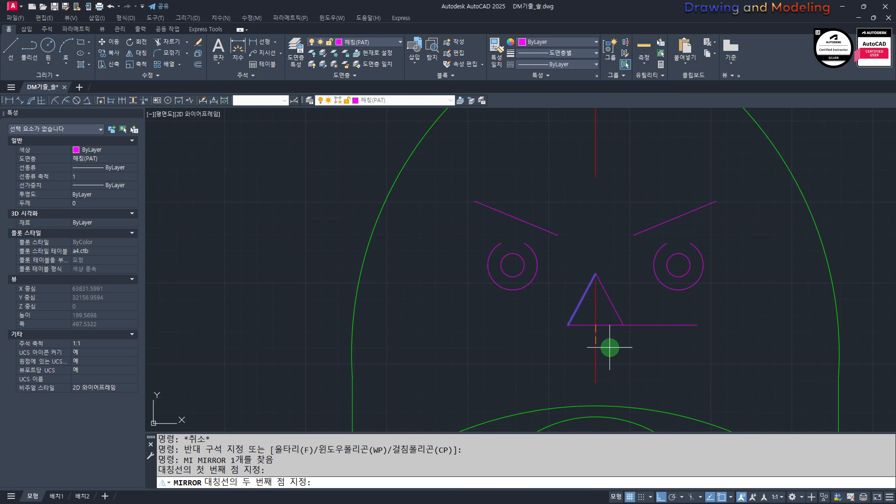
key("space")
key("Escape")
key("Escape")
Step: Trim the nose base line beyond the mirrored side to close the triangle
type("tr")
left_click(628, 334)
left_click(609, 311)
key("space")
left_click(672, 311)
left_click(659, 349)
key("Escape")
key("Escape")
Step: Draw a circle with a radius of about 7.6 centered on the nose triangle's lower left corner
mouse_move(571, 341)
middle_mouse_down()
mouse_move(590, 347)
mouse_move(555, 343)
middle_mouse_up()
scroll(529, 336, "up", 2)
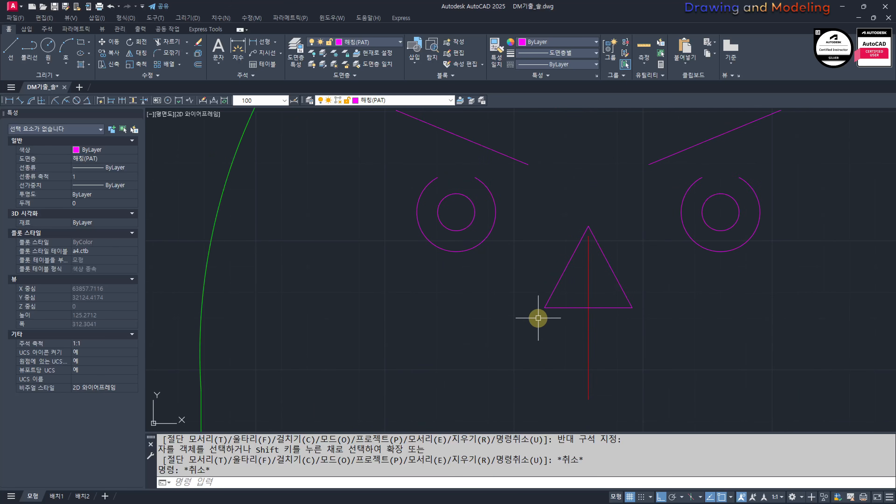
type("c")
left_click(545, 307)
left_click(542, 327)
key("Escape")
key("Escape")
Step: Move the small circle horizontally outward so it sits just beside the nose triangle
left_click(547, 332)
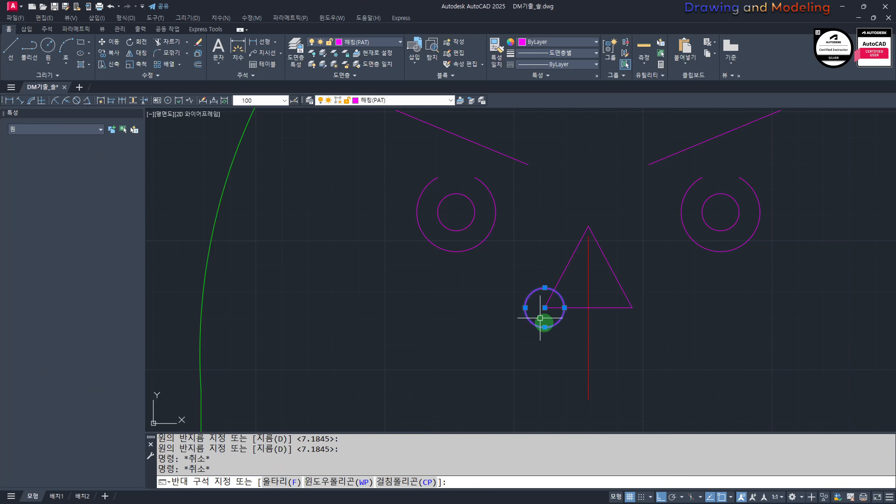
left_click(541, 317)
type("m")
left_click(572, 348)
left_click(535, 342)
key("Escape")
Step: Mirror the small circle across the vertical centerline to the other side of the nose, keeping the original
left_click(536, 342)
left_click(499, 308)
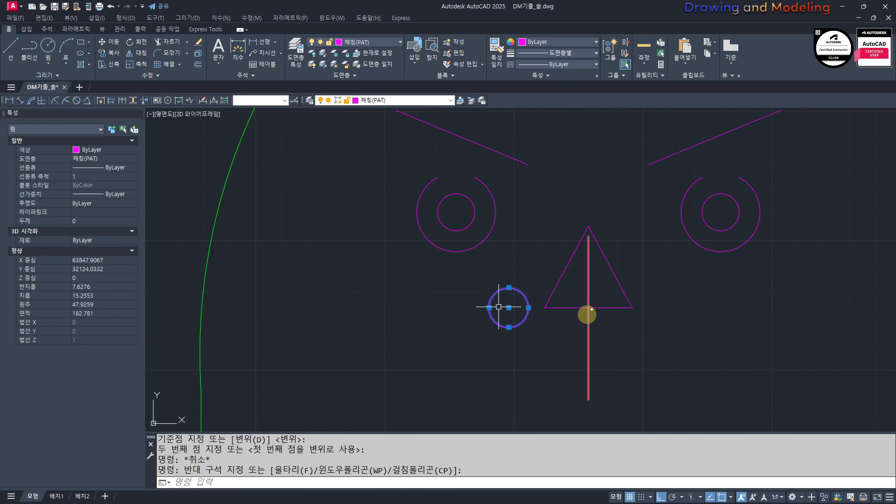
middle_click_drag(593, 312, 574, 312)
type("mi")
left_click(570, 309)
left_click(548, 343)
key("space")
key("Escape")
Step: Copy both slanted eyebrow lines about 42 straight up, to the forehead area of the ridge ornament
scroll(517, 388, "down", 2)
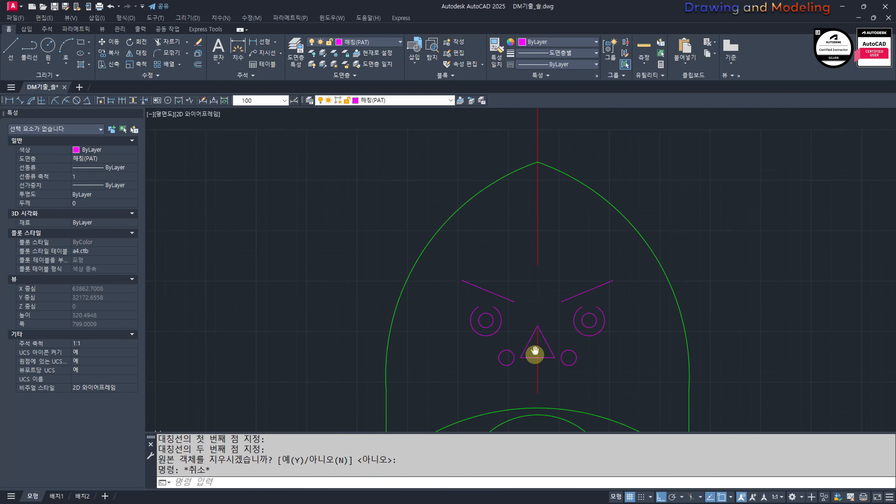
middle_click_drag(534, 354, 548, 399)
middle_click_drag(528, 294, 527, 322)
scroll(567, 362, "up", 2)
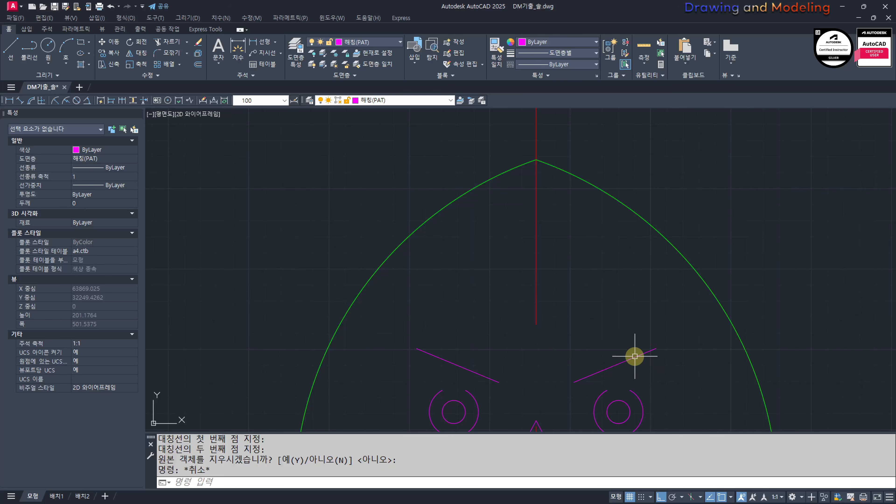
type("co")
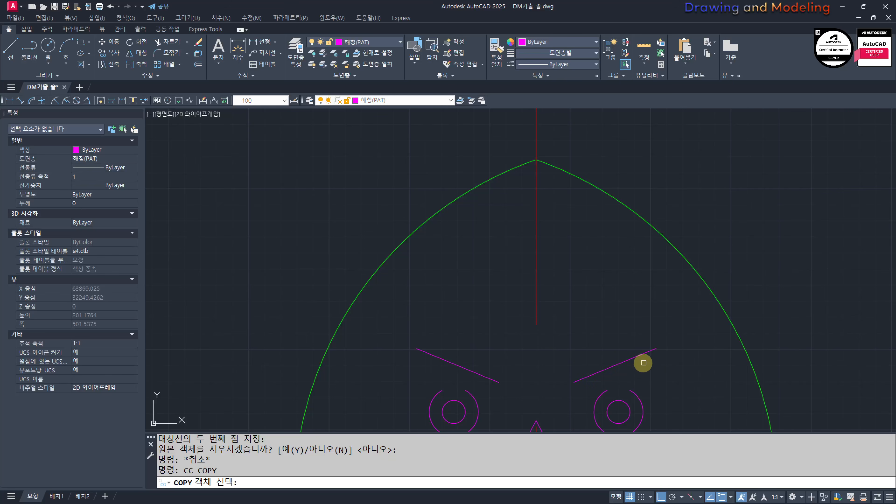
left_click(640, 365)
left_click(615, 340)
left_click(502, 331)
left_click(454, 364)
key("space")
left_click(811, 285)
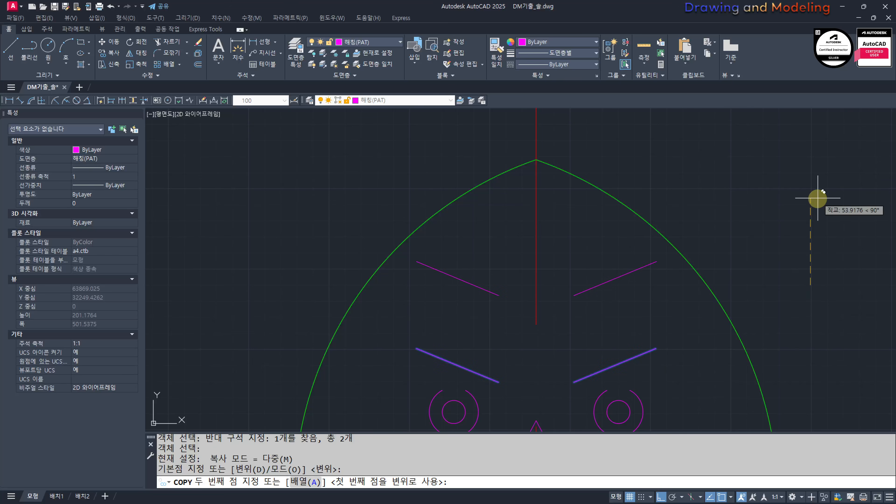
left_click(817, 216)
key("Escape")
key("Escape")
Step: Extend the copied right eyebrow line outward to the arch outline and the copied left one inward to the centerline
scroll(600, 276, "up", 2)
type("ex")
key("space")
key("space")
left_click(701, 306)
left_click(668, 268)
left_click(444, 250)
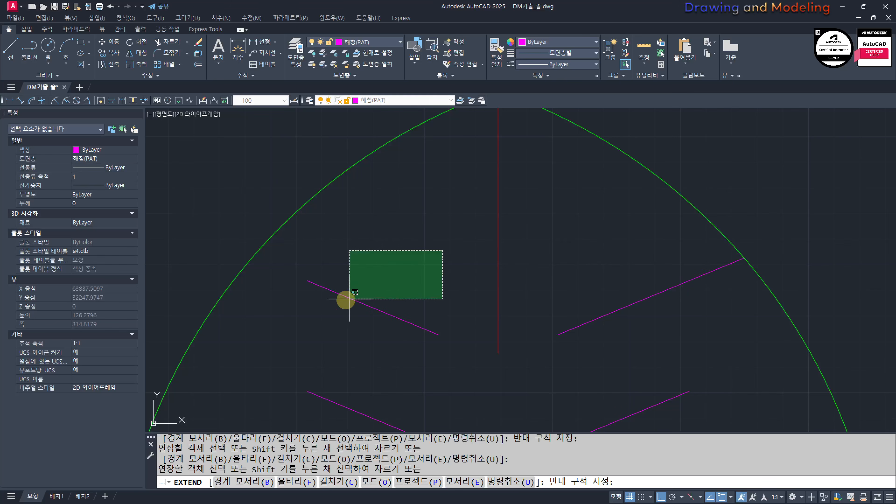
left_click(346, 300)
key("Escape")
key("Escape")
type("f")
left_click(564, 333)
key("Escape")
key("Escape")
Step: Extend the outer end of the copied left eyebrow line to the arch outline
middle_click_drag(331, 299, 402, 315)
type("ex")
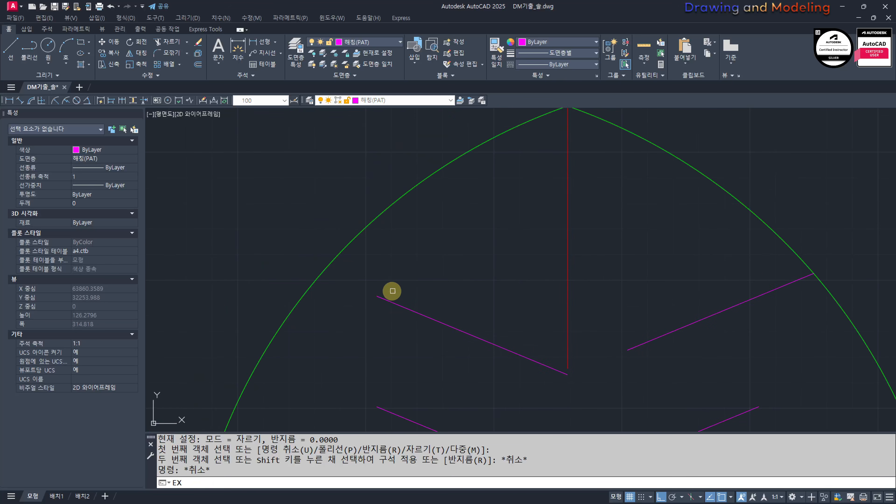
left_click(402, 288)
left_click(418, 329)
key("Escape")
key("Escape")
Step: Fillet the two copied forehead lines with radius 0 so they meet in a V on the centerline
type("f")
left_click(628, 350)
left_click(524, 356)
key("Escape")
key("Escape")
scroll(550, 344, "down", 4)
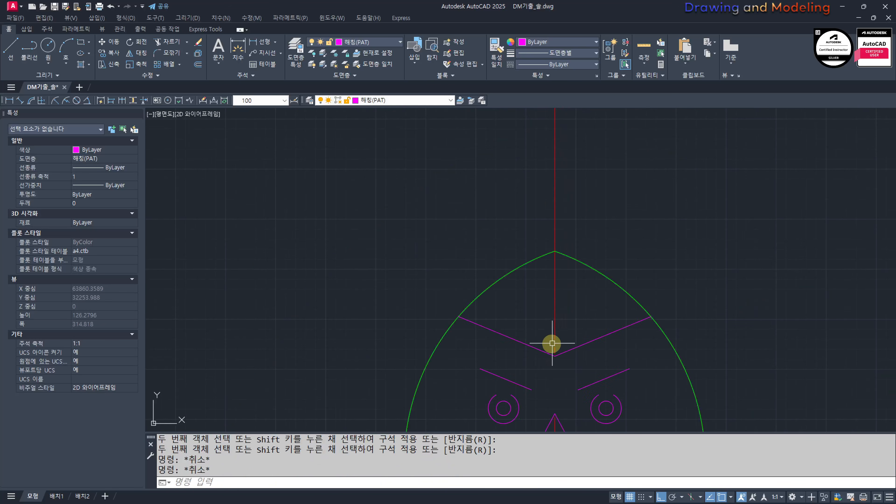
Step: Copy the V-shaped forehead pair straight up twice, stacking two more Vs toward the arch's tip
key("Escape")
key("Escape")
left_click(614, 357)
left_click(600, 326)
left_click(517, 315)
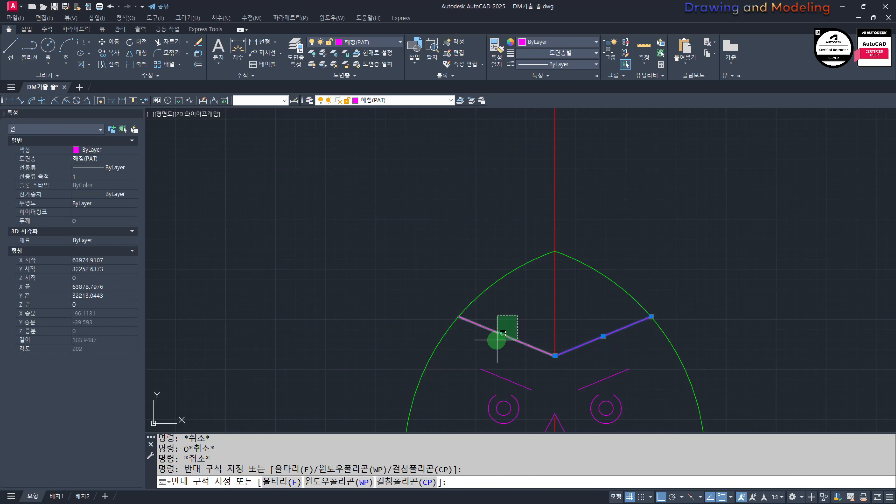
left_click(495, 341)
type("cc")
left_click(758, 317)
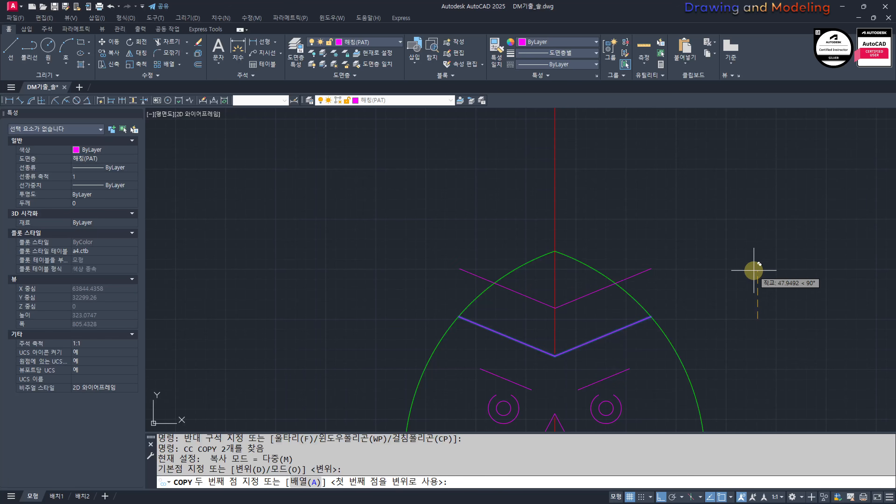
left_click(758, 267)
left_click(758, 233)
key("Escape")
key("Escape")
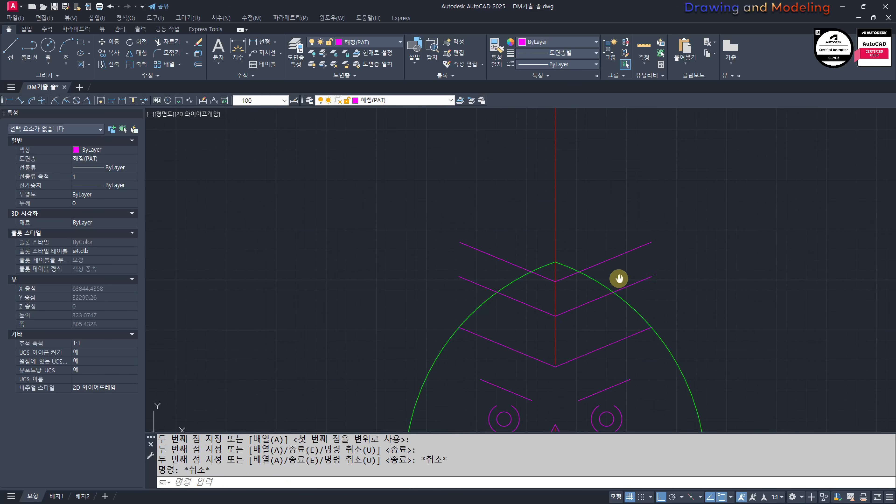
Step: Trim the ends of the two upper Vs that stick out past the arch outline on both sides
scroll(618, 278, "up", 2)
type("tr")
left_click(618, 278)
left_click(588, 295)
left_click(418, 331)
left_click(391, 320)
key("space")
left_click(423, 203)
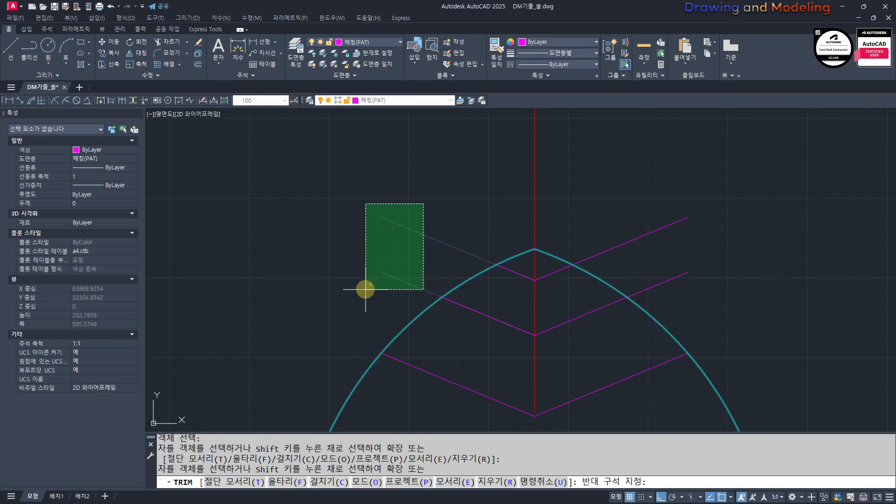
left_click(365, 290)
left_click(684, 300)
left_click(632, 205)
key("Escape")
key("Escape")
Step: Draw a small circle centered on the tip of the lowest forehead V
middle_click_drag(544, 406, 557, 317)
scroll(556, 317, "up", 2)
type("c")
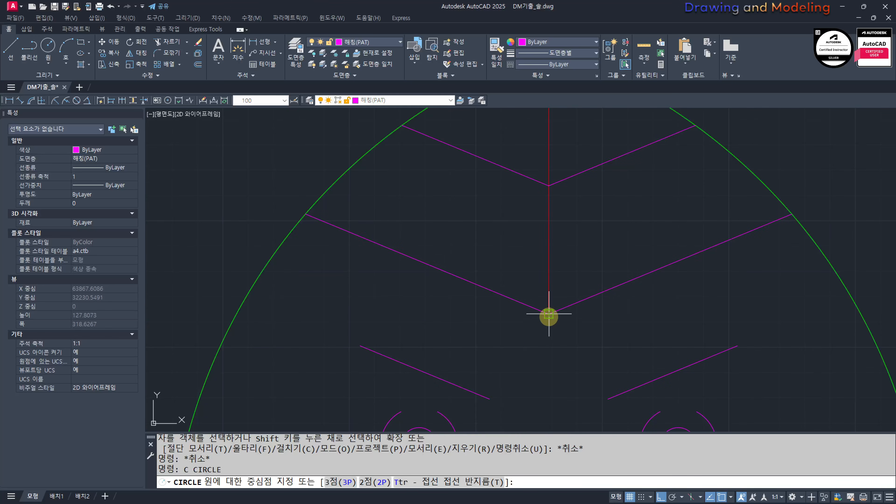
left_click(549, 315)
left_click(580, 355)
Step: Trim the lowest V's lines inside the circle and erase the circle, leaving a gap at the centerline
type("tr")
left_click(598, 354)
left_click(578, 327)
key("space")
left_click(572, 291)
left_click(566, 323)
left_click(531, 306)
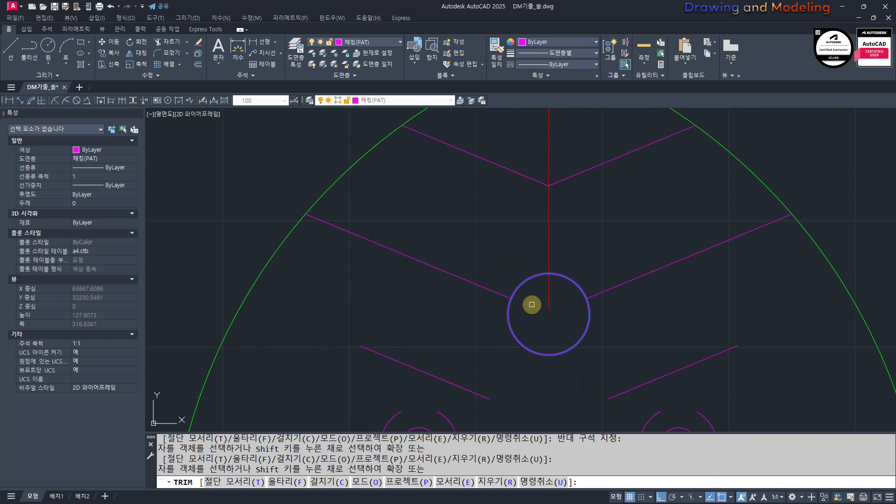
key("Escape")
left_click(522, 321)
left_click(504, 327)
scroll(580, 292, "down", 3)
type("e")
scroll(722, 315, "down", 5)
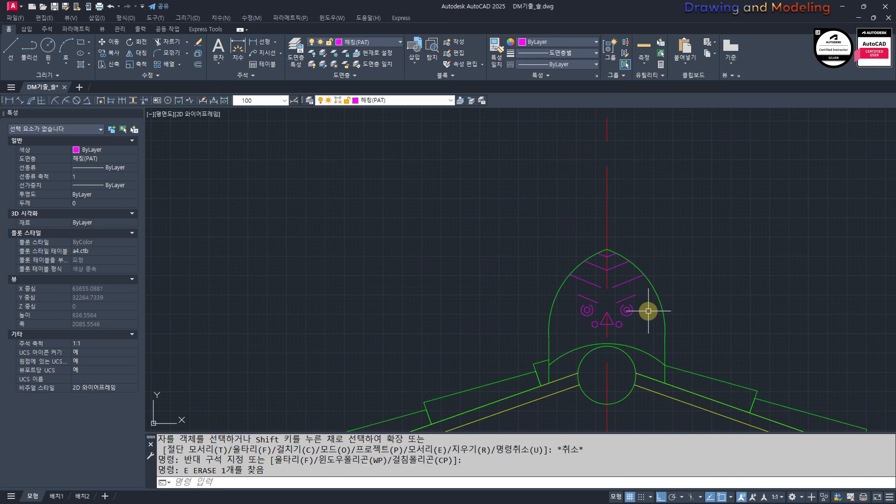
Step: Draw two short slanted lines above the wide arc, below and to the left of the nose, with ortho off
scroll(482, 345, "up", 4)
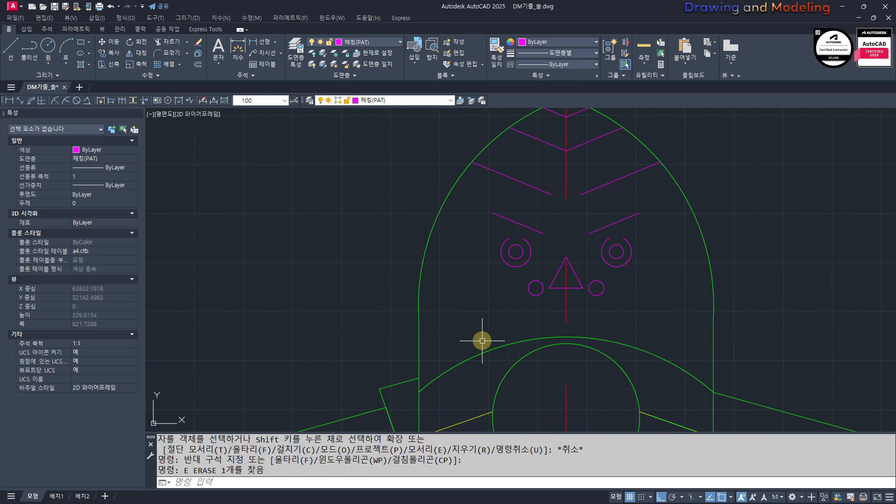
type("l")
left_click(472, 328)
key("F8")
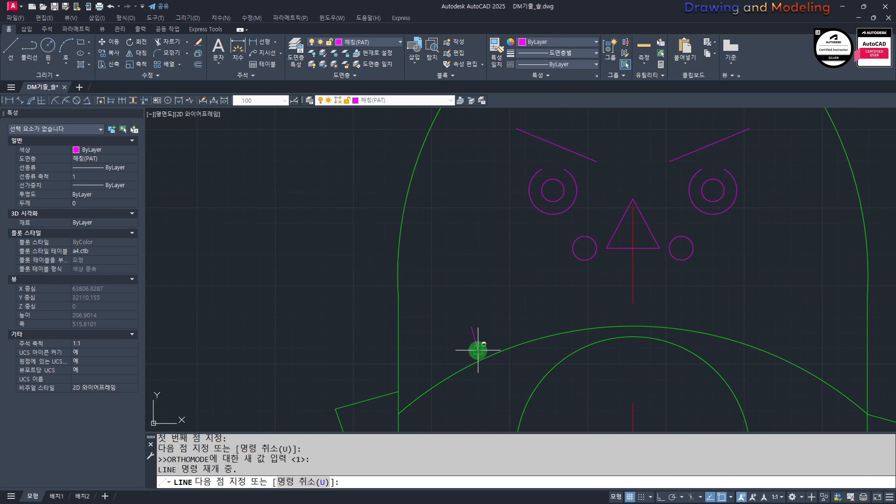
left_click(478, 350, "shift")
key("space")
key("space")
left_click(554, 298)
left_click(562, 326, "shift")
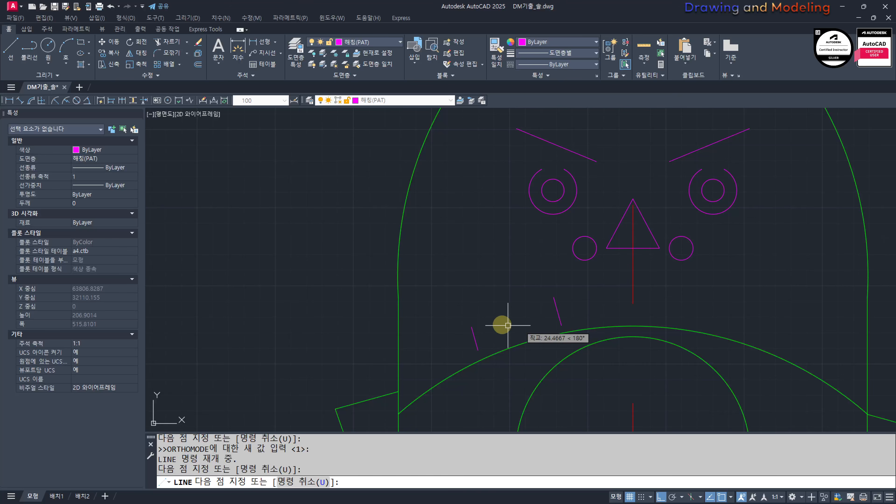
key("space")
key("space")
left_click(506, 303)
key("F8")
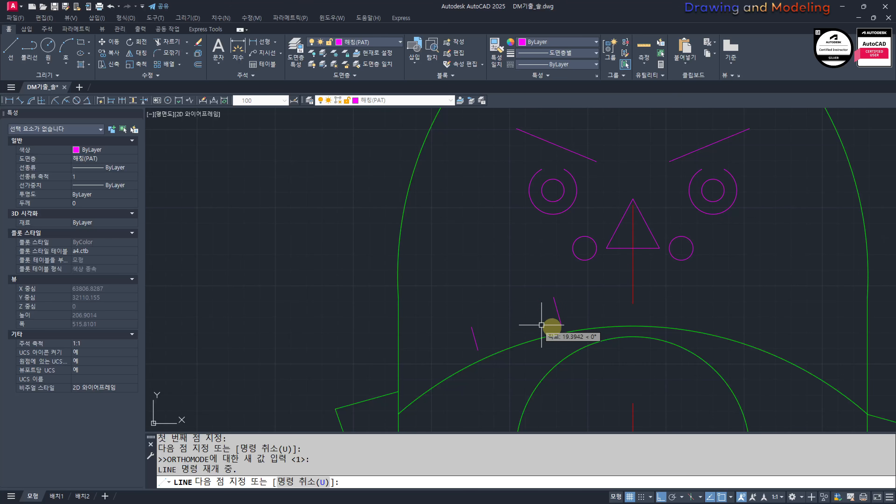
key("Escape")
key("Escape")
Step: Try a short slanted line above the arc on the right half of the face, and erase it
key("space")
left_click(718, 292)
key("F8")
left_click(709, 322, "shift")
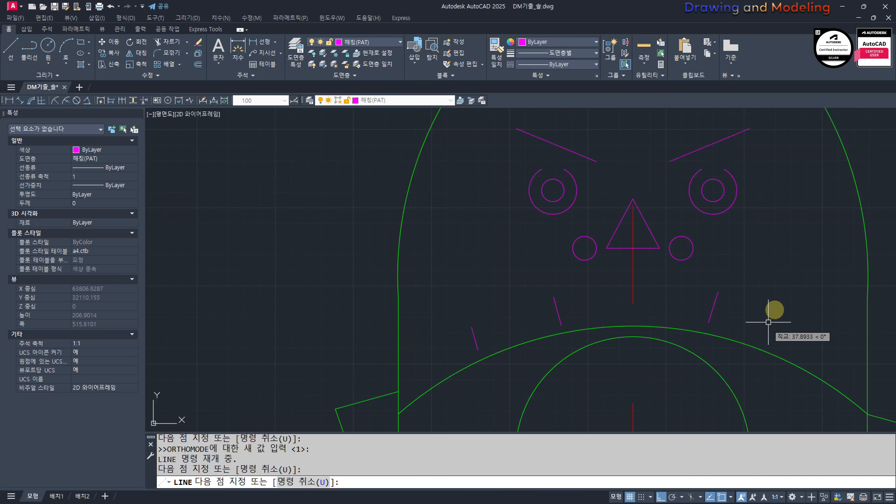
key("Escape")
key("Escape")
left_click_drag(738, 312, 703, 304)
key("e")
key("space")
Step: Mirror the two short slanted lines across the vertical centerline, keeping the originals
left_click_drag(568, 305, 546, 314)
left_click_drag(482, 325, 460, 338)
middle_click_drag(605, 316, 583, 335)
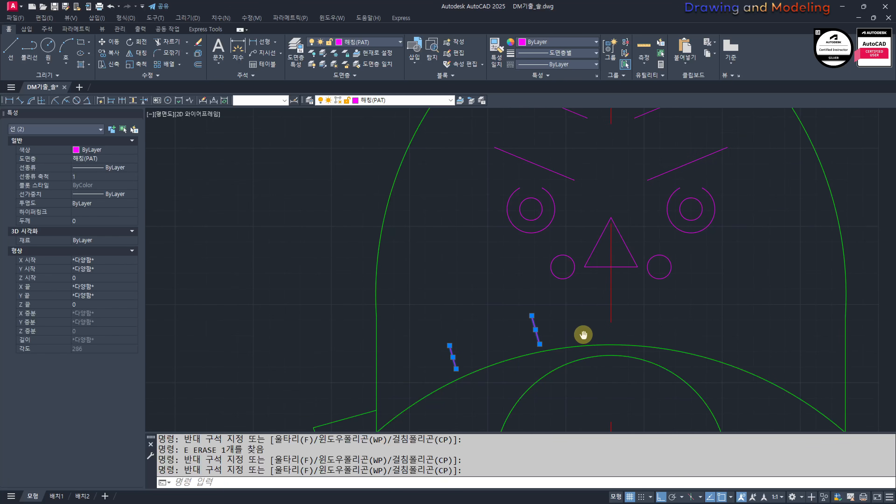
key("Escape")
type("mi")
key("space")
left_click_drag(565, 311, 445, 354)
key("space")
left_click(611, 342)
left_click(623, 182)
key("space")
key("Escape")
key("Escape")
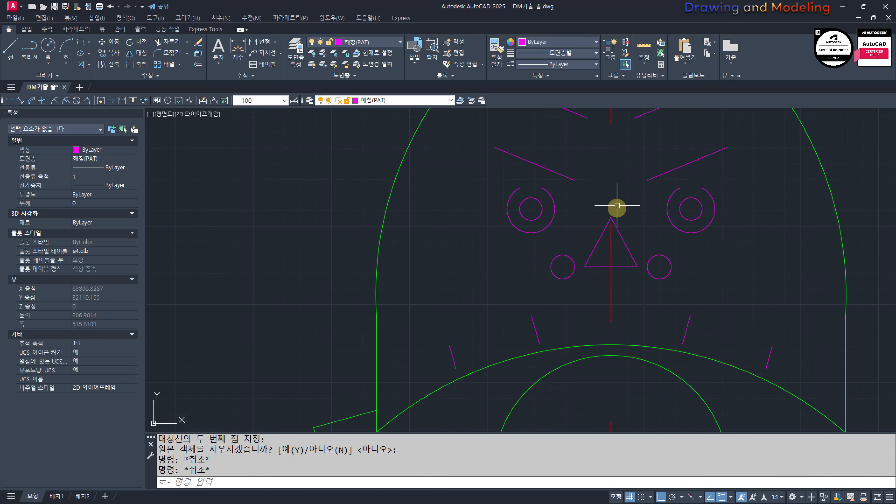
Step: Review the ornament's face pattern and look over the neighbouring section and elevation drawings
scroll(690, 270, "down", 3)
middle_click_drag(690, 270, 683, 255)
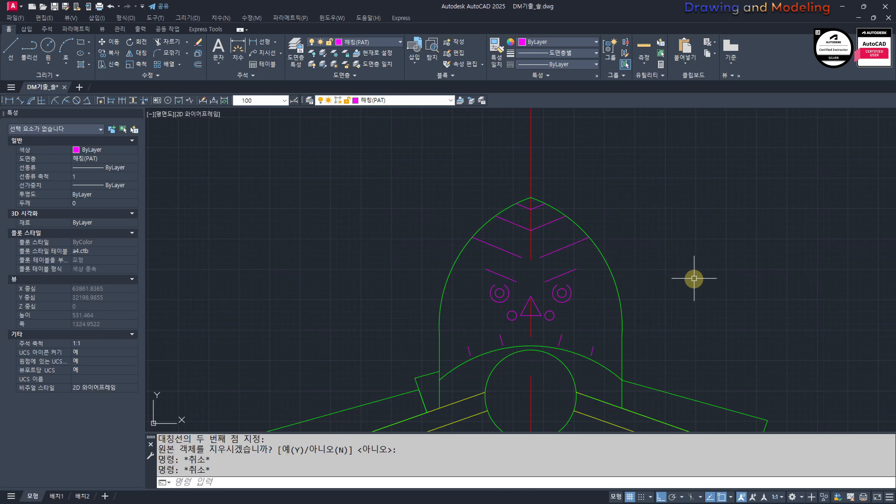
scroll(562, 290, "up", 2)
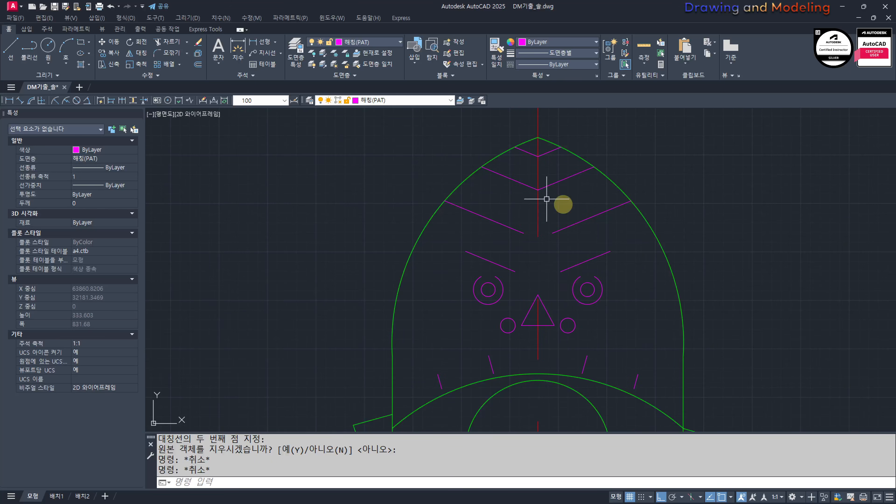
scroll(565, 261, "down", 6)
scroll(512, 339, "up", 2)
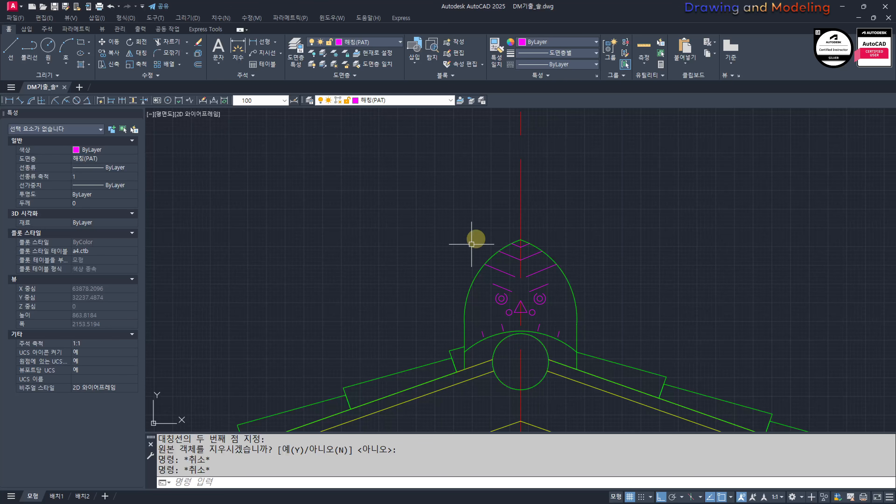
scroll(580, 298, "down", 14)
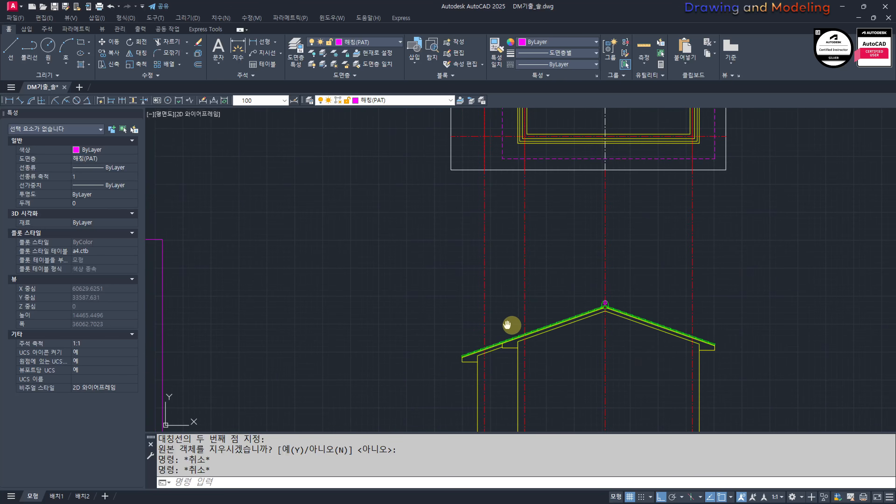
scroll(458, 380, "up", 4)
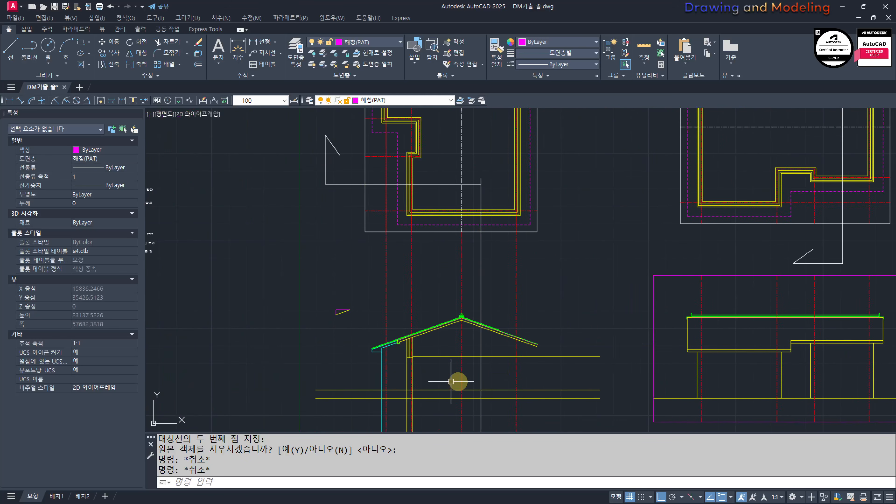
mouse_move(599, 297)
middle_mouse_down()
mouse_move(570, 312)
mouse_move(496, 265)
middle_mouse_up()
scroll(575, 282, "down", 4)
middle_click_drag(642, 305, 342, 295)
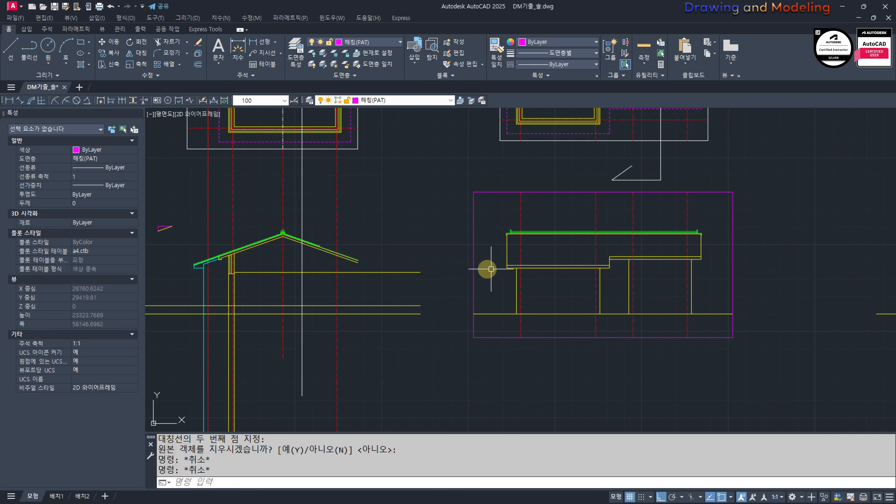
mouse_move(231, 279)
middle_mouse_down()
mouse_move(401, 296)
mouse_move(467, 267)
middle_mouse_up()
scroll(400, 296, "up", 3)
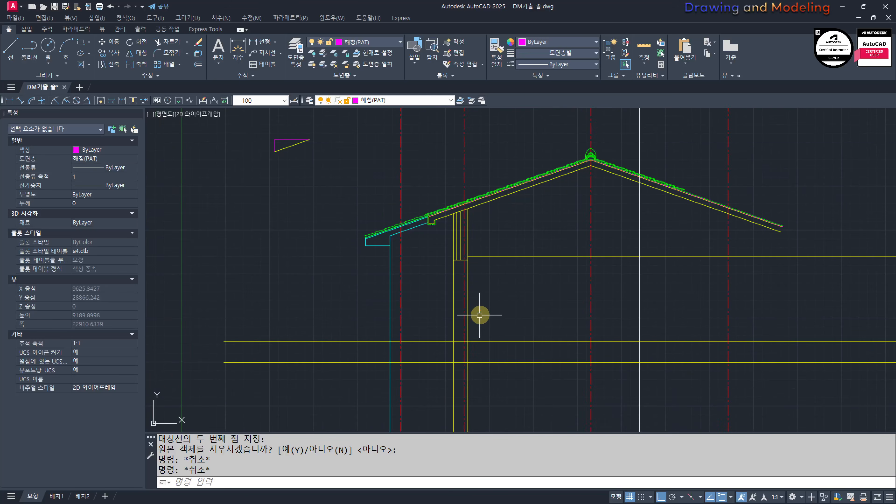
Step: Trim the section's cyan vertical wall line below the lower horizontal line
mouse_move(474, 371)
middle_mouse_down()
mouse_move(541, 304)
mouse_move(514, 326)
middle_mouse_up()
scroll(528, 329, "up", 2)
type("tr")
key("Return")
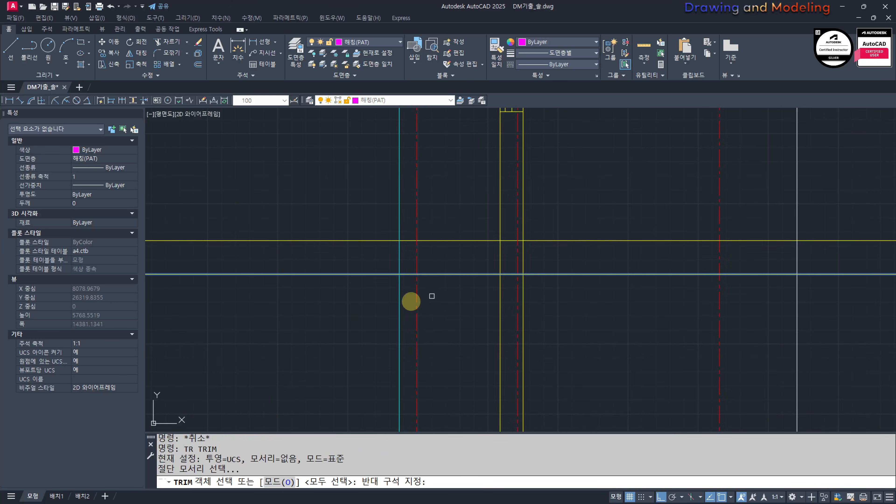
left_click(399, 301)
key("Escape")
Step: Offset the section's lower horizontal line downward by 700
type("o")
key("Return")
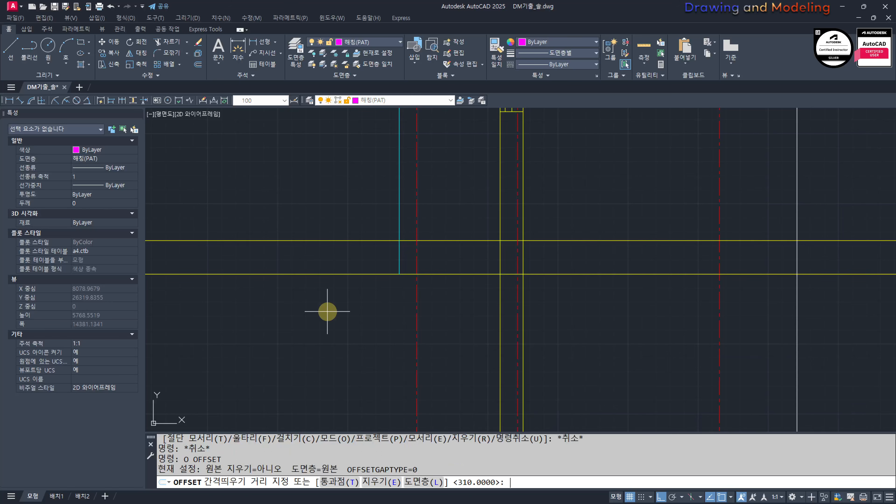
key("Return")
left_click(568, 277)
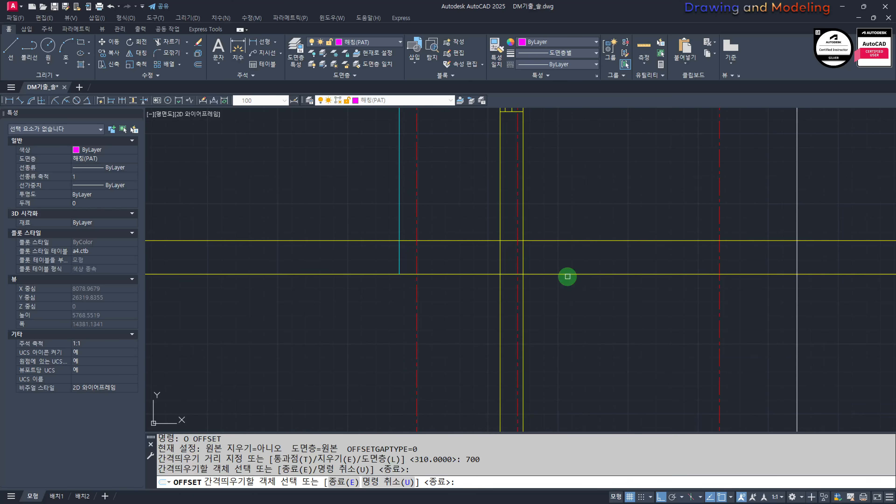
left_click(570, 274)
left_click(530, 327)
key("Escape")
key("Escape")
Step: Offset the newly created lowest horizontal line of the section downward by another 300
key("Return")
scroll(540, 327, "up", 2)
type("30")
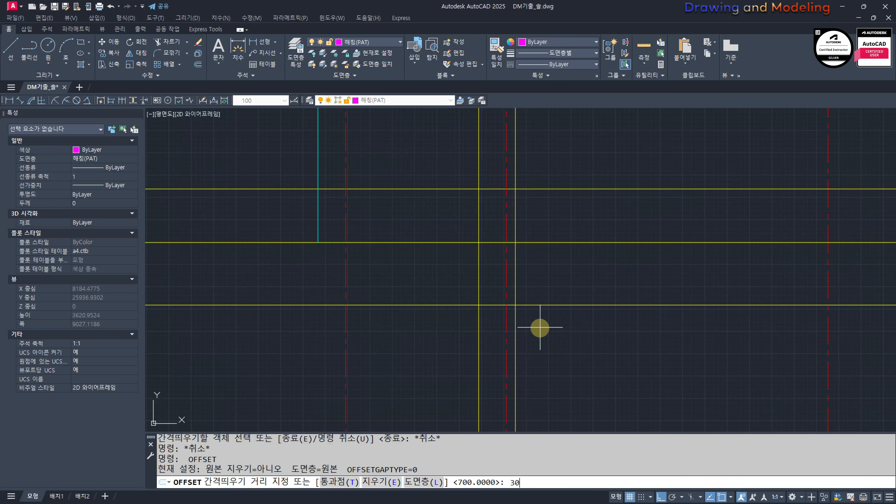
type("0")
key("Return")
left_click(554, 305)
left_click(558, 344)
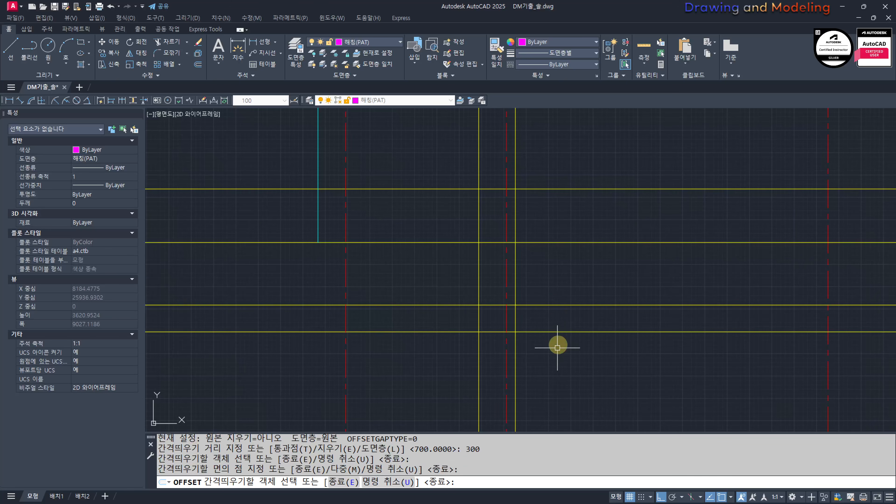
Step: Offset the section's lowest horizontal line below ground downward by 250
key("Escape")
key("Escape")
key("Return")
type("250")
key("Return")
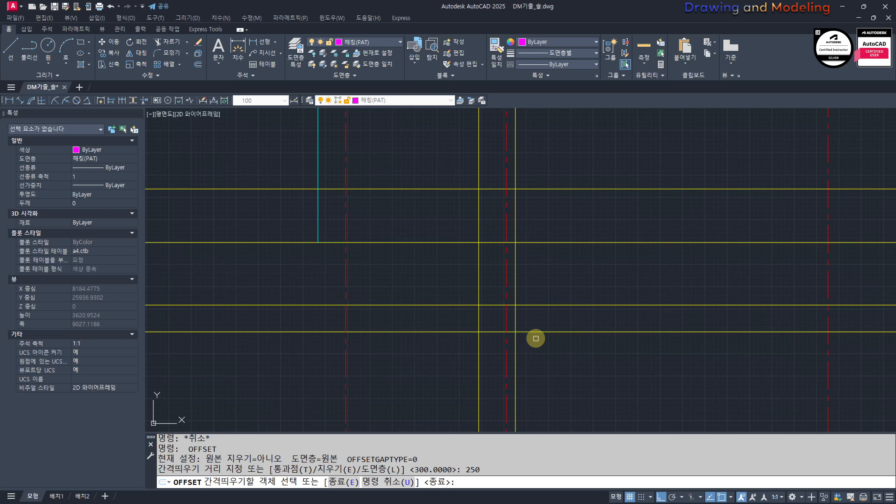
left_click(549, 333)
left_click(547, 362)
key("Escape")
Step: Offset the left vertical wall line outward to the left by 200
scroll(464, 344, "up", 4)
key("Return")
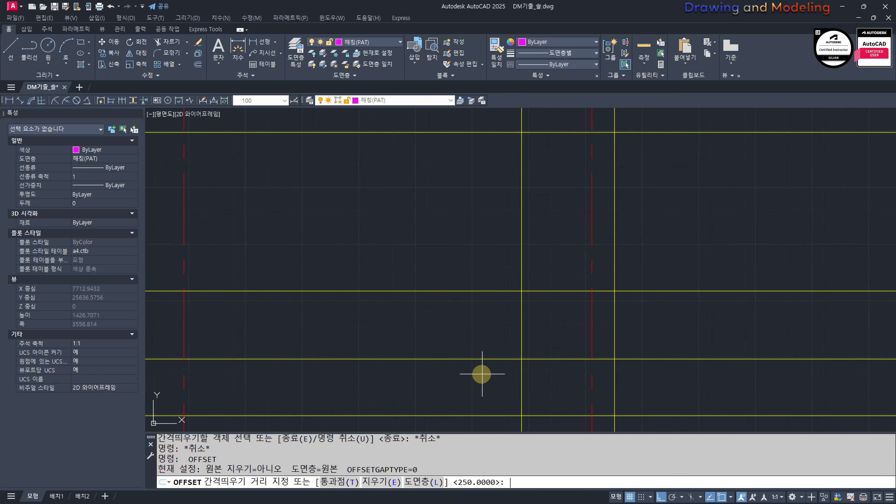
type("200")
key("Return")
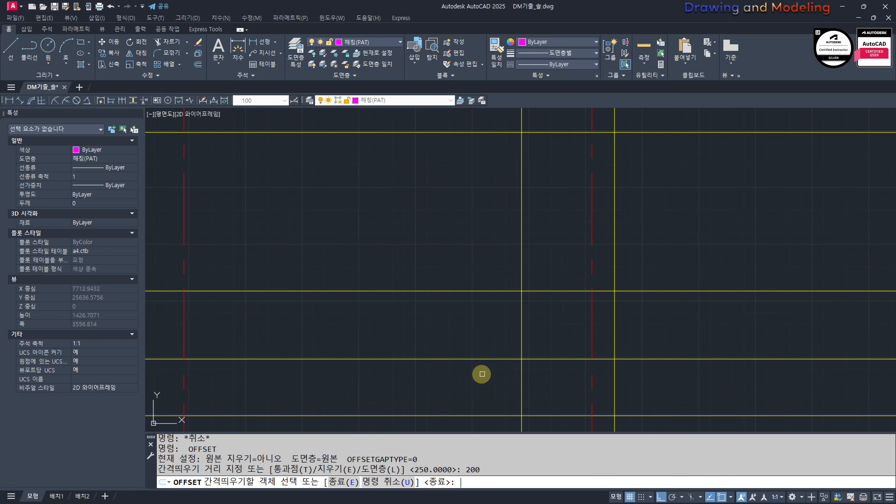
left_click(522, 307)
left_click(463, 318)
key("Escape")
key("Escape")
Step: Trim the left wall line, its 200 offset copy and the upper footing line so they form a stepped corner
type("tr")
key("Return")
left_click(543, 312)
left_click(467, 279)
key("Return")
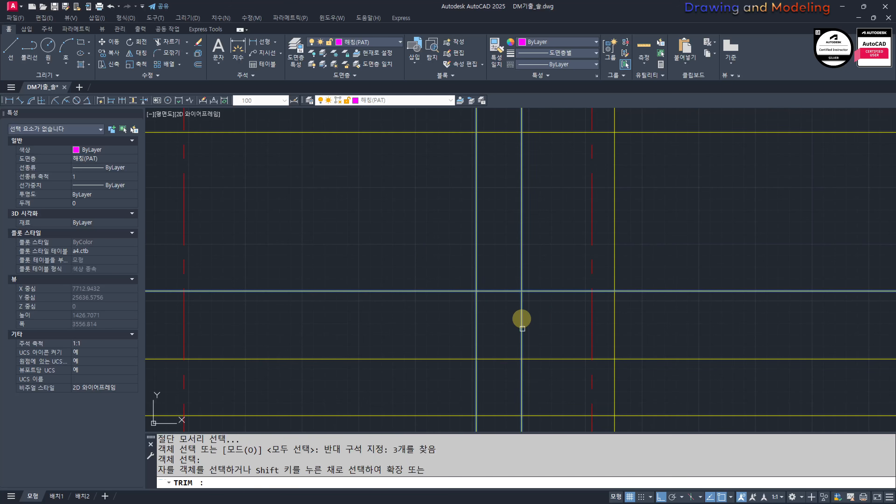
left_click(522, 329)
left_click(495, 330)
left_click(488, 236)
left_click(476, 255)
left_click(439, 251)
left_click(412, 308)
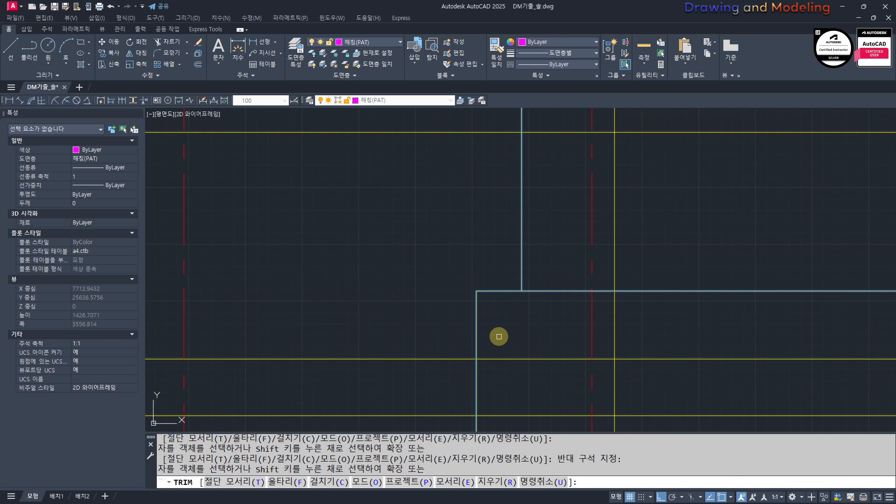
middle_click_drag(499, 337, 473, 287)
key("Escape")
key("Escape")
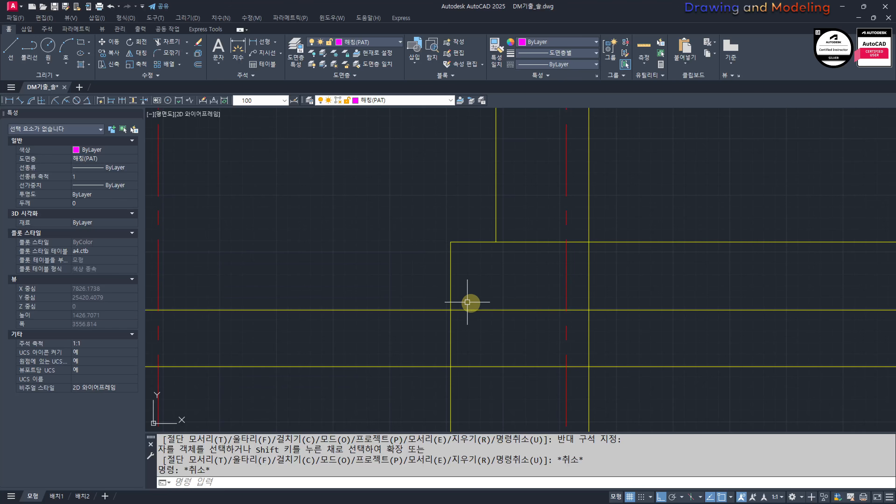
Step: Trim the right wall line below the footing step, and cut the step's top line back to the left wall line
type("tr")
key("Return")
left_click(507, 275)
left_click(464, 236)
key("Return")
left_click(566, 284)
left_click(618, 275)
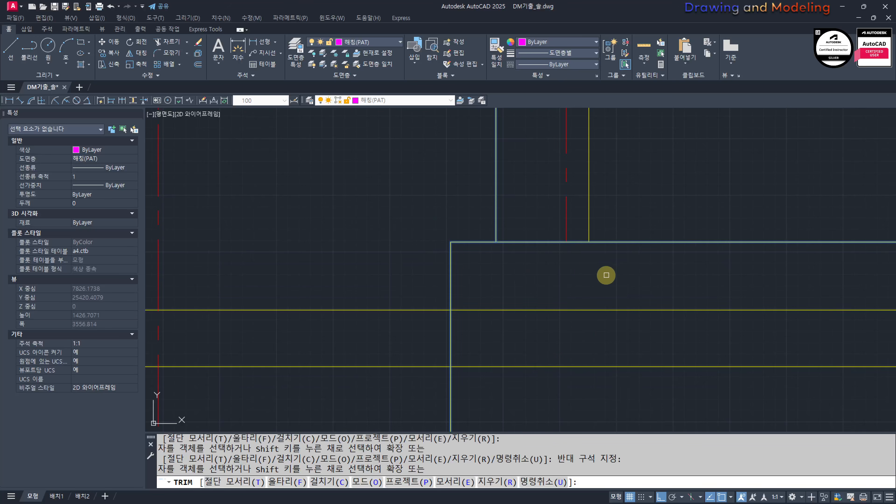
key("Escape")
key("Escape")
Step: Offset the footing's left vertical edge outward to the left by 100
middle_click_drag(515, 282, 566, 286)
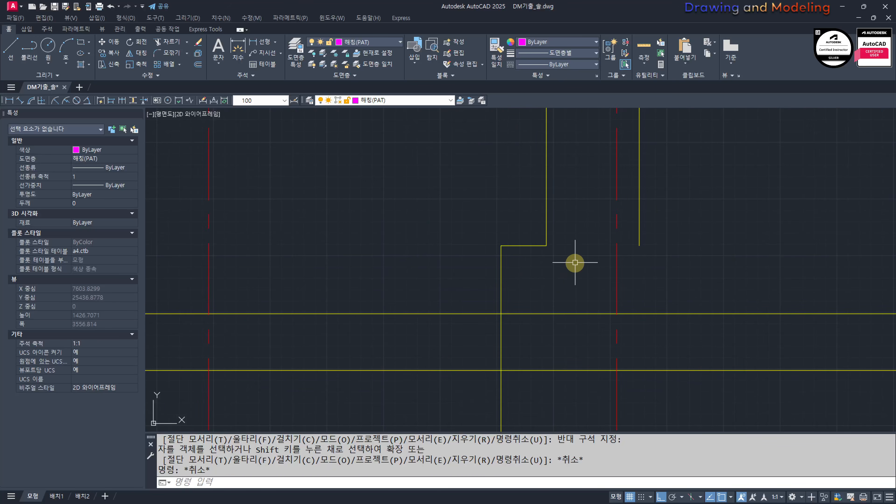
type("o")
key("Return")
type("100")
key("Return")
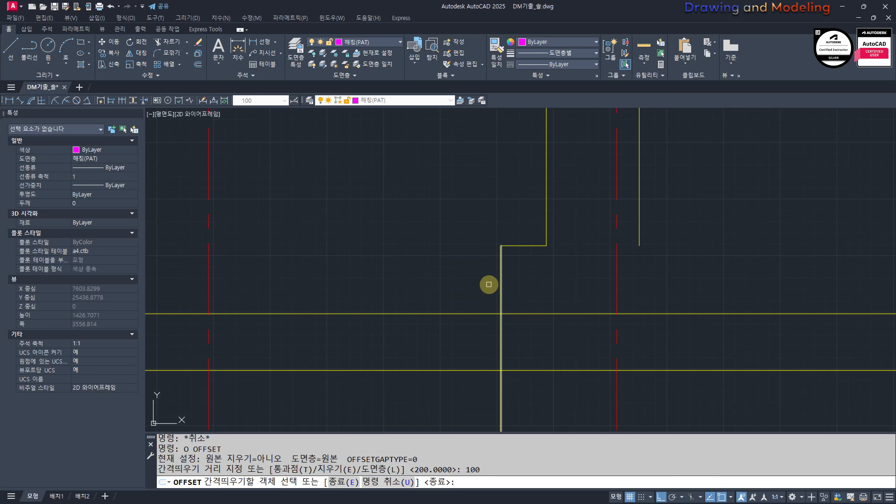
left_click(501, 277)
left_click(424, 289)
key("Escape")
key("Escape")
Step: Trim the two vertical footing edges and the two lowest horizontal lines into the left end of a wider base slab
type("tr")
key("Return")
left_click(561, 389)
left_click(460, 289)
key("Return")
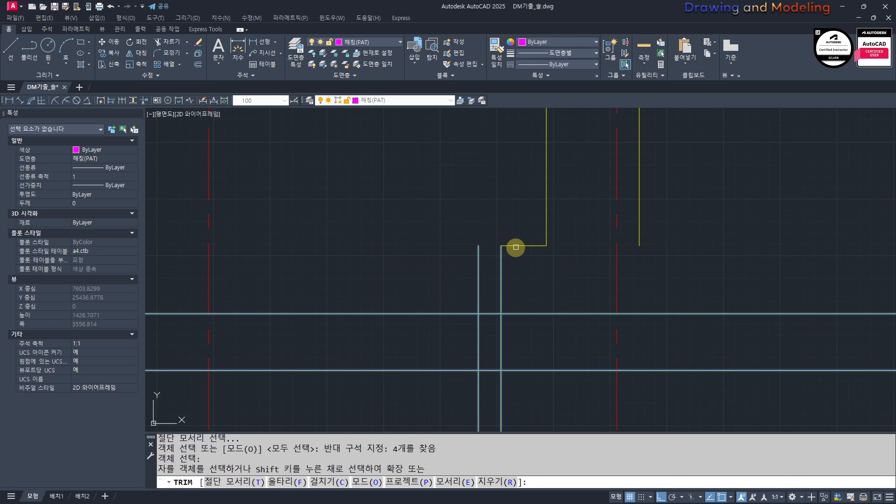
left_click(515, 247)
left_click(528, 275)
left_click(469, 275)
key("ctrl+z")
left_click(485, 264)
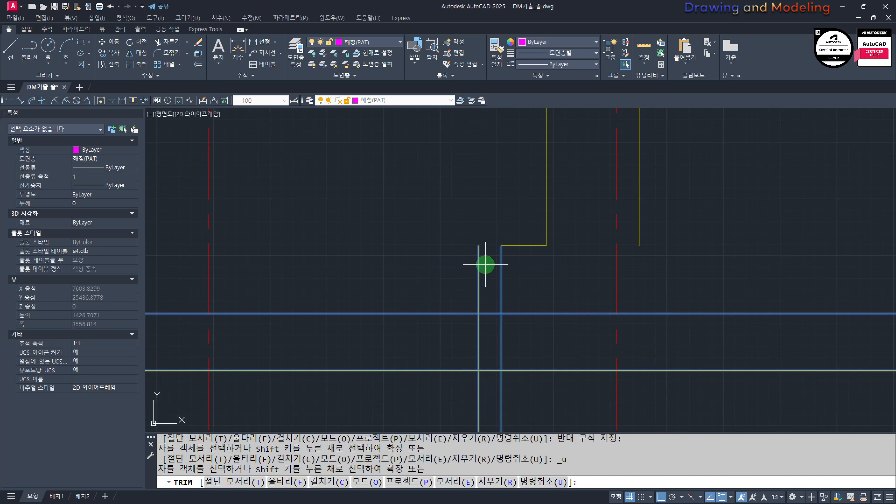
left_click(456, 287)
left_click(430, 292)
left_click(426, 389)
left_click(544, 406)
left_click(458, 406)
left_click(542, 354)
left_click(394, 345)
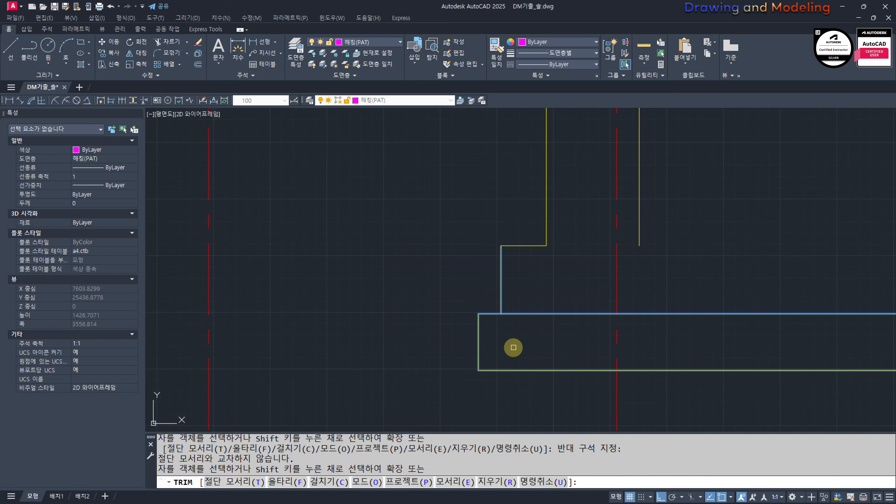
key("Escape")
key("Escape")
middle_click_drag(524, 342, 471, 341)
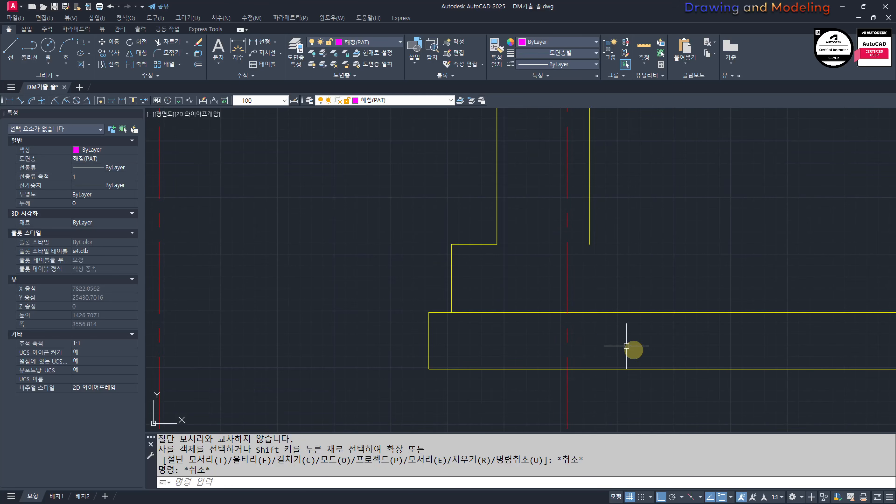
middle_click_drag(364, 223, 416, 230)
left_click(417, 186)
left_click(571, 430)
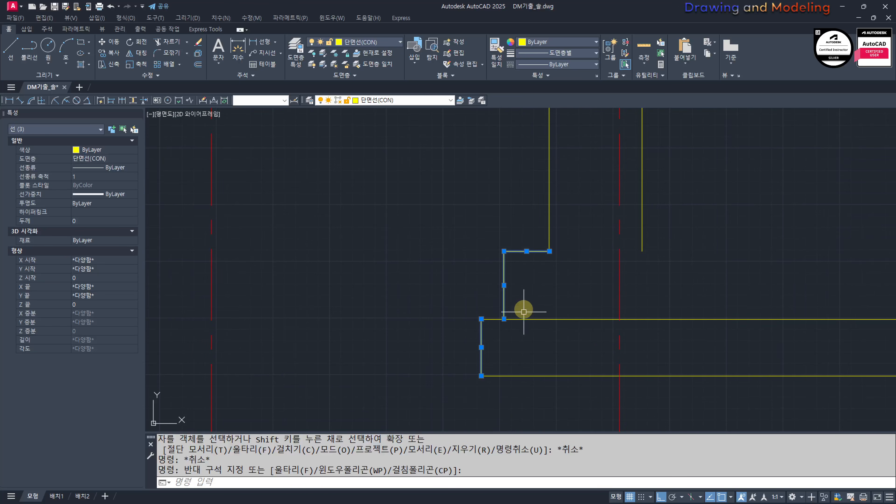
left_click(560, 257)
left_click(577, 287)
key("Escape")
key("Escape")
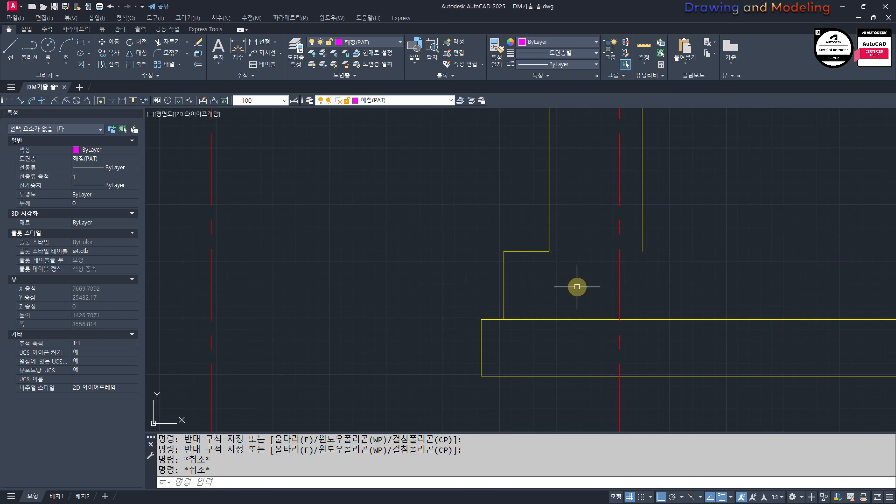
right_click(577, 287, "shift")
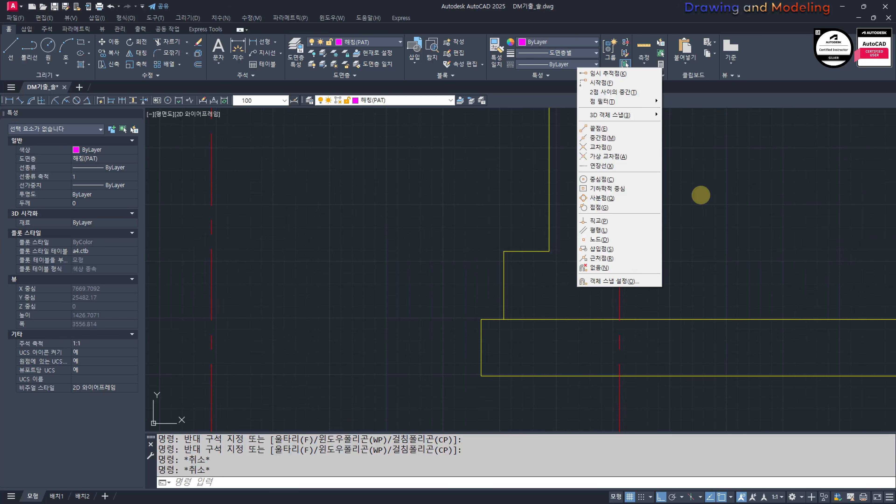
key("Escape")
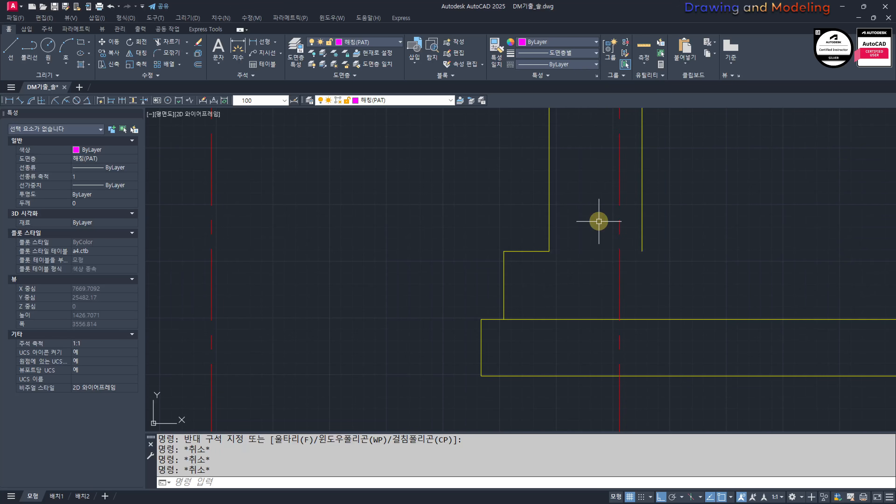
Step: Create a centerline between the two vertical wall lines above the footing
type("cl")
key("Return")
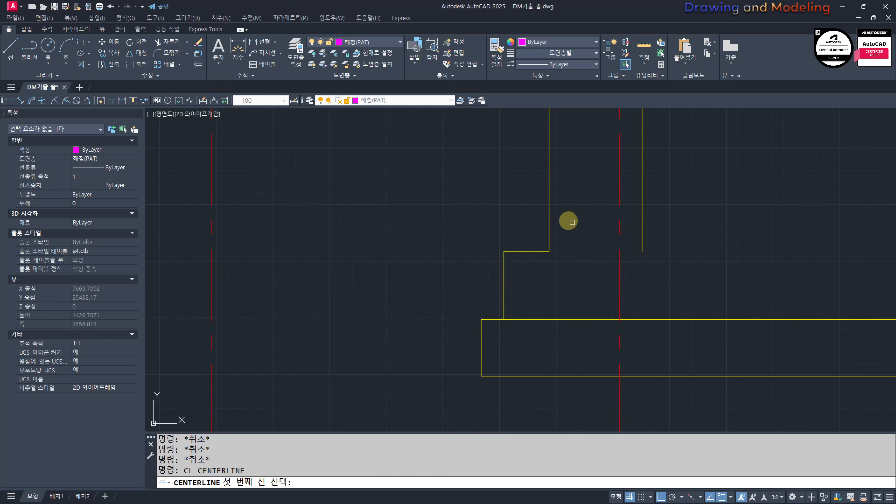
left_click(547, 227)
left_click(642, 228)
left_click(642, 227)
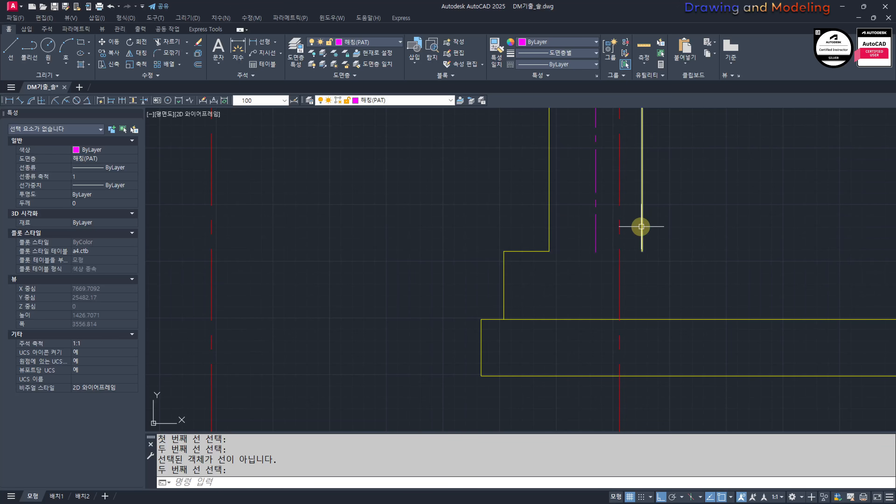
key("Return")
key("Escape")
key("Escape")
type("F")
middle_click_drag(568, 253, 563, 268)
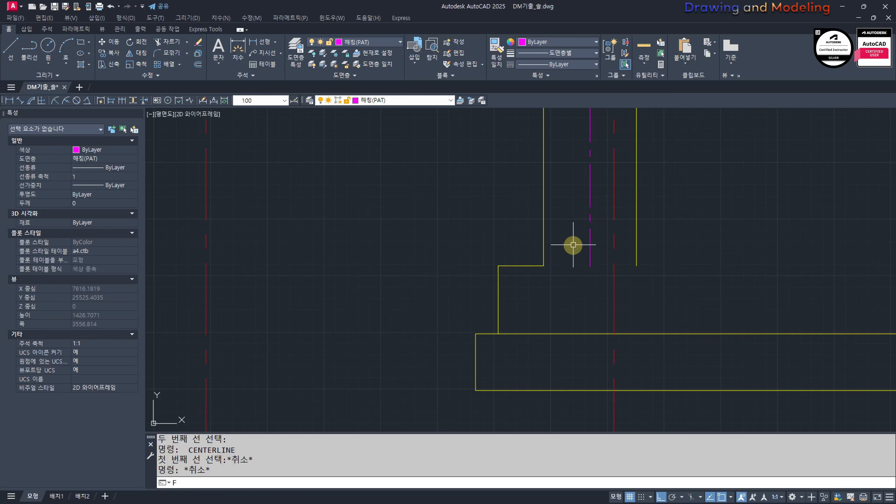
key("Escape")
key("Escape")
left_click(572, 290)
left_click(569, 288)
left_click(570, 288)
left_click(572, 287)
key("Escape")
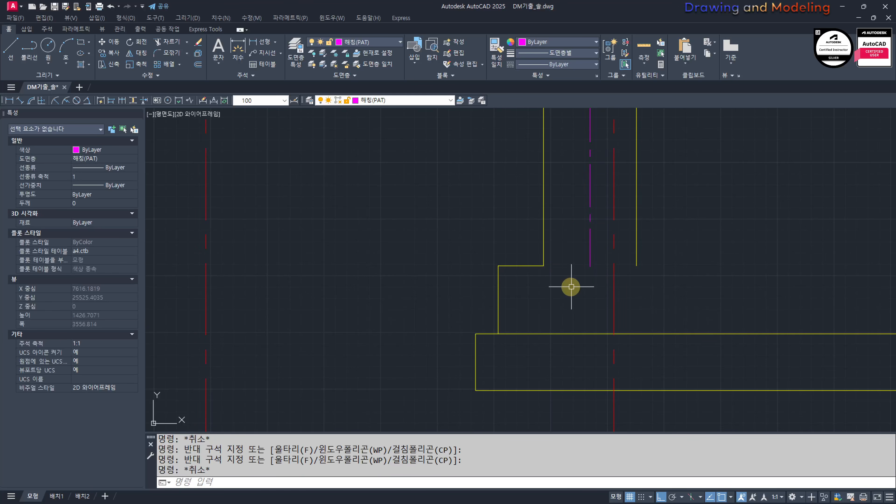
key("Escape")
key("Escape")
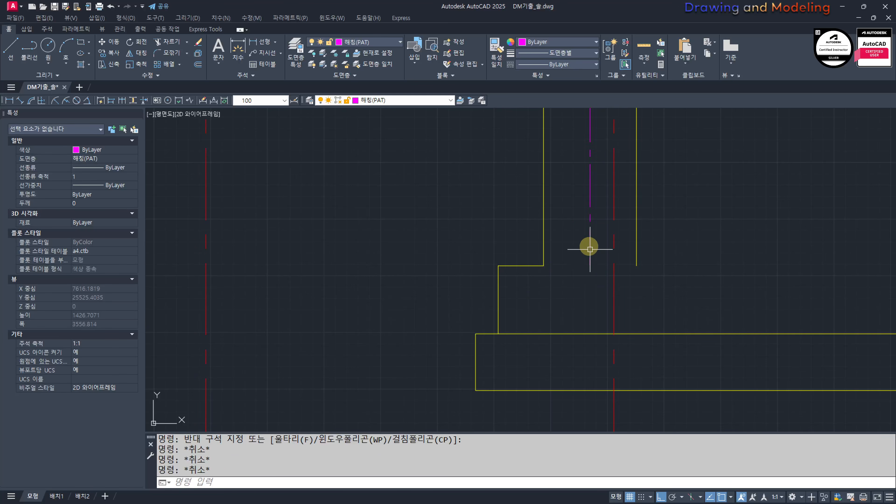
left_click(609, 239)
left_click(566, 177)
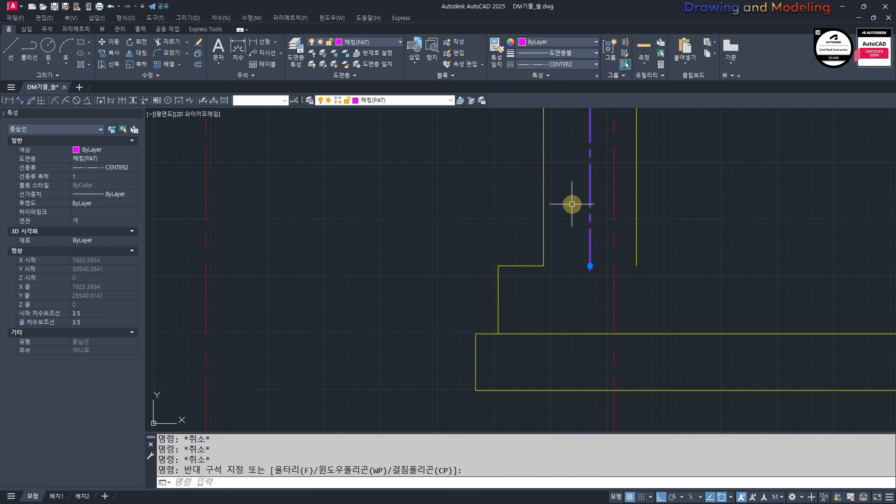
key("Escape")
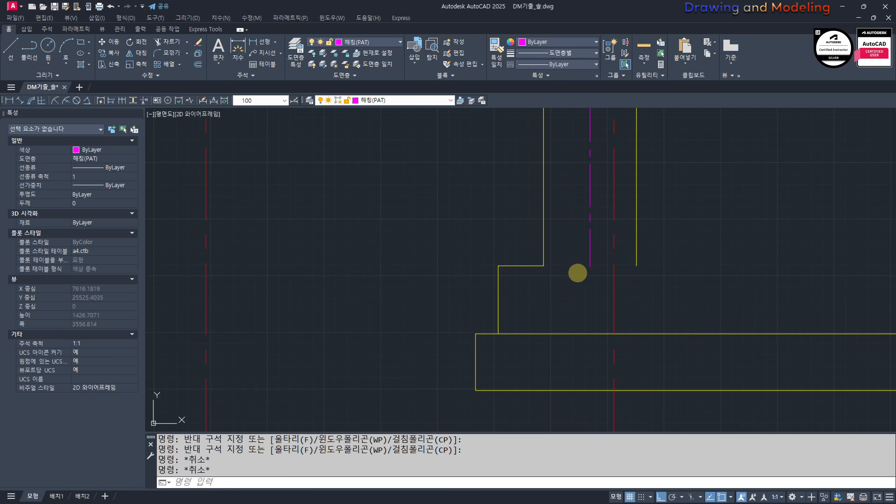
Step: Mirror the three left footing edges about the wall's centerline, keeping the originals
left_click(421, 217)
left_click(526, 358)
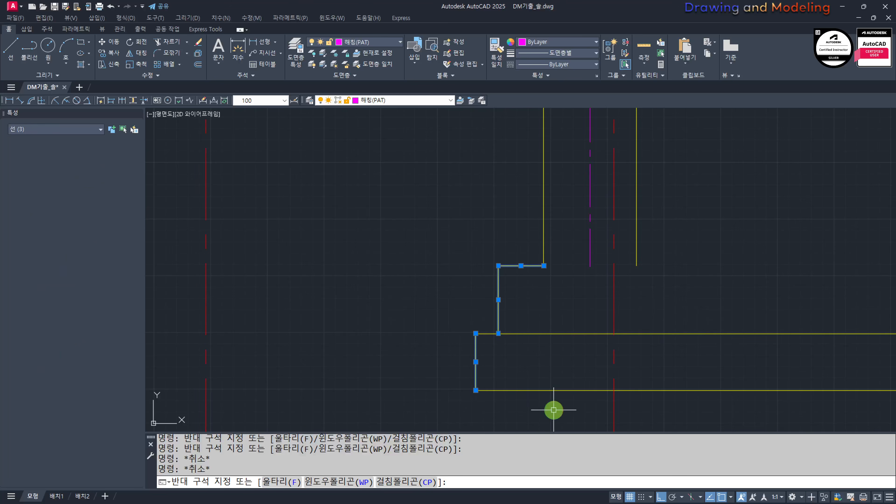
middle_click_drag(580, 290, 554, 288)
type("mi")
key("Return")
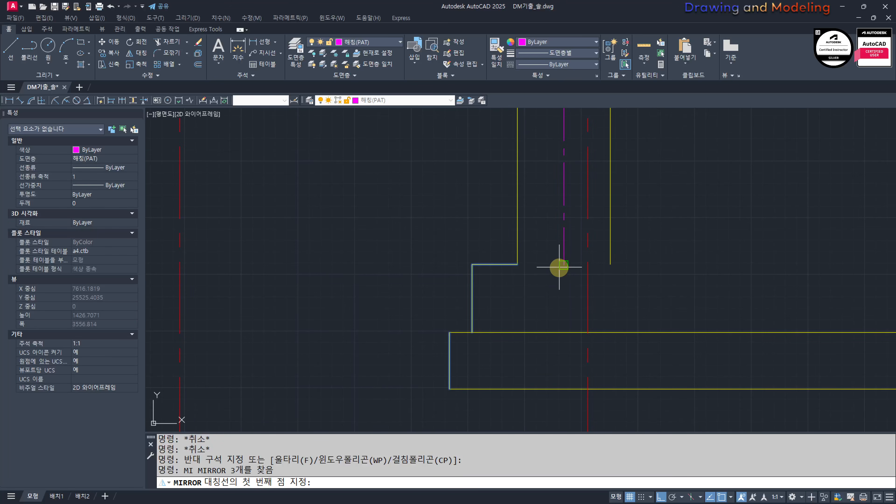
left_click(559, 267)
left_click(540, 354)
key("Return")
key("Escape")
key("Escape")
Step: Erase the magenta centerline between the two wall lines
left_click(553, 243)
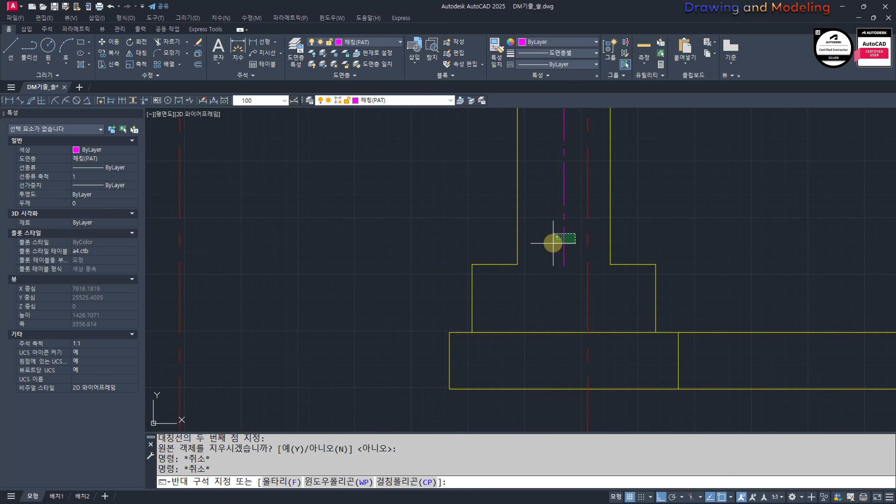
left_click(551, 243)
type("e")
Step: Trim the two lowest horizontal lines beyond the base slab's right edge to close the footing
middle_click_drag(658, 331, 588, 287)
type("tr")
left_click(574, 257)
left_click(684, 371)
key("Escape")
middle_click_drag(474, 296, 546, 315)
Step: Offset the top line of the footing's base slab downward by 50
type("o 50")
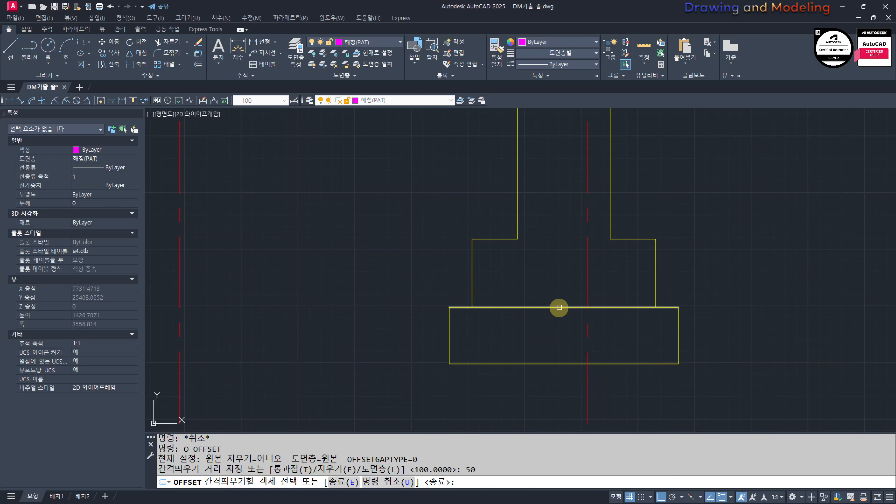
left_click(559, 307)
left_click(543, 325)
key("Escape")
key("Escape")
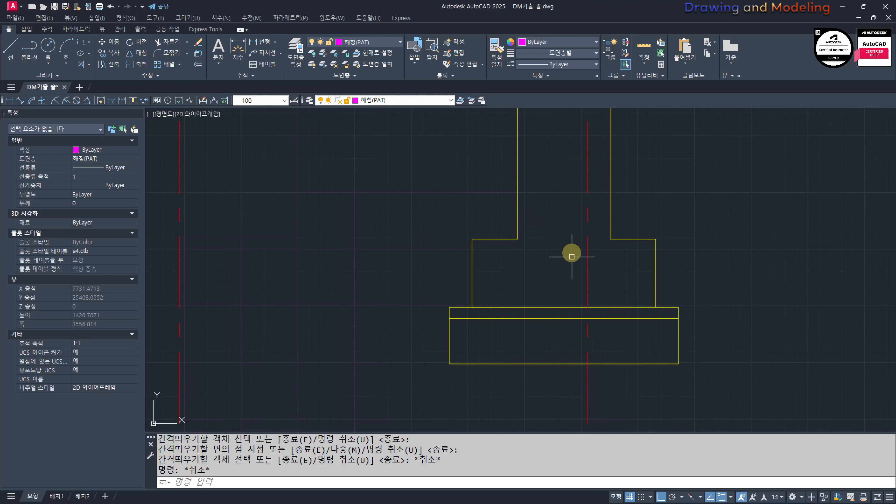
Step: Check the finished footing within the section and look over the floor plan for reference
scroll(544, 302, "down", 6)
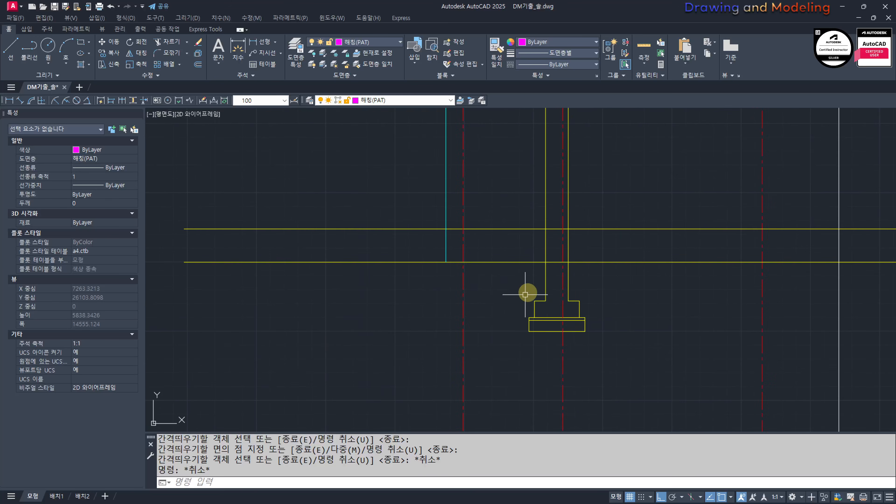
key("Escape")
key("Escape")
scroll(549, 298, "up", 4)
middle_click_drag(542, 288, 562, 317)
left_click(455, 264)
left_click(665, 351)
key("Escape")
key("Escape")
scroll(562, 288, "down", 9)
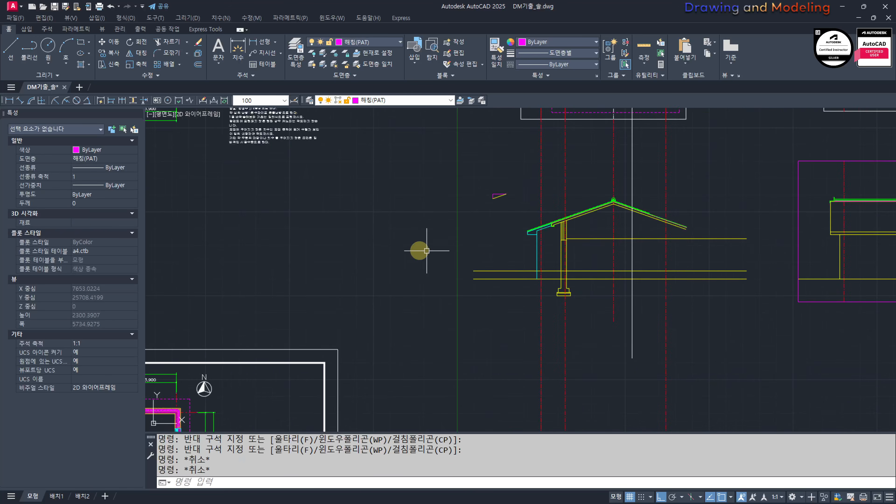
middle_click_drag(292, 186, 679, 429)
scroll(462, 266, "up", 4)
middle_click_drag(672, 196, 612, 263)
scroll(635, 260, "down", 7)
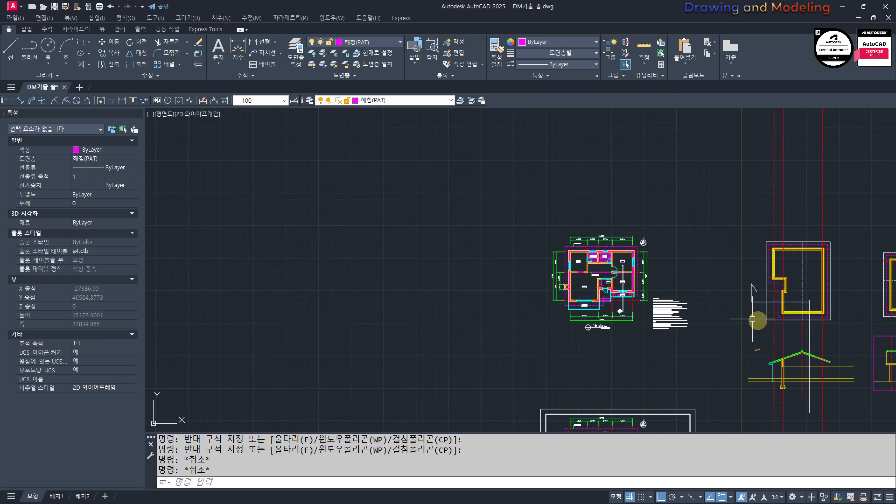
Step: Offset the section's red axis line under the roof ridge by 100 to both sides
middle_click_drag(759, 321, 482, 231)
scroll(554, 279, "up", 7)
middle_click_drag(486, 332, 514, 265)
type("o")
key("Return")
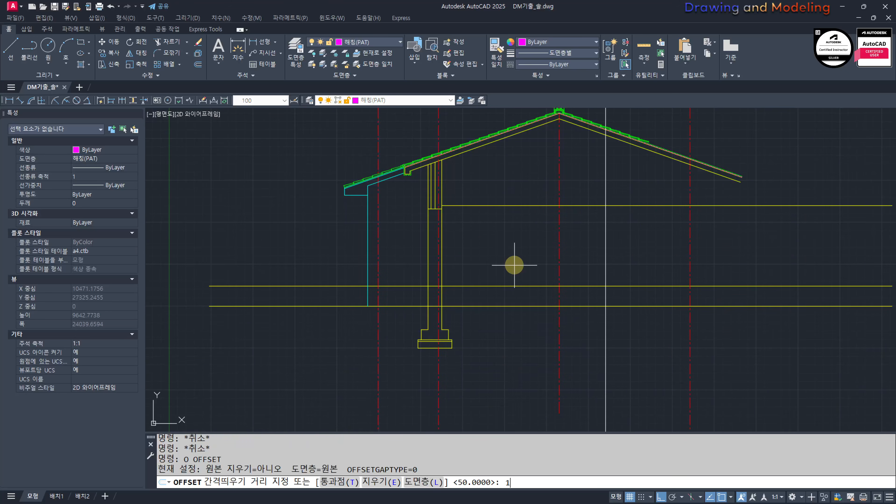
type("100")
key("Return")
left_click(560, 254)
left_click(547, 253)
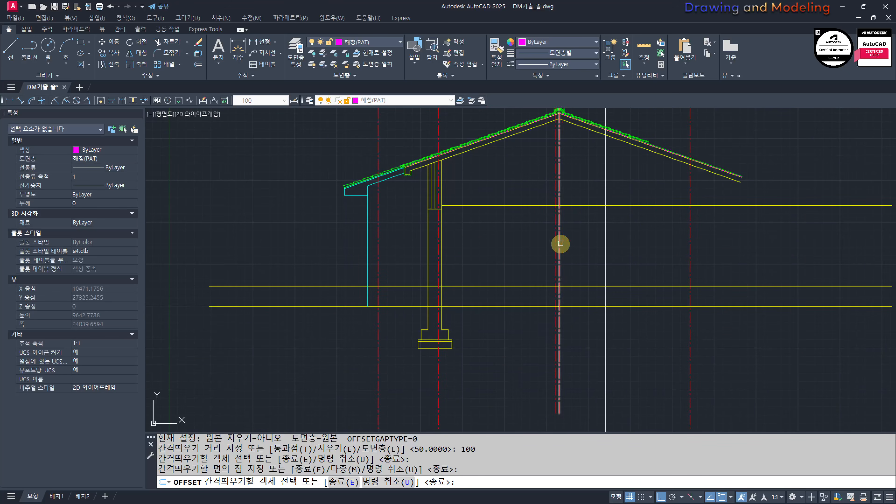
key("Escape")
key("Escape")
Step: Match the two offset lines beside the ridge axis to the properties of the yellow horizontal section line
type("mm")
key("Return")
scroll(552, 198, "up", 2)
scroll(570, 203, "up", 4)
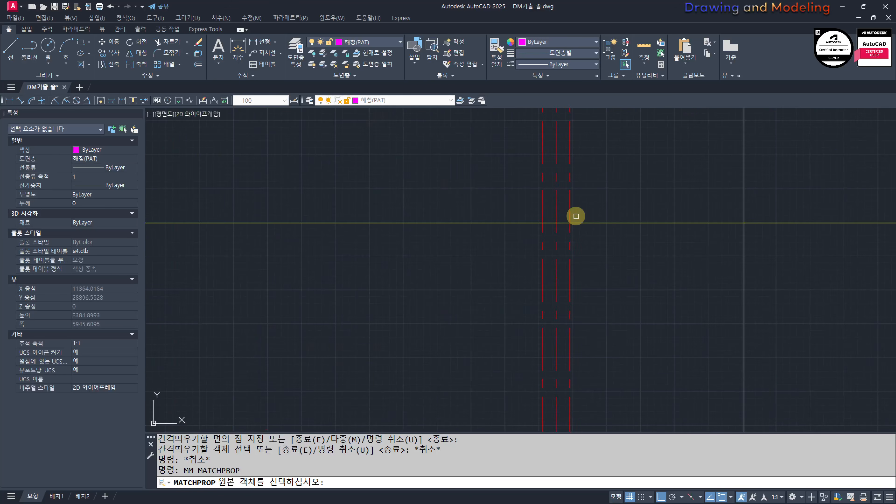
left_click(579, 226)
left_click(580, 227)
left_click(580, 226)
left_click(581, 223)
left_click(578, 232)
left_click(563, 241)
left_click(544, 249)
left_click(516, 256)
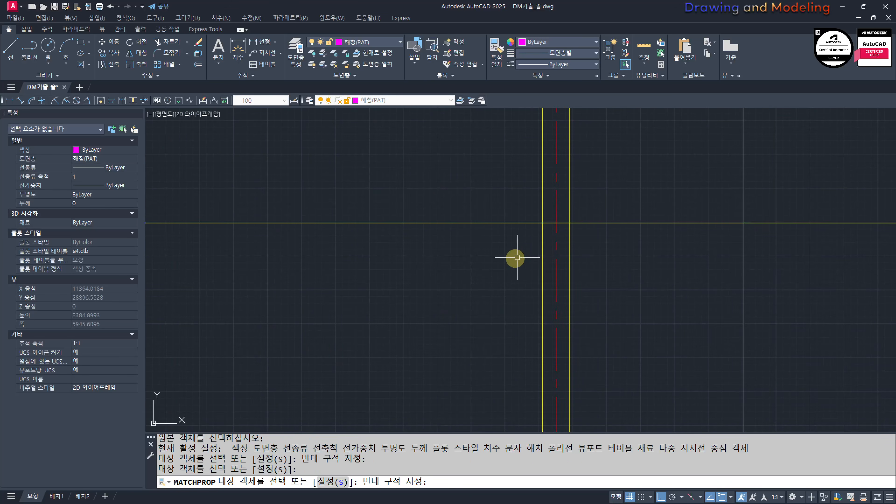
key("Escape")
key("Escape")
key("Escape")
Step: Offset the red ridge axis 300 to the left under the roof peak
scroll(517, 256, "down", 5)
middle_click_drag(520, 249, 528, 284)
scroll(550, 223, "up", 5)
middle_click_drag(572, 245, 537, 232)
type("o")
key("Return")
type("300")
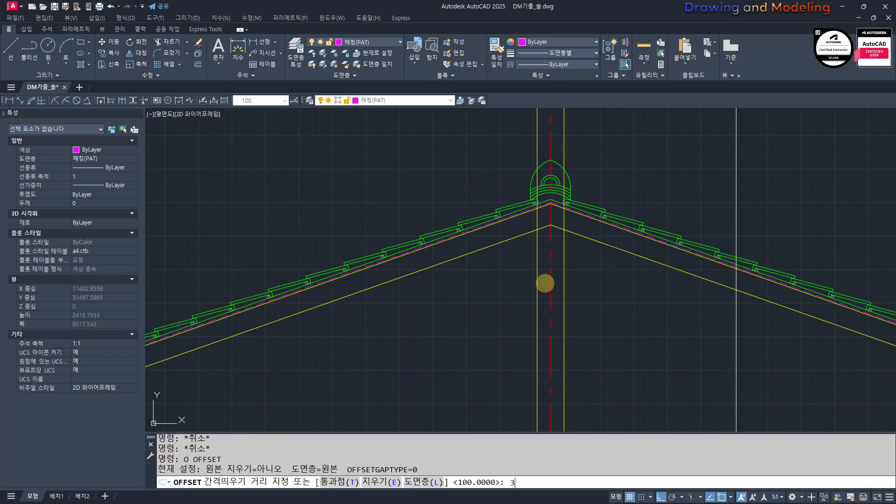
key("Return")
left_click(550, 277)
left_click(497, 245)
key("Escape")
key("Escape")
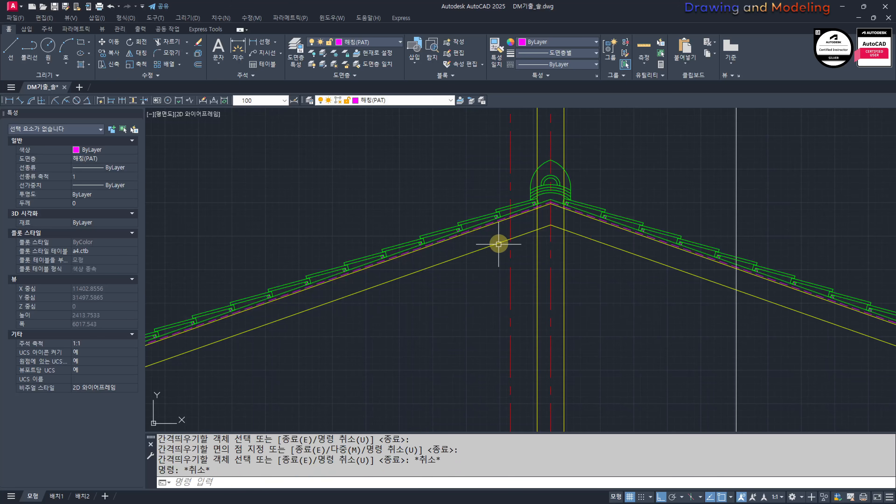
Step: Draw a horizontal line from the offset axis's crossing with the roof slab underside, extending rightward past the opposite slope
scroll(497, 250, "up", 2)
type("l")
key("Return")
left_click(493, 262)
left_click(672, 304)
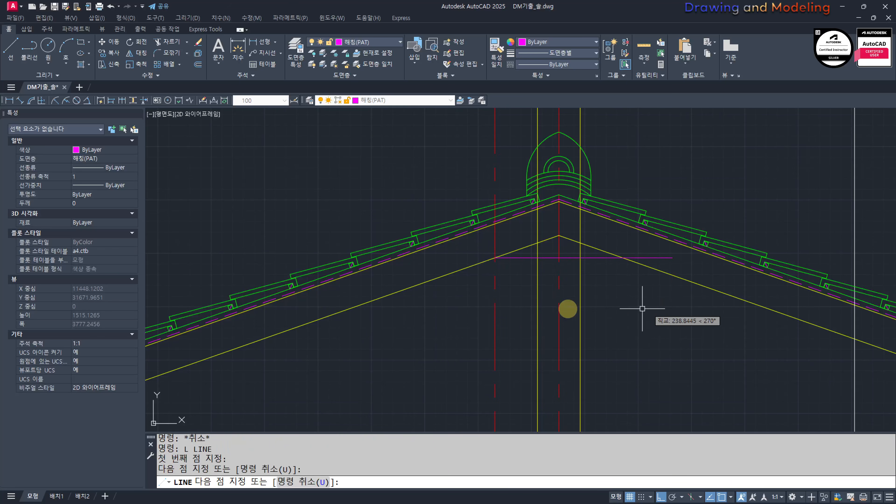
key("Escape")
key("Escape")
Step: Erase the 300 axis offset and trim the wall lines, slab peak and overhanging end around the new horizontal line
left_click(512, 305)
left_click(468, 329)
type("e tr")
scroll(521, 247, "up", 4)
left_click(581, 280)
left_click(568, 256)
key("space")
left_click(575, 171)
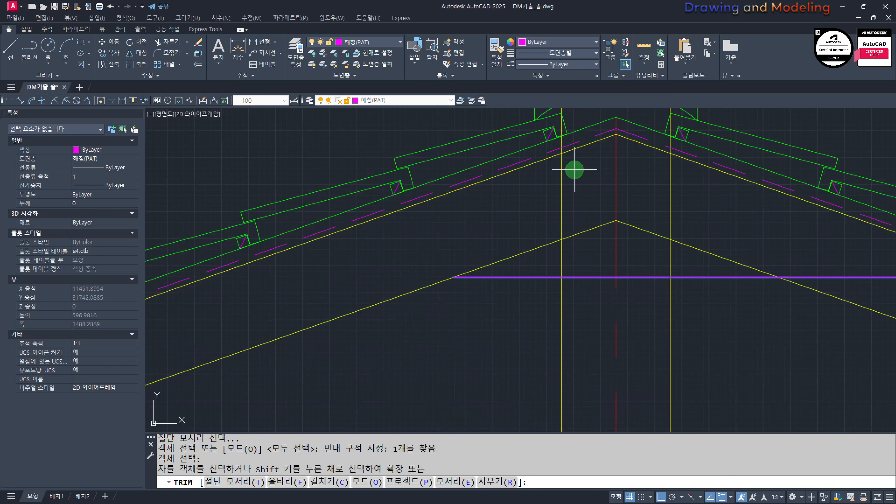
left_click(546, 198)
left_click(714, 186)
left_click(630, 212)
left_click(677, 218)
left_click(647, 256)
middle_click_drag(677, 263, 497, 249)
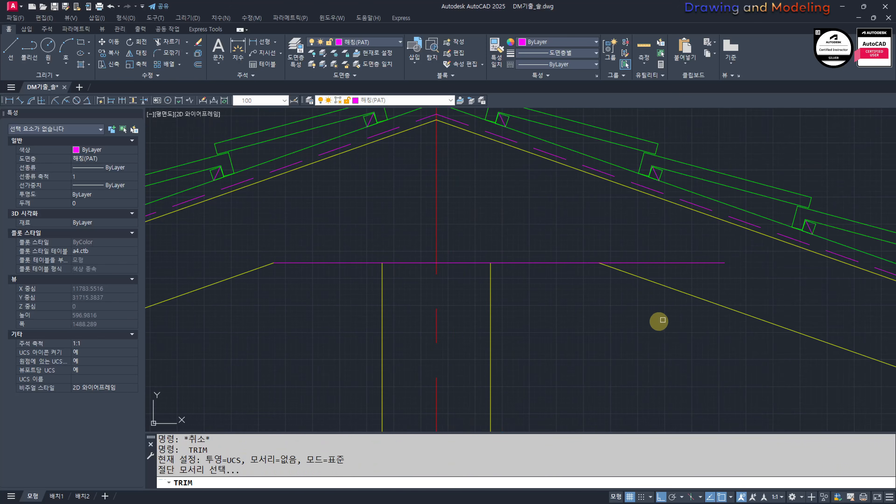
key("Escape")
key("Escape")
Step: Match the horizontal line under the ridge to the properties of the yellow interior wall line
type("MM")
key("space")
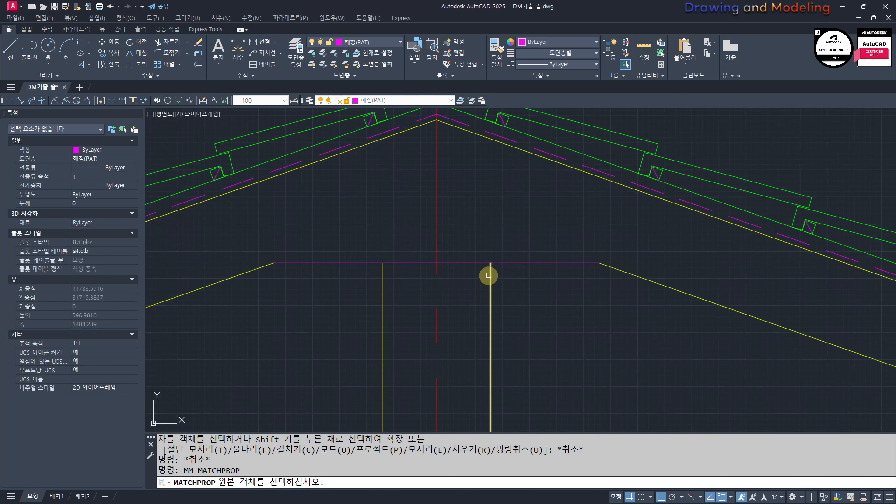
left_click(489, 277)
left_click(522, 279)
left_click(504, 243)
key("Escape")
key("Escape")
type("OP")
key("space")
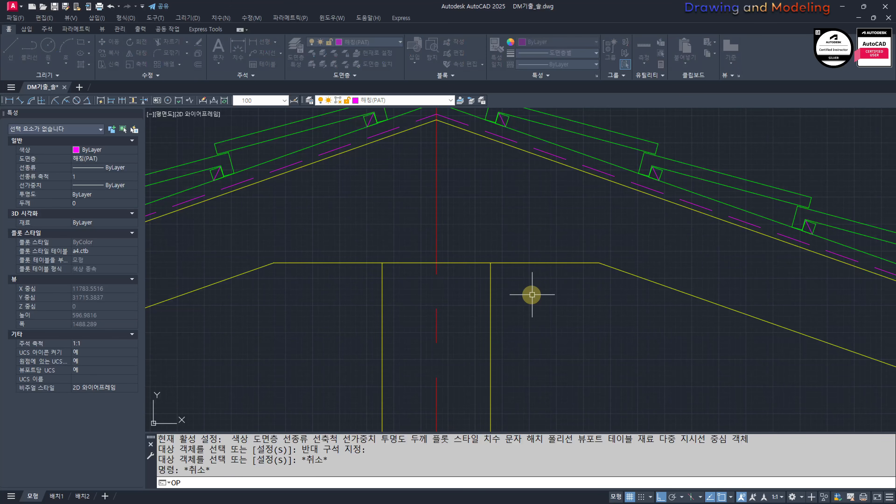
key("Escape")
type("o")
key("space")
type("5")
key("Escape")
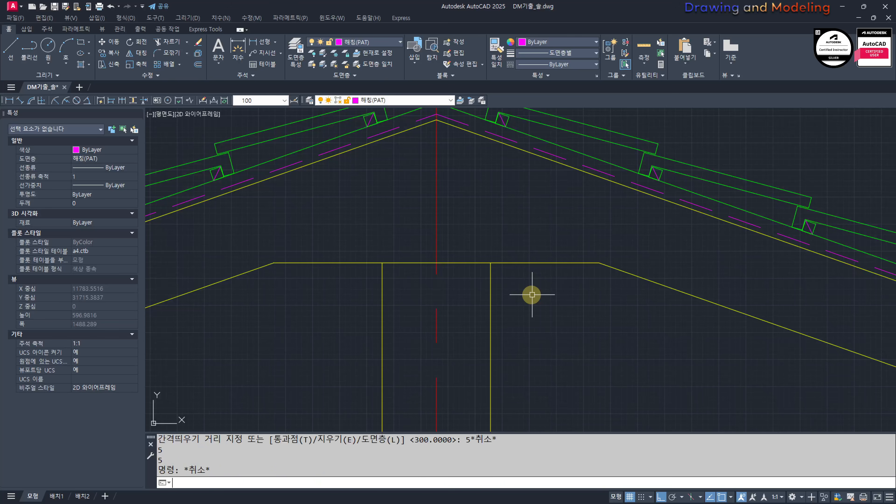
Step: Offset the horizontal line under the ridge downward by 600
key("space")
type("600")
key("space")
left_click(513, 265)
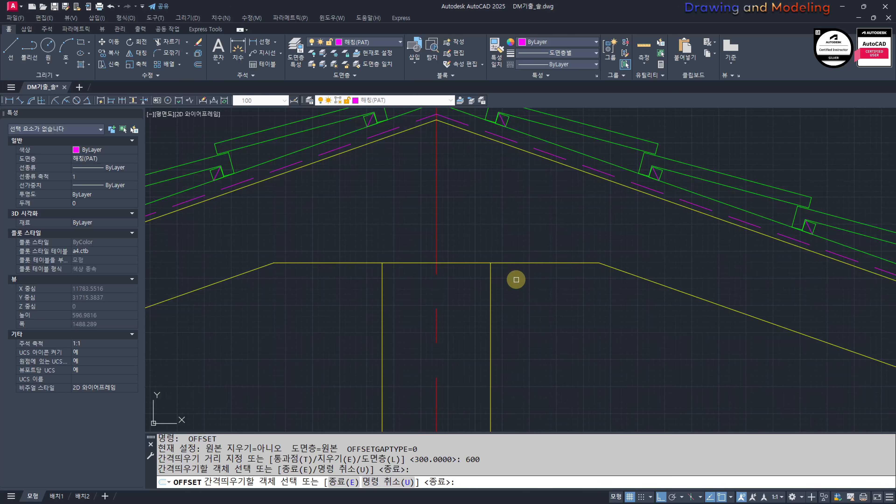
left_click(516, 279)
key("space")
Step: Trim both ends of the 600 offset line so it spans only between the two interior wall lines
scroll(430, 344, "down", 3)
scroll(588, 320, "up", 1)
type("tr")
key("space")
left_click(589, 319)
left_click(464, 279)
key("space")
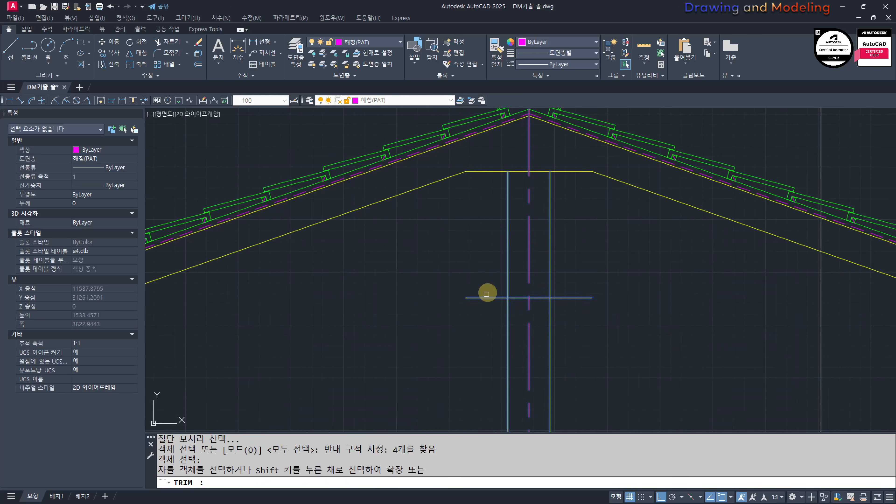
left_click(490, 332)
left_click(437, 271)
left_click(576, 313)
left_click(546, 281)
key("ctrl+z")
key("Escape")
key("Escape")
Step: Trim the upper horizontal line between the two interior wall lines under the ridge
left_click_drag(581, 308, 546, 242)
scroll(549, 179, "up", 3)
type("tr")
key("space")
left_click_drag(461, 215, 430, 235)
key("space")
left_click(465, 161)
left_click(462, 202)
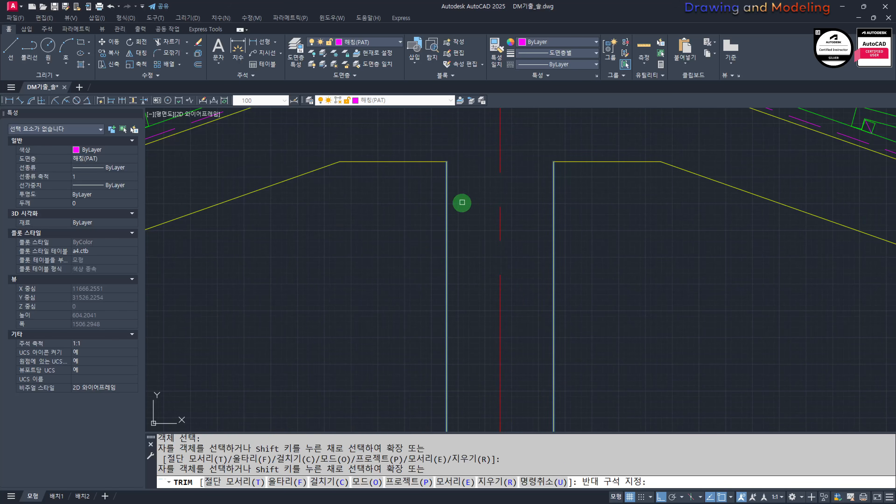
key("Escape")
key("Escape")
Step: Trim the roof slab's underside line where it crosses the top of the left exterior wall
scroll(465, 208, "down", 6)
scroll(446, 241, "up", 3)
middle_click_drag(446, 235, 508, 257)
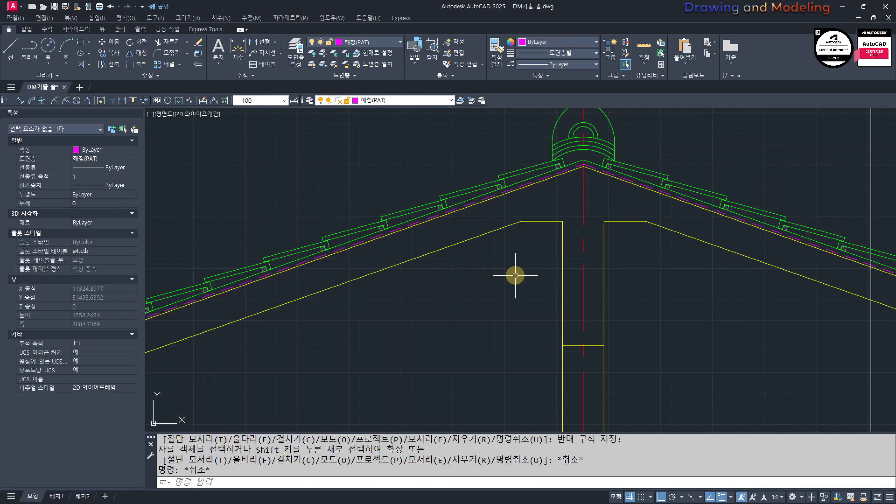
key("Escape")
key("Escape")
scroll(535, 257, "down", 6)
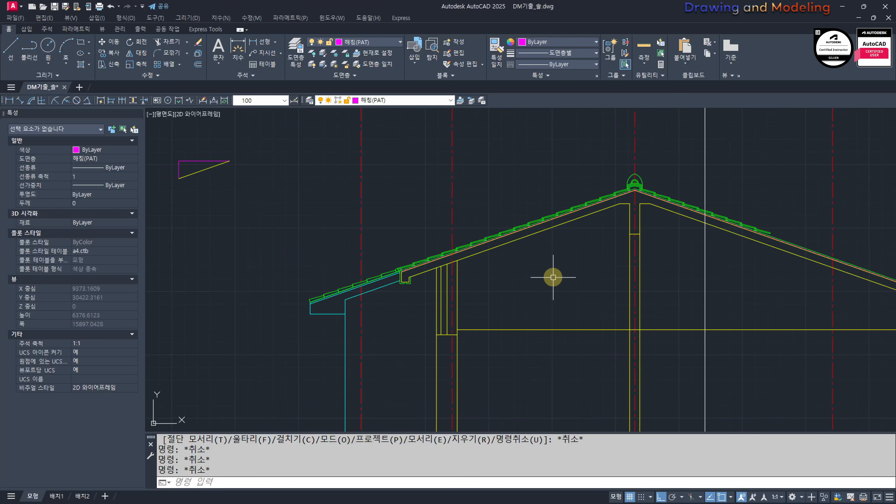
scroll(481, 265, "up", 6)
key("space")
left_click_drag(380, 263, 356, 283)
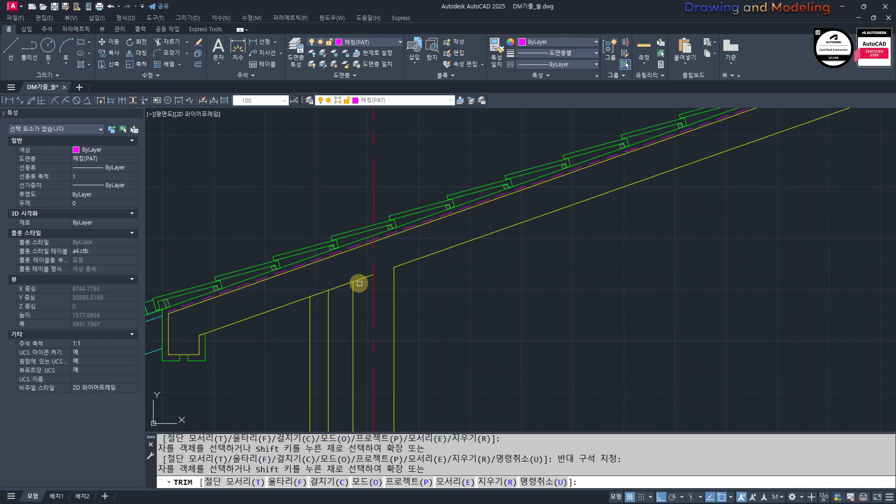
key("Escape")
key("Escape")
Step: Check the trimmed joints between the roof slab and the walls across the section
scroll(429, 297, "down", 4)
middle_click_drag(528, 301, 441, 285)
scroll(439, 286, "down", 2)
middle_click_drag(503, 297, 541, 275)
middle_click_drag(653, 265, 596, 287)
left_click_drag(617, 257, 575, 293)
key("Escape")
key("Escape")
scroll(476, 297, "down", 2)
middle_click_drag(394, 301, 472, 284)
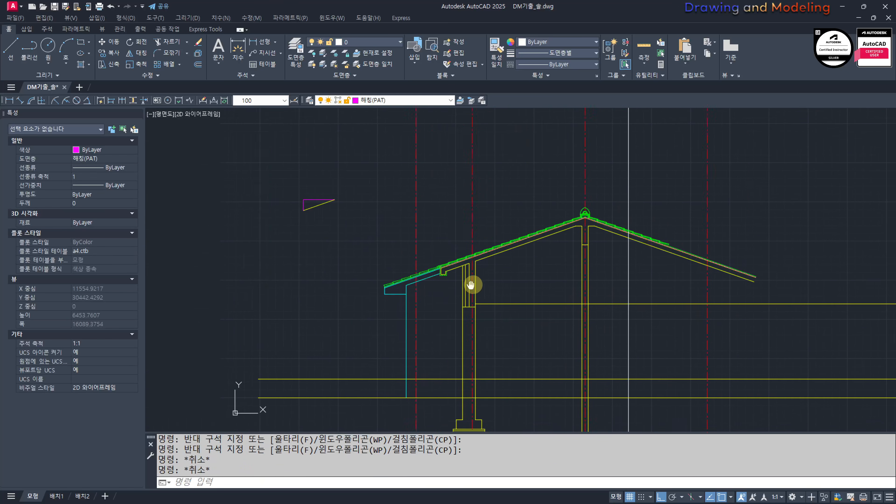
Step: Copy the exterior wall's footing to the interior wall base, aligning its upper inner corner with the left wall line
scroll(419, 330, "up", 4)
middle_click_drag(419, 329, 577, 374)
scroll(475, 341, "down", 6)
scroll(611, 420, "up", 4)
middle_click_drag(690, 363, 613, 333)
left_click_drag(384, 296, 495, 358)
scroll(425, 311, "up", 4)
type("cc")
key("space")
left_click(462, 320)
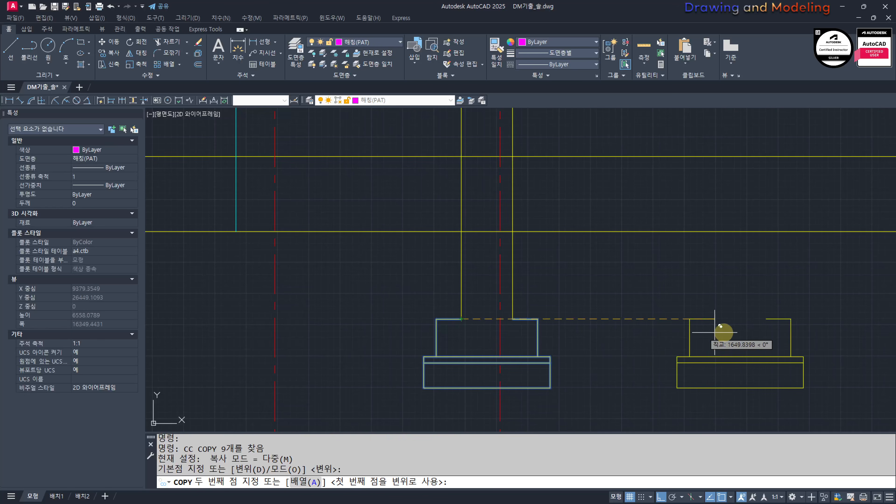
middle_click_drag(720, 330, 399, 309)
left_click(623, 299)
key("ctrl+z")
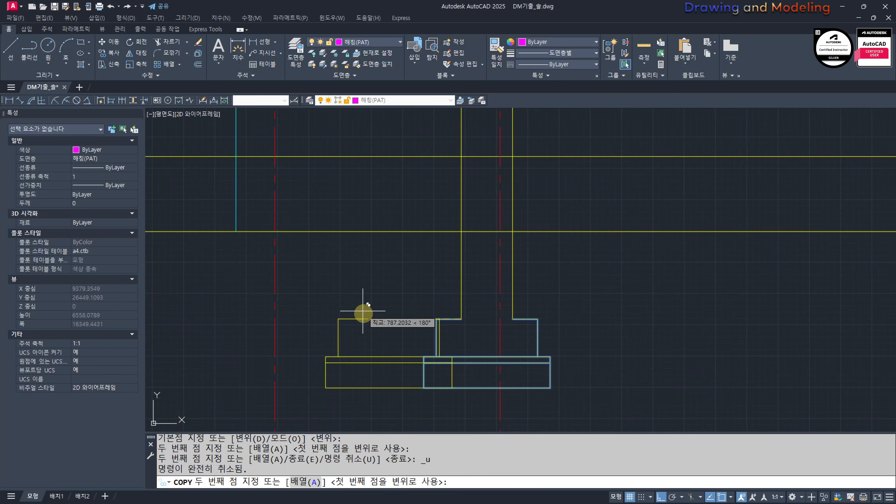
scroll(391, 320, "down", 2)
middle_click_drag(716, 334, 579, 320)
scroll(582, 317, "up", 4)
left_click(618, 286)
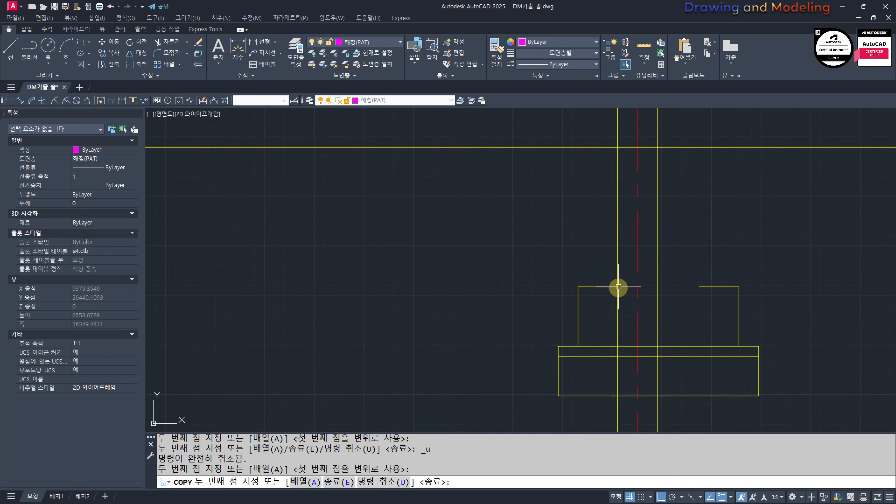
key("Escape")
Step: Stretch the right part of the copied footing inward so its upper inner corner meets the interior wall's right line
type("s")
key("space")
left_click(724, 191)
left_click(627, 381)
key("space")
scroll(620, 236, "up", 4)
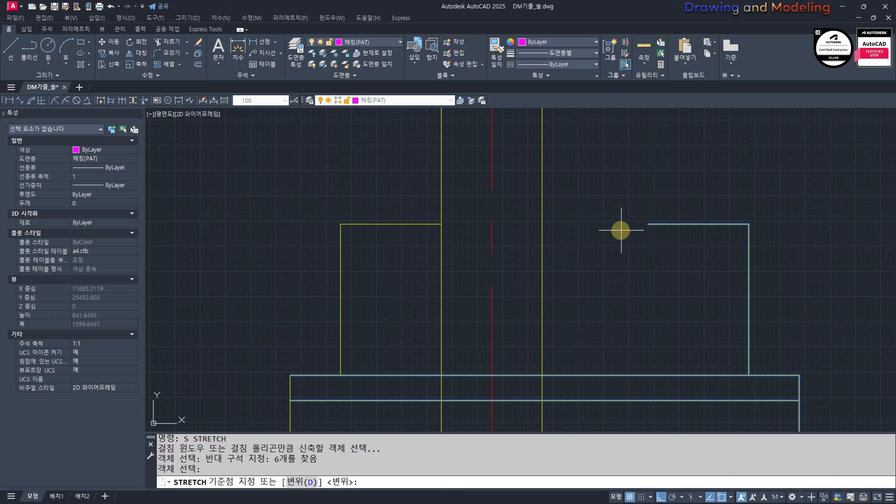
left_click(649, 223)
left_click(542, 224)
key("Escape")
key("Escape")
Step: Trim the interior wall lines below the top of the copied footing
middle_click_drag(519, 260, 541, 280)
type("tr")
key("space")
left_click(616, 265)
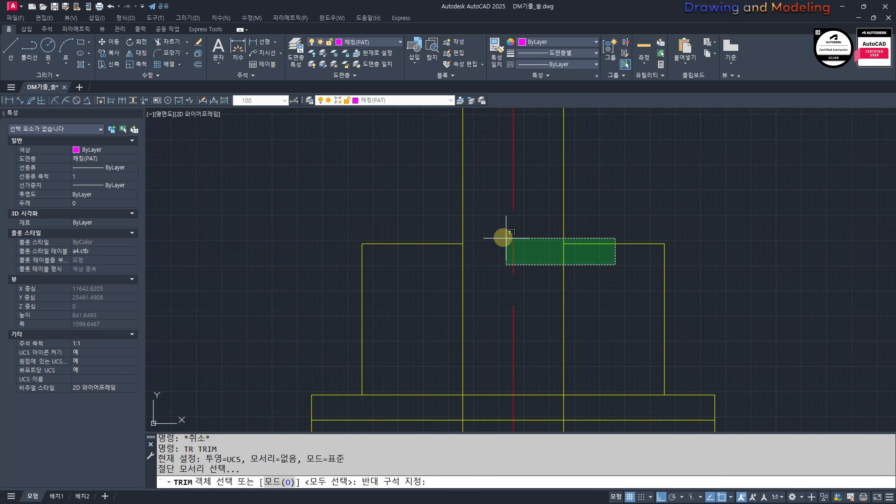
left_click(439, 231)
key("space")
left_click(482, 269)
left_click(433, 291)
left_click(537, 311)
key("Escape")
key("Escape")
scroll(554, 297, "down", 6)
mouse_move(443, 320)
middle_mouse_down()
mouse_move(671, 320)
mouse_move(493, 332)
middle_mouse_up()
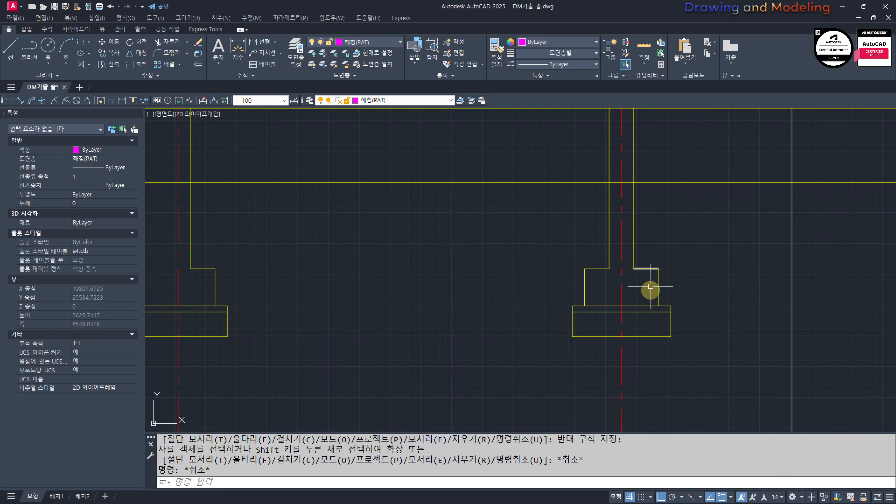
Step: Inspect both wall footings and the overall section, focusing on where the horizontal floor and ground lines cross the exterior wall
scroll(439, 309, "down", 6)
mouse_move(307, 324)
middle_mouse_down()
mouse_move(604, 327)
mouse_move(502, 312)
middle_mouse_up()
scroll(605, 327, "up", 2)
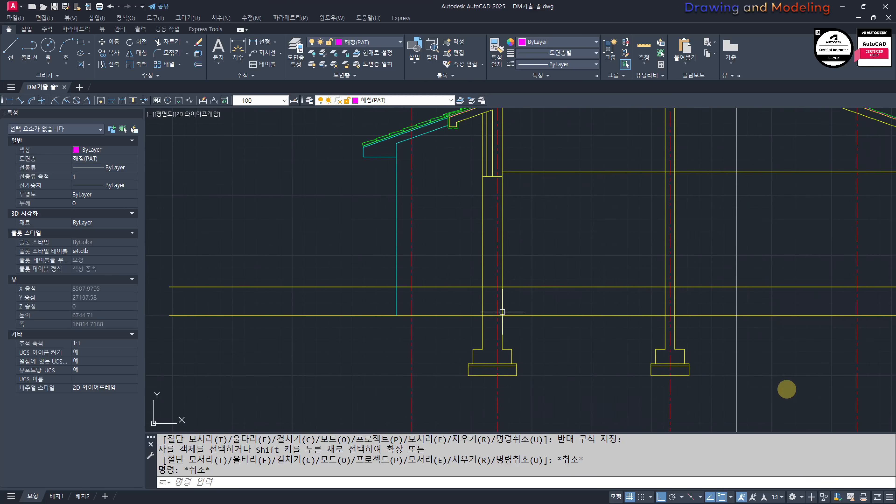
middle_click_drag(415, 349, 523, 355)
key("Escape")
key("Escape")
middle_click_drag(636, 310, 499, 298)
scroll(522, 331, "down", 2)
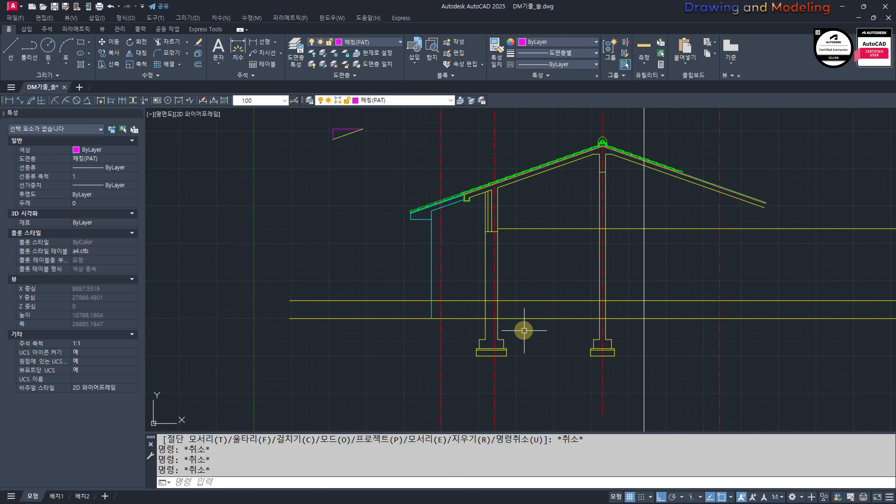
middle_click_drag(526, 332, 548, 340)
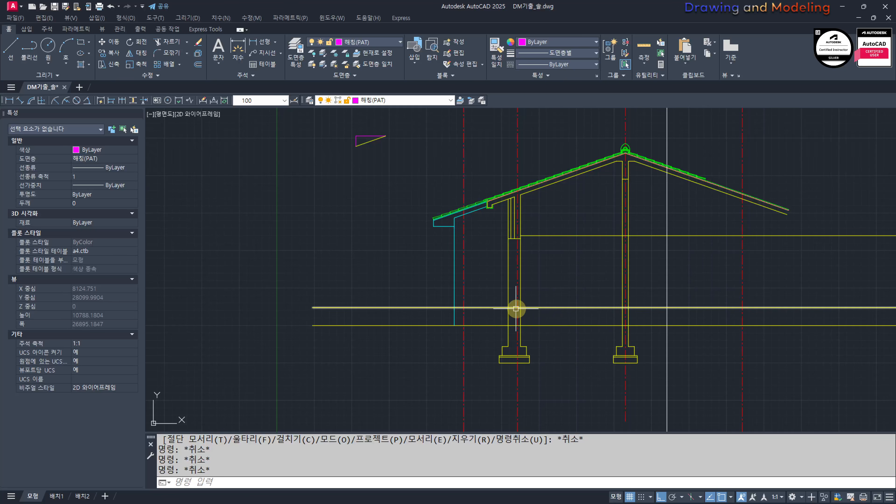
scroll(529, 309, "up", 4)
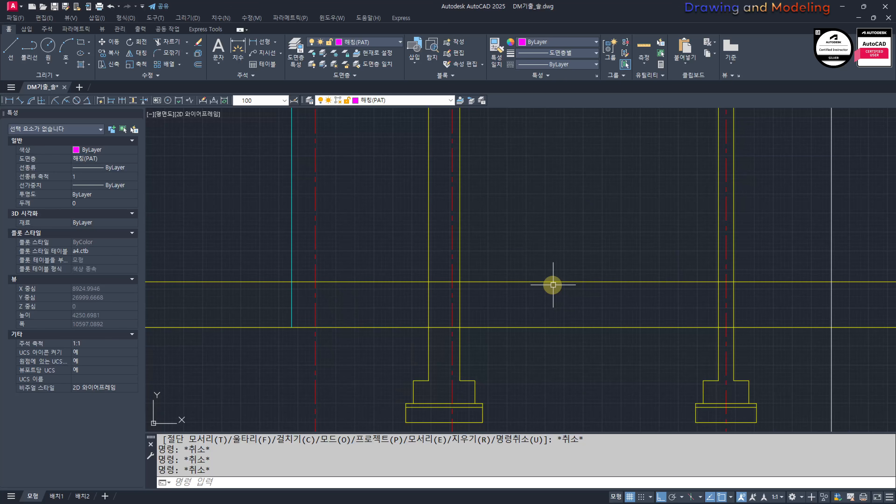
key("Escape")
scroll(538, 293, "up", 3)
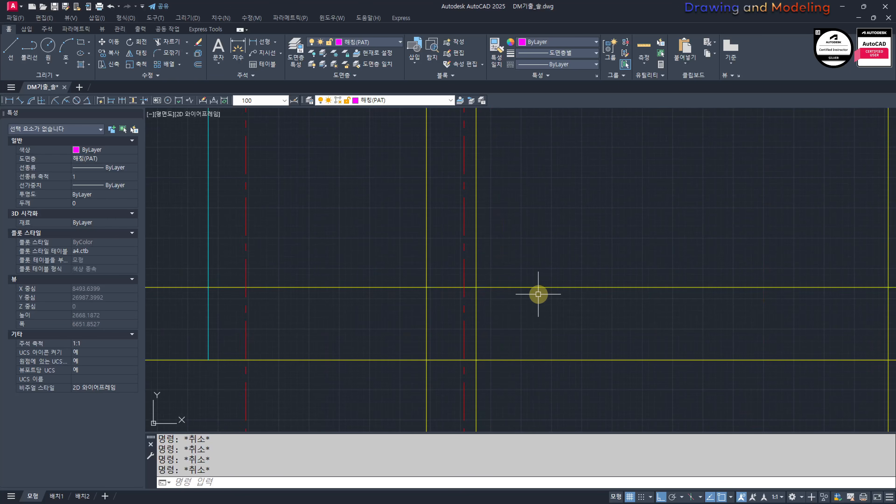
middle_click_drag(533, 307, 514, 319)
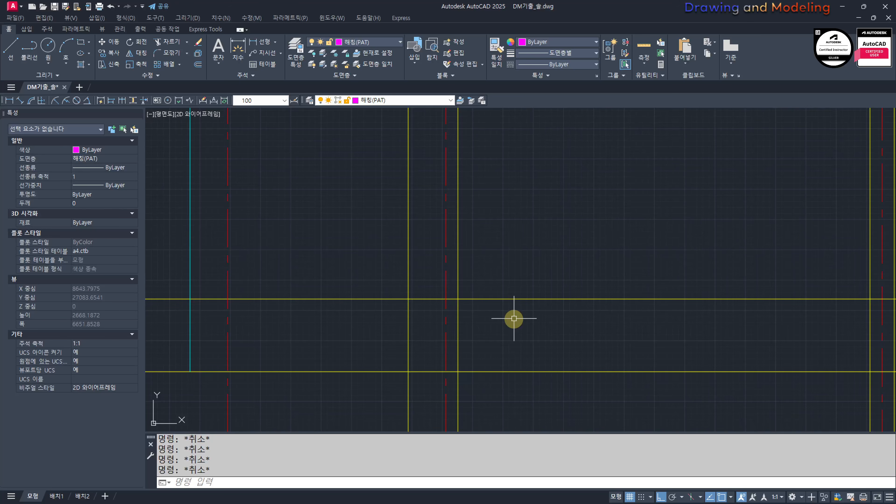
Step: Offset the horizontal floor level line 40 mm downward
key("Return")
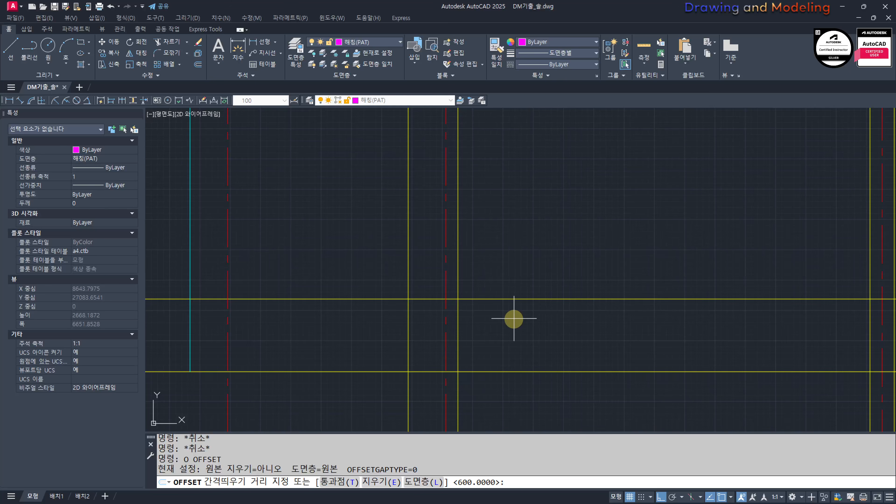
type("40")
key("Return")
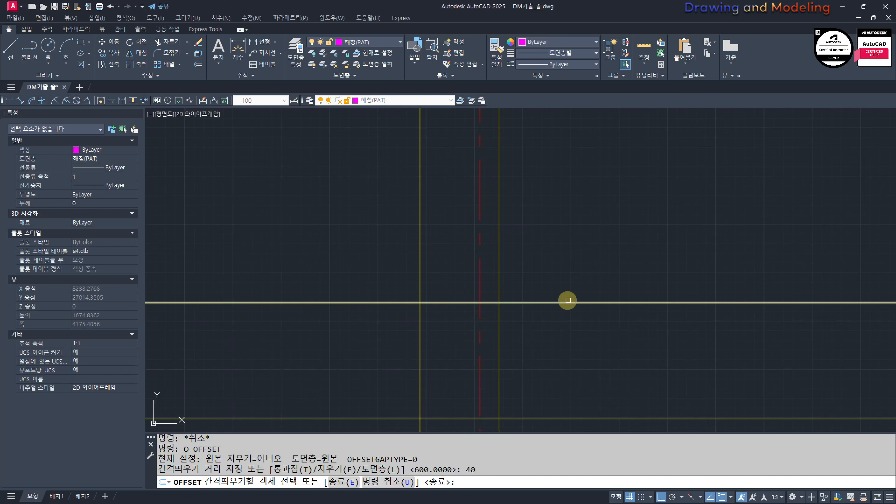
left_click(571, 303)
left_click(577, 318)
key("Escape")
scroll(513, 311, "up", 2)
scroll(513, 312, "up", 2)
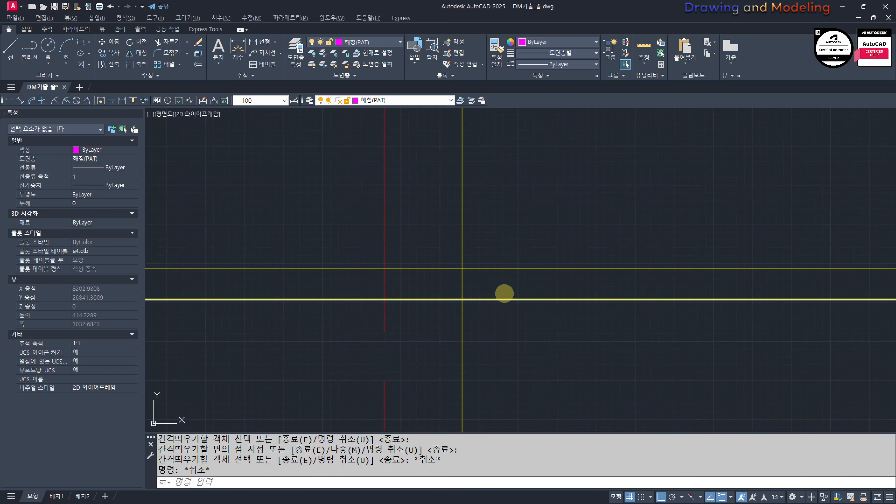
key("Escape")
scroll(518, 291, "up", 2)
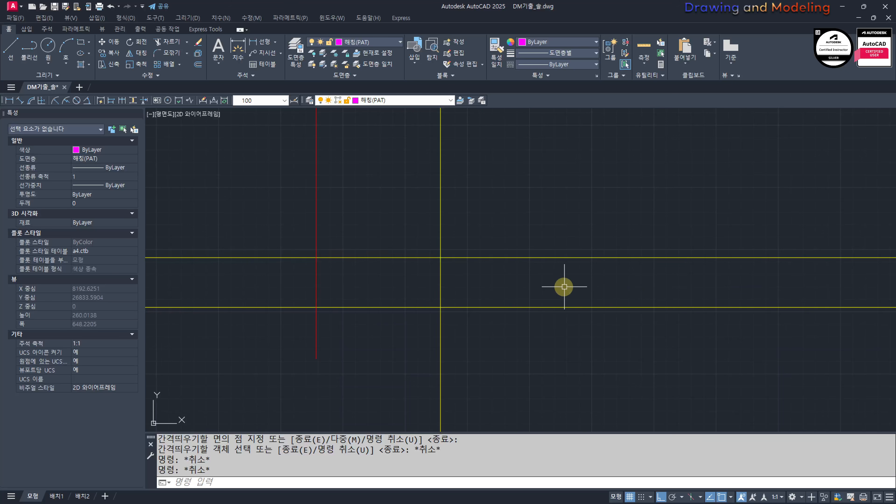
key("Escape")
key("Escape")
Step: Offset the lower of the two floor lines 80 mm downward
scroll(564, 287, "down", 6)
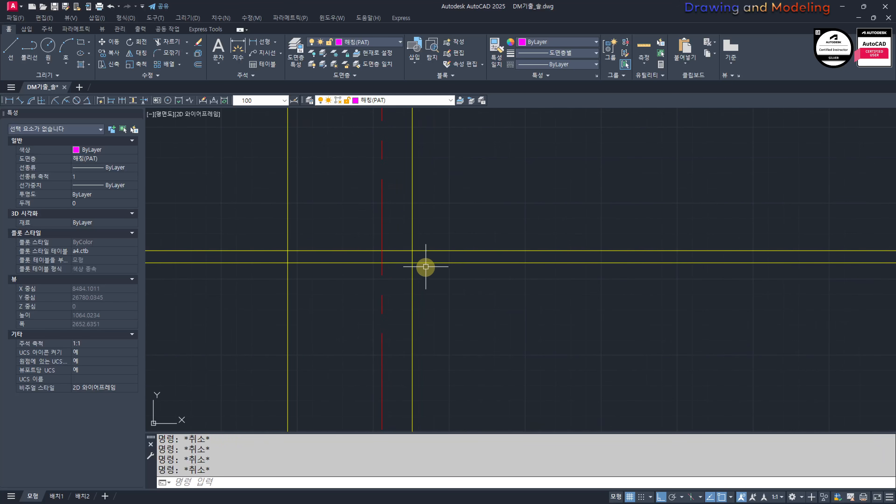
scroll(427, 266, "up", 4)
scroll(609, 314, "down", 4)
middle_click_drag(609, 314, 443, 264)
scroll(446, 278, "up", 2)
type("o")
key("Return")
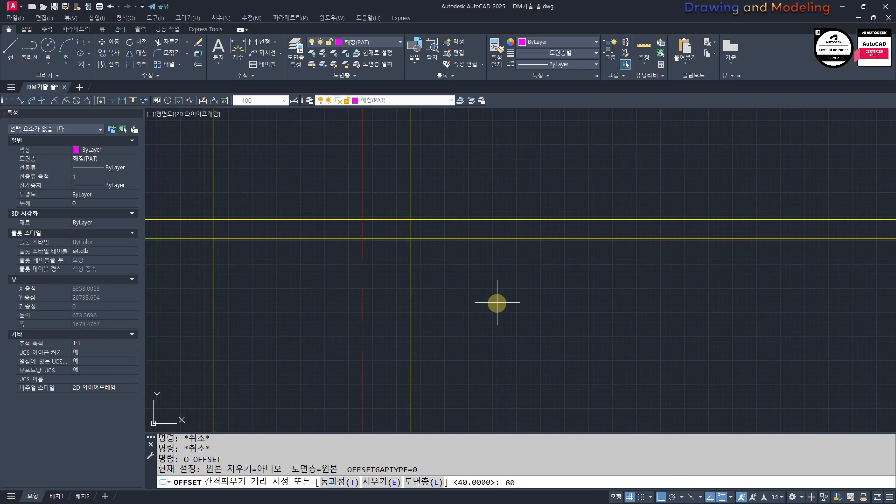
type("80")
key("Return")
left_click(460, 238)
left_click(464, 279)
key("Escape")
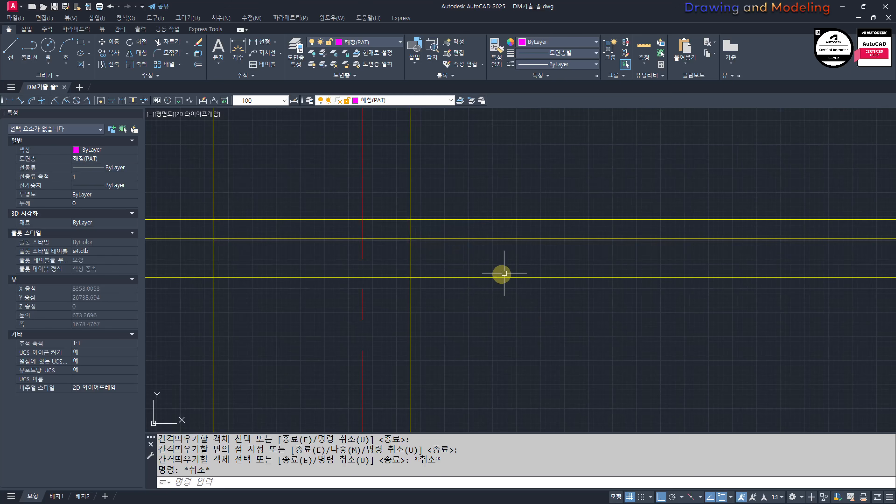
Step: Offset the lowest floor layer line 30 mm downward
scroll(525, 324, "down", 3)
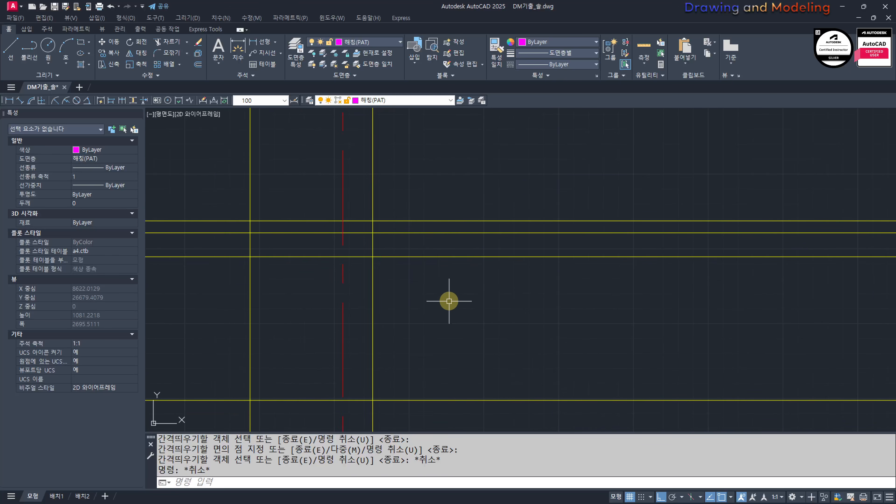
key("Return")
type("30")
key("Return")
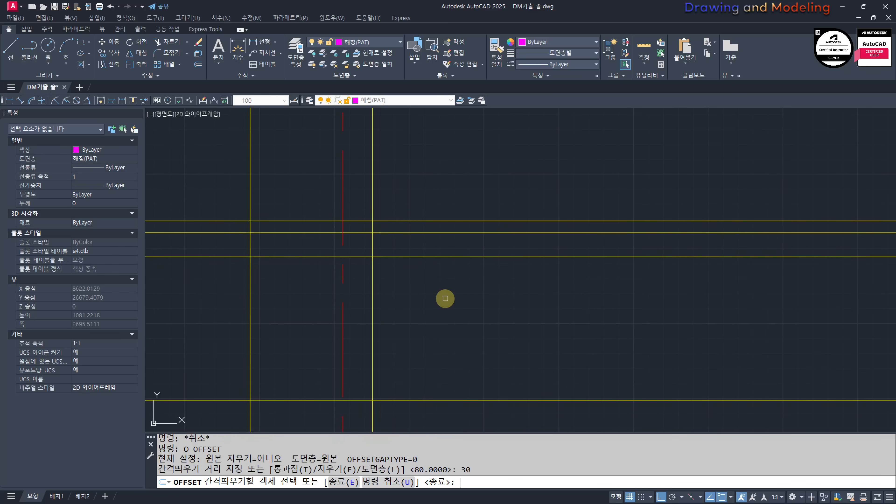
left_click(446, 257)
left_click(449, 284)
key("Escape")
key("Escape")
Step: Offset the lowest floor layer line 150 mm downward to form the slab thickness
key("Return")
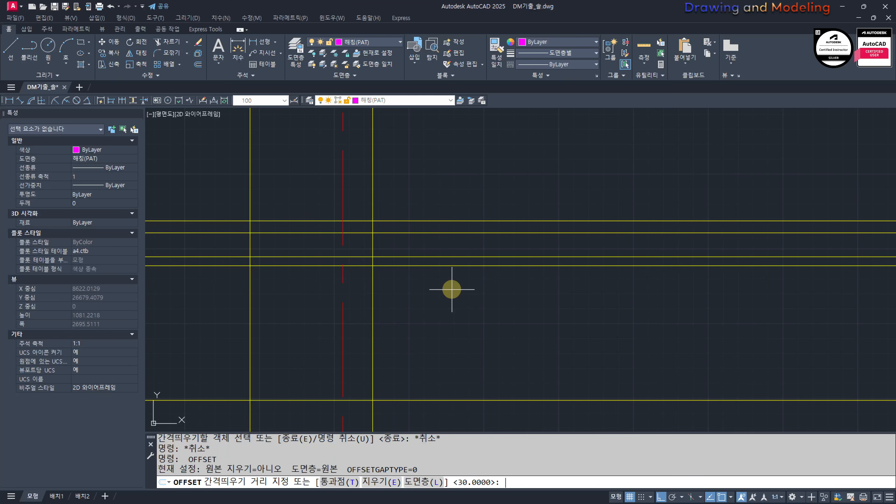
type("150")
key("Return")
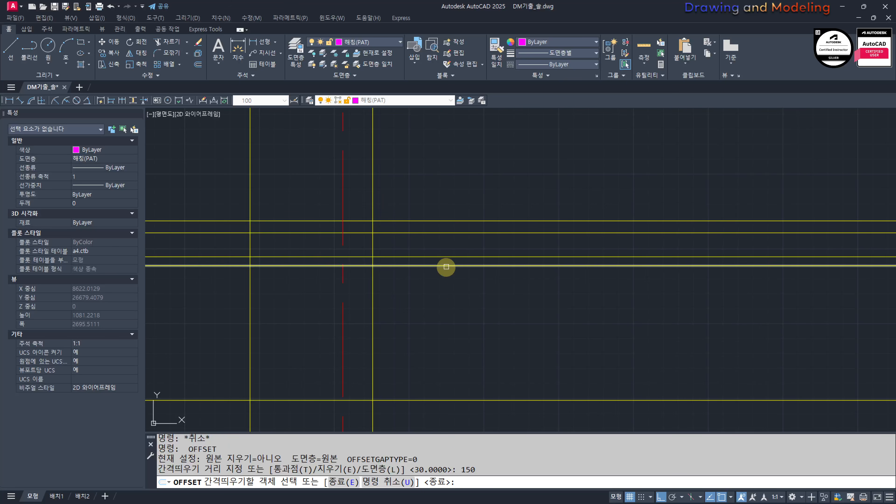
left_click(447, 266)
left_click(441, 289)
key("Escape")
key("Escape")
Step: Offset the slab's bottom line 85 mm downward
scroll(438, 297, "down", 3)
middle_click_drag(420, 300, 362, 281)
scroll(363, 281, "up", 3)
key("Return")
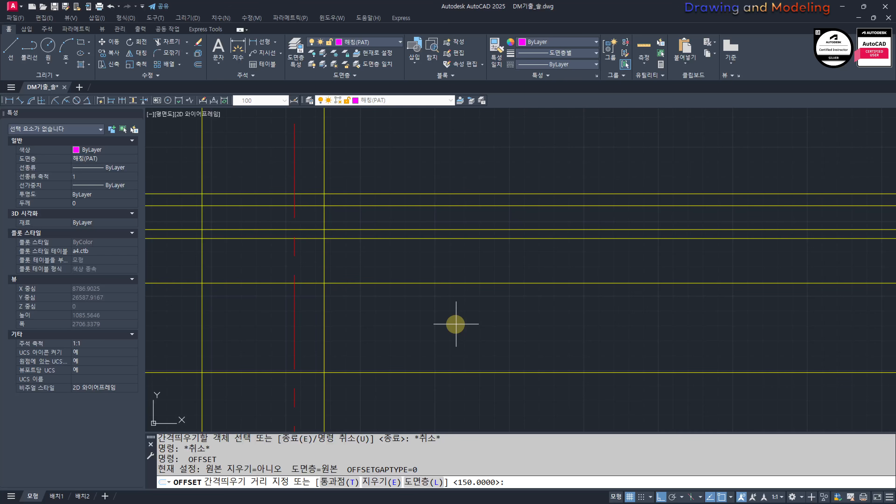
key("Return")
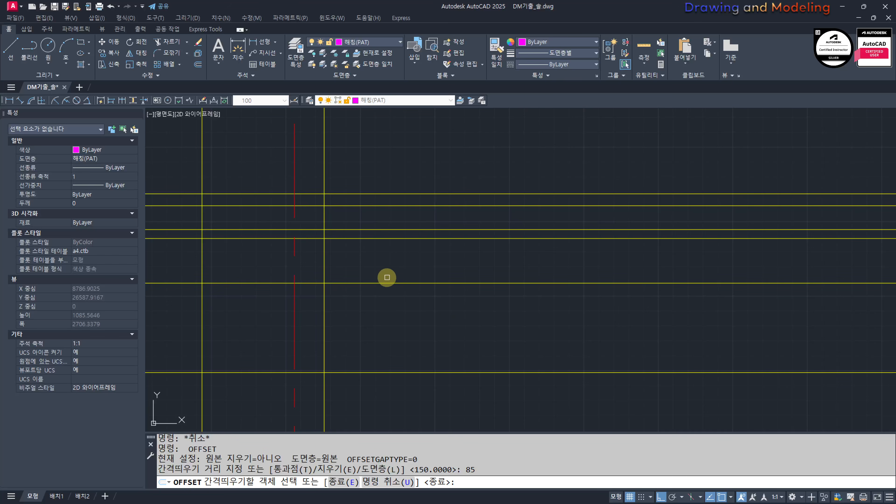
left_click(385, 283)
left_click(386, 312)
key("Escape")
Step: Trim the floor layer lines that extend outward past the exterior wall's inner face
scroll(282, 304, "up", 4)
type("tr")
key("Return")
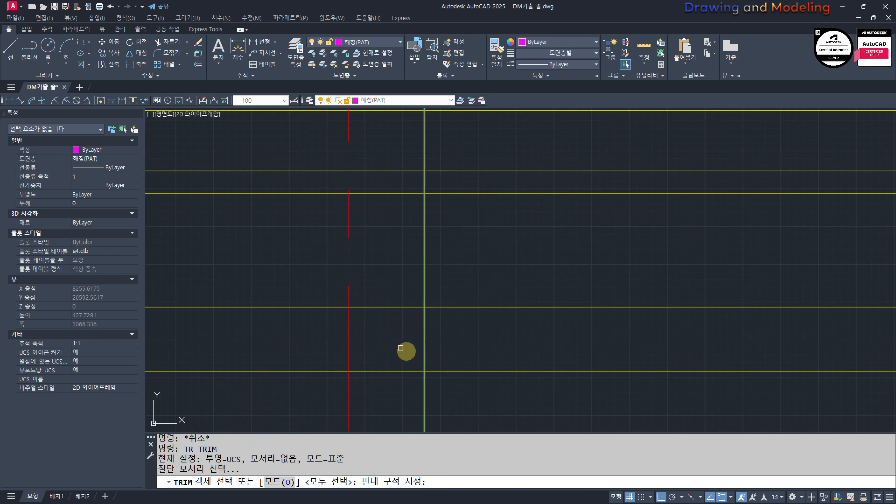
key("Return")
scroll(407, 371, "down", 4)
left_click(405, 391)
left_click(396, 212)
key("Escape")
key("Escape")
Step: Draw a horizontal line across the exterior wall at floor level, from its inner face to its outer face
middle_click_drag(385, 283, 440, 287)
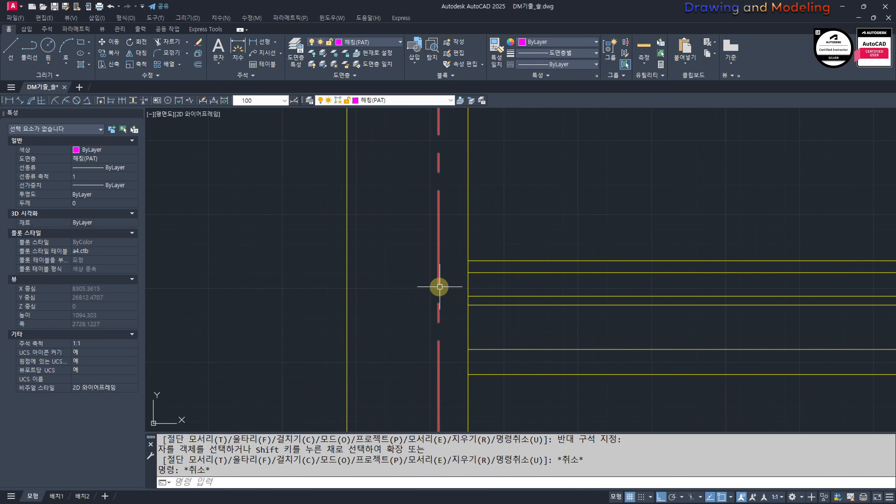
scroll(441, 284, "up", 2)
type("l")
key("Return")
left_click(483, 247)
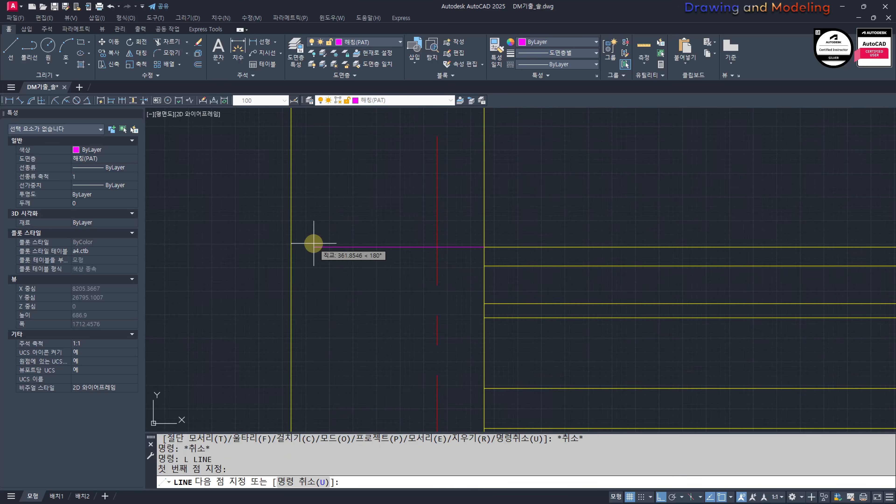
left_click(291, 247)
key("Escape")
key("Escape")
key("Escape")
Step: Match the new line across the exterior wall to the properties of the yellow section lines
middle_click_drag(545, 416, 548, 334)
key("Escape")
middle_click_drag(484, 280, 504, 338)
type("mm")
key("Return")
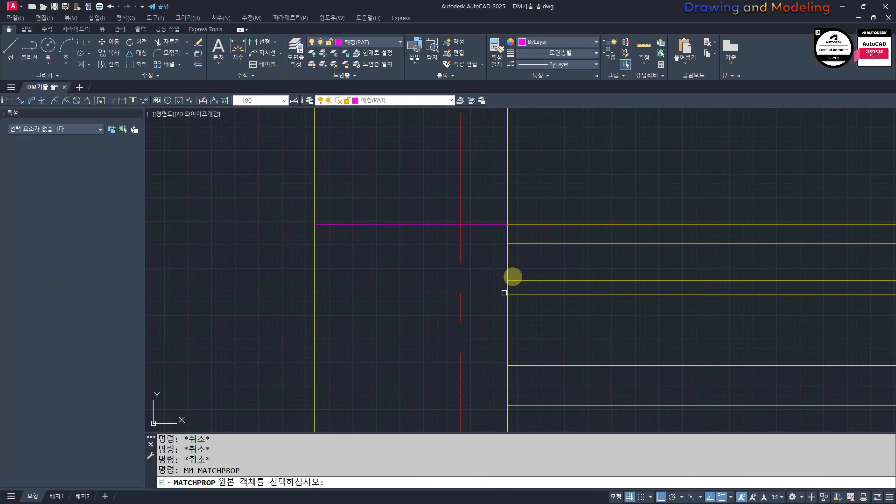
left_click(507, 252)
left_click(504, 192)
left_click(487, 241)
key("Escape")
key("Escape")
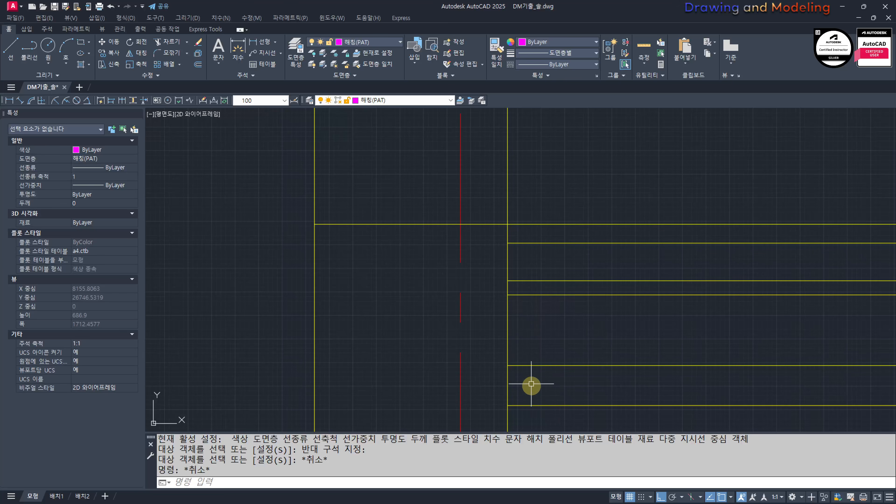
Step: Change the topmost floor line inside the exterior wall to the 마감선(FIN) layer
middle_click_drag(557, 343, 468, 326)
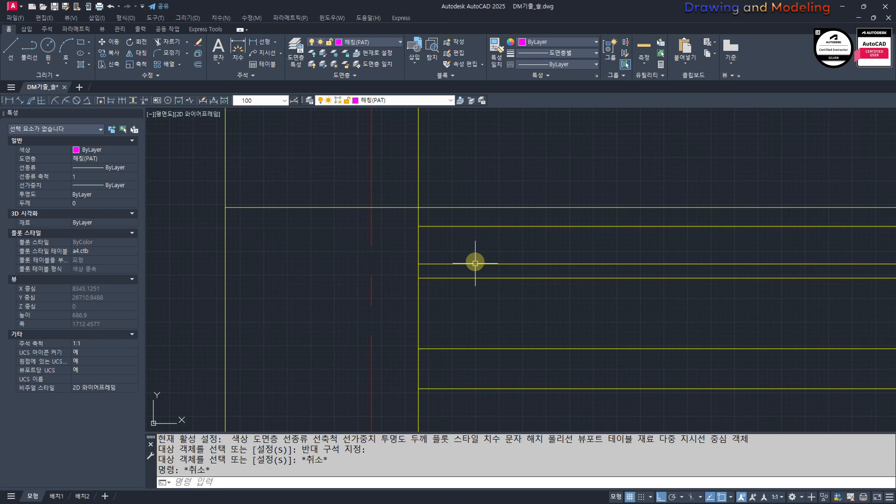
scroll(473, 304, "down", 4)
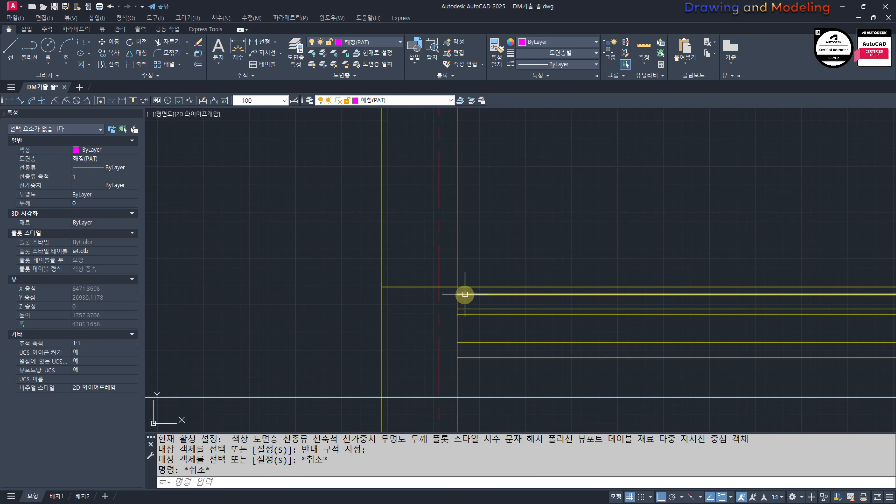
scroll(482, 311, "up", 6)
key("Escape")
key("Escape")
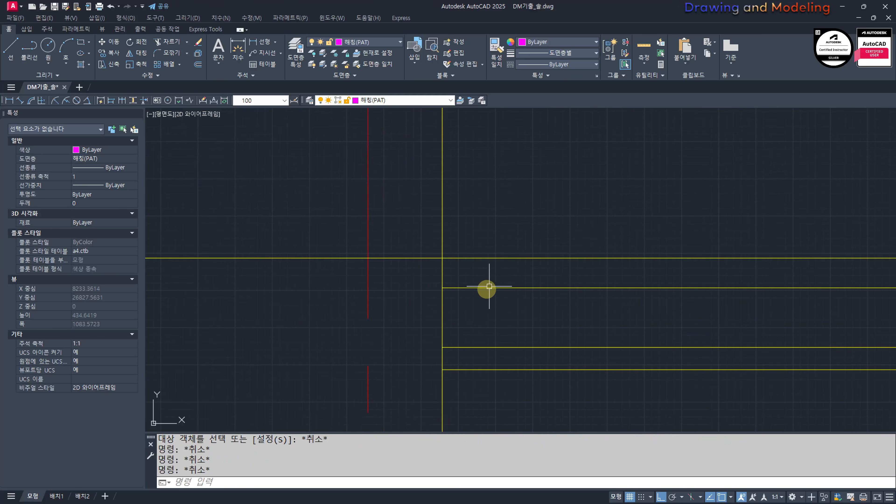
scroll(487, 280, "down", 2)
left_click(479, 269)
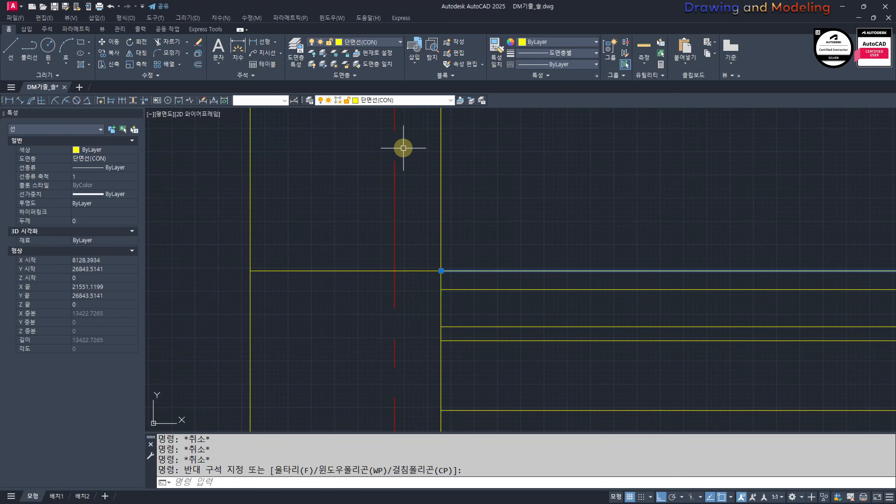
left_click(410, 100)
left_click(391, 141)
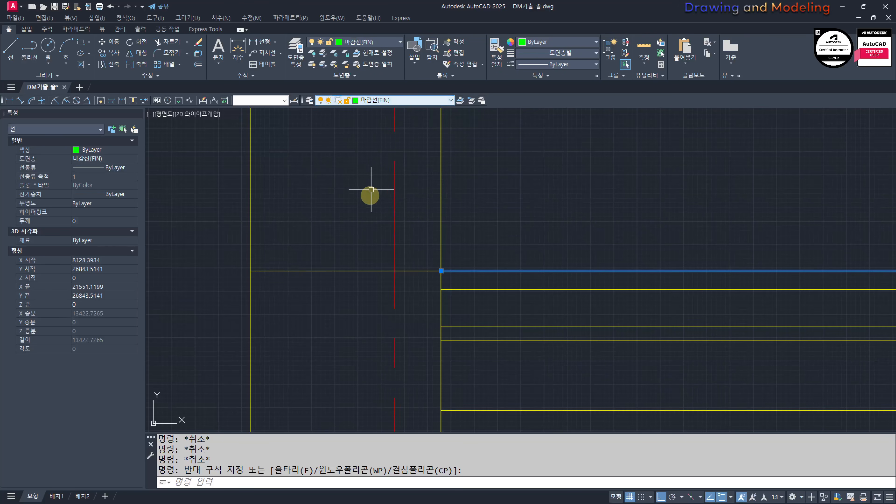
key("Escape")
key("Escape")
Step: Trim all horizontal floor and ground lines inside the interior wall, using its two faces as cutting edges
scroll(371, 197, "down", 6)
mouse_move(461, 226)
middle_mouse_down()
mouse_move(446, 291)
mouse_move(414, 275)
middle_mouse_up()
middle_click_drag(632, 270, 478, 257)
scroll(557, 279, "up", 4)
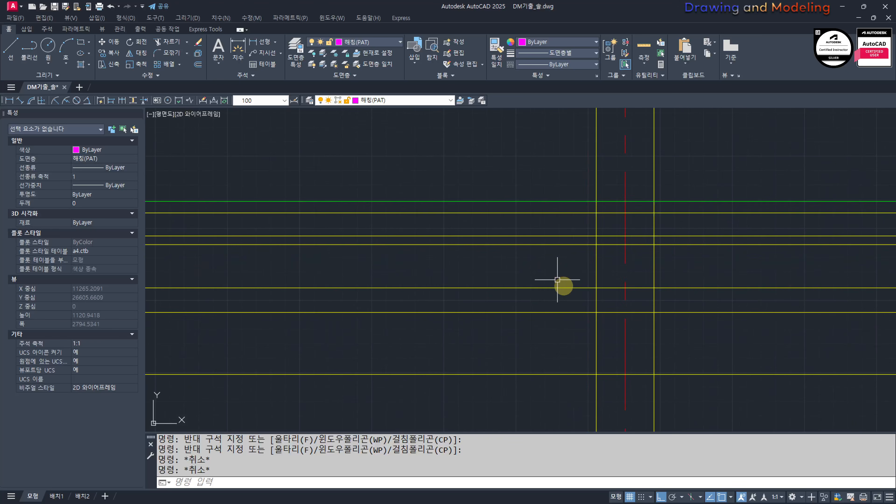
middle_click_drag(585, 411, 511, 338)
scroll(511, 338, "down", 2)
type("tr")
left_click(528, 338)
left_click(509, 343)
left_click(571, 344)
left_click(548, 340)
key("space")
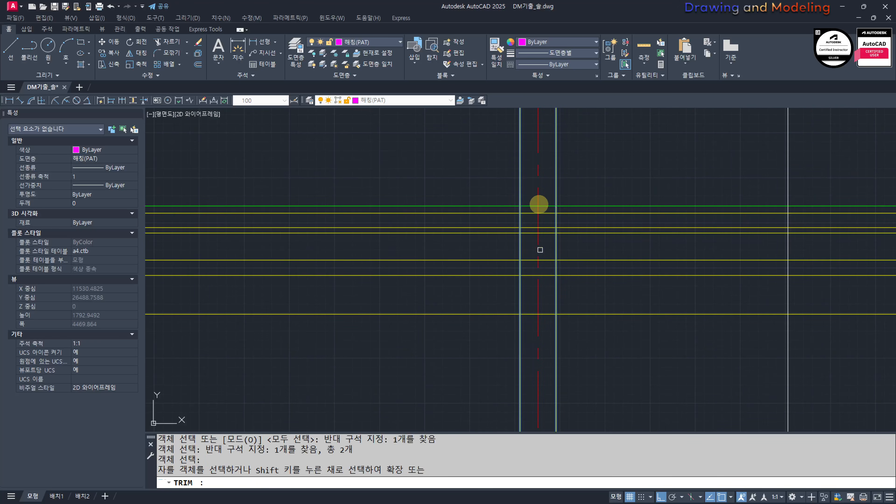
left_click(538, 204)
left_click(545, 206)
left_click(546, 175)
left_click(546, 339)
key("Escape")
key("Escape")
Step: Draw a horizontal line across the interior wall at the finish line's level, between its two faces
middle_click_drag(560, 235, 555, 281)
scroll(556, 281, "up", 4)
type("l")
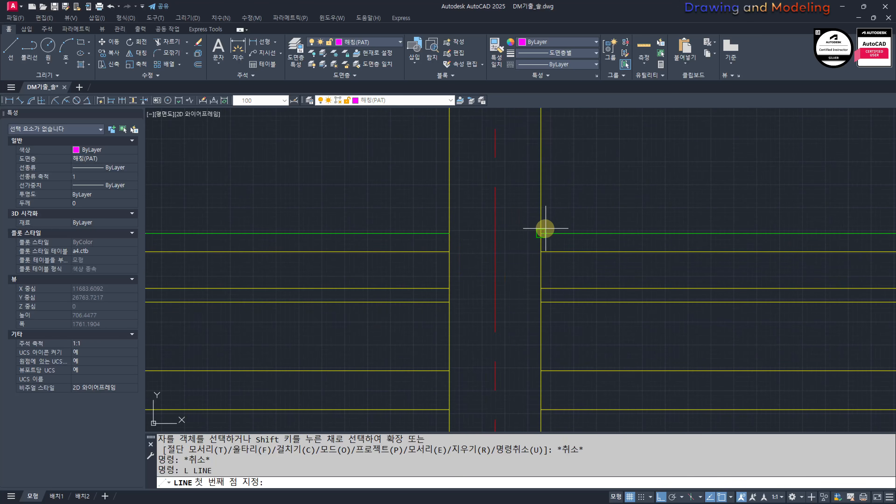
left_click(552, 251)
left_click(449, 233)
key("Escape")
Step: Match the new line across the interior wall to the properties of the yellow wall line
middle_click_drag(457, 220, 460, 232)
type("mm")
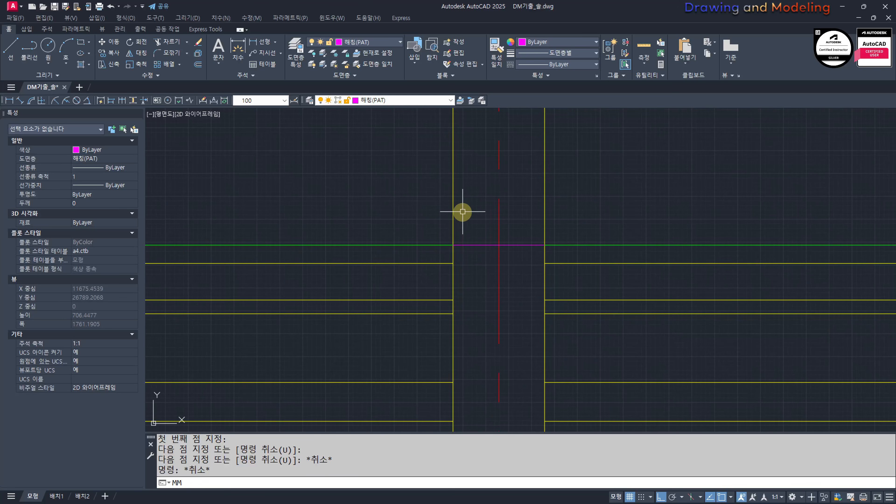
key("space")
left_click(455, 209)
key("Escape")
key("Escape")
Step: Measure between the floor layer lines at the exterior wall's inner face with a linear dimension
scroll(485, 273, "down", 4)
scroll(474, 286, "up", 1)
middle_click_drag(399, 287, 504, 287)
middle_click_drag(562, 311, 522, 310)
scroll(498, 310, "up", 1)
middle_click_drag(446, 310, 727, 312)
middle_click_drag(418, 316, 488, 315)
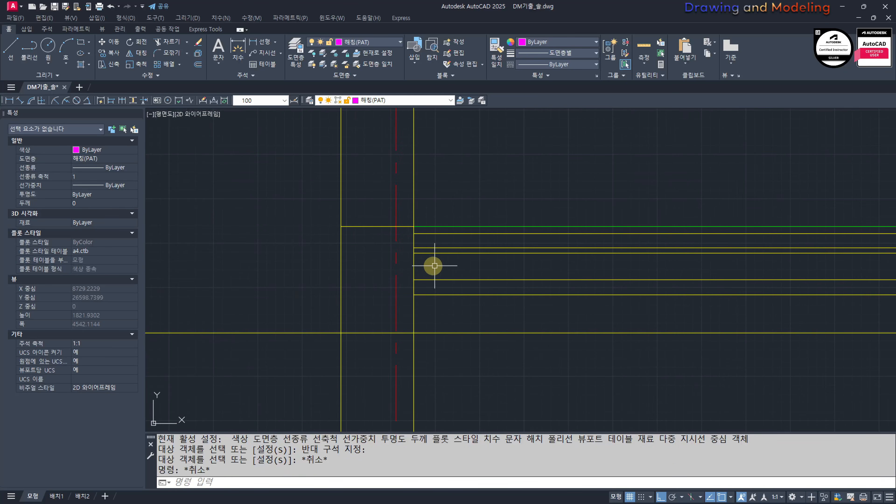
scroll(411, 287, "up", 2)
type("q")
key("space")
left_click(419, 258)
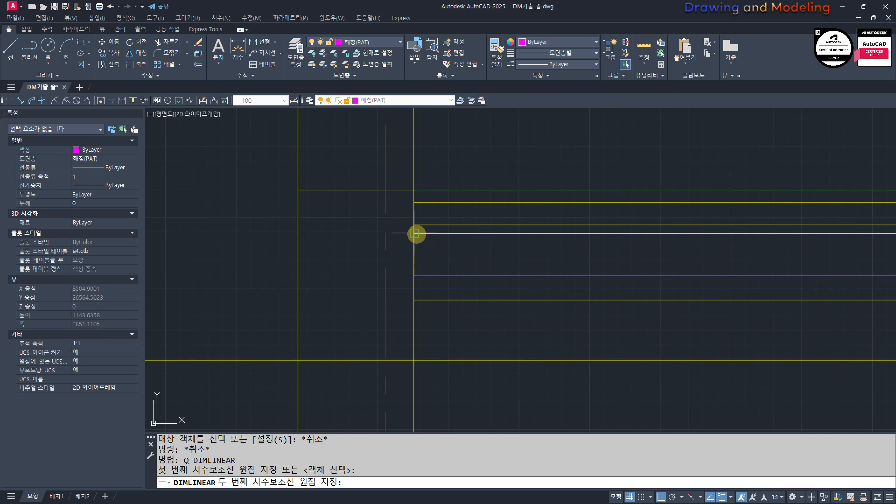
left_click(414, 233)
scroll(332, 302, "down", 3)
key("Escape")
key("Escape")
scroll(425, 299, "up", 4)
Step: Trim the exterior wall's inner line and both interior wall lines between the slab's top and bottom lines
type("tr")
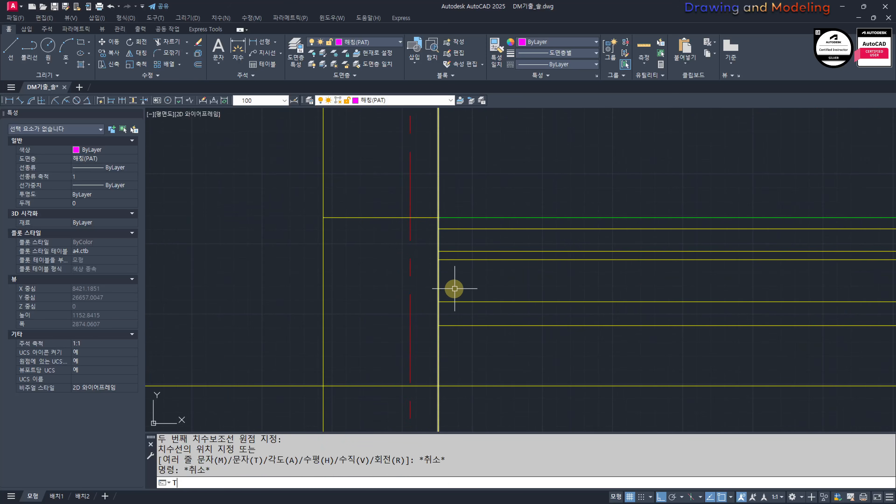
left_click(438, 288)
scroll(635, 314, "down", 2)
middle_click_drag(635, 314, 317, 288)
scroll(751, 270, "up", 2)
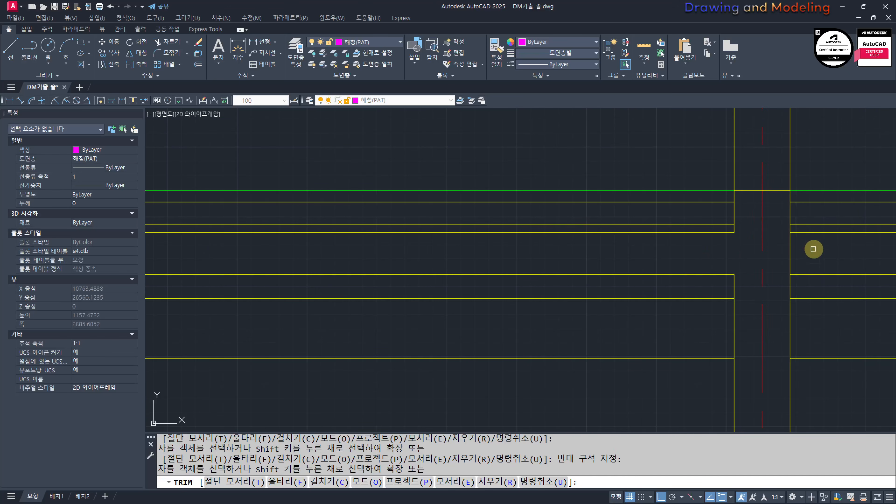
key("Escape")
key("Escape")
Step: Inspect where the ground line crosses the exterior wall and meets the vertical cyan line outside it
scroll(763, 271, "down", 2)
middle_click_drag(344, 315, 458, 308)
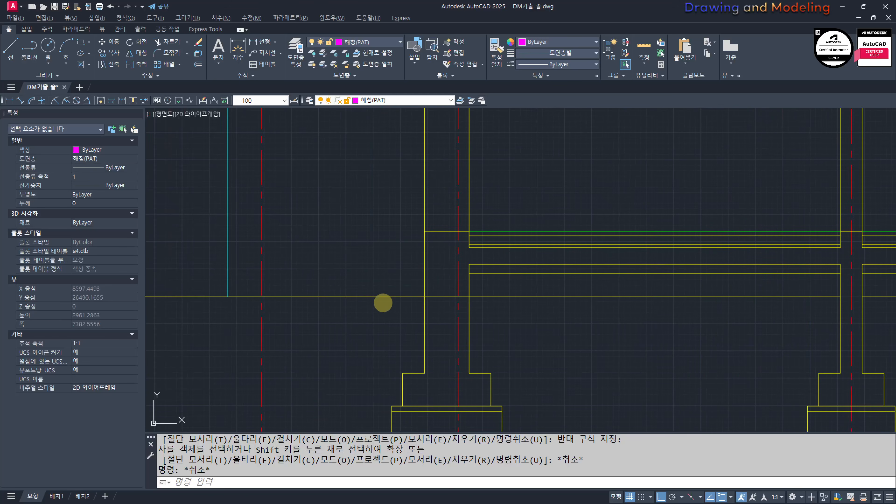
left_click_drag(553, 299, 592, 301)
key("Escape")
key("Escape")
scroll(467, 269, "up", 4)
mouse_move(468, 269)
middle_mouse_down()
mouse_move(478, 306)
mouse_move(617, 332)
middle_mouse_up()
scroll(478, 306, "down", 6)
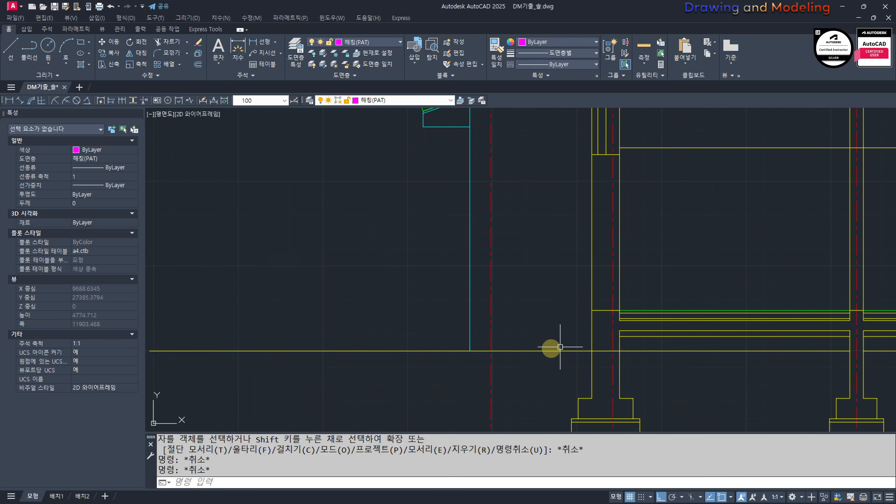
scroll(442, 348, "up", 4)
middle_click_drag(442, 347, 391, 304)
scroll(392, 305, "down", 2)
middle_click_drag(425, 310, 391, 282)
type("T")
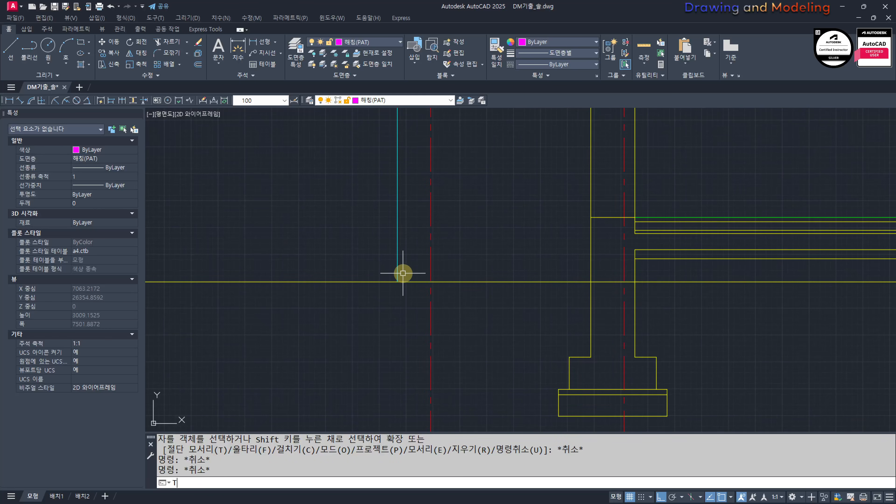
type("R")
key("space")
left_click(410, 267)
left_click(389, 296)
key("Escape")
key("Escape")
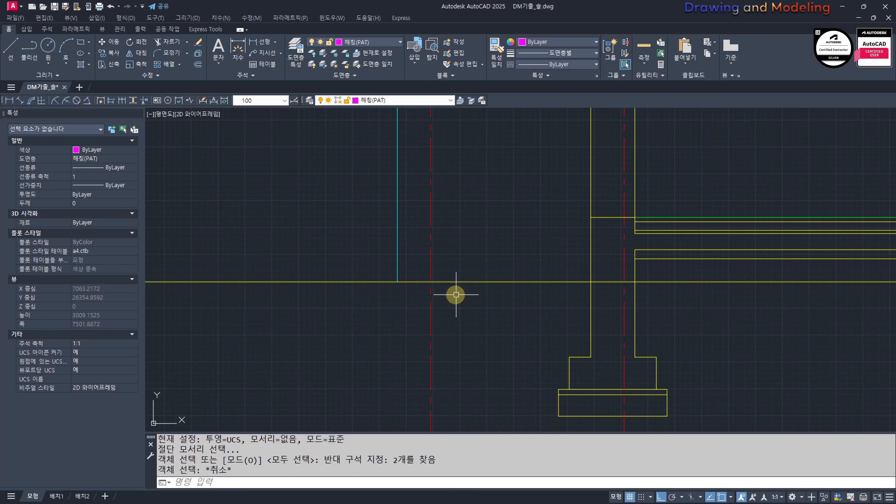
Step: Trim away the ground line between the vertical cyan line and the house, including the parts crossing the walls
type("TR")
key("space")
key("Escape")
key("Escape")
type("TR")
key("space")
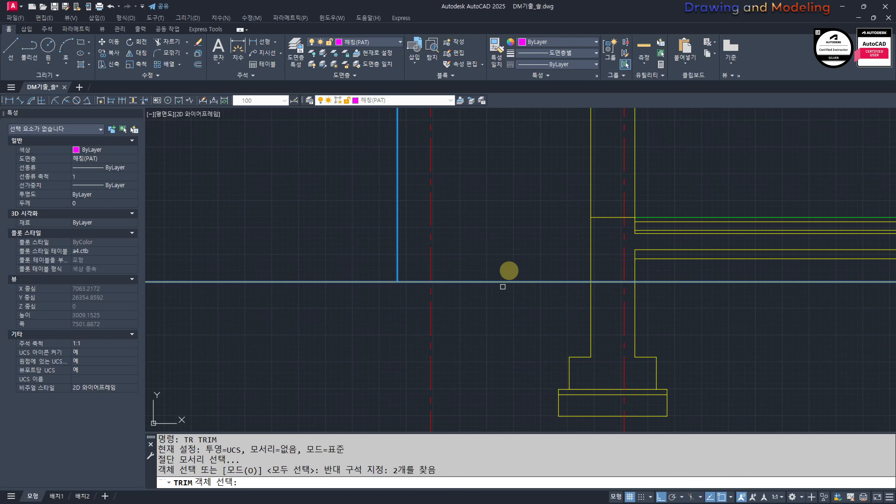
left_click(506, 270)
key("Escape")
key("Escape")
middle_click_drag(614, 347, 484, 280)
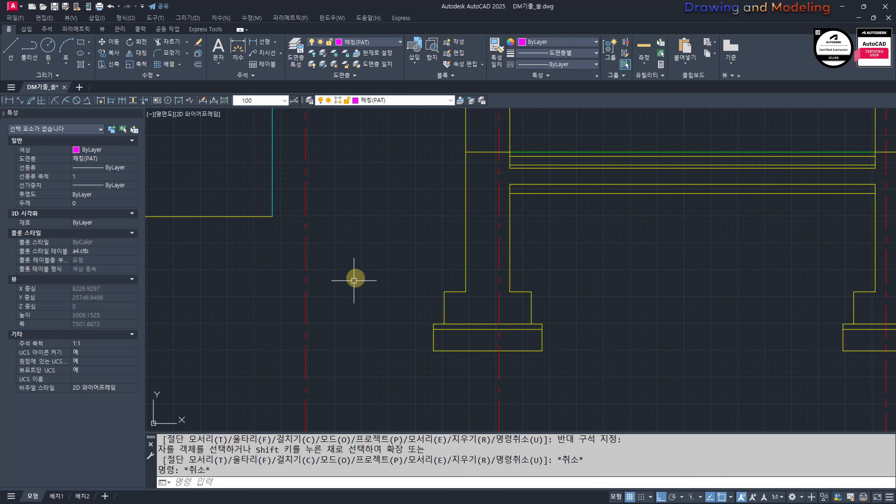
mouse_move(307, 209)
middle_mouse_down()
mouse_move(311, 267)
mouse_move(449, 285)
middle_mouse_up()
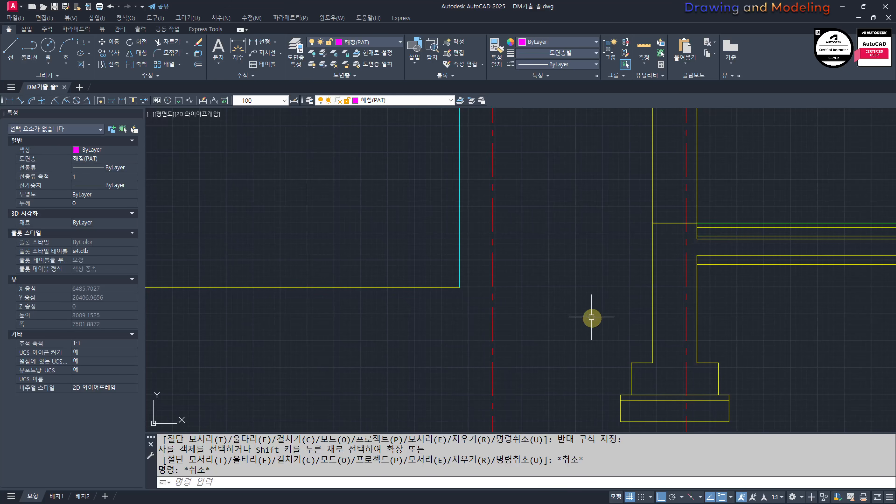
Step: Draw a horizontal line from the lower floor layer line's end at the exterior wall outward past the vertical cyan line
mouse_move(592, 316)
middle_mouse_down()
mouse_move(490, 317)
mouse_move(496, 324)
middle_mouse_up()
type("L")
key("Return")
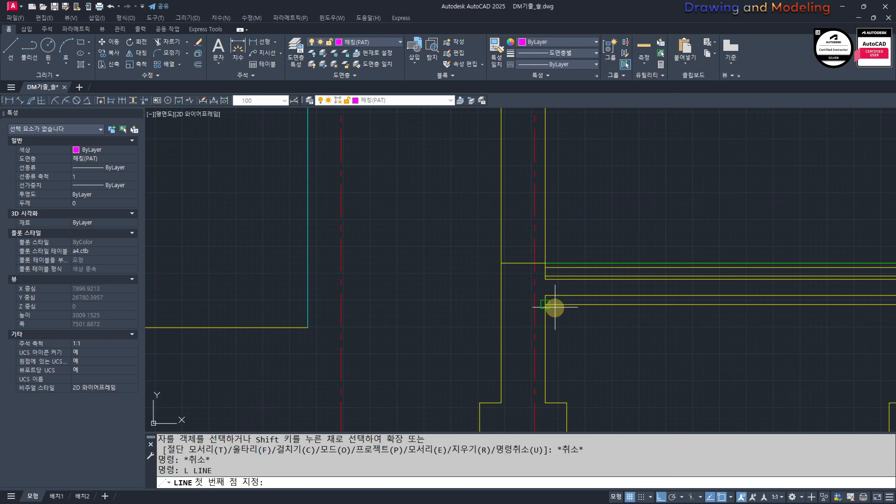
left_click(541, 280)
scroll(466, 280, "down", 2)
middle_click_drag(376, 280, 419, 286)
left_click(492, 258)
key("Escape")
key("Escape")
scroll(615, 283, "up", 4)
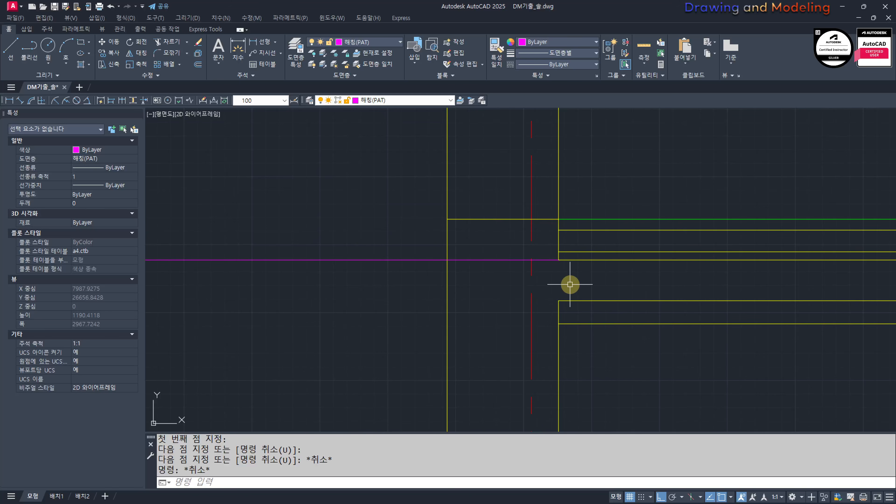
Step: Offset the new horizontal line upward by 30
scroll(565, 281, "down", 4)
middle_click_drag(536, 274, 544, 267)
middle_click_drag(528, 300, 520, 301)
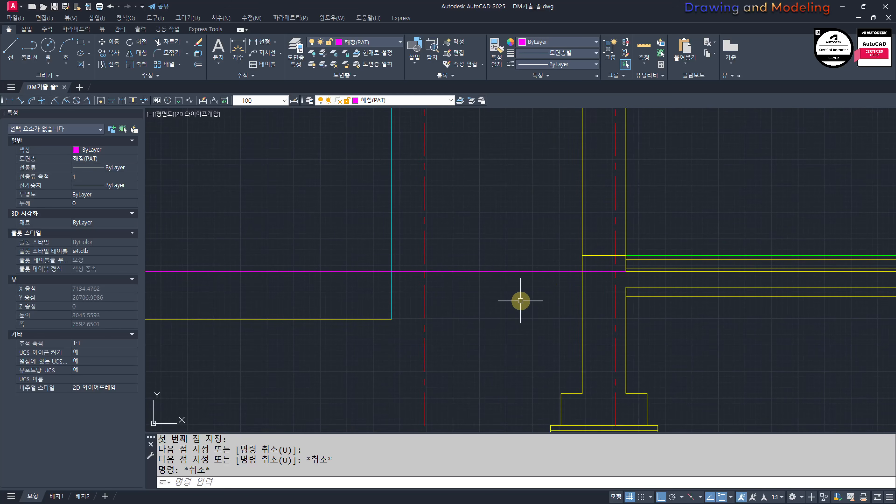
type("O")
key("Return")
type("30")
key("Return")
left_click(499, 271)
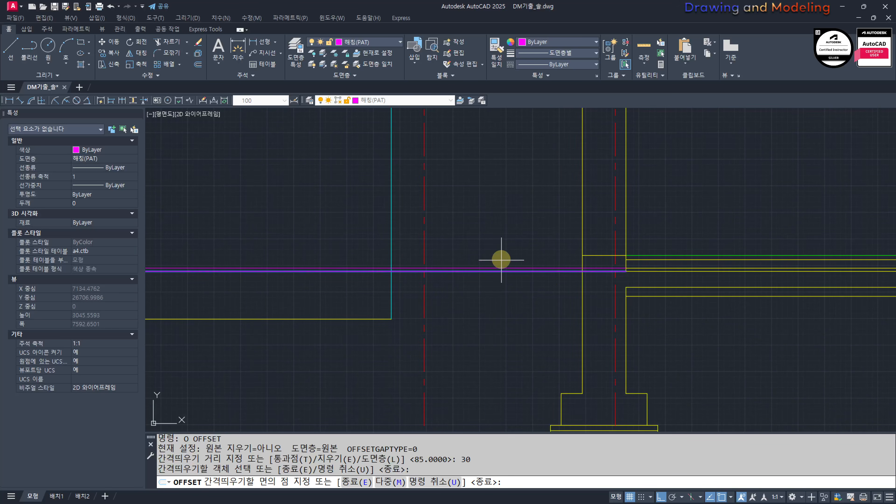
left_click(504, 243)
key("Escape")
scroll(596, 265, "up", 4)
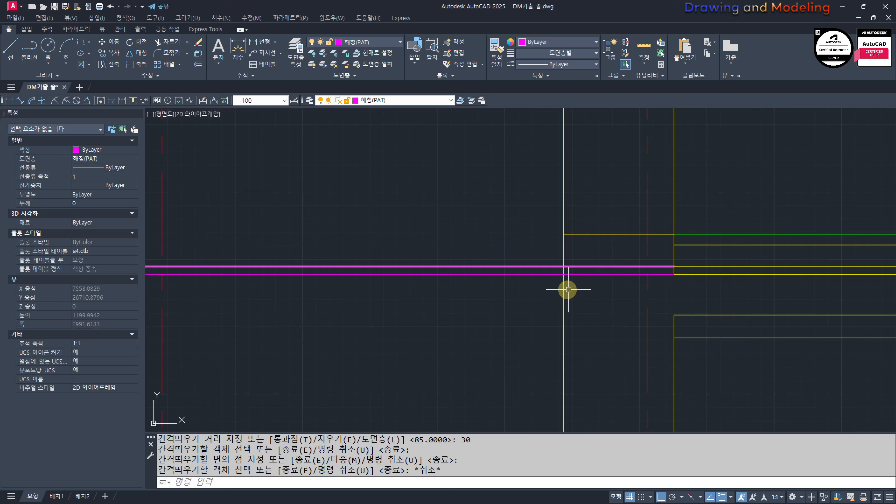
Step: Trim both magenta lines inside the exterior wall back to its outer face
type("TR")
left_click(574, 256)
left_click(545, 259)
key("space")
left_click(617, 246)
left_click(582, 297)
key("Escape")
key("Escape")
middle_click_drag(525, 303, 585, 307)
Step: Match the upper magenta line outside the exterior wall to the properties of the green floor finish line
type("MM")
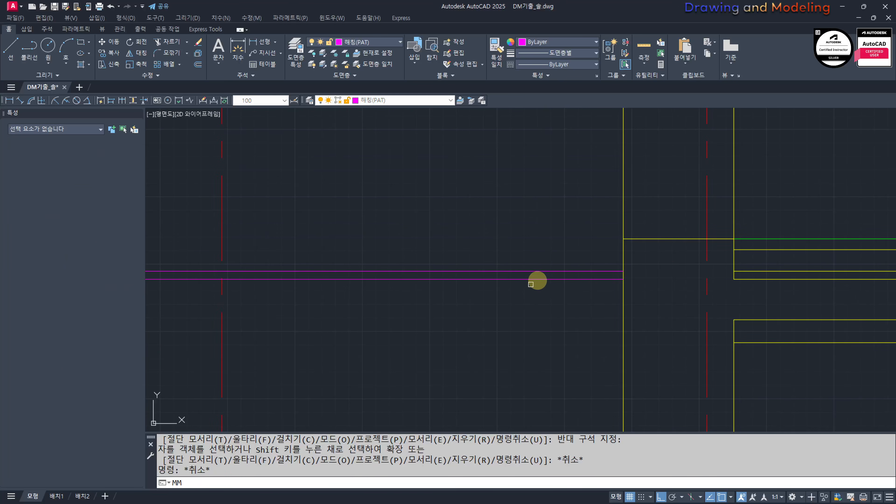
key("Return")
left_click(724, 239)
left_click(588, 273)
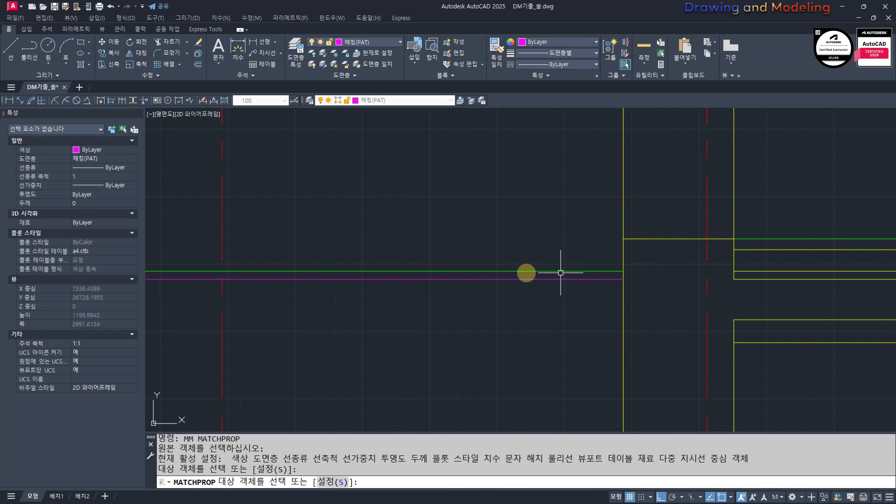
key("Escape")
key("Escape")
Step: Trim the green and magenta lines between the vertical cyan line and the nearest red centreline
scroll(370, 273, "down", 4)
middle_click_drag(371, 276, 668, 290)
scroll(507, 287, "up", 4)
type("TR")
key("space")
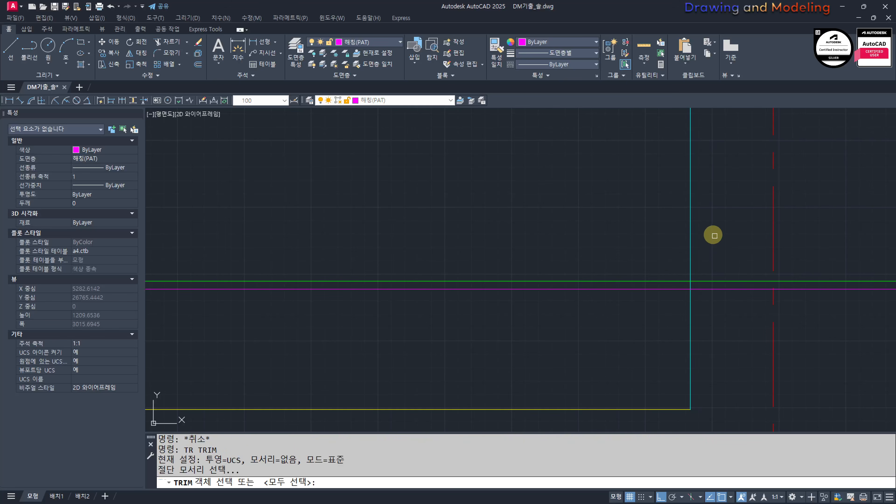
left_click(741, 256)
left_click(720, 322)
key("Escape")
middle_click_drag(715, 317, 694, 307)
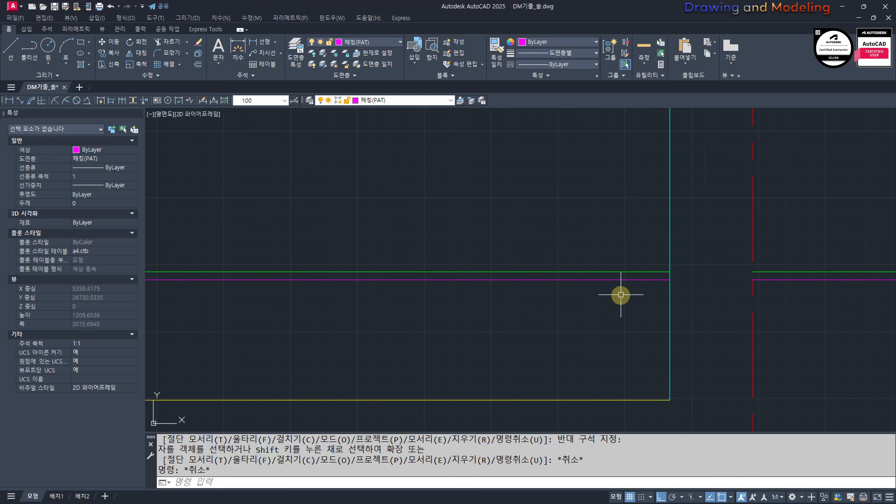
Step: Erase the remaining magenta line on the outer side of the vertical cyan line
left_click(641, 279)
type("E")
key("space")
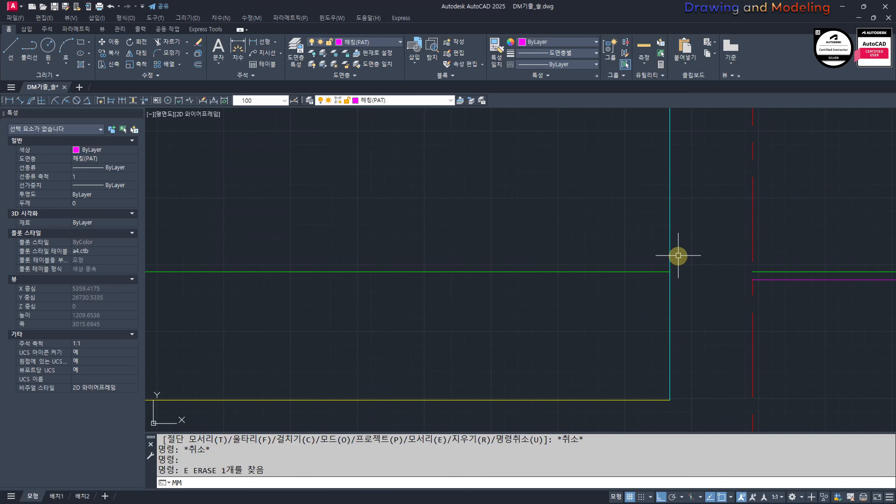
Step: Match the green line outside the vertical cyan line to the cyan line's properties
key("space")
left_click(675, 248)
left_click(669, 248)
left_click(639, 251)
left_click(546, 287)
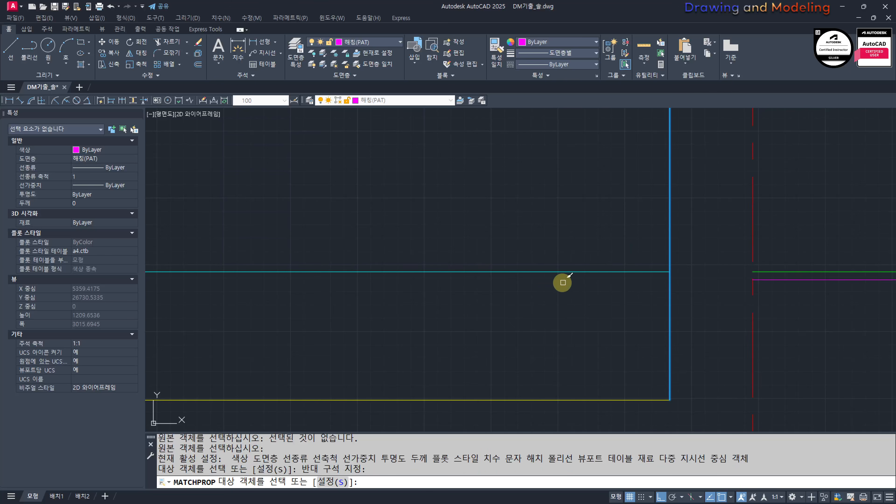
key("Escape")
key("Escape")
Step: Examine the terrace and entrance steps in the first-floor plan and compare them with the section
scroll(607, 277, "down", 9)
mouse_move(478, 290)
middle_mouse_down()
mouse_move(461, 283)
mouse_move(509, 309)
middle_mouse_up()
scroll(476, 234, "up", 7)
scroll(540, 215, "up", 2)
middle_click_drag(540, 214, 551, 271)
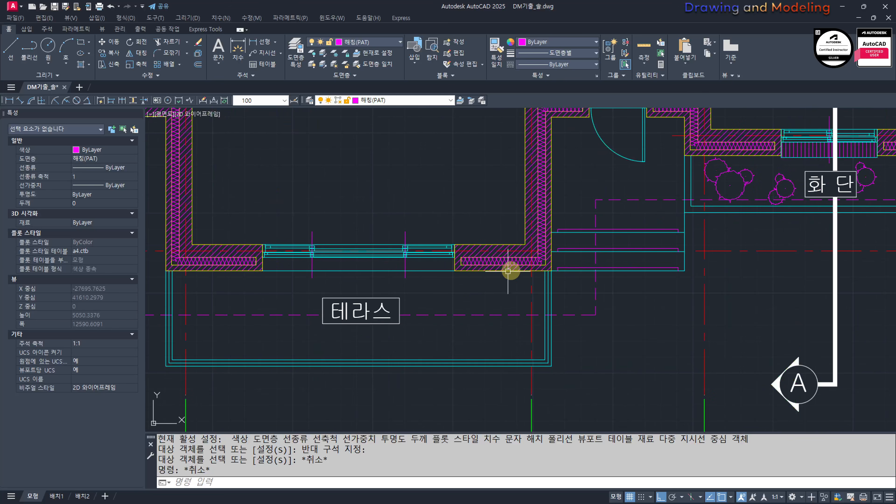
scroll(459, 286, "down", 8)
scroll(603, 314, "up", 10)
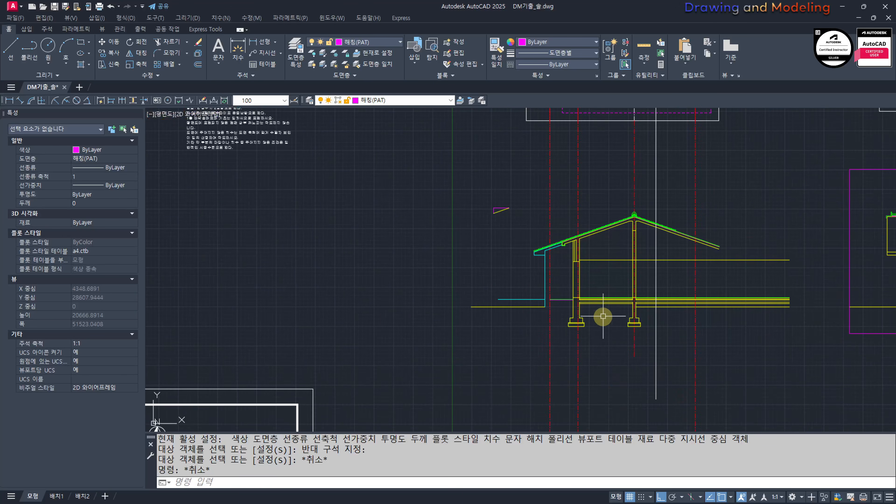
middle_click_drag(319, 279, 571, 280)
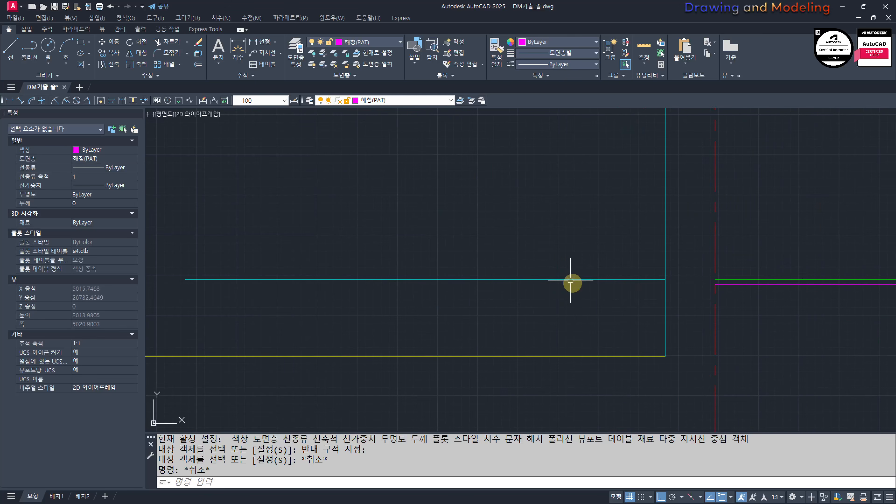
scroll(600, 328, "down", 9)
middle_click_drag(254, 226, 581, 321)
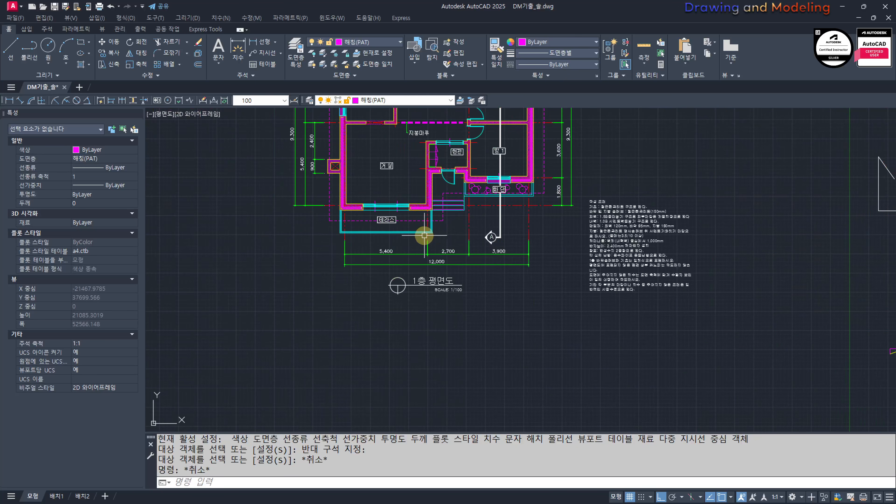
middle_click_drag(637, 330, 471, 284)
Step: Offset the section's outermost red centreline outward by 1800
type("O")
key("Return")
type("1800")
key("Return")
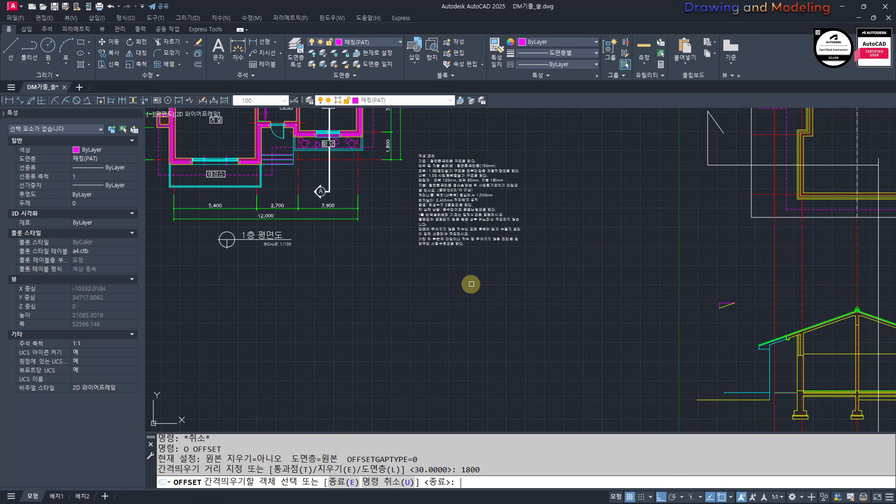
left_click(775, 292)
left_click(706, 349)
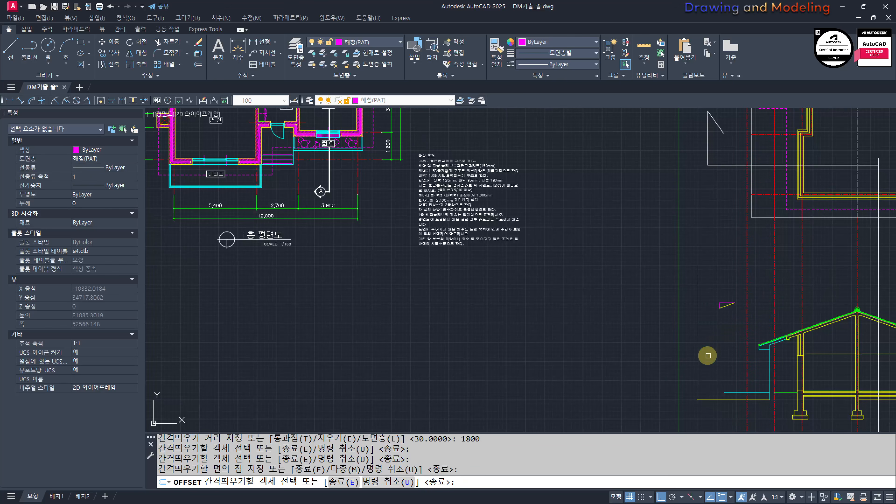
key("Escape")
key("Escape")
Step: Match the offset centreline to the properties of the cyan line
scroll(652, 332, "up", 6)
middle_click_drag(636, 284, 637, 319)
type("MM")
key("Return")
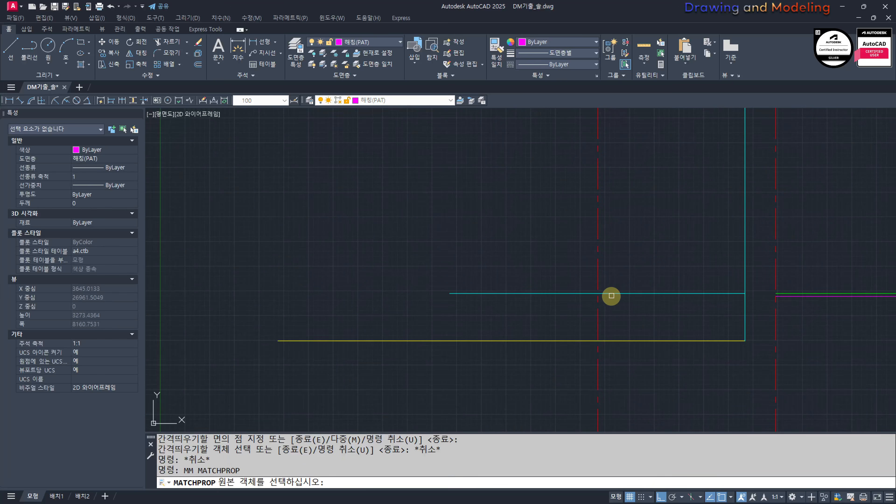
left_click(590, 285)
left_click(573, 279)
left_click(572, 279)
left_click(612, 296)
left_click_drag(613, 298, 590, 304)
key("Escape")
key("Escape")
Step: Trim the horizontal cyan line and the new vertical line to a clean corner where they cross
scroll(590, 303, "up", 4)
type("TR")
key("Return")
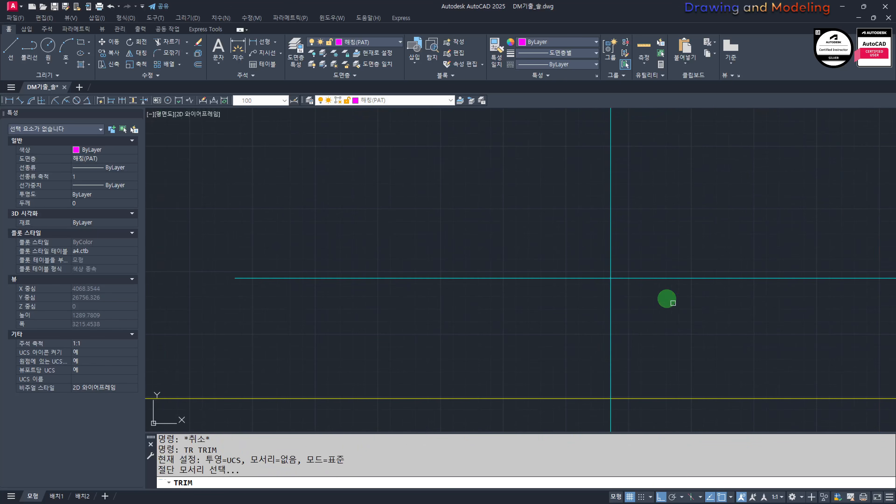
left_click_drag(668, 300, 596, 260)
key("Return")
left_click_drag(668, 216, 540, 315)
key("Escape")
key("Escape")
Step: Trim the part of the new vertical cyan line that runs below the ground line
type("TR")
key("Return")
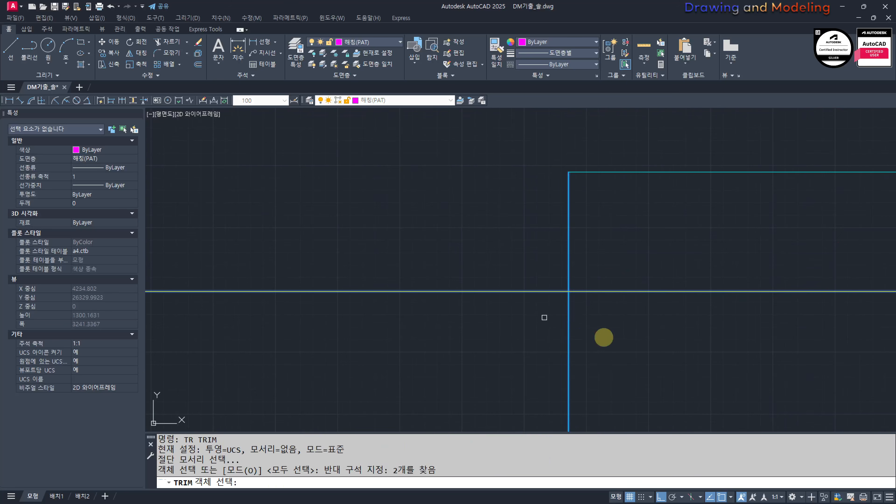
key("Return")
left_click_drag(619, 372, 547, 327)
key("Escape")
key("Escape")
scroll(628, 348, "down", 2)
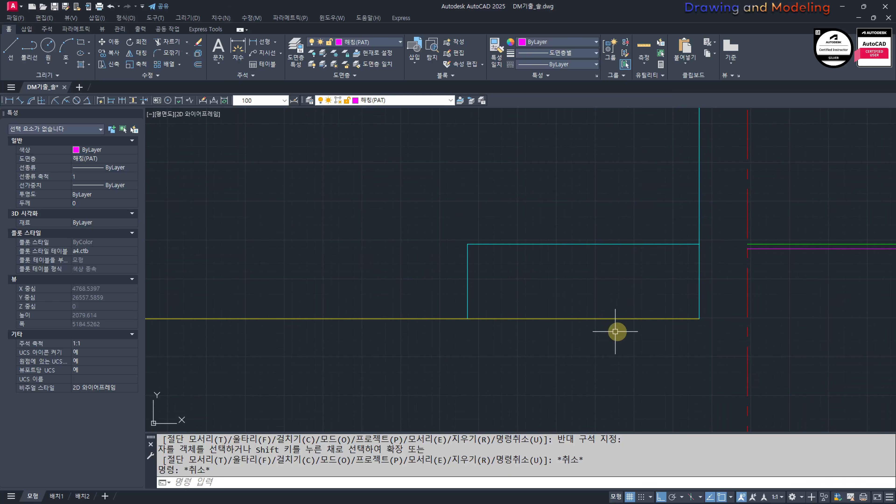
Step: Divide the short vertical cyan edge outside the house into 3 equal segments
scroll(616, 331, "down", 8)
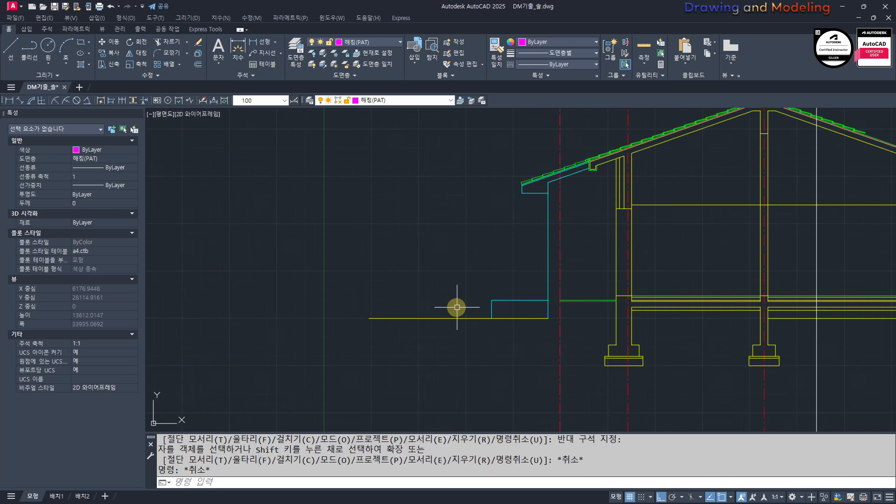
scroll(484, 308, "up", 6)
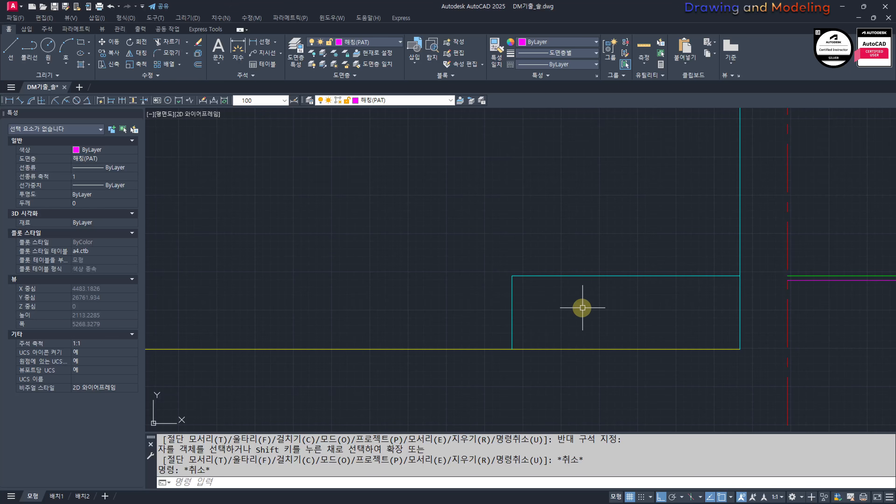
type("DIV")
key("Return")
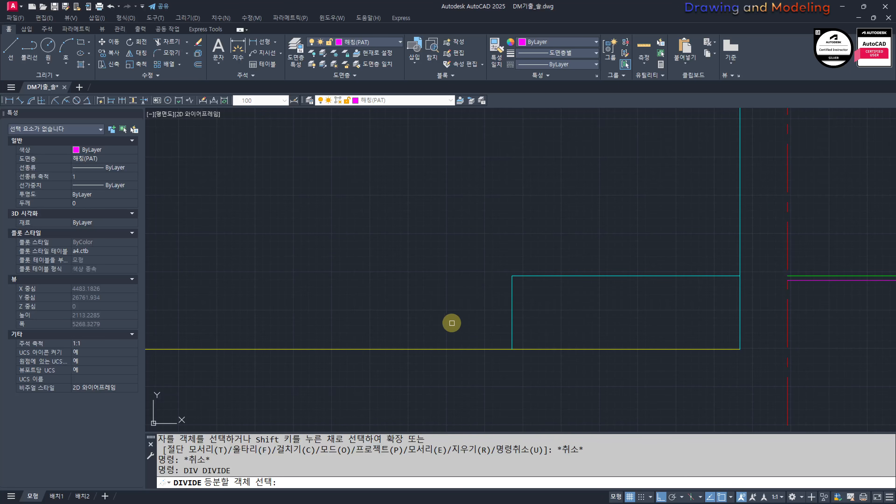
left_click(512, 295)
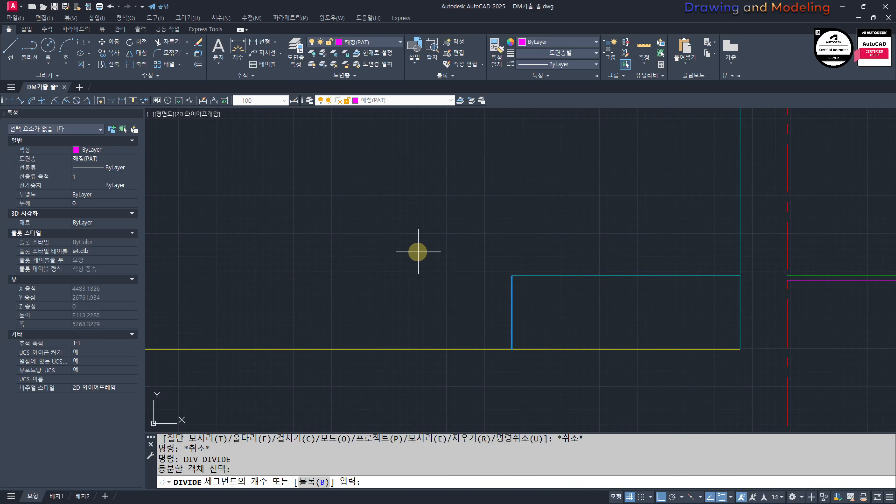
type("3")
key("Return")
Step: Draw a horizontal line from each of the two division points, running past the house-side cyan line
middle_click_drag(699, 300, 666, 286)
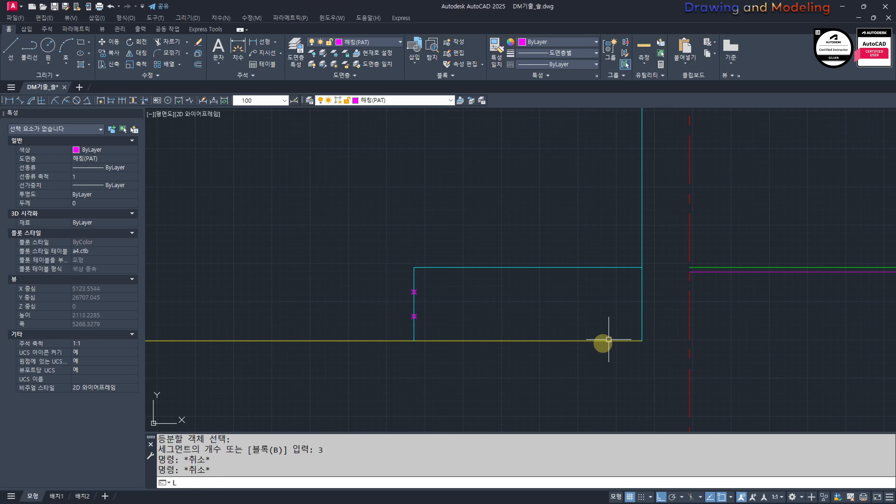
left_click(414, 292)
left_click(774, 300)
key("Escape")
key("Escape")
key("space")
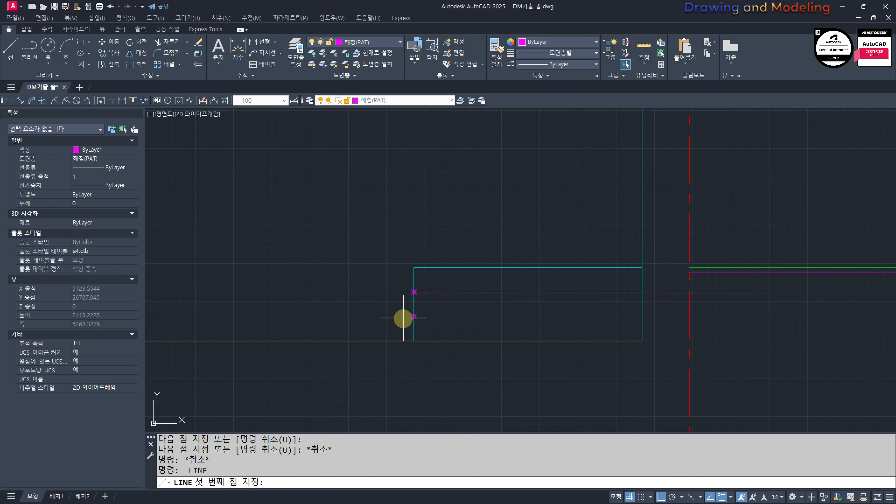
left_click(414, 316)
left_click(766, 316)
key("Escape")
key("Escape")
Step: View the point style settings used for the division markers
scroll(344, 281, "up", 4)
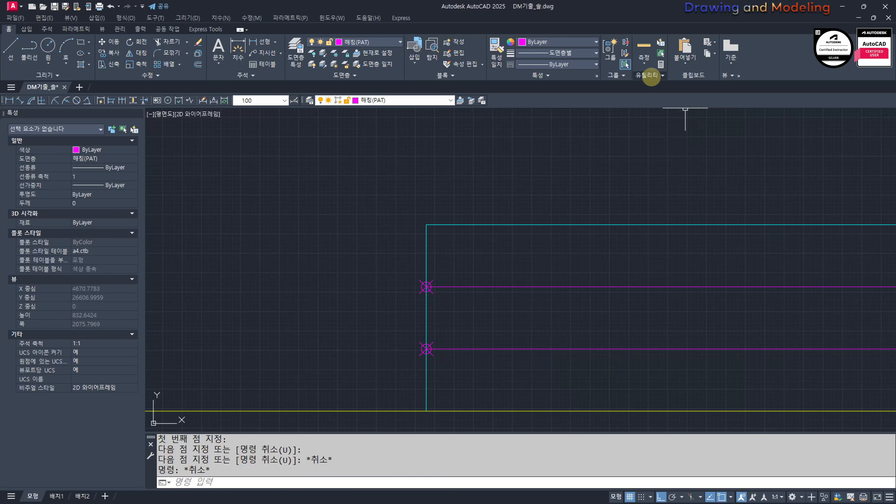
left_click(651, 98)
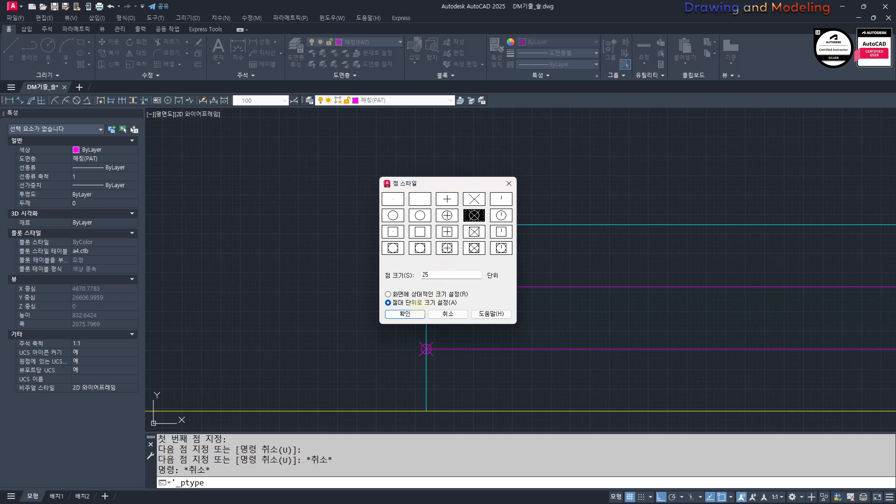
key("Escape")
Step: Examine the divided outline in the section and compare it with the surrounding drawings
scroll(446, 308, "down", 4)
middle_click_drag(515, 313, 390, 306)
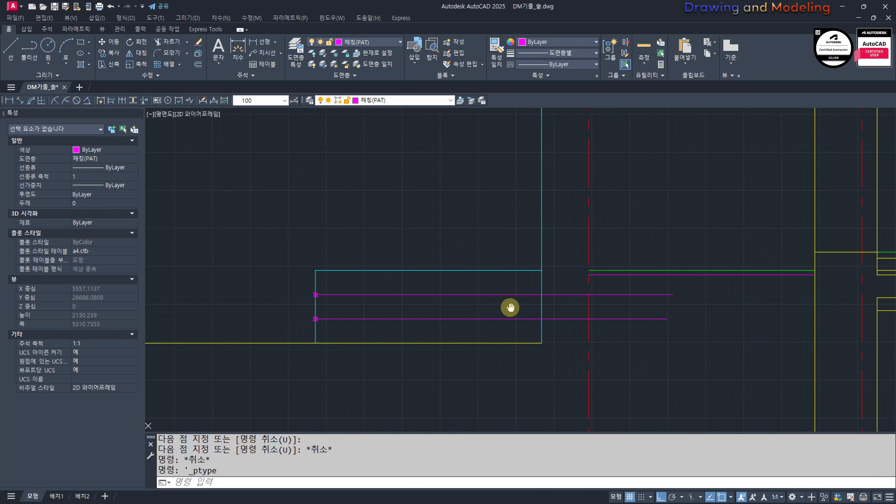
scroll(524, 306, "up", 4)
middle_click_drag(563, 304, 518, 312)
scroll(399, 244, "down", 8)
middle_click_drag(342, 238, 550, 310)
mouse_move(334, 229)
middle_mouse_down()
mouse_move(390, 248)
mouse_move(544, 356)
middle_mouse_up()
scroll(339, 205, "up", 6)
scroll(461, 283, "down", 6)
middle_click_drag(640, 381, 306, 254)
middle_click_drag(561, 363, 492, 320)
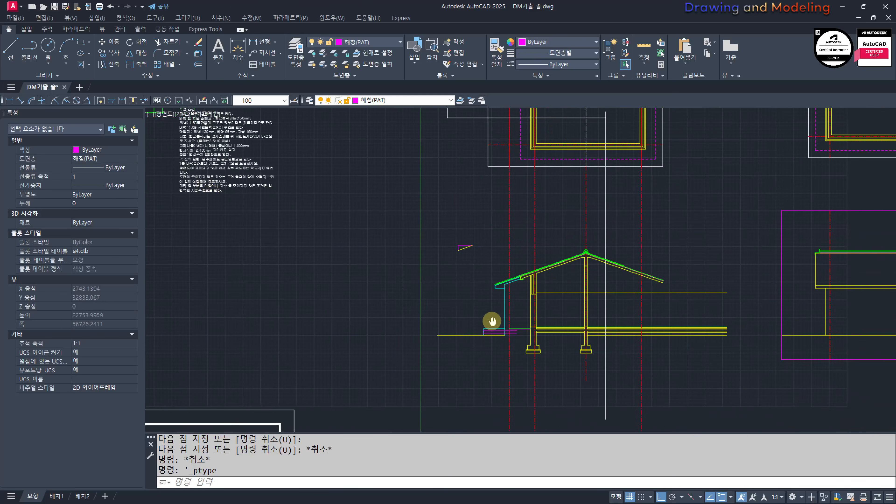
Step: Match the two horizontal division lines' properties to the cyan top edge of the outline outside the house
scroll(490, 326, "up", 8)
scroll(533, 324, "up", 6)
type("MM")
key("Return")
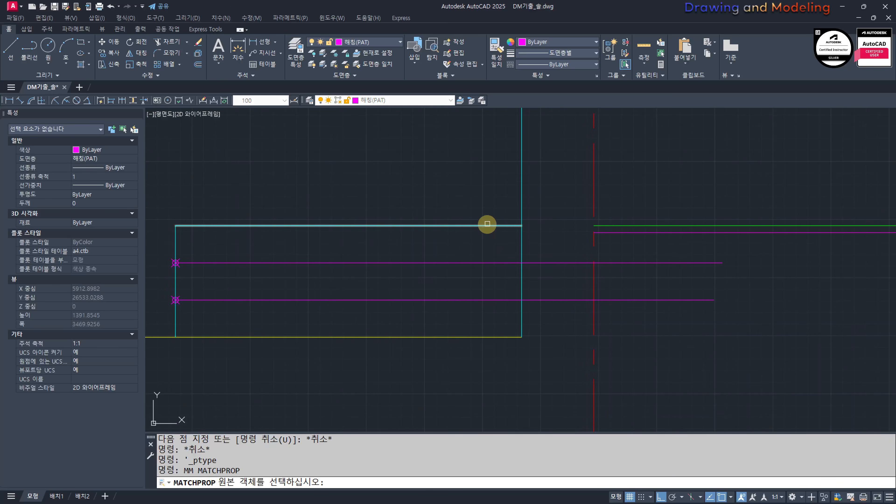
left_click(487, 226)
left_click(492, 245)
left_click(457, 309)
key("Escape")
key("Escape")
Step: Match the two closely spaced horizontal lines outside the exterior wall to the properties of the cyan upper division line
middle_click_drag(668, 228, 582, 250)
key("space")
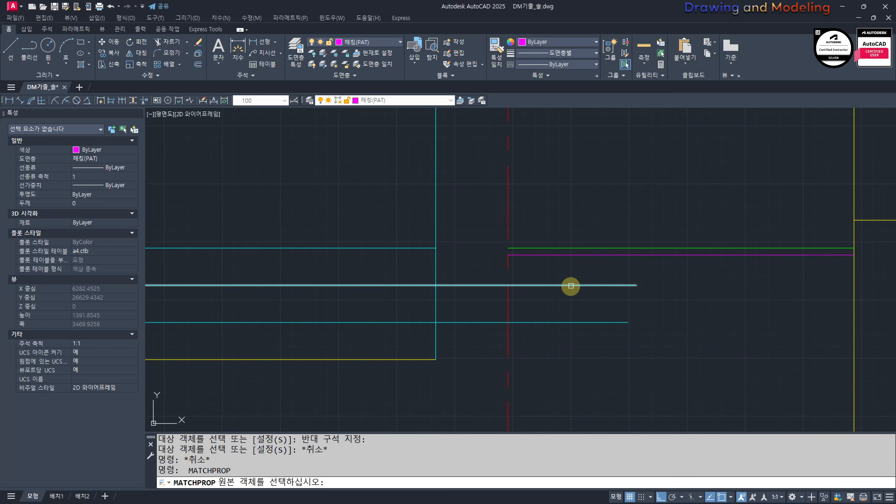
left_click(570, 285)
left_click(595, 241)
left_click(569, 264)
key("Escape")
Step: Erase the lower of the two closely spaced floor lines and the two point markers on the divided edge
left_click(561, 255)
type("E")
key("space")
key("Escape")
mouse_move(437, 300)
middle_mouse_down()
mouse_move(565, 312)
mouse_move(585, 325)
mouse_move(734, 328)
mouse_move(536, 335)
middle_mouse_up()
left_click(399, 283)
left_click(488, 362)
type("E")
key("space")
key("Escape")
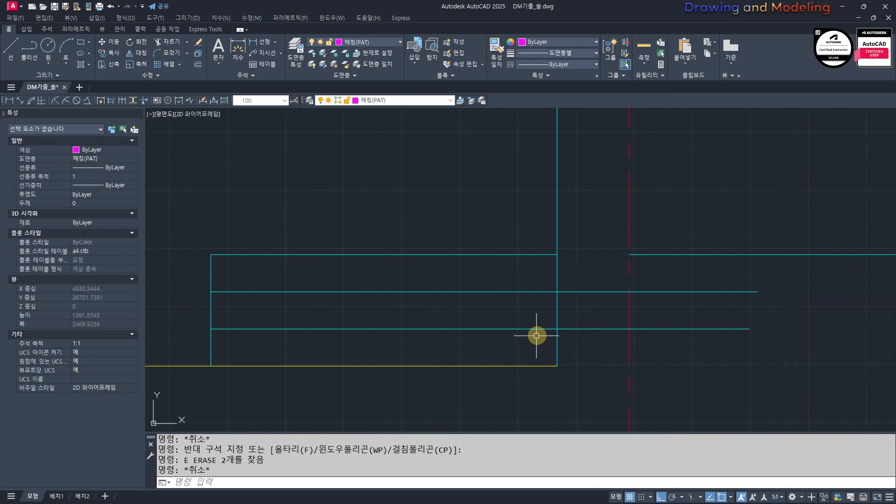
Step: Offset the house-side vertical cyan line 300 toward the house, and offset that copy another 300 the same way
key("Escape")
type("O")
key("space")
type("300")
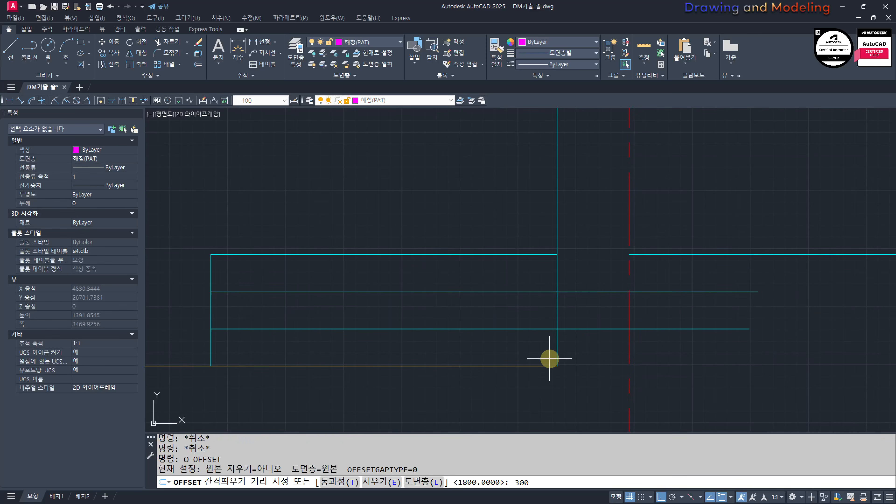
key("Return")
left_click(564, 353)
left_click(568, 350)
left_click(593, 352)
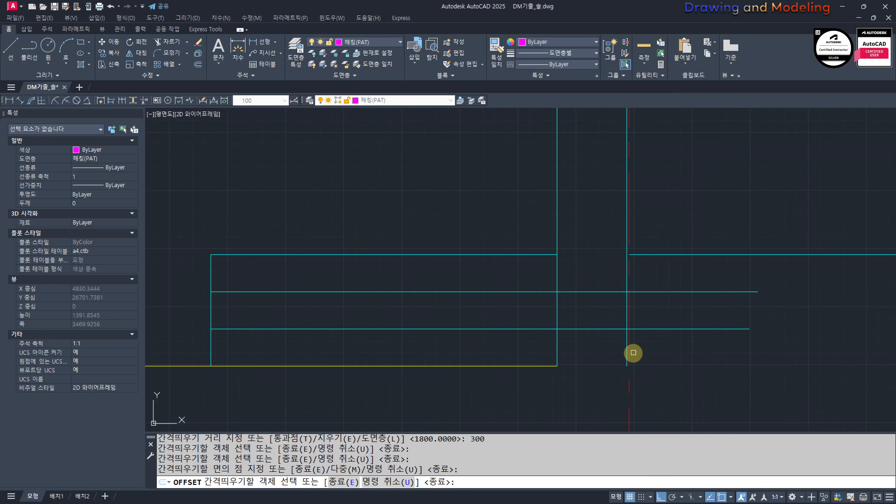
left_click(628, 349)
left_click(635, 349)
key("Escape")
key("Escape")
Step: Fillet the lower division line into sharp corners with the house-side vertical line and the first offset line, forming the lowest step
middle_click_drag(578, 350, 534, 356)
type("TR")
key("space")
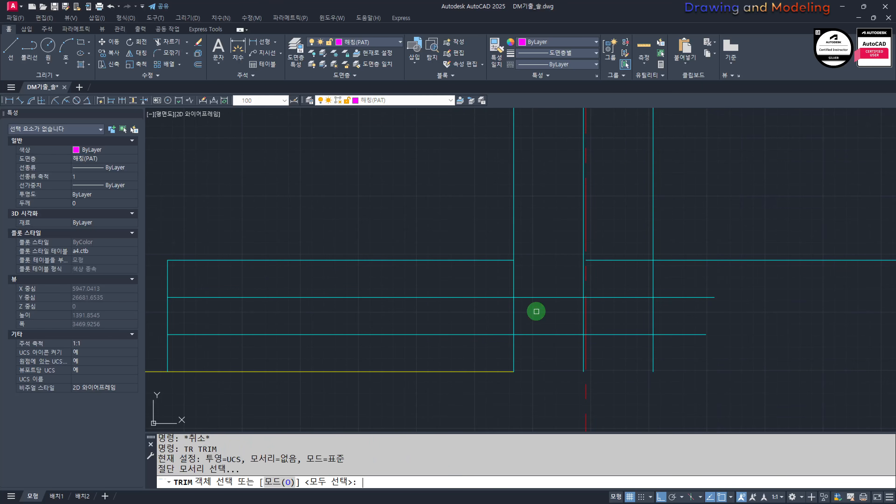
key("Escape")
type("F")
key("space")
left_click(513, 350)
left_click(575, 334)
key("space")
left_click(576, 334)
left_click(583, 320)
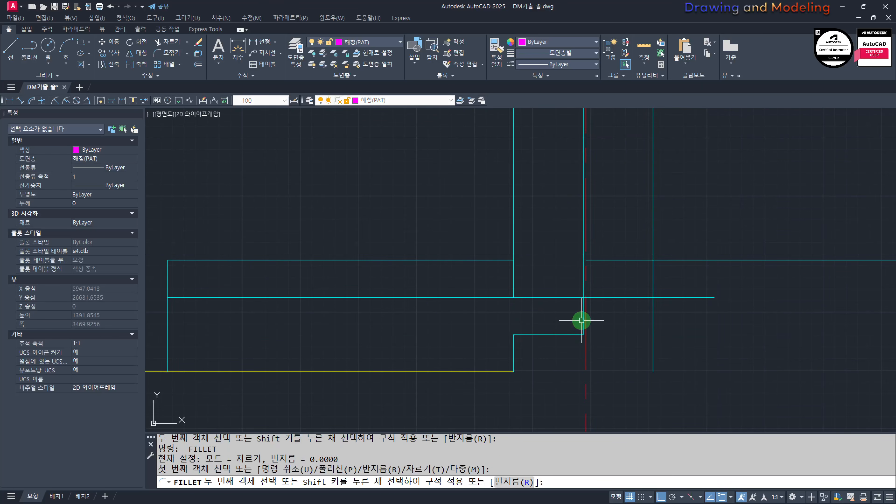
Step: Fillet the first offset line, upper division line, second offset line and floor line into sharp corners to complete the stairs
key("space")
left_click(583, 318)
left_click(622, 298)
key("space")
left_click(637, 298)
left_click(654, 286)
key("space")
left_click(653, 268)
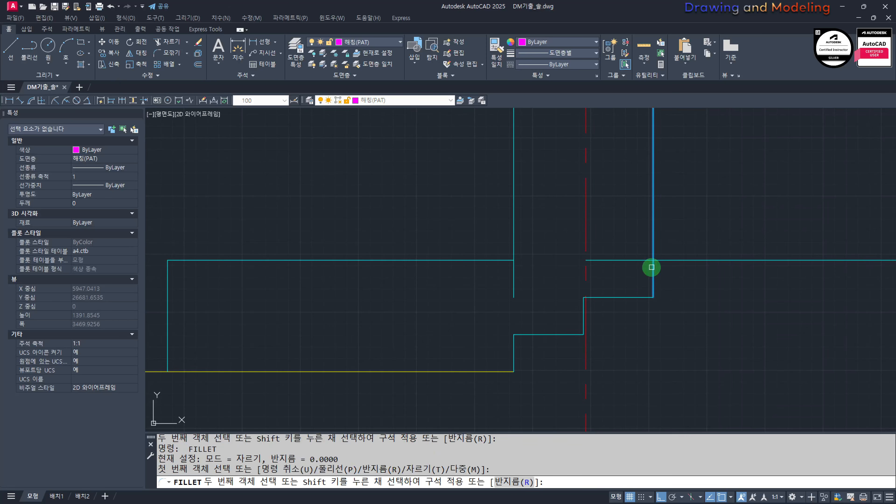
left_click(688, 257)
left_click(688, 257)
left_click(685, 263)
key("Escape")
Step: Extend the cut house-side vertical cyan line down to the lowest step
middle_click_drag(496, 300, 548, 299)
type("TR")
key("space")
key("Escape")
scroll(605, 378, "down", 2)
middle_click_drag(606, 379, 506, 334)
key("Escape")
scroll(476, 298, "up", 2)
type("s")
key("space")
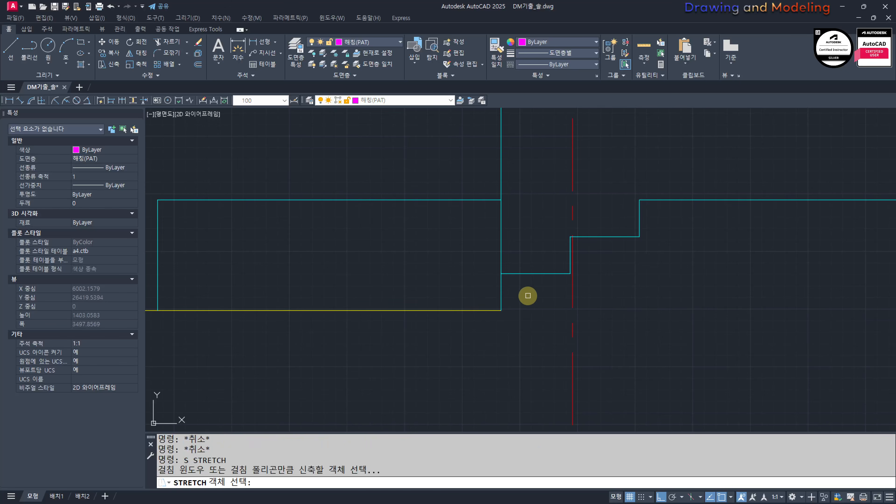
key("Escape")
key("Escape")
Step: Offset the exterior wall's red centre line 1200 outward toward the stairs
scroll(574, 316, "down", 3)
scroll(566, 326, "down", 2)
scroll(558, 330, "up", 1)
type("o")
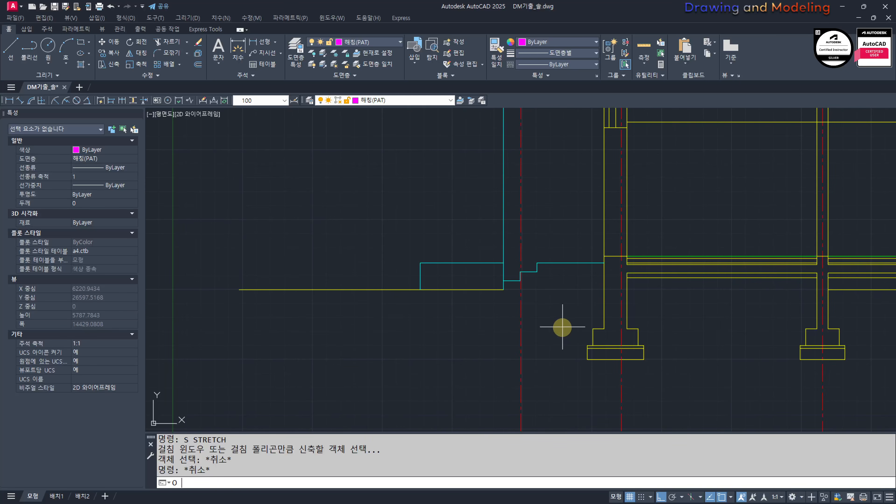
key("space")
type("1200")
key("space")
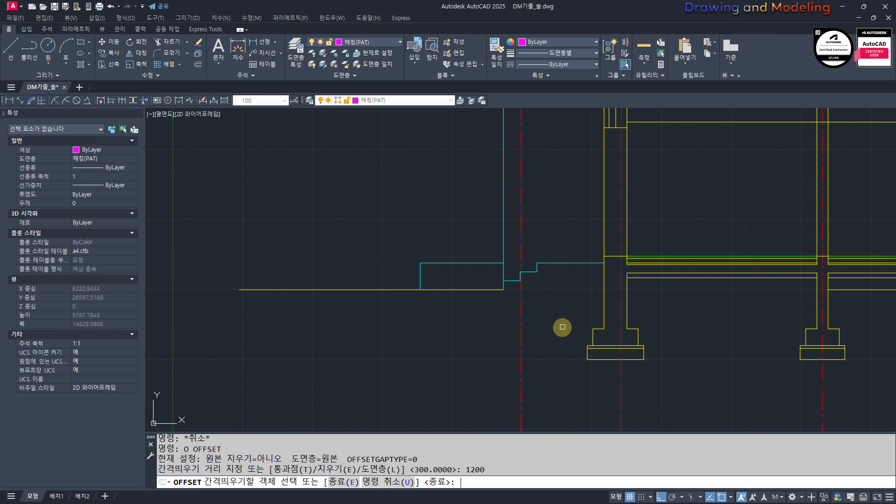
left_click(619, 376)
left_click(565, 362)
key("Escape")
key("Escape")
Step: Dimension the vertical distance from the wall centre line to the outer edge of the 화단 flower bed in the floor plan
scroll(558, 294, "up", 4)
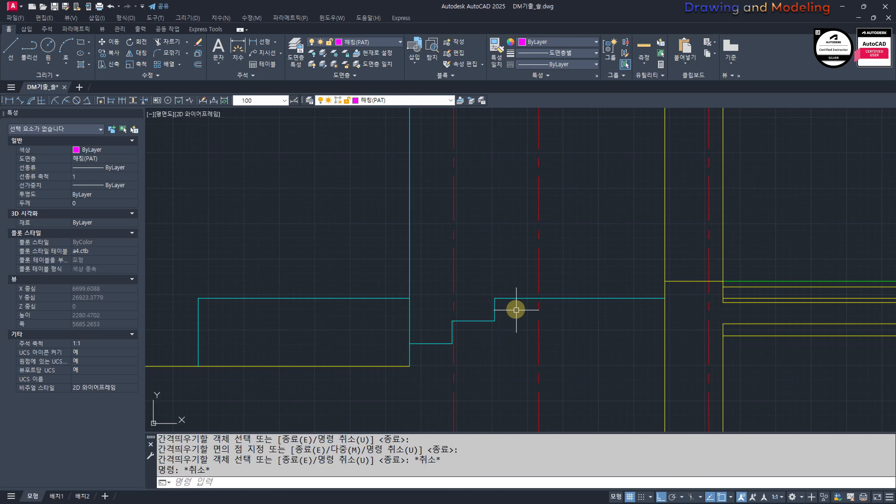
scroll(398, 270, "down", 3)
scroll(565, 255, "up", 3)
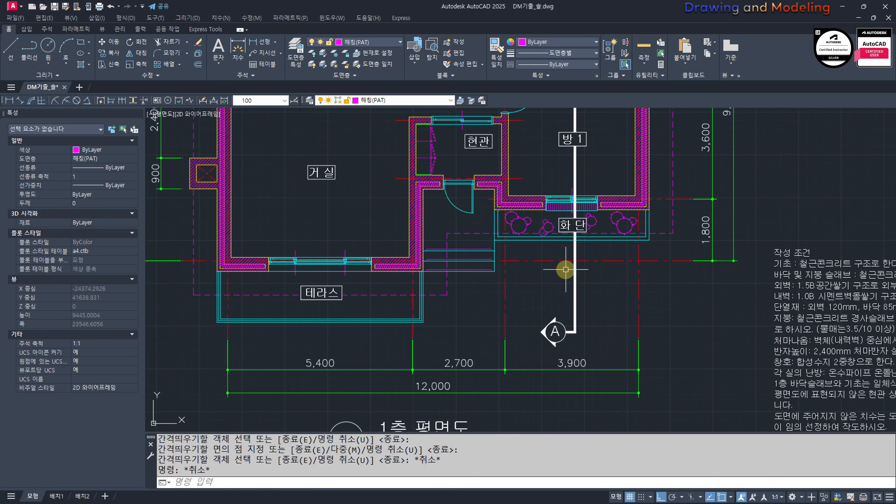
scroll(586, 342, "up", 2)
middle_click_drag(723, 268, 628, 293)
type("q")
key("space")
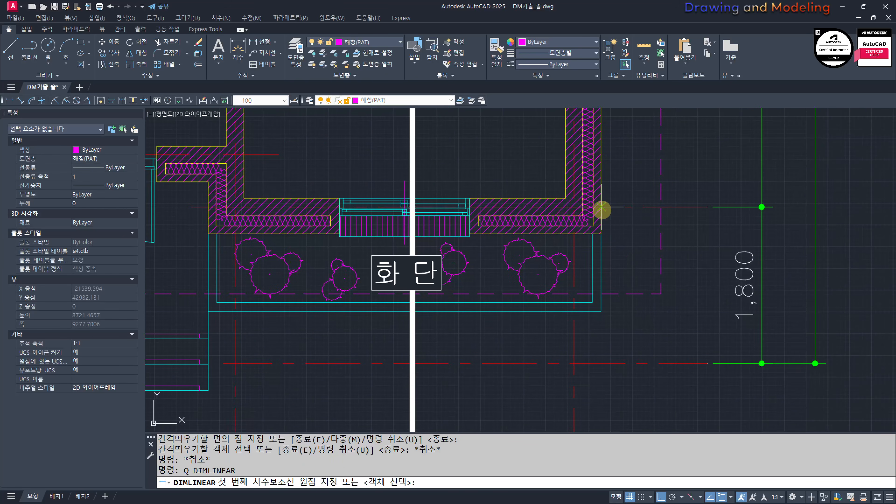
left_click(601, 206)
left_click(601, 311)
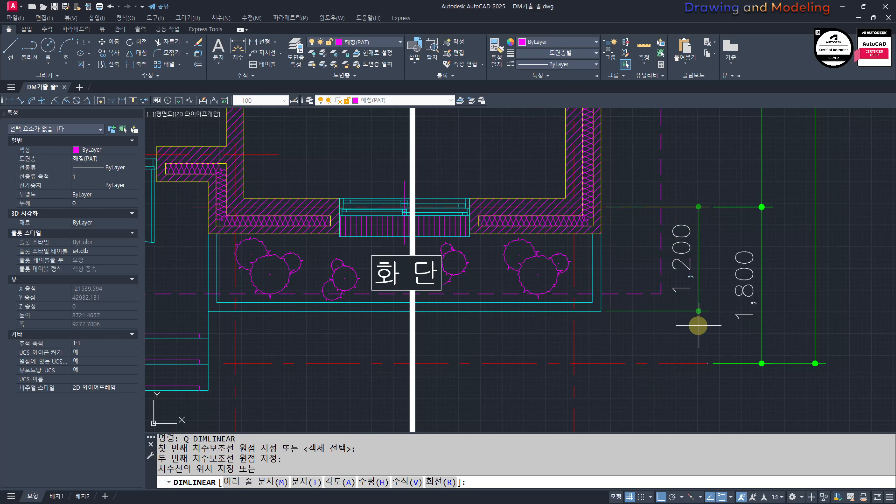
left_click(701, 269)
key("Escape")
Step: Erase the temporary linear dimension beside the 화단 flower bed in the floor plan
left_click(711, 276)
left_click(680, 314)
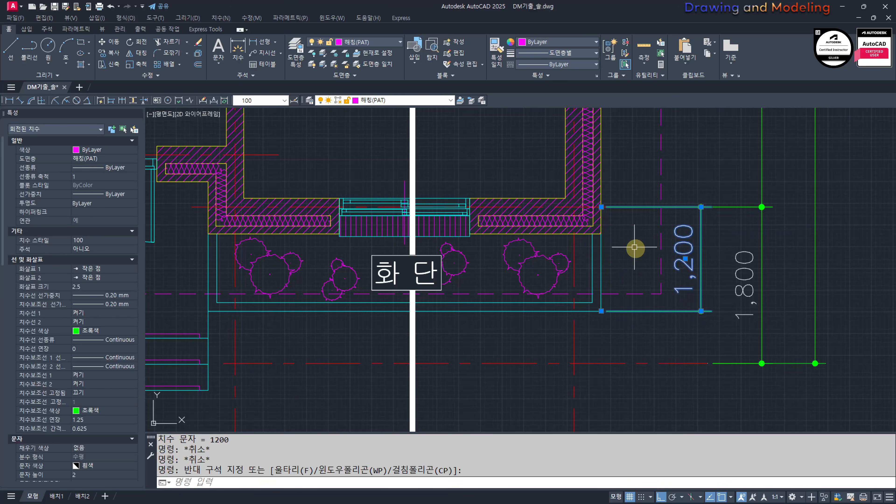
middle_click_drag(218, 338, 450, 334)
middle_click_drag(666, 313, 463, 311)
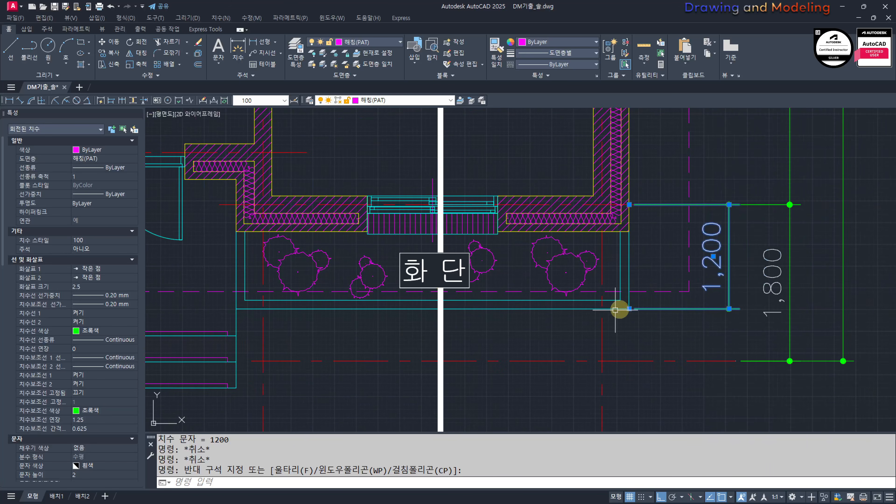
type("e")
key("space")
key("Escape")
key("Escape")
Step: Examine the exterior wall, floor slab and stepped outline in the section, including the foundation below
scroll(522, 278, "down", 9)
middle_click_drag(631, 326, 414, 163)
scroll(613, 311, "up", 12)
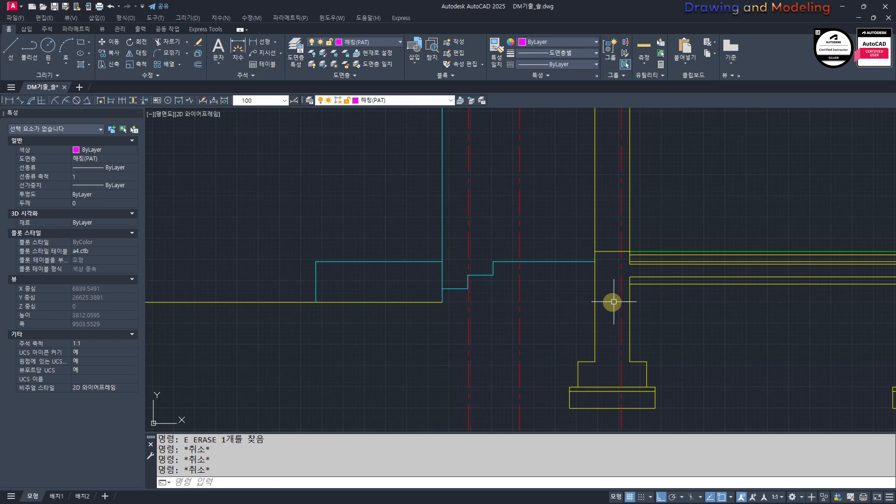
key("Escape")
scroll(632, 279, "up", 4)
scroll(561, 296, "down", 2)
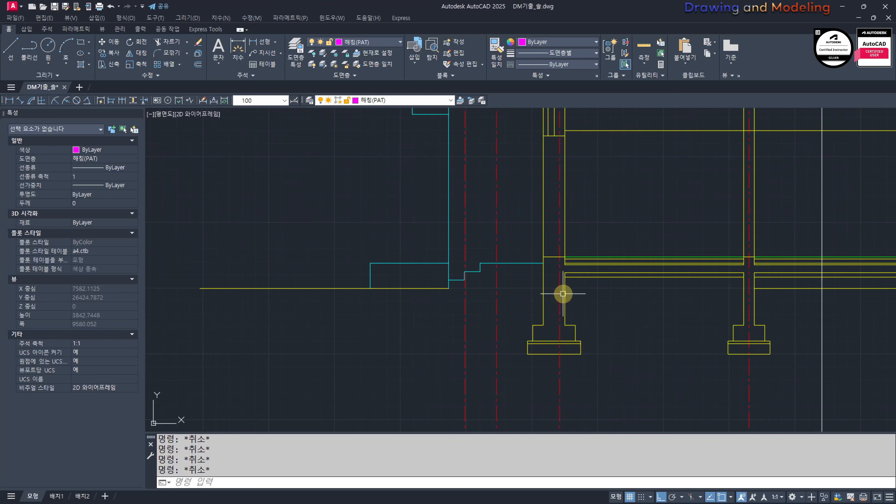
right_click_drag(561, 400, 567, 402)
right_click_drag(549, 148, 551, 288)
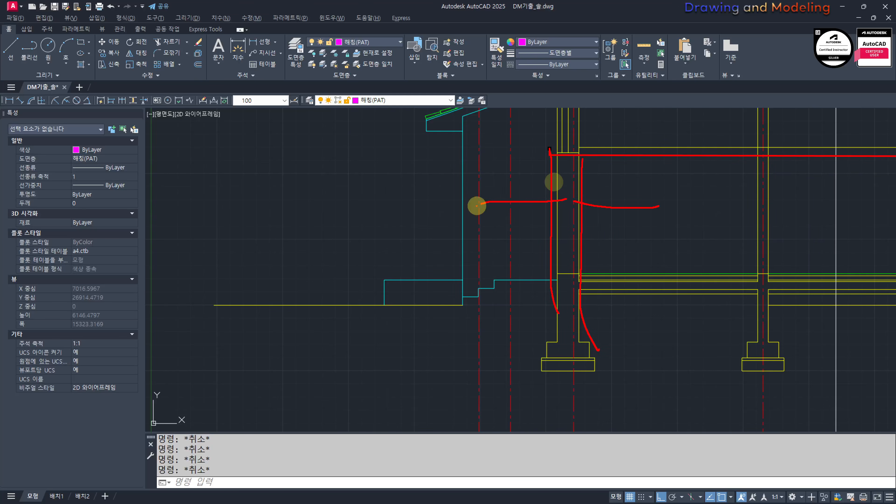
key("Escape")
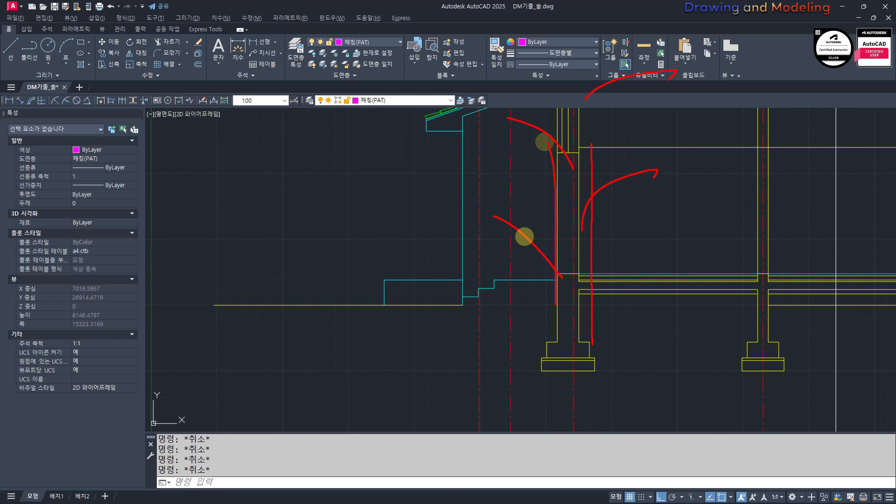
scroll(526, 311, "up", 2)
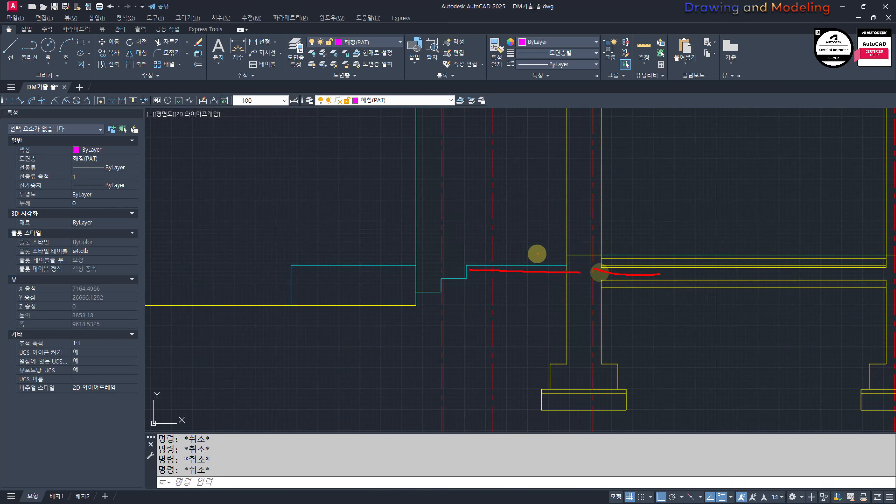
scroll(547, 321, "up", 4)
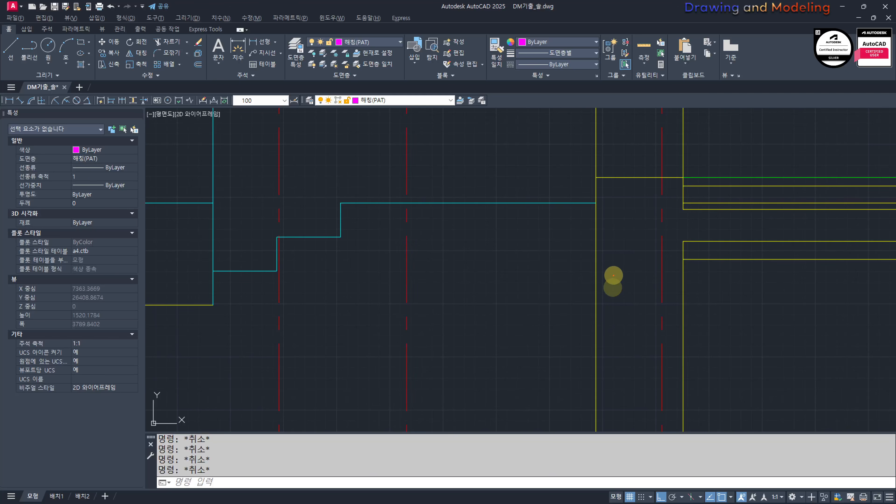
scroll(572, 367, "down", 4)
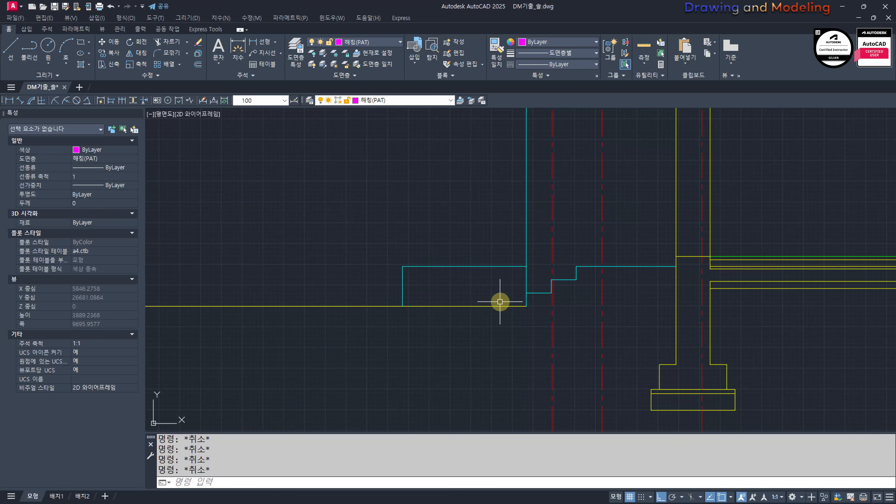
Step: Draw a horizontal ground-level line from the base of the house-side cyan line past the exterior wall
scroll(500, 302, "up", 2)
type("l")
key("Return")
left_click(439, 303)
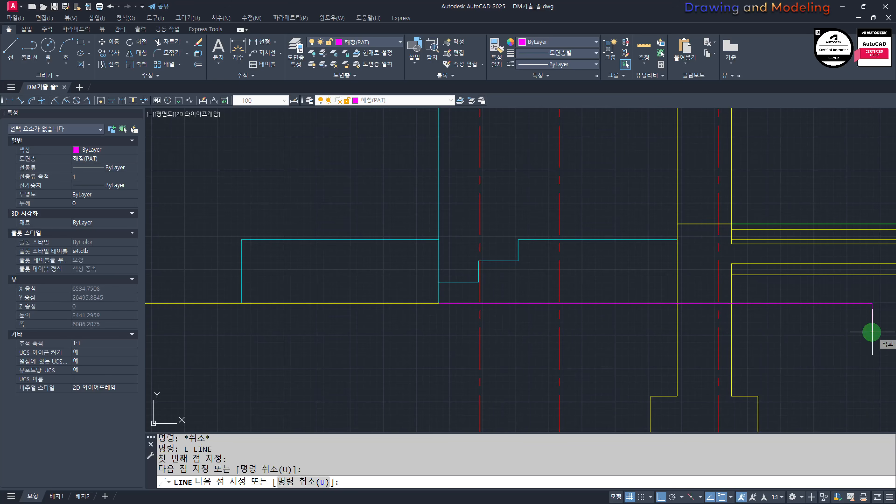
left_click(873, 330)
key("Escape")
key("Escape")
Step: Match the new ground-level line and the offset centre line to the properties of the yellow exterior wall line
scroll(550, 317, "up", 2)
middle_click_drag(640, 298, 486, 297)
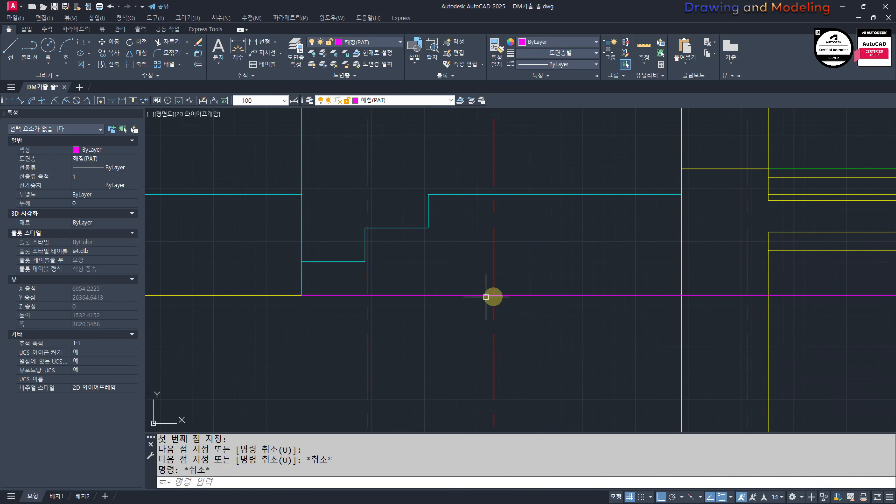
type("mm")
key("Return")
left_click(683, 333)
left_click(579, 264)
left_click(473, 327)
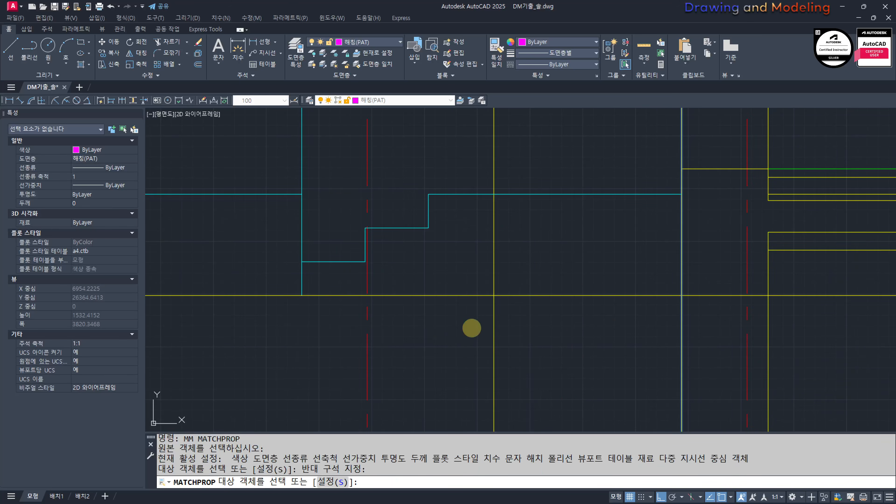
key("Escape")
key("Escape")
Step: Trim the ground-level line outside the yellow offset line and the offset line above ground level to leave a corner
middle_click_drag(438, 330, 488, 351)
type("tr")
key("Return")
left_click(496, 302)
left_click(486, 340)
key("Escape")
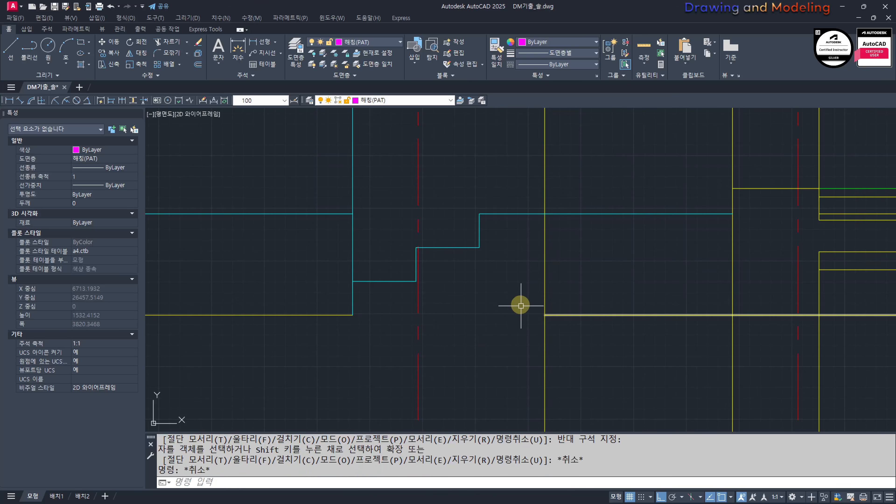
key("Return")
left_click(577, 343)
left_click(538, 306)
Step: Draw a vertical line upward from the trimmed corner at ground level, past the cyan floor line
key("Return")
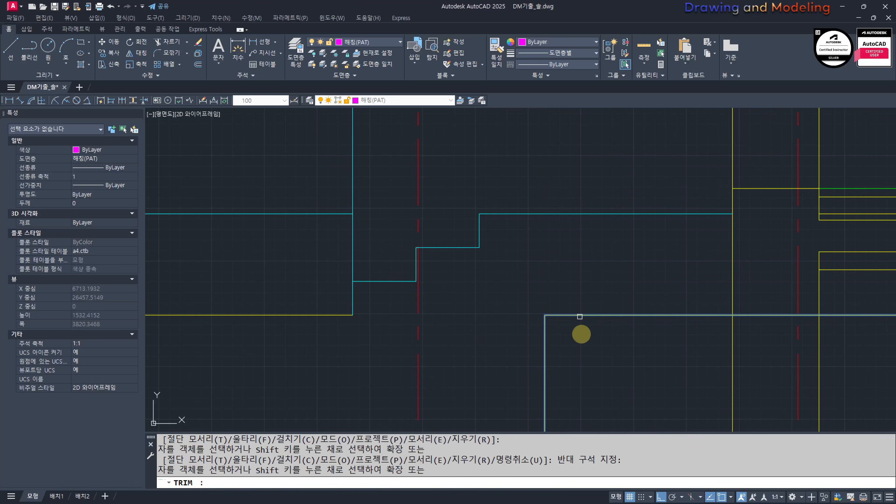
key("Escape")
key("Escape")
mouse_move(569, 347)
middle_mouse_down()
mouse_move(567, 390)
mouse_move(578, 338)
mouse_move(511, 311)
middle_mouse_up()
type("l")
Step: Match the new vertical line above the corner to the properties of the yellow ground-level line
key("Return")
left_click(543, 358)
left_click(571, 165)
key("Escape")
key("Escape")
type("mm")
Step: Offset the ground-level line 150 downward and the outer yellow vertical line 150 toward the exterior wall
key("Return")
left_click(581, 317)
left_click(584, 314)
left_click(599, 251)
left_click(553, 287)
key("Escape")
key("Escape")
type("o")
key("Return")
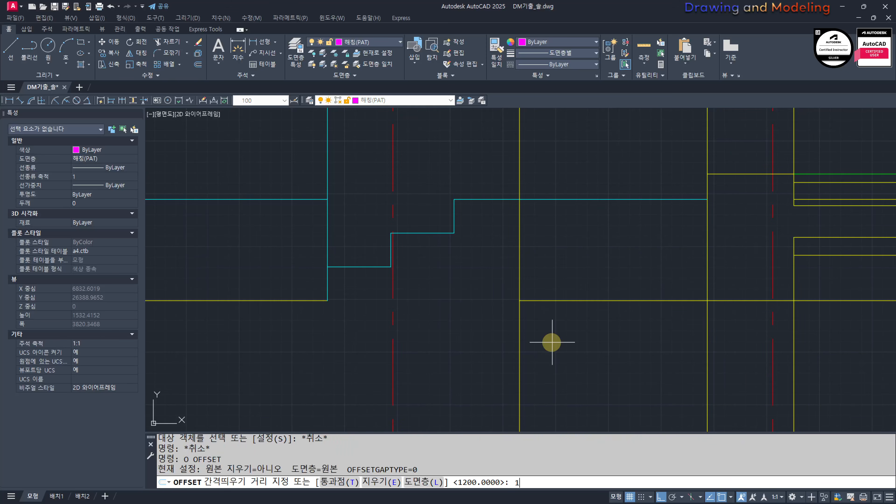
type("150")
key("Return")
left_click(578, 301)
left_click(581, 341)
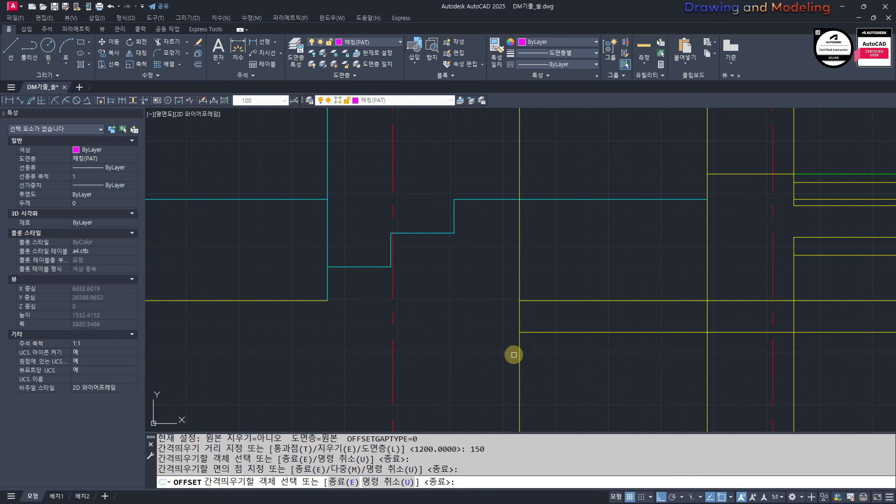
left_click(520, 353)
left_click(554, 342)
key("Escape")
key("Escape")
Step: Trim the two 150 offset lines where they cross so they form a clean corner below ground level
scroll(555, 341, "up", 2)
type("tr")
key("Return")
left_click(567, 350)
left_click(533, 314)
key("Return")
left_click(567, 278)
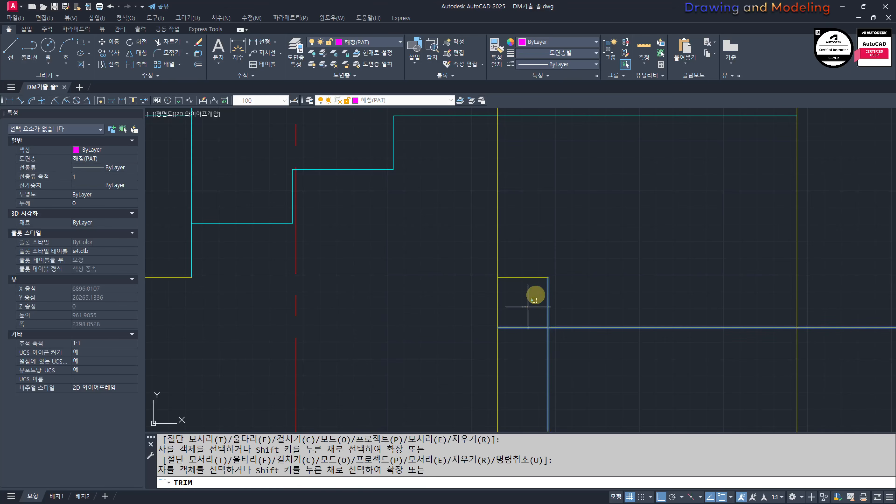
left_click(554, 321)
left_click(522, 343)
key("ctrl+z")
key("ctrl+z")
key("ctrl+z")
left_click(548, 303)
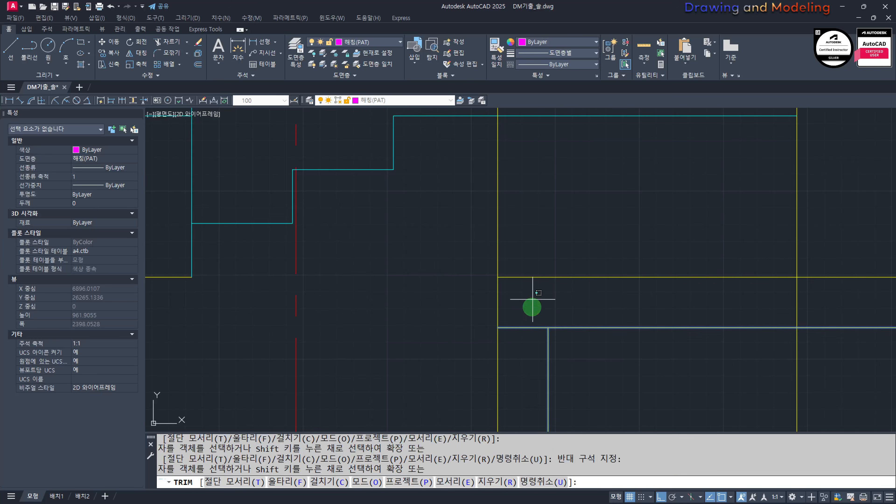
left_click_drag(533, 299, 526, 341)
key("Escape")
key("Escape")
Step: Trim the ground-level line and its 150 offset line back to the outer face of the exterior wall
middle_click_drag(834, 317, 700, 319)
type("tr")
key("Return")
left_click(700, 299)
left_click(640, 360)
key("Escape")
scroll(426, 336, "down", 4)
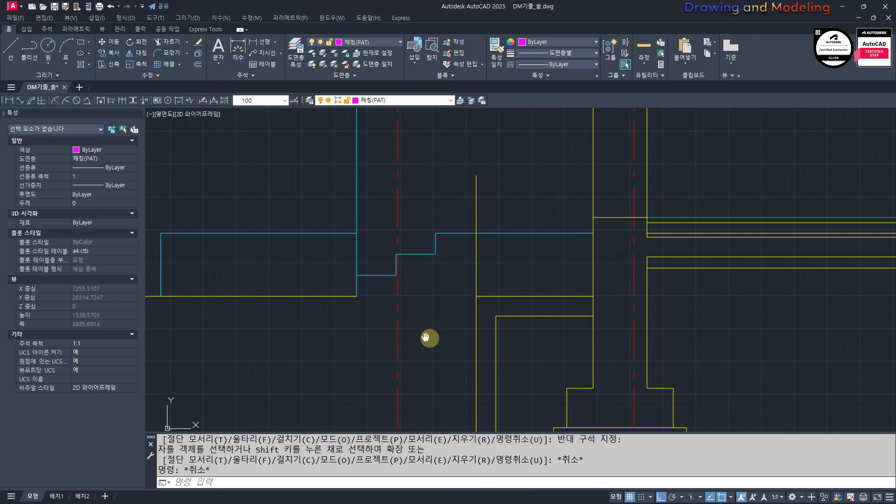
Step: Extend the ground-level line beneath the entrance steps to the outer yellow vertical line
type("ex")
key("Return")
left_click(596, 285)
left_click(558, 334)
key("Return")
left_click(440, 294)
left_click(424, 321)
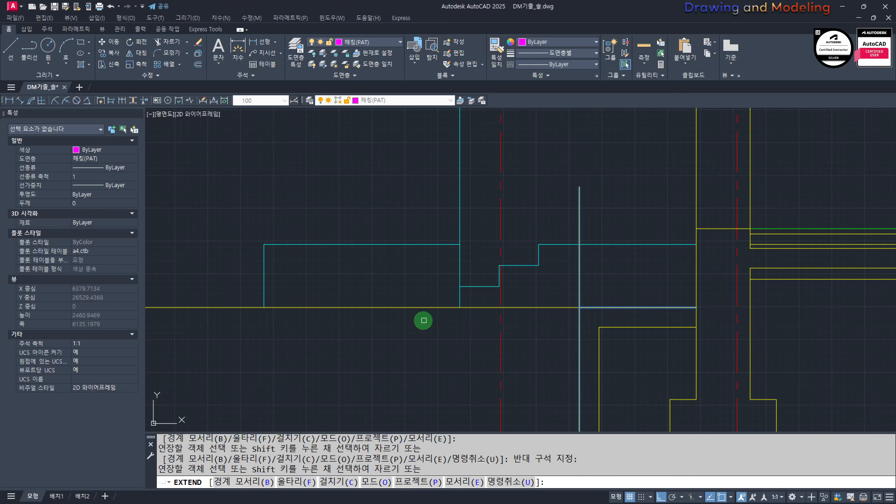
key("Escape")
key("Escape")
Step: Offset the ground-level line under the entrance steps 300 downward
middle_click_drag(566, 342, 510, 306)
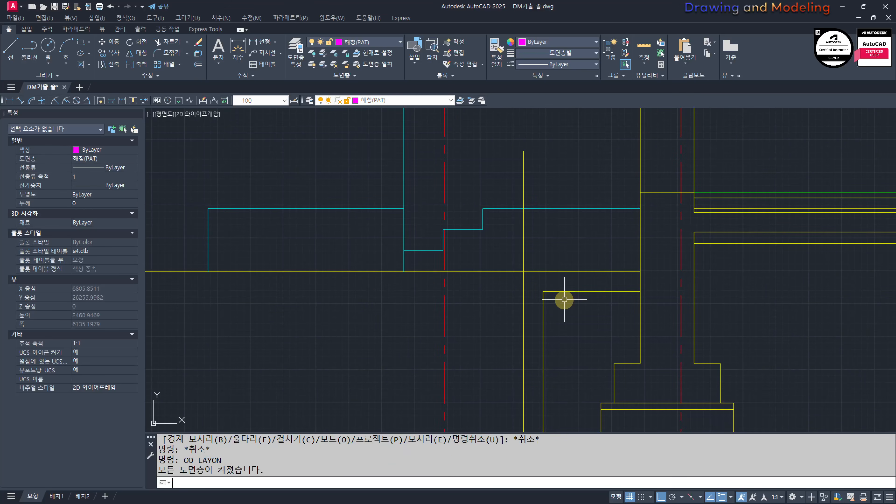
key("Escape")
key("Escape")
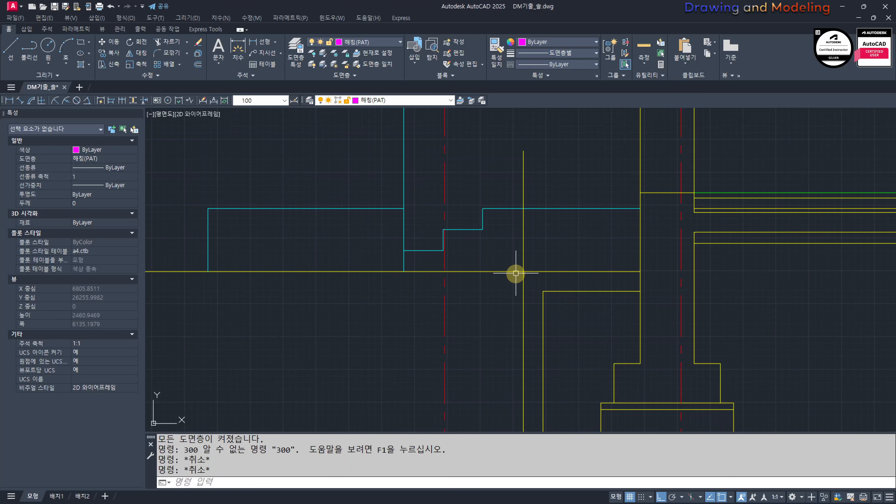
type("o")
key("Return")
type("300")
left_click(484, 272)
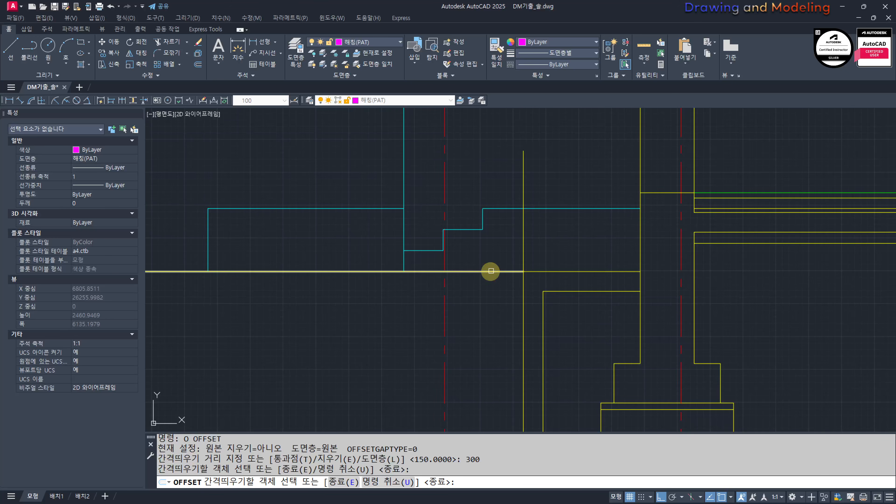
left_click(496, 314)
key("Escape")
Step: Stretch the end of the 300 offset line toward the exterior wall, past the inner vertical line
scroll(508, 318, "up", 2)
type("s")
key("Return")
left_click(556, 299)
left_click(494, 312)
key("Escape")
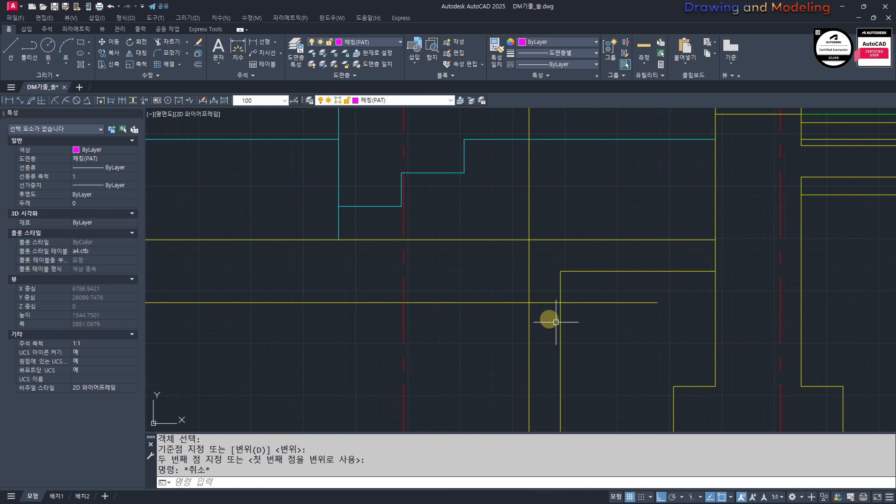
Step: Offset the stretched horizontal line 250 downward for the footing's bottom edge
scroll(558, 317, "up", 2)
type("o")
key("Return")
type("250")
key("Return")
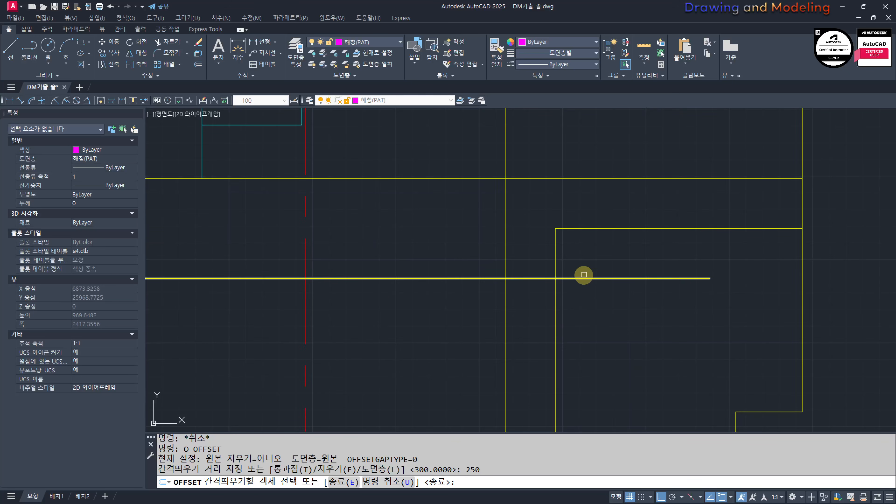
left_click(587, 278)
left_click(600, 324)
key("Escape")
key("Escape")
Step: Offset the inner and outer vertical lines of the low wall 100 outward on each side for the footing
key("Return")
type("100")
key("Return")
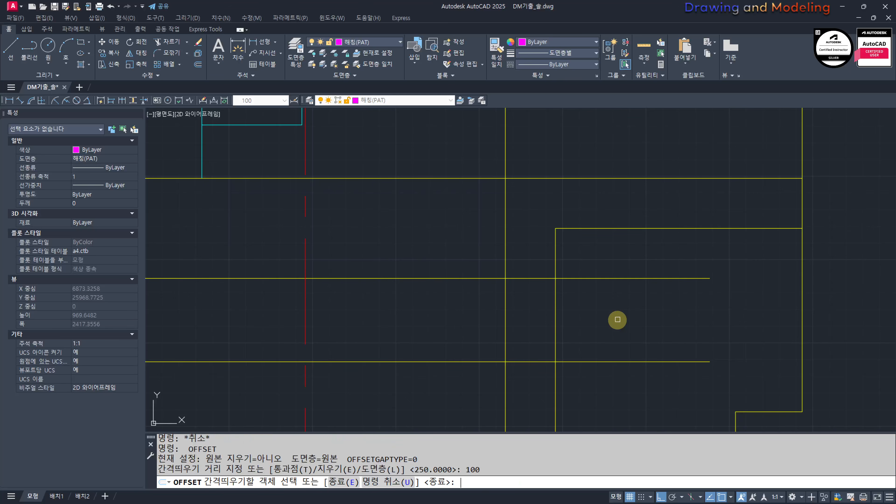
left_click(551, 302)
left_click(585, 310)
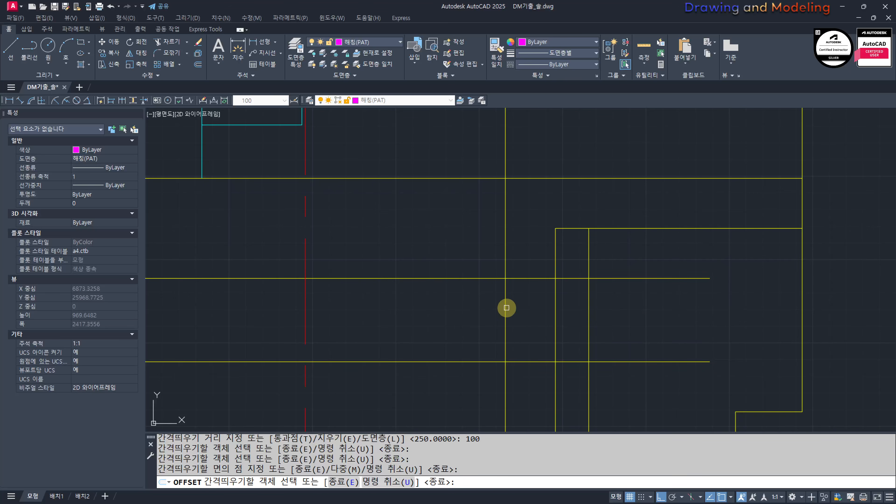
left_click(506, 309)
left_click(502, 304)
left_click(460, 315)
key("Escape")
key("Escape")
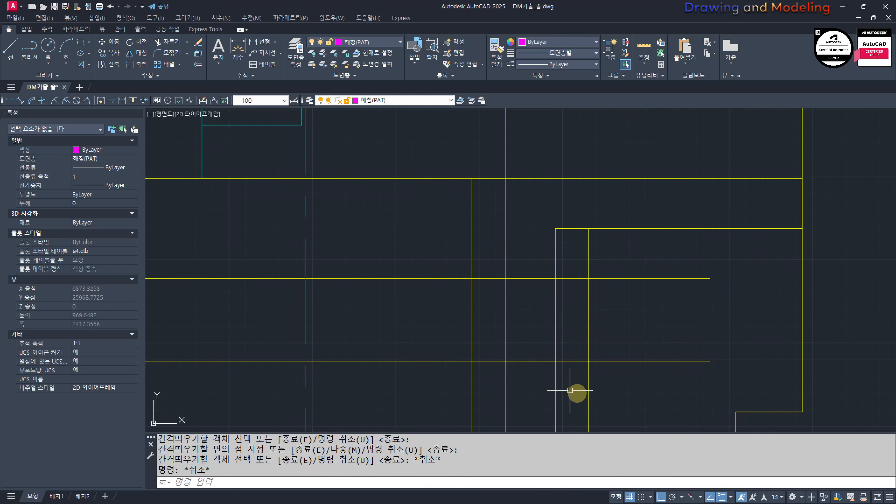
Step: Trim the low wall's two vertical lines below the footing's top line
type("tr")
key("Return")
key("Escape")
key("Escape")
type("tr")
left_click(581, 271)
left_click(565, 293)
key("space")
left_click(578, 305)
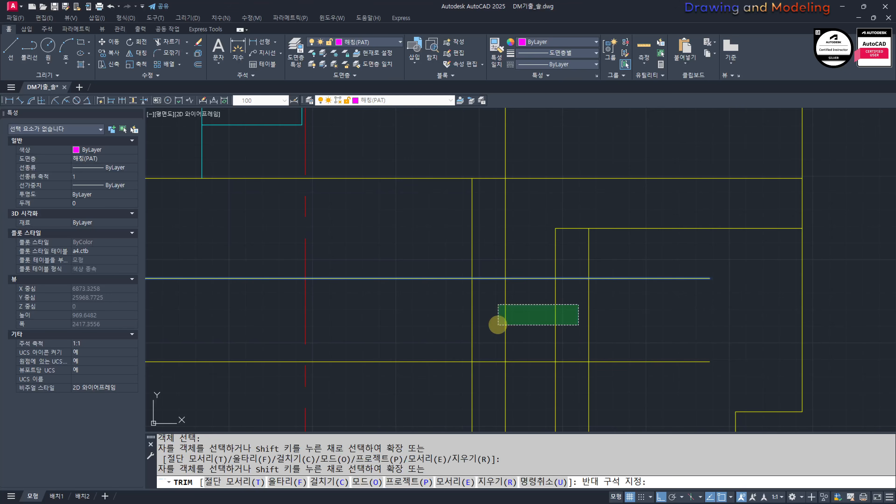
left_click(498, 325)
key("Escape")
key("Escape")
Step: Trim the excess ends of the four footing lines to leave a closed rectangle under the low wall
type("tr")
left_click(445, 273)
key("space")
left_click(486, 223)
left_click(461, 242)
left_click(428, 382)
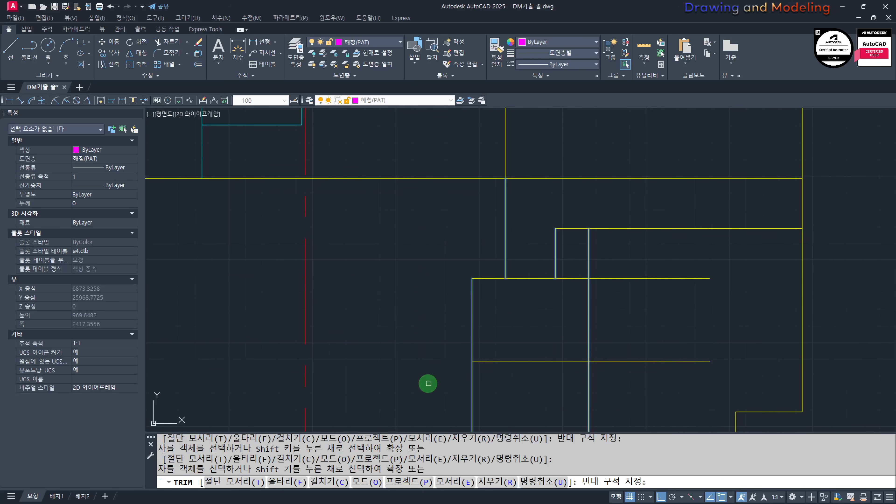
left_click(636, 407)
left_click(454, 392)
left_click(649, 239)
key("Escape")
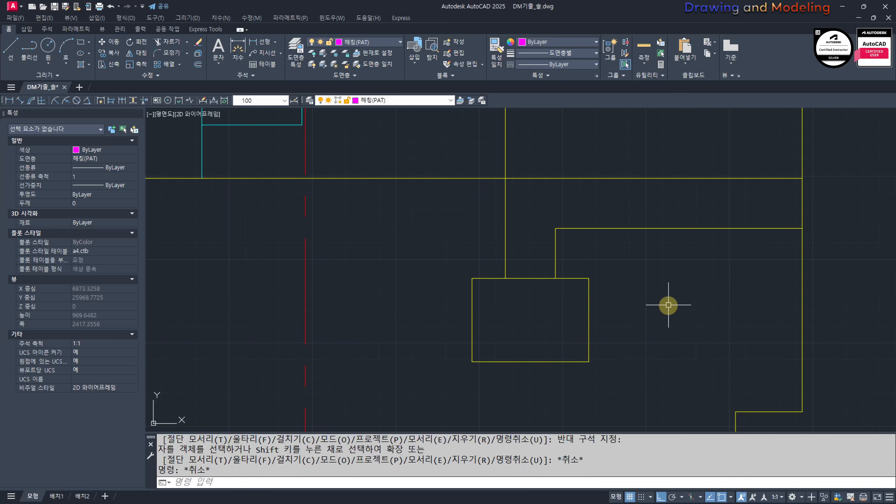
Step: Offset the top line of the small footing 50 downward
type("o")
key("space")
type("50")
key("Return")
left_click(546, 283)
left_click(540, 306)
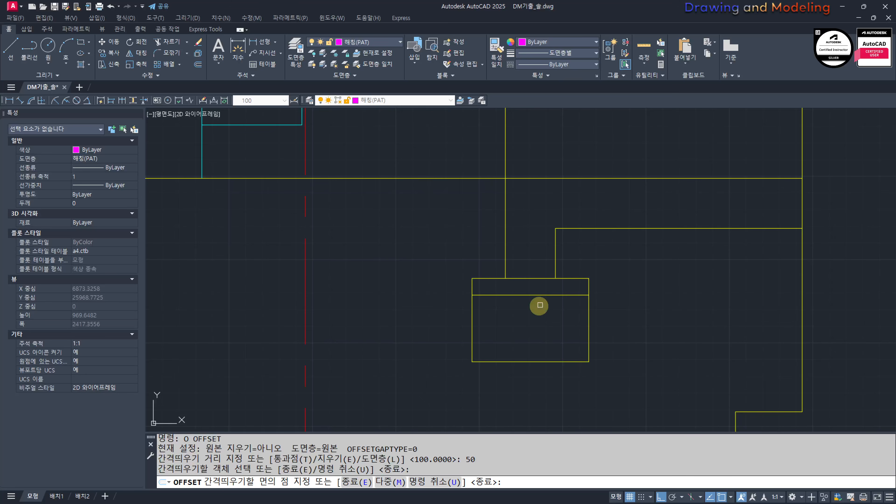
key("Escape")
key("Escape")
scroll(482, 287, "down", 5)
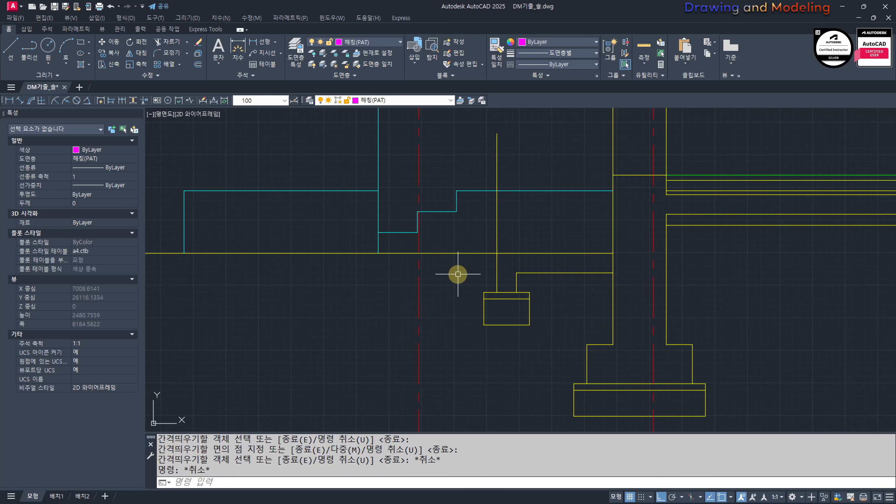
scroll(509, 272, "up", 2)
middle_click_drag(514, 269, 515, 372)
scroll(514, 264, "up", 2)
key("Escape")
scroll(514, 264, "down", 2)
middle_click_drag(554, 246, 546, 298)
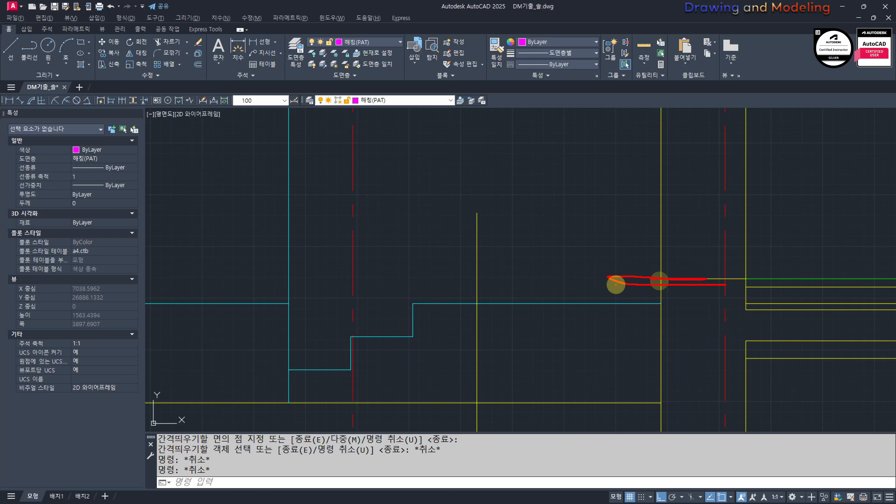
Step: Offset the ground-level segment between the low wall and the exterior wall 700 upward
middle_click_drag(631, 359, 600, 345)
type("o")
key("Return")
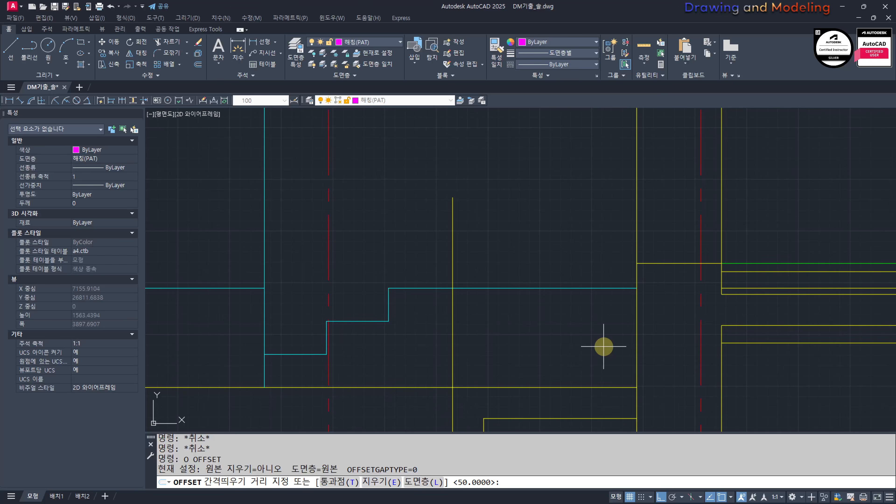
type("700")
key("Return")
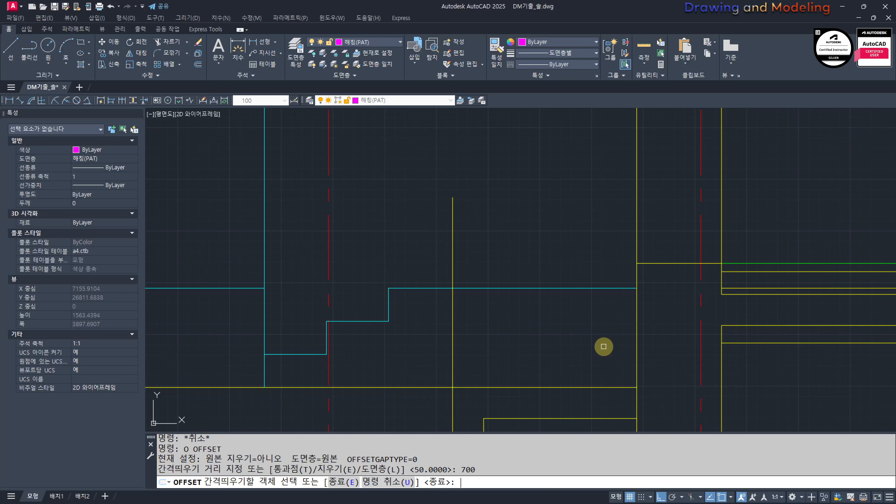
left_click(522, 389)
left_click(576, 325)
middle_click_drag(597, 235, 609, 260)
key("Escape")
key("Escape")
Step: Trim the low wall's vertical line above the 700 offset line to form its top corner
scroll(460, 277, "up", 4)
type("tr")
key("Return")
left_click(509, 278)
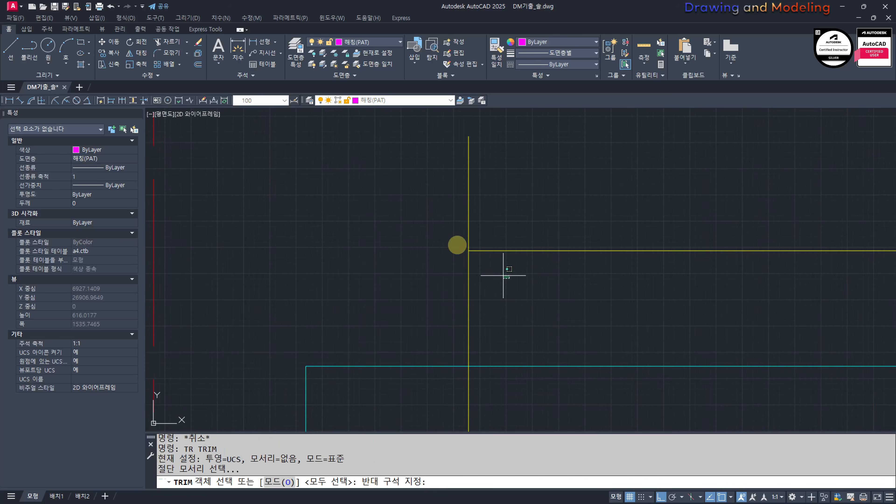
left_click(452, 241)
key("Return")
left_click(522, 172)
left_click(403, 215)
key("Escape")
key("Escape")
Step: Trim the cyan floor line between the low wall's outer line and the exterior wall
middle_click_drag(478, 360, 498, 318)
type("tr")
key("Return")
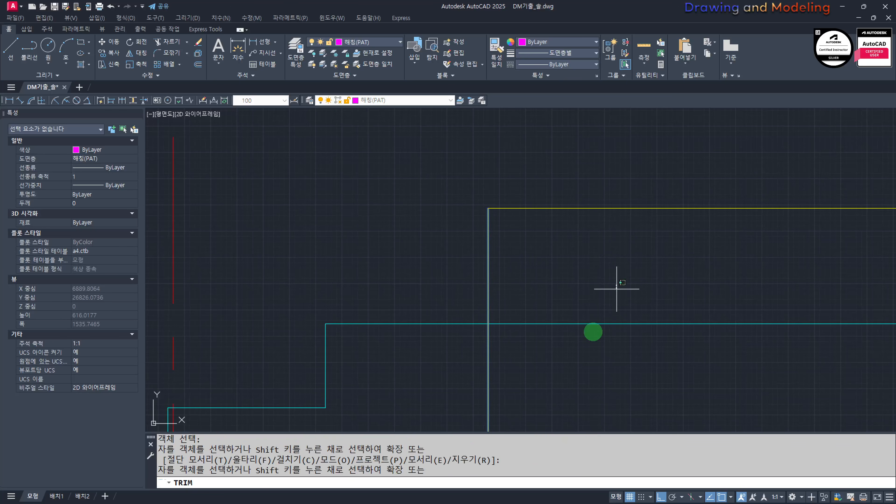
left_click(616, 288)
key("Escape")
key("Escape")
scroll(612, 317, "down", 4)
Step: Trim the remaining cyan floor line inside the low wall and offset the low wall's outer vertical line 90 toward the exterior wall
middle_click_drag(610, 334, 526, 314)
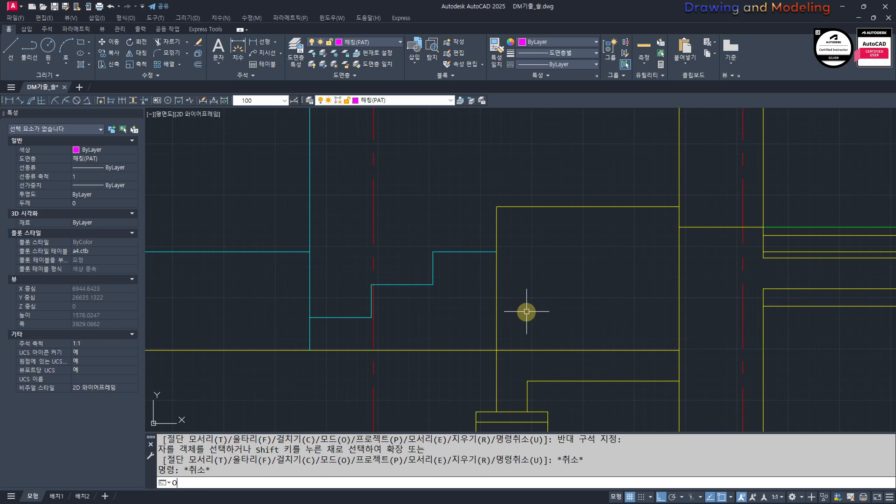
type("o")
key("Return")
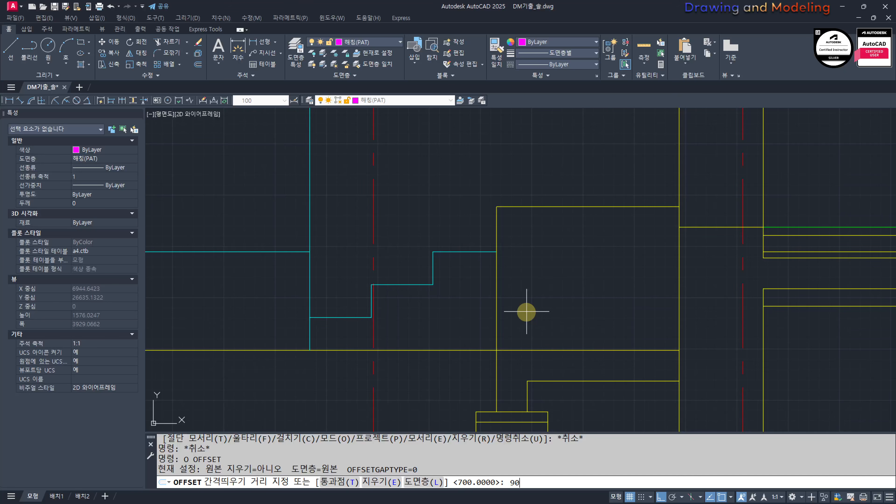
key("Return")
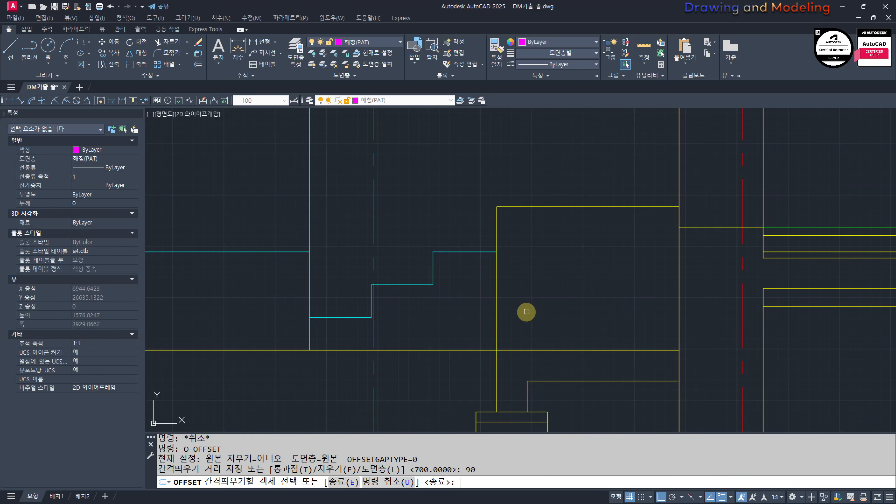
left_click(497, 297)
left_click(571, 299)
key("Escape")
key("Escape")
mouse_move(567, 223)
middle_mouse_down()
mouse_move(566, 274)
mouse_move(528, 260)
middle_mouse_up()
scroll(526, 275, "up", 2)
key("Escape")
key("Escape")
middle_click_drag(482, 396, 529, 304)
scroll(538, 194, "up", 4)
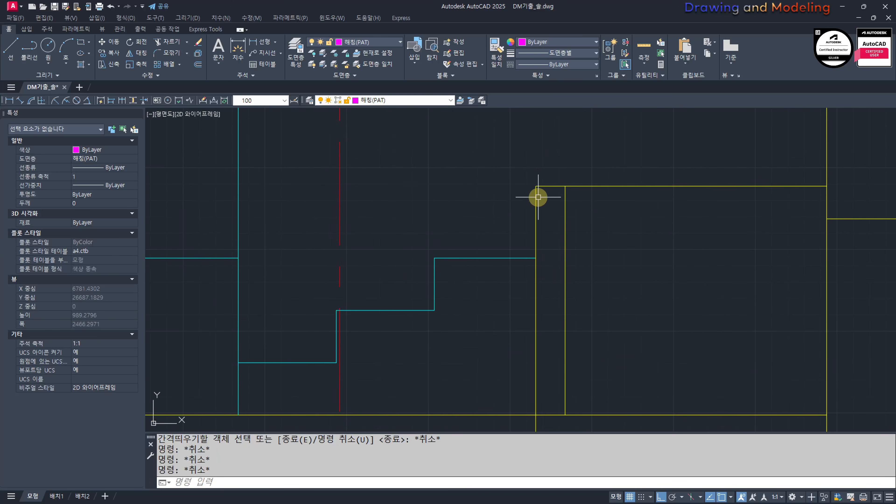
left_click_drag(587, 218, 529, 239)
key("Escape")
scroll(620, 276, "down", 4)
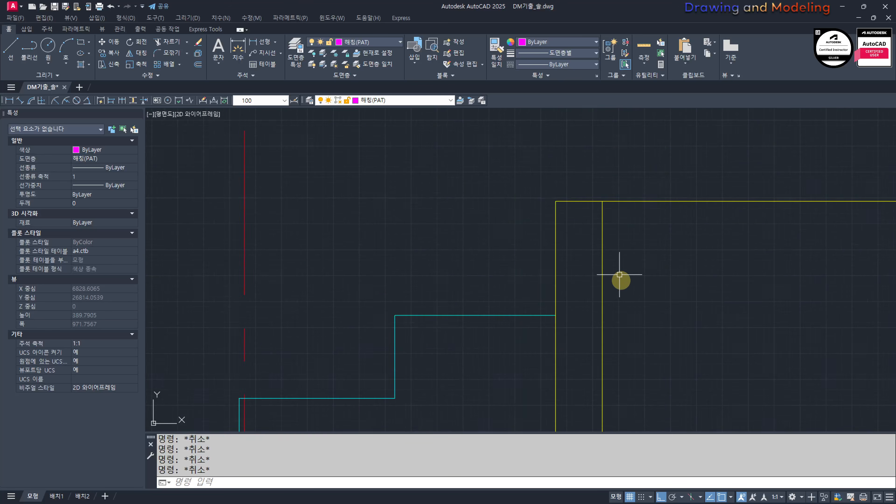
Step: Offset the low wall's top horizontal line 90 downward to form the underside of the cap
middle_click_drag(654, 303, 489, 268)
type("o")
key("Return")
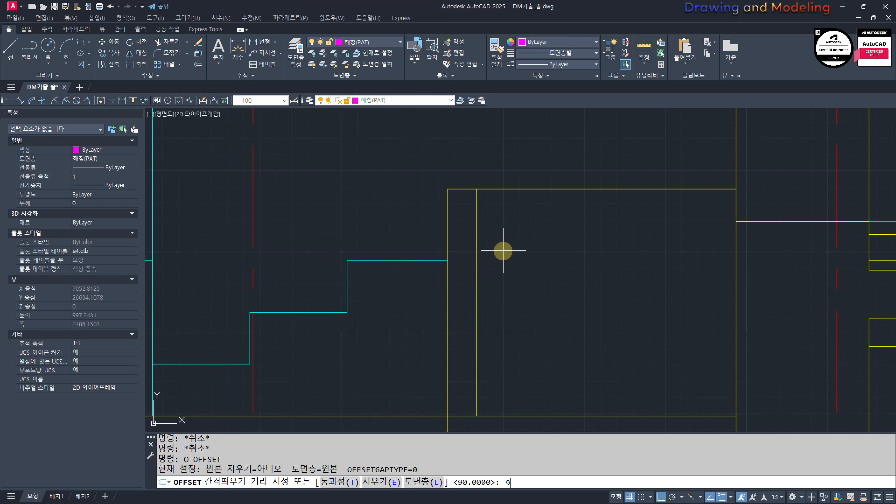
type("90")
key("Return")
left_click(510, 190)
left_click(514, 223)
key("Escape")
key("Escape")
scroll(458, 199, "up", 4)
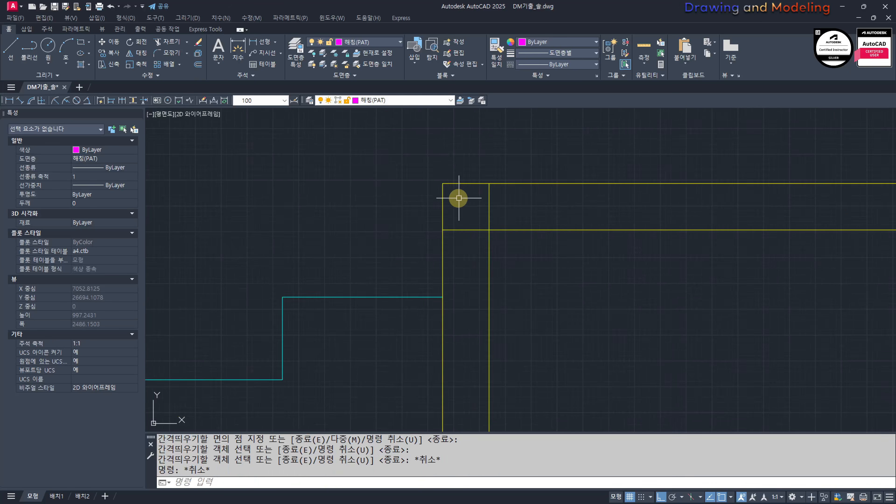
Step: Trim the low wall's inner vertical line above the cap's underside line
type("tr")
key("Return")
key("Return")
left_click(521, 202)
left_click(476, 228)
key("Escape")
middle_click_drag(458, 235, 457, 266)
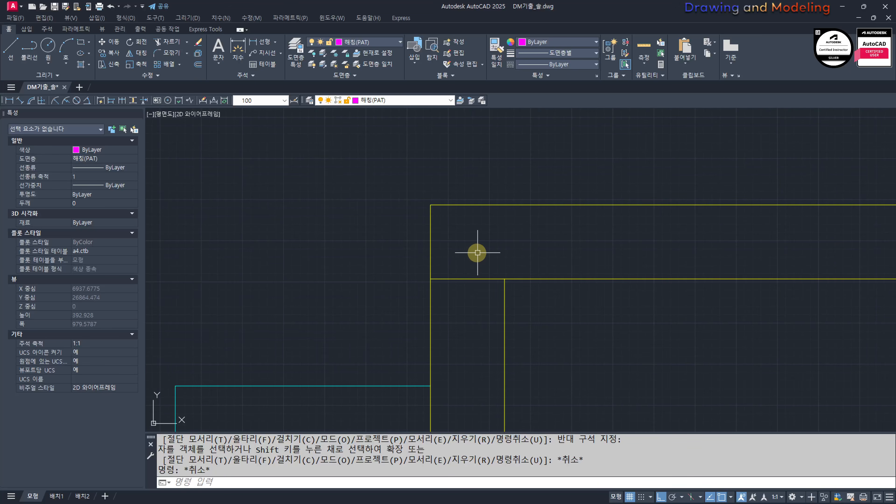
Step: Offset the low wall's outer vertical line 190 toward the exterior wall for the end of the cap
type("o")
key("Return")
type("190")
key("Return")
left_click(433, 251)
left_click(556, 250)
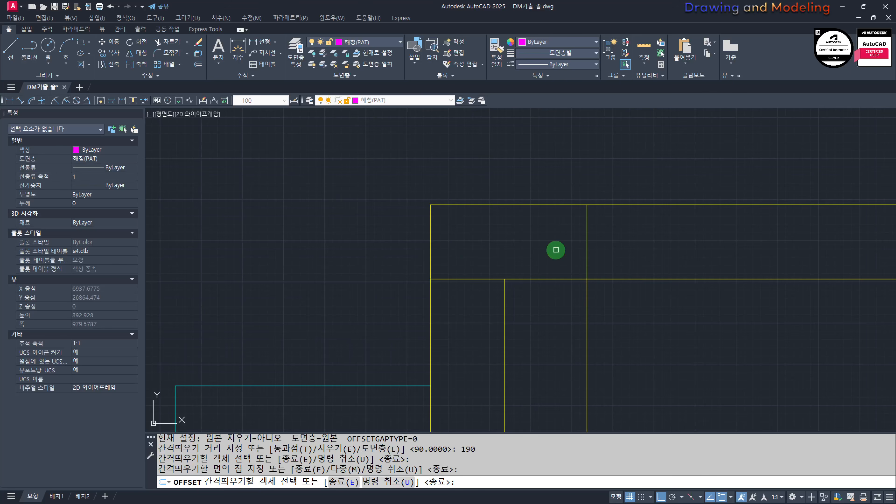
key("Escape")
key("Escape")
Step: Trim the 190 offset line below the cap's underside so only the cap's end edge remains
scroll(521, 296, "up", 2)
type("tr")
key("Return")
left_click(632, 296)
left_click(552, 227)
key("Escape")
key("Escape")
scroll(584, 294, "down", 2)
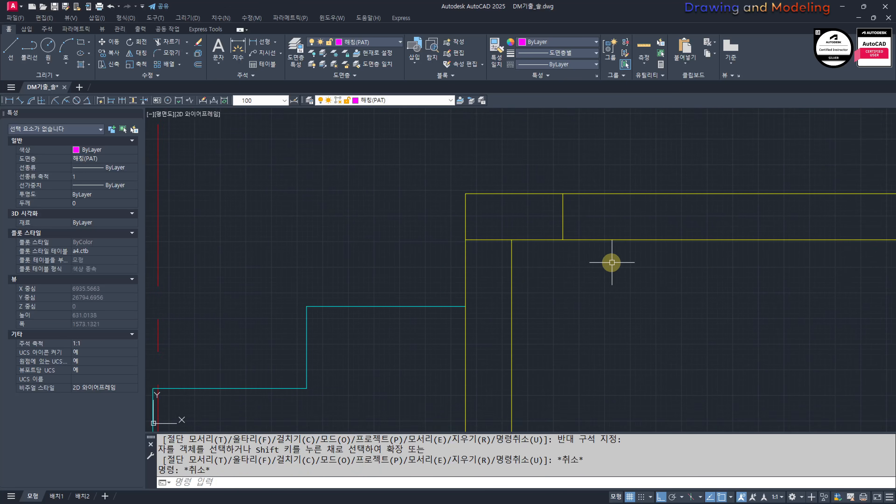
middle_click_drag(612, 263, 610, 276)
left_click(610, 276)
left_click(545, 245)
double_click(545, 245)
key("Escape")
key("Escape")
middle_click_drag(566, 232, 578, 242)
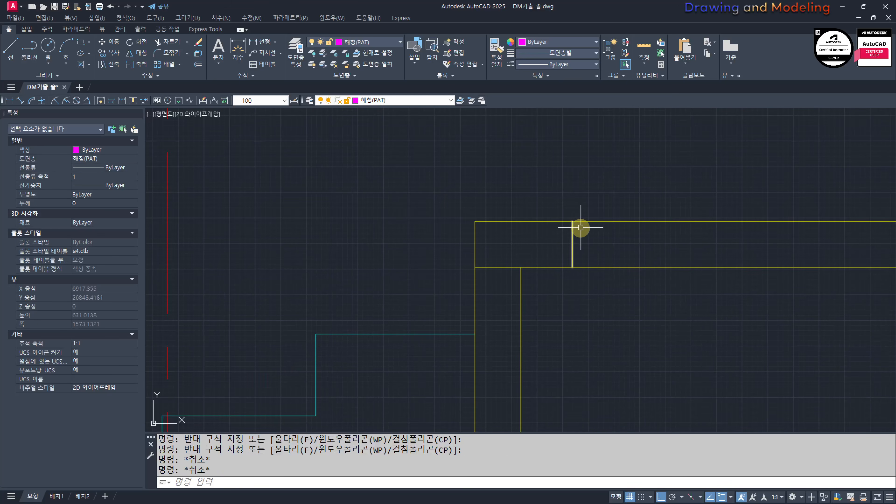
mouse_move(561, 265)
left_mouse_down()
mouse_move(484, 199)
mouse_move(564, 217)
left_mouse_up()
key("Escape")
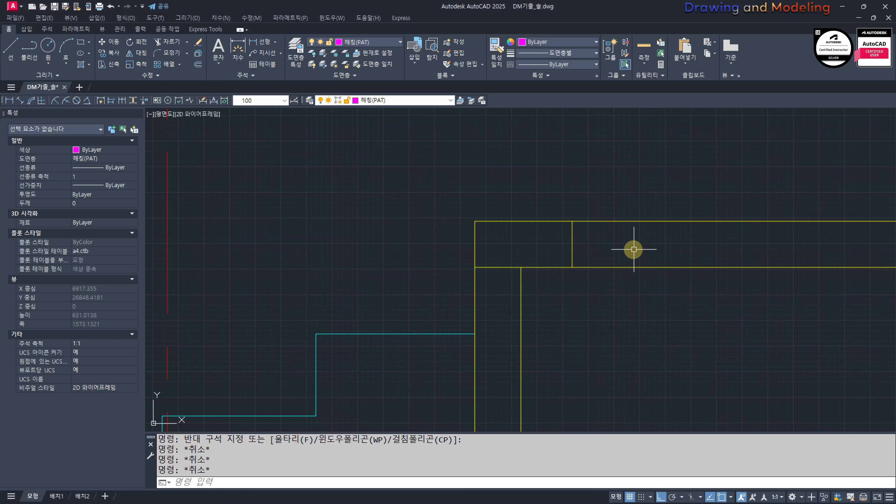
Step: Break the top horizontal line at the cap's inner end edge
middle_click_drag(634, 249, 601, 249)
type("br")
key("Return")
left_click(544, 224)
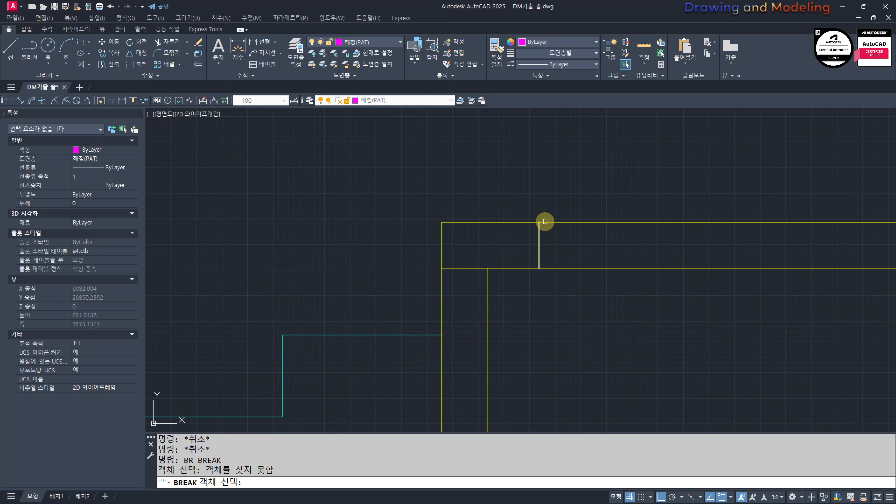
left_click(550, 222)
left_click(540, 222)
key("Escape")
key("Escape")
Step: Break the cap's underside line at the cap's inner end edge
scroll(550, 270, "up", 2)
key("space")
left_click(549, 265)
left_click(547, 267)
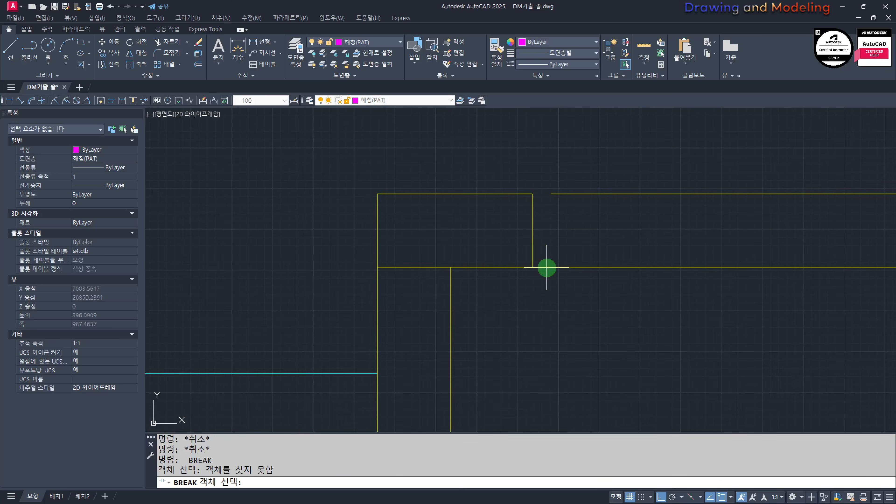
left_click(535, 273)
key("Escape")
key("Escape")
Step: Extend the broken horizontal lines back to the cap's inner end edge to close the gaps
type("ex")
key("space")
Step: Match the cyan step line's properties onto the two horizontal lines between the cap and the exterior wall
key("space")
left_click(604, 281)
left_click(615, 247)
left_click(602, 162)
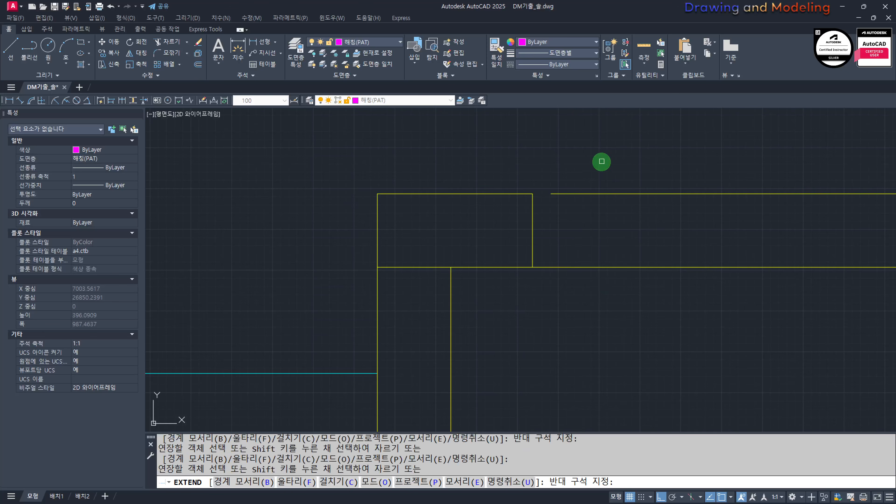
key("Escape")
key("Escape")
scroll(436, 256, "down", 4)
type("mm")
key("space")
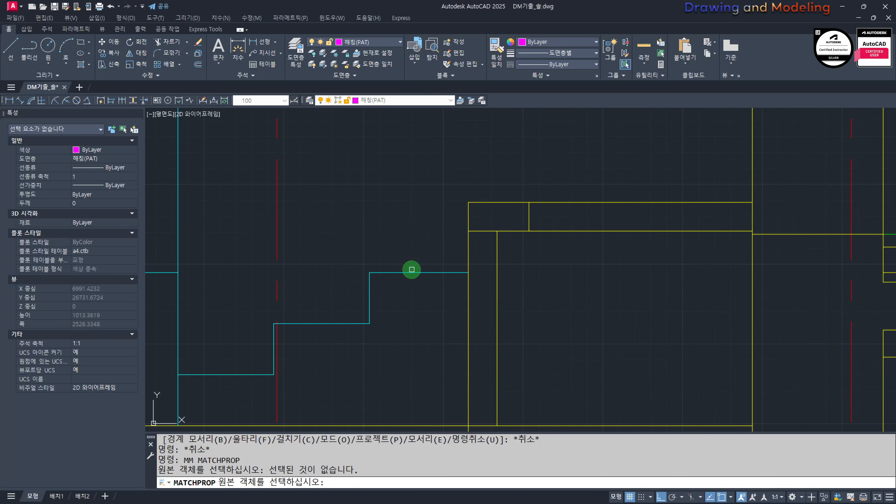
left_click(408, 274)
left_click(636, 250)
left_click(568, 160)
key("Escape")
key("Escape")
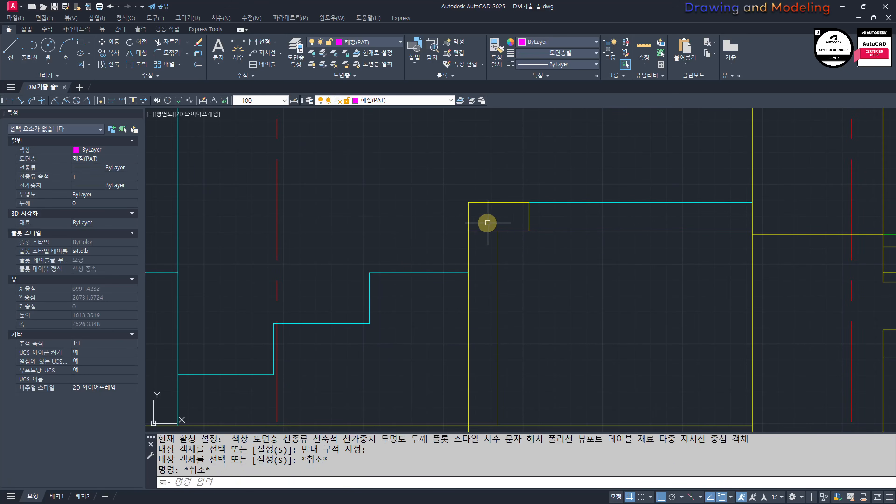
middle_click_drag(488, 223, 584, 279)
scroll(535, 235, "down", 3)
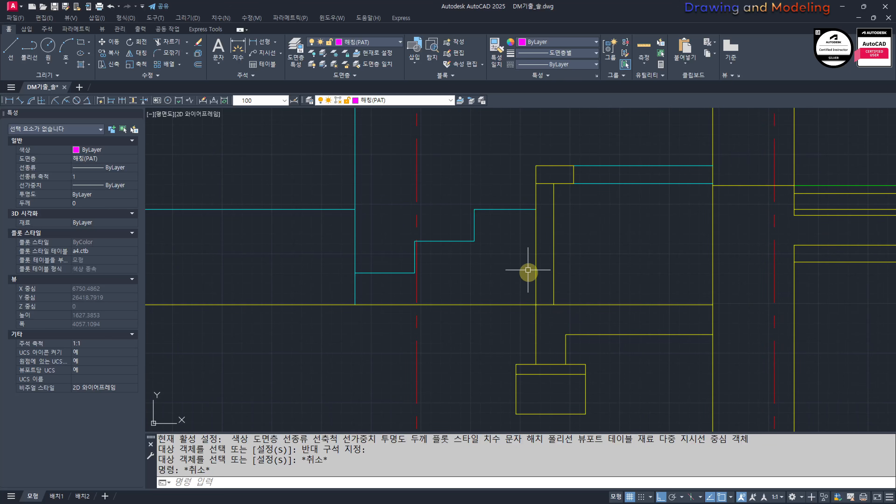
Step: Hatch the low wall's body between the ground line and the cap with ANSI31 at scale 10
scroll(528, 270, "up", 2)
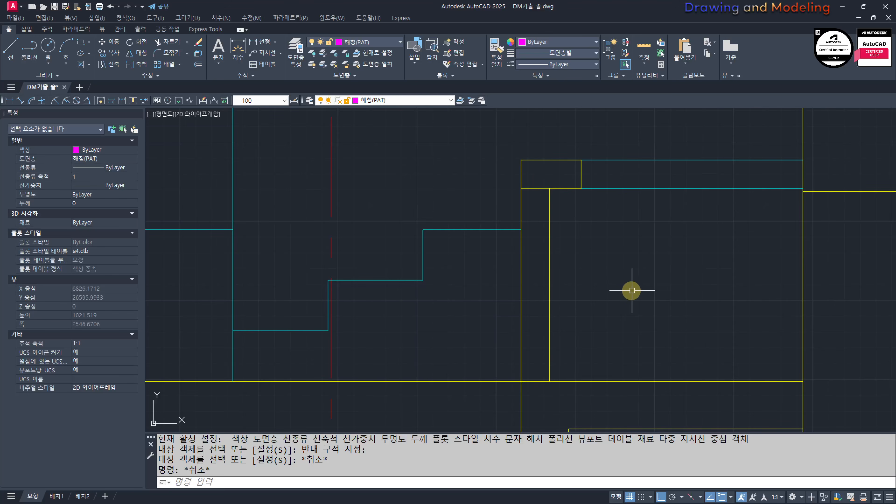
key("Return")
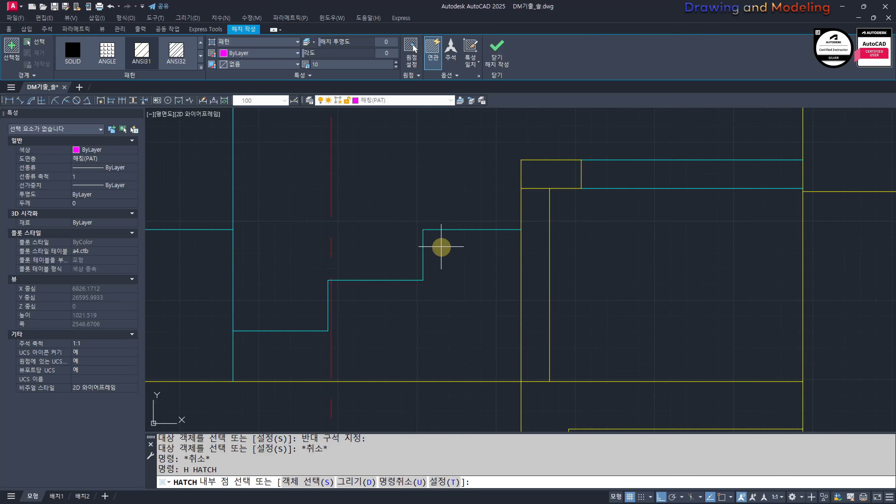
left_click(531, 205)
key("Return")
key("Return")
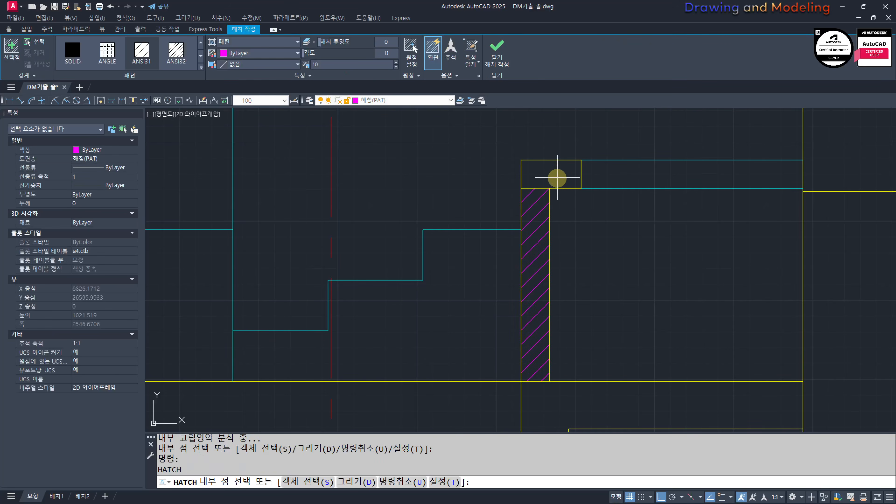
Step: Hatch the low wall's cap with ANSI31 at scale 10 and set its hatch angle to 90
left_click(549, 179)
key("Escape")
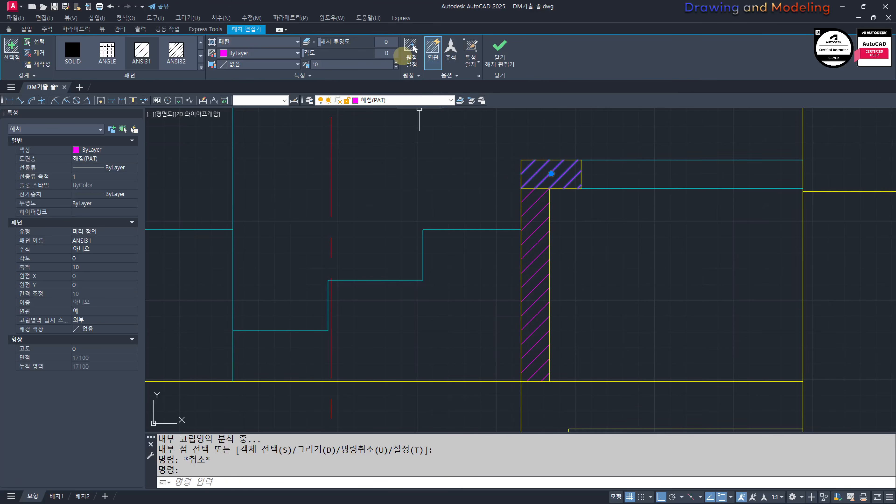
left_click(392, 53)
type("90")
key("Return")
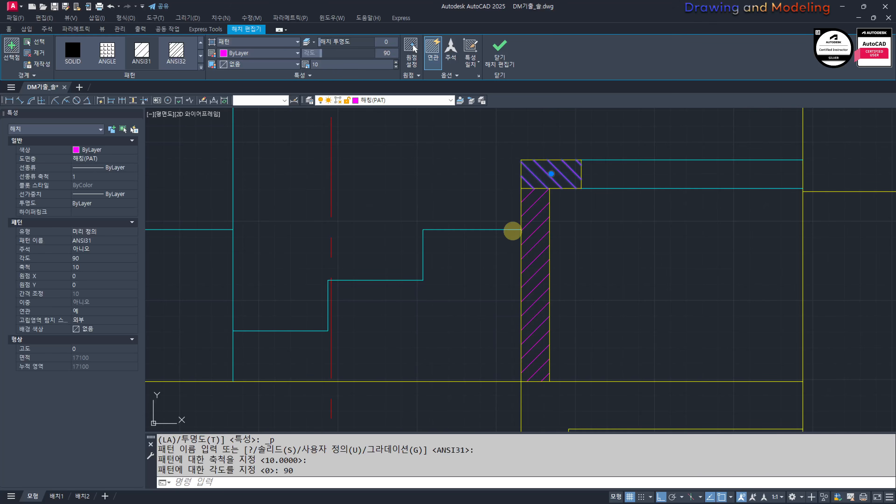
key("Escape")
Step: Change the low wall body's hatch to a user-defined pattern with a spacing of 60
key("Return")
left_click(537, 266)
key("Escape")
left_click(527, 203)
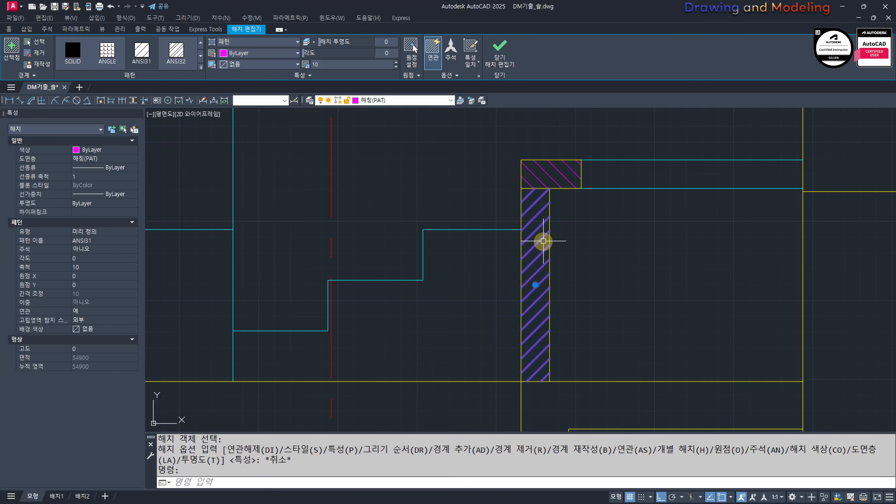
left_click(245, 41)
left_click(240, 81)
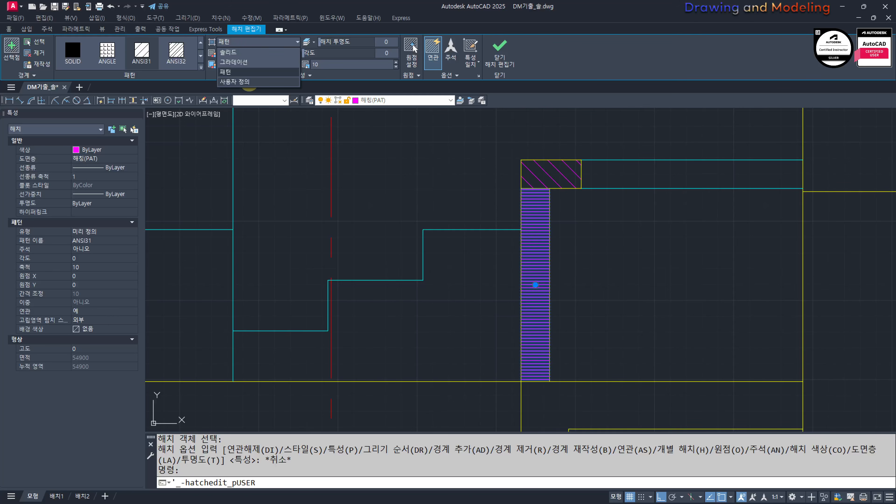
left_click(318, 61)
type("6")
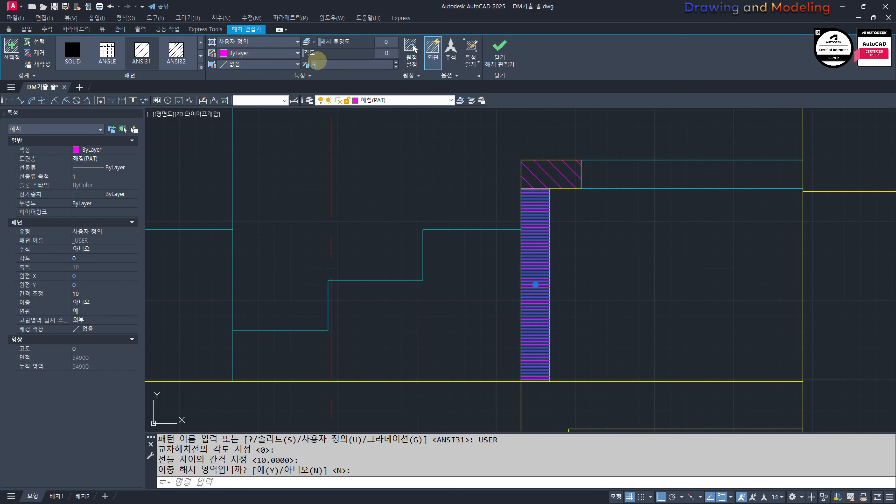
type("0")
key("Return")
Step: Set the origin of the wall body's line hatch to the wall's outer bottom corner on the ground line
left_click(413, 47)
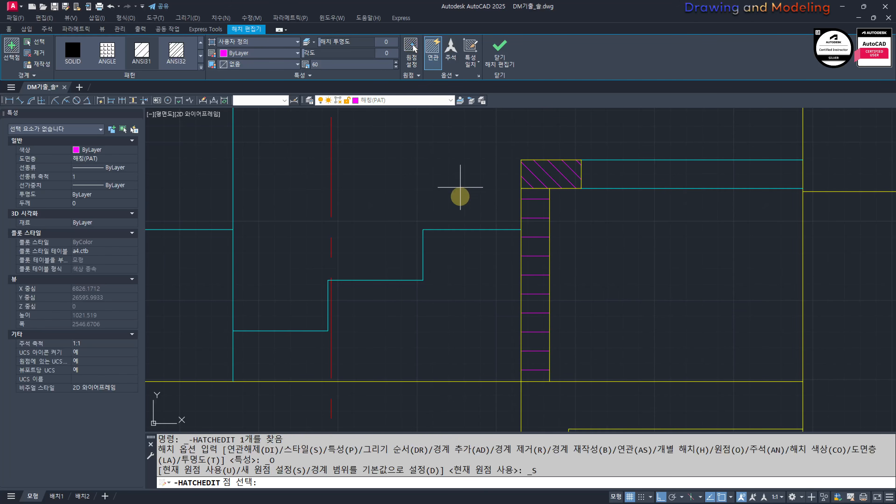
left_click(514, 378)
key("Escape")
key("Escape")
scroll(534, 300, "up", 3)
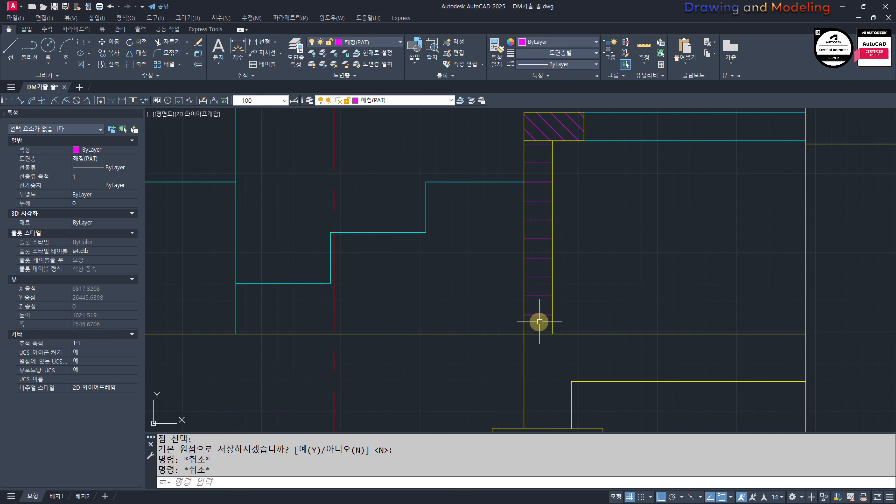
left_click(541, 314)
key("Escape")
key("Escape")
scroll(644, 341, "down", 2)
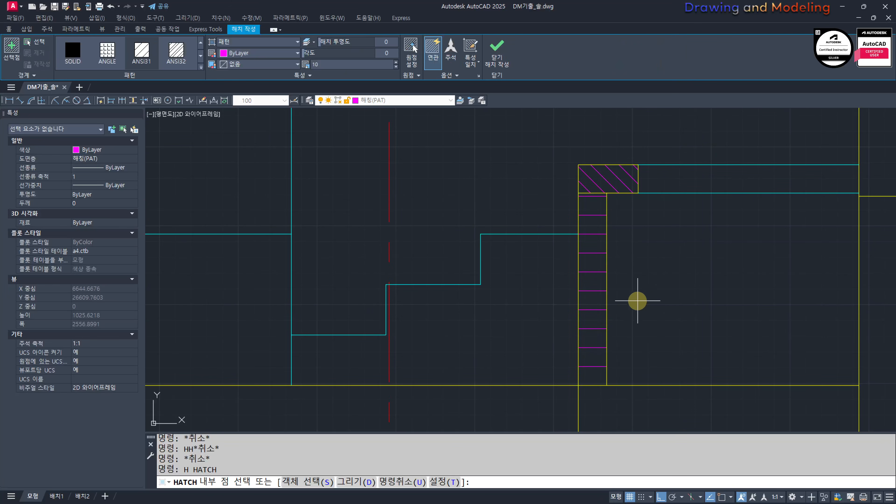
Step: Add a second ANSI31 hatch at scale 10 over the low wall's brick courses
left_click(588, 269)
key("Escape")
key("Escape")
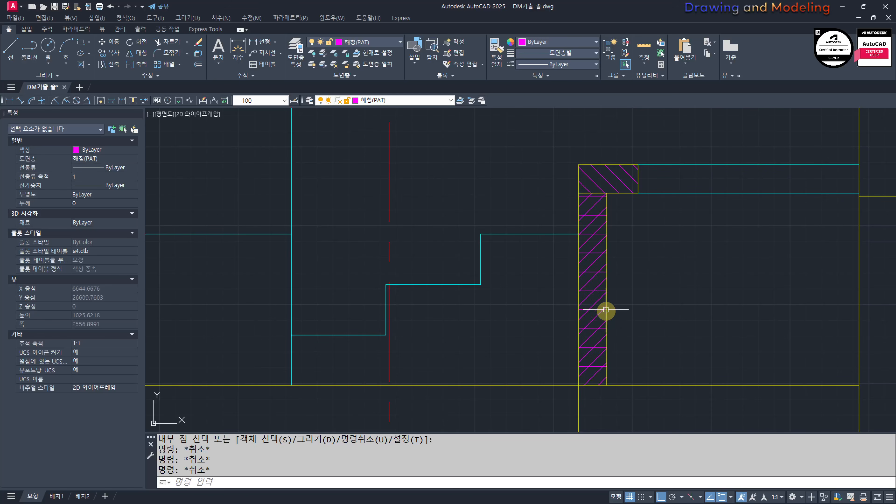
key("Escape")
key("Escape")
Step: Match the yellow wall line's properties onto the horizontal brick course hatch of the low wall
scroll(643, 328, "up", 2)
middle_click_drag(643, 329, 654, 330)
type("mm")
key("space")
scroll(602, 329, "up", 4)
left_click(595, 343)
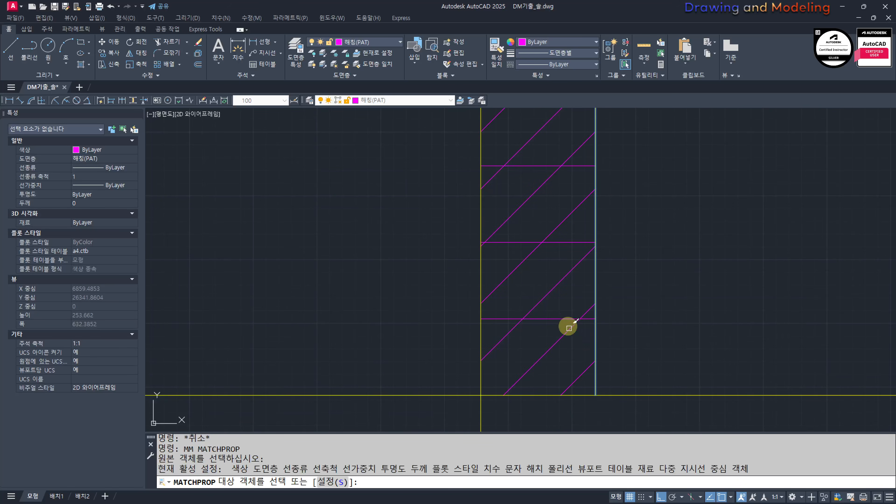
left_click(552, 319)
key("Escape")
key("Escape")
key("Escape")
scroll(551, 320, "down", 4)
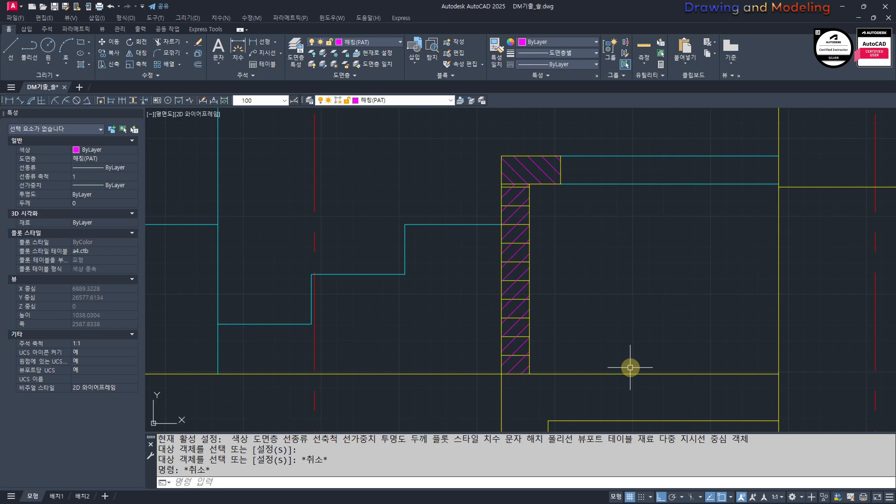
middle_click_drag(630, 367, 636, 329)
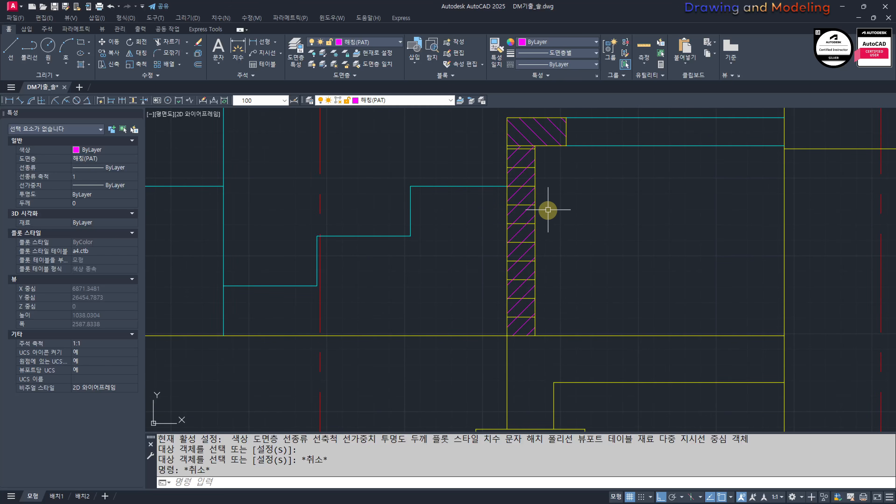
scroll(536, 266, "down", 2)
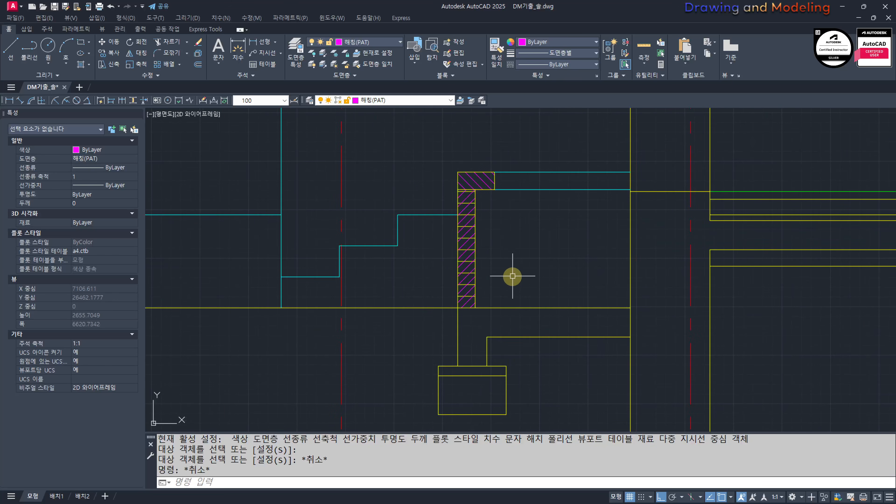
scroll(622, 339, "up", 2)
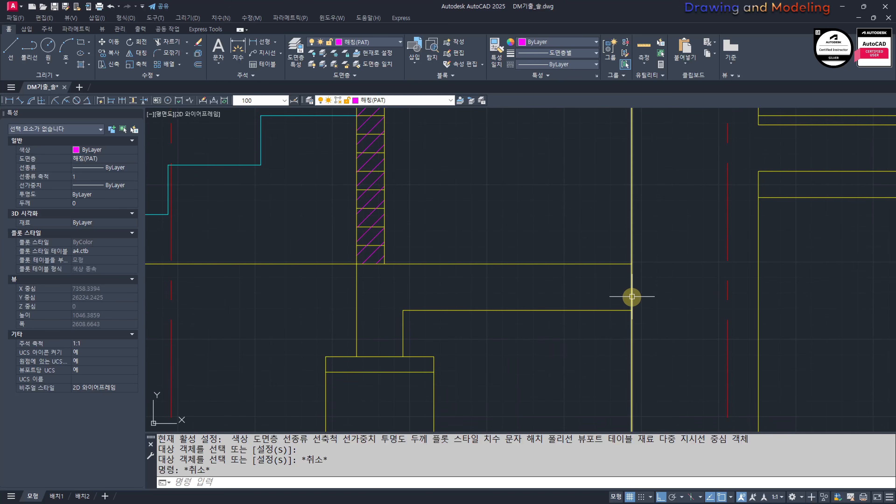
Step: Try drawing two short horizontal lines across the exterior wall line just below the ground line, and erase them
type("tr")
key("Return")
key("Escape")
scroll(626, 295, "up", 2)
type("l")
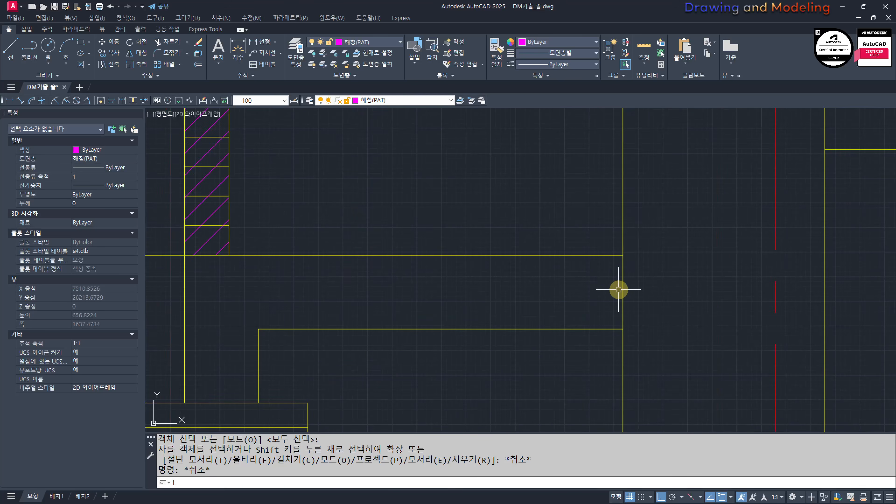
key("Return")
left_click(603, 308)
left_click(646, 309)
key("Escape")
key("Escape")
left_click(663, 328)
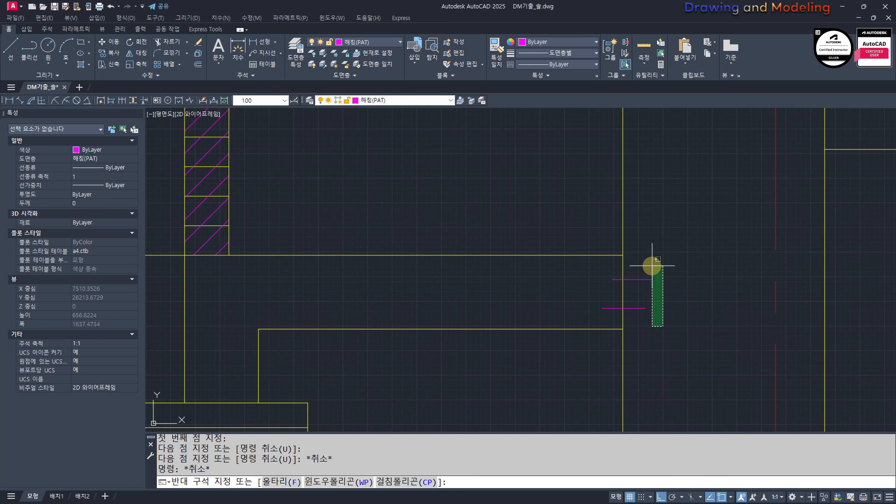
left_click(651, 265)
key("e")
key("Return")
key("Escape")
key("Escape")
left_click(650, 296)
left_click(644, 330)
type("e")
key("Return")
Step: Trim away the exterior wall line segment between the ground line and the horizontal foundation line below it
type("tr")
key("Return")
key("Return")
left_click(667, 289)
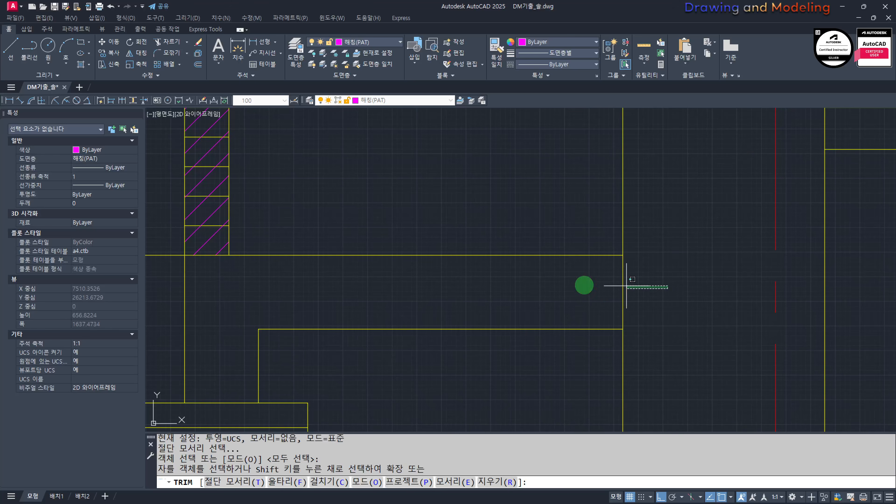
left_click(585, 284)
key("Escape")
key("Escape")
Step: Examine the hatched low wall, its footing and how it joins the ground line, entrance steps and exterior wall
scroll(651, 297, "down", 2)
scroll(448, 316, "down", 3)
mouse_move(449, 324)
middle_mouse_down()
mouse_move(583, 339)
mouse_move(494, 342)
middle_mouse_up()
scroll(556, 332, "up", 3)
scroll(539, 329, "down", 2)
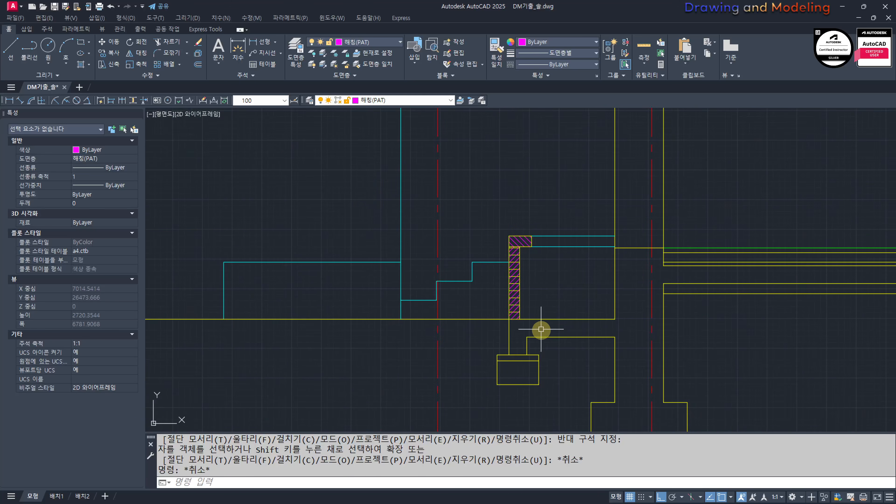
scroll(540, 330, "up", 1)
middle_click_drag(571, 329, 535, 334)
middle_click_drag(414, 287, 426, 290)
scroll(461, 293, "up", 3)
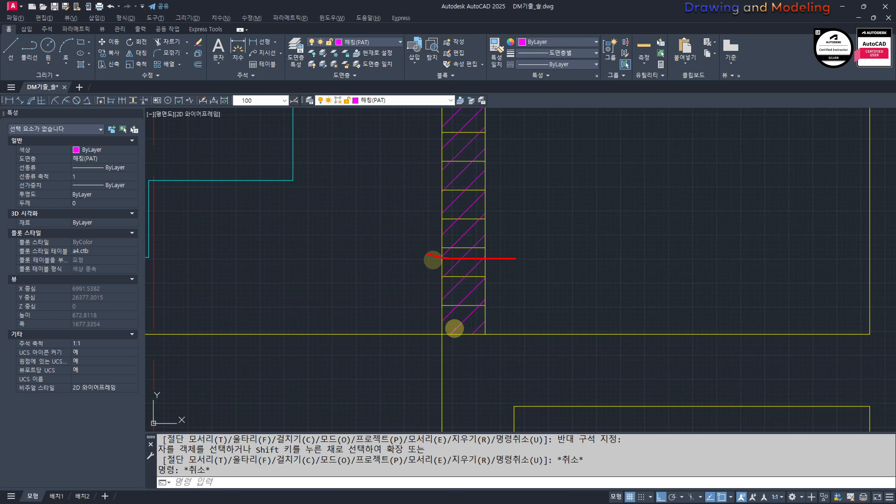
key("Escape")
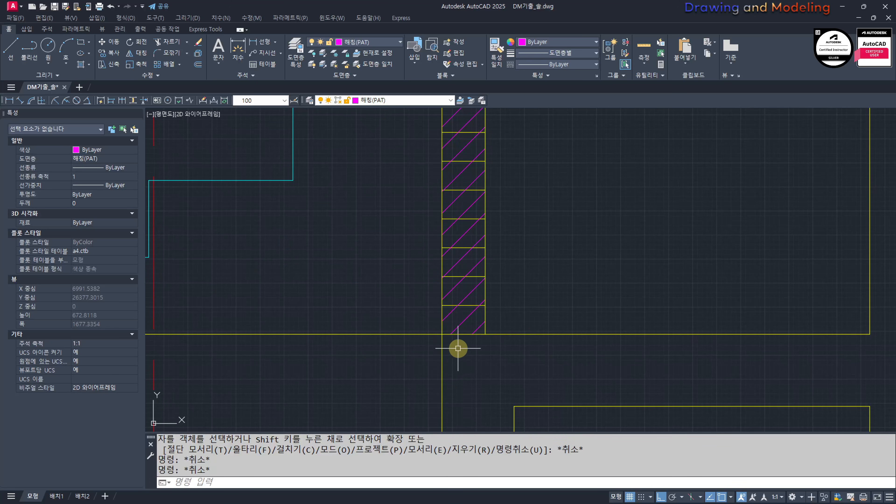
key("Escape")
scroll(458, 348, "down", 2)
scroll(452, 322, "down", 2)
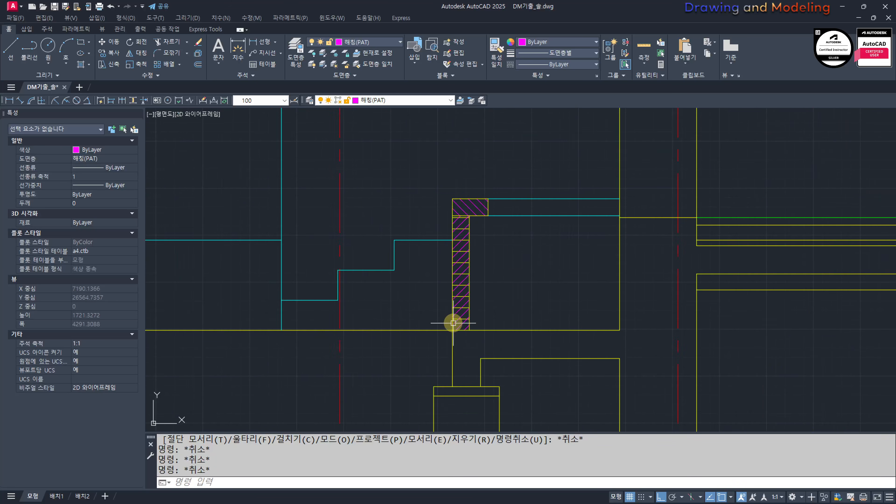
middle_click_drag(494, 347, 663, 347)
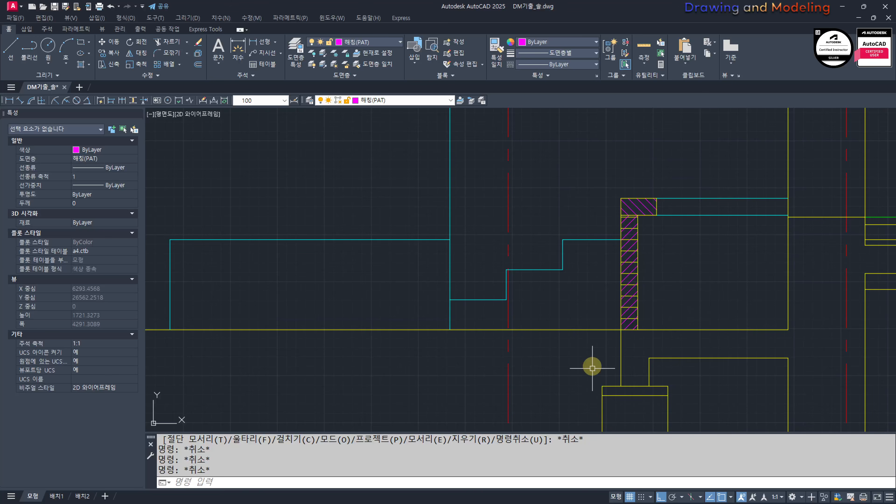
mouse_move(766, 317)
middle_mouse_down()
mouse_move(624, 356)
mouse_move(548, 327)
middle_mouse_up()
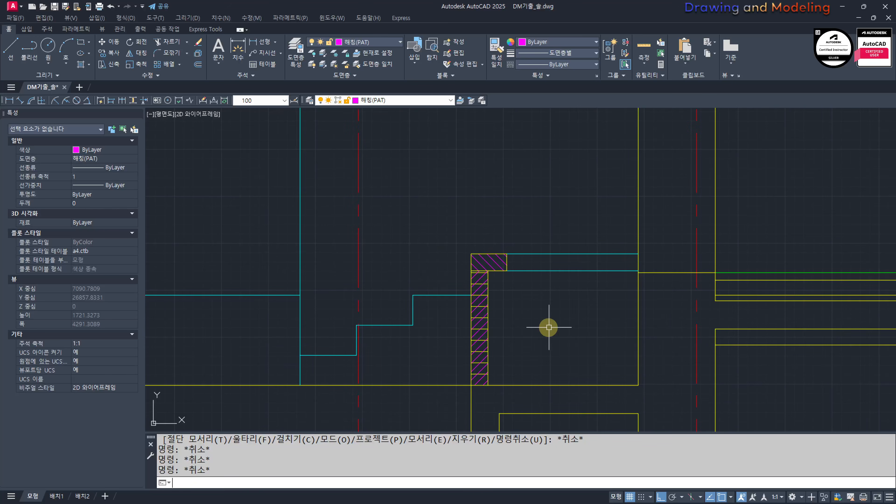
Step: With ortho mode off, draw a zigzag polyline from inside the low wall across to just past the exterior wall line, below the cap
key("Return")
scroll(545, 354, "up", 2)
key("Escape")
key("Escape")
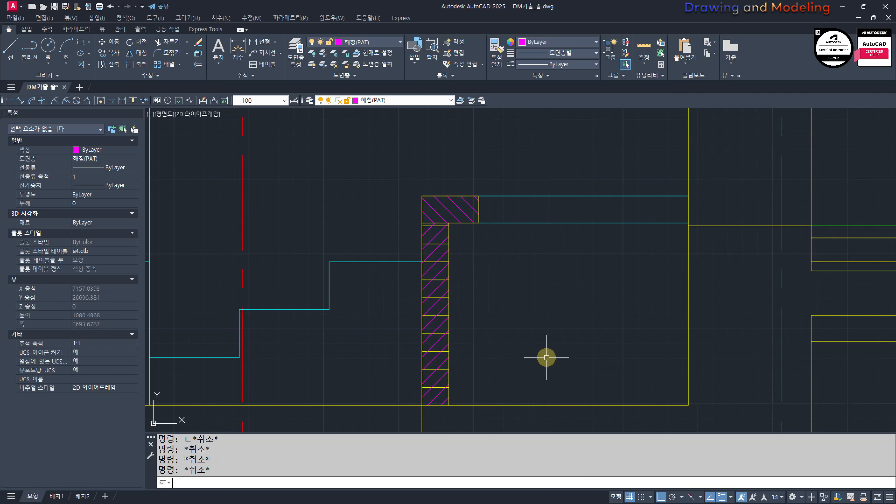
scroll(467, 312, "up", 6)
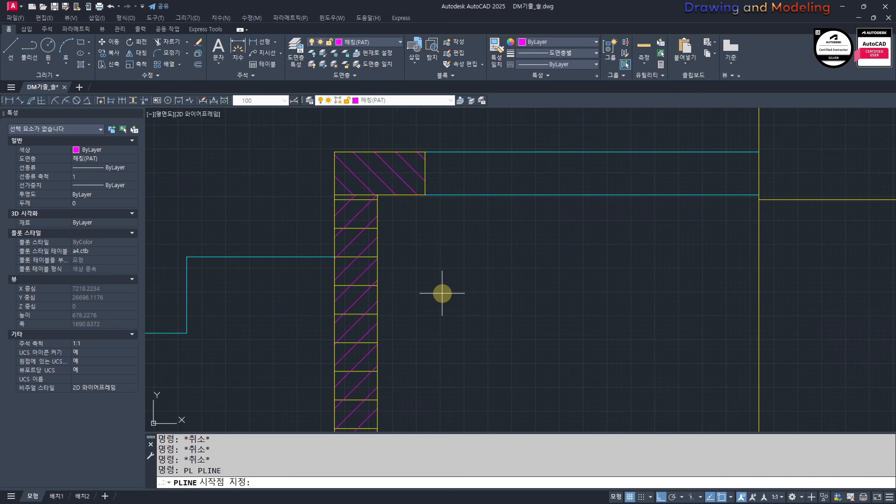
left_click(341, 312)
scroll(340, 314, "down", 4)
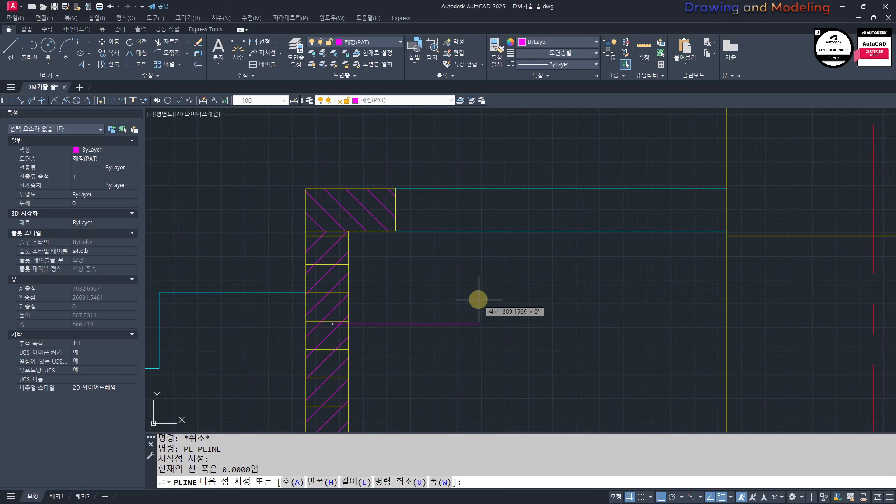
key("F8")
left_click(445, 274)
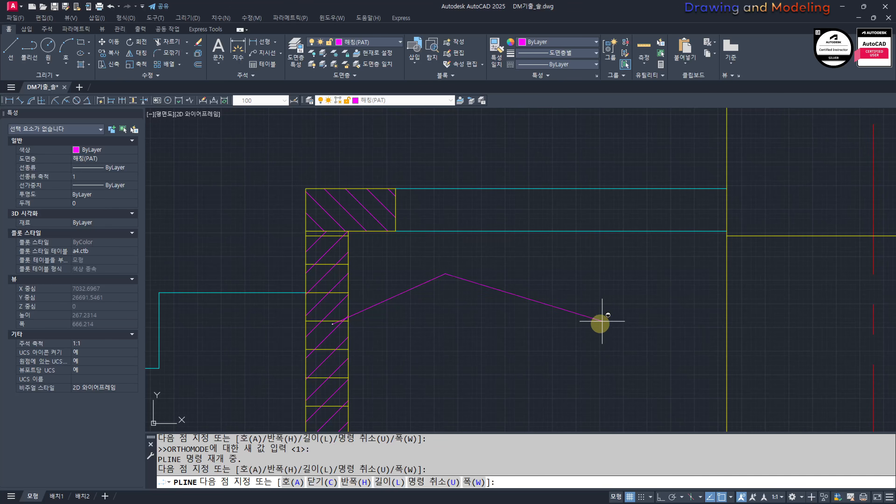
left_click(668, 261)
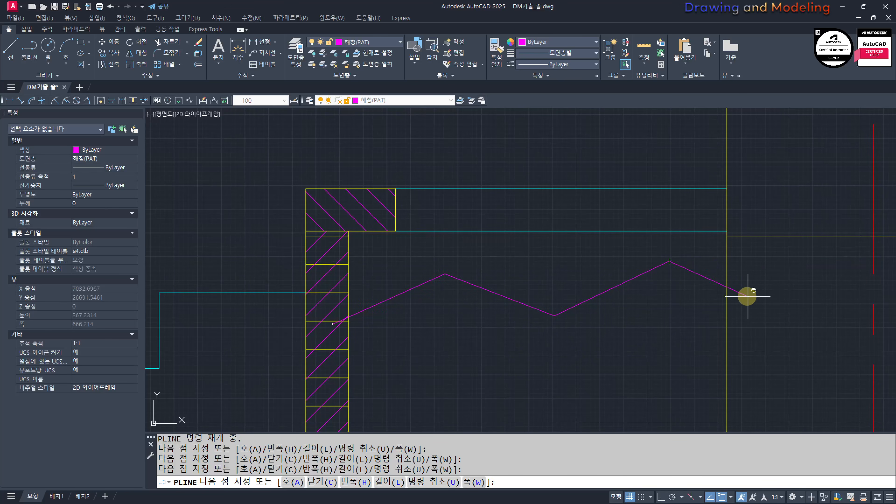
left_click(744, 295)
key("Escape")
Step: Trim both overhanging ends of the zigzag polyline at the low wall's inner face and the exterior wall line
type("trim")
key("Return")
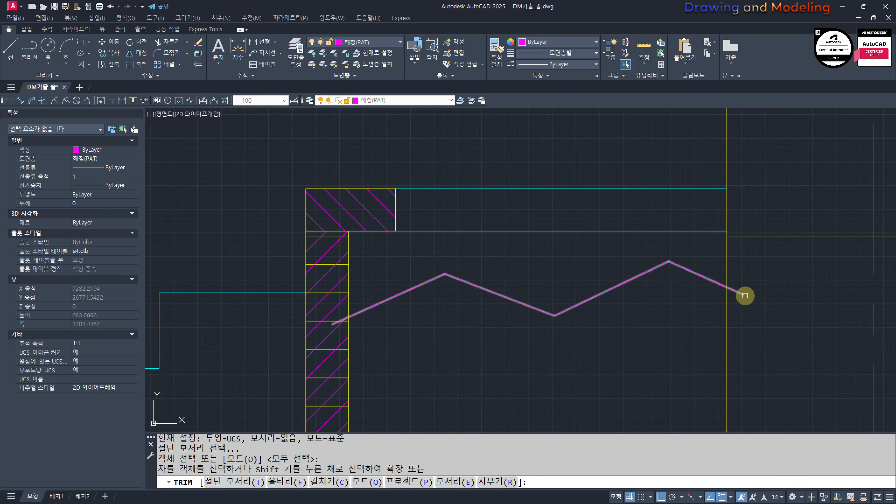
scroll(348, 311, "up", 2)
left_click(353, 301)
key("space")
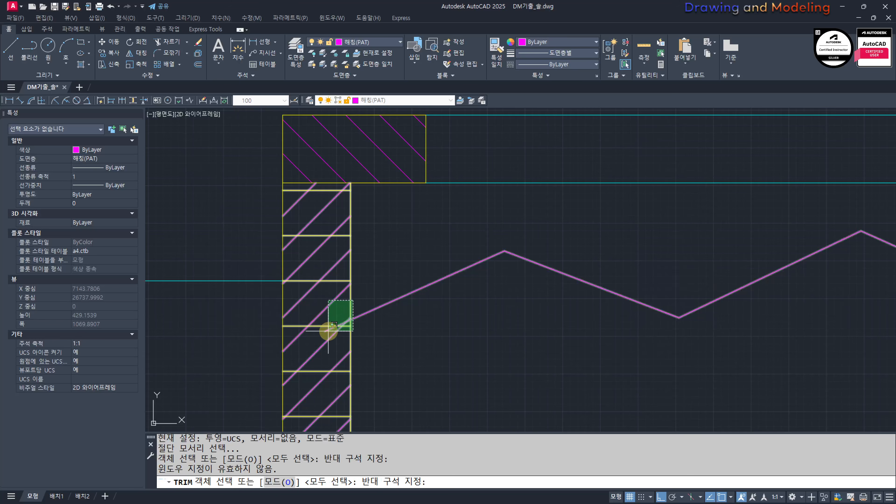
key("Escape")
key("Escape")
scroll(352, 305, "up", 4)
type("tre")
key("space")
type("tr")
key("space")
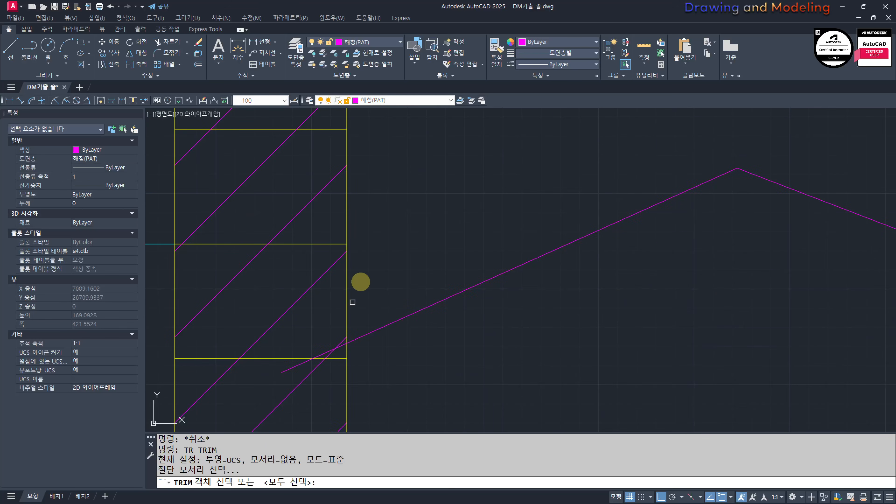
left_click(347, 307)
key("space")
left_click(325, 353)
key("Escape")
key("Escape")
scroll(500, 340, "down", 5)
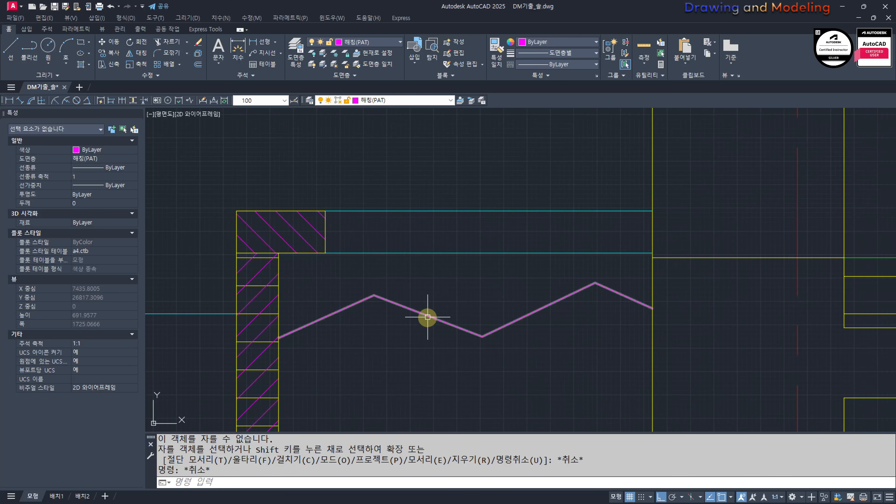
Step: Convert the zigzag polyline into a smooth curve with the polyline edit Spline option
double_click(426, 315)
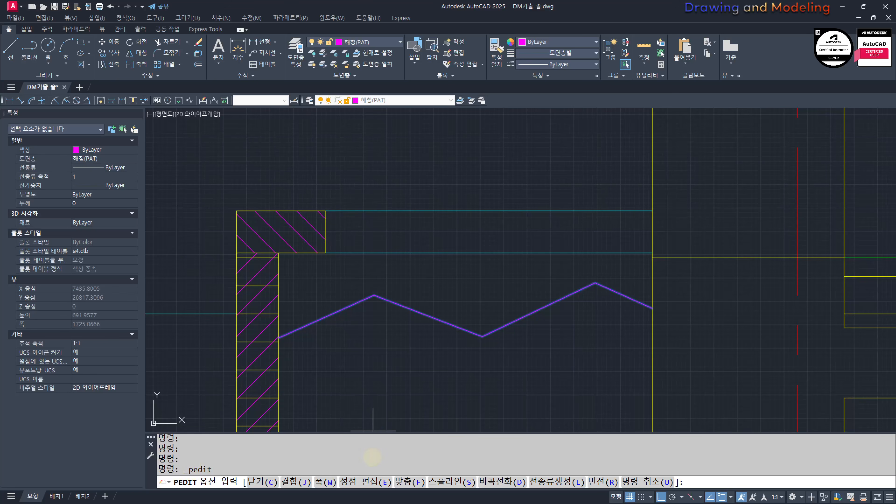
type("s")
key("space")
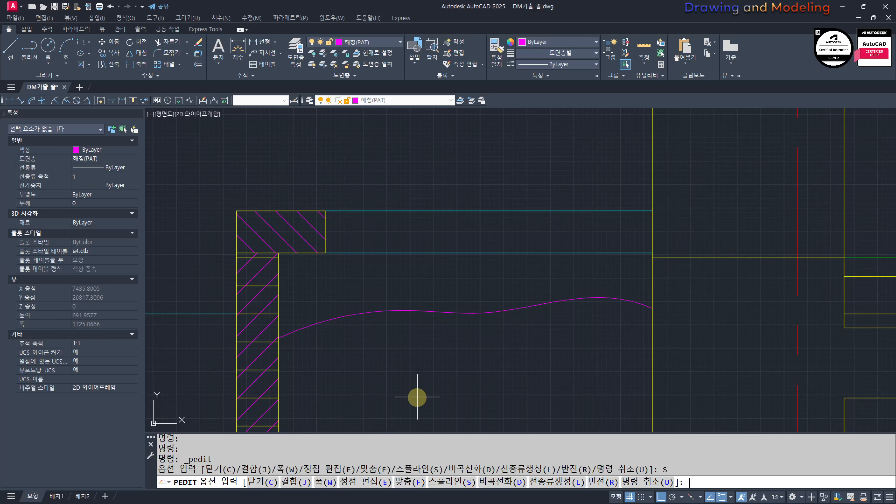
key("Escape")
key("Escape")
key("Escape")
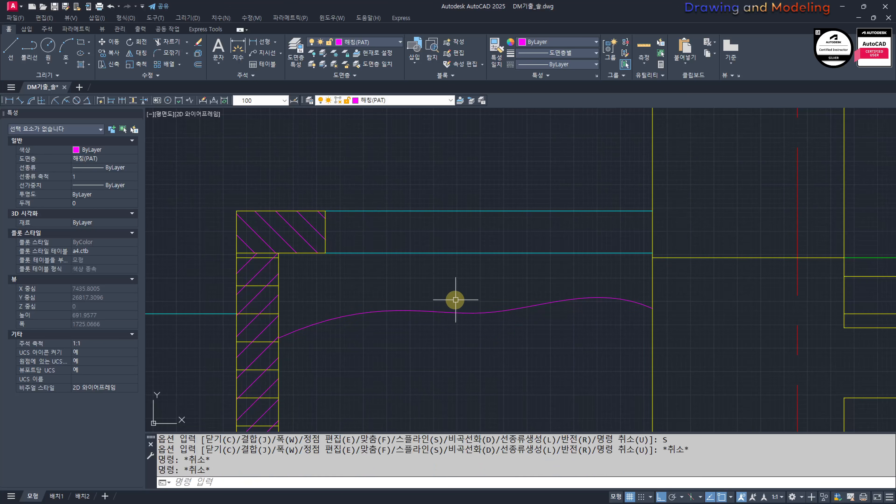
Step: Reshape the curve by raising its first crest point, lowering its middle trough point and slightly lowering its second crest point
left_click_drag(455, 301, 362, 327)
key("Escape")
key("Escape")
key("Escape")
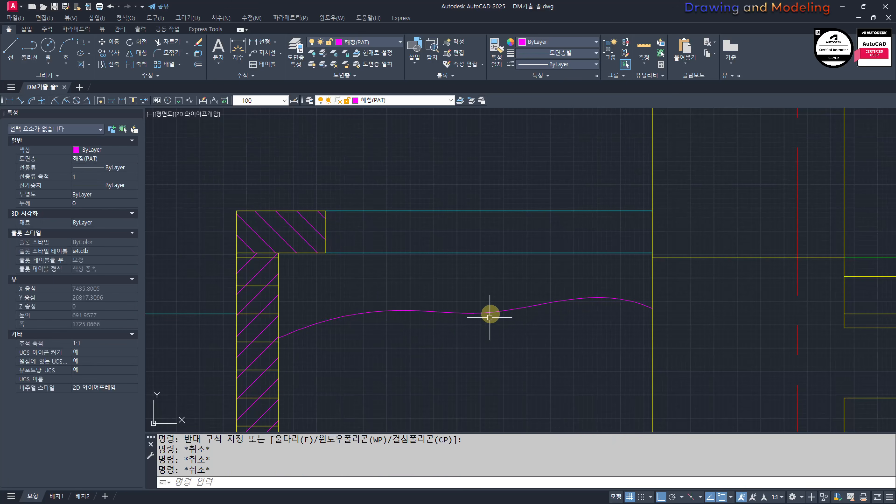
left_click_drag(490, 306, 464, 334)
left_click(374, 294)
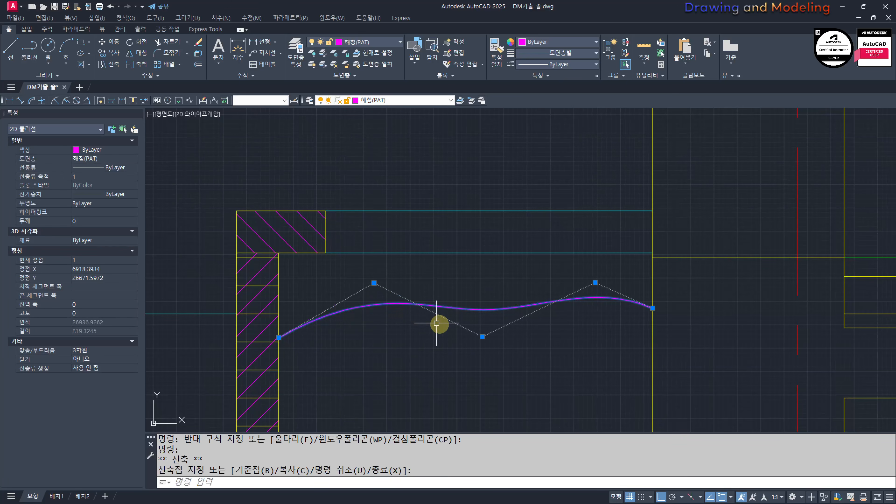
left_click(482, 346)
left_click(595, 282)
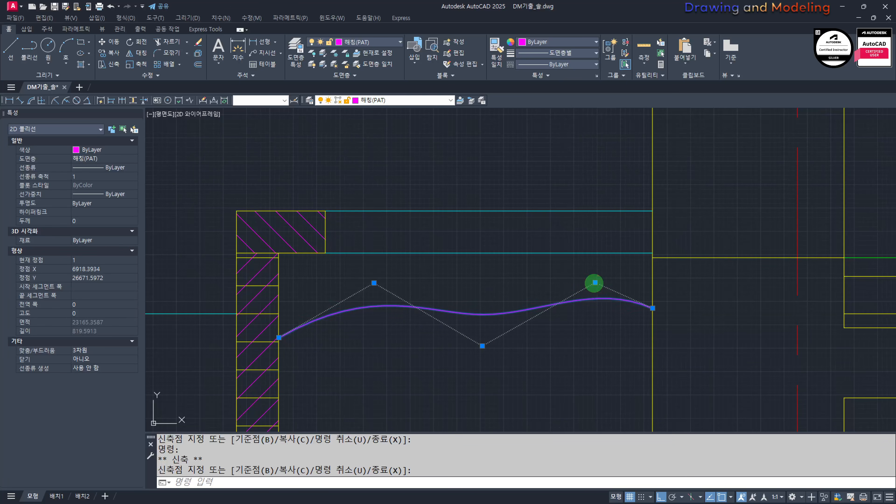
left_click(595, 288)
key("Escape")
key("Escape")
Step: Move the curve's end point slightly up along the low wall's inner face
left_click_drag(355, 304, 344, 333)
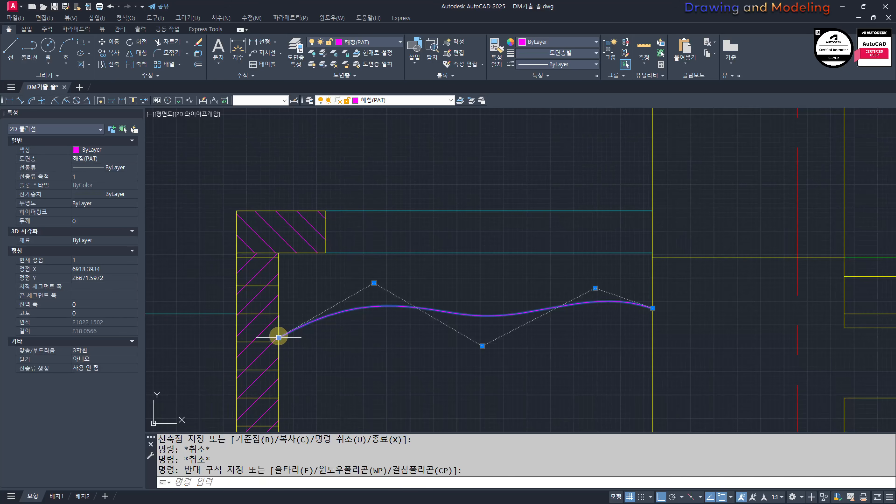
left_click(279, 338)
left_click(278, 318)
key("Escape")
key("Escape")
Step: Assign the wavy curve to layer 0
middle_click_drag(512, 312, 495, 319)
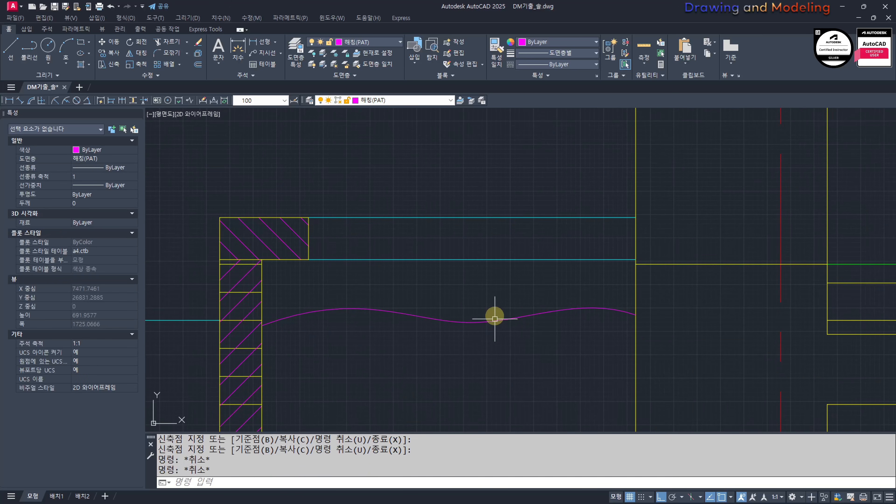
mouse_move(458, 311)
left_mouse_down()
mouse_move(431, 340)
mouse_move(454, 347)
left_mouse_up()
key("Escape")
key("Escape")
left_click_drag(514, 306, 489, 353)
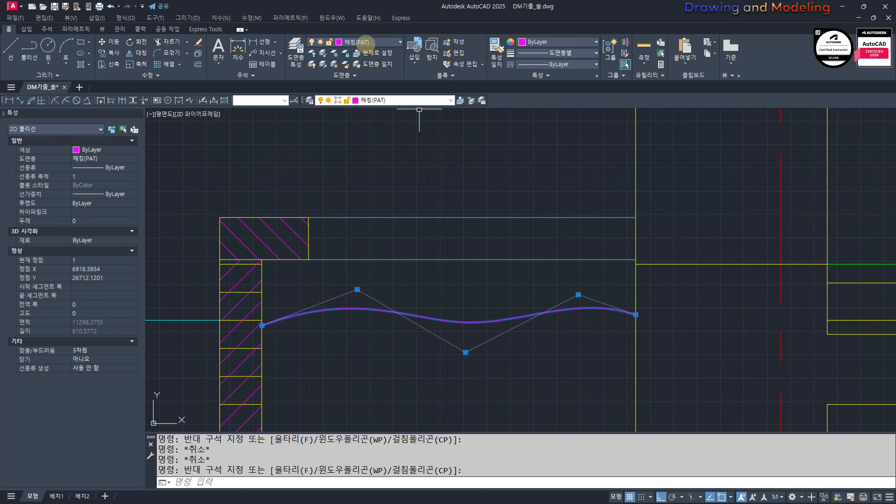
left_click(400, 42)
left_click(373, 52)
scroll(433, 304, "down", 4)
scroll(447, 332, "up", 2)
middle_click_drag(447, 331, 513, 310)
key("Escape")
key("Escape")
key("Escape")
middle_click_drag(480, 368, 496, 353)
left_click(523, 302)
key("Escape")
key("Escape")
left_click(499, 312)
key("Escape")
key("Escape")
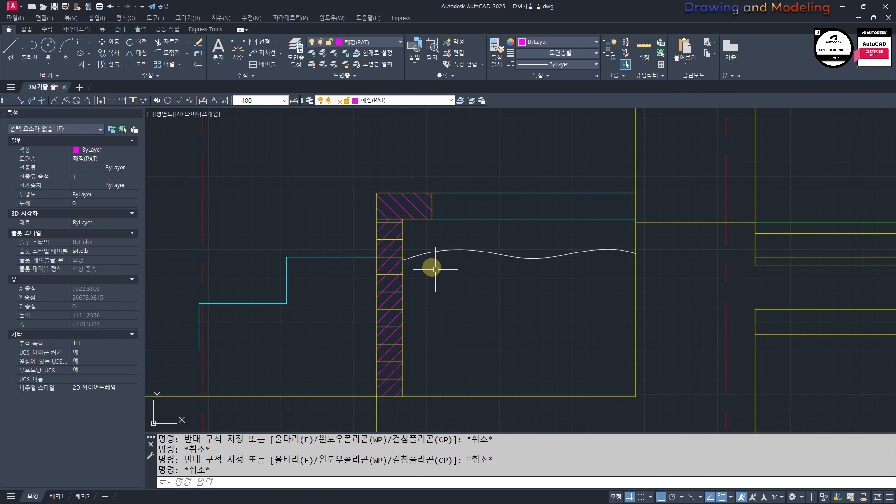
Step: Assign the wavy curve between the low wall and exterior wall to layer 마감선(FIN)
left_click_drag(473, 233, 458, 278)
left_click(387, 101)
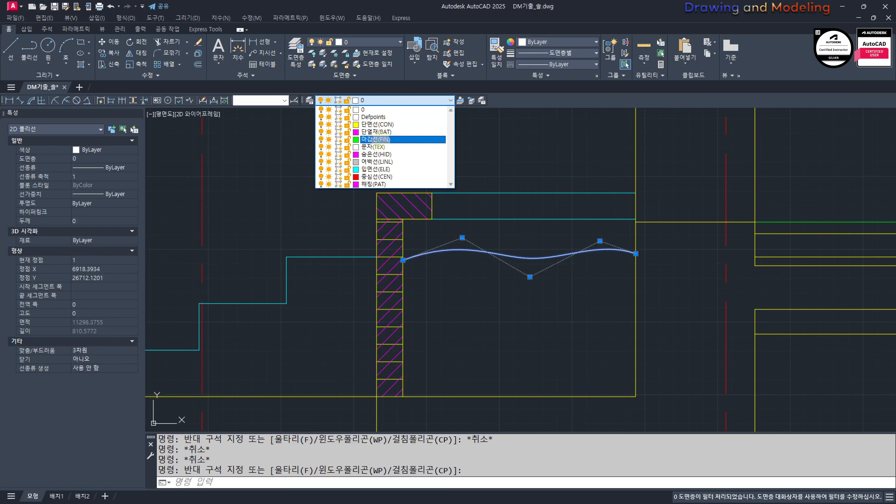
left_click(376, 139)
key("Escape")
Step: Hatch the area between the low wall and exterior wall, from the ground line up to the wavy curve, with ANSI31 at scale 10
middle_click_drag(537, 373, 536, 330)
type("h")
key("Return")
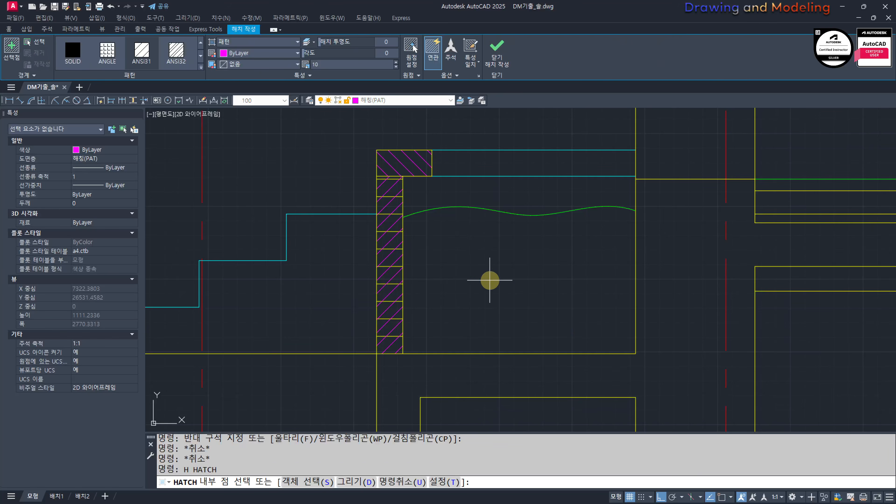
left_click(490, 281)
key("Escape")
Step: Change the hatch under the wavy curve to the AR-SAND pattern at scale 3
left_click(440, 236)
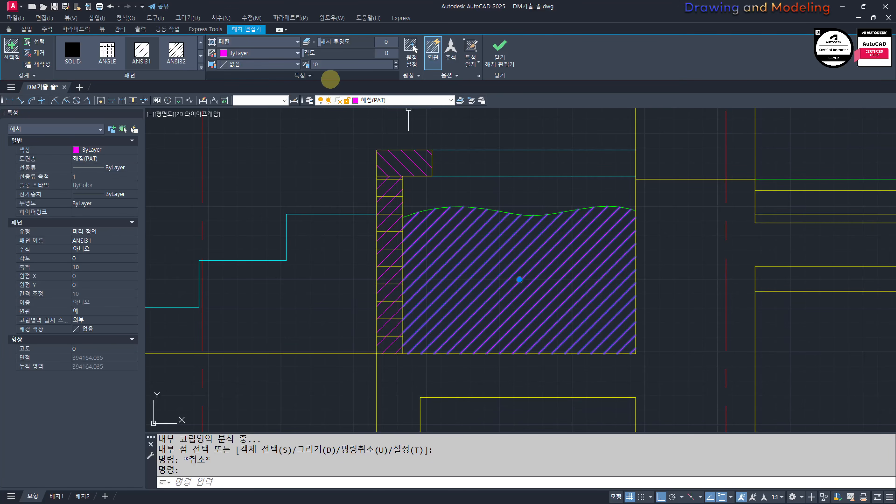
scroll(141, 53, "down", 3)
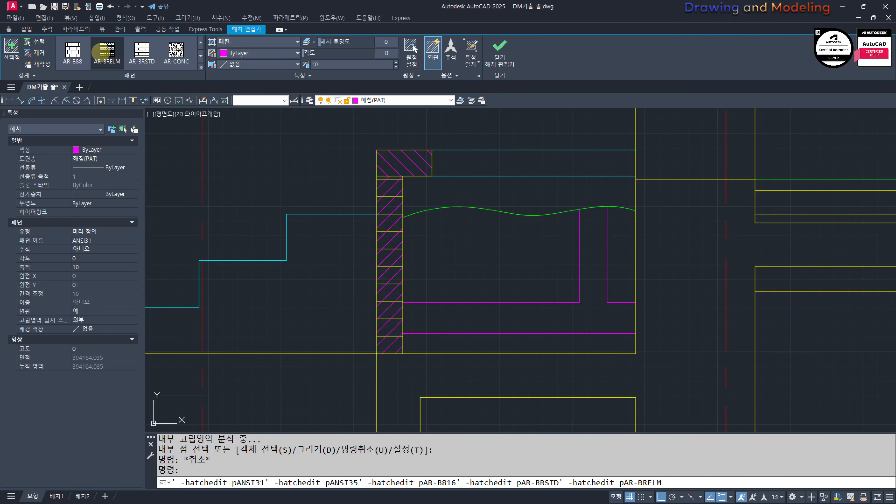
scroll(99, 55, "up", 2)
scroll(87, 56, "down", 3)
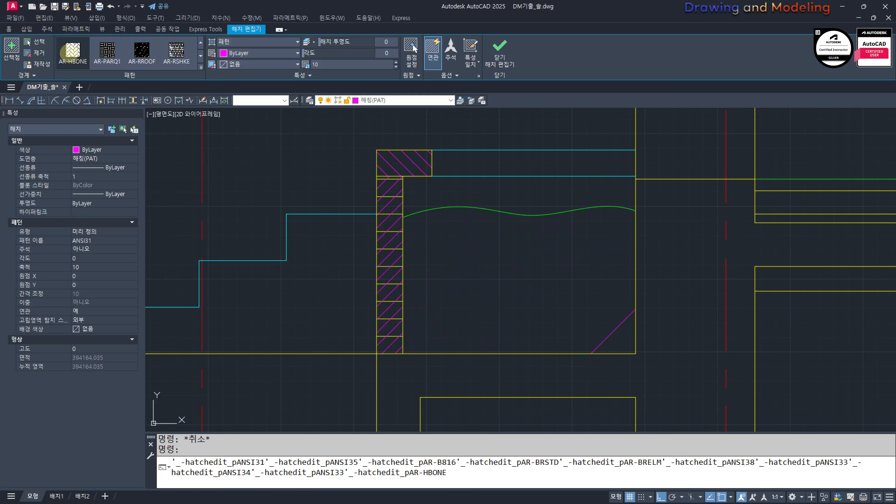
scroll(71, 53, "down", 1)
left_click(72, 52)
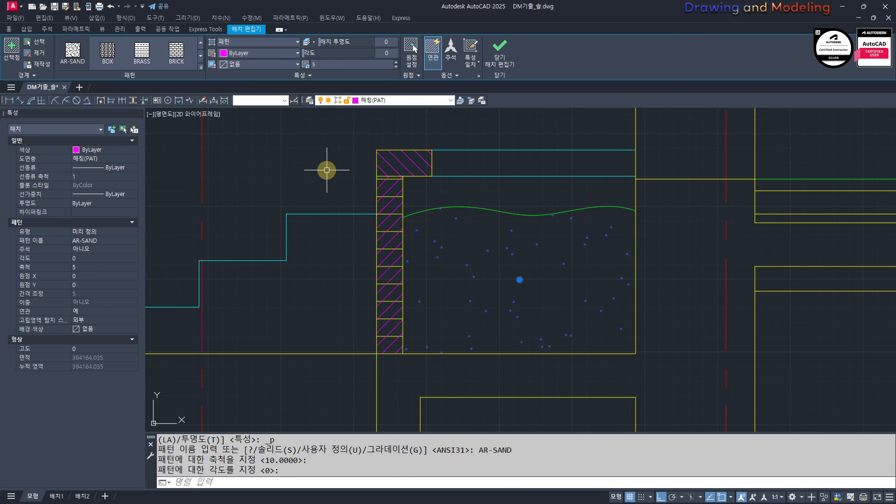
left_click(308, 65)
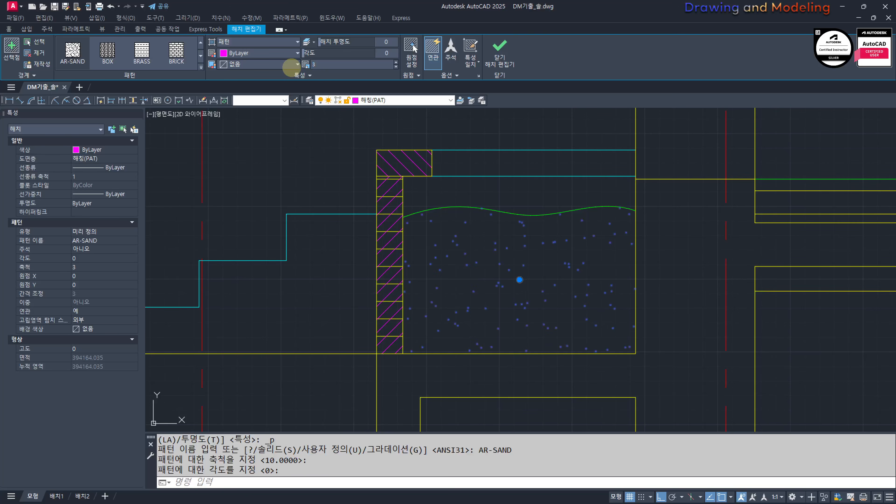
key("Escape")
key("Escape")
key("Escape")
scroll(668, 311, "down", 6)
scroll(617, 317, "up", 4)
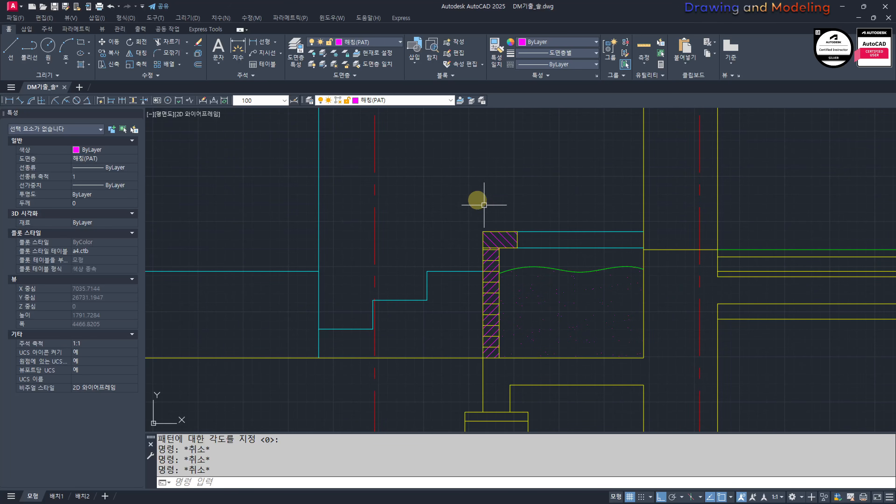
middle_click_drag(540, 312, 520, 310)
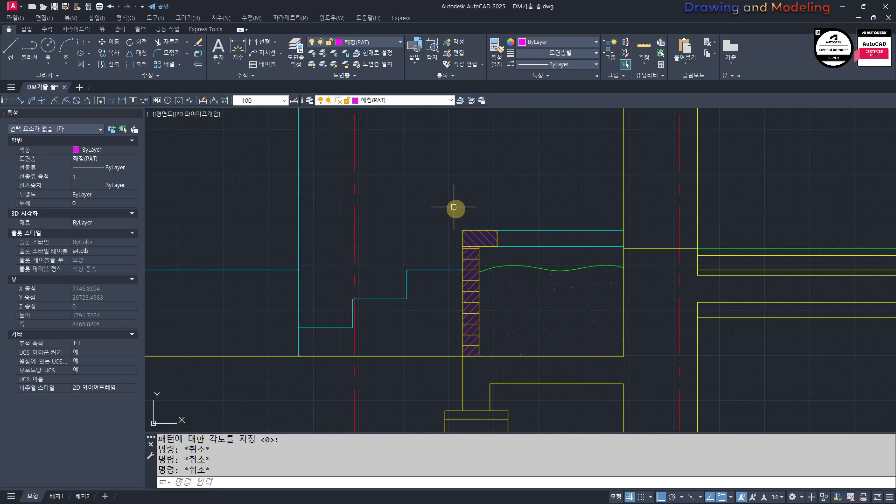
scroll(490, 308, "down", 3)
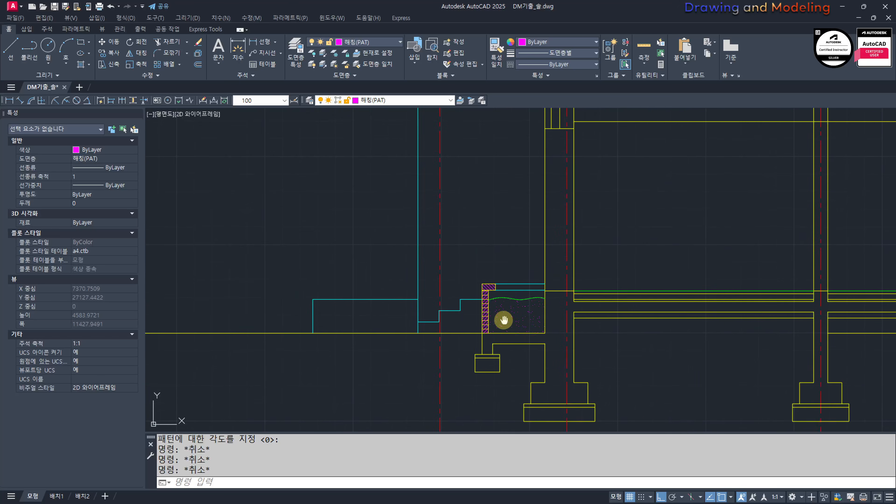
scroll(491, 321, "up", 3)
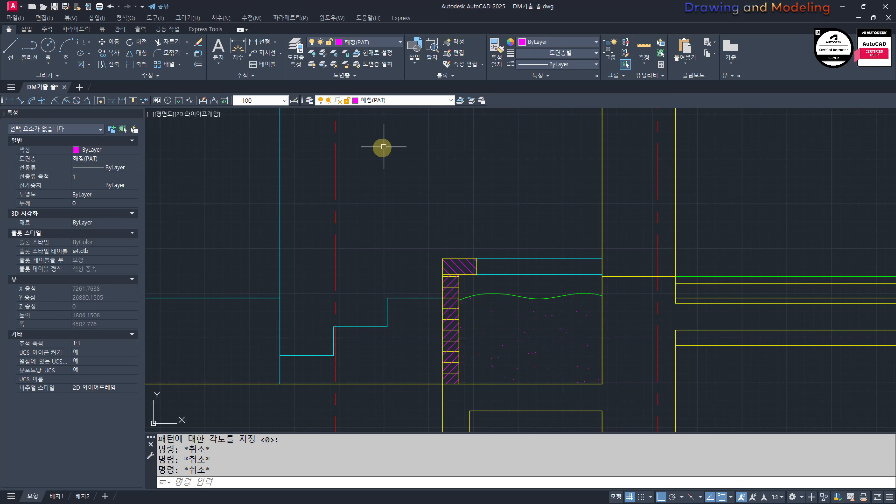
Step: Check the color setting of the 해칭(PAT) layer in the layer properties and close it without changes
left_click(296, 57)
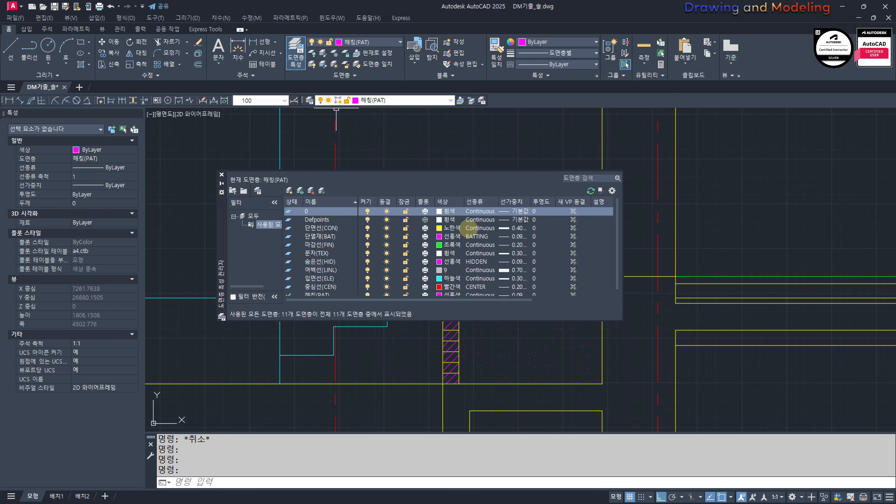
scroll(436, 274, "down", 1)
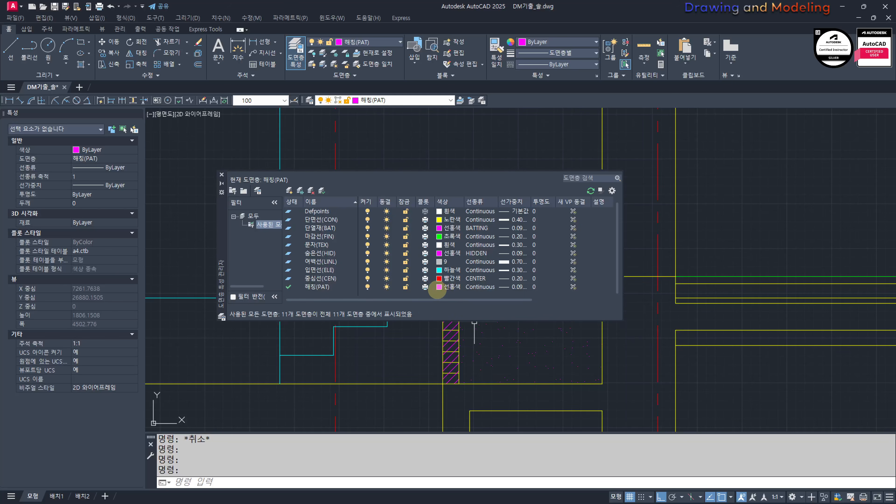
left_click(439, 287)
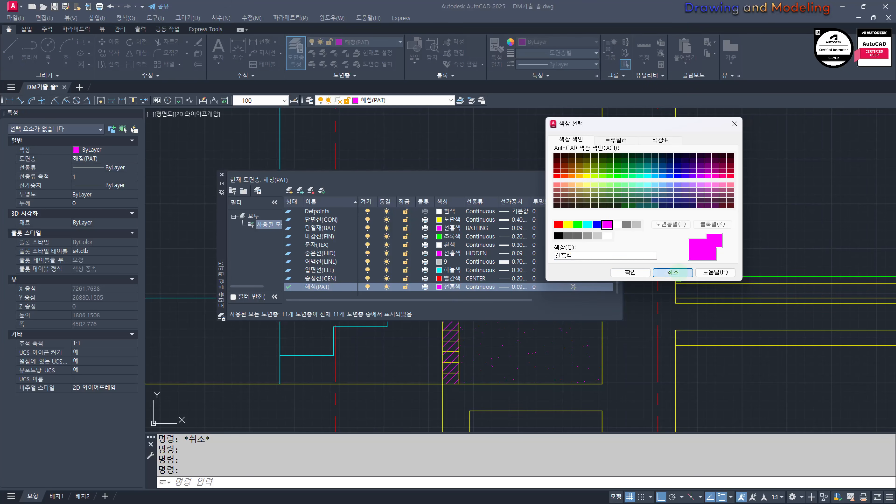
left_click(673, 272)
left_click(221, 174)
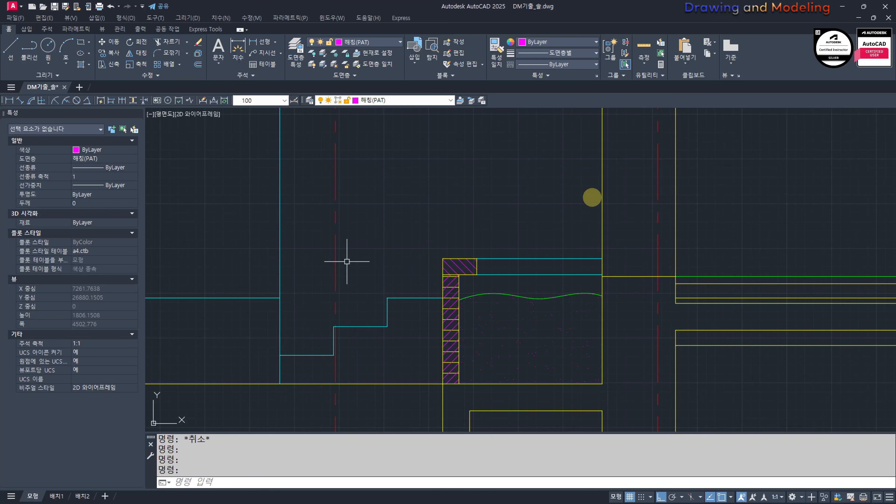
scroll(466, 258, "down", 5)
scroll(510, 360, "up", 5)
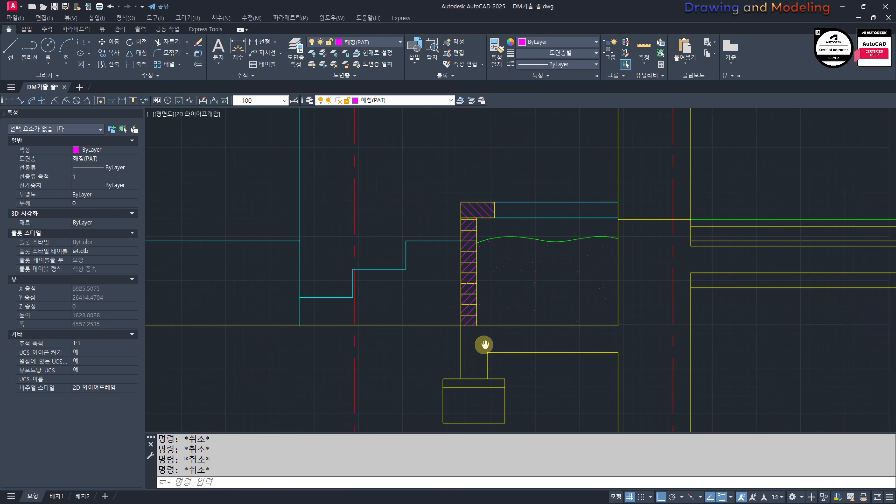
middle_click_drag(468, 372, 458, 339)
middle_click_drag(358, 313, 392, 336)
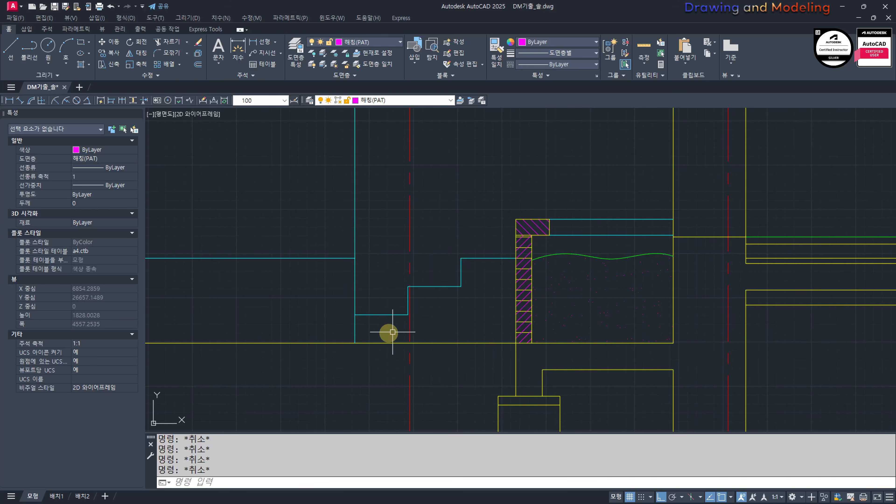
middle_click_drag(465, 314, 367, 304)
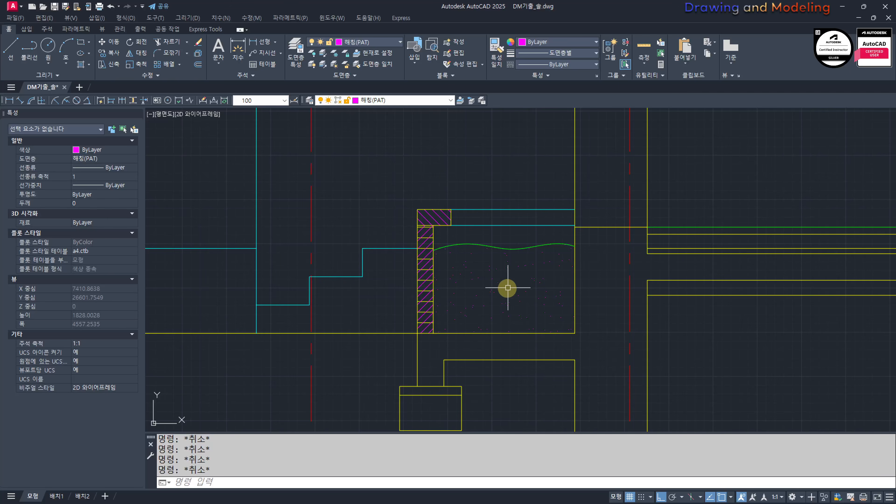
scroll(508, 288, "down", 6)
scroll(444, 335, "up", 6)
scroll(554, 242, "down", 5)
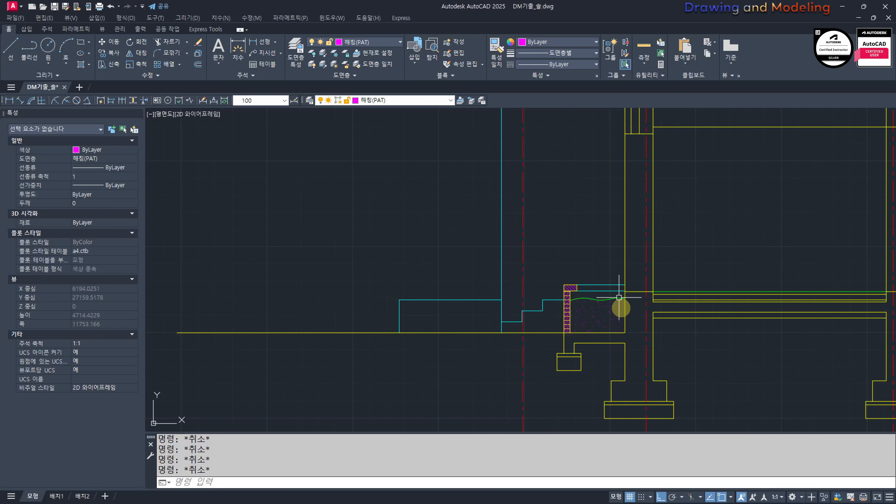
middle_click_drag(523, 267, 461, 267)
middle_click_drag(539, 323, 482, 377)
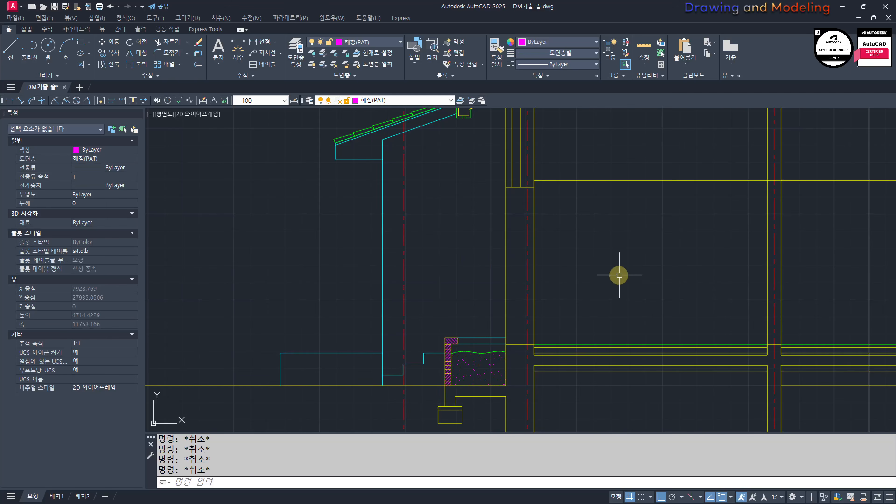
mouse_move(435, 356)
middle_mouse_down()
mouse_move(462, 340)
mouse_move(526, 267)
mouse_move(520, 344)
middle_mouse_up()
scroll(545, 302, "up", 4)
scroll(577, 267, "down", 2)
mouse_move(586, 287)
middle_mouse_down()
mouse_move(544, 348)
mouse_move(558, 321)
mouse_move(546, 320)
middle_mouse_up()
Step: Hatch the area between the wavy curve and the lower cap line behind the low wall with ANSI31 at scale 10
scroll(522, 334, "up", 4)
scroll(546, 320, "up", 2)
type("H")
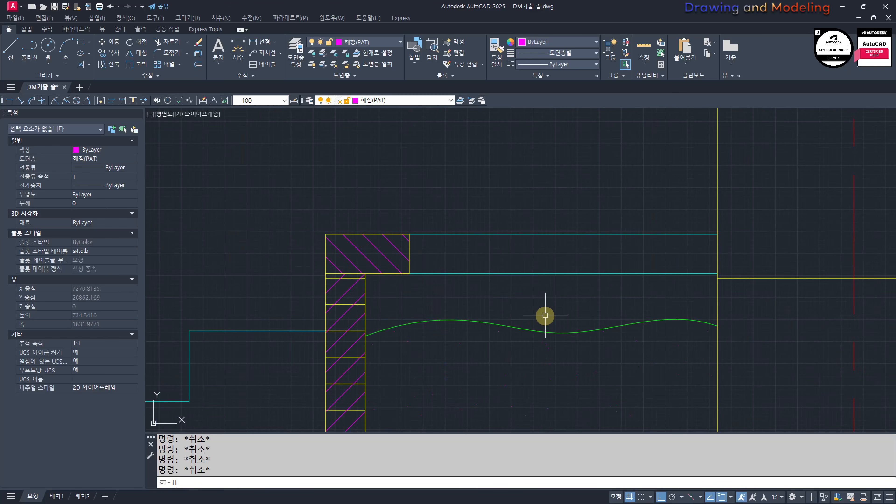
key("Return")
left_click(511, 304)
key("Escape")
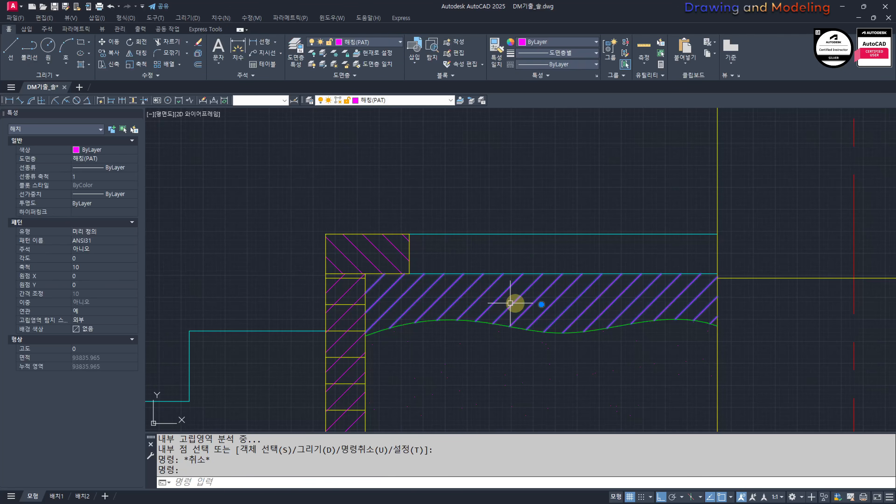
Step: Change the hatch above the wavy curve to the AR-BRSTD pattern at scale 1
scroll(142, 55, "down", 3)
left_click(142, 46)
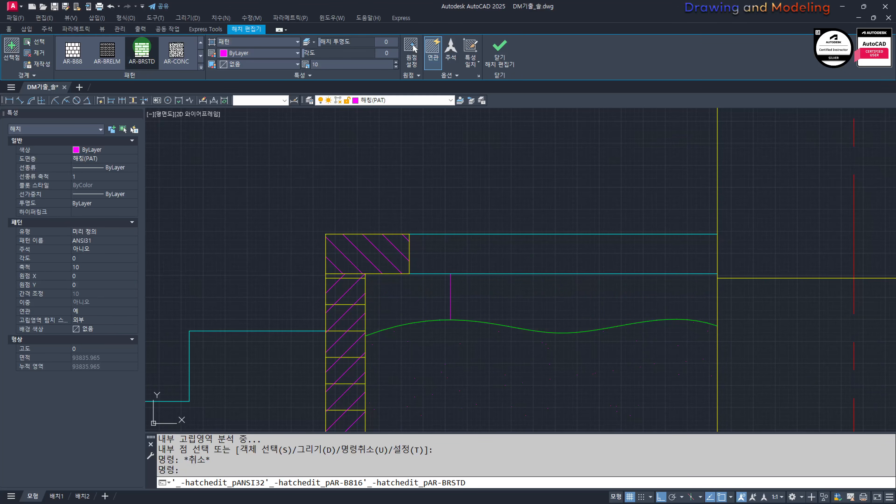
left_click_drag(332, 65, 317, 73)
type("1")
key("Return")
key("Escape")
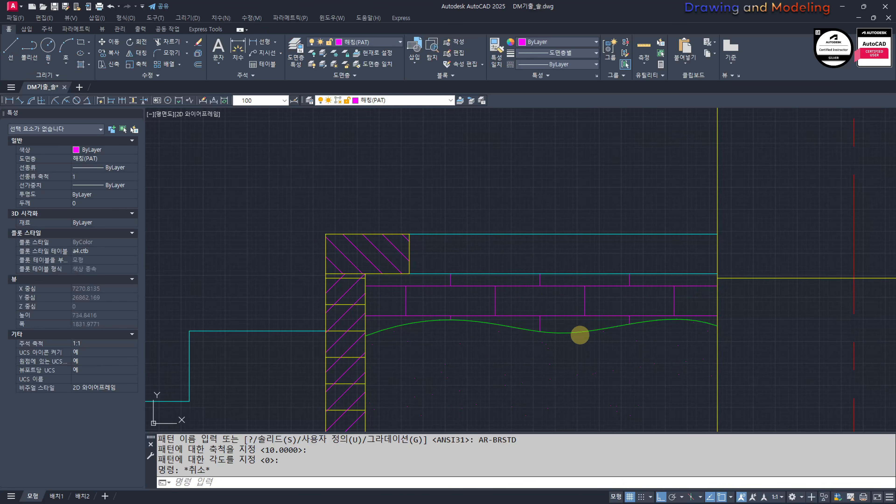
key("Escape")
scroll(580, 335, "down", 4)
middle_click_drag(487, 320, 536, 336)
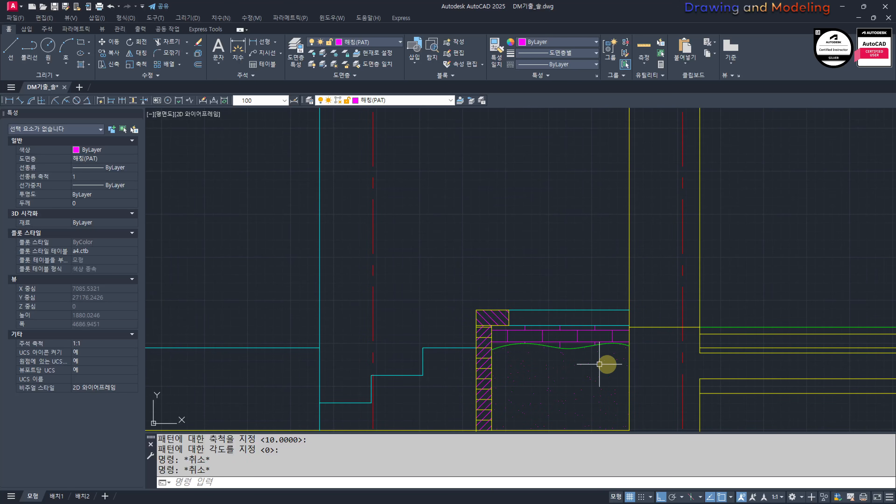
Step: Offset the floor-level line inside the exterior wall upward by 900 to mark the window sill
key("Escape")
key("Escape")
mouse_move(641, 308)
middle_mouse_down()
mouse_move(546, 354)
mouse_move(444, 378)
middle_mouse_up()
scroll(450, 363, "down", 4)
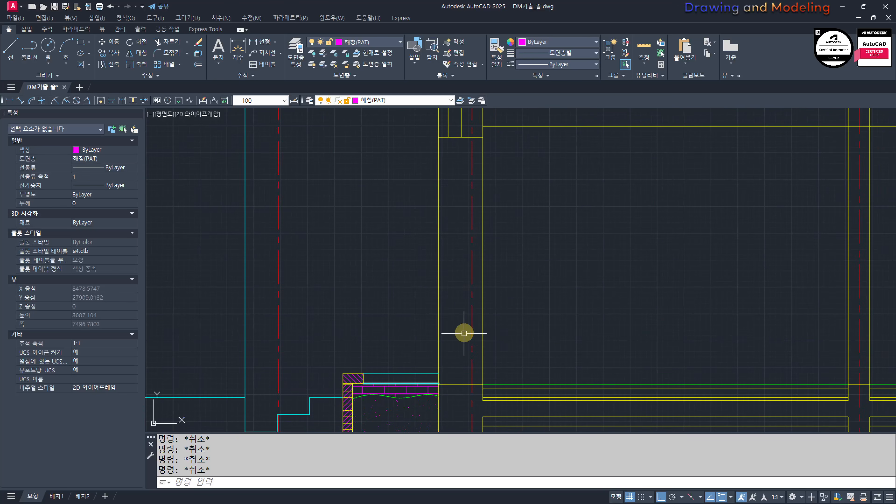
scroll(625, 329, "down", 4)
mouse_move(510, 331)
middle_mouse_down()
mouse_move(624, 328)
mouse_move(604, 306)
middle_mouse_up()
scroll(603, 339, "up", 3)
type("o")
key("Return")
type("900")
key("Return")
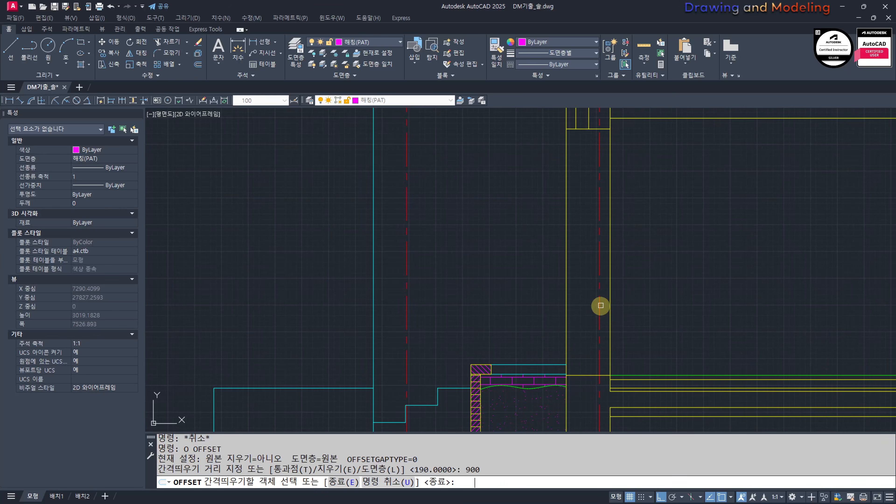
left_click(590, 375)
left_click(663, 309)
key("Escape")
key("Escape")
middle_click_drag(577, 309, 531, 347)
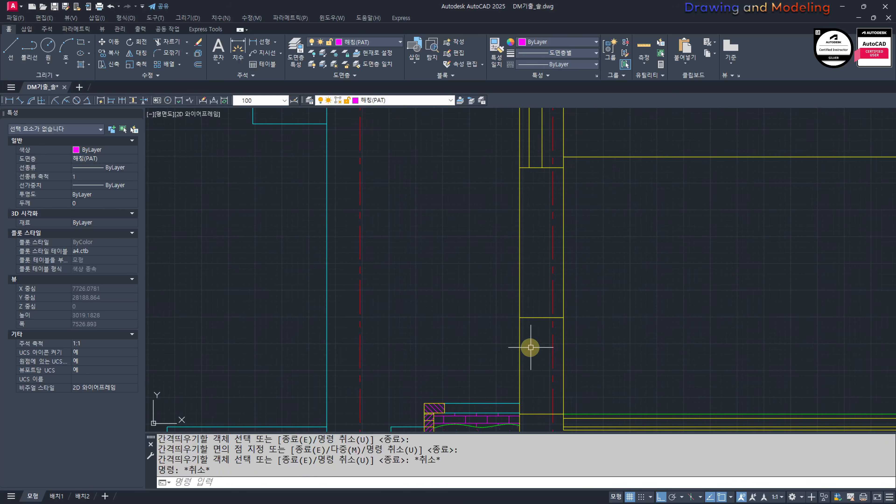
mouse_move(563, 323)
middle_mouse_down()
mouse_move(537, 326)
mouse_move(537, 275)
mouse_move(558, 302)
middle_mouse_up()
key("Escape")
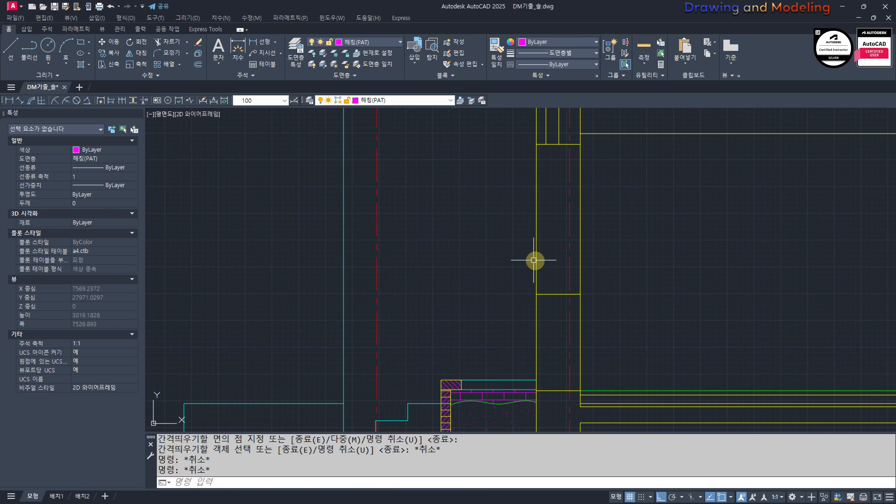
Step: Draw two vertical lines inside the exterior wall from the ends of the upper inner wall lines down past the floor-level line
key("Return")
left_click(559, 144)
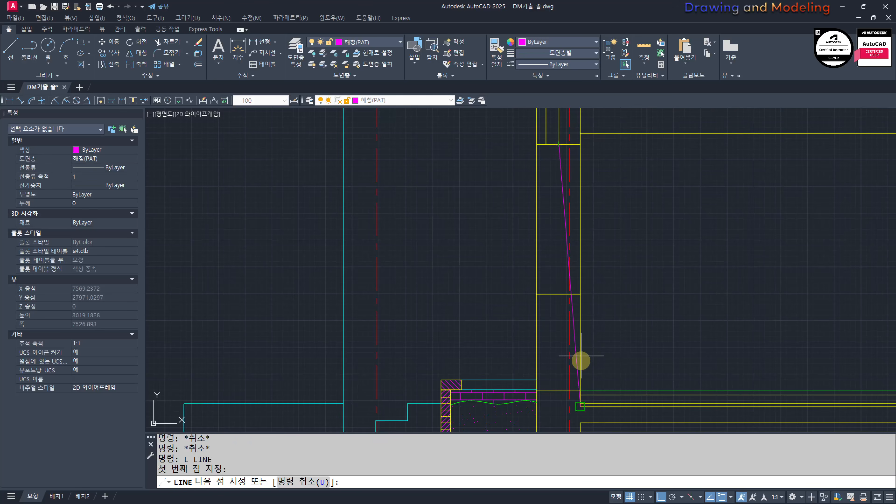
left_click(559, 423)
key("Escape")
key("Escape")
key("Return")
left_click(546, 144)
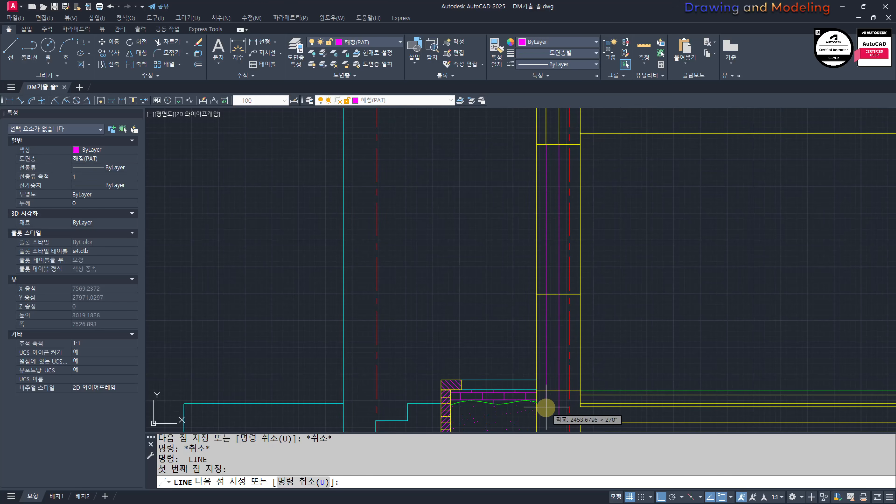
left_click(546, 416)
key("Escape")
key("Escape")
Step: Trim the two new vertical wall lines where they run below the floor-level line
scroll(549, 394, "up", 4)
type("tr")
key("Return")
left_click(563, 389)
left_click(547, 358)
key("Return")
left_click(520, 414)
left_click(520, 415)
left_click(520, 416)
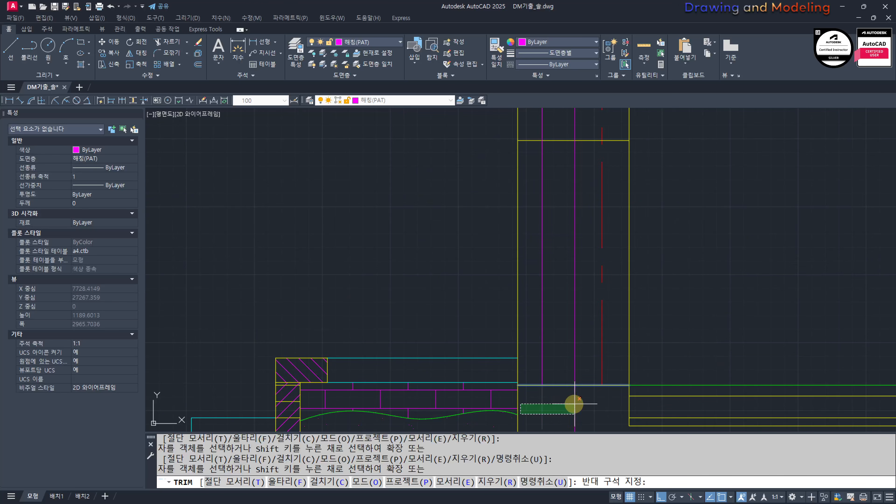
left_click(549, 410)
key("ctrl+z")
key("ctrl+z")
key("ctrl+z")
left_click(583, 403)
left_click(536, 403)
Step: Trim away the two vertical wall lines above the sill line so the window opening is clear
left_click(543, 180)
middle_click_drag(549, 177, 553, 278)
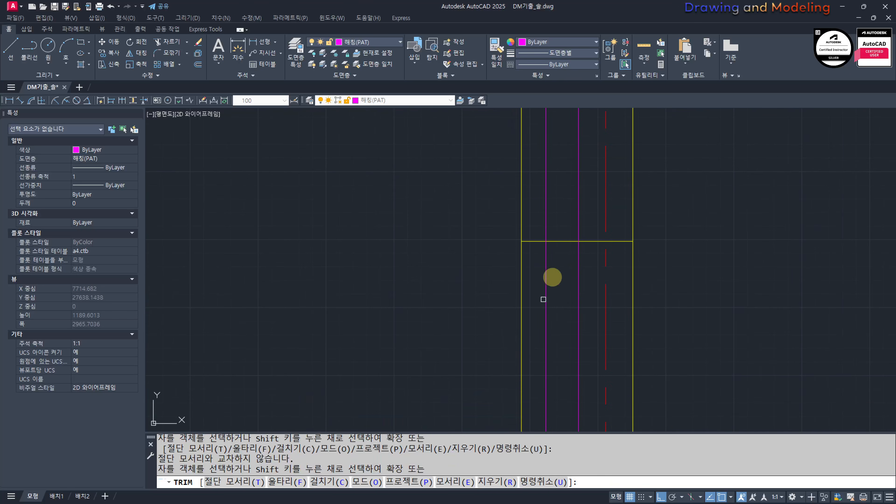
left_click(599, 206)
left_click(537, 226)
key("Escape")
key("space")
key("Return")
left_click(604, 193)
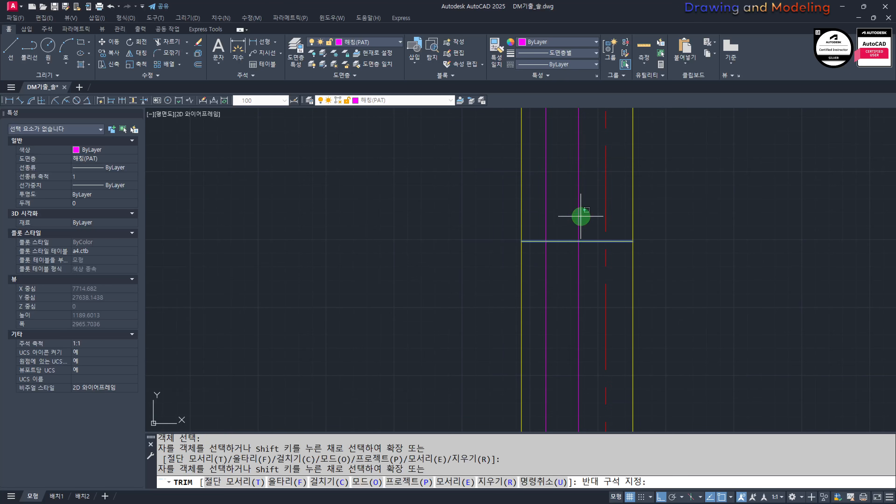
left_click(519, 242)
key("Escape")
key("Escape")
scroll(554, 230, "down", 4)
middle_click_drag(736, 260, 568, 219)
type("ma")
key("space")
left_click(565, 216)
scroll(565, 216, "up", 4)
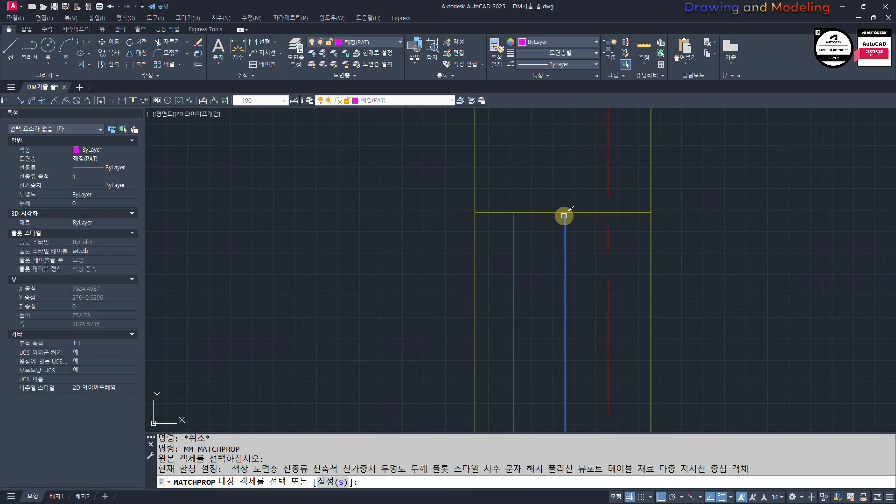
key("Escape")
key("Escape")
Step: Match the two vertical lines below the sill to the properties of the yellow sill line
key("space")
left_click(580, 214)
left_click(576, 239)
key("Escape")
key("Escape")
scroll(512, 269, "down", 8)
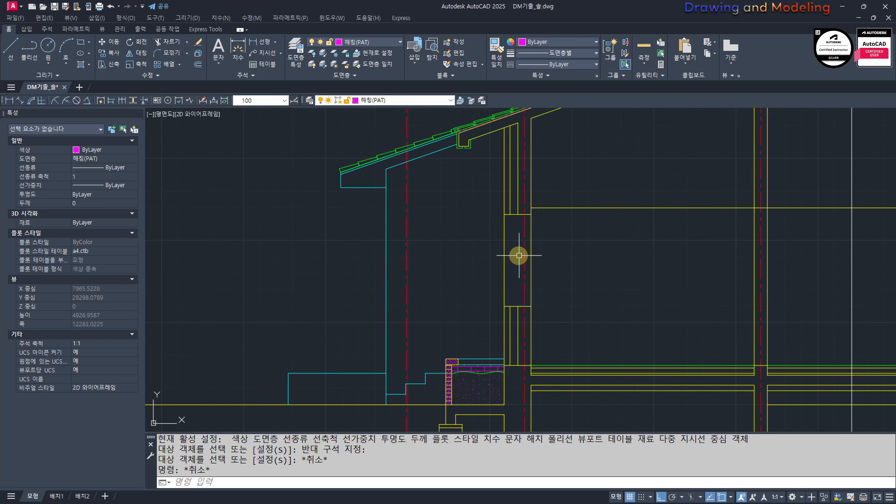
Step: Offset the inner cavity line of the exterior wall 60 toward the outside, both below the sill and above the window opening
type("o")
key("space")
type("60")
key("space")
scroll(504, 325, "up", 4)
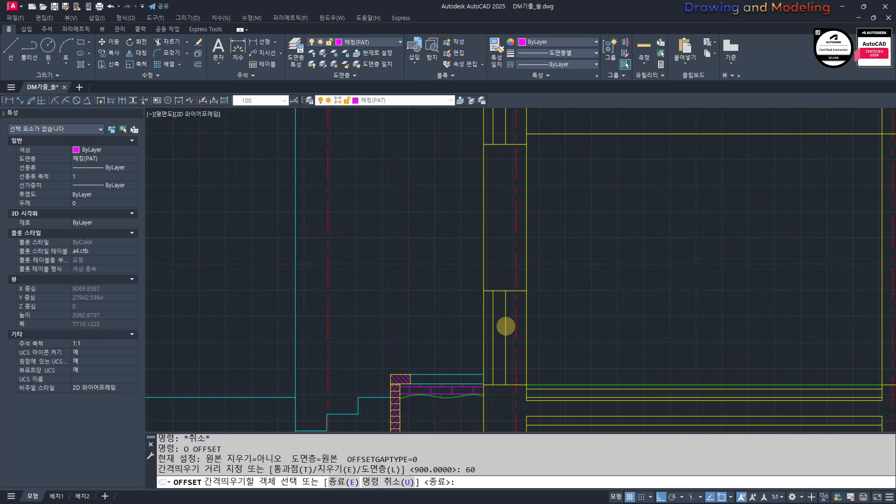
left_click(503, 286)
left_click(459, 306)
scroll(452, 314, "down", 2)
scroll(466, 291, "down", 4)
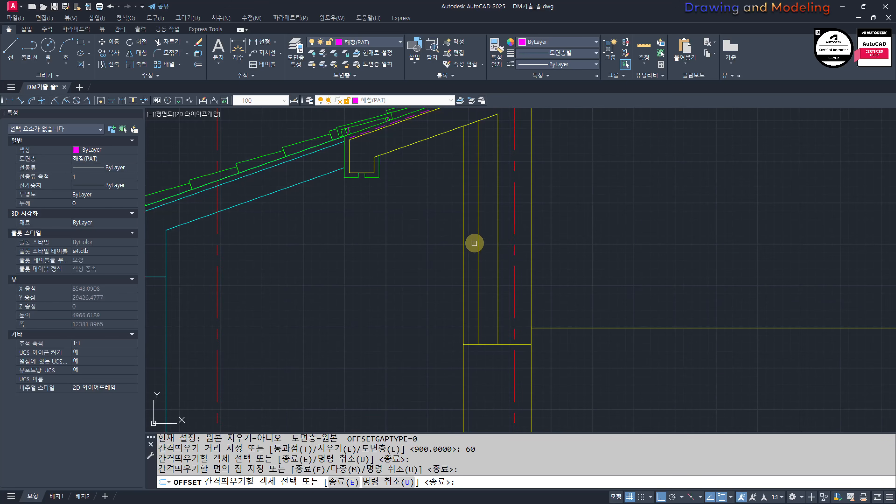
left_click(498, 234)
left_click(484, 230)
key("Escape")
key("Escape")
Step: Trim the upper offset line where it projects above the sloped underside of the roof slab
scroll(481, 113, "up", 6)
middle_click_drag(481, 113, 542, 186)
type("tr")
key("space")
key("space")
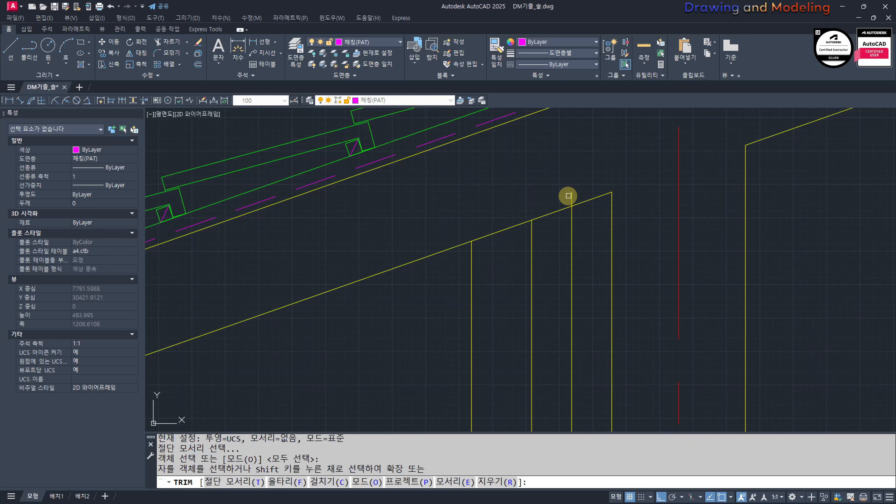
left_click(570, 197)
left_click(570, 200)
key("Escape")
key("Escape")
key("space")
key("space")
left_click(570, 198)
key("Escape")
Step: Assign the cavity center line above the window opening to layer 단열재(BAT)
left_click(586, 248)
left_click(552, 244)
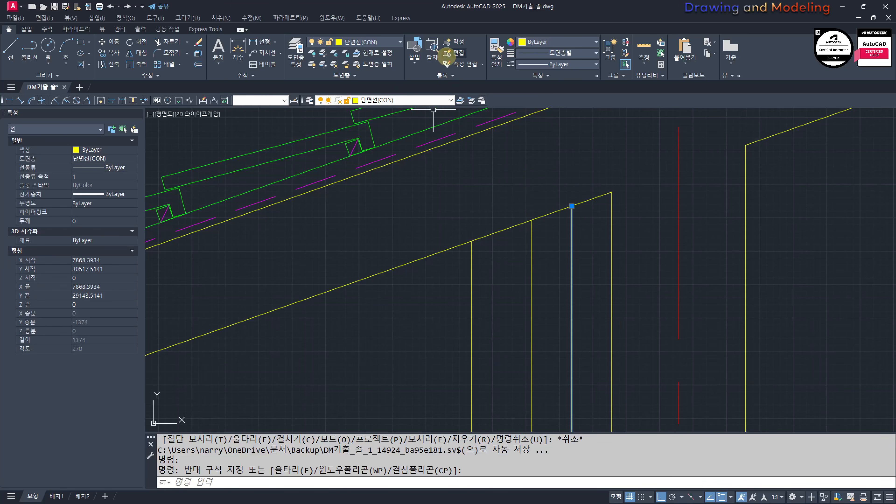
left_click(405, 100)
left_click(390, 131)
scroll(570, 276, "down", 5)
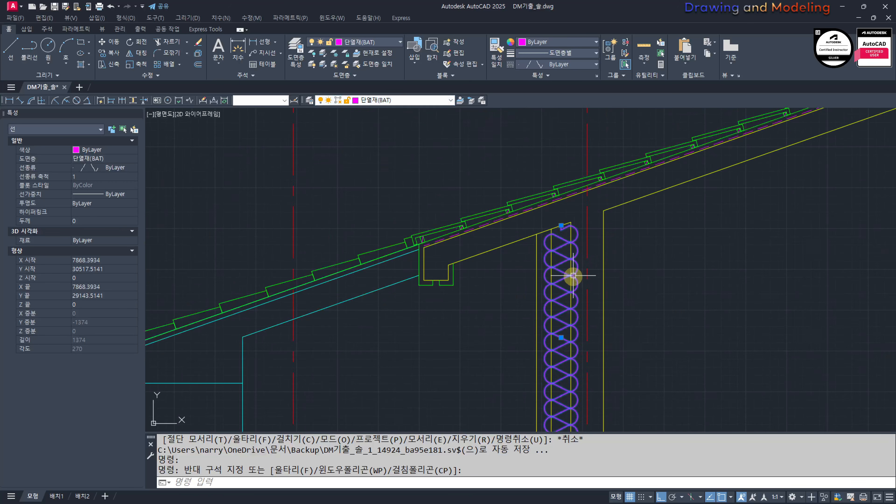
key("Escape")
middle_click_drag(547, 248, 567, 261)
type("mm")
key("space")
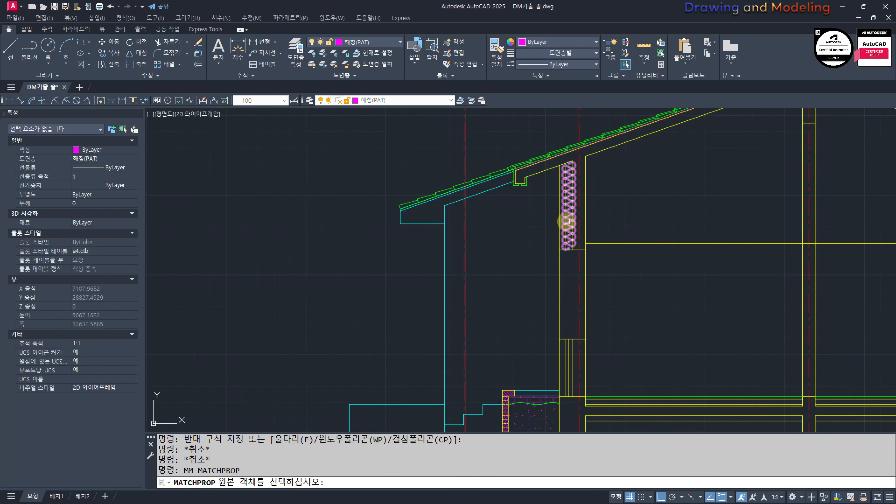
left_click(567, 225)
scroll(575, 370, "up", 3)
key("Escape")
key("Escape")
Step: Set the linetype scale of the insulation line above the window opening to 0.6
scroll(554, 222, "down", 1)
scroll(564, 213, "up", 4)
left_click(565, 213)
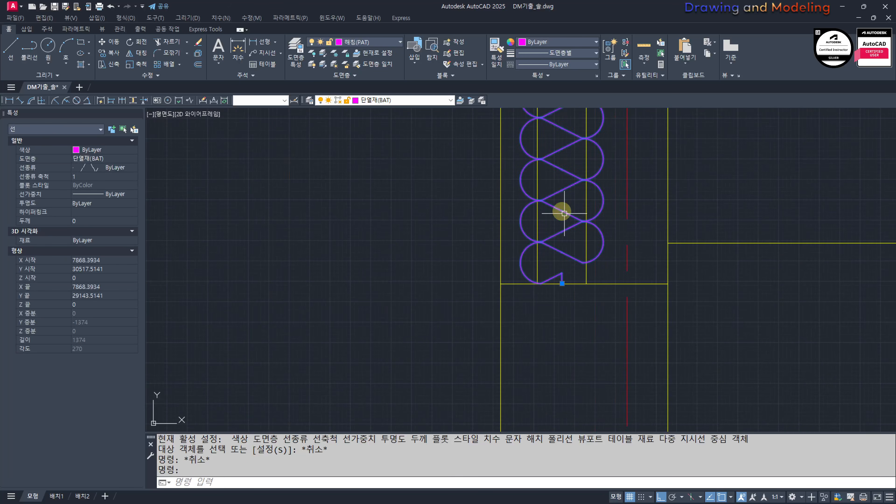
left_click(110, 177)
type("0.")
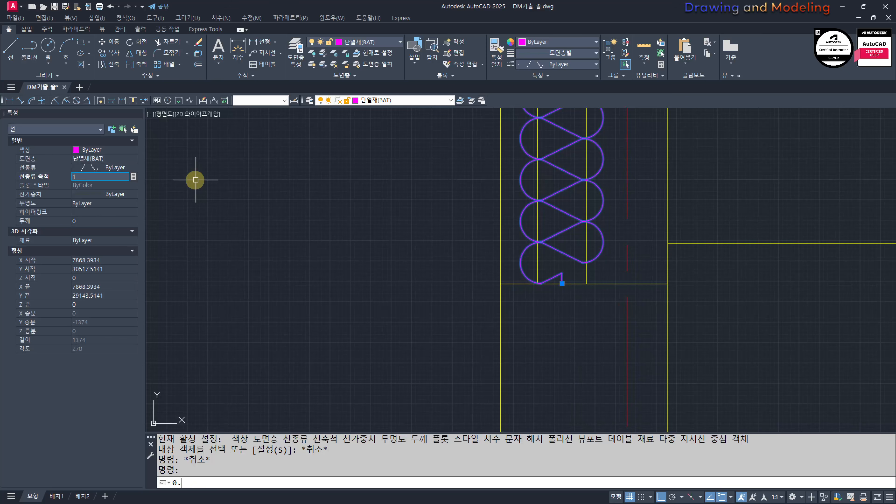
type("6")
key("Return")
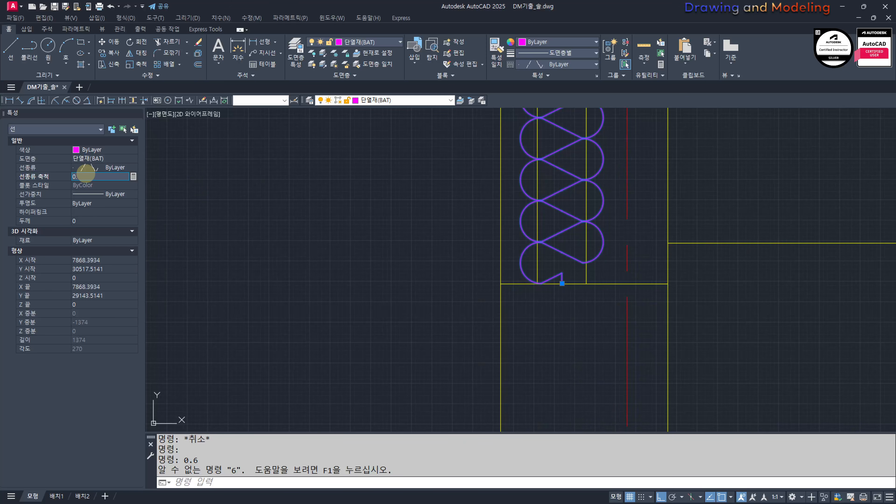
key("Return")
scroll(438, 296, "down", 5)
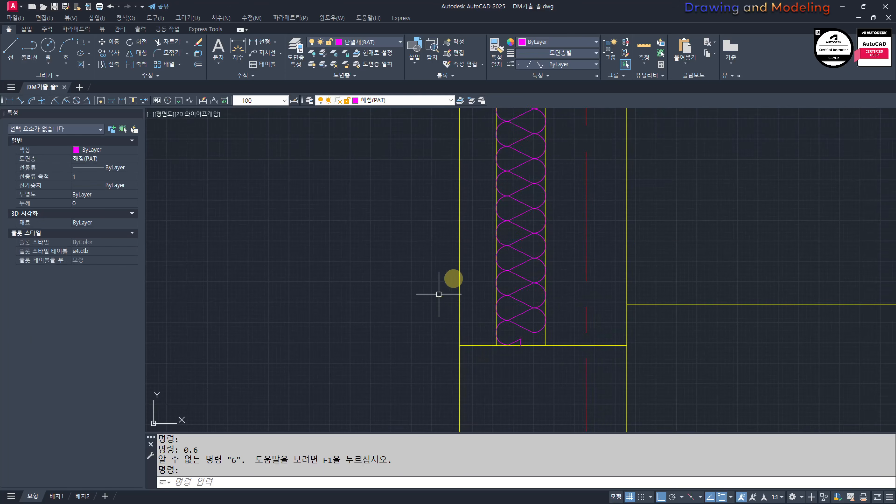
Step: Match the cavity center line below the window sill to the properties of the insulation line above the opening
key("Escape")
key("Escape")
type("mm")
key("Return")
left_click(523, 226)
scroll(516, 295, "up", 5)
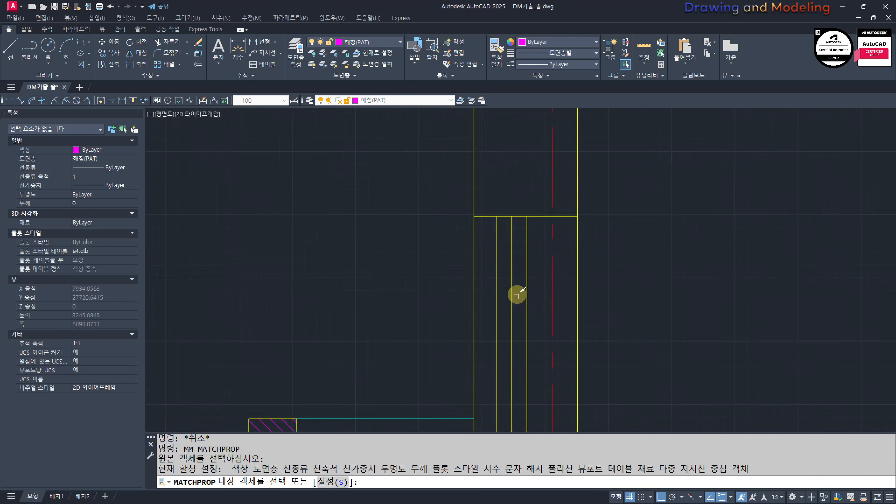
left_click(515, 263)
key("Escape")
scroll(504, 237, "down", 5)
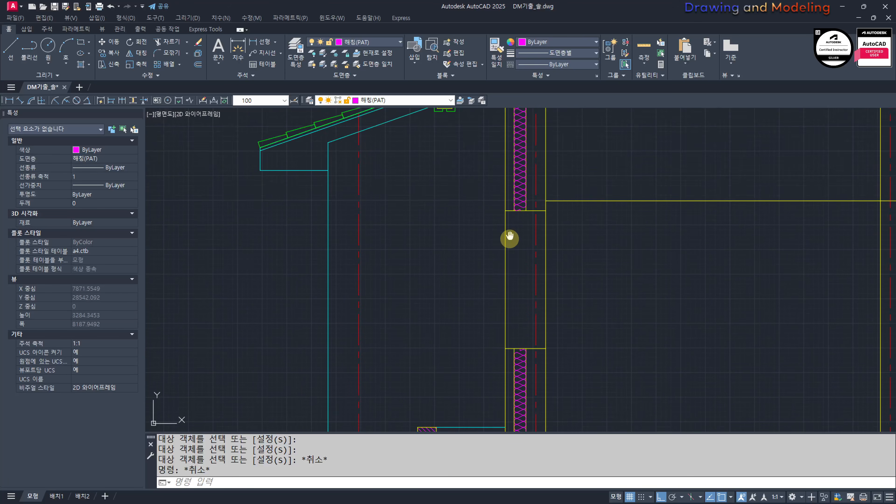
Step: Measure the horizontal thickness between the insulation's inner edge and the wall's inner face below the sill
scroll(500, 290, "up", 3)
scroll(521, 318, "down", 3)
scroll(537, 198, "up", 5)
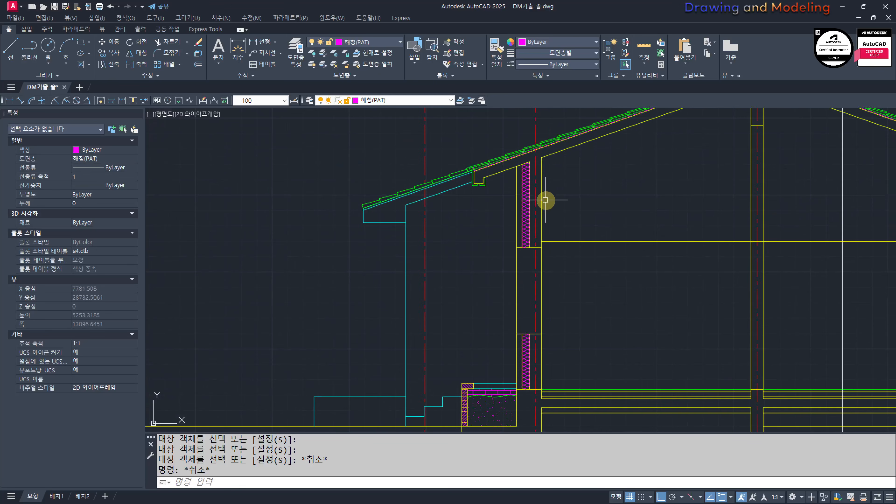
middle_click_drag(515, 257, 529, 298)
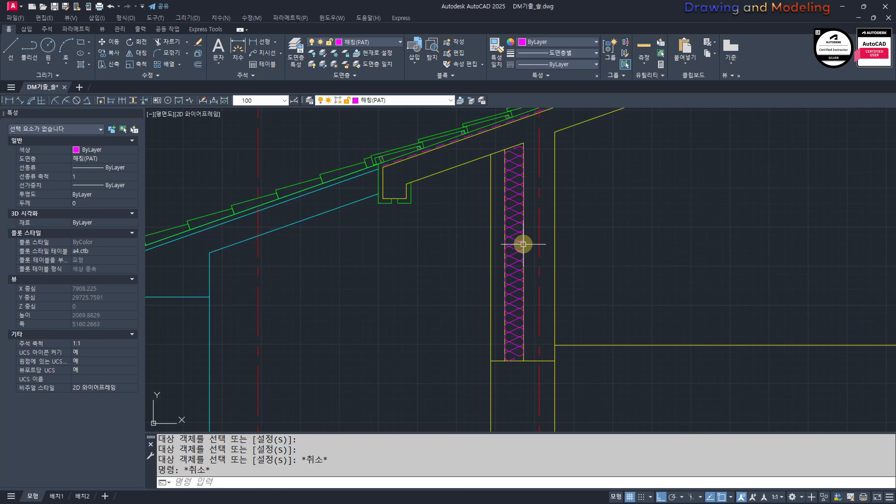
scroll(540, 294, "down", 4)
scroll(542, 311, "up", 6)
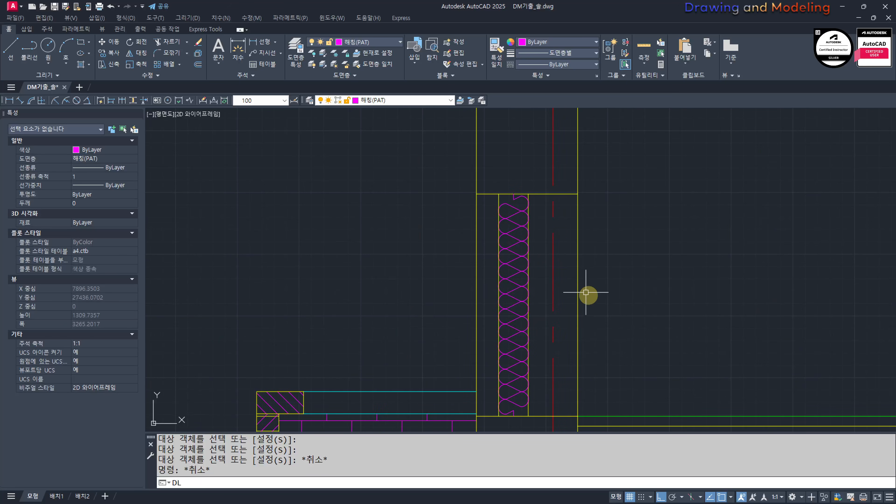
type("I")
key("Return")
left_click(528, 194)
left_click(578, 194)
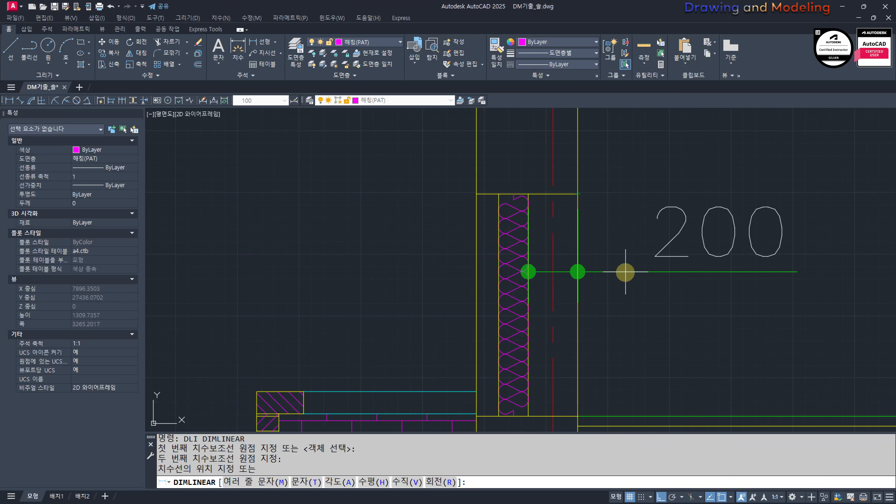
key("Escape")
Step: Examine the interior wall's thickness at floor level and compare it with the exterior wall's inner leaf
scroll(620, 280, "down", 4)
scroll(610, 264, "up", 3)
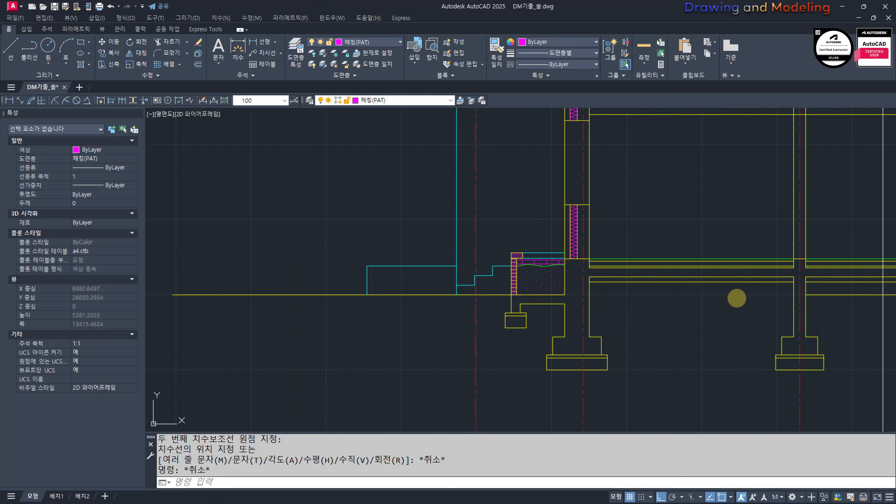
scroll(590, 264, "up", 8)
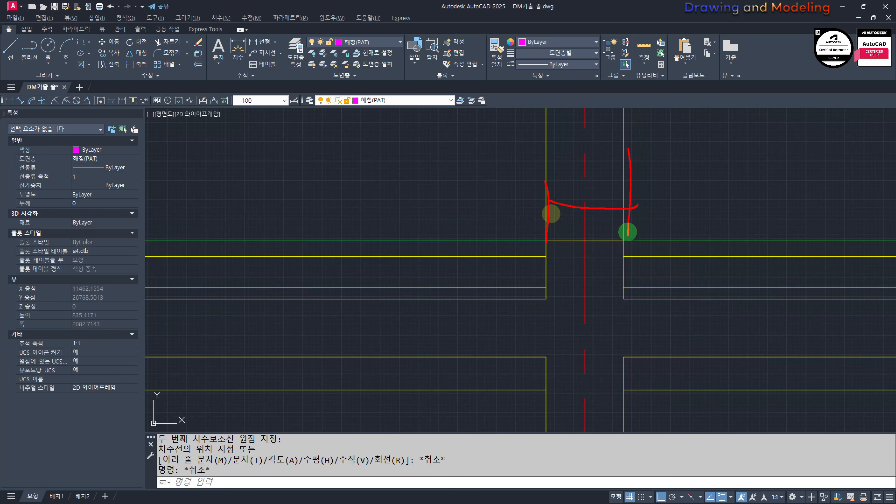
key("Escape")
scroll(522, 311, "down", 3)
scroll(462, 275, "up", 2)
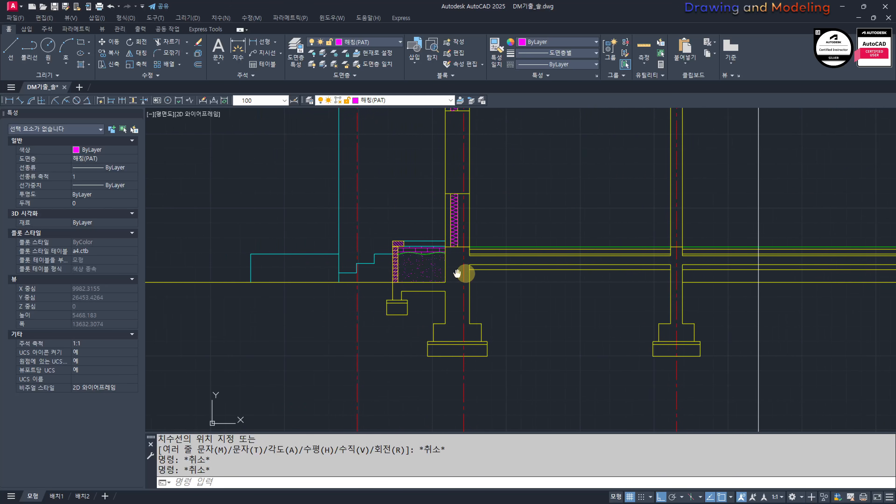
scroll(572, 317, "down", 7)
scroll(552, 234, "up", 5)
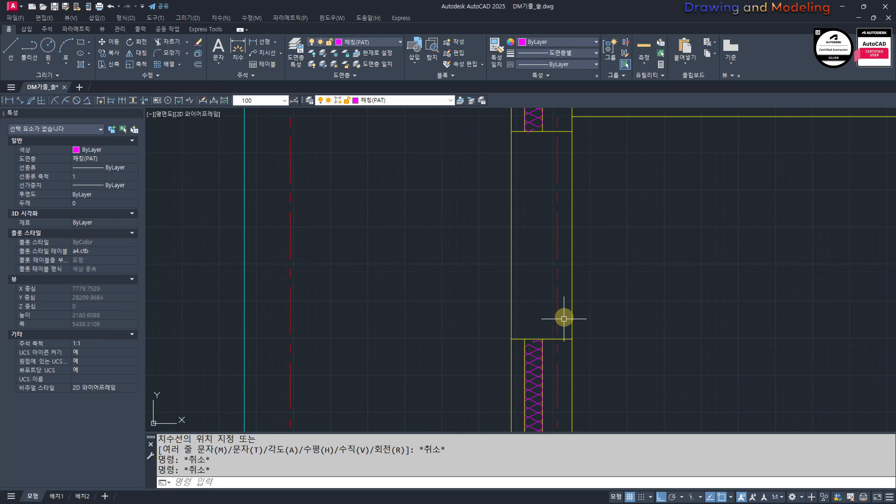
Step: Draw a 190 by 90 rectangle for the sill brick in the empty area outside the exterior wall
scroll(564, 317, "down", 4)
scroll(544, 308, "up", 6)
middle_click_drag(548, 299, 491, 315)
type("REC")
key("Return")
left_click(449, 332)
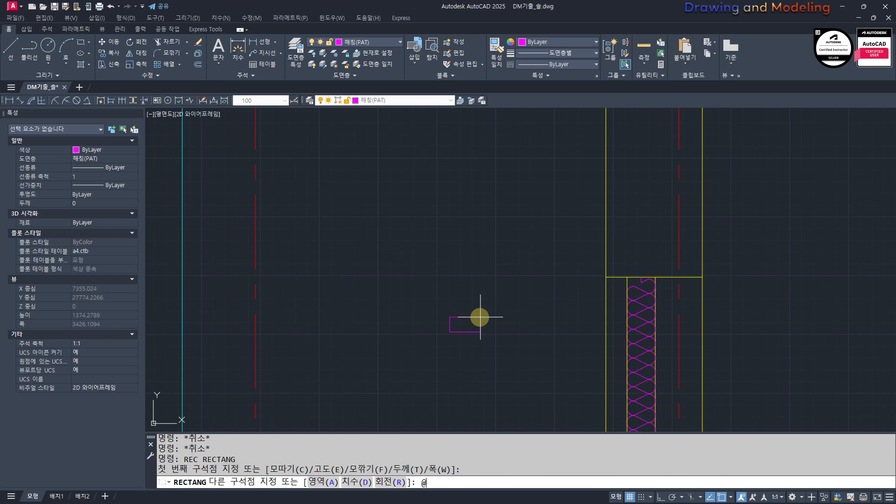
type("@190,90")
key("Return")
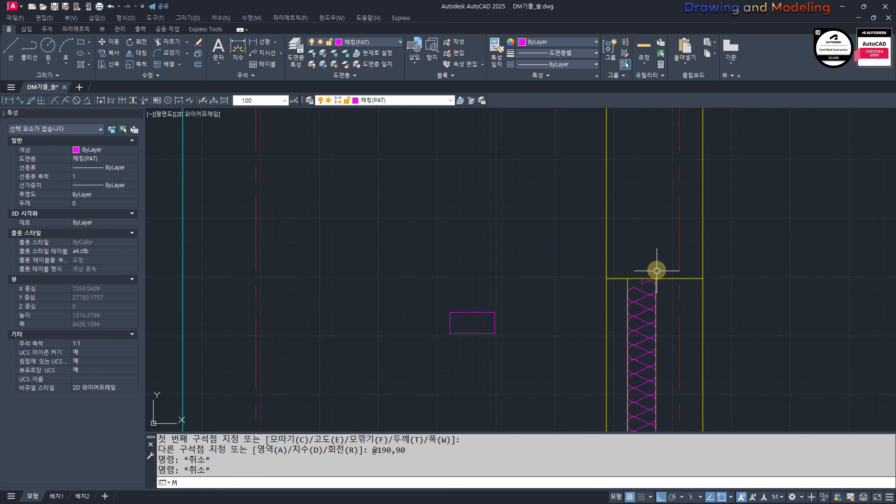
Step: Match the brick rectangle to the properties of the yellow outer wall line
type("MM")
key("Return")
left_click(600, 242)
left_click(607, 242)
left_click(545, 264)
left_click(482, 322)
key("Escape")
key("Escape")
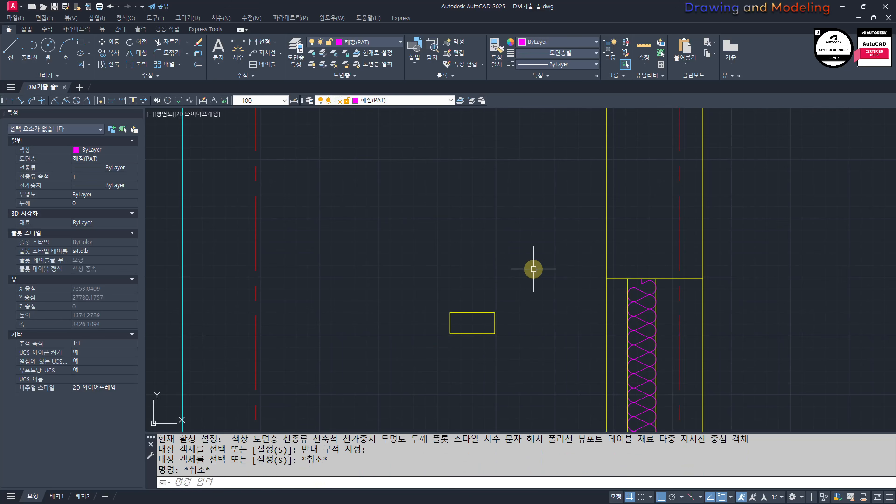
Step: Move the brick rectangle closer to the exterior wall, just outside it at about sill height
left_click(533, 270)
left_click(483, 319)
type("M")
left_click(503, 281)
left_click(570, 244, "shift")
key("Escape")
left_click(568, 274)
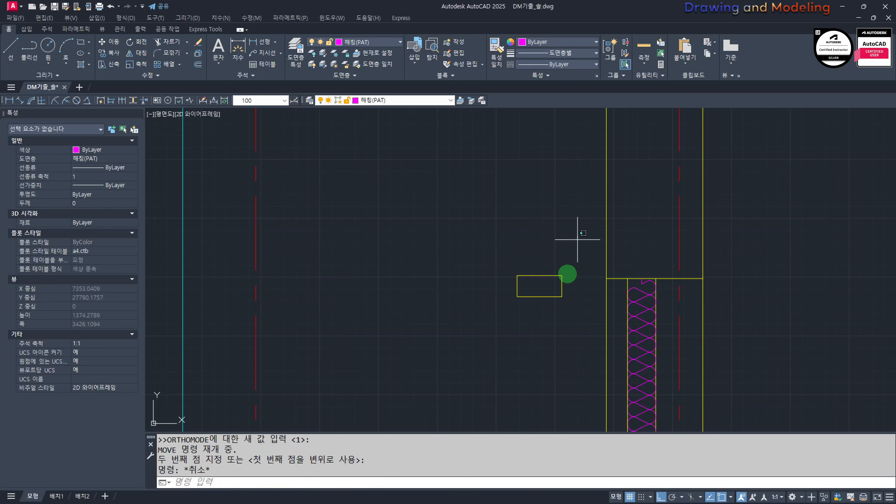
left_click(542, 281)
type("cc")
key("space")
left_click(538, 284)
key("Escape")
key("Escape")
scroll(533, 283, "up", 2)
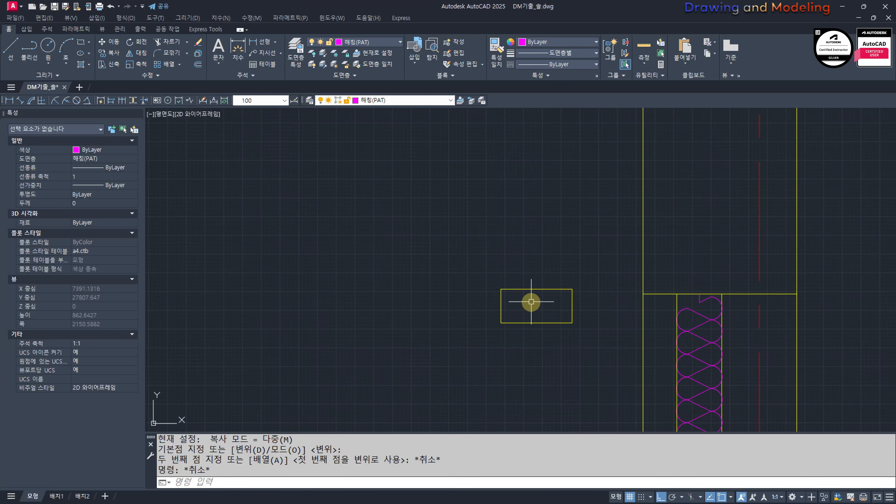
Step: Hatch the inside of the brick rectangle with the ANSI31 pattern
type("h")
key("space")
left_click(531, 304)
key("Escape")
key("Escape")
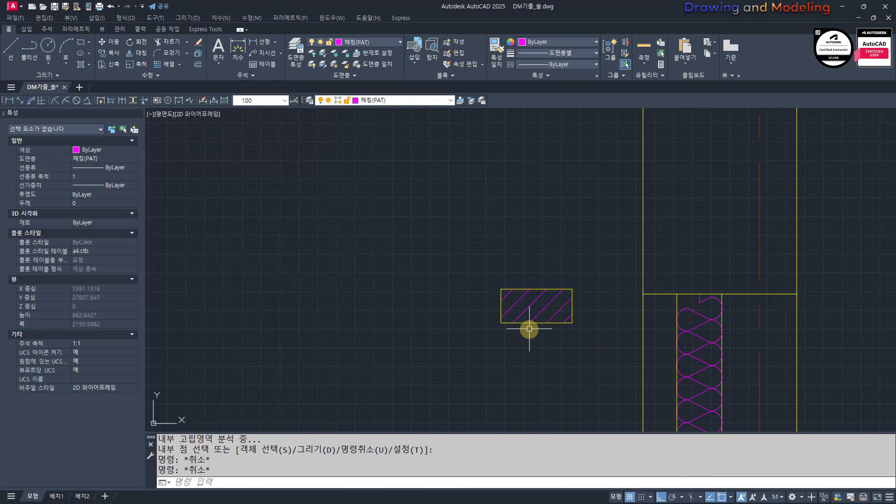
Step: Set the brick hatch's angle to 90
left_click(535, 309)
left_click(513, 298)
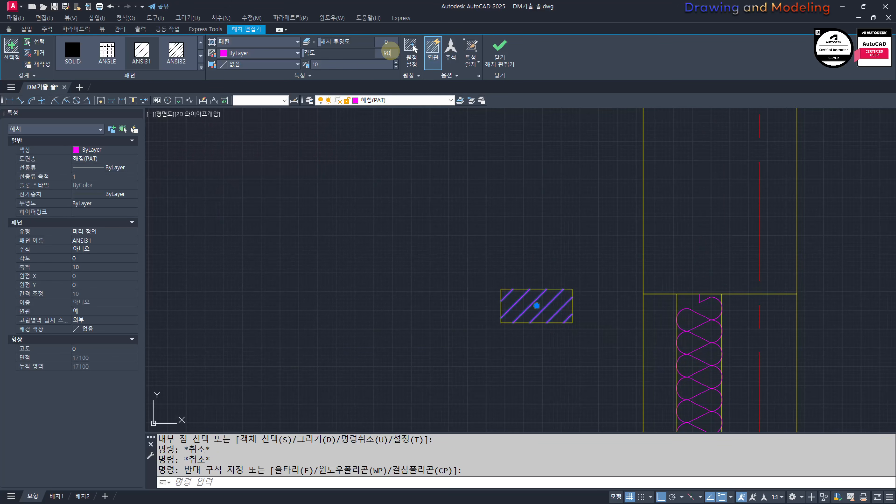
key("Return")
key("Escape")
key("Escape")
key("Escape")
Step: Copy the hatched brick about 1649 straight up, outside the wall above the window opening
scroll(518, 293, "down", 6)
scroll(531, 298, "up", 4)
left_click(574, 331)
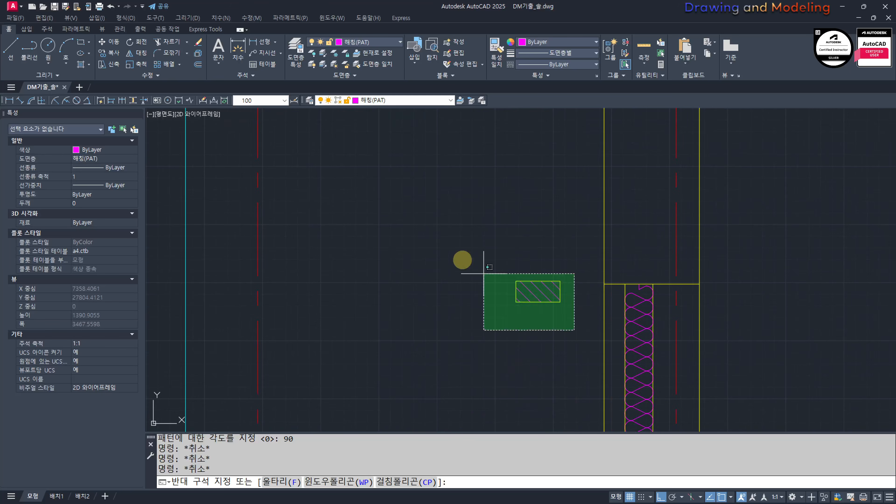
left_click(484, 273)
type("cc")
key("Return")
left_click(483, 310)
scroll(504, 394, "down", 5)
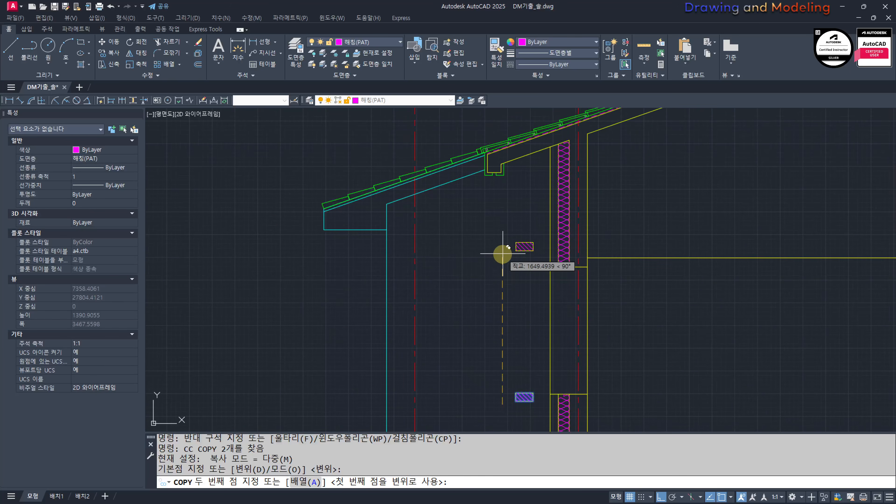
left_click(503, 254)
key("Escape")
key("Escape")
Step: Rotate the hatched brick beside the sill by 15 degrees about its upper inner corner
middle_click_drag(526, 313, 526, 228)
scroll(534, 313, "up", 5)
left_click(539, 237)
left_click(520, 313)
middle_click_drag(521, 319, 506, 328)
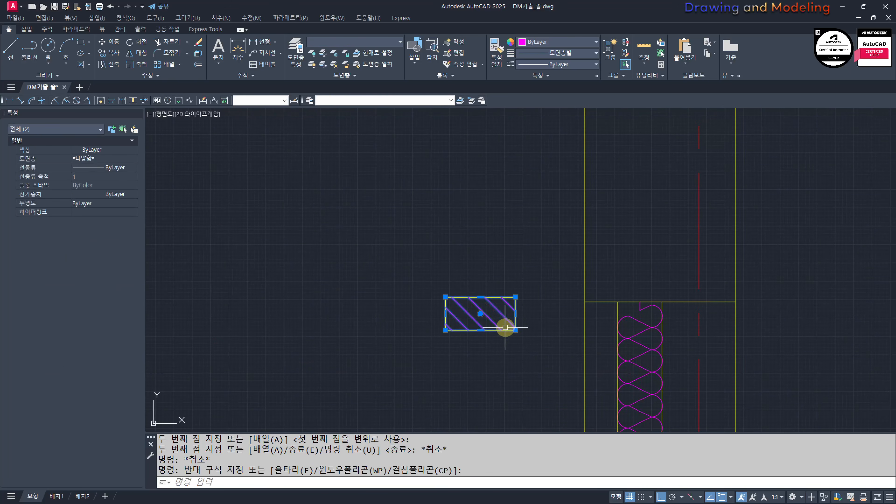
key("Return")
left_click(516, 297)
type("1")
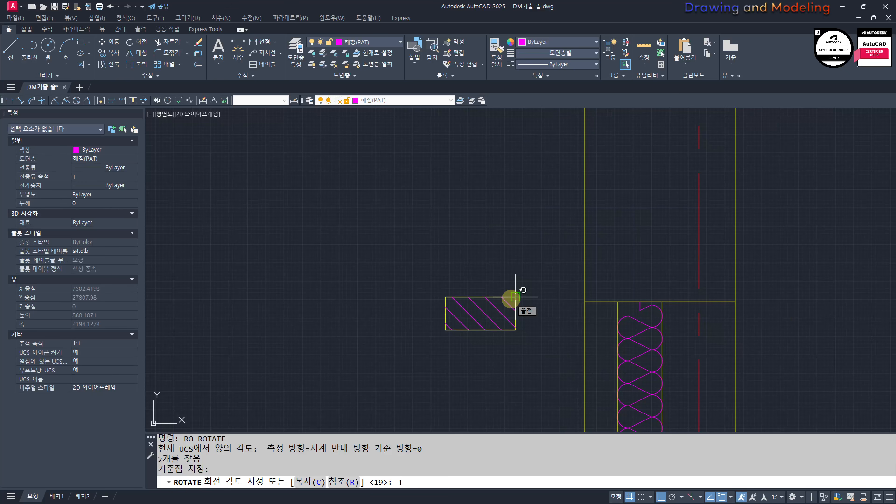
type("5")
key("Return")
key("Escape")
key("Escape")
Step: Move the tilted brick so its upper corner meets the outer end of the window sill line
middle_click_drag(497, 304, 449, 288)
key("m")
key("Return")
left_click(458, 245)
left_click(366, 376)
key("Return")
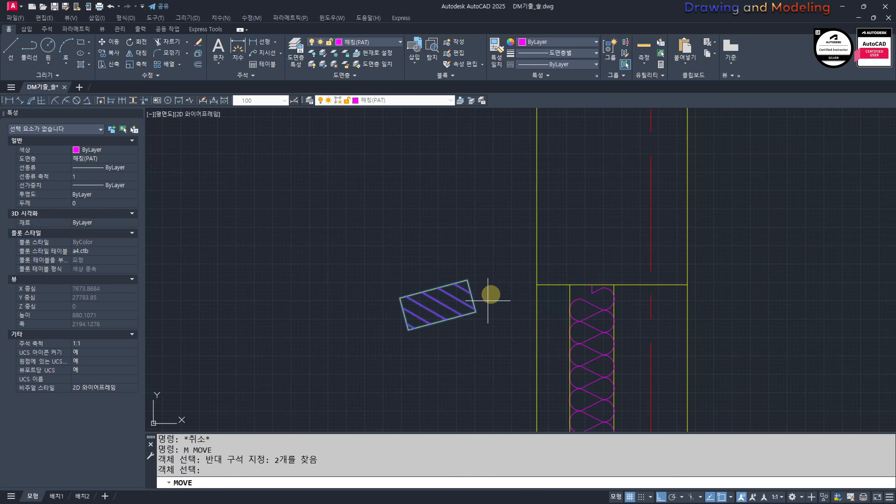
scroll(484, 276, "up", 2)
left_click(457, 290)
left_click(570, 298)
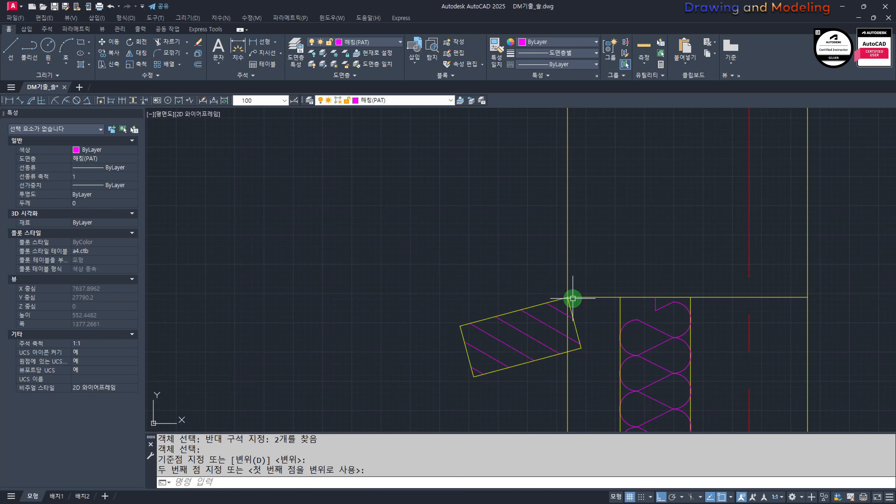
Step: Move the tilted brick horizontally inward so its lower outer corner lies on the wall's outer face
key("Escape")
key("Escape")
middle_click_drag(527, 363, 528, 356)
left_click(529, 376)
left_click(476, 278)
middle_click_drag(524, 393, 520, 372)
key("m")
key("Return")
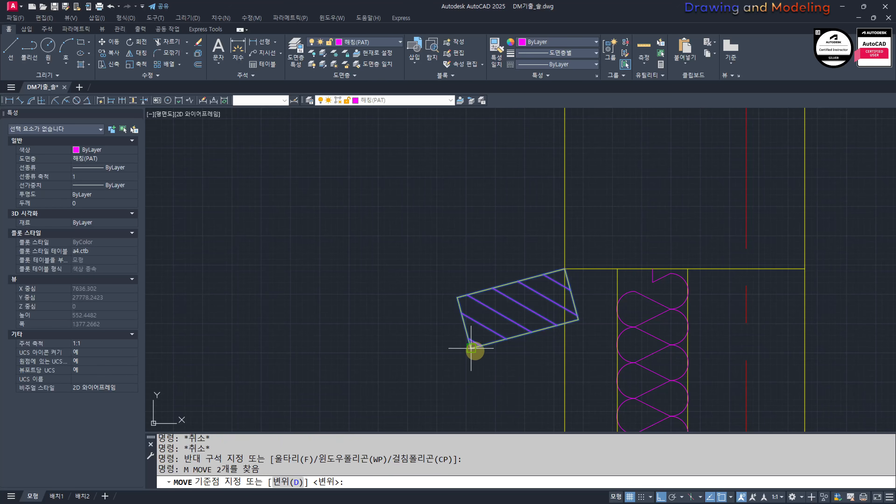
left_click(475, 349)
left_click(567, 349)
key("Escape")
key("Escape")
Step: Try to shift the tilted brick slightly outward beyond the wall's outer face, and undo that move
left_click(596, 357)
left_click(590, 329)
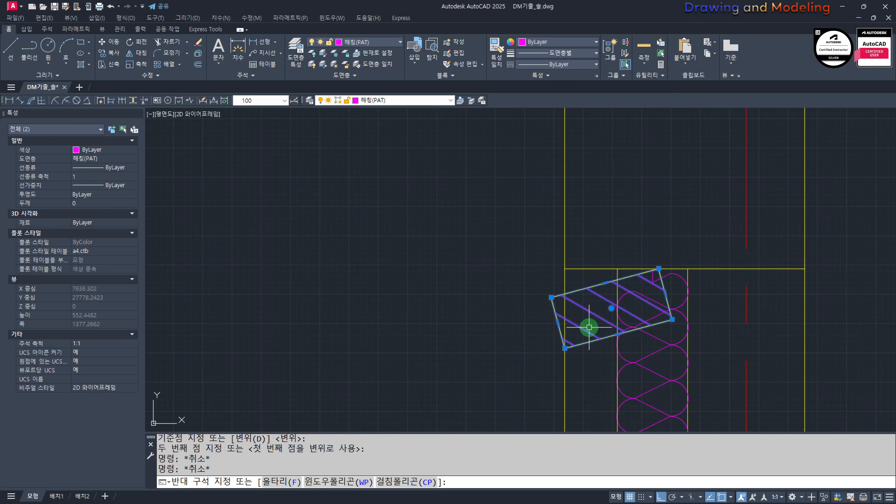
middle_click_drag(512, 372, 521, 370)
key("m")
key("Return")
left_click(510, 363)
left_click(501, 363)
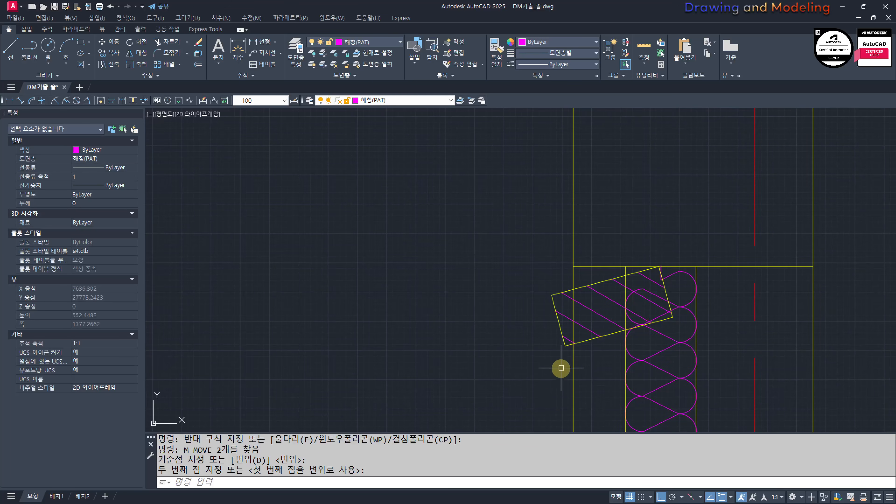
key("ctrl+z")
key("Escape")
Step: Trim the insulation and inner wall line inside the tilted brick, and the sill line outward of its upper corner, using the brick outline as the cutting edge
scroll(600, 317, "up", 4)
type("T")
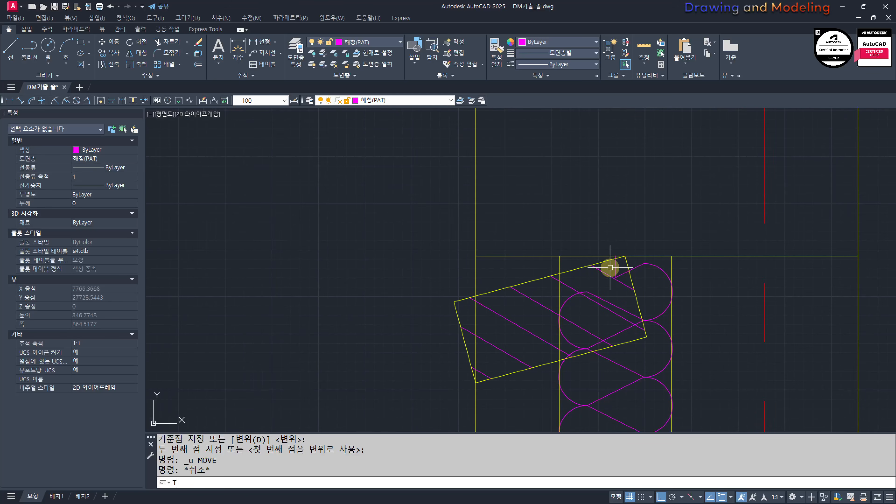
type("R")
key("Return")
left_click(580, 268)
key("Return")
left_click(622, 311)
left_click_drag(568, 301, 556, 295)
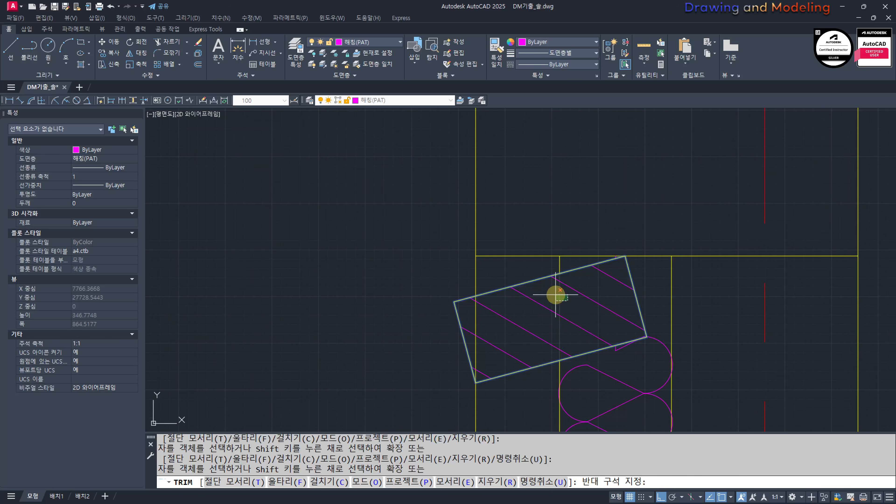
left_click(595, 262)
left_click(580, 255)
key("Escape")
key("Escape")
Step: Erase the leftover fragments above the tilted brick, including the short stub of the inner wall line
left_click(604, 238)
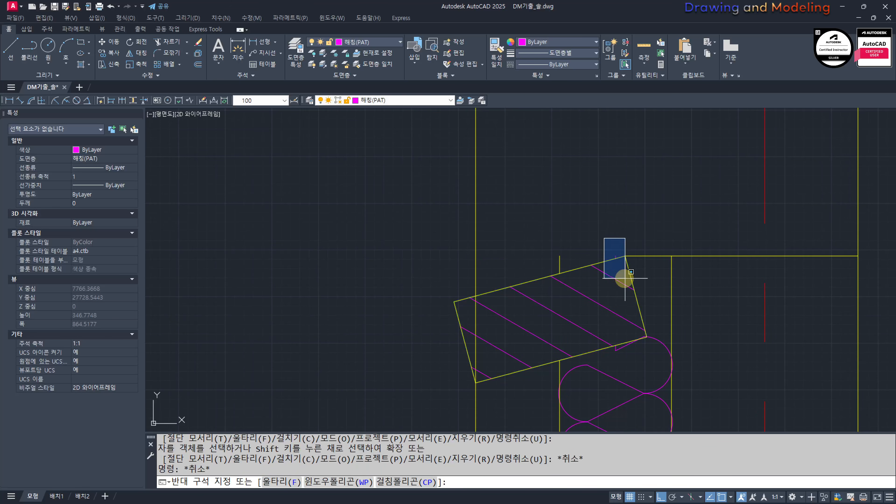
left_click(626, 279)
type("e")
key("Return")
left_click(569, 254)
left_click(537, 262)
type("e")
key("Return")
key("Escape")
key("Escape")
Step: Trim the wall's outer face line where it passes through the tilted brick, using the brick outline as the cutting edge
middle_click_drag(479, 319, 532, 287)
scroll(539, 278, "up", 2)
type("tr")
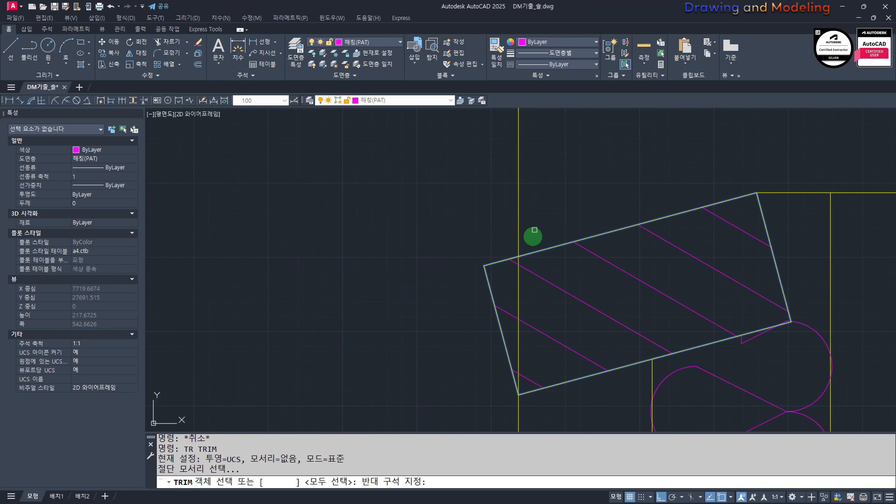
key("Escape")
scroll(516, 284, "down", 3)
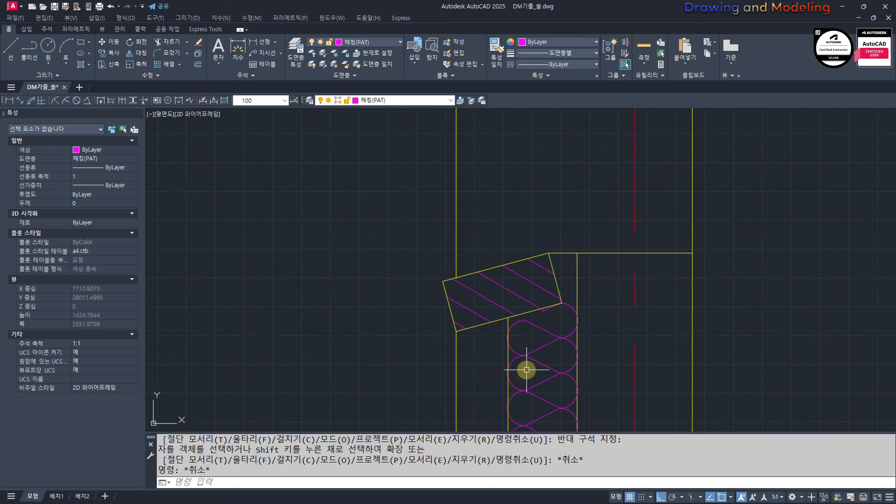
middle_click_drag(539, 359, 517, 330)
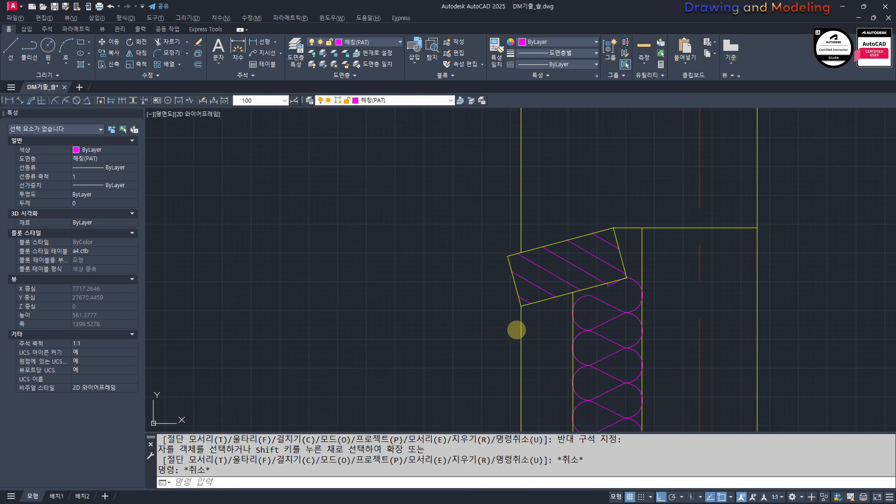
key("Escape")
scroll(590, 291, "down", 2)
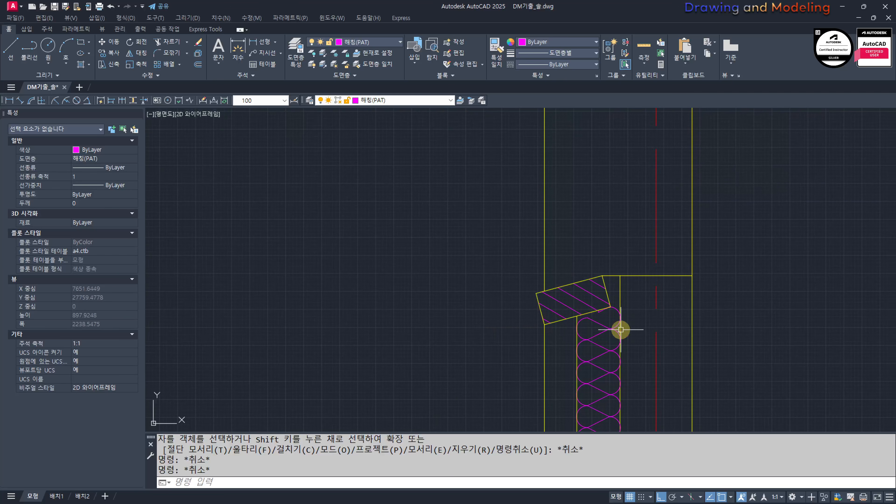
scroll(563, 314, "up", 4)
middle_click_drag(563, 313, 547, 326)
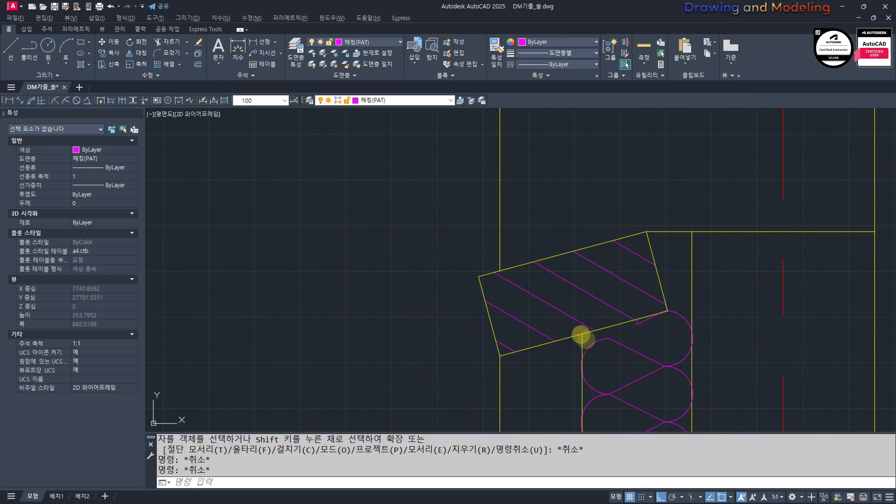
key("Escape")
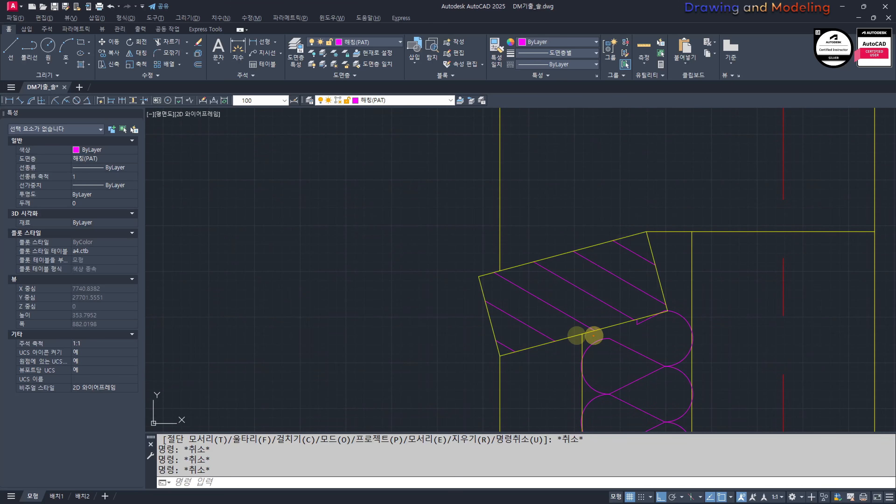
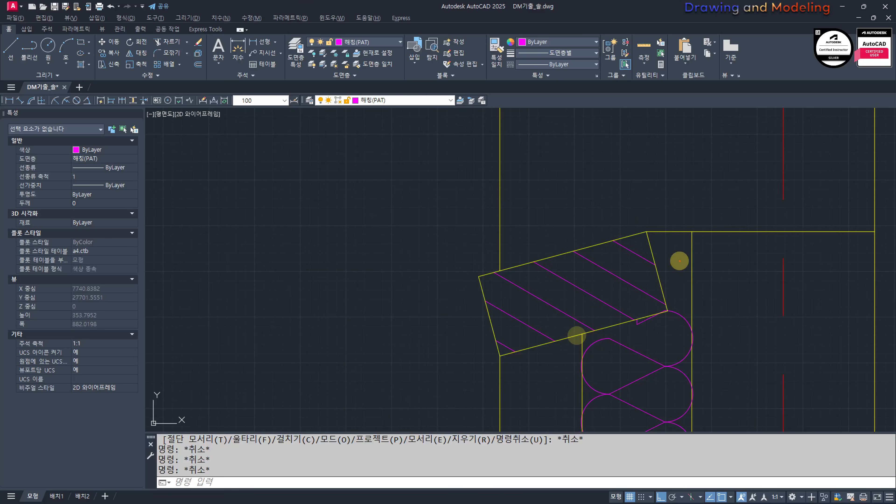
Step: Move the loose hatched rectangle so its lower-left corner sits on the outer wall corner at the window head
scroll(616, 298, "down", 8)
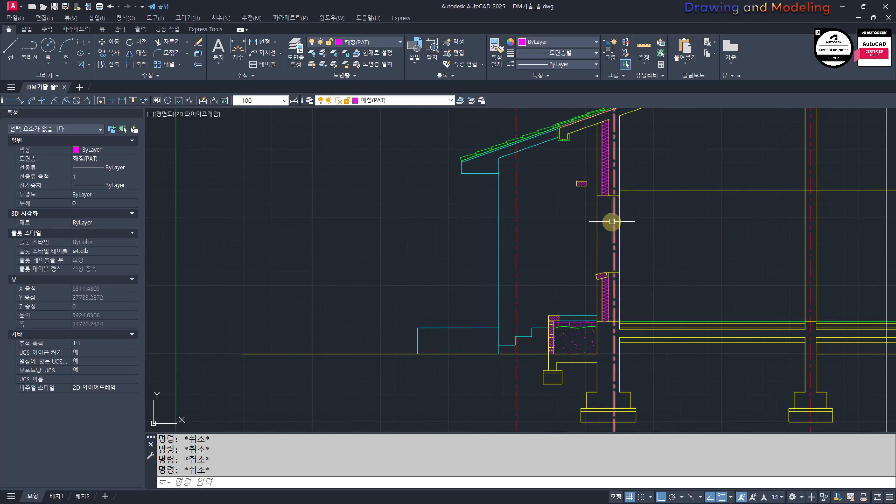
scroll(614, 222, "up", 2)
scroll(544, 309, "down", 4)
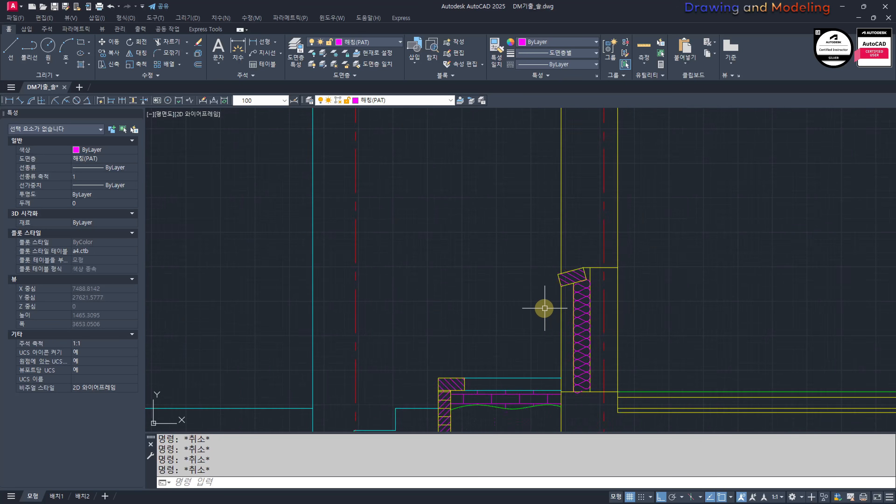
mouse_move(546, 170)
middle_mouse_down()
mouse_move(554, 241)
mouse_move(540, 285)
mouse_move(553, 285)
mouse_move(490, 280)
mouse_move(480, 294)
middle_mouse_up()
scroll(558, 228, "up", 6)
left_click(471, 214)
left_click(552, 279)
type("m")
key("Return")
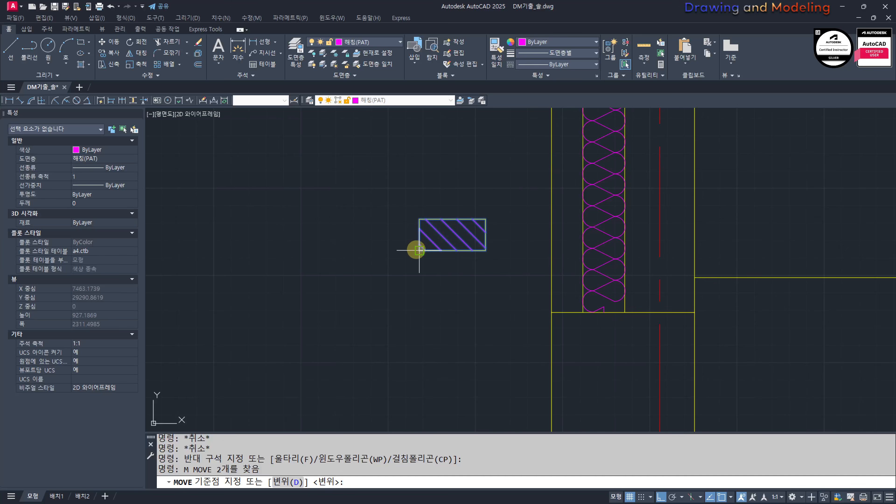
left_click(416, 250)
left_click(552, 312)
key("Escape")
Step: Trim the insulation outline and insulation symbol where they overlap the hatched block at the window head
scroll(571, 285, "up", 6)
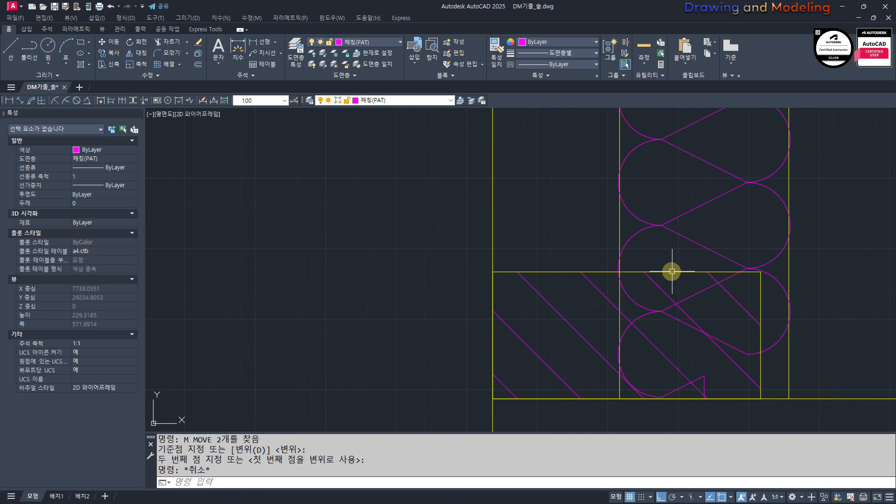
middle_click_drag(672, 270, 566, 258)
scroll(565, 257, "up", 2)
type("tr")
key("Return")
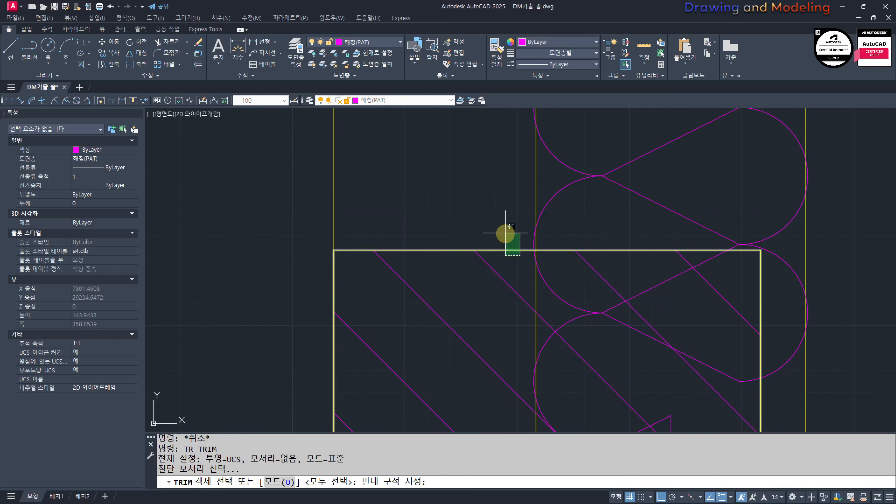
left_click(701, 301)
left_click(478, 338)
key("Escape")
key("Escape")
scroll(596, 293, "down", 6)
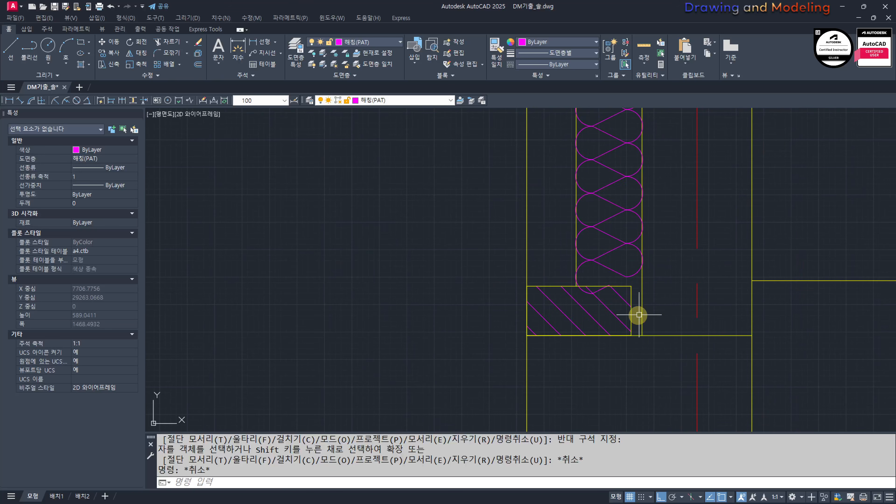
Step: Try to stretch the inner end of the hatched window-head block to the insulation's inner line
scroll(633, 315, "up", 4)
middle_click_drag(636, 302, 554, 317)
type("s")
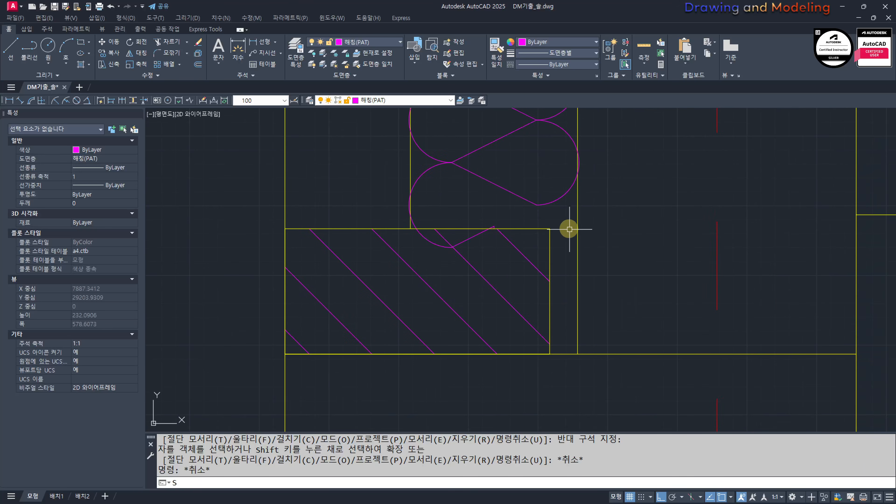
key("Return")
left_click(554, 214)
left_click(528, 392)
key("Return")
left_click(550, 354)
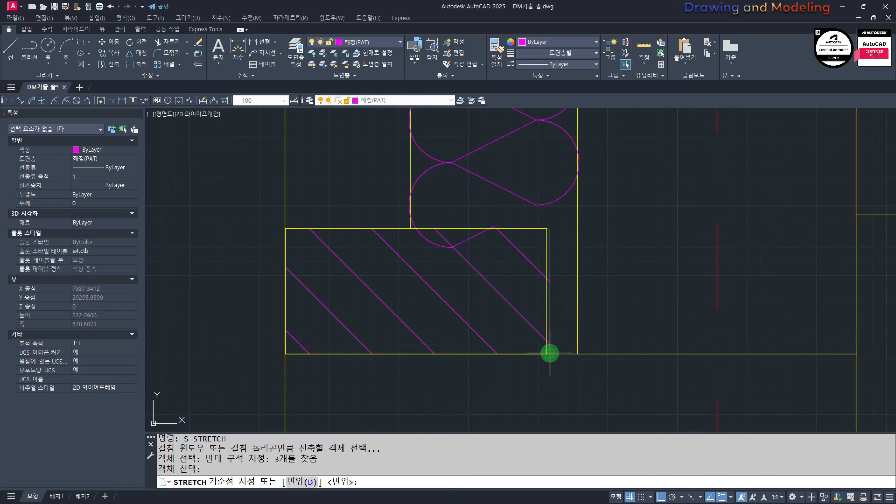
left_click(578, 354)
key("Escape")
key("Escape")
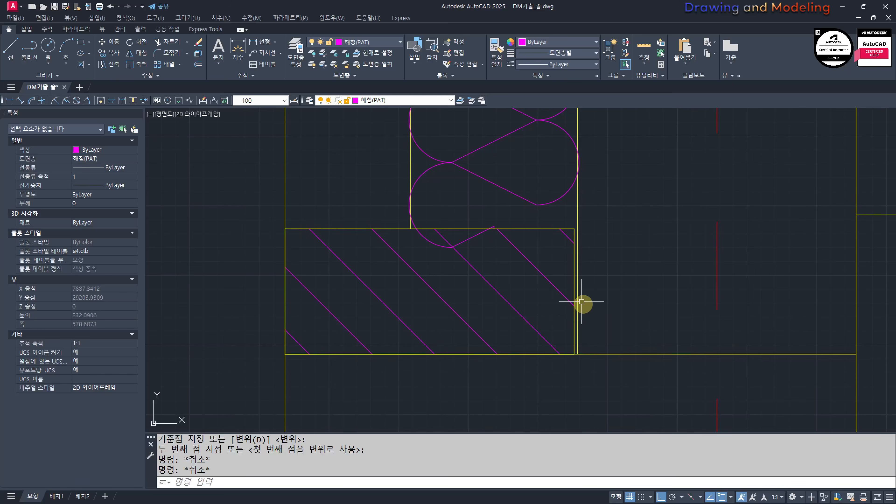
key("ctrl+z")
Step: Stretch the hatched window-head block's inner end so it meets the insulation's inner line exactly
type("s")
key("Return")
left_click(566, 220)
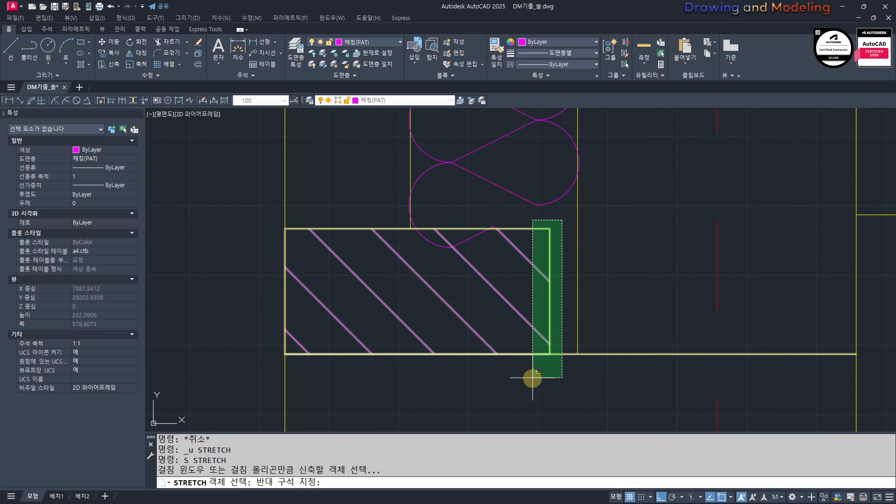
left_click(532, 377)
key("Return")
scroll(563, 358, "up", 4)
left_click(549, 353)
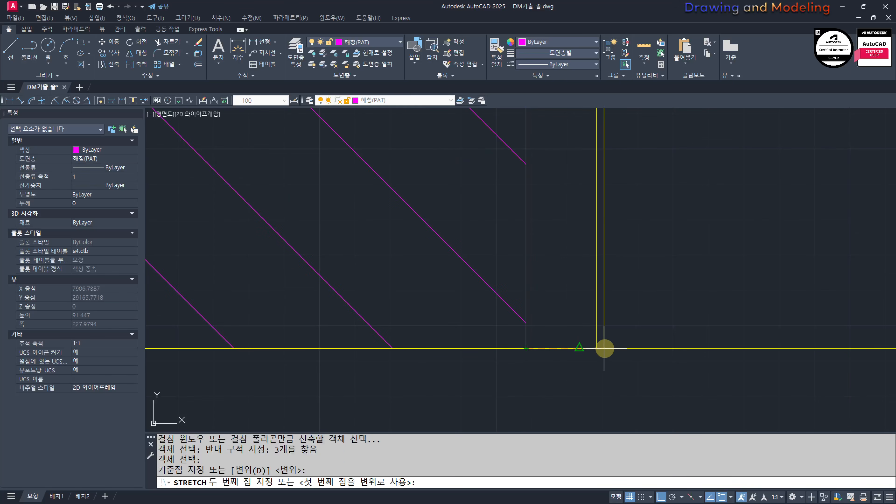
key("Escape")
key("Escape")
scroll(597, 345, "down", 6)
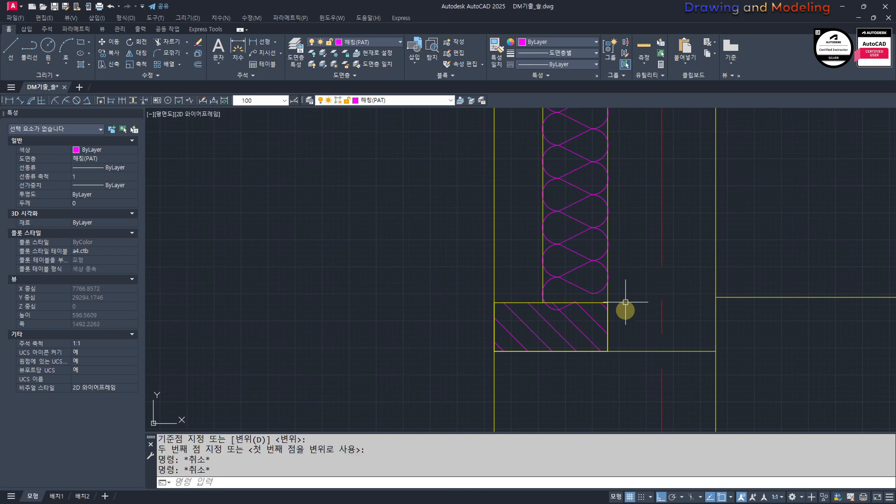
Step: Examine the window-head block and the sloped window sill of the outer wall
scroll(564, 331, "down", 4)
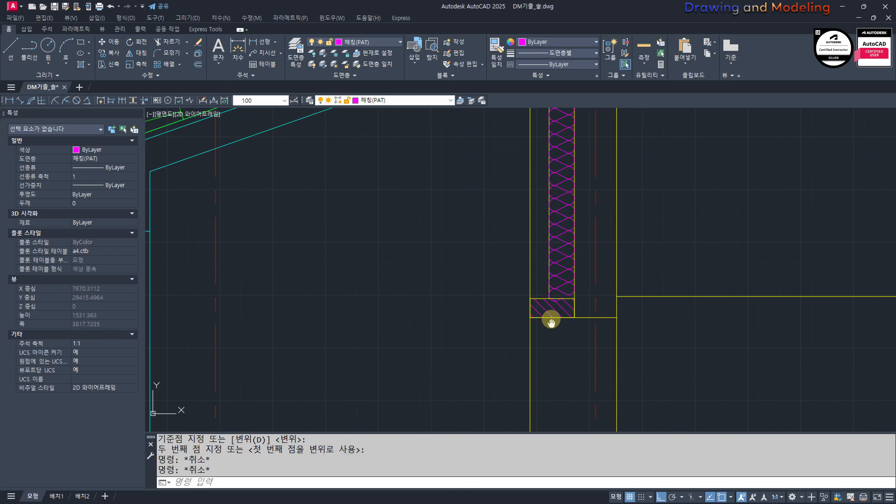
scroll(458, 277, "up", 4)
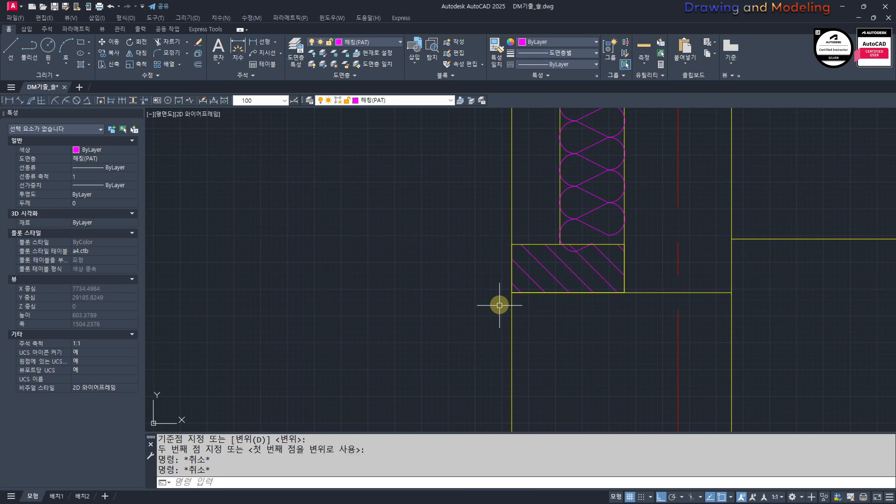
scroll(527, 295, "down", 5)
mouse_move(531, 326)
middle_mouse_down()
mouse_move(558, 230)
mouse_move(562, 160)
middle_mouse_up()
scroll(563, 317, "up", 5)
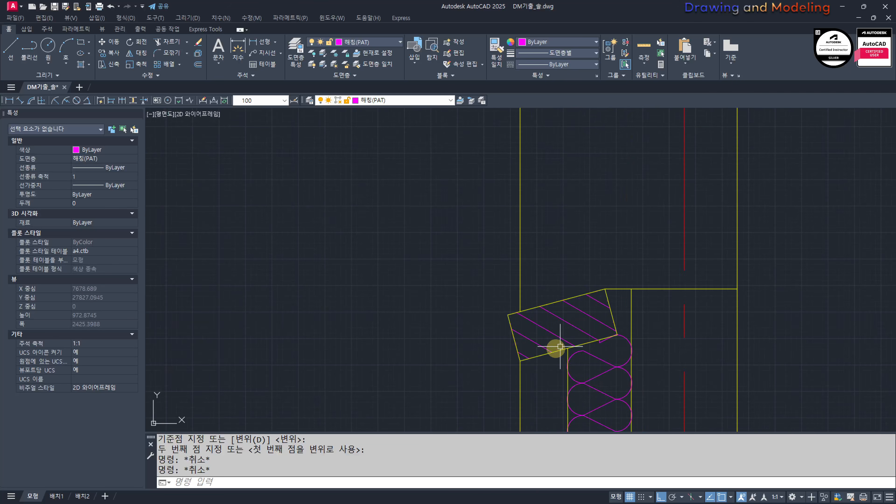
scroll(489, 291, "down", 5)
mouse_move(532, 219)
middle_mouse_down()
mouse_move(556, 285)
mouse_move(561, 339)
middle_mouse_up()
scroll(521, 289, "up", 3)
Step: Hatch the outer wall strip above the window-head block with the ANSI31 pattern at scale 10
middle_click_drag(524, 288, 530, 342)
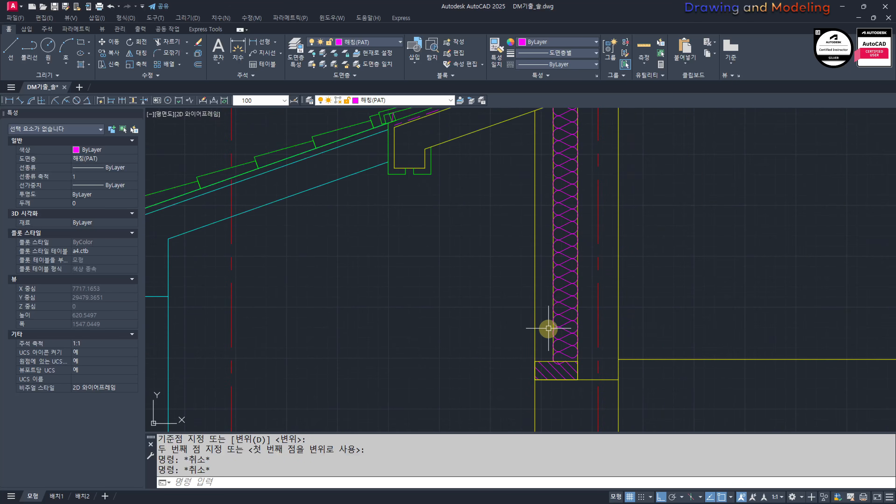
middle_click_drag(497, 290, 513, 327)
type("h")
key("Return")
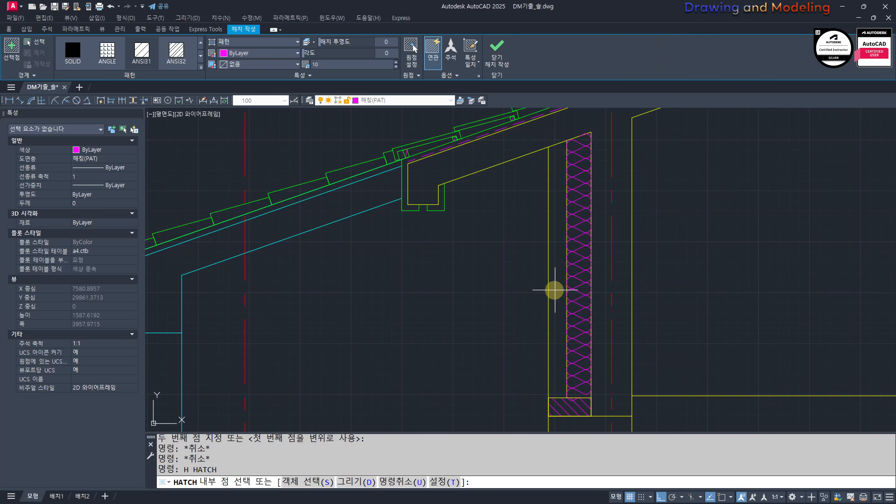
left_click(555, 290)
key("Escape")
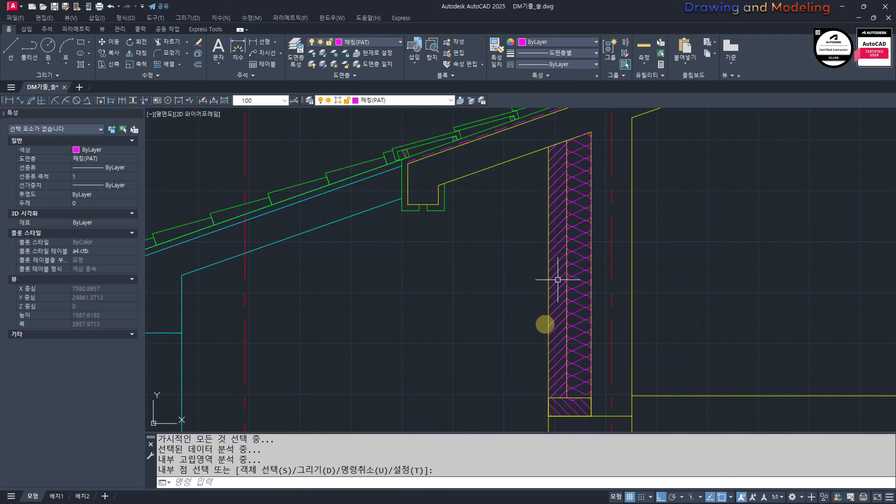
Step: Overlay horizontal joint lines on the outer wall strip's diagonal hatch, using a user-defined pattern with a spacing of 60
scroll(561, 327, "up", 5)
left_click(564, 329)
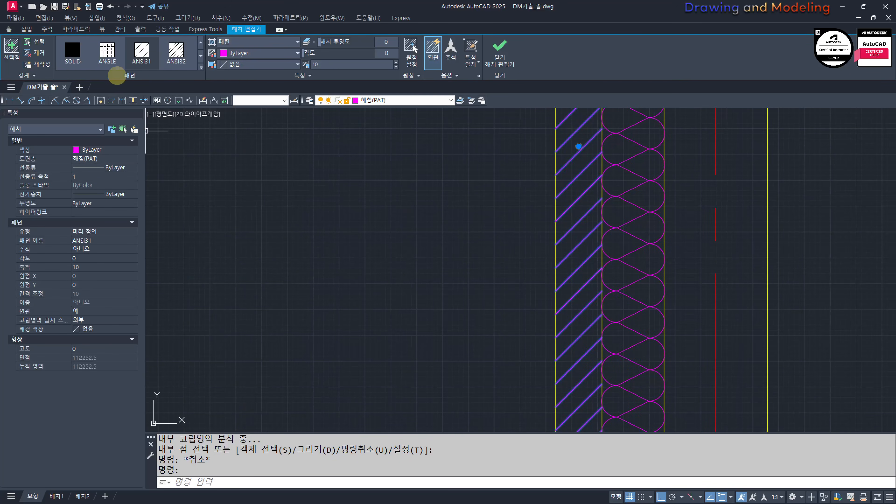
scroll(172, 62, "down", 1)
left_click(134, 67)
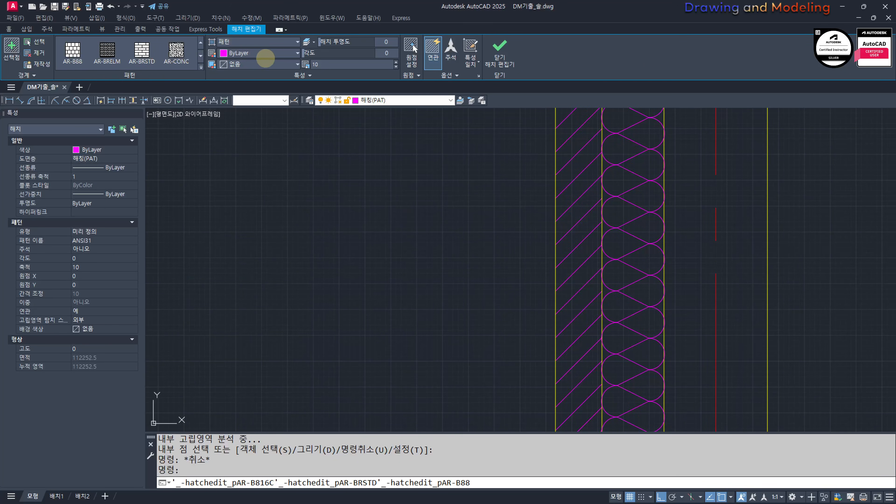
left_click(267, 41)
left_click(239, 80)
left_click(326, 63)
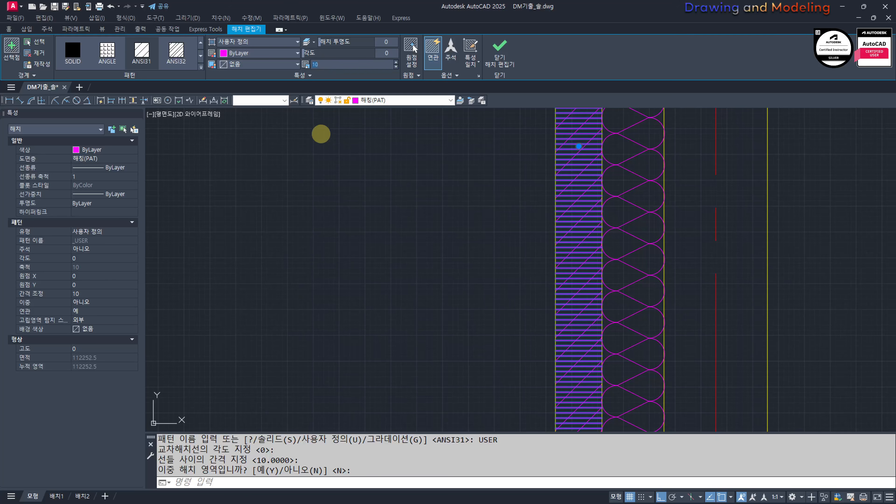
type("60")
key("Return")
Step: Set the horizontal hatch's origin to the strip's lower outer corner, on top of the window-head block
left_click(414, 48)
scroll(533, 266, "down", 5)
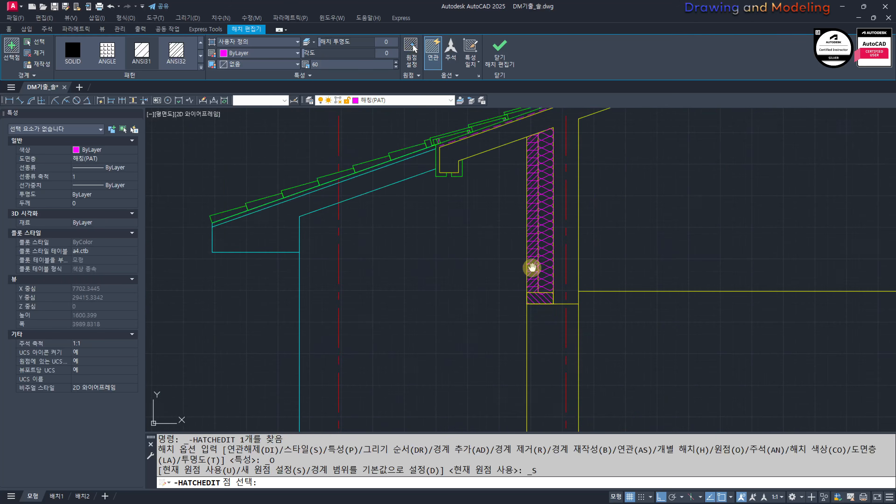
scroll(514, 207, "up", 6)
mouse_move(544, 180)
middle_mouse_down()
mouse_move(540, 318)
mouse_move(543, 308)
middle_mouse_up()
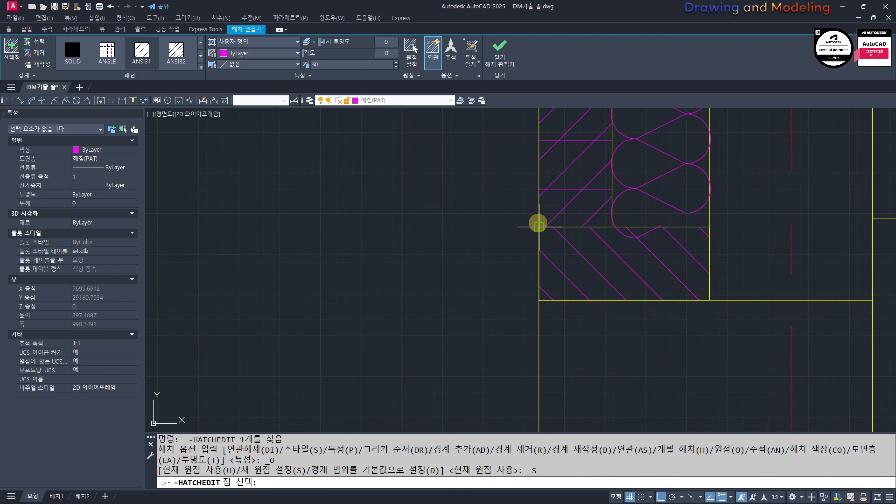
left_click(539, 226)
key("Escape")
key("Escape")
Step: Match the horizontal joint hatch to the properties of the wall's yellow outer line
scroll(535, 264, "down", 4)
mouse_move(535, 264)
middle_mouse_down()
mouse_move(514, 264)
mouse_move(534, 256)
middle_mouse_up()
scroll(550, 257, "up", 6)
type("mm")
key("Return")
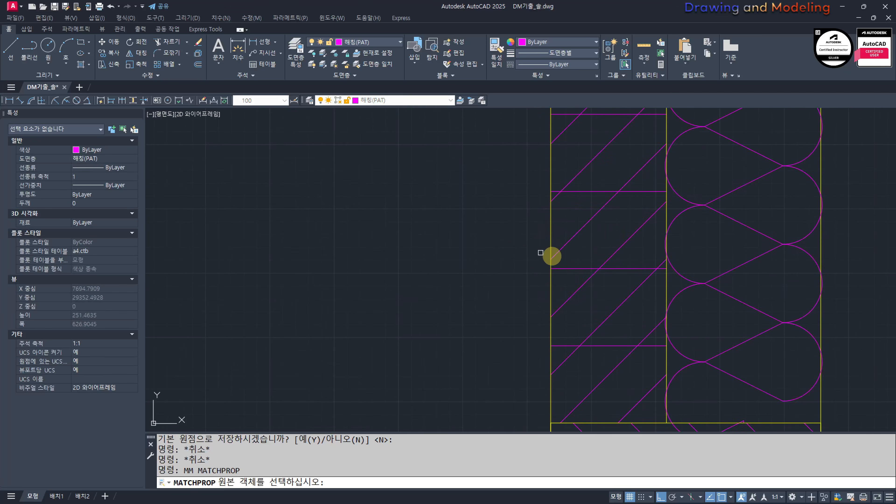
left_click(564, 261)
left_click(552, 280)
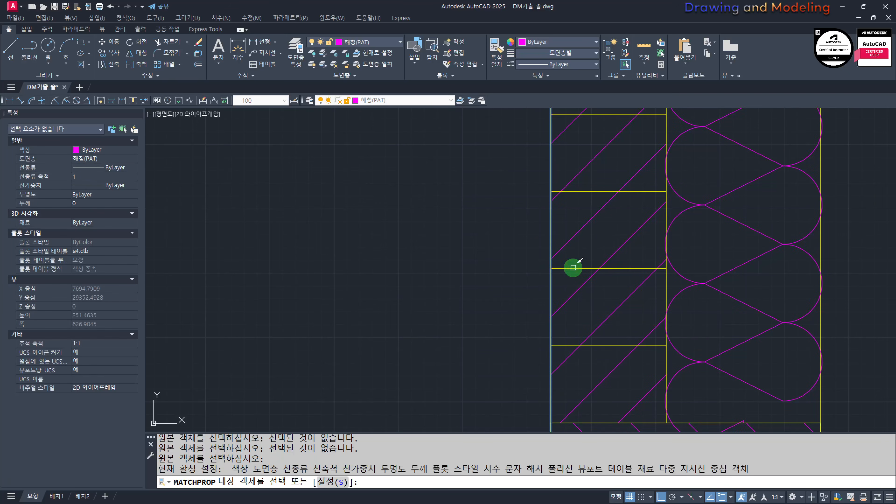
key("Escape")
key("Escape")
Step: Draw a horizontal ceiling line under the eave from the eave beam's inner face to the outer wall
scroll(565, 267, "down", 8)
middle_click_drag(564, 204, 569, 347)
type("l")
key("Return")
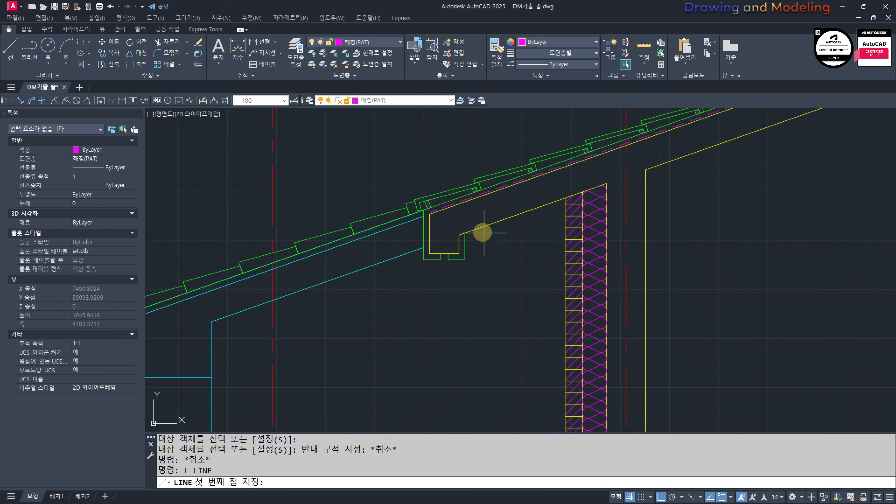
scroll(483, 233, "up", 4)
left_click(431, 267)
left_click(697, 267)
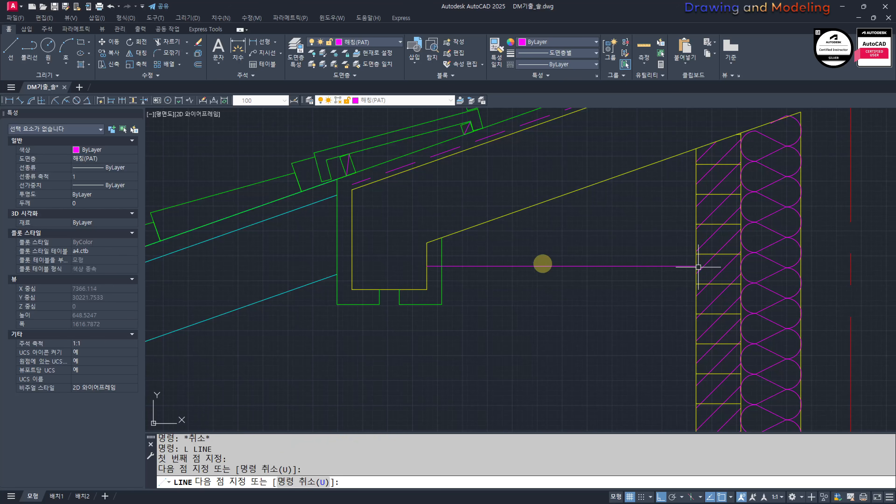
key("Escape")
key("Escape")
Step: Trim the end of the eave ceiling line that runs past the wall's outer face
scroll(412, 247, "up", 6)
type("tr")
key("Return")
key("Return")
left_click_drag(670, 292, 630, 315)
key("Escape")
key("Escape")
scroll(630, 293, "down", 6)
Step: Match the eave ceiling line to the properties of the yellow sloped roof slab line above it
middle_click_drag(697, 334, 525, 285)
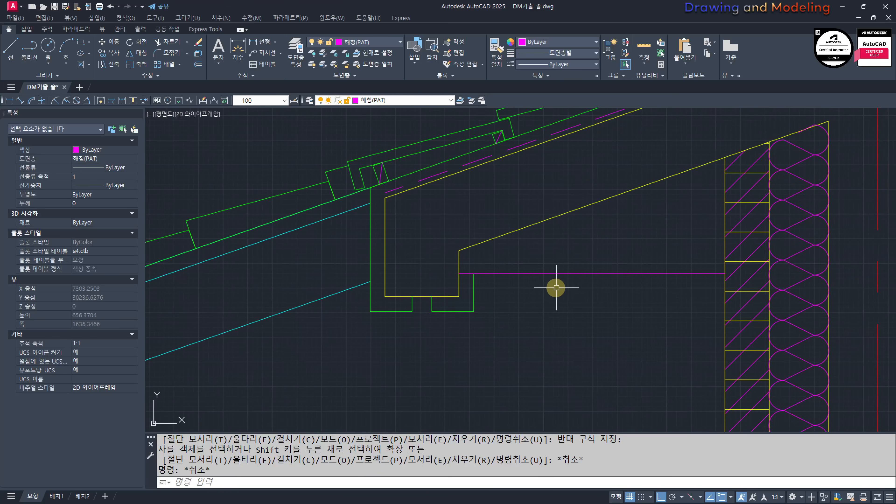
type("mm")
key("Return")
left_click(544, 221)
left_click_drag(593, 236, 546, 296)
key("Escape")
key("Escape")
key("Escape")
middle_click_drag(539, 297, 468, 294)
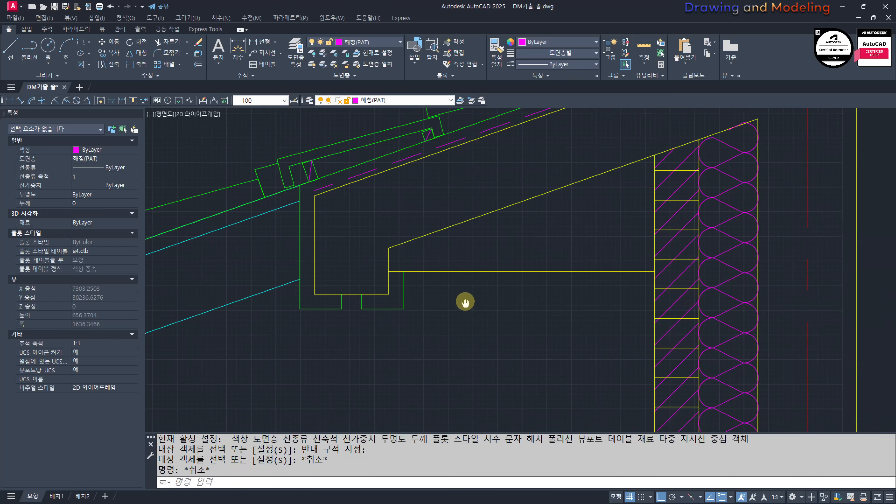
scroll(390, 226, "down", 4)
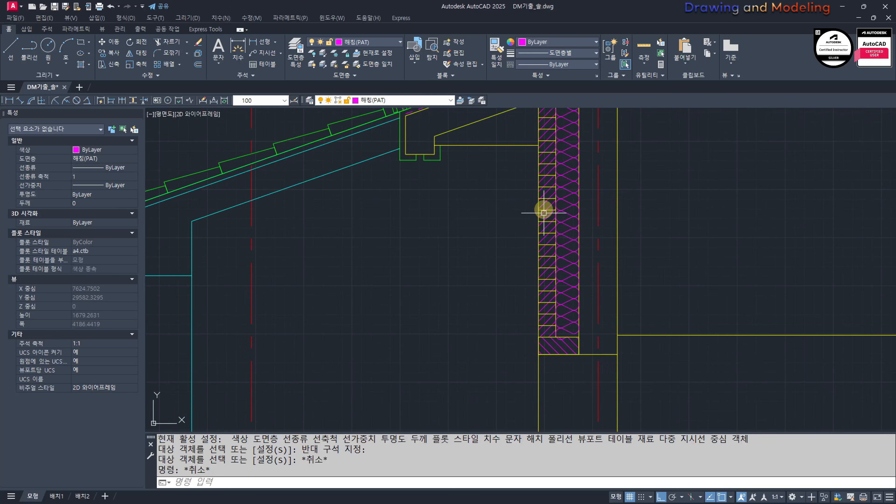
middle_click_drag(510, 292, 537, 331)
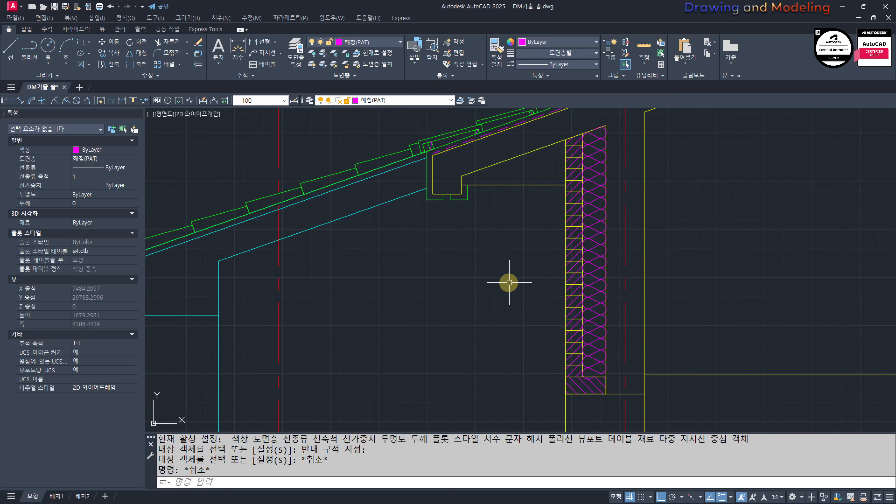
scroll(518, 284, "up", 4)
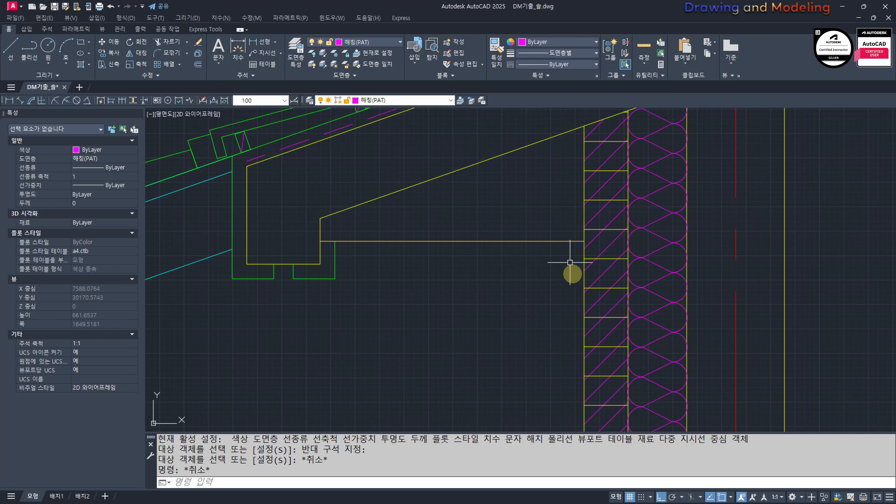
scroll(583, 269, "down", 6)
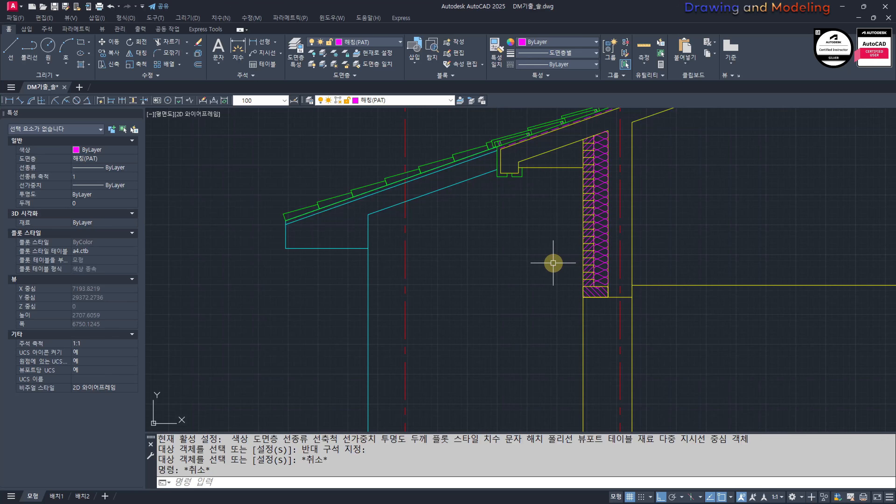
Step: Draw a 45 by 45 rectangle on top of the eave ceiling line, starting at the eave beam's inner face
scroll(534, 224, "up", 8)
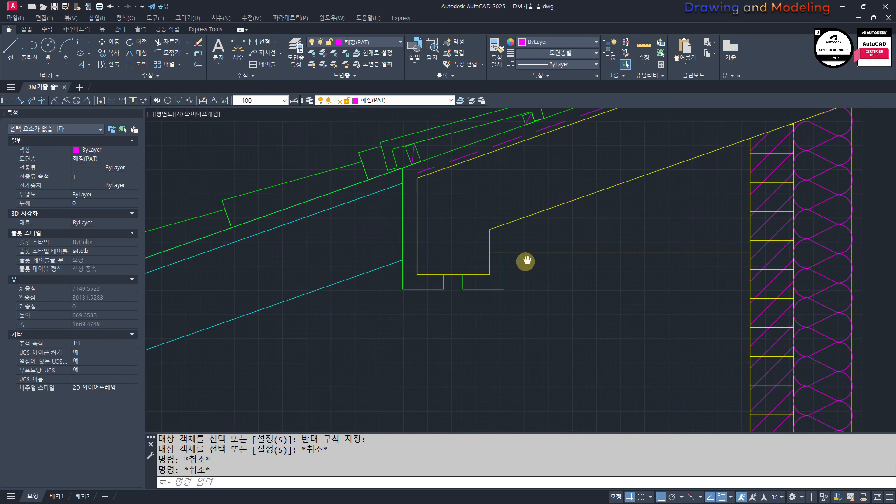
type("rec")
key("Return")
left_click(315, 274)
key("F8")
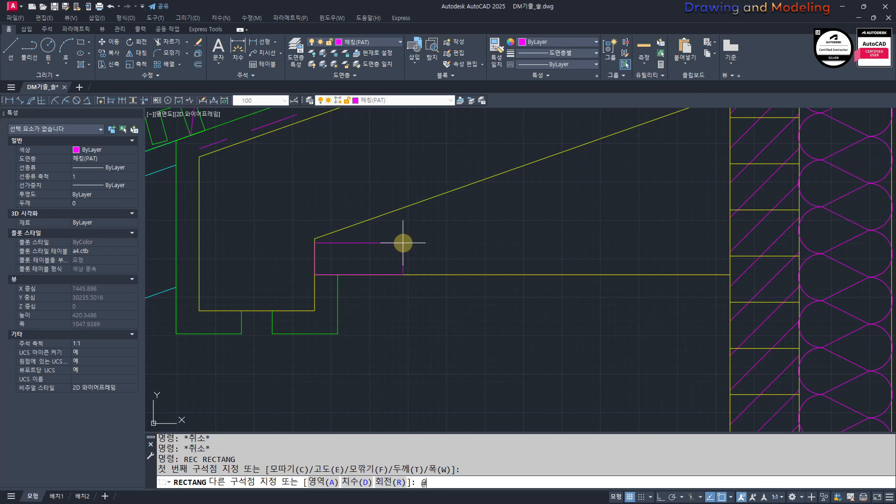
type("@45,45")
key("Return")
key("Escape")
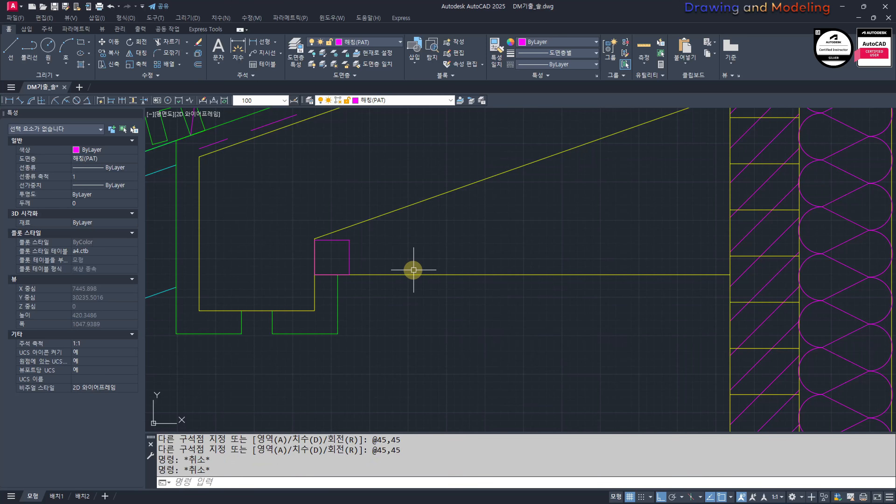
Step: Match the 45 by 45 rectangle to the properties of the yellow ceiling line
type("mm")
key("Return")
left_click(364, 275)
left_click(375, 237)
left_click(332, 257)
key("Escape")
key("Escape")
Step: Draw a 35 by 35 rectangle from the corner where the green beam finish line meets the ceiling line
middle_click_drag(371, 293, 390, 259)
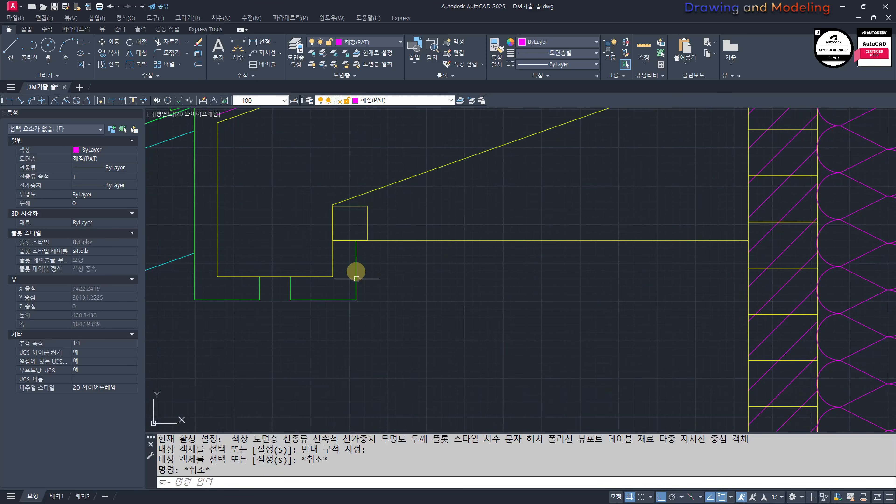
type("rec")
key("Return")
left_click(356, 240)
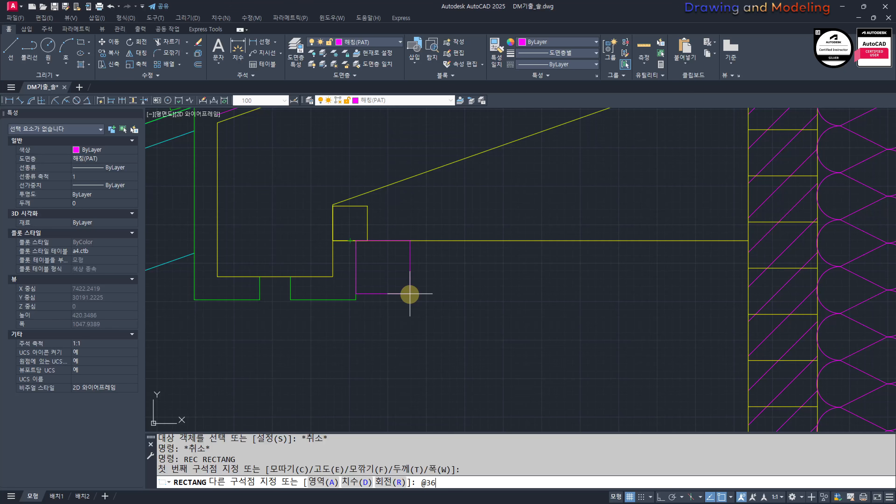
type("@35,35")
key("Return")
key("Escape")
key("Escape")
Step: Move the 35 by 35 rectangle straight down so its top edge sits on the underside of the ceiling line
scroll(376, 205, "up", 2)
left_click(407, 205)
left_click(378, 243)
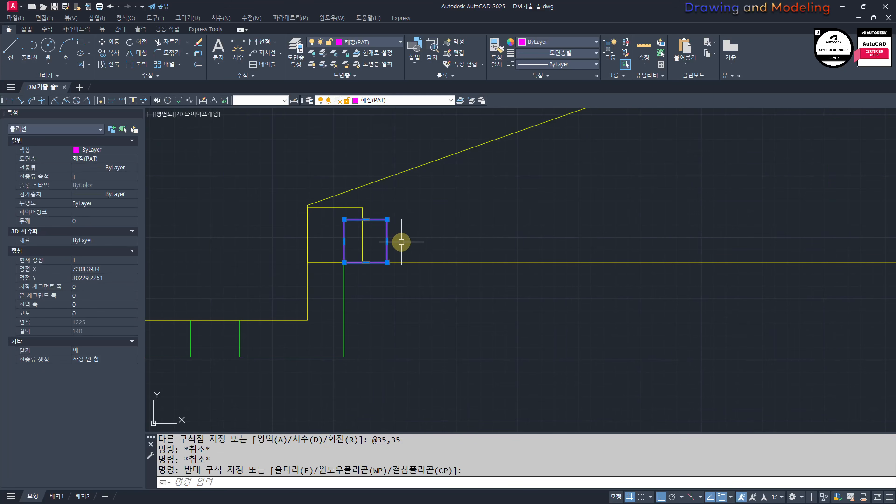
middle_click_drag(401, 242, 425, 253)
type("m")
key("Return")
left_click(368, 231)
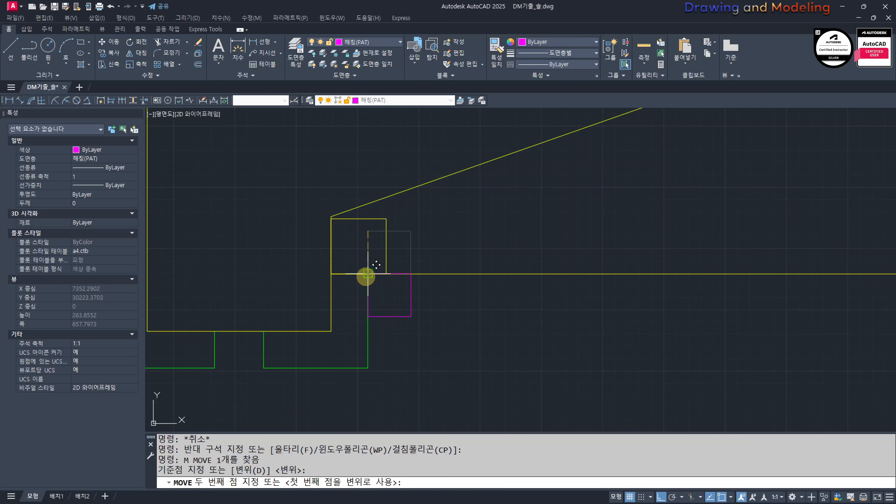
left_click(368, 274)
key("Escape")
key("Escape")
Step: Match the 35 by 35 rectangle below the ceiling line to the properties of the yellow ceiling line
middle_click_drag(426, 301, 424, 306)
type("mm")
left_click(435, 279)
left_click(439, 253)
left_click(395, 308)
key("Escape")
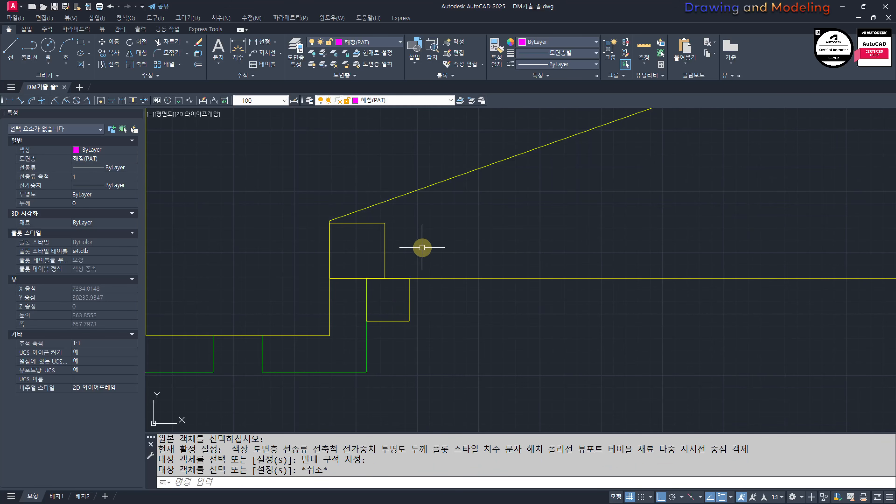
key("Escape")
scroll(474, 266, "down", 2)
middle_click_drag(474, 266, 364, 273)
type("l")
key("Escape")
key("Escape")
left_click(341, 249)
left_click(290, 266)
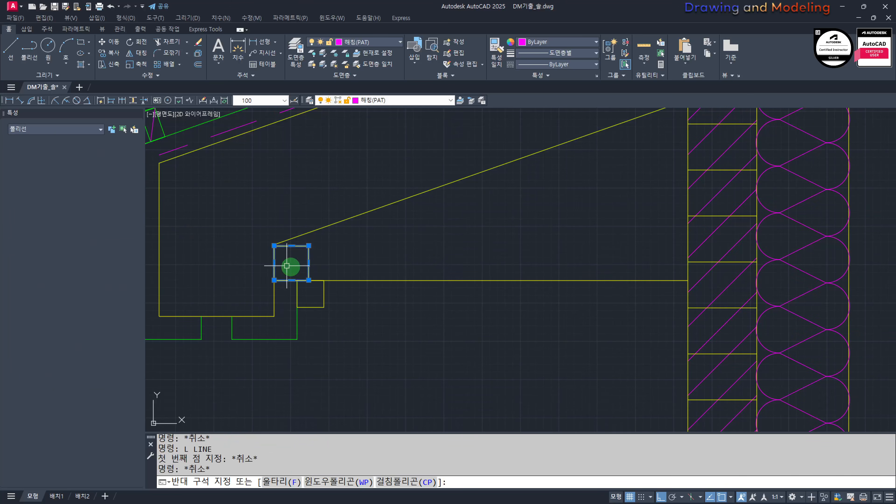
left_click(333, 291)
left_click(295, 304)
key("Escape")
key("Escape")
Step: Mirror both batten rectangles about a vertical axis through the ceiling line's midpoint, keeping the originals
left_click(333, 244)
left_click(293, 264)
left_click(331, 290)
left_click(311, 299)
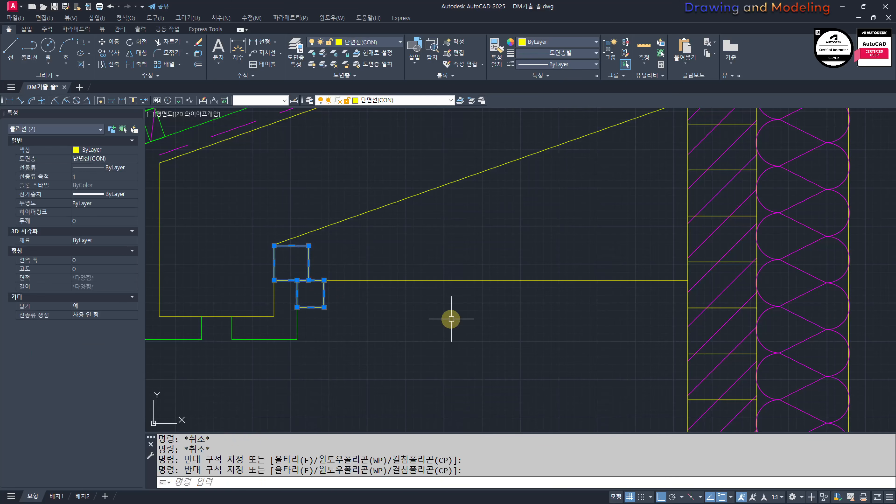
middle_click_drag(454, 315, 439, 311)
type("mi")
left_click(473, 275)
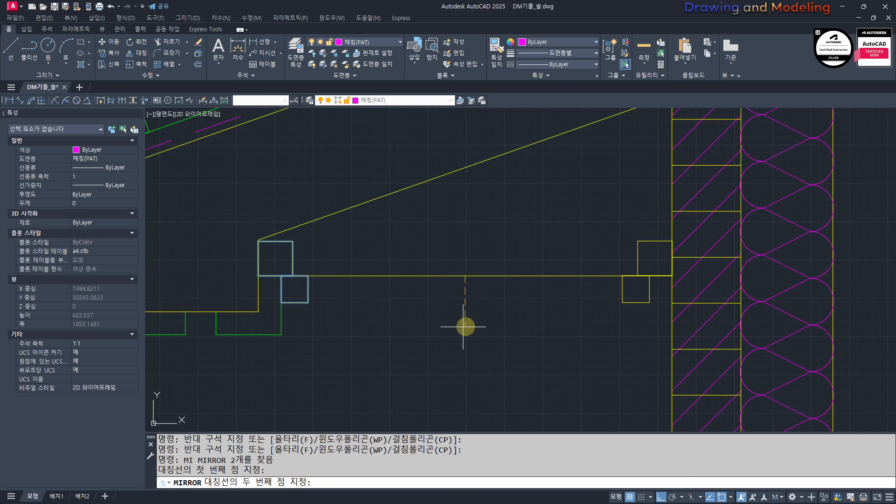
left_click(464, 327)
key("space")
key("Escape")
key("Escape")
Step: Move the mirrored lower rectangle along the ceiling line until it touches the brick wall's outer face
scroll(557, 311, "up", 4)
middle_click_drag(637, 321, 546, 355)
left_click(595, 323)
left_click(570, 342)
type("m")
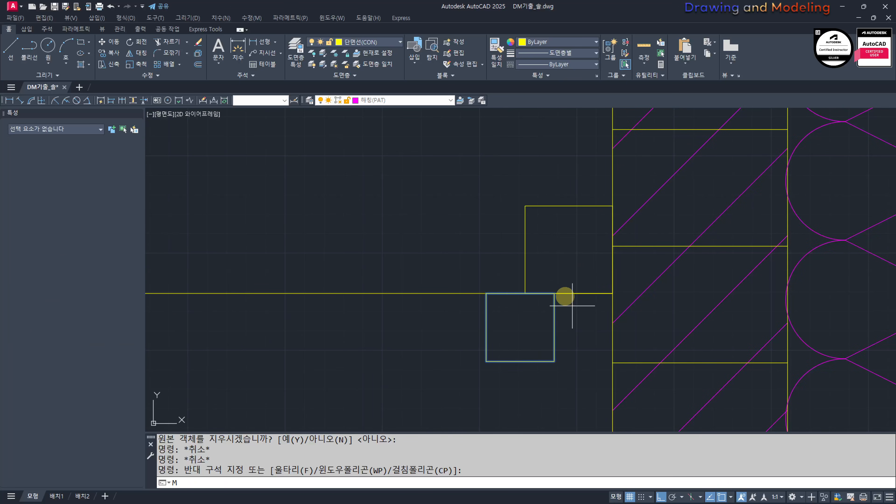
left_click(554, 293)
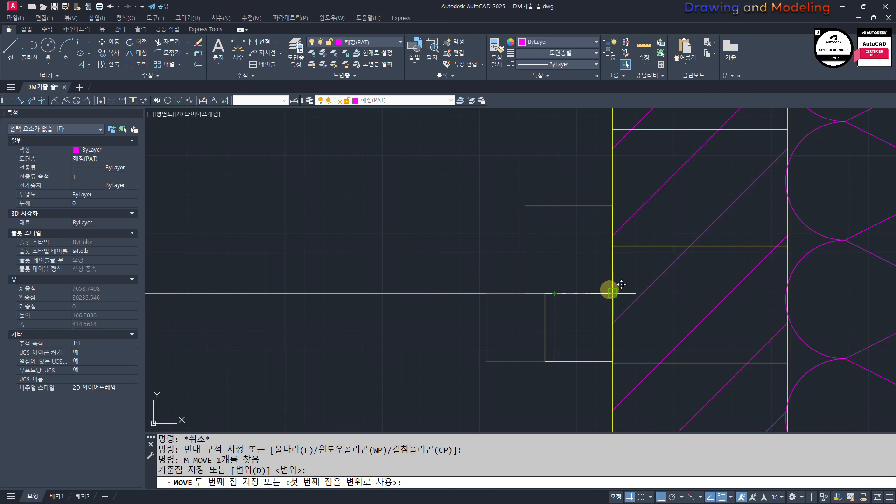
left_click(612, 293)
key("Escape")
key("Escape")
Step: Draw a horizontal line joining the top inner corners of the two upper rectangles
scroll(615, 296, "down", 6)
middle_click_drag(542, 312, 518, 319)
scroll(518, 318, "up", 2)
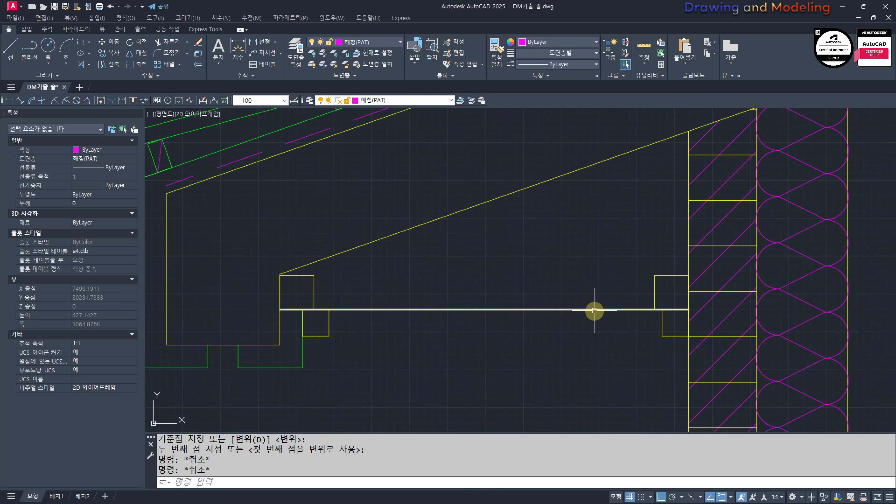
type("l")
left_click(654, 275)
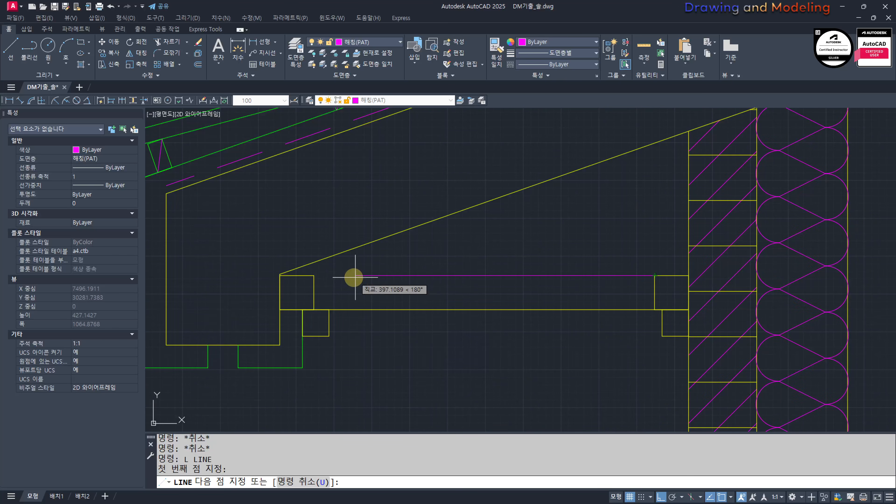
left_click(314, 276)
key("Escape")
key("Escape")
Step: Draw a horizontal line joining the bottom inner corners of the two lower rectangles
key("space")
left_click(329, 336)
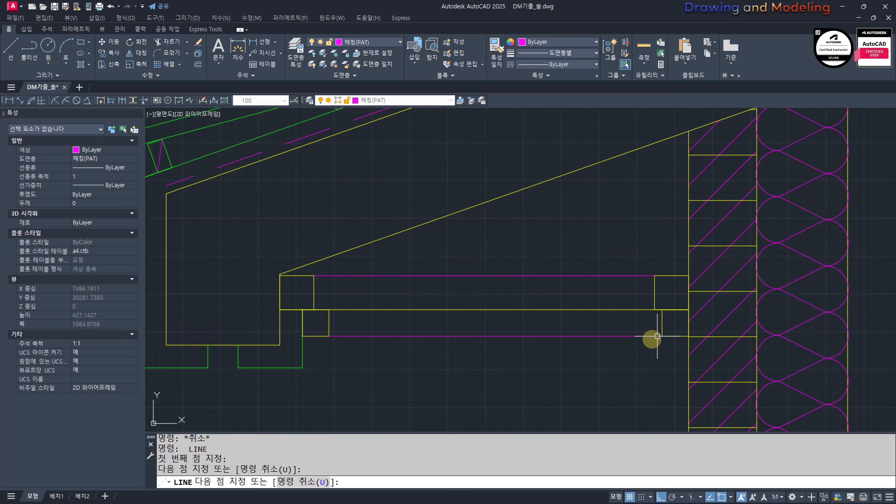
key("Escape")
key("Escape")
Step: Match the line between the lower rectangles to the properties of the green beam finish line
middle_click_drag(409, 373, 511, 367)
type("mm")
left_click(405, 354)
left_click(547, 352)
left_click(513, 312)
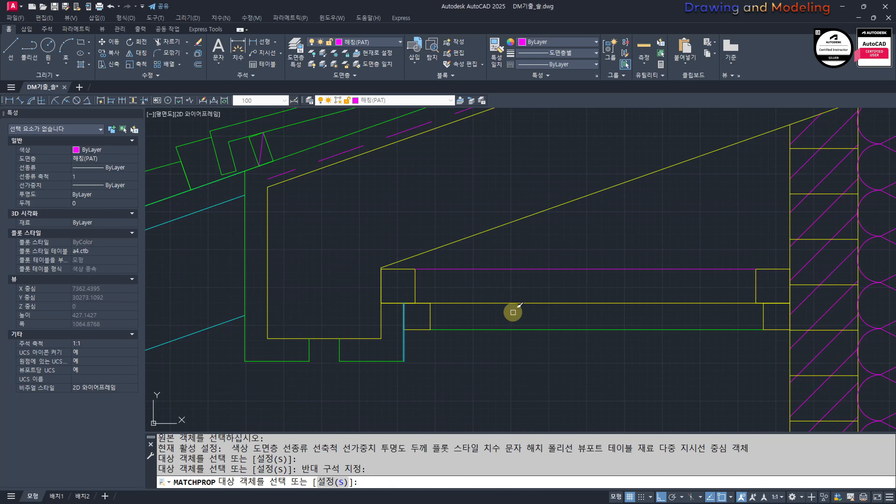
key("Escape")
key("Escape")
Step: Put the line between the upper rectangles on the 입면선(ELE) layer
left_click(561, 286)
left_click(540, 254)
left_click(373, 41)
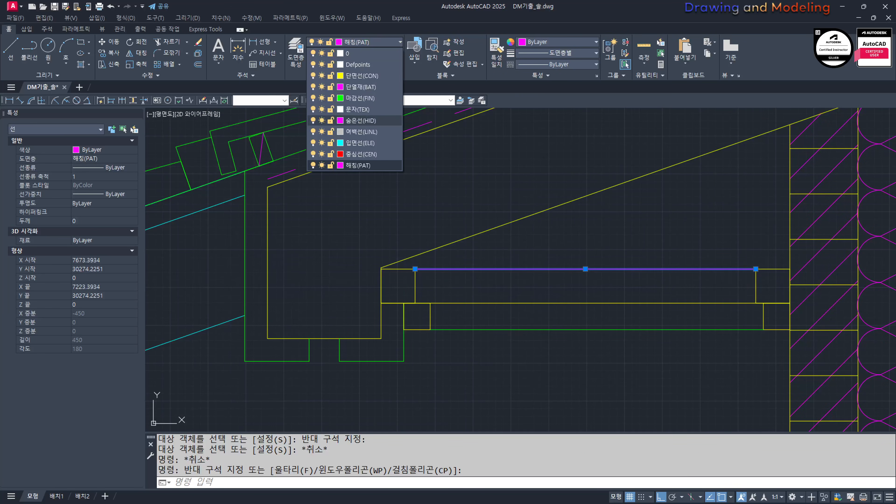
left_click(353, 144)
key("Escape")
key("Escape")
left_click(482, 329)
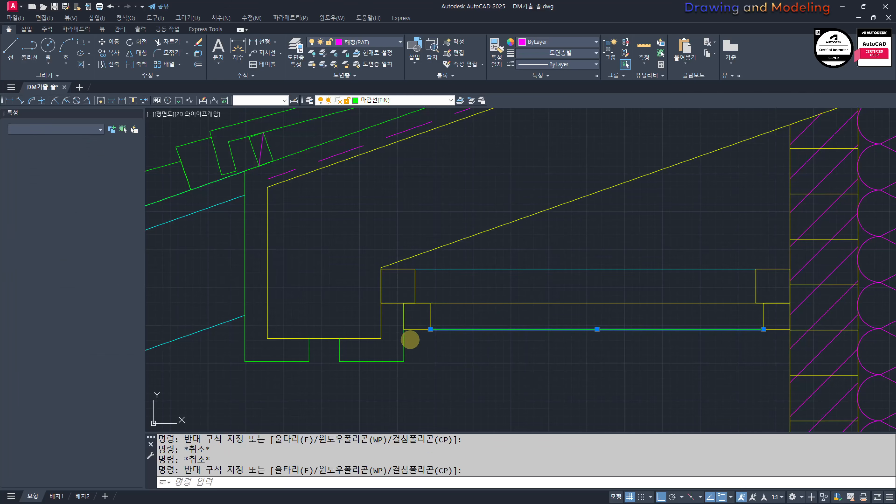
key("Escape")
left_click(547, 321)
left_click(527, 347)
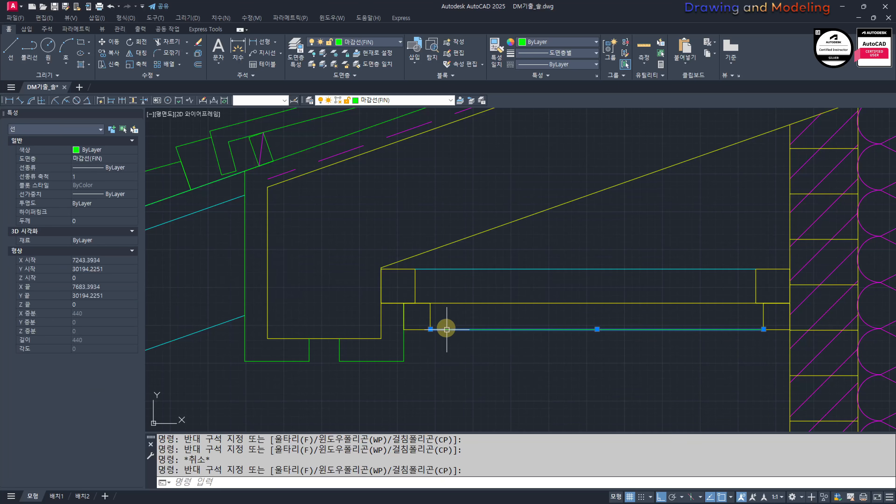
key("Escape")
key("Escape")
Step: Draw a diagonal from the lower outer corner to the upper inner corner of the upper rectangle at the eave beam
middle_click_drag(517, 332, 458, 336)
type("l")
key("Return")
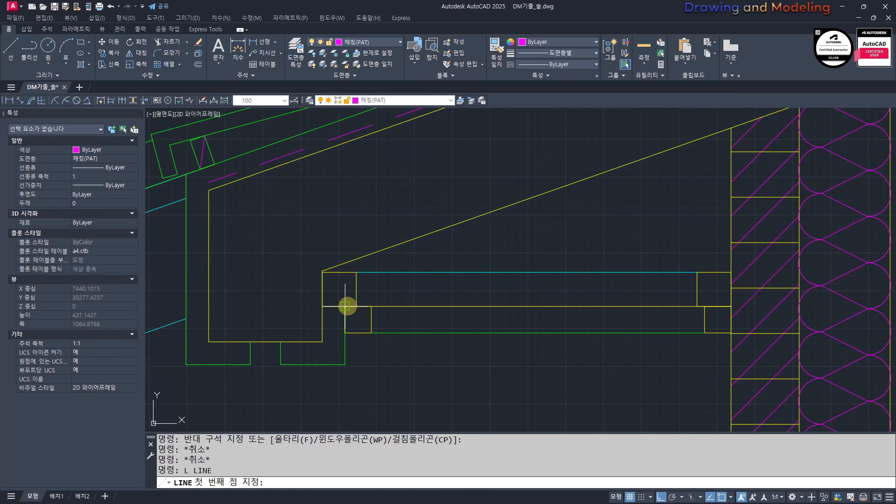
left_click(320, 306)
left_click(356, 272)
key("Escape")
key("Escape")
Step: Draw a matching diagonal across the upper rectangle beside the brick wall, rising toward the wall
right_click(661, 306)
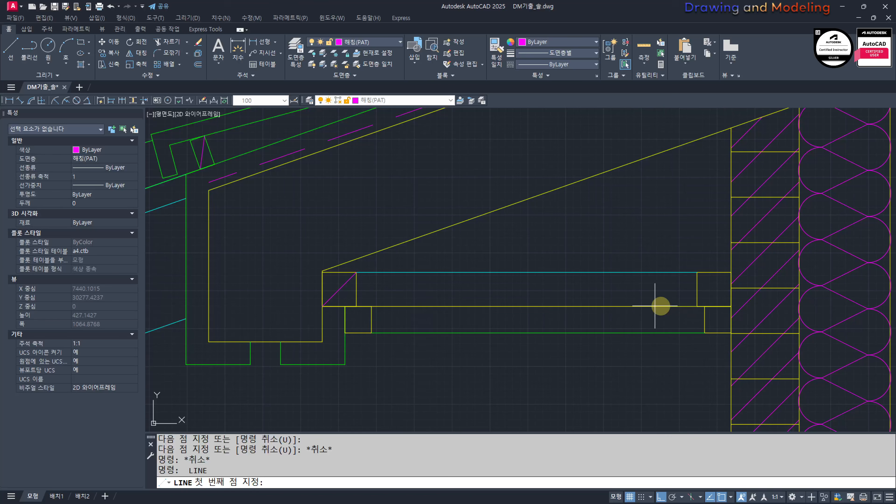
left_click(697, 306)
left_click(729, 274)
key("Escape")
key("Escape")
Step: Hatch the two lower rectangles with the ANSI31 pattern at scale 10
mouse_move(449, 335)
middle_mouse_down()
mouse_move(456, 336)
mouse_move(426, 328)
middle_mouse_up()
type("h")
key("space")
left_click(326, 310)
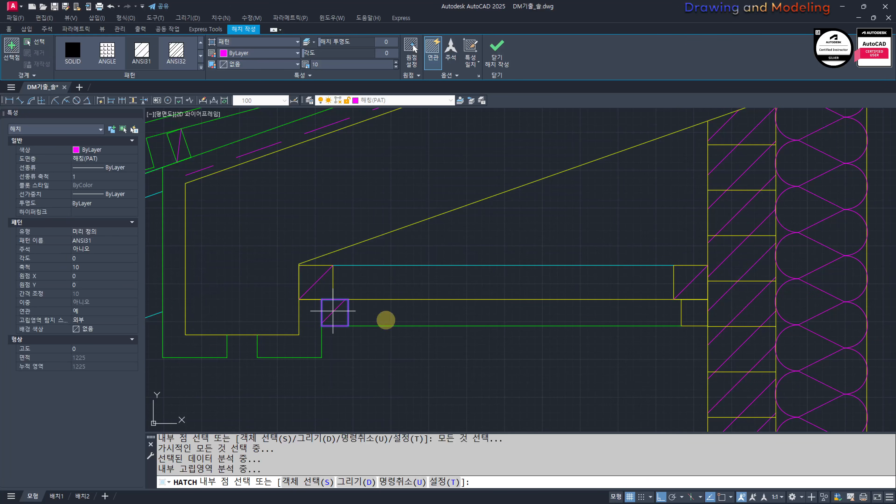
left_click(690, 308)
key("space")
key("Escape")
Step: Set the hatch scale of the two lower rectangles to 5
left_click(681, 315)
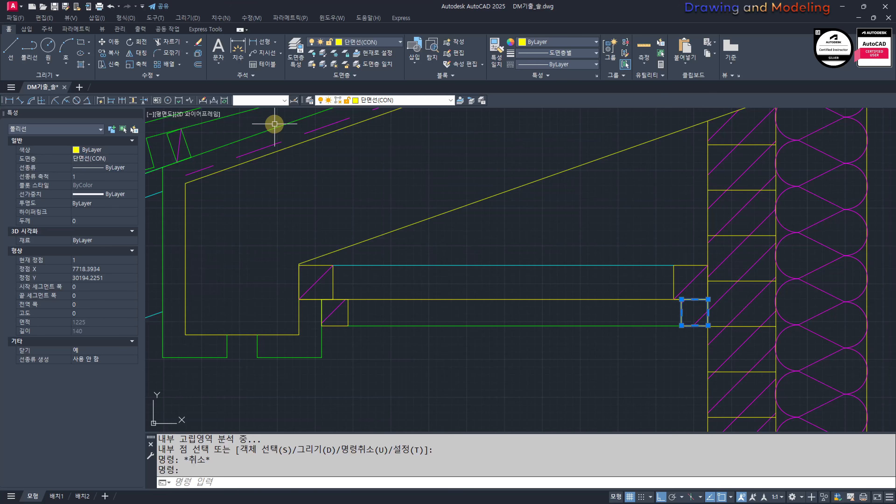
key("Escape")
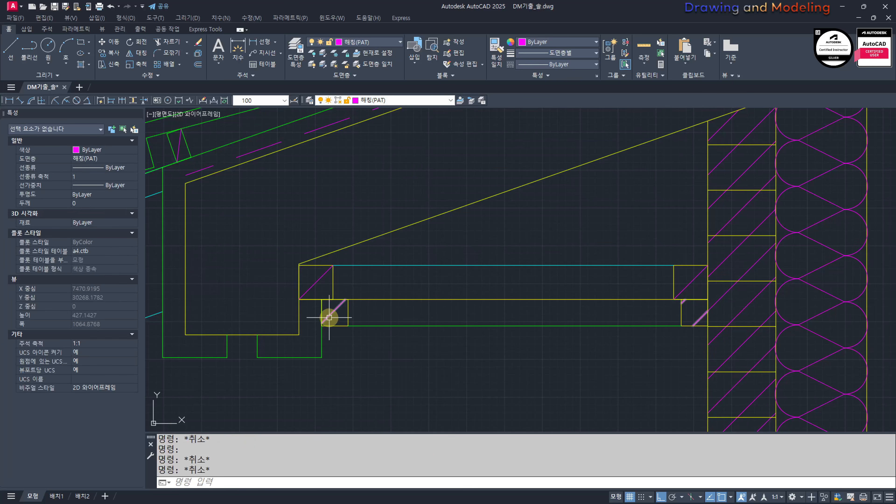
left_click(326, 314)
left_click(333, 63)
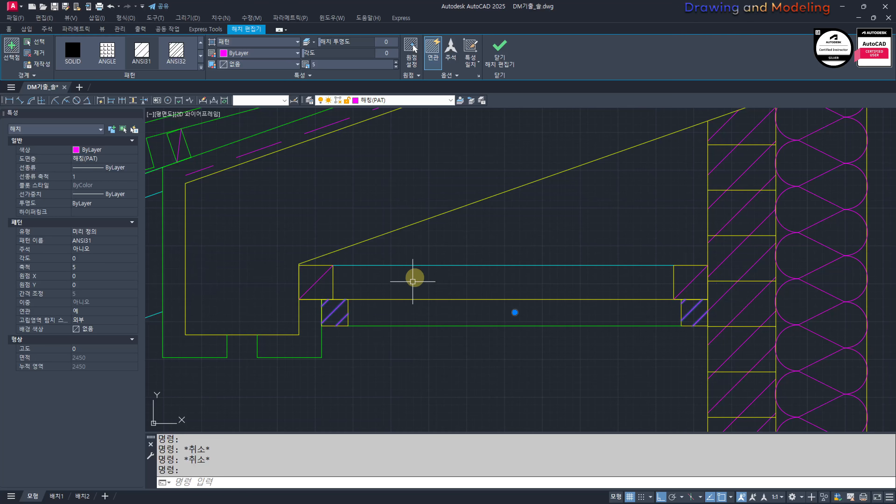
Step: Split the hatch of the two lower rectangles into separate hatches
left_click(447, 76)
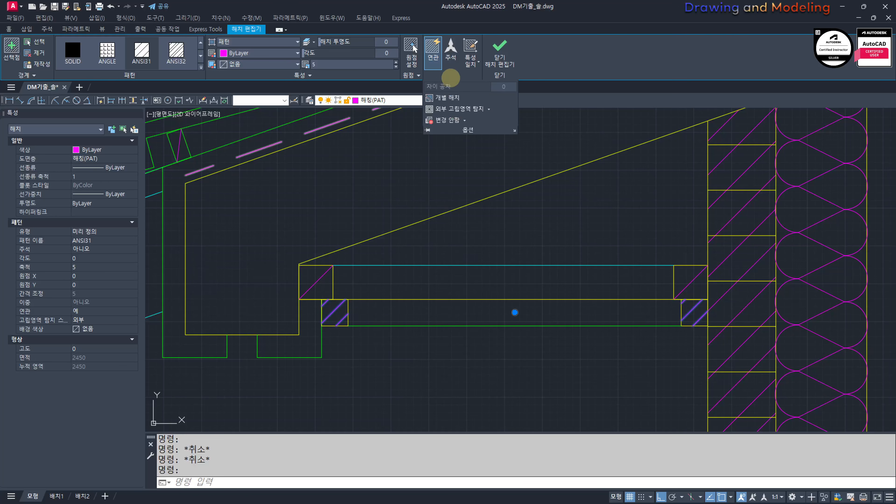
key("Escape")
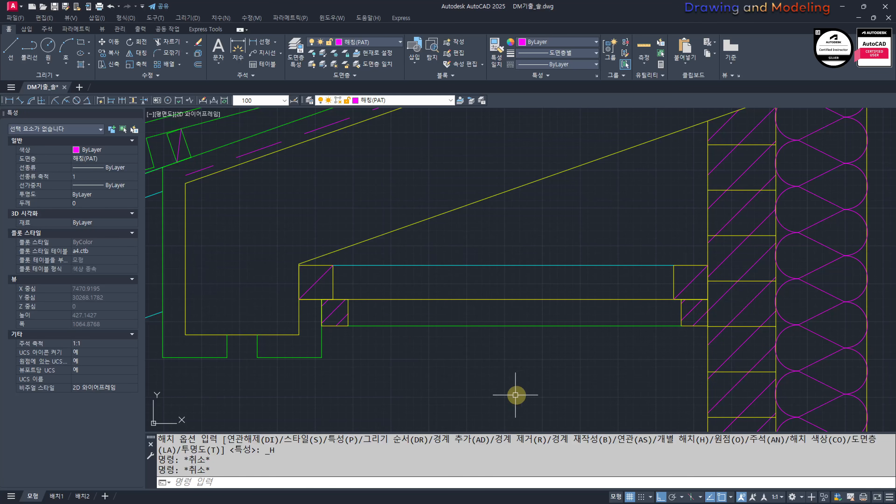
left_click(336, 313)
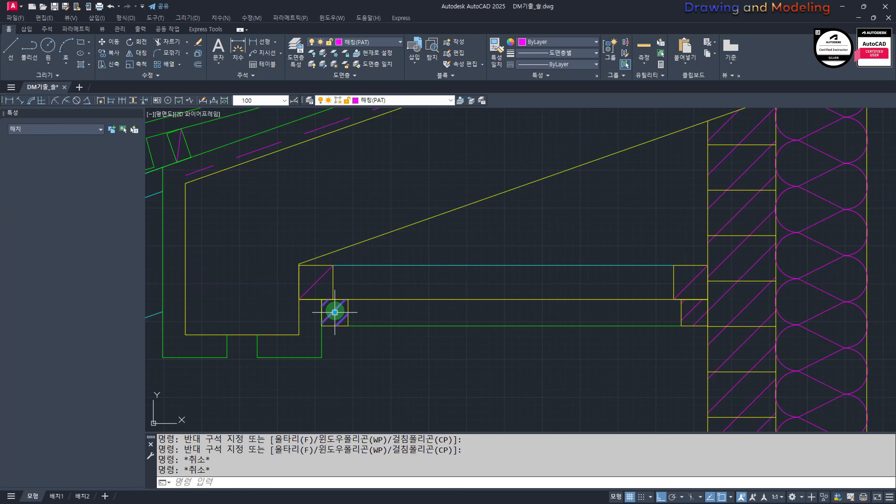
key("Escape")
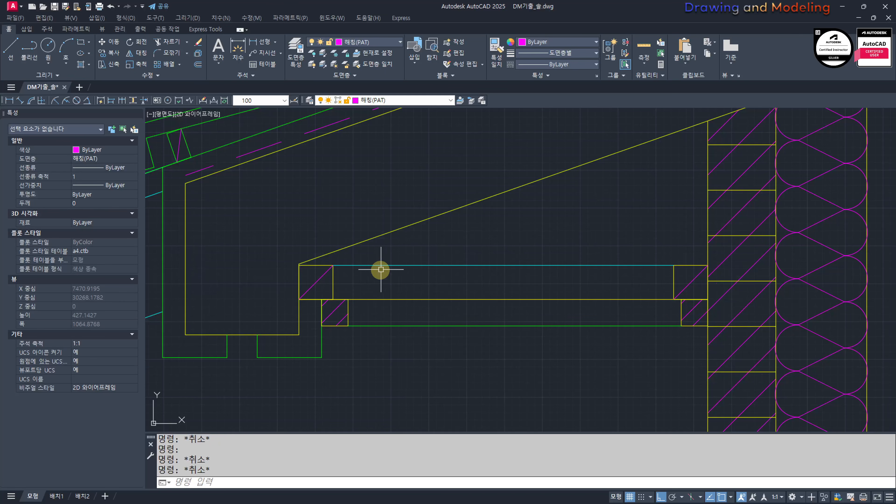
scroll(381, 269, "down", 12)
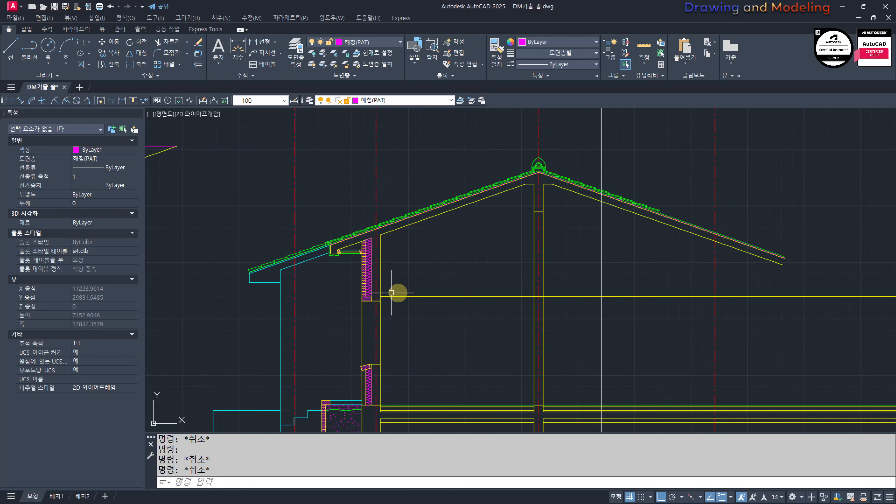
middle_click_drag(576, 320, 551, 325)
type("tr")
key("space")
key("Escape")
key("Escape")
Step: Offset the yellow floor line just below the green floor finish line upward by 15
middle_click_drag(350, 415, 441, 343)
scroll(442, 341, "up", 15)
key("Escape")
key("Escape")
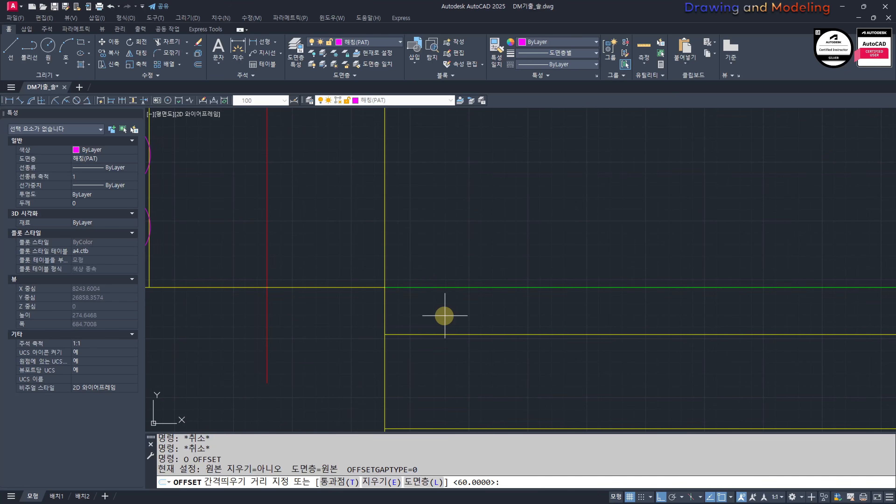
left_click(419, 331)
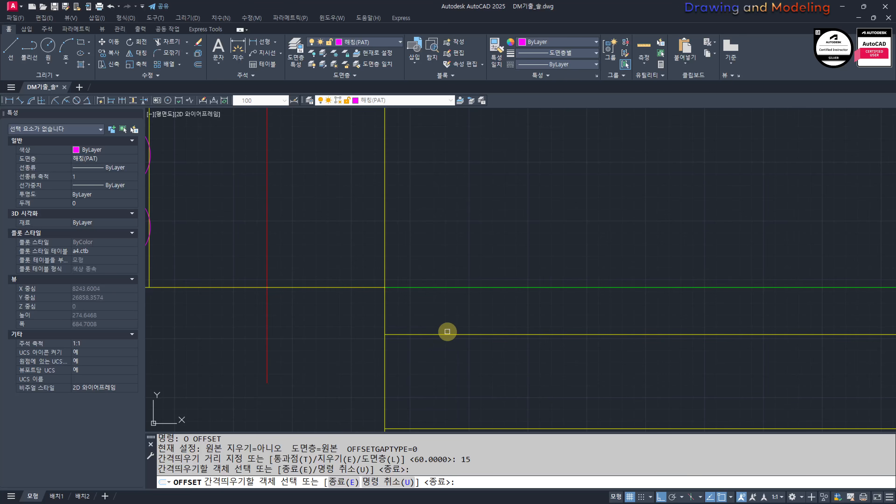
left_click(439, 298)
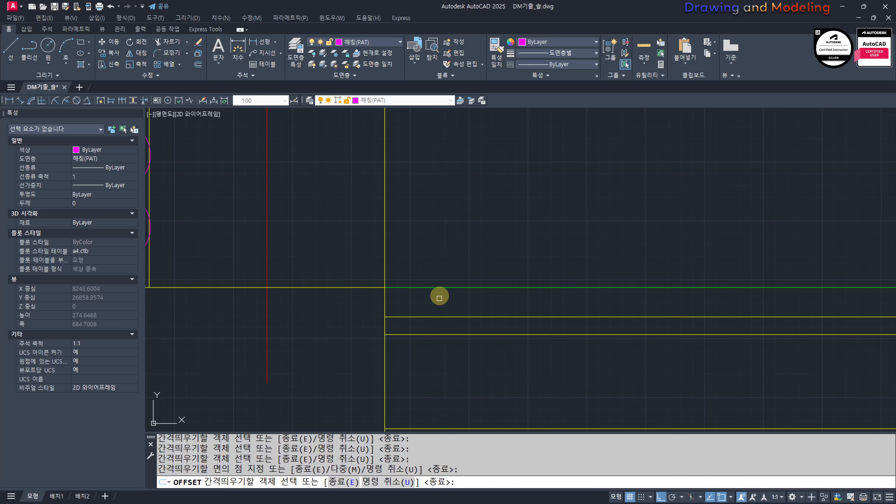
key("Escape")
key("Escape")
Step: Offset the outer wall's inner face line 100 into the room
key("Return")
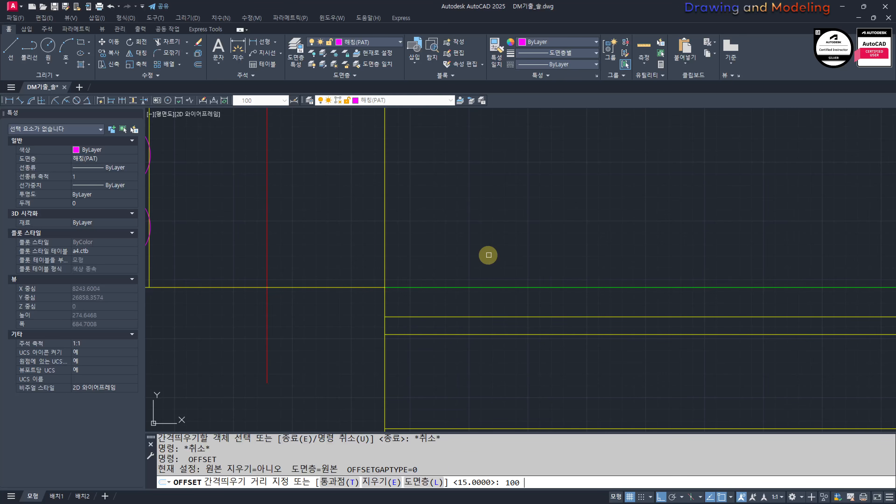
left_click(387, 242)
left_click(470, 237)
key("Escape")
key("Escape")
Step: Draw a 25 diameter circle for the floor pipe centred where the two new offset lines cross
scroll(530, 270, "up", 2)
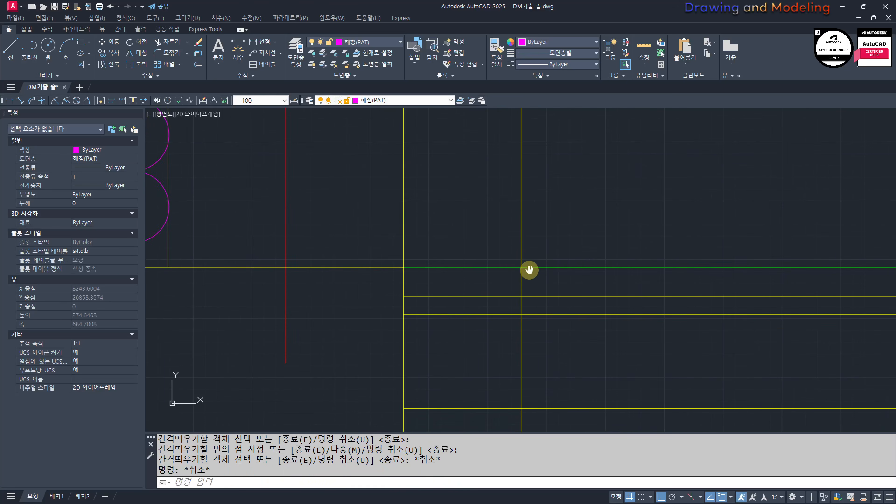
type("c")
key("Return")
left_click(527, 296)
type("25")
key("Return")
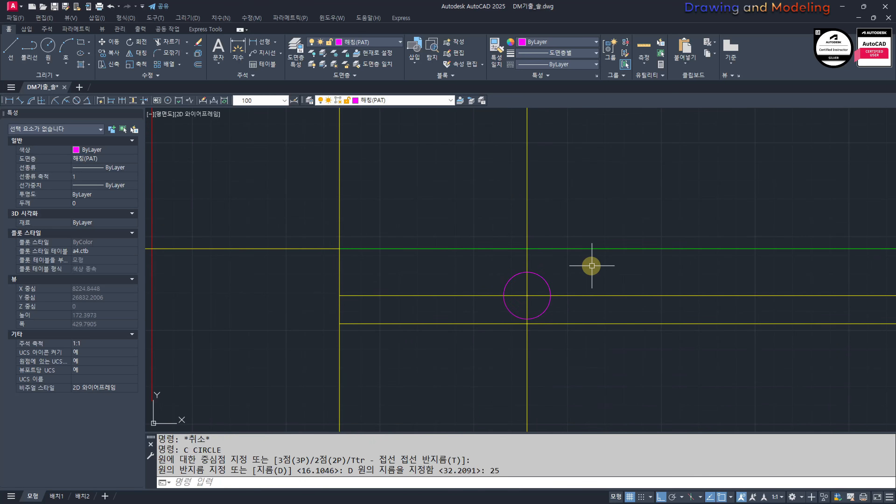
Step: Offset the pipe circle outward by 20
middle_click_drag(544, 313, 526, 300)
type("o")
key("Return")
type("20")
key("Return")
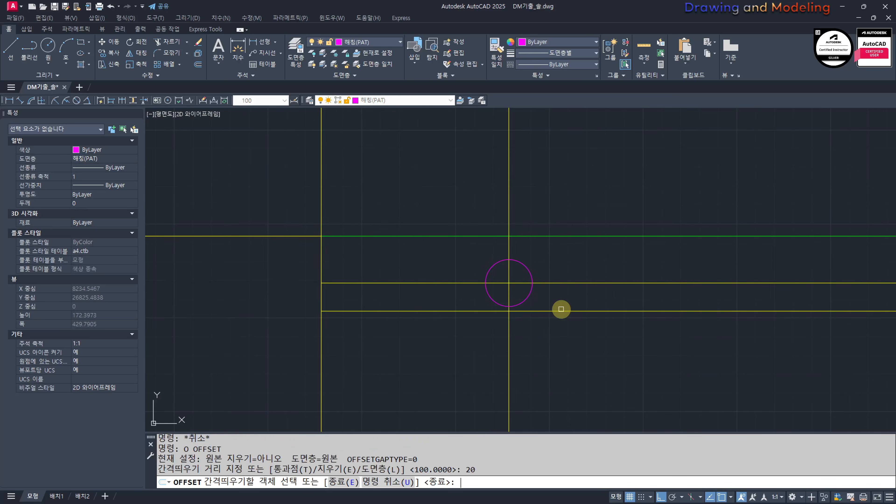
left_click(531, 275)
left_click(568, 250)
key("Escape")
key("Escape")
Step: Trim the two crossing offset lines outside the larger circle to leave short centre marks
type("tr")
left_click(581, 262)
left_click(563, 275)
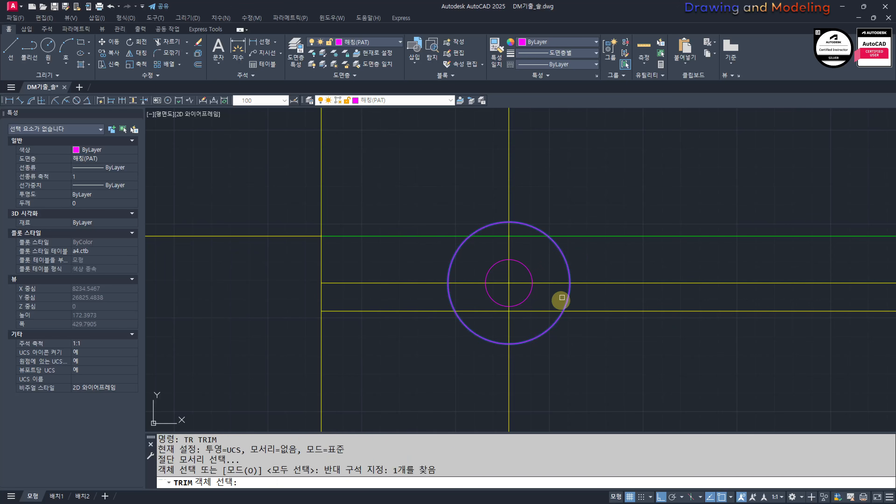
key("space")
left_click(416, 268)
left_click_drag(414, 274, 406, 289)
left_click_drag(523, 362, 476, 392)
left_click_drag(526, 170, 454, 183)
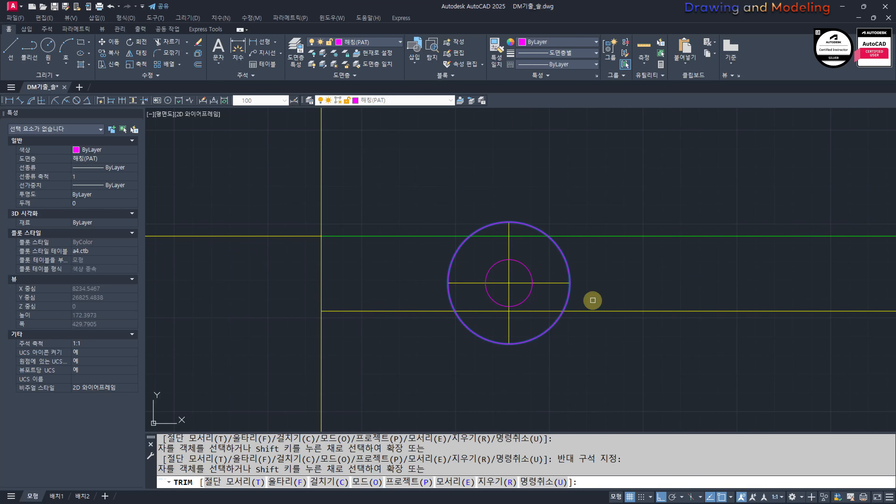
key("Escape")
key("Escape")
Step: Erase the larger circle around the pipe
left_click(580, 252)
left_click(551, 273)
type("e")
key("Escape")
Step: Move the two crossing centre marks of the pipe to the 중심선(CEN) layer
left_click(517, 271)
left_click(500, 290)
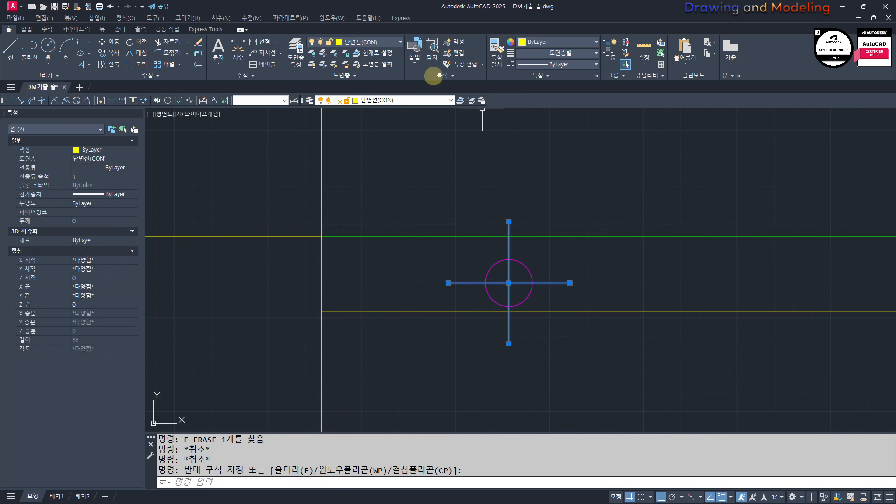
left_click(380, 43)
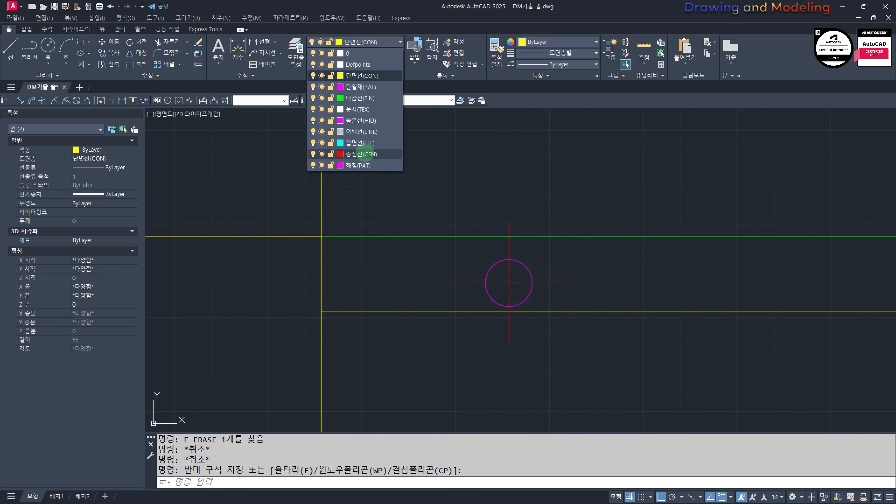
left_click(365, 154)
key("Escape")
key("Escape")
Step: Match the pipe circle's properties to the green floor finish line
left_click(574, 246)
left_click(451, 288)
key("Escape")
key("Escape")
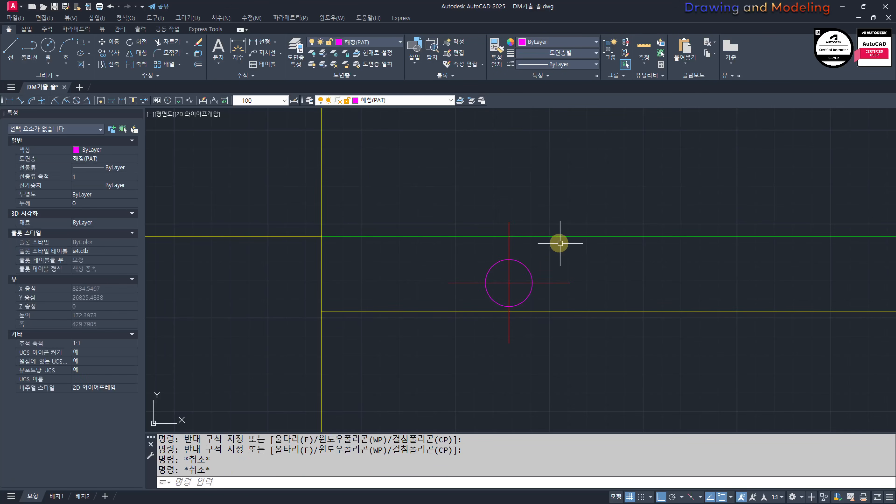
left_click(543, 235)
left_click(531, 258)
left_click(522, 271)
key("Escape")
key("Escape")
Step: Copy the pipe circle with its centre marks 250 horizontally along the floor, away from the outer wall
left_click(549, 296)
left_click(494, 267)
scroll(519, 264, "down", 5)
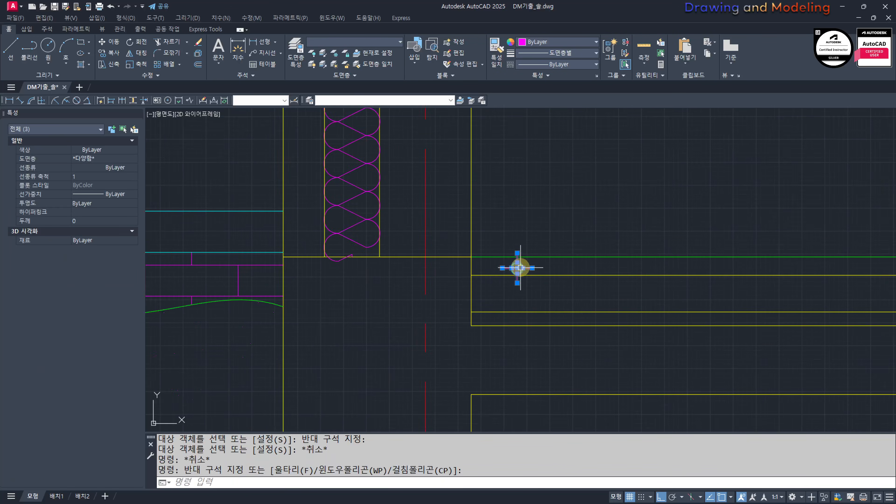
type("CC")
key("Return")
left_click(508, 203)
type("250")
key("Return")
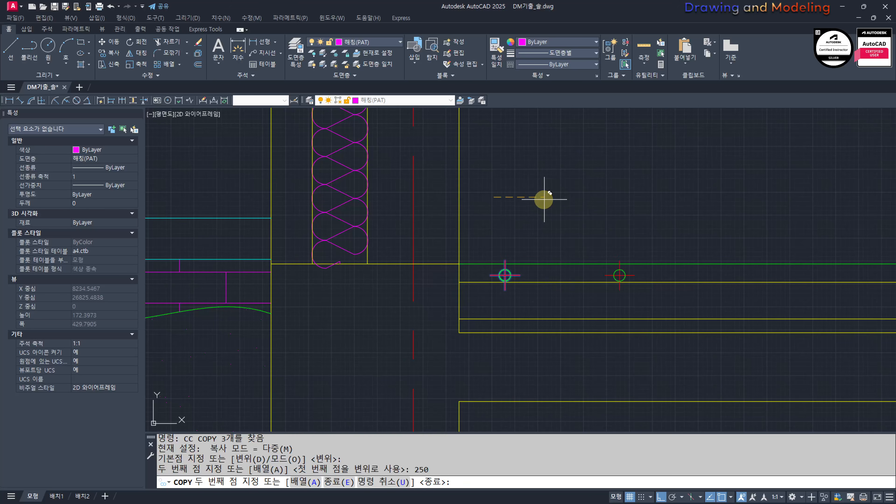
key("Escape")
key("Escape")
Step: Draw two horizontal lines joining the tops and the bottoms of the two pipe circles
scroll(515, 221, "up", 2)
type("L")
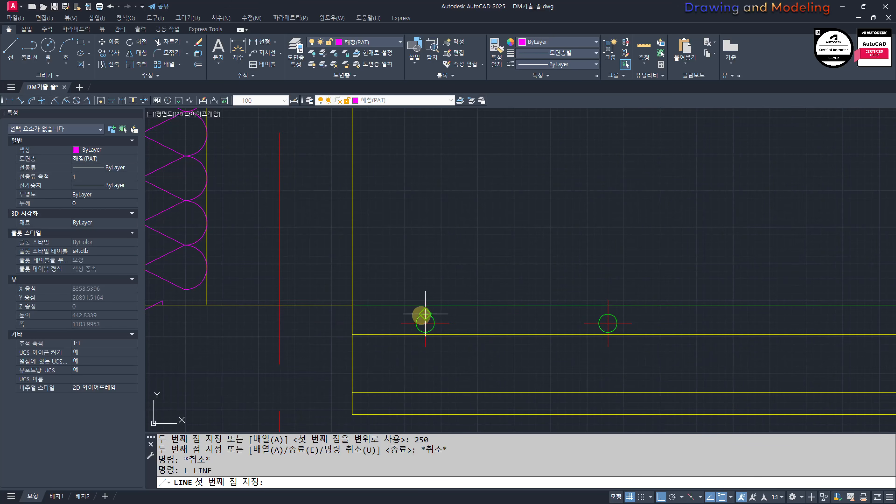
left_click(425, 314)
key("Escape")
key("Escape")
scroll(608, 314, "up", 4)
key("Return")
left_click(608, 332)
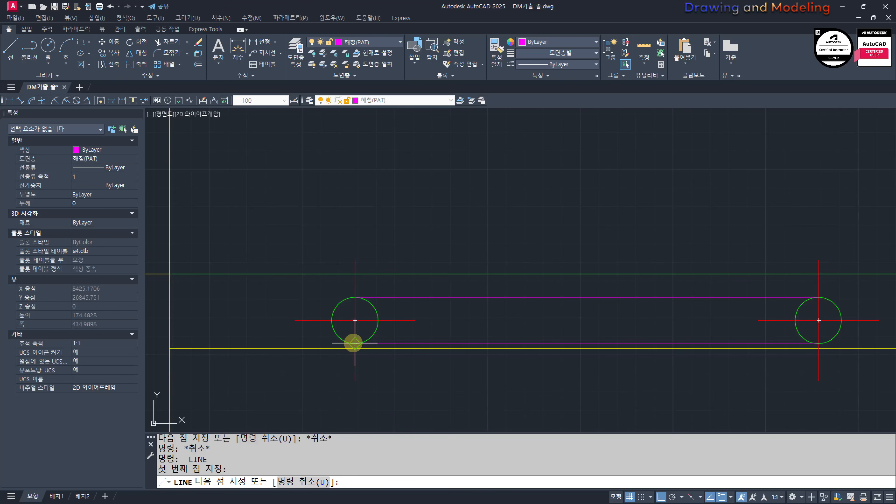
left_click(355, 343)
key("Escape")
key("Escape")
left_click(544, 275)
key("Escape")
key("Escape")
left_click(536, 349)
key("Escape")
key("Escape")
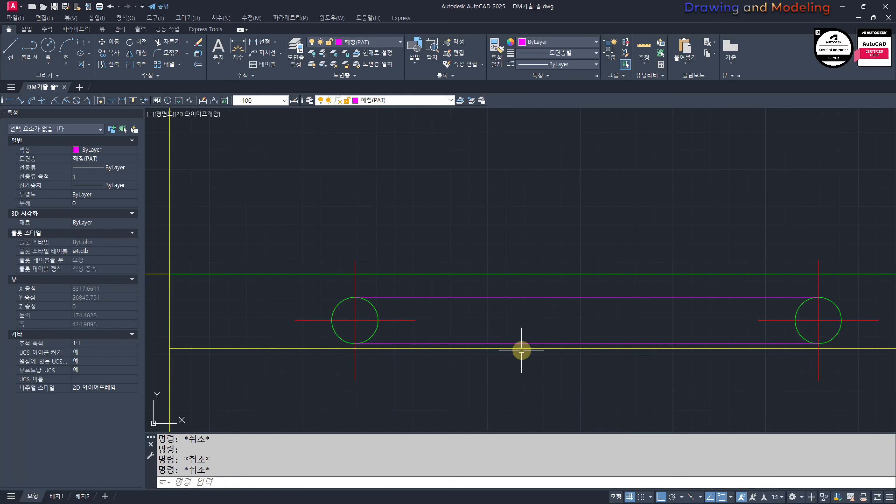
Step: Move the two lines joining the pipe circles to the 숨은선(HID) layer
left_click(522, 344)
left_click(537, 315)
left_click(511, 287)
left_click(388, 42)
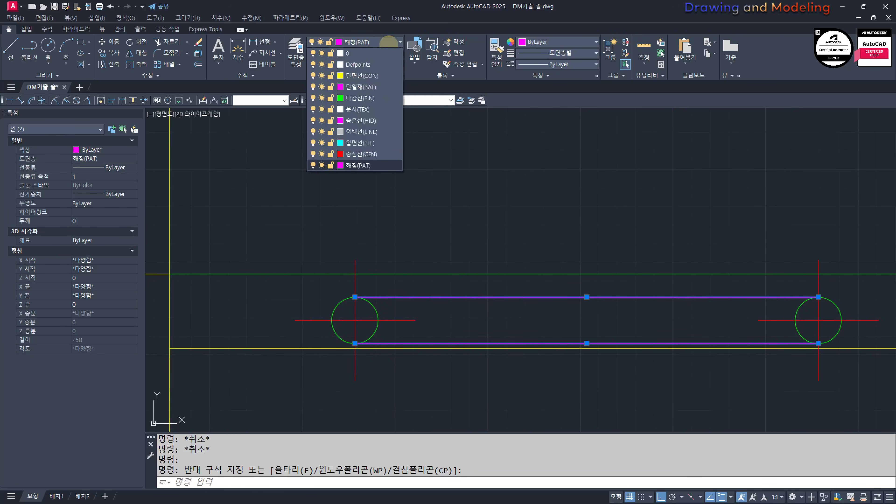
left_click(359, 87)
left_click(360, 121)
key("Escape")
key("Escape")
Step: Set the linetype scale of the two hidden lines between the pipe circles to 0.5
scroll(470, 275, "down", 4)
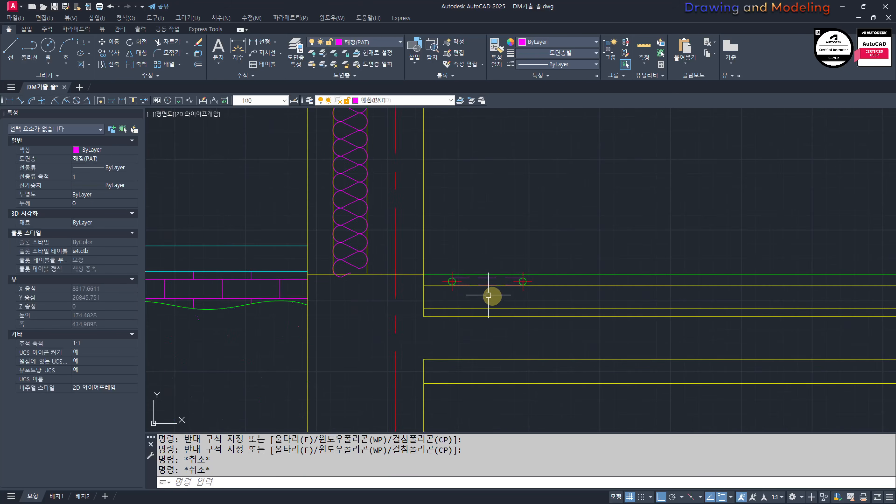
scroll(468, 275, "up", 4)
left_click(551, 301)
left_click(535, 340)
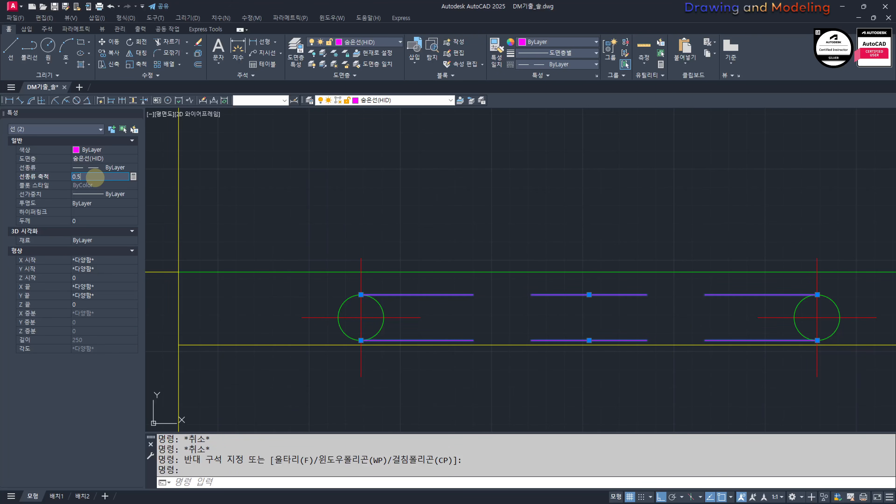
key("Escape")
Step: Set the linetype scale of the two hidden pipe lines back to 1
key("Escape")
scroll(506, 366, "down", 3)
scroll(596, 303, "up", 3)
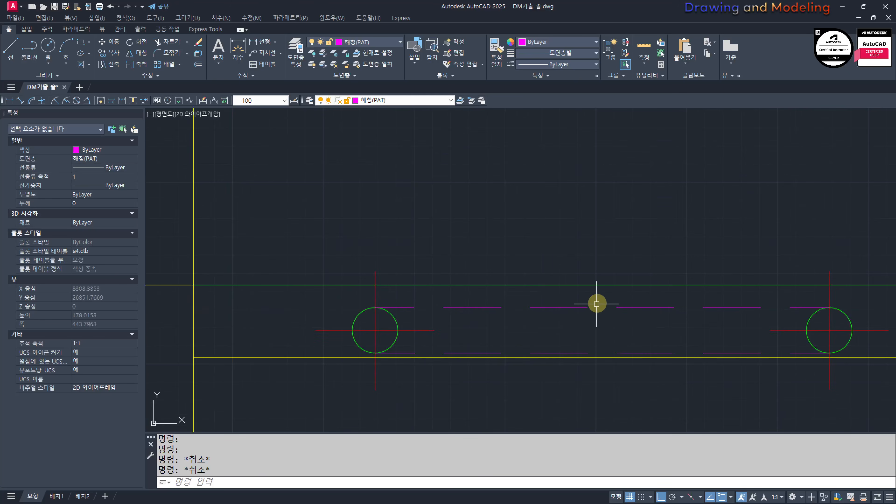
key("Escape")
scroll(547, 302, "down", 15)
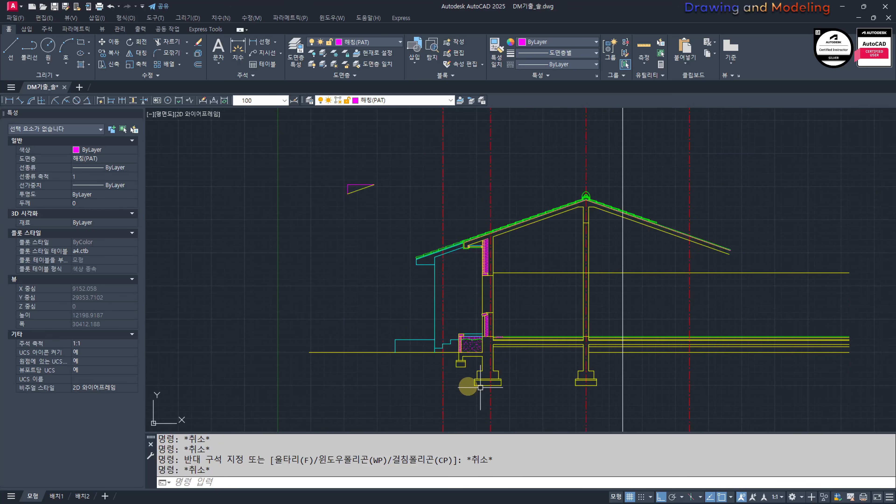
scroll(522, 336, "up", 20)
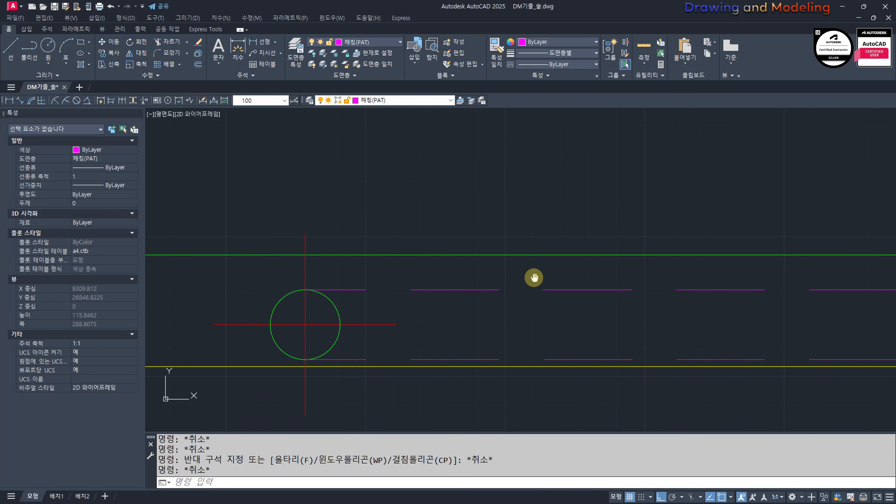
left_click(604, 272)
left_click(550, 367)
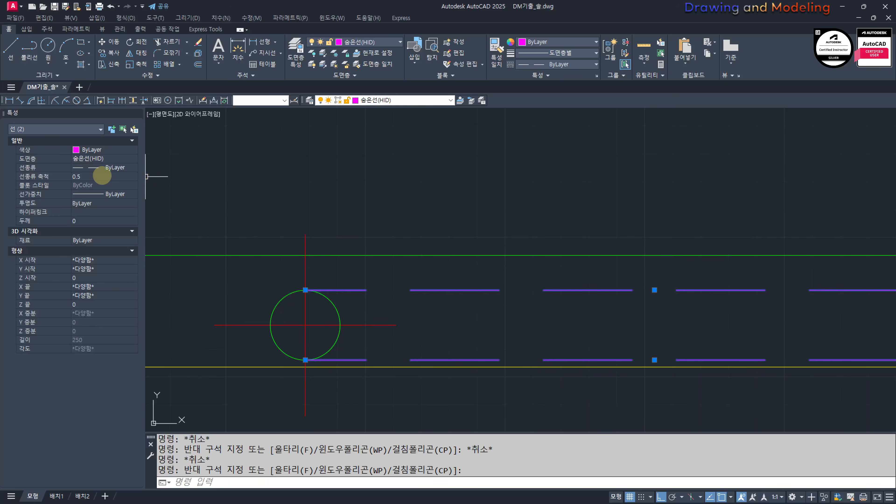
key("Escape")
key("Escape")
Step: Group the two pipe circles, their centre marks and the hidden lines between them
scroll(342, 296, "down", 8)
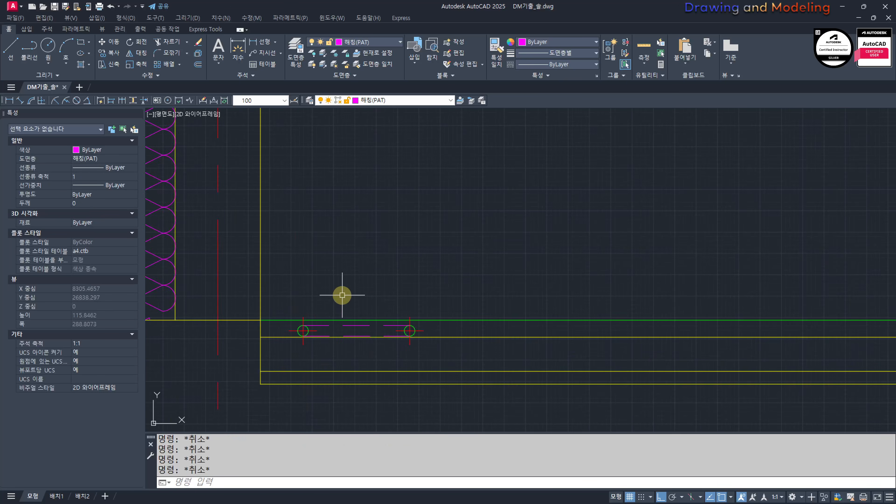
scroll(406, 320, "up", 4)
left_click(348, 252)
left_click(507, 345)
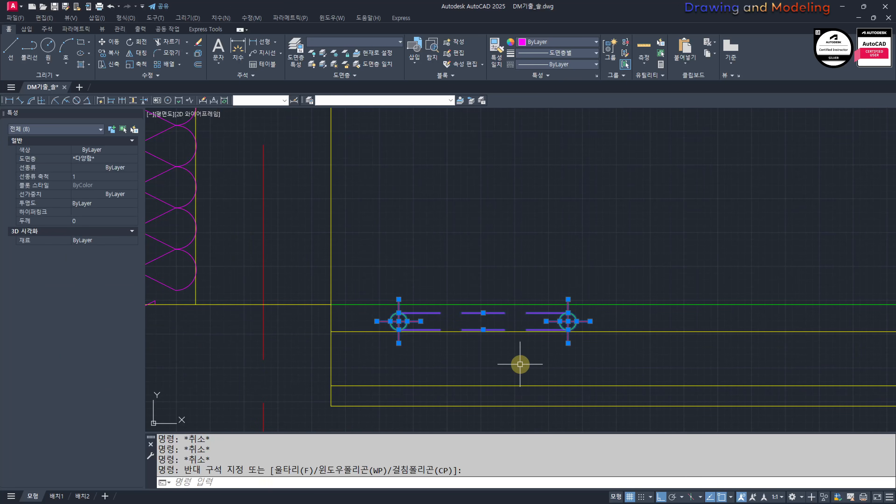
middle_click_drag(520, 364, 537, 359)
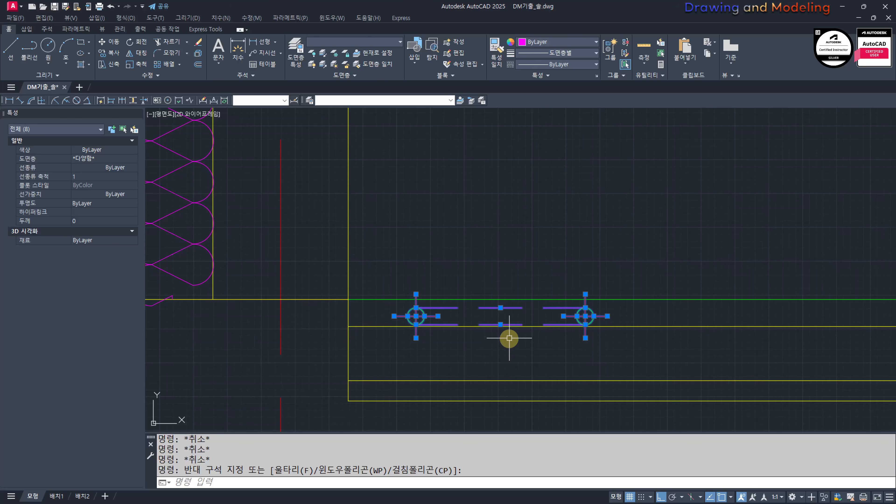
type("g")
key("space")
key("Escape")
Step: Create a path array of the pipe group along the green floor finish line
left_click(643, 319)
left_click(558, 306)
scroll(546, 327, "down", 2)
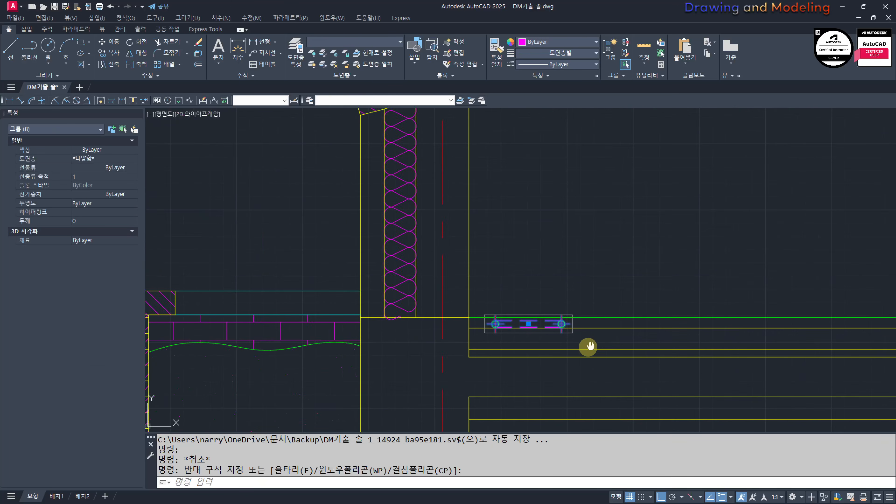
middle_click_drag(590, 346, 464, 341)
scroll(464, 341, "down", 1)
scroll(414, 323, "down", 5)
middle_click_drag(522, 325, 565, 322)
scroll(533, 320, "up", 6)
type("aq")
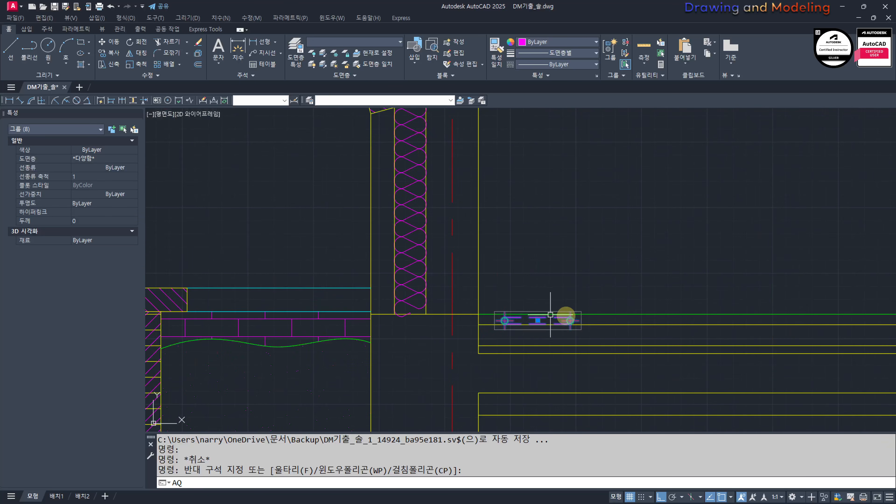
key("space")
scroll(632, 307, "up", 4)
left_click(553, 325)
Step: Set the spacing between the pipe array's items to 500 and finish the array
type("i")
key("space")
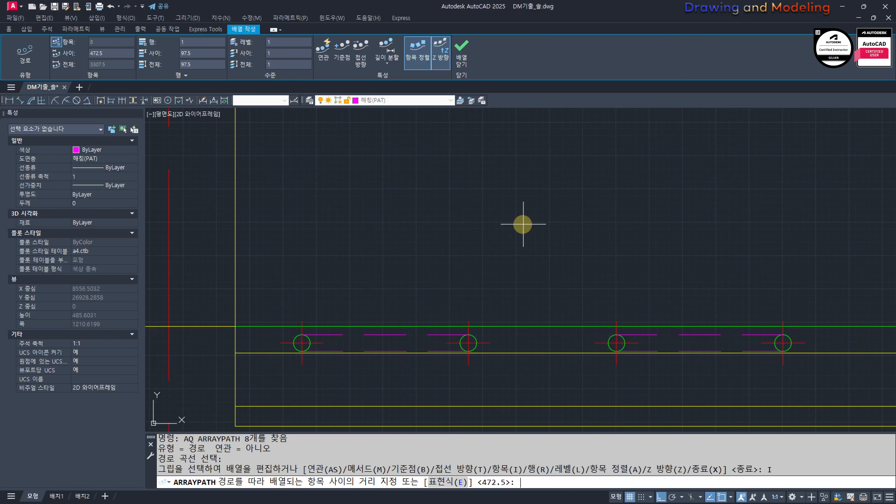
type("500")
key("Return")
scroll(529, 247, "down", 5)
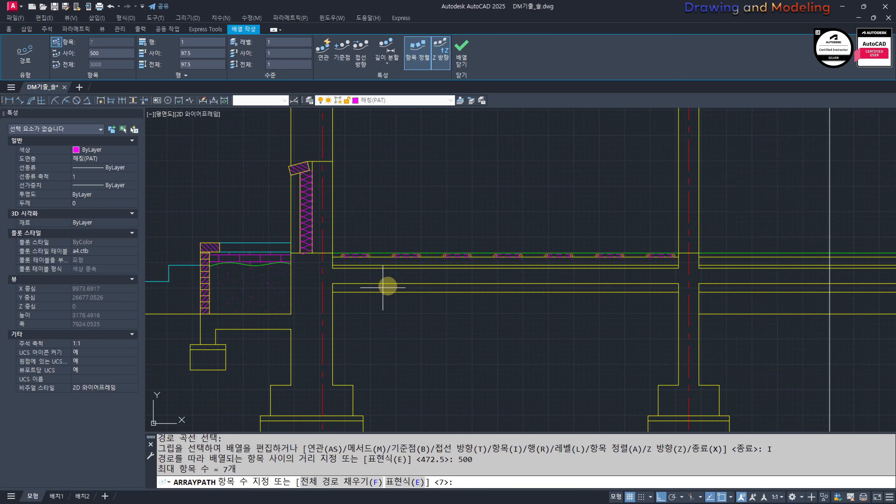
key("Escape")
key("Escape")
key("Escape")
Step: Copy the first three pipe groups from the room's wall corner to the matching wall corner of the adjacent room
scroll(467, 258, "up", 4)
left_click(420, 241)
left_click(742, 311)
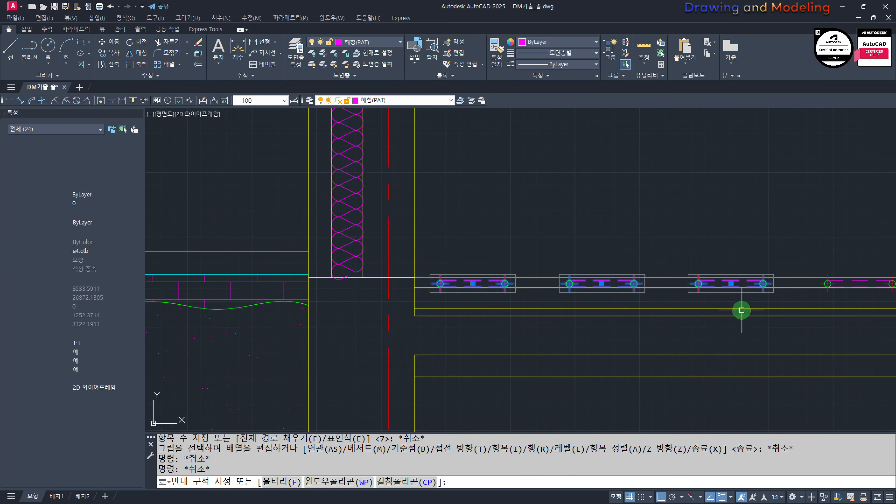
scroll(415, 275, "up", 4)
type("cc")
key("space")
left_click(417, 309)
scroll(406, 311, "down", 4)
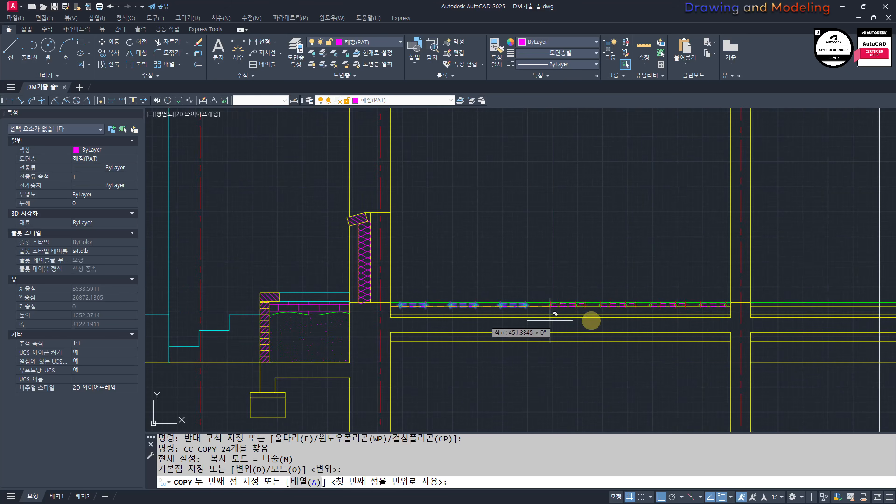
scroll(812, 311, "up", 3)
left_click(488, 300)
key("Escape")
key("Escape")
scroll(734, 327, "down", 5)
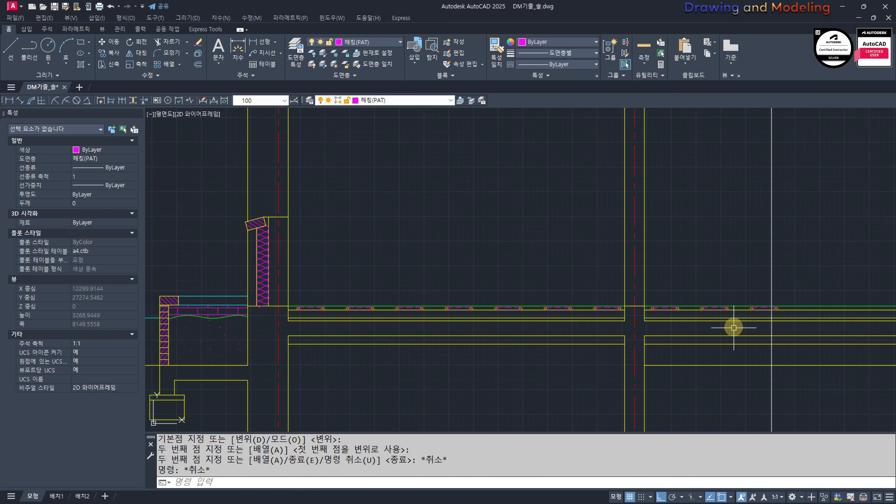
Step: Ungroup the pipe group that crosses the white vertical boundary line in the second room
middle_click_drag(737, 359, 497, 336)
key("Escape")
key("Escape")
scroll(568, 374, "down", 4)
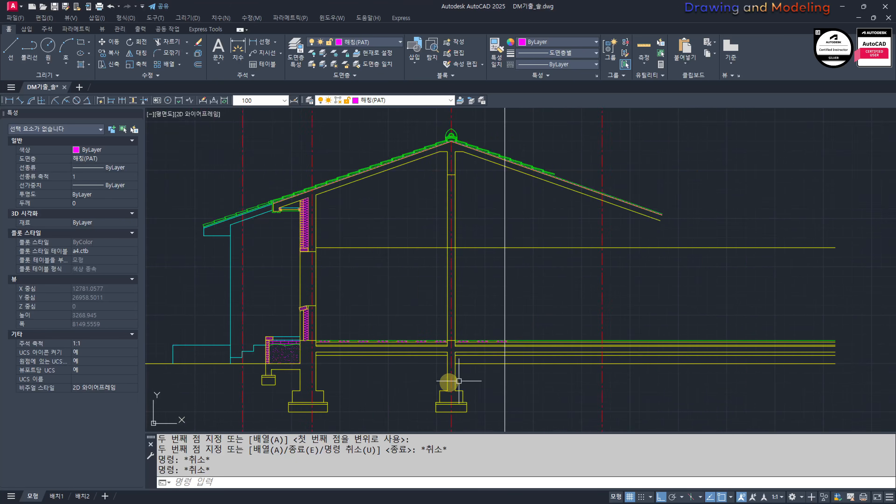
scroll(470, 368, "up", 4)
scroll(712, 330, "up", 3)
middle_click_drag(745, 296, 722, 312)
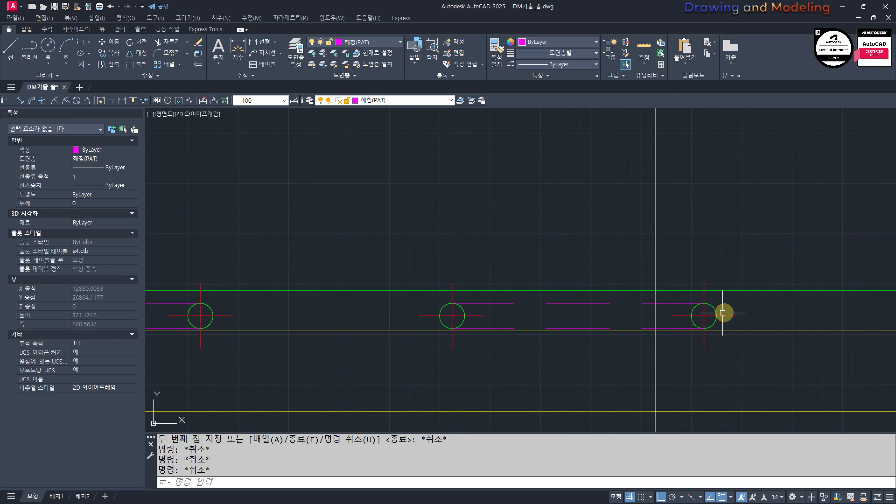
left_click(723, 312)
left_click(714, 318)
type("UNGROUP")
key("Return")
key("Escape")
key("Escape")
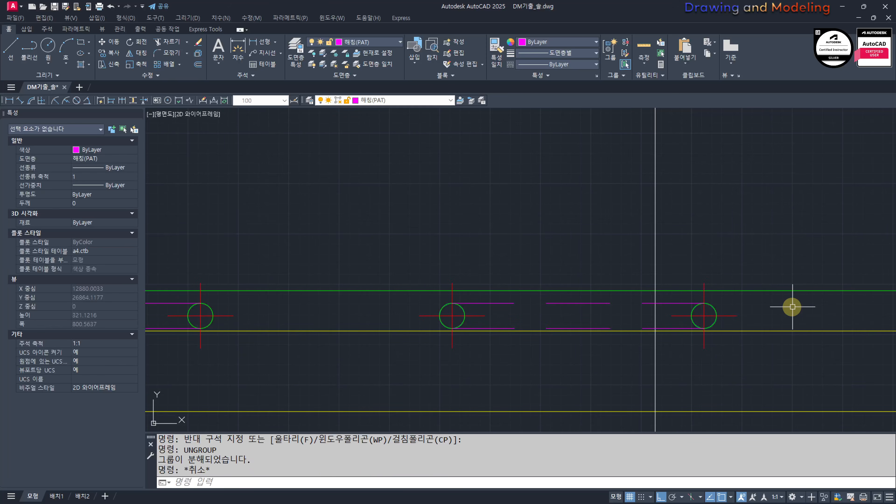
Step: Trim the hidden pipe lines that extend beyond the white vertical boundary line
scroll(632, 333, "up", 2)
type("TR")
key("Return")
left_click(755, 150)
left_click(636, 200)
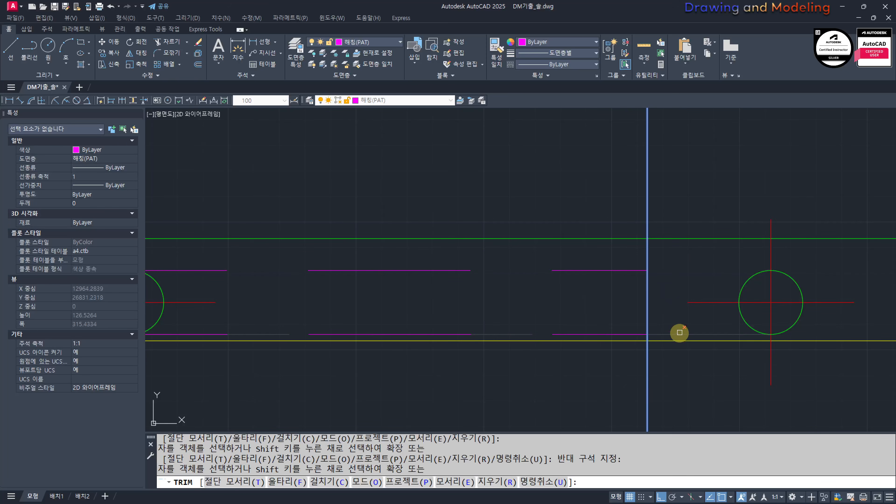
key("Escape")
key("Escape")
Step: Erase the pipe circle and its centre marks lying beyond the white vertical boundary line
left_click(859, 329)
left_click(726, 287)
type("E")
key("Return")
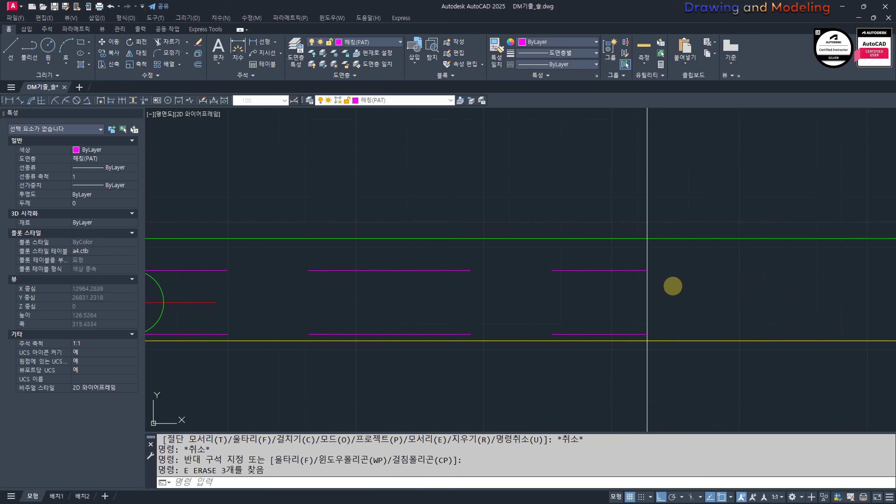
key("Escape")
key("Escape")
Step: Copy one complete pipe group from the floor into the empty area above it
scroll(881, 285, "down", 3)
scroll(537, 287, "up", 1)
left_click(583, 277)
left_click(538, 274)
type("CC")
key("Return")
left_click(419, 278)
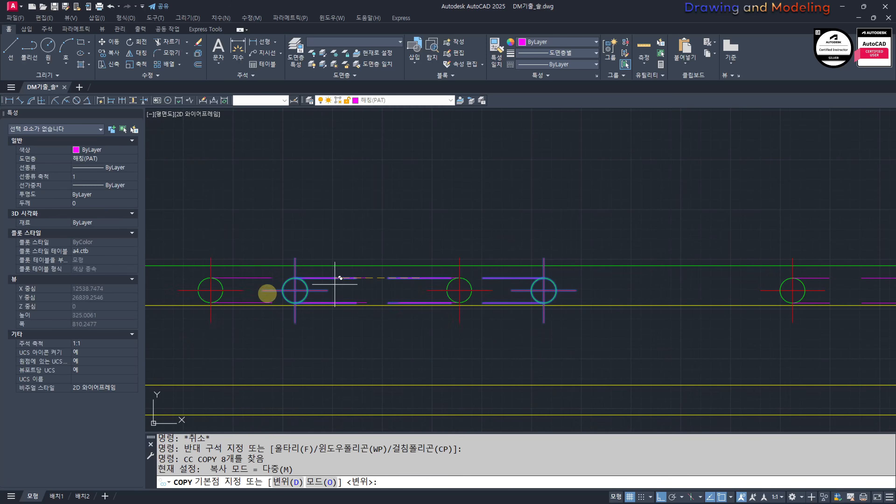
scroll(170, 352, "down", 5)
key("shift")
left_click(493, 250, "shift")
key("Escape")
key("Escape")
Step: Try to explode the pipe group copied above the floor
left_click(526, 231)
left_click(498, 282)
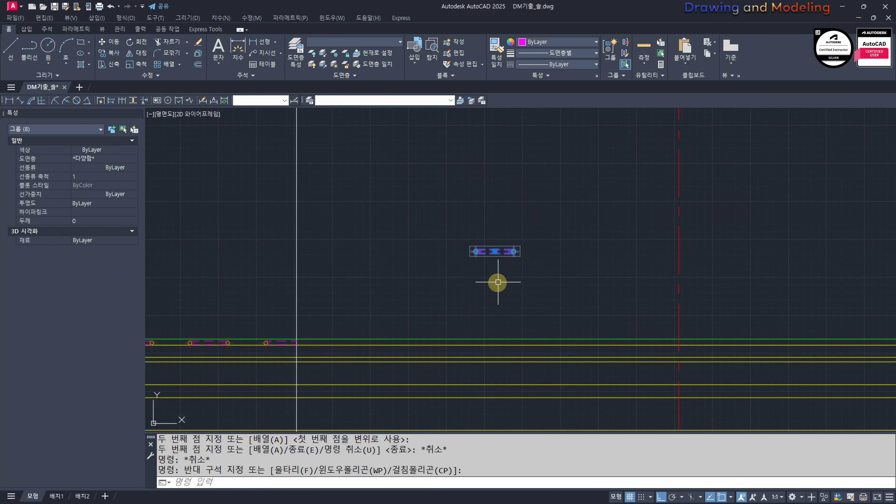
key("x")
key("Return")
key("Escape")
key("Escape")
scroll(477, 250, "up", 4)
left_click(550, 222)
left_click(528, 328)
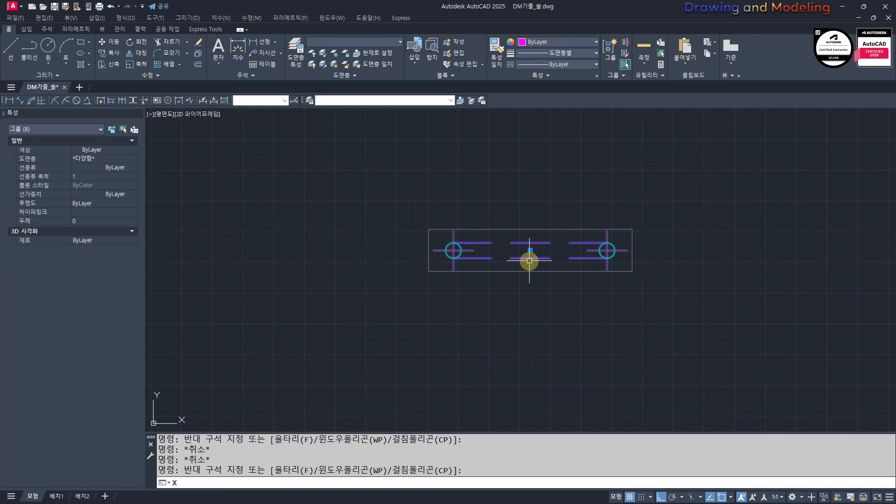
key("x")
key("Return")
key("Escape")
Step: Erase the pipe group copied above the floor
left_click(477, 247)
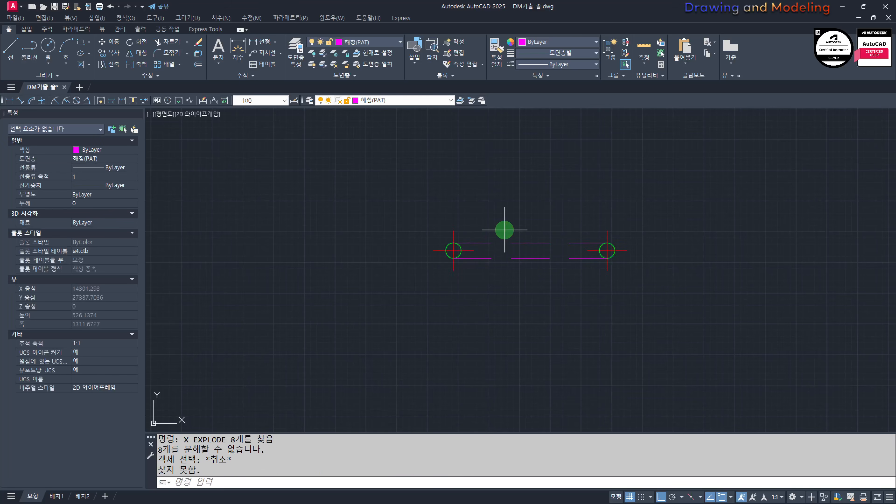
key("BackSpace")
type("e")
key("Return")
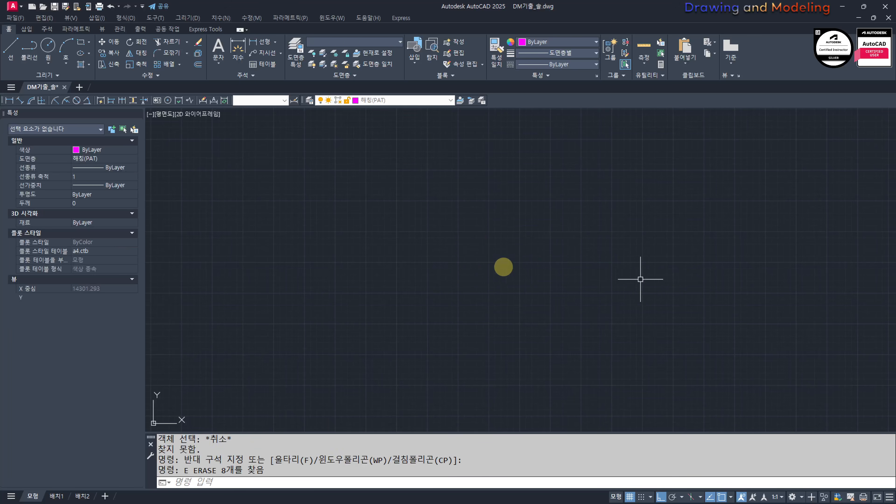
key("Escape")
key("Escape")
Step: Draw a construction line at 60 degrees through the base layer of the outer wall's wide footing
scroll(504, 267, "down", 7)
middle_click_drag(466, 300, 510, 297)
scroll(455, 314, "up", 5)
scroll(460, 263, "up", 4)
middle_click_drag(542, 266, 566, 316)
scroll(590, 285, "down", 10)
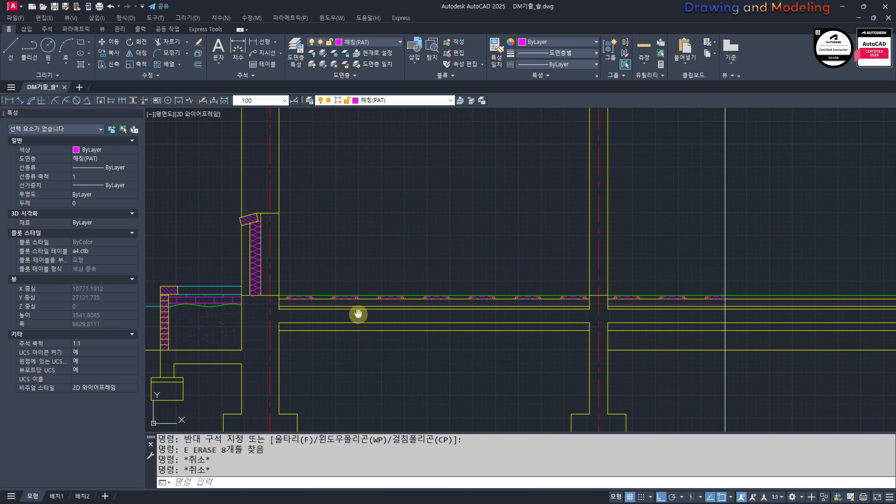
middle_click_drag(359, 314, 492, 277)
scroll(410, 313, "down", 4)
scroll(430, 346, "up", 2)
scroll(444, 338, "up", 4)
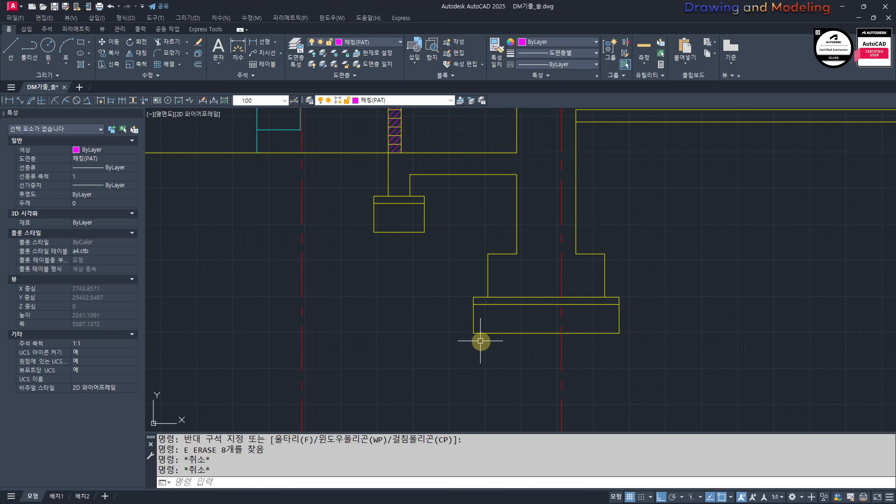
scroll(468, 311, "up", 6)
key("Escape")
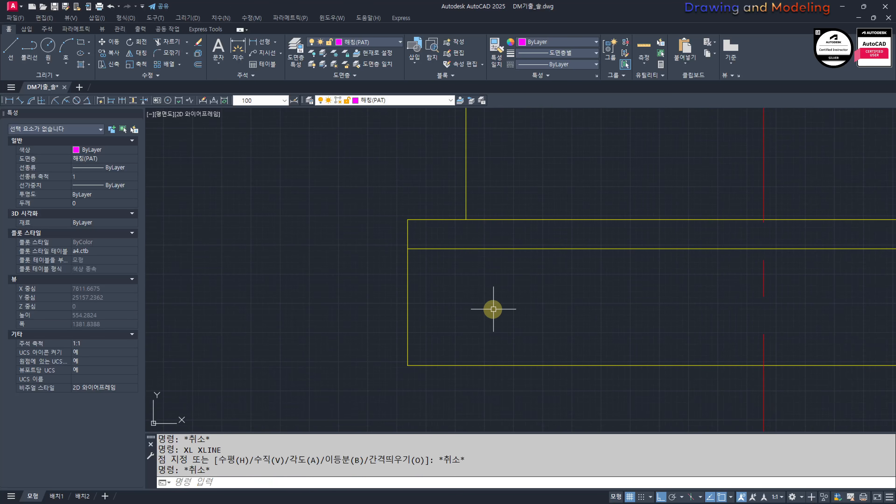
type("XL")
key("Return")
type("A")
key("Return")
type("60")
Step: Trim the slanted construction line to the upper and lower edges of the footing's base layer
key("Return")
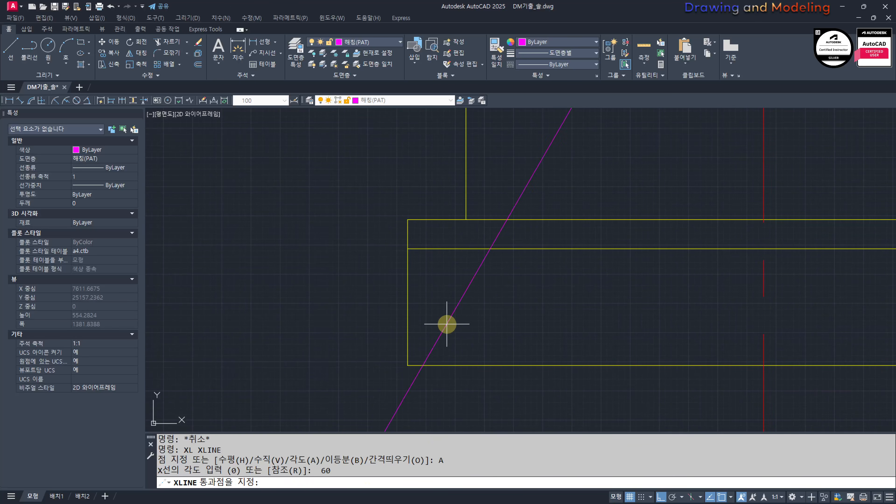
type("TR")
key("Return")
left_click(596, 372)
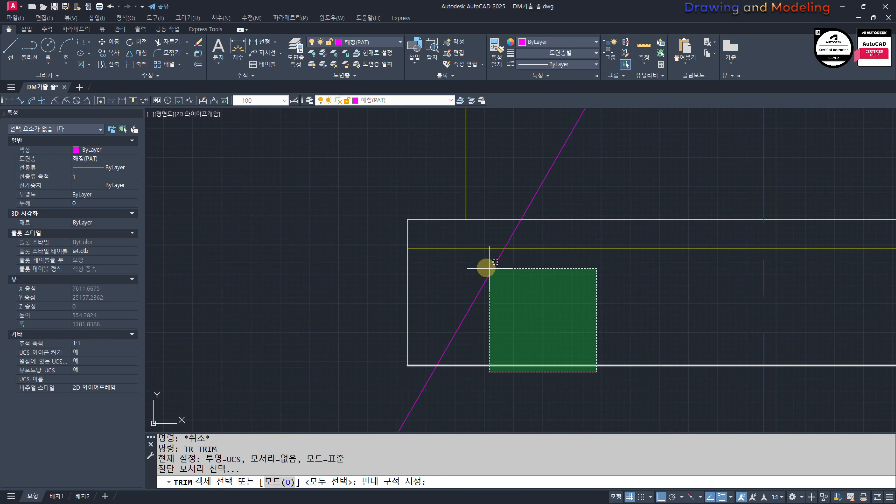
left_click(469, 237)
Step: Draw a circle of radius 40 at each end of the slanted line
key("Return")
left_click(603, 185)
left_click(444, 378)
key("Escape")
key("Escape")
type("c")
key("Return")
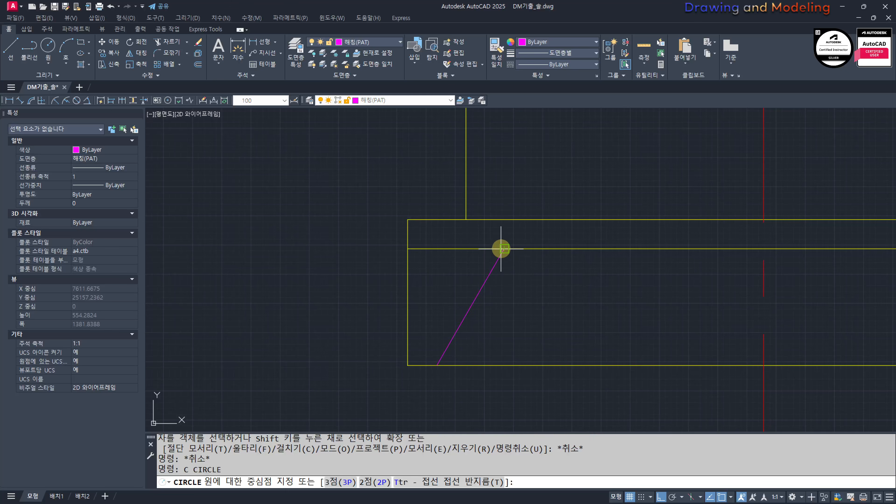
left_click(505, 249)
type("40")
key("Return")
Step: Draw short lines linking each circle's intersection with the slanted line to its edge point on the base layer's boundary
key("Return")
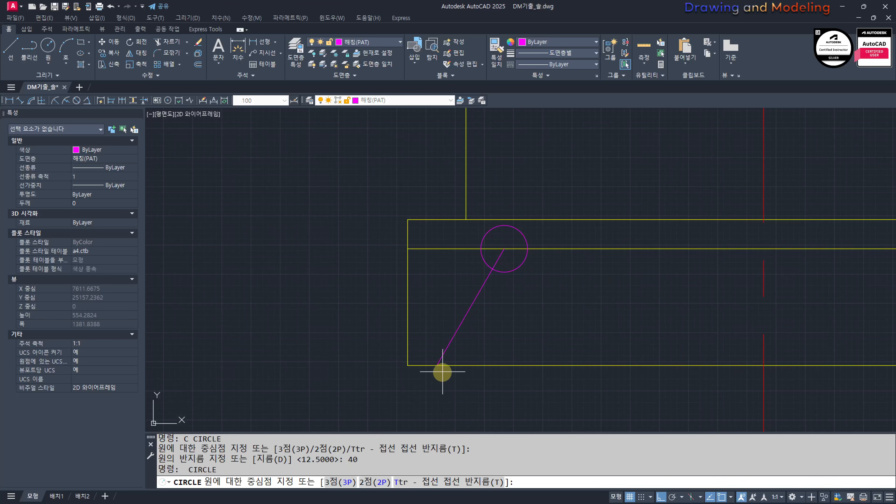
left_click(437, 365)
key("Return")
key("Escape")
key("Escape")
type("l")
key("Return")
scroll(499, 275, "up", 2)
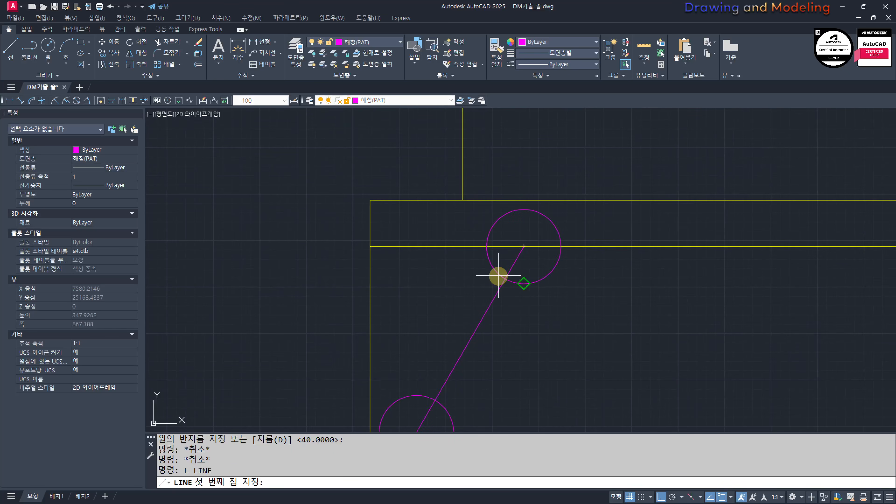
left_click(487, 247)
key("Escape")
key("Escape")
middle_click_drag(434, 412, 487, 314)
key("Return")
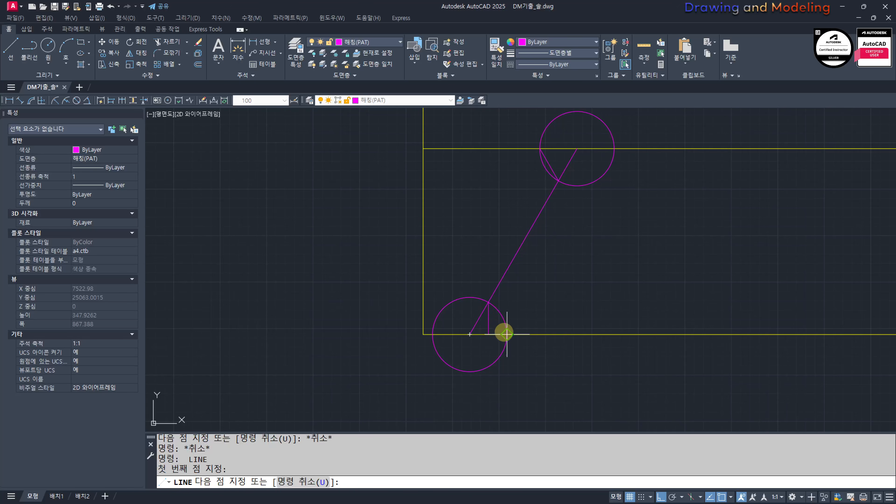
key("Escape")
left_click_drag(506, 370, 491, 361)
Step: Erase the two helper circles at the ends of the slanted line
middle_click_drag(604, 226, 584, 290)
type("ew")
left_click_drag(586, 275, 566, 240)
scroll(563, 361, "down", 2)
type("e")
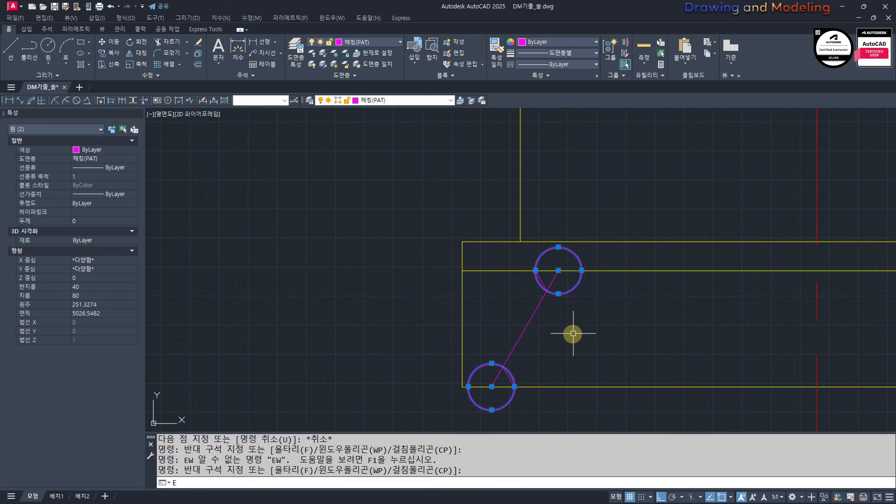
Step: Group the slanted line and its two short branch lines
left_click_drag(404, 426, 630, 254)
middle_click_drag(581, 311, 582, 276)
type("g")
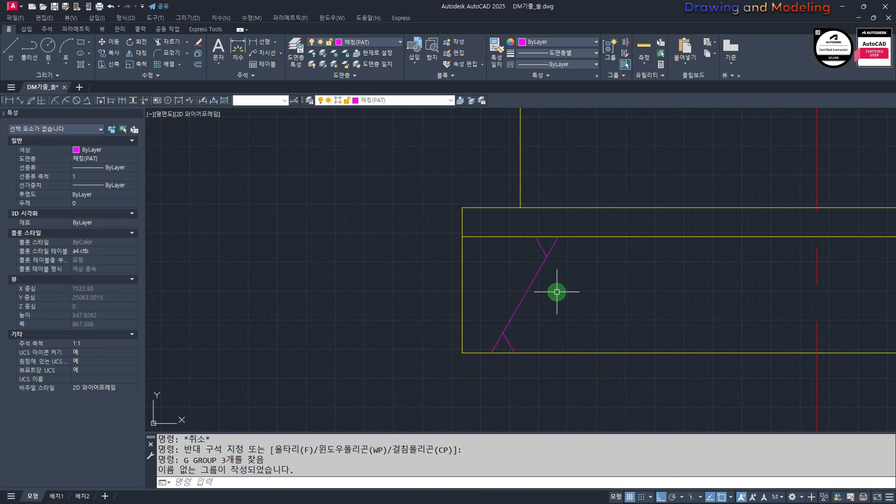
Step: Move the rubble symbol group slightly closer to the outer side edge of the wide footing
left_click_drag(556, 293, 519, 300)
middle_click_drag(564, 328, 543, 317)
type("nm")
key("Escape")
key("Escape")
type("m")
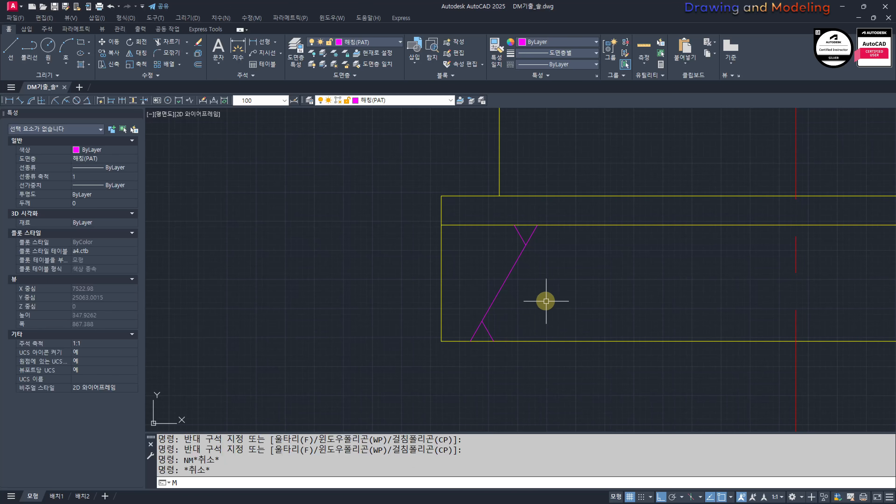
key("Escape")
left_click_drag(484, 300, 468, 258)
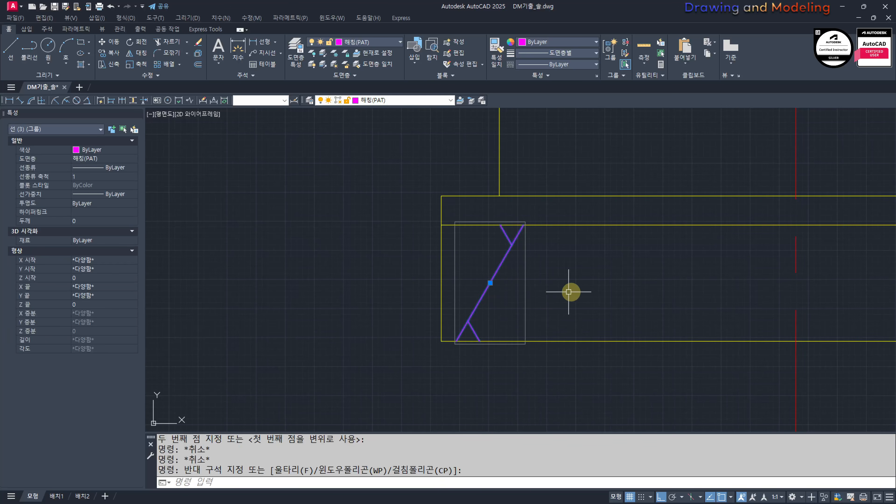
Step: Create a path array of the rubble symbol along the footing's bottom line with an item spacing of 200
middle_click_drag(551, 309, 481, 325)
type("aq")
left_click(465, 356)
scroll(480, 391, "down", 2)
middle_click_drag(481, 391, 418, 382)
type("i 200")
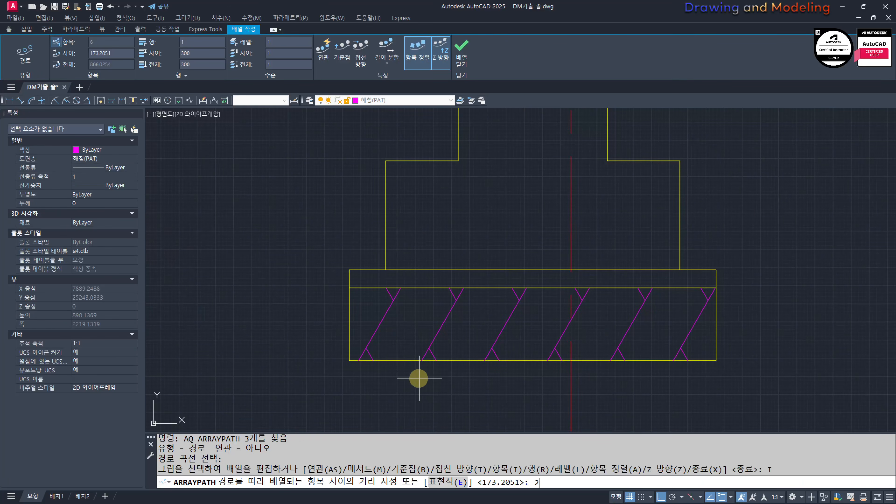
key("Escape")
key("Escape")
key("Escape")
Step: Erase the surplus rubble symbol at the far end of the wide footing
left_click_drag(752, 332, 744, 277)
type("e")
key("Escape")
Step: Try to copy the first two rubble symbols from the wide footing into the small footing
middle_click_drag(545, 353, 654, 393)
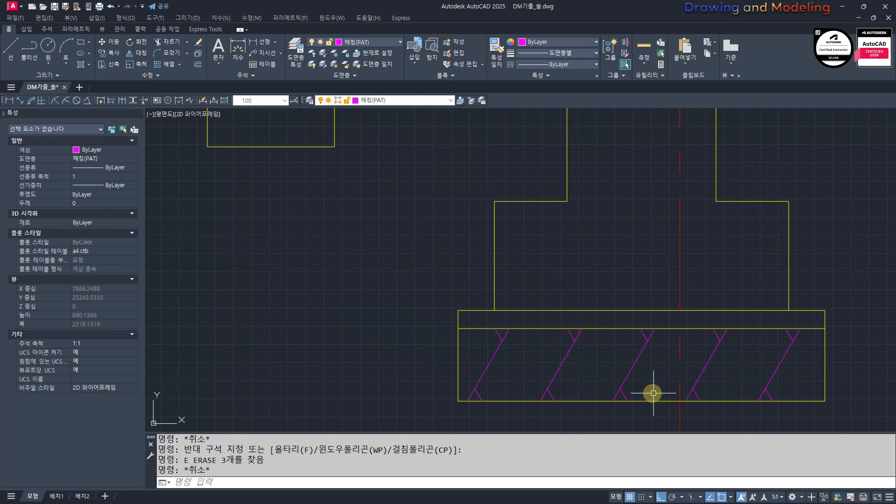
left_click(606, 368)
left_click(455, 414)
type("cc")
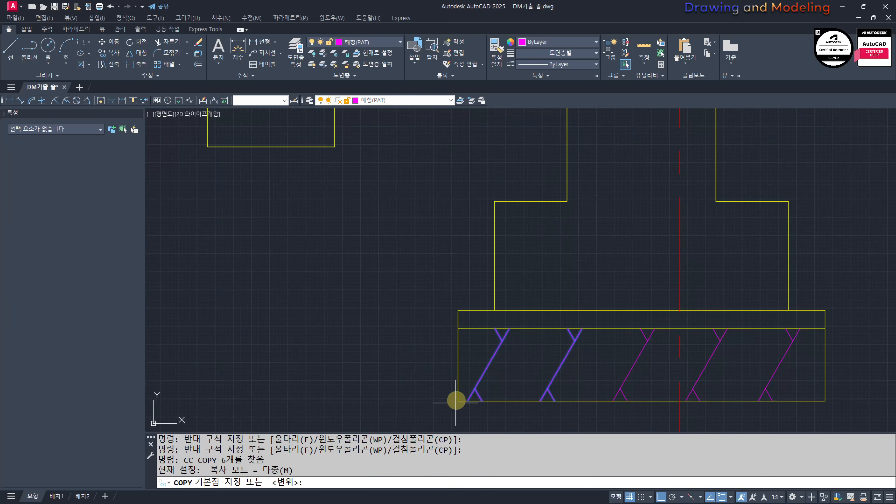
left_click(458, 396)
scroll(296, 319, "down", 2)
middle_click_drag(195, 163, 324, 281)
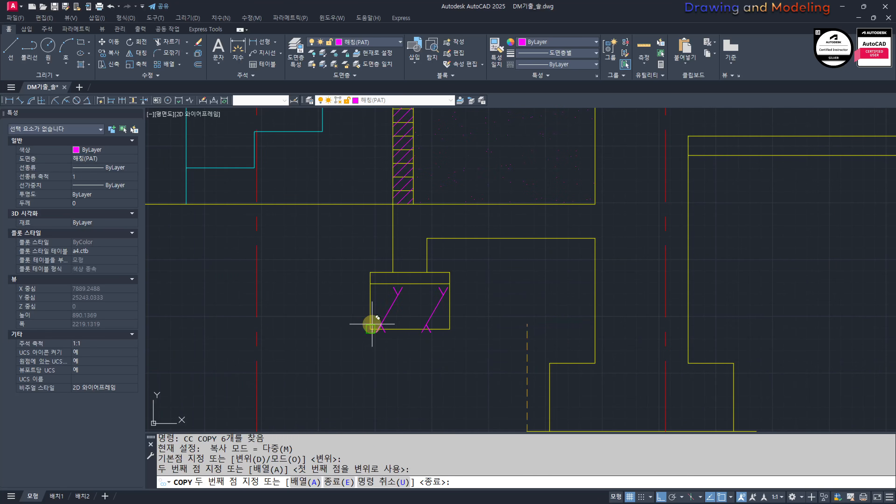
key("Escape")
key("Escape")
Step: Erase the two misplaced rubble symbols in the small footing
scroll(437, 317, "up", 4)
left_click(447, 319)
left_click(300, 321)
type("e")
Step: Copy the first two rubble symbols from the wide footing's lower outer corner to the small footing's matching corner
scroll(411, 318, "down", 4)
middle_click_drag(468, 363, 468, 248)
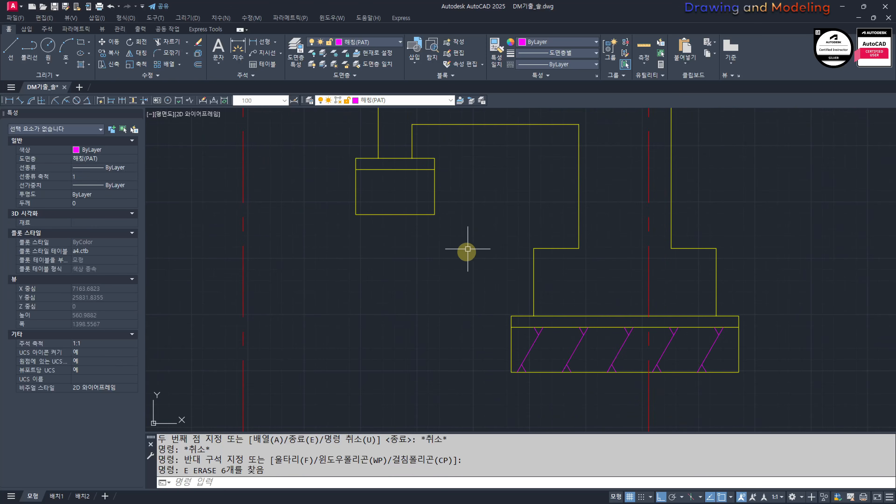
scroll(535, 354, "up", 6)
key("Escape")
left_click(690, 382)
left_click(494, 326)
middle_click_drag(514, 379, 571, 306)
type("cc")
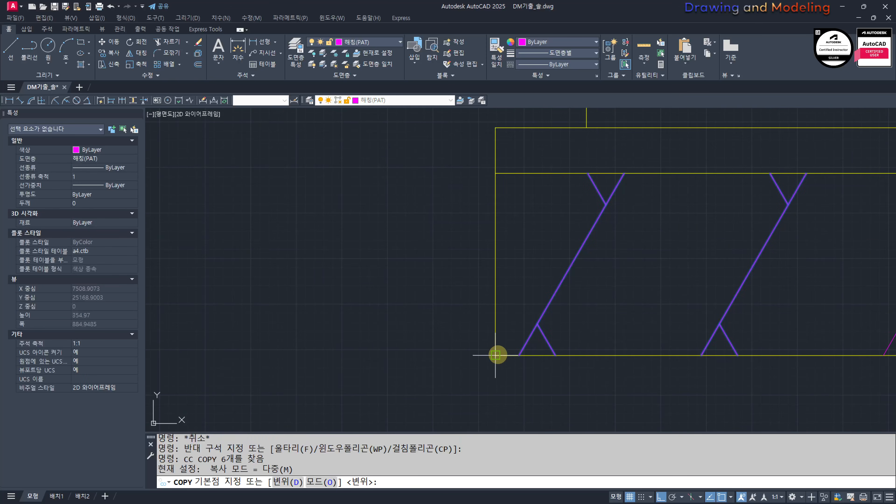
left_click(496, 355)
scroll(496, 355, "down", 3)
scroll(437, 315, "up", 3)
left_click(423, 291)
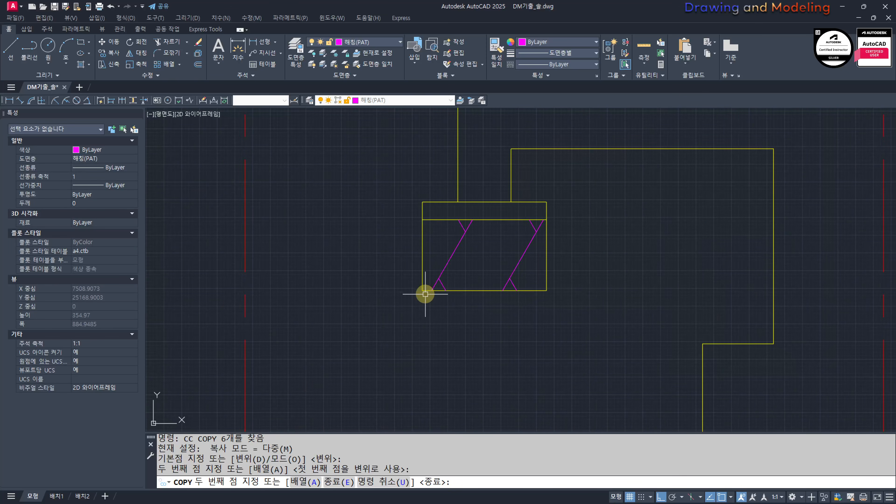
key("Escape")
Step: Copy the first four rubble symbols from the wide footing's lower outer corner to the interior footing's matching base corner
scroll(544, 296, "down", 3)
scroll(534, 310, "up", 4)
left_click(784, 278)
left_click(660, 290)
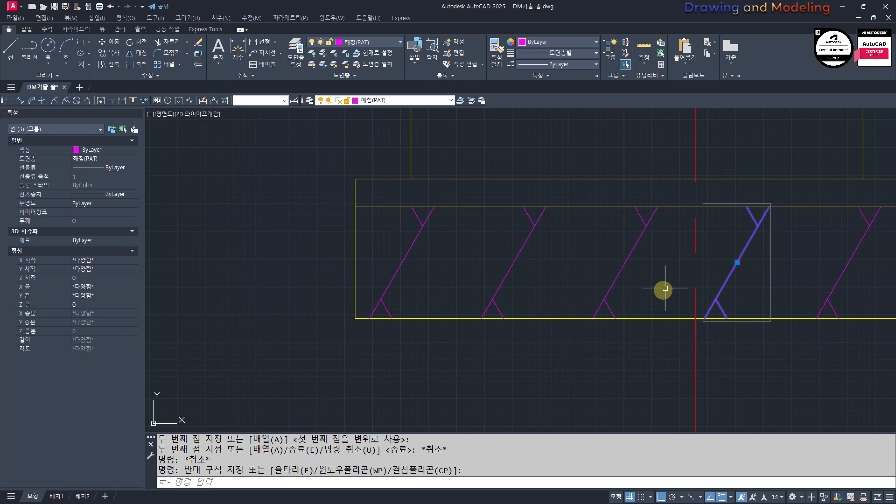
left_click(665, 296)
left_click(390, 226)
type("cc")
left_click(356, 317)
scroll(524, 330, "down", 3)
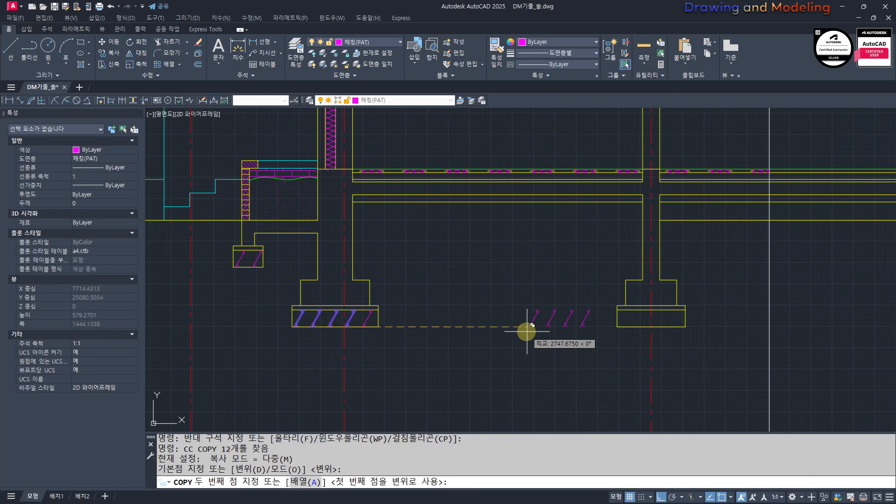
scroll(568, 338, "up", 3)
key("Escape")
key("Escape")
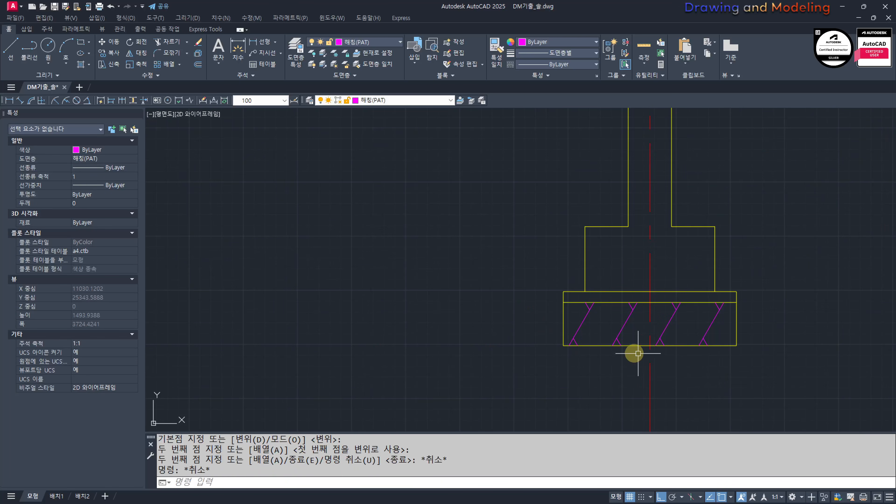
middle_click_drag(632, 352, 875, 350)
middle_click_drag(472, 347, 666, 344)
middle_click_drag(370, 323, 543, 323)
scroll(530, 331, "up", 2)
left_click(505, 315)
left_click(486, 328)
type("cc")
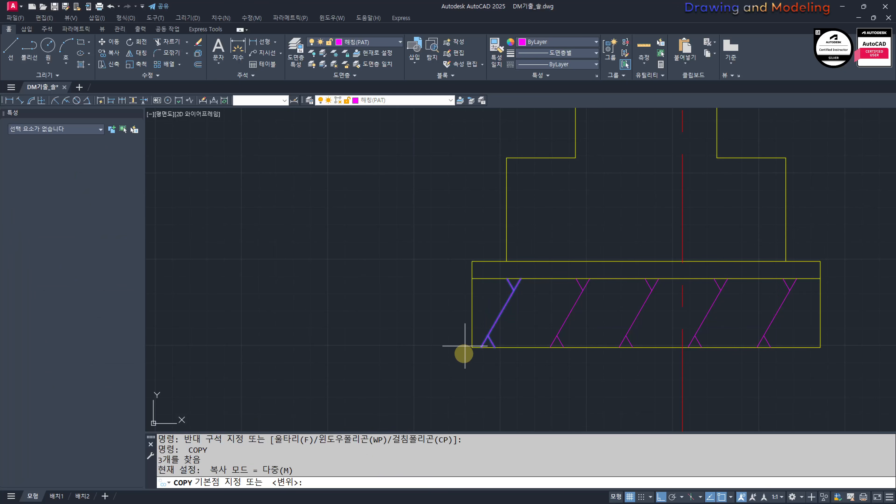
left_click(472, 348)
scroll(474, 346, "down", 3)
middle_click_drag(561, 270, 528, 294)
key("Escape")
key("Escape")
middle_click_drag(594, 291, 420, 360)
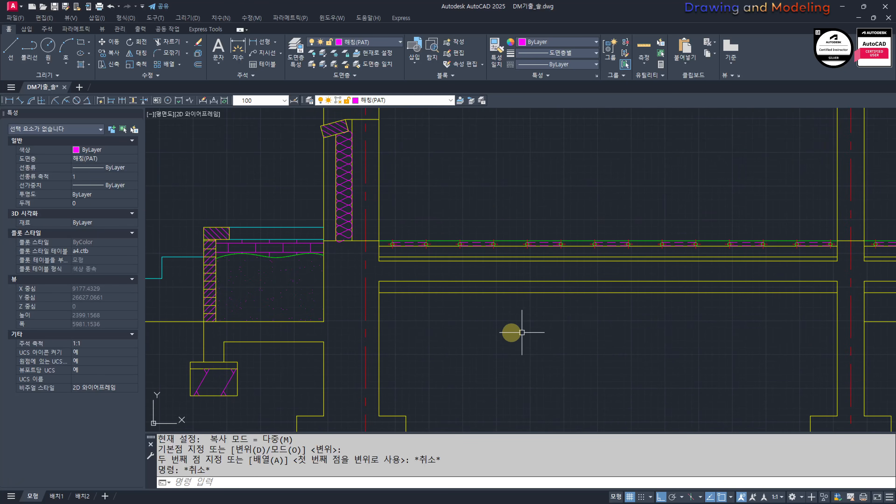
key("Escape")
Step: Offset the lowest line beneath the floor slab 50 mm downward in both bays
scroll(517, 347, "down", 2)
type("o")
key("space")
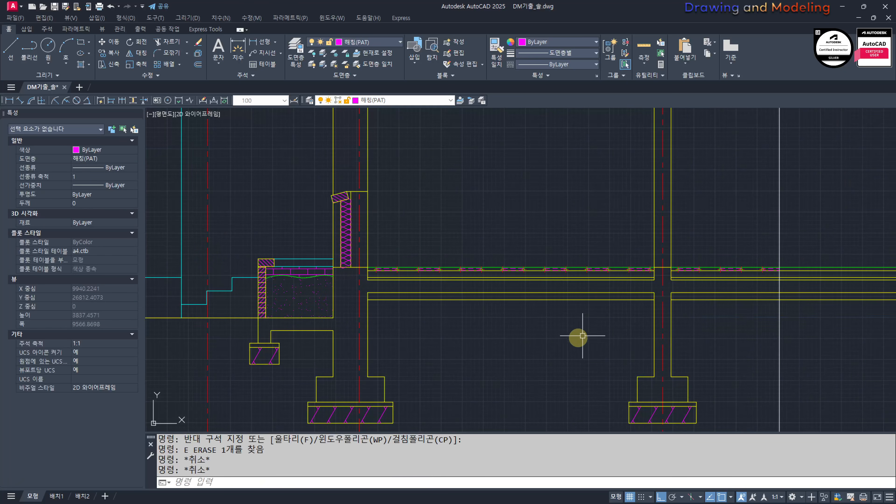
middle_click_drag(576, 336, 564, 339)
type("50")
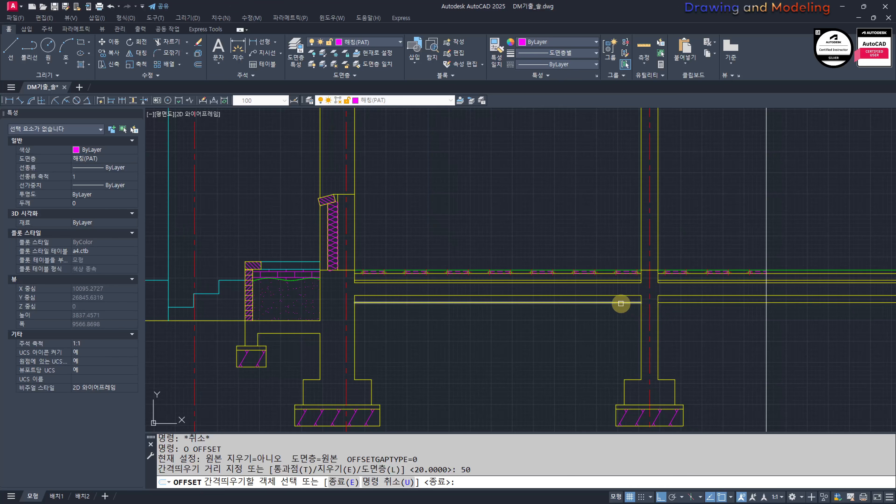
left_click(621, 304)
left_click(646, 327)
left_click(718, 304)
left_click(705, 326)
key("Escape")
key("Escape")
Step: Offset the two new lines under the floor slab a further 200 mm downward
key("space")
type("200")
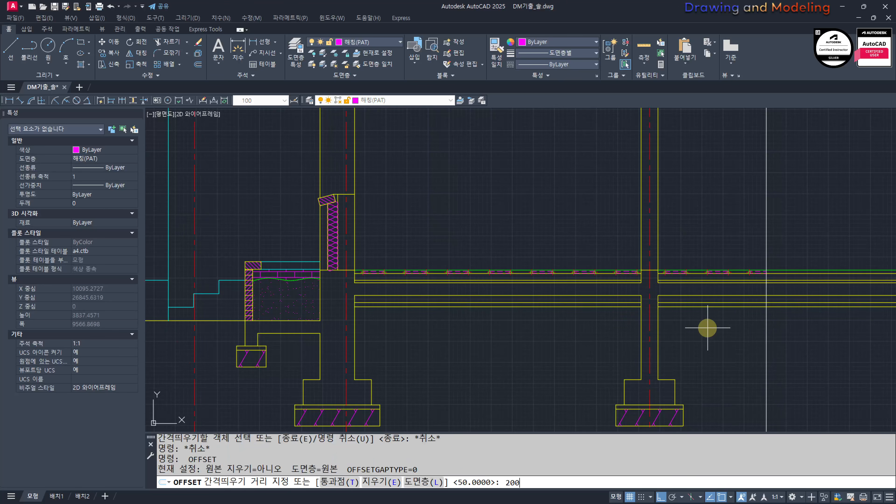
left_click(672, 306)
left_click(578, 339)
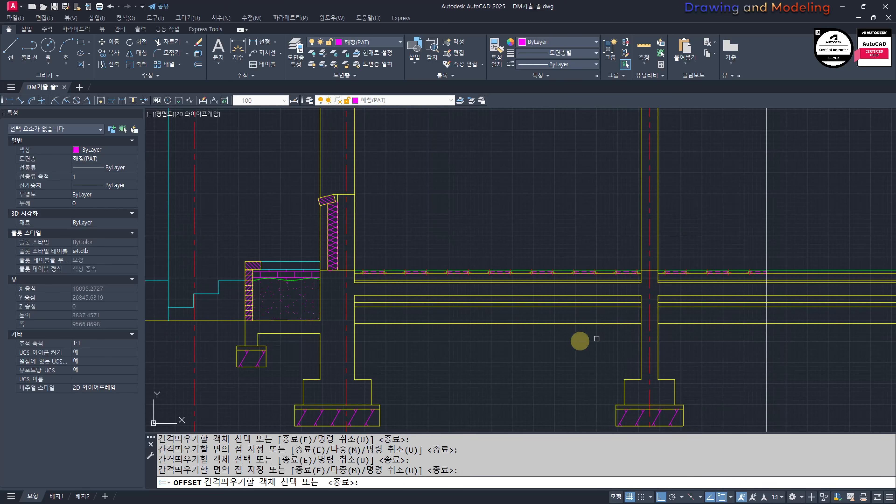
key("Escape")
key("Escape")
middle_click_drag(377, 407, 529, 343)
scroll(430, 374, "up", 5)
left_click(610, 304)
left_click(520, 376)
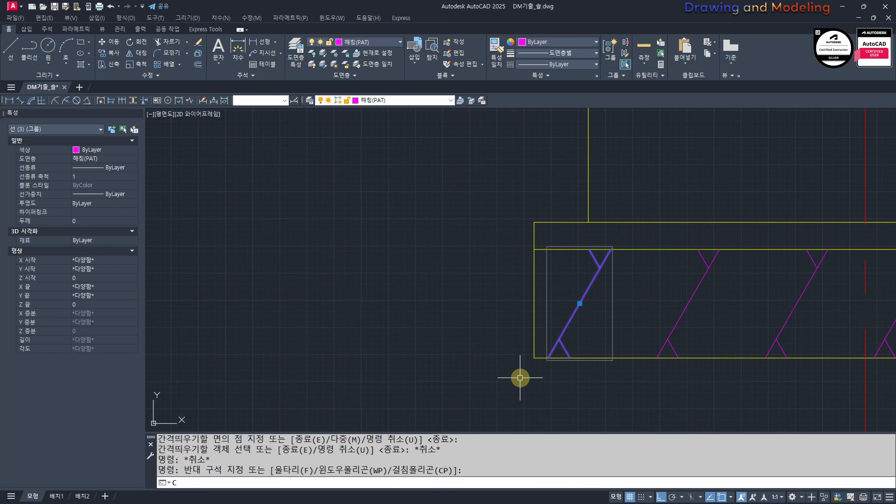
type("cc")
key("space")
key("Escape")
key("Escape")
Step: Copy the wide footing's first rubble symbol from its lower outer corner to the lower wall-side corner of the 200 mm layer under the slab
key("space")
left_click(597, 290)
left_click(553, 307)
key("space")
scroll(528, 369, "up", 2)
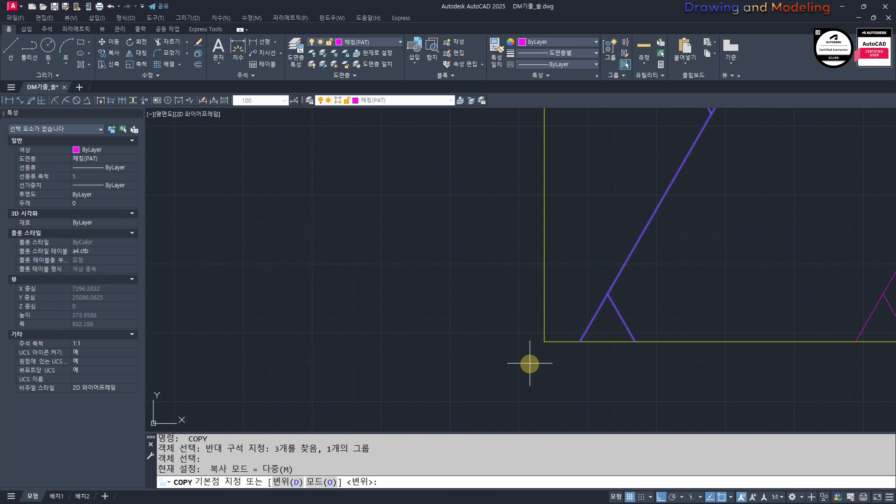
scroll(540, 340, "down", 4)
scroll(600, 305, "up", 4)
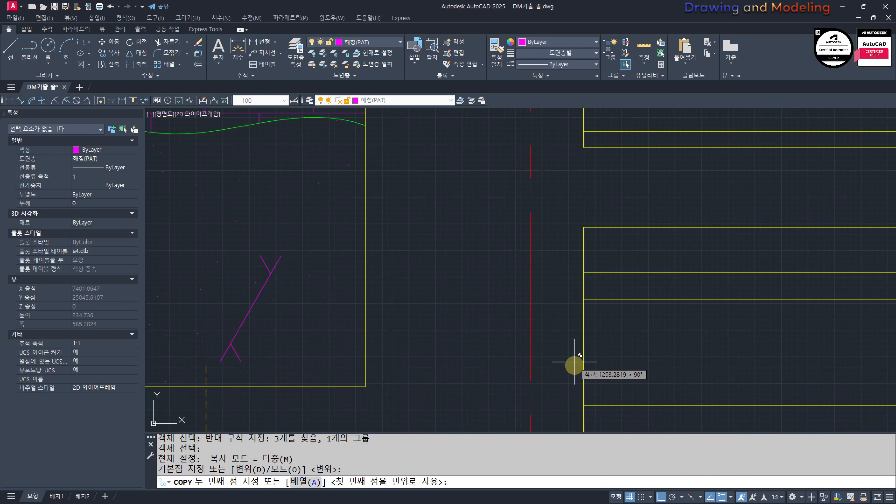
left_click(591, 406)
key("Escape")
Step: Path-array the copied rubble symbol along the bottom line of the 200 mm layer at 600 mm spacing
scroll(539, 347, "down", 3)
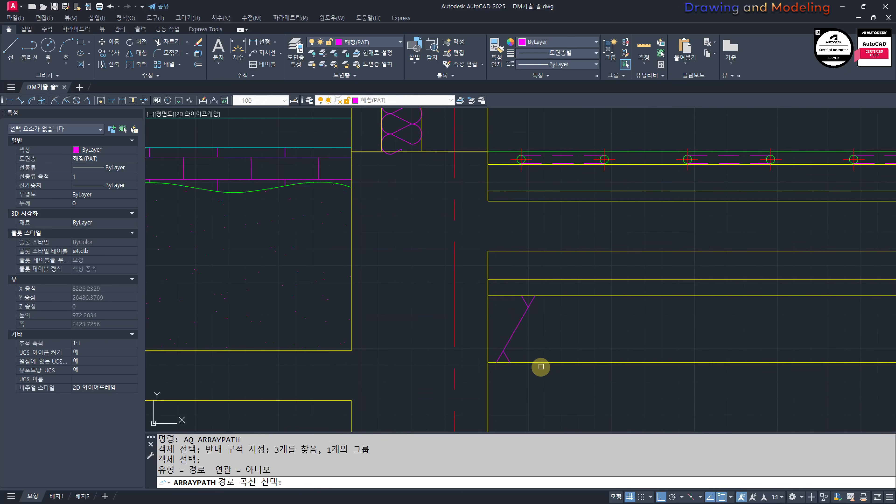
left_click(541, 363)
scroll(565, 389, "down", 3)
type("I")
key("Return")
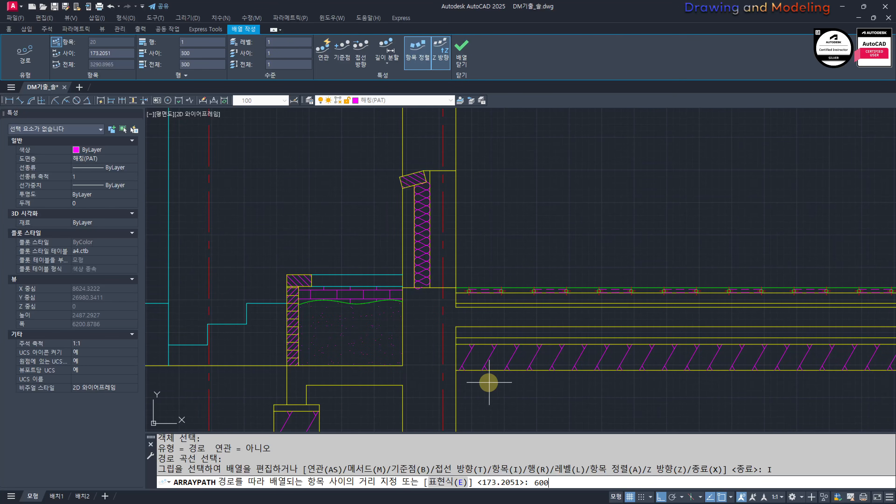
type("600")
key("Return")
key("Escape")
key("Escape")
key("Escape")
key("Escape")
key("Escape")
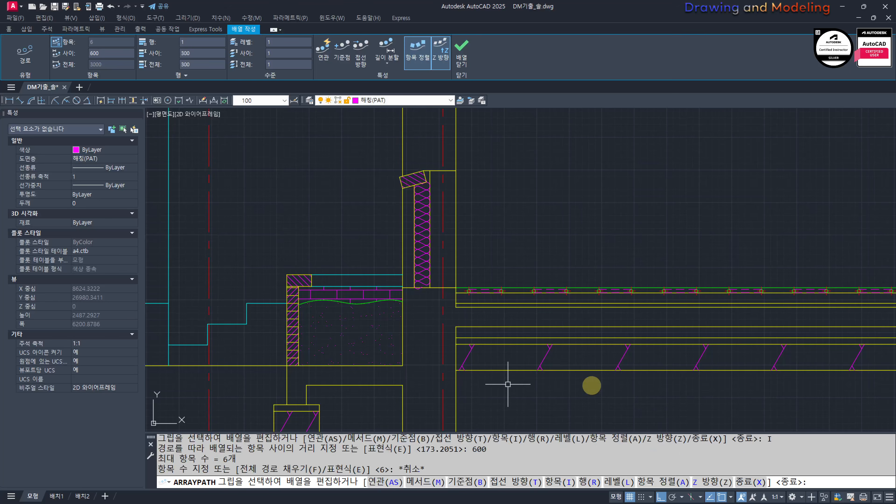
Step: Move the row of six arrayed rubble symbols about 90 mm horizontally away from the outer wall
scroll(640, 394, "down", 4)
scroll(655, 386, "up", 2)
scroll(512, 367, "up", 5)
scroll(663, 411, "down", 5)
middle_click_drag(676, 408, 489, 332)
left_click(703, 325)
left_click(443, 323)
scroll(469, 339, "up", 2)
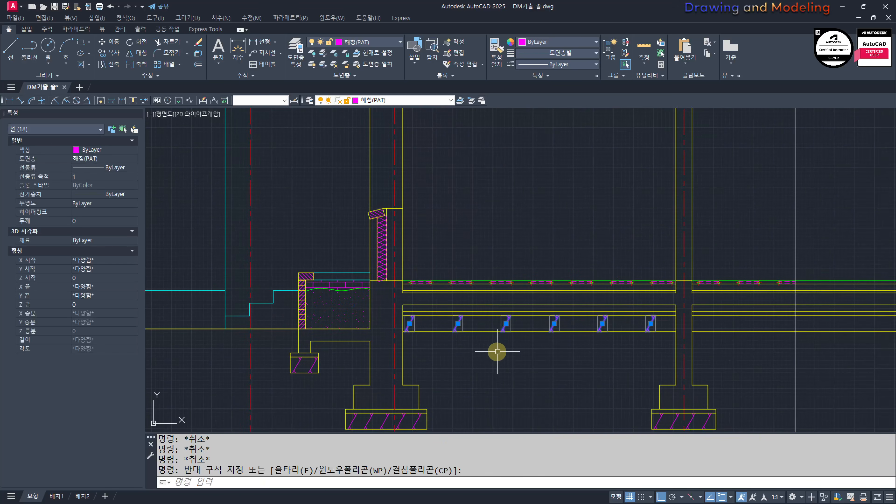
key("Return")
left_click(508, 366)
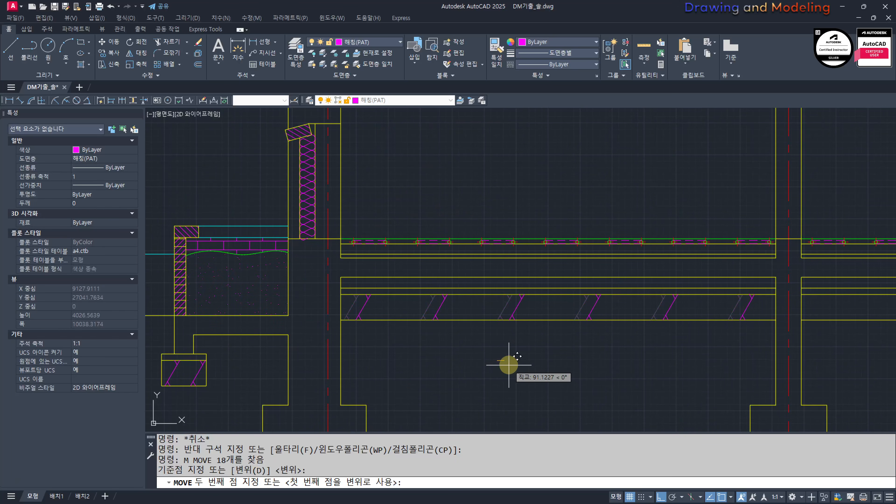
key("Escape")
key("Escape")
scroll(349, 304, "up", 4)
left_click(828, 314)
left_click(430, 295)
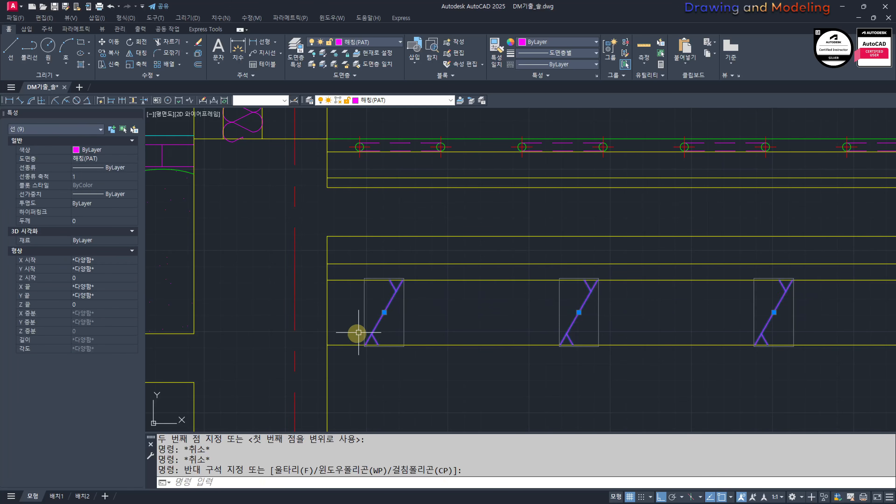
type("cc")
key("Return")
left_click(327, 314)
key("Escape")
key("Escape")
Step: Copy the first three rubble symbols under the slab to the matching lower corner of the layer beyond the interior wall
key("space")
left_click(830, 329)
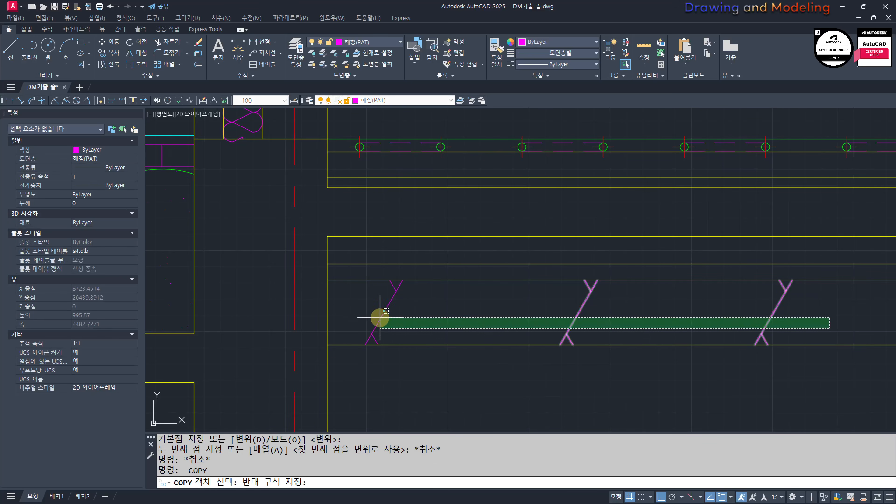
left_click(370, 314)
key("space")
left_click(327, 345)
scroll(506, 364, "down", 3)
scroll(502, 338, "up", 3)
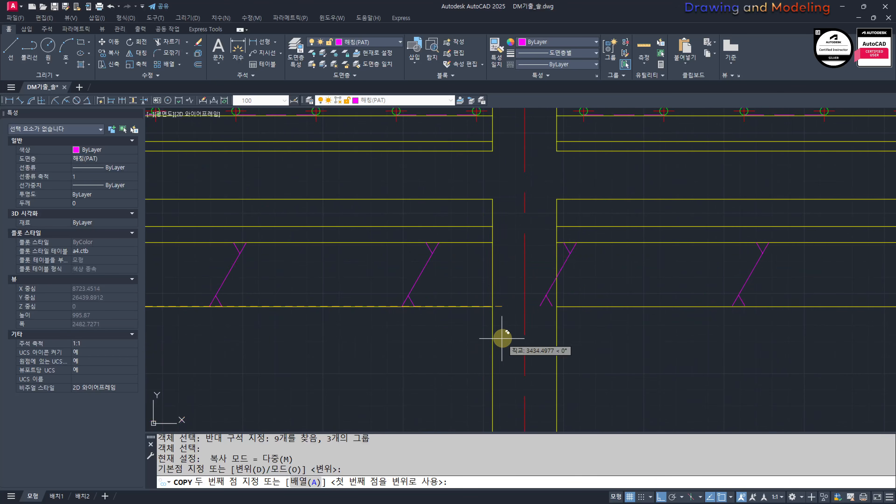
left_click(557, 306)
key("Escape")
key("Escape")
Step: Erase the copied rubble symbol that lies beyond the vertical section cut line
scroll(685, 316, "down", 3)
middle_click_drag(864, 303, 484, 298)
left_click(430, 289)
left_click(412, 280)
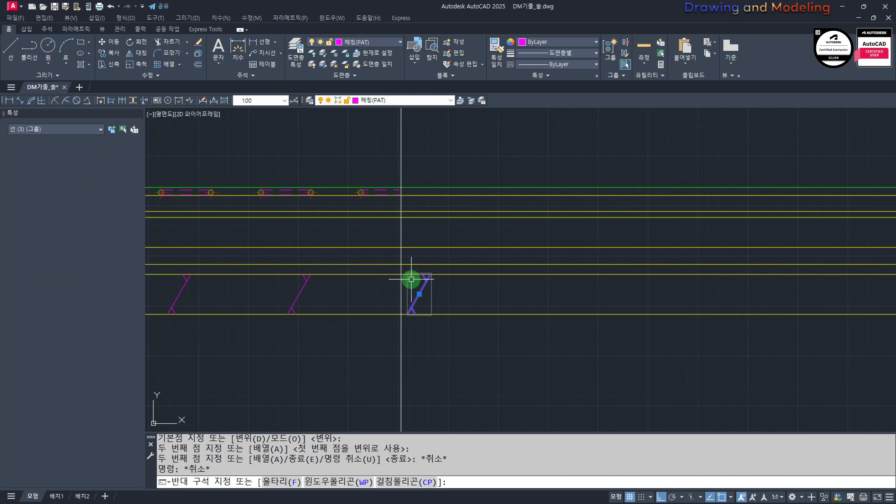
type("e")
key("space")
key("Escape")
Step: Move the two remaining rubble symbols in the second bay slightly away from the interior wall
middle_click_drag(293, 309, 620, 314)
scroll(620, 315, "up", 2)
left_click(656, 314)
left_click(480, 297)
scroll(548, 341, "up", 1)
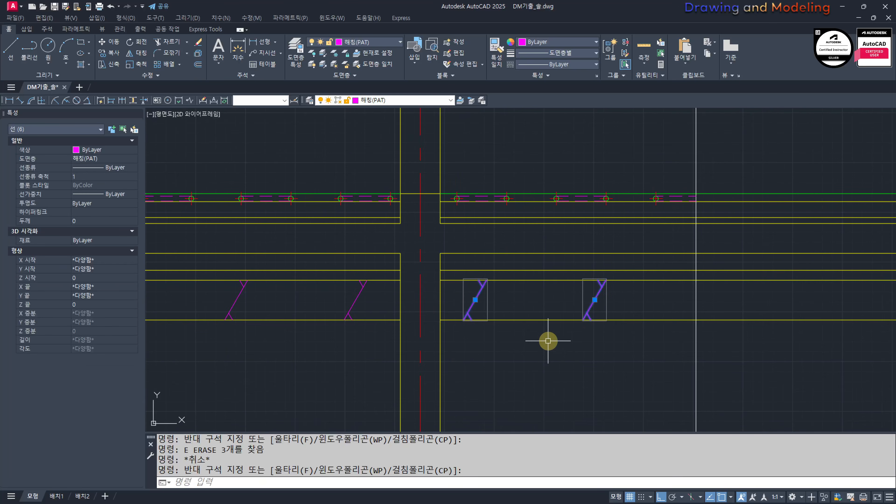
type("m")
key("space")
left_click(504, 356)
key("Escape")
key("Escape")
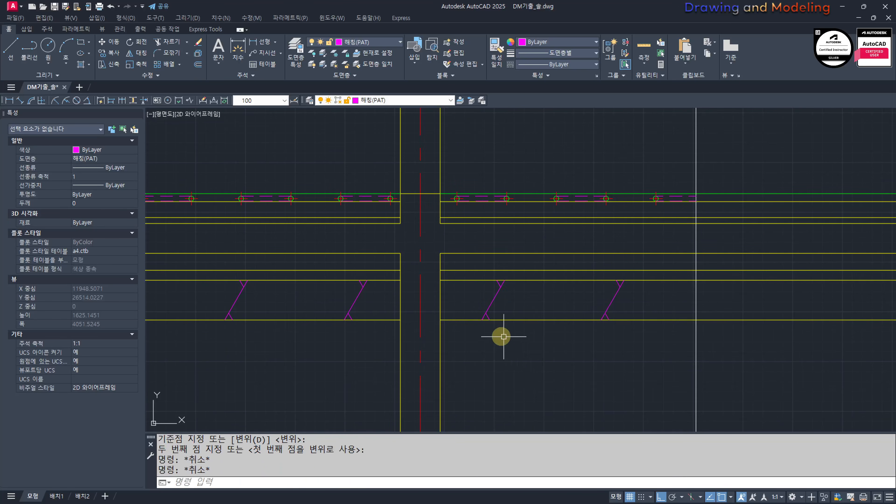
Step: Trim the floor, ceiling and roof objects extending beyond the vertical section cut line
scroll(500, 334, "down", 4)
scroll(604, 357, "down", 4)
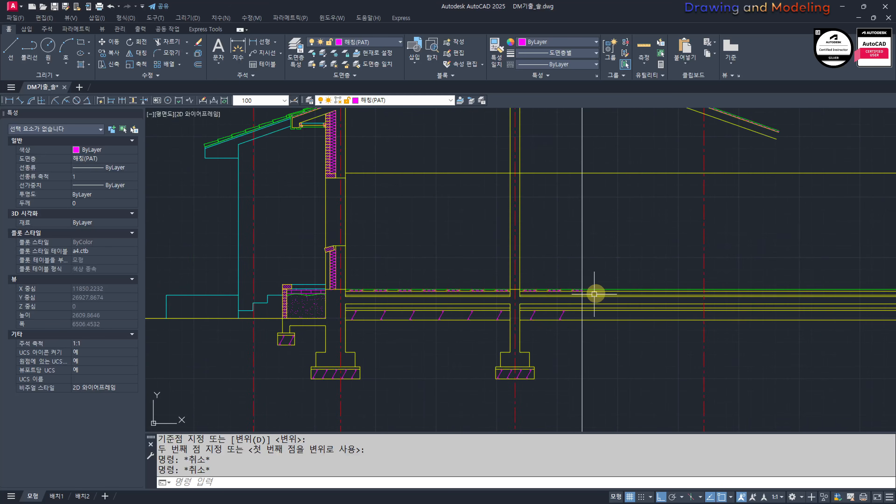
key("space")
left_click(627, 343)
left_click(602, 152)
middle_click_drag(606, 148, 612, 236)
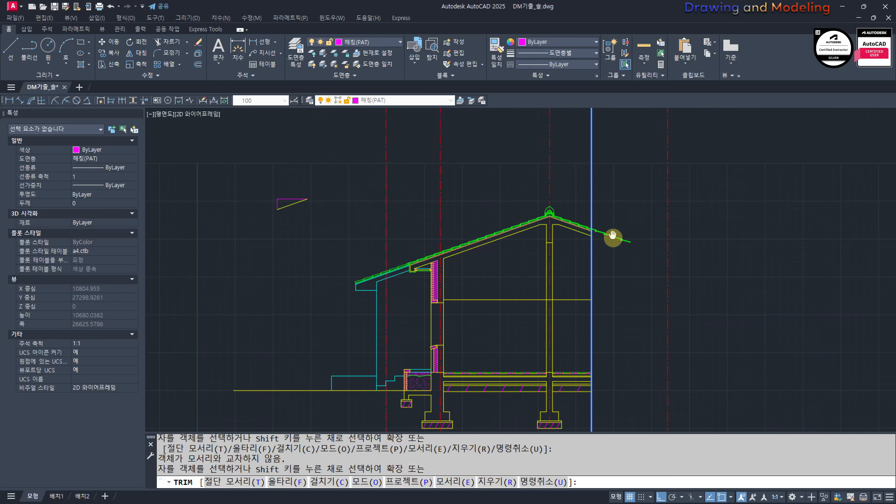
scroll(611, 228, "up", 6)
left_click(581, 258)
left_click(543, 366)
key("Escape")
key("Escape")
left_click(714, 266)
left_click(590, 369)
type("e ")
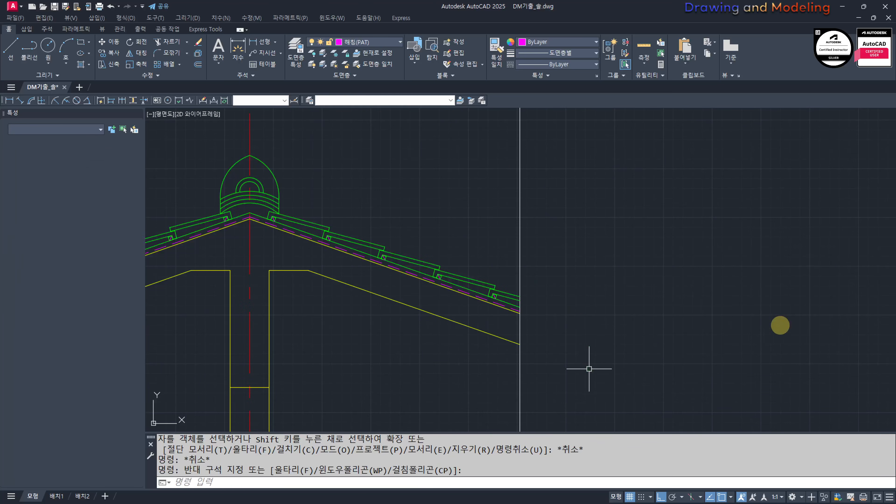
type("e")
key("Escape")
key("Escape")
scroll(656, 275, "down", 8)
scroll(610, 300, "up", 6)
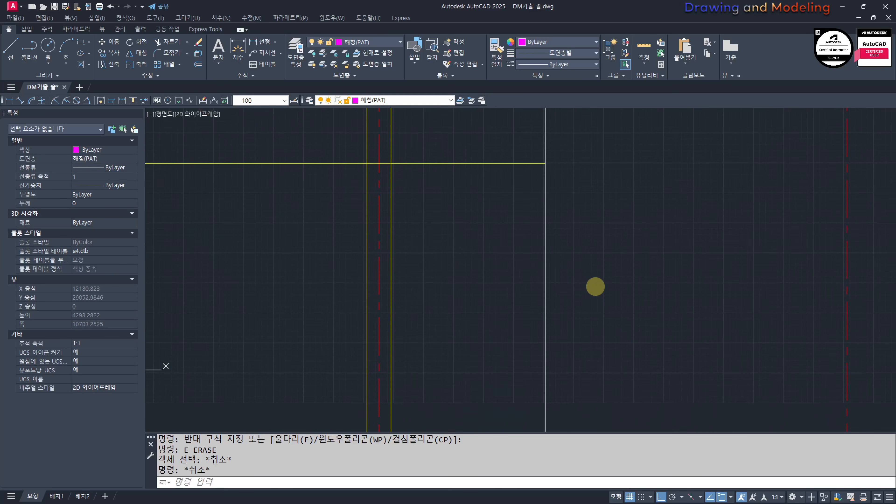
type("rec")
key("Escape")
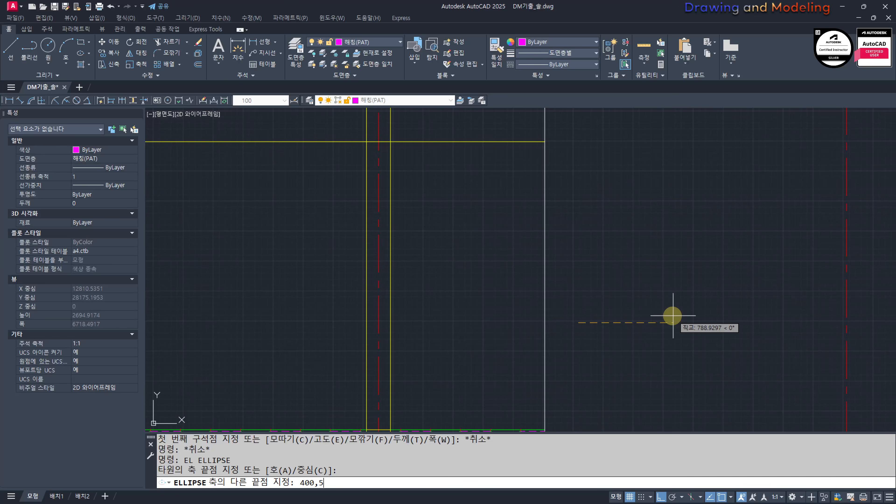
Step: Try to draw an ellipse beside the section cut line with its other axis endpoint at 400,50
type("0")
key("Return")
left_click(752, 333)
Step: Erase the oversized ellipse crossing the section
left_click(648, 377)
type("e")
key("Escape")
key("Escape")
left_click(660, 316)
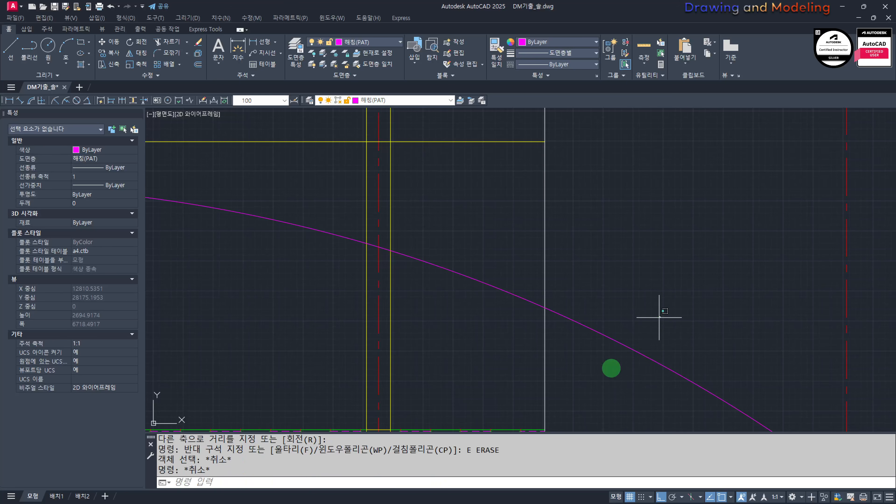
left_click(612, 368)
type("e")
left_click(580, 305)
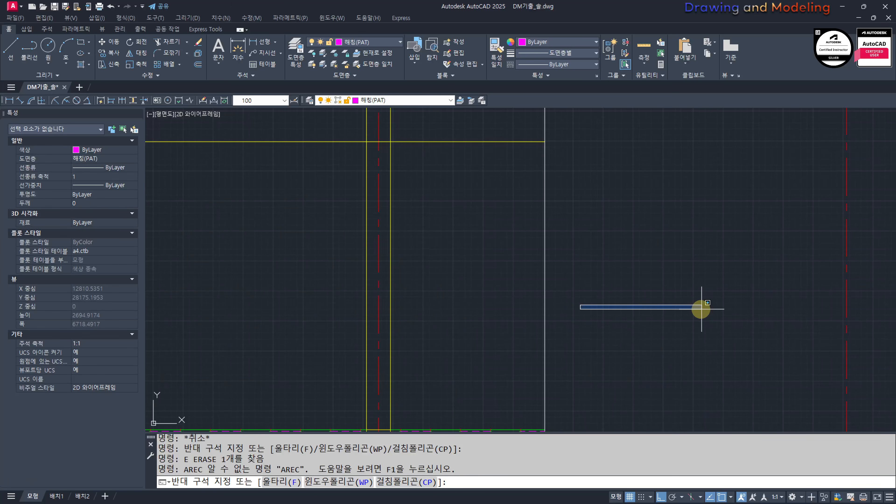
key("Escape")
key("Escape")
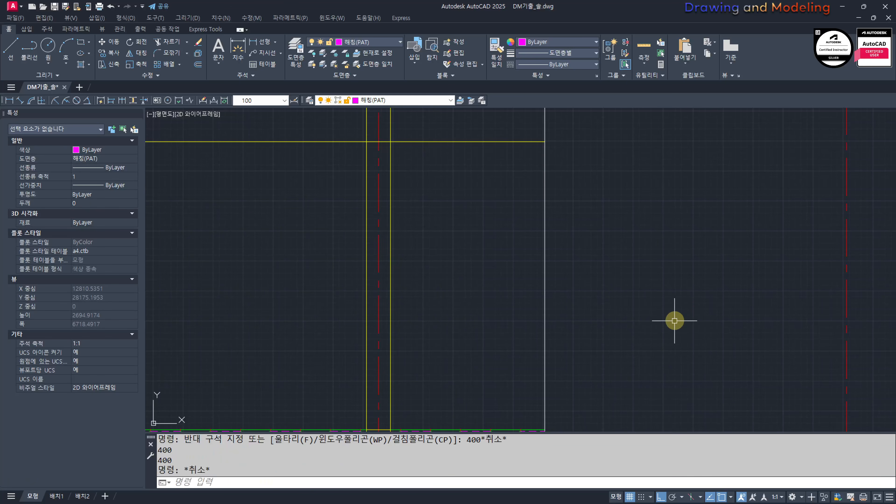
Step: Draw a horizontal ellipse beside the section cut line with a 400 long axis and a 50 half-width on the other axis
left_click(602, 285)
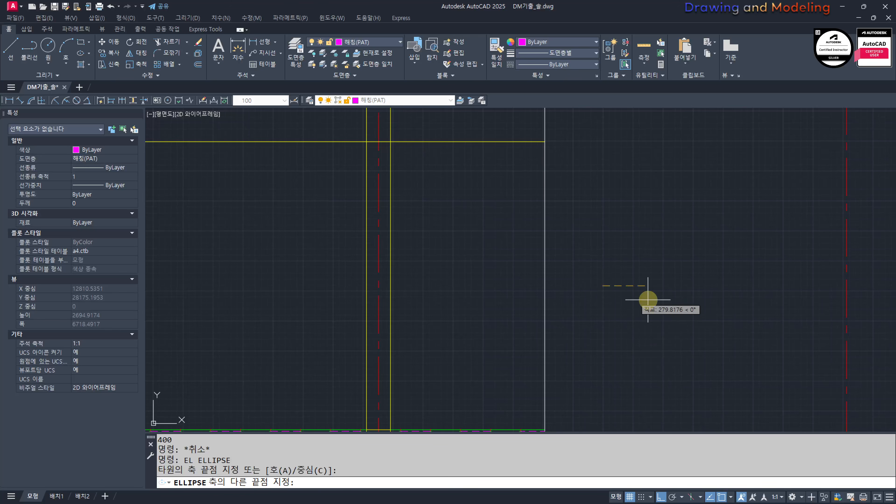
type("400")
key("Return")
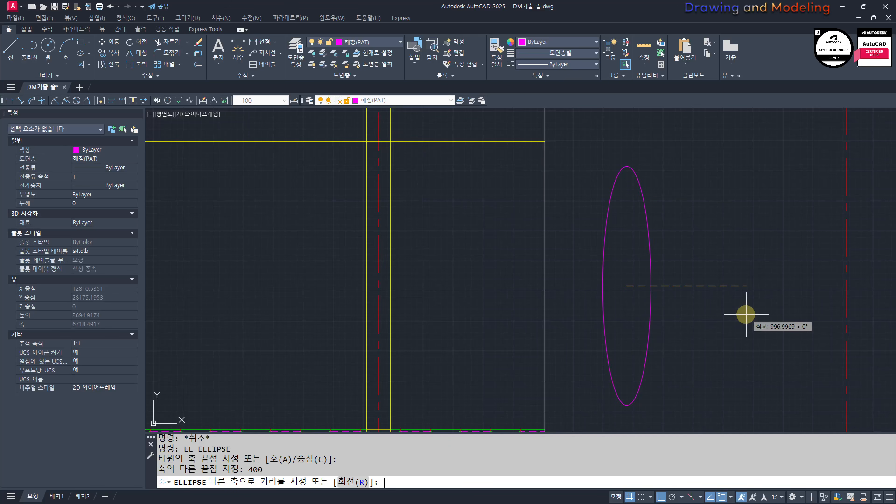
key("Return")
key("Escape")
key("Escape")
middle_click_drag(695, 320, 732, 319)
type("mi")
key("Return")
key("Escape")
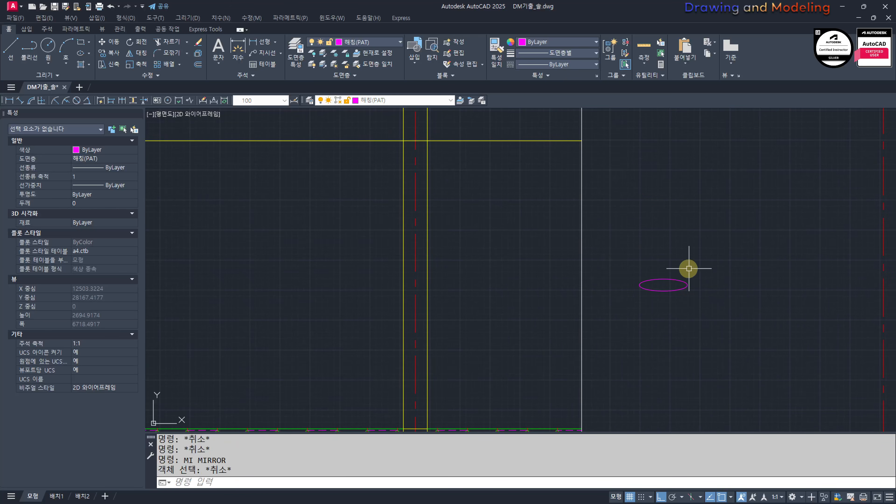
key("Escape")
Step: Copy the ellipse straight down from its upper quadrant to its lower quadrant so the two ellipses touch
type("cc")
key("Return")
left_click(700, 255)
left_click(654, 315)
key("Return")
scroll(666, 296, "up", 2)
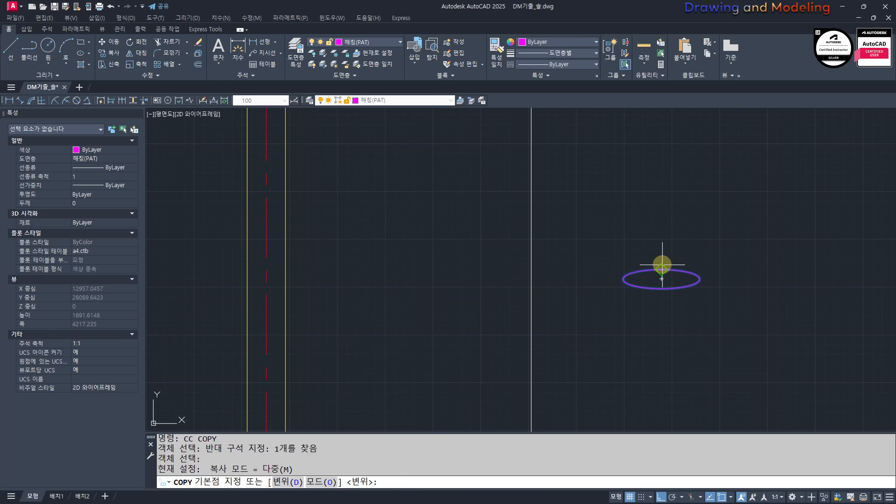
left_click(662, 268)
left_click(662, 288)
key("Escape")
key("Escape")
Step: Move both ellipses horizontally from their upper quadrant onto the section cut line so they are centred on it
left_click(714, 320)
left_click(640, 264)
middle_click_drag(692, 282, 708, 304)
type("m")
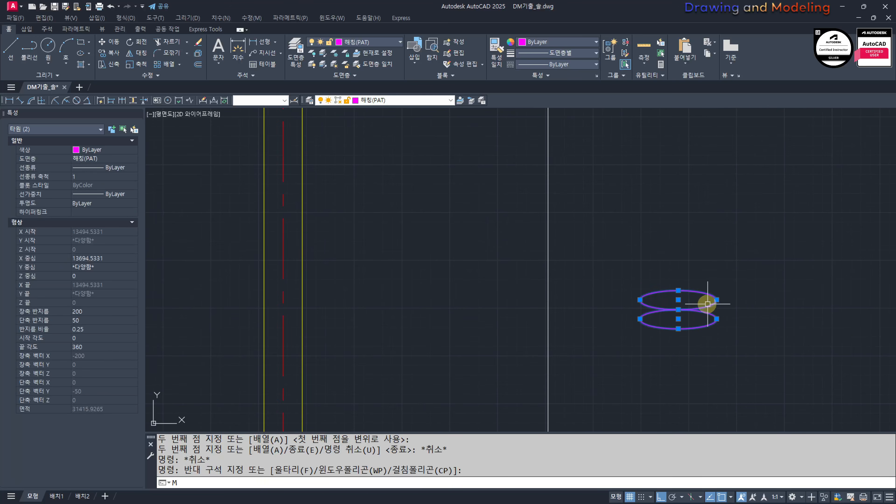
key("Return")
left_click(683, 291)
left_click(552, 293)
key("Escape")
key("Escape")
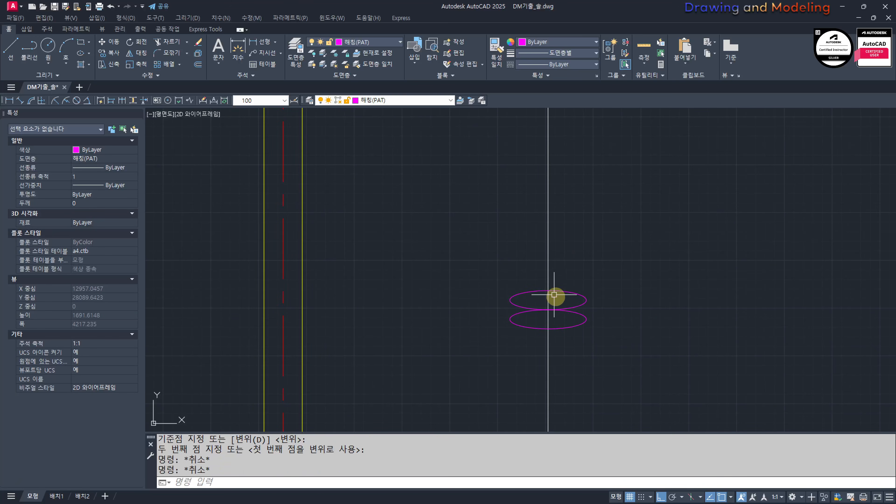
Step: Trim the upper ellipse's left half and the lower ellipse's right half at the cut line to form an S-shaped break symbol
type("tr")
key("Return")
left_click(562, 259)
left_click(540, 268)
key("Return")
scroll(525, 314, "up", 4)
left_click(488, 282)
left_click(679, 330)
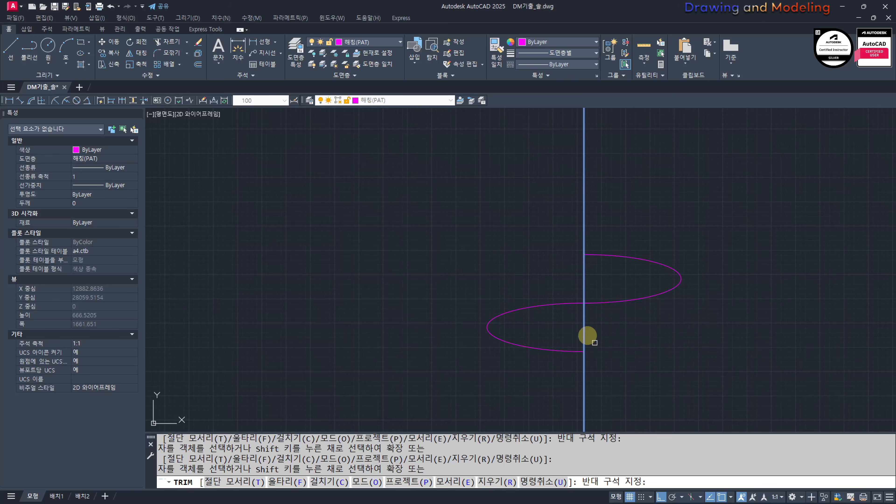
left_click(549, 335)
left_click(614, 277)
left_click(576, 302)
key("Escape")
key("Escape")
Step: Trim away the part of the cut line that runs through the S-shaped break symbol
scroll(590, 314, "down", 4)
type("tr")
key("Return")
key("Return")
left_click(603, 319)
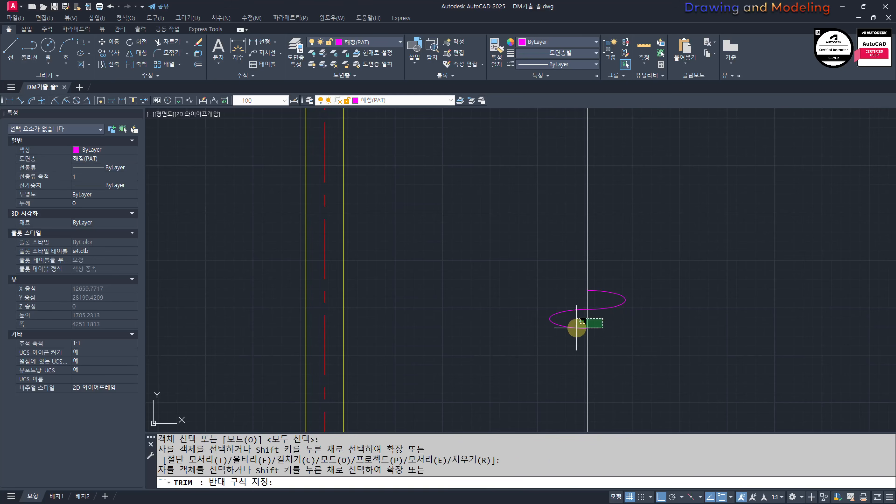
left_click(577, 328)
left_click(599, 299)
left_click(578, 304)
key("Escape")
key("Escape")
Step: Match the break symbol's two arcs to the properties of the section cut line
mouse_move(614, 333)
middle_mouse_down()
mouse_move(623, 311)
mouse_move(670, 303)
middle_mouse_up()
type("mm")
key("Return")
left_click(595, 329)
left_click(686, 326)
left_click(527, 232)
key("Escape")
key("Escape")
scroll(659, 299, "down", 4)
key("ctrl+2")
left_click_drag(621, 209, 738, 214)
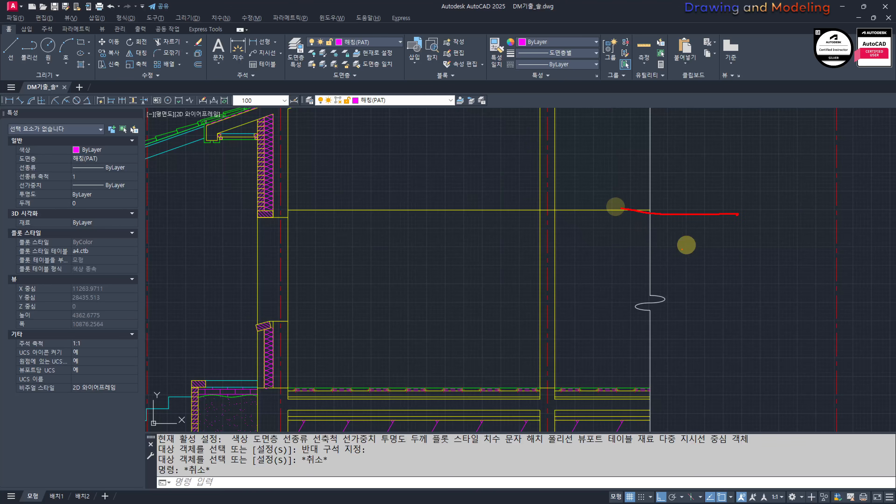
left_click_drag(628, 387, 717, 389)
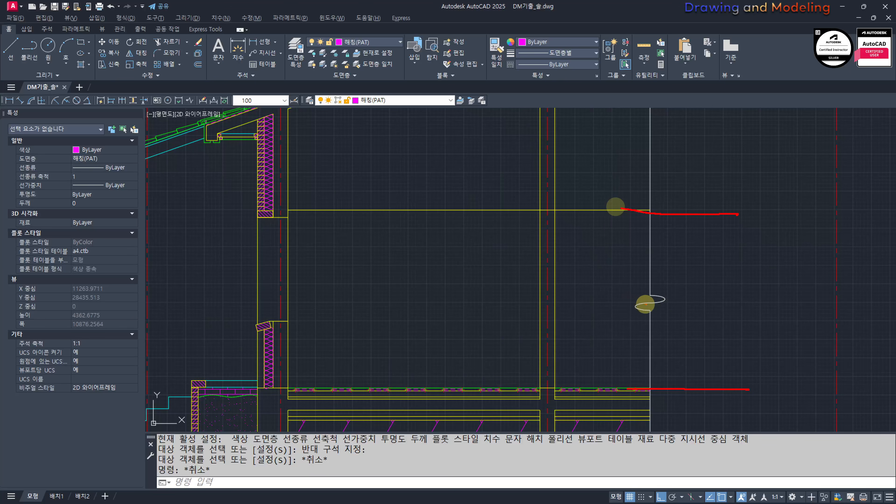
key("Escape")
key("Escape")
Step: Stretch the break symbol upward along the cut line to about midway between the floor and ceiling lines
type("s")
key("space")
left_click(702, 323)
left_click(614, 278)
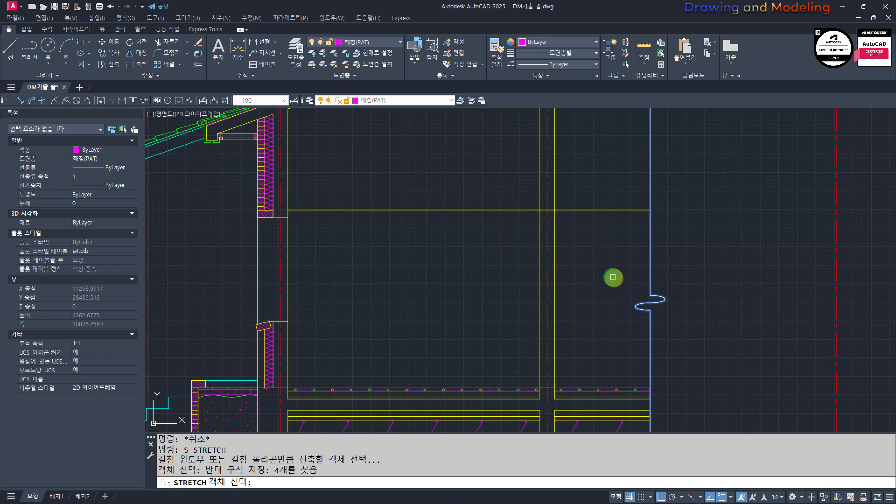
key("space")
left_click(733, 312)
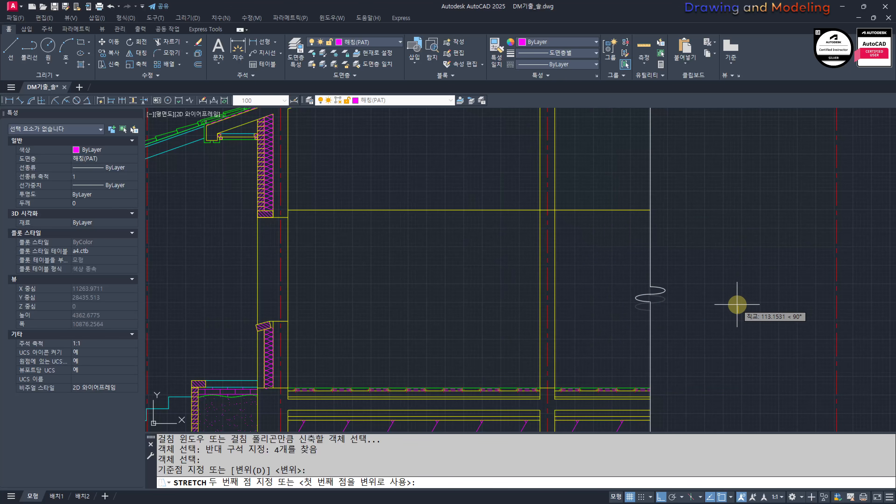
key("Escape")
key("Escape")
Step: Examine the break symbol's two arcs and the adjoining cut line by selecting them to check whether they are separate objects
scroll(690, 307, "up", 5)
scroll(727, 287, "down", 5)
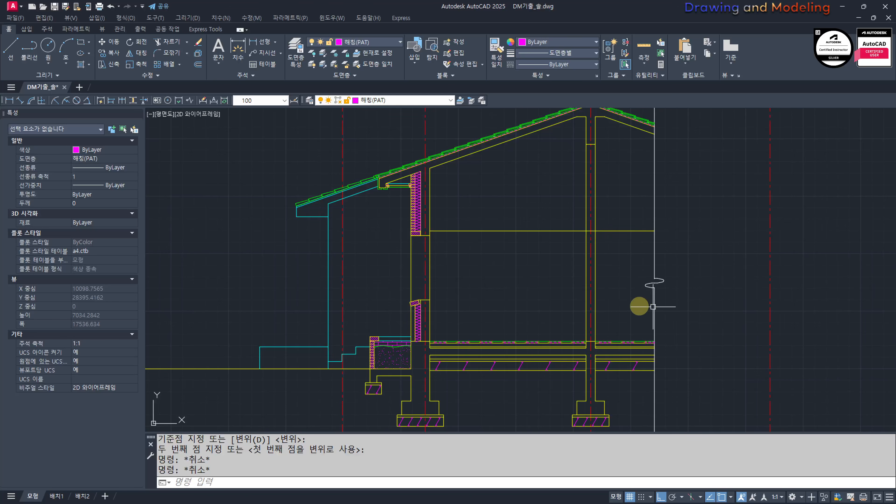
scroll(653, 280, "up", 5)
key("Escape")
left_click(742, 320)
left_click(604, 273)
key("Escape")
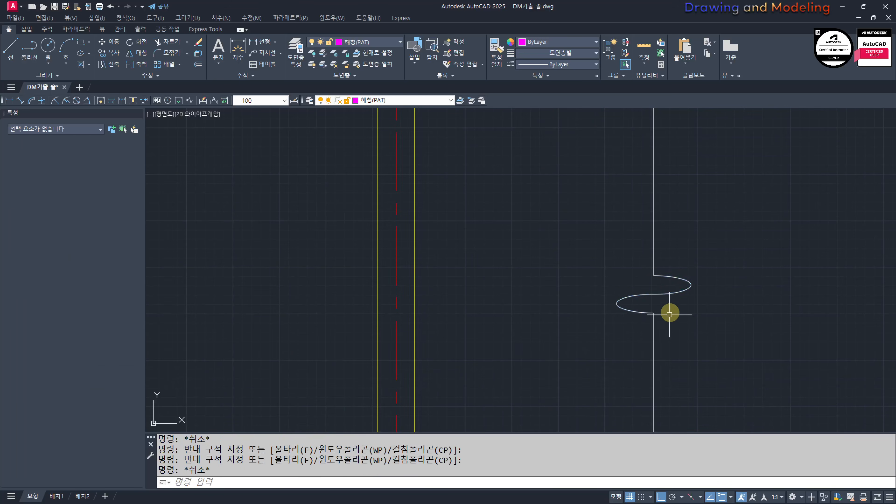
key("Escape")
scroll(659, 298, "up", 2)
left_click(703, 293)
left_click(682, 274)
left_click(616, 303)
left_click(592, 285)
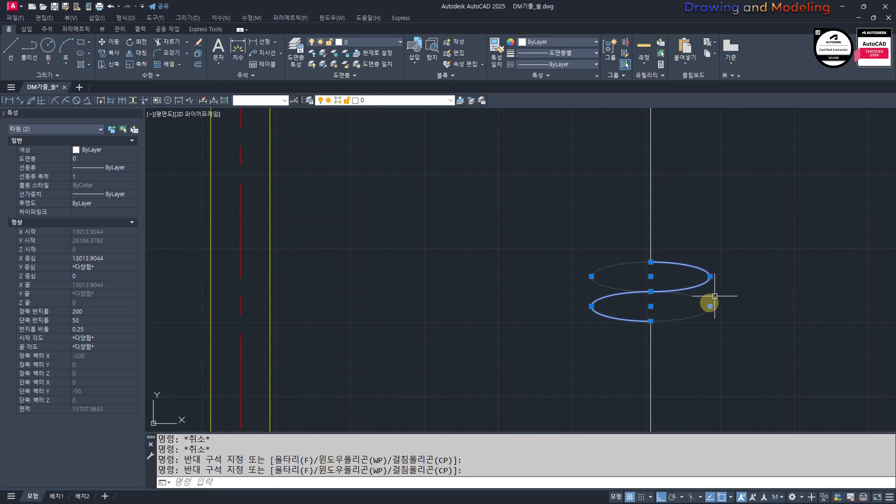
key("Escape")
key("Escape")
left_click(675, 221)
left_click(632, 244)
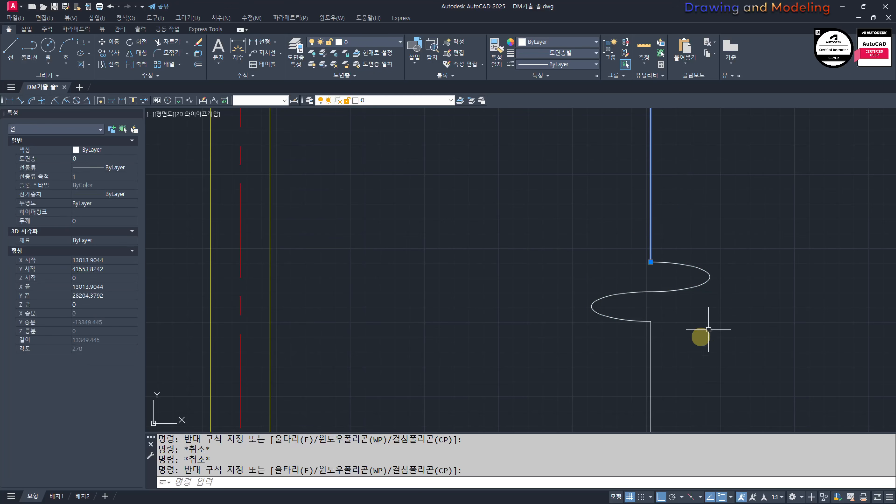
key("Escape")
key("Escape")
Step: Try to join the two break symbol arcs into a single object and select the result to check it
left_click(577, 336)
left_click(780, 245)
type("j")
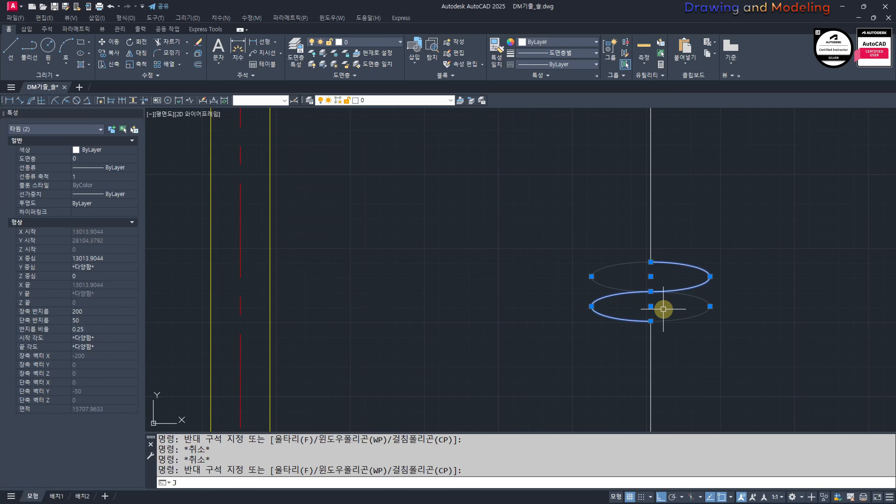
key("Return")
scroll(619, 318, "up", 3)
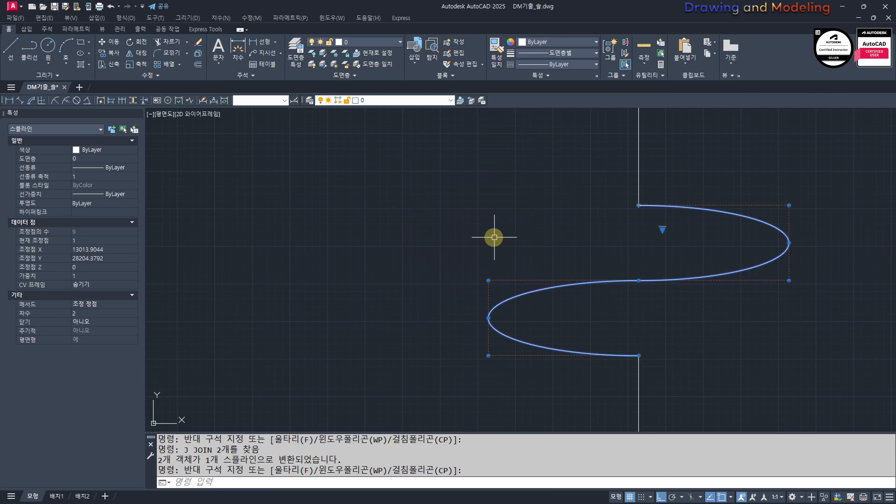
key("Escape")
left_click(649, 254)
left_click(578, 295)
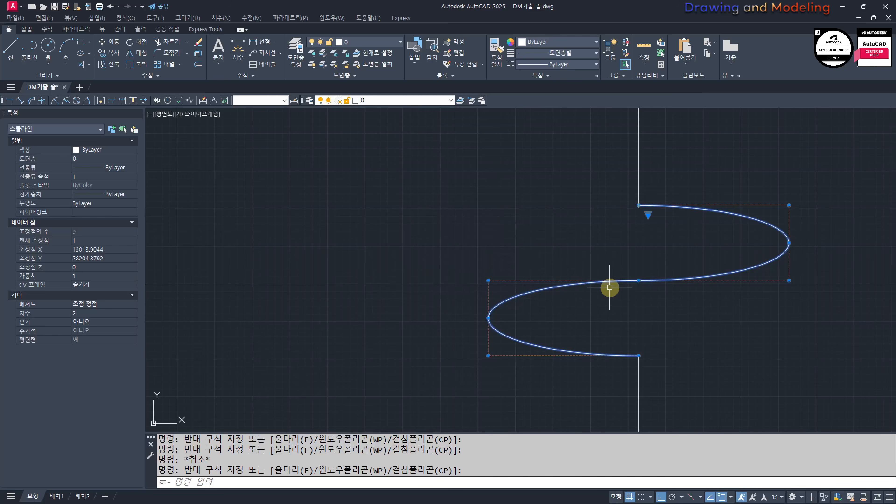
Step: Undo the join of the break symbol arcs and select each arc to check that they are separate
key("ctrl+z")
key("ctrl+z")
left_click(714, 311)
left_click(692, 275)
key("Escape")
left_click(614, 290)
left_click(604, 315)
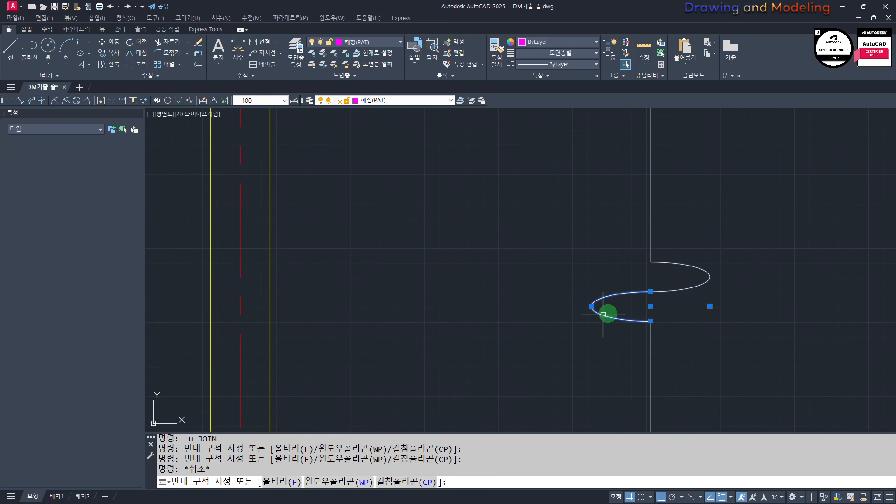
key("Escape")
key("Escape")
key("Escape")
scroll(756, 310, "down", 6)
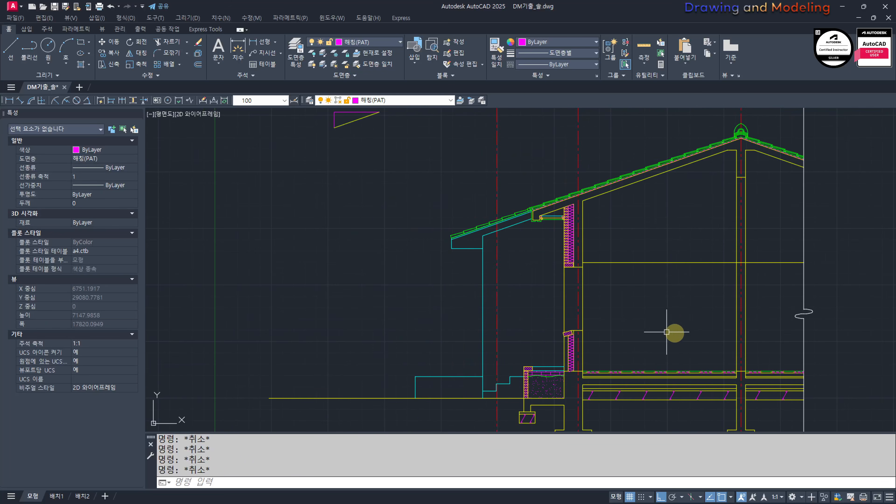
scroll(560, 306, "up", 4)
mouse_move(594, 300)
middle_mouse_down()
mouse_move(436, 301)
mouse_move(492, 300)
mouse_move(444, 291)
middle_mouse_up()
key("Return")
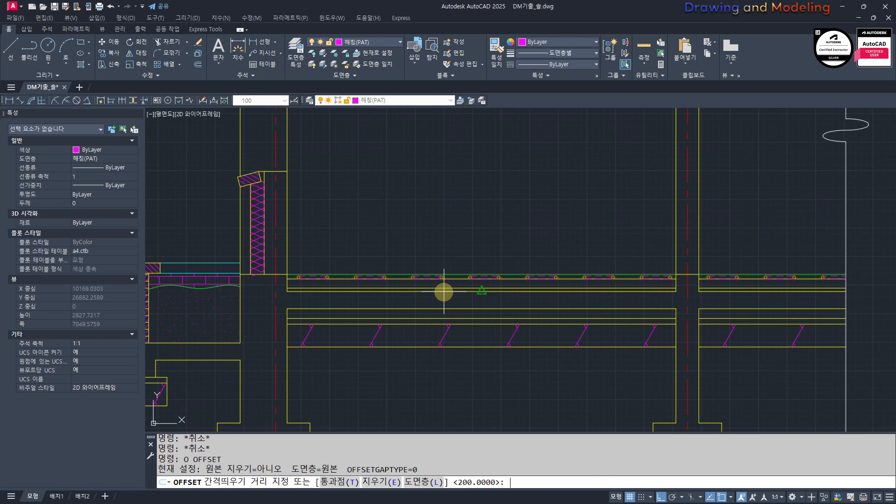
key("BackSpace")
key("BackSpace")
key("BackSpace")
key("Return")
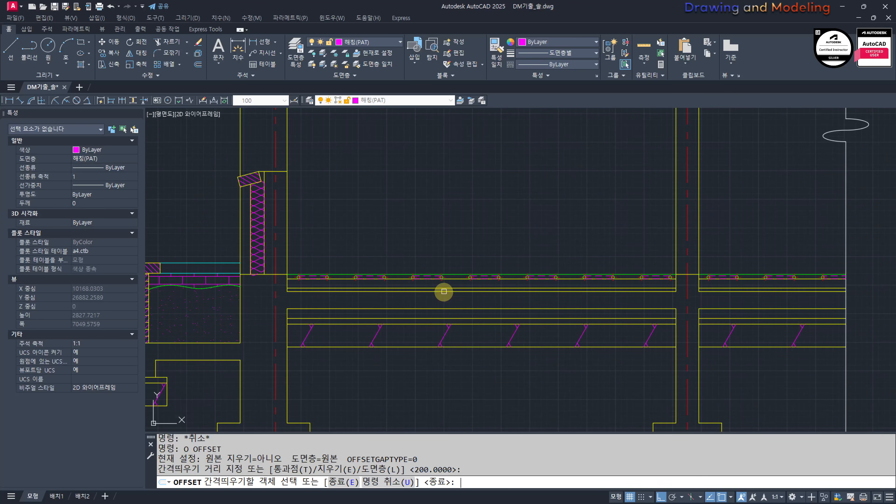
scroll(658, 308, "up", 2)
key("Escape")
key("Return")
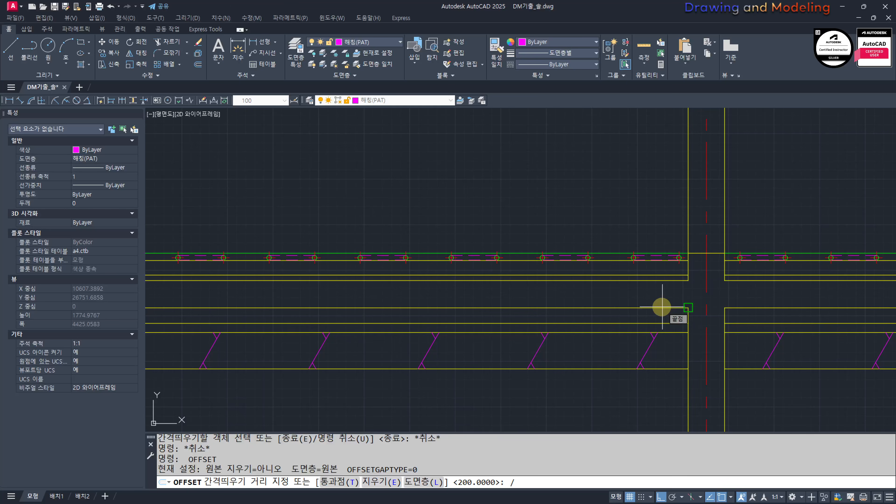
key("Return")
scroll(737, 285, "up", 5)
left_click(540, 250)
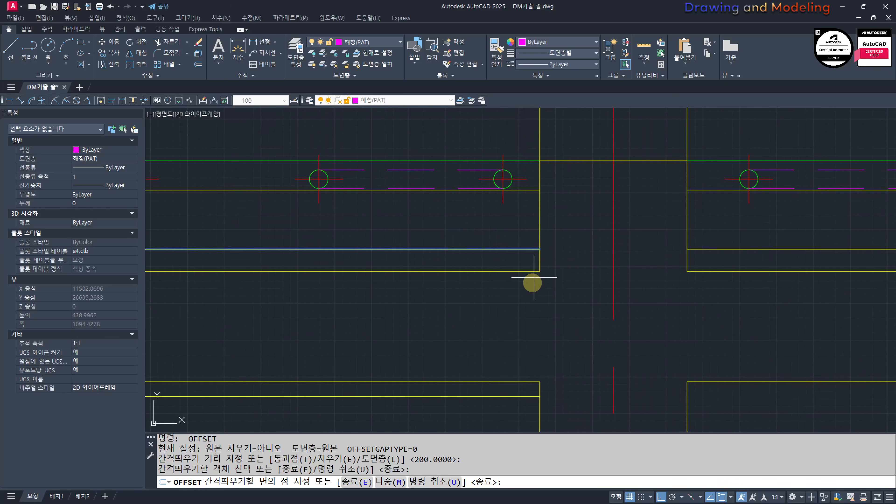
left_click(571, 293)
key("Escape")
key("Escape")
Step: Offset the upper line of the floor slab's lowest thin layer downward by 30/2 in both bays beside the interior wall
key("Return")
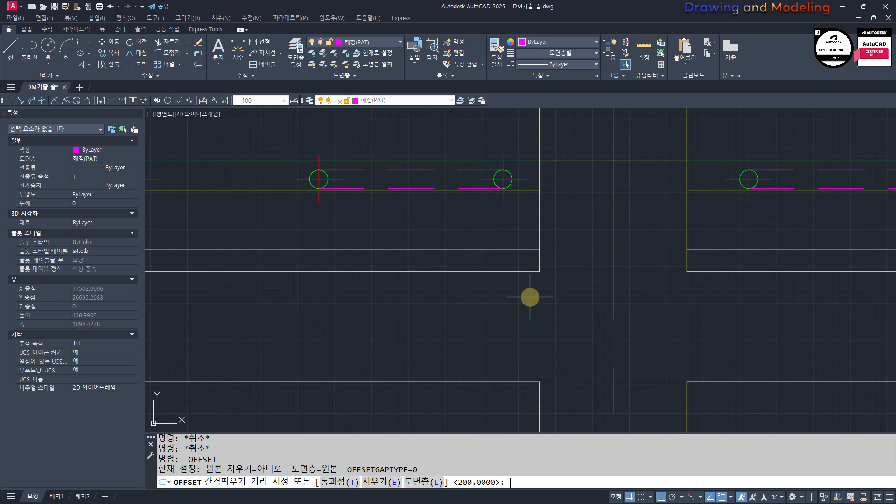
key("Return")
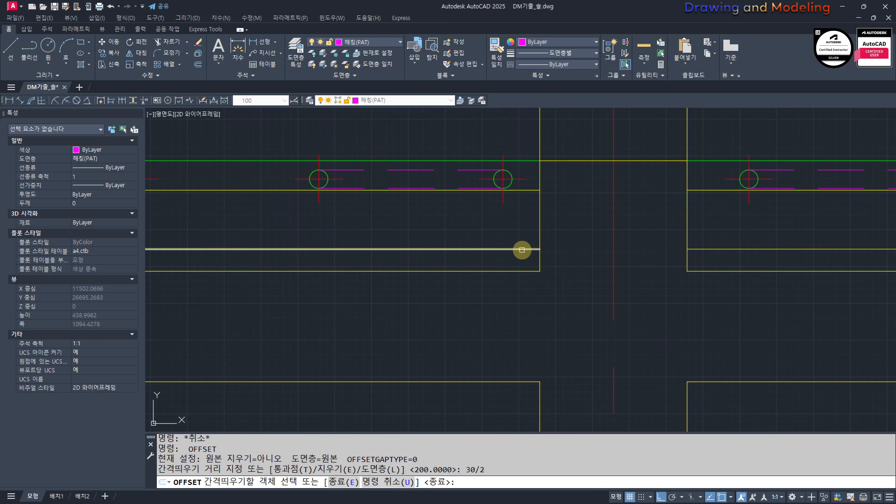
left_click(520, 250)
left_click(614, 264)
left_click(709, 250)
left_click(702, 269)
key("Escape")
Step: Put the two offset centre lines on the 단열재(BAT) layer and set their linetype scale to 0.15
left_click(700, 261)
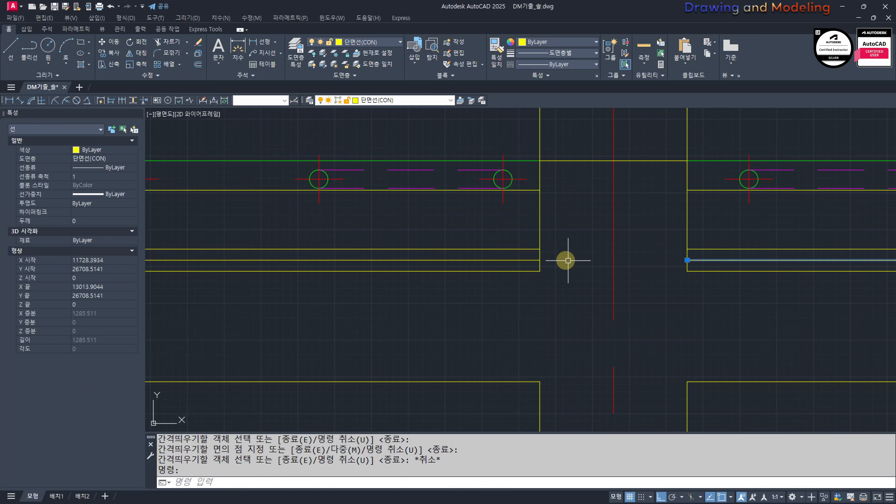
left_click(521, 260)
left_click(370, 42)
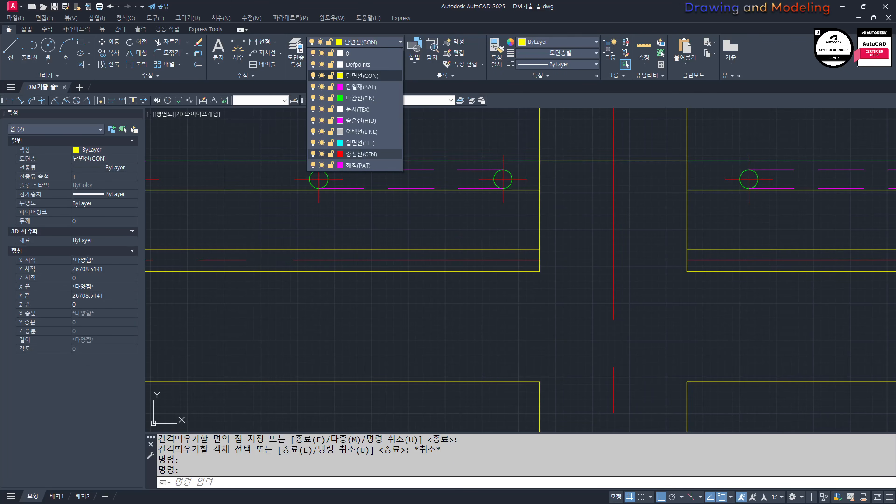
left_click(369, 88)
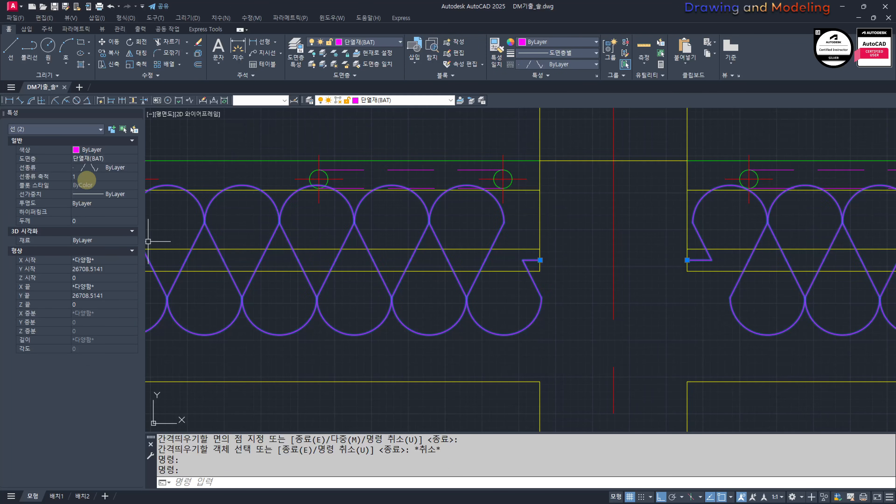
left_click(90, 177)
type("0.15")
key("Return")
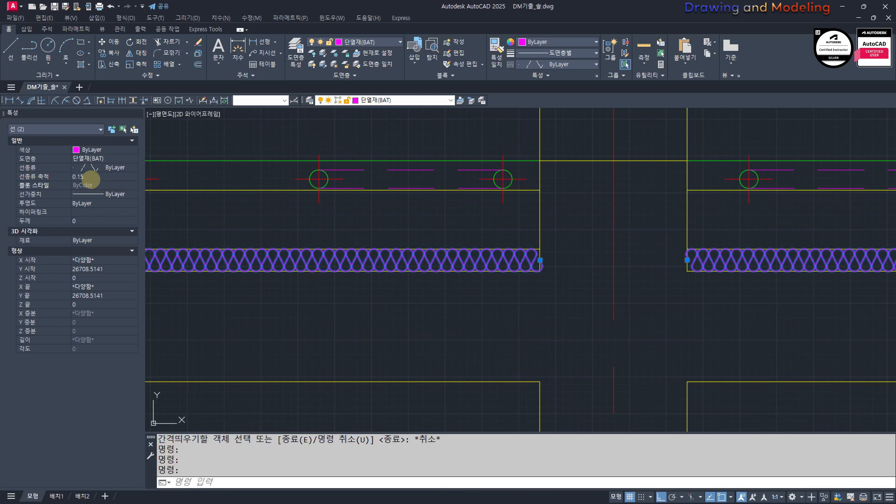
key("Escape")
key("Escape")
key("Escape")
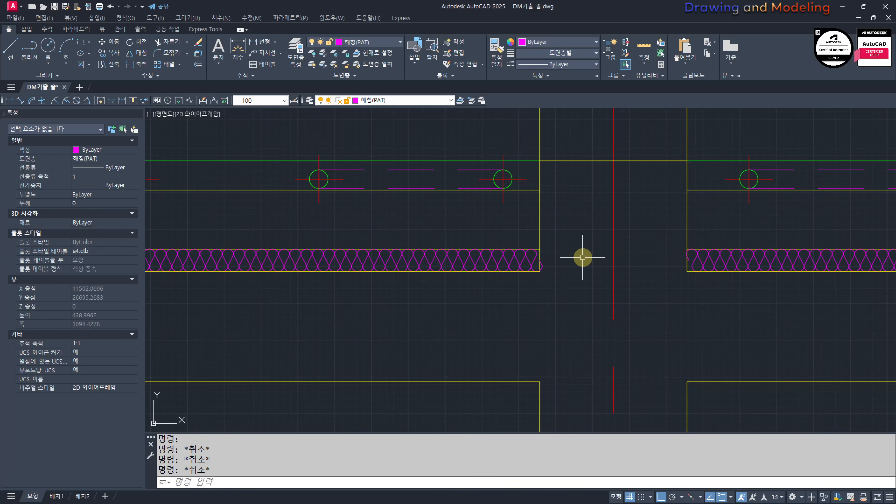
Step: Try global linetype scales of 20 and 15 on the drawing and return the scale to 10
type("LTS")
key("Return")
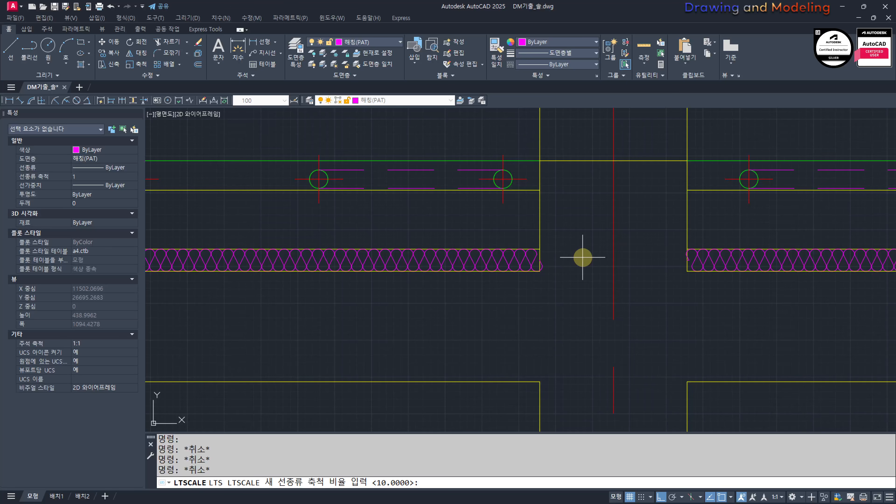
type("20")
key("Return")
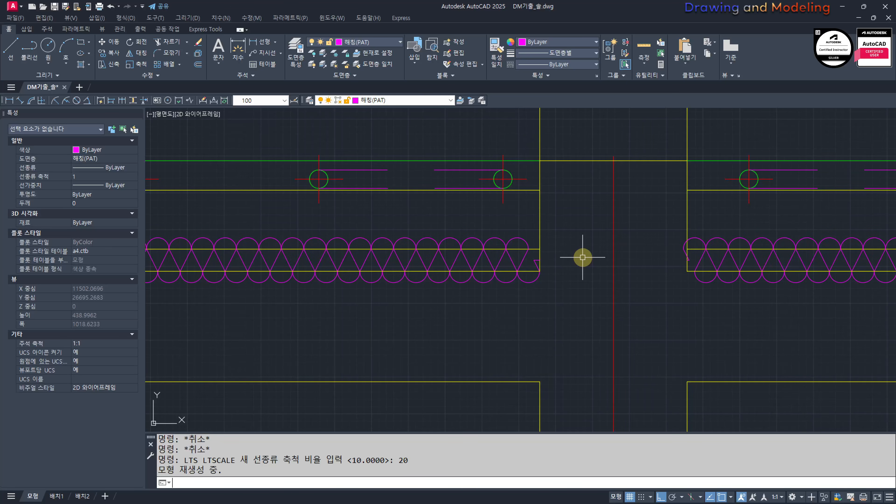
key("Return")
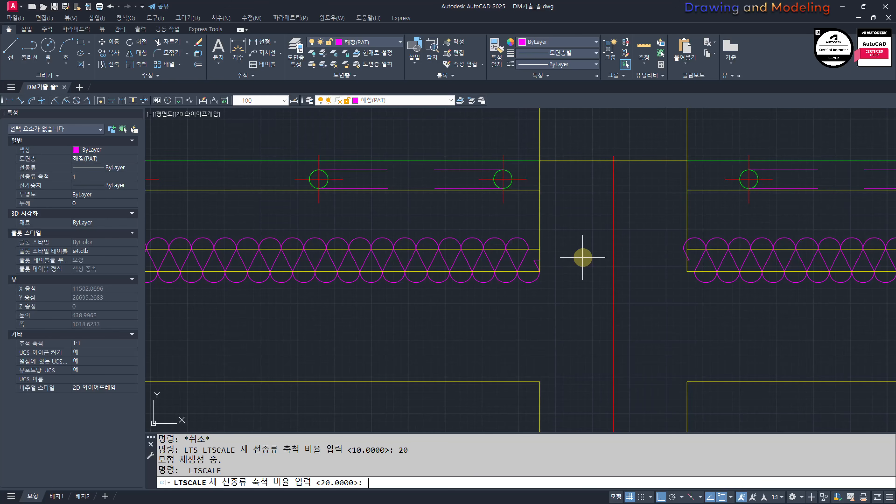
key("Return")
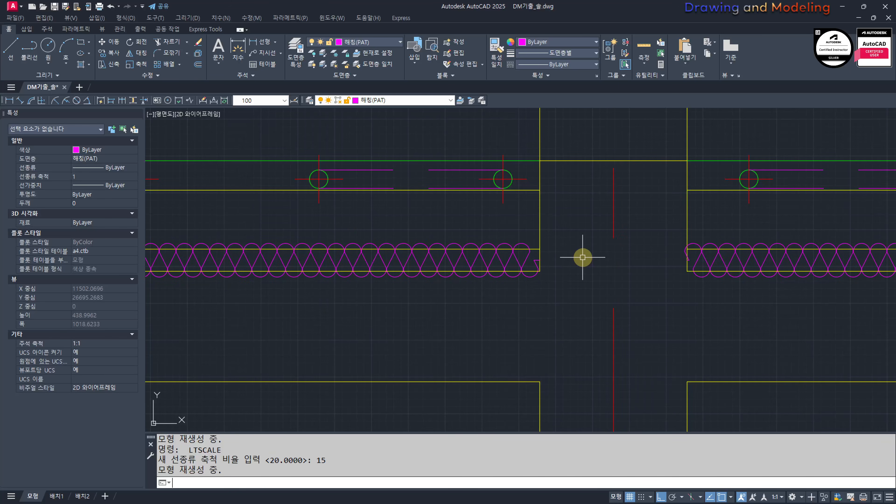
key("Return")
type("10")
key("Return")
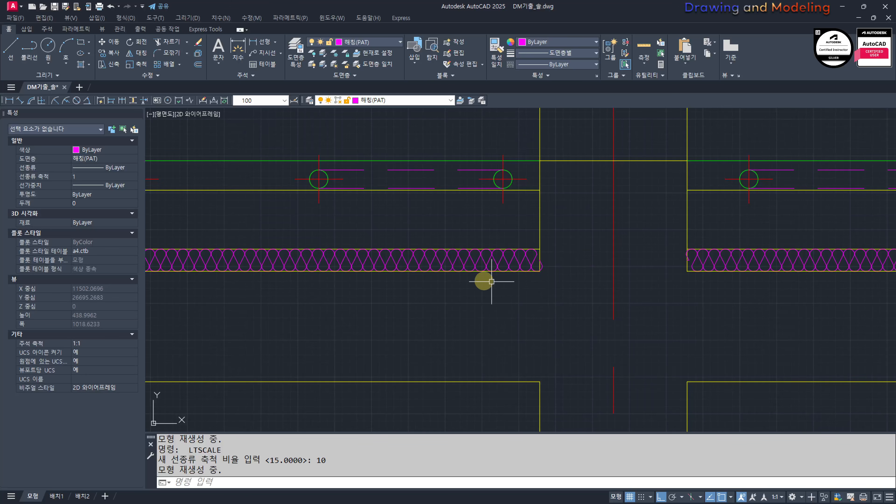
Step: Select the insulation line in the floor slab to check its layer and linetype scale
left_click(467, 257)
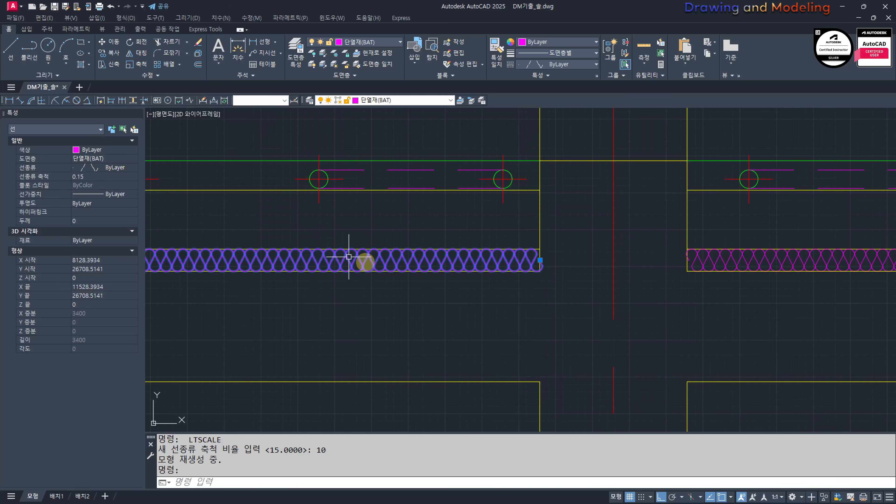
key("Escape")
key("Escape")
key("Escape")
Step: Hatch the slab layer between the heating pipe layer and the insulation in both bays beside the interior wall
scroll(400, 300, "down", 5)
scroll(553, 336, "down", 2)
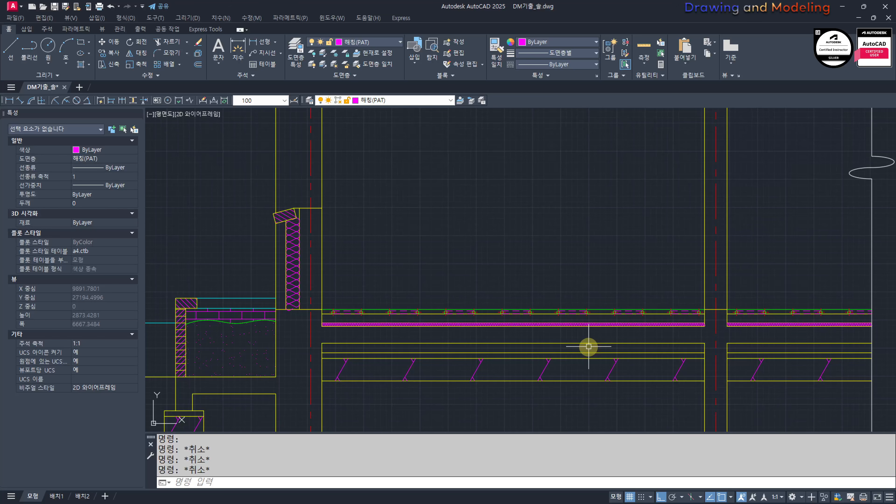
type("h")
key("Return")
middle_click_drag(697, 333, 666, 338)
left_click(661, 325)
left_click(701, 321)
key("Return")
key("Escape")
key("Escape")
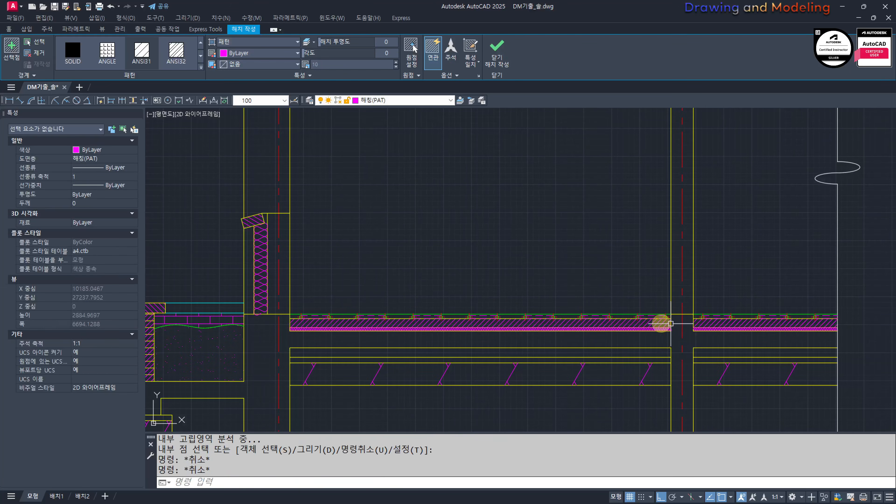
Step: Change the hatch above the slab insulation to the HONEY pattern at scale 5
left_click(671, 324)
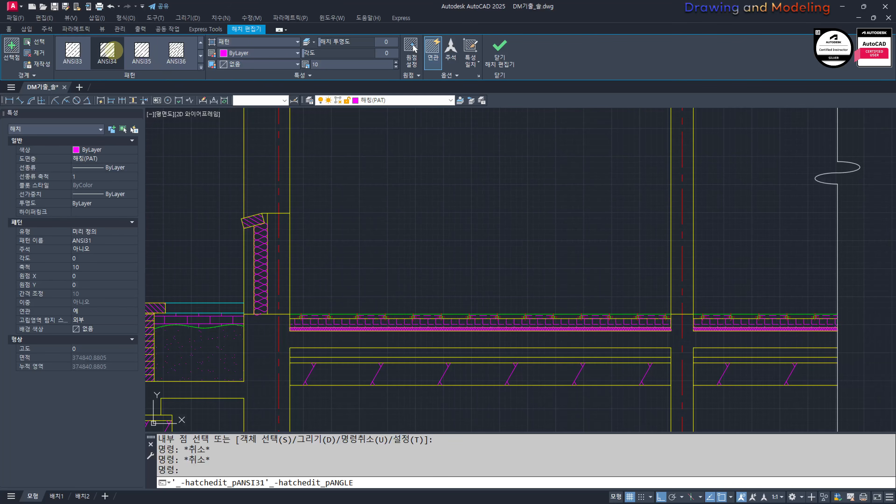
scroll(109, 49, "down", 6)
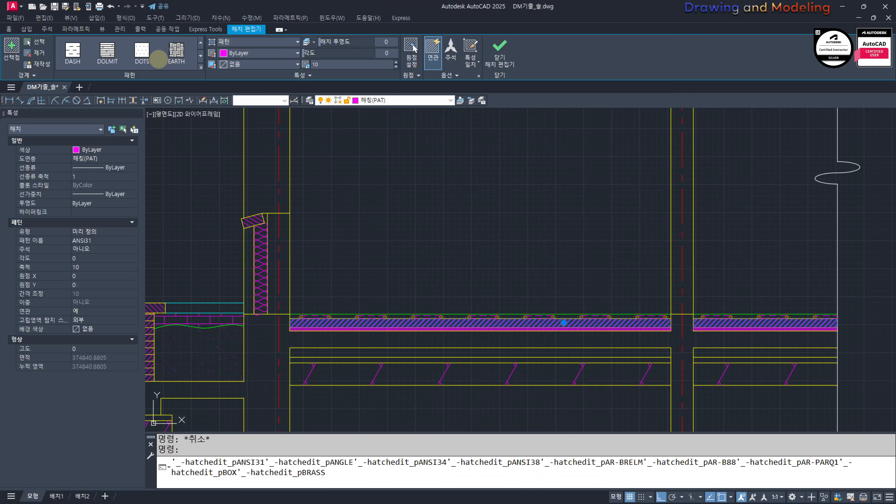
left_click(201, 67)
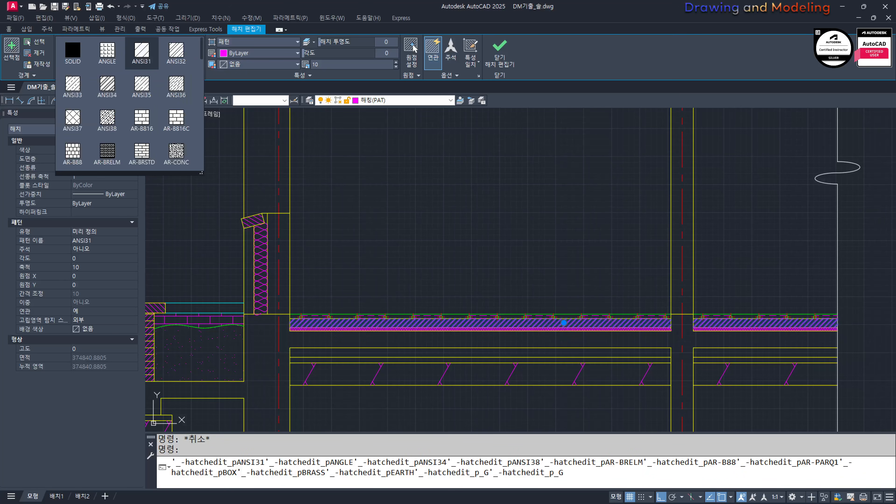
scroll(142, 120, "down", 10)
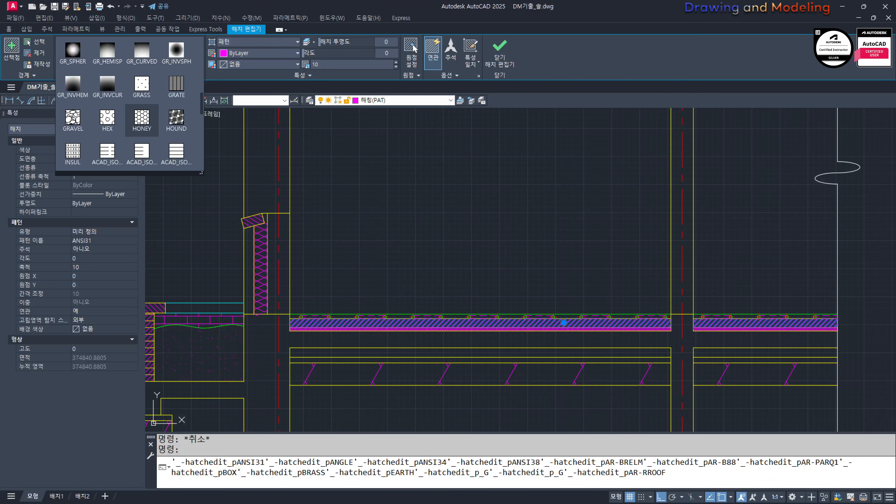
left_click(142, 120)
scroll(284, 341, "up", 3)
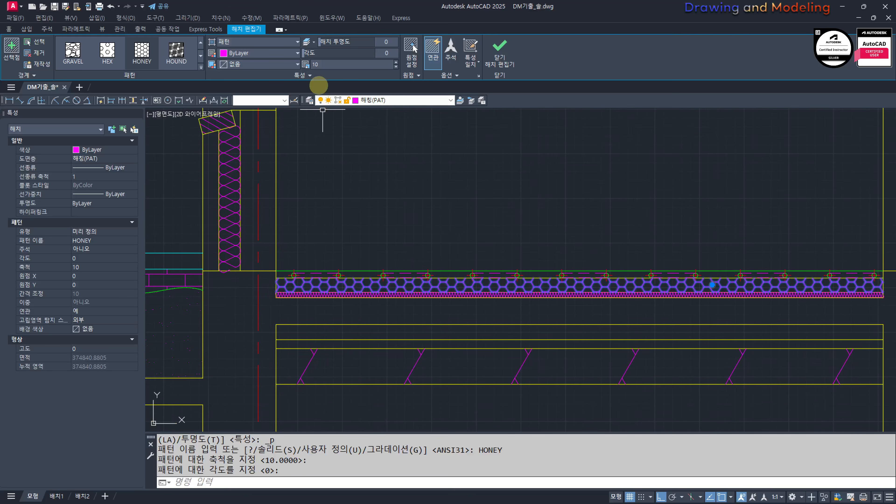
key("Return")
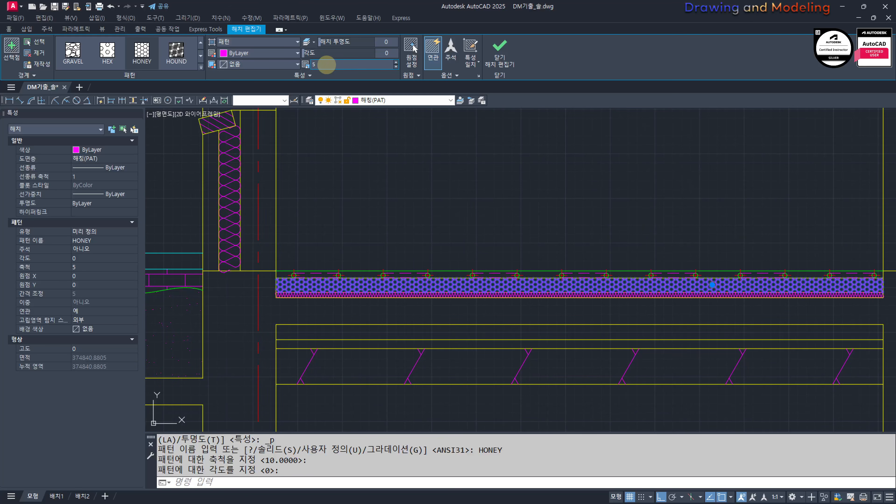
key("Escape")
key("Escape")
key("Escape")
Step: Hatch the upper layer of the lower slab group, beneath the unhatched concrete, in both bays
scroll(288, 282, "up", 2)
scroll(342, 296, "down", 2)
scroll(350, 284, "down", 2)
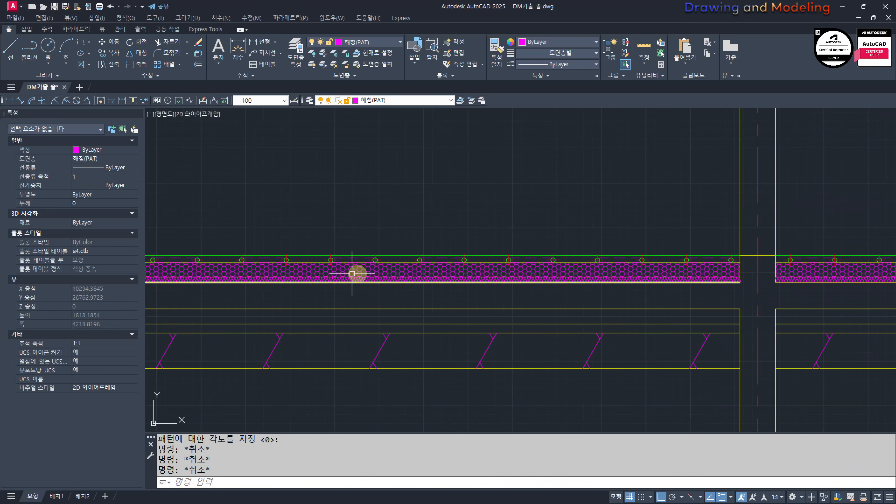
scroll(565, 293, "down", 1)
scroll(424, 292, "down", 1)
middle_click_drag(424, 293, 468, 296)
type("h")
key("Return")
left_click(639, 294)
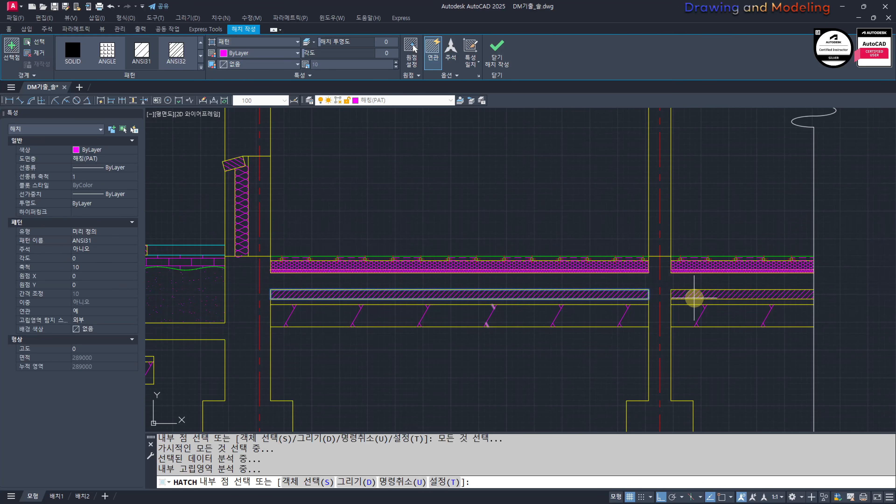
left_click(693, 296)
key("Escape")
Step: Change the hatch of the layer beneath the concrete slab to the ANSI37 pattern
left_click(624, 288)
scroll(150, 62, "down", 2)
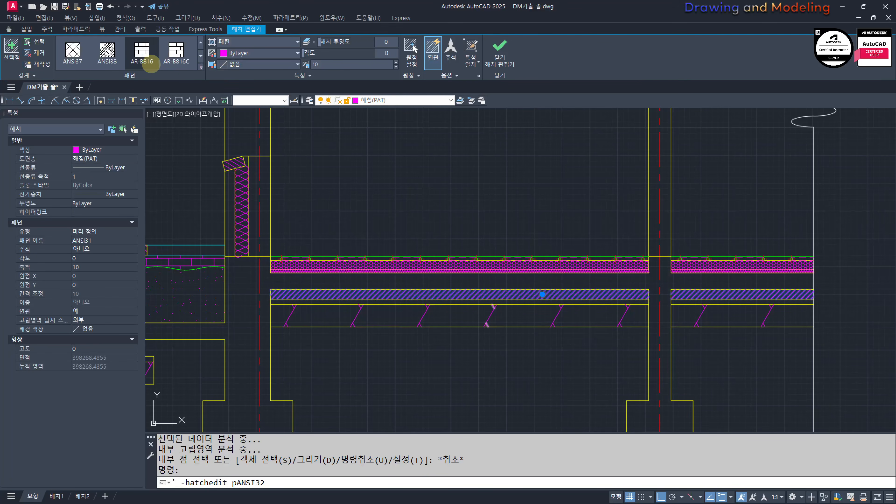
scroll(106, 64, "down", 2)
scroll(90, 58, "up", 1)
scroll(91, 60, "down", 2)
scroll(91, 60, "down", 3)
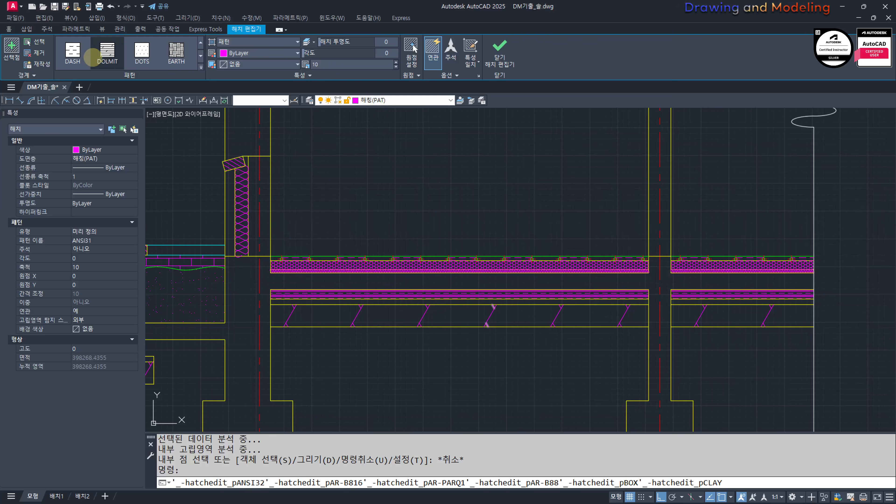
scroll(92, 54, "up", 5)
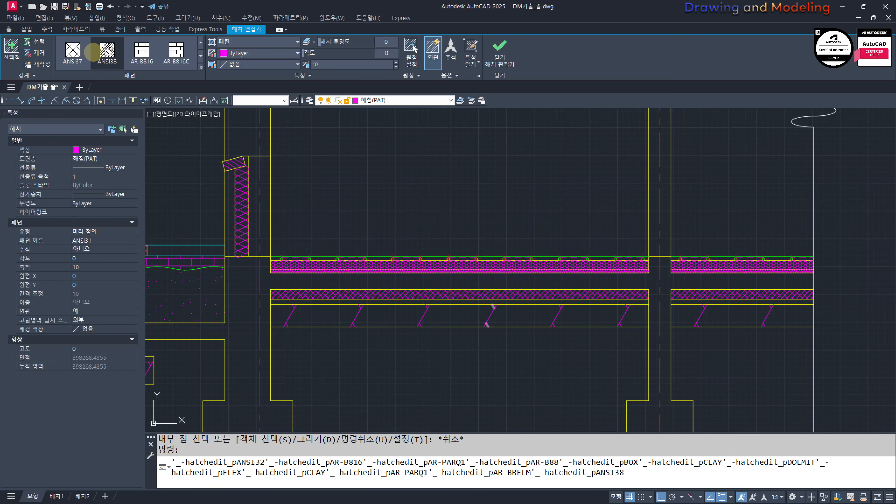
scroll(91, 52, "up", 1)
left_click(73, 50)
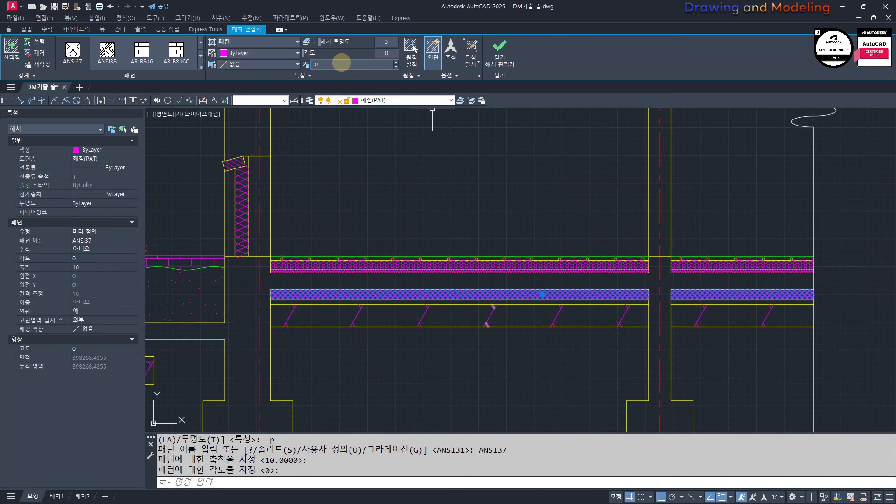
key("Escape")
key("Escape")
key("Escape")
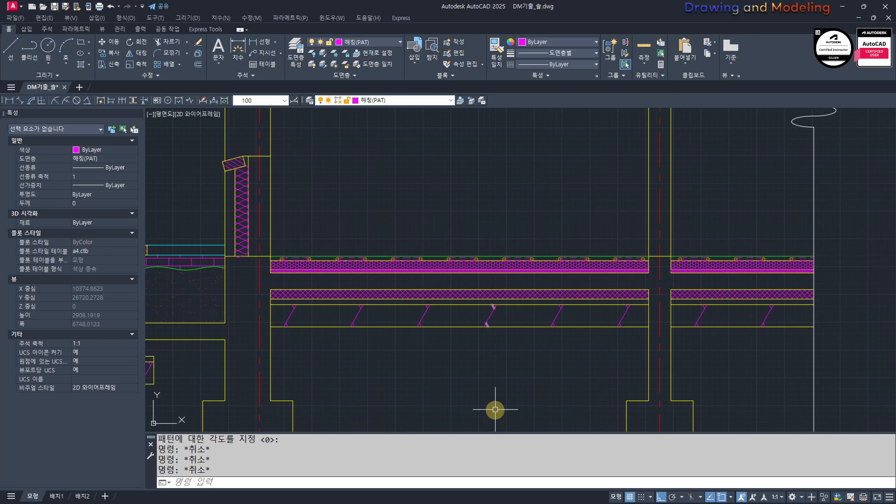
Step: Try erasing one of the parallel cyan outlines at the floor plan corner and undo the erase
scroll(432, 323, "down", 4)
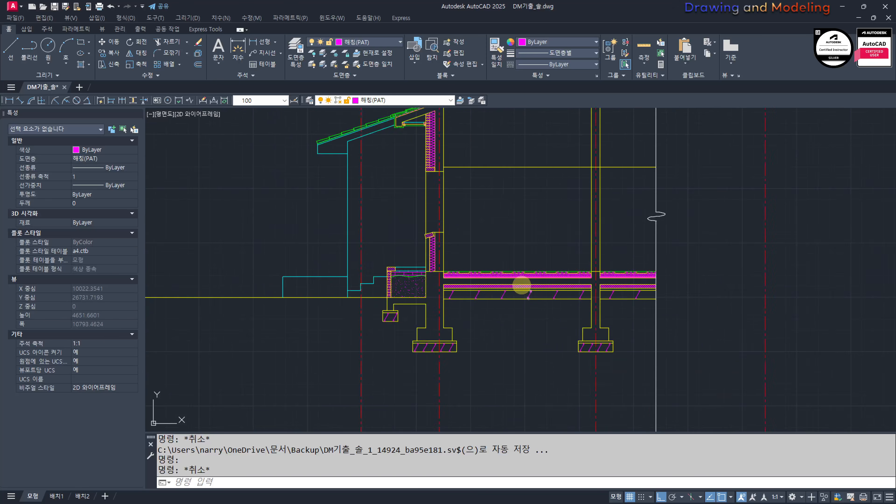
key("Escape")
key("Escape")
scroll(408, 320, "down", 8)
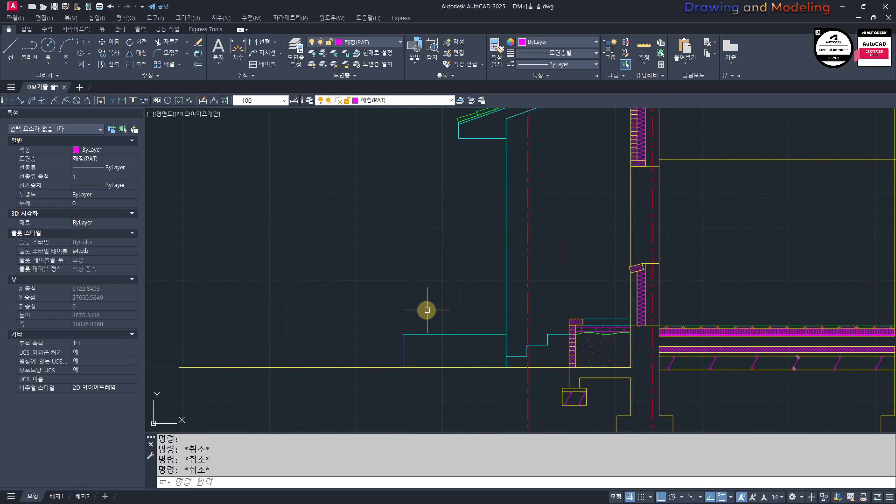
scroll(280, 206, "up", 18)
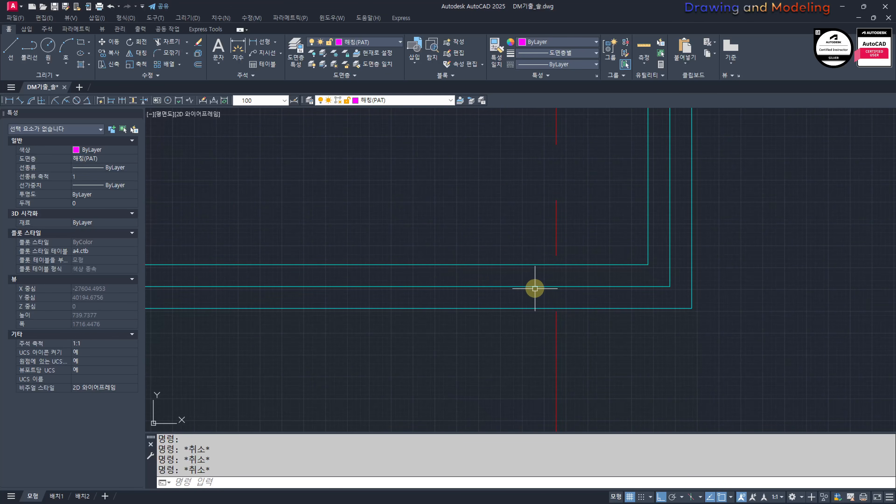
left_click(632, 303)
left_click(620, 282)
type("e")
key("space")
key("Escape")
key("Escape")
key("ctrl+z")
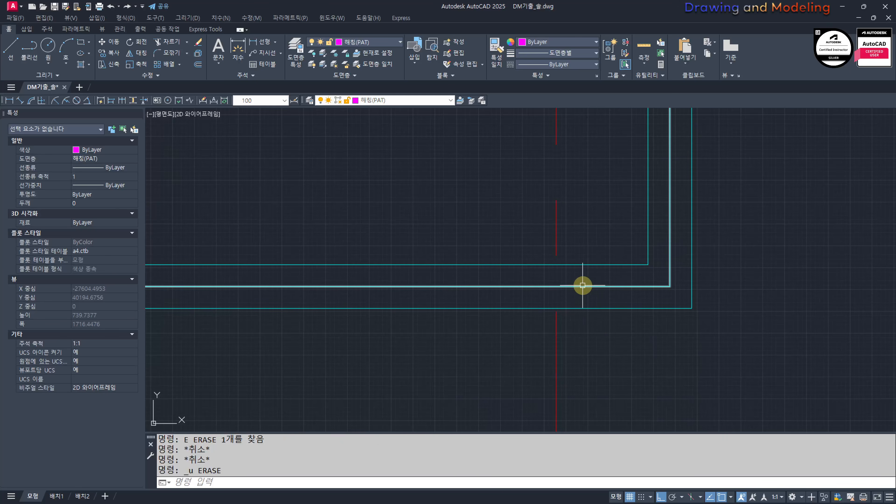
key("Escape")
Step: Offset the top line of the low cyan block outside the house upward by 900
scroll(566, 326, "down", 8)
scroll(533, 335, "up", 6)
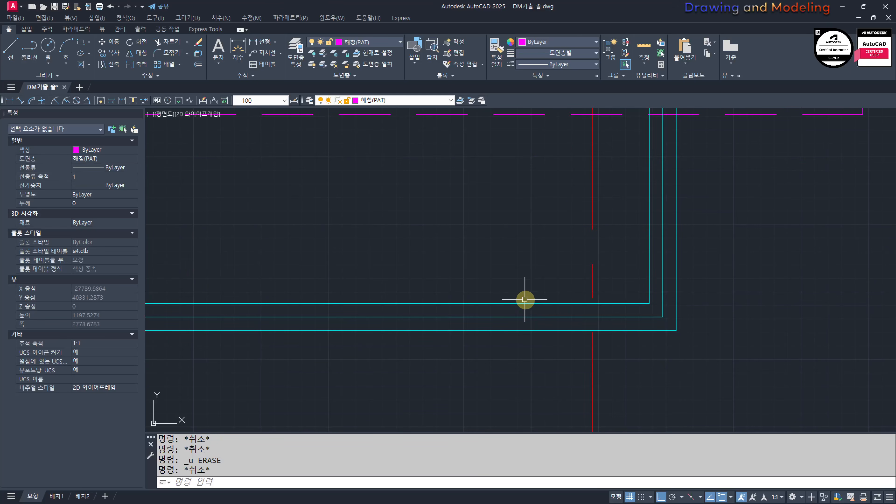
scroll(553, 283, "down", 10)
scroll(516, 284, "up", 9)
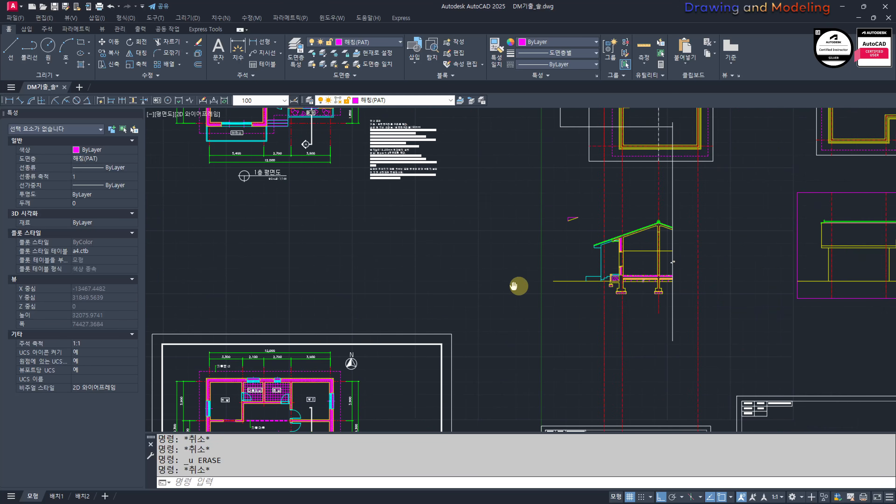
middle_click_drag(508, 270, 440, 286)
type("o")
key("space")
type("900")
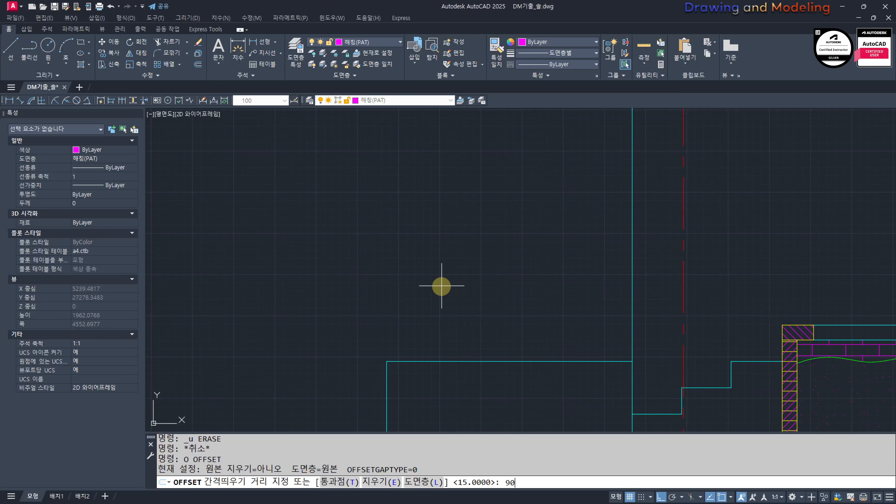
key("space")
left_click(430, 361)
left_click(419, 335)
key("Escape")
key("Escape")
Step: Draw a vertical line from the block's outer top corner up to the end of the offset line
middle_click_drag(380, 301, 419, 314)
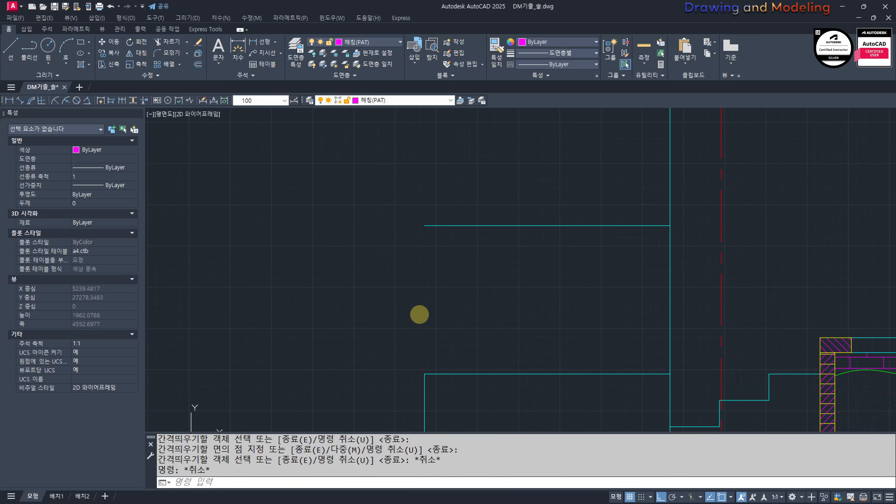
type("l;")
key("space")
key("Escape")
key("Escape")
type("l")
key("space")
left_click(425, 374)
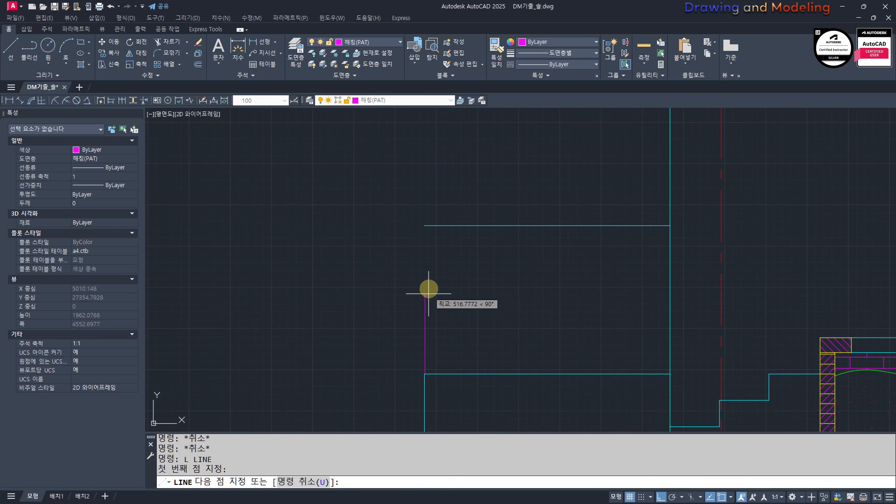
left_click(424, 225)
key("Escape")
key("Escape")
Step: Offset the upper horizontal line above the cyan block downward by 80
type("o")
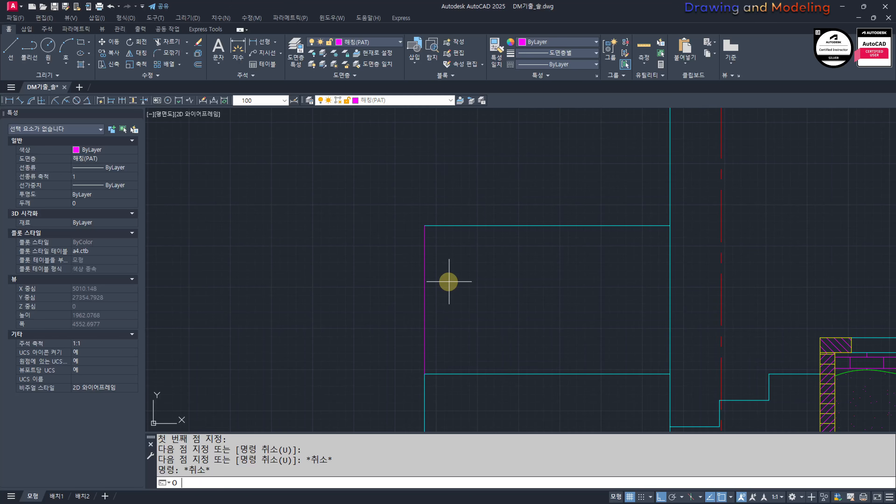
key("space")
type("80")
key("space")
left_click(468, 223)
left_click(469, 266)
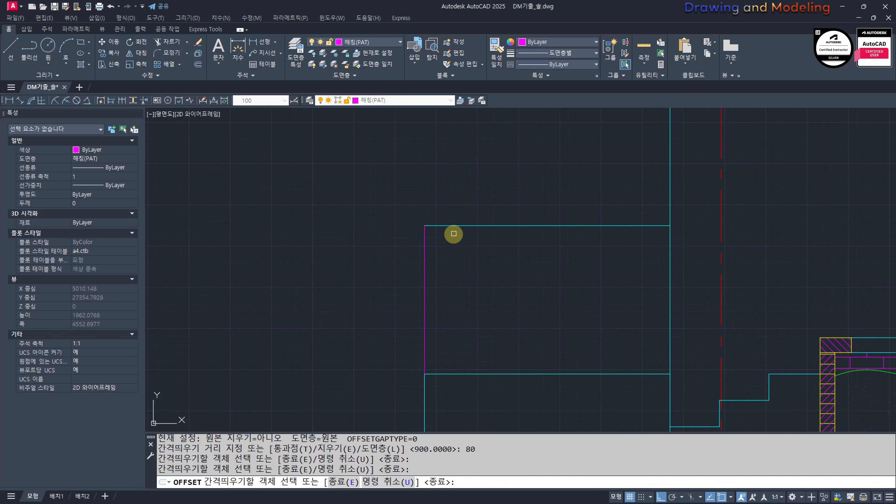
left_click(453, 227)
left_click(452, 250)
key("Escape")
key("Escape")
Step: Fillet the outer vertical line with the lower rail line so that it only closes the rail's end
type("f")
key("space")
left_click(429, 239)
left_click(425, 233)
key("Escape")
key("Escape")
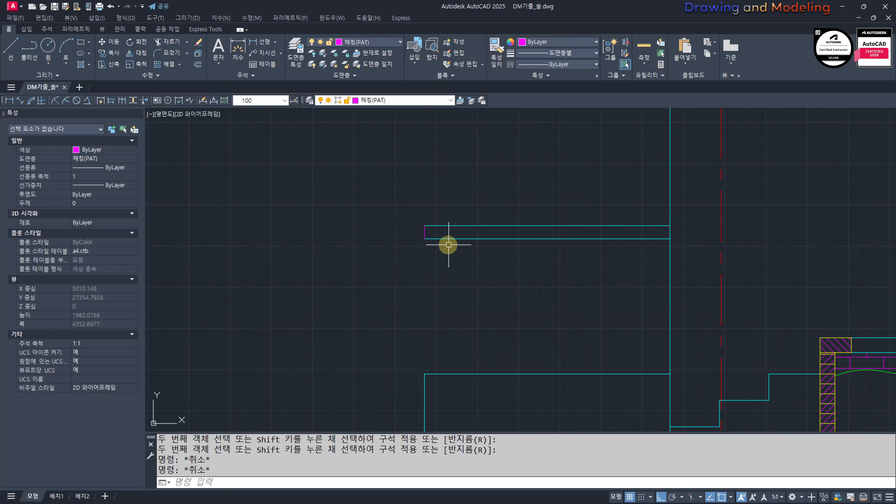
Step: Match the properties of the rail's cyan horizontal line onto its short vertical end line
middle_click_drag(449, 245, 446, 261)
type("ma")
key("space")
left_click(448, 256)
left_click(454, 273)
left_click(415, 249)
key("Escape")
key("Escape")
Step: Draw a vertical line from the rail's outer lower corner down to the block's outer top corner
middle_click_drag(434, 313, 467, 304)
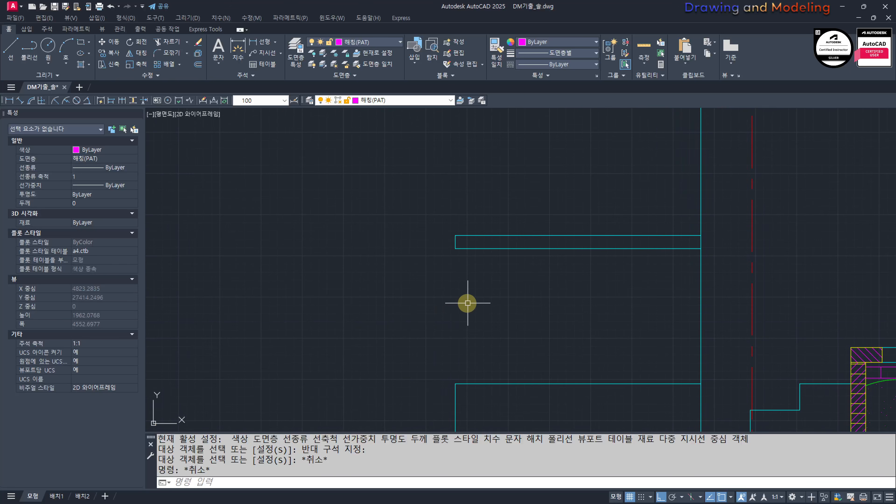
type("l")
key("space")
left_click(455, 249)
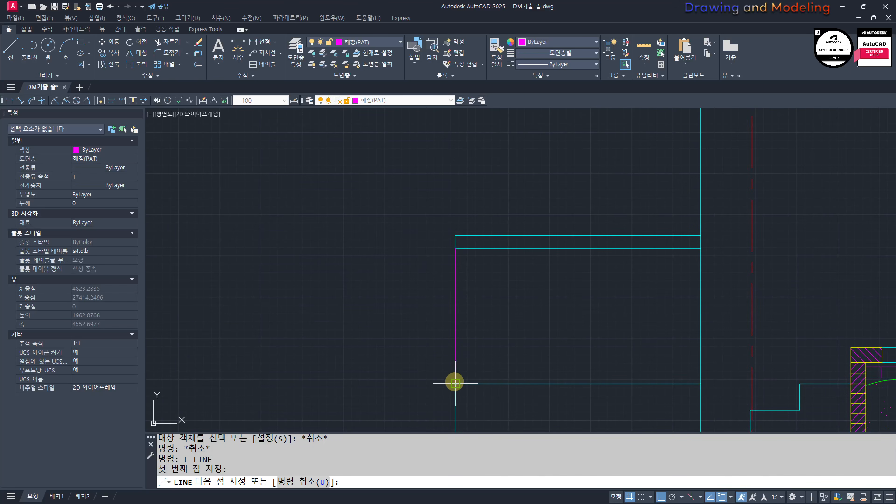
left_click(455, 384)
key("Escape")
key("Escape")
Step: Move the new vertical line 50 horizontally inward from the rail's outer end
left_click(494, 304)
left_click(440, 320)
middle_click_drag(548, 325, 498, 341)
type("m")
key("space")
left_click(445, 304)
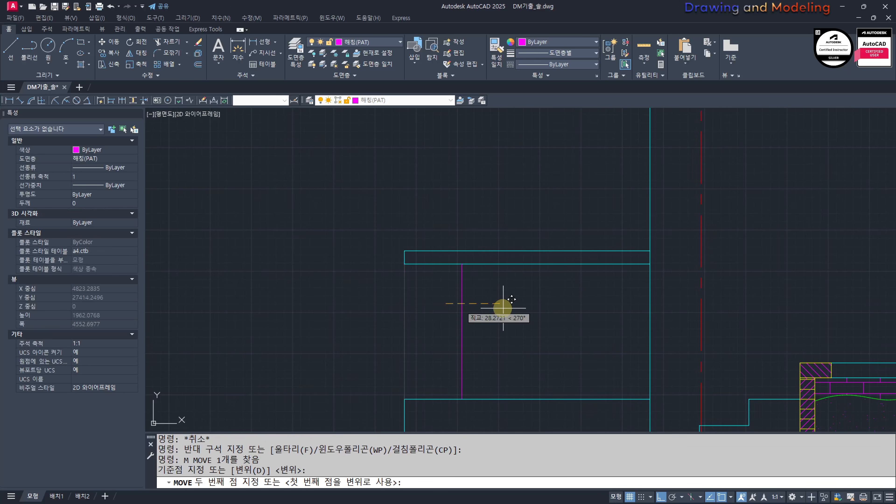
type("50")
key("Return")
key("Escape")
key("Escape")
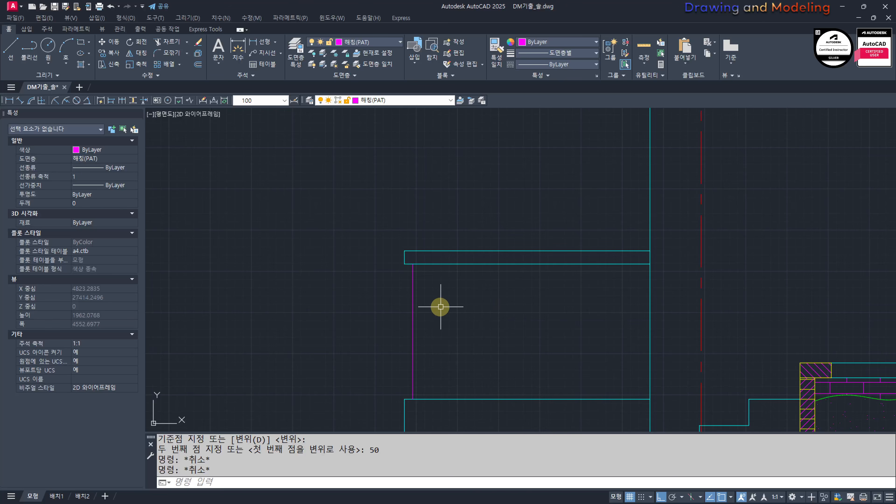
type("oi")
key("space")
type("15")
key("Return")
scroll(369, 279, "up", 4)
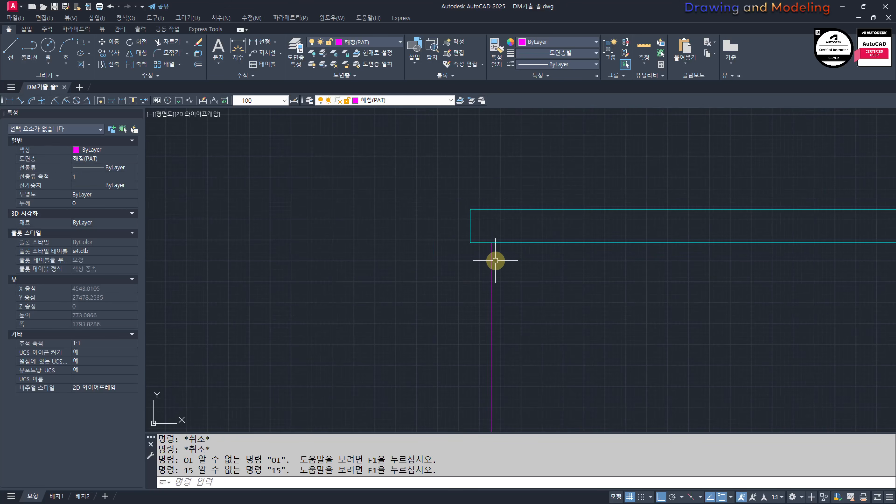
left_click(493, 264)
left_click(472, 265)
key("Escape")
key("Escape")
Step: Offset the vertical line below the rail by 15 to both sides
type("o")
key("space")
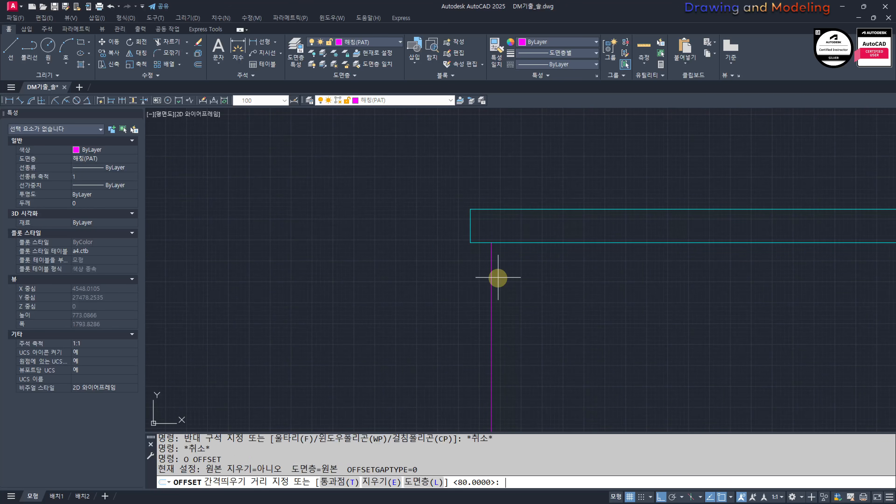
type("15")
key("Return")
left_click(494, 255)
left_click(485, 259)
left_click(492, 262)
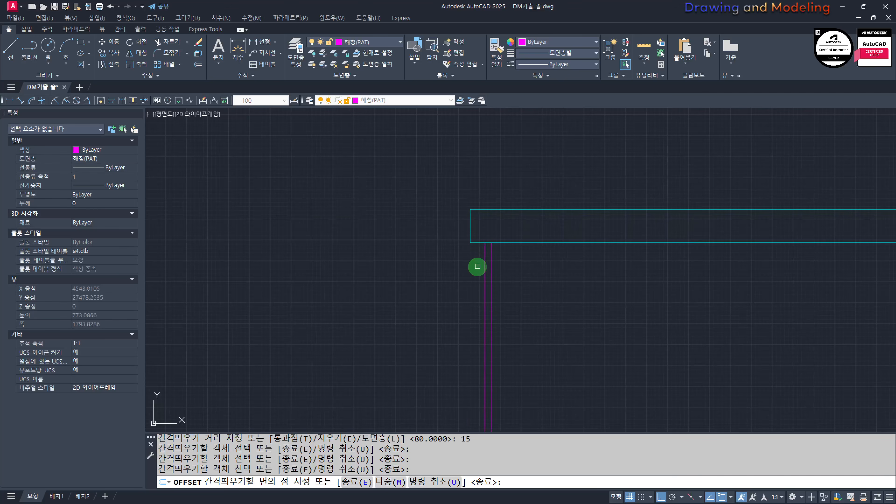
left_click(476, 266)
Step: Erase the original middle line between the two offset lines, leaving the baluster's two edges
scroll(495, 253, "up", 4)
left_click(486, 255)
left_click(501, 264)
type("e")
key("space")
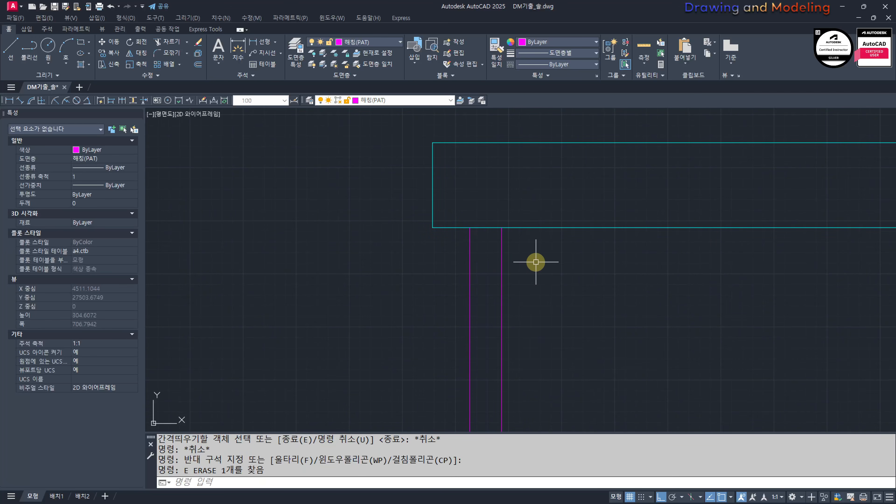
Step: Match the properties of the rail's lower cyan line onto the two vertical baluster lines
type("mm")
key("space")
left_click(525, 230)
left_click(540, 260)
left_click(440, 313)
key("Escape")
Step: Create a path array of the two baluster lines along the rail's lower line
scroll(443, 311, "down", 5)
middle_click_drag(468, 329, 379, 289)
scroll(421, 299, "up", 2)
left_click(380, 294)
left_click(250, 291)
middle_click_drag(312, 302, 437, 295)
type("aq")
key("space")
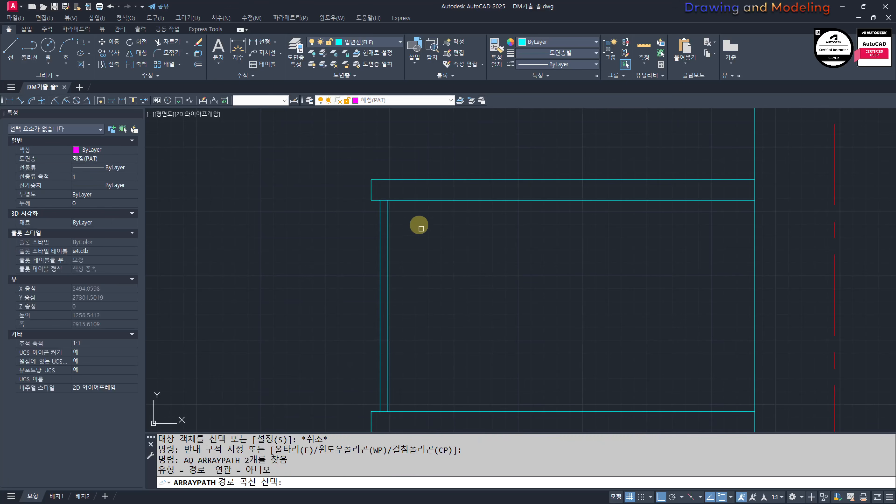
left_click(400, 201)
type("o")
key("Return")
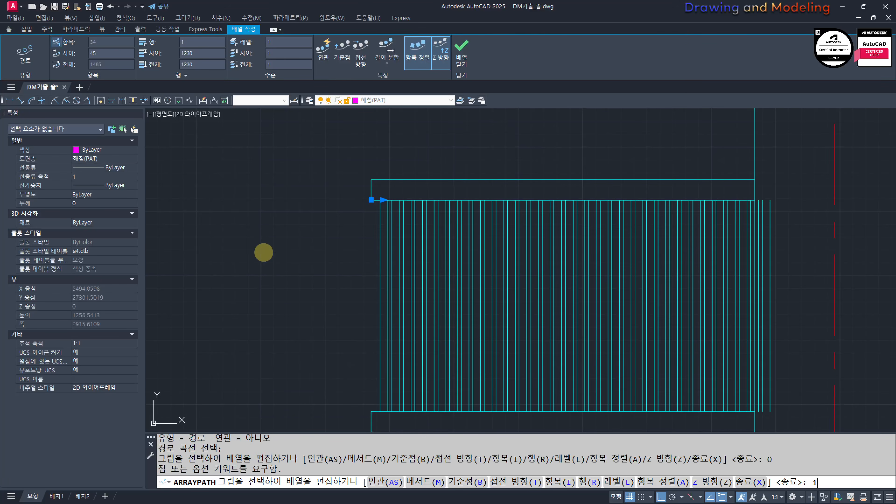
type("120")
key("Return")
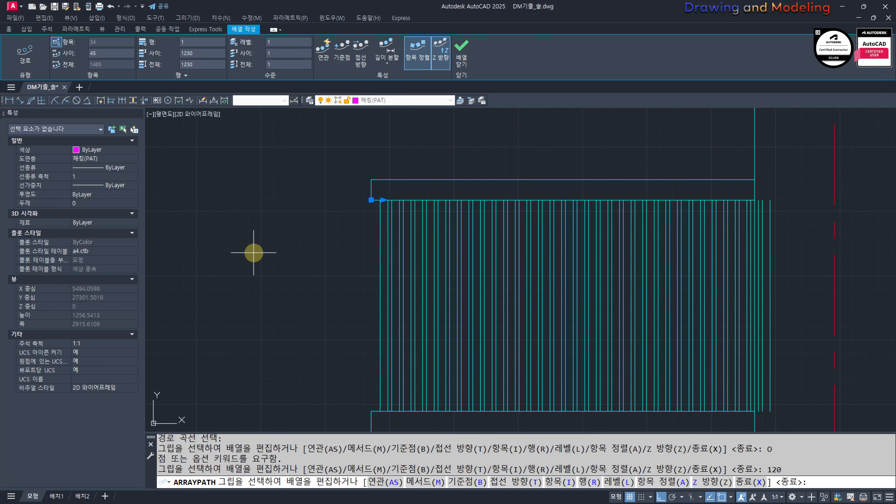
Step: Set the baluster array's item spacing to 120, accept the maximum of 13 items and finish the array
type("I")
key("Return")
type("120")
key("Return")
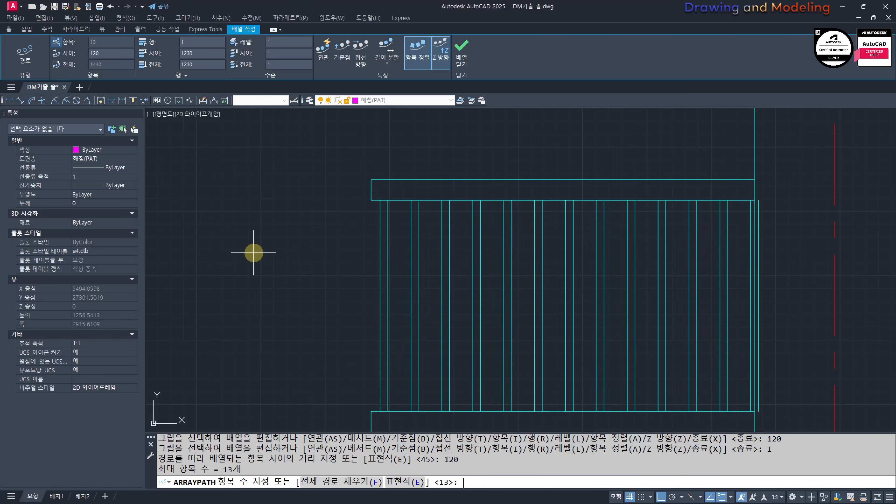
key("Return")
key("Escape")
key("Escape")
Step: Erase the two lines of the last baluster that overlaps the house's vertical wall line
middle_click_drag(428, 217, 388, 218)
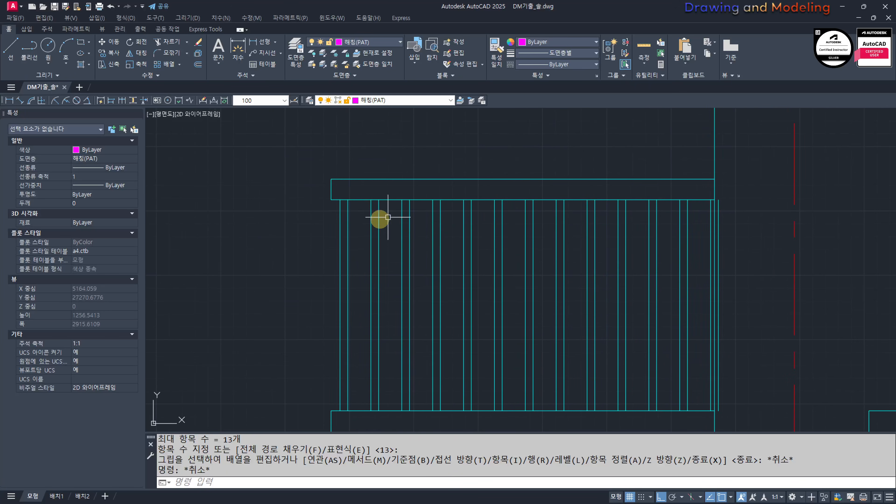
scroll(740, 195, "up", 4)
left_click(691, 214)
left_click(680, 222)
type("E")
left_click(666, 229)
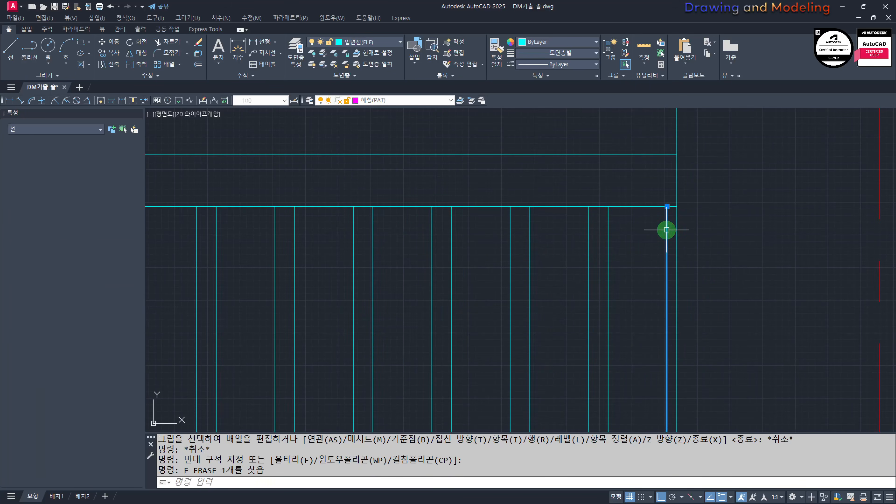
type("E")
key("Escape")
scroll(592, 216, "down", 6)
key("Escape")
mouse_move(596, 362)
middle_mouse_down()
mouse_move(698, 348)
mouse_move(650, 372)
middle_mouse_up()
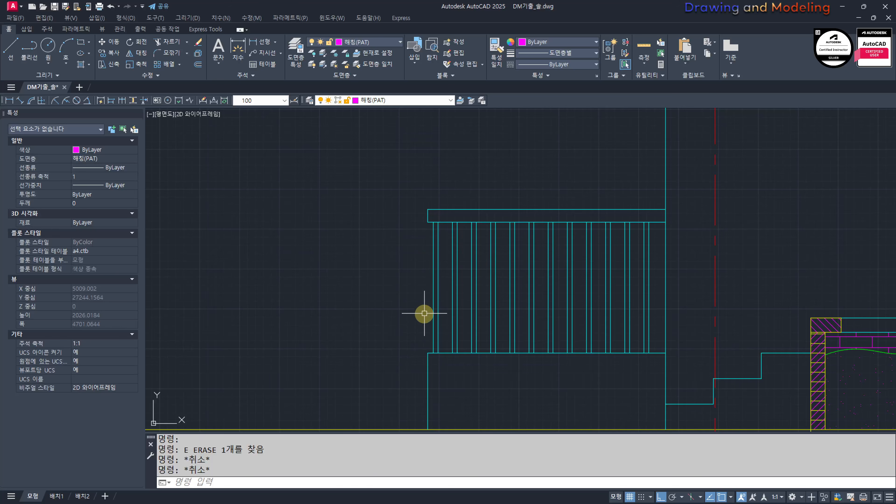
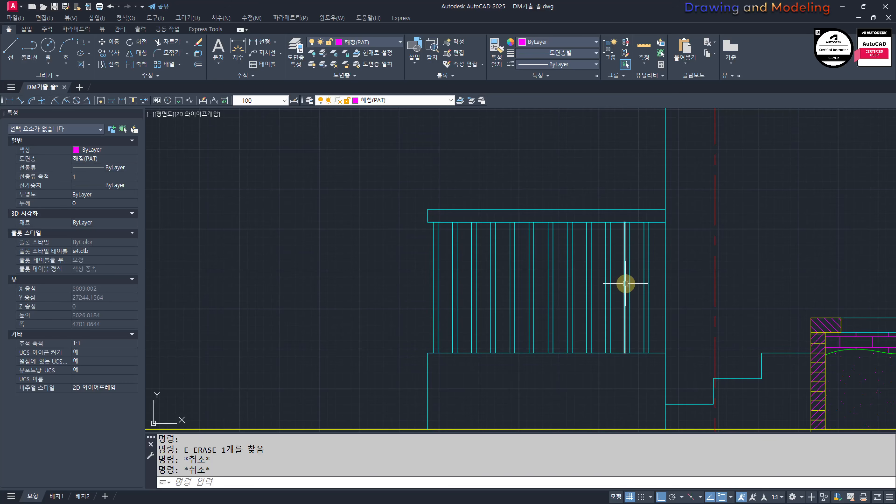
Step: Examine the finished railing together with the entrance steps, floor level and wall opening of the house section
scroll(506, 254, "down", 6)
scroll(528, 220, "up", 4)
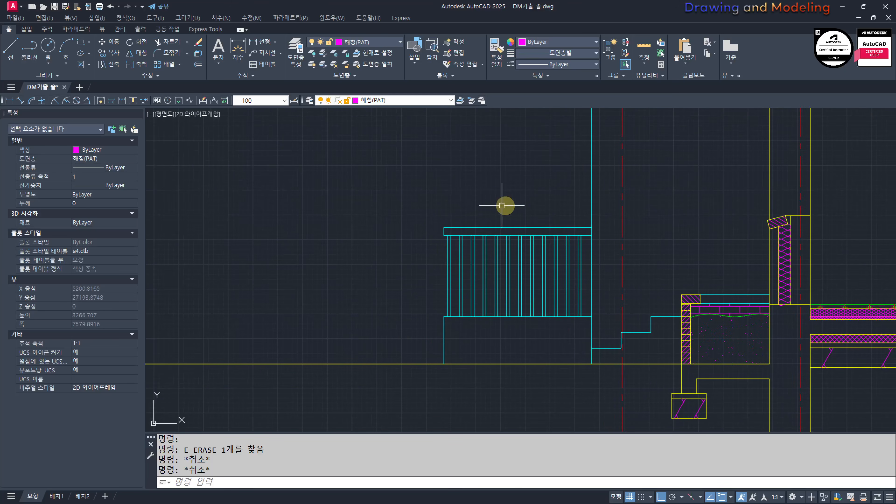
middle_click_drag(533, 278, 500, 275)
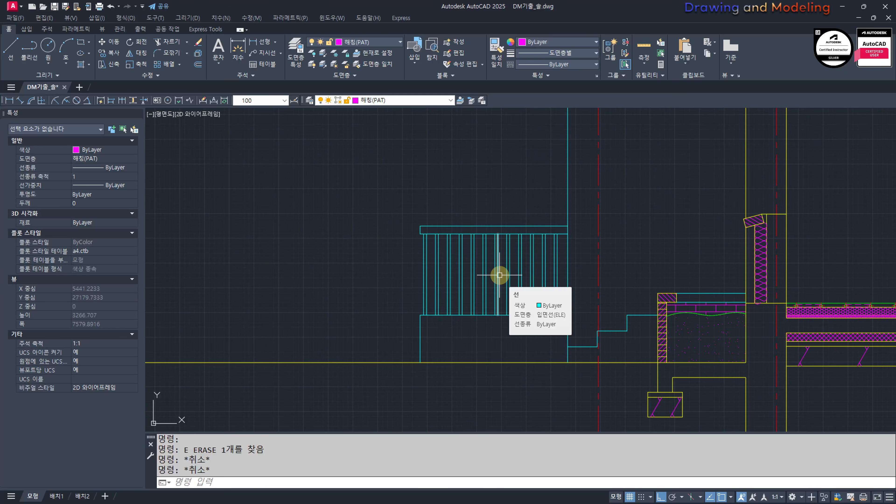
scroll(500, 275, "down", 5)
mouse_move(586, 277)
middle_mouse_down()
mouse_move(572, 320)
mouse_move(458, 310)
mouse_move(507, 376)
middle_mouse_up()
scroll(434, 307, "up", 5)
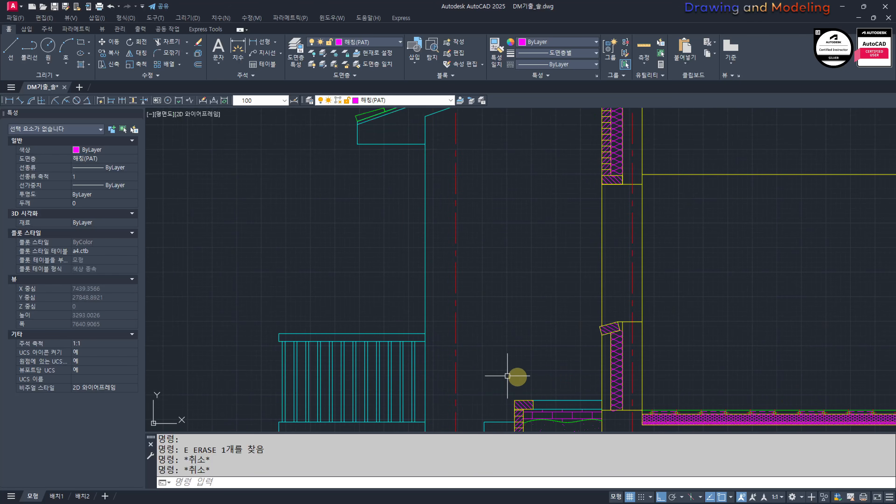
middle_click_drag(507, 318, 580, 231)
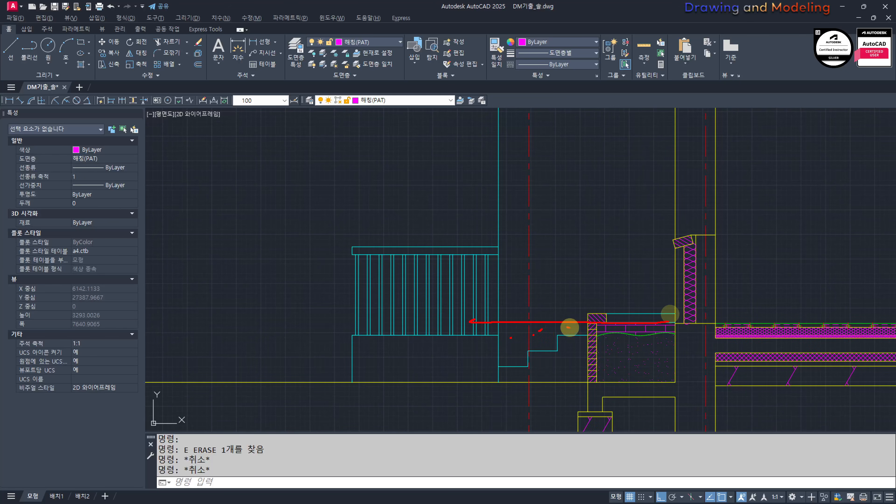
scroll(535, 311, "down", 4)
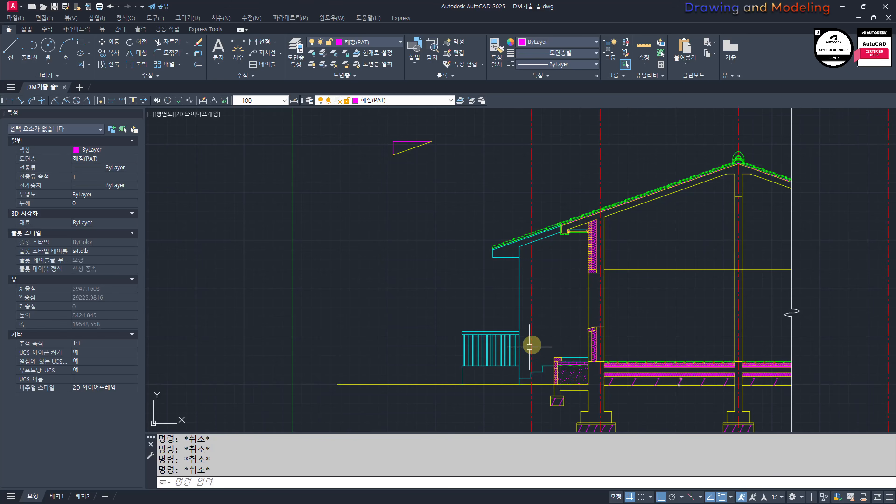
Step: Draw a 120 by 45 rectangle in the empty room area beside the wall's window opening
scroll(556, 310, "up", 6)
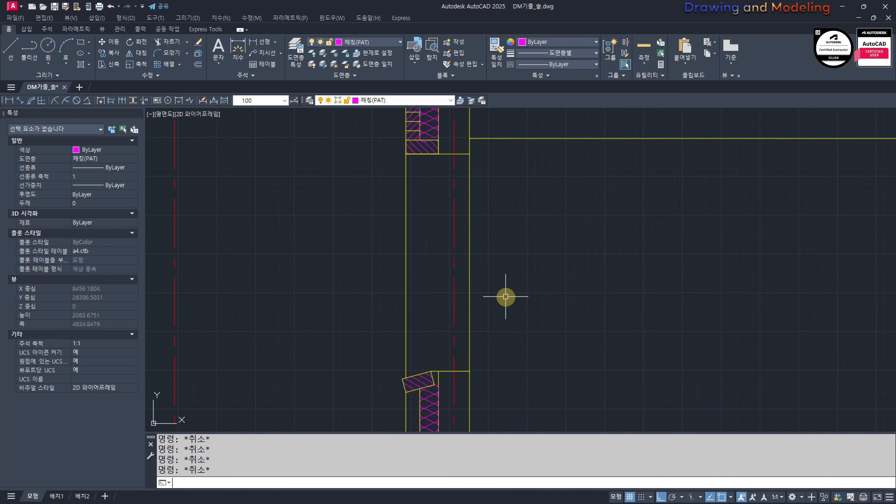
type("rec")
key("Return")
left_click(524, 335)
type("@120,")
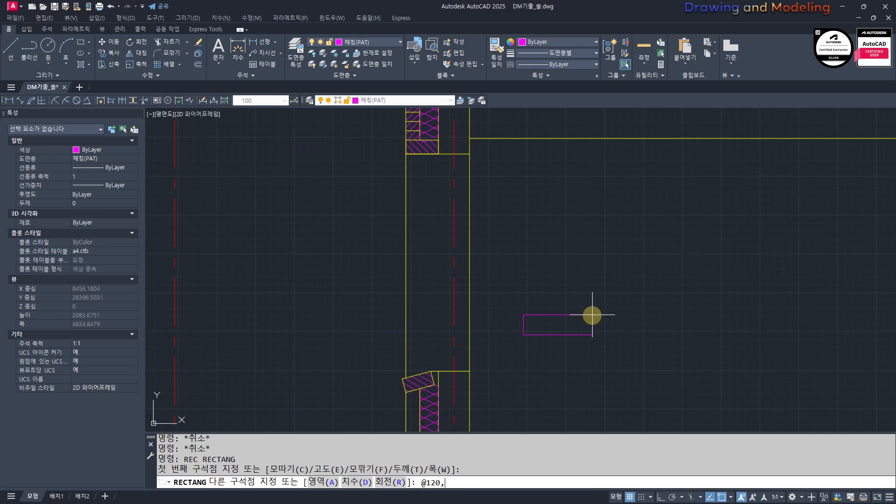
type("45")
key("Return")
key("Escape")
key("Escape")
Step: Put the 120 by 45 rectangle on the 단면선(CON) layer
scroll(524, 347, "up", 4)
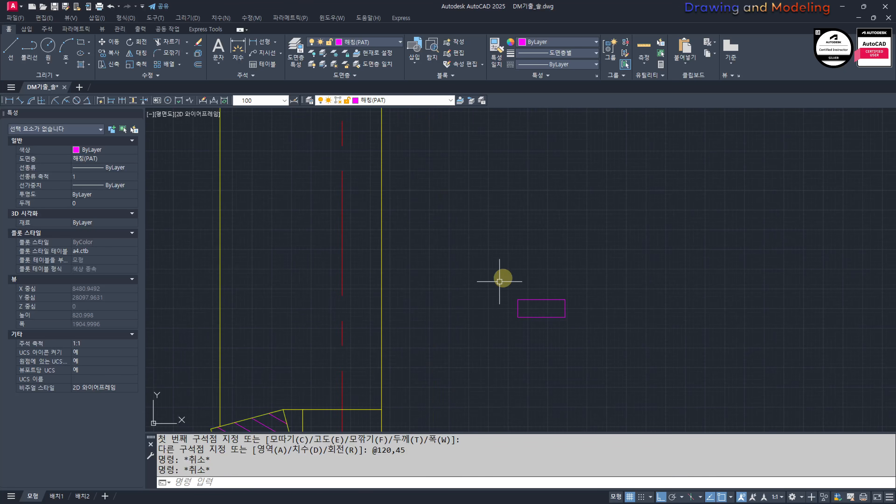
left_click(589, 265)
left_click(489, 341)
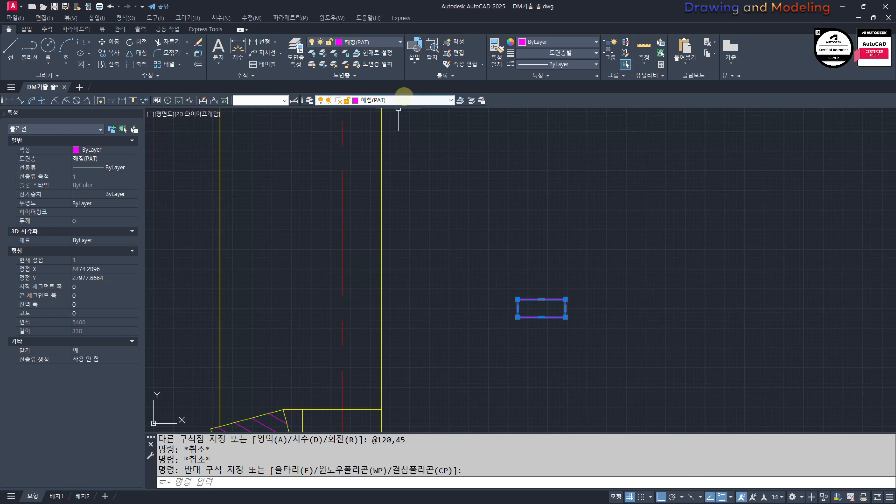
left_click(398, 100)
left_click(392, 120)
key("Escape")
key("Escape")
Step: Draw a 35 by 80 rectangle starting at the midpoint of the wide rectangle's upper edge
middle_click_drag(507, 277, 495, 290)
scroll(512, 296, "up", 2)
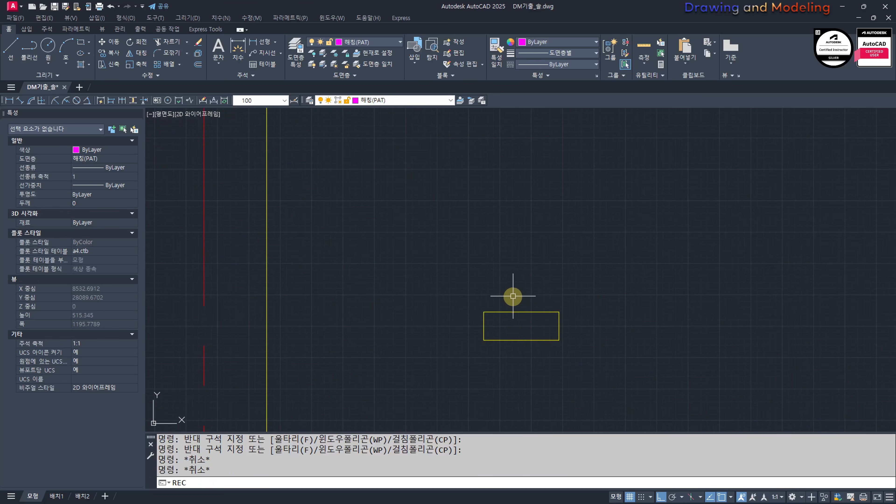
type("rec")
key("Return")
left_click(521, 312)
type("@")
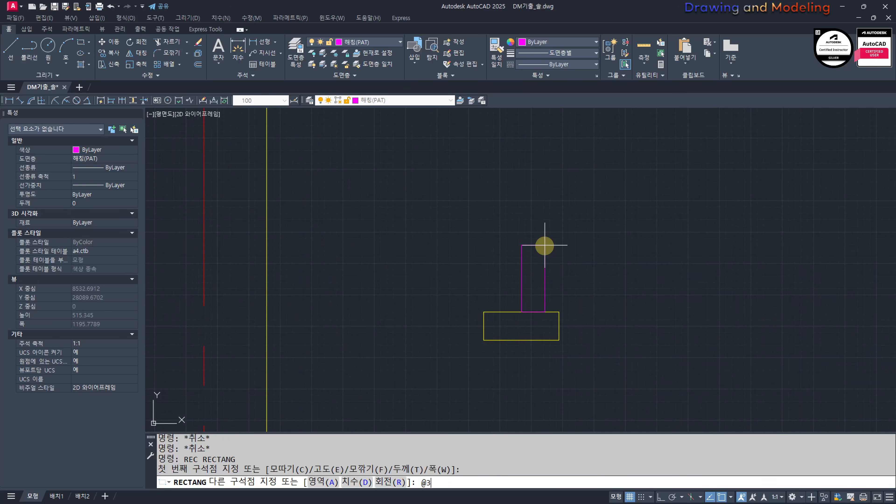
type("35,80")
key("Return")
key("Escape")
key("Escape")
Step: Match the properties of the wide yellow rectangle onto the upright 35 by 80 rectangle
type("mm")
key("Return")
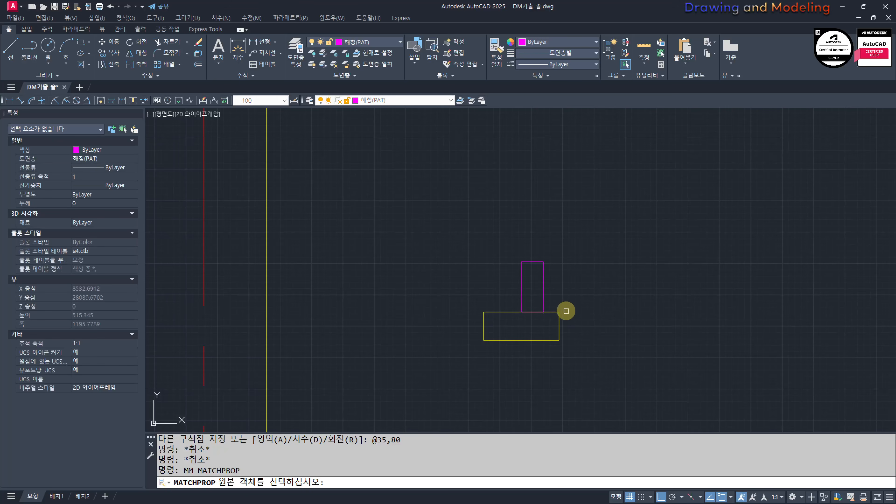
left_click(564, 311)
left_click(555, 312)
left_click(562, 293)
left_click(505, 281)
key("Escape")
key("Escape")
Step: Move the upright rectangle 5 to the right
left_click(557, 286)
left_click(532, 274)
type("m")
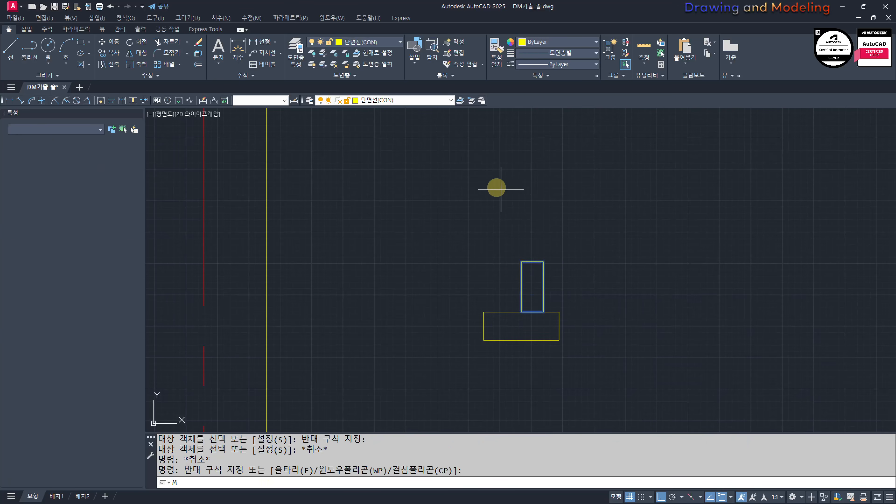
left_click(491, 184)
type("5")
key("Return")
key("Escape")
key("Escape")
Step: Mirror the upright rectangle about the wide rectangle's vertical centreline, keeping the original
type("MI")
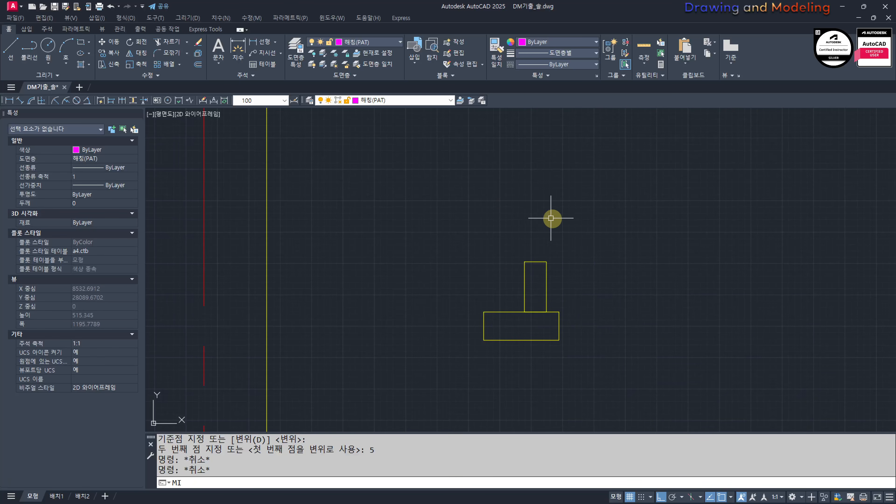
left_click(574, 206)
left_click(487, 307)
key("space")
left_click(520, 337)
left_click(517, 380)
key("space")
key("Escape")
key("Escape")
Step: Mirror the wide rectangle and both uprights upward about a horizontal axis just above the uprights, keeping the originals
key("space")
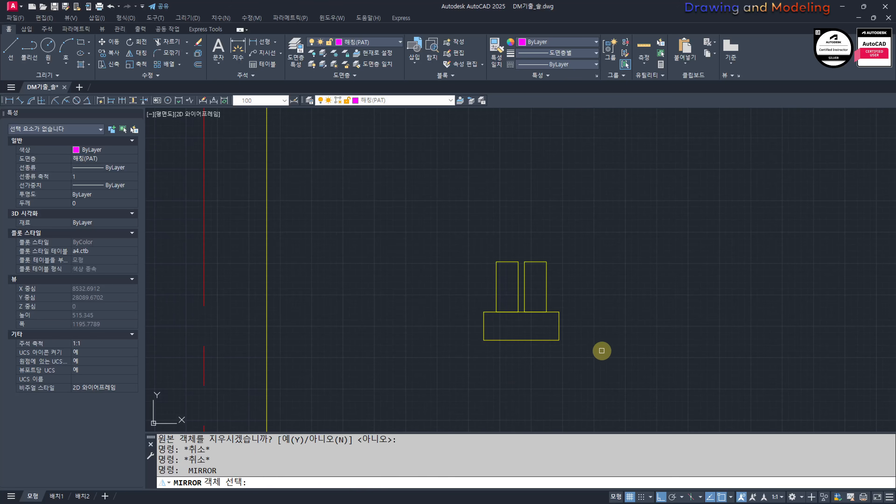
left_click(602, 351)
left_click(448, 236)
key("space")
left_click(544, 250)
left_click(608, 253)
Step: Erase the lower right upright and stretch the upper right one down to the lower wide rectangle
key("space")
key("Escape")
key("Escape")
left_click(541, 279)
type("e ")
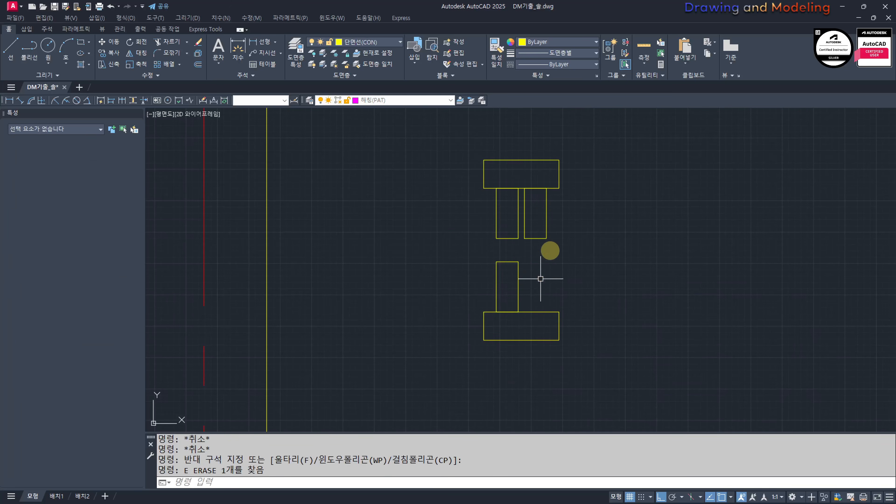
type("s")
left_click(557, 247)
left_click(523, 228)
key("space")
left_click(535, 239)
left_click(536, 314)
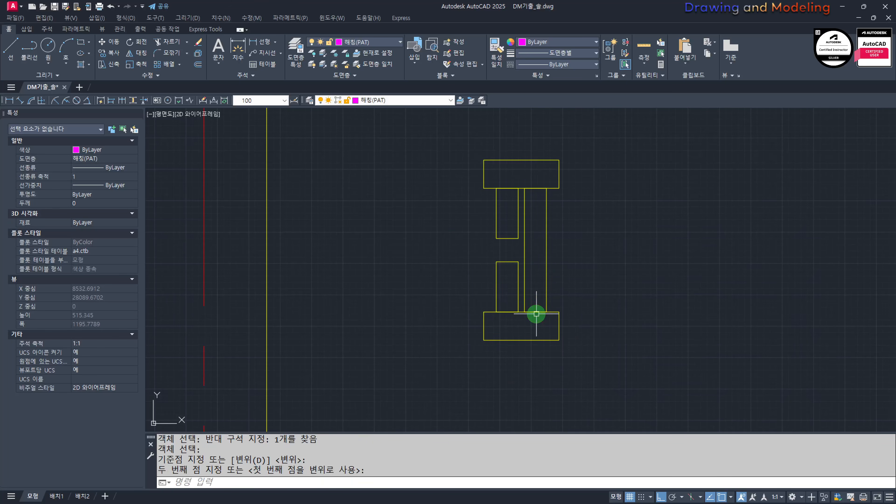
key("Escape")
key("Escape")
Step: Draw vertical lines joining the right and left corners of the upper and lower wide rectangles
mouse_move(555, 286)
middle_mouse_down()
mouse_move(558, 324)
mouse_move(572, 339)
middle_mouse_up()
type("L")
left_click(574, 240)
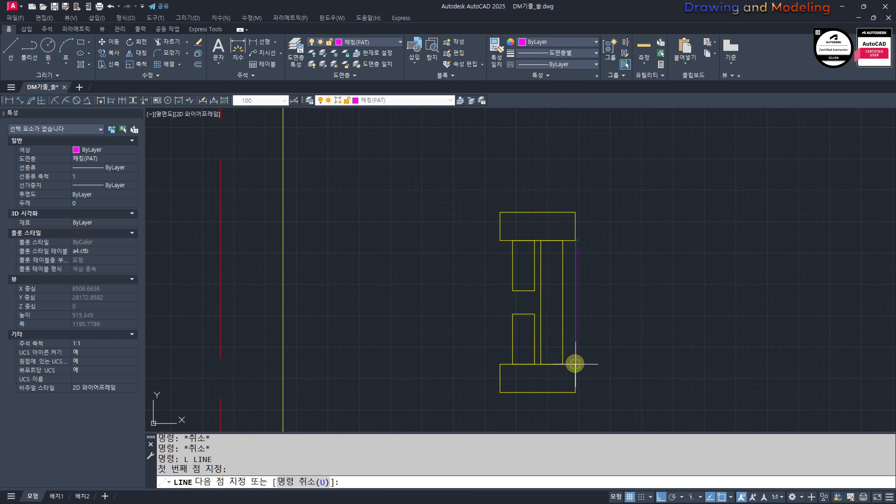
left_click(575, 363)
key("Escape")
key("Escape")
key("space")
left_click(501, 364)
key("Escape")
key("Escape")
Step: Draw a vertical line across the gap between the left corners of the two facing short uprights
key("space")
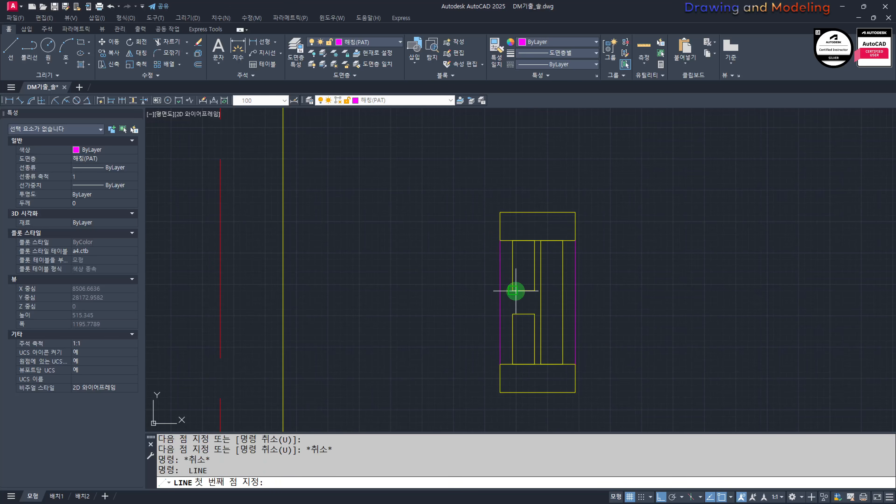
left_click(513, 292)
left_click(514, 314)
key("Escape")
key("Escape")
Step: Copy the short gap line to the midpoint and the right corner of the short uprights
scroll(518, 304, "up", 4)
type("C")
key("space")
left_click(504, 269)
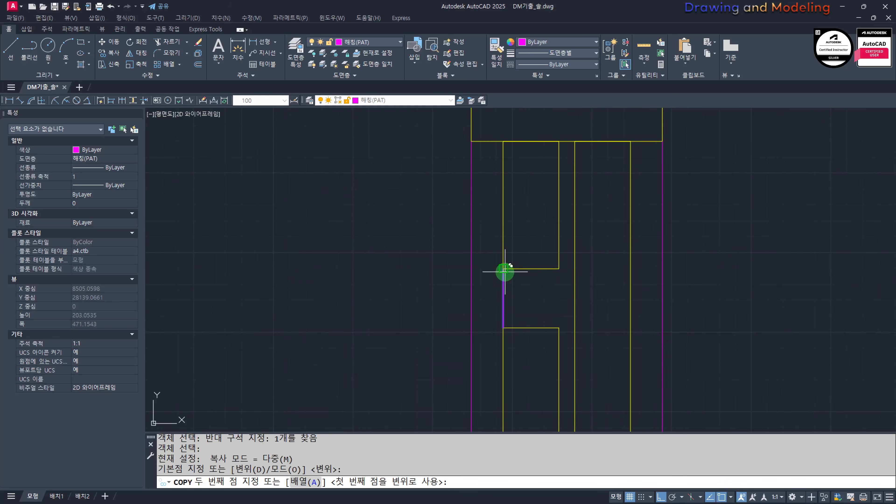
key("Escape")
key("Escape")
Step: Match the green line under the eaves onto the frame's side lines, gap lines and full-height upright
scroll(549, 272, "down", 5)
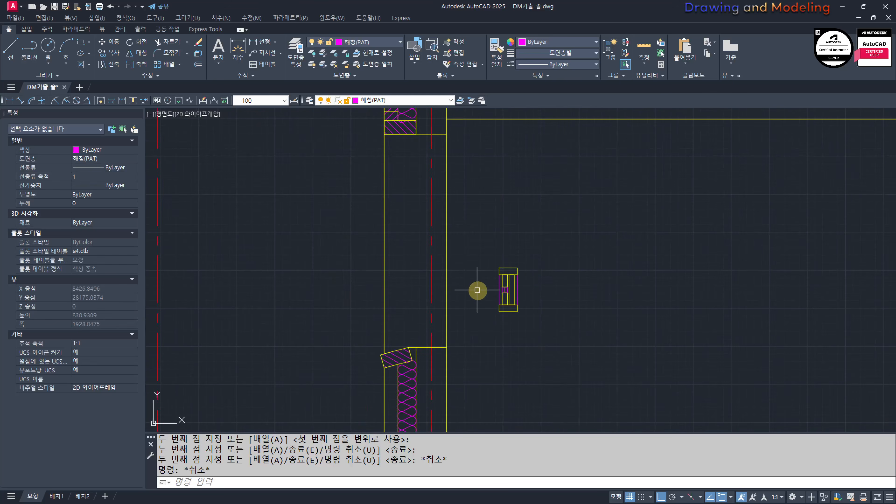
middle_click_drag(476, 290, 525, 281)
type("MM")
key("space")
scroll(444, 230, "down", 4)
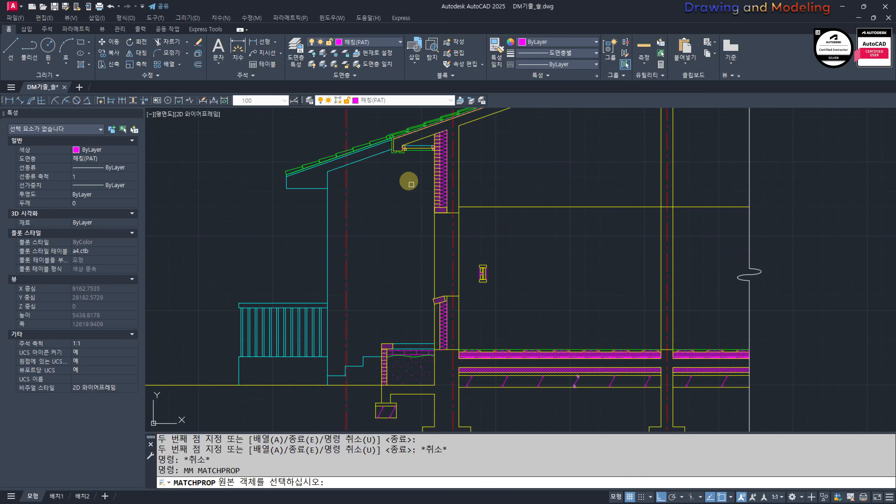
left_click(411, 149)
scroll(476, 268, "up", 10)
left_click(330, 245)
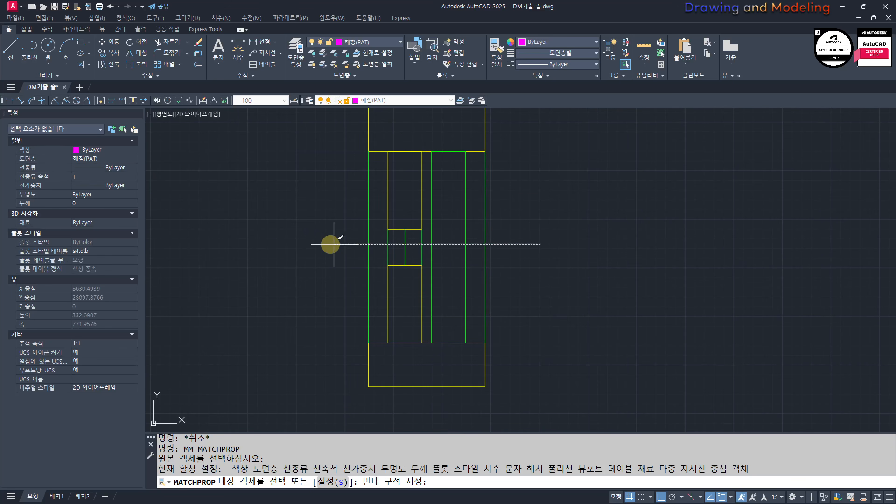
key("Escape")
key("Escape")
Step: Match the yellow properties of a short upright onto the middle line in the gap
scroll(415, 239, "up", 4)
key("space")
left_click(417, 214)
left_click(399, 242)
left_click(356, 265)
key("Escape")
key("Escape")
scroll(405, 277, "down", 6)
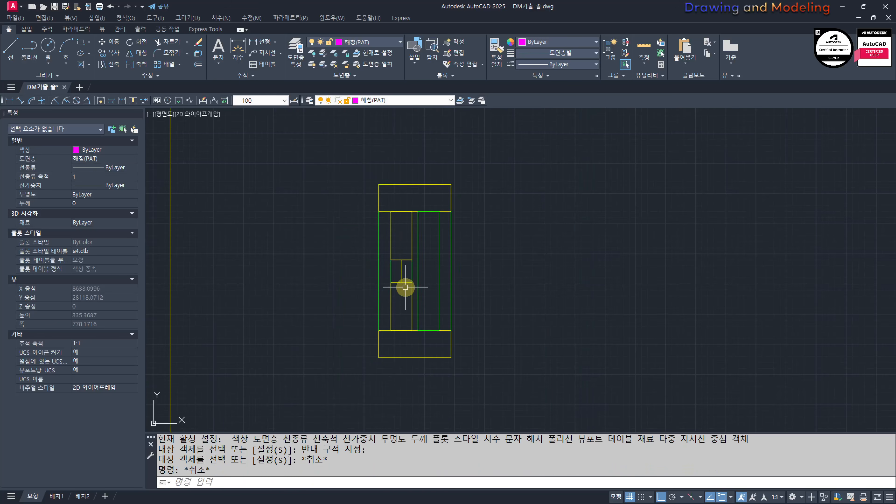
Step: Copy the whole window frame profile to its right so that the two profiles sit side by side
middle_click_drag(404, 303, 465, 290)
left_click(580, 370)
left_click(455, 195)
type("cc")
key("space")
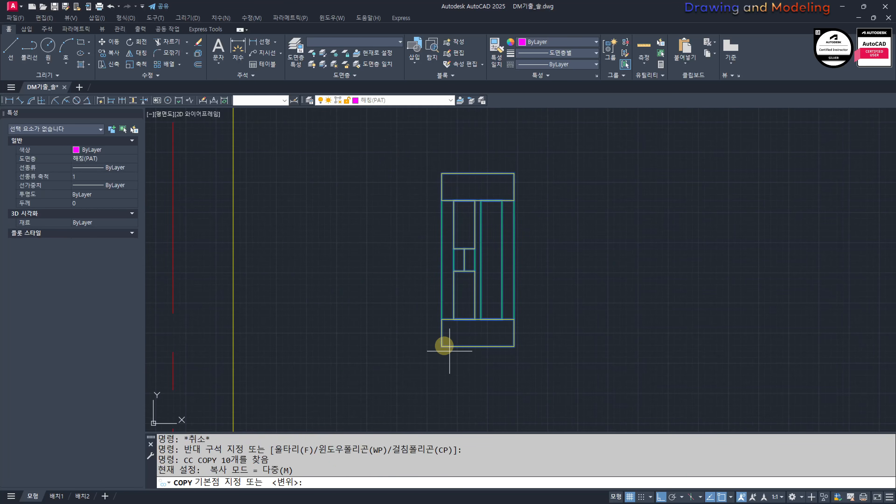
left_click(442, 347)
left_click(515, 347)
key("Escape")
key("Escape")
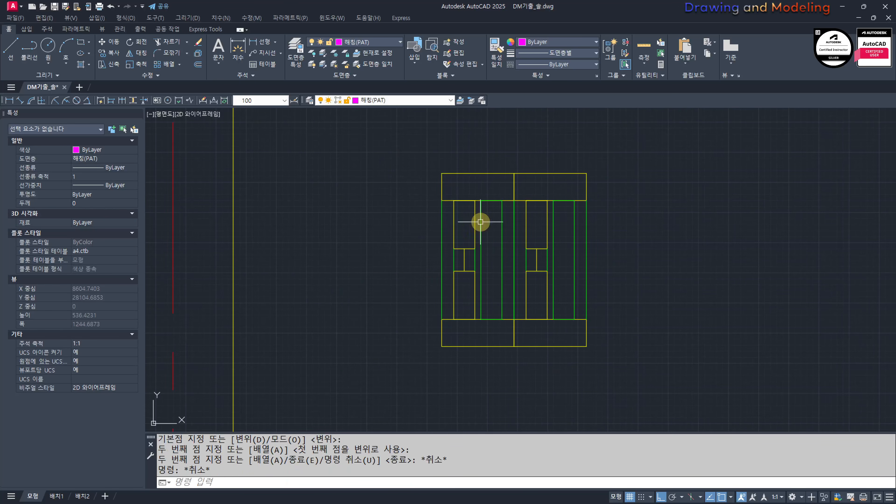
left_click(675, 397)
left_click(471, 233)
scroll(444, 281, "down", 1)
type("m")
key("space")
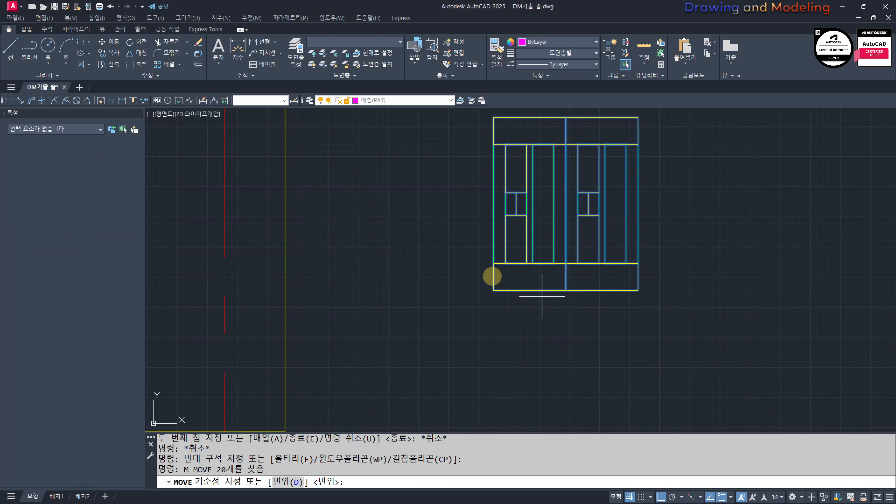
key("Escape")
key("Escape")
Step: Offset the inner face line of the wall by 20 toward the room
scroll(551, 361, "down", 2)
scroll(544, 343, "down", 2)
type("o")
key("space")
type("20")
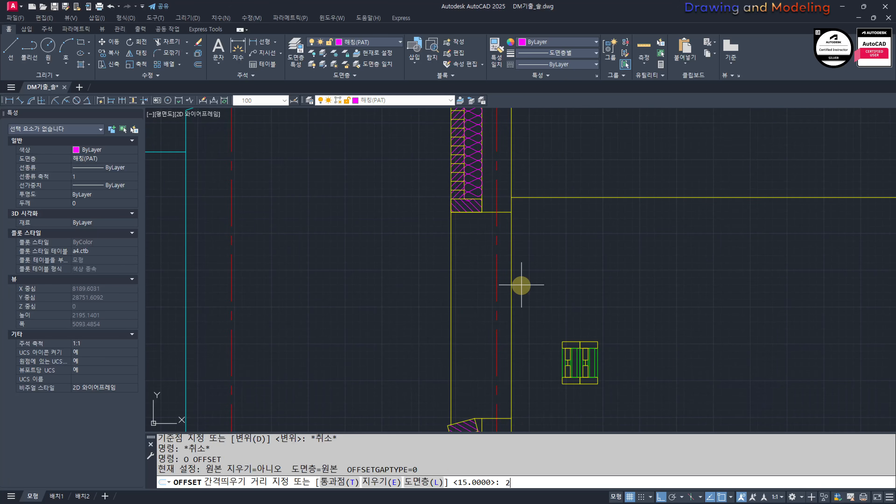
key("Return")
left_click(511, 275)
left_click(560, 274)
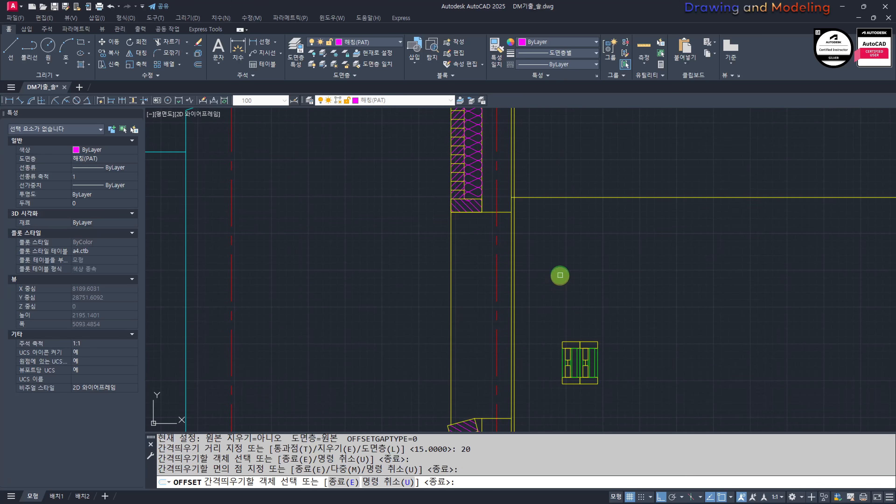
key("Escape")
key("Escape")
Step: Match the frame profile's green side line onto the offset wall line
scroll(559, 401, "up", 4)
type("mm")
key("space")
scroll(559, 259, "up", 2)
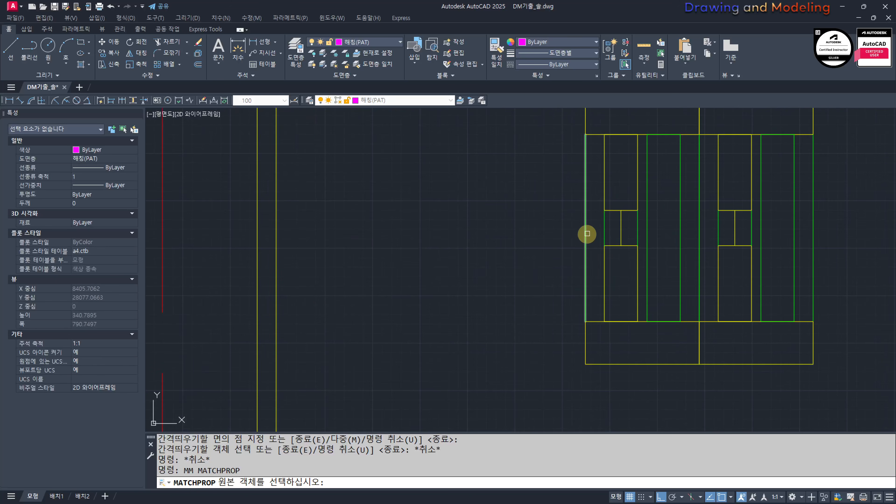
left_click(586, 234)
left_click(362, 181)
key("Escape")
key("Escape")
scroll(270, 250, "down", 5)
Step: Draw a horizontal line from the sill's inner end at the bottom of the window opening out into the room
middle_click_drag(370, 326, 416, 300)
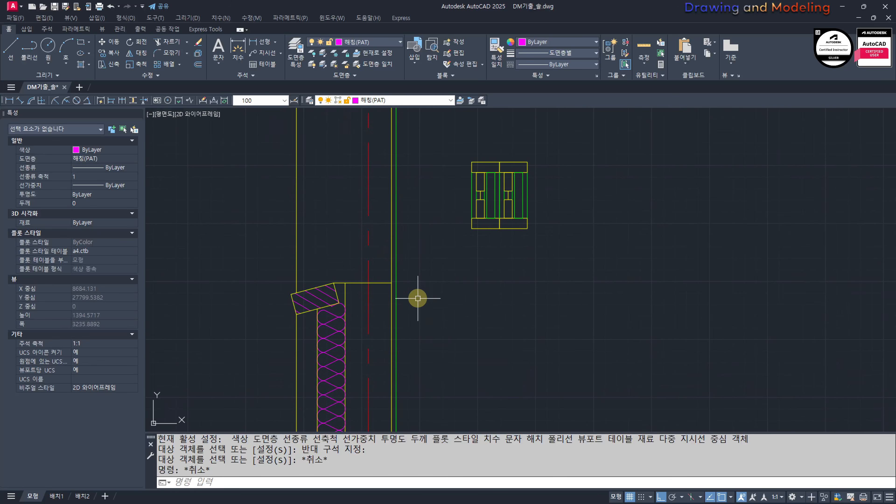
type("l")
key("space")
left_click(388, 283)
left_click(558, 295)
key("Escape")
key("Escape")
scroll(480, 300, "down", 5)
scroll(459, 215, "up", 3)
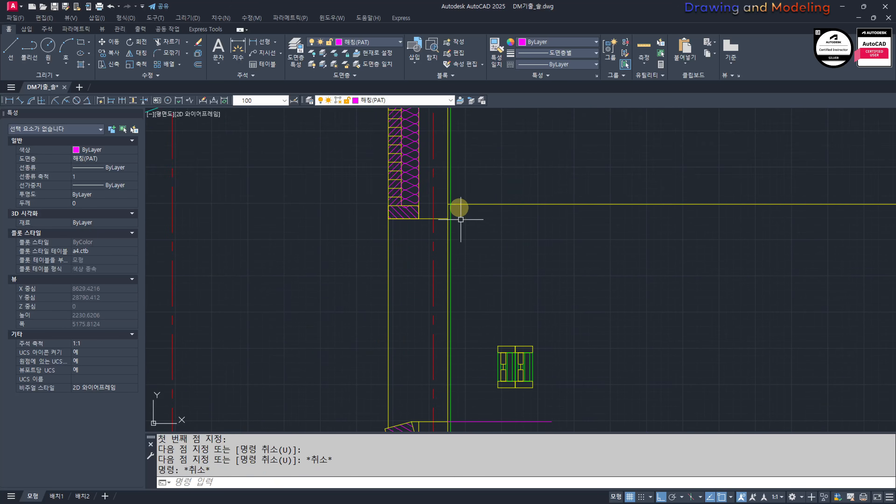
Step: Draw a horizontal line from the inner end of the lintel's underside at the window opening out into the room
middle_click_drag(458, 221, 470, 274)
scroll(461, 278, "up", 4)
key("space")
left_click(452, 268)
left_click(575, 274)
key("Escape")
key("Escape")
Step: Trim the wall's inner face line and green offset line within the window opening, using the two horizontal guide lines as cutting edges
scroll(435, 264, "up", 5)
type("tr")
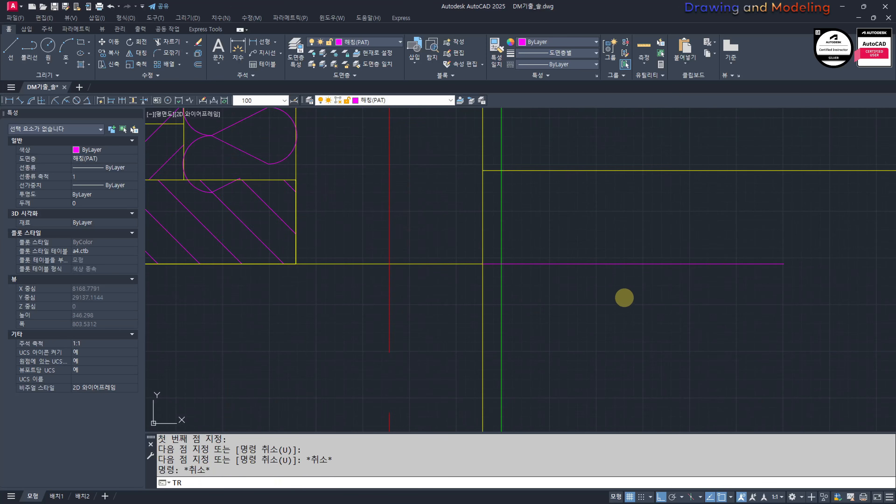
left_click(624, 298)
left_click(576, 249)
scroll(568, 339, "down", 5)
left_click(602, 353)
left_click(575, 389)
key("space")
left_click(572, 233)
left_click(541, 268)
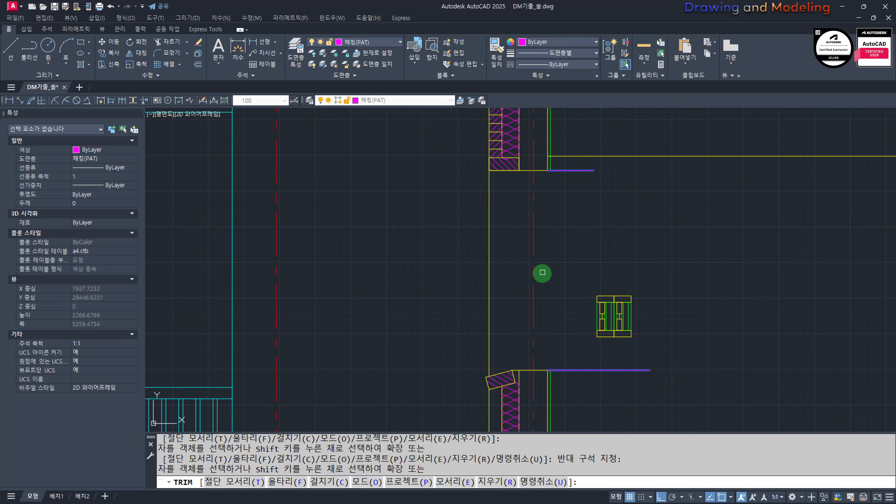
key("Escape")
Step: Trim away the part of the green offset finish line above the ceiling line
middle_click_drag(552, 172, 572, 290)
scroll(574, 274, "up", 6)
left_click(597, 262)
key("space")
left_click(563, 240)
left_click(561, 239)
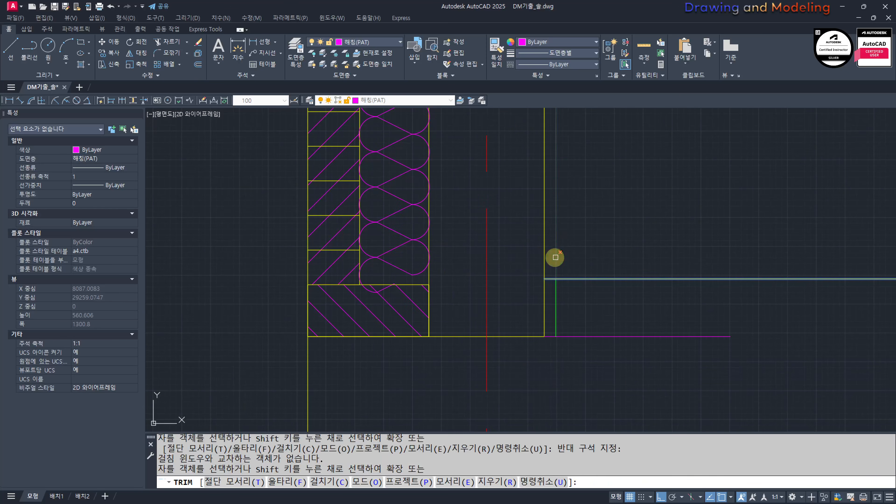
left_click(555, 258)
key("Escape")
key("Escape")
scroll(560, 259, "down", 5)
middle_click_drag(574, 371, 562, 329)
scroll(565, 315, "up", 6)
left_click(573, 313)
left_click(569, 282)
key("Escape")
middle_click_drag(548, 187, 588, 330)
Step: Move the double window frame so its lower room-side corner meets the green finish line at sill level
scroll(597, 293, "down", 2)
left_click(609, 281)
left_click(680, 361)
middle_click_drag(634, 361, 644, 352)
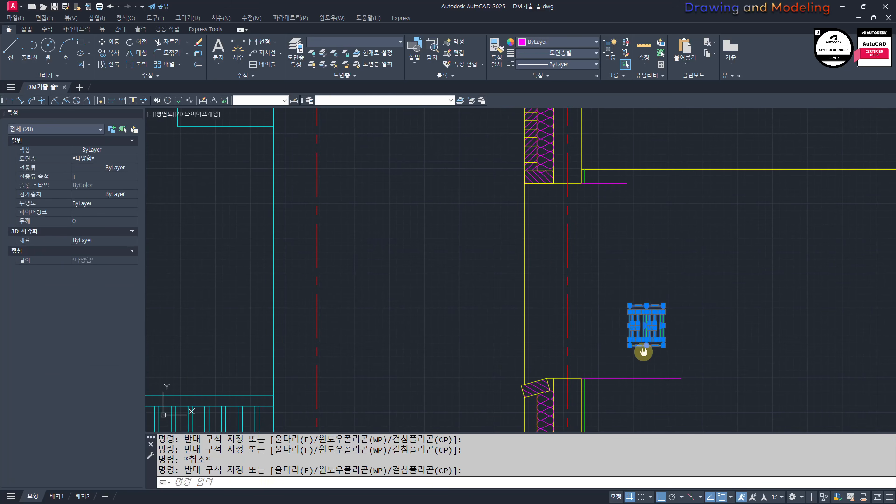
type("m")
key("space")
left_click(664, 346)
scroll(565, 370, "up", 6)
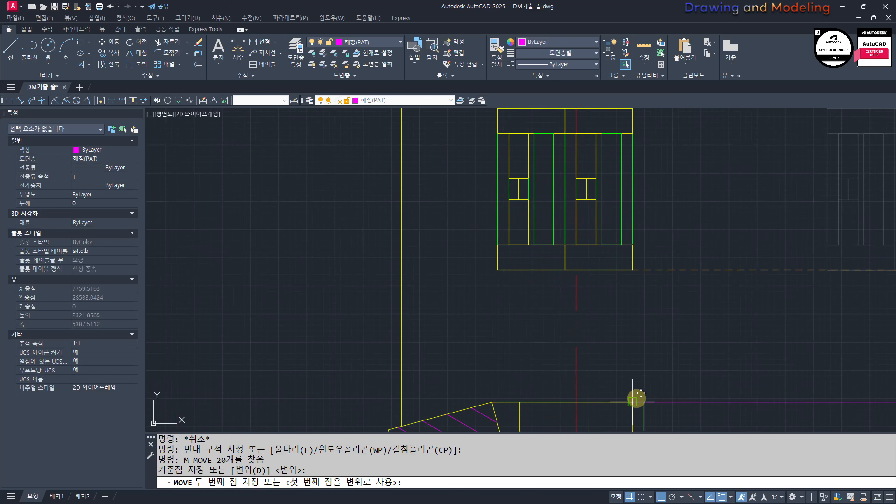
left_click(643, 402)
key("Escape")
Step: Erase the horizontal guide line at the sill
left_click(751, 425)
left_click(707, 338)
type("e")
key("Escape")
scroll(698, 338, "down", 5)
Step: Stretch the upper part of the double window frame up to the underside of the lintel
scroll(649, 317, "up", 5)
type("s")
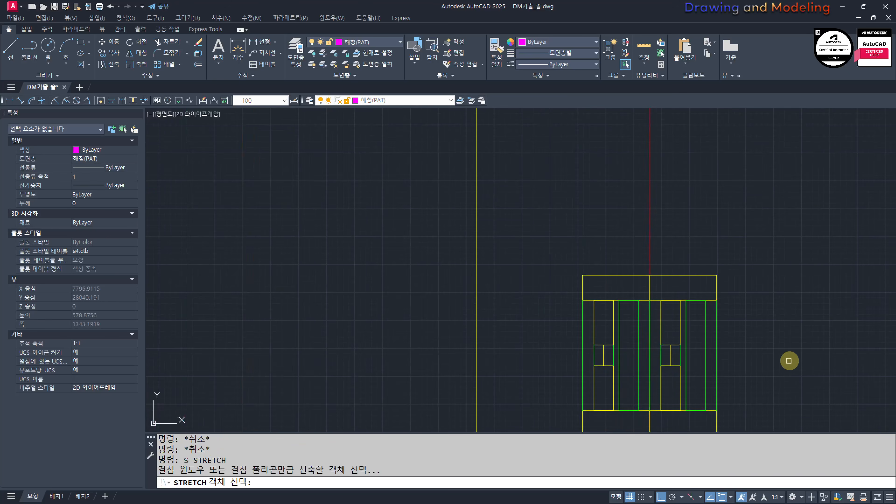
left_click(792, 360)
left_click(550, 248)
key("space")
left_click(650, 275)
scroll(650, 274, "down", 5)
middle_click_drag(632, 182, 640, 316)
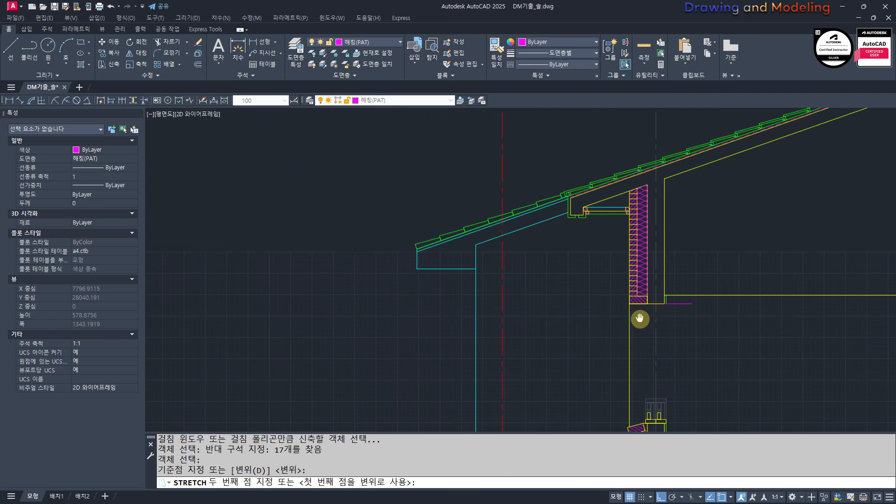
scroll(650, 293, "up", 5)
middle_click_drag(692, 392, 644, 288)
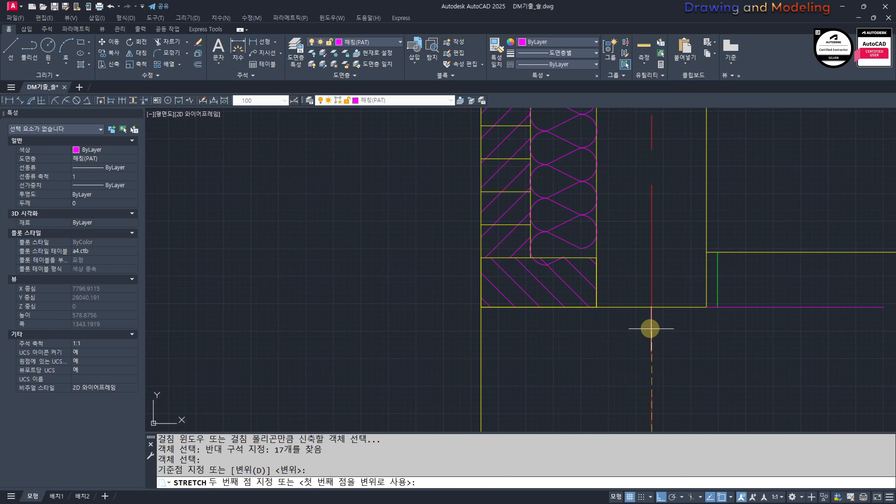
left_click(650, 309)
key("Escape")
key("Escape")
Step: Erase the horizontal guide line at the lintel
left_click(816, 330)
left_click(776, 280)
type("e")
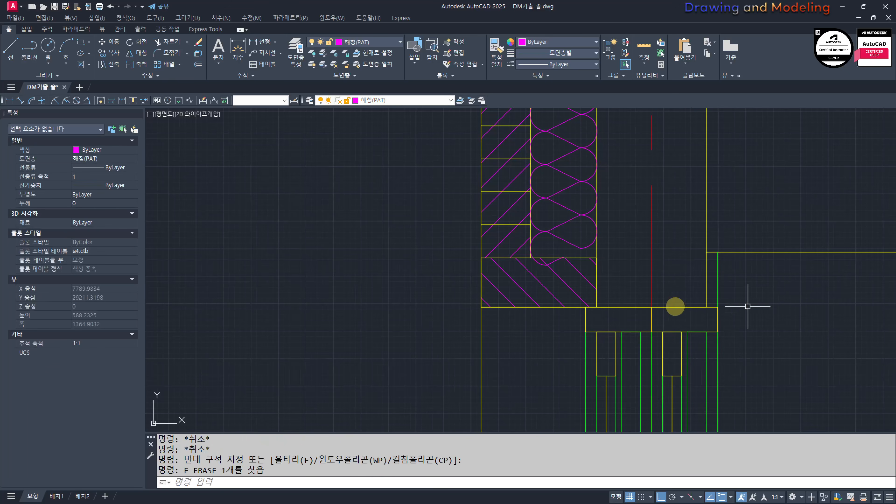
scroll(600, 282, "down", 7)
scroll(583, 304, "up", 3)
middle_click_drag(668, 237, 710, 289)
Step: Break the outer wall line just below the lintel so a short gap separates the opening's segment
left_click(612, 294)
left_click(570, 272)
key("Escape")
key("Escape")
scroll(599, 179, "up", 2)
middle_click_drag(600, 179, 601, 238)
scroll(601, 237, "up", 2)
type("br")
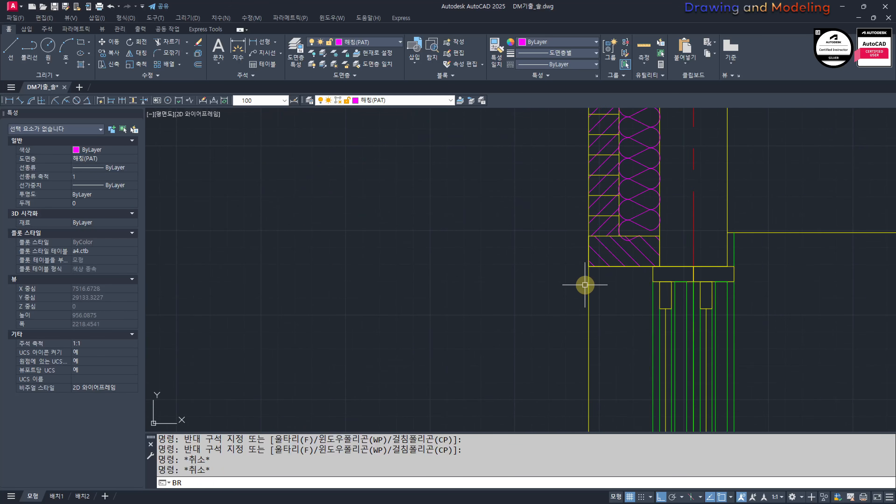
left_click(588, 282)
left_click(587, 267)
key("Escape")
key("Escape")
Step: Extend the outer line of the window opening up to the lintel's underside
scroll(582, 285, "up", 6)
type("ex")
left_click(663, 296)
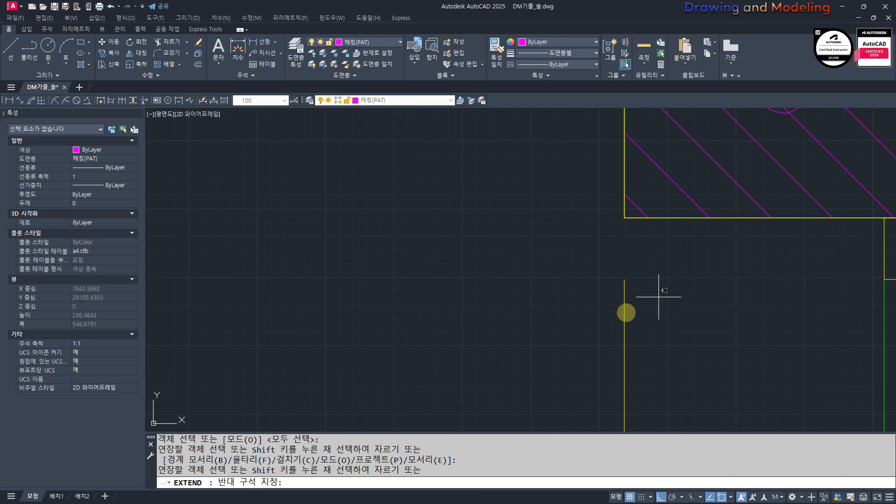
left_click(601, 318)
key("Escape")
key("Escape")
Step: Match the outer vertical line of the window opening to the properties of the cyan elevation wall line
left_click(674, 314)
left_click(596, 286)
scroll(568, 282, "down", 8)
middle_click_drag(551, 335, 540, 275)
left_click(471, 239)
left_click(464, 265)
key("Escape")
type("mm")
key("space")
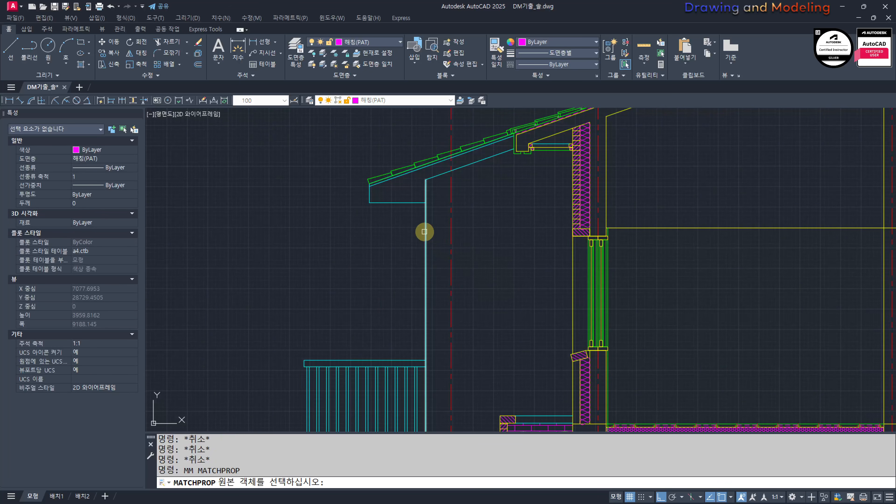
left_click(426, 235)
scroll(566, 265, "up", 4)
key("Escape")
key("Escape")
Step: Try hatching the strip between the outer opening line and the window frame with ANSI31 at scale 10
type("h")
key("space")
scroll(456, 254, "down", 9)
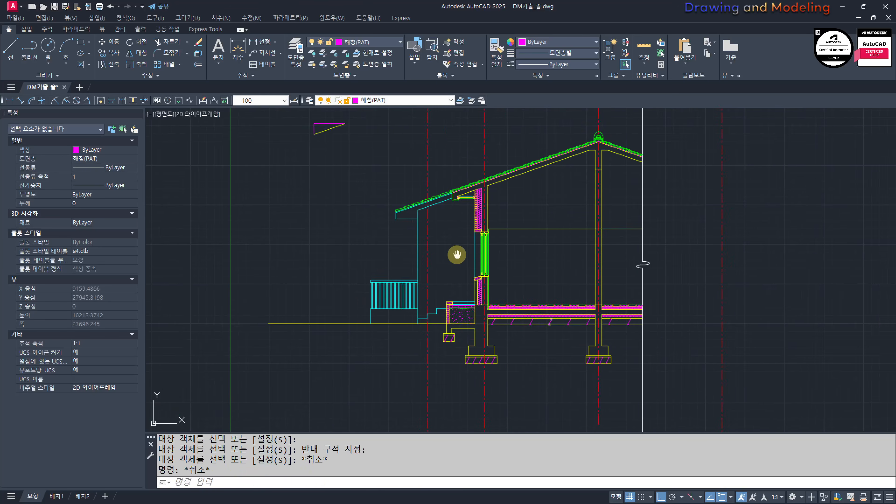
scroll(438, 255, "up", 5)
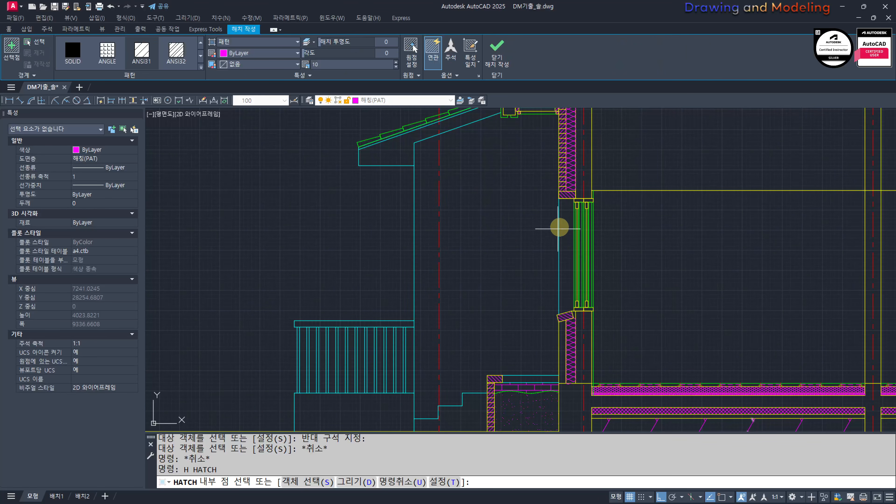
left_click(562, 221)
key("space")
key("Escape")
key("Escape")
Step: Change the opening strip's hatch to a user-defined pattern with a spacing of 60
left_click(566, 216)
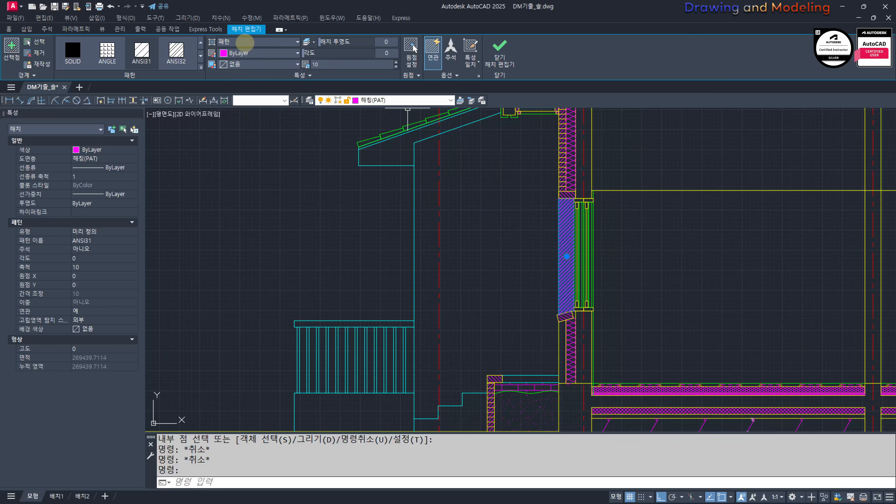
left_click(244, 42)
left_click(233, 83)
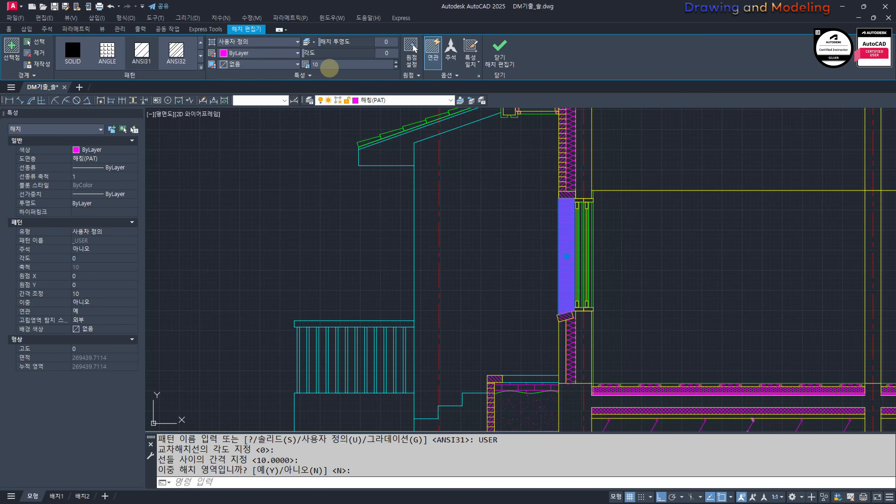
key("Escape")
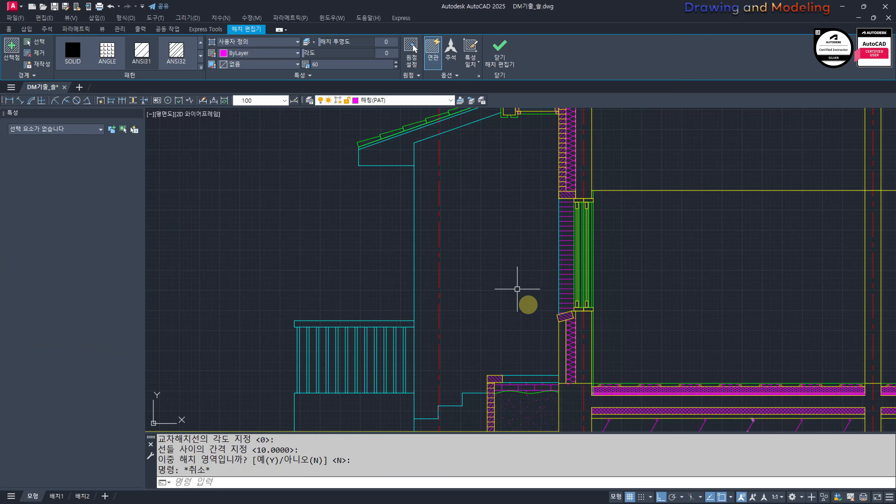
key("Escape")
key("Escape")
Step: Erase the hatch from the strip beside the window frame
left_click(562, 274)
type("e")
key("space")
key("Escape")
key("Escape")
Step: Turn off the centre line layer 중심선(CEN) by picking a red centre line
type("yy")
key("space")
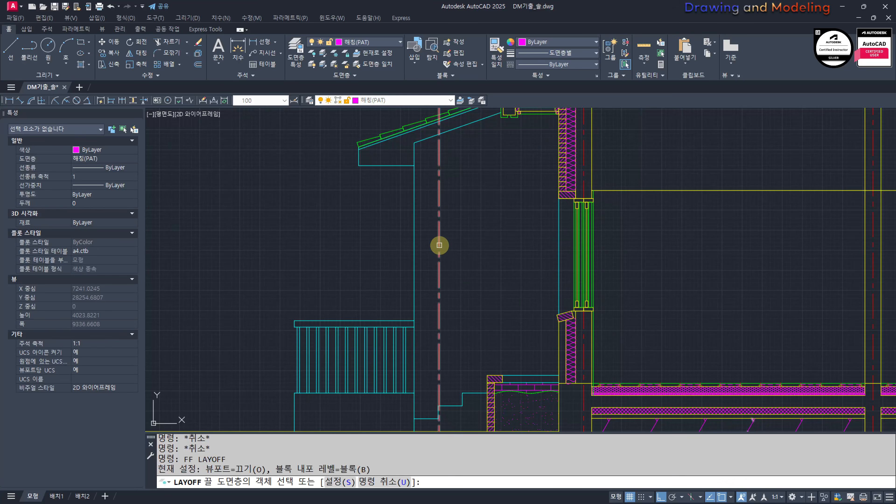
left_click(439, 245)
key("Escape")
key("Escape")
Step: Try hatching the elevation wall area between the cyan wall edge and the section wall, including the window reveal
middle_click_drag(474, 250, 496, 263)
type("hh")
key("space")
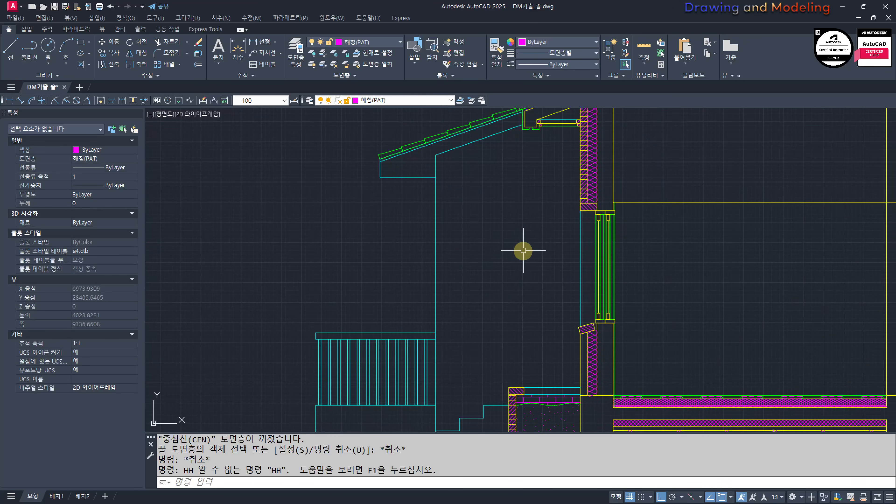
key("Escape")
type("h")
key("space")
left_click(517, 235)
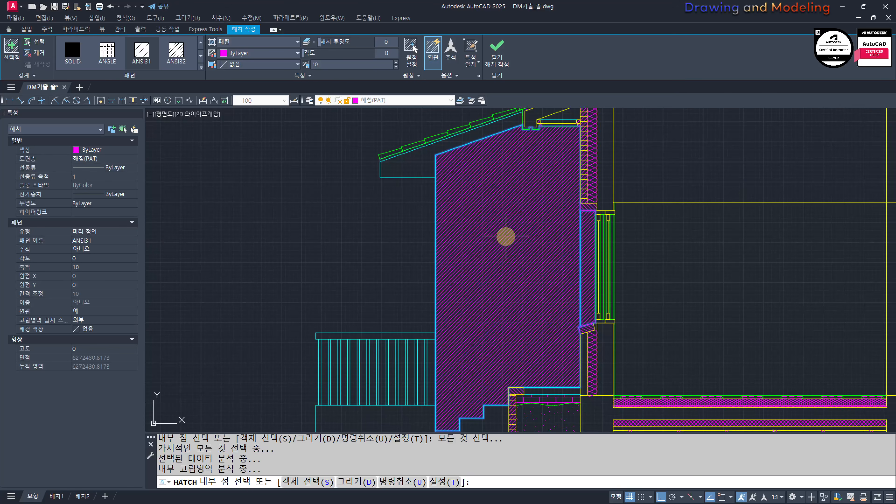
key("Escape")
Step: Change the elevation wall hatch to the AR-BRSTD brick pattern at scale 1
left_click(438, 161)
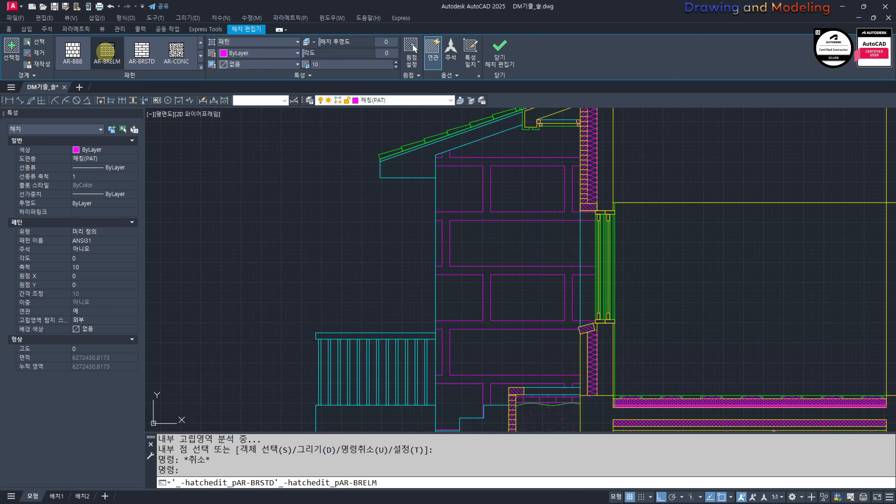
left_click(142, 53)
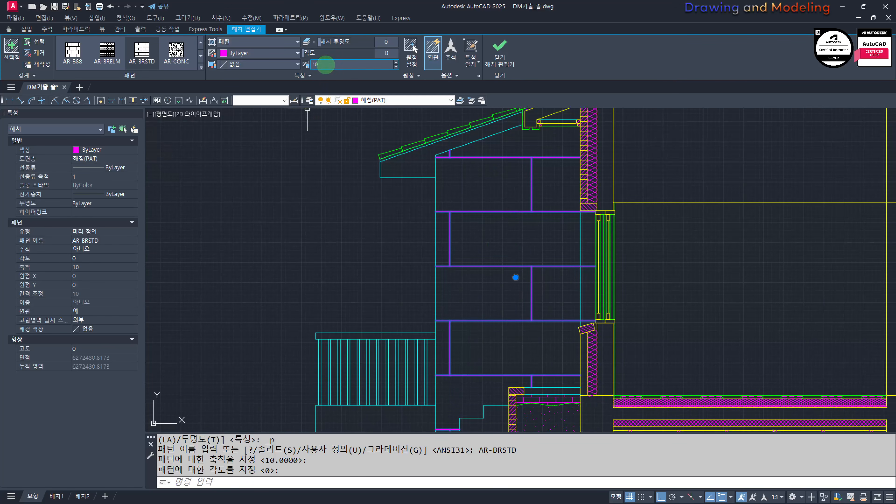
key("Escape")
key("Escape")
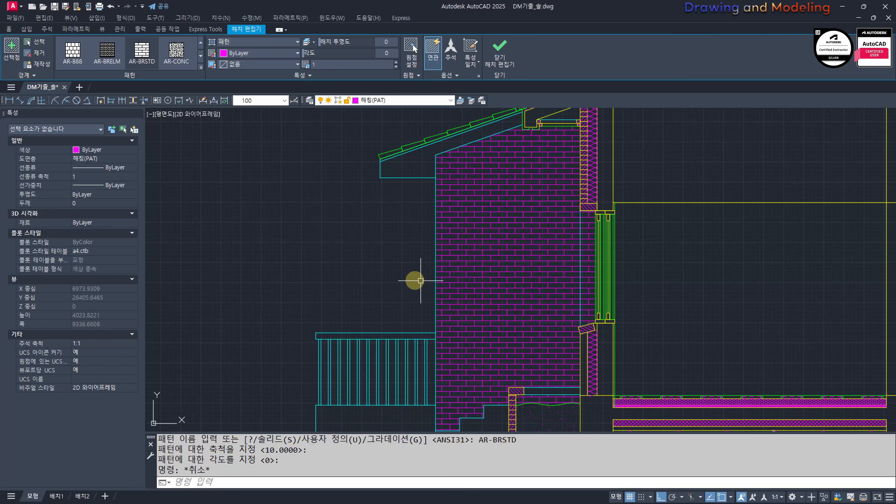
Step: Examine the brick-hatched elevation wall from the eaves down to the steps and around the window reveal
scroll(346, 264, "down", 2)
middle_click_drag(347, 264, 380, 259)
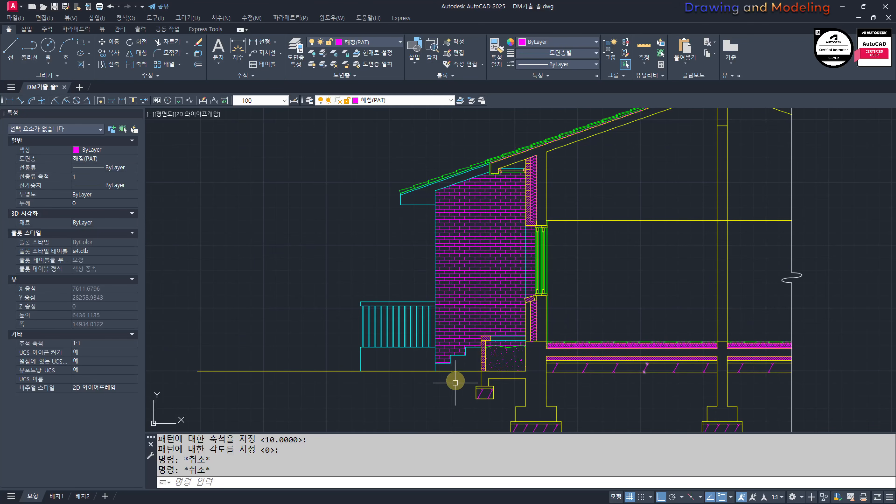
scroll(460, 361, "up", 2)
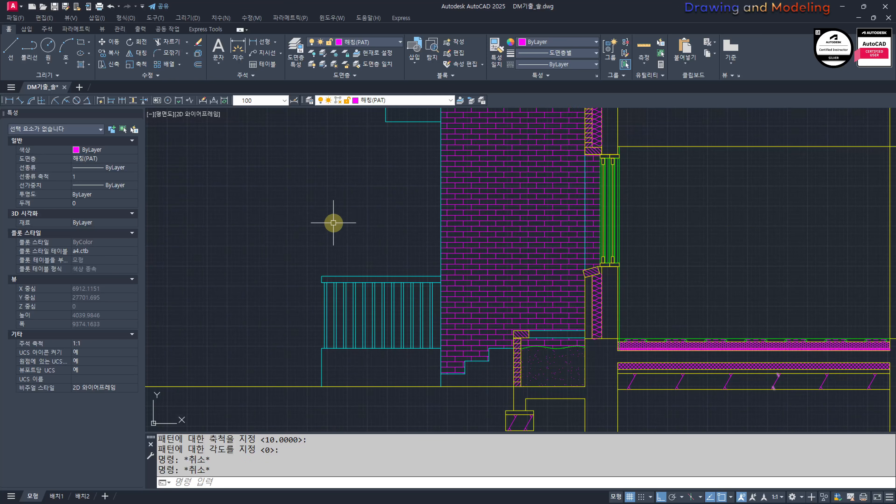
middle_click_drag(578, 221, 568, 263)
middle_click_drag(300, 251, 308, 270)
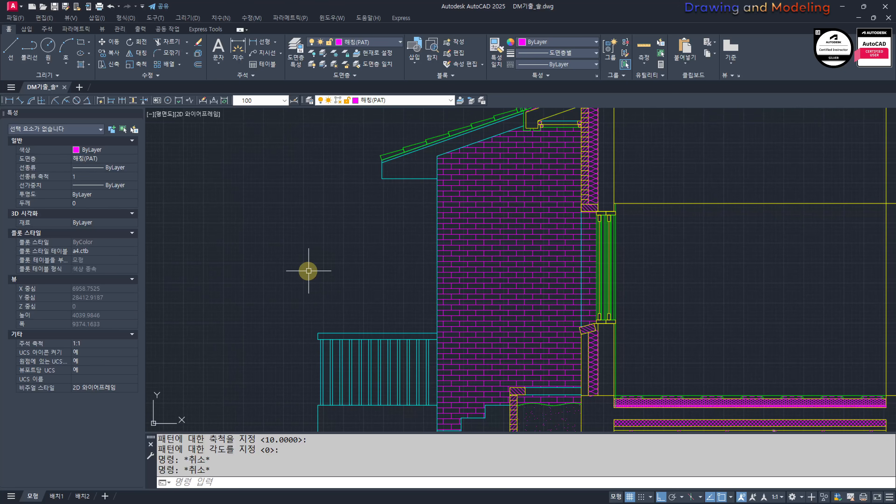
middle_click_drag(433, 421, 450, 365)
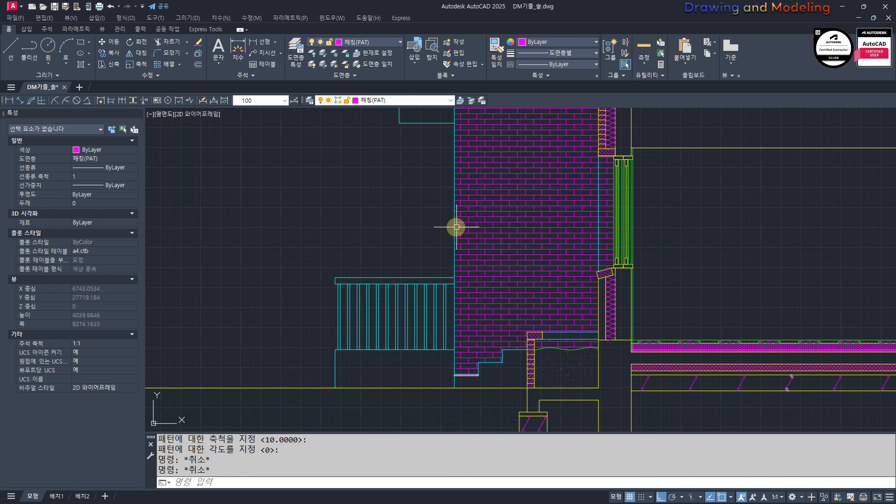
middle_click_drag(457, 227, 458, 342)
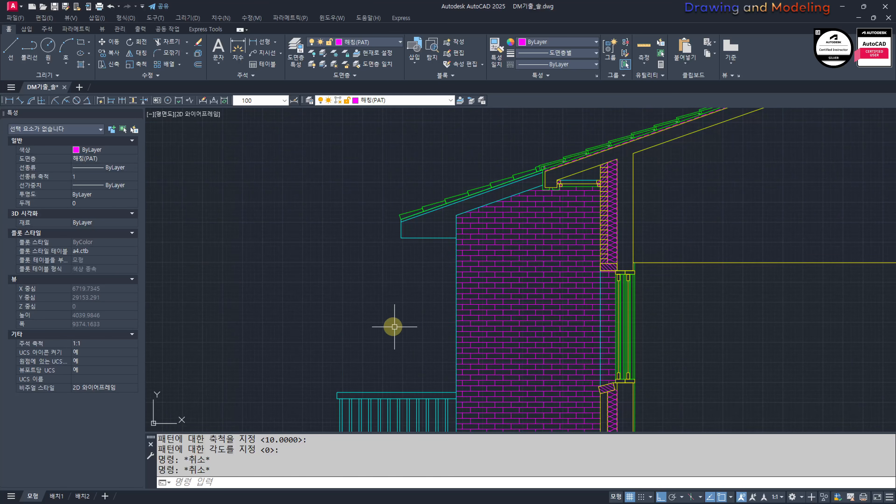
middle_click_drag(392, 327, 316, 245)
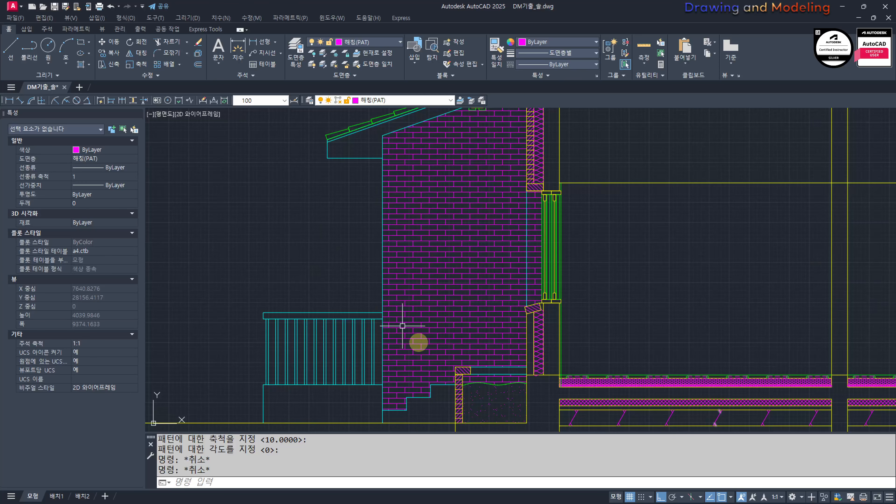
left_click(492, 310)
key("Escape")
key("Escape")
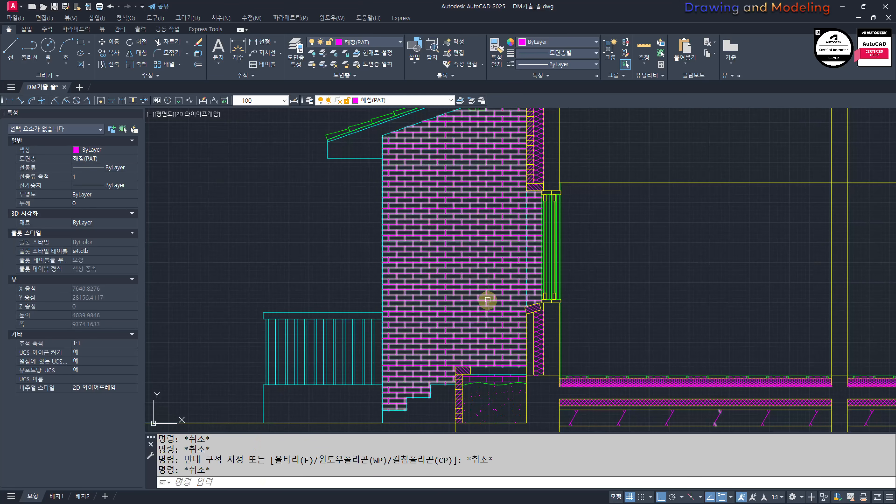
mouse_move(488, 299)
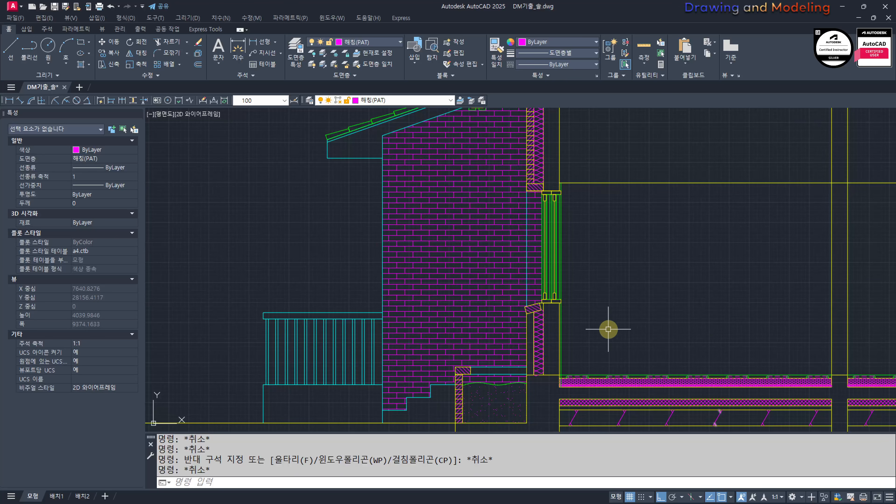
Step: Undo the brick pattern changes and erase the hatch from the elevation wall area
key("ctrl+z")
key("Escape")
key("ctrl+z")
key("Escape")
key("Escape")
left_click(518, 300)
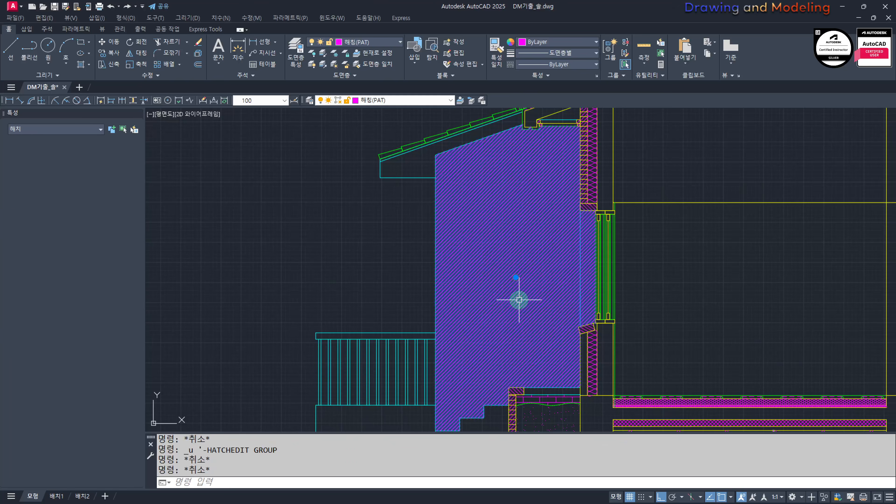
type("e")
key("space")
key("Escape")
key("Escape")
middle_click_drag(559, 350, 548, 290)
scroll(549, 291, "up", 4)
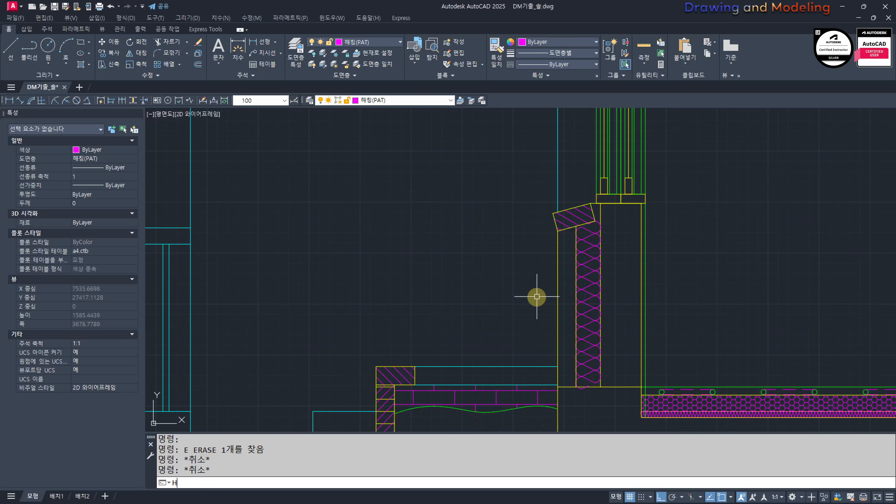
Step: Hatch the brick layer below the sloped window sill twice with the ANSI31 pattern at scale 10
type("h")
key("space")
left_click(562, 262)
key("space")
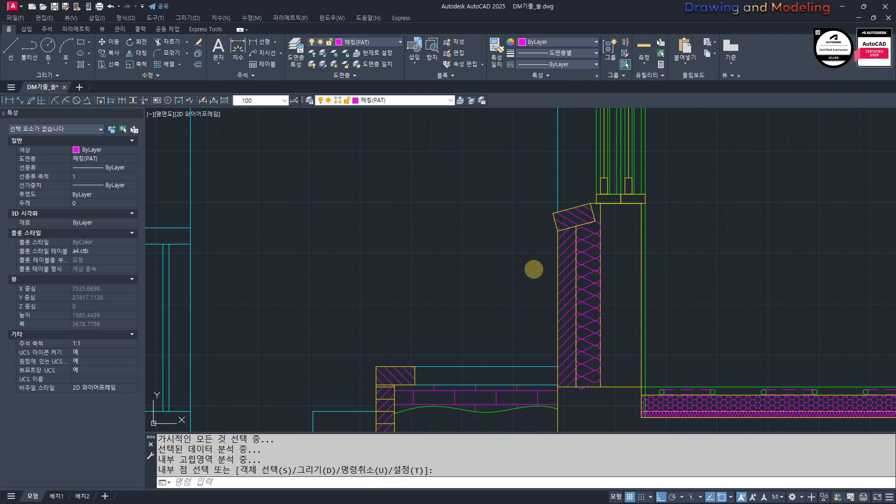
key("space")
key("Escape")
key("Escape")
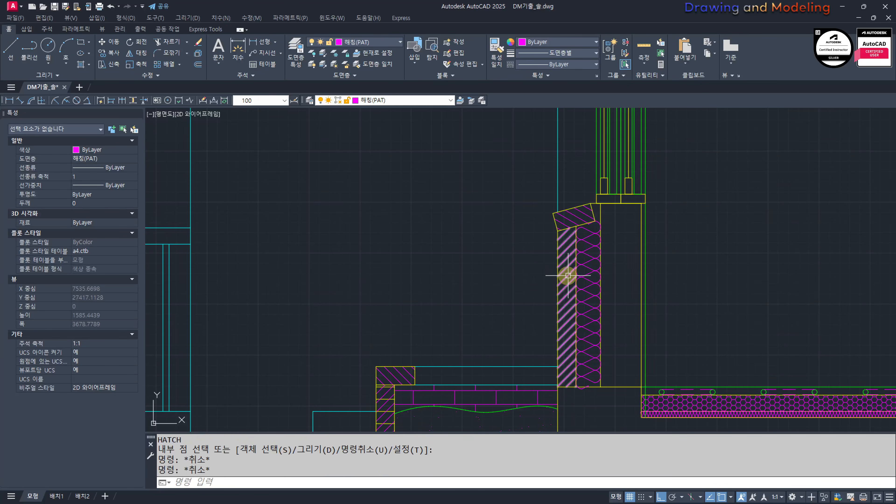
key("space")
left_click(567, 270)
key("Escape")
Step: Change one of the two overlaid brick hatches to a user-defined line pattern with a spacing of 60
left_click(567, 270)
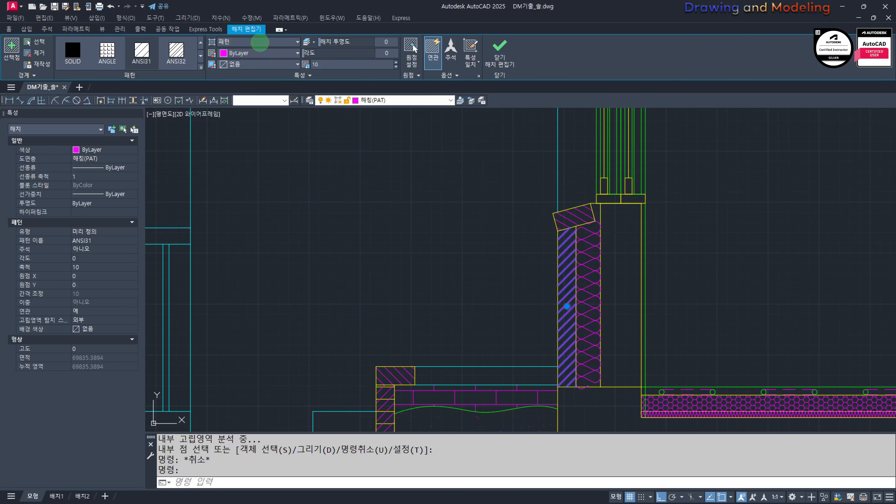
left_click(262, 42)
left_click(252, 82)
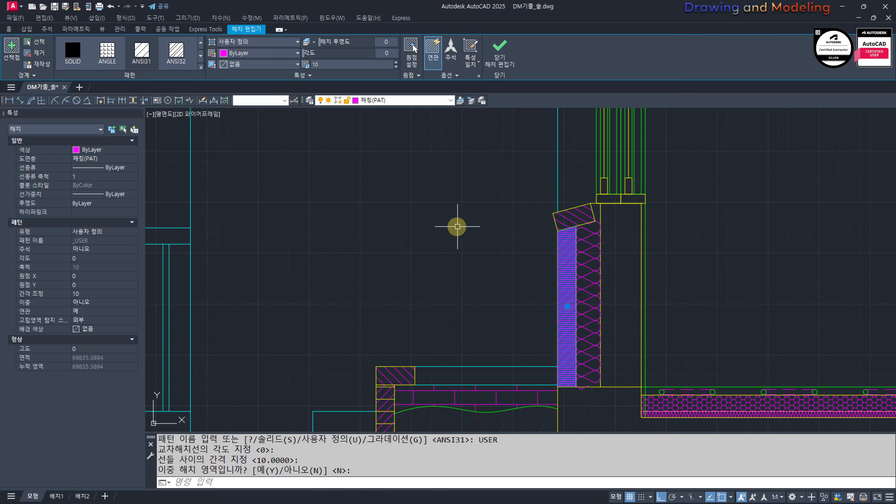
key("ctrl+z")
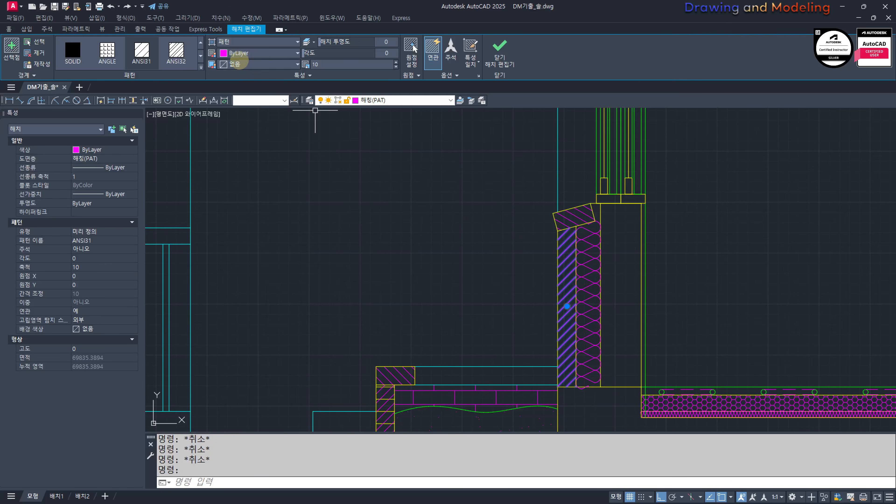
left_click(241, 42)
left_click(236, 78)
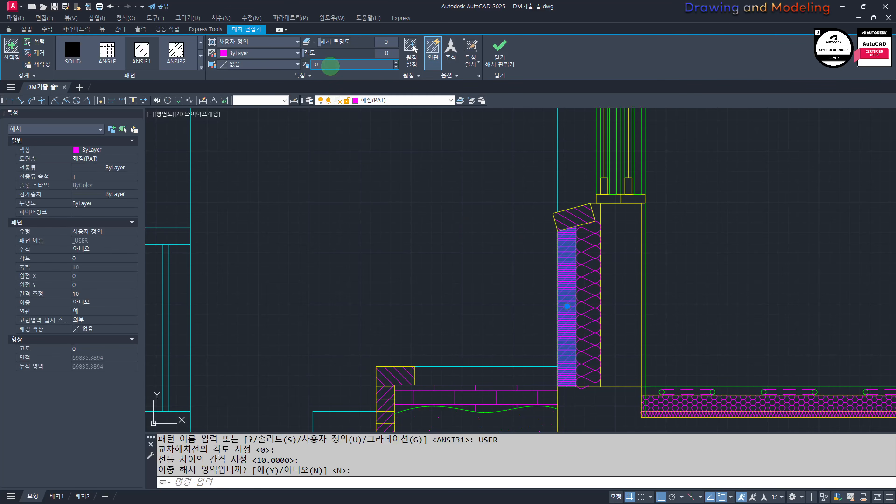
key("Return")
key("Escape")
key("Escape")
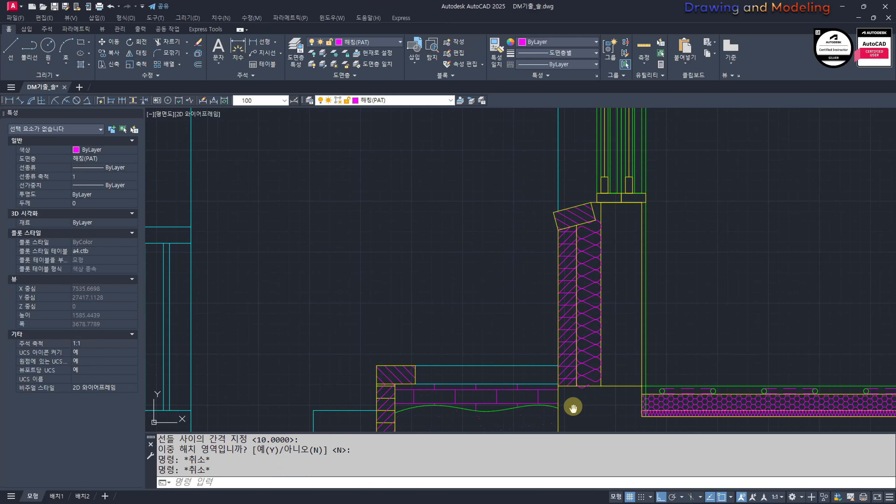
Step: Set the origin of the user-defined hatch to the lower outer corner of the brick layer
scroll(561, 353, "up", 6)
left_click(546, 287)
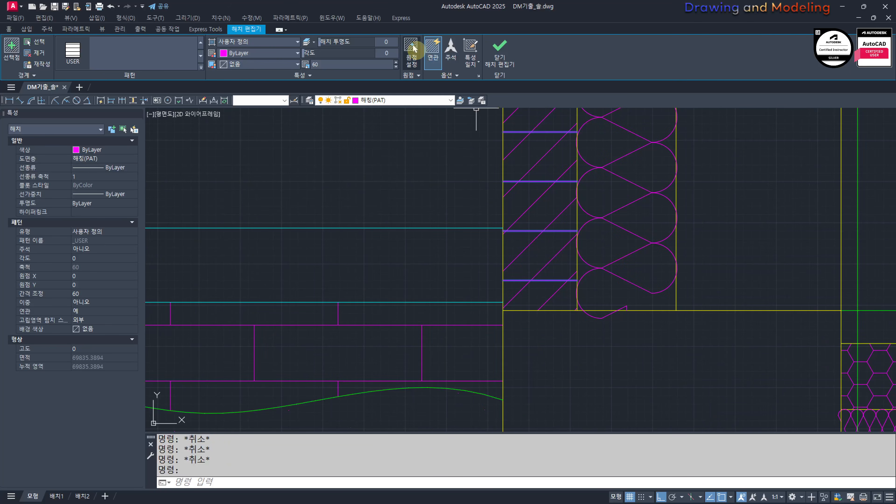
left_click(413, 48)
left_click(507, 317)
key("Escape")
key("Escape")
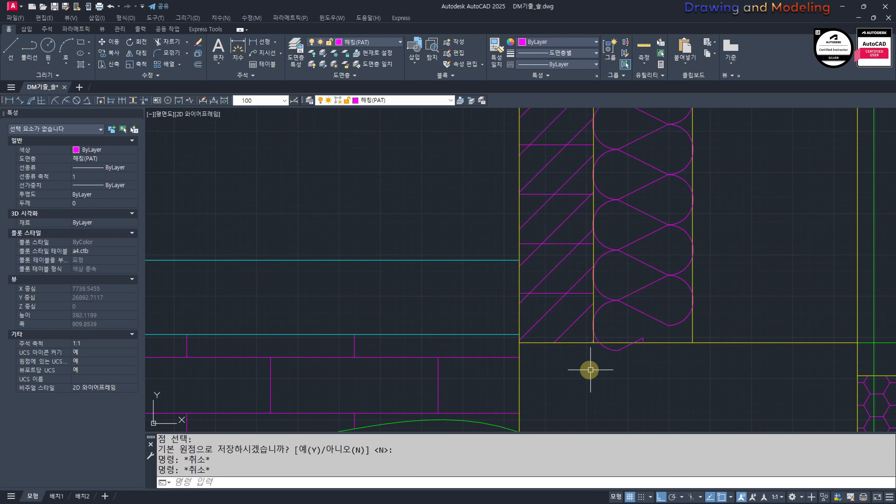
Step: Match the horizontal brick course hatch to the properties of the yellow section line beneath it
key("Return")
left_click(550, 299)
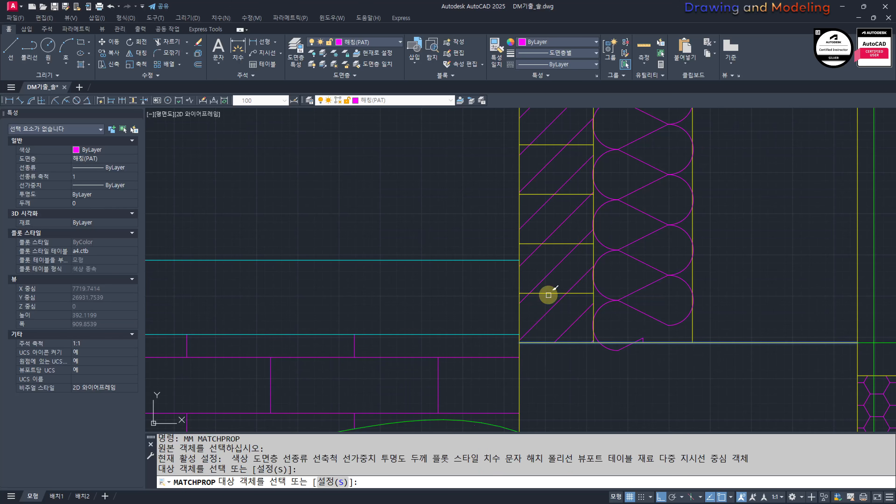
key("Escape")
scroll(556, 275, "down", 4)
scroll(555, 275, "down", 3)
key("Escape")
key("Escape")
key("Escape")
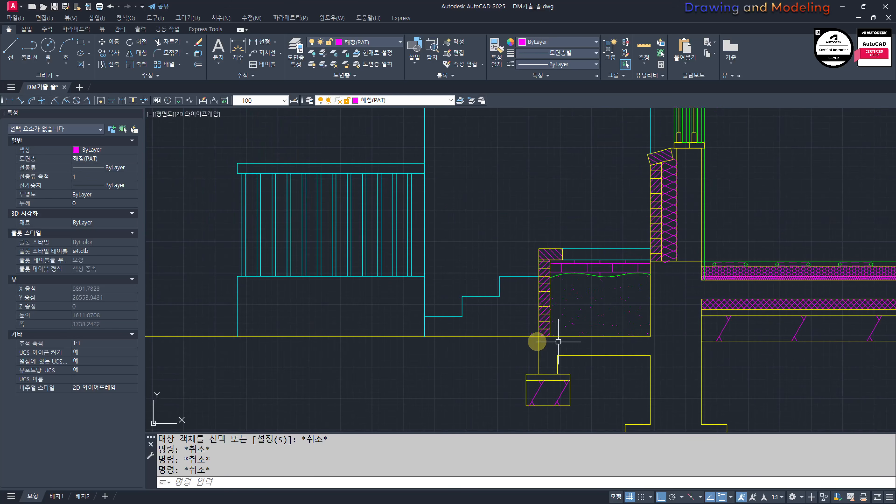
Step: Draw a ground-level line inward from the wall's outer face and fillet it with the insulation's inner edge line
left_click(887, 215)
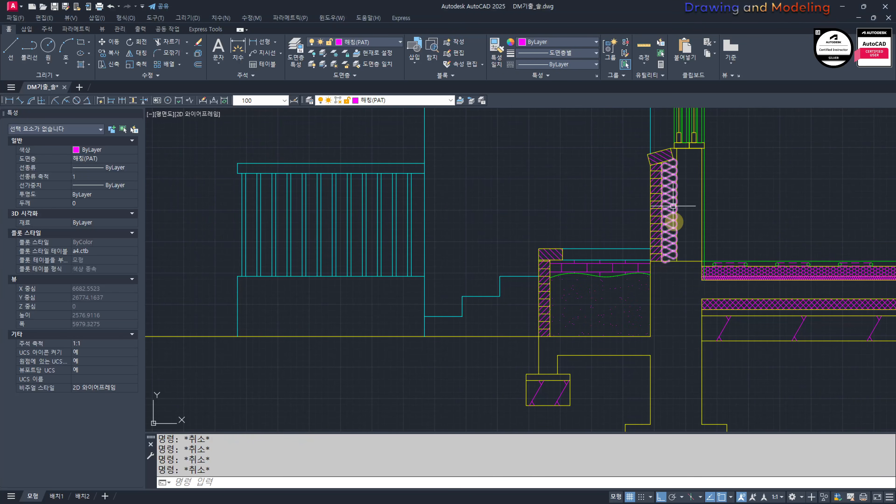
middle_click_drag(655, 310, 588, 290)
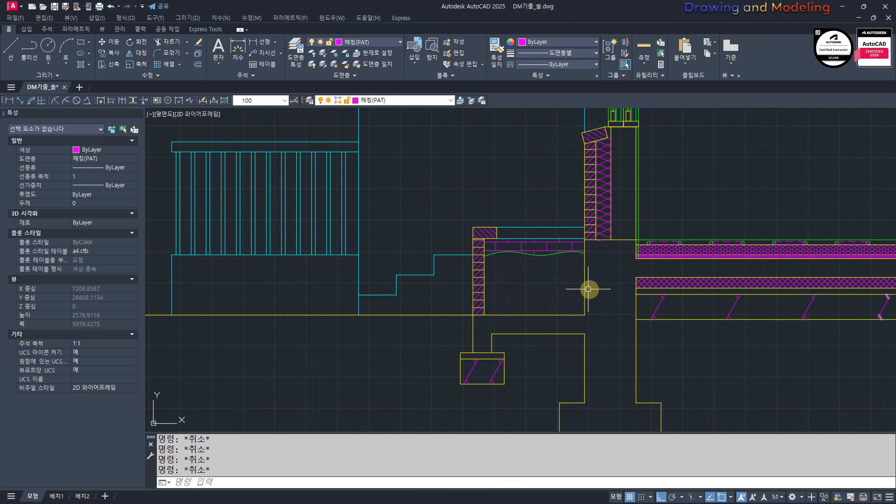
left_click(585, 314)
left_click(618, 314)
key("Escape")
scroll(610, 240, "up", 2)
type("f")
key("Return")
left_click(611, 237)
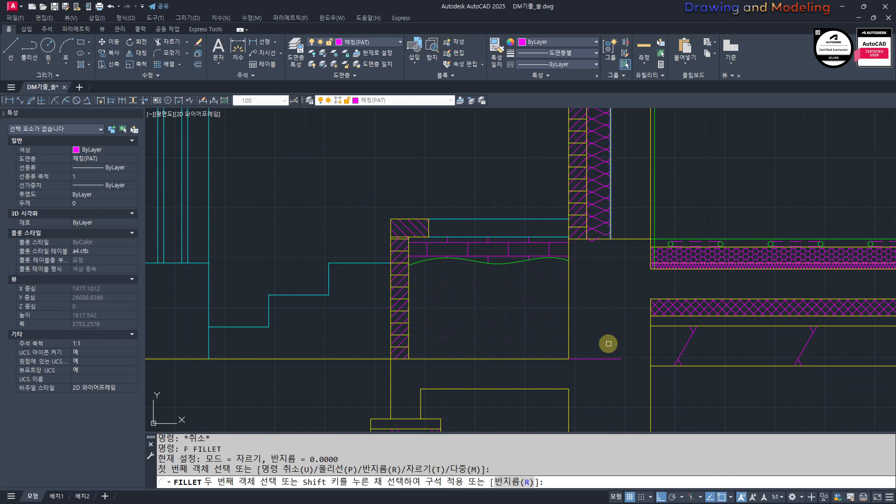
left_click(600, 359)
key("Escape")
key("Escape")
type("tr")
key("Return")
key("Return")
left_click(625, 239)
left_click(627, 244)
key("Escape")
key("Escape")
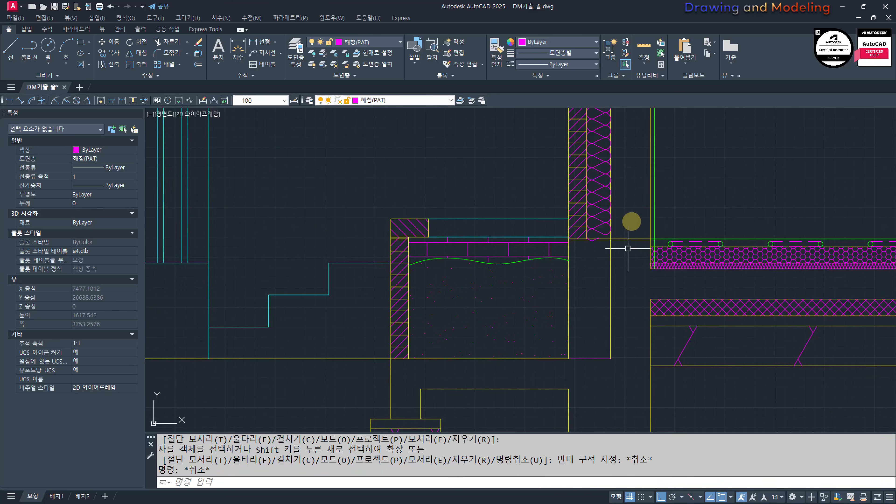
Step: Match the new ground-level line across the wall base to the insulation edge line's properties
scroll(612, 367, "up", 2)
type("ma")
key("Return")
left_click(608, 329)
left_click(592, 333)
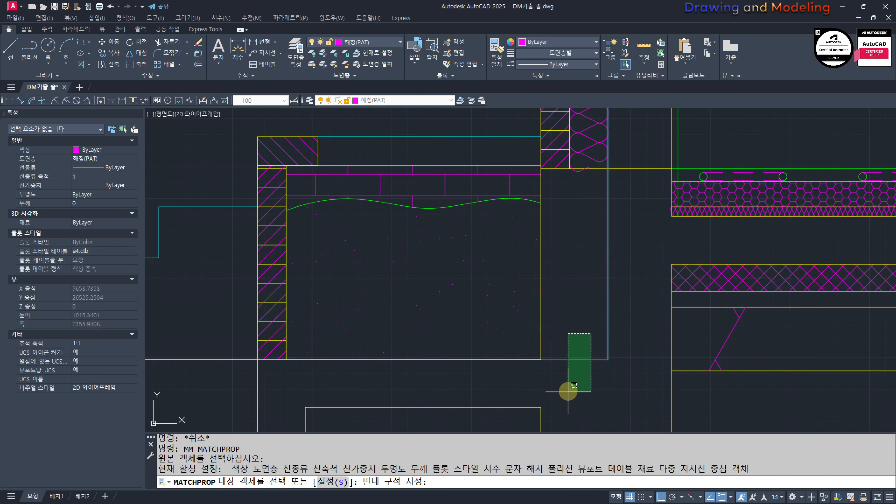
left_click(568, 393)
key("Escape")
key("Escape")
Step: Trim the floor-level line away across the brick and insulation, using the insulation's inner edge line as the cutting edge
middle_click_drag(607, 248, 604, 317)
scroll(586, 243, "up", 4)
left_click(602, 227)
key("Escape")
key("Escape")
type("tr")
key("Return")
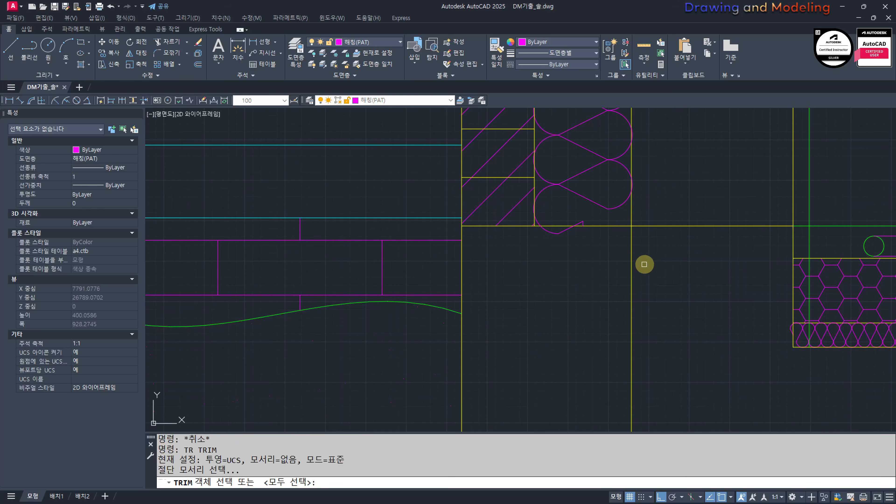
left_click(632, 261)
key("Return")
left_click(611, 227)
key("Escape")
key("Escape")
key("Escape")
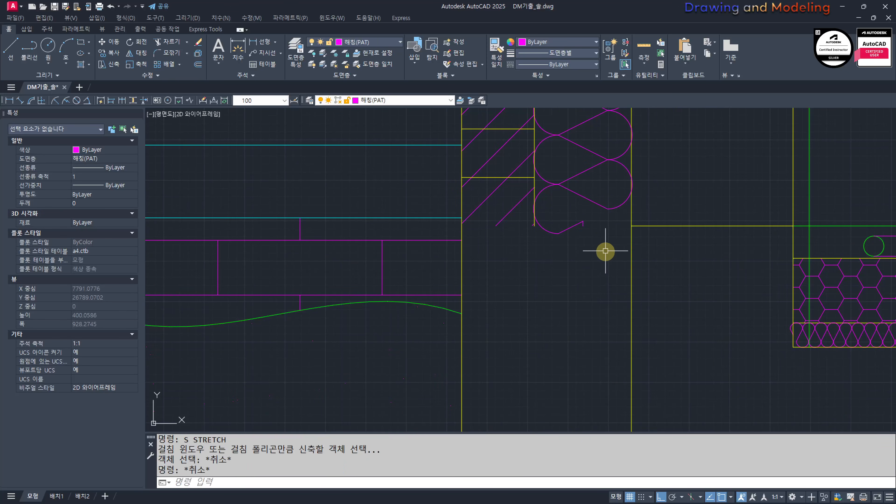
Step: Extend the line between the brick and insulation layers down to the ground-level line
scroll(601, 252, "down", 6)
type("ex")
key("Return")
key("Return")
left_click(584, 257)
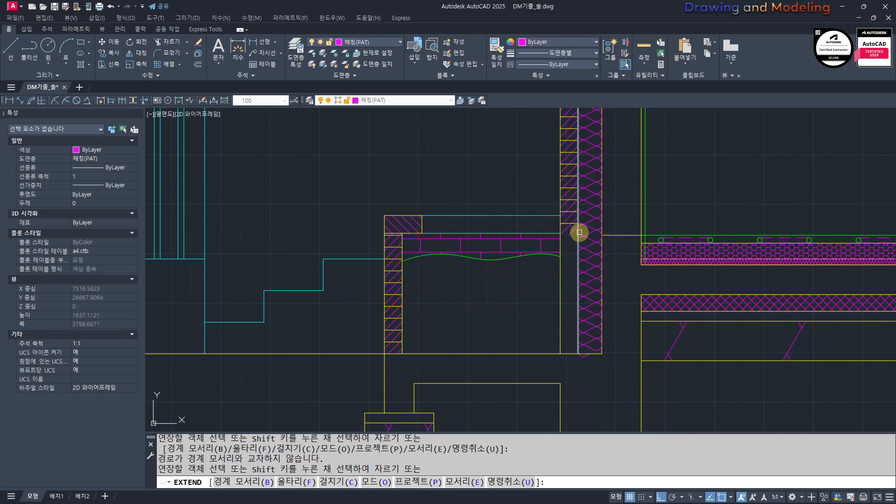
left_click(573, 234)
scroll(572, 237, "up", 2)
key("Escape")
left_click(574, 249)
left_click(562, 196)
scroll(570, 231, "down", 4)
scroll(571, 234, "up", 4)
key("Escape")
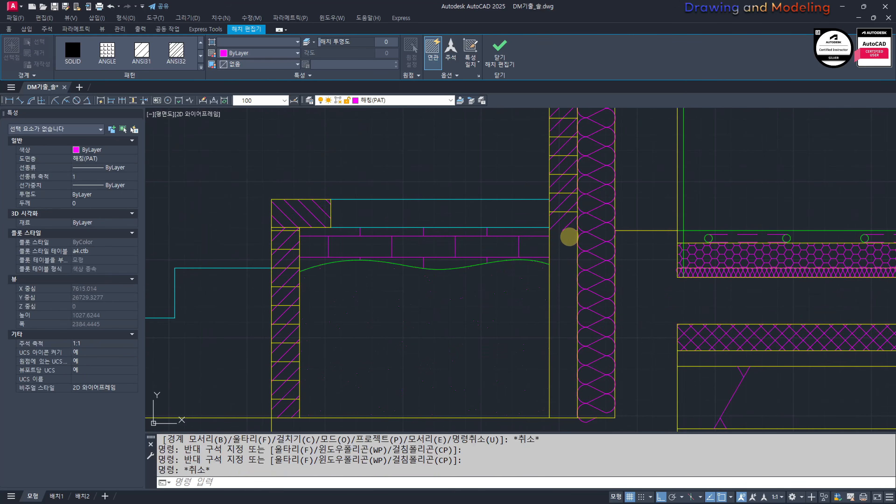
key("Escape")
left_click(565, 229)
key("Escape")
type("s")
key("Return")
scroll(574, 231, "up", 4)
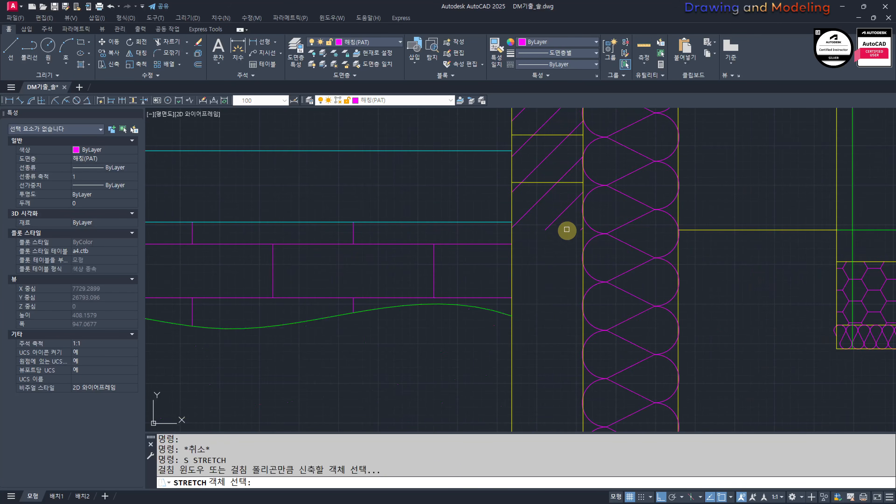
left_click(496, 208)
left_click(497, 271, "shift")
left_click(436, 185, "shift")
key("Return")
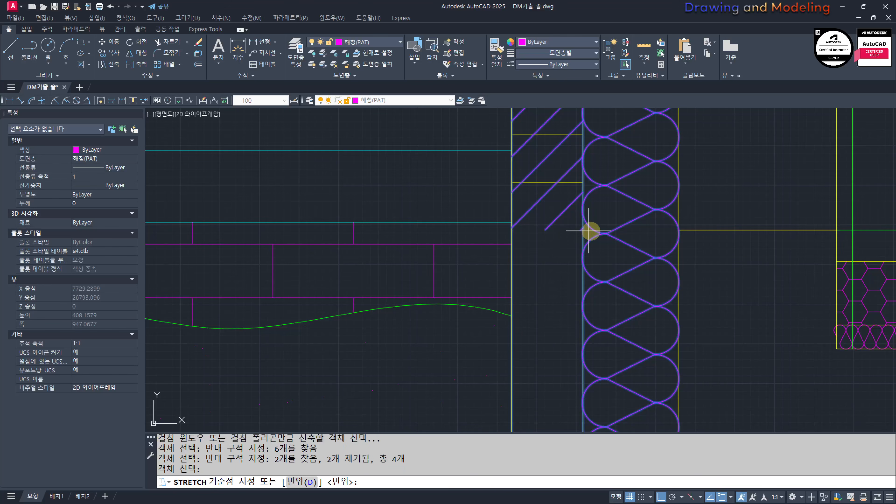
key("Escape")
key("Escape")
Step: Erase both the diagonal and the horizontal hatch from the brick layer below the window sill
left_click(558, 263)
left_click(536, 173)
scroll(563, 248, "down", 4)
type("e")
key("Return")
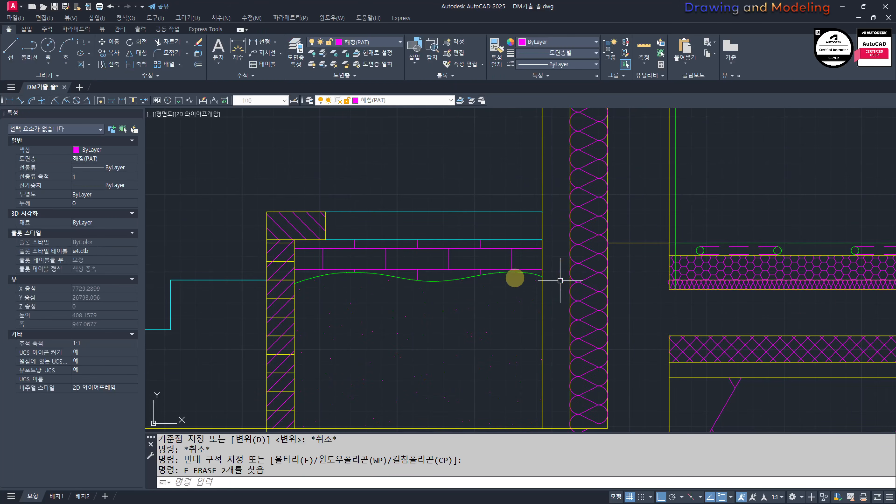
Step: Hatch the full brick layer from the window sill down to ground level twice with ANSI31 at scale 10
key("Escape")
key("Escape")
mouse_move(490, 290)
middle_mouse_down()
mouse_move(553, 307)
mouse_move(581, 326)
middle_mouse_up()
type("h")
key("Return")
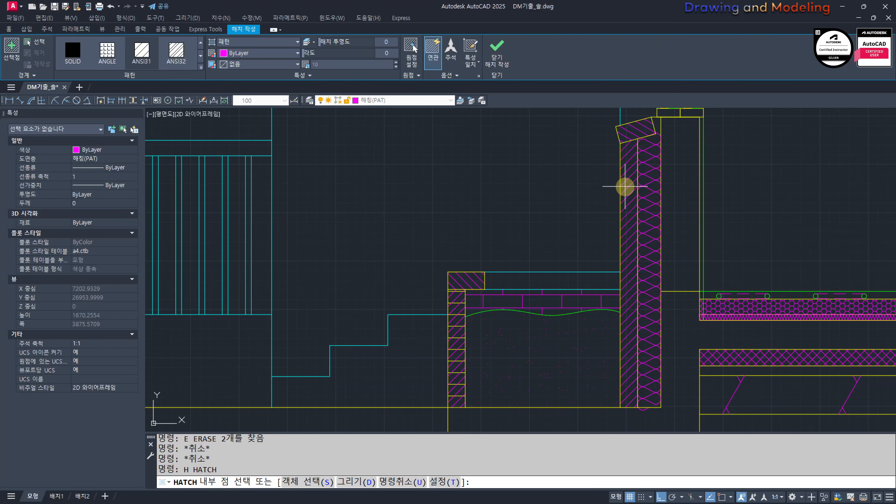
left_click(625, 185)
key("Return")
key("Return")
left_click(628, 196)
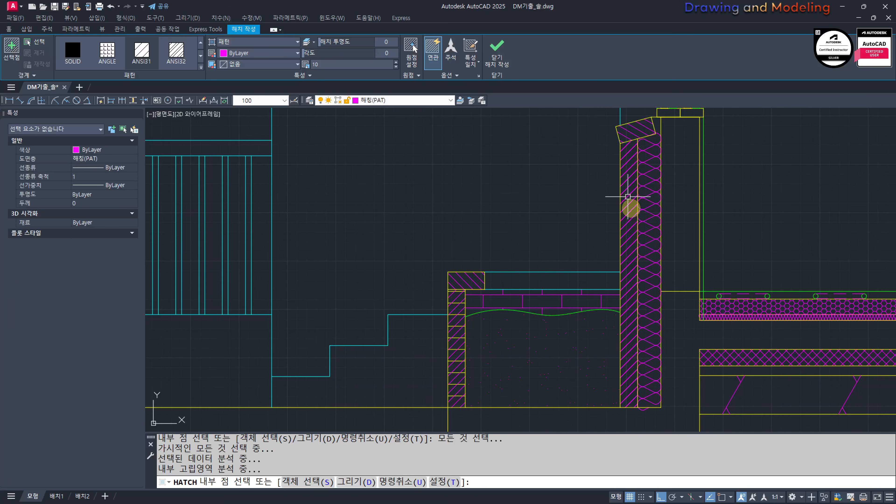
key("Return")
key("Escape")
key("Escape")
Step: Change one of the brick layer hatches to user-defined lines spaced 60, with its origin on the ground line at the wall base
left_click(635, 224)
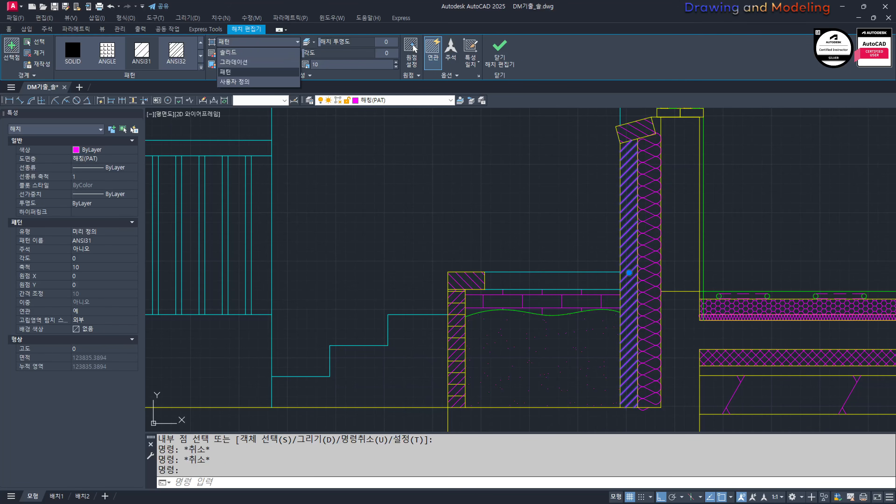
left_click(278, 81)
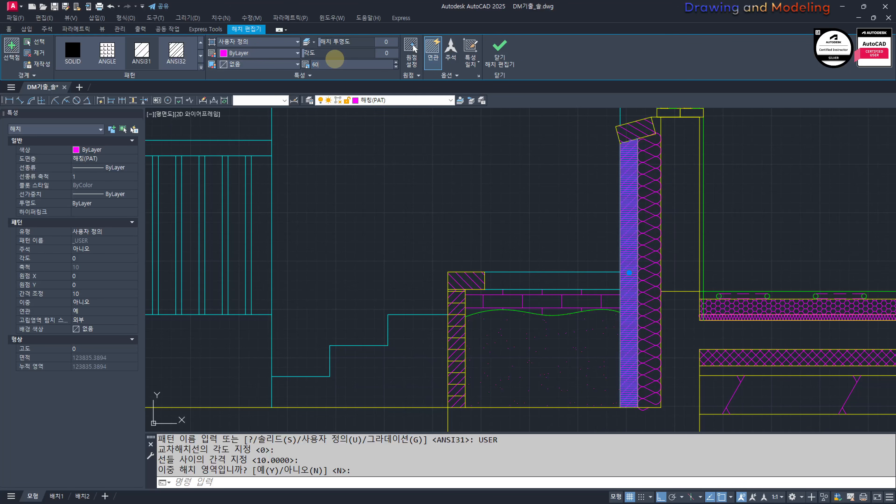
left_click(414, 47)
left_click(634, 408)
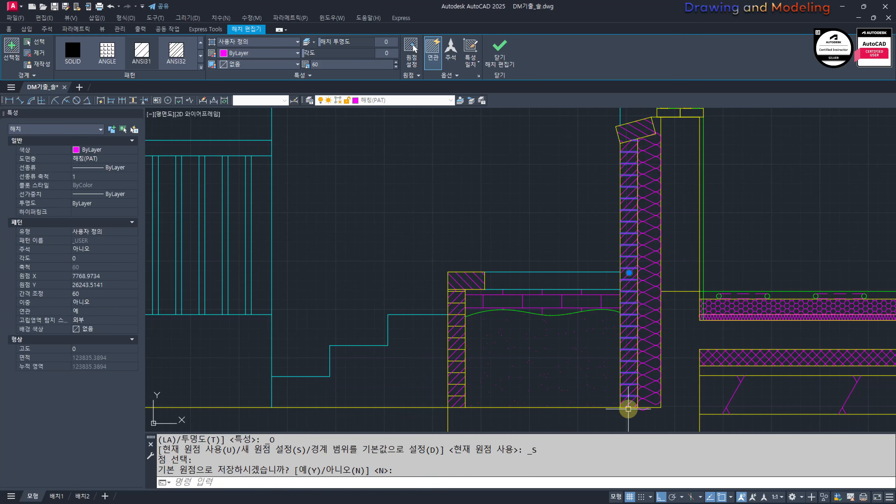
key("Escape")
key("Escape")
Step: Match the brick layer's horizontal course hatch to the properties of the yellow line at the wall base
type("mm")
key("Return")
scroll(625, 399, "up", 4)
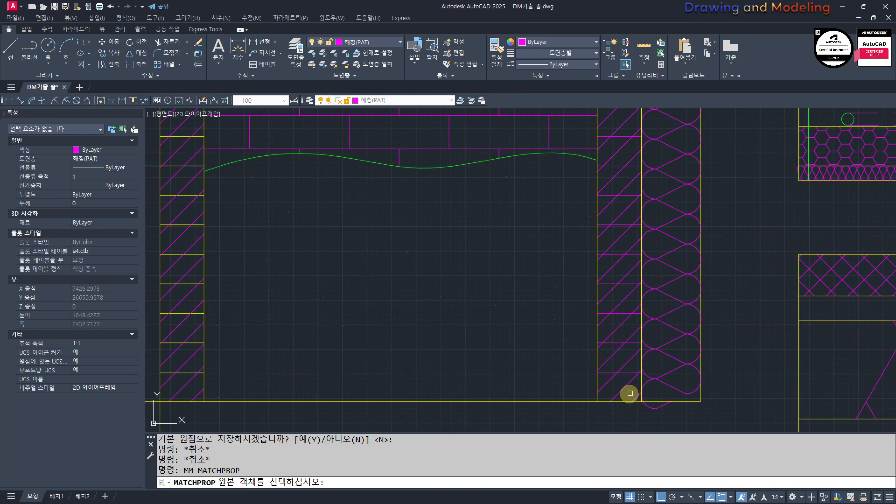
left_click(620, 403)
left_click(625, 376)
key("Escape")
key("Escape")
scroll(476, 334, "down", 4)
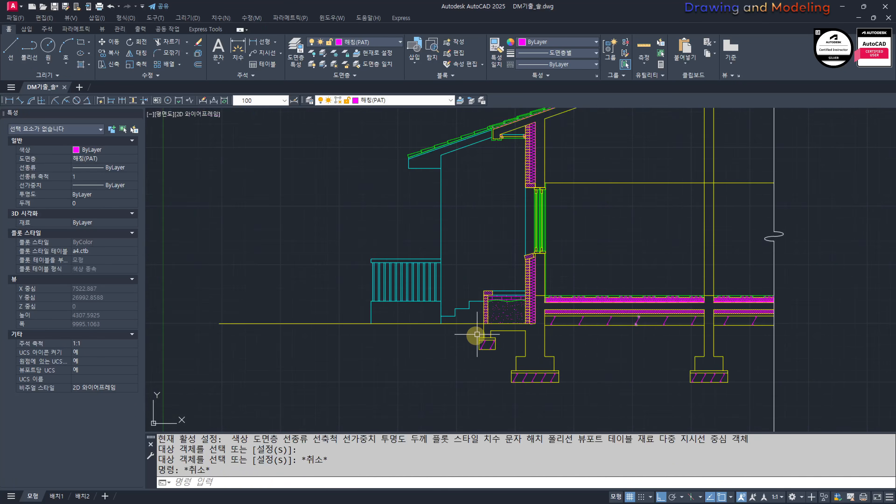
Step: Turn on all layers of the drawing and check the wall base, footing and steps
scroll(574, 314, "up", 3)
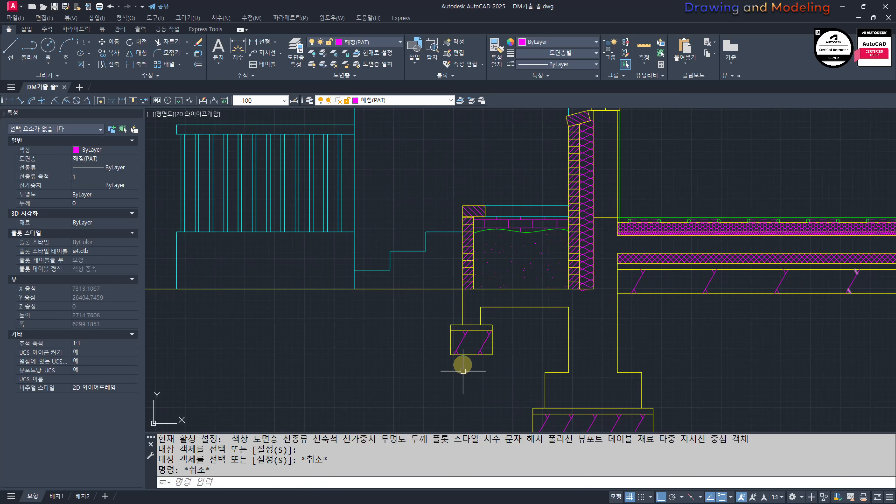
middle_click_drag(563, 316, 535, 332)
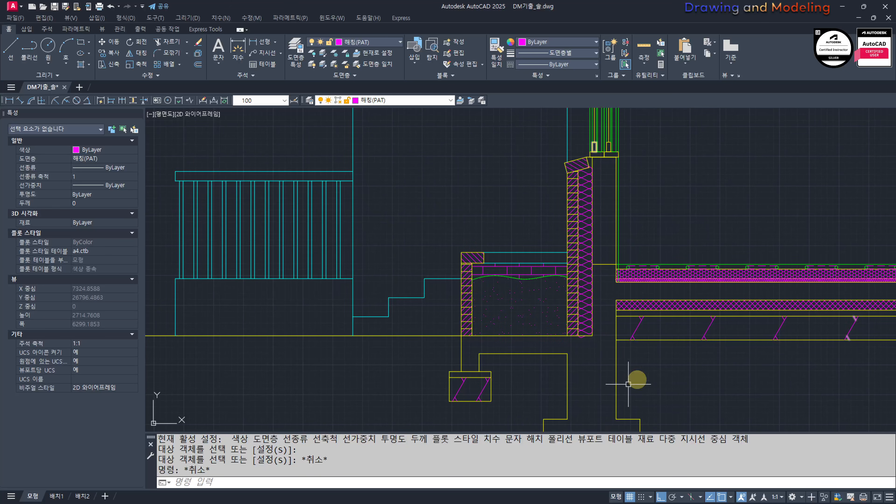
mouse_move(736, 379)
middle_mouse_down()
mouse_move(668, 352)
mouse_move(647, 378)
middle_mouse_up()
scroll(643, 383, "down", 6)
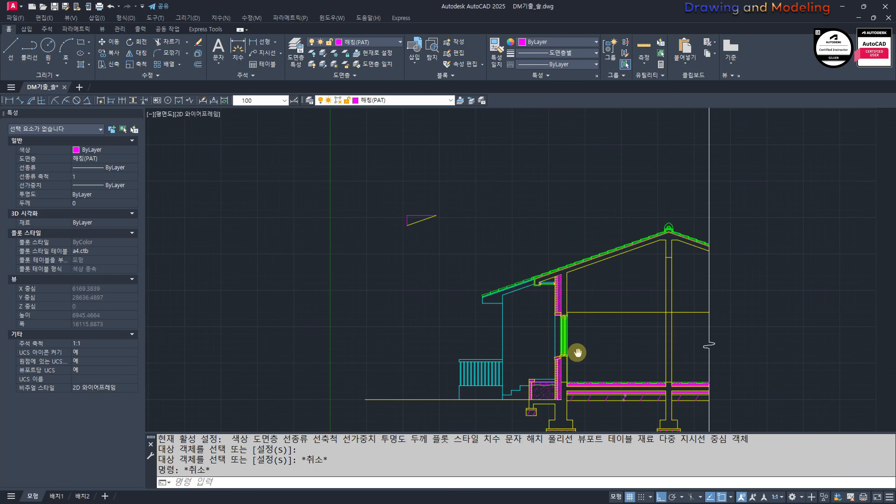
key("Escape")
key("Escape")
scroll(569, 326, "up", 6)
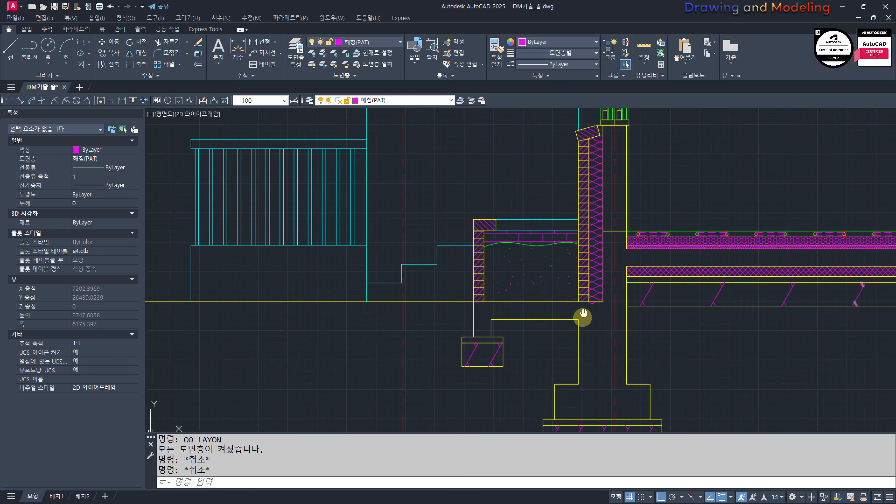
middle_click_drag(430, 372, 489, 399)
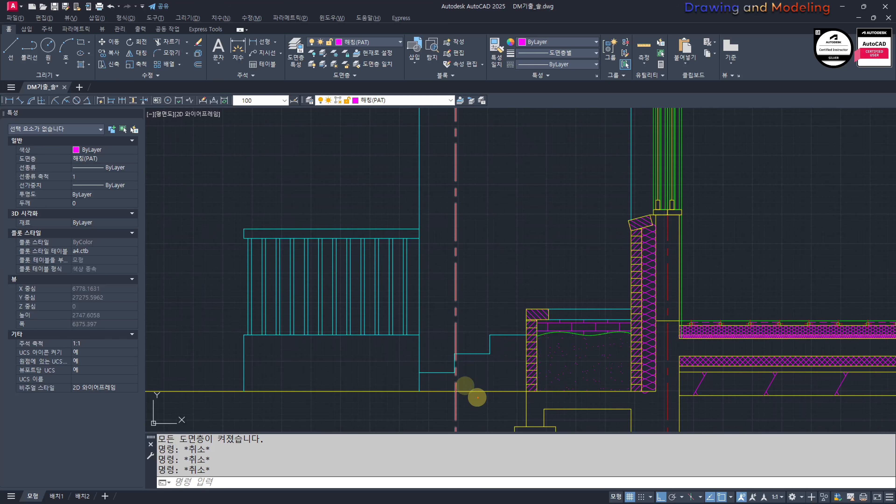
Step: Turn off the red centerline layer around the wall below the window
scroll(554, 252, "down", 4)
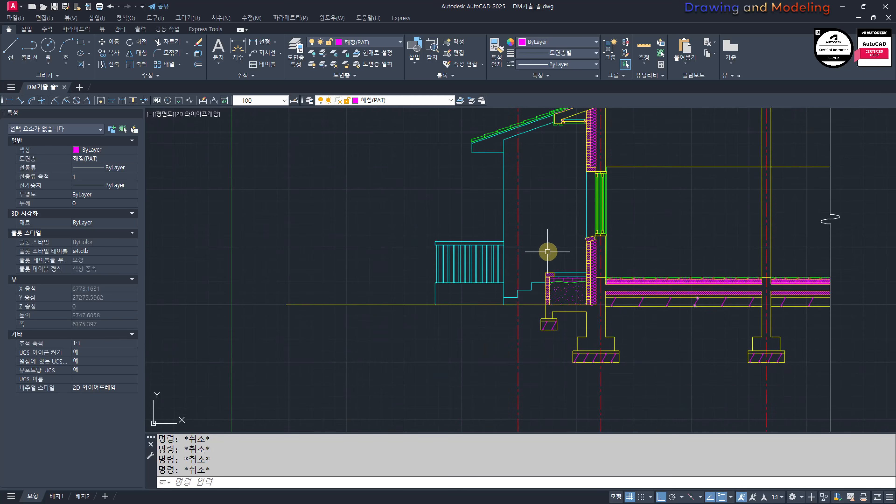
middle_click_drag(549, 252, 548, 338)
scroll(587, 193, "up", 4)
scroll(535, 307, "down", 2)
mouse_move(535, 307)
middle_mouse_down()
mouse_move(543, 309)
mouse_move(458, 191)
middle_mouse_up()
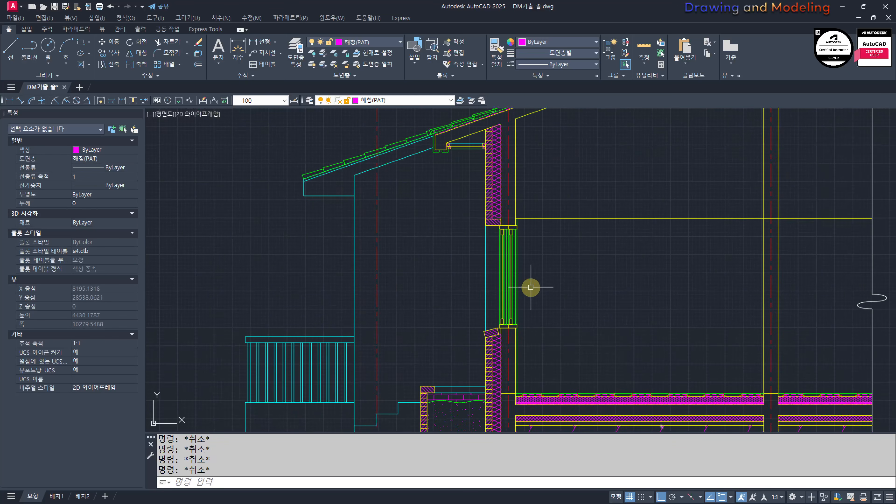
middle_click_drag(500, 392, 515, 213)
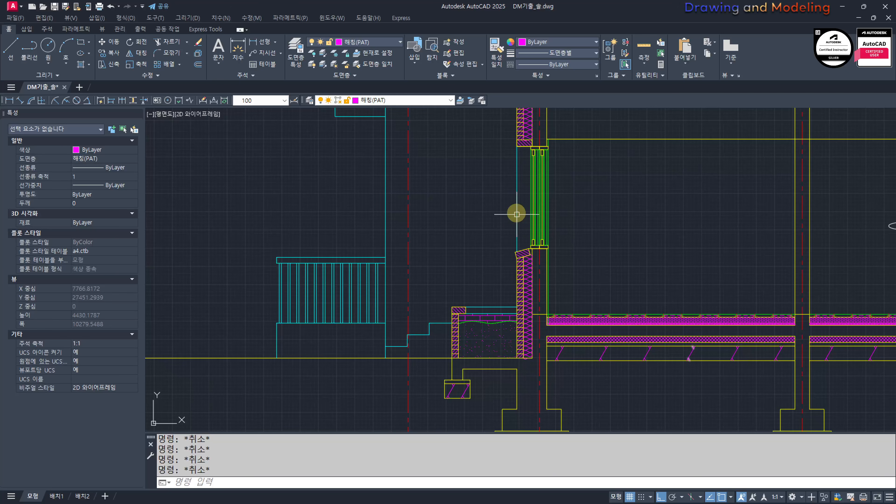
scroll(536, 291, "up", 5)
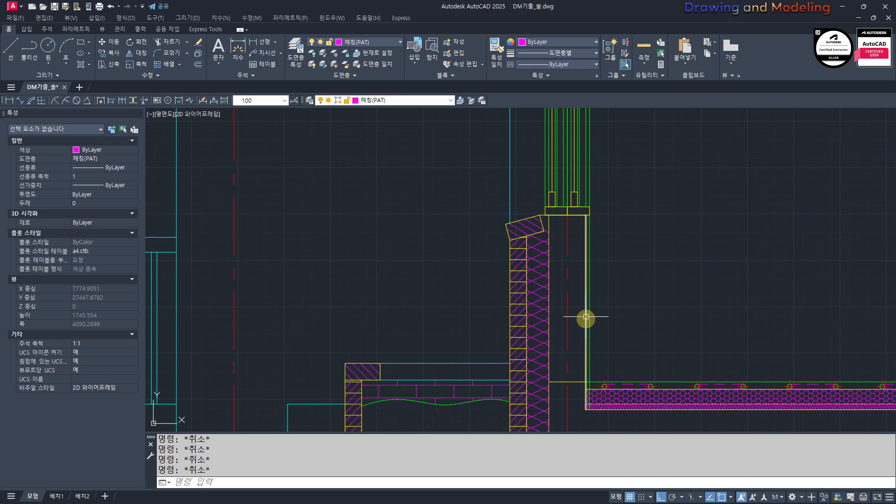
type("ff")
key("Return")
key("Escape")
mouse_move(569, 300)
middle_mouse_down()
mouse_move(584, 322)
mouse_move(606, 290)
middle_mouse_up()
type("hh")
key("Return")
key("Escape")
key("Escape")
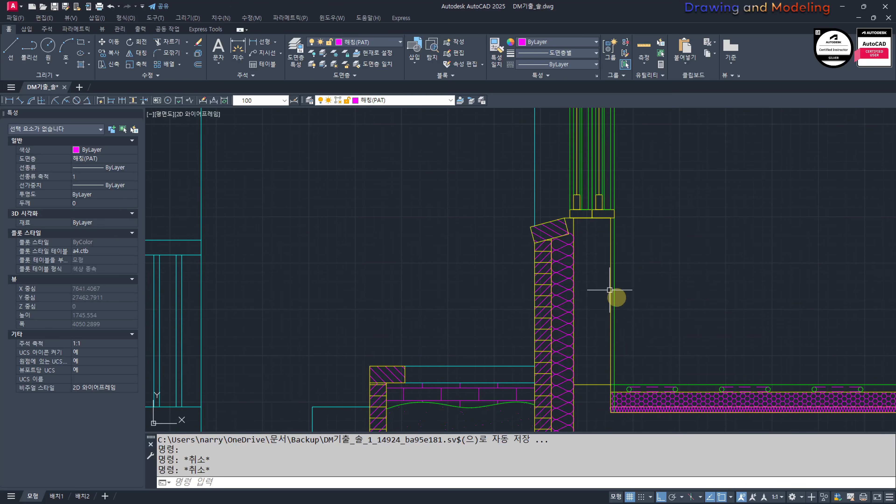
Step: Try to erase the short yellow horizontal line crossing the inner wall at floor level
middle_click_drag(603, 362, 603, 298)
left_click(598, 305)
left_click(588, 337)
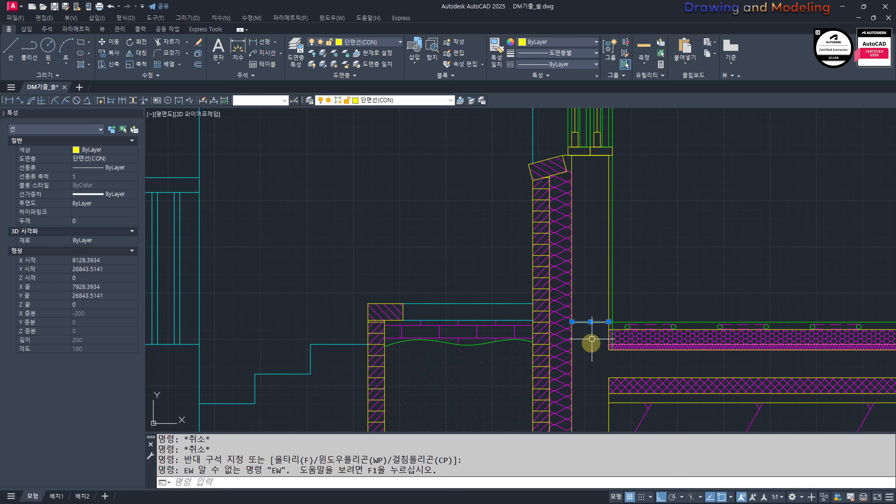
type("e")
key("Return")
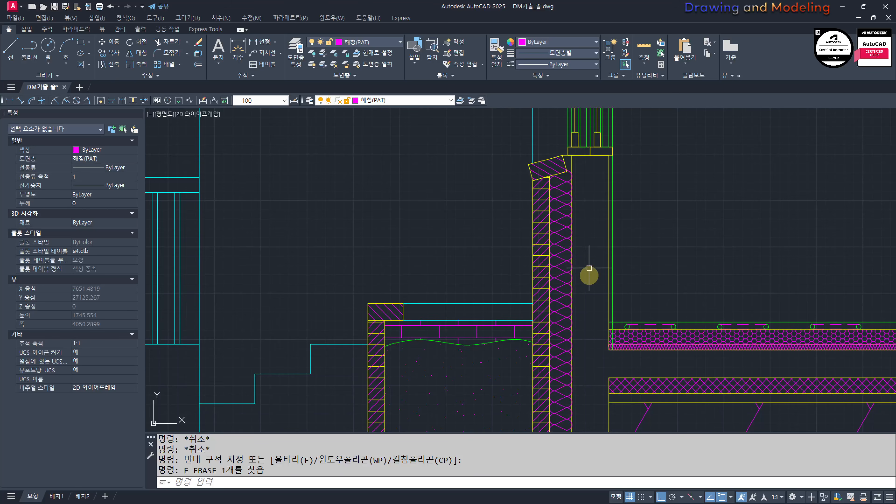
Step: Trim the green inner wall finish line below the green floor finish line
scroll(608, 330, "up", 3)
type("tr")
left_click(655, 307)
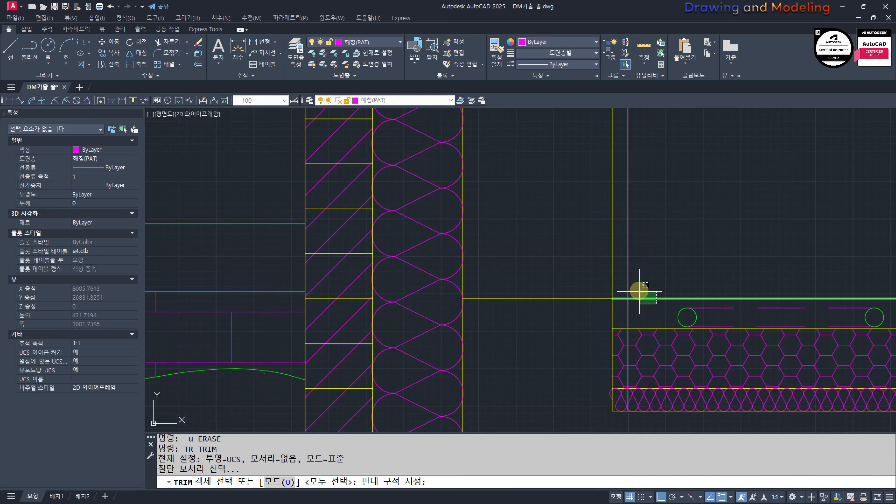
left_click(636, 292)
key("space")
left_click(628, 305)
key("Escape")
key("Escape")
Step: Hatch the inner wall between the window sill and floor level twice with ANSI31 at scale 10
scroll(548, 303, "down", 3)
middle_click_drag(530, 270, 570, 330)
middle_click_drag(587, 298, 594, 320)
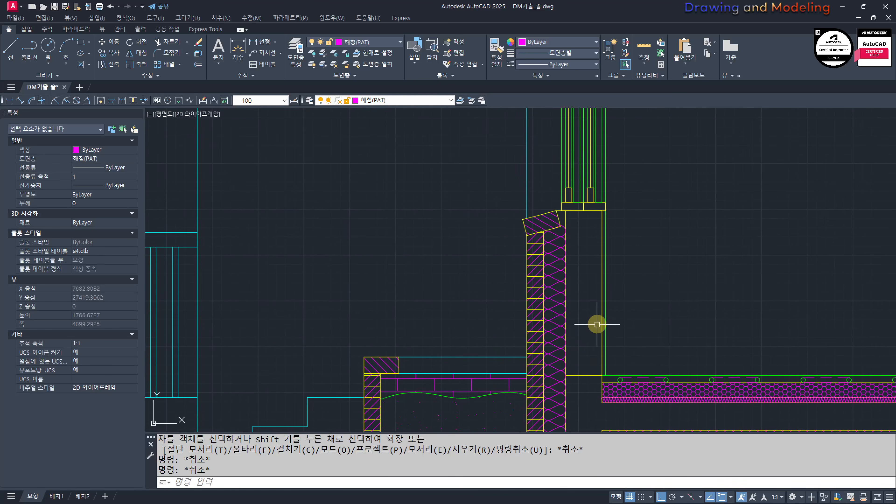
type("h")
key("Return")
left_click(591, 289)
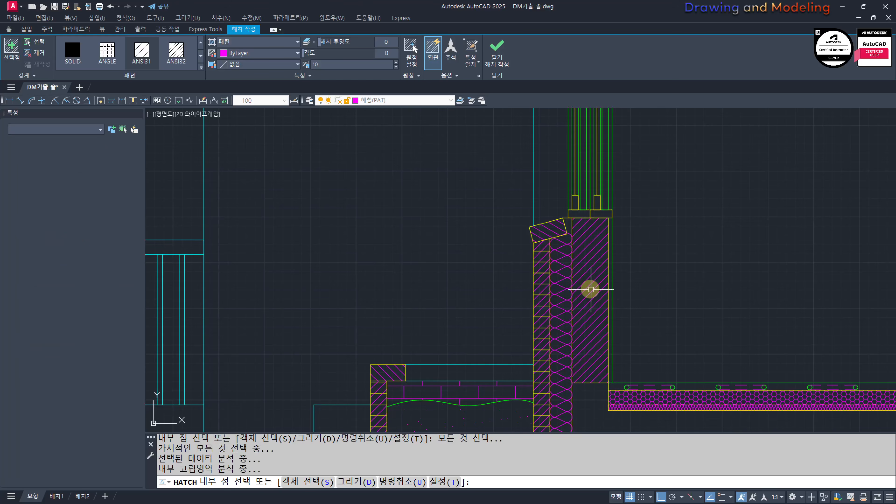
key("space")
key("Escape")
key("space")
left_click(593, 286)
key("Escape")
key("Escape")
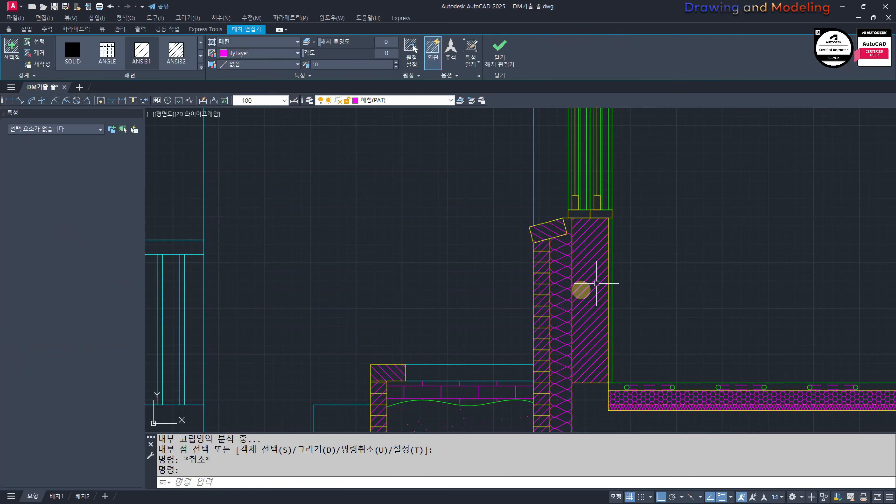
Step: Match one of the inner wall hatches to the outer brick's horizontal course-line hatch
type("mm")
key("space")
scroll(546, 284, "up", 6)
left_click(541, 276)
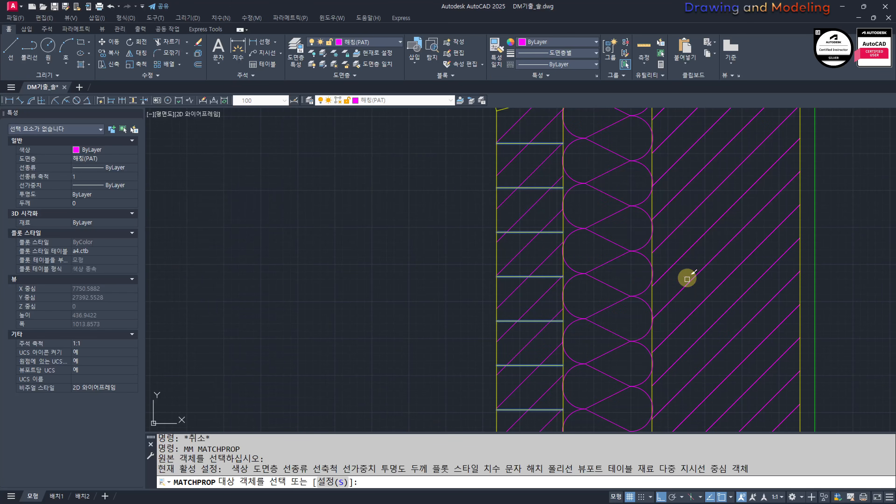
left_click(676, 287)
key("Escape")
key("Escape")
scroll(676, 304, "down", 5)
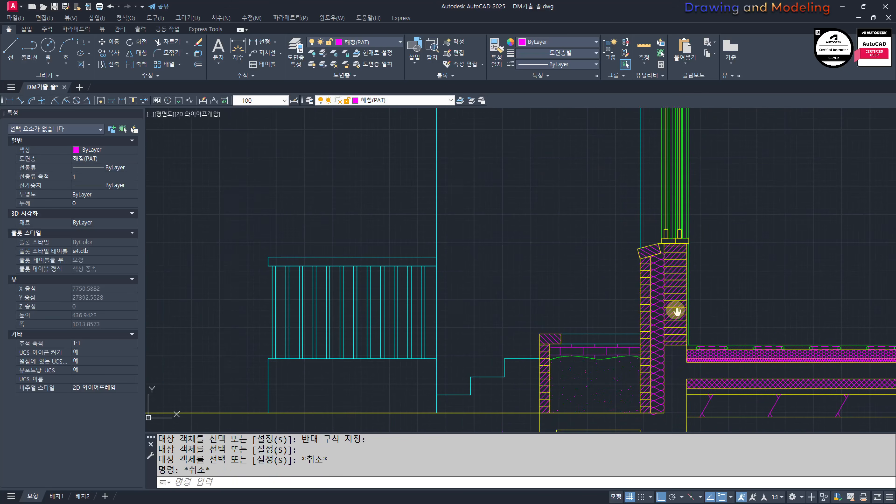
Step: Set the origin of the inner wall's course-line hatch to the lower outer corner of the hatched area at floor level
scroll(678, 350, "up", 3)
left_click(677, 333)
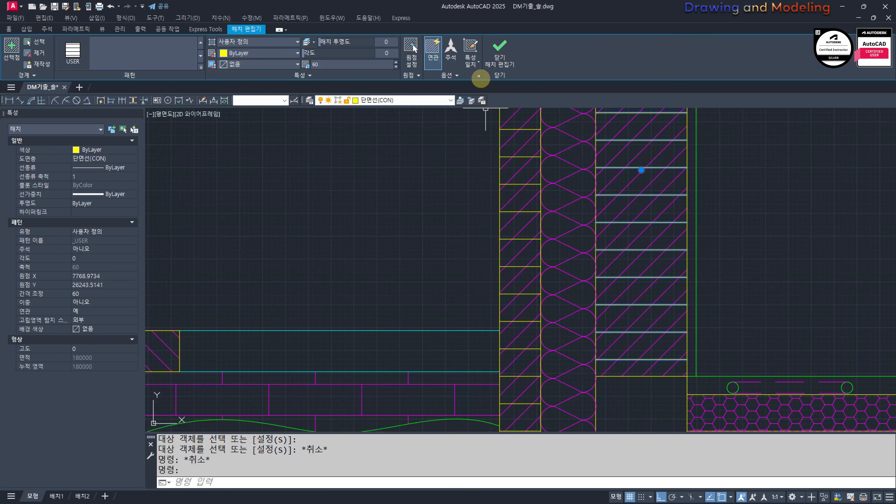
left_click(412, 48)
left_click(595, 376)
key("Escape")
key("Escape")
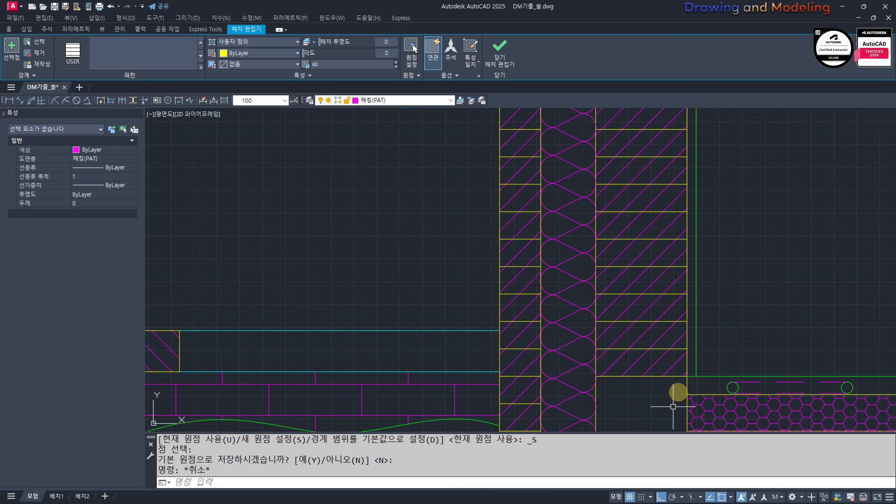
Step: Turn off the insulation layer 단열재(BAT) in the exterior wall
middle_click_drag(623, 419, 617, 358)
scroll(597, 325, "down", 8)
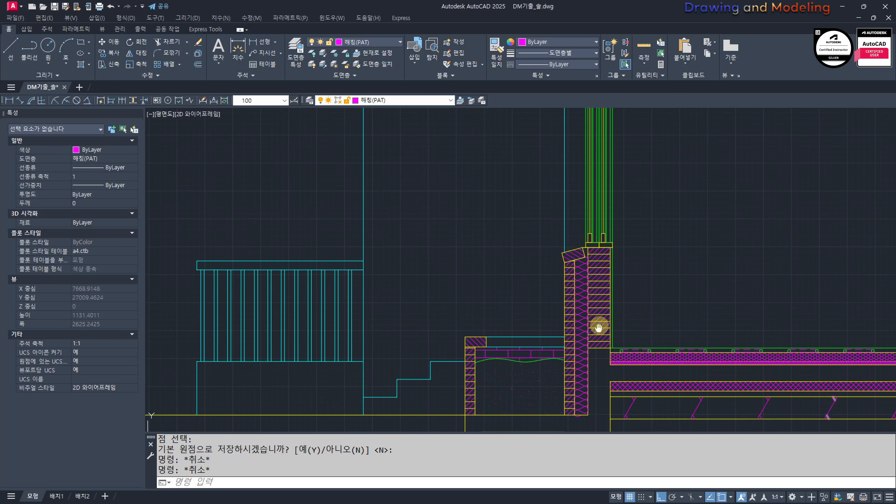
scroll(579, 317, "up", 3)
scroll(600, 286, "down", 3)
scroll(610, 311, "up", 3)
scroll(611, 311, "up", 6)
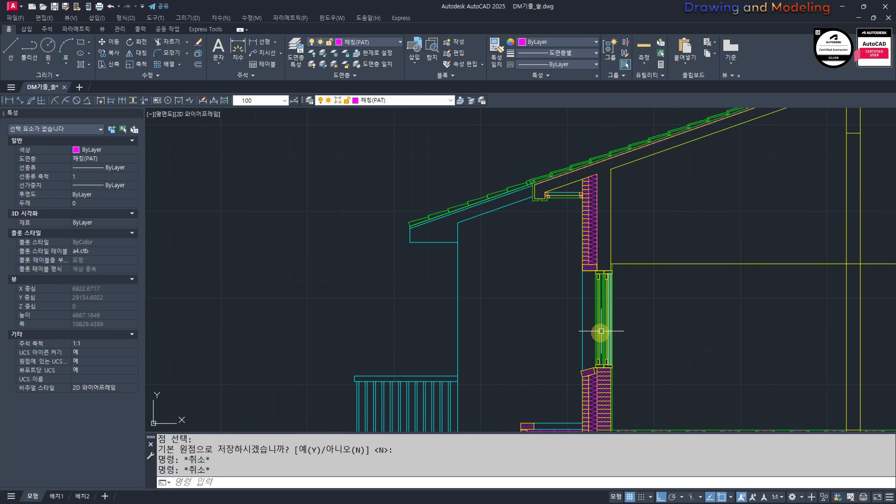
type("layoff")
key("Return")
left_click(597, 289)
key("Escape")
key("Escape")
scroll(598, 289, "down", 4)
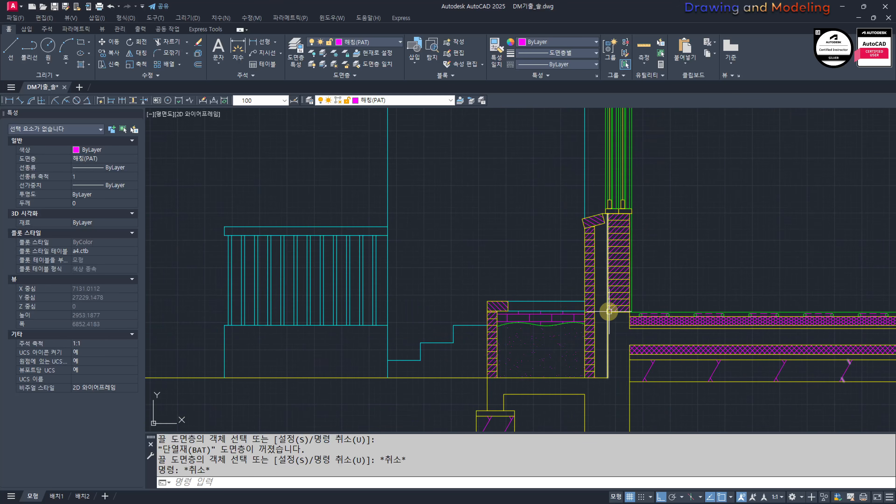
Step: Hatch the emptied insulation gap of the lower wall down to ground level with ANSI31 at scale 10
scroll(606, 310, "up", 2)
type("h")
key("Return")
scroll(600, 294, "down", 1)
left_click(599, 279)
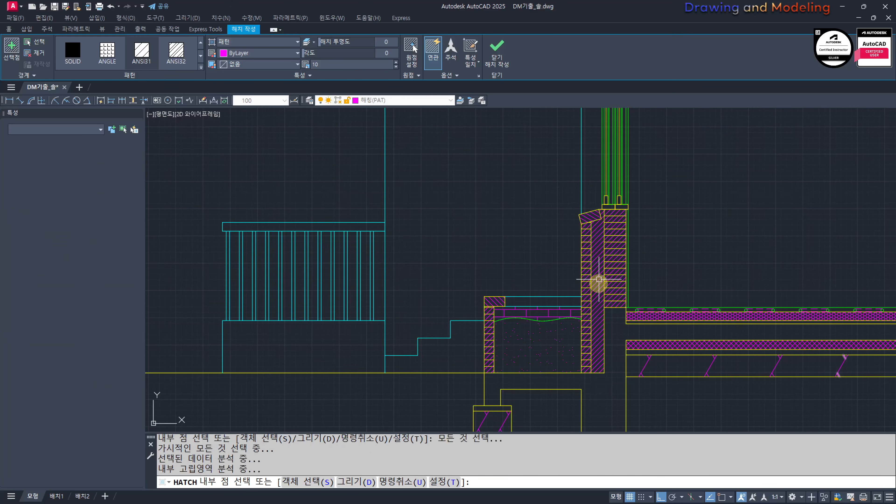
key("Escape")
key("Escape")
Step: Match the lower insulation gap's hatch to the brick's horizontal course-line hatch
scroll(595, 297, "up", 4)
left_click(568, 286)
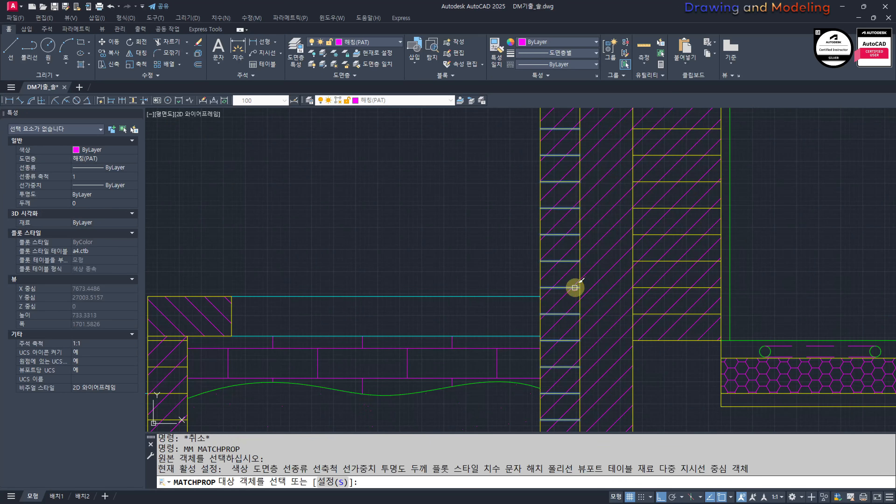
left_click(600, 283)
key("Escape")
key("Escape")
Step: Set the lower insulation gap's hatch spacing to 360 and its origin on the ground line at the wall base
left_click(604, 267)
left_click(595, 283)
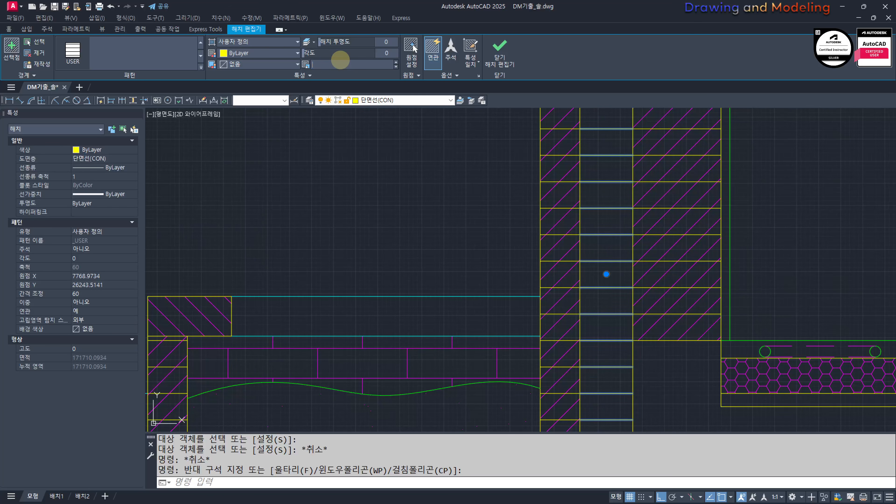
left_click(410, 52)
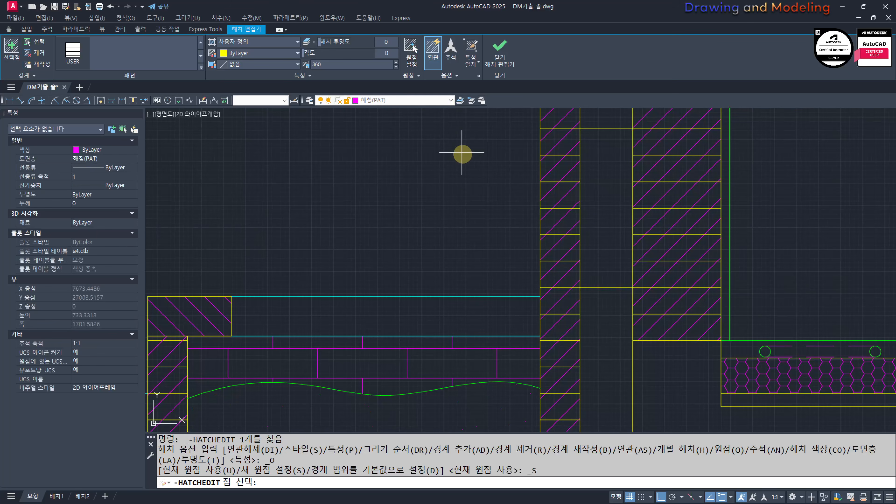
scroll(461, 152, "down", 2)
mouse_move(516, 318)
middle_mouse_down()
mouse_move(516, 233)
mouse_move(499, 295)
mouse_move(508, 330)
middle_mouse_up()
scroll(520, 233, "up", 1)
left_click(498, 248)
scroll(499, 248, "down", 1)
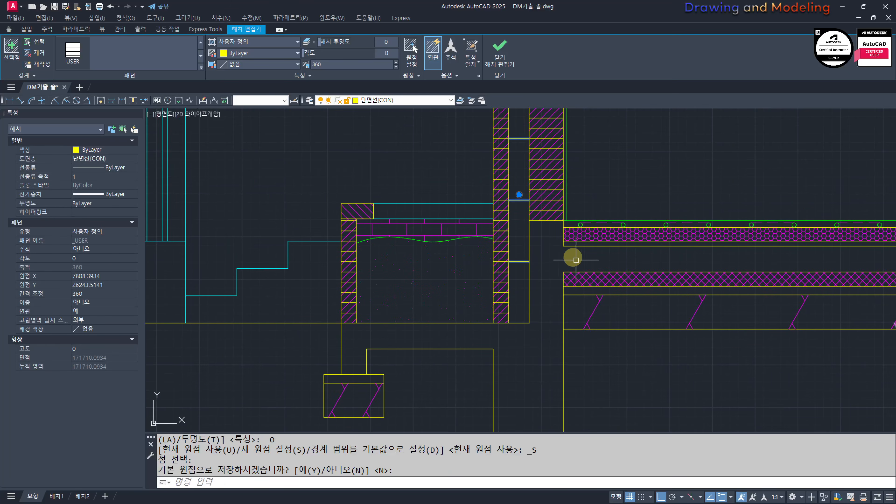
key("Escape")
key("Escape")
Step: Hatch the insulation gap of the upper wall between the window head and the roof slab
mouse_move(432, 138)
middle_mouse_down()
mouse_move(474, 248)
mouse_move(543, 244)
middle_mouse_up()
scroll(560, 187, "down", 5)
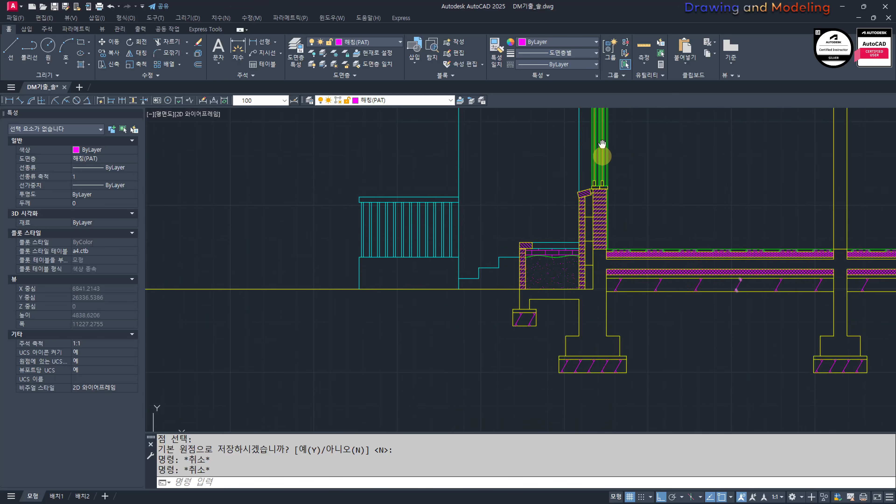
scroll(600, 150, "up", 3)
middle_click_drag(596, 234, 568, 253)
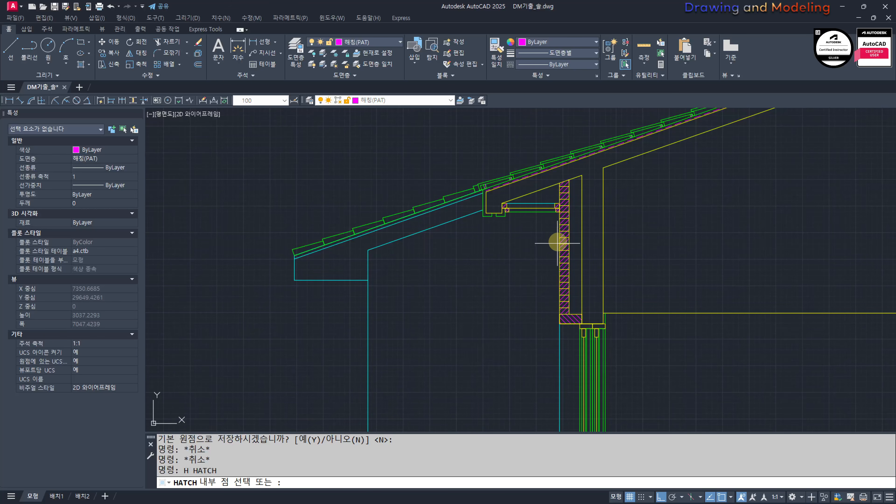
left_click(575, 227)
key("space")
key("Escape")
key("Escape")
Step: Match the upper insulation gap's hatch to the 360-spaced line hatch of the lower gap
scroll(582, 251, "down", 4)
middle_click_drag(587, 311, 613, 222)
type("M,")
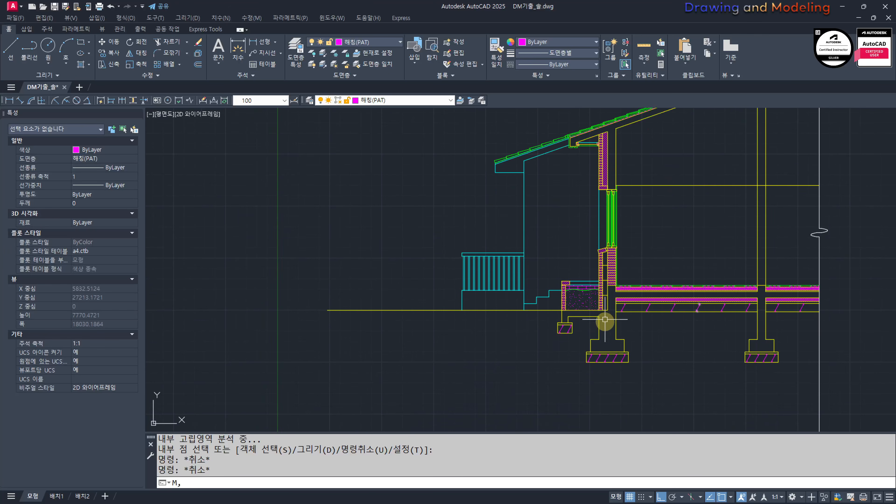
type("MM")
key("space")
scroll(610, 272, "up", 4)
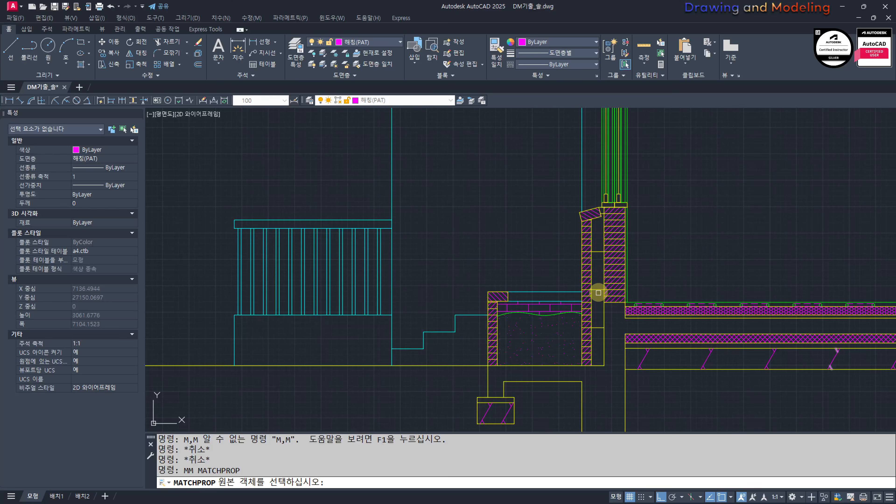
left_click(598, 293)
scroll(598, 292, "down", 6)
scroll(580, 296, "up", 10)
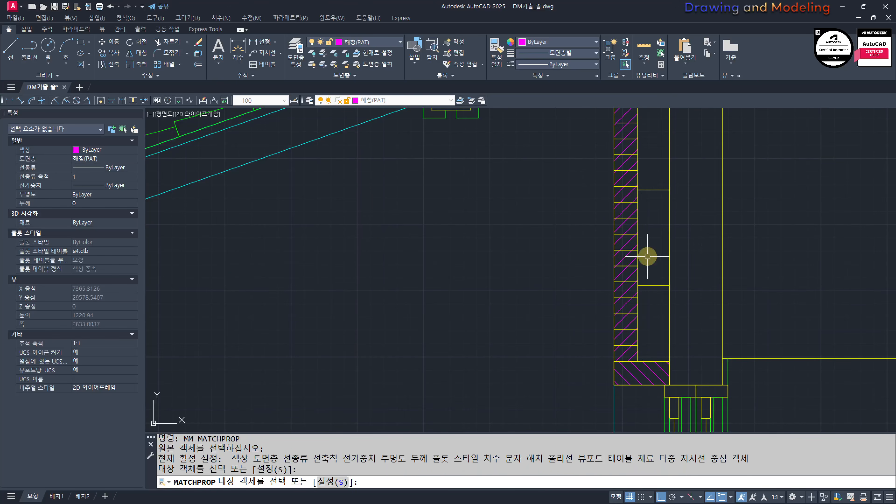
key("Escape")
key("Escape")
Step: Set the upper gap hatch's origin to the top of the window-head brick at the outer brick's inner face
scroll(647, 257, "down", 5)
left_click(631, 257)
left_click(412, 49)
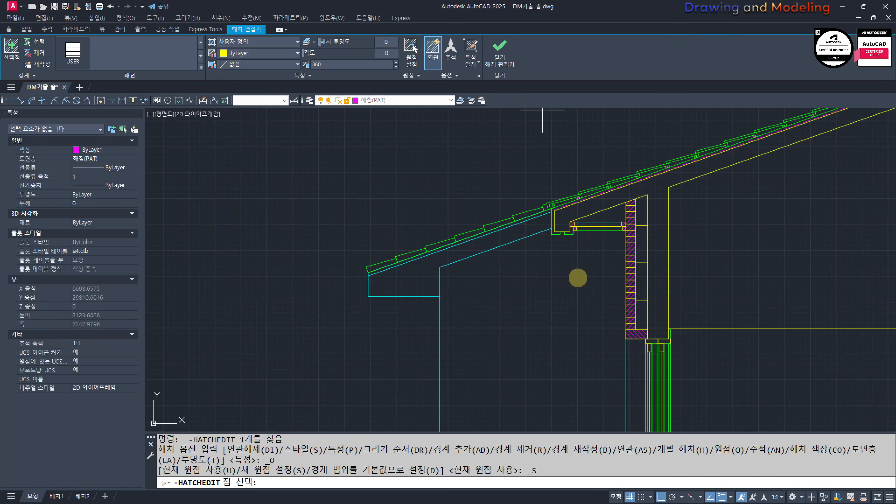
scroll(615, 326, "up", 4)
left_click(669, 337)
key("Escape")
key("Escape")
key("Escape")
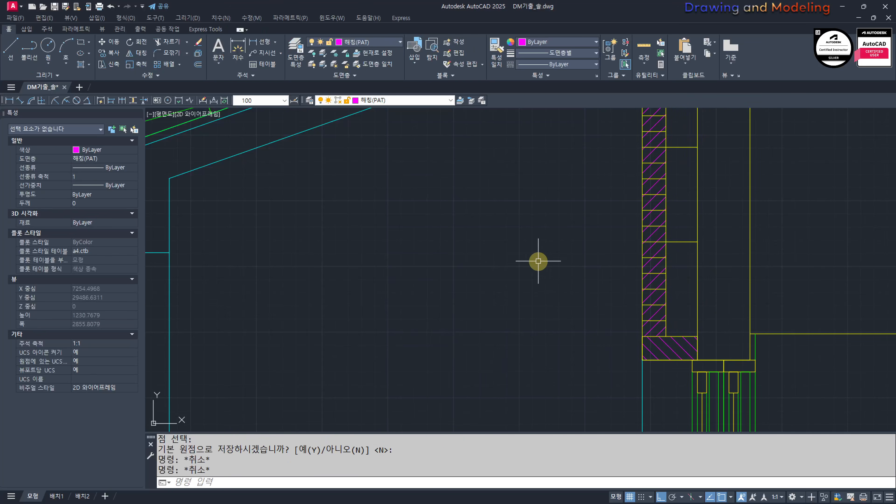
Step: Turn on all layers of the drawing and check the wall hatching above and below the window
scroll(538, 282, "down", 8)
key("Escape")
middle_click_drag(538, 322, 549, 262)
scroll(553, 306, "up", 6)
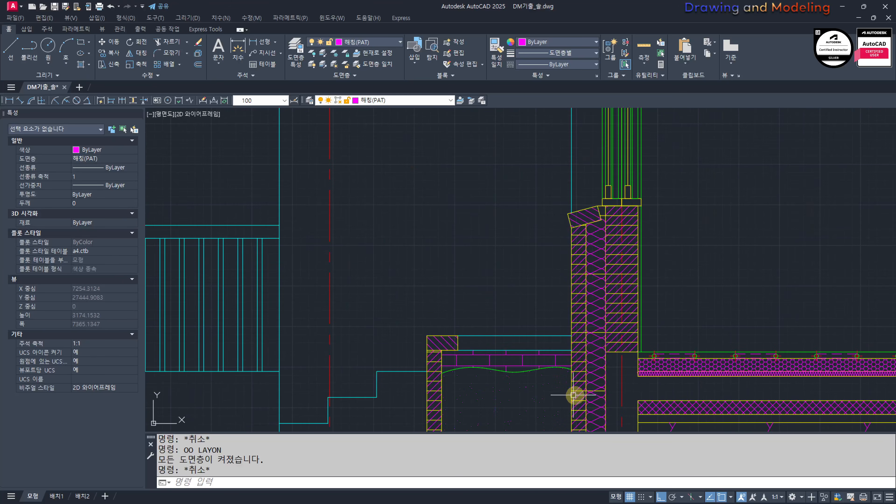
scroll(585, 282, "down", 6)
middle_click_drag(587, 204, 592, 279)
scroll(621, 261, "up", 10)
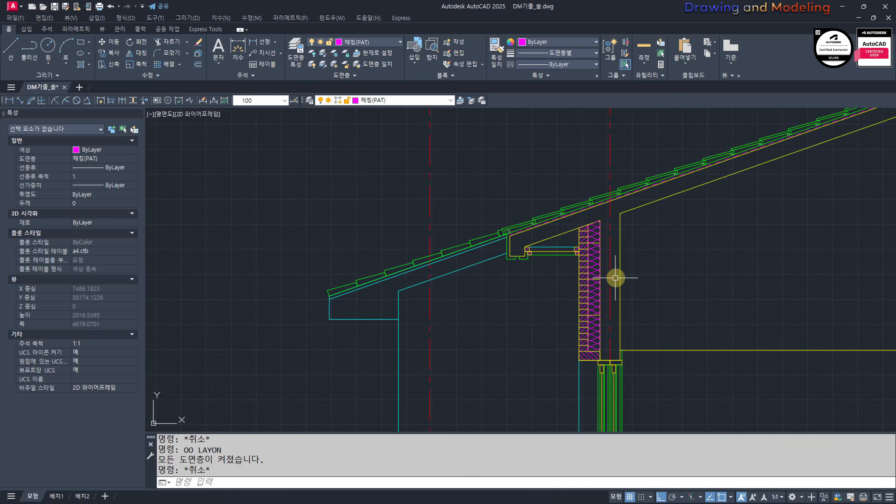
scroll(512, 261, "down", 6)
middle_click_drag(519, 297, 547, 257)
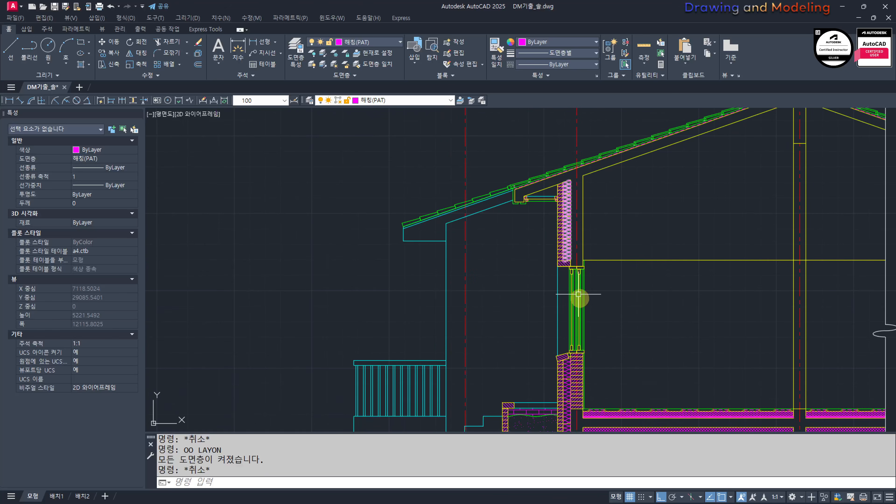
middle_click_drag(559, 400, 569, 320)
middle_click_drag(535, 246, 541, 270)
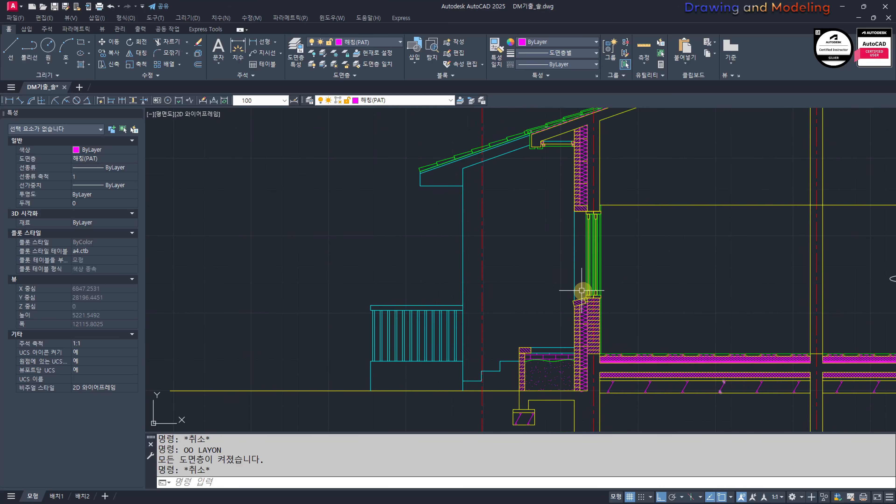
Step: Examine the eave end and the soffit framing beneath the roof edge
scroll(582, 292, "down", 3)
middle_click_drag(656, 275, 593, 287)
key("Escape")
scroll(480, 190, "up", 7)
middle_click_drag(480, 190, 476, 217)
scroll(519, 306, "up", 5)
mouse_move(519, 306)
middle_mouse_down()
mouse_move(552, 378)
mouse_move(545, 309)
middle_mouse_up()
scroll(544, 310, "up", 2)
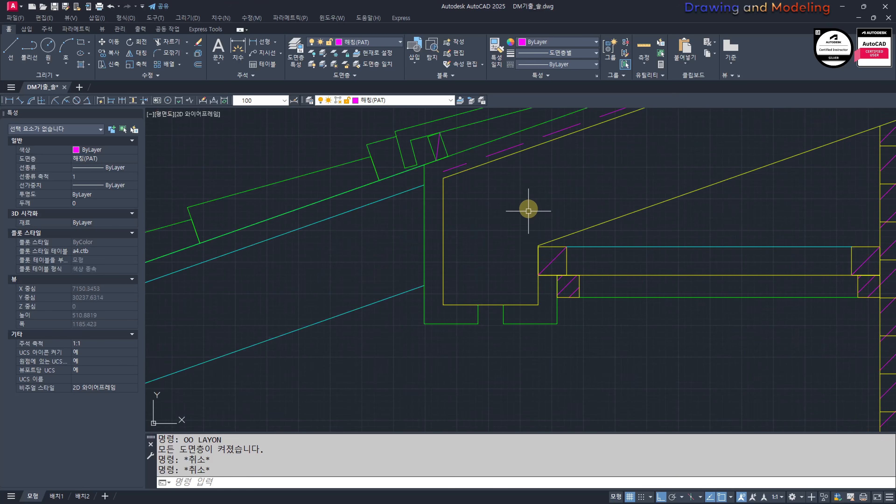
Step: Start copying the soffit's outer-end hatched timbers and horizontal board lines, using the upper timber's lower outer corner as the base point
left_click(528, 201)
left_click(600, 302)
left_click(634, 311)
left_click(627, 287)
left_click(650, 259)
left_click(635, 231)
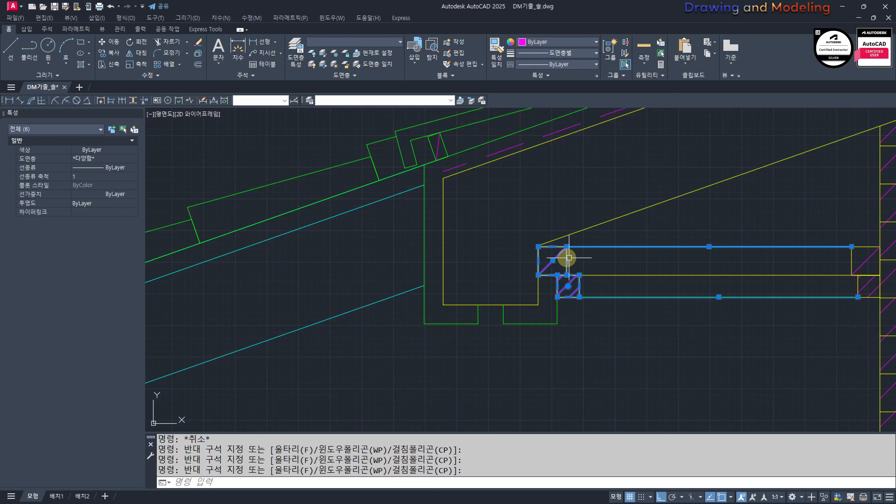
scroll(543, 266, "up", 4)
type("cc")
key("space")
left_click(530, 292)
scroll(488, 264, "down", 10)
middle_click_drag(631, 319, 445, 235)
scroll(451, 318, "up", 8)
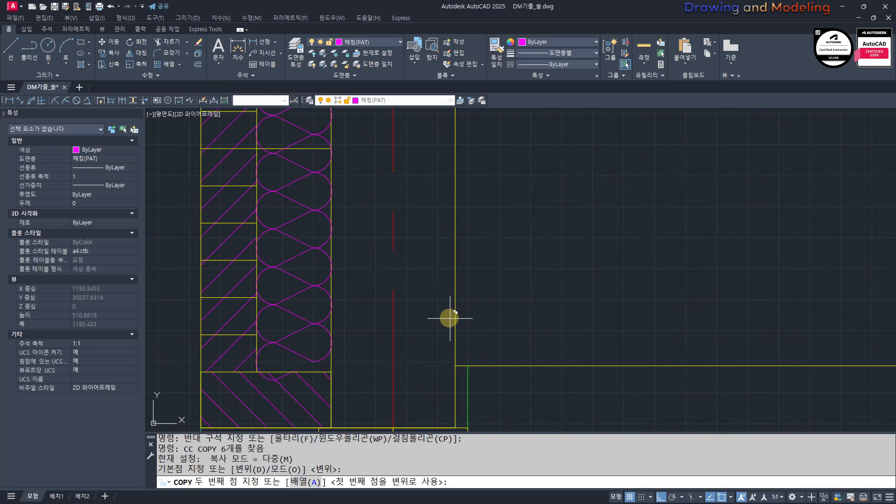
left_click(457, 390)
key("ctrl+z")
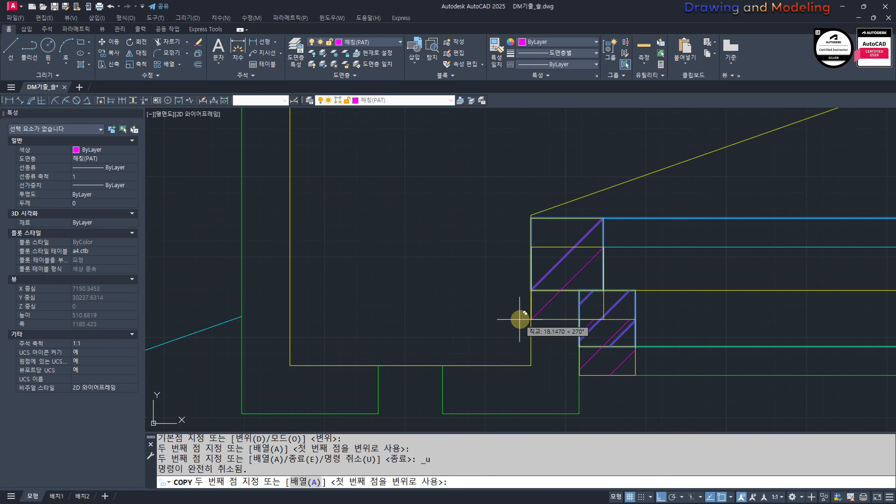
Step: Place copies where the ceiling line meets the exterior wall's inner face and the interior wall's face toward the break line
scroll(520, 318, "down", 10)
middle_click_drag(568, 377, 394, 194)
middle_click_drag(499, 324, 484, 288)
scroll(501, 287, "up", 6)
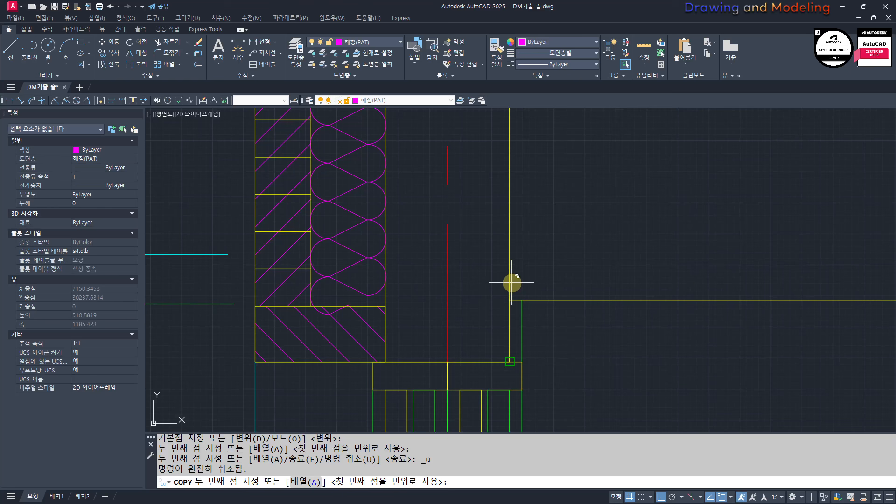
left_click(510, 299)
scroll(532, 302, "down", 8)
scroll(580, 279, "up", 10)
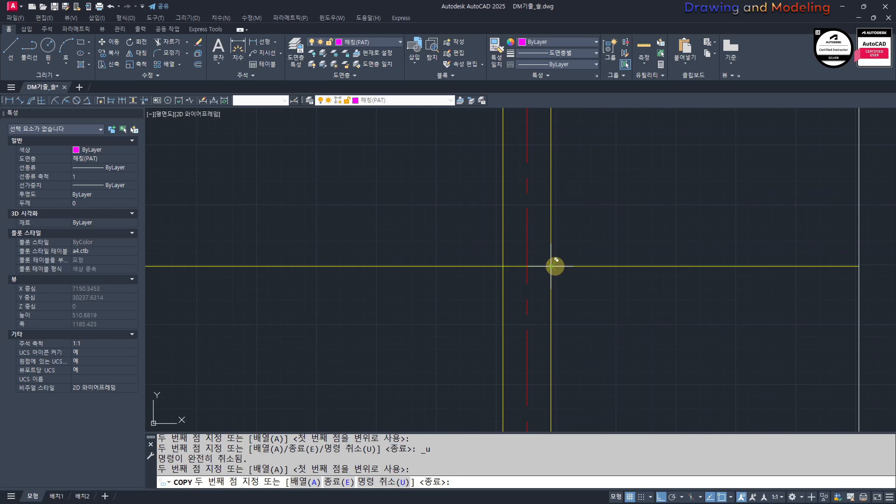
key("Escape")
key("Escape")
Step: Offset both faces of the interior wall outward by 20
type("O")
key("Return")
type("20")
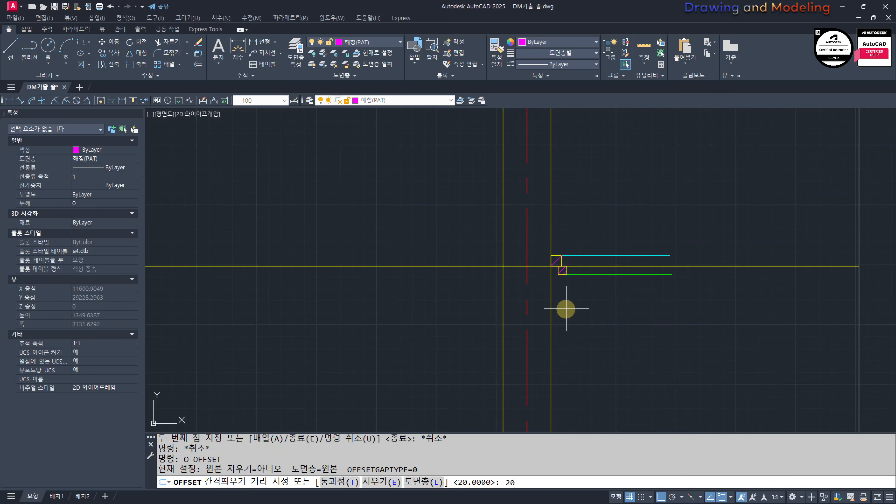
key("Return")
left_click(551, 306)
left_click(589, 307)
left_click(502, 282)
left_click(474, 291)
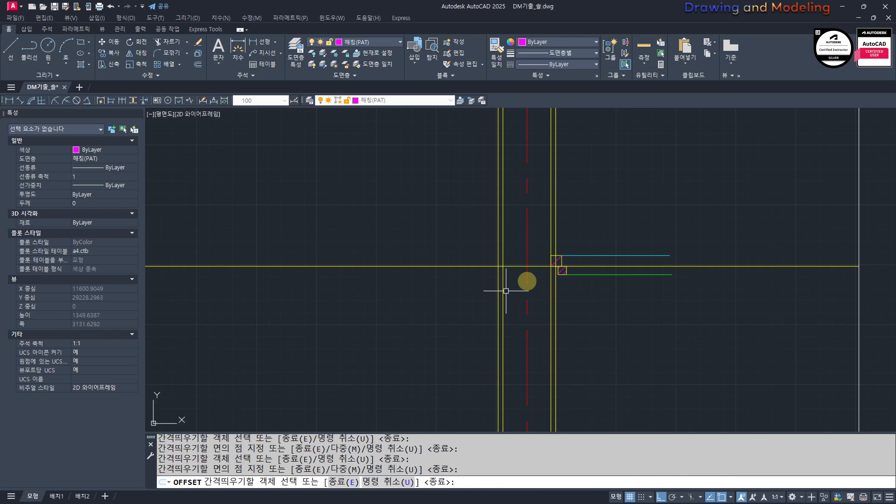
key("Escape")
key("Escape")
Step: Move the copied lower timber and its board line 10 toward the interior wall
scroll(541, 277, "up", 8)
left_click(716, 281)
left_click(646, 230)
middle_click_drag(743, 316, 680, 330)
type("M")
key("Return")
left_click(793, 366)
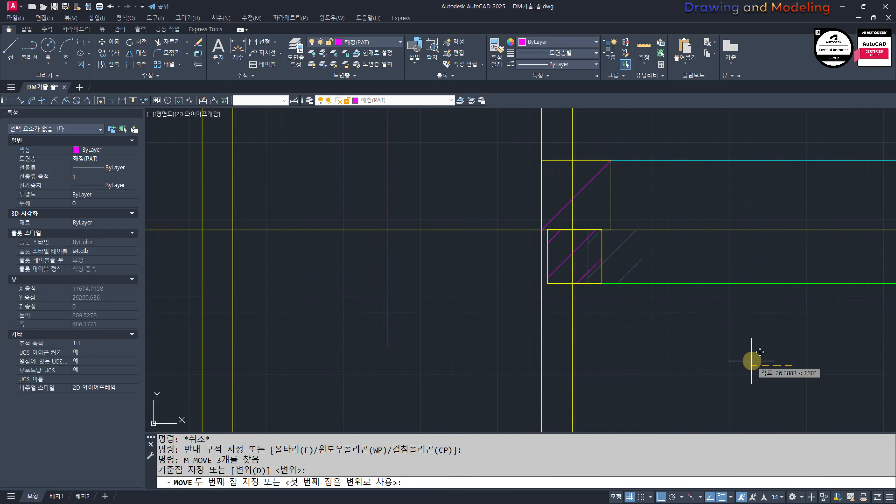
key("Return")
key("Escape")
key("Escape")
Step: Trim the interior wall's two offset finish lines above the ceiling line
scroll(635, 347, "down", 4)
middle_click_drag(488, 348, 568, 362)
type("TR")
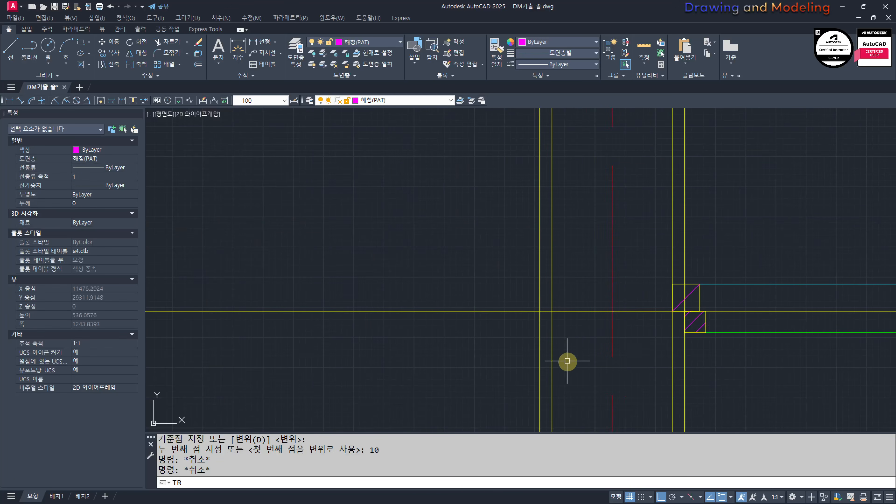
key("Return")
left_click_drag(473, 295, 454, 324)
key("Return")
left_click(696, 221)
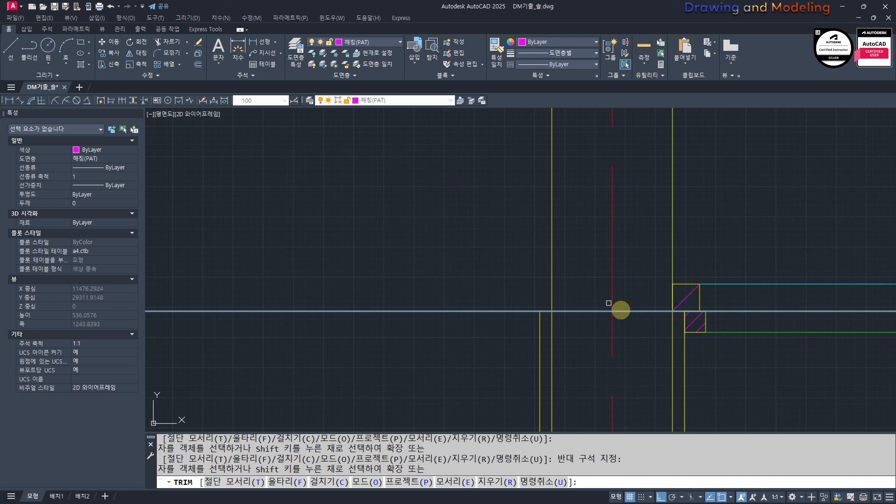
middle_click_drag(752, 377, 705, 324)
key("Escape")
Step: Match the interior wall's two finish lines to the properties of the green ceiling board line
type("MA")
key("Return")
left_click(675, 274)
left_click(674, 278)
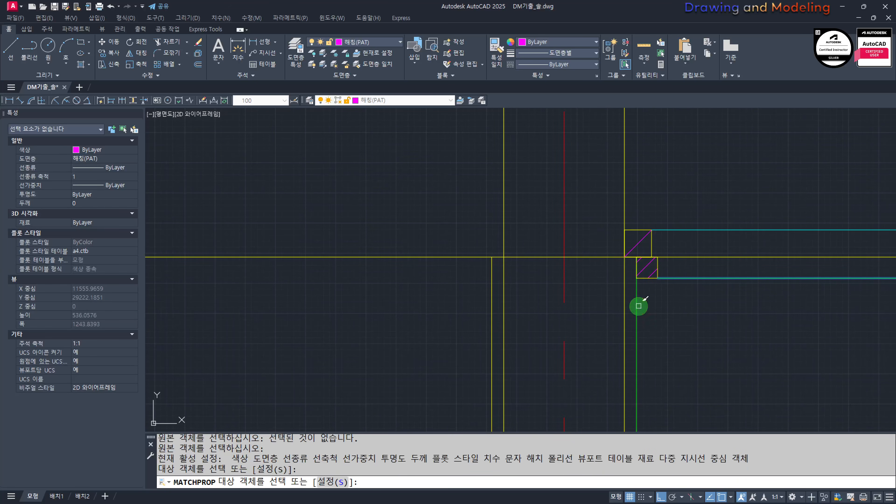
left_click(494, 306)
key("Escape")
Step: Extend the ceiling framing's upper and lower horizontal lines from the interior wall to the break line
scroll(654, 320, "down", 2)
scroll(490, 310, "down", 2)
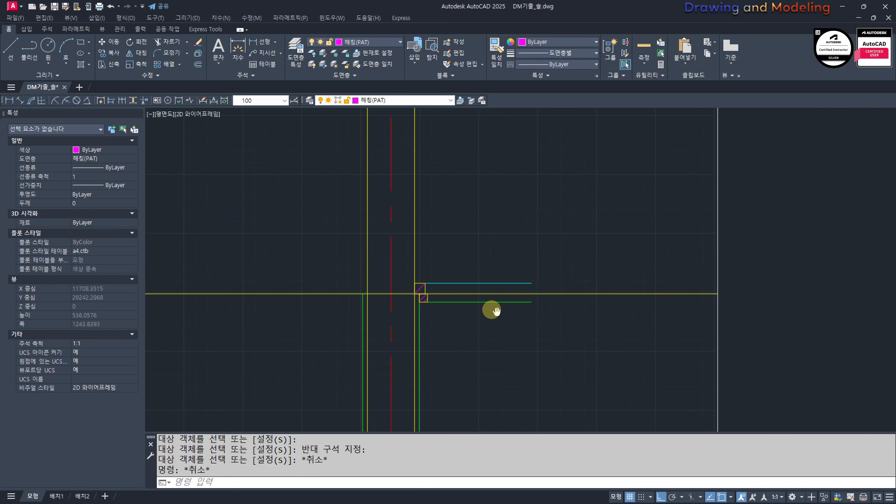
type("EX")
key("Return")
Step: Copy the soffit's wall-end hatched timbers to where the ceiling line meets the interior wall's face toward the window
key("Return")
left_click_drag(534, 306, 518, 296)
key("Escape")
key("Escape")
scroll(568, 276, "down", 8)
middle_click_drag(360, 264, 487, 290)
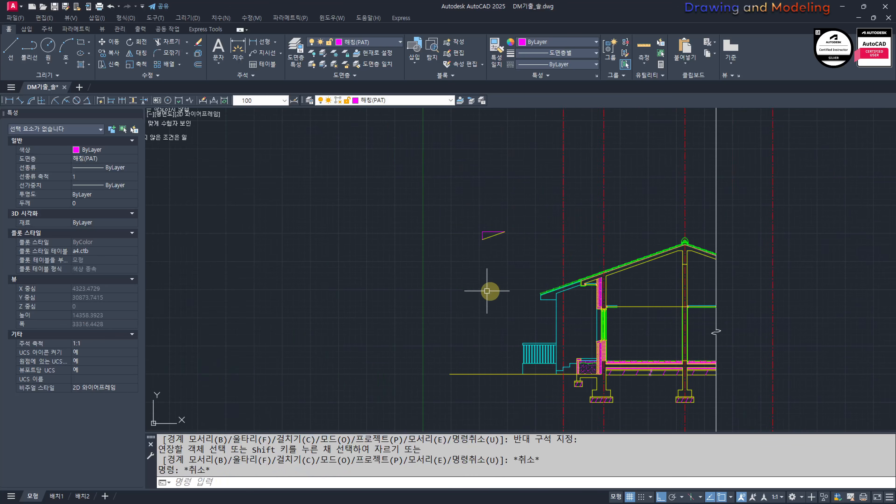
scroll(586, 295, "up", 8)
scroll(693, 294, "up", 5)
left_click(585, 243)
left_click(700, 353)
scroll(648, 320, "up", 4)
type("CC")
key("Return")
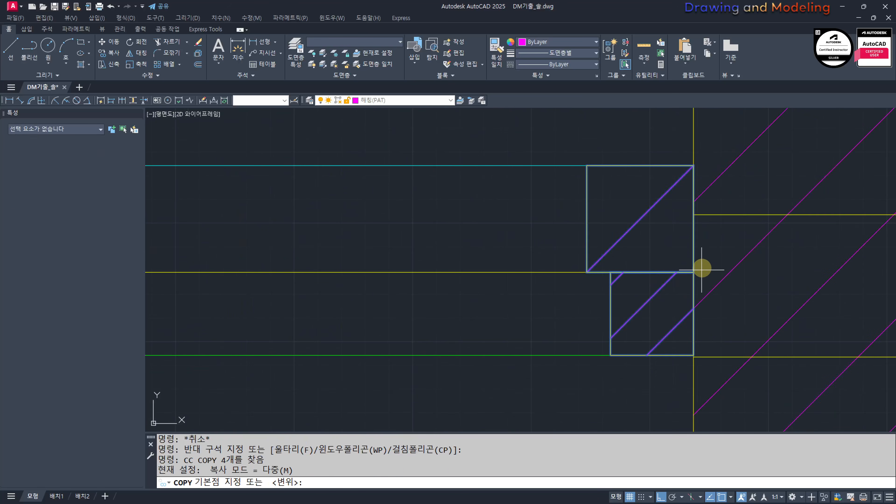
left_click(692, 270)
scroll(686, 324, "down", 6)
scroll(593, 297, "up", 3)
scroll(686, 339, "up", 4)
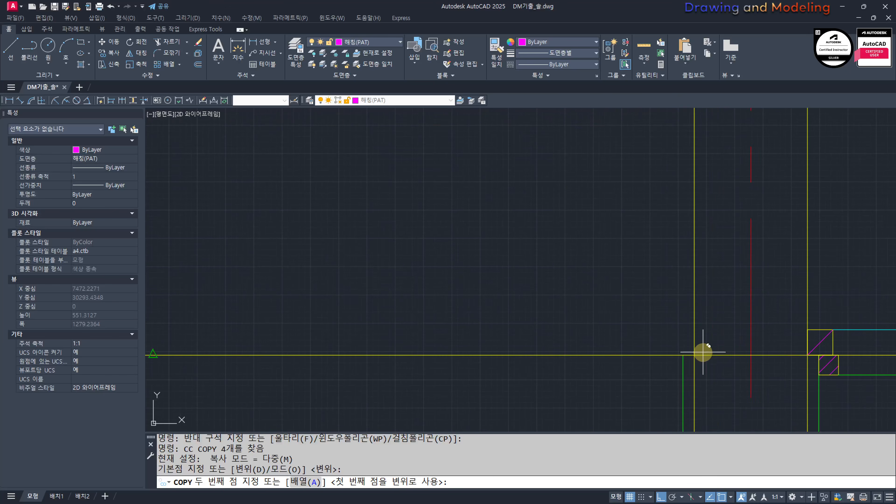
left_click(694, 355)
key("Escape")
key("Escape")
Step: Move the newly copied lower timber and its hatch 20 away from the interior wall
scroll(689, 387, "up", 8)
left_click(691, 341)
left_click(667, 286)
scroll(614, 316, "down", 4)
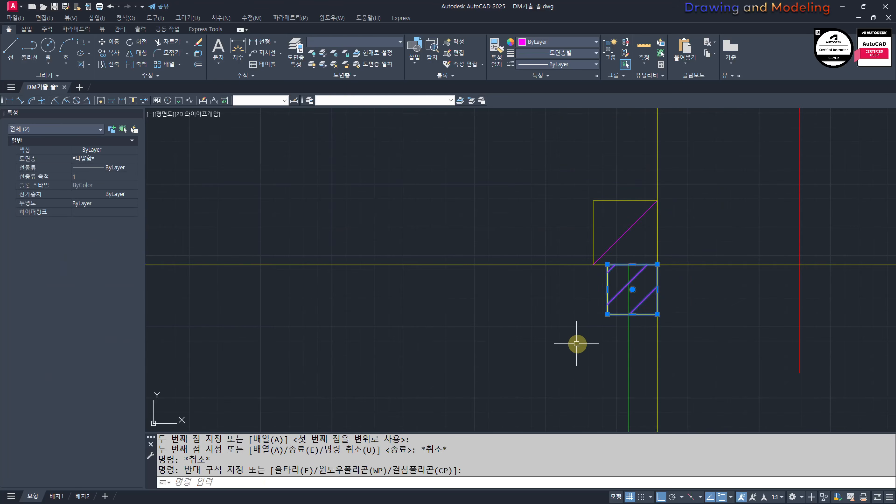
middle_click_drag(577, 344, 638, 343)
type("M")
key("Return")
left_click(603, 338)
type("20")
key("Return")
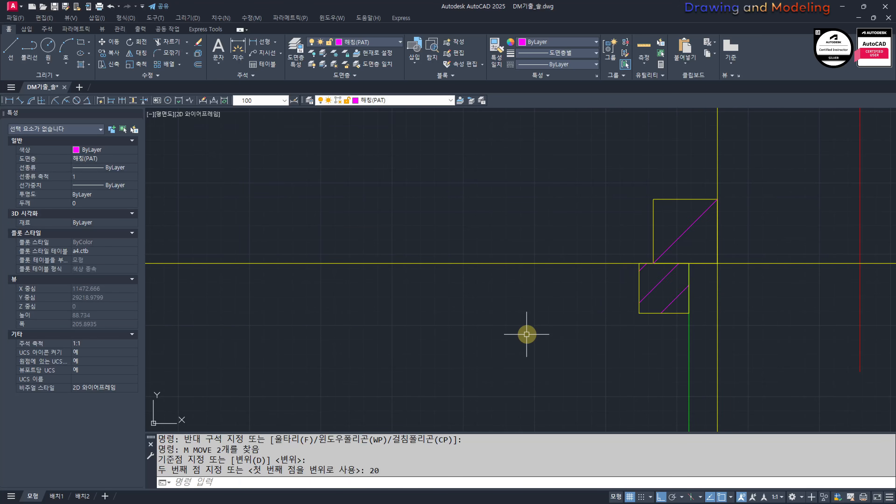
key("Escape")
key("Escape")
Step: Extend the room's upper and lower ceiling framing lines to the timbers at the interior wall
scroll(533, 335, "down", 14)
type("E")
key("Return")
left_click(338, 320)
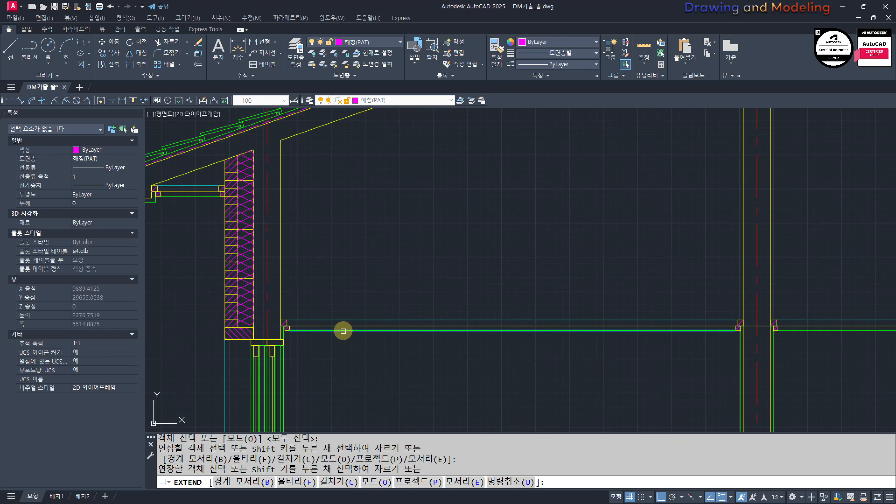
key("Escape")
Step: Trim the ceiling line within the interior wall's thickness, using the two wall faces as cutting edges
scroll(644, 324, "up", 6)
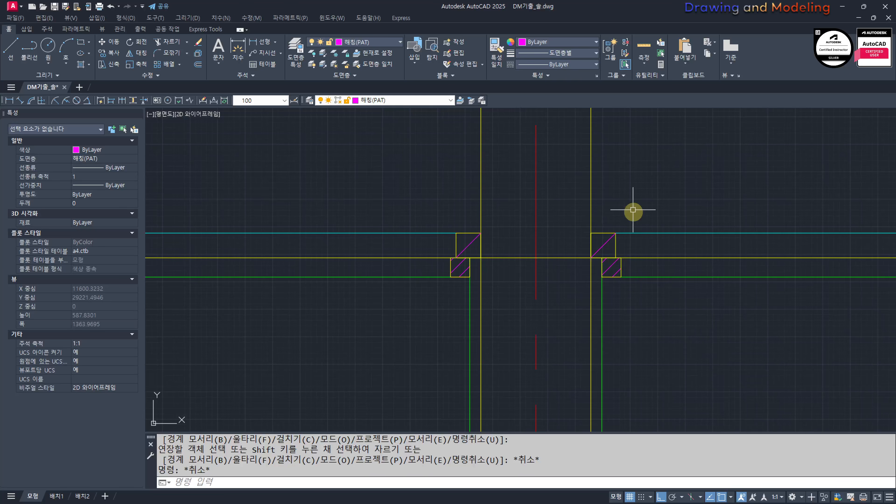
scroll(633, 210, "down", 3)
scroll(588, 266, "up", 3)
type("TR")
key("Return")
left_click(639, 147)
left_click(594, 167)
left_click(502, 140)
left_click(483, 172)
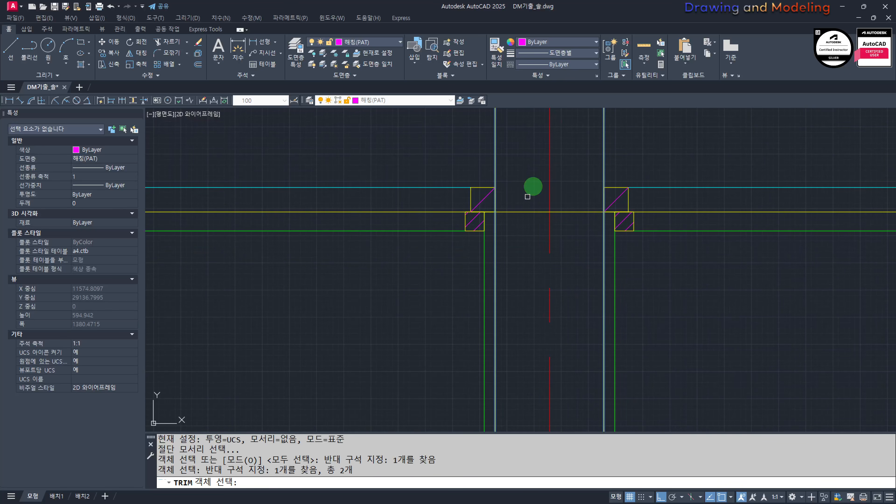
key("Return")
left_click(532, 188)
left_click(518, 231)
key("Escape")
key("Escape")
Step: Examine the ceiling framing at the interior wall, the soffit framing under the eave, and the ceiling end at the exterior wall
scroll(520, 255, "down", 6)
scroll(542, 271, "up", 6)
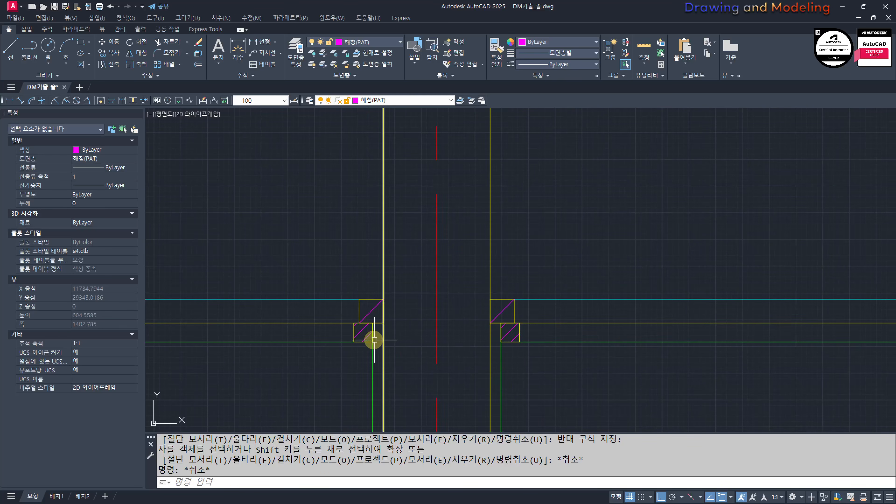
scroll(374, 340, "down", 6)
middle_click_drag(251, 342, 558, 338)
middle_click_drag(282, 341, 571, 396)
scroll(473, 250, "up", 4)
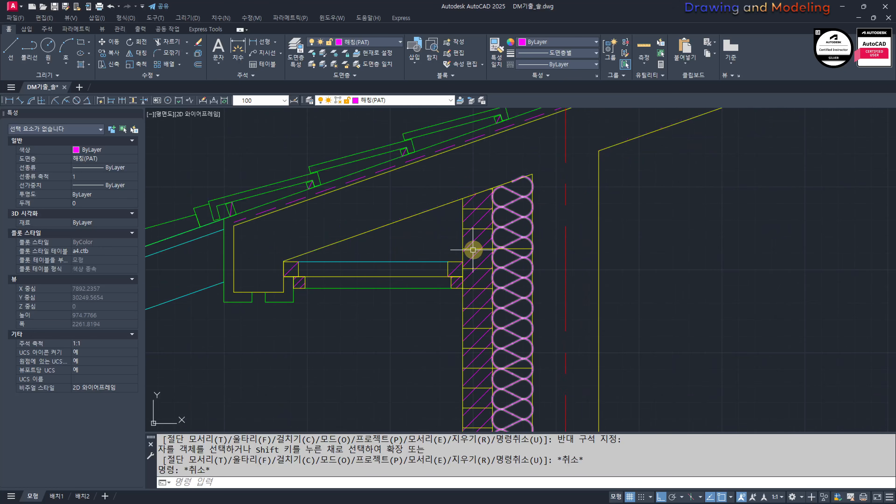
scroll(465, 271, "down", 5)
scroll(428, 248, "up", 5)
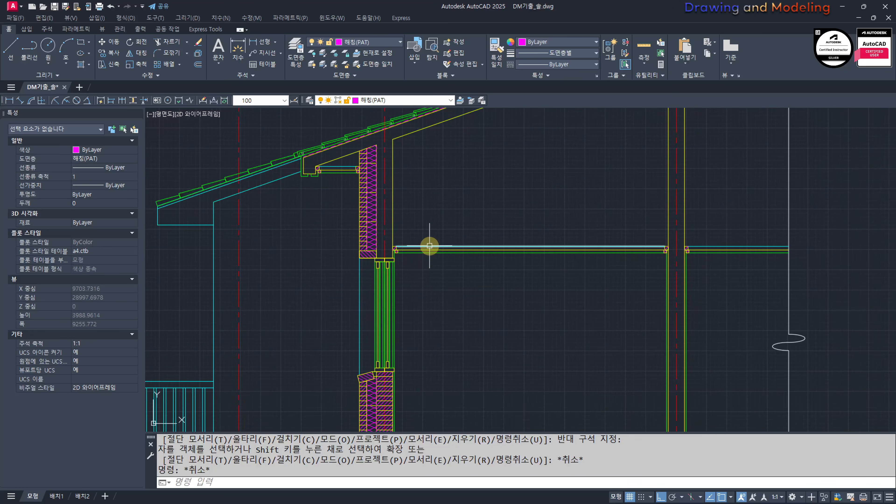
scroll(434, 247, "up", 8)
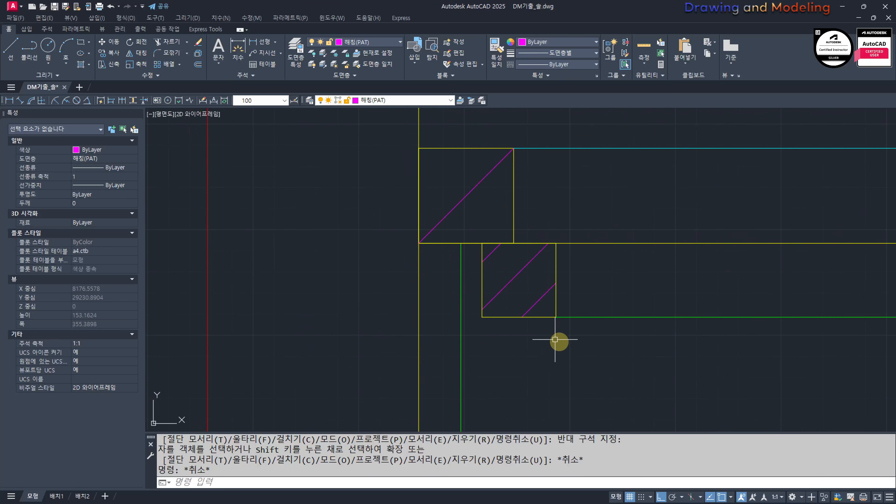
type("s")
key("Return")
left_click(613, 338)
left_click(499, 237)
key("Return")
left_click(478, 248)
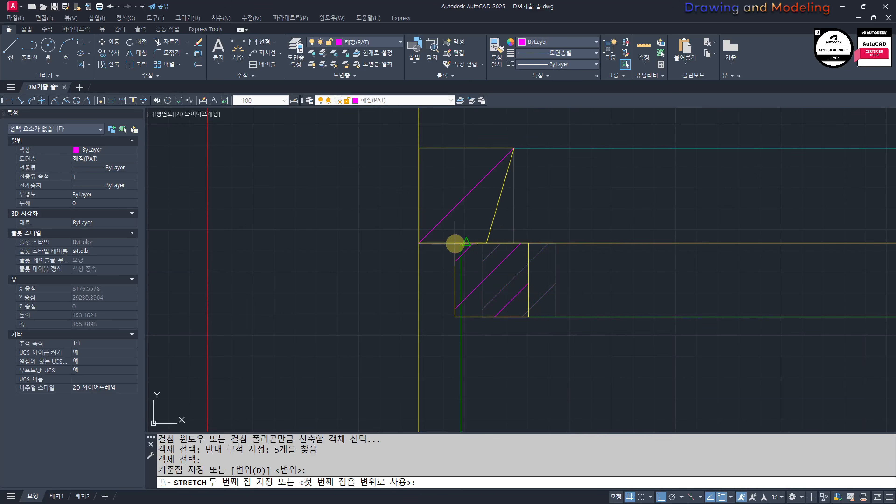
key("Escape")
key("Escape")
type("s")
key("Return")
key("Escape")
Step: Move the lower ceiling timber and its hatch 10 toward the exterior wall's inner face
left_click(570, 306)
left_click(521, 283)
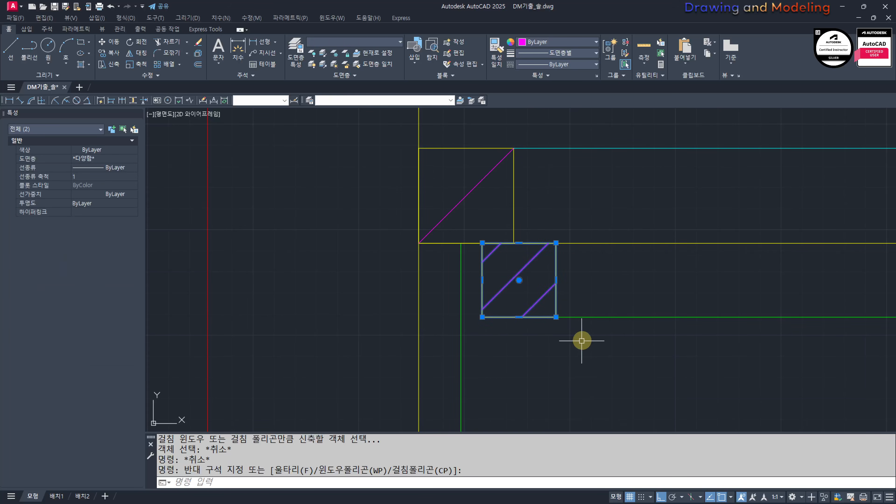
middle_click_drag(580, 344, 564, 349)
type("m")
key("Return")
left_click(719, 366)
type("10")
key("Return")
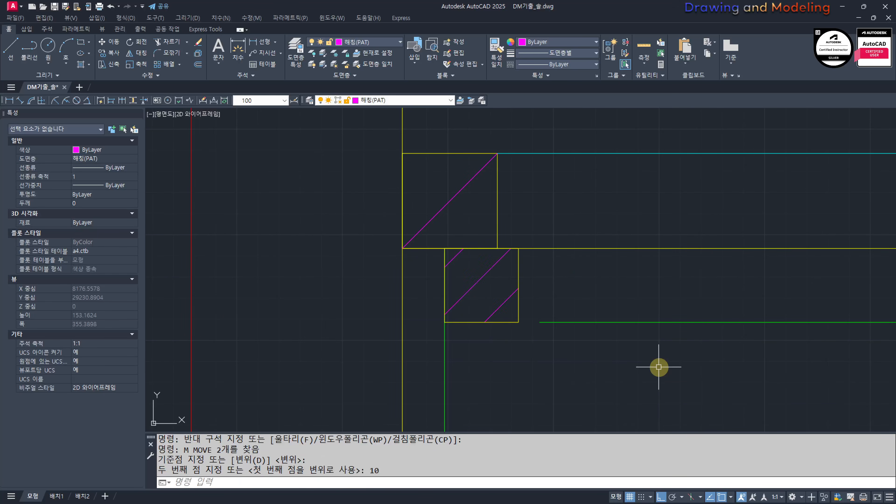
Step: Extend the green ceiling board line to the lower timber beside the exterior wall
type("Ex")
key("Return")
left_click(506, 306)
left_click(590, 376)
key("Escape")
key("Escape")
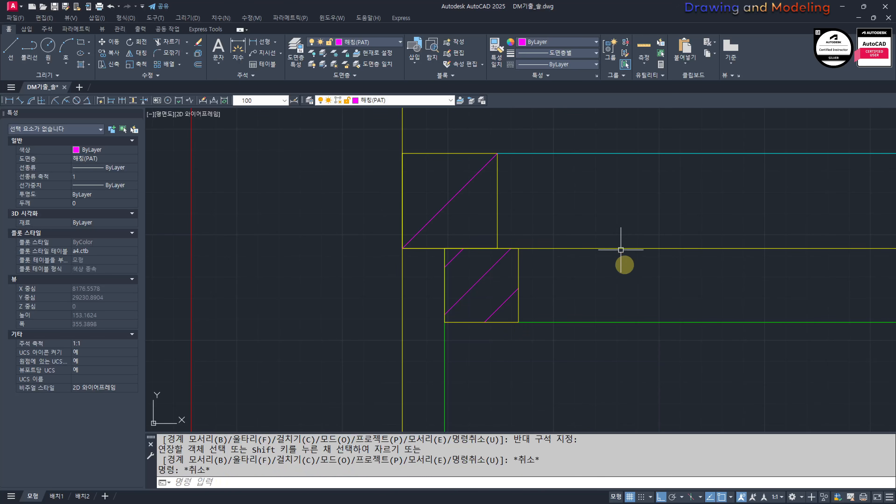
Step: Array the upper ceiling timber beside the exterior wall, with its hatch, along the ceiling line toward the interior wall
scroll(593, 290, "down", 6)
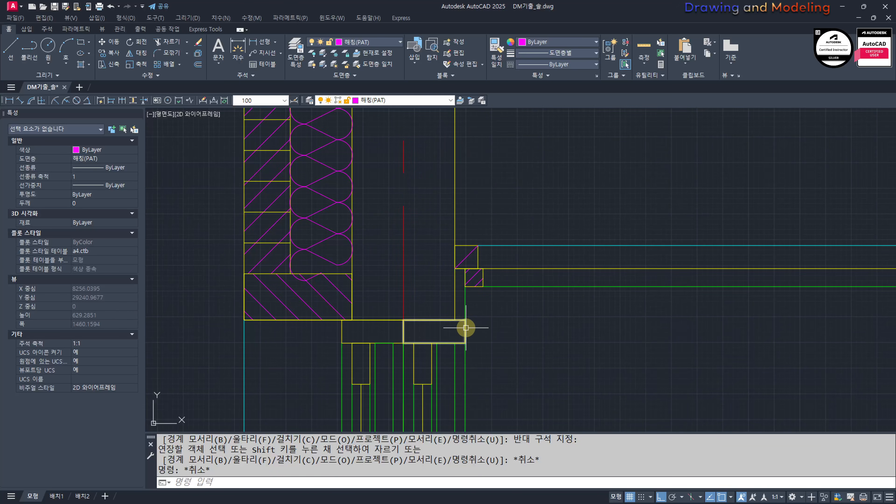
mouse_move(466, 327)
middle_mouse_down()
mouse_move(492, 363)
mouse_move(482, 369)
mouse_move(492, 370)
middle_mouse_up()
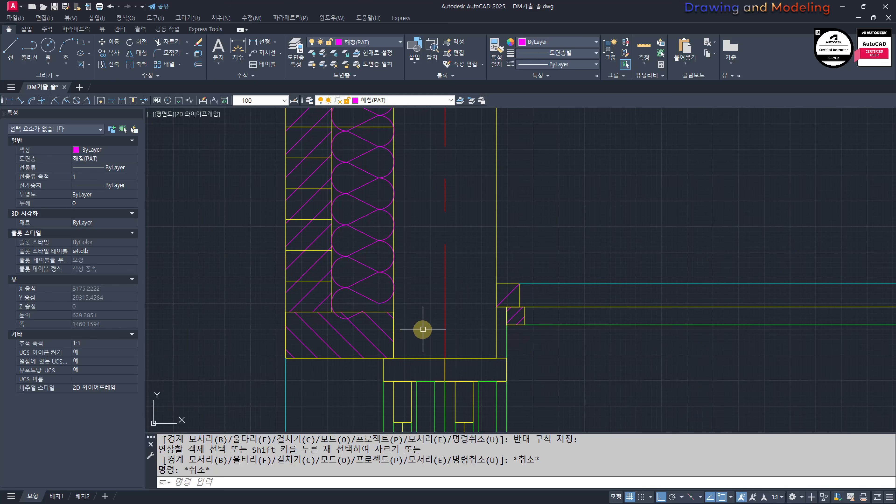
scroll(423, 330, "down", 8)
scroll(582, 376, "down", 2)
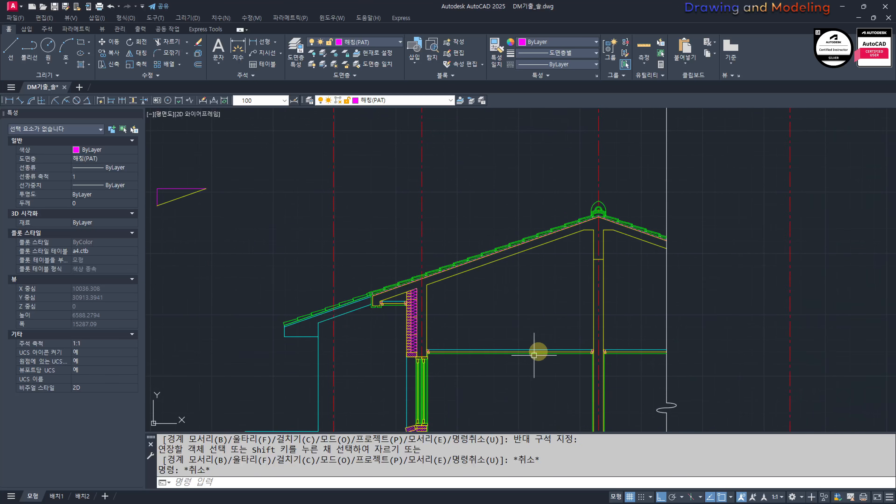
scroll(523, 355, "up", 1)
middle_click_drag(443, 340, 506, 360)
scroll(413, 363, "up", 2)
type("aq")
key("space")
scroll(460, 375, "up", 4)
left_click(584, 393)
left_click(526, 381)
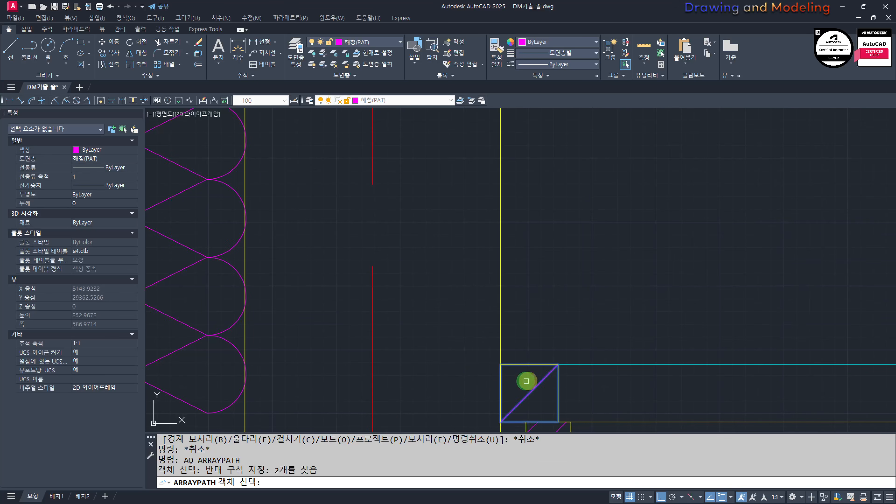
key("Return")
scroll(472, 358, "down", 3)
Step: Set the spacing between the arrayed ceiling timbers to 450
type("I")
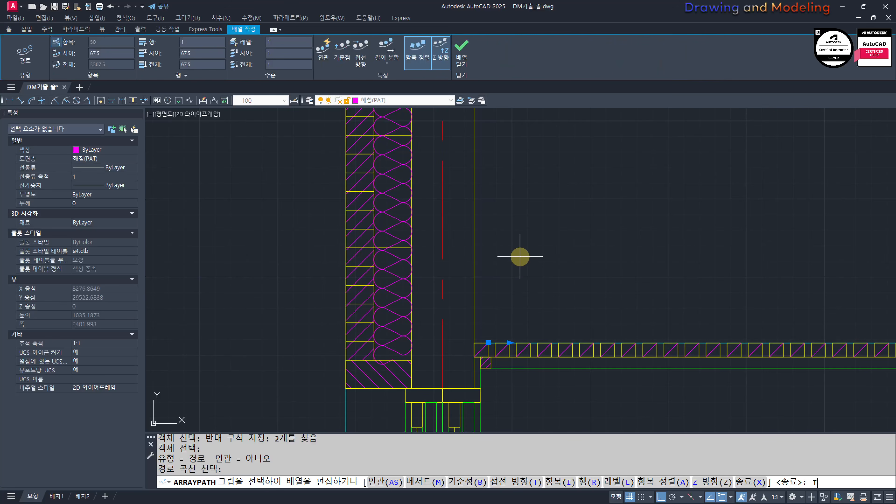
key("Return")
type("450")
key("Return")
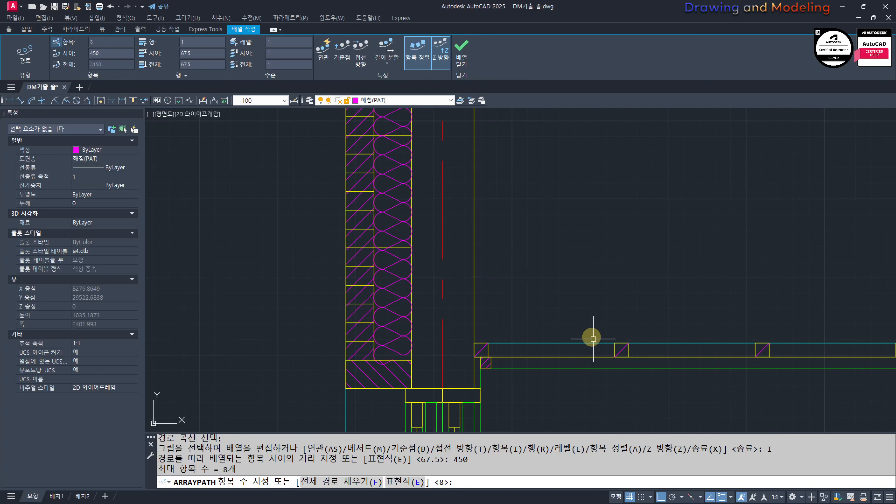
key("Escape")
key("Escape")
key("Escape")
key("Escape")
key("Escape")
Step: Copy the second and third ceiling timbers with their hatches onto the ceiling beyond the interior wall, keeping their offset from the wall timber
scroll(593, 339, "down", 3)
middle_click_drag(594, 339, 502, 302)
scroll(595, 297, "up", 1)
middle_click_drag(595, 298, 568, 316)
left_click(333, 272)
left_click(436, 341)
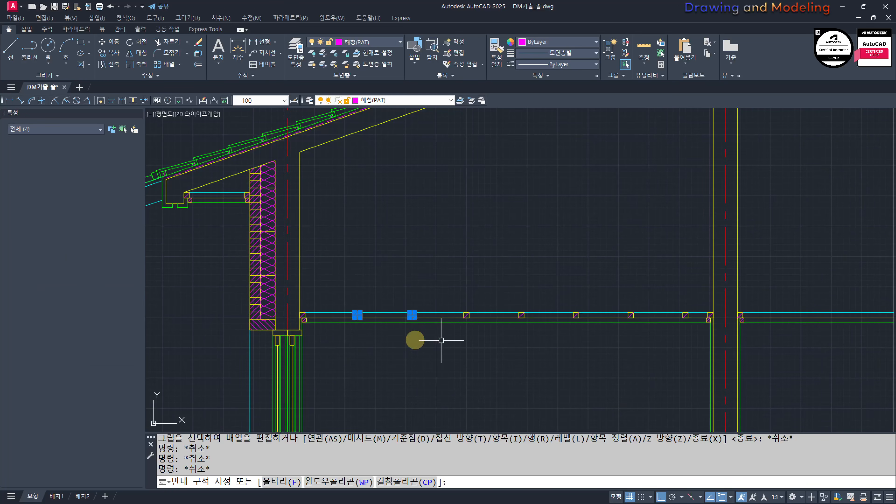
scroll(270, 321, "up", 5)
type("CC")
key("space")
left_click(402, 312)
scroll(379, 312, "down", 5)
middle_click_drag(494, 312, 228, 321)
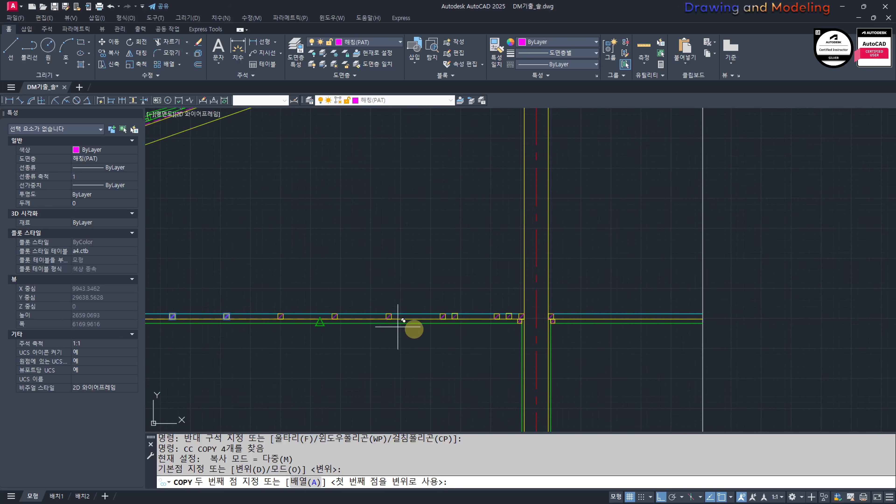
scroll(570, 332, "up", 4)
left_click(513, 300)
scroll(445, 321, "down", 5)
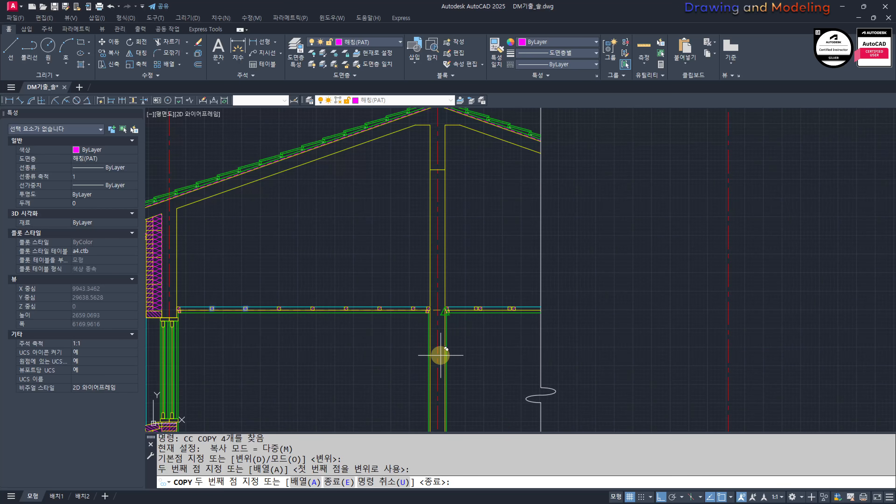
key("Escape")
Step: Draw a vertical line upward from the lower corner of the third ceiling timber, along its side
scroll(508, 322, "up", 4)
scroll(477, 300, "down", 4)
middle_click_drag(198, 286, 475, 327)
scroll(547, 301, "up", 2)
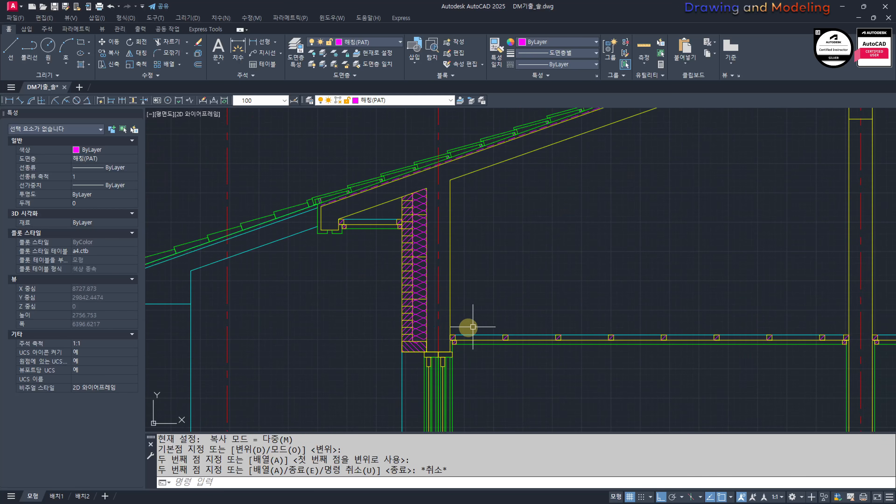
type("l")
key("Return")
scroll(561, 336, "up", 6)
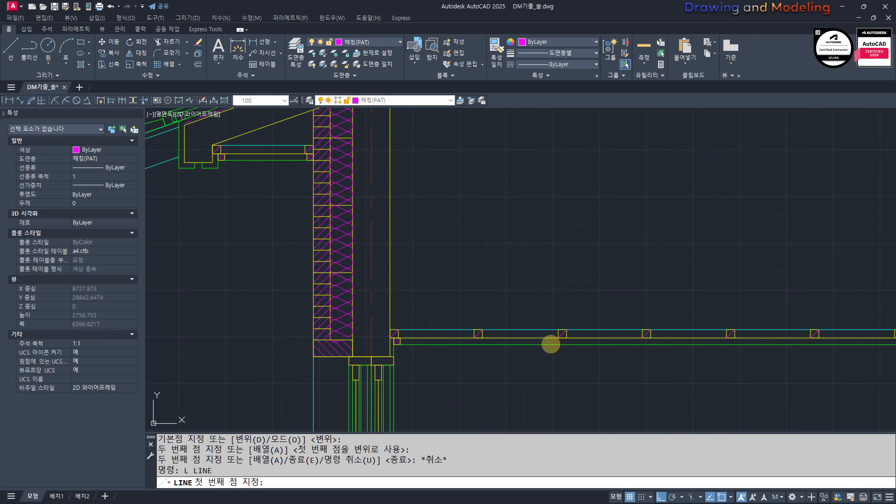
left_click(577, 309)
key("Escape")
key("Escape")
Step: Offset the vertical line by 45 toward the interior wall
scroll(561, 326, "down", 6)
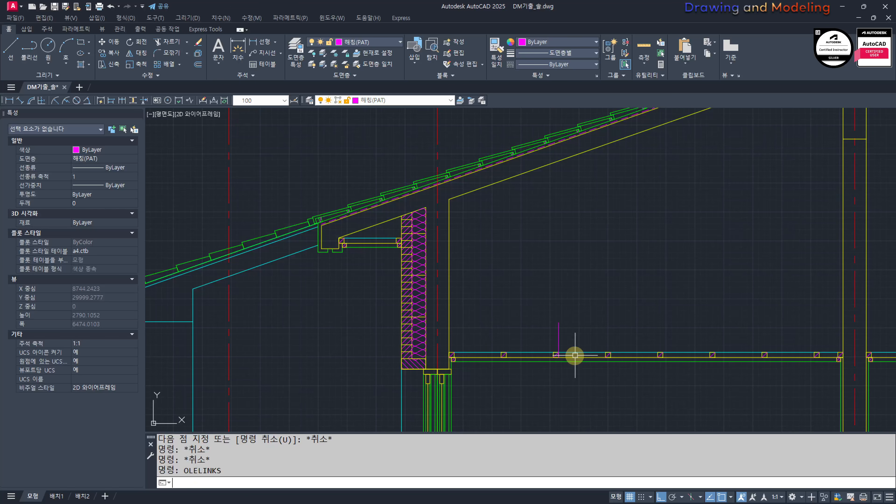
type("o")
key("Return")
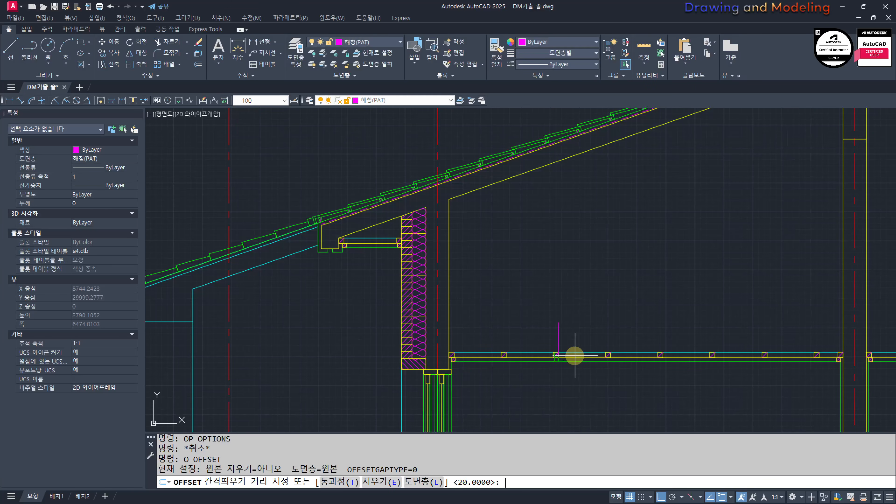
type("45")
key("Return")
scroll(539, 356, "up", 4)
left_click(601, 305)
left_click(655, 316)
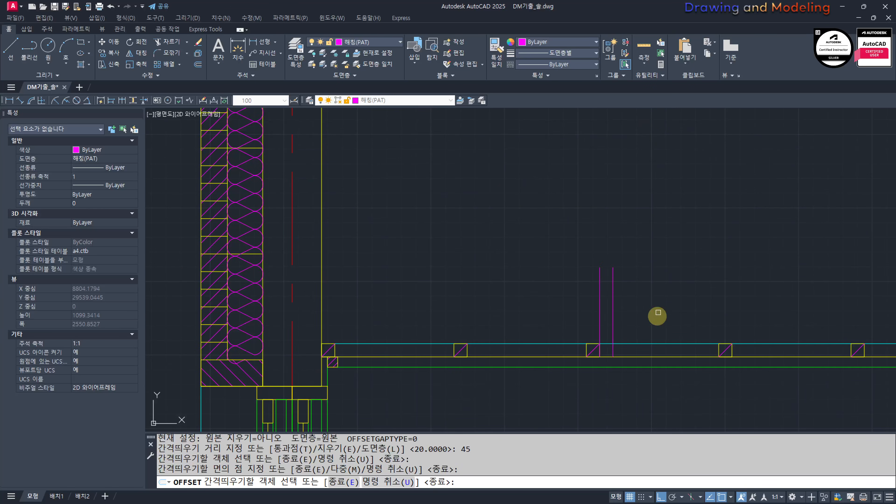
key("Escape")
key("Escape")
Step: Match the properties of the two vertical lines to the cyan ceiling line
scroll(654, 341, "up", 4)
type("mm")
key("Return")
left_click(596, 351)
left_click(635, 245)
left_click(464, 258)
key("Escape")
key("Escape")
left_click(607, 243)
left_click(524, 255)
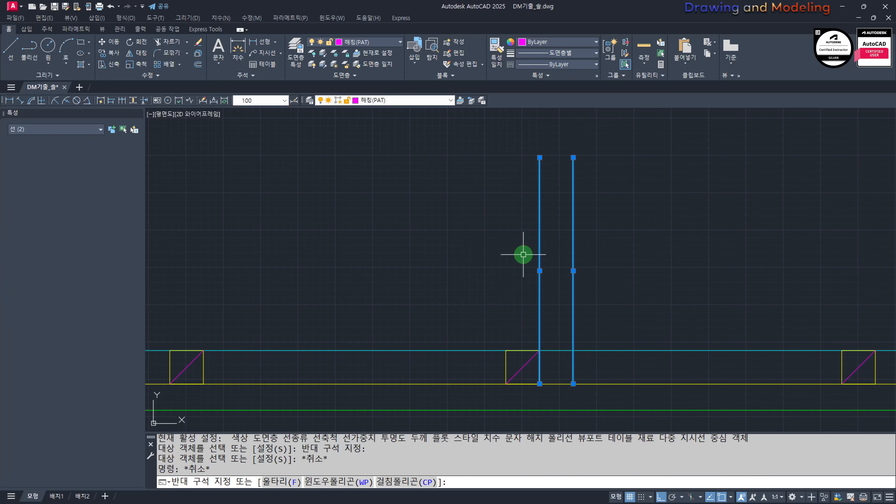
key("Escape")
key("Escape")
scroll(568, 350, "up", 2)
left_click(629, 294)
left_click(498, 312)
type("cc")
key("Return")
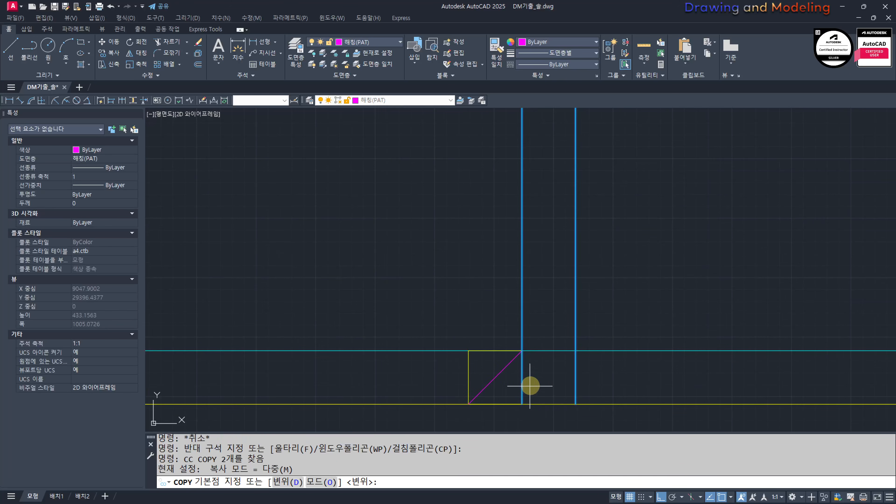
scroll(545, 383, "down", 4)
key("Escape")
key("Escape")
Step: Try to array the two vertical lines along the ceiling line with the default spacing
type("aq")
left_click(584, 274)
left_click(534, 285)
right_click(591, 403)
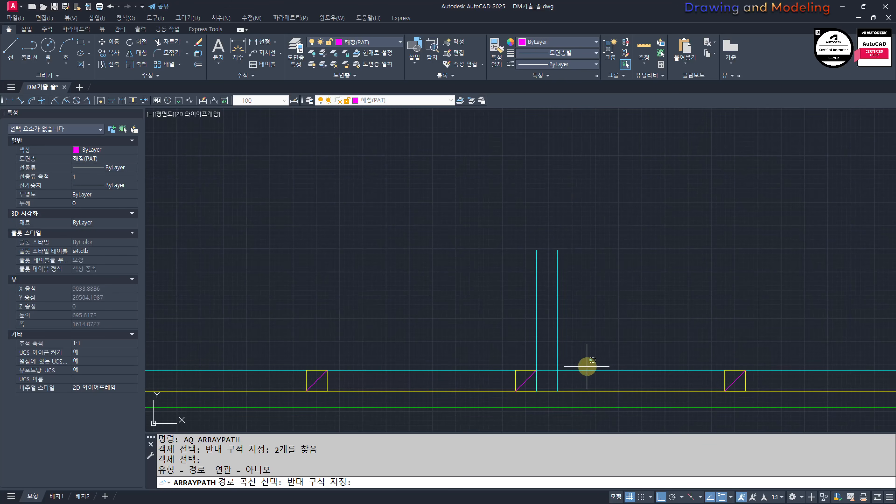
left_click(588, 369)
key("Escape")
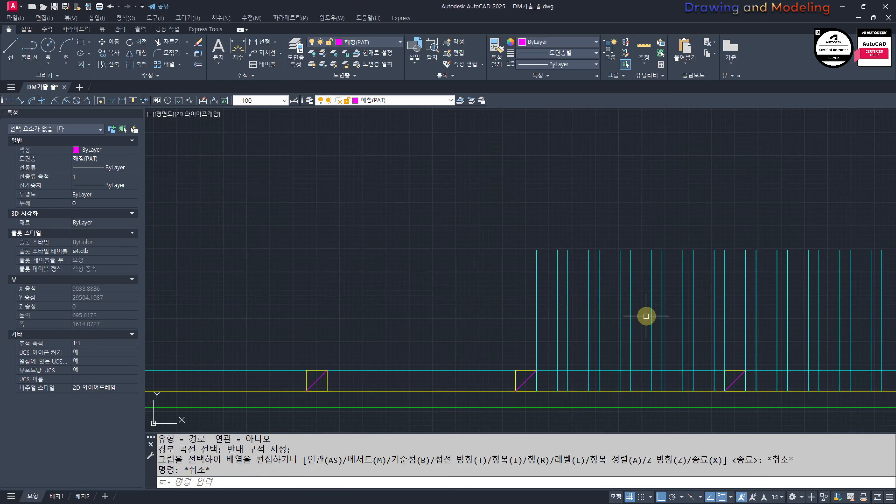
Step: Trim the cyan ceiling line between the two vertical lines
scroll(554, 374, "up", 4)
type("tr")
key("Return")
key("Return")
left_click_drag(548, 353, 556, 326)
key("Escape")
key("Escape")
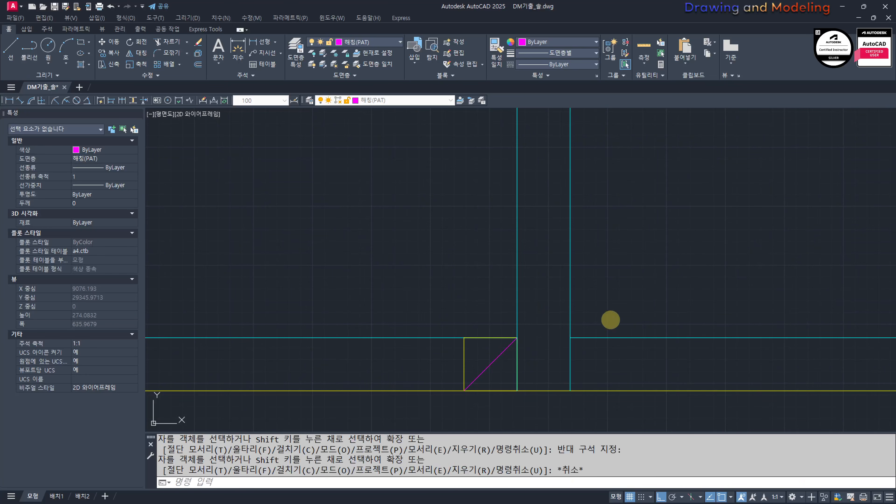
left_click_drag(630, 295, 466, 283)
scroll(520, 323, "down", 4)
type("q")
Step: Array the pair of vertical lines along the cyan ceiling line toward the interior wall
key("Return")
left_click(564, 329)
key("Escape")
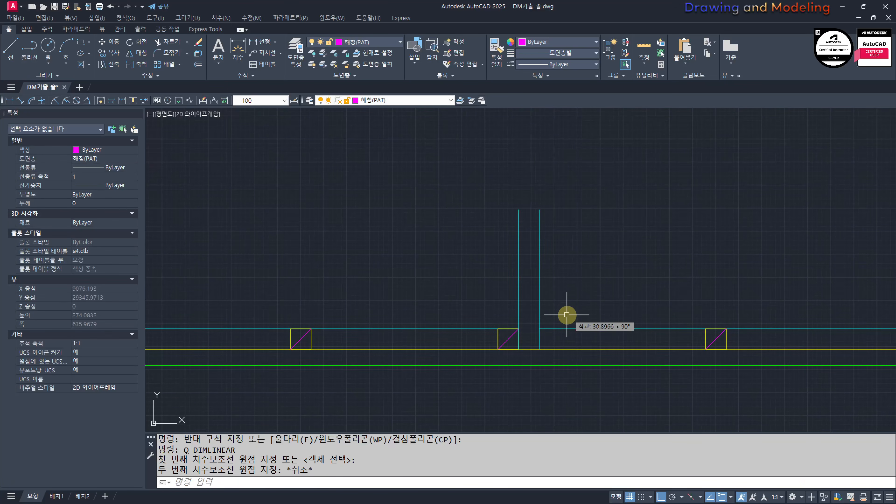
key("Escape")
type("a")
key("Escape")
key("Escape")
key("Return")
left_click_drag(586, 265, 484, 218)
key("Return")
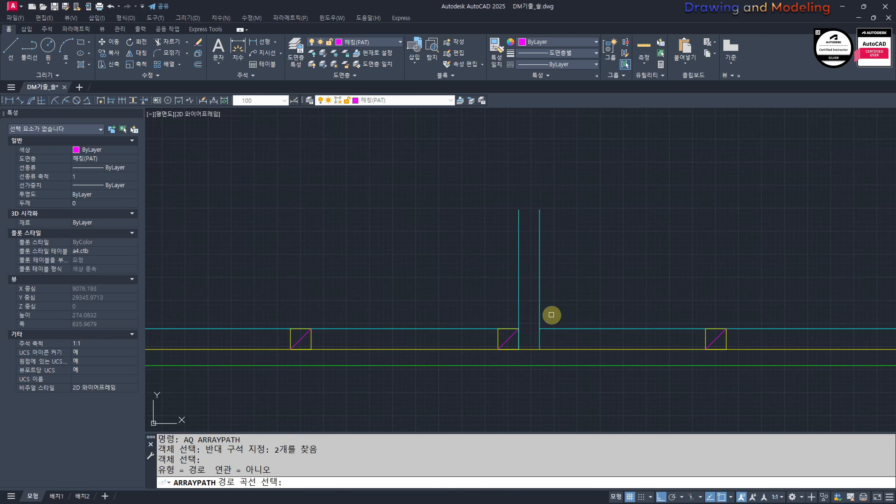
left_click(550, 329)
scroll(550, 330, "down", 4)
middle_click_drag(550, 330, 434, 315)
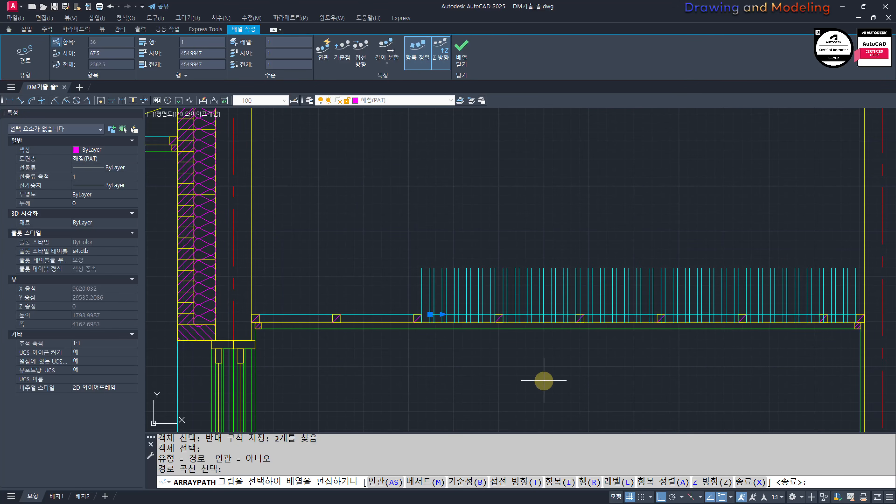
Step: Set the spacing between the arrayed pairs of vertical lines to 900
type("IO")
key("Return")
type("I")
key("Return")
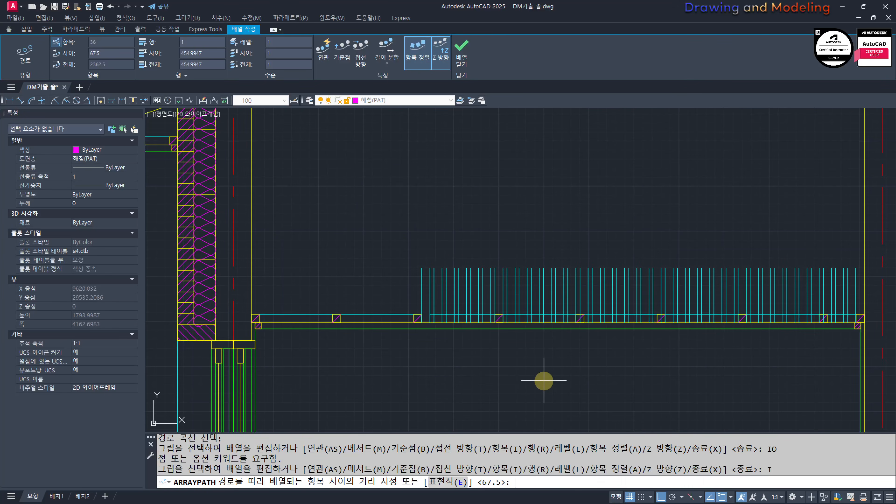
type("900")
key("Return")
key("Escape")
key("Escape")
key("Escape")
key("Escape")
Step: Trim the cyan ceiling line between the vertical lines of the newly arrayed pairs
scroll(594, 300, "down", 3)
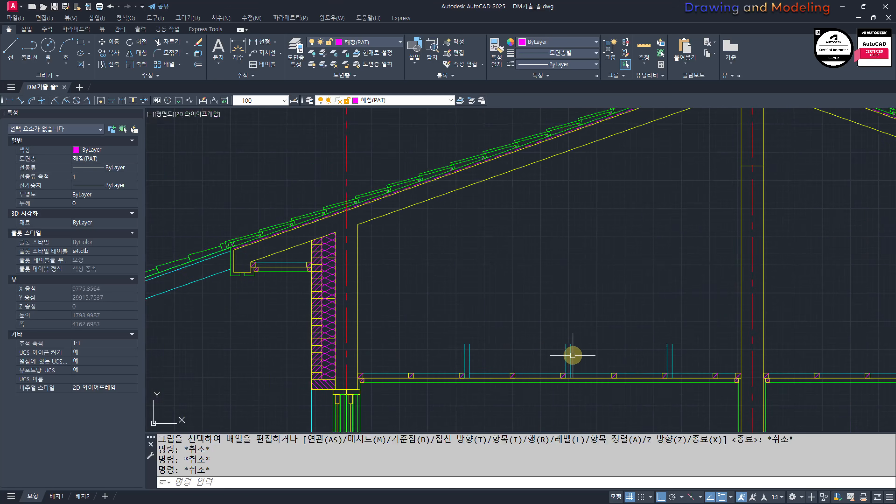
scroll(504, 350, "up", 4)
type("tr")
key("Return")
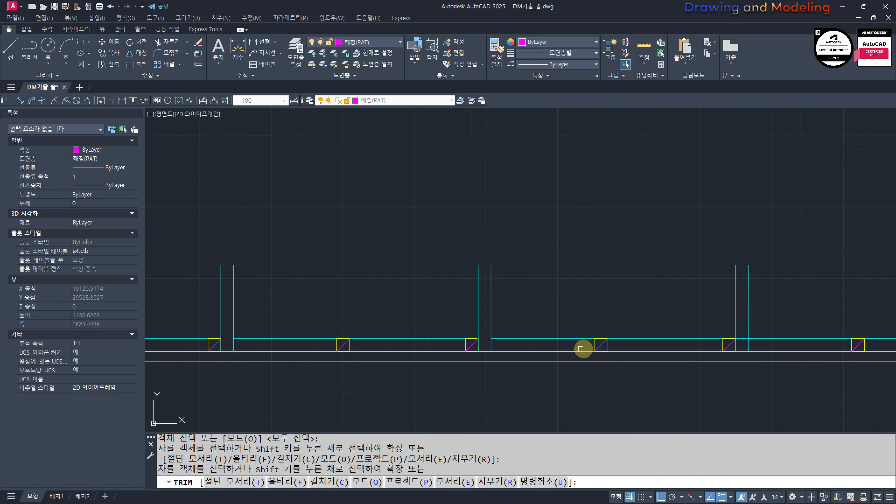
key("Escape")
key("Escape")
Step: Copy the first pair of vertical lines to the near side of the outermost timber in the ceiling beyond the interior wall
middle_click_drag(303, 335, 542, 334)
left_click(527, 257)
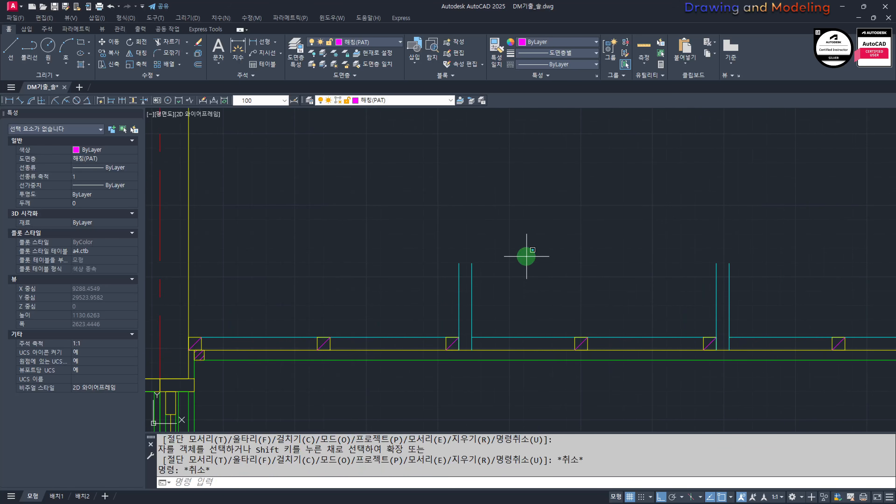
left_click(435, 303)
middle_click_drag(381, 328, 566, 320)
type("cc")
key("Return")
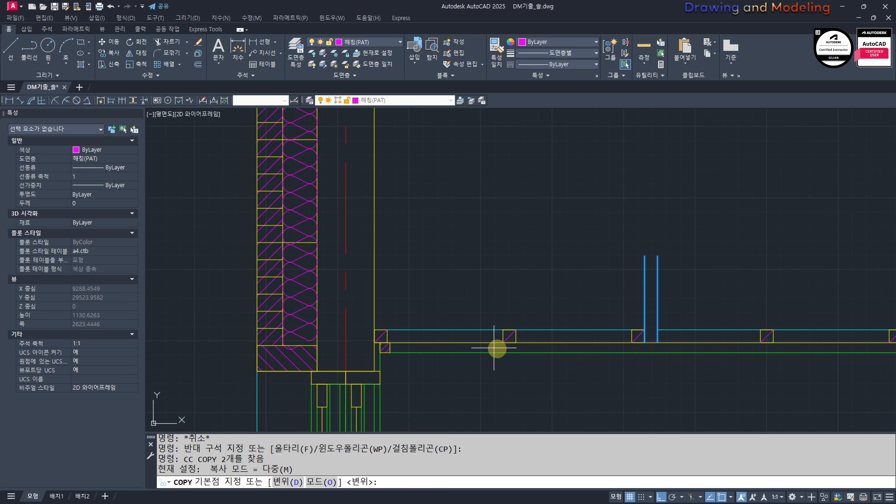
scroll(683, 348, "up", 4)
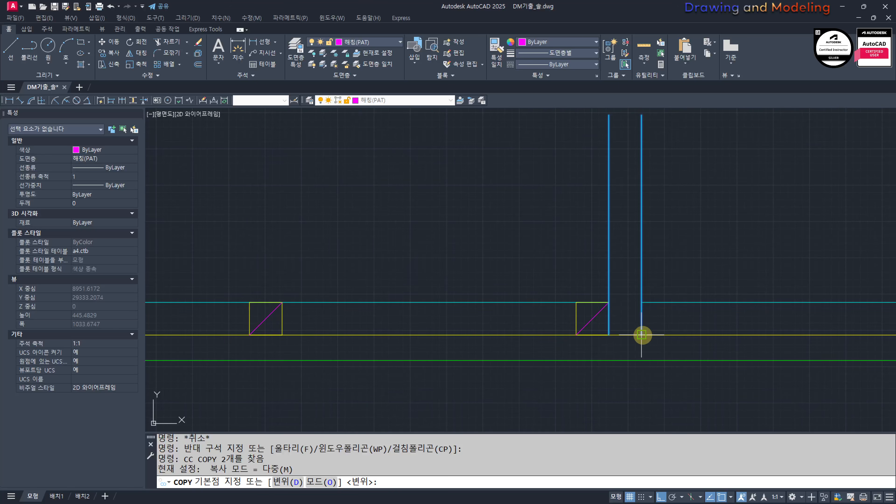
left_click(642, 335)
scroll(460, 356, "down", 6)
scroll(674, 345, "up", 4)
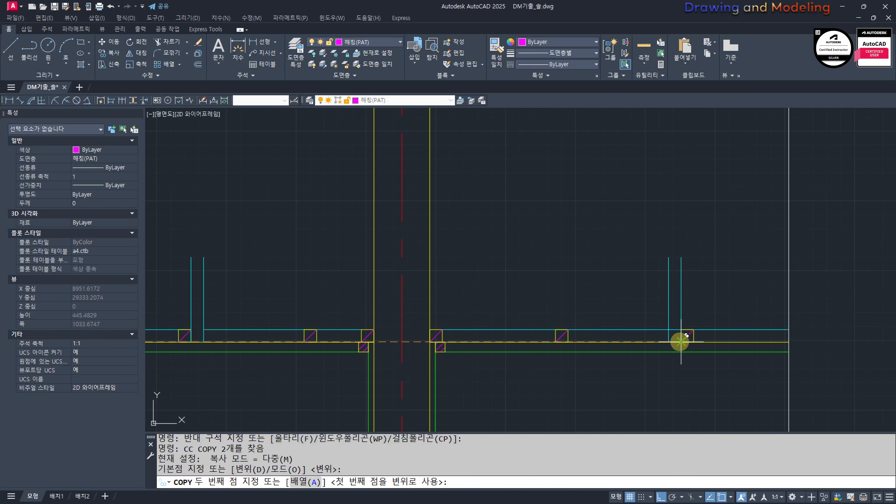
left_click(644, 352)
key("Escape")
key("Escape")
scroll(626, 332, "down", 10)
left_click(876, 212)
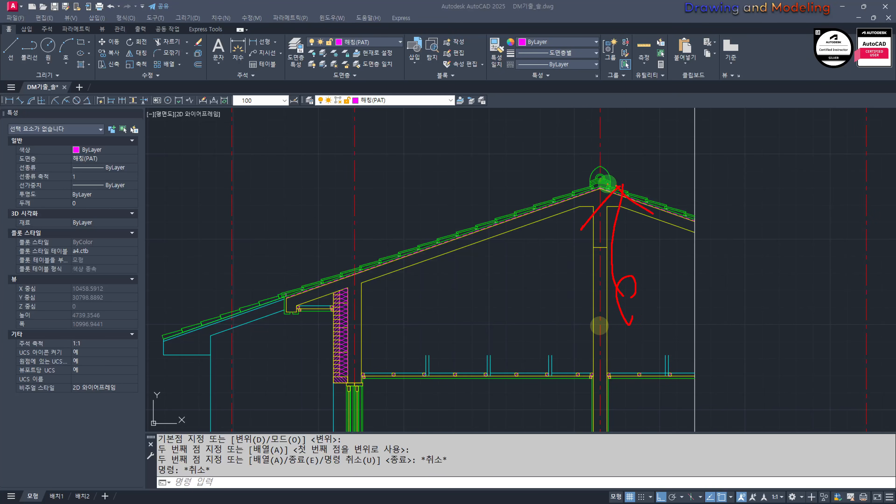
key("Escape")
scroll(672, 390, "up", 4)
scroll(682, 344, "down", 2)
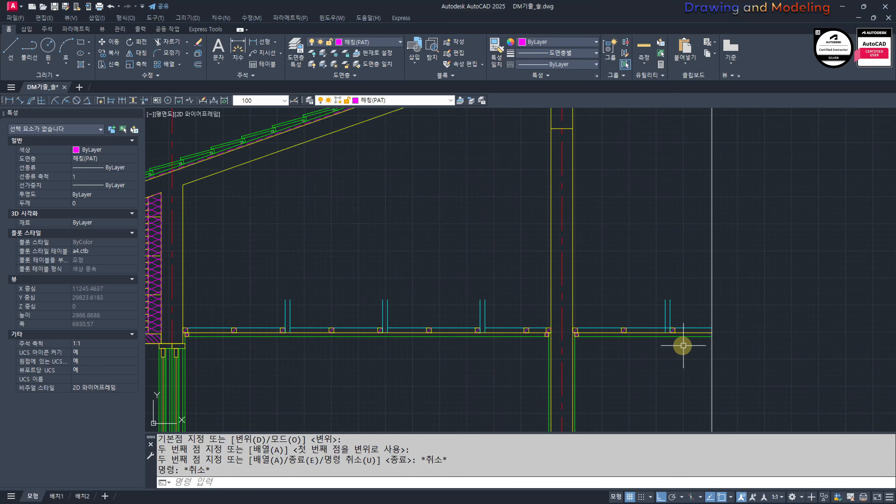
key("Escape")
left_click(624, 267)
key("Escape")
key("Escape")
scroll(686, 320, "down", 3)
type("EX")
key("Return")
key("Return")
left_click(754, 340)
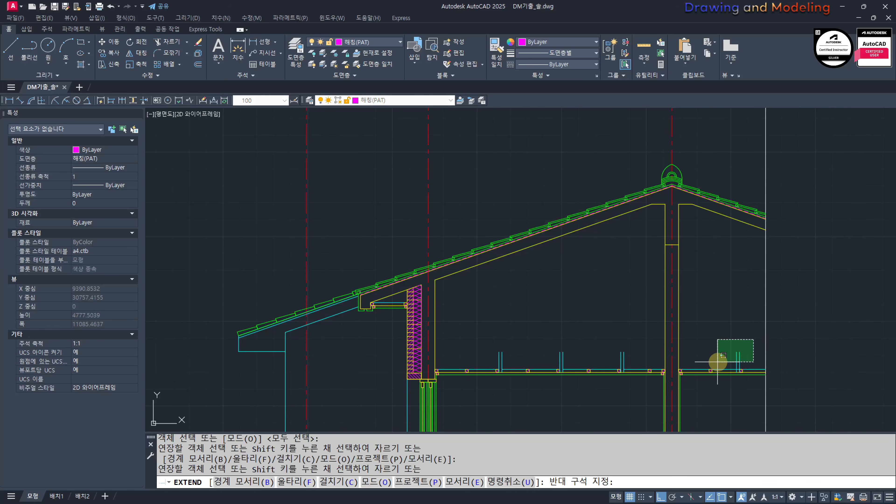
key("Escape")
Step: Extend all four pairs of vertical lines upward to the sloping underside of the roof slab
scroll(670, 339, "up", 2)
key("Return")
key("Return")
left_click(750, 351)
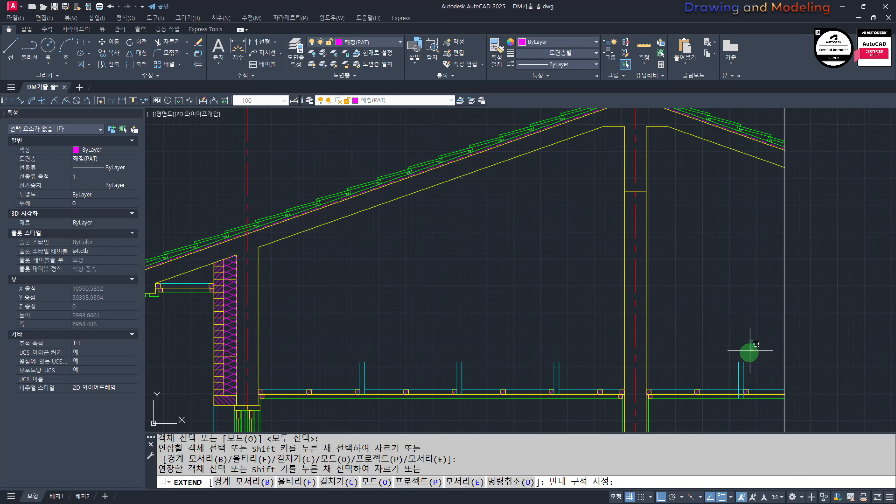
left_click(589, 328)
left_click(335, 371)
key("Escape")
key("Escape")
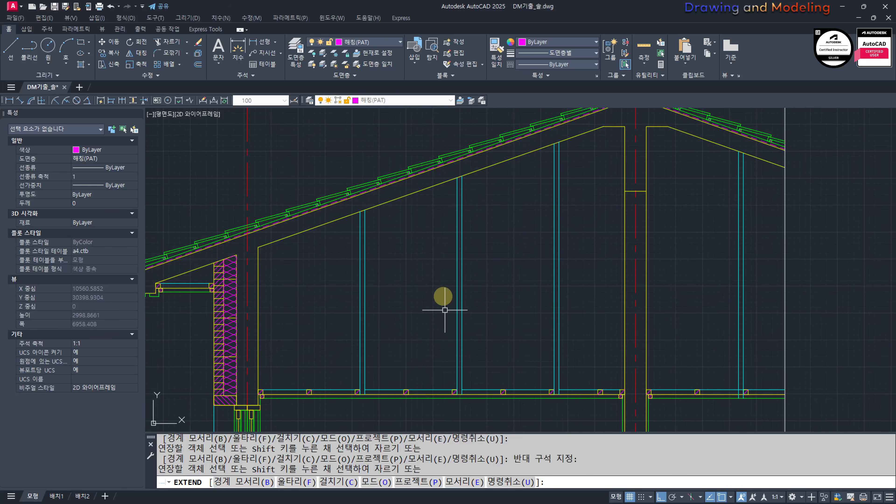
middle_click_drag(332, 281, 430, 303)
left_click(383, 277)
key("Escape")
key("Escape")
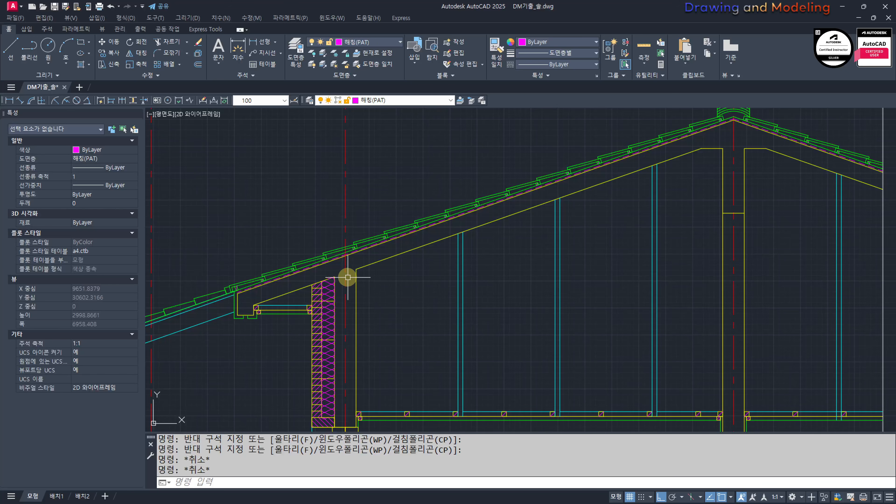
type("o")
key("Return")
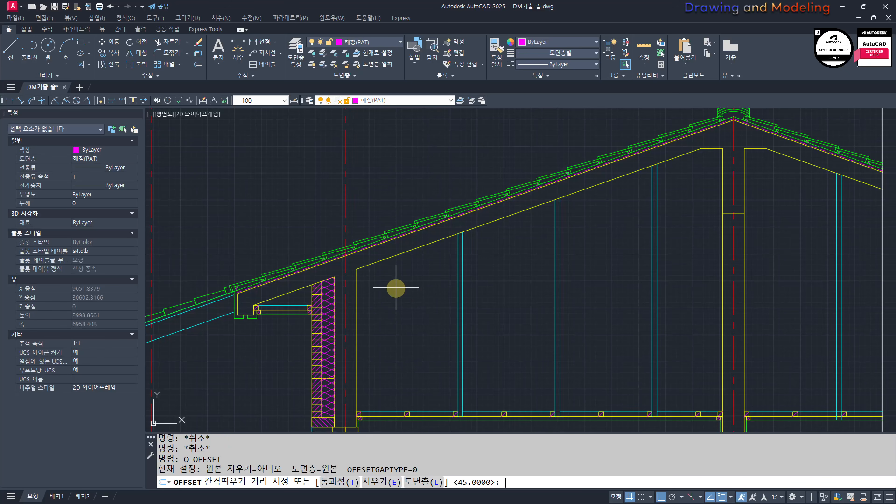
key("Escape")
key("Escape")
Step: Read the roof insulation thickness in the drawing-conditions text beside the plans
scroll(396, 288, "down", 8)
middle_click_drag(184, 295, 578, 374)
scroll(544, 274, "up", 6)
mouse_move(611, 224)
middle_mouse_down()
mouse_move(606, 258)
mouse_move(526, 306)
middle_mouse_up()
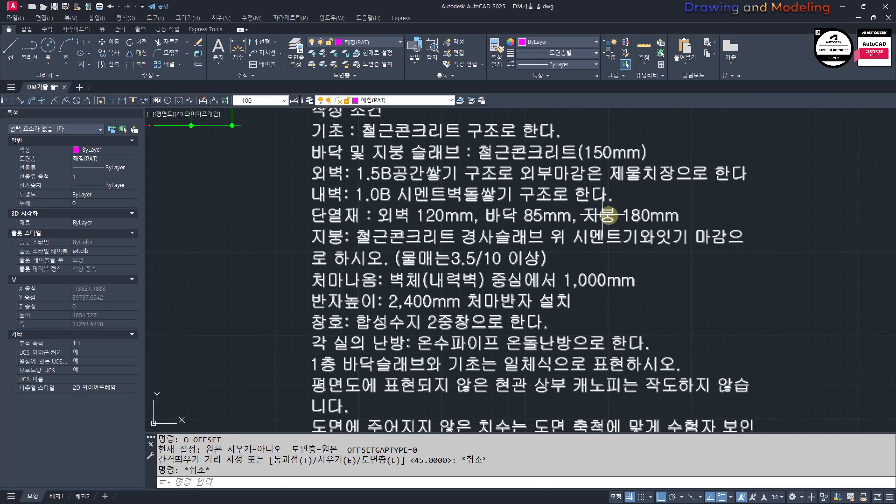
scroll(744, 317, "down", 5)
scroll(580, 320, "up", 7)
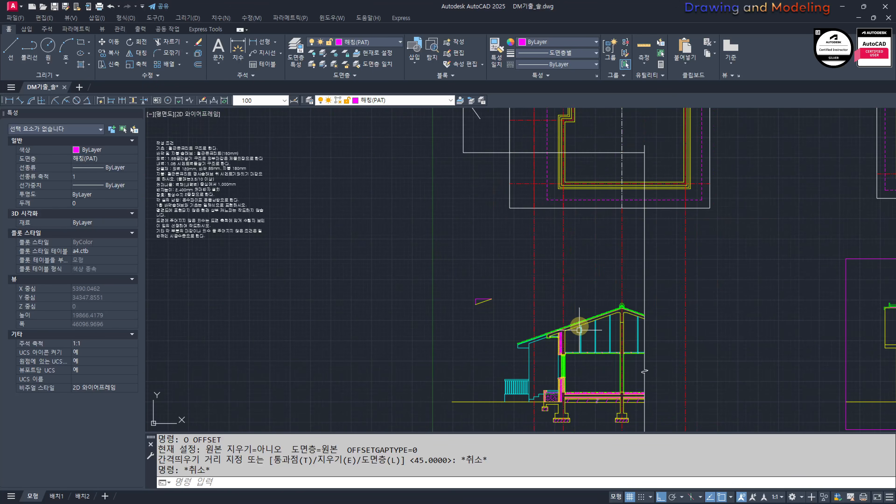
middle_click_drag(580, 335, 486, 317)
Step: Offset the outer wall's inner line and the long sloping slab underside inward into the attic by 180/2
type("O")
key("Return")
type("18")
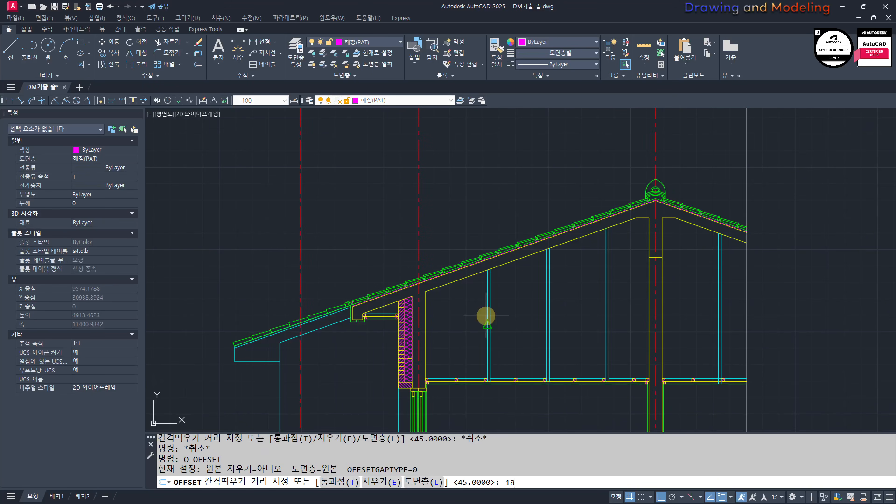
type("0/2")
key("Return")
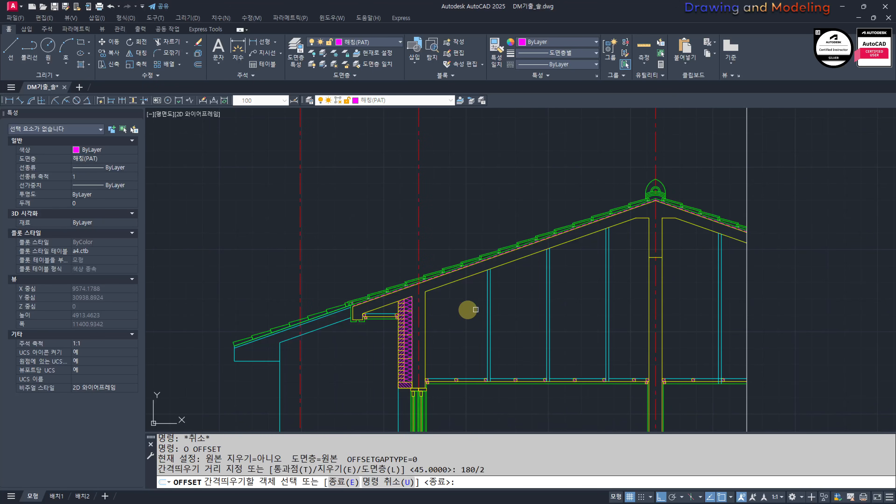
left_click(425, 305)
left_click(470, 295)
left_click(469, 276)
left_click(466, 306)
Step: Offset the flat slab underside segments beside the interior wall and the far slope by the same distance
scroll(649, 216, "up", 2)
left_click(640, 219)
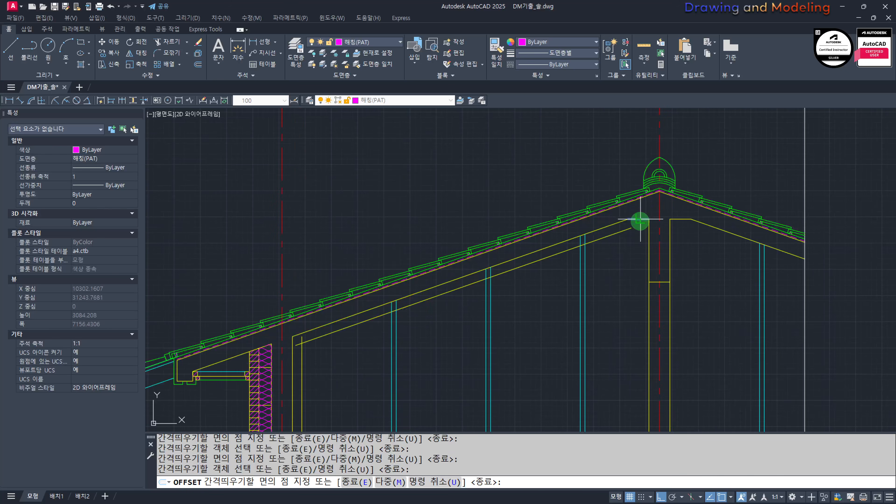
left_click(686, 228)
key("Return")
Step: Fillet the offset flat and sloping lines into sharp corners on both sides of the interior wall
scroll(698, 222, "up", 6)
type("f")
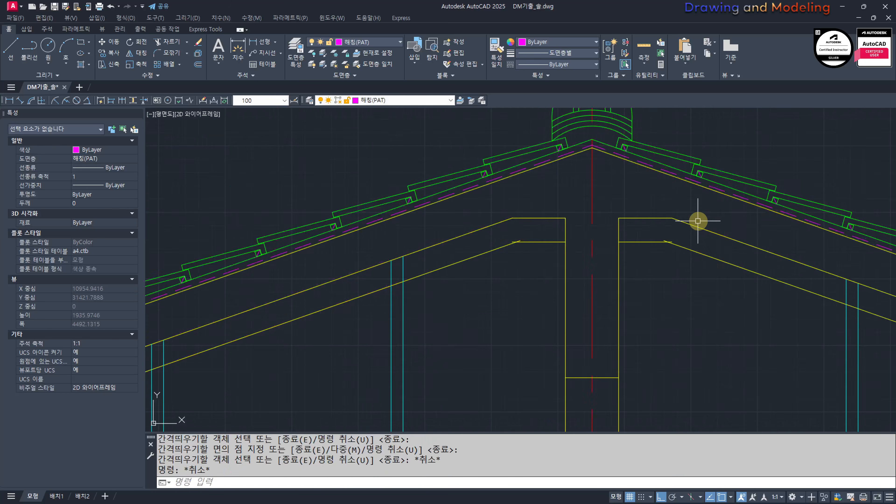
key("Return")
left_click(640, 255)
left_click(640, 254)
key("Return")
left_click(430, 254)
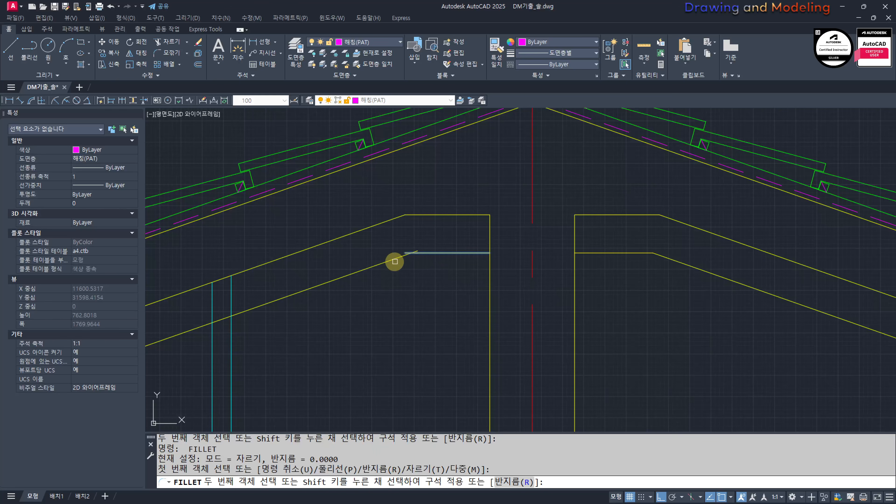
left_click(393, 261)
key("Escape")
Step: Fillet the offset wall line and the offset sloping line into a sharp corner at the outer wall
scroll(387, 271, "down", 4)
middle_click_drag(170, 350, 462, 270)
scroll(531, 255, "up", 3)
key("Return")
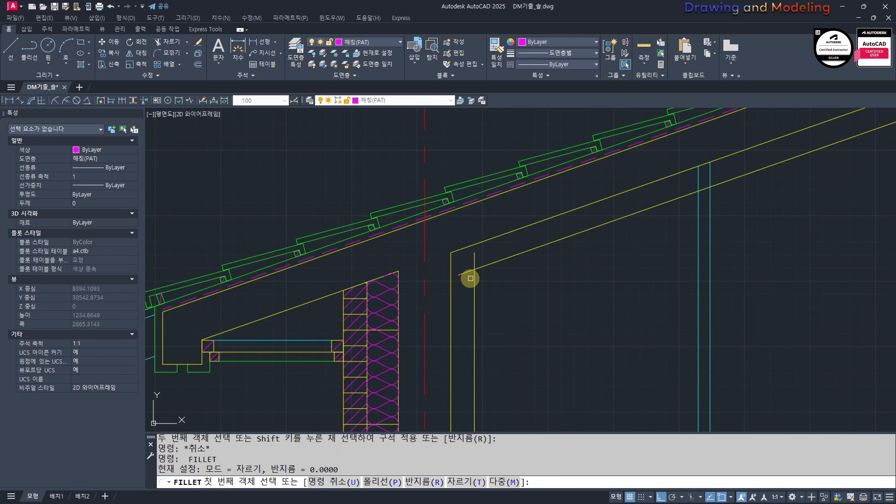
left_click(475, 278)
left_click(483, 264)
key("Escape")
key("Escape")
Step: Trim the offset wall line where it runs below the cyan upper line of the ceiling framing
scroll(481, 273, "down", 2)
middle_click_drag(474, 313, 521, 237)
scroll(515, 320, "up", 5)
type("tr")
key("Return")
left_click(657, 306)
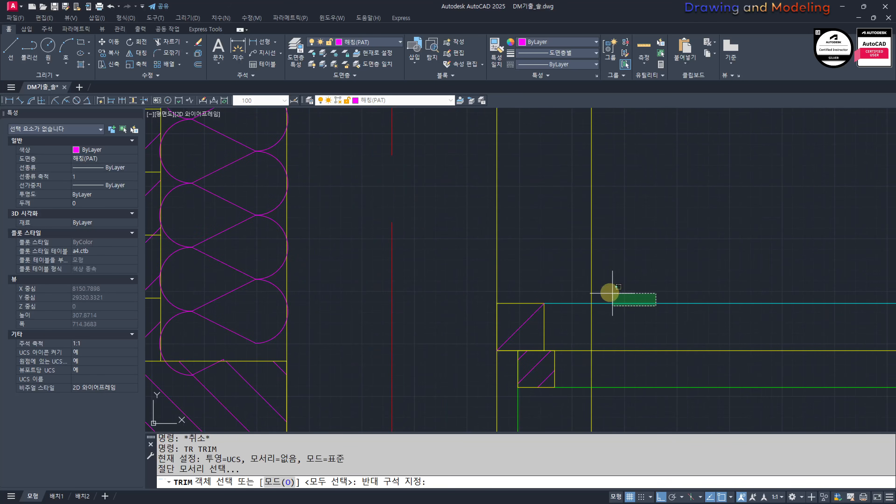
left_click(612, 294)
key("Return")
left_click_drag(599, 318, 580, 323)
key("Escape")
key("Escape")
Step: Assign the offset wall line and the long offset sloping line to the 단열재(BAT) layer
scroll(626, 320, "down", 6)
middle_click_drag(667, 311, 560, 324)
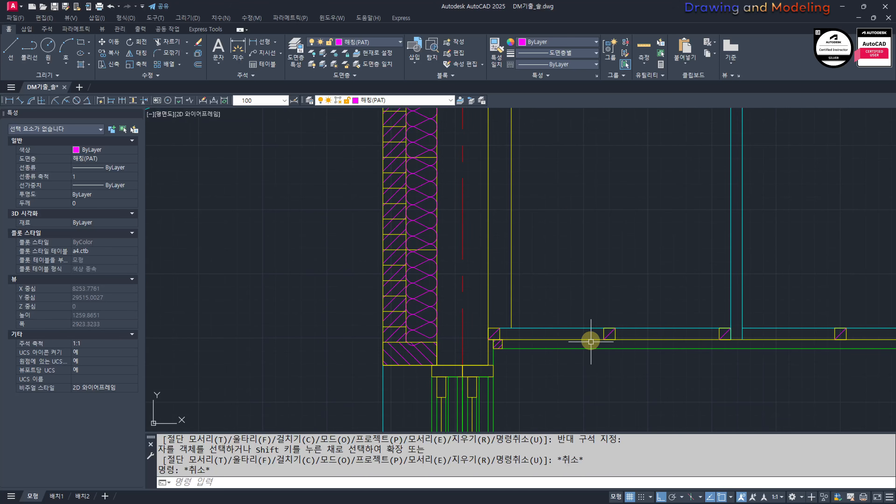
scroll(576, 278, "down", 2)
middle_click_drag(577, 290, 602, 401)
left_click(574, 234)
left_click(553, 213)
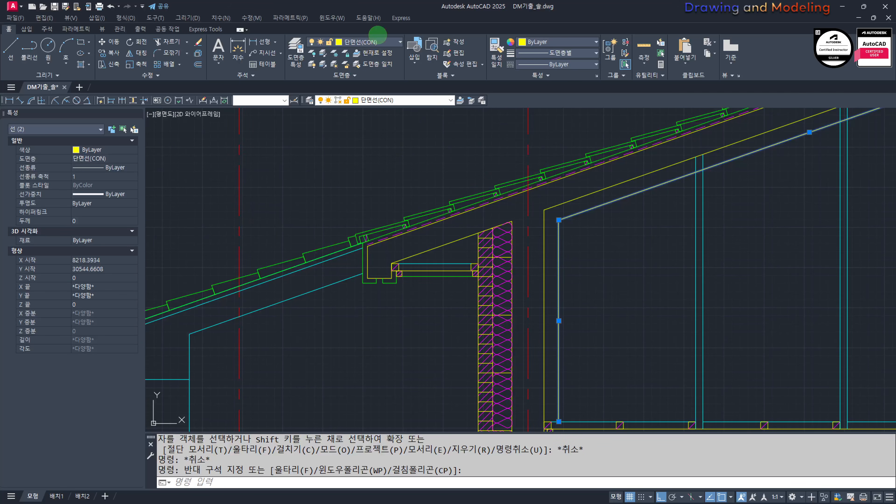
left_click(382, 42)
left_click(347, 53)
scroll(411, 252, "down", 5)
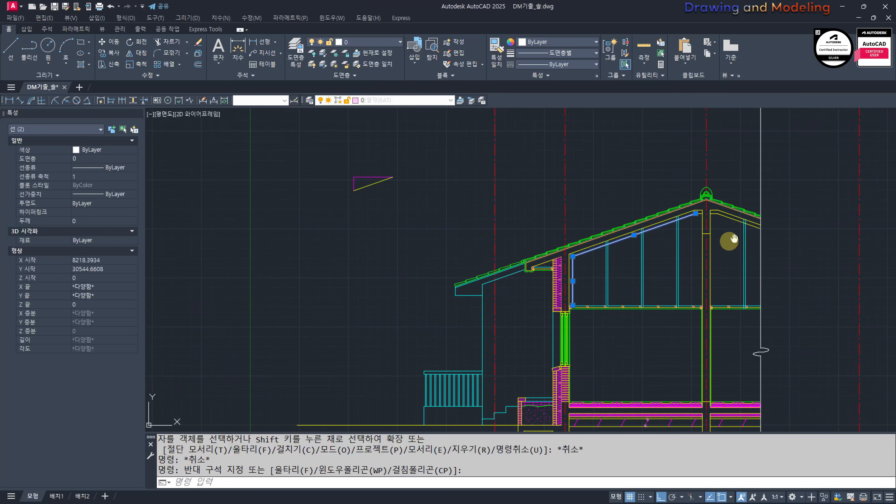
left_click(376, 100)
left_click(388, 141)
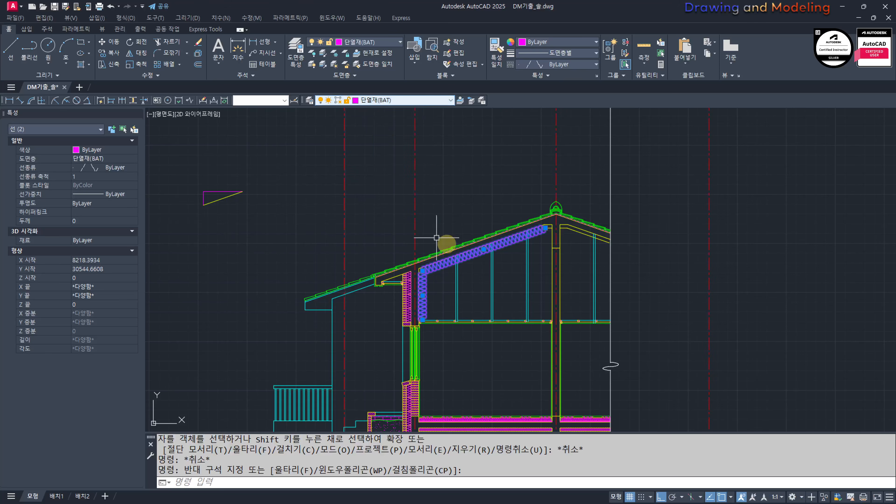
key("Escape")
key("Escape")
Step: Match the insulation line's properties onto the remaining offset lines on both sides of the interior wall
scroll(550, 244, "up", 4)
type("MM")
key("Return")
left_click(508, 226)
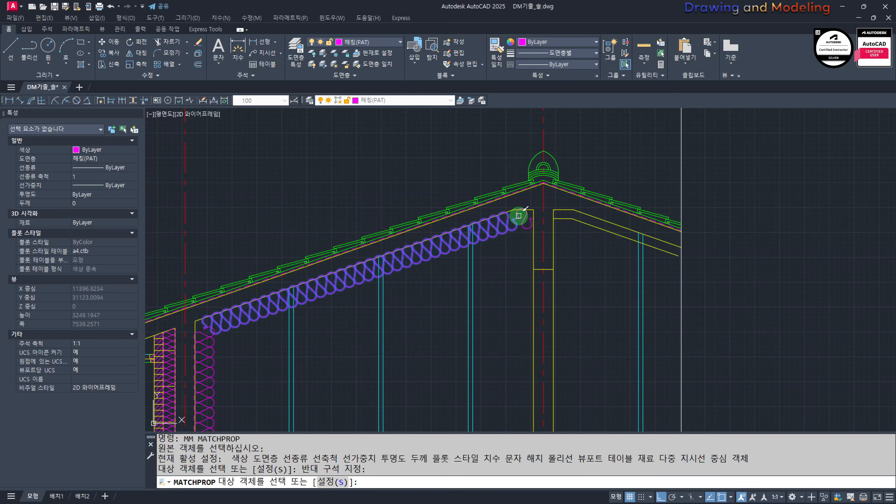
left_click(571, 217)
key("Escape")
key("Escape")
Step: Set the linetype scale of the two insulation lines beyond the interior wall to 0.9
scroll(602, 226, "up", 4)
left_click(550, 266)
left_click(510, 201)
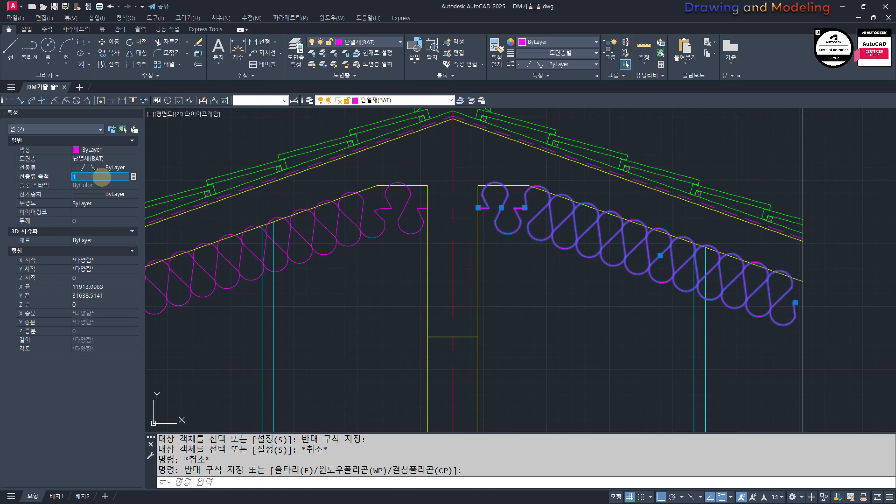
left_click(99, 176)
type("0.9")
key("Return")
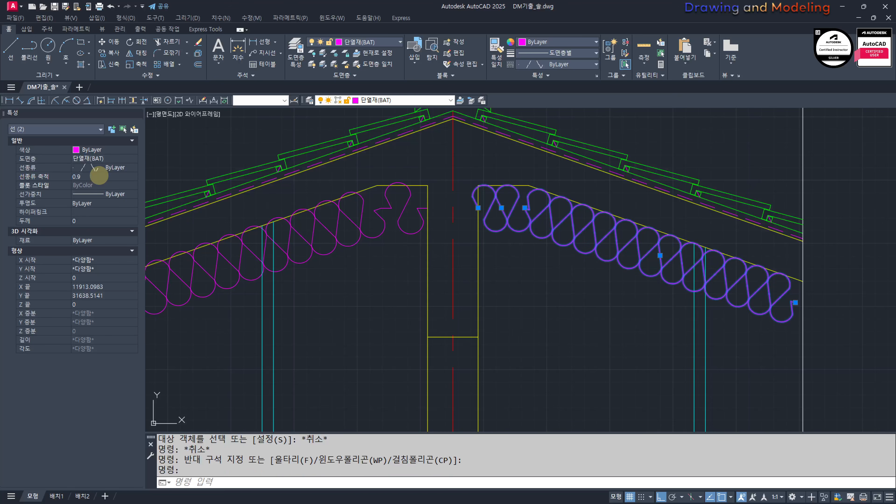
middle_click_drag(339, 234, 403, 246)
Step: Match the properties of the rescaled insulation line onto the other flat, sloping and wall insulation lines
type("mm")
key("Return")
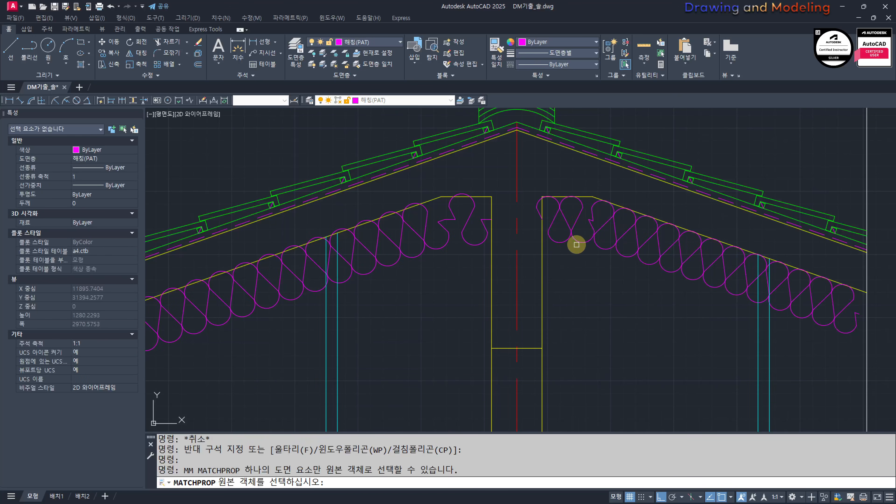
left_click(576, 243)
left_click(487, 267)
left_click(423, 222)
middle_click_drag(314, 325, 652, 263)
middle_click_drag(203, 336, 733, 179)
left_click(491, 306)
left_click(458, 273)
left_click(509, 289)
left_click(467, 262)
key("Escape")
key("Escape")
scroll(445, 279, "down", 7)
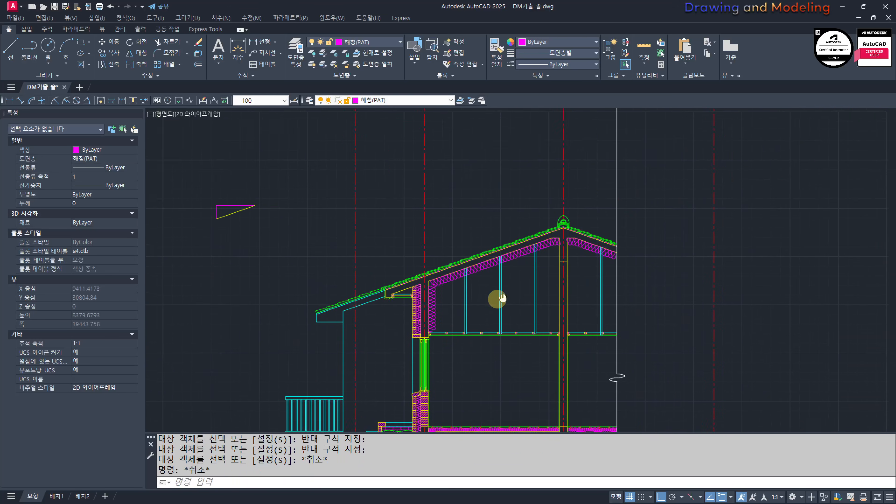
middle_click_drag(500, 299, 491, 296)
scroll(649, 264, "up", 4)
scroll(454, 296, "up", 4)
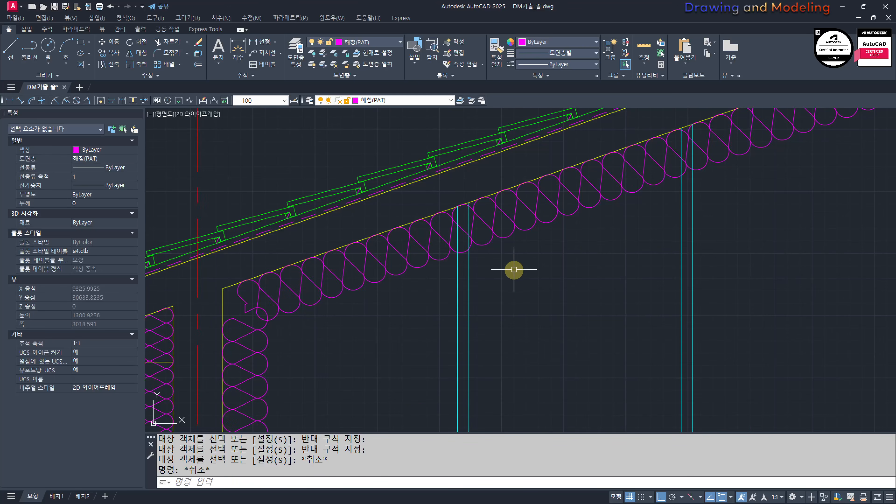
key("Return")
left_click(453, 245)
key("Escape")
key("Escape")
scroll(461, 260, "down", 1)
Step: Break the long sloping insulation line around the first and second pairs of vertical hanger lines
key("Return")
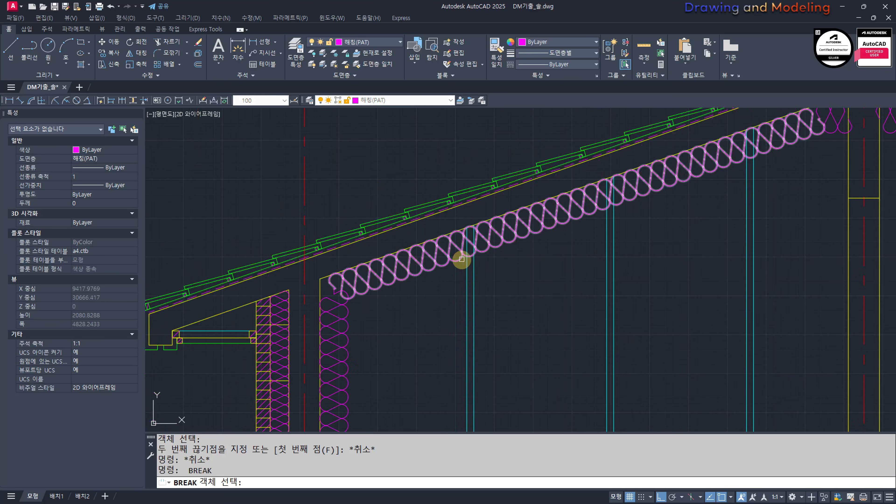
left_click(461, 259)
left_click(488, 256)
left_click(600, 210)
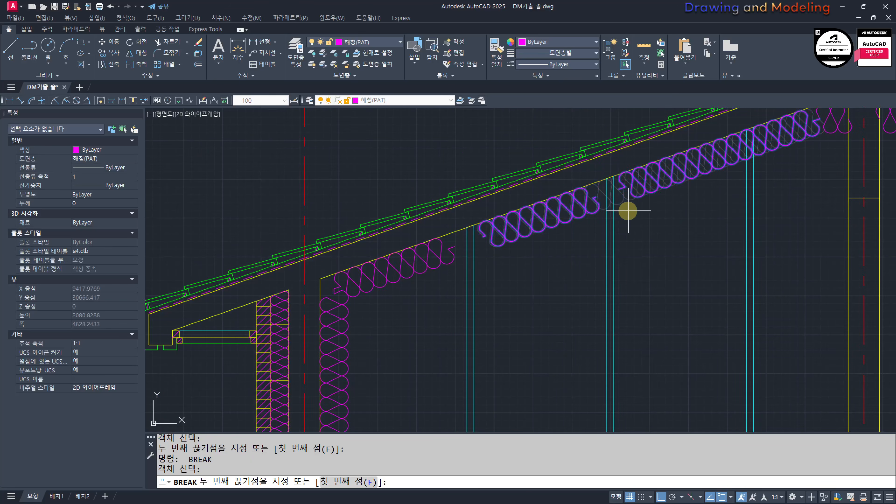
left_click(628, 210)
Step: Break the insulation lines around the third hanger and around the hanger beyond the interior wall
middle_click_drag(719, 205, 670, 247)
key("space")
left_click(689, 199)
left_click(710, 204)
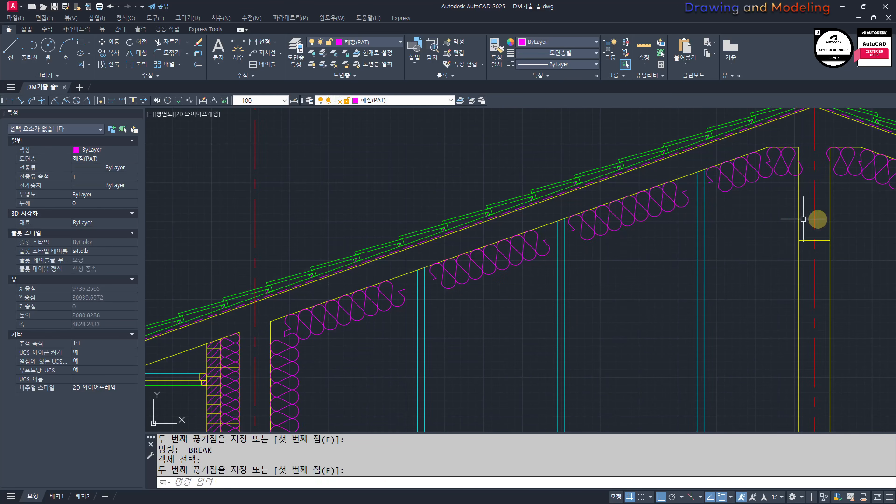
middle_click_drag(817, 221, 636, 206)
key("space")
left_click(644, 213)
left_click(660, 221)
key("Escape")
key("Escape")
scroll(337, 254, "down", 4)
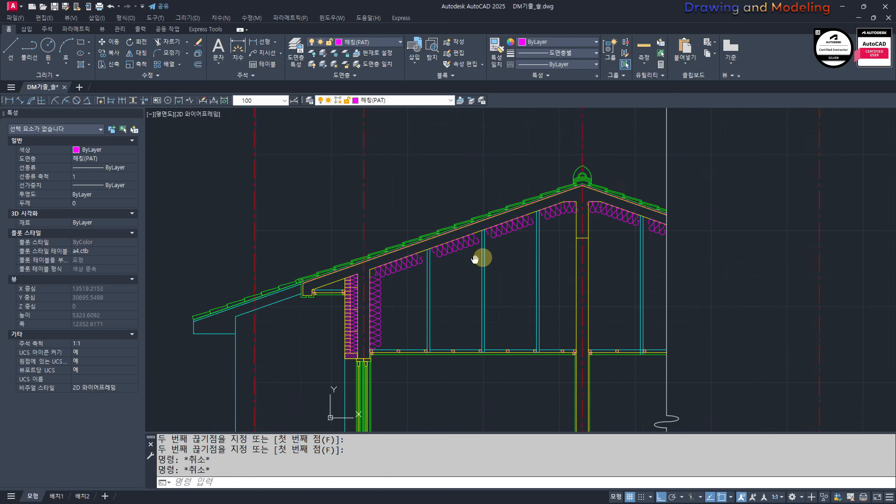
Step: Turn off the 단열재(BAT) layer by picking an insulation line
scroll(367, 304, "up", 4)
type("ff")
key("space")
left_click(505, 199)
key("Escape")
key("Escape")
Step: Copy the ceiling timber section beside the first hanger to the hanger's upper end at the roof slab
scroll(543, 365, "up", 2)
left_click(534, 268)
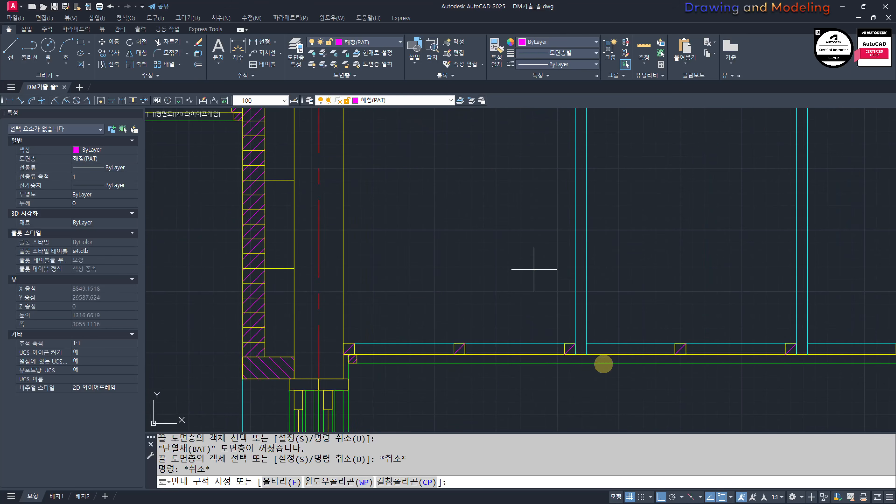
left_click(604, 365)
scroll(575, 346, "up", 6)
type("cc")
key("space")
left_click(576, 330)
scroll(570, 356, "down", 8)
scroll(572, 264, "up", 4)
middle_click_drag(572, 139, 559, 233)
scroll(572, 263, "up", 2)
left_click(555, 231)
key("Escape")
key("Escape")
left_click(495, 202)
left_click(592, 330)
scroll(592, 330, "up", 1)
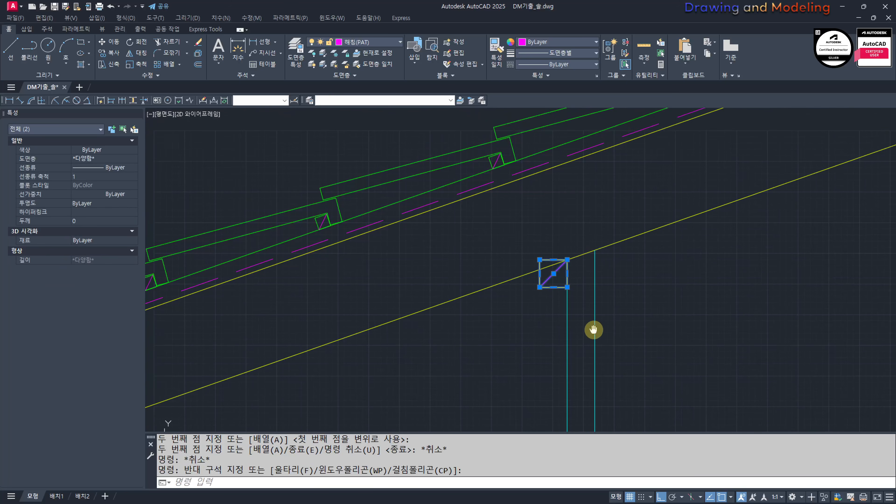
scroll(550, 300, "up", 3)
type("mm")
key("space")
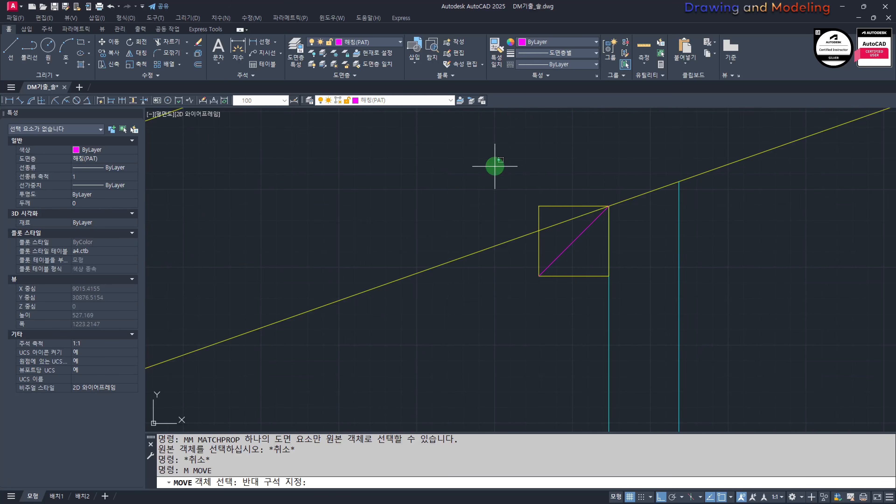
Step: Move the copied timber section down the hanger so its outer upper corner touches the sloping slab underside
type("m")
key("space")
left_click(505, 164)
left_click(636, 294)
key("space")
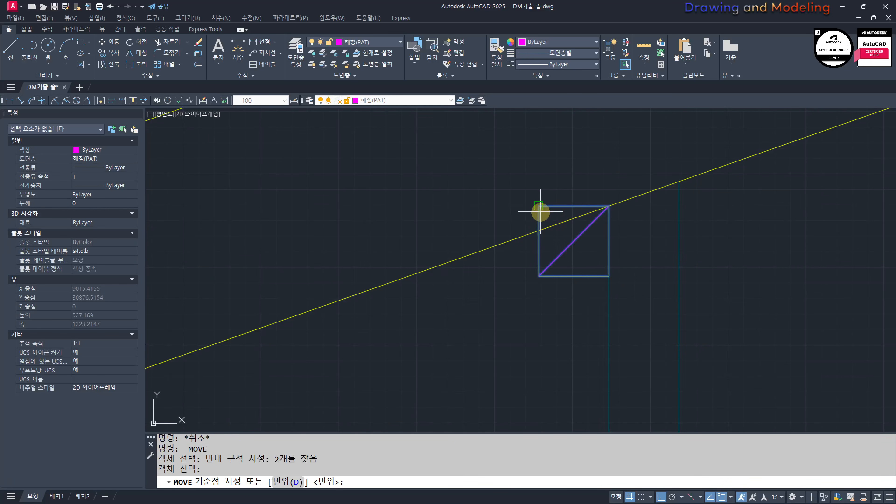
middle_click_drag(612, 274, 601, 281)
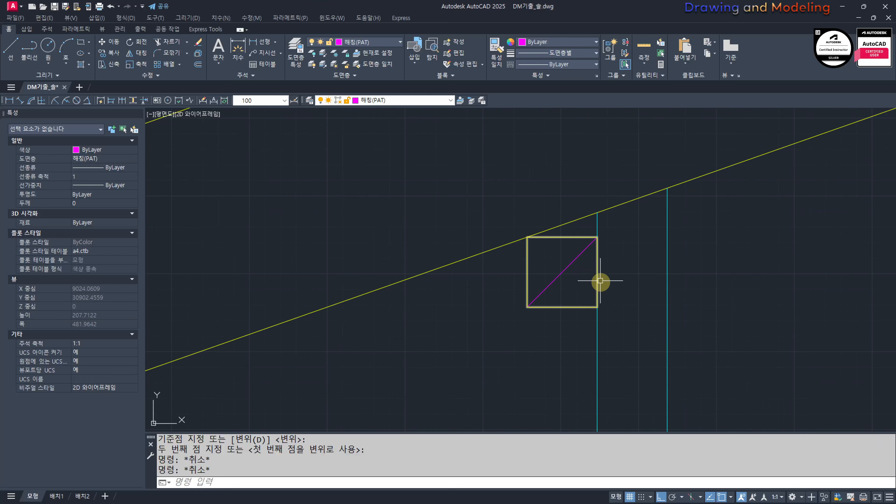
Step: Draw a vertical line up from the timber's lower-edge midpoint into the slab, and offset the slab underside upward by 50
left_click(572, 312)
scroll(564, 310, "down", 4)
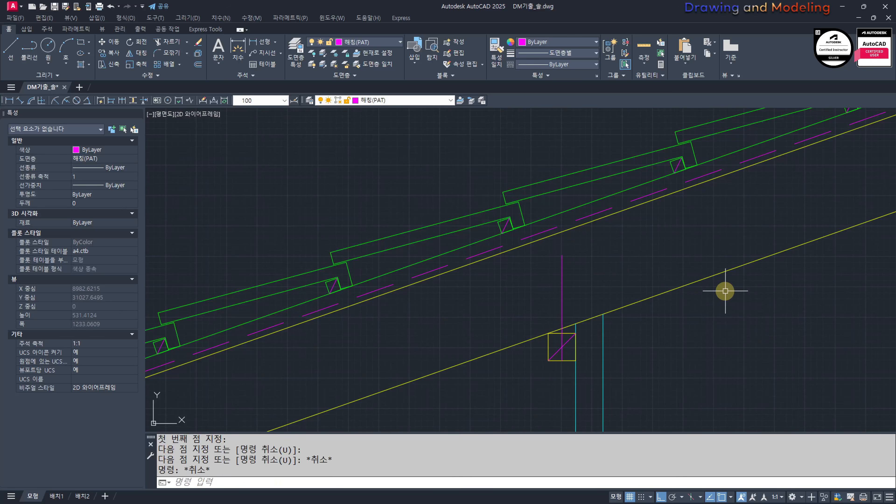
left_click(636, 303)
left_click(580, 294)
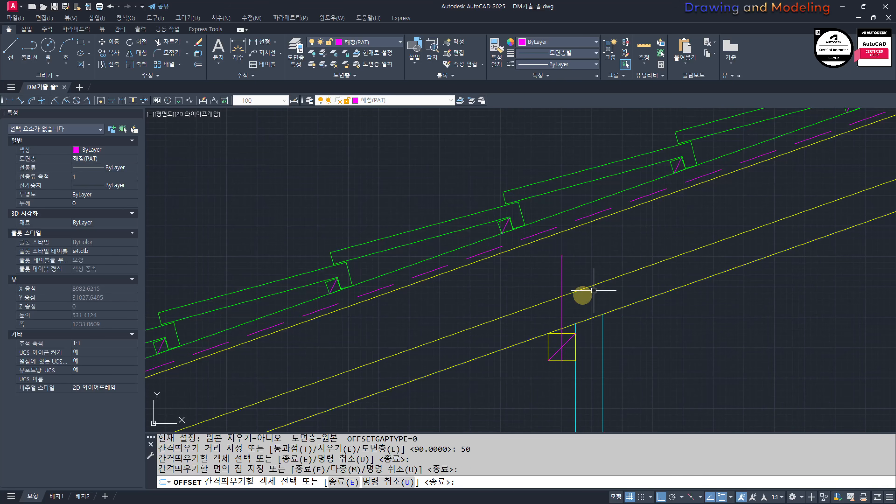
key("Escape")
Step: Try to trim the vertical line at the offset sloping line, and undo the trim
scroll(596, 300, "up", 4)
type("tr")
key("space")
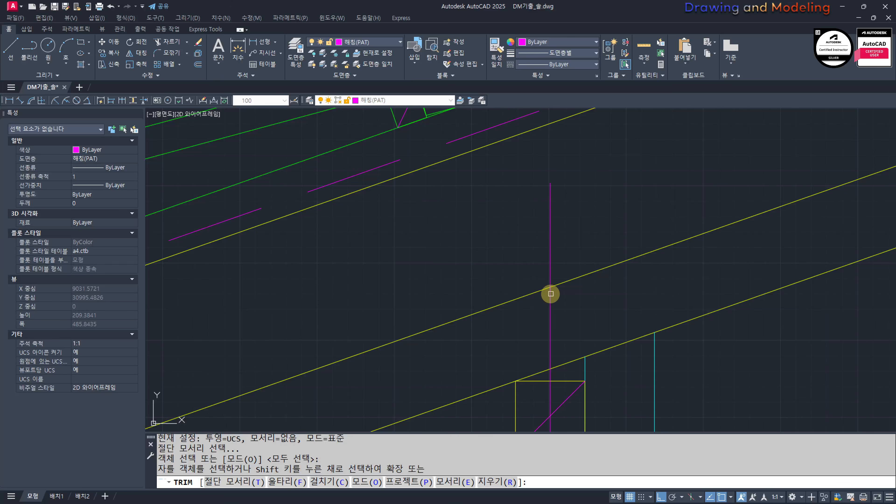
key("Escape")
key("Escape")
key("ctrl+z")
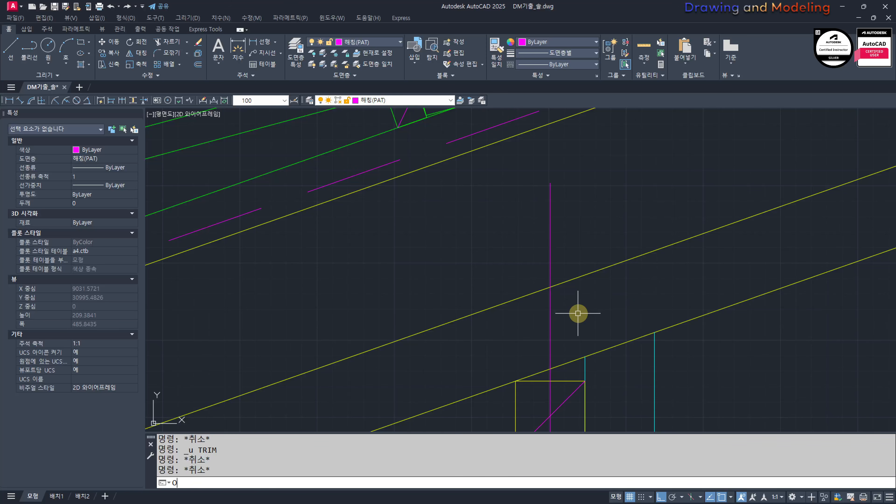
Step: Offset the vertical anchor line toward the hanger and trim the lines to leave a sloping hook segment at the anchor's upper end
left_click(551, 336)
left_click(592, 314)
key("Escape")
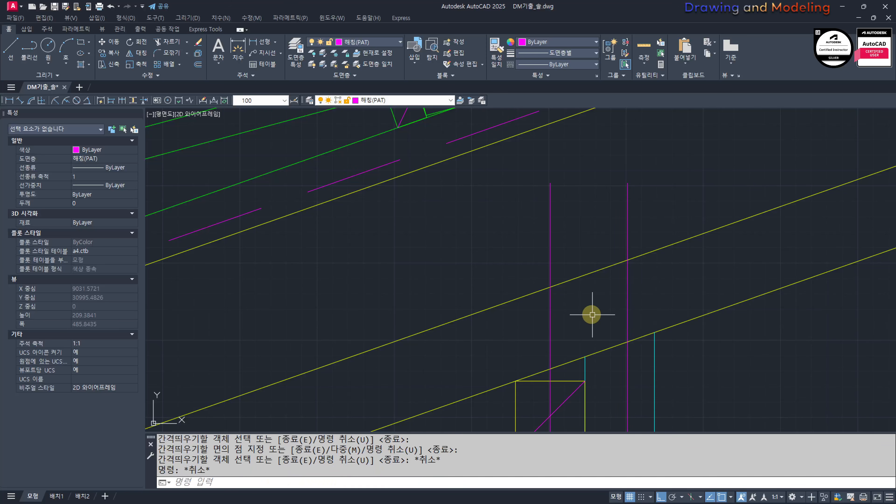
type("tr")
key("space")
Step: Erase the helper vertical line and match the hook segment's properties to the vertical anchor line
key("space")
left_click(700, 156)
left_click(535, 203)
left_click(533, 207)
left_click(477, 307)
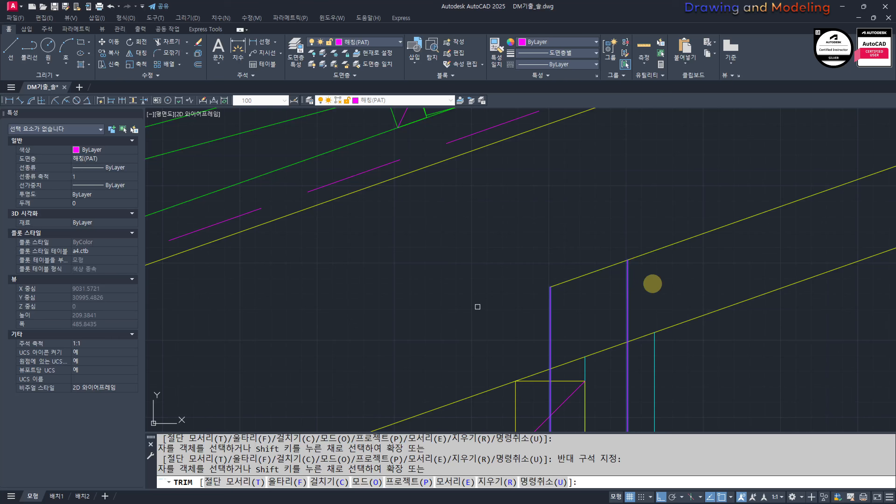
key("Escape")
left_click(639, 258)
left_click(584, 302)
type("e")
key("space")
type("mm")
key("space")
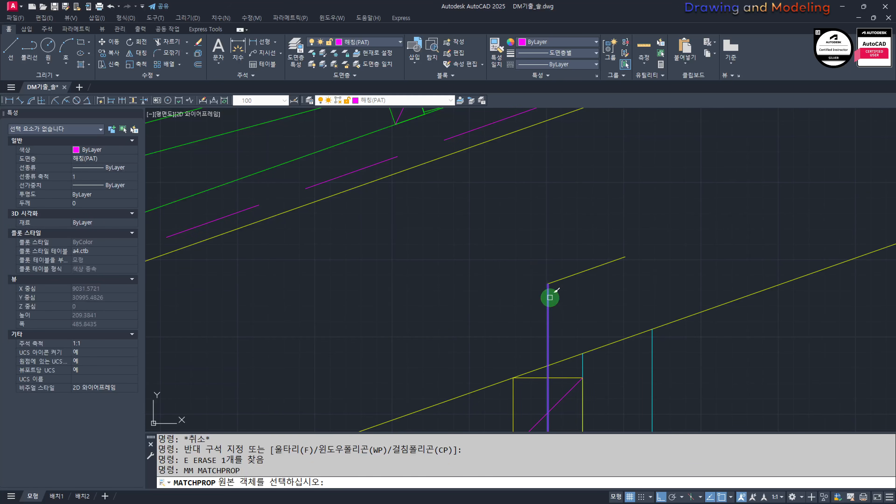
left_click(550, 298)
left_click(592, 264)
left_click(555, 270)
key("Escape")
key("Escape")
Step: Stretch the anchor line's lower end 20 downward past the underside of the timber
scroll(567, 287, "down", 2)
left_click(576, 286)
scroll(559, 363, "up", 2)
type("s")
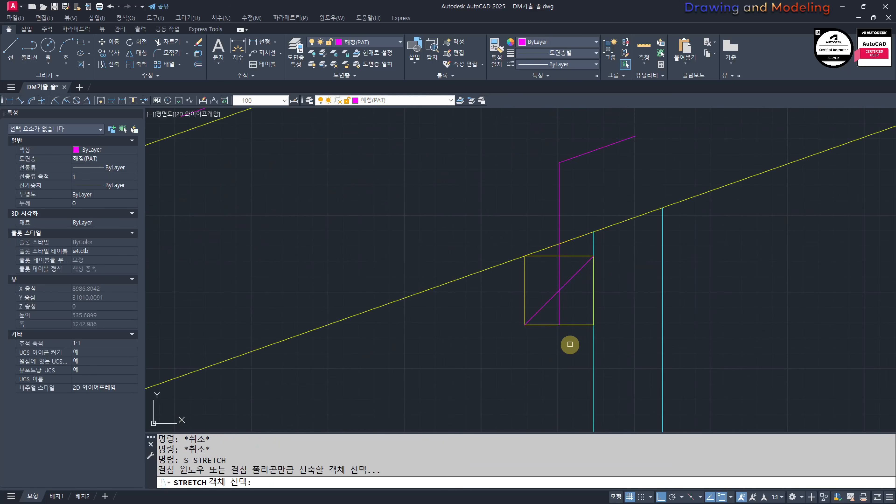
left_click(570, 344)
left_click(549, 318)
key("space")
left_click(480, 334)
type("20")
key("Return")
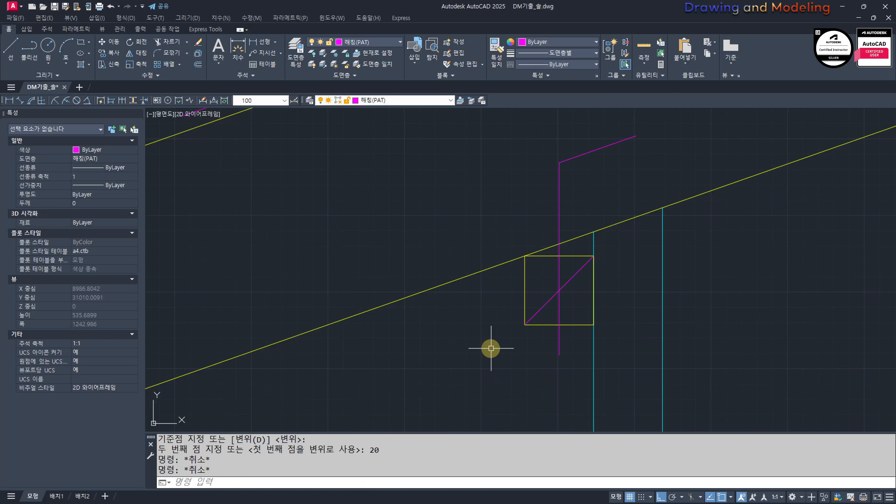
Step: Copy the timber and its anchor along the slab as an array of 3 items, fitted to the upper ends of the next two hangers
scroll(420, 370, "down", 2)
left_click(480, 349)
left_click(544, 284)
scroll(530, 283, "up", 2)
type("cc")
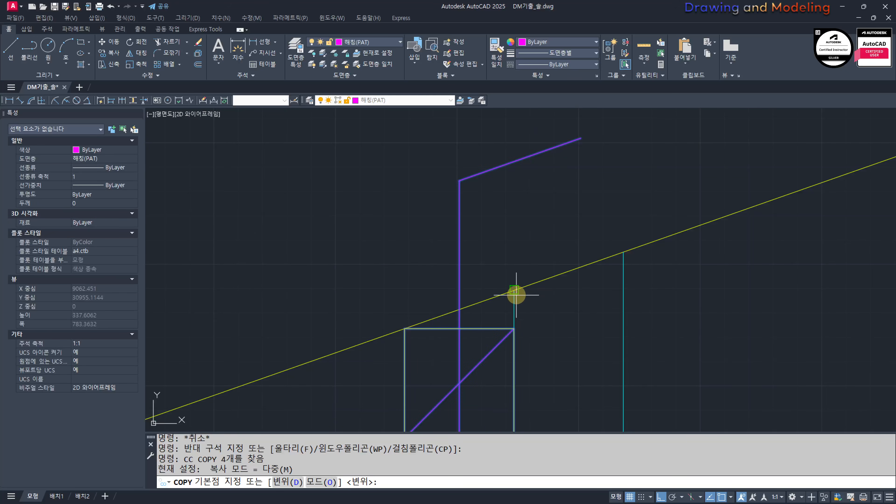
left_click(516, 296)
scroll(439, 333, "down", 5)
scroll(704, 278, "up", 4)
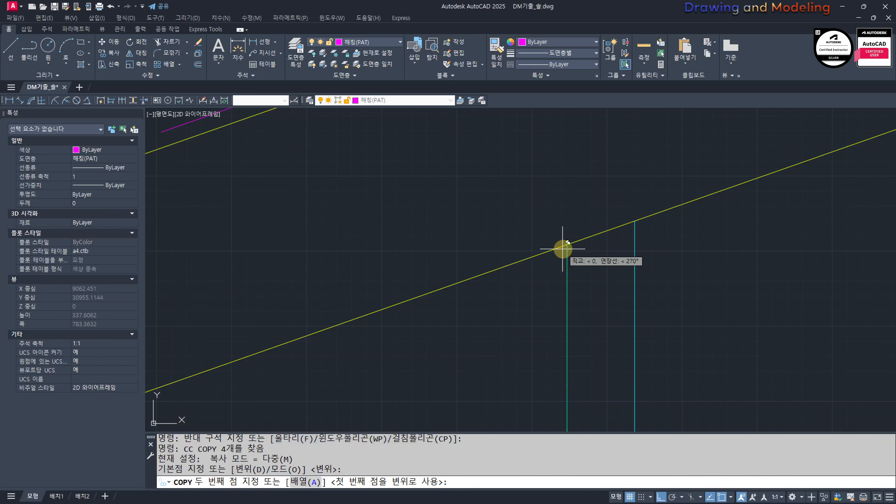
scroll(563, 249, "down", 3)
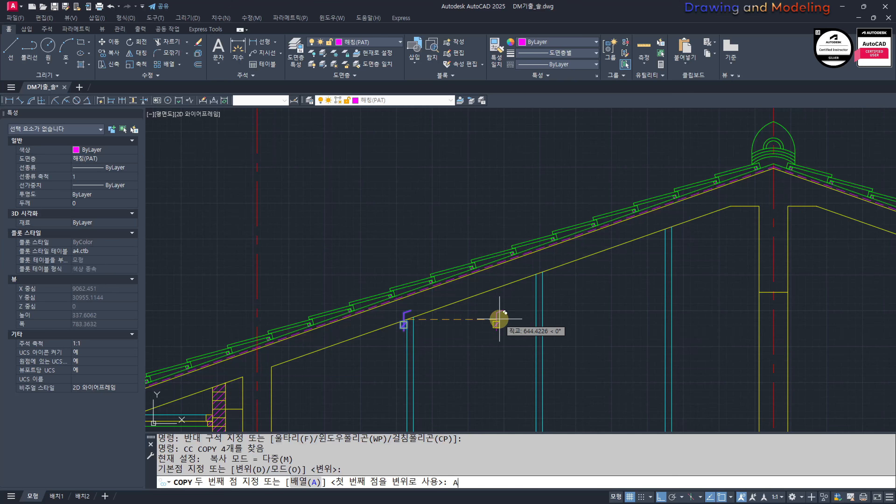
key("Return")
type("3")
key("Return")
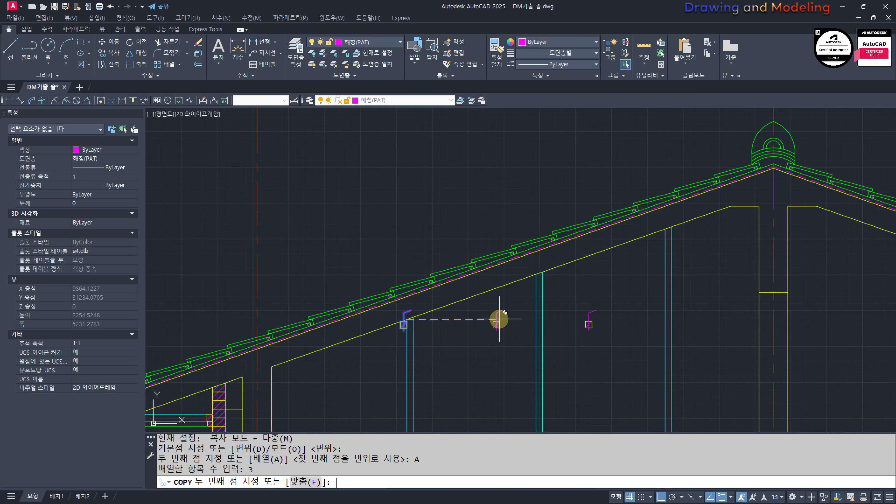
left_click(537, 274)
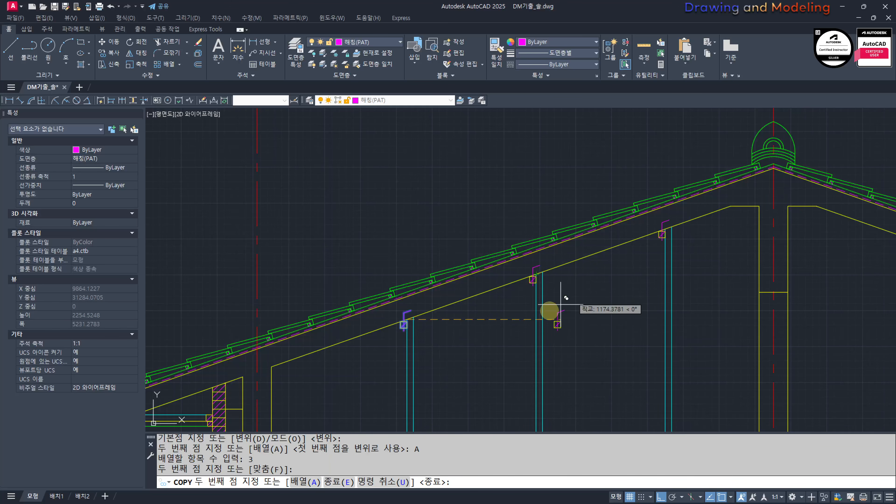
key("Escape")
key("Escape")
Step: Copy the third hanger's timber and anchor to the hanger under the opposite roof slope, beyond the ridge
middle_click_drag(638, 324, 457, 357)
scroll(453, 254, "up", 2)
left_click(467, 310)
left_click(577, 245)
scroll(493, 260, "up", 4)
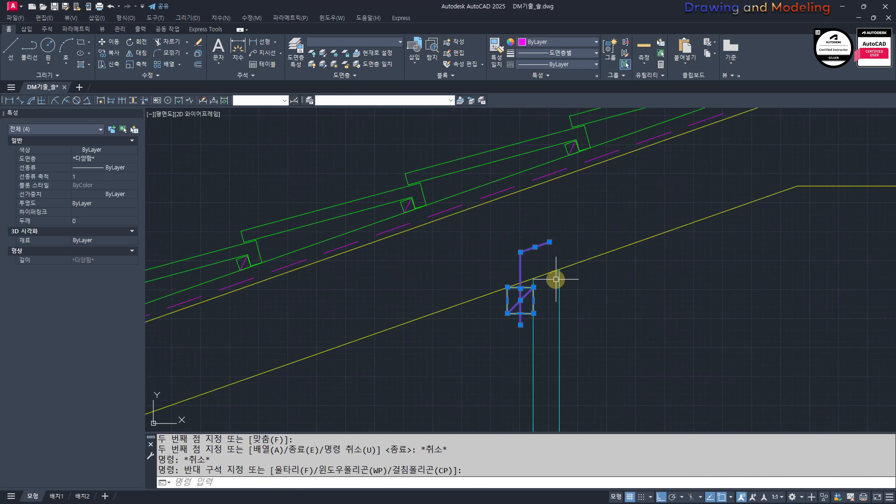
type("cc")
key("Return")
left_click(533, 280)
scroll(526, 297, "down", 4)
scroll(564, 293, "up", 4)
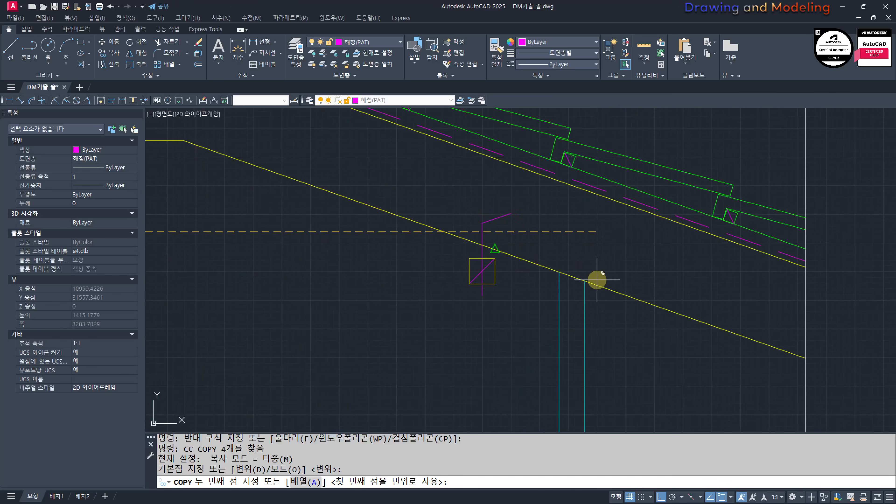
left_click(585, 281)
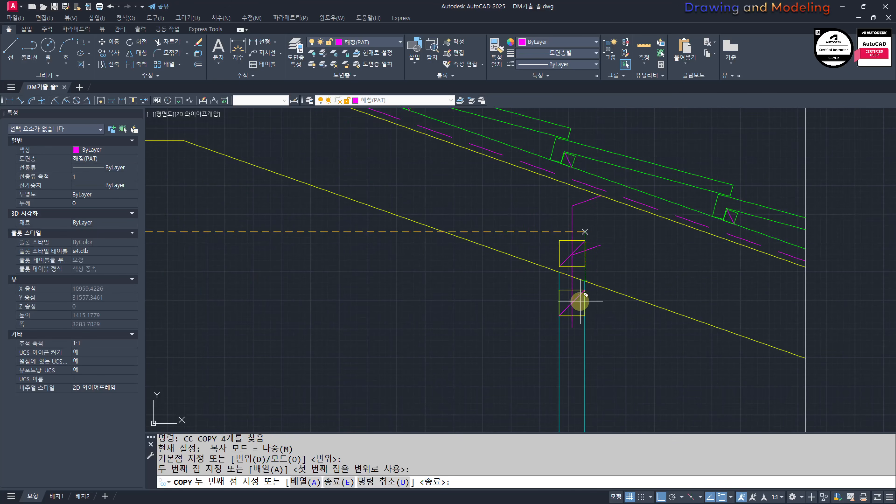
key("Escape")
key("Escape")
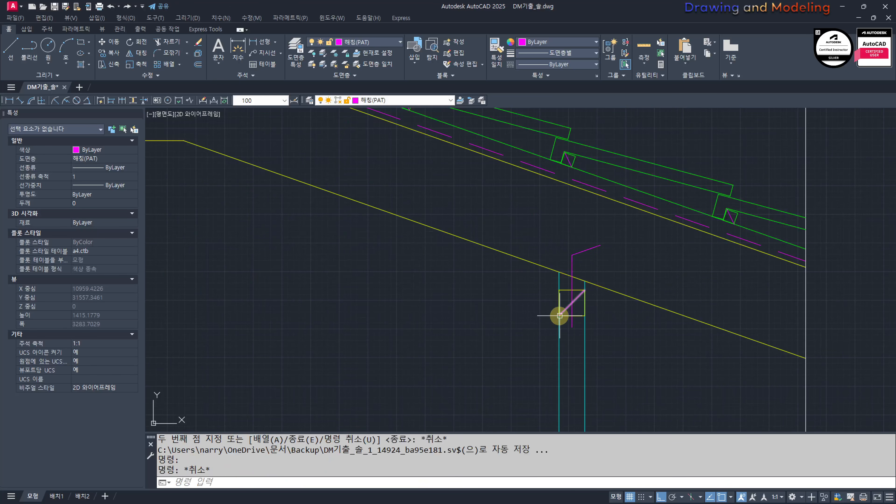
Step: Mirror the copied timber and anchor about the hanger's outer vertical edge, deleting the source objects
left_click(529, 342)
left_click(614, 240)
middle_click_drag(612, 273, 582, 308)
type("MI")
key("Return")
scroll(554, 302, "up", 2)
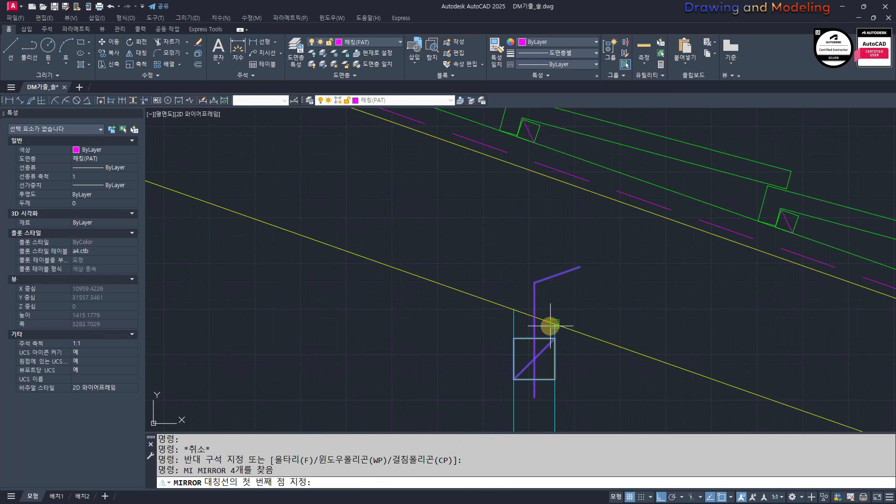
left_click(545, 216)
type("Y")
key("Return")
scroll(571, 386, "up", 3)
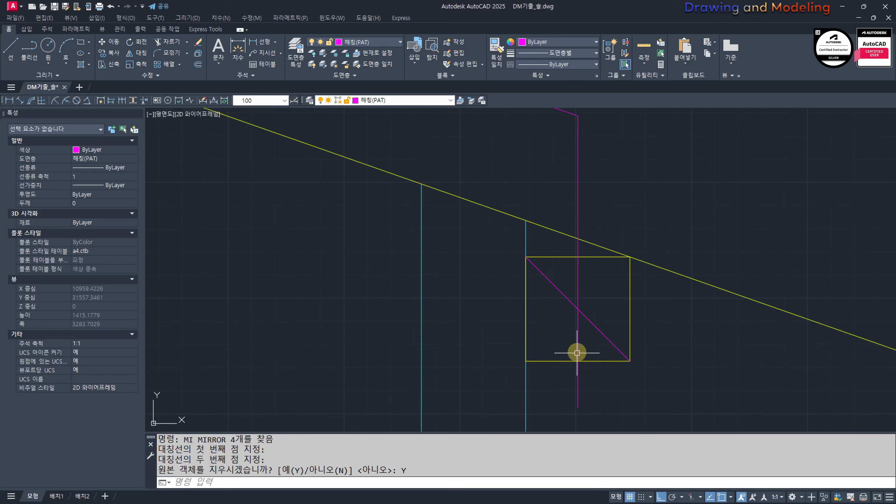
Step: Replace the mirrored timber's diagonal with a line from its lower inner corner to its upper outer corner
left_click(549, 298)
type("E")
key("Return")
middle_click_drag(569, 332, 561, 339)
type("L")
key("Return")
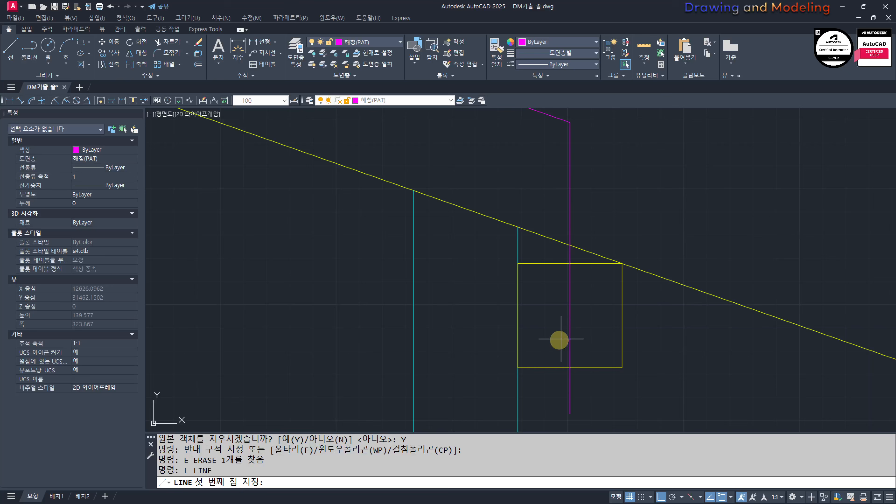
left_click(518, 368)
key("Escape")
key("Escape")
scroll(476, 296, "down", 9)
scroll(627, 287, "up", 1)
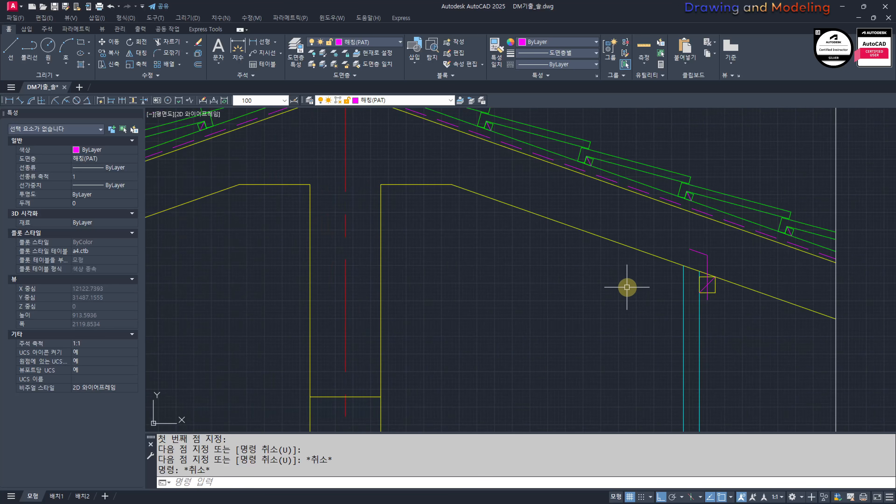
Step: Turn all layers back on
scroll(627, 287, "down", 6)
middle_click_drag(555, 300, 651, 225)
middle_click_drag(370, 326, 429, 324)
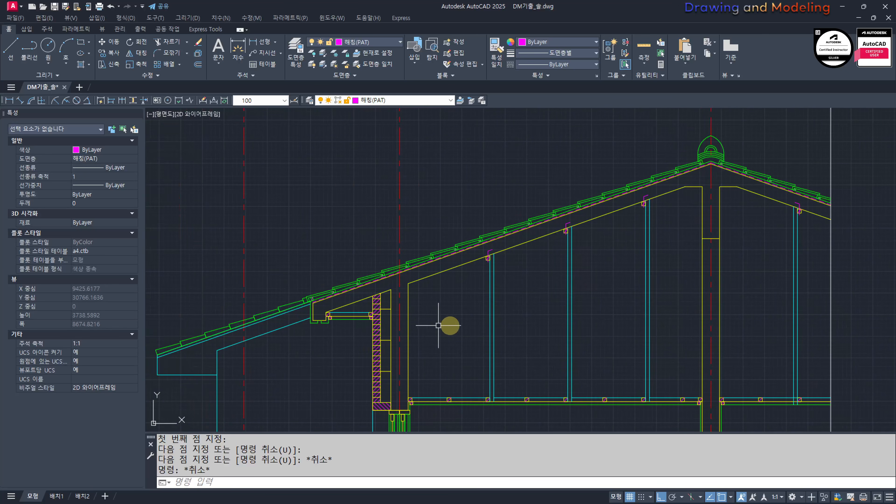
mouse_move(620, 315)
middle_mouse_down()
mouse_move(538, 282)
mouse_move(552, 275)
middle_mouse_up()
scroll(552, 275, "down", 2)
type("O")
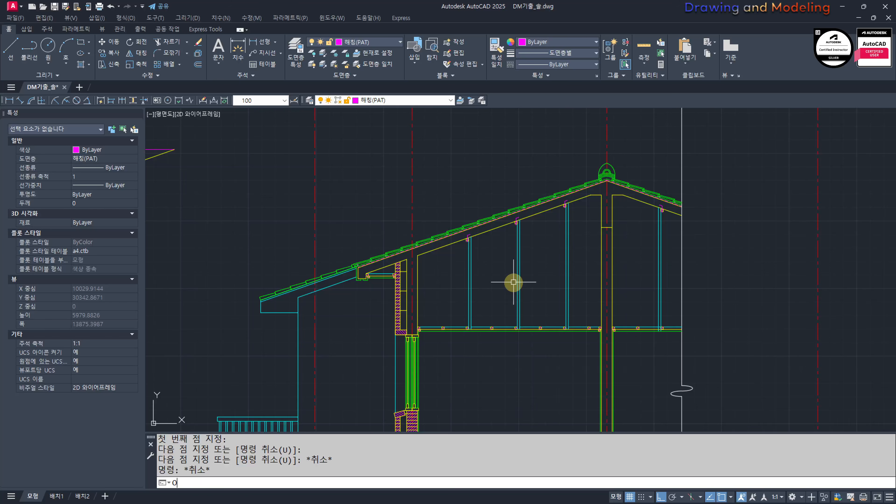
type("O")
key("Return")
key("Escape")
key("Escape")
key("Escape")
Step: Review the whole section from roof to footings together with the neighbouring plan drawings
scroll(616, 329, "up", 6)
middle_click_drag(546, 328, 606, 254)
scroll(577, 328, "down", 6)
middle_click_drag(562, 355, 534, 198)
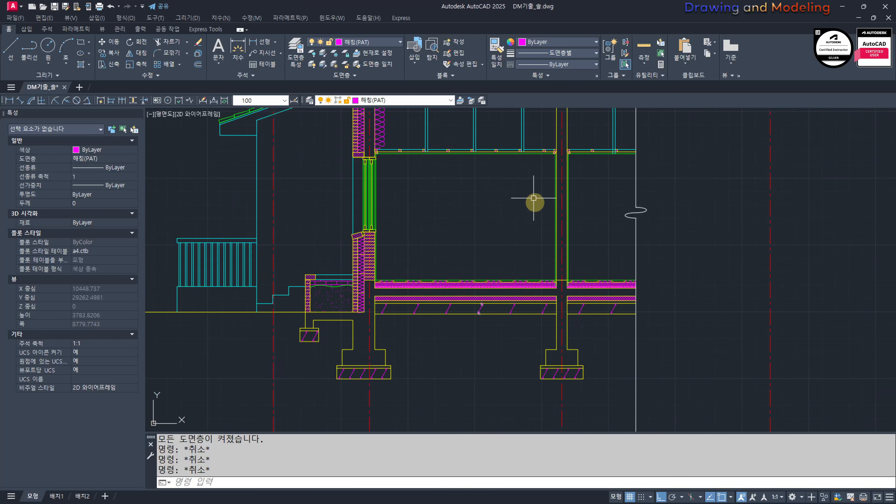
scroll(551, 274, "down", 4)
middle_click_drag(505, 263, 768, 344)
scroll(416, 230, "down", 2)
mouse_move(248, 134)
middle_mouse_down()
mouse_move(460, 237)
mouse_move(579, 320)
middle_mouse_up()
scroll(534, 224, "up", 4)
scroll(543, 230, "down", 6)
middle_click_drag(695, 300, 394, 225)
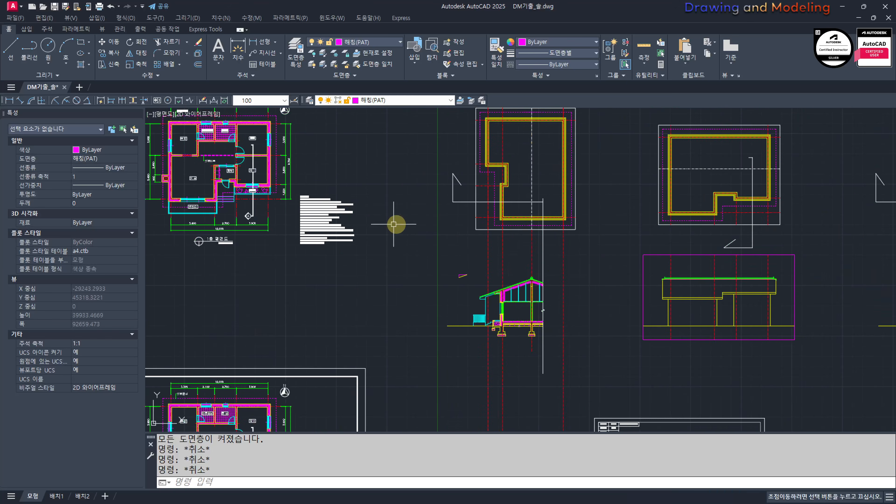
scroll(506, 296, "up", 6)
scroll(605, 384, "up", 4)
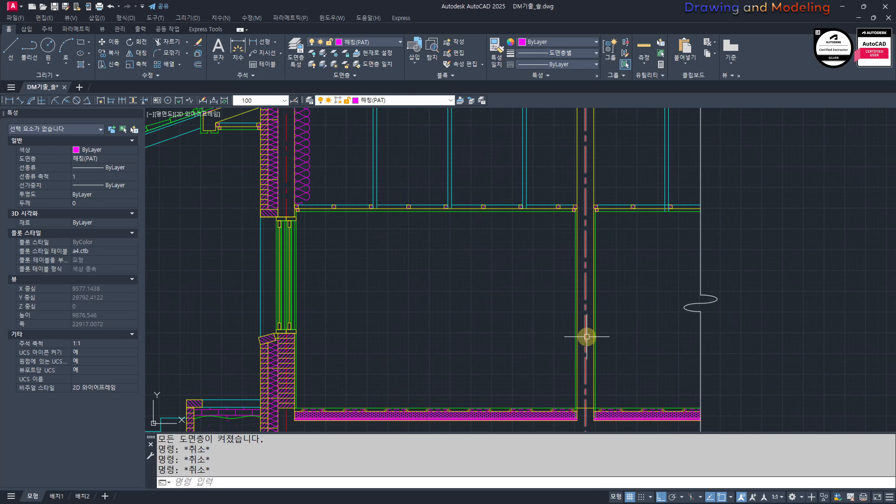
Step: Turn off the 중심선(CEN) layer and hatch the interior wall with ANSI31 at scale 10
key("Return")
scroll(580, 316, "down", 3)
key("Escape")
type("h")
key("Return")
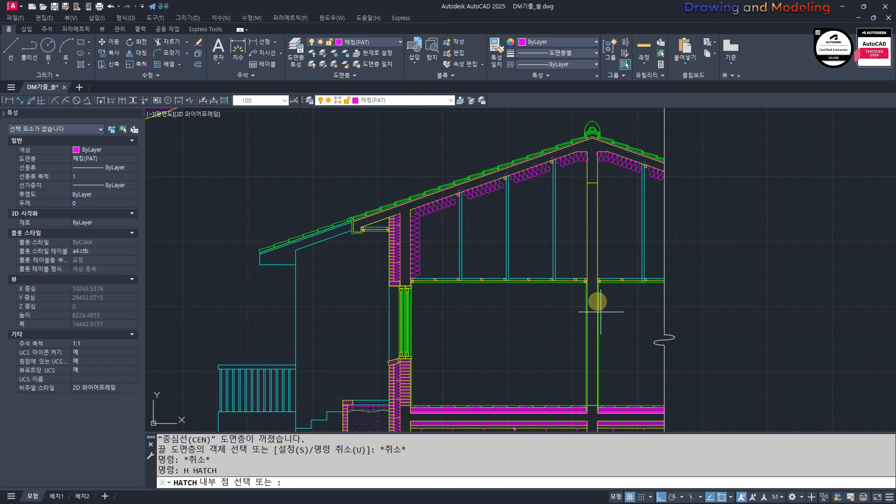
key("Return")
key("Return")
left_click(592, 299)
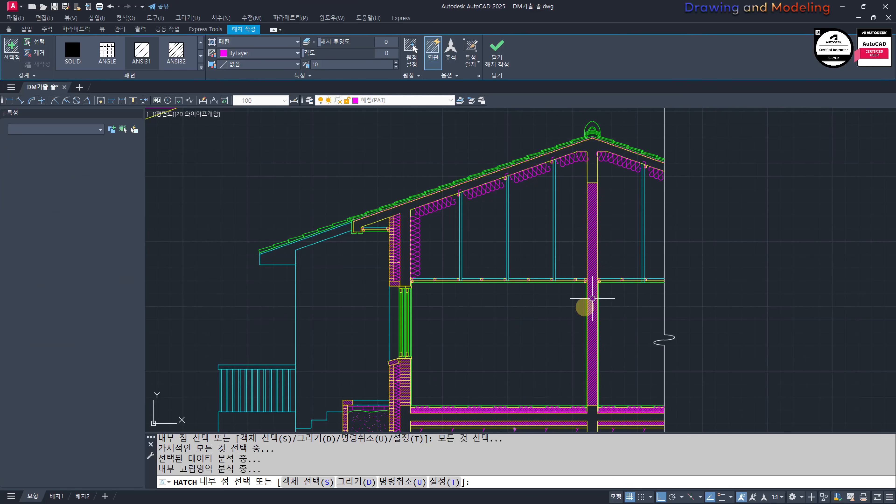
key("Return")
key("Escape")
key("Escape")
key("Escape")
Step: Match the interior wall's hatching to the brick course hatch of the exterior wall below the window
middle_click_drag(427, 383, 462, 328)
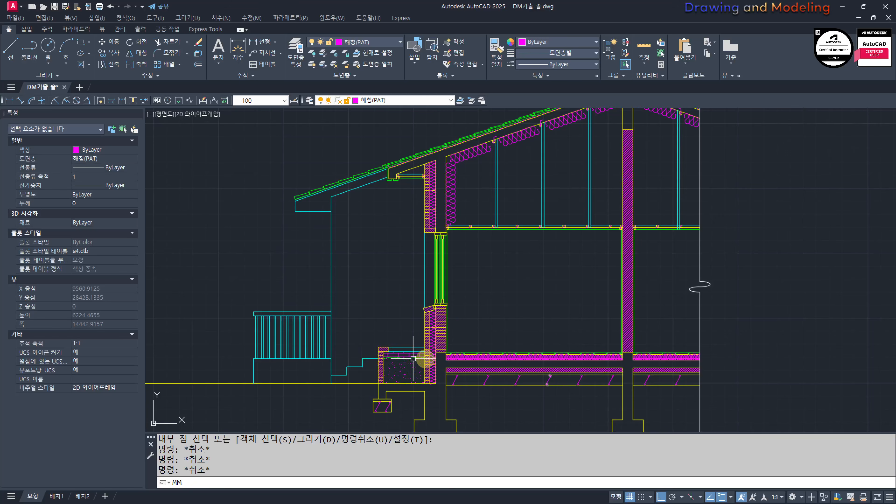
key("Return")
scroll(483, 357, "up", 8)
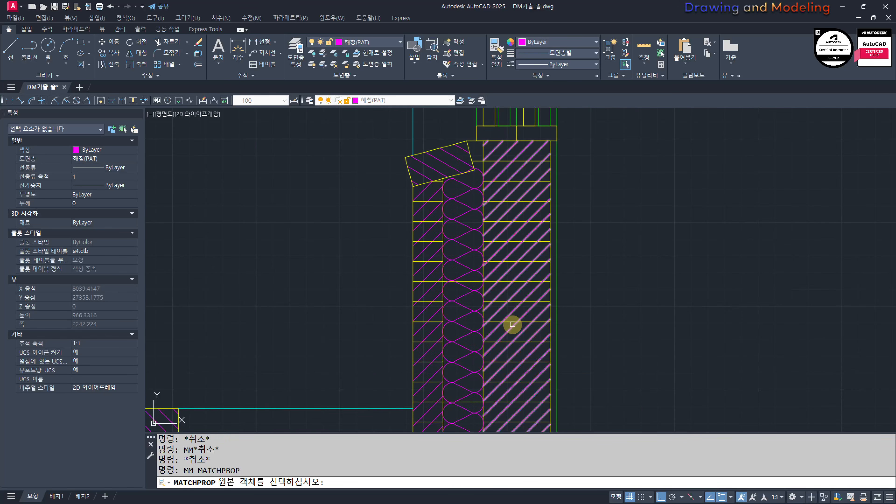
scroll(512, 321, "up", 2)
left_click(512, 322)
scroll(424, 319, "down", 8)
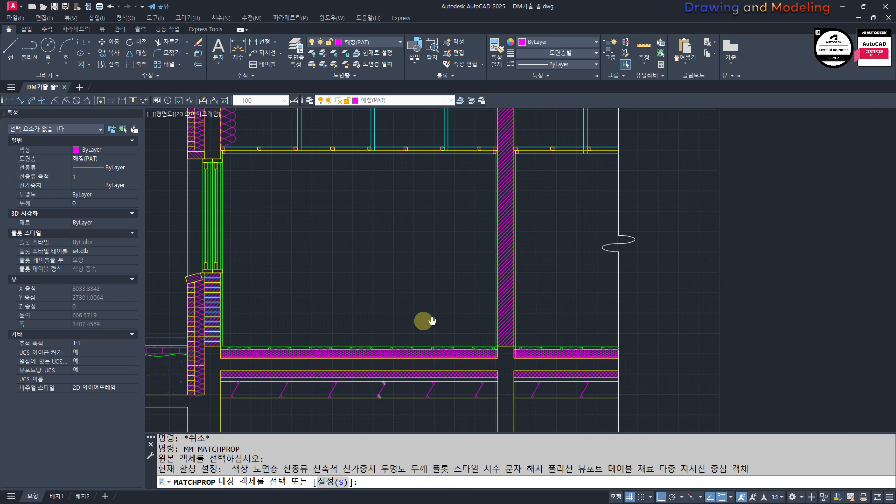
key("Escape")
key("Escape")
Step: Set the origin of the interior wall's brick course hatch to the wall's lower-left corner at floor level
scroll(510, 314, "up", 5)
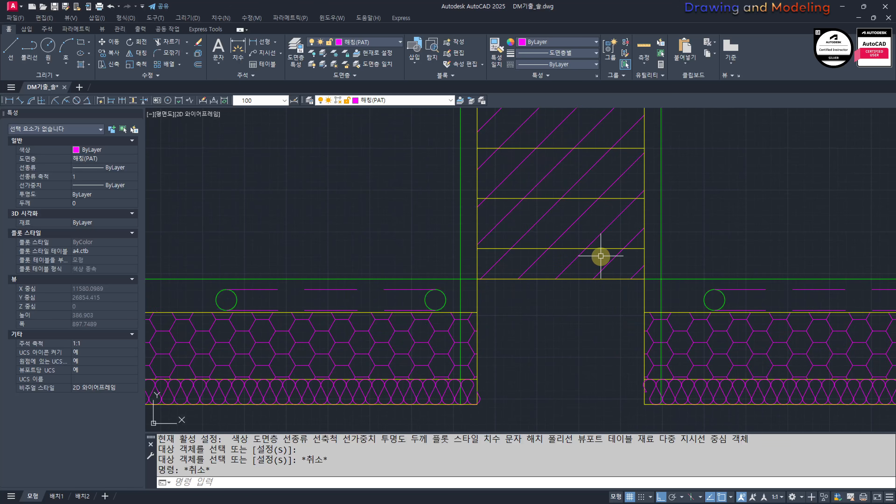
left_click(605, 205)
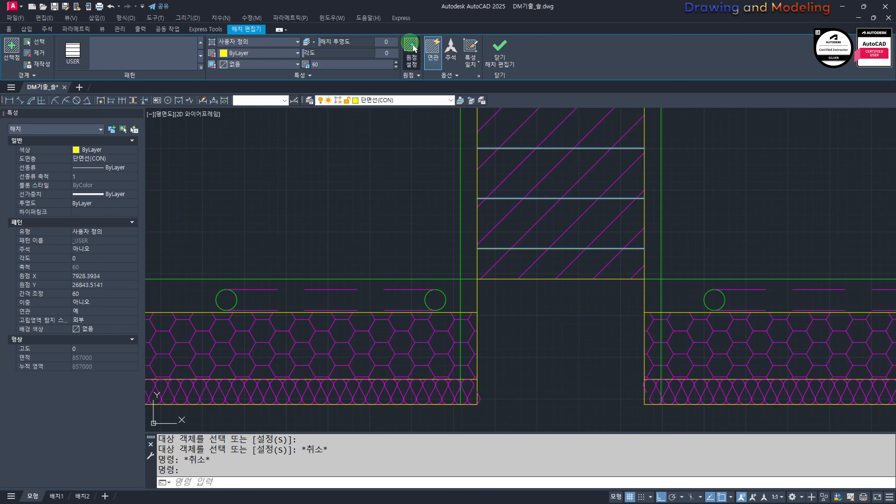
left_click(414, 48)
left_click(477, 279)
key("Escape")
key("Escape")
Step: Turn all layers on again to restore the hidden center lines
scroll(540, 336, "down", 7)
middle_click_drag(541, 291, 559, 323)
type("IO")
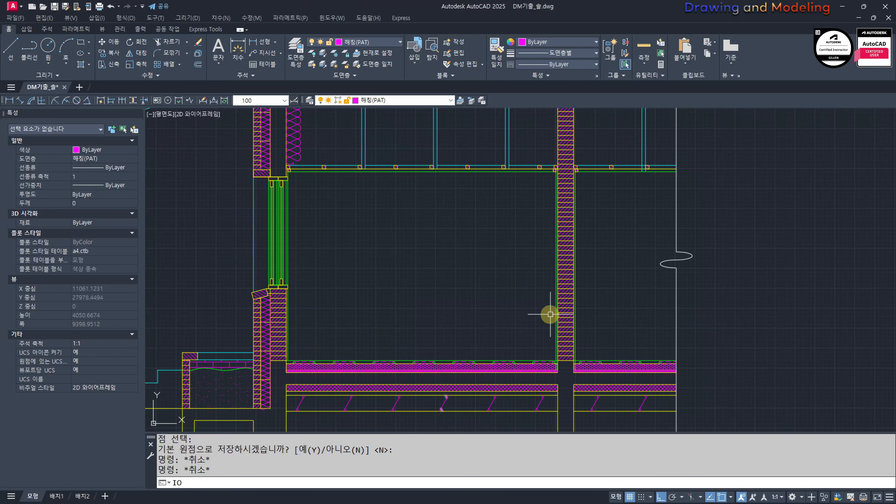
type("O")
key("Escape")
key("Escape")
scroll(509, 285, "down", 6)
mouse_move(499, 282)
middle_mouse_down()
mouse_move(535, 310)
mouse_move(507, 293)
middle_mouse_up()
type("OO")
key("space")
key("Escape")
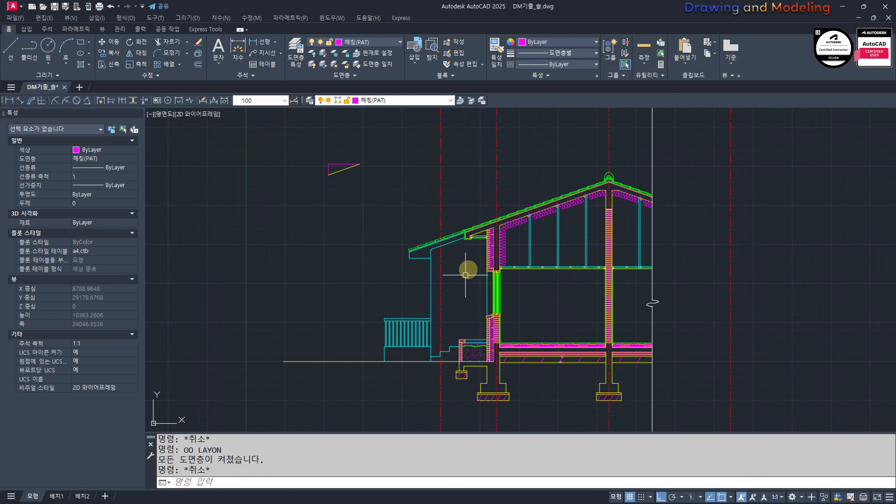
Step: Hatch the room areas below the ceiling on both sides of the interior wall and change the hatch type to 사용자 정의
middle_click_drag(598, 204, 538, 201)
middle_click_drag(491, 303, 527, 299)
scroll(527, 299, "up", 3)
mouse_move(527, 334)
middle_mouse_down()
mouse_move(506, 320)
mouse_move(507, 307)
mouse_move(488, 311)
mouse_move(510, 304)
middle_mouse_up()
type("h")
key("Return")
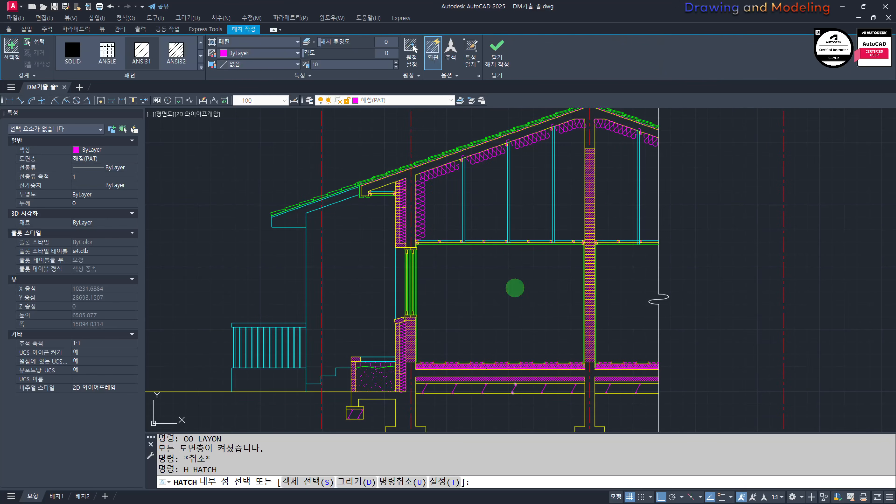
left_click(514, 288)
key("Escape")
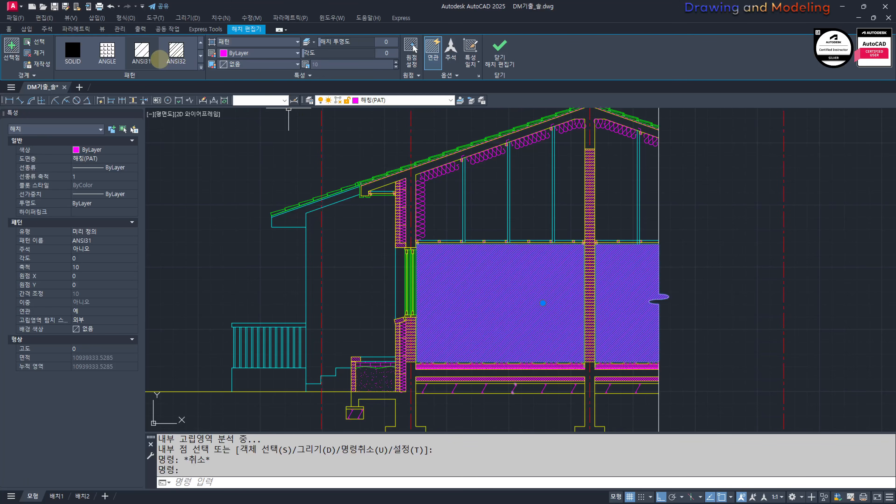
left_click(257, 42)
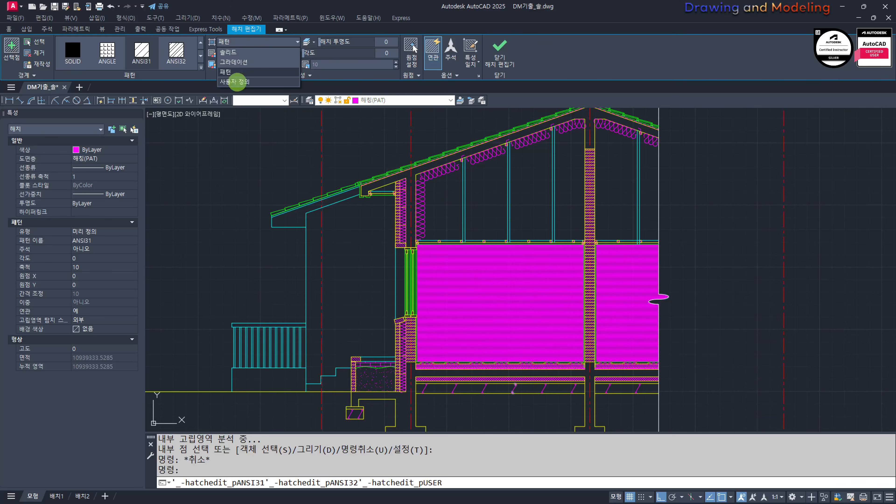
left_click(235, 82)
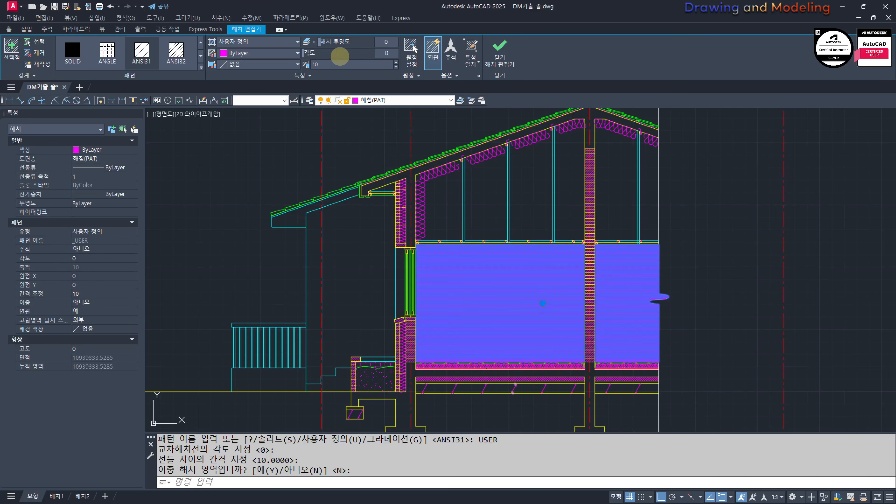
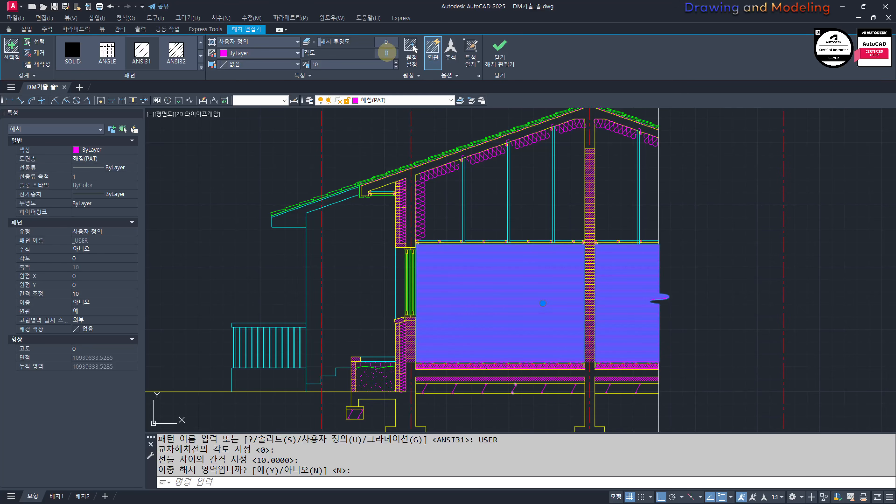
Step: Set the user-defined room hatch's angle to 90 and its line spacing to 300
type("90")
key("Return")
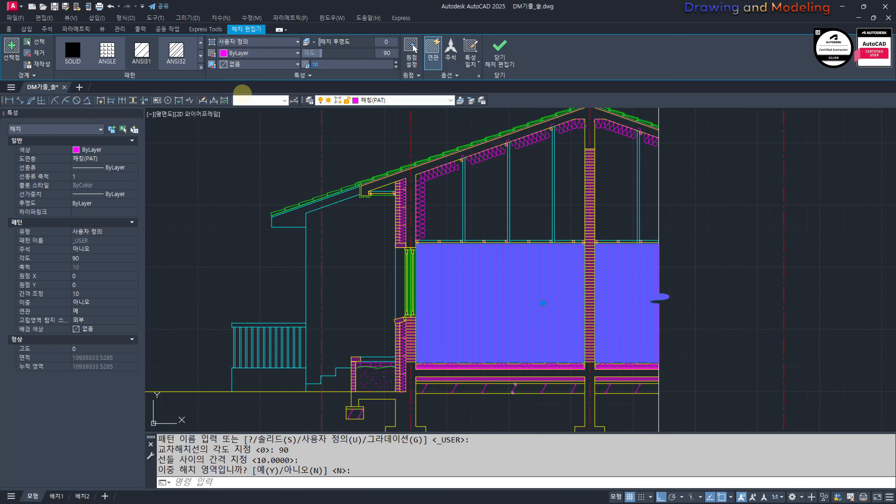
key("Return")
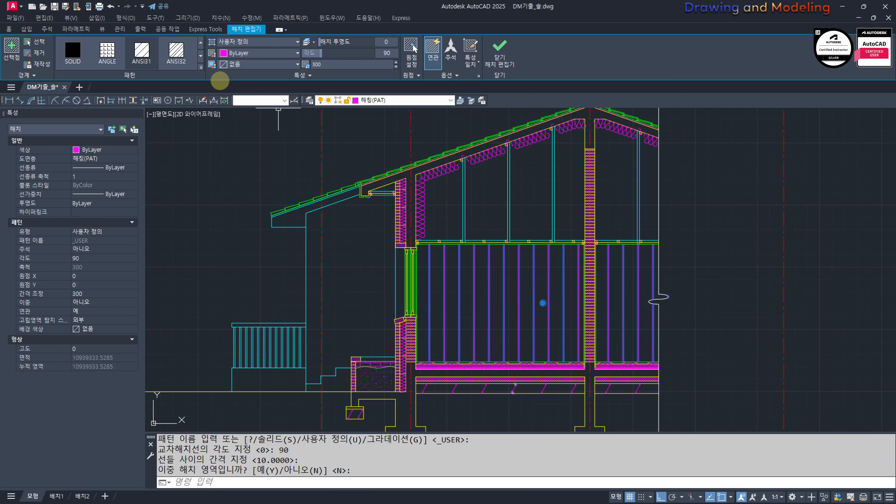
Step: Change the room hatch to the AR-RROOF pattern at scale 20
left_click(201, 67)
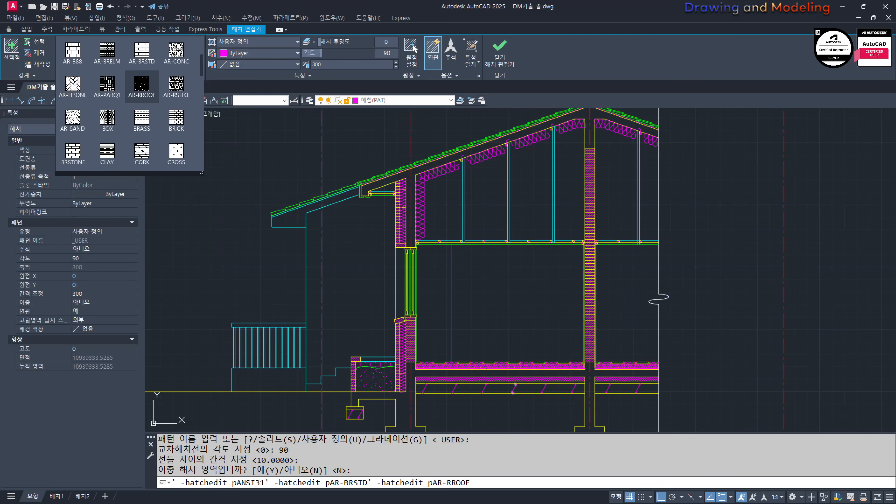
left_click(336, 64)
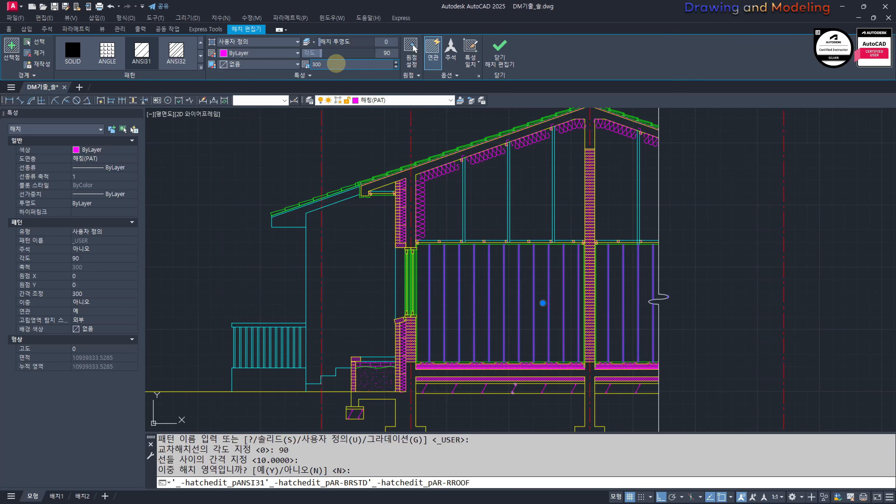
type("20")
key("Return")
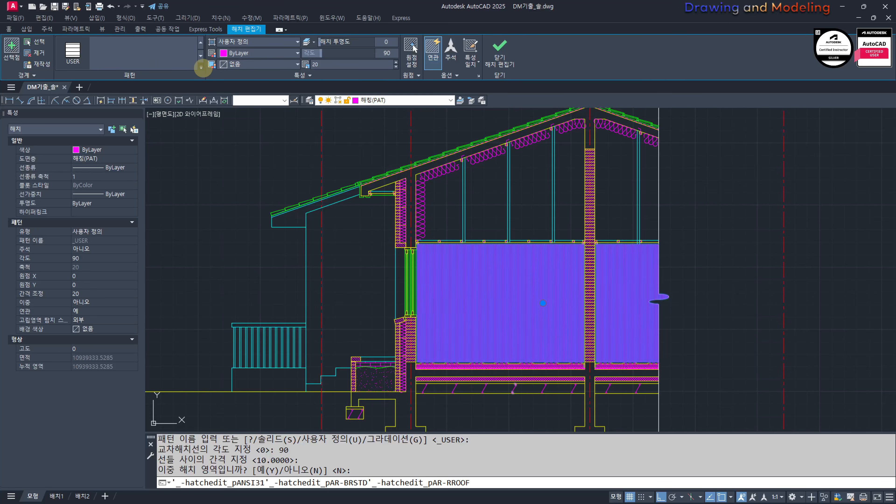
left_click(201, 67)
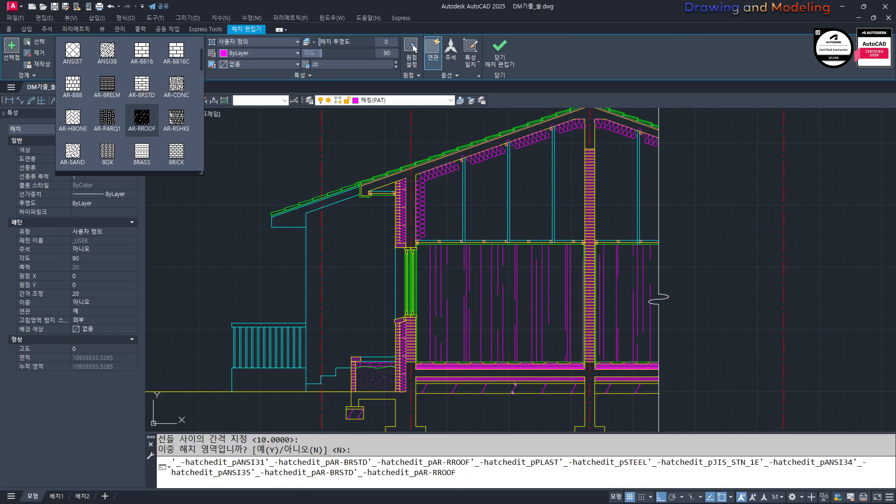
left_click(136, 114)
scroll(478, 295, "up", 4)
middle_click_drag(478, 295, 411, 295)
key("Escape")
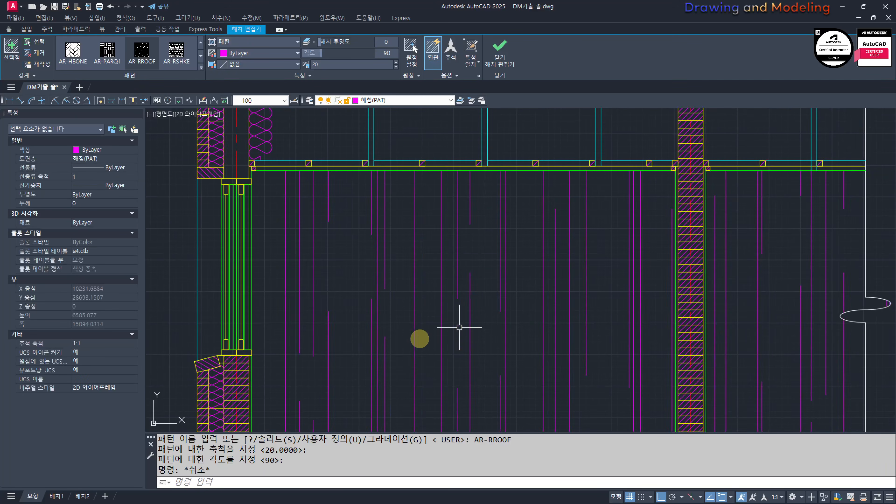
key("Escape")
Step: Turn off the 중심선(CEN) center line layer by picking the center line crossing the exterior wall elevation
scroll(445, 330, "down", 4)
mouse_move(466, 358)
middle_mouse_down()
mouse_move(481, 354)
mouse_move(479, 324)
middle_mouse_up()
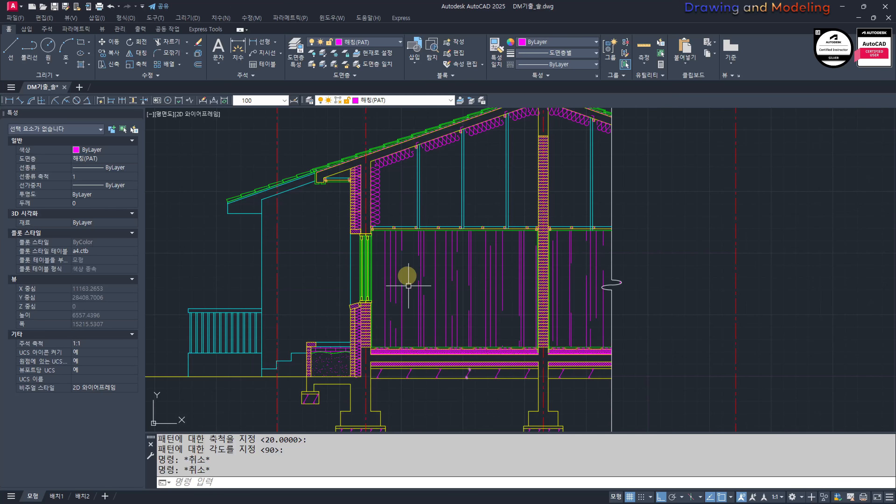
mouse_move(358, 306)
middle_mouse_down()
mouse_move(504, 314)
mouse_move(570, 329)
middle_mouse_up()
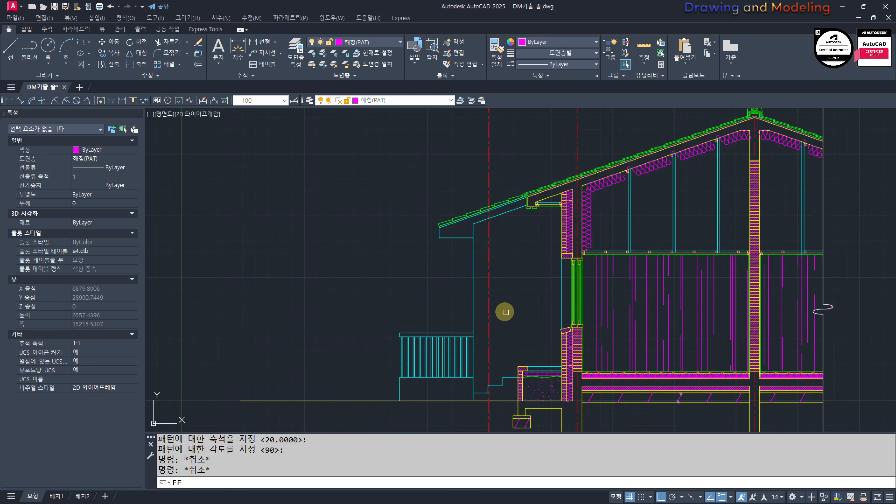
type("FF")
key("Return")
left_click(489, 281)
key("Escape")
key("Escape")
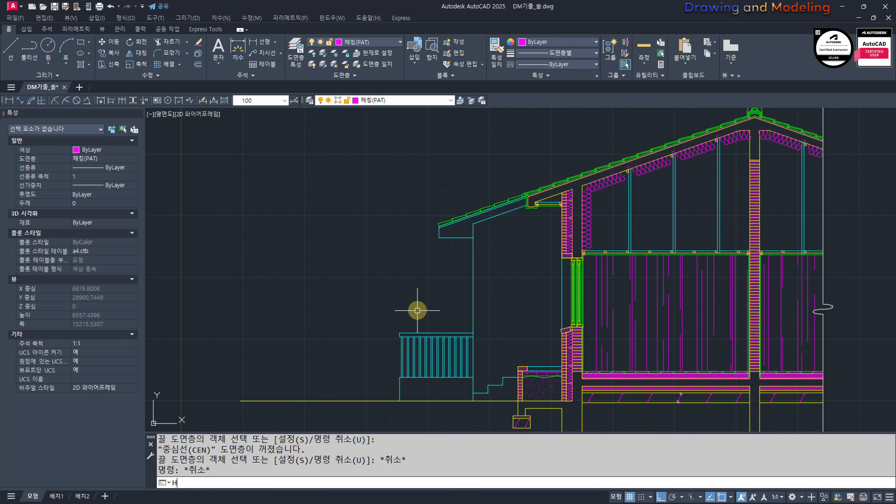
Step: Hatch the exterior wall elevation between the terrace railing and the window, below the eaves
type("H")
key("Return")
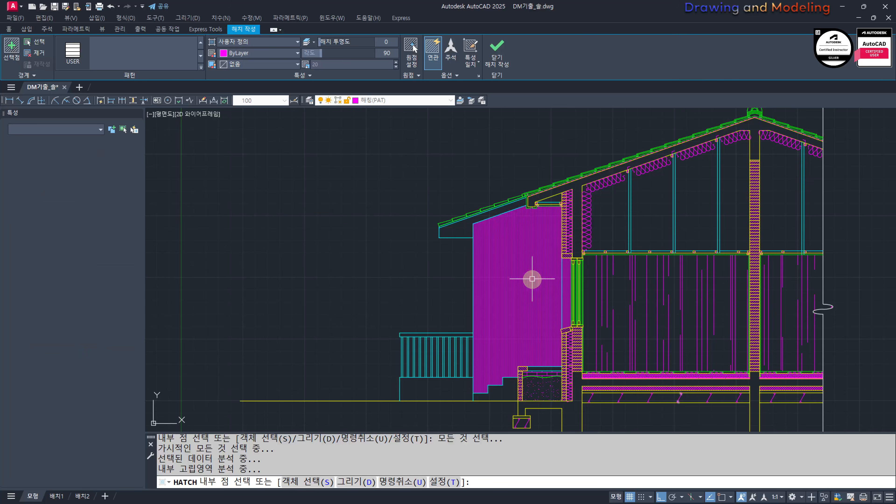
key("Return")
left_click(532, 279)
Step: Try the solid and gradient fill types on the exterior wall elevation's hatch
left_click(275, 46)
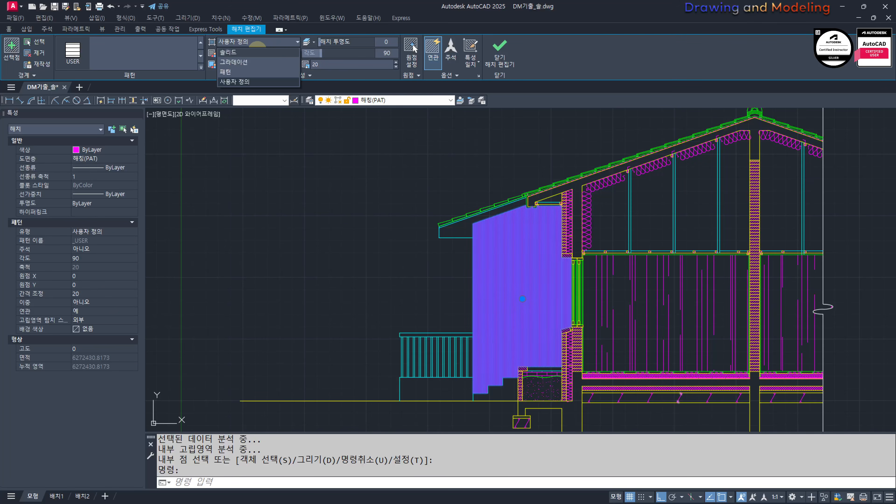
left_click(254, 53)
left_click(255, 42)
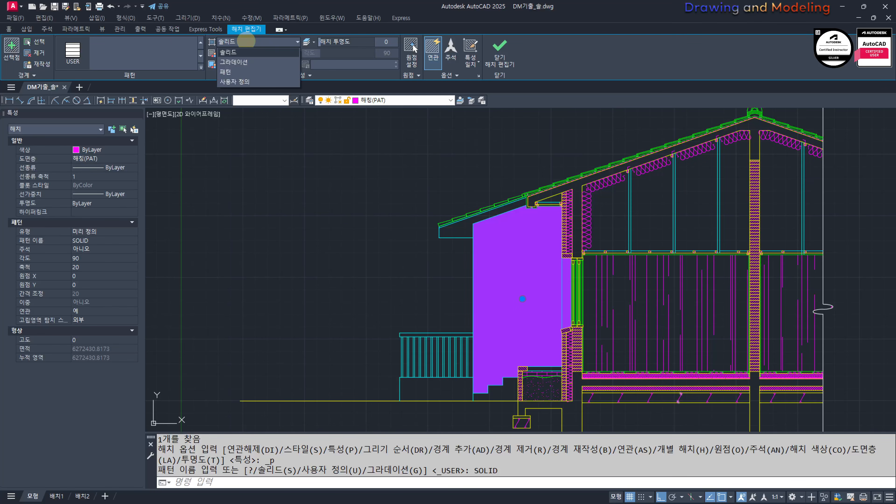
left_click(237, 51)
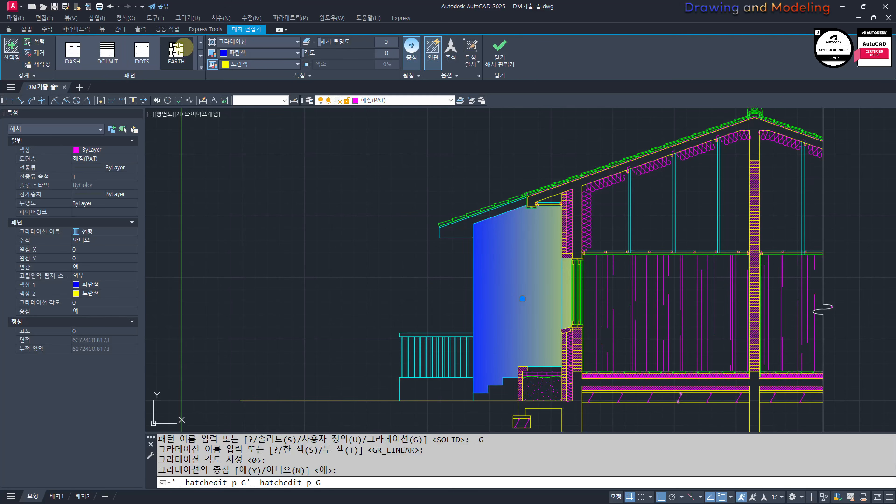
left_click(249, 42)
left_click(226, 53)
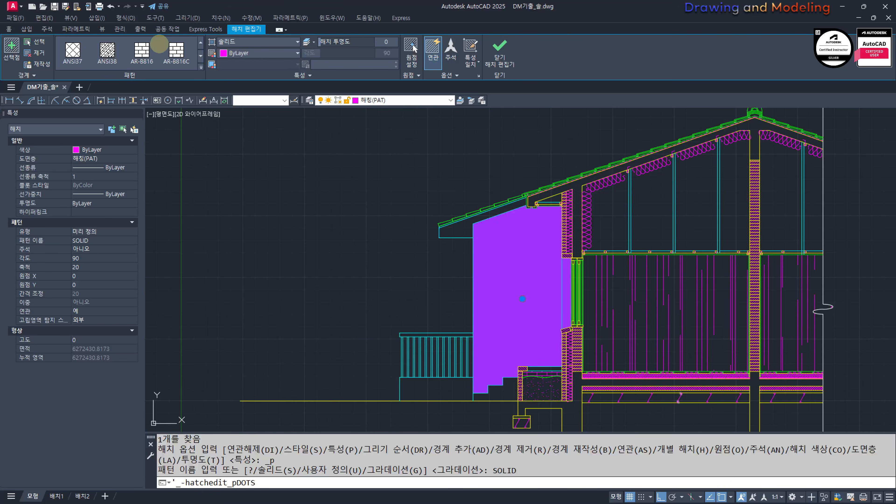
Step: Change the exterior wall elevation's hatch to AR-BRSTD at angle 0 and scale 1, and turn all layers back on
scroll(158, 44, "down", 1)
scroll(150, 43, "up", 3)
scroll(150, 43, "down", 3)
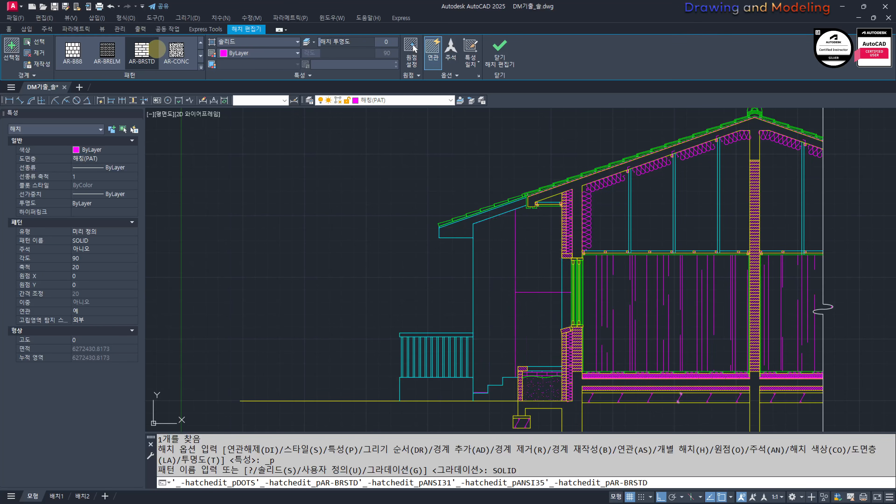
left_click(142, 49)
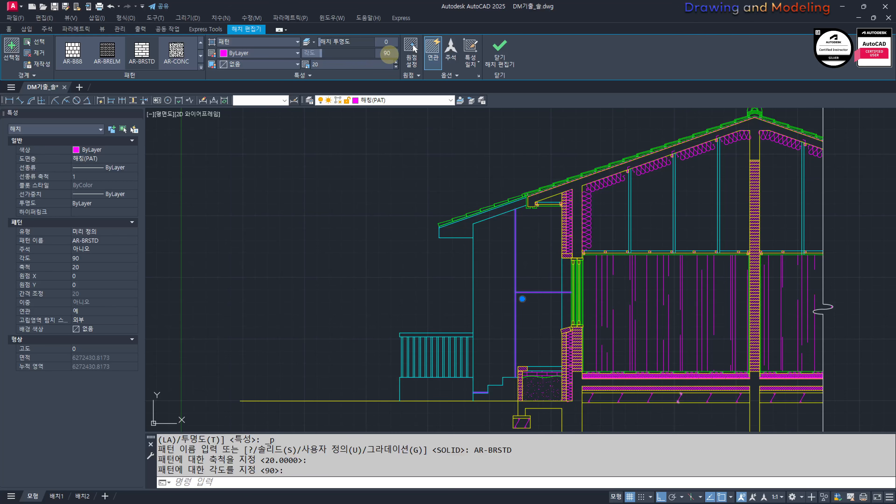
key("Return")
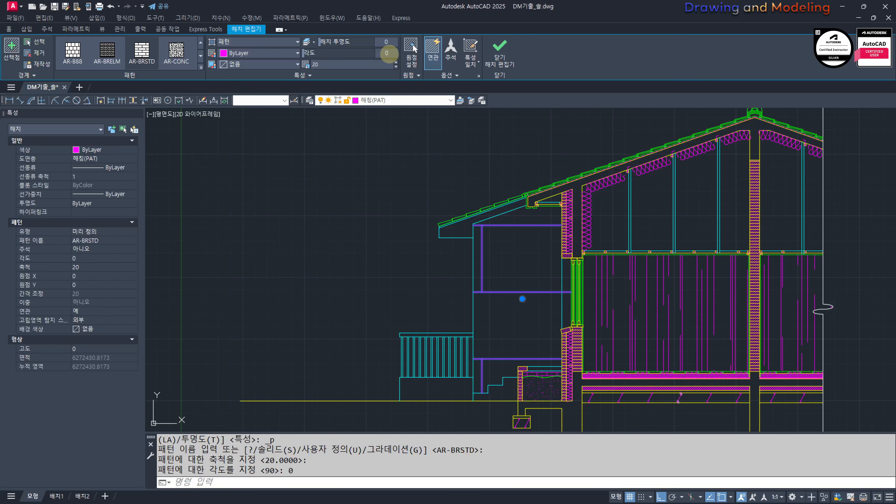
type("1")
key("Return")
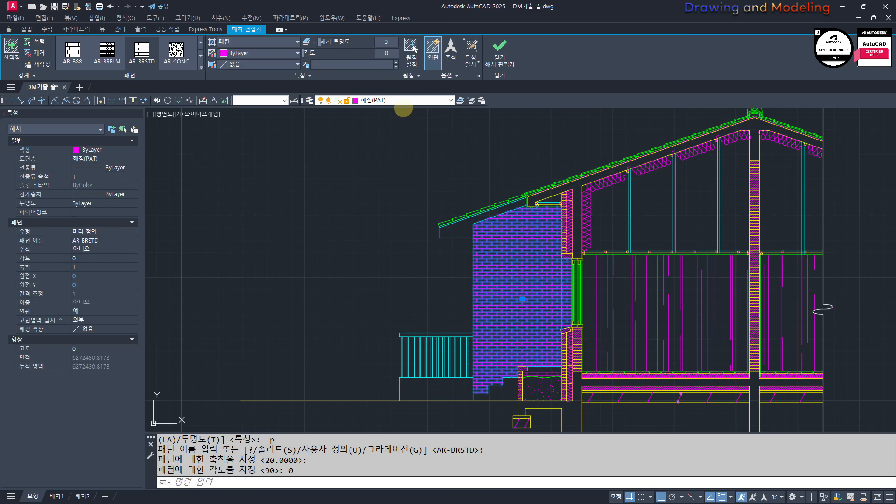
key("Escape")
key("Escape")
middle_click_drag(436, 250, 340, 270)
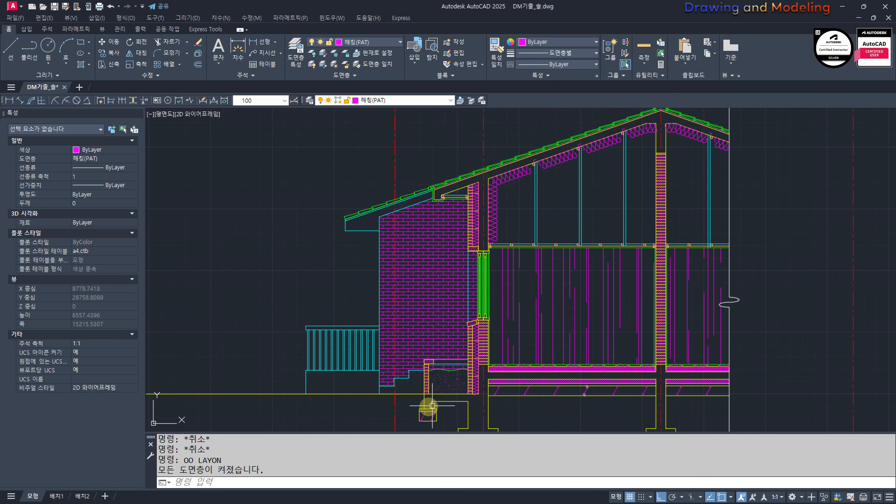
scroll(558, 294, "down", 4)
type("rec")
key("Return")
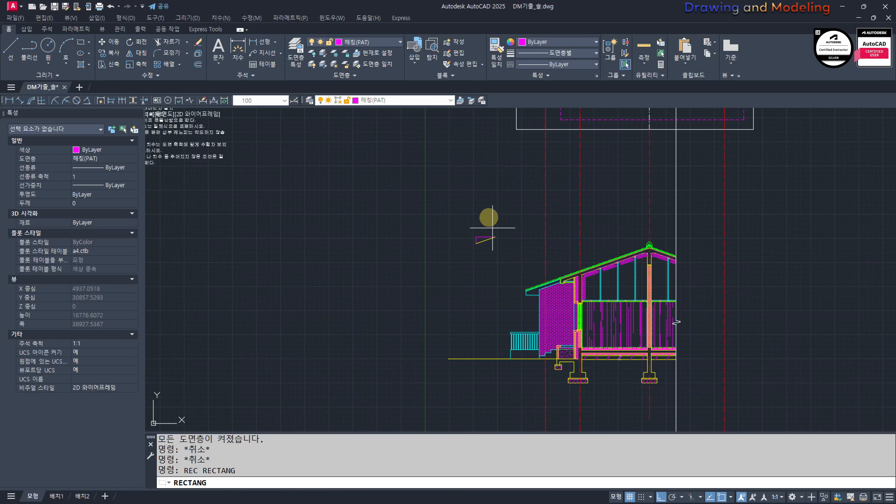
left_click(487, 219)
key("Escape")
key("Escape")
scroll(495, 236, "up", 4)
left_click(410, 206)
middle_click_drag(410, 206, 358, 197)
left_click(457, 255)
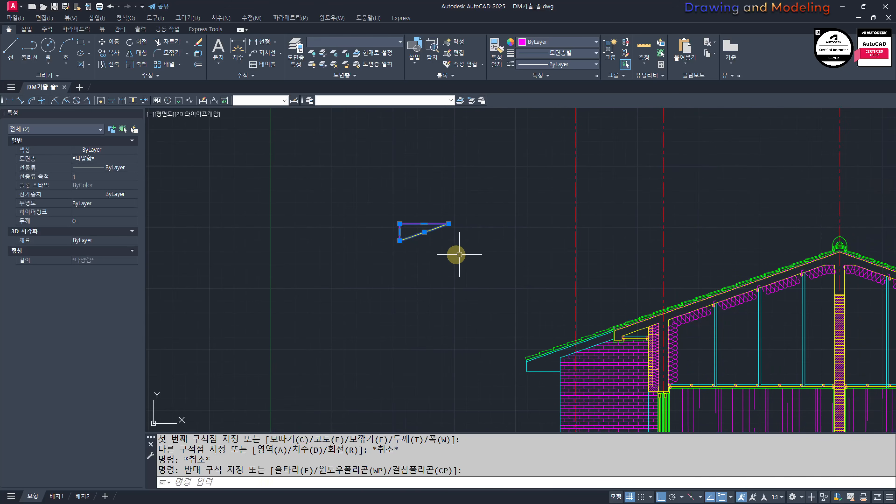
type("m")
key("Return")
left_click(424, 232)
key("Escape")
key("Escape")
Step: Turn off the center line layer by picking a center line above the section's roof
scroll(559, 274, "down", 4)
middle_click_drag(566, 283, 580, 267)
type("ff")
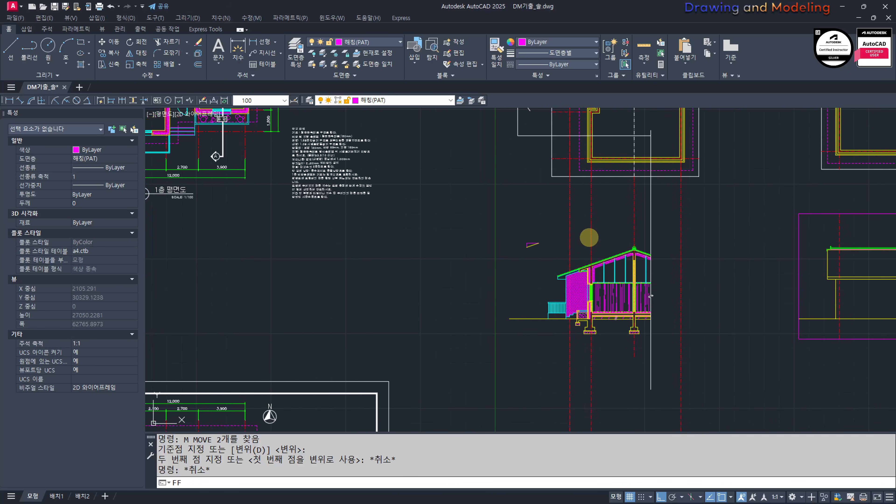
key("Return")
left_click(591, 240)
key("Escape")
key("Escape")
Step: Turn all layers on and check the chimney's position and width dimensions beside the living room in the first-floor plan
scroll(494, 244, "down", 3)
middle_click_drag(305, 238, 437, 271)
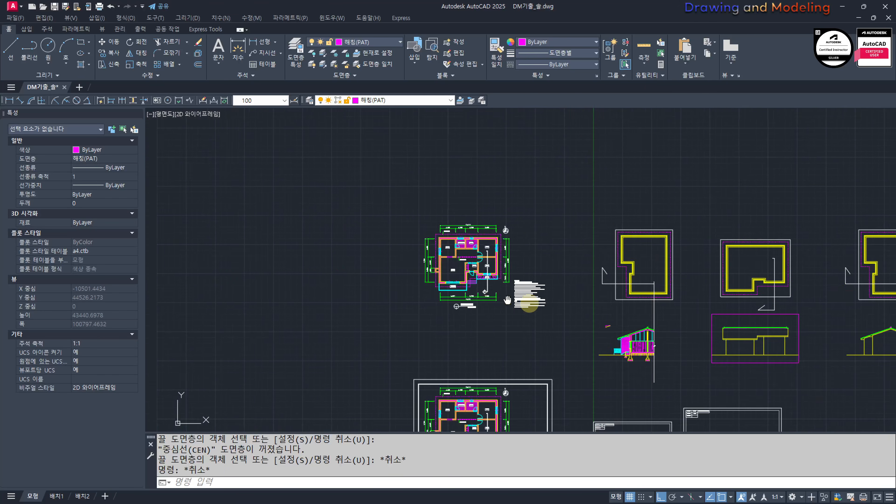
scroll(606, 256, "up", 7)
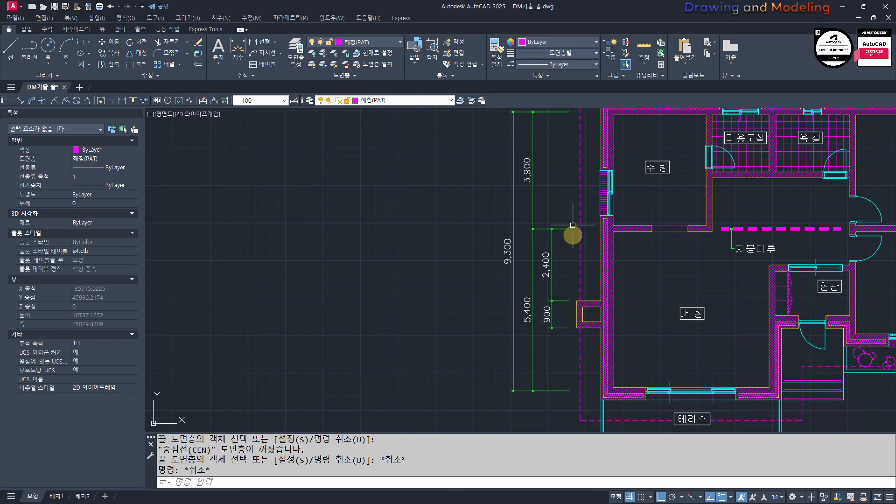
key("Return")
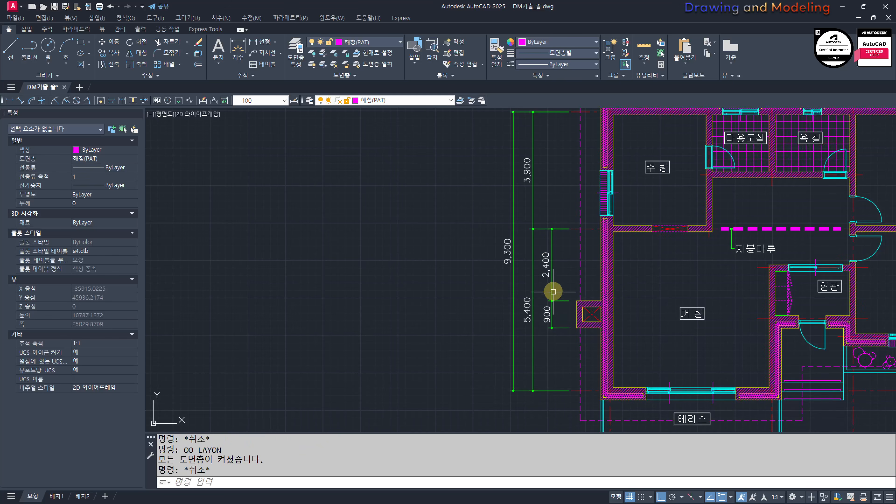
scroll(561, 311, "down", 4)
mouse_move(801, 387)
middle_mouse_down()
mouse_move(481, 275)
mouse_move(348, 203)
middle_mouse_up()
scroll(628, 276, "up", 4)
middle_click_drag(620, 263, 606, 298)
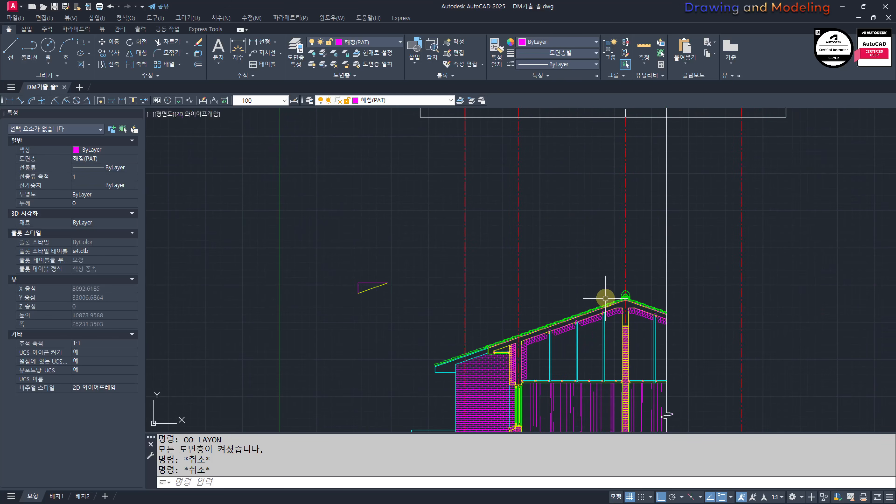
Step: Offset the ridge center line 2400 toward the eaves to locate the chimney's near side
type("o")
key("Return")
type("2400")
key("Return")
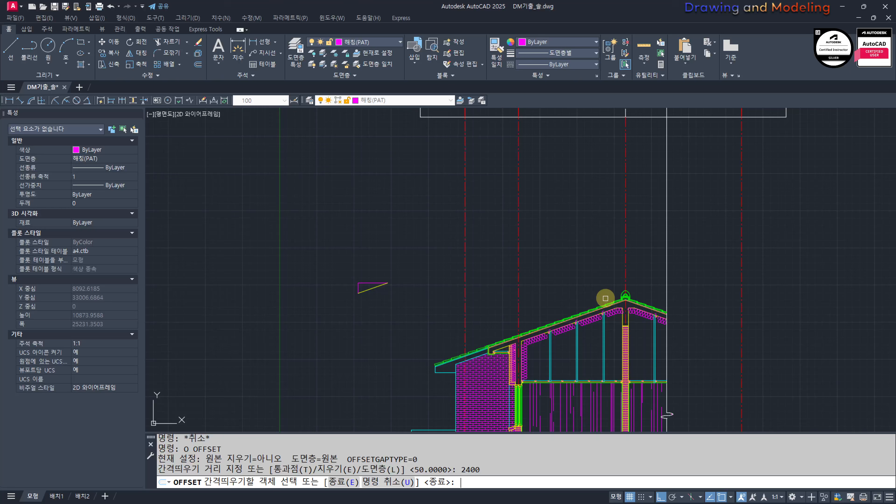
left_click(627, 267)
left_click(580, 270)
key("Escape")
Step: Offset the new chimney line 900 toward the eaves to locate the chimney's far side
key("Return")
type("900")
key("Return")
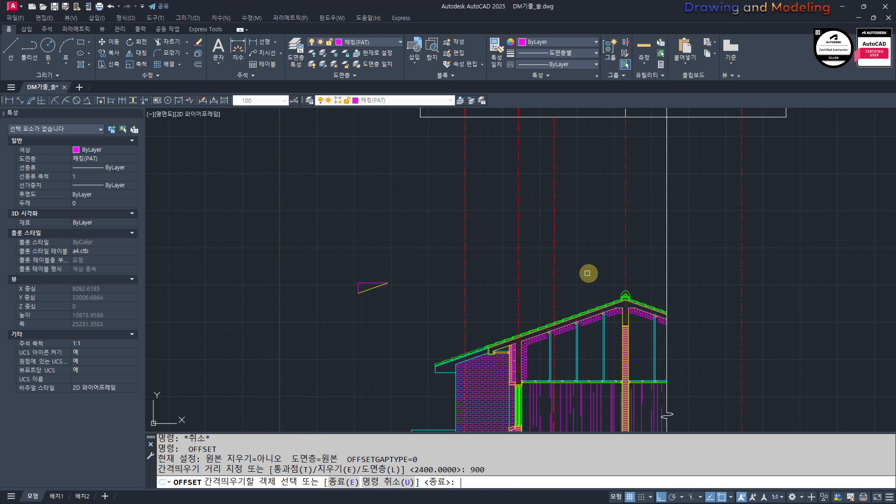
left_click(554, 281)
left_click(526, 282)
key("Escape")
Step: Match the two offset chimney lines to the properties of a cyan ceiling hanger line
scroll(531, 330, "up", 4)
left_click(610, 262)
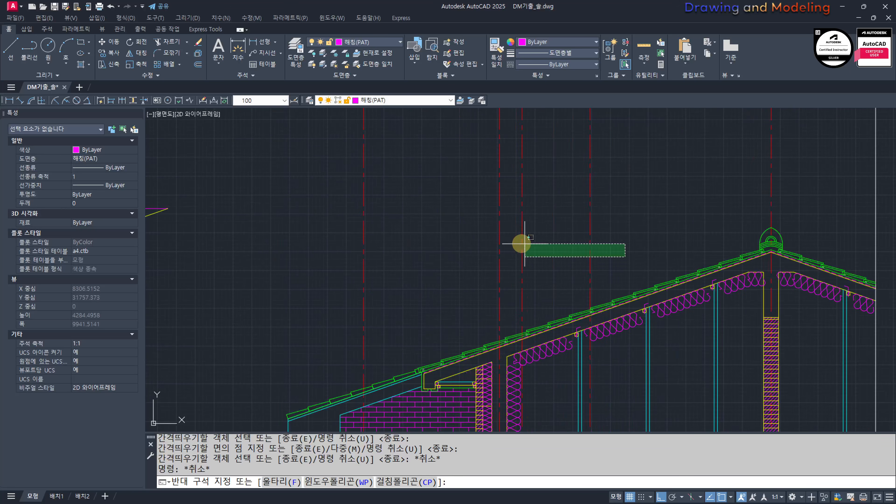
left_click(521, 244)
key("Escape")
type("mm")
key("Return")
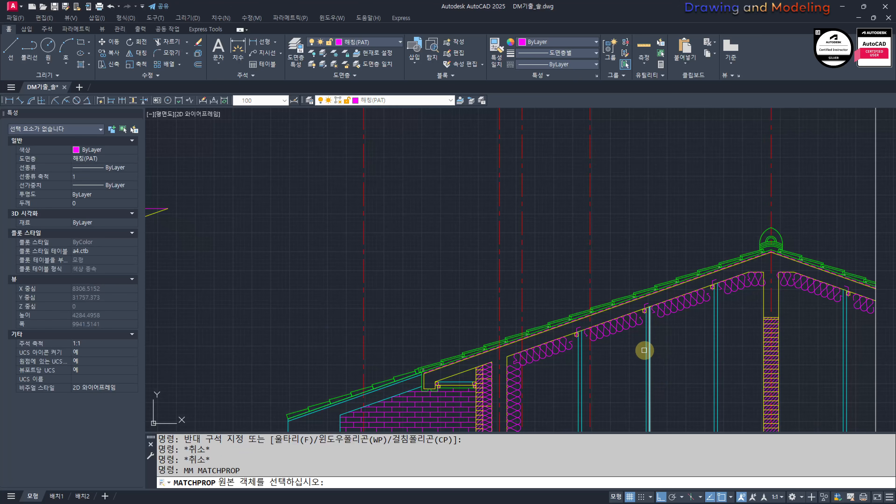
left_click(646, 346)
left_click(492, 249)
key("Escape")
scroll(586, 326, "up", 6)
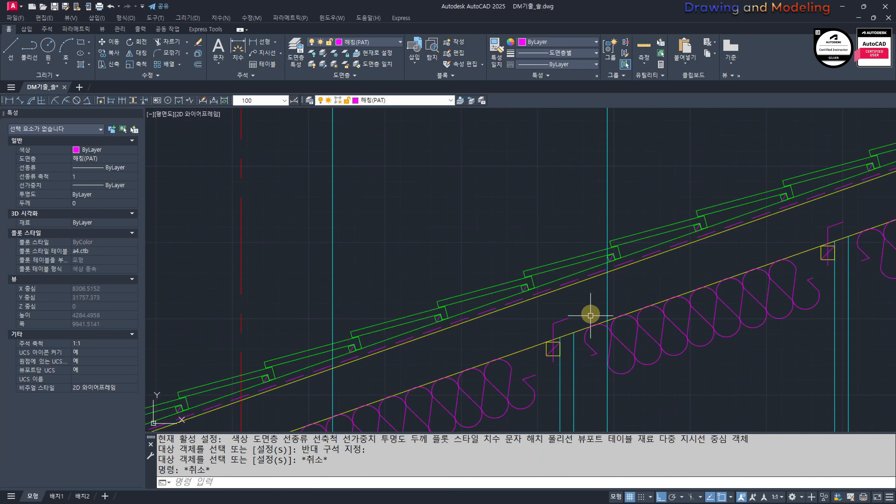
Step: Trim the chimney line nearer the ridge below the roof tile it crosses
type("tr")
key("Return")
left_click(580, 256)
key("Return")
left_click(607, 295)
left_click(333, 366)
key("Return")
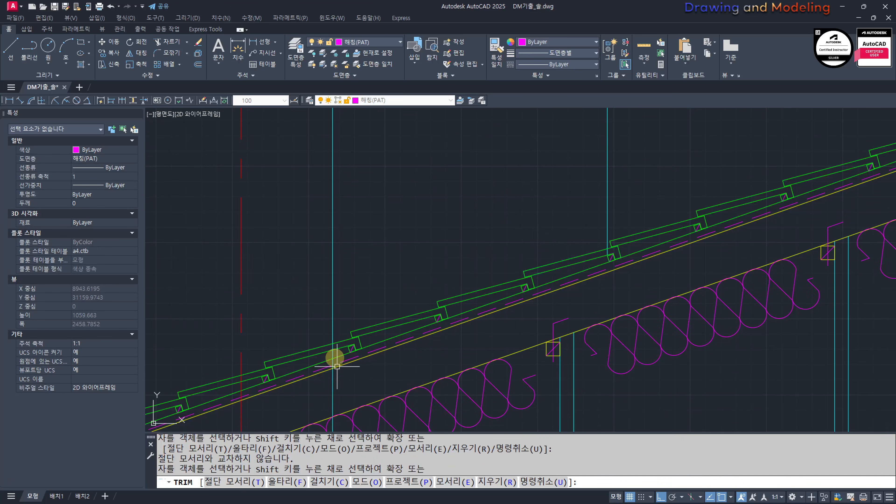
Step: Trim the chimney line nearer the eaves below the roof tiles and clean up the chimney line ends at the tile surface
key("Return")
left_click(342, 348)
key("Return")
left_click(332, 381)
scroll(364, 344, "up", 6)
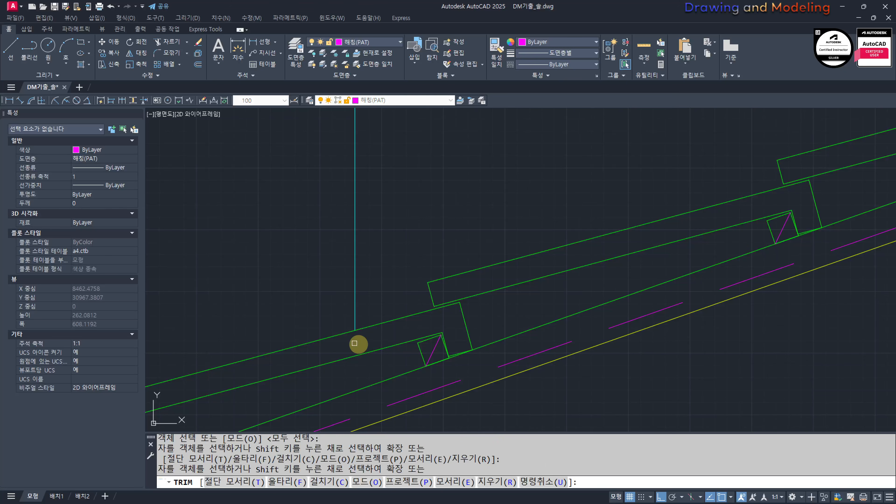
scroll(456, 296, "down", 5)
scroll(456, 296, "up", 6)
left_click(498, 332)
key("Escape")
scroll(466, 304, "down", 5)
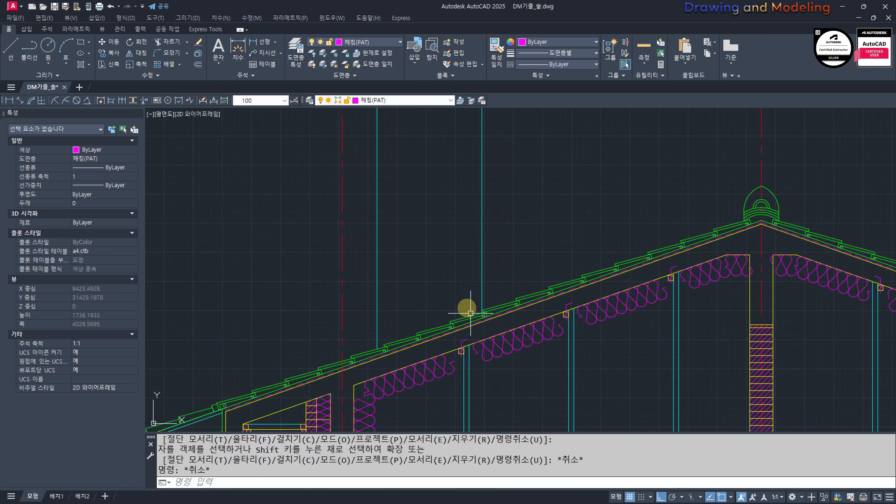
scroll(512, 330, "up", 4)
type("l")
key("Return")
scroll(767, 398, "up", 3)
middle_click_drag(773, 395, 734, 290)
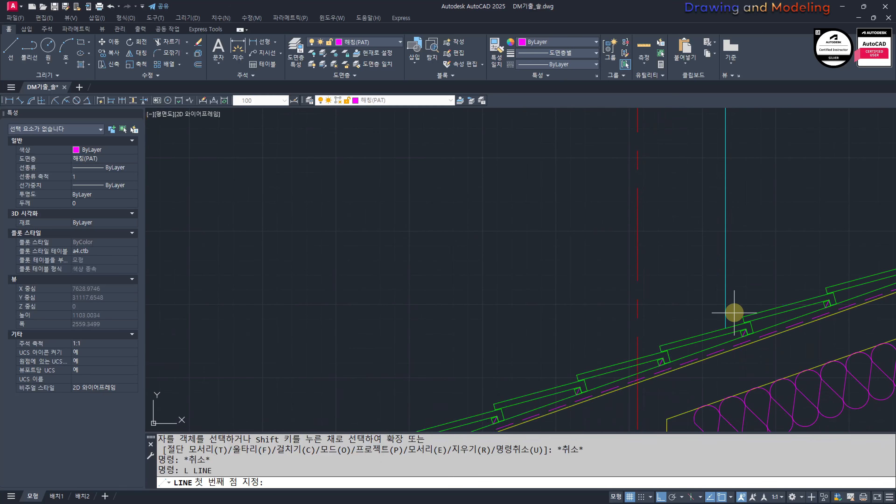
scroll(734, 316, "up", 6)
left_click(684, 384)
middle_click_drag(712, 401, 785, 391)
key("Escape")
key("Escape")
Step: Draw a horizontal line about 1645 long toward the eaves from where the eaves-side chimney line meets the tiles
key("Return")
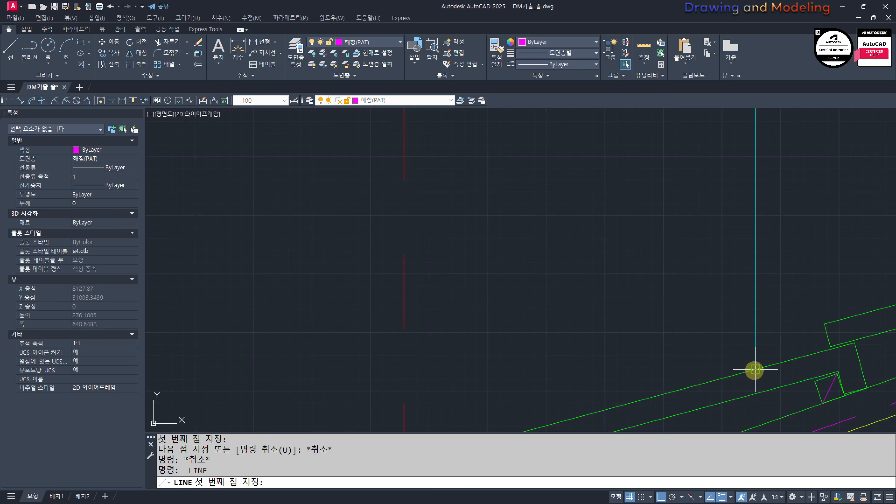
left_click(755, 369)
scroll(755, 369, "down", 2)
left_click(473, 351)
key("Escape")
Step: Move the new horizontal line straight up by 900
left_click(566, 407)
left_click(525, 364)
scroll(558, 341, "down", 3)
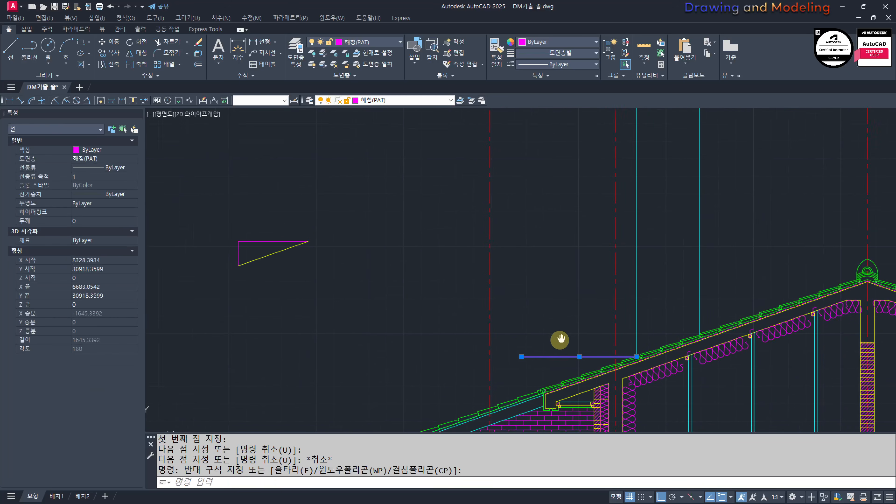
middle_click_drag(560, 340, 547, 344)
type("m")
left_click(373, 306)
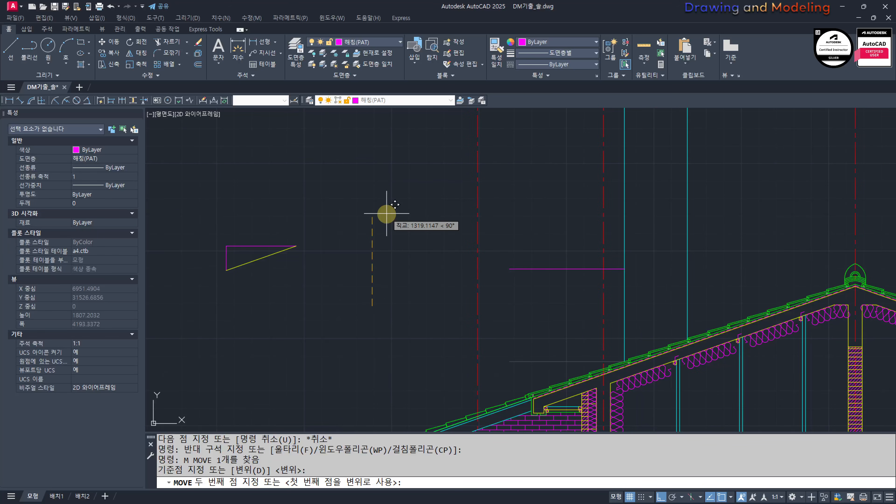
type("900")
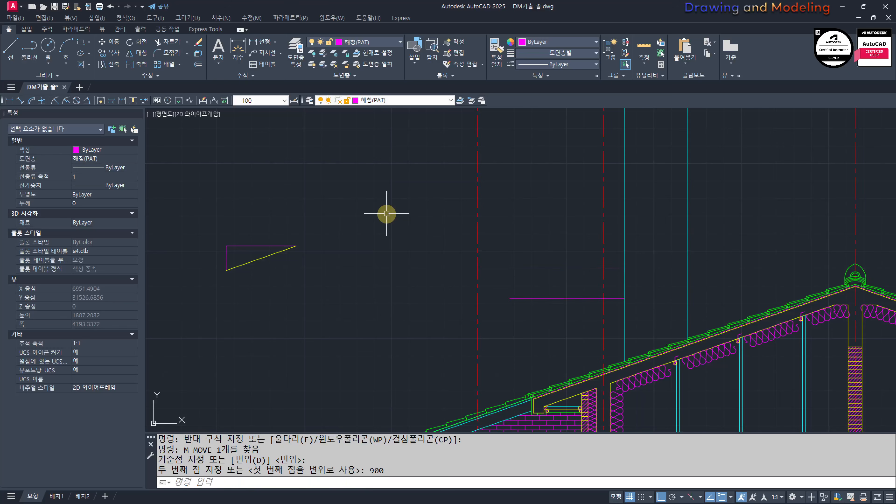
key("Escape")
key("Escape")
Step: Stretch the horizontal line's ridge-side end past the ridge-side chimney line
scroll(681, 324, "up", 4)
type("s")
left_click(570, 276)
left_click(519, 244)
key("space")
left_click(508, 278)
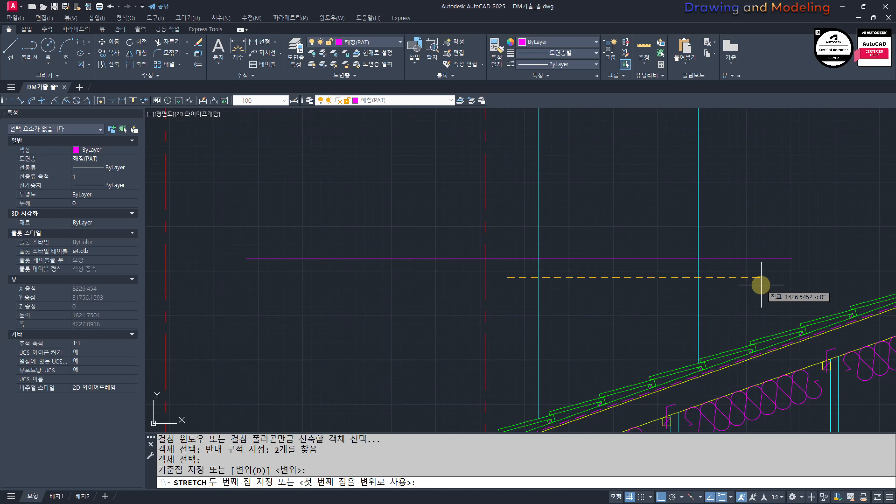
left_click(761, 285)
key("Escape")
key("Escape")
Step: Trim the part of the horizontal line that extends beyond the eaves-side chimney line
type("tr")
left_click(753, 285)
left_click(530, 247)
key("space")
left_click(530, 248)
left_click(509, 269)
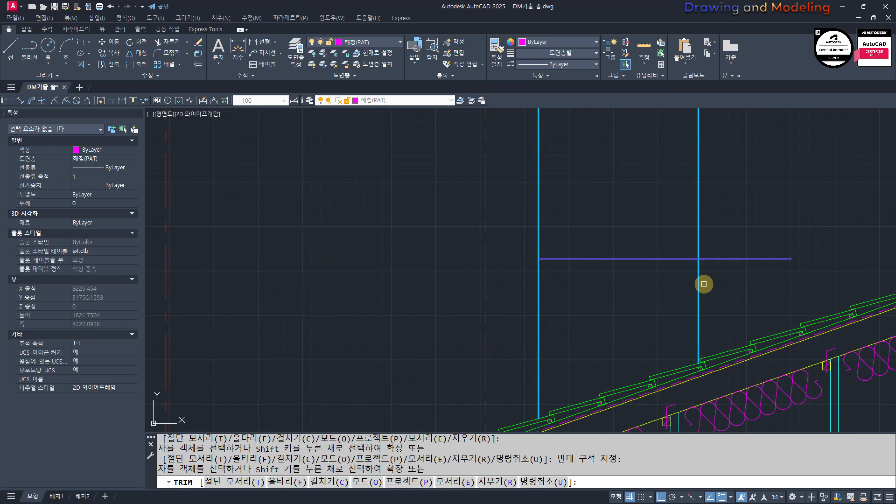
key("Escape")
key("Escape")
scroll(652, 272, "down", 4)
scroll(639, 265, "up", 4)
key("space")
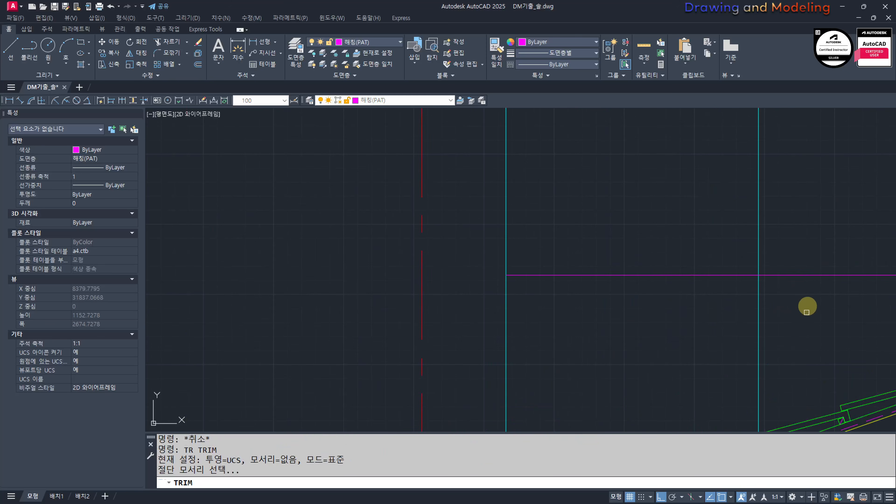
key("Escape")
type("o")
key("space")
type("9")
key("Escape")
key("Escape")
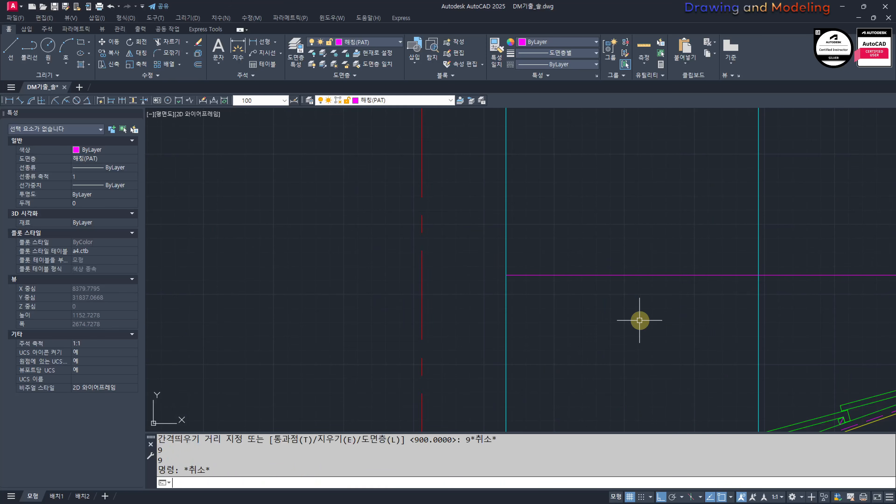
Step: Move the horizontal line up a further 300 to set the chimney top
left_click(891, 292)
left_click(808, 246)
scroll(599, 265, "down", 2)
middle_click_drag(600, 264, 502, 294)
type("m")
key("space")
left_click(629, 220)
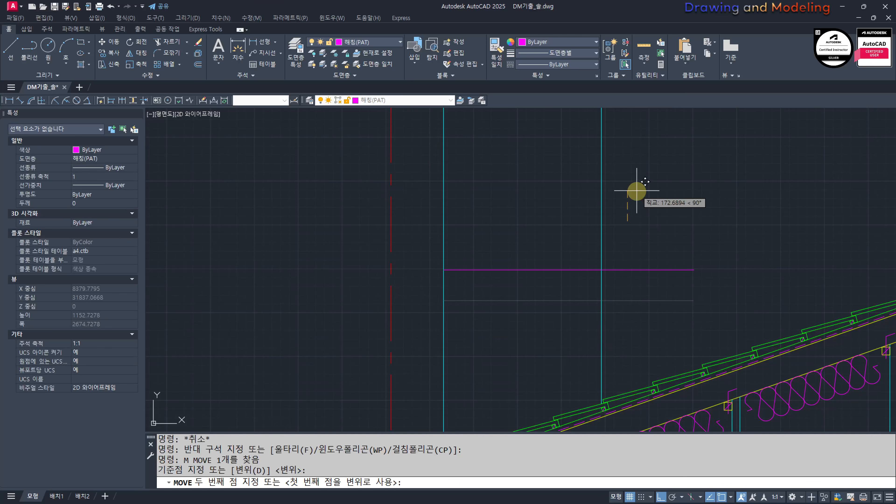
type("300")
key("Return")
key("Escape")
key("Escape")
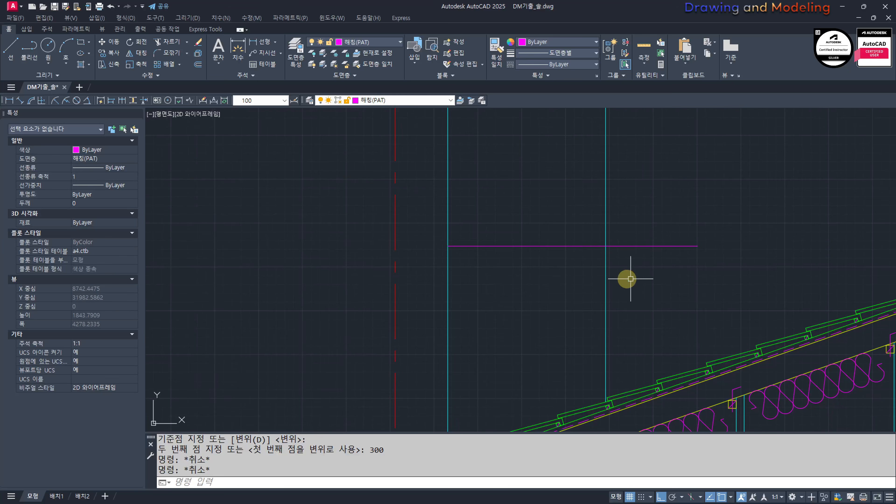
Step: Offset the chimney top line 90 downward to form the cap's lower edge
type("O")
key("space")
type("90")
key("Return")
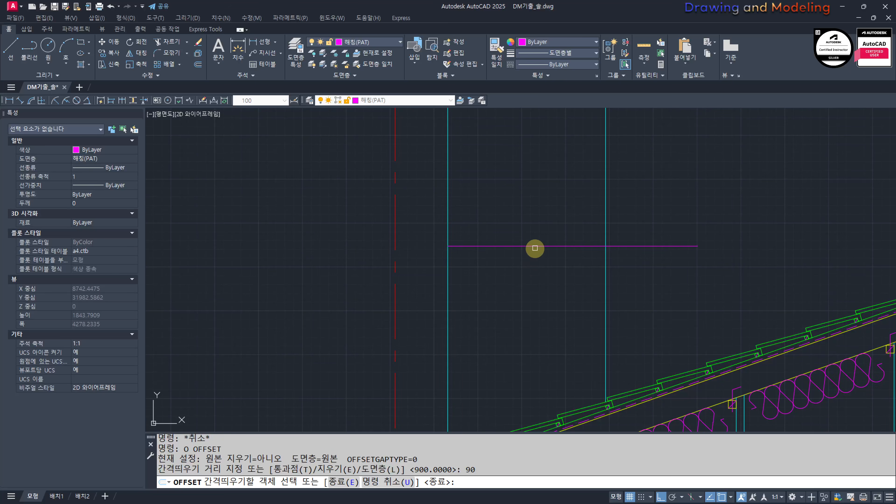
left_click(535, 248)
left_click(530, 275)
key("Escape")
mouse_move(528, 299)
middle_mouse_down()
mouse_move(548, 321)
mouse_move(600, 312)
mouse_move(623, 325)
mouse_move(637, 314)
middle_mouse_up()
Step: Trim the chimney sides above the top line and the horizontal lines that overrun the ridge-side chimney line
type("TR")
key("space")
Step: Match the chimney's two horizontal cap lines to the properties of its cyan side line
key("space")
left_click(720, 206)
left_click(460, 240)
left_click(687, 244)
left_click(660, 303)
key("Escape")
key("Escape")
type("MM")
key("space")
left_click(648, 296)
left_click(643, 295)
left_click(661, 262)
left_click(579, 303)
key("Escape")
key("Escape")
type("O")
key("space")
type("190")
key("Escape")
key("Escape")
Step: Examine the chimney's wall thickness and flue opening in the floor plan
scroll(590, 329, "down", 7)
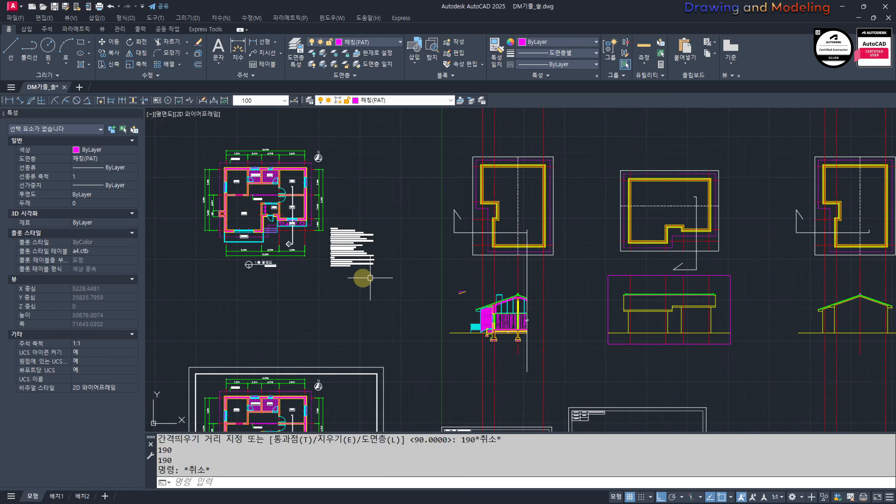
middle_click_drag(203, 177, 543, 271)
scroll(543, 274, "up", 7)
middle_click_drag(675, 386, 583, 134)
scroll(638, 274, "up", 4)
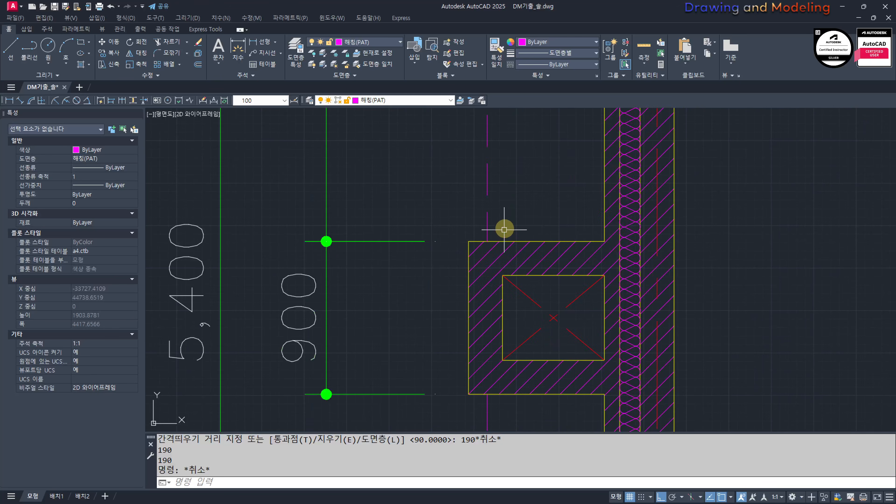
scroll(531, 245, "down", 9)
middle_click_drag(684, 290, 484, 260)
scroll(586, 308, "up", 6)
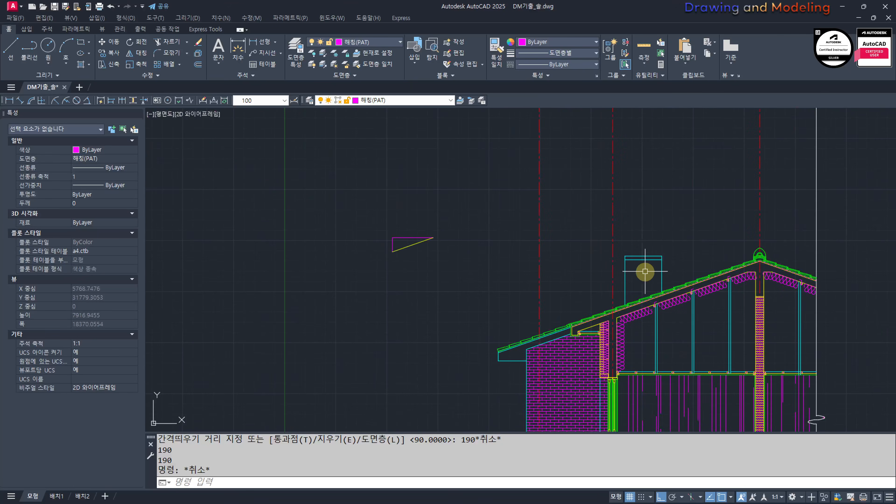
middle_click_drag(645, 273, 602, 298)
scroll(594, 281, "up", 3)
type("o")
key("space")
key("Return")
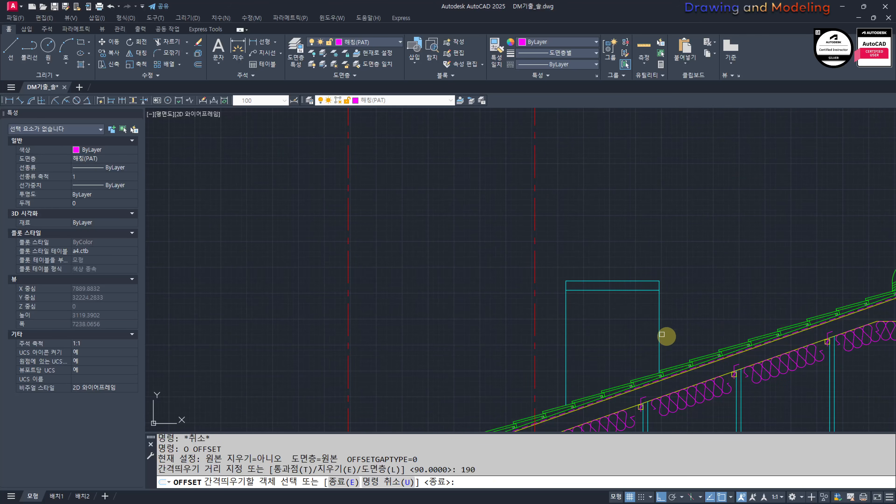
key("Escape")
Step: Offset both chimney side lines 200 inward to locate the sides of the flue opening
key("space")
type("200")
key("Return")
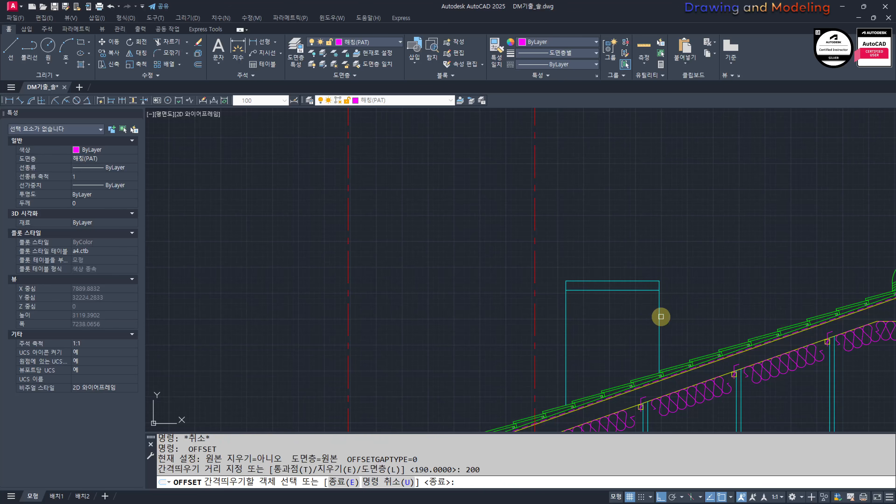
left_click(663, 315)
left_click(642, 314)
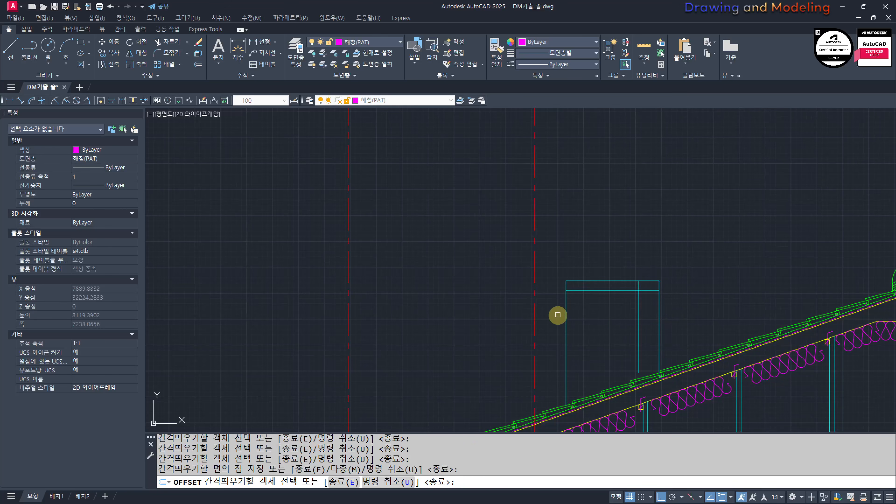
left_click(566, 315)
left_click(623, 316)
key("Escape")
Step: Offset the chimney cap's lower line 190 downward to set the bottom of the flue opening
key("space")
type("190")
key("Return")
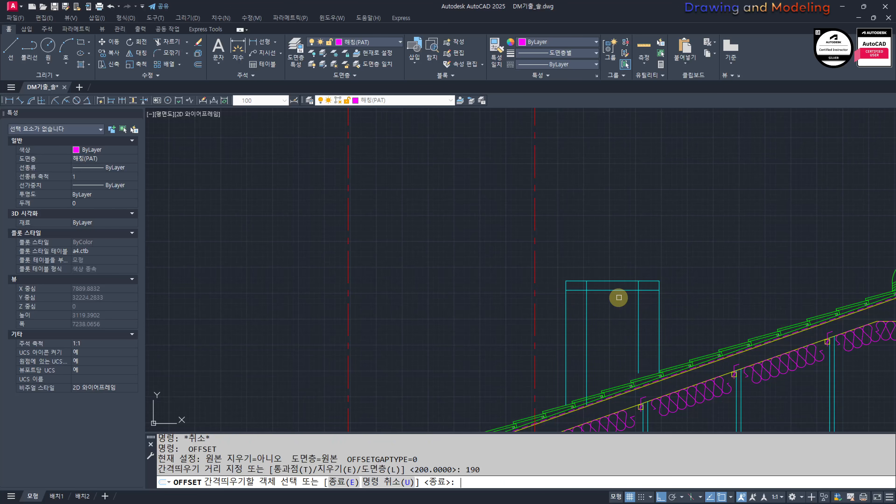
left_click(617, 291)
left_click(617, 291)
key("Escape")
key("Escape")
key("space")
key("space")
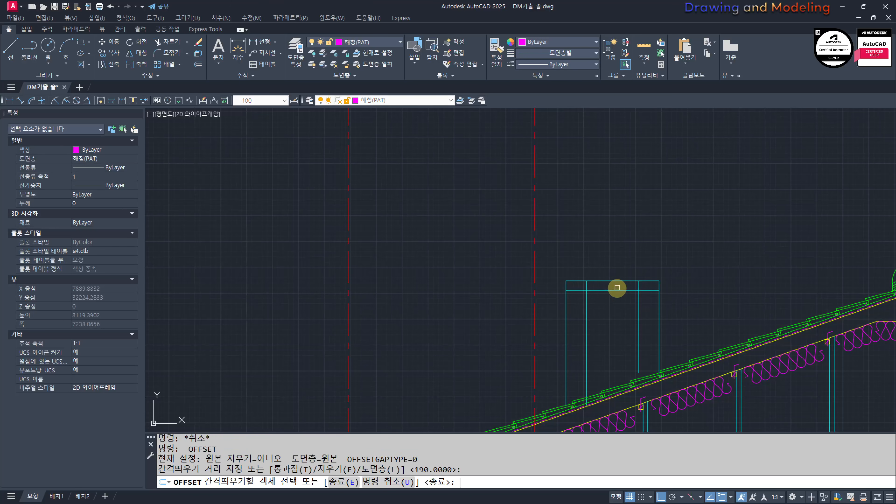
left_click(617, 289)
left_click(615, 316)
key("Escape")
Step: Trim the offset lines inside the chimney to leave a closed rectangular flue opening directly below the cap
scroll(710, 345, "up", 4)
type("tr")
key("space")
left_click(690, 320)
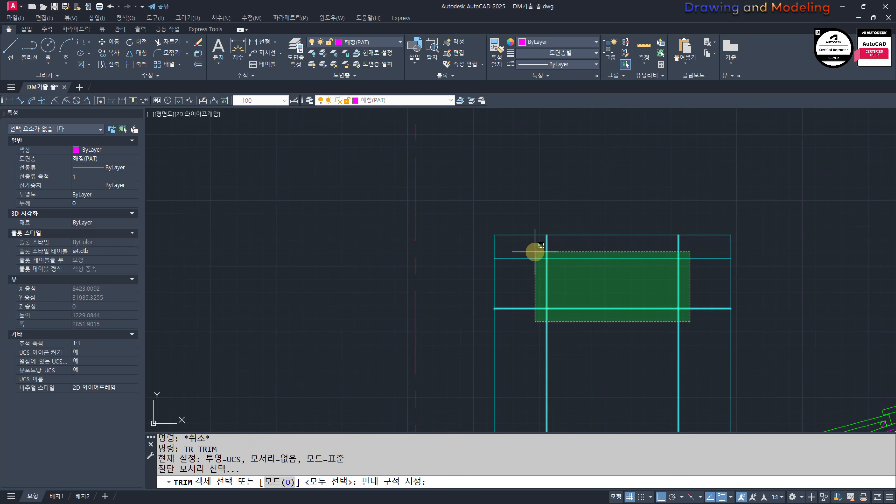
left_click(534, 251)
key("space")
left_click(681, 251)
left_click(700, 246)
left_click(534, 247)
left_click(531, 309)
left_click(712, 339)
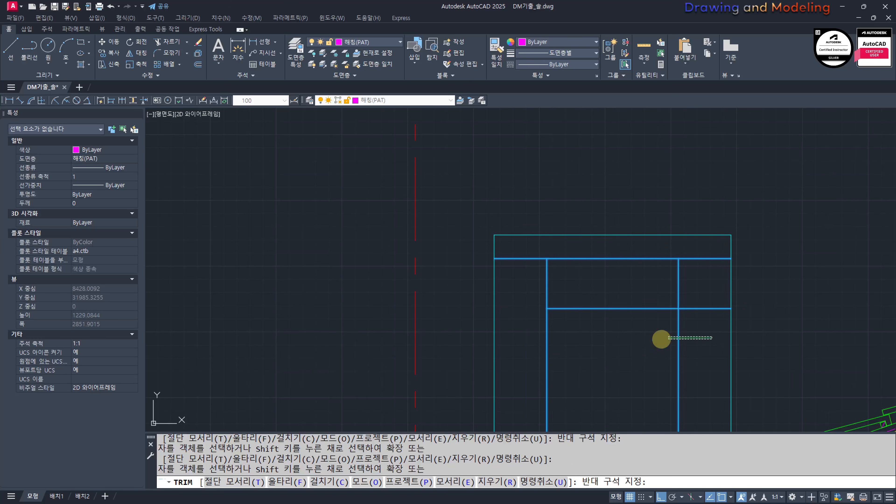
left_click(519, 338)
left_click(705, 308)
key("Escape")
Step: Draw two crossing diagonal lines between the opposite corners of the flue opening
type("l")
key("space")
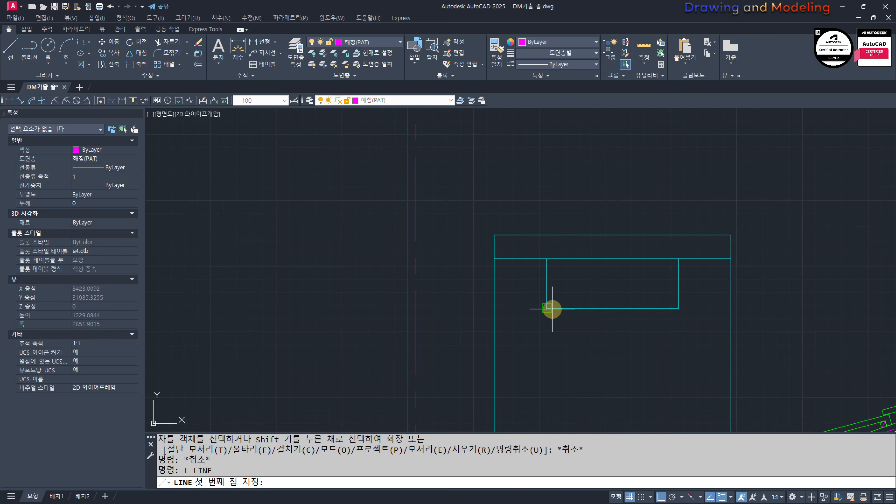
left_click(547, 309)
left_click(678, 259)
key("Escape")
key("Escape")
key("space")
left_click(678, 309)
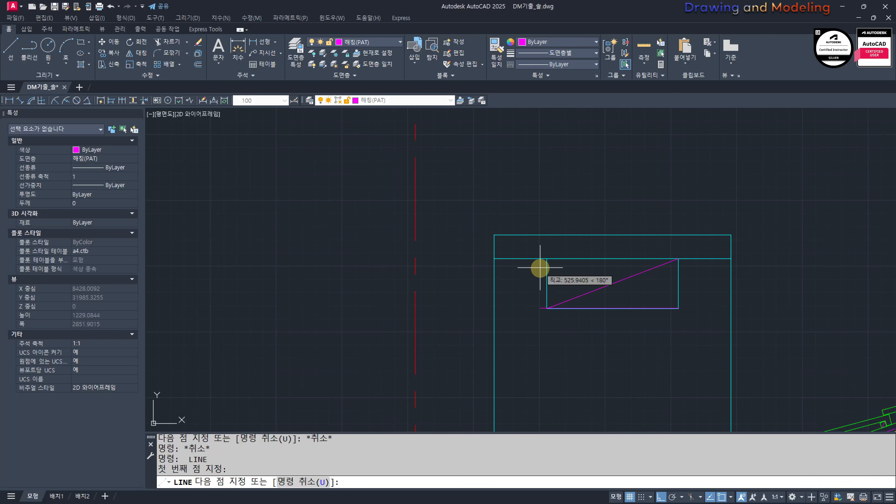
key("Escape")
key("Escape")
Step: Assign the two flue diagonals to the center line layer 중심선(CEN)
left_click(612, 298)
left_click(586, 267)
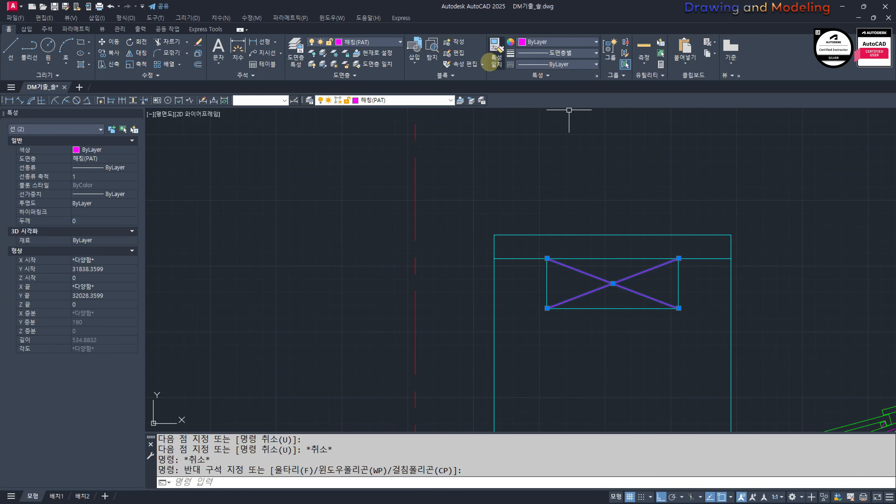
left_click(423, 101)
left_click(388, 176)
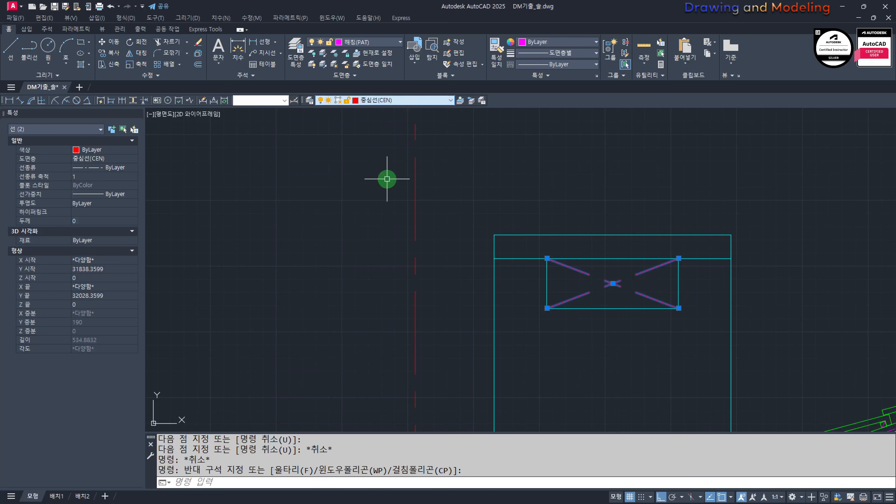
key("Escape")
key("Escape")
Step: Hatch the chimney body below the cap, leaving the flue opening empty
scroll(516, 253, "down", 4)
type("h")
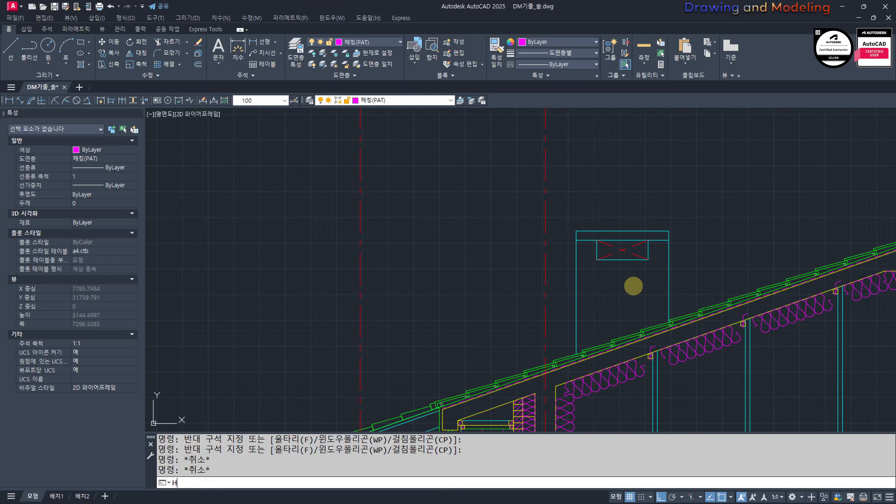
key("Return")
left_click(614, 288)
key("Return")
key("Escape")
left_click(615, 290)
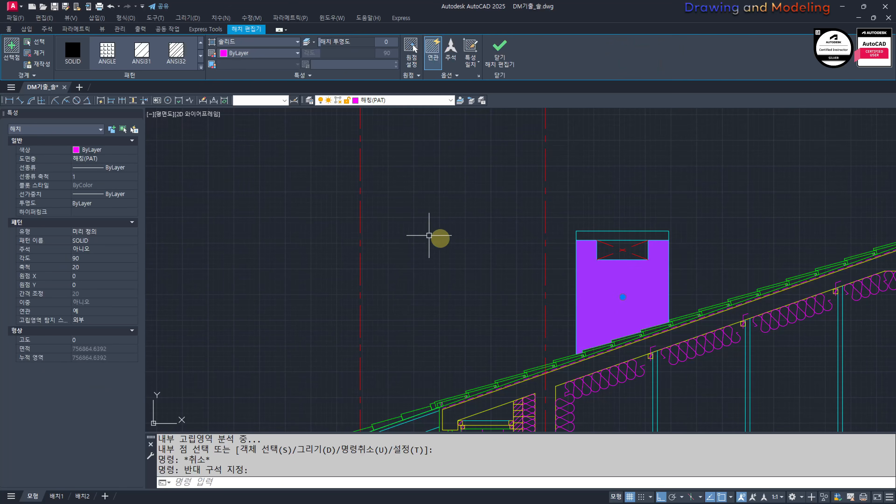
key("Escape")
key("Escape")
Step: Match the chimney body hatch to the brick hatch of the exterior wall
scroll(458, 317, "down", 5)
middle_click_drag(468, 343, 552, 191)
type("mm")
key("Return")
left_click(522, 261)
middle_click_drag(608, 153, 580, 253)
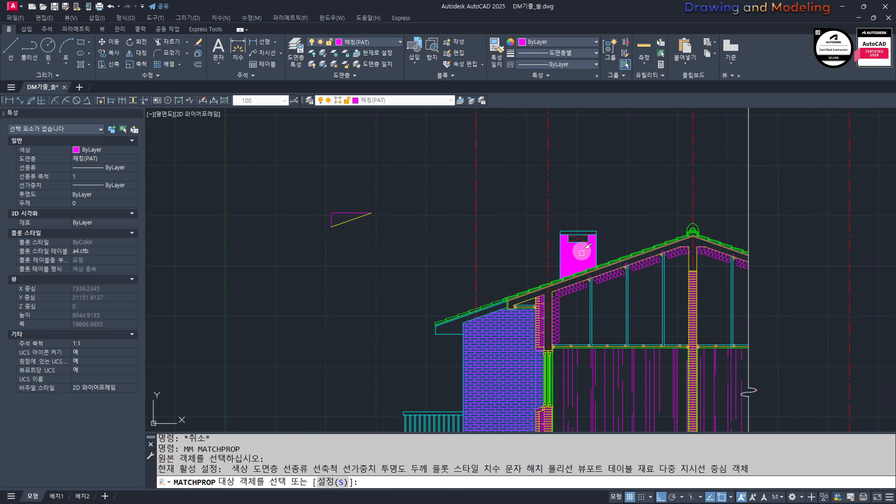
scroll(580, 251, "up", 2)
left_click(578, 250)
key("Escape")
key("Escape")
mouse_move(568, 216)
middle_mouse_down()
mouse_move(560, 296)
mouse_move(575, 281)
middle_mouse_up()
scroll(558, 285, "up", 2)
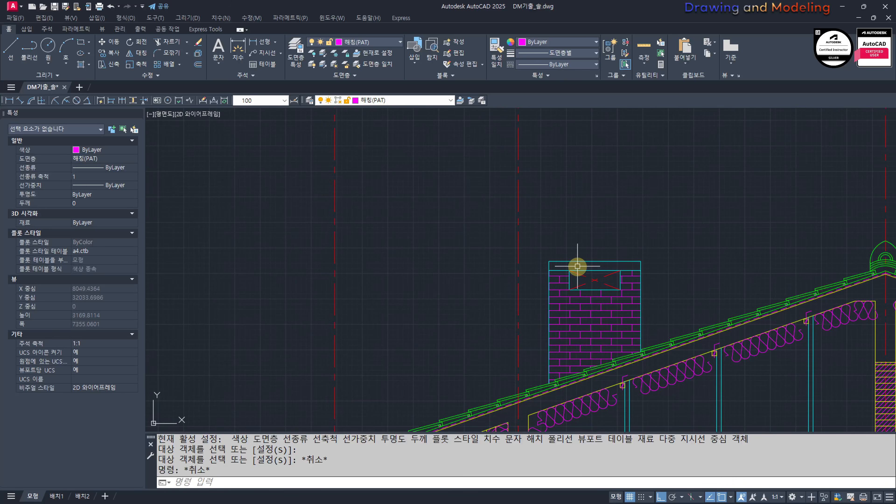
Step: Hatch the chimney cap strip and select the new hatch for editing
key("Return")
scroll(564, 269, "up", 2)
left_click(576, 263)
key("Escape")
key("Escape")
left_click(578, 263)
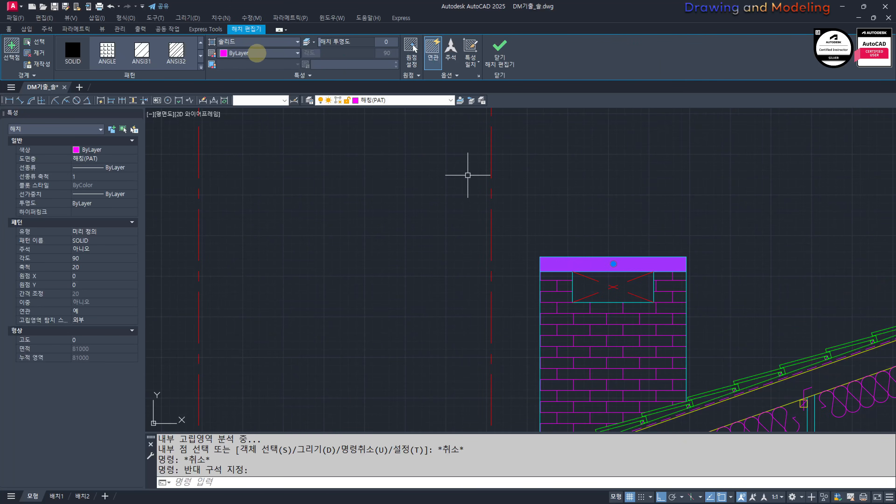
Step: Change the cap hatch to a user-defined pattern at 90 degrees with 60 spacing and set its origin at the cap's top corner
left_click(245, 44)
left_click(240, 74)
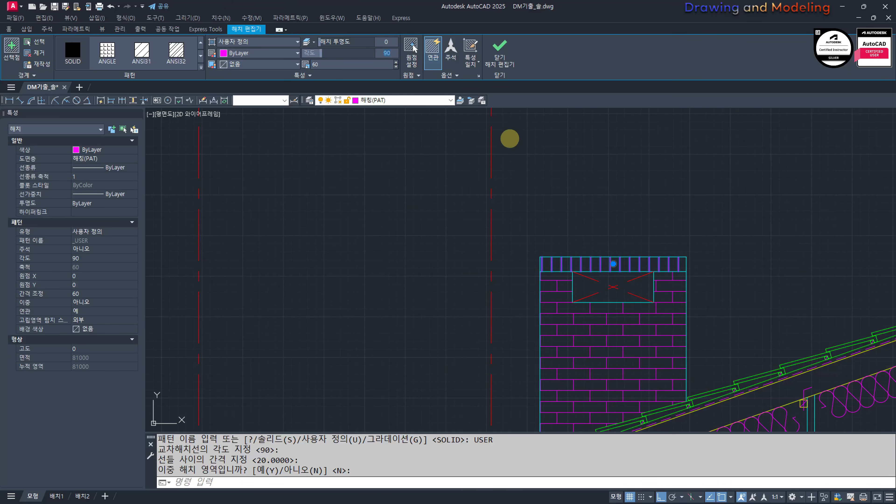
left_click(411, 49)
left_click(670, 261)
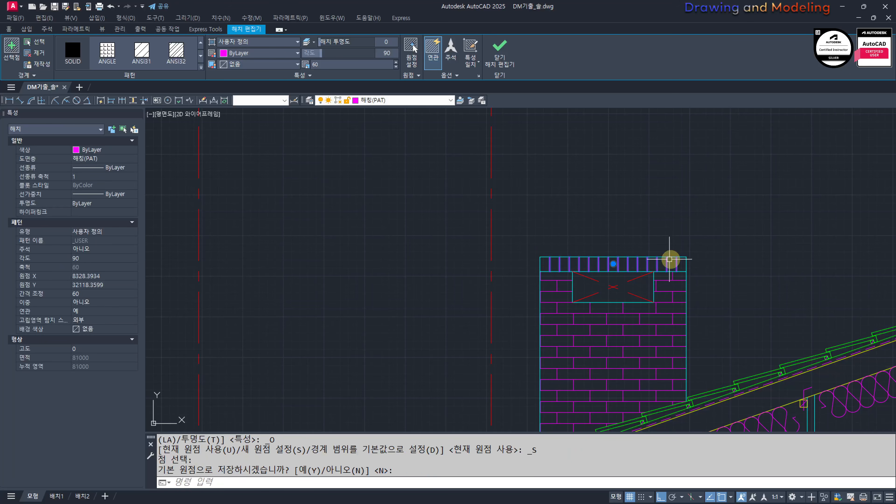
key("Escape")
key("Escape")
scroll(550, 212, "down", 4)
scroll(663, 292, "up", 4)
scroll(672, 235, "up", 4)
key("space")
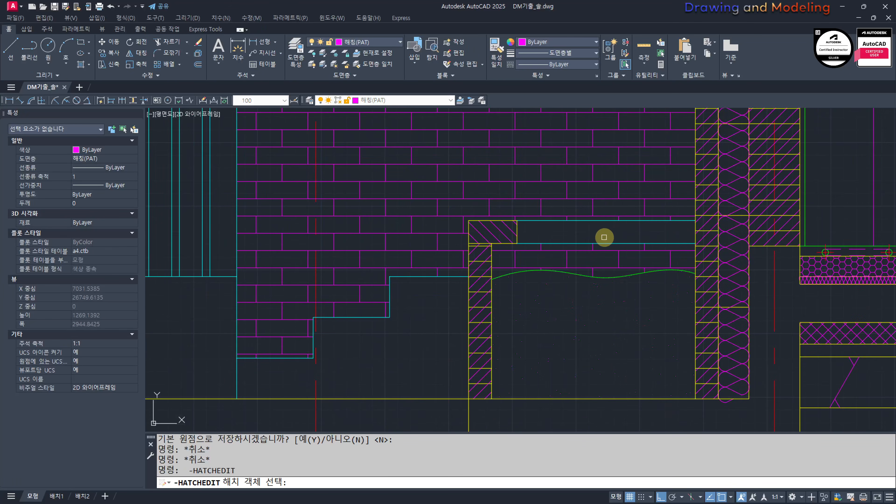
left_click(605, 236)
key("space")
key("Escape")
key("Escape")
key("space")
left_click(598, 231)
key("Escape")
key("Escape")
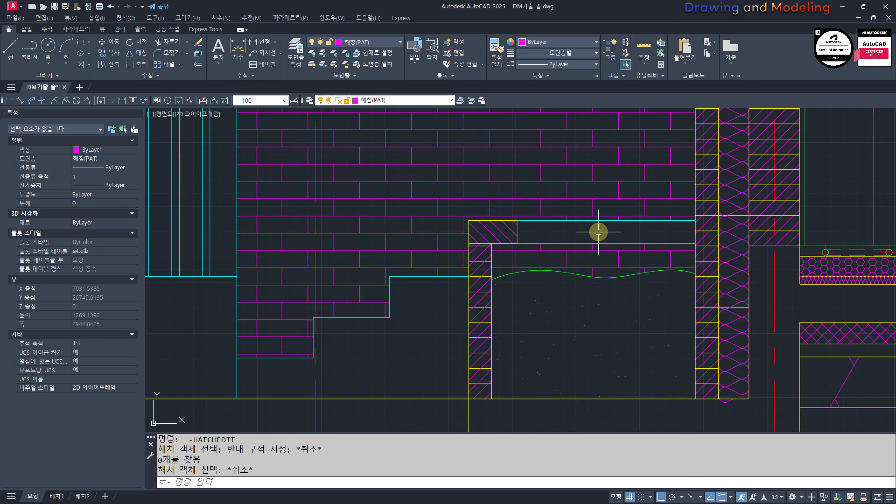
Step: Hatch the narrow horizontal strip between the planter's coping and the brick cavity wall
type("H")
key("Return")
key("Escape")
key("Escape")
scroll(627, 268, "down", 6)
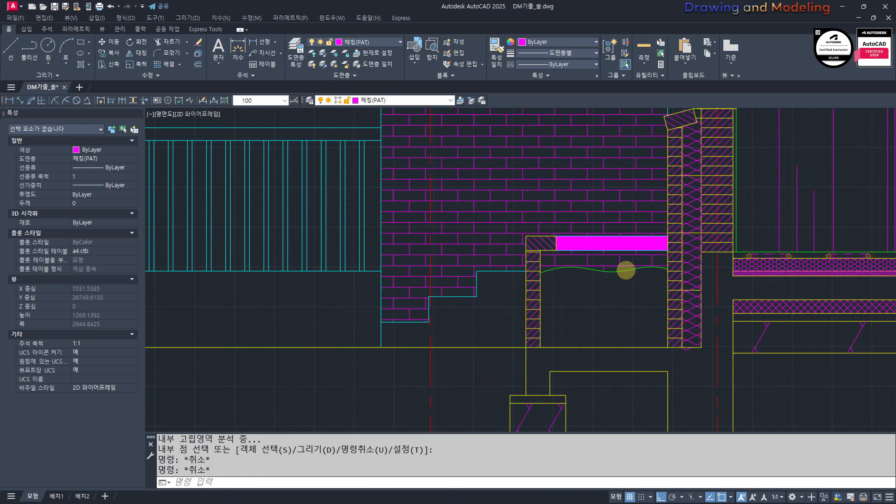
Step: Match the planter strip's hatch to the vertical-line hatch of the chimney cap
type("MM")
key("Return")
scroll(678, 223, "up", 5)
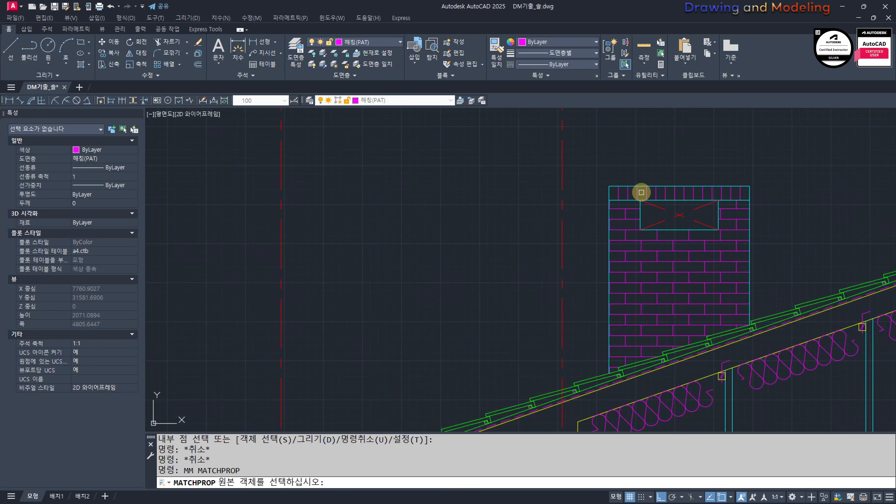
left_click(646, 192)
scroll(635, 212, "down", 3)
scroll(608, 309, "up", 6)
scroll(607, 309, "up", 4)
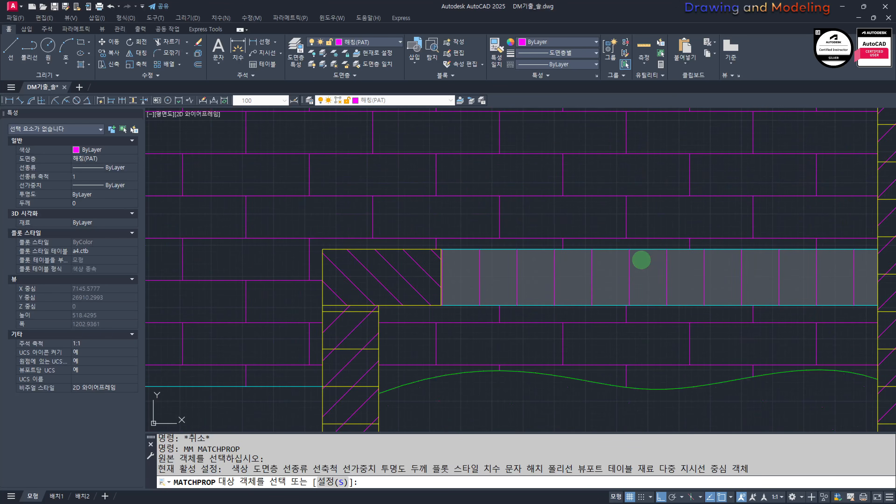
left_click(608, 309)
key("Escape")
key("Escape")
key("Escape")
scroll(623, 305, "down", 7)
scroll(690, 366, "down", 2)
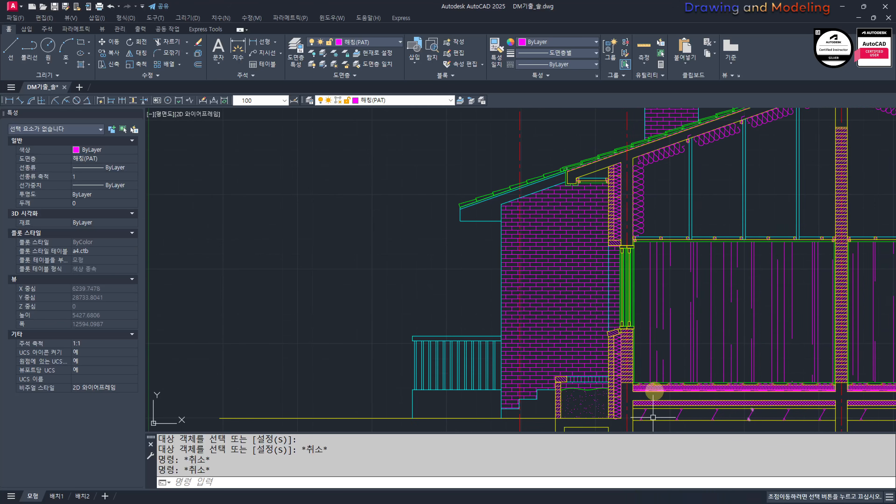
middle_click_drag(584, 373, 579, 408)
scroll(579, 408, "up", 6)
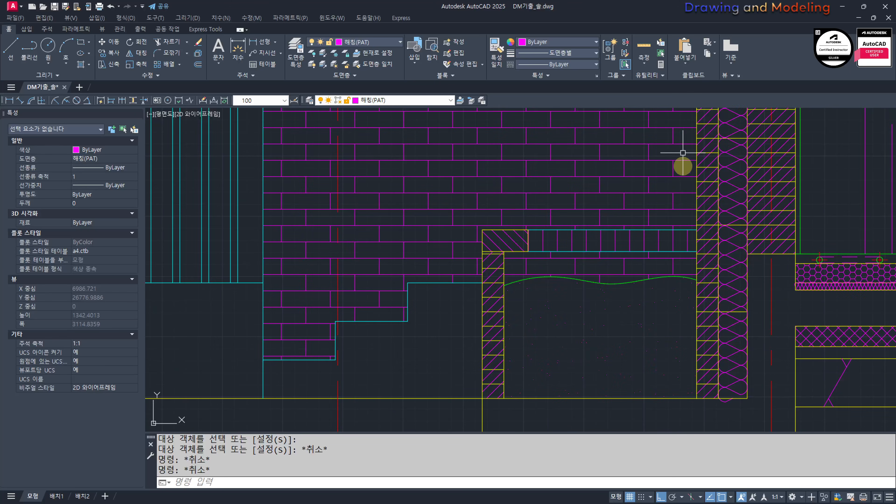
scroll(683, 153, "down", 10)
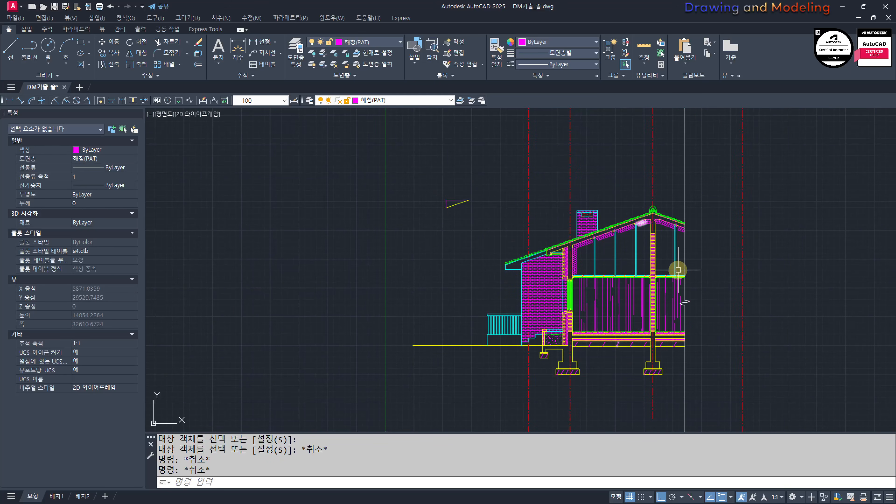
scroll(728, 291, "up", 2)
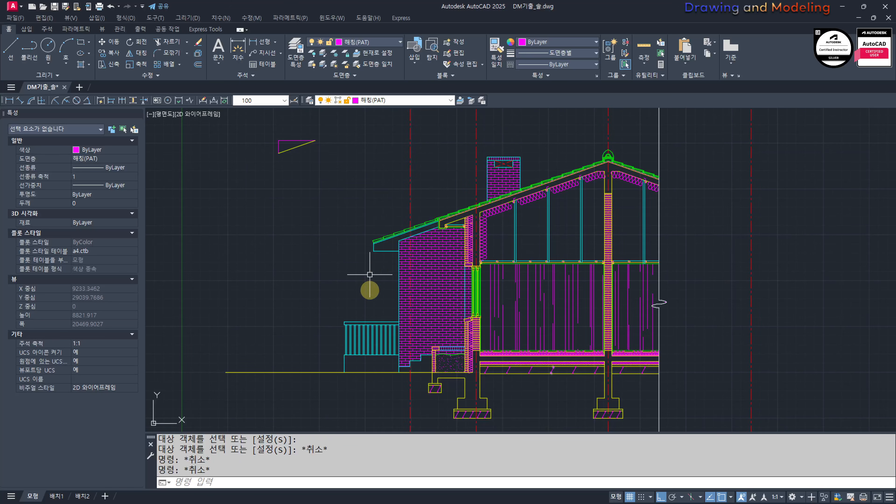
middle_click_drag(338, 301, 374, 314)
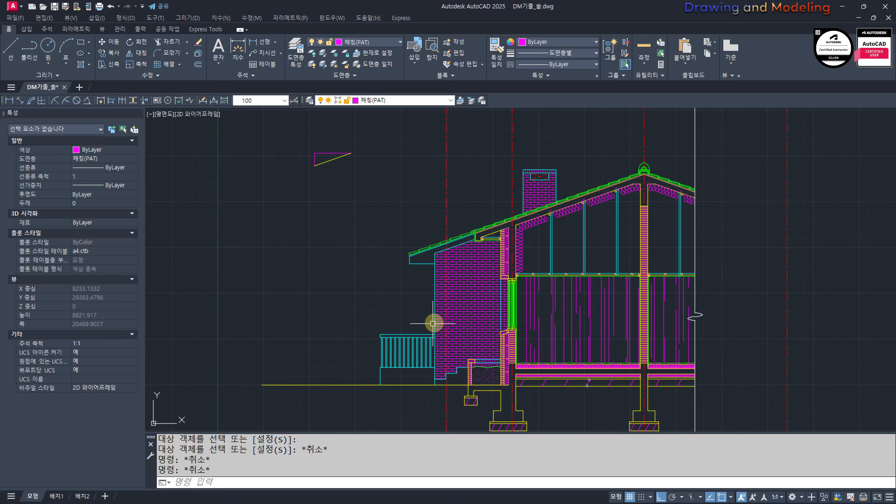
Step: Offset the ground line 200 downward
scroll(449, 335, "up", 2)
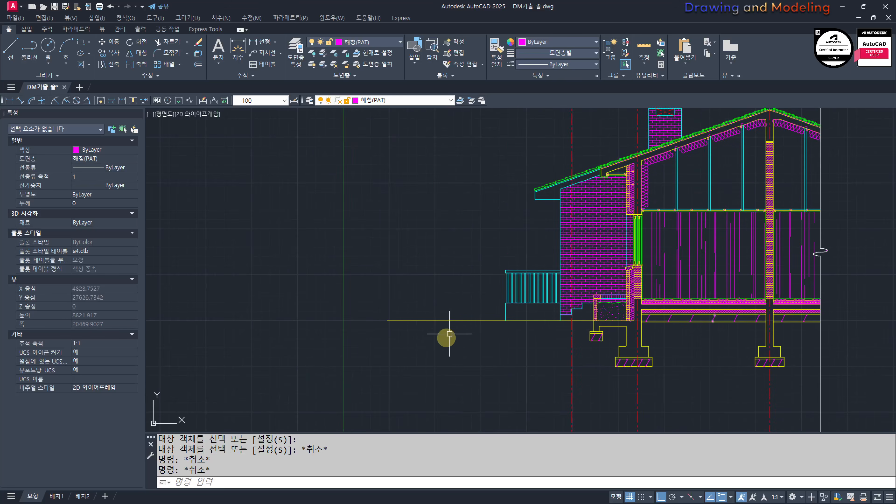
type("0")
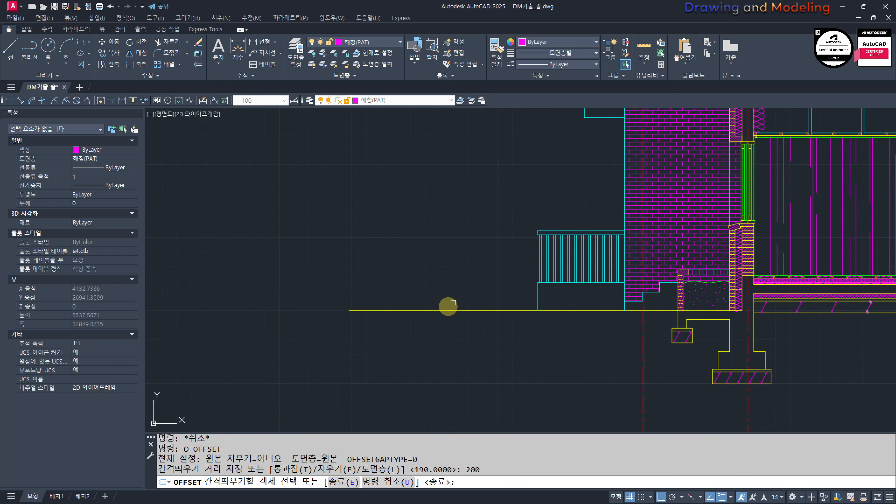
left_click(501, 311)
left_click(600, 342)
key("Escape")
scroll(674, 325, "up", 8)
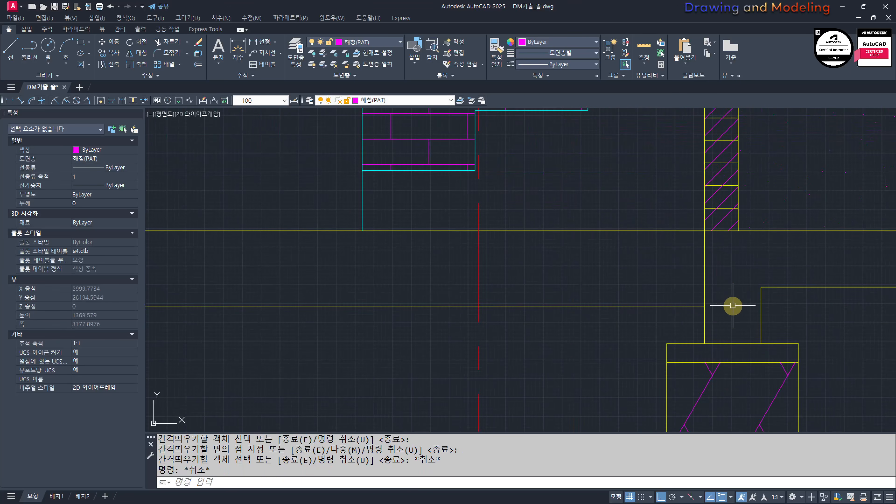
Step: Offset the planter foundation's outer vertical edge 200 to the left twice as guide lines below the ground line
key("Return")
Step: Draw a V from the planter wall's corner down to the lower ground line and up to the second guide's top
key("Return")
left_click(704, 268)
left_click(681, 265)
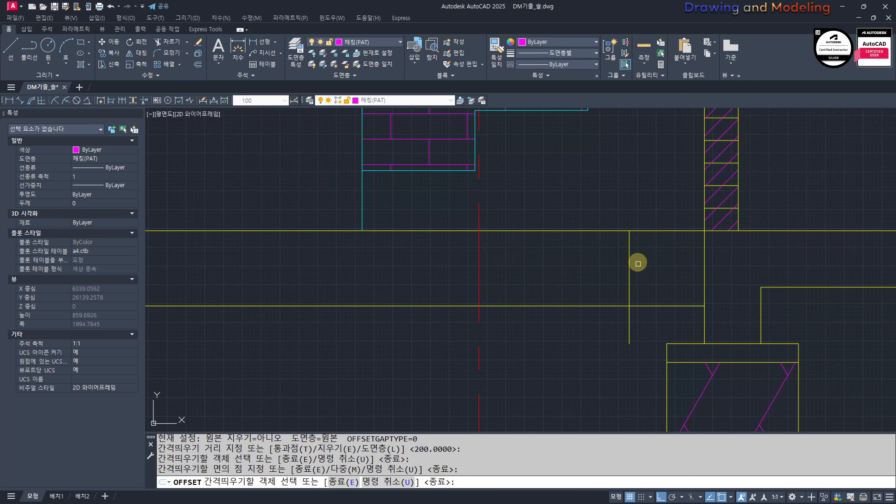
left_click(633, 258)
left_click(629, 256)
left_click(591, 283)
key("Escape")
key("Escape")
middle_click_drag(592, 283, 571, 307)
type("l")
key("Return")
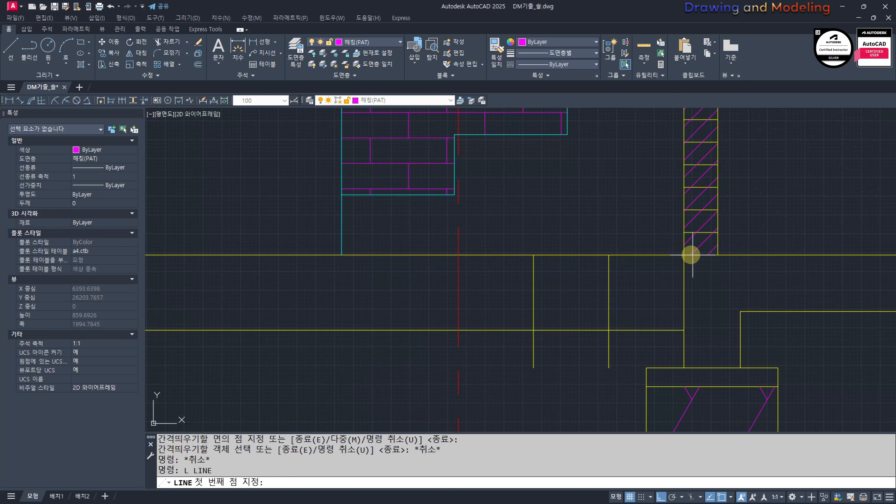
left_click(686, 254)
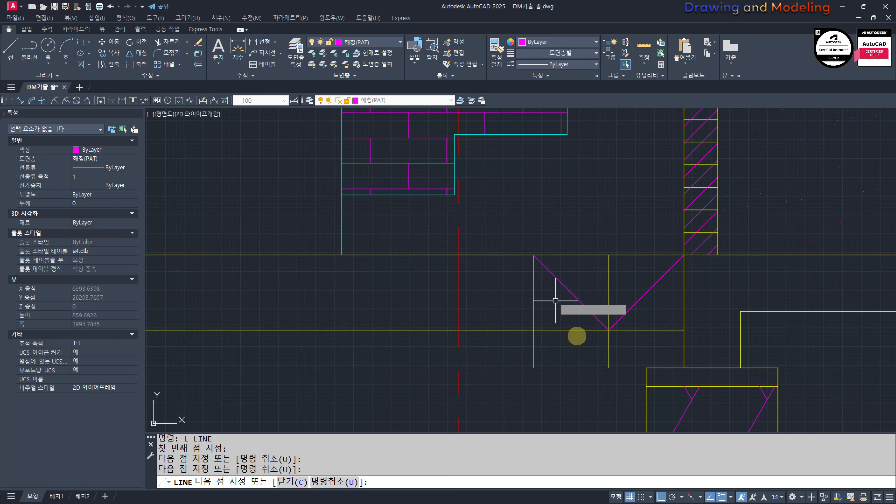
key("Escape")
key("Escape")
Step: Erase the two vertical guide lines beside the V
scroll(604, 354, "up", 4)
left_click(650, 341)
left_click(488, 345)
type("e")
left_click(530, 334)
left_click(368, 344)
type("e ")
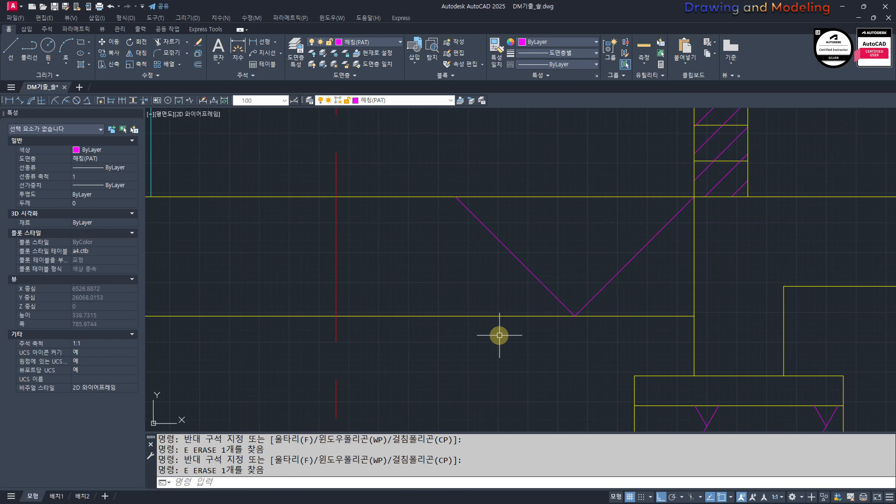
type("ma")
Step: Match both diagonals of the V to the properties of the yellow lower ground line
key("space")
left_click(506, 316)
left_click(536, 277)
key("Escape")
key("space")
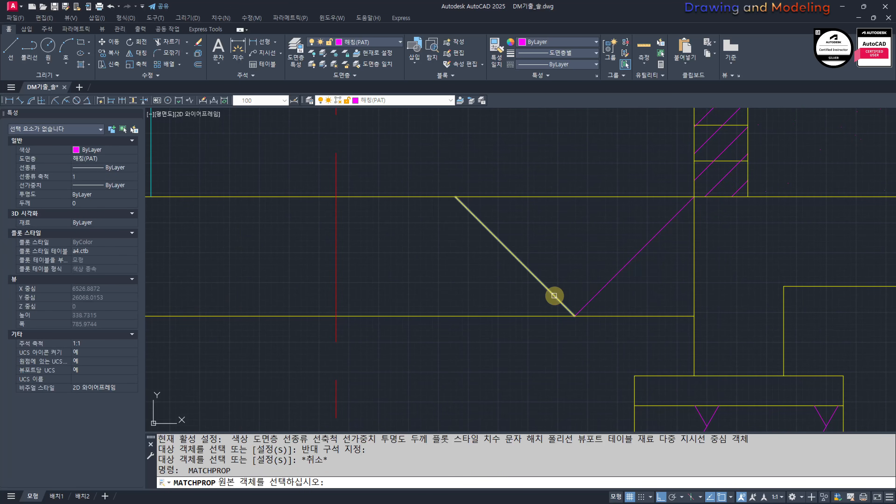
left_click(555, 295)
left_click(647, 300)
left_click(564, 290)
key("Escape")
Step: Copy the V leftward as a 6-item array from its right peak to its left peak, forming a zigzag below ground
left_click(626, 291)
left_click(537, 286)
type("cc")
key("space")
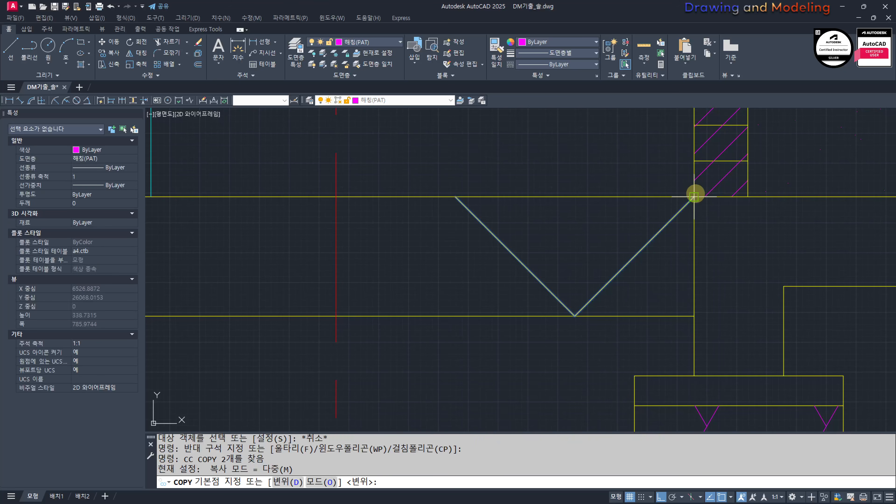
left_click(695, 196)
type("a")
key("space")
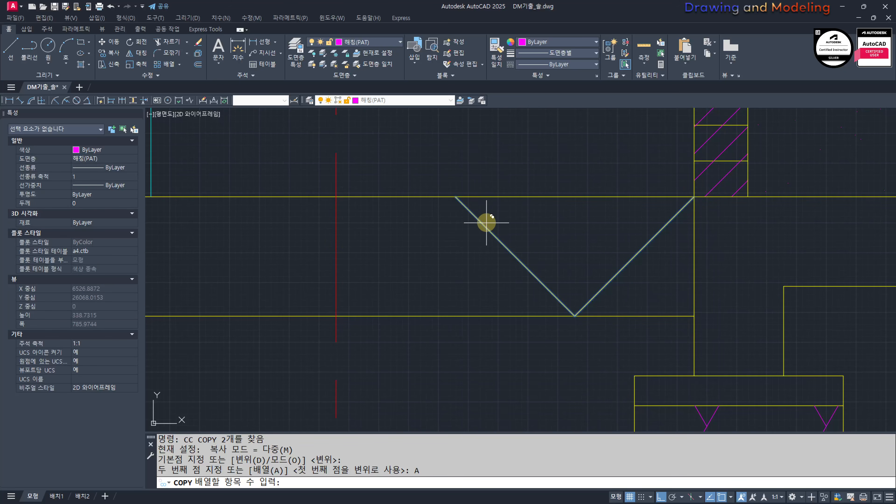
type("6")
key("space")
left_click(455, 198)
scroll(472, 215, "down", 2)
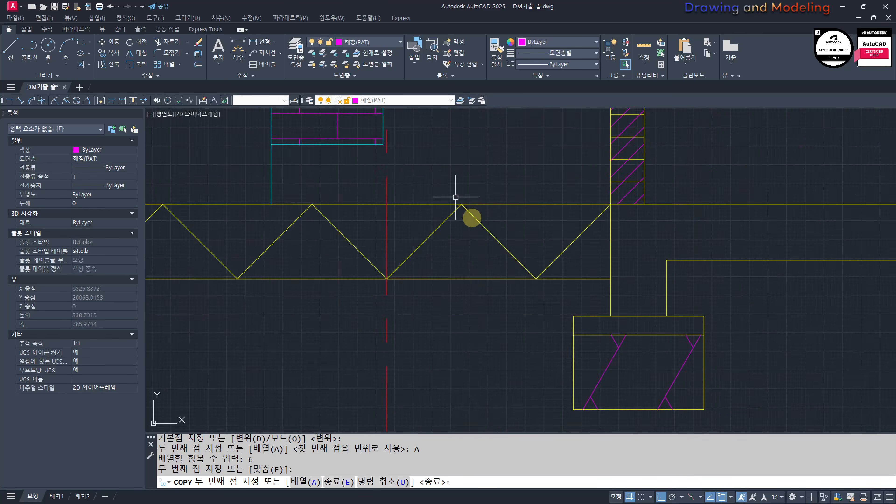
key("Escape")
key("Escape")
scroll(635, 255, "down", 8)
scroll(495, 247, "up", 6)
left_click(631, 268)
left_click(425, 264)
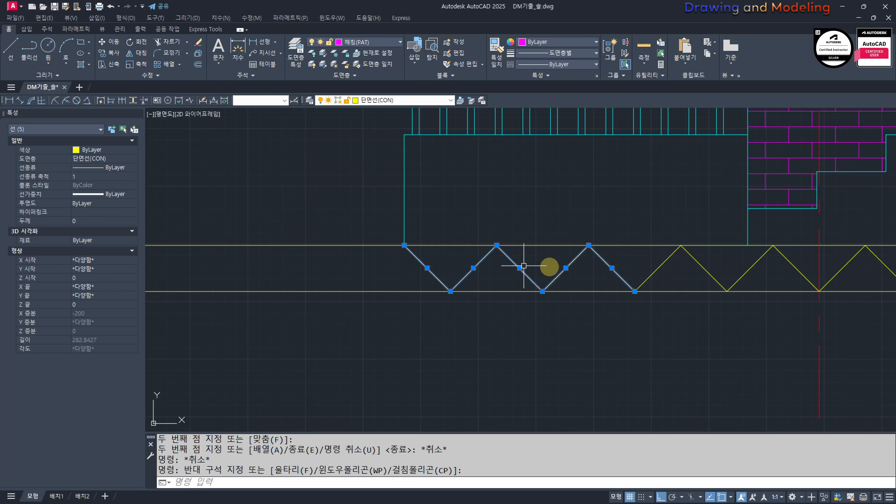
key("space")
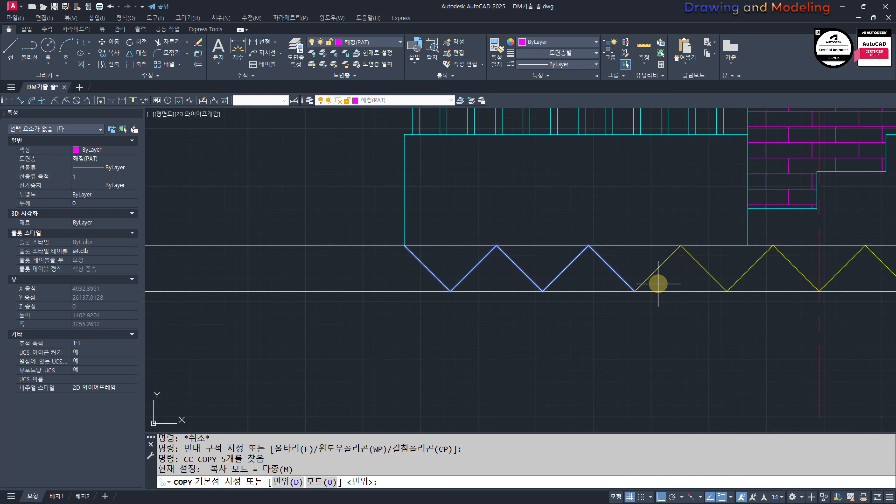
key("Escape")
left_click(676, 264)
left_click(420, 270)
type("cc")
key("space")
left_click(680, 245)
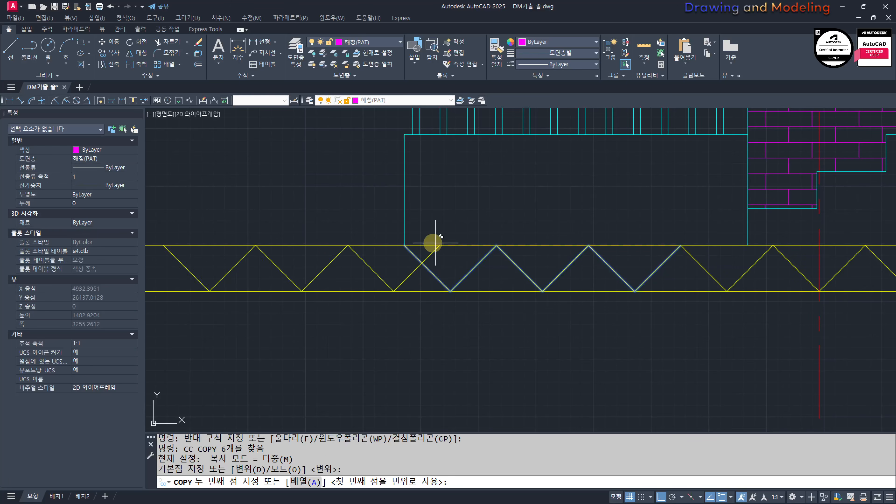
key("Escape")
Step: Copy the six leftmost zigzag lines from their right peak to the zigzag's left end to extend it leftward
key("space")
left_click(654, 266)
left_click(436, 269)
key("space")
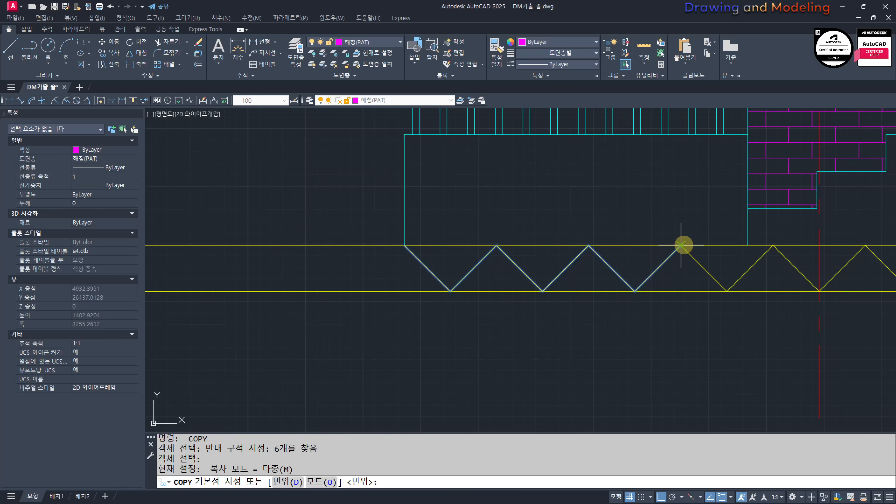
left_click(681, 245)
left_click(410, 245)
key("Escape")
key("Escape")
scroll(452, 283, "down", 5)
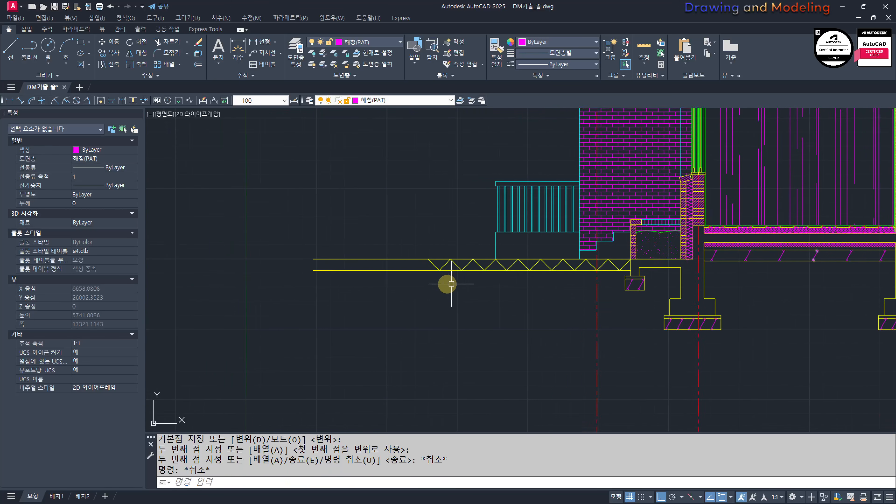
Step: Draw a vertical line downward from the second zigzag peak from the left end, crossing the lower ground line
scroll(451, 284, "up", 2)
type("l")
key("space")
left_click(474, 255)
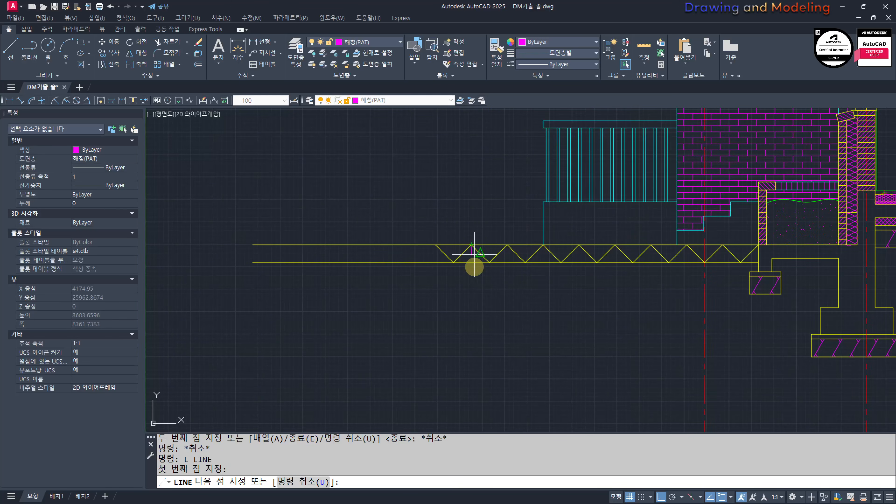
left_click(474, 339)
key("Escape")
key("Escape")
Step: Trim the upper and lower ground lines just left of the vertical line
scroll(444, 264, "up", 6)
type("tr")
left_click(527, 269)
left_click(502, 229)
key("Escape")
key("Escape")
Step: Erase the leftover ground and zigzag line pieces outside the vertical line at the ground layer's left end
left_click(491, 293)
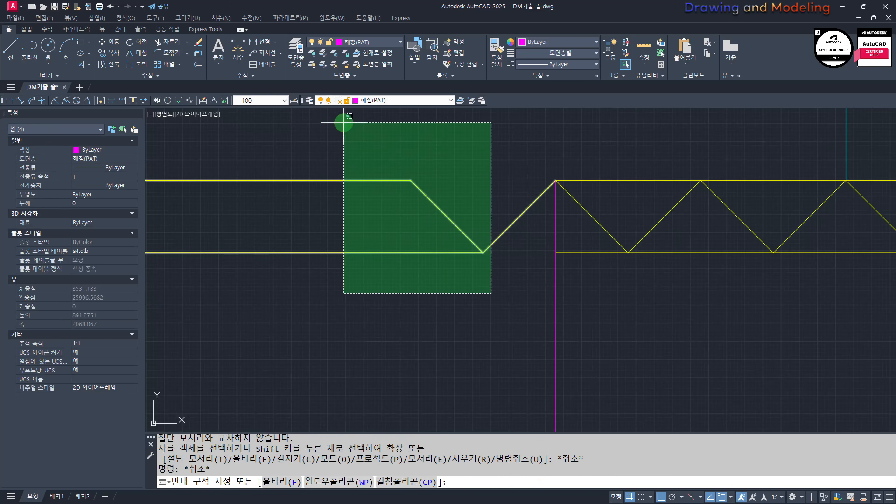
left_click(344, 122)
type("e")
scroll(411, 268, "down", 6)
left_click(477, 300)
left_click(408, 312)
key("Escape")
middle_click_drag(549, 303, 508, 332)
scroll(508, 332, "up", 2)
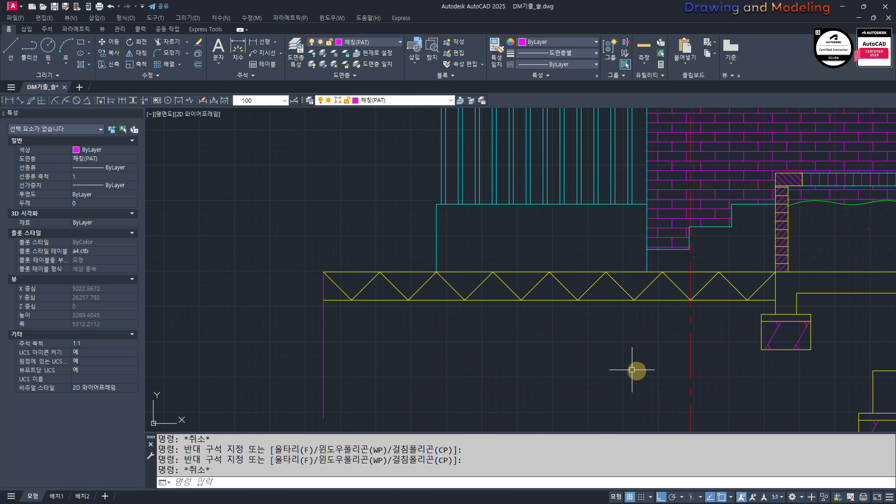
Step: Turn off the centre line layer by picking the vertical red centre line near the stairs
type("layoff")
key("space")
left_click(691, 327)
key("Escape")
key("Escape")
middle_click_drag(594, 345, 607, 367)
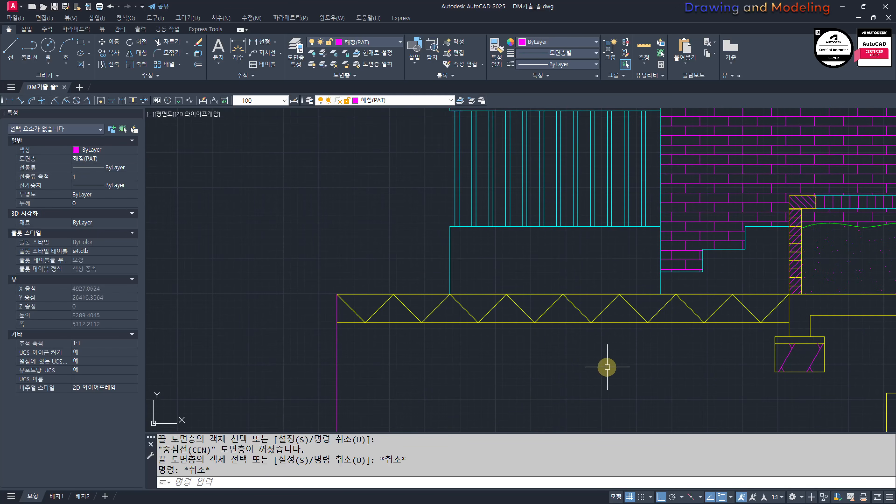
type("HH")
key("space")
left_click(744, 307)
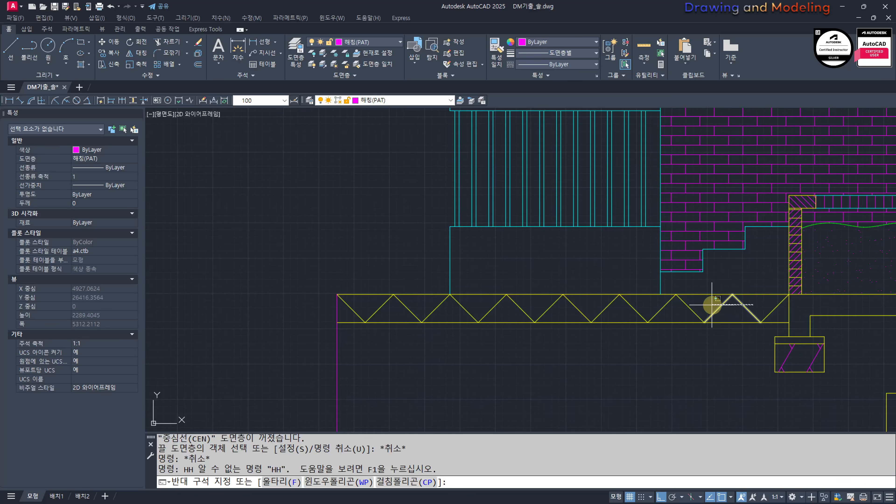
key("Escape")
middle_click_drag(741, 373, 769, 386)
key("Escape")
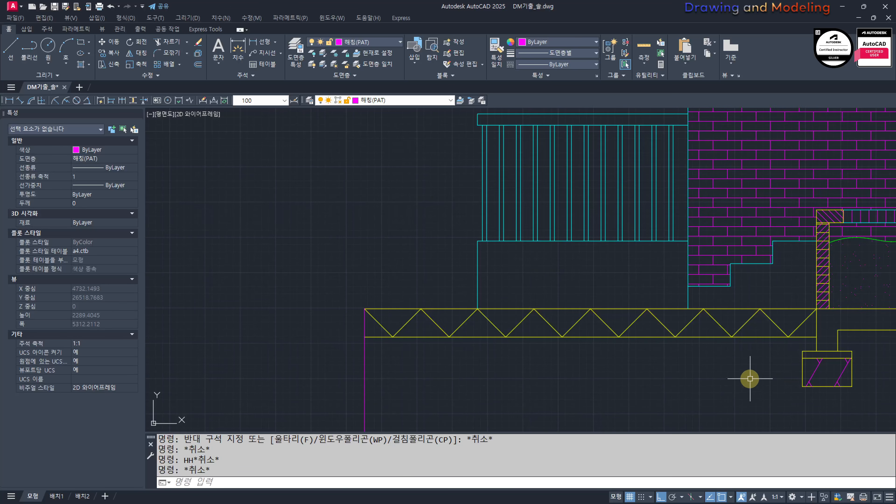
Step: Hatch the downward-pointing triangles of the zigzag ground layer with ANSI31 at scale 10 and angle 0
type("h")
key("space")
left_click(782, 317)
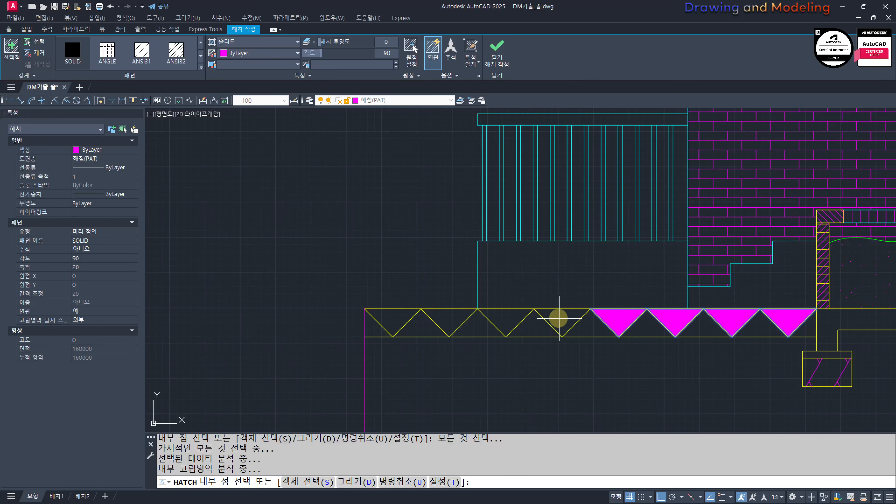
left_click(393, 320)
left_click(141, 53)
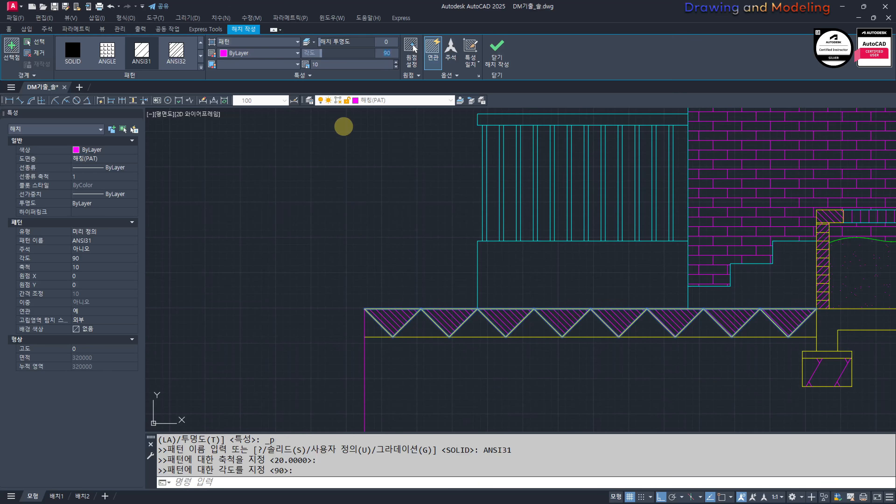
key("Escape")
key("Escape")
key("Escape")
Step: Hatch the remaining upward-pointing zigzag areas, including both end pieces, with ANSI31 at scale 10 and angle 0
type("h")
key("space")
left_click(805, 327)
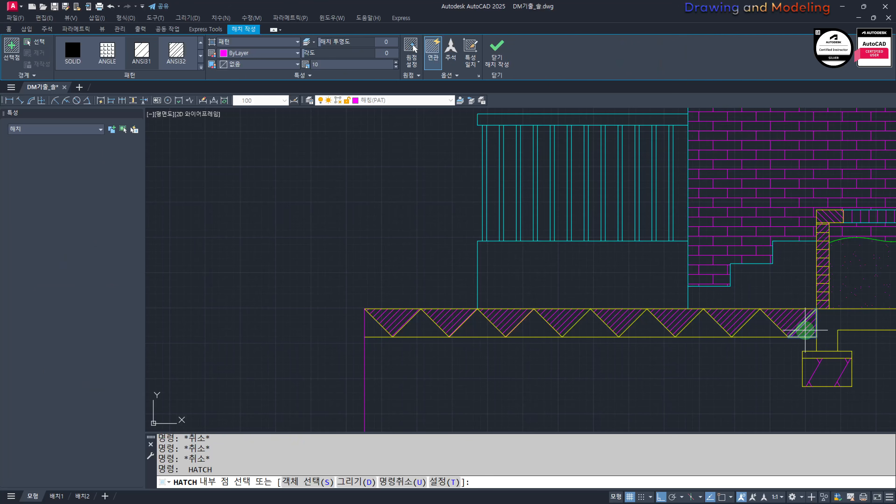
left_click(759, 328)
left_click(588, 332)
left_click(524, 325)
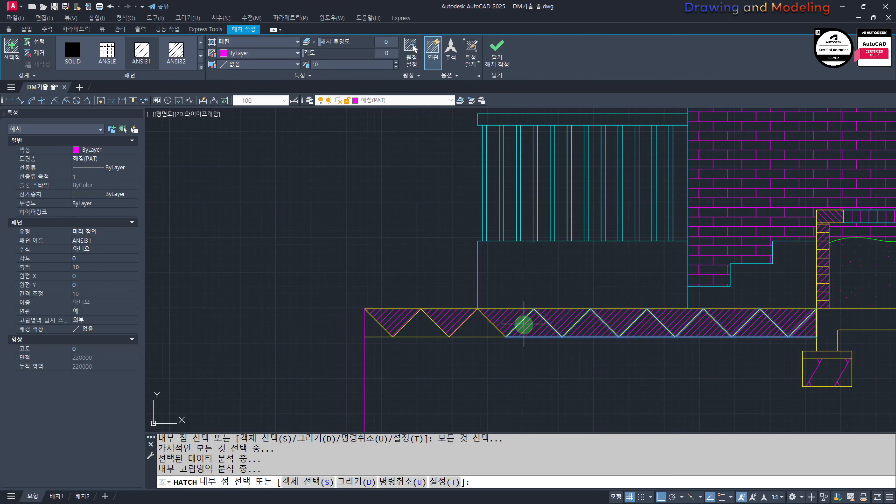
left_click(420, 335)
key("Escape")
Step: Set the angle of the upward-pointing triangles' hatch to 90
left_click(427, 321)
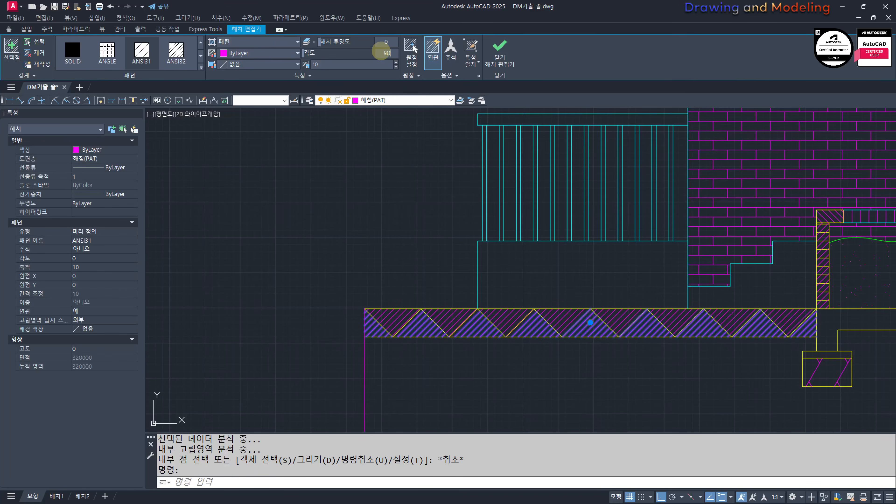
key("Return")
key("Escape")
key("Escape")
Step: Erase the vertical line at the ground layer's left end and the lower ground line, keeping the hatches
left_click(372, 363)
left_click(310, 399)
type("e")
key("space")
key("Escape")
key("Escape")
scroll(359, 342, "up", 6)
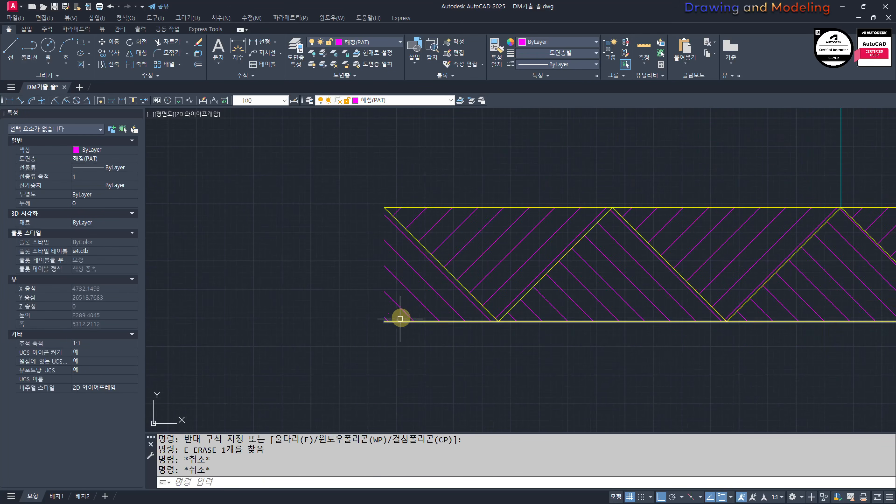
scroll(409, 324, "down", 3)
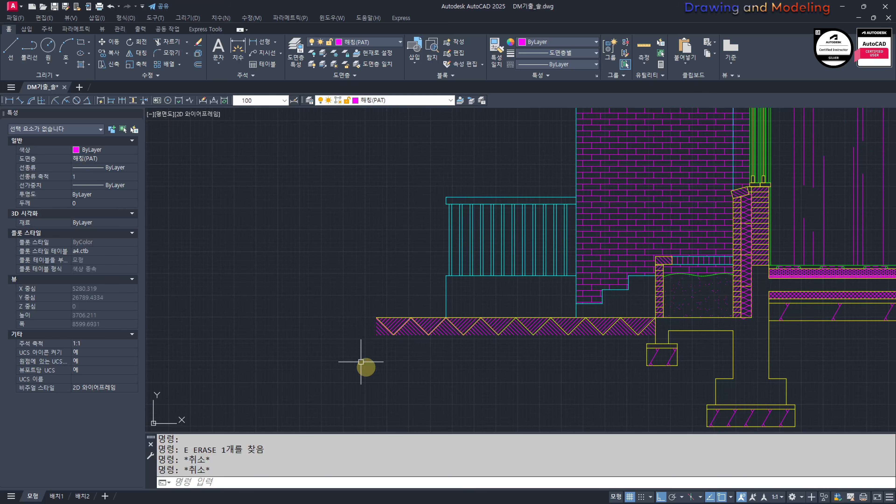
scroll(490, 406, "up", 2)
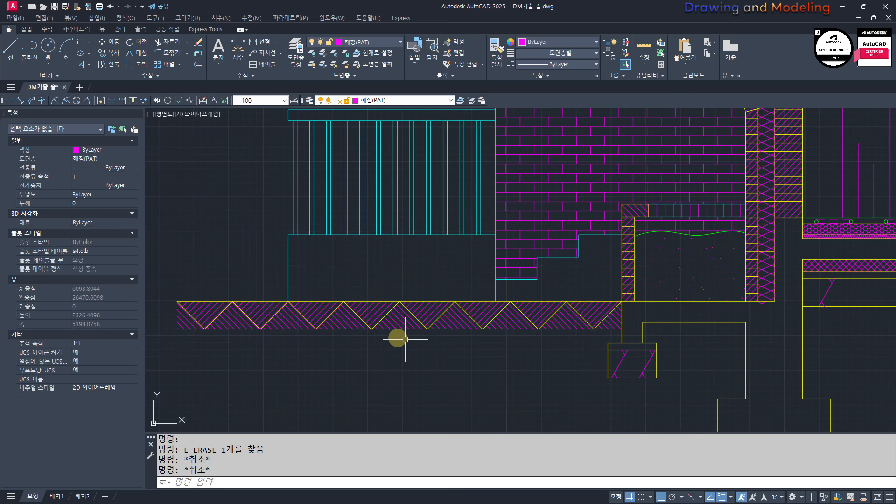
Step: Hatch the foundation and floor concrete together with the roof and upper wall concrete using ANSI31 at scale 10
scroll(405, 340, "down", 4)
middle_click_drag(419, 343, 457, 358)
scroll(414, 359, "down", 2)
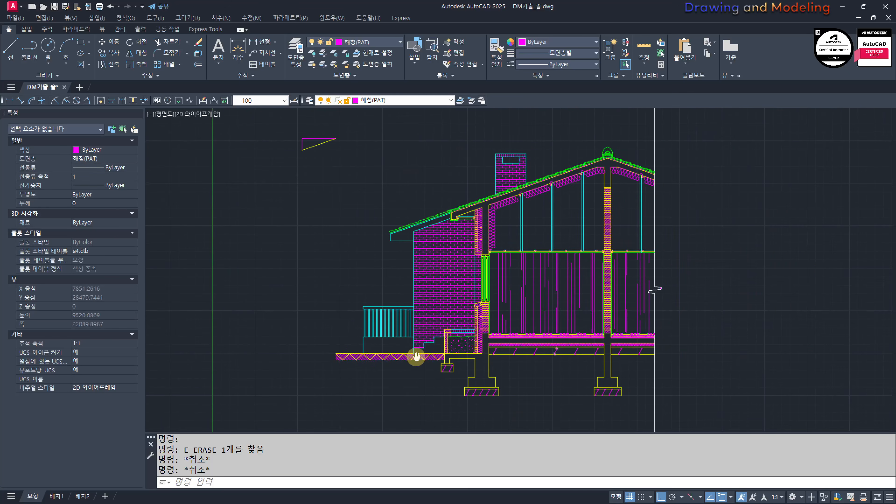
scroll(536, 386, "up", 2)
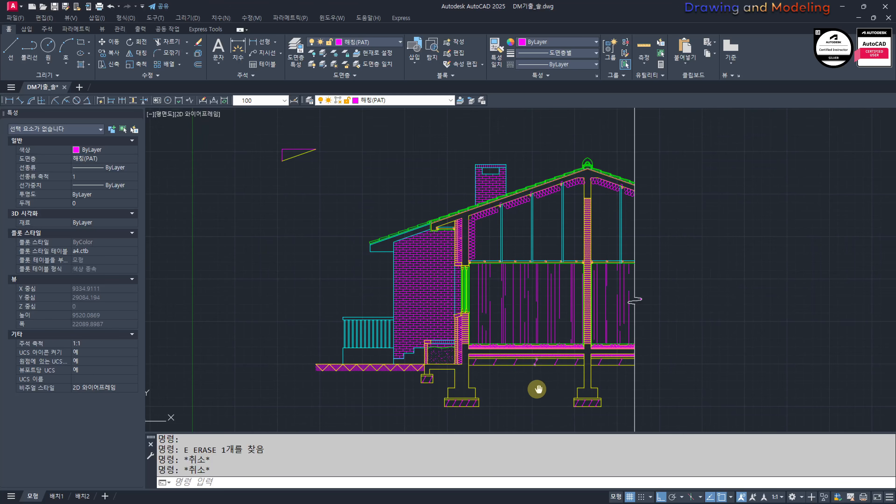
key("space")
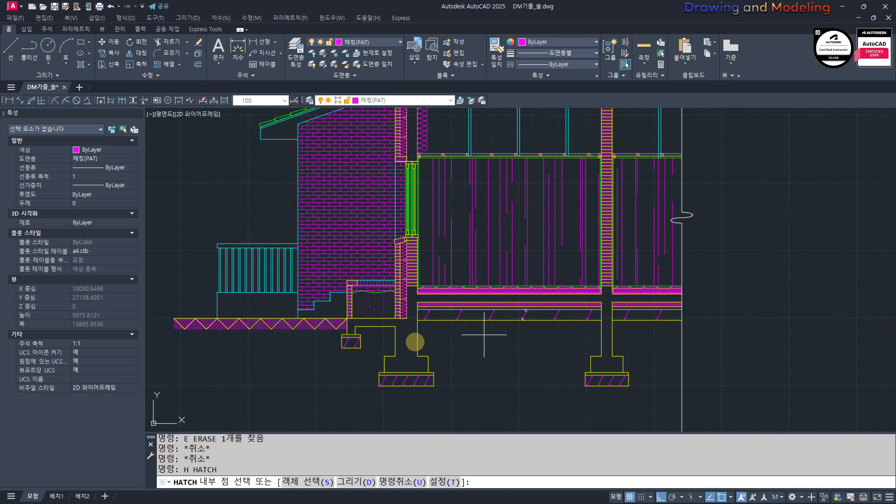
left_click(414, 342)
middle_click_drag(434, 109, 436, 227)
left_click(416, 198)
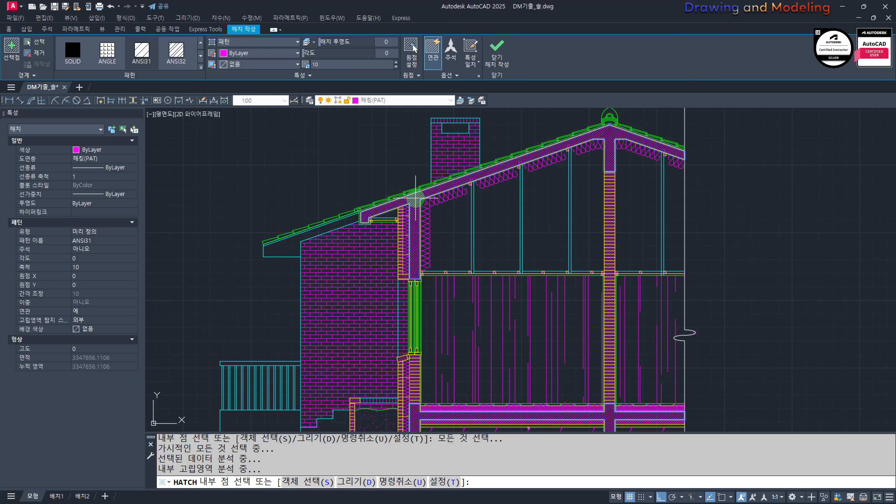
key("Escape")
key("Escape")
Step: Add a second, overlapping ANSI31 hatch to the roof slab and upper wall concrete
key("space")
left_click(413, 200)
key("Escape")
key("Escape")
Step: Change the second hatch on the roof and upper wall concrete to JIS_RC_18 at scale 30
left_click(415, 198)
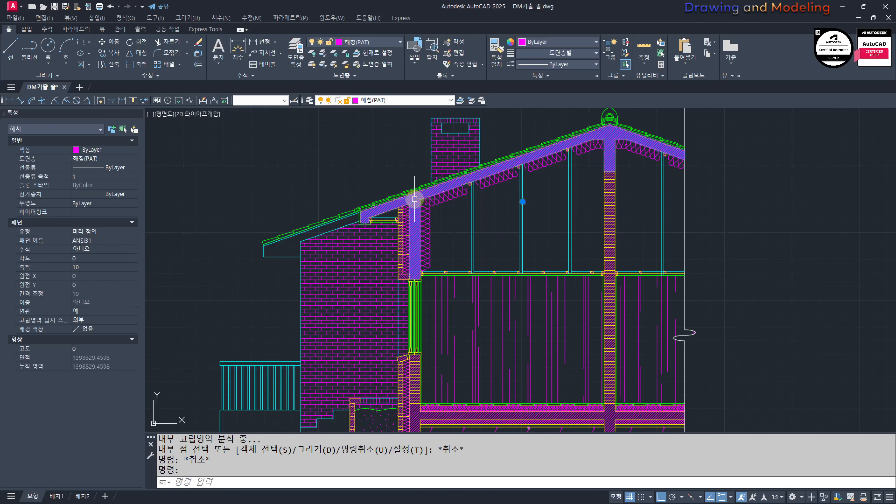
left_click(246, 41)
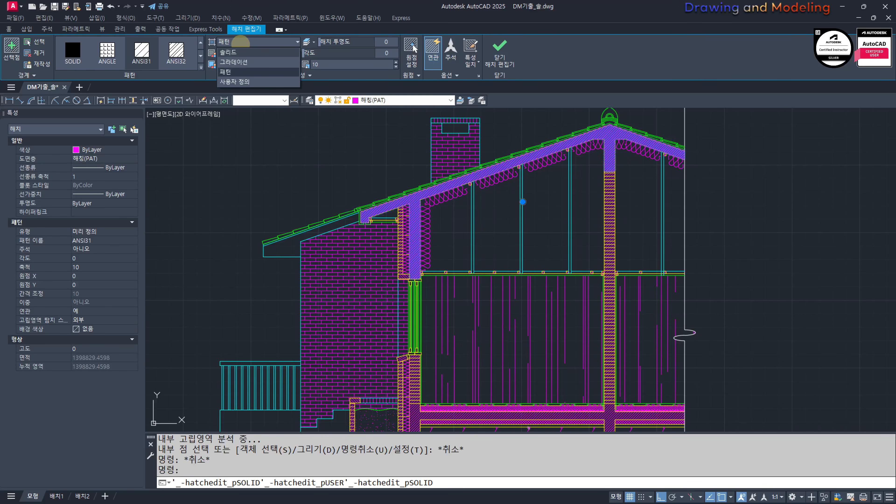
left_click(230, 43)
left_click(201, 67)
scroll(176, 87, "down", 8)
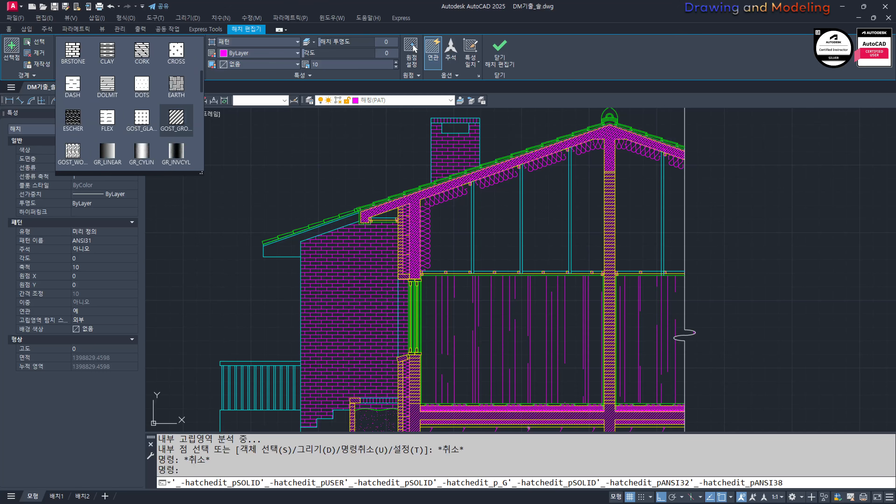
scroll(141, 87, "down", 2)
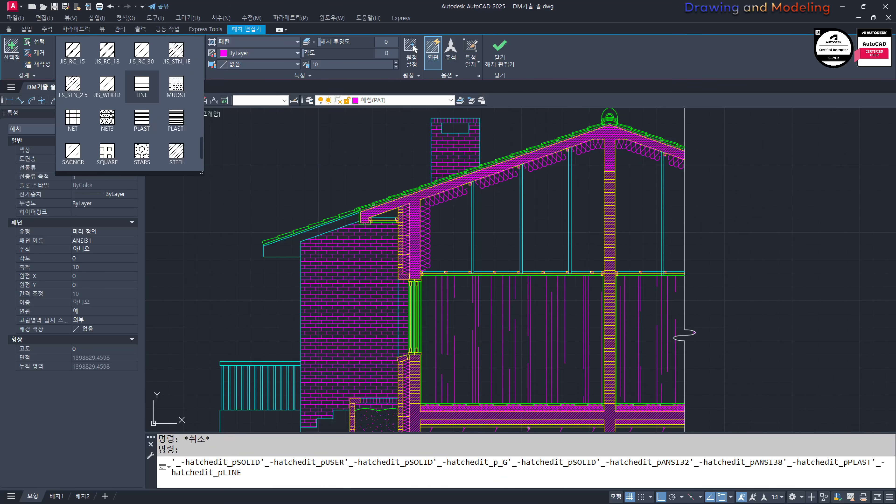
scroll(141, 87, "up", 1)
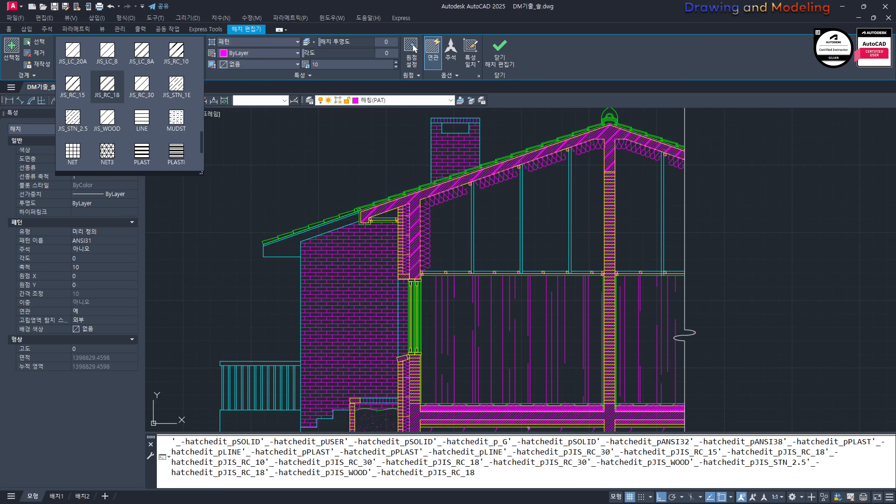
left_click(107, 85)
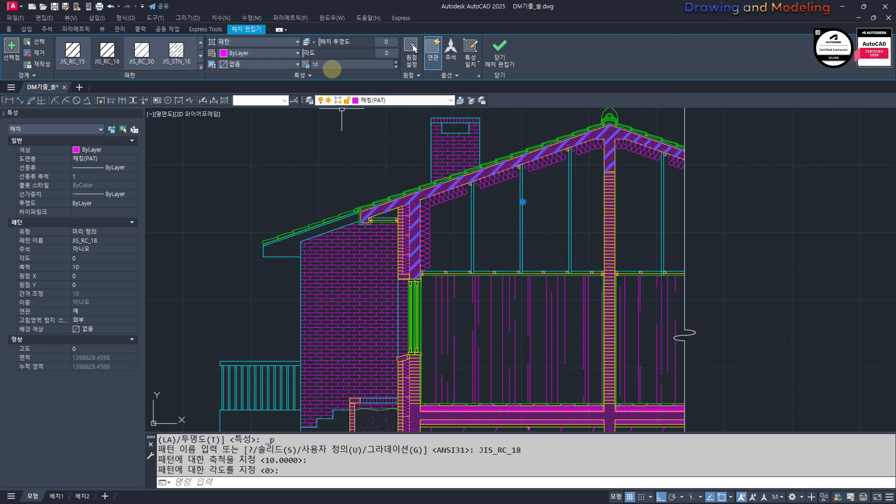
key("Escape")
key("Escape")
key("Escape")
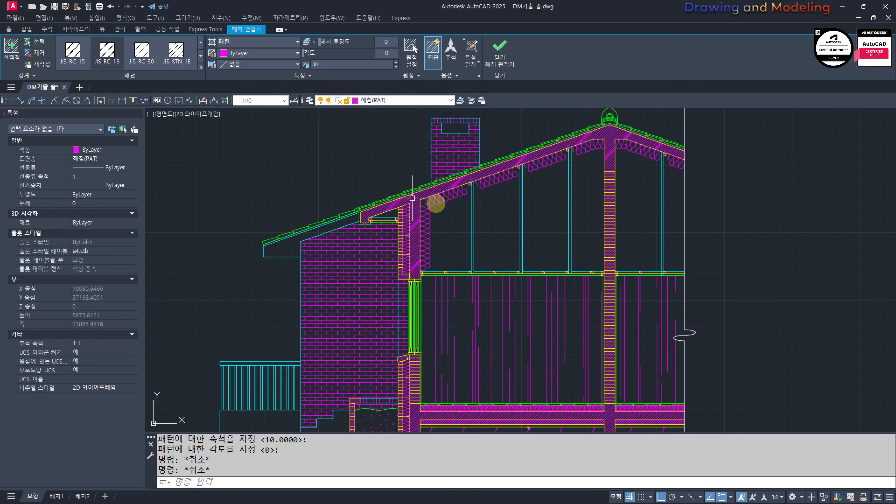
Step: Change the first concrete hatch, shared by the roof and foundation, to AR-CONC at scale 1
scroll(436, 202, "up", 5)
left_click(375, 188)
scroll(382, 213, "down", 5)
middle_click_drag(350, 182, 393, 209)
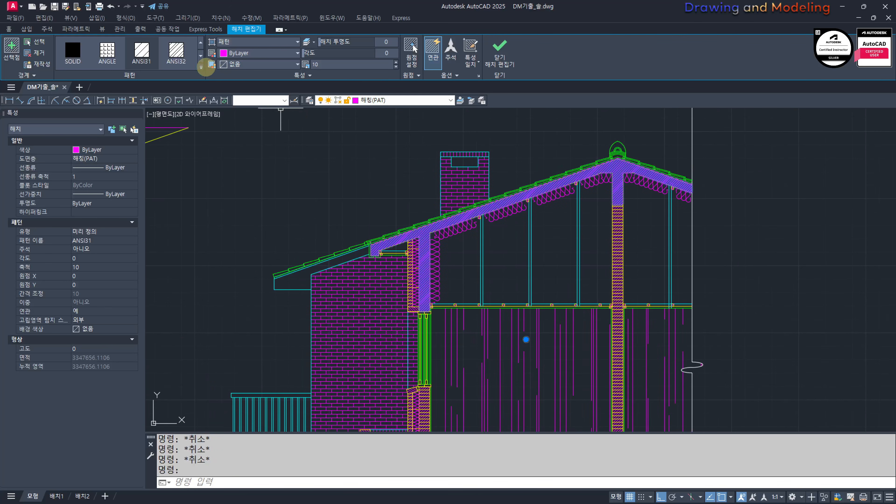
left_click(198, 67)
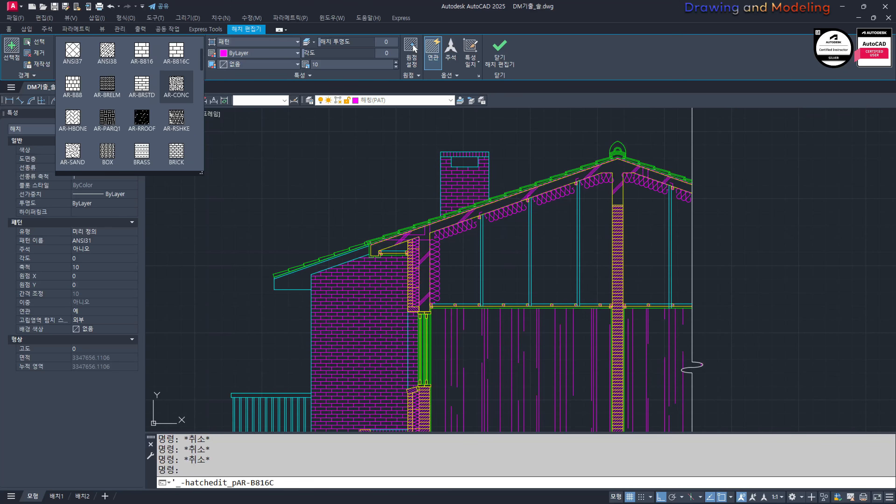
left_click(177, 84)
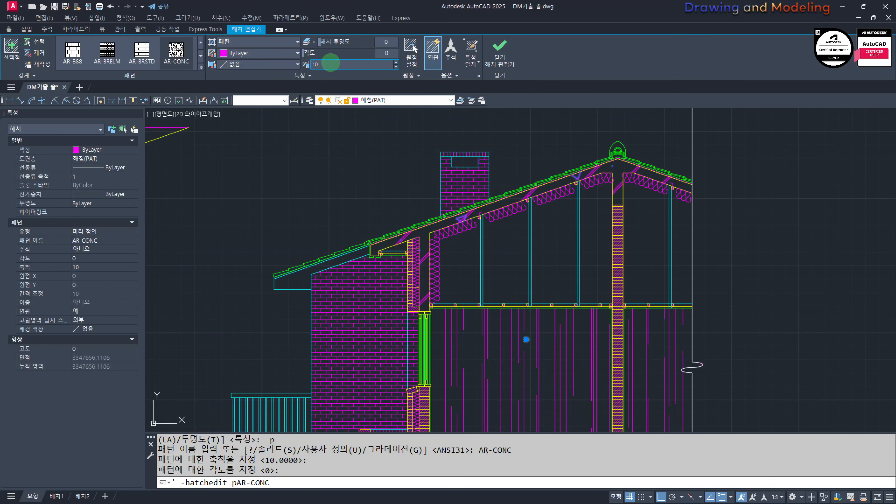
key("Escape")
key("Escape")
key("Escape")
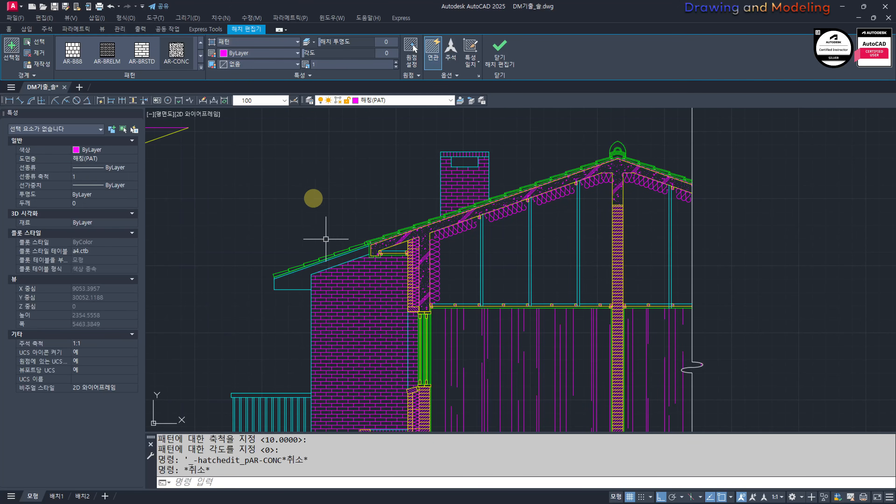
Step: Add a second, overlapping AR-CONC hatch at scale 10 to the foundation and floor slab concrete
scroll(323, 264, "down", 3)
scroll(326, 296, "up", 8)
scroll(434, 328, "down", 3)
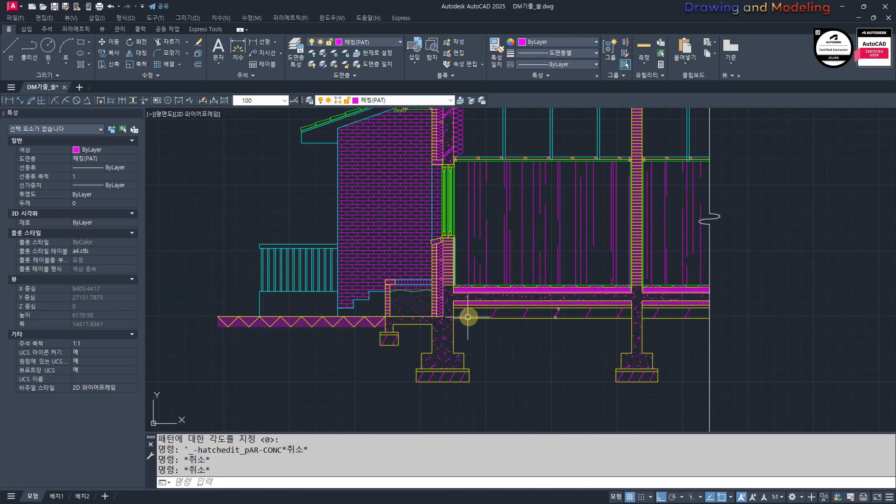
type("h")
key("Return")
left_click(441, 368)
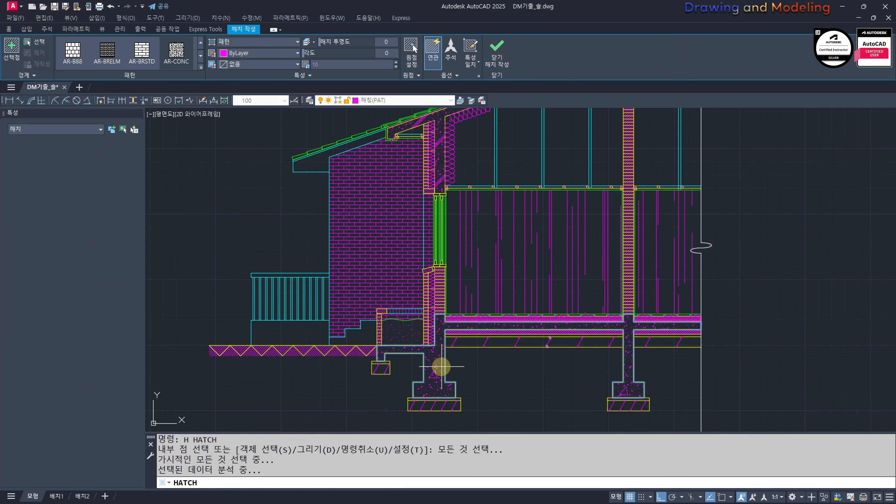
key("Escape")
left_click(436, 380)
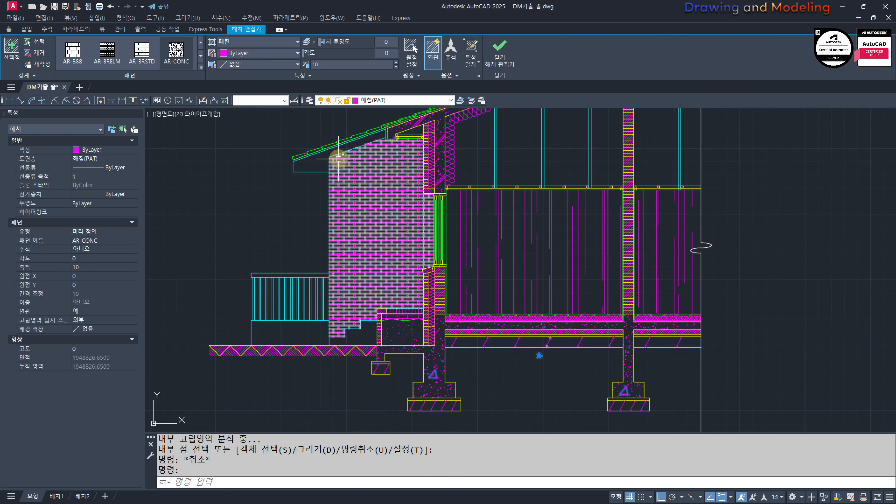
scroll(176, 53, "down", 6)
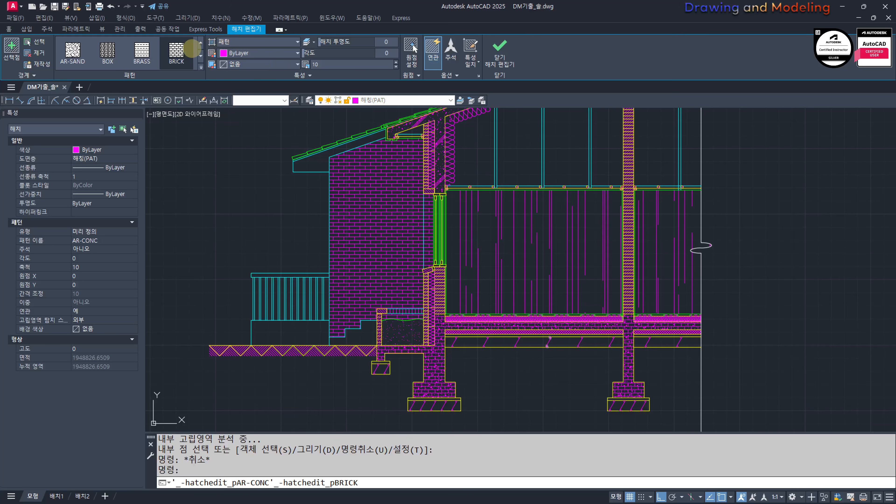
key("Escape")
Step: Match the properties of the upper wall's JIS_RC_18 hatch onto the second foundation and floor slab hatch
scroll(422, 152, "up", 6)
type("mm")
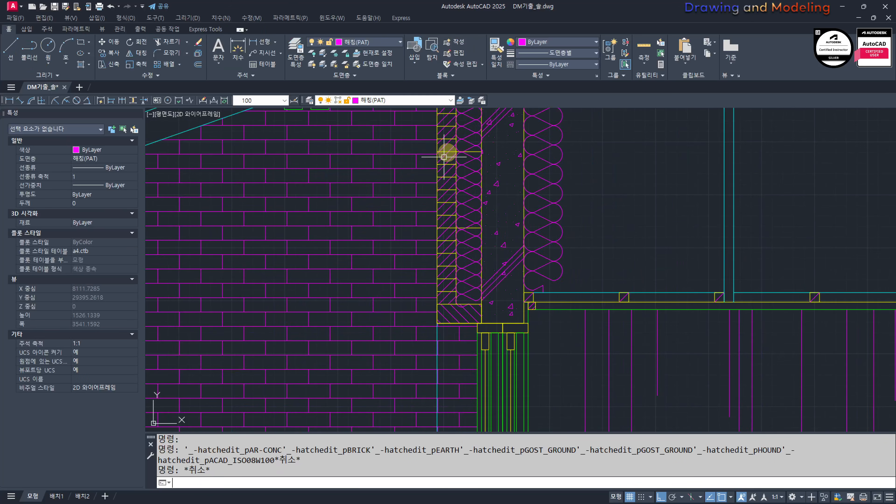
key("space")
scroll(510, 263, "up", 4)
left_click(514, 246)
scroll(514, 254, "down", 8)
mouse_move(506, 356)
middle_mouse_down()
mouse_move(484, 350)
mouse_move(508, 304)
middle_mouse_up()
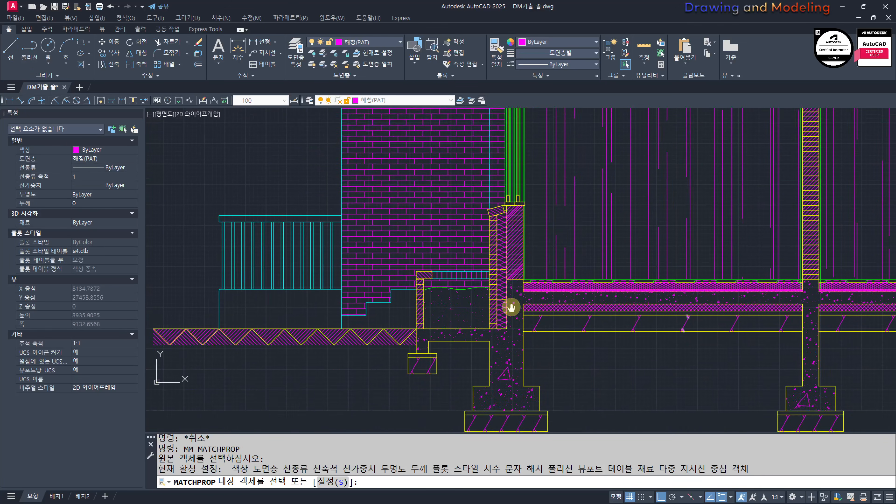
scroll(504, 327, "up", 5)
left_click(510, 316)
key("Escape")
key("Escape")
scroll(508, 311, "down", 10)
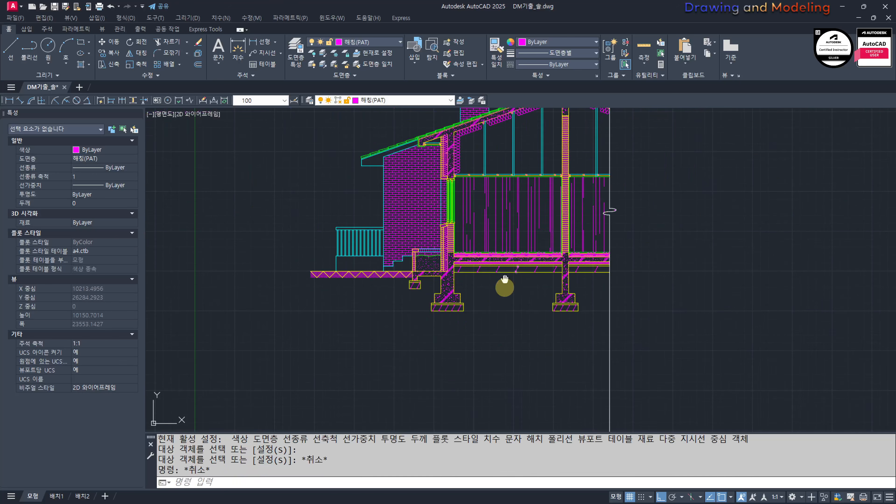
Step: Turn all hidden layers of the drawing back on
scroll(488, 317, "up", 3)
type("oo")
key("Return")
key("Escape")
key("Escape")
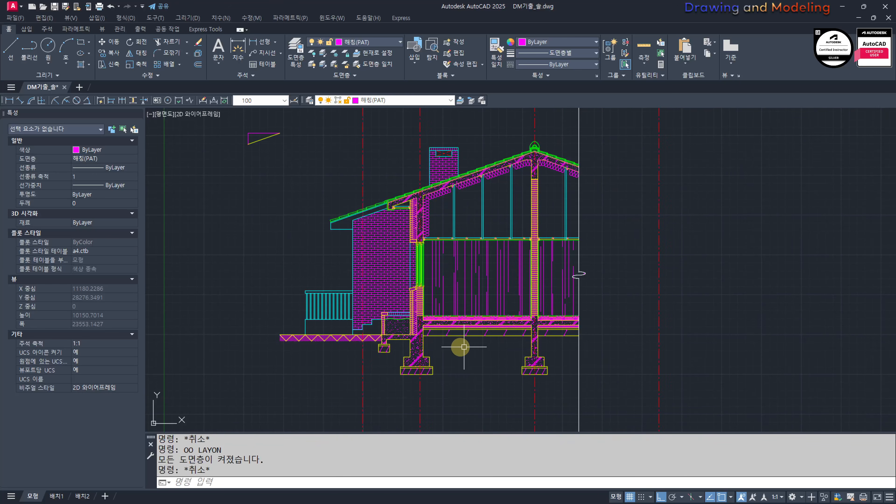
Step: Examine the finished hatching across the section's foundation, floor slab, walls and roof with all layers shown
scroll(488, 317, "up", 8)
scroll(564, 349, "down", 10)
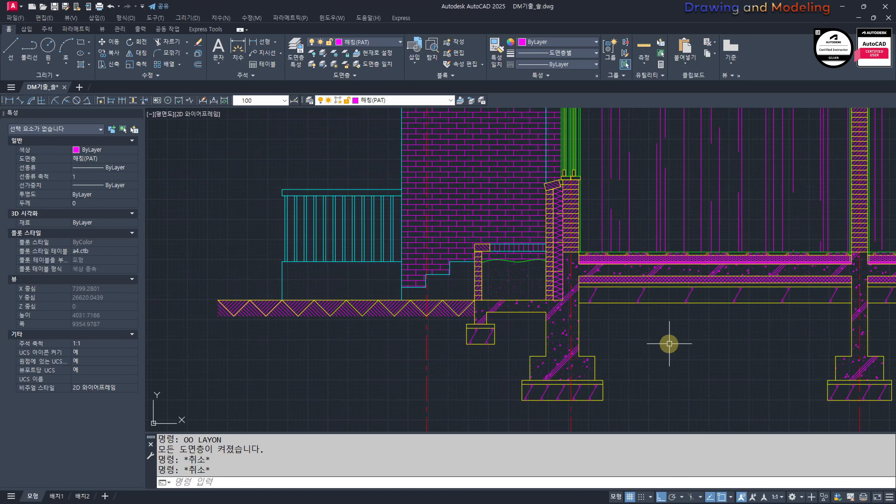
scroll(582, 238, "up", 9)
scroll(602, 300, "down", 4)
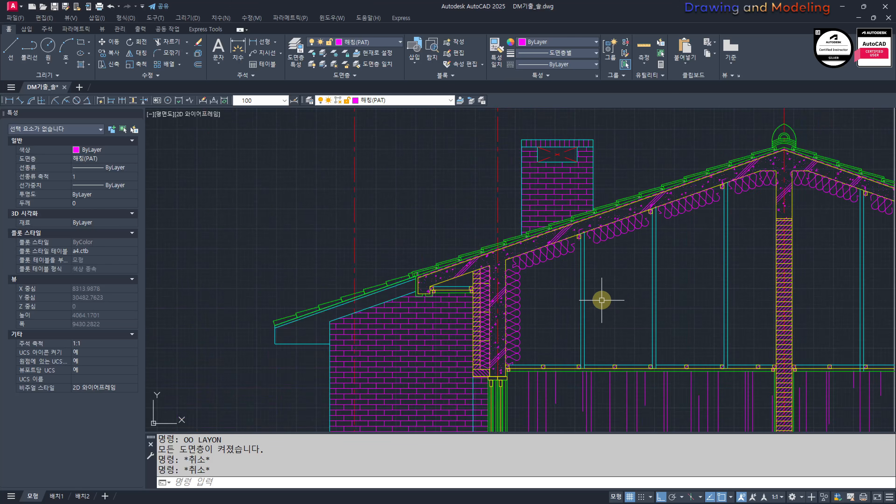
middle_click_drag(602, 300, 459, 203)
scroll(459, 203, "down", 2)
scroll(450, 318, "up", 2)
middle_click_drag(459, 365, 547, 385)
scroll(524, 377, "up", 2)
scroll(520, 403, "down", 4)
scroll(564, 348, "down", 4)
mouse_move(564, 348)
middle_mouse_down()
mouse_move(521, 312)
mouse_move(529, 320)
middle_mouse_up()
scroll(527, 311, "up", 2)
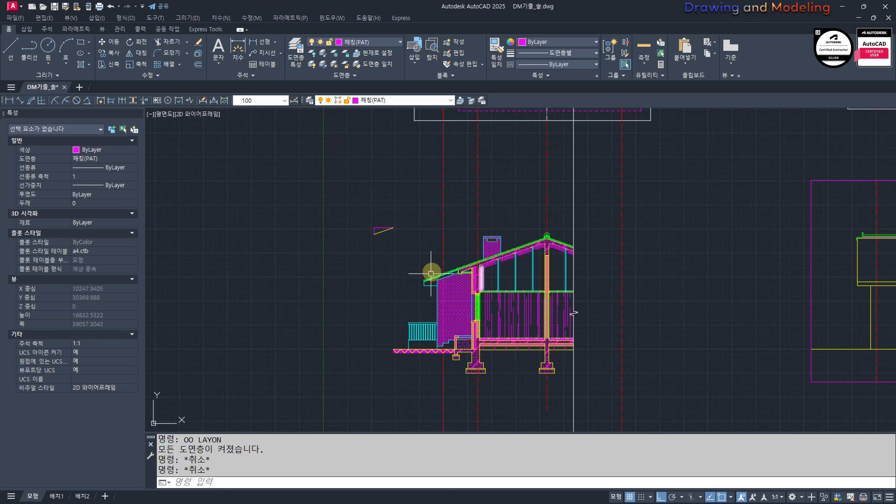
Step: Erase the red grid line that stands right of the section's break line
left_click(650, 254)
left_click(608, 268)
type("e")
key("space")
key("Escape")
key("Escape")
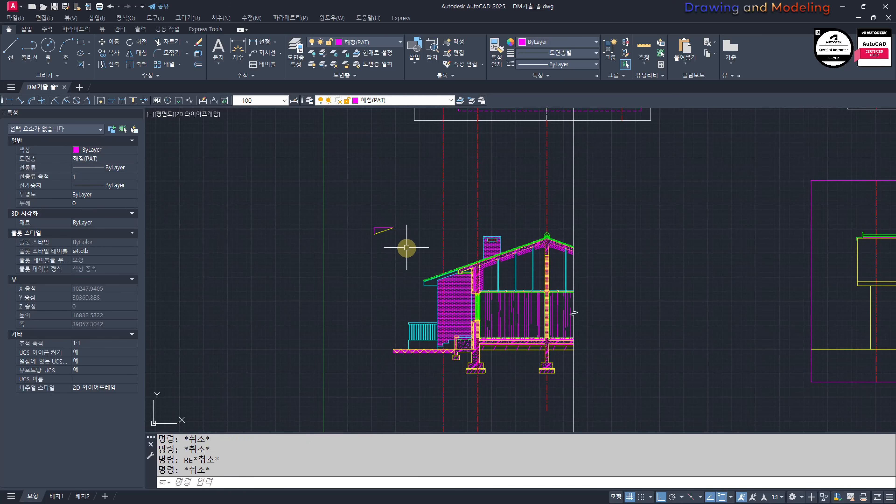
Step: Move the roof slope triangle horizontally to just above the roof beside the chimney
left_click(407, 247)
left_click(384, 225)
middle_click_drag(408, 226, 395, 228)
scroll(396, 228, "up", 4)
type("m")
key("space")
left_click(335, 246)
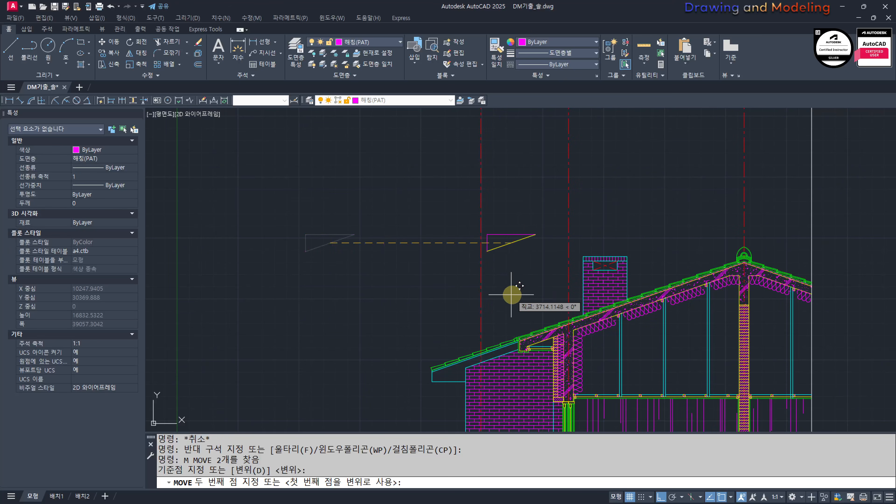
key("Escape")
key("Escape")
scroll(497, 298, "down", 7)
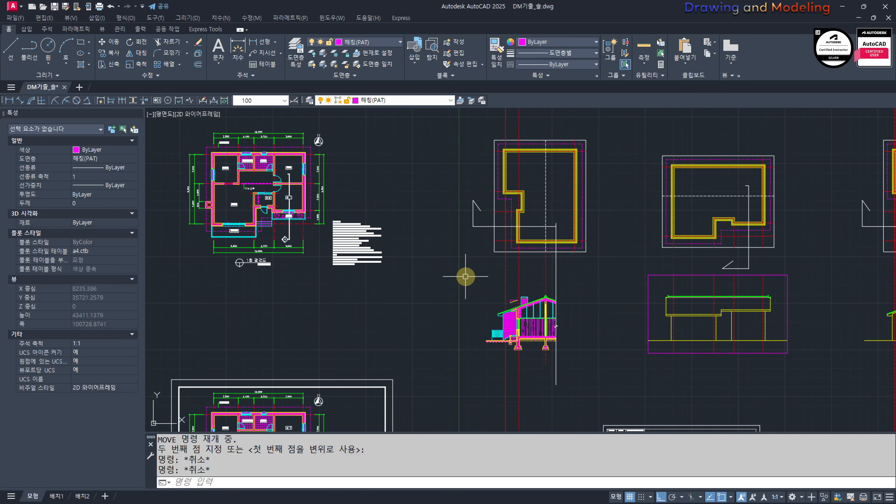
Step: Draw a rectangular frame around the whole house section
type("rec")
key("space")
left_click(459, 277)
left_click(582, 366)
scroll(540, 364, "up", 2)
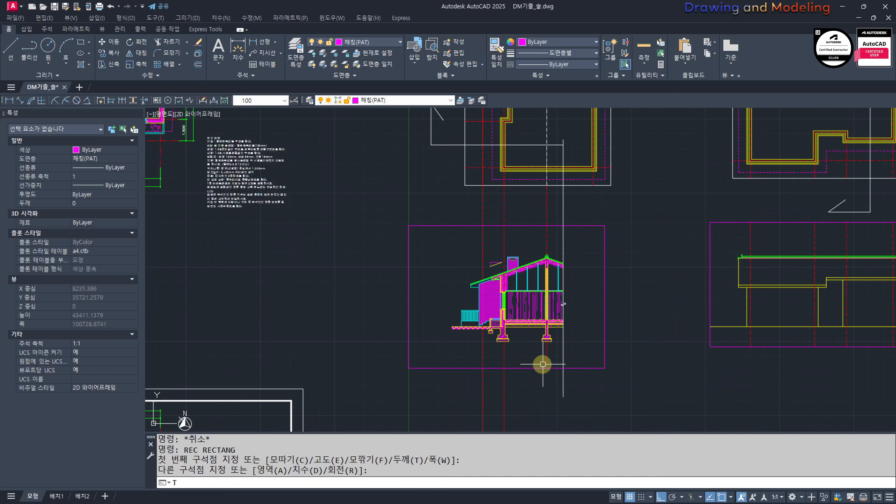
Step: Trim the vertical grid lines and the break line where they run beyond the section's frame
type("tr")
key("space")
left_click(577, 367)
key("space")
left_click(366, 213)
left_click(648, 402)
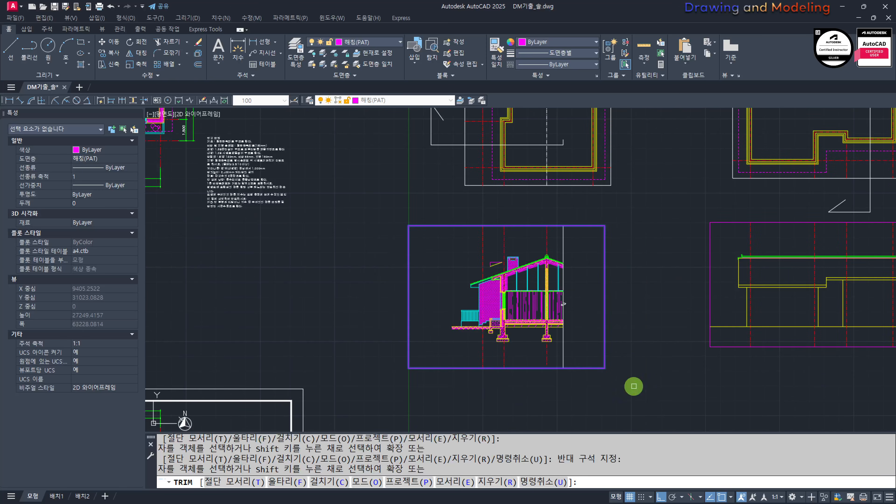
key("Escape")
Step: Stretch the left side of the section's frame inward, closer to the house
scroll(422, 336, "up", 2)
type("s")
key("space")
left_click(444, 361)
left_click(339, 146)
key("space")
left_click(440, 251)
left_click(482, 259)
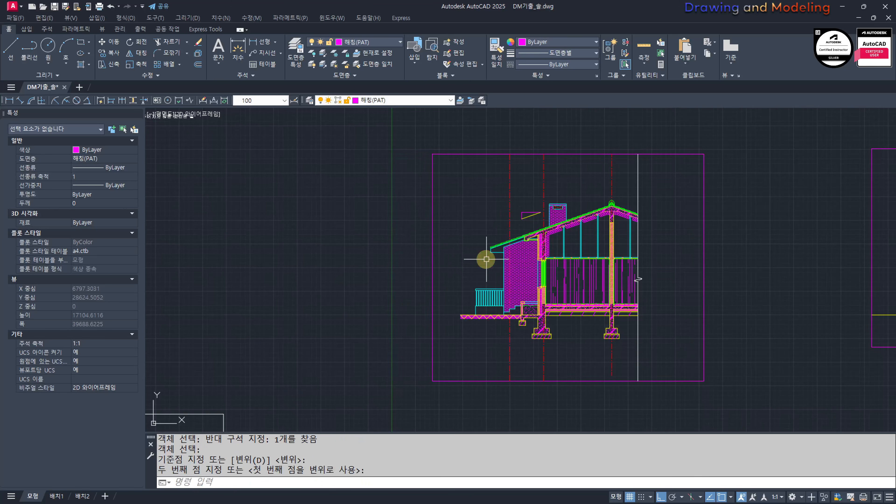
Step: Stretch the right side of the section's frame inward, closer to the break line
key("space")
left_click(763, 426)
left_click(645, 120)
key("space")
left_click(769, 277)
key("Escape")
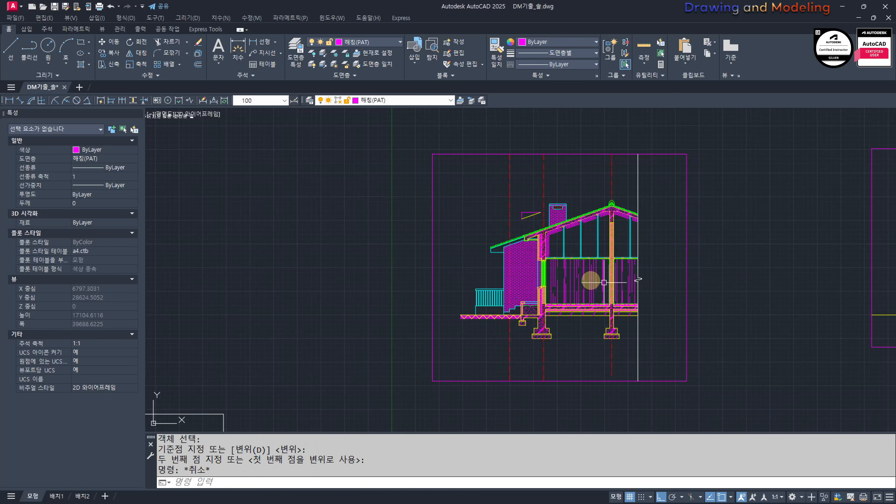
Step: Trim the green finish lines on both sides of the interior brick wall below the floor surface line
scroll(644, 306, "up", 3)
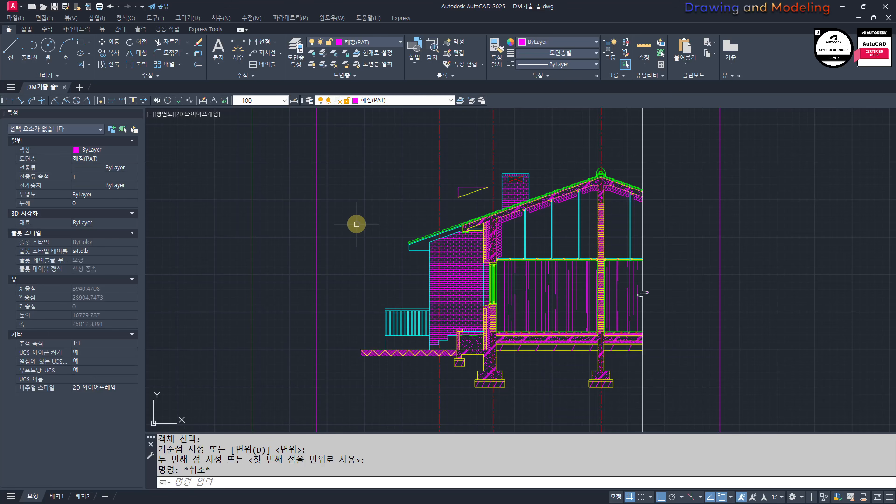
scroll(459, 350, "up", 5)
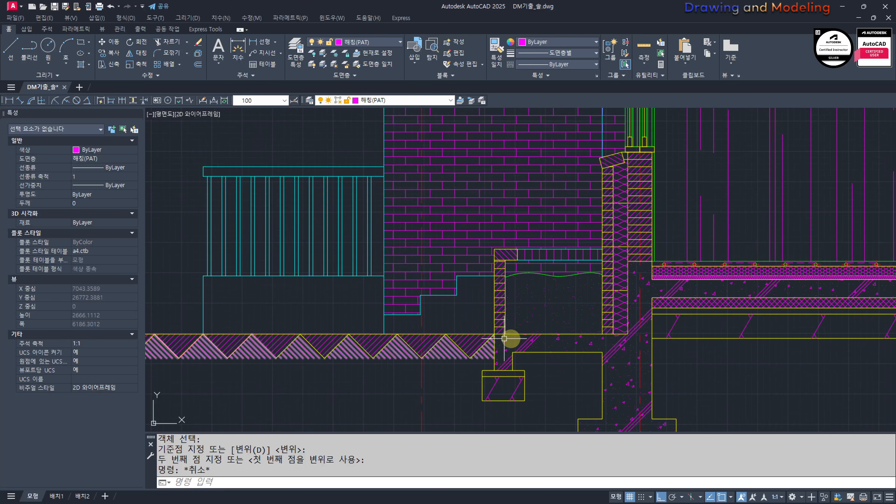
scroll(489, 295, "down", 5)
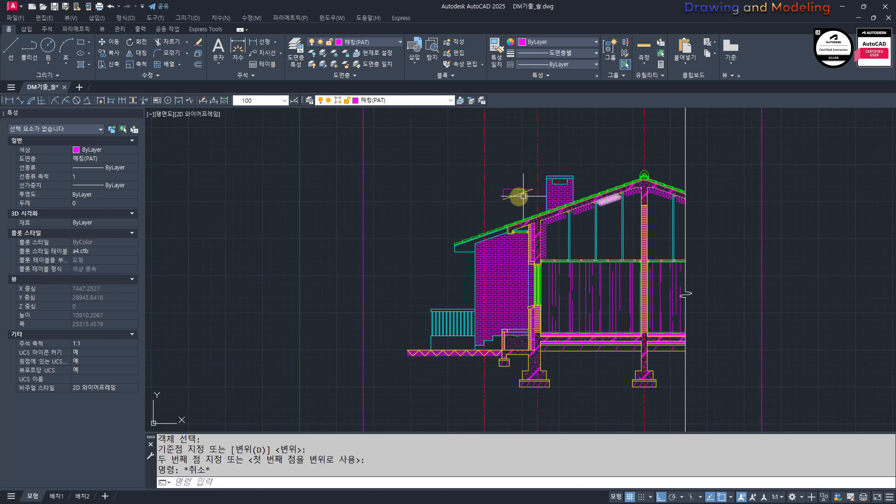
middle_click_drag(454, 261, 419, 268)
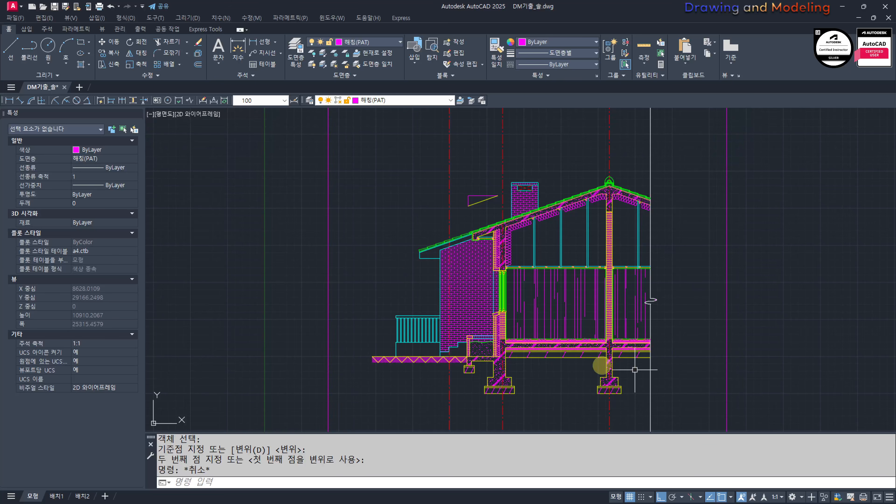
scroll(561, 335, "up", 4)
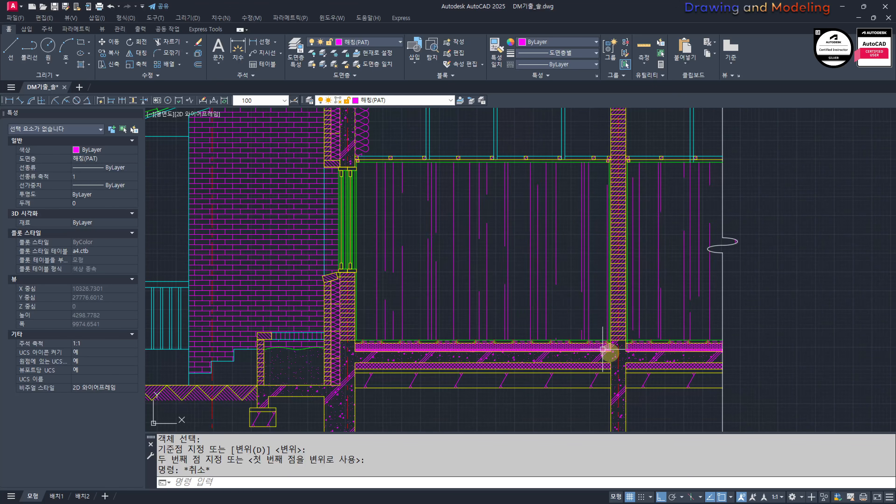
scroll(610, 352, "up", 8)
type("tr")
key("space")
scroll(646, 303, "up", 3)
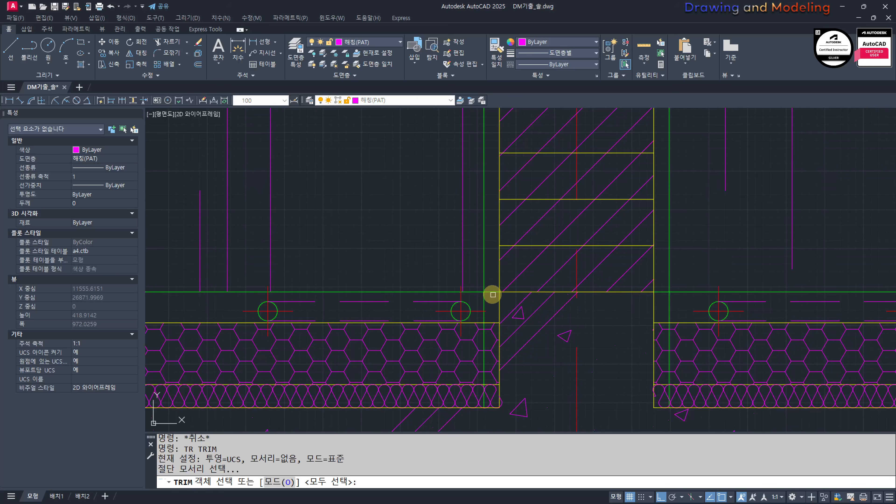
left_click(492, 293)
left_click(673, 295)
key("space")
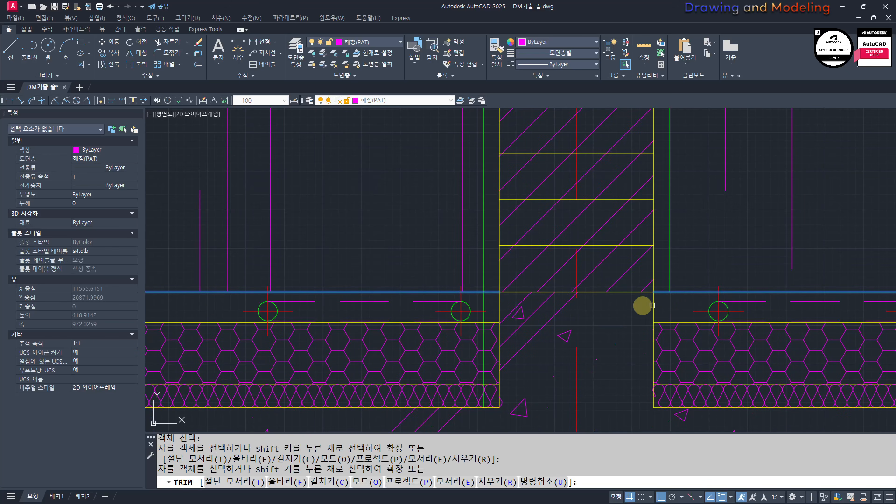
left_click(514, 305)
left_click(485, 301)
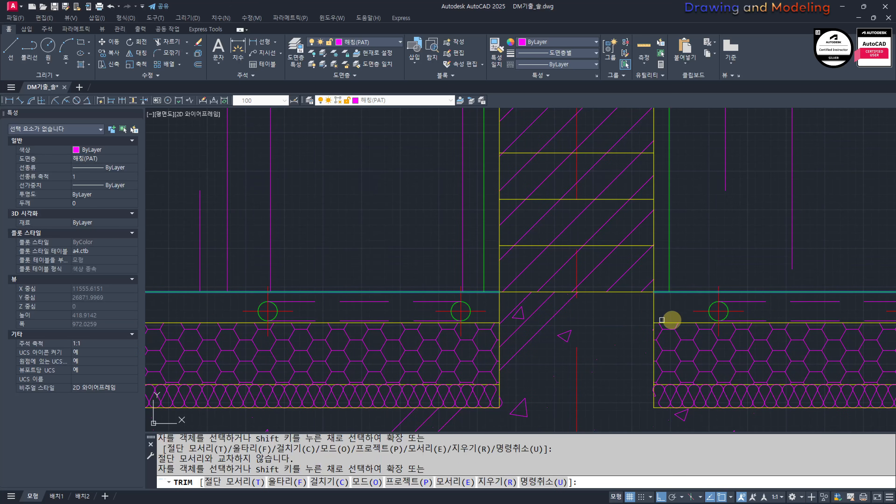
key("Escape")
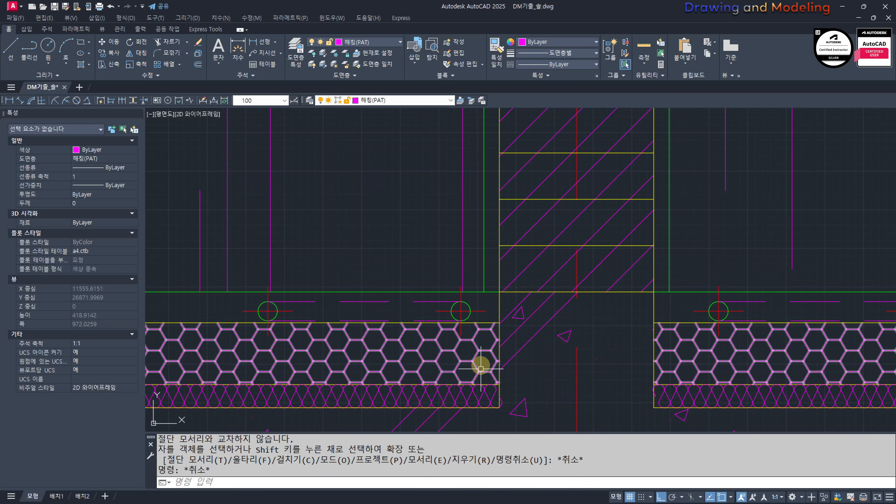
Step: Look over the finished section and the framed elevation outline beside it
scroll(574, 305, "down", 12)
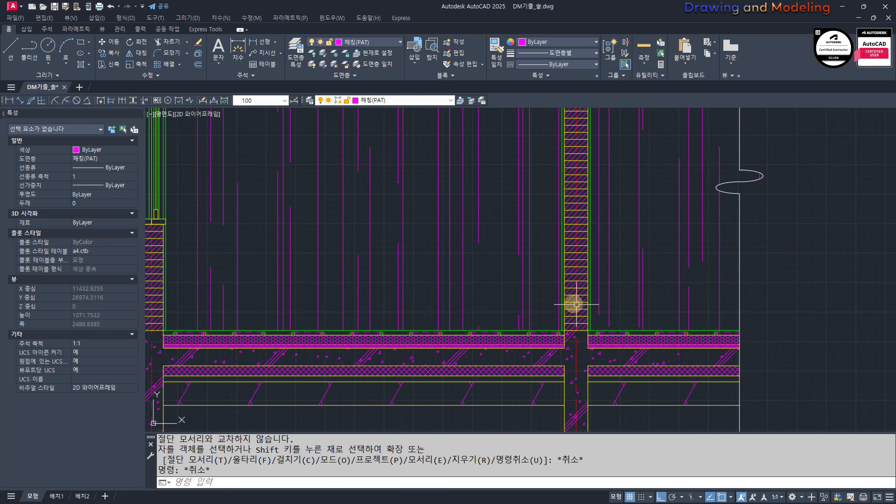
middle_click_drag(589, 204, 585, 301)
scroll(584, 300, "up", 6)
scroll(535, 263, "down", 12)
middle_click_drag(519, 281, 511, 307)
middle_click_drag(802, 319, 510, 321)
scroll(392, 288, "up", 1)
middle_click_drag(246, 295, 540, 324)
scroll(559, 329, "down", 2)
middle_click_drag(653, 248, 641, 262)
middle_click_drag(521, 319, 494, 327)
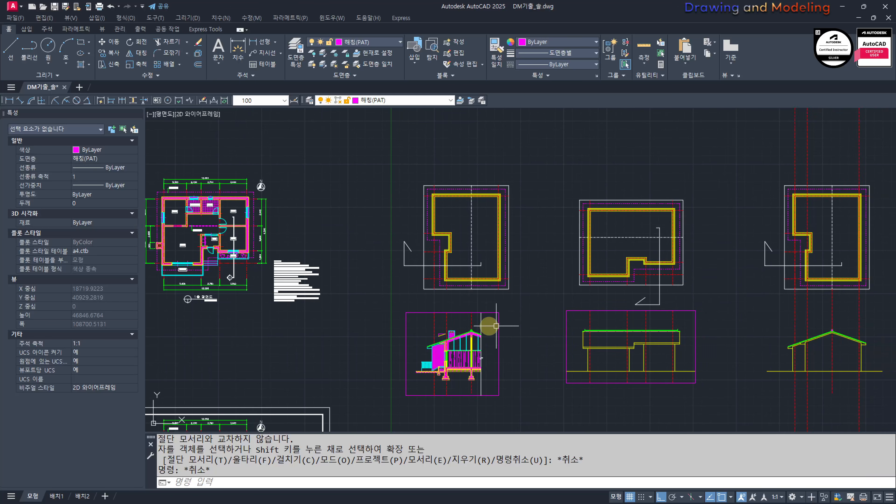
middle_click_drag(336, 338, 486, 346)
scroll(565, 388, "up", 5)
mouse_move(564, 387)
middle_mouse_down()
mouse_move(416, 351)
mouse_move(341, 347)
middle_mouse_up()
mouse_move(535, 264)
middle_mouse_down()
mouse_move(510, 393)
mouse_move(464, 360)
middle_mouse_up()
middle_click_drag(793, 372, 688, 370)
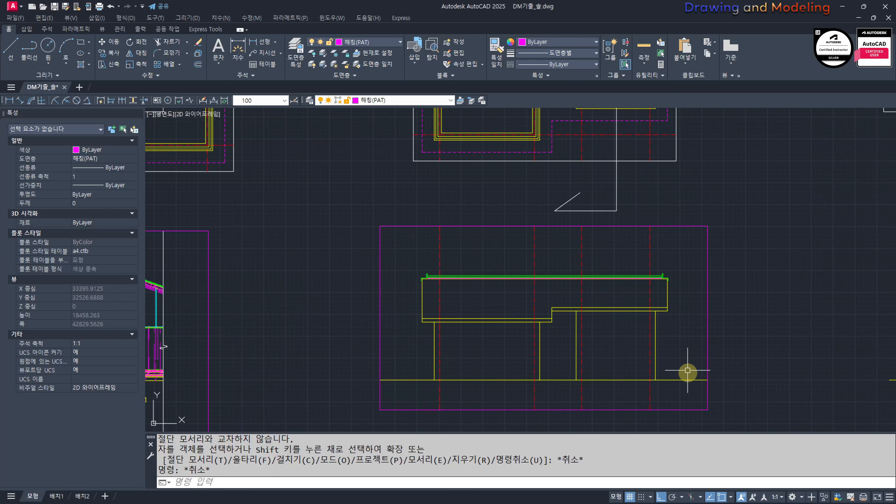
middle_click_drag(602, 284, 601, 353)
scroll(594, 226, "down", 4)
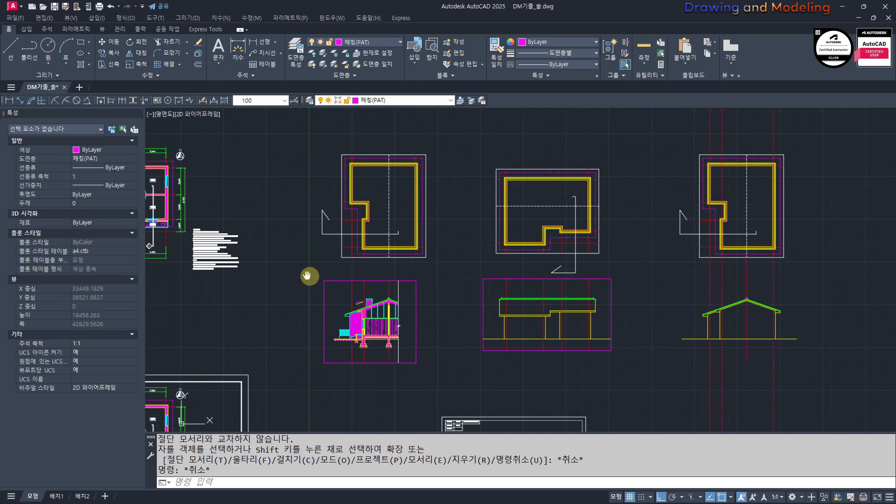
Step: Draw a horizontal line from the top of the base under the section's railing across the whole neighbouring elevation
scroll(435, 329, "up", 8)
type("l")
key("Return")
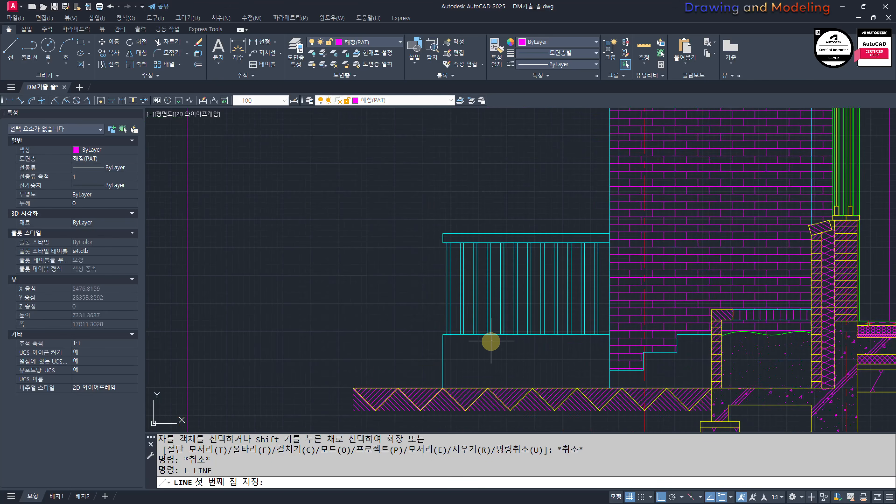
left_click(449, 336)
scroll(450, 335, "down", 6)
middle_click_drag(642, 385, 361, 379)
scroll(361, 380, "down", 2)
middle_click_drag(543, 387, 346, 378)
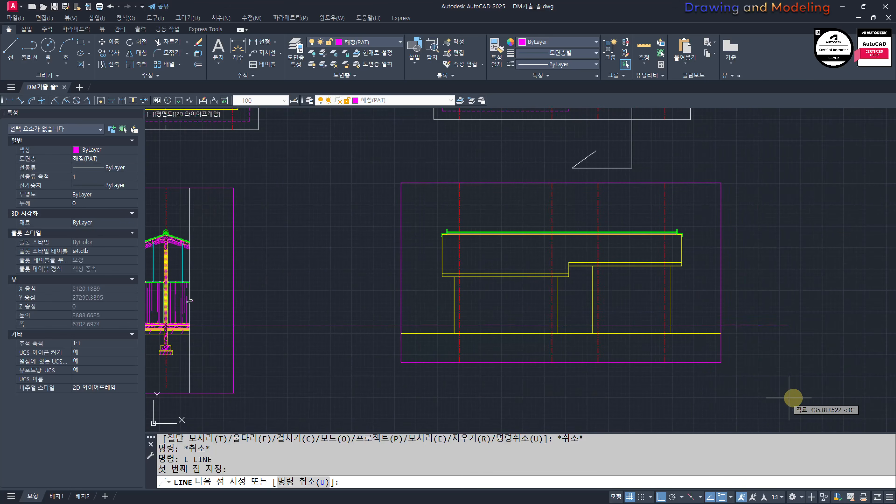
left_click(804, 398)
key("Escape")
key("Escape")
Step: Trim the projected line beyond the right wall line of the elevation's left block
scroll(528, 323, "up", 5)
type("tr")
left_click(653, 297)
left_click(638, 318)
key("space")
left_click(725, 307)
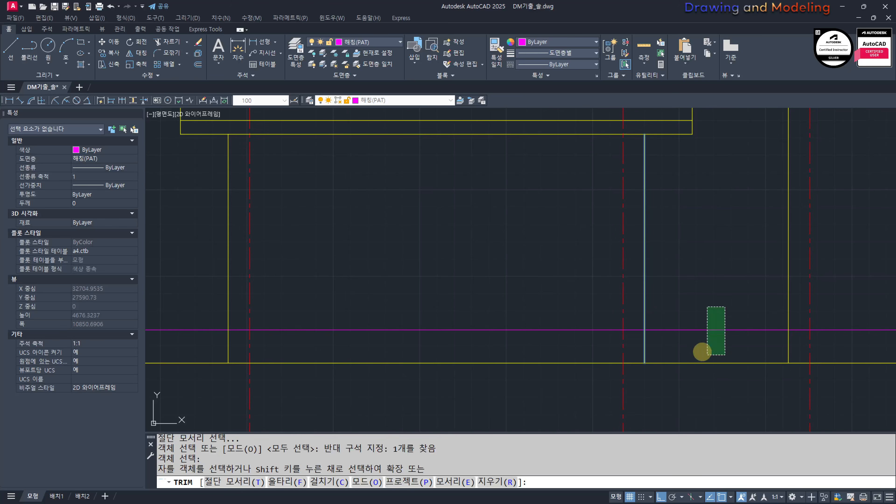
left_click(703, 353)
Step: Trim the projected line beyond the left wall line of the elevation's left block
type("tr")
left_click(405, 299)
left_click(385, 318)
key("space")
left_click(360, 326)
left_click(340, 346)
key("Escape")
key("Escape")
Step: Draw a horizontal line at the same height from the left block's right wall to the right block's left wall
middle_click_drag(629, 380, 528, 380)
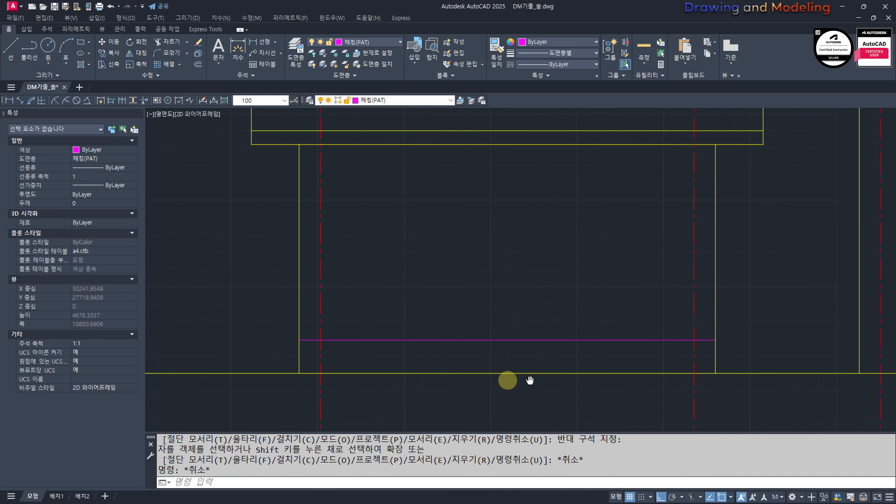
key("Return")
scroll(529, 359, "up", 2)
left_click(577, 316)
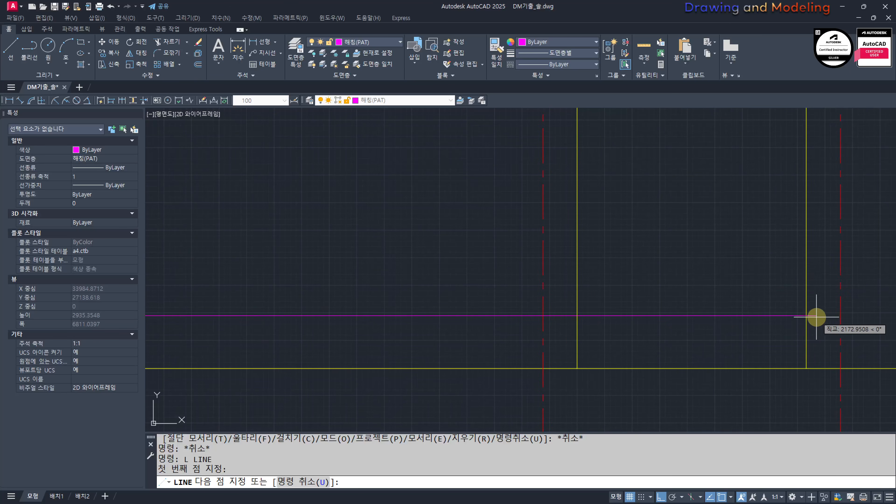
left_click(806, 315)
key("Escape")
key("Escape")
Step: Match the properties of a cyan vertical line in the section onto both new horizontal lines in the elevation
middle_click_drag(724, 326, 624, 336)
scroll(610, 324, "down", 10)
middle_click_drag(561, 321, 520, 330)
type("mm")
key("Return")
scroll(320, 311, "up", 4)
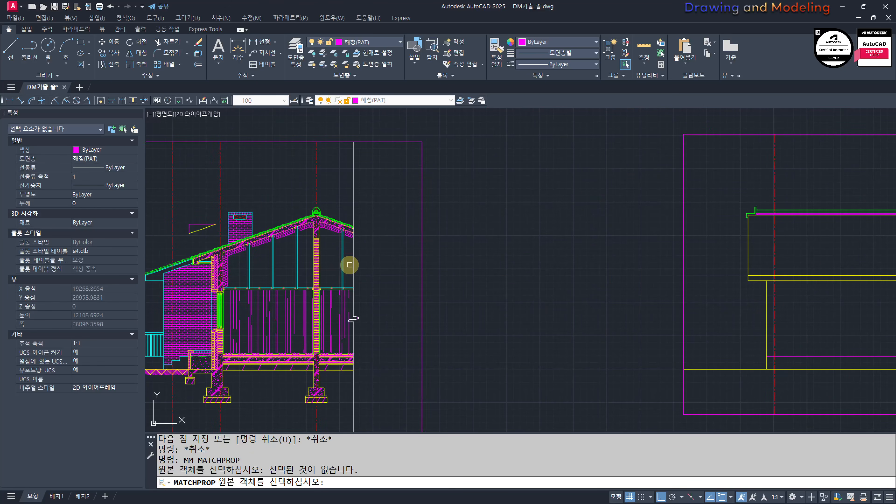
left_click(343, 260)
middle_click_drag(658, 329, 367, 304)
scroll(534, 332, "up", 4)
left_click(668, 341)
left_click(589, 292)
left_click(878, 296)
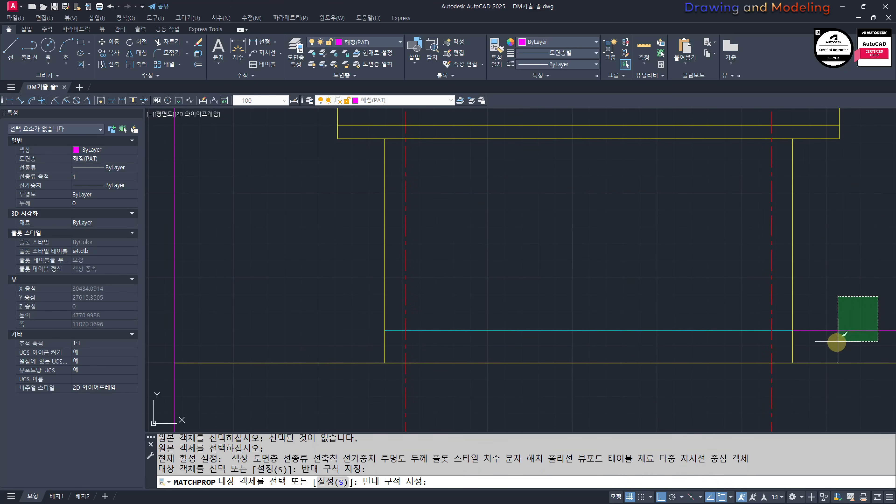
key("Escape")
key("Escape")
mouse_move(823, 358)
middle_mouse_down()
mouse_move(621, 356)
mouse_move(530, 326)
middle_mouse_up()
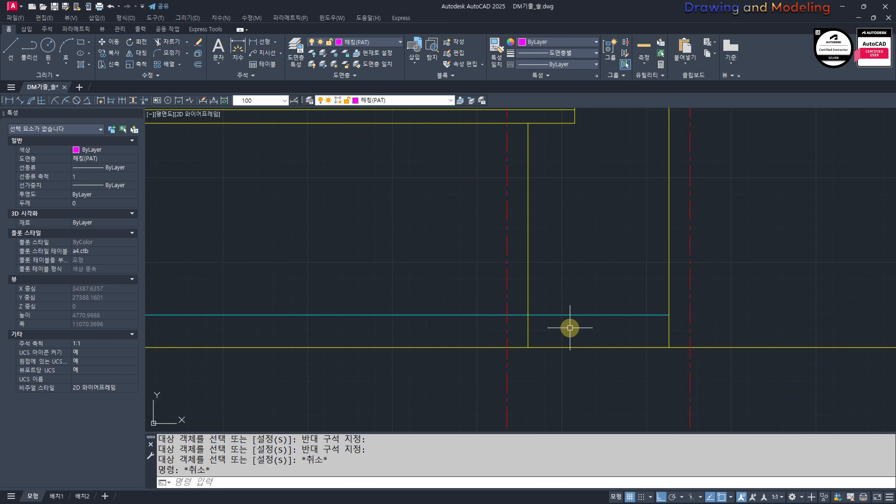
scroll(584, 333, "up", 2)
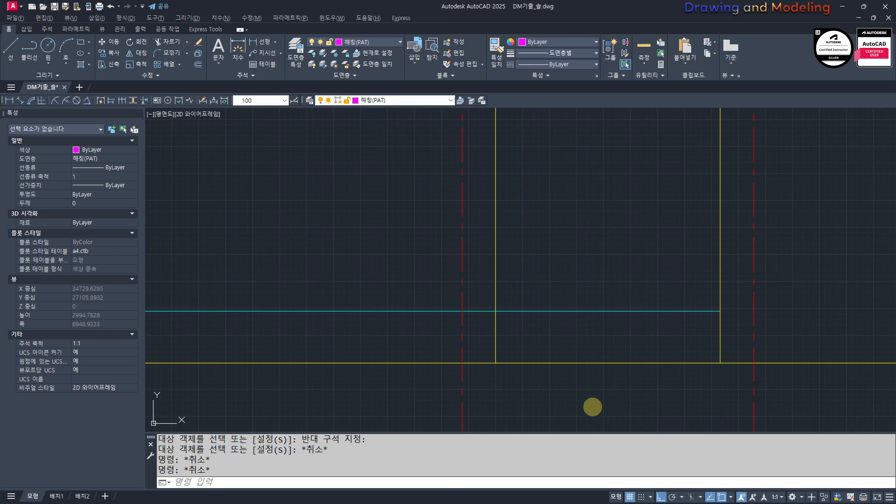
left_click(597, 332)
left_click(568, 297)
key("Escape")
key("Escape")
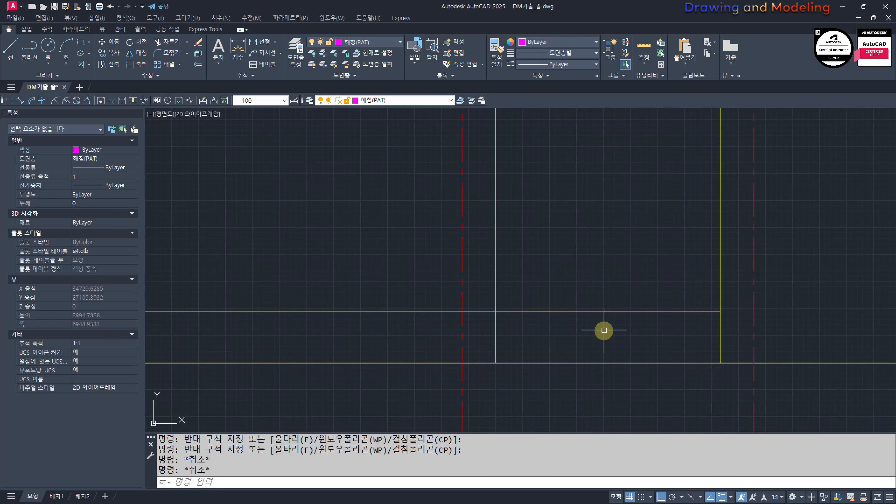
type("o")
key("Return")
key("Escape")
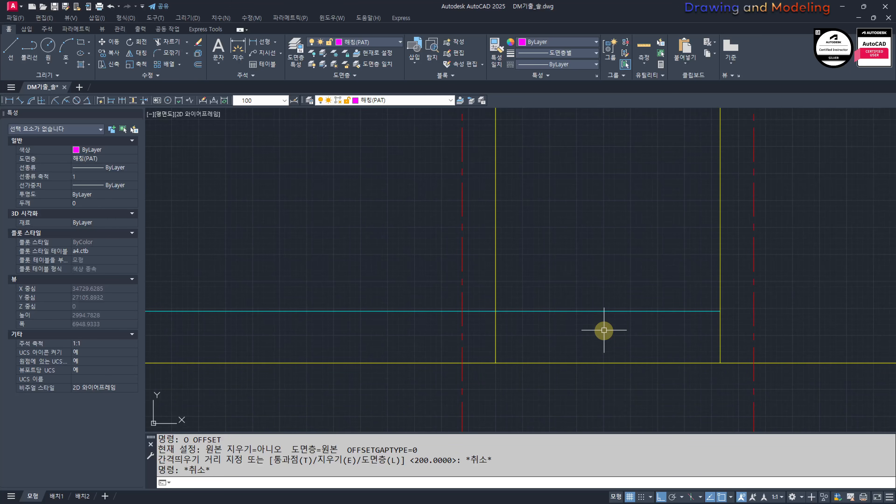
Step: Draw a vertical helper line from the middle of the cyan line between the two elevation blocks down to the ground line
type("l")
key("Return")
left_click(607, 310)
left_click(608, 363)
key("Escape")
key("Escape")
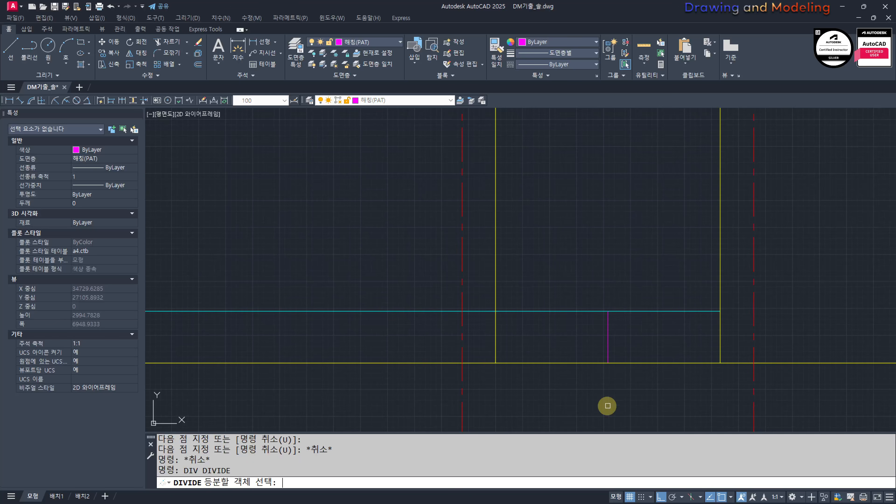
Step: Divide the vertical helper line into 3 equal segments
left_click(608, 342)
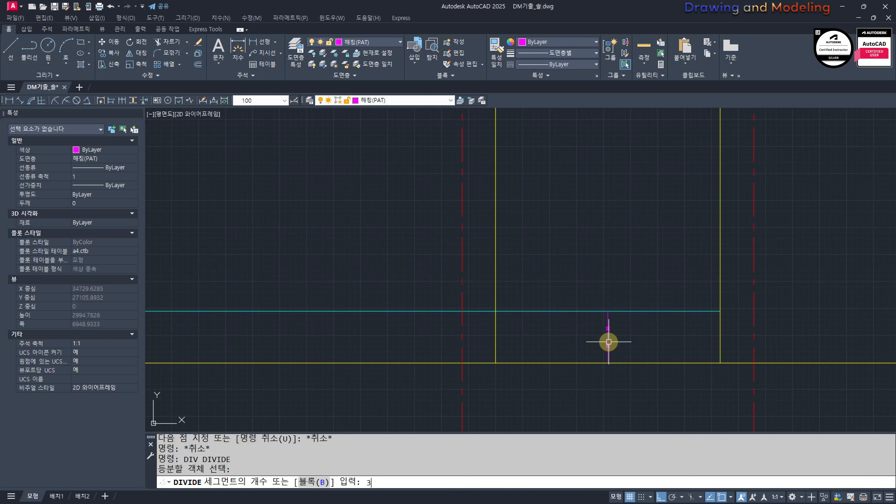
type("3")
key("Return")
key("Escape")
key("Escape")
Step: Copy the cyan line between the blocks down to both division points to form the stair treads
scroll(608, 341, "up", 2)
type("CC")
key("Return")
left_click(631, 293)
key("Return")
left_click(611, 293)
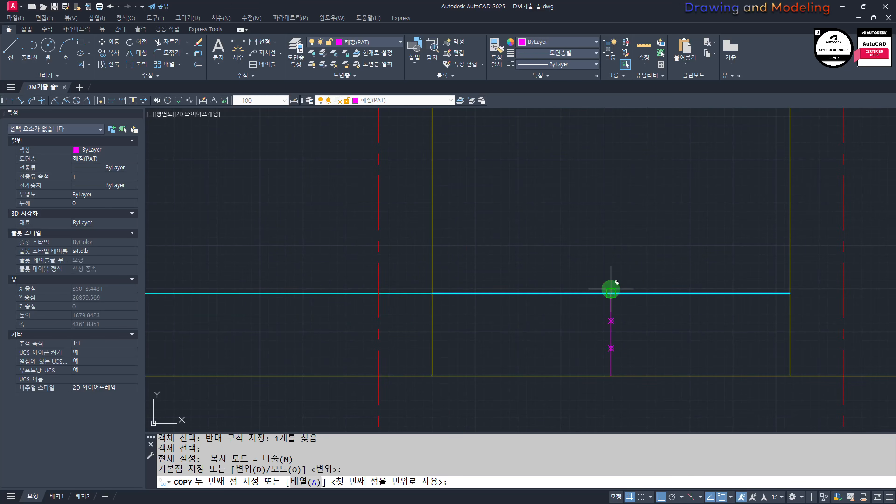
left_click(612, 320)
left_click(619, 349)
key("Escape")
Step: Erase the vertical helper line and its two division points
left_click(580, 285)
left_click(632, 394)
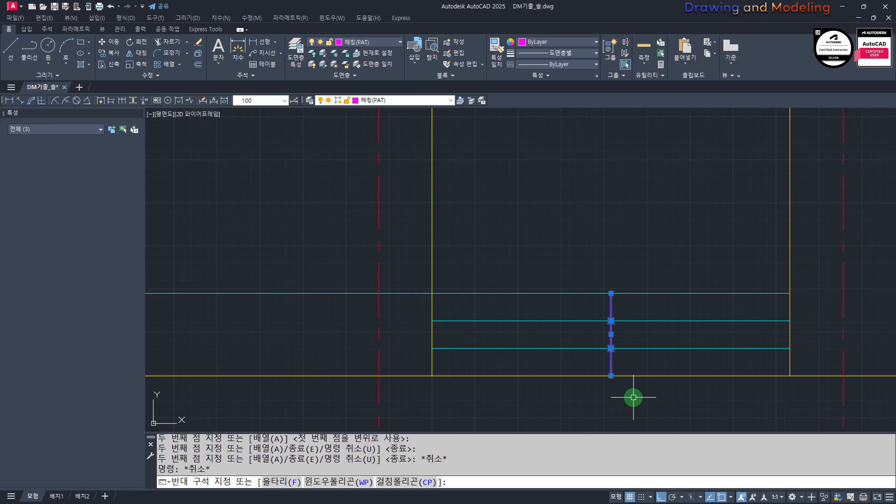
type("e")
key("Return")
key("Escape")
key("Escape")
left_click(685, 349)
left_click(642, 277)
key("Escape")
key("Escape")
Step: Offset the uppermost stair line 30 downward
key("Escape")
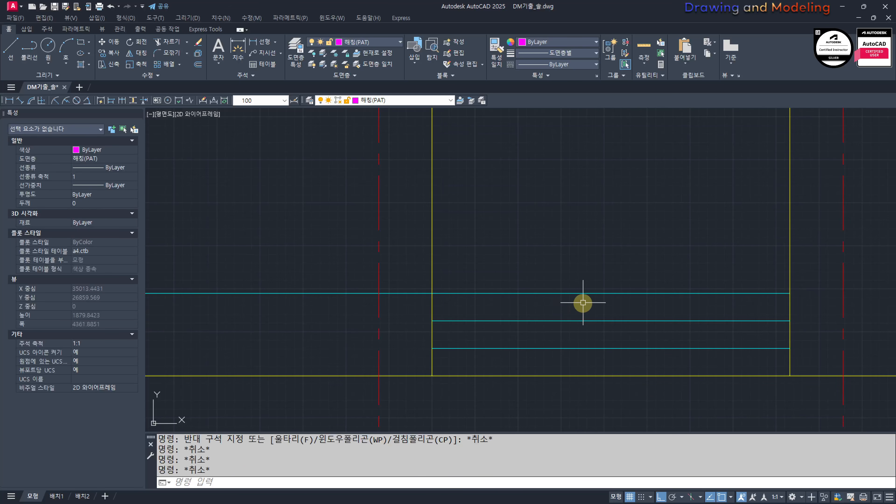
type("O")
key("Return")
key("Escape")
key("Return")
type("30")
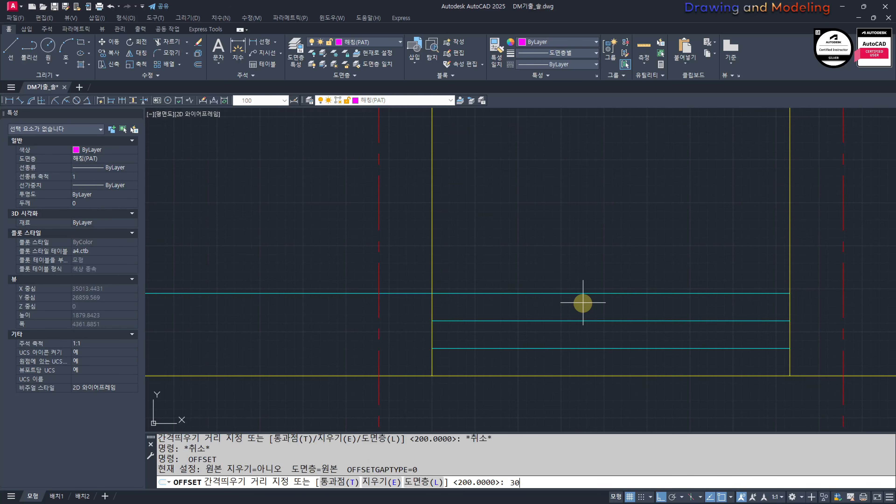
key("Return")
left_click(580, 297)
left_click(585, 312)
key("Escape")
key("Escape")
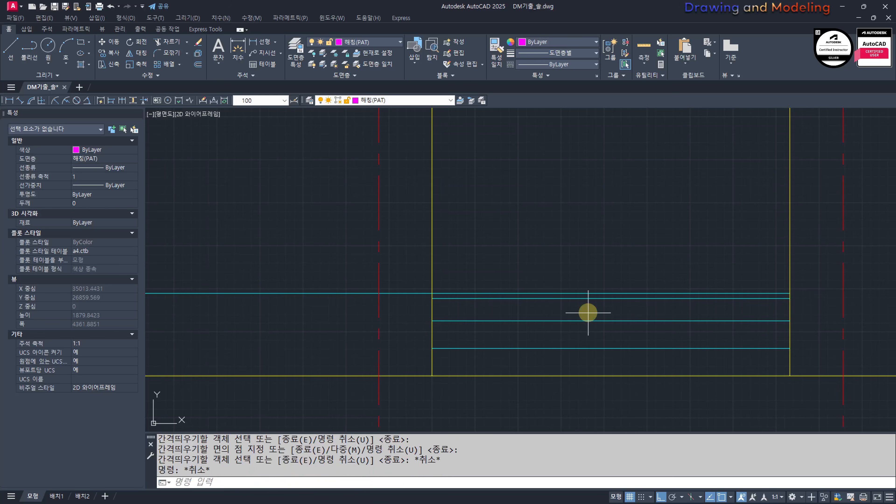
Step: Offset the wall lines on both sides of the stairs 100 inward
key("Return")
type("100")
key("Return")
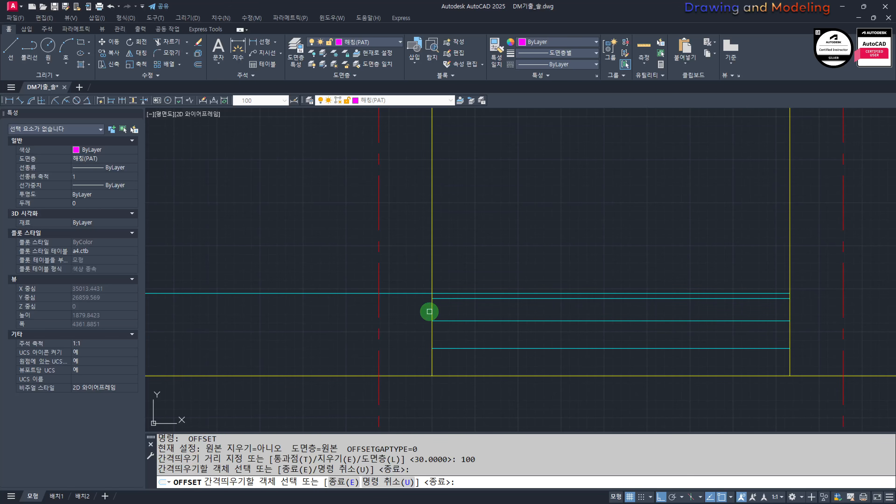
left_click(434, 313)
left_click(571, 314)
left_click(790, 309)
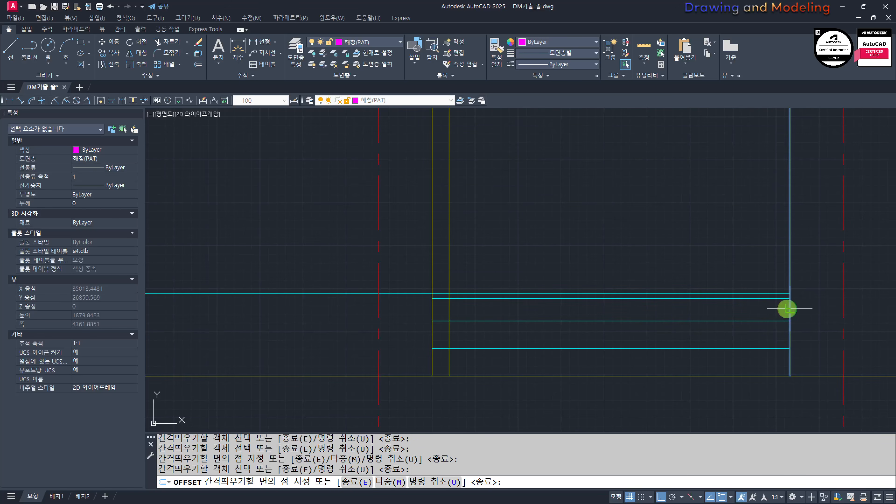
left_click(764, 308)
key("Escape")
key("Escape")
Step: Fillet both inner offset wall lines with the line 30 below the uppermost tread to form square corners
scroll(774, 298, "up", 3)
type("f")
key("Return")
left_click(760, 299)
left_click(766, 292)
key("Escape")
key("Escape")
scroll(686, 316, "down", 5)
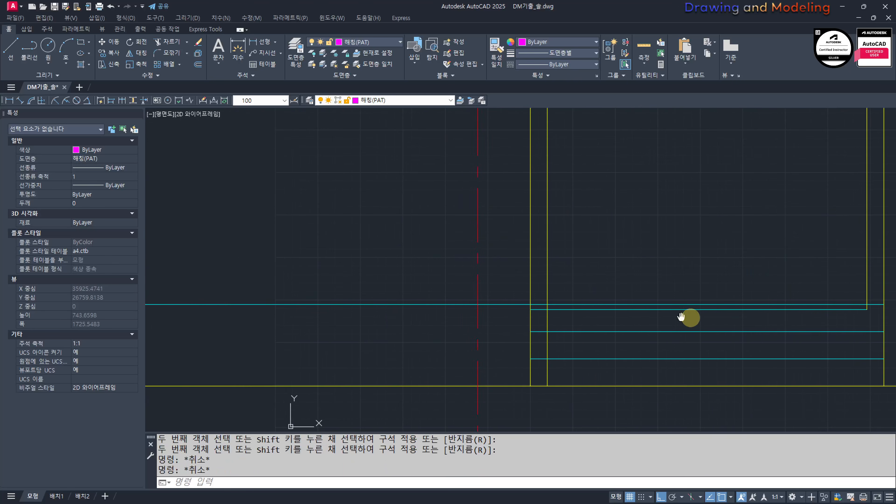
key("Return")
scroll(626, 310, "up", 5)
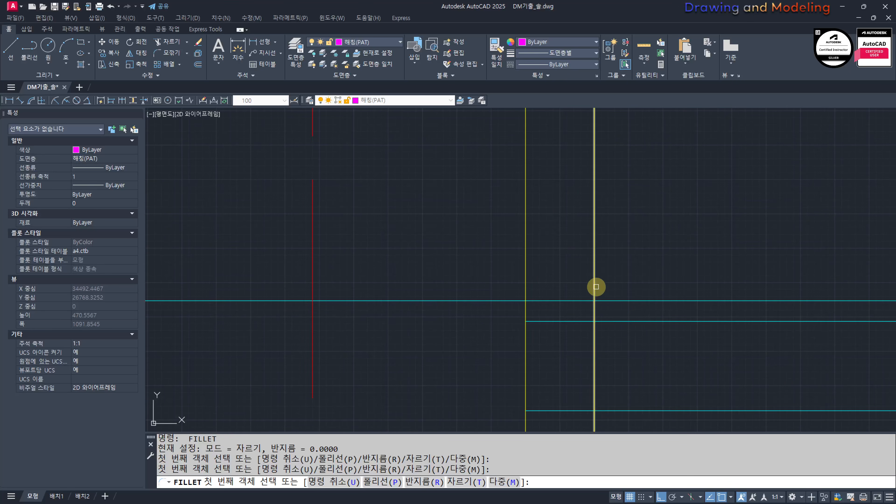
left_click(596, 287)
key("Escape")
Step: Trim the inner vertical lines above the uppermost stair line
scroll(608, 320, "down", 5)
type("tr")
key("Return")
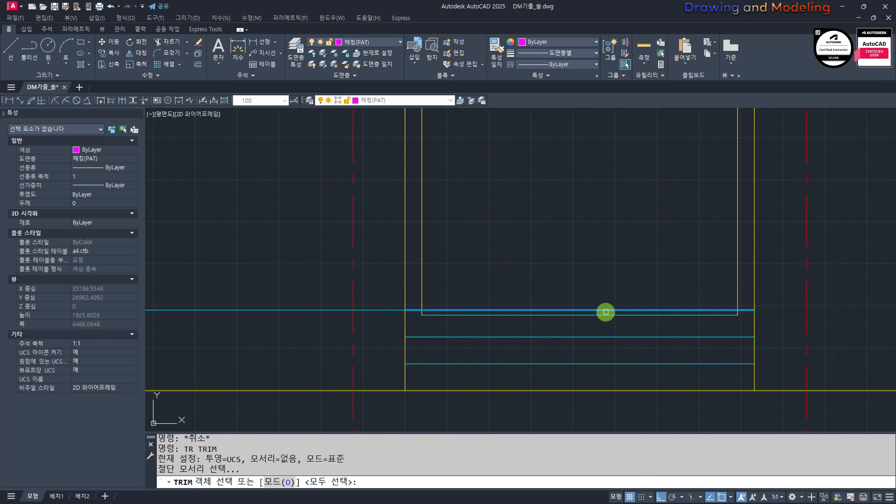
left_click(606, 312)
key("Return")
left_click(741, 301)
left_click(707, 283)
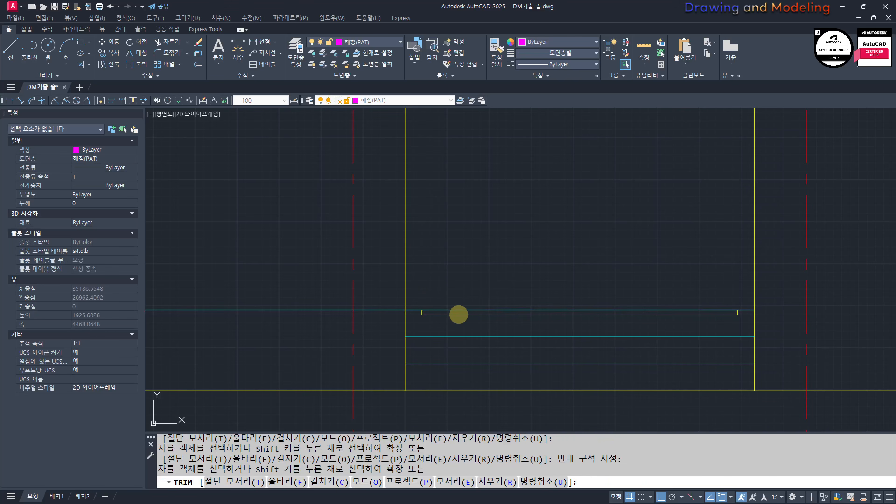
key("Escape")
Step: Put the three lines of the tread's shallow recess on the 해칭(PAT) layer
left_click(386, 270)
left_click(746, 320)
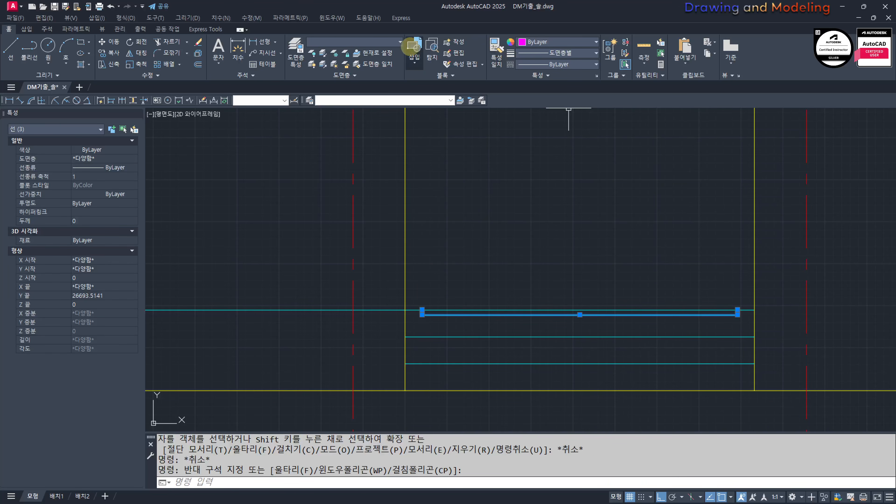
left_click(435, 101)
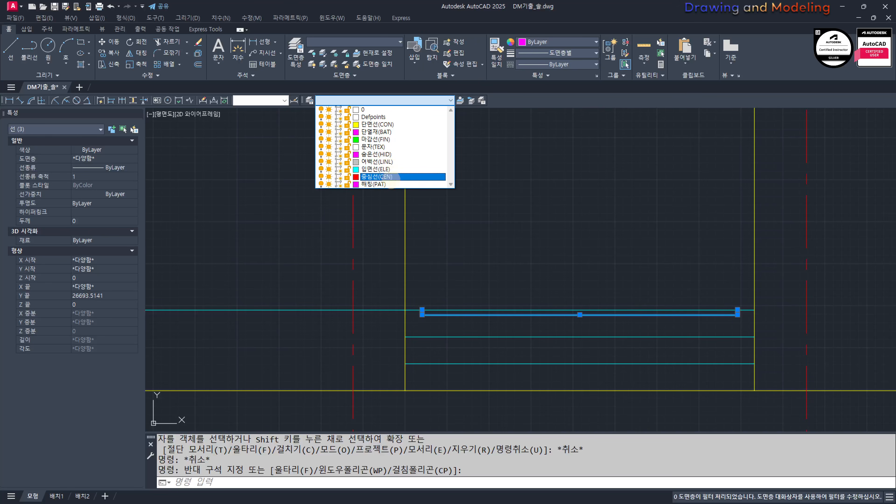
left_click(391, 184)
key("Escape")
key("Escape")
Step: Copy the three magenta recess lines below each of the two lower stair treads
middle_click_drag(465, 323, 448, 292)
left_click(363, 235)
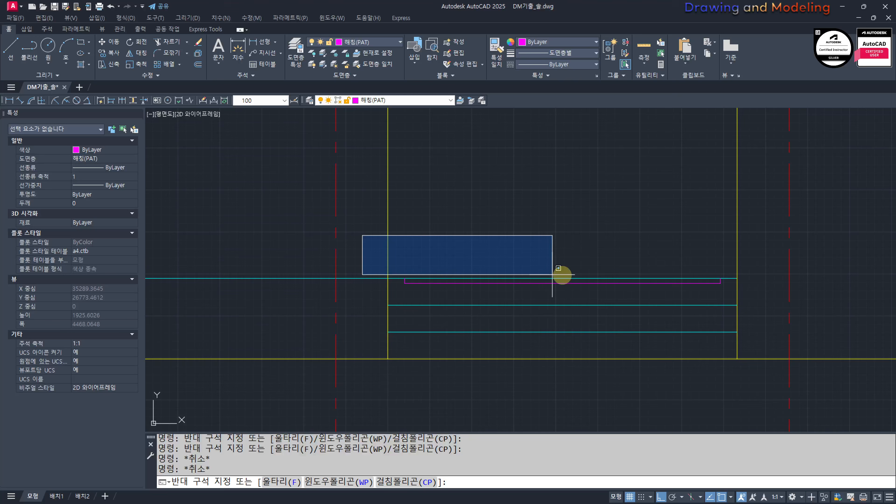
left_click(735, 289)
scroll(746, 293, "up", 2)
type("cc")
key("Return")
left_click(729, 270)
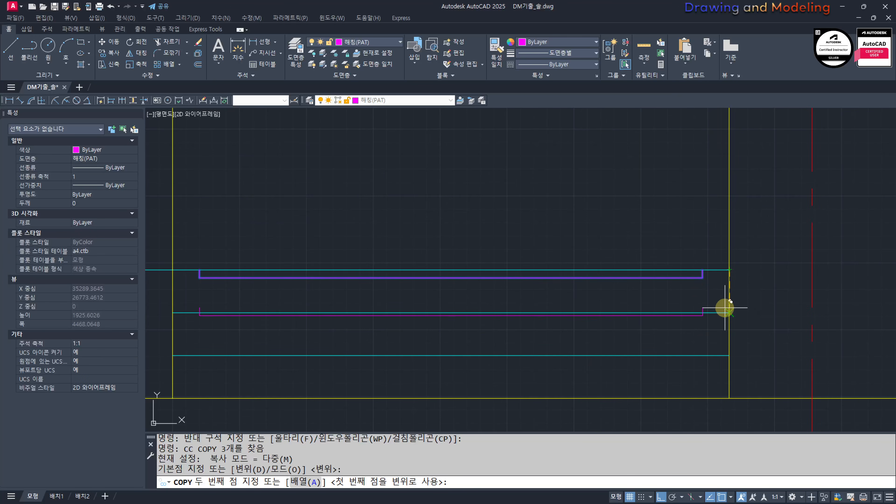
left_click(728, 321)
key("Escape")
scroll(480, 285, "down", 3)
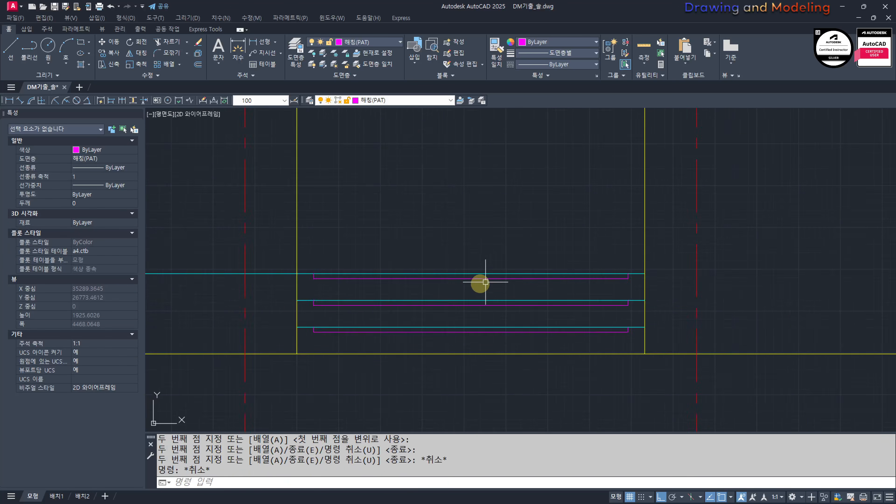
mouse_move(218, 317)
middle_mouse_down()
mouse_move(449, 337)
mouse_move(552, 363)
middle_mouse_up()
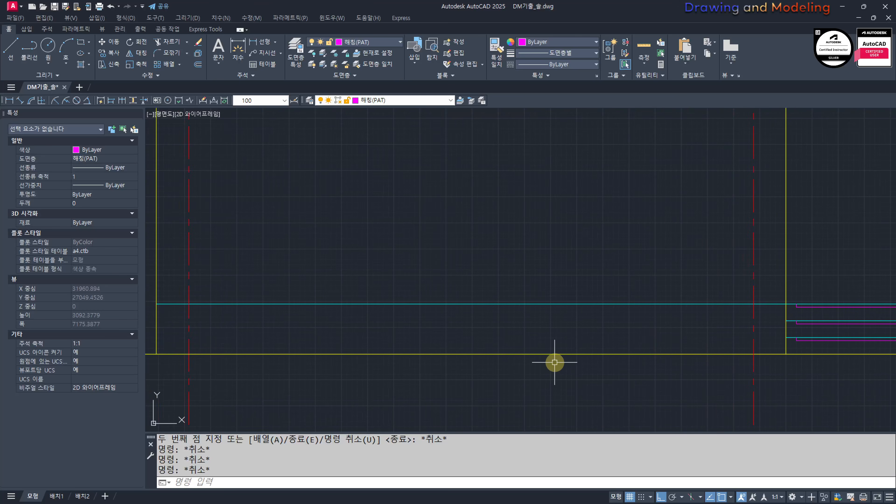
type("o")
key("Return")
type("90")
key("Return")
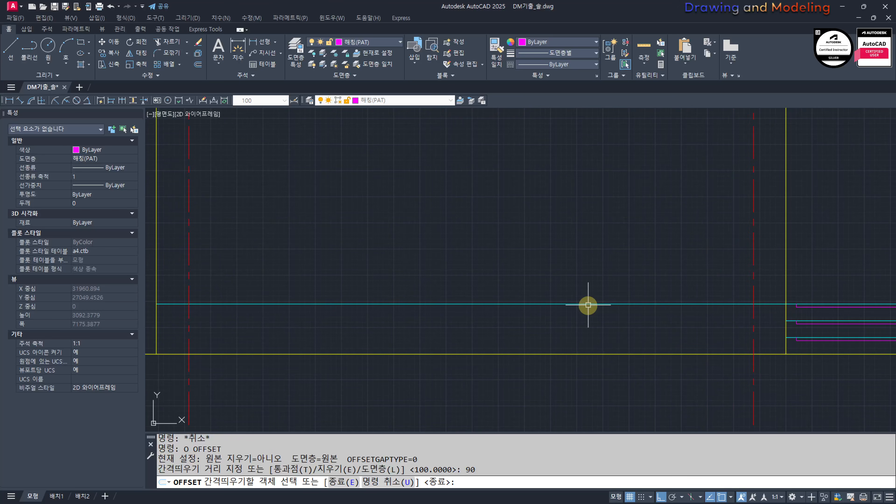
key("Escape")
key("Escape")
middle_click_drag(589, 305, 631, 309)
left_click(646, 346)
left_click(553, 279)
key("Escape")
key("Escape")
middle_click_drag(597, 335, 619, 369)
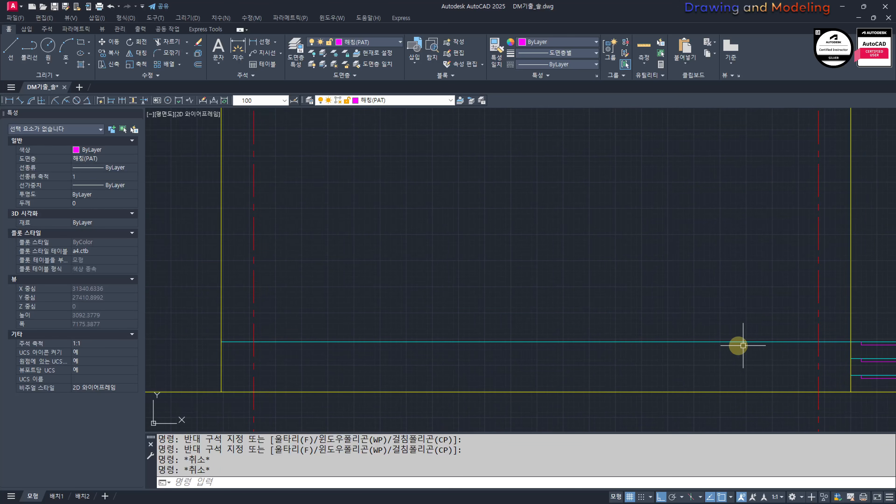
Step: Examine the railing in the section and compare it with the elevation's base and stair area
scroll(632, 356, "down", 5)
scroll(441, 371, "up", 8)
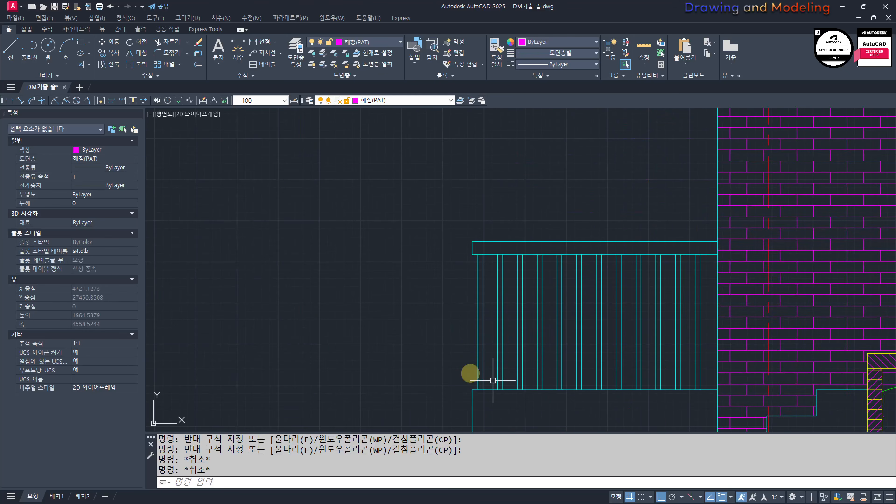
scroll(493, 380, "down", 5)
scroll(632, 368, "up", 6)
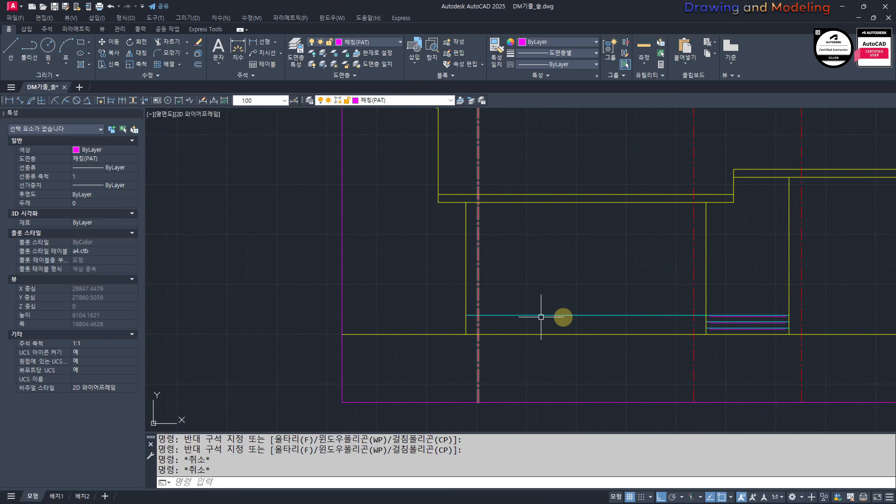
scroll(612, 317, "down", 8)
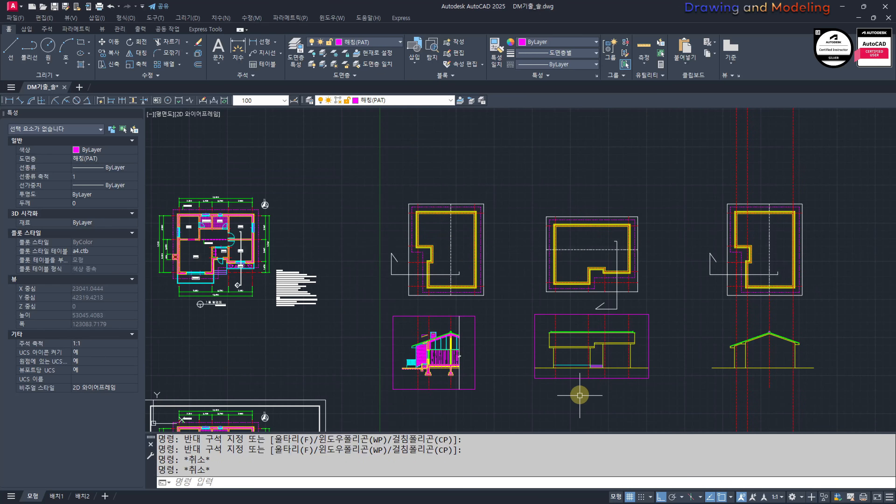
scroll(586, 384, "up", 6)
scroll(645, 339, "up", 4)
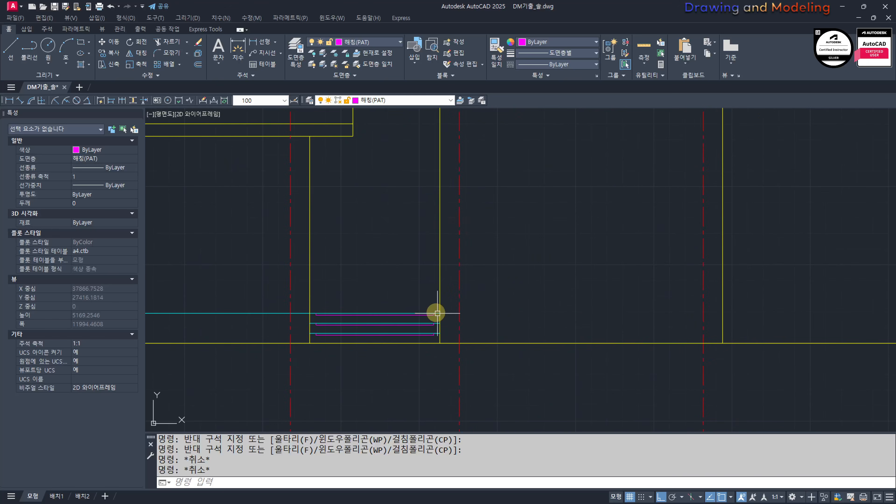
middle_click_drag(549, 321, 539, 329)
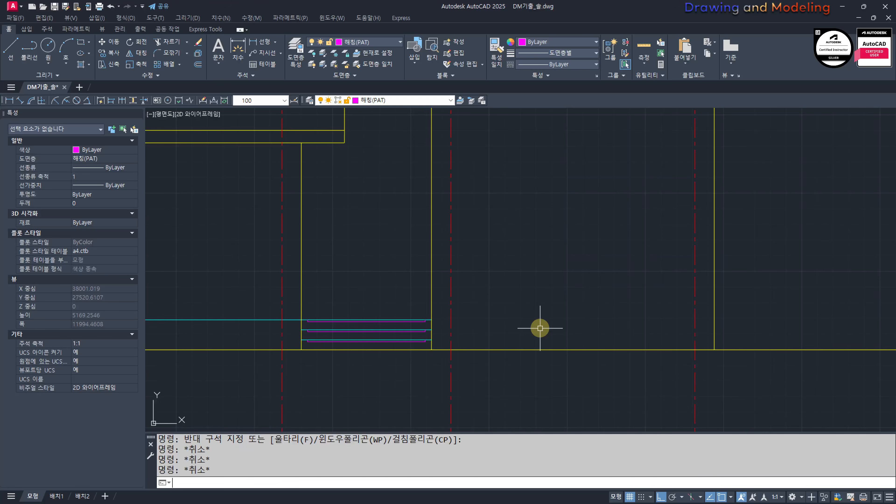
Step: Offset the elevation's ground line 700 upward
type("o")
key("Return")
Step: Trim the raised horizontal line outside the right block's left and right wall lines
key("Return")
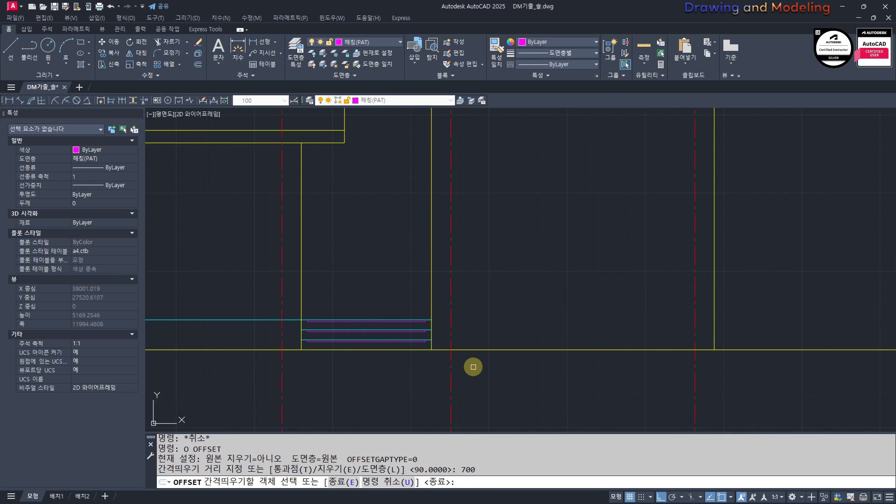
left_click(499, 350)
left_click(532, 306)
key("Escape")
key("Escape")
scroll(638, 303, "up", 2)
type("tr")
key("Return")
left_click(786, 279)
left_click(751, 262)
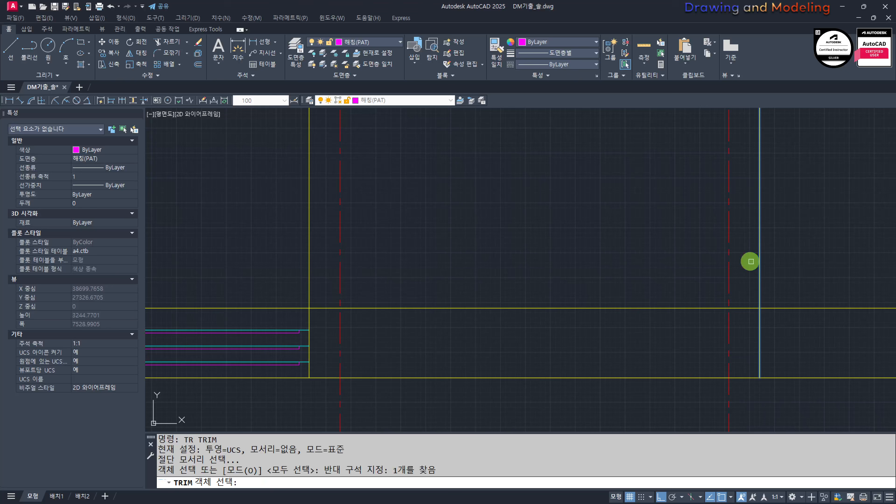
left_click(333, 264)
left_click(277, 288)
key("Return")
left_click(286, 274)
left_click(265, 321)
left_click(842, 326)
left_click(793, 274)
key("Escape")
key("Escape")
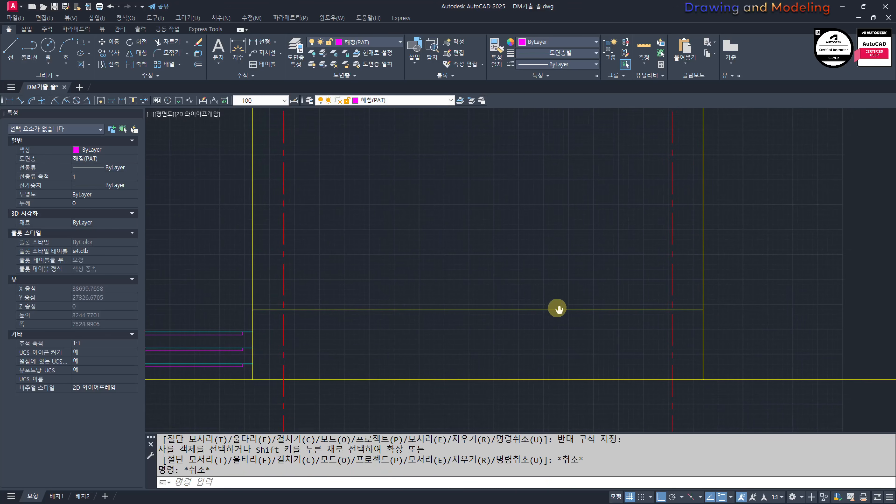
middle_click_drag(558, 309, 557, 307)
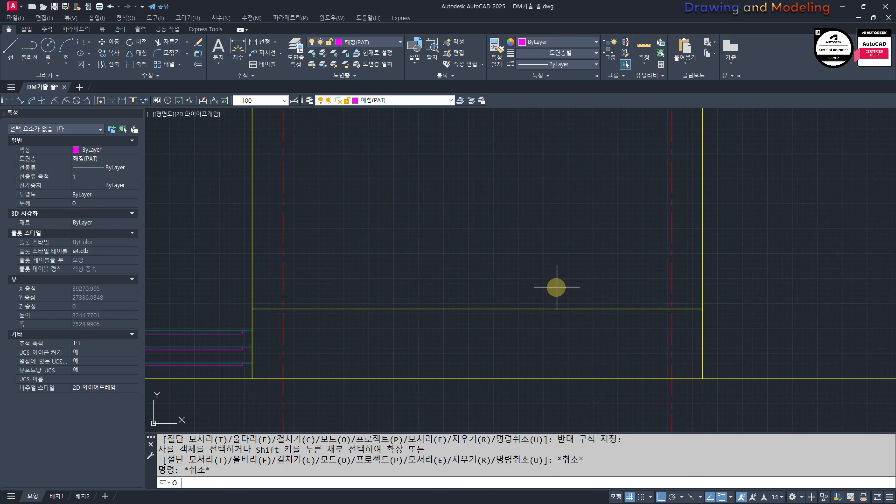
Step: Offset the right block's new horizontal line 90 downward
type("o")
key("Return")
type("90")
key("Return")
left_click(533, 309)
left_click(410, 336)
key("Escape")
key("Escape")
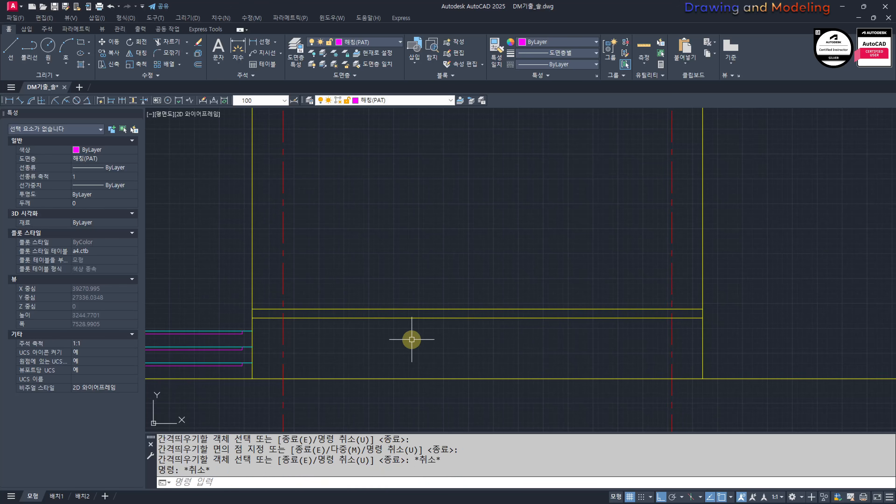
Step: Match the properties of a cyan stair line onto both horizontal lines in the right block
mouse_move(410, 336)
middle_mouse_down()
mouse_move(502, 338)
mouse_move(455, 320)
middle_mouse_up()
type("mm")
key("Return")
left_click(341, 332)
key("Escape")
key("Escape")
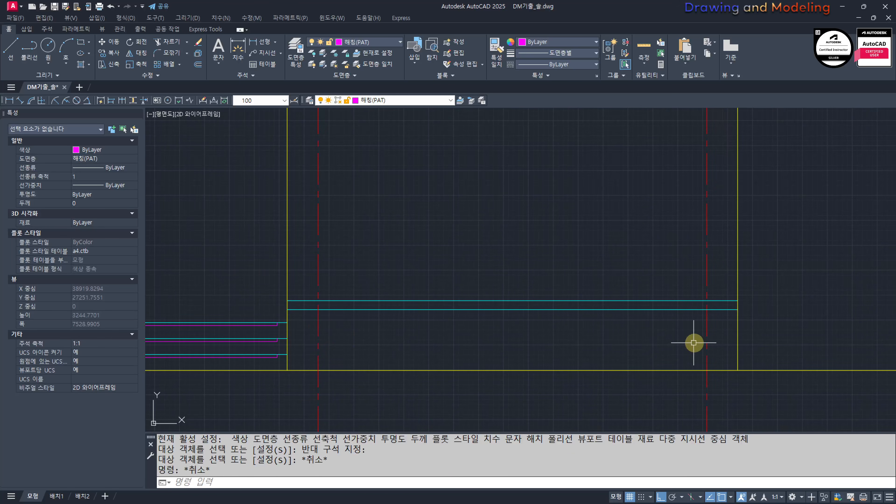
scroll(600, 347, "down", 4)
middle_click_drag(493, 347, 581, 339)
scroll(706, 345, "up", 4)
middle_click_drag(773, 318, 616, 327)
scroll(630, 300, "up", 6)
type("tr")
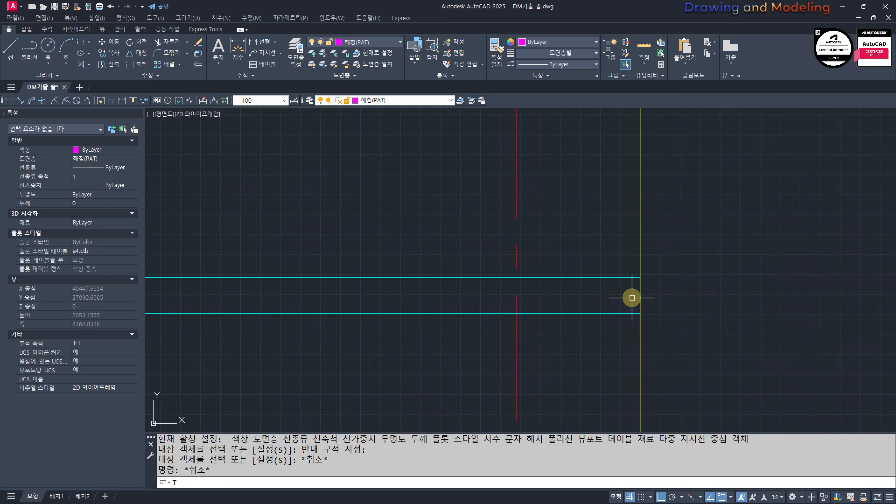
left_click(627, 278)
left_click(596, 264)
key("space")
left_click(602, 292)
key("Escape")
key("Escape")
Step: Trim the right block's right wall line below the upper cyan horizontal line
type("tr")
left_click(616, 290)
left_click(562, 257)
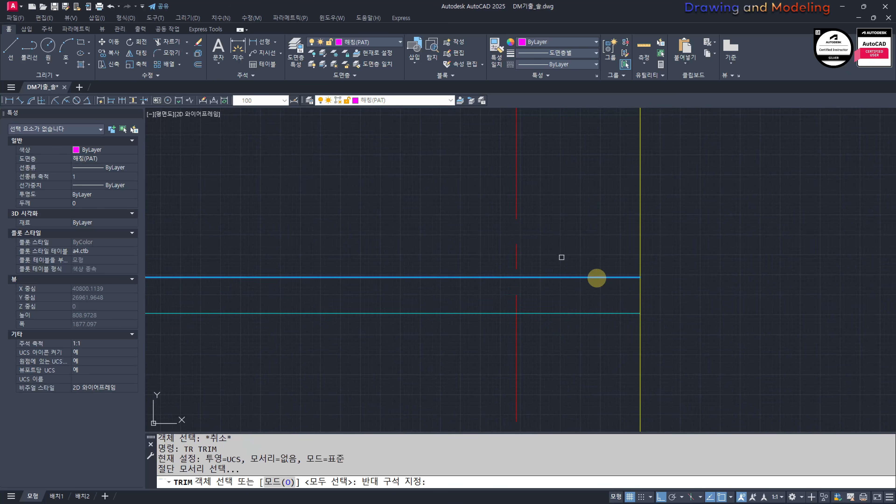
key("space")
left_click(657, 293)
left_click(617, 298)
key("Escape")
key("Escape")
Step: Draw a vertical line from the right end of the upper cyan band line down to the ground line
type("l")
left_click(641, 276)
scroll(635, 323, "down", 3)
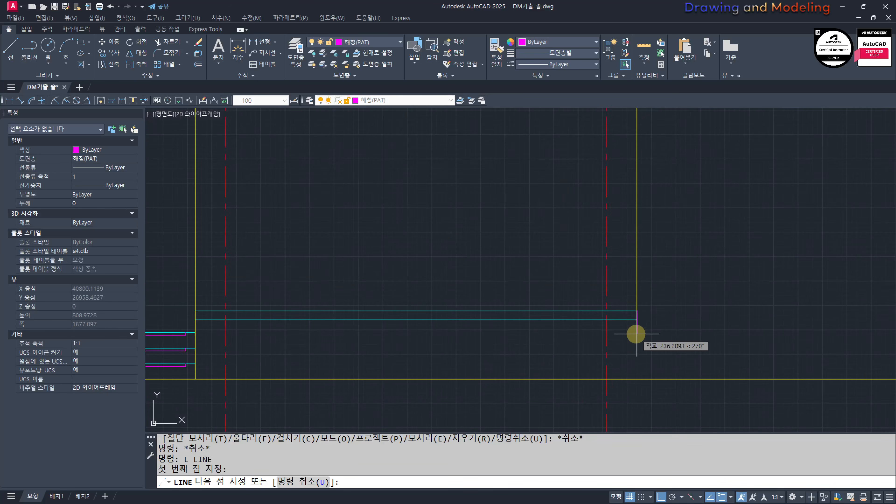
middle_click_drag(636, 378, 643, 326)
left_click(642, 328)
key("Escape")
key("Escape")
Step: Match the cyan band line's properties onto the new vertical line at the right block's right edge
scroll(638, 305, "up", 2)
type("ma")
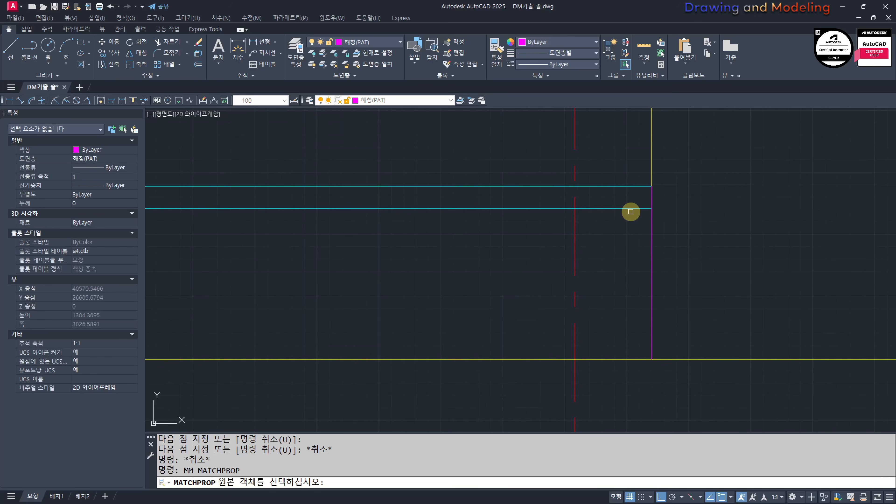
left_click(630, 209)
left_click(663, 208)
key("Escape")
key("Escape")
Step: Trim the right block's left wall line below the upper cyan horizontal line
scroll(485, 303, "down", 6)
scroll(396, 275, "up", 6)
middle_click_drag(396, 275, 596, 267)
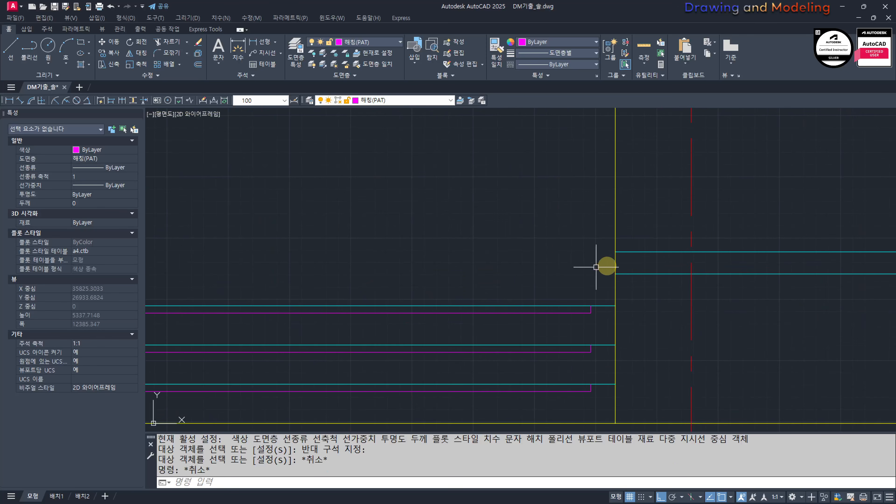
type("tr")
left_click_drag(637, 260, 622, 244)
key("space")
left_click(616, 282)
key("Escape")
key("Escape")
Step: Draw a vertical line from the left end of the upper cyan band line down to the ground line
middle_click_drag(632, 285, 604, 270)
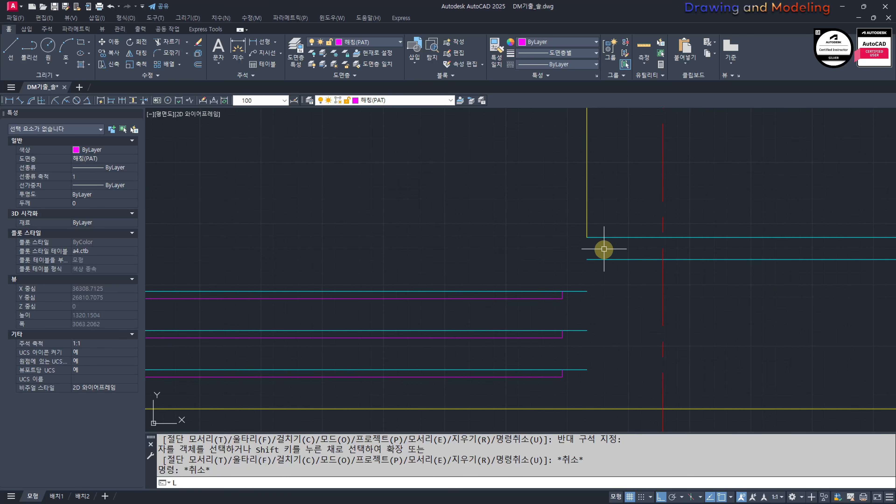
type("l")
key("space")
left_click(586, 237)
left_click(587, 409)
key("Escape")
key("Escape")
Step: Match the cyan band line's properties onto the new vertical line at the right block's left edge
middle_click_drag(648, 329, 664, 354)
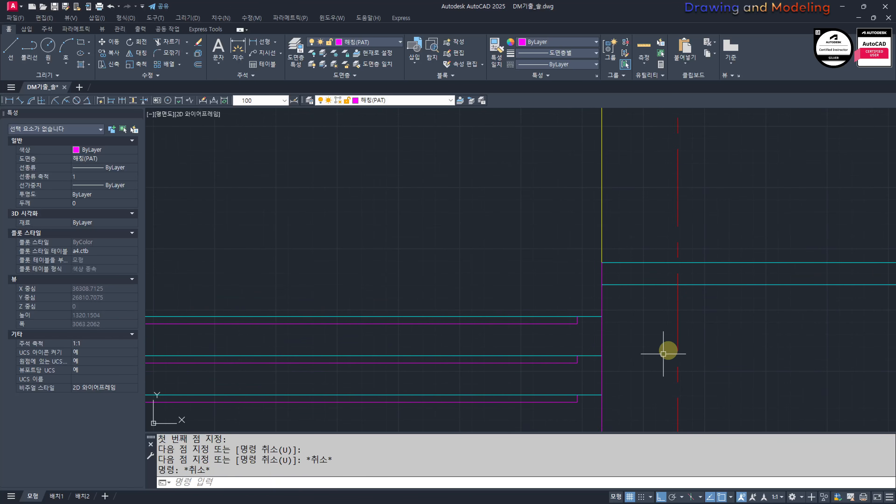
type("ma")
key("space")
left_click(623, 284)
left_click(633, 269)
left_click(594, 290)
key("Escape")
key("Escape")
Step: Trim the left block's right wall line below the cyan base line beside the stairs
scroll(596, 289, "down", 4)
middle_click_drag(580, 295, 693, 298)
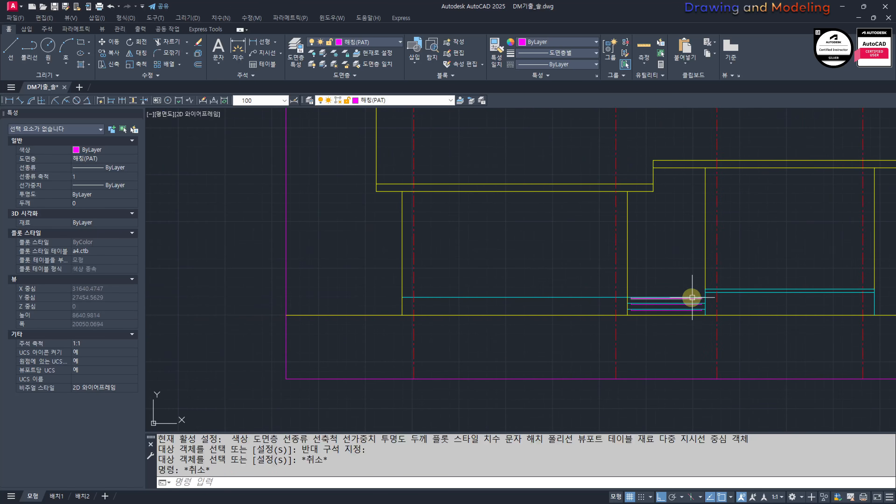
scroll(645, 300, "up", 6)
type("tr")
key("space")
left_click_drag(522, 303, 499, 272)
key("space")
left_click_drag(555, 287, 509, 306)
key("Escape")
key("Escape")
Step: Draw a vertical line from the trimmed wall's lower end down to the ground line beside the stairs
middle_click_drag(538, 304, 546, 296)
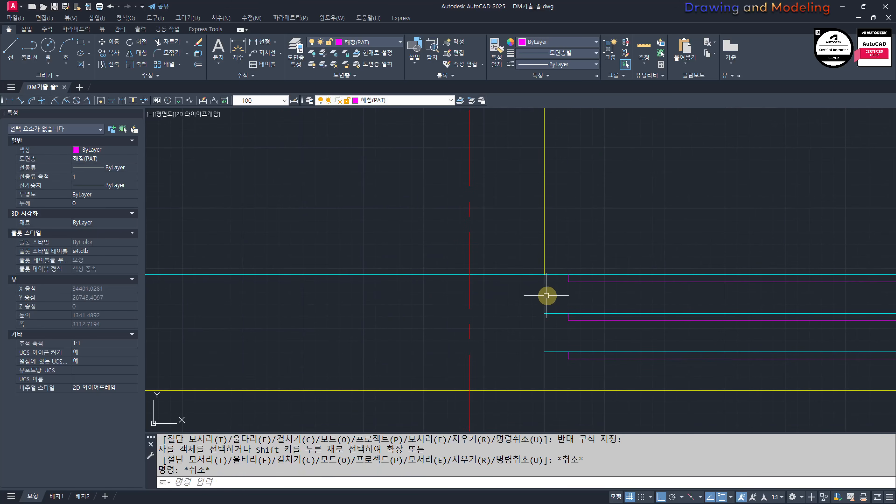
type("l")
key("space")
left_click(544, 274)
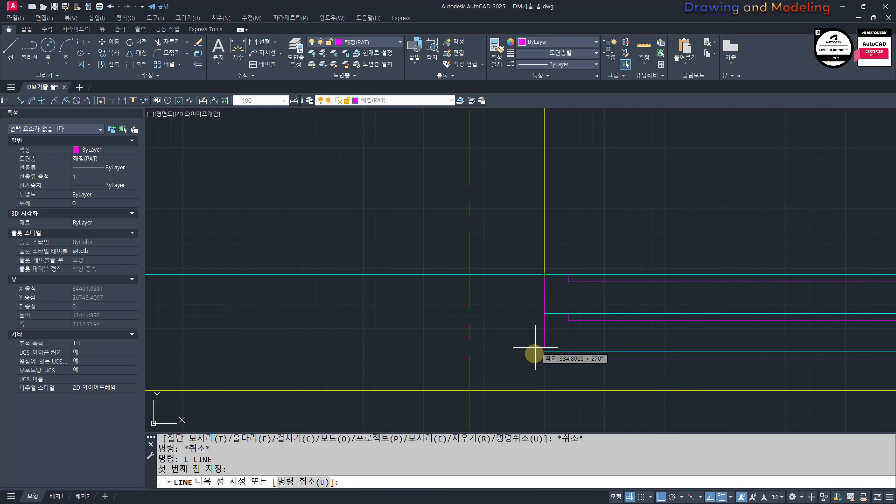
left_click(543, 391)
key("Escape")
Step: Match the cyan base line's properties onto the new vertical line at the stairs' left side
middle_click_drag(537, 291, 540, 310)
type("mm")
key("space")
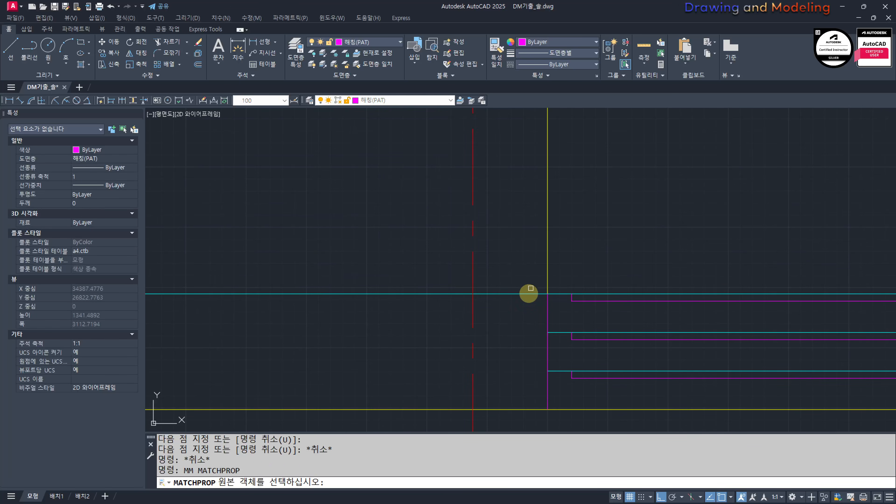
left_click(528, 294)
left_click_drag(555, 307, 539, 315)
key("Escape")
key("Escape")
scroll(534, 316, "down", 10)
middle_click_drag(637, 311, 662, 312)
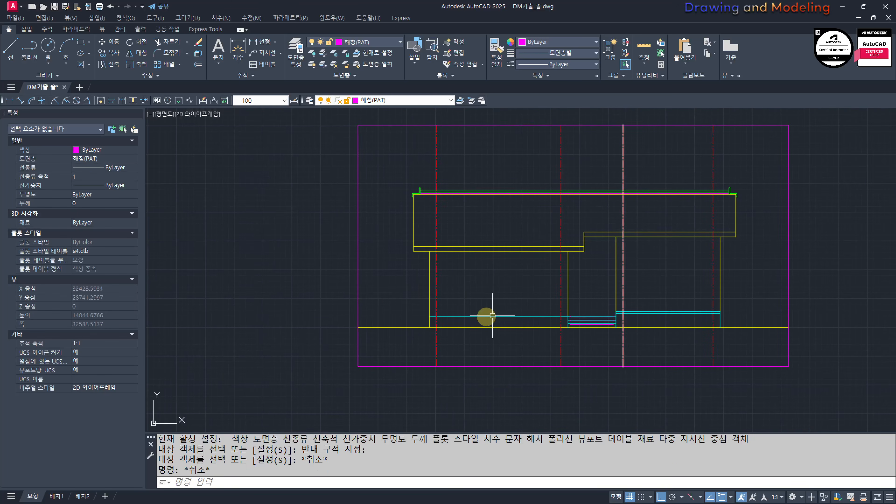
scroll(456, 319, "up", 2)
mouse_move(456, 318)
middle_mouse_down()
mouse_move(423, 346)
mouse_move(386, 347)
middle_mouse_up()
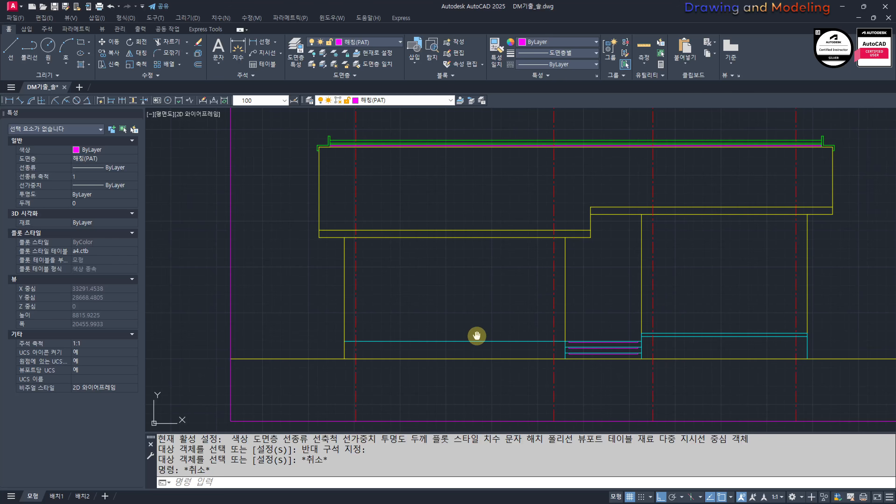
middle_click_drag(478, 336, 449, 349)
key("Escape")
key("Escape")
middle_click_drag(383, 334, 460, 332)
Step: Add a linear dimension across the terrace window opening in the floor plan
scroll(460, 333, "down", 6)
scroll(394, 320, "down", 2)
middle_click_drag(318, 304, 491, 306)
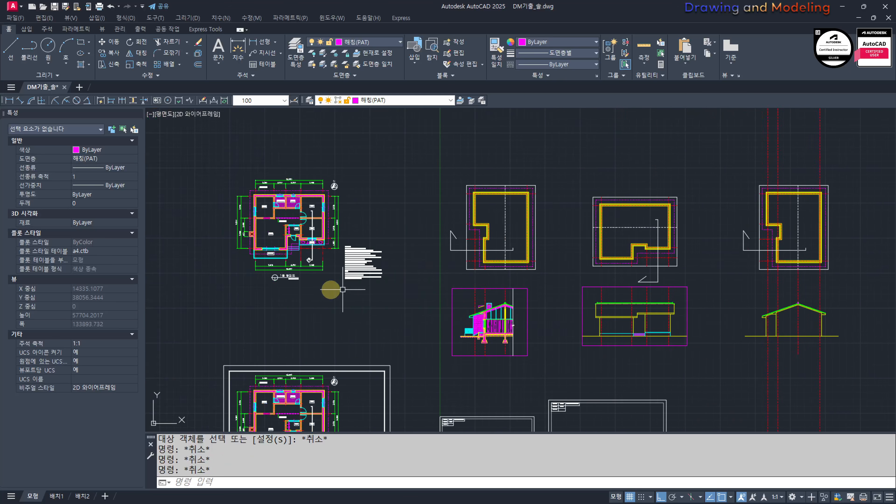
scroll(400, 257, "up", 12)
type("q")
key("Return")
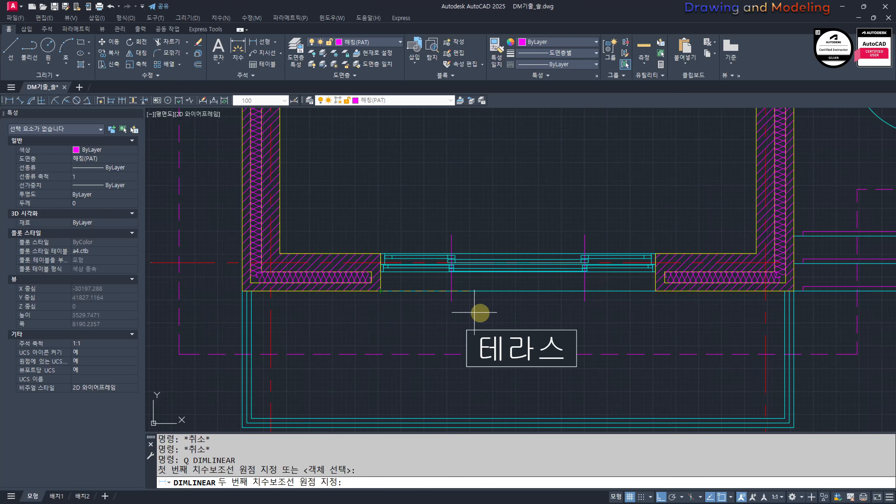
left_click(655, 291)
left_click(604, 391)
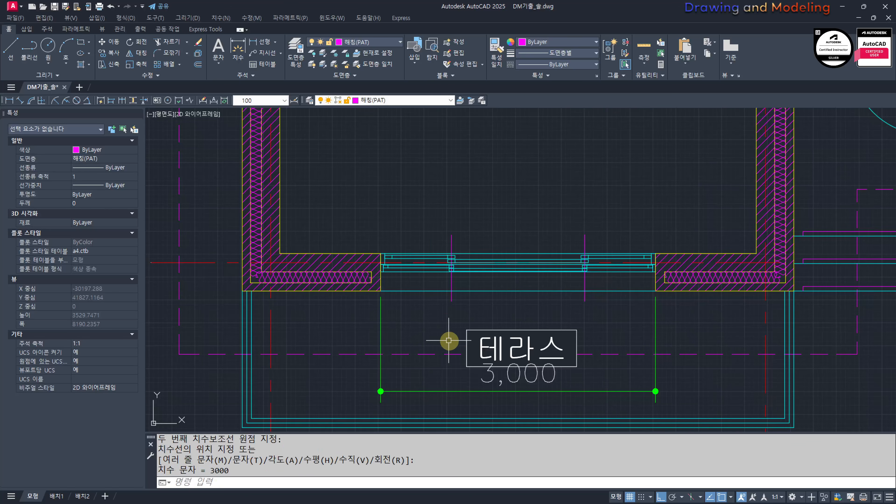
Step: Dimension the distance from the left wall centreline to the terrace opening's left edge in the floor plan
middle_click_drag(448, 341, 467, 321)
middle_click_drag(550, 374, 561, 367)
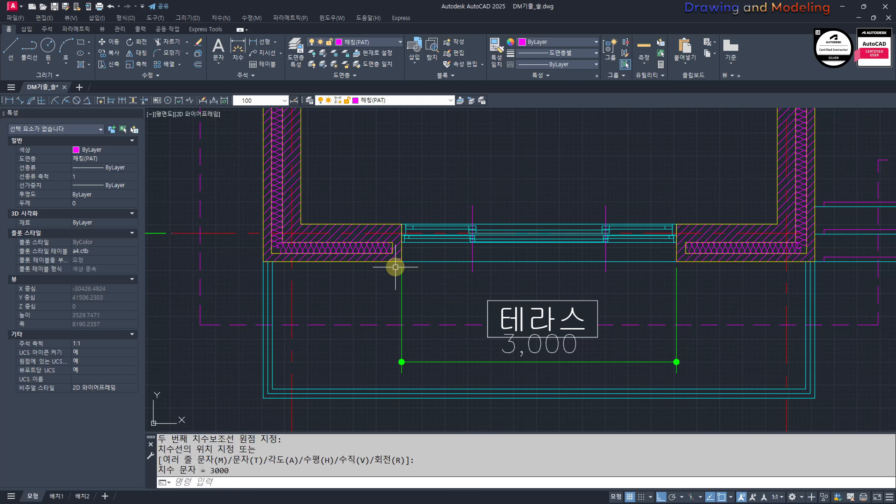
key("space")
key("Escape")
key("Escape")
type("q")
key("space")
left_click(292, 262)
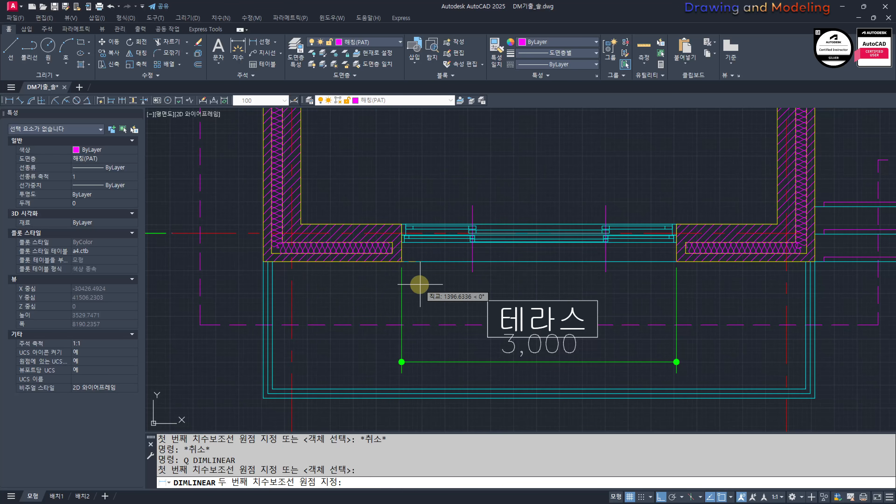
left_click(398, 261)
left_click(432, 361)
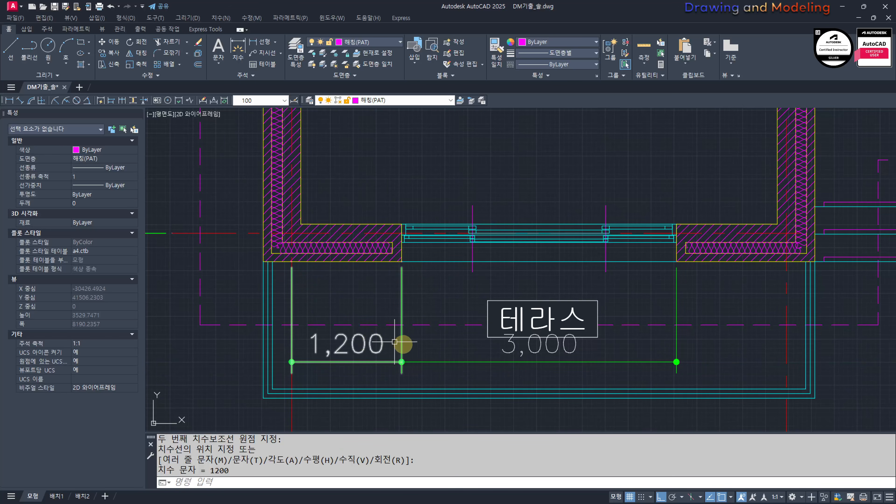
Step: Offset the elevation's leftmost red centreline 1200 to the right to mark the window opening's left edge
scroll(416, 341, "down", 5)
middle_click_drag(635, 370, 402, 286)
scroll(531, 360, "up", 1)
middle_click_drag(574, 375, 248, 306)
scroll(534, 330, "up", 1)
middle_click_drag(533, 330, 483, 385)
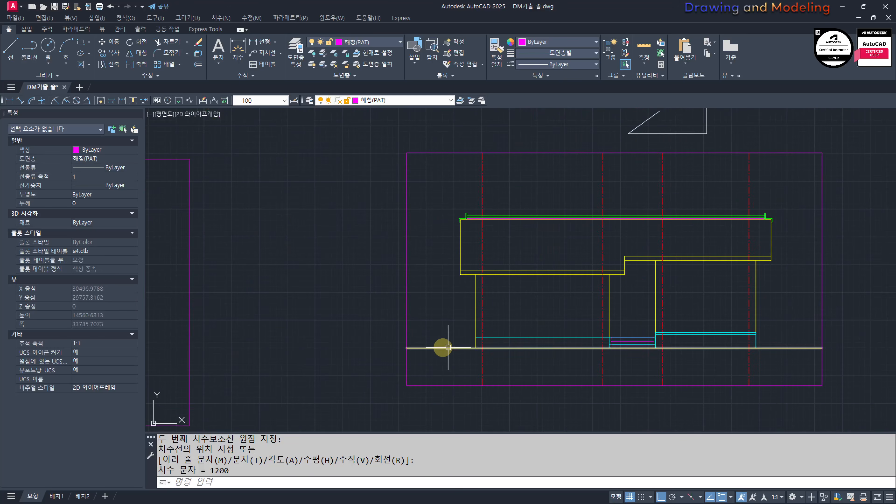
type("O")
key("Return")
type("1200")
key("Return")
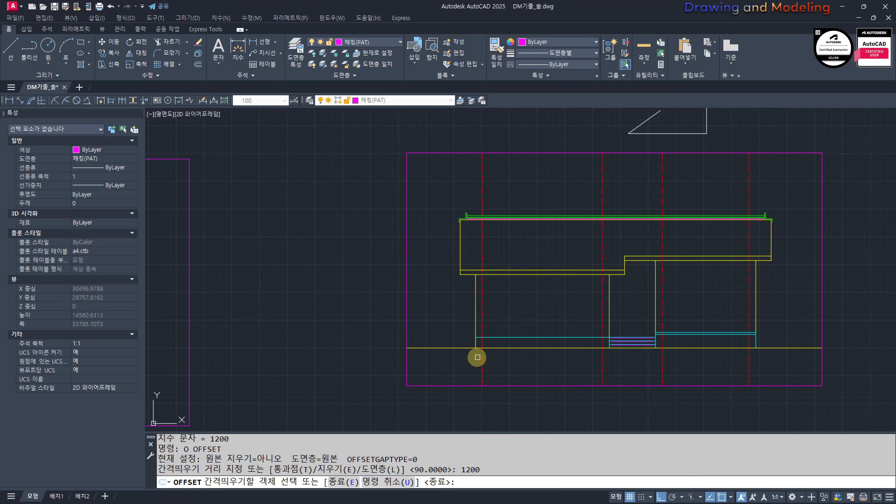
key("Escape")
key("Escape")
Step: Offset the window opening's left edge line 300 to the right
scroll(508, 316, "up", 3)
key("Return")
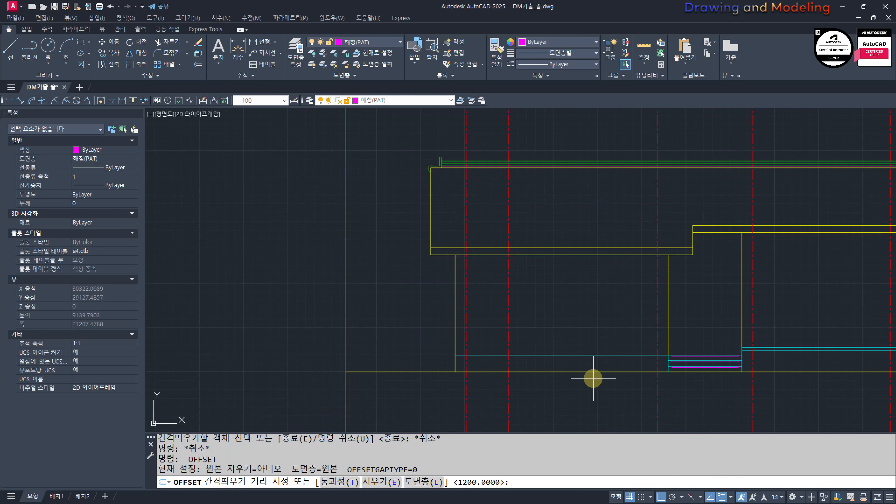
type("300")
key("Return")
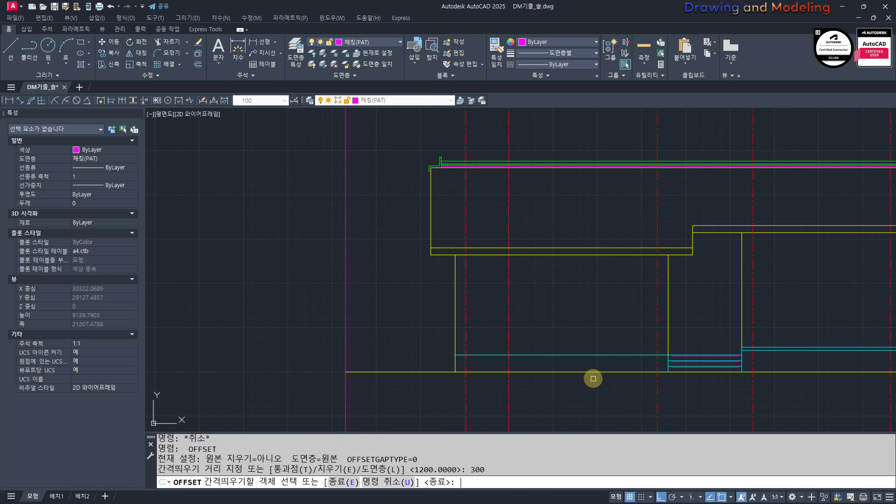
left_click(510, 322)
left_click(610, 344)
key("Escape")
key("Escape")
Step: Erase the line that was offset 300 from the opening's left edge
left_click(512, 305)
key("Escape")
key("Escape")
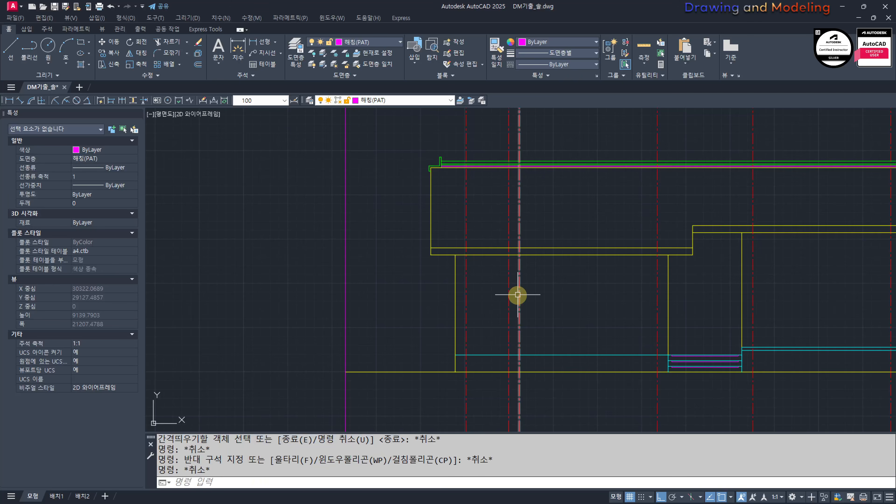
left_click(518, 295)
type("e")
key("Return")
Step: Offset the window opening's left edge line 3000 to the right to mark the opening's right edge
type("o")
key("Return")
type("3")
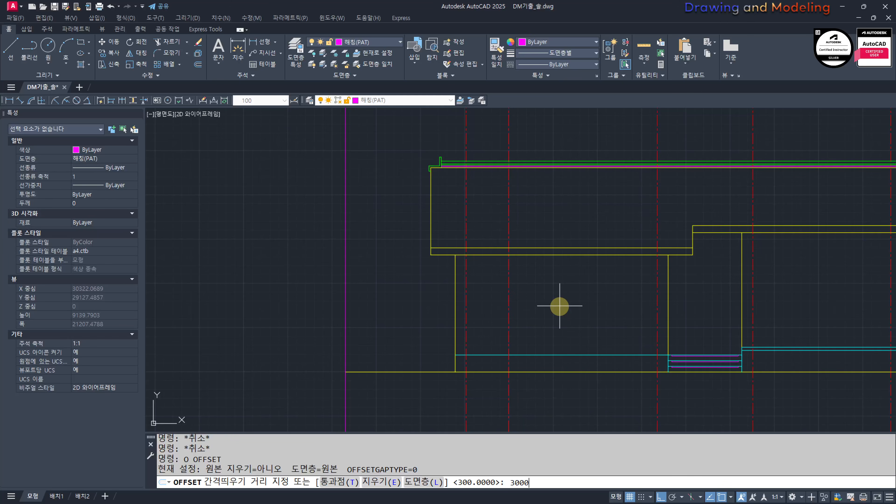
key("Return")
left_click(510, 311)
left_click(576, 315)
key("Escape")
key("Escape")
scroll(603, 352, "up", 2)
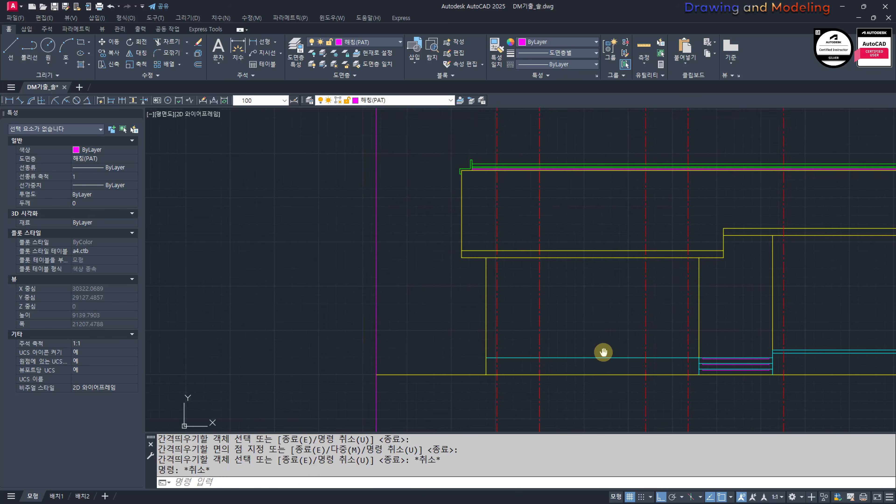
type("mm")
key("Return")
left_click(609, 357)
key("Escape")
key("Escape")
left_click(695, 316)
left_click(496, 288)
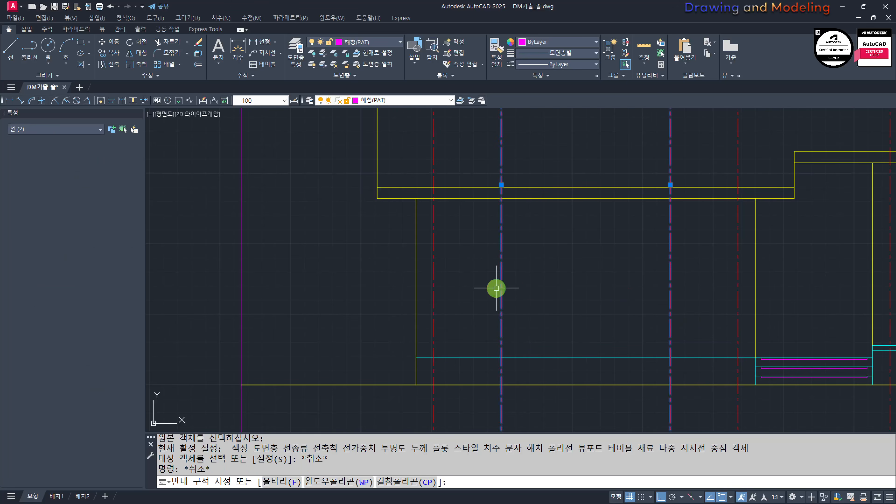
key("Escape")
key("Escape")
Step: Place a horizontal construction line through the finished floor level at the section's right end
scroll(575, 300, "down", 4)
middle_click_drag(474, 302, 697, 306)
scroll(476, 308, "up", 5)
middle_click_drag(762, 339, 604, 331)
key("Escape")
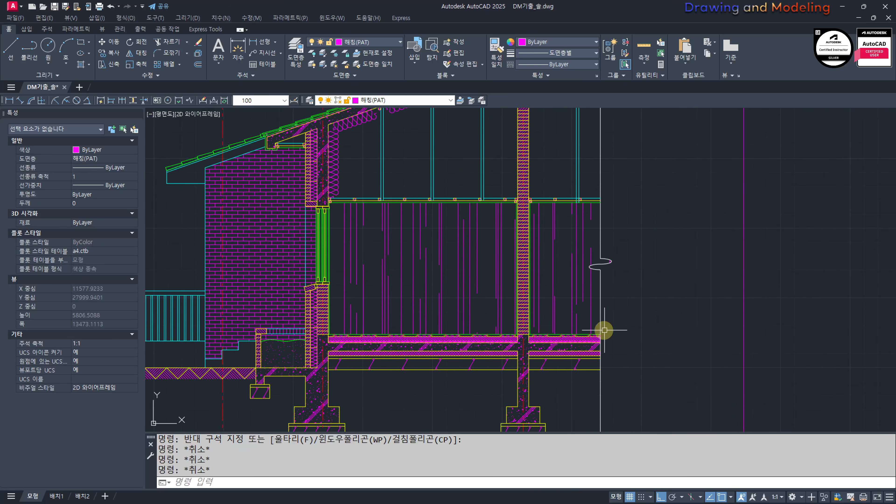
type("XL")
key("Return")
type("H")
key("Return")
scroll(605, 332, "up", 3)
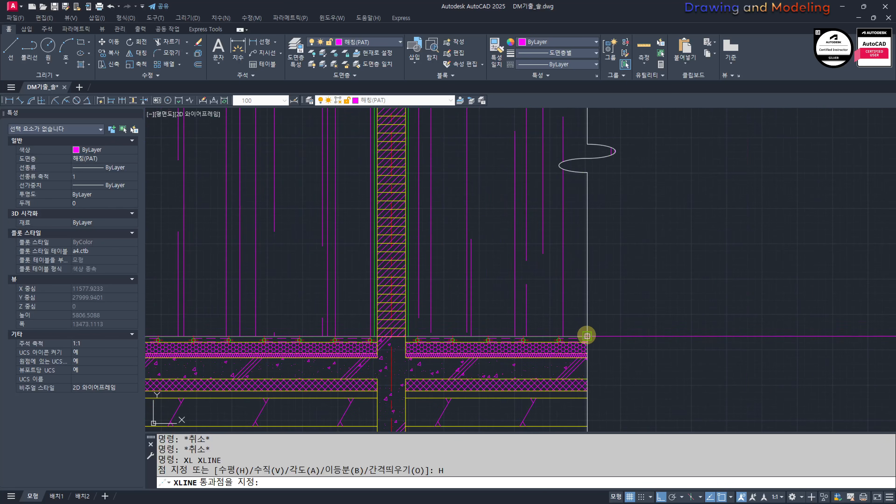
key("Escape")
key("Escape")
Step: Select the horizontal construction line just above the left block's cyan base line
scroll(564, 353, "down", 6)
scroll(456, 332, "up", 8)
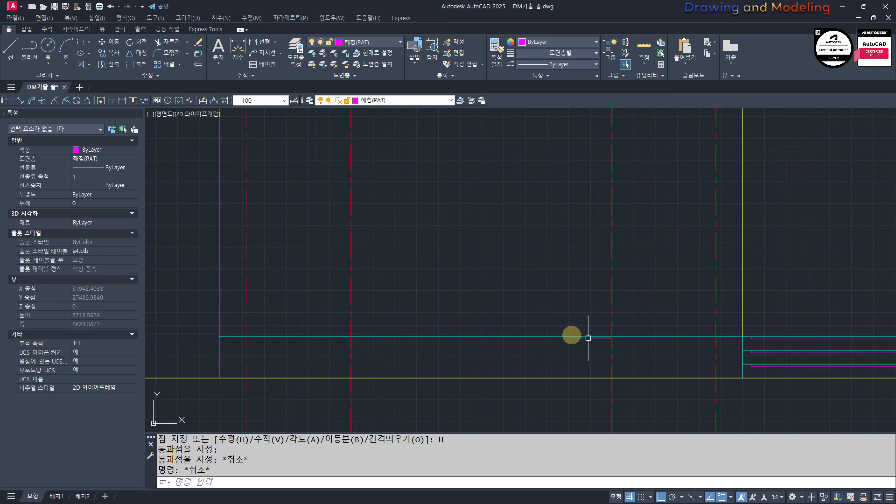
left_click(625, 350)
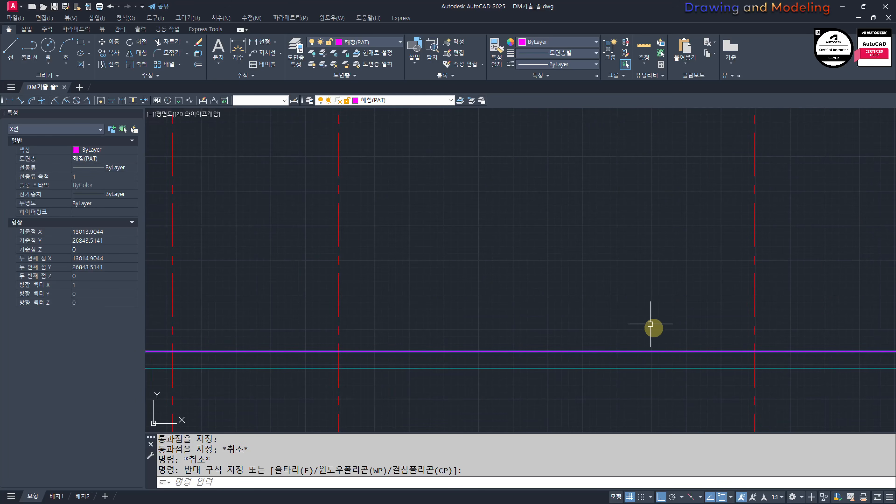
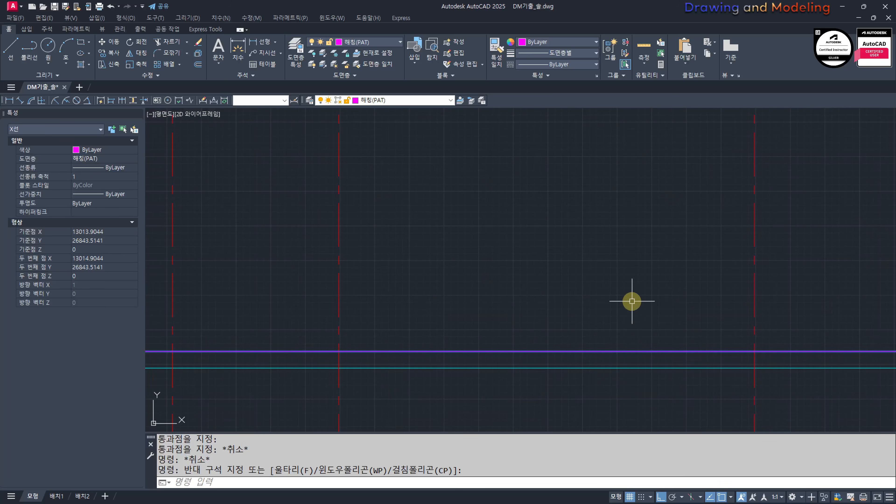
Step: Place a horizontal construction line through the window head, at the lintel's underside in the section
key("Escape")
key("Escape")
scroll(524, 351, "down", 3)
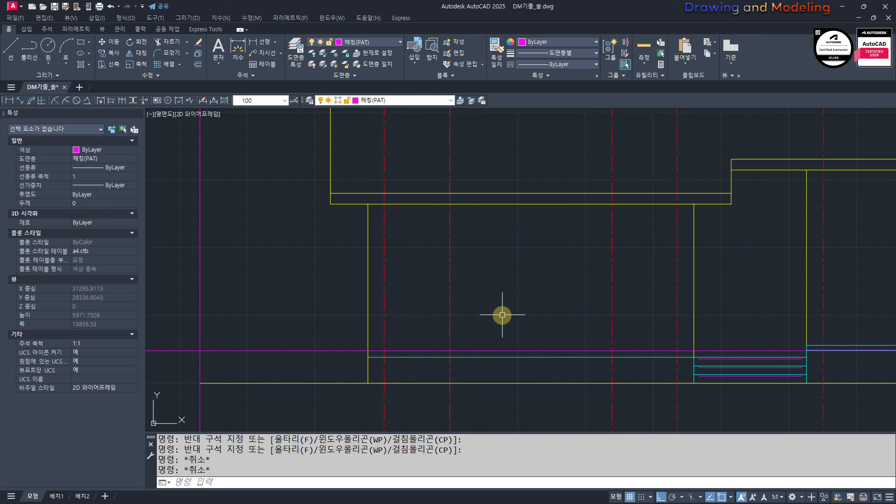
scroll(503, 314, "down", 5)
type("XL")
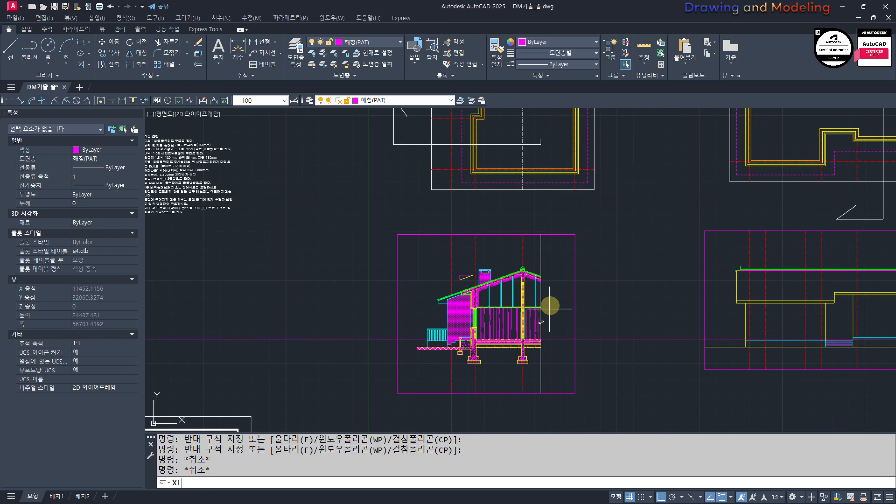
key("Return")
type("H")
key("Return")
scroll(536, 318, "up", 8)
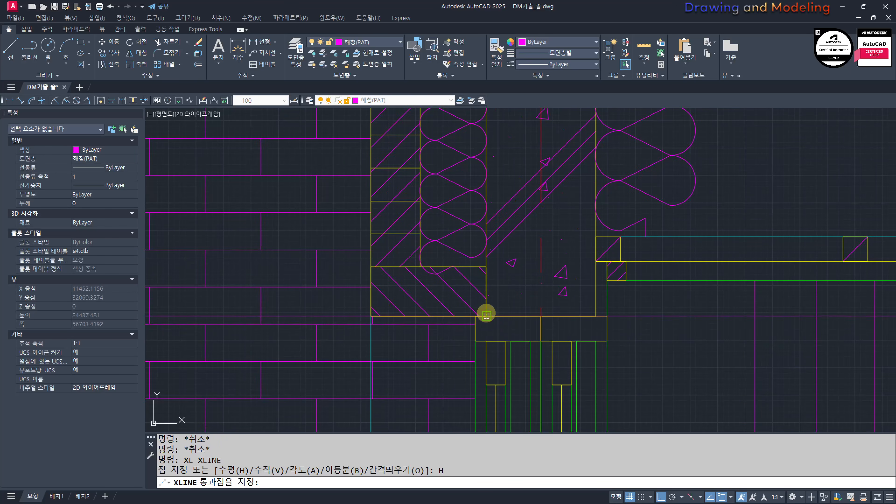
left_click(486, 316)
key("Escape")
key("Escape")
scroll(340, 288, "down", 7)
scroll(564, 302, "down", 3)
middle_click_drag(646, 329, 298, 296)
middle_click_drag(704, 305, 393, 301)
scroll(642, 279, "up", 3)
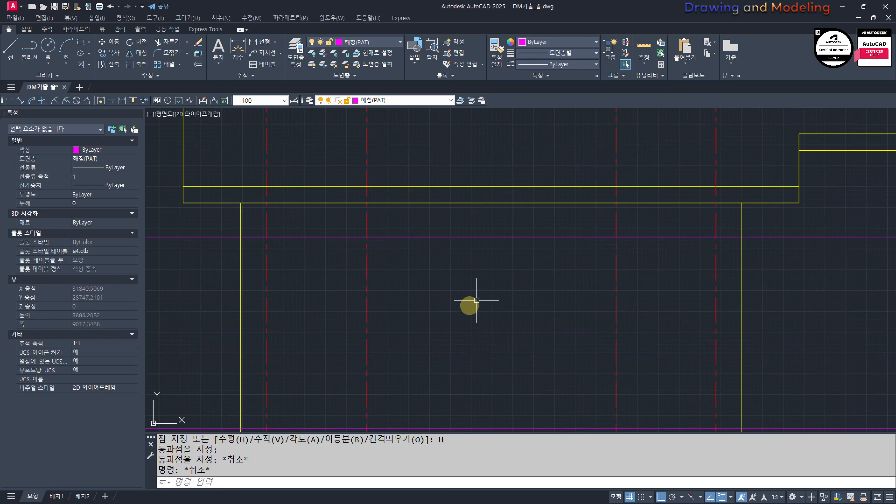
type("REC")
key("Return")
left_click(360, 426)
key("Escape")
key("Escape")
Step: Draw the terrace window's outer rectangle between the two vertical opening lines and the two horizontal construction lines
middle_click_drag(409, 394, 447, 346)
type("RE")
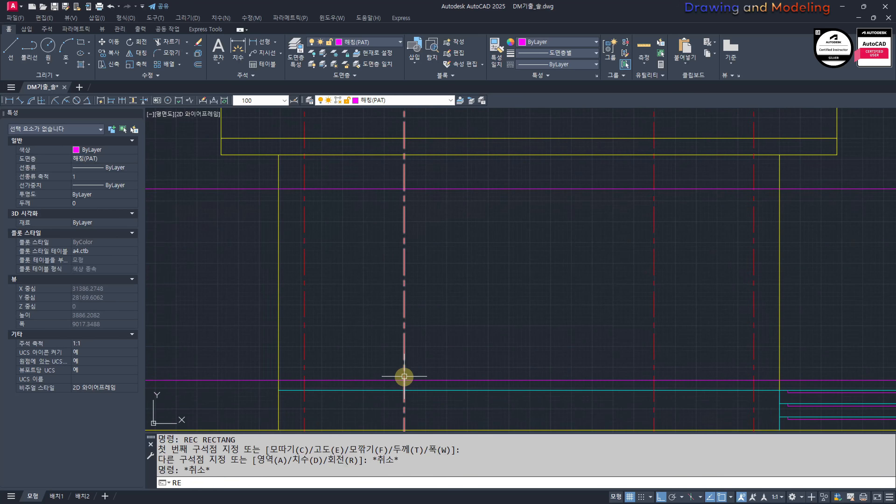
type("C")
key("Return")
left_click(404, 380)
left_click(653, 189)
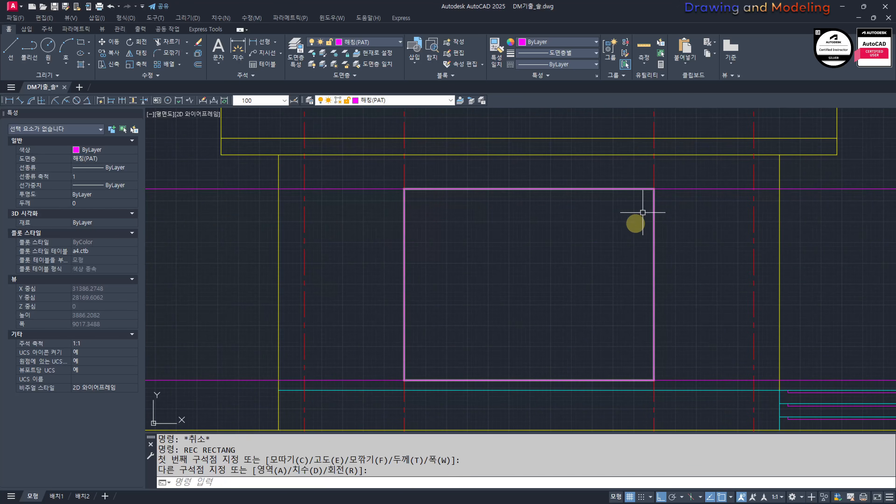
key("Escape")
key("Escape")
Step: Erase the two horizontal construction lines and the two red vertical opening lines around the window rectangle
scroll(604, 256, "down", 2)
middle_click_drag(604, 256, 636, 252)
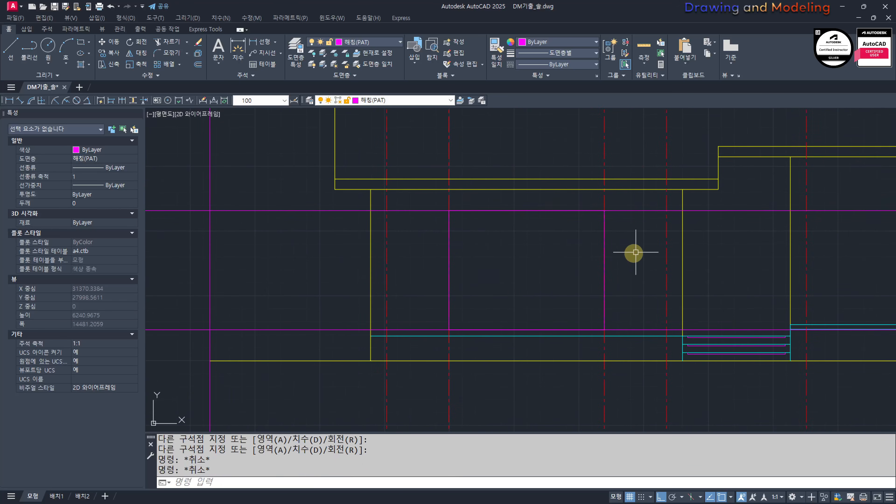
left_click(289, 190)
left_click(244, 336)
type("E")
key("Return")
left_click(630, 146)
left_click(433, 149)
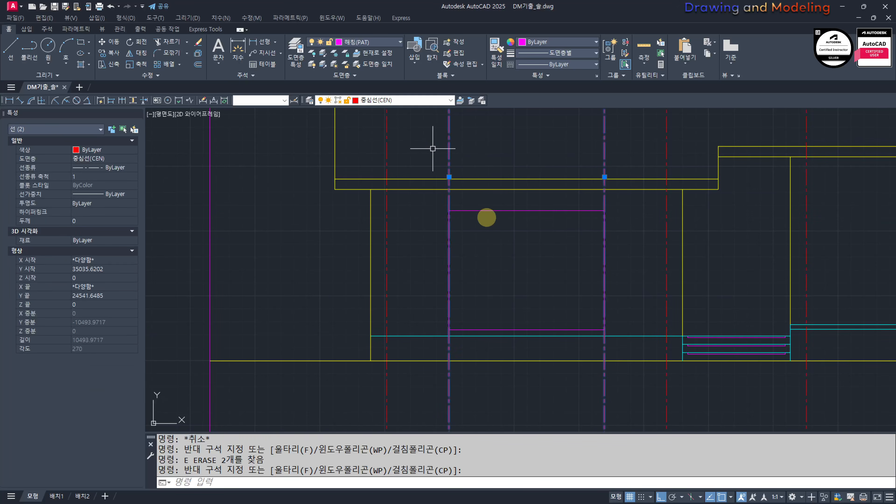
type("E")
key("Return")
Step: Move the window rectangle to the 마감선(FIN) layer
left_click(510, 225)
left_click(497, 205)
left_click(368, 40)
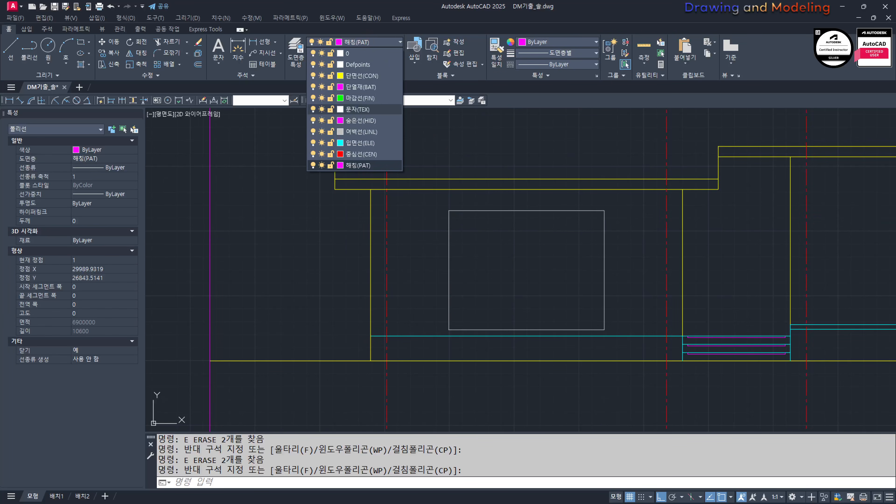
left_click(360, 98)
key("Escape")
key("Escape")
Step: Offset the window rectangle 45 inward to form the outer frame
middle_click_drag(559, 292, 547, 307)
type("O")
key("Return")
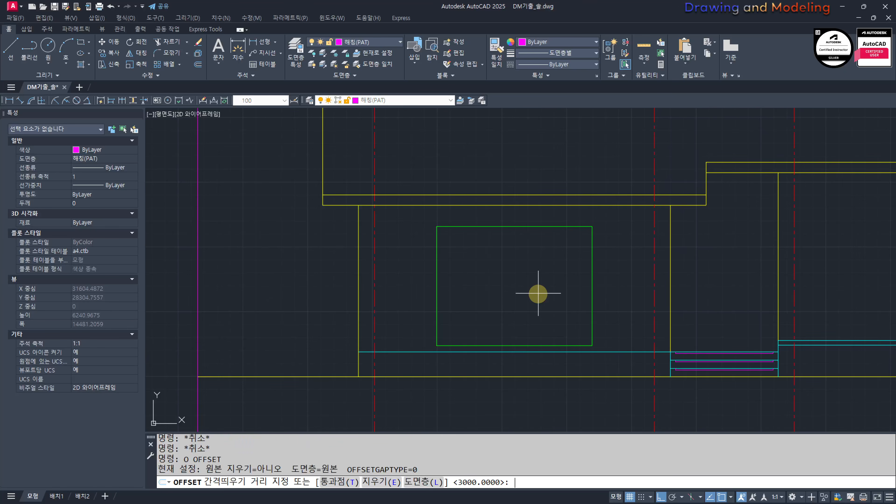
key("Return")
scroll(446, 277, "up", 2)
left_click(428, 257)
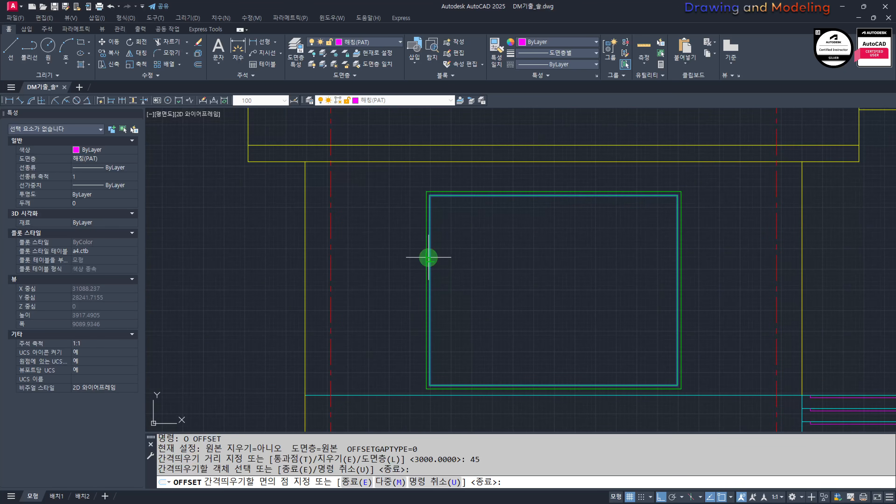
left_click(443, 274)
key("Escape")
key("Escape")
key("Escape")
Step: Draw a horizontal line across the inner frame rectangle between the midpoints of its two sides
mouse_move(458, 262)
middle_mouse_down()
mouse_move(437, 283)
mouse_move(464, 289)
middle_mouse_up()
type("l")
key("Return")
left_click(408, 300)
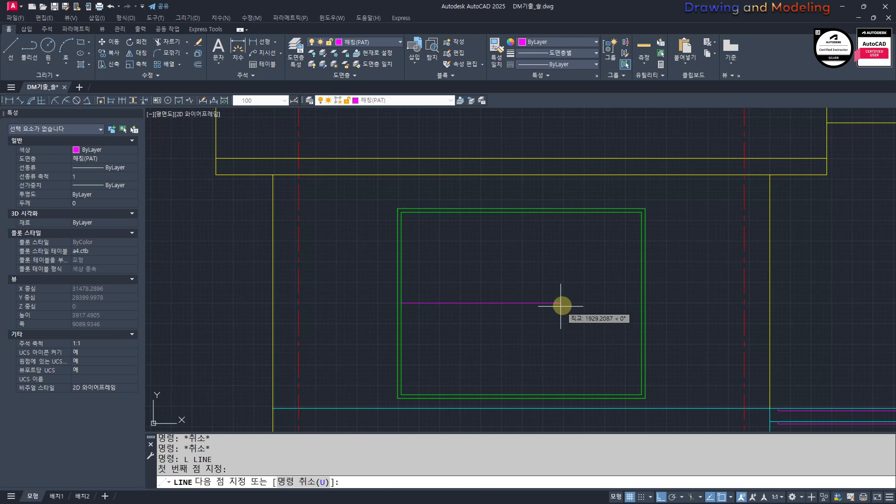
left_click(642, 293)
key("Escape")
key("Escape")
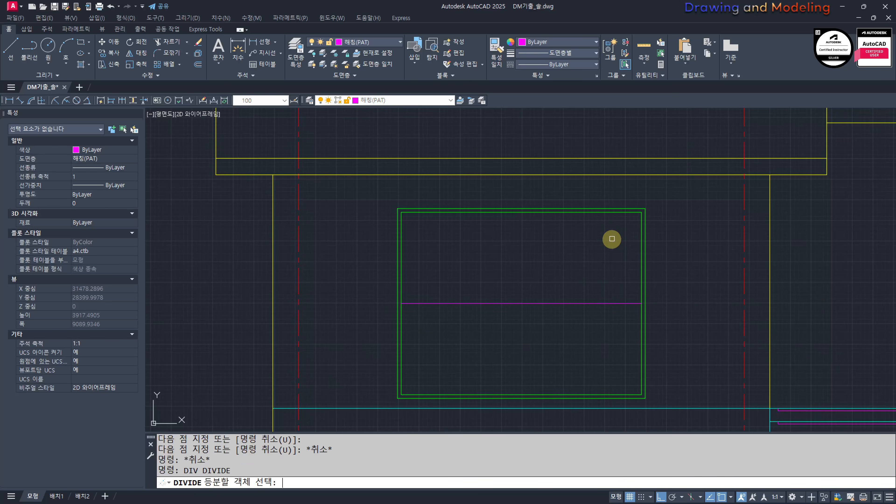
Step: Divide the horizontal line inside the window frame into 4 equal segments
left_click(449, 299)
left_click(442, 304)
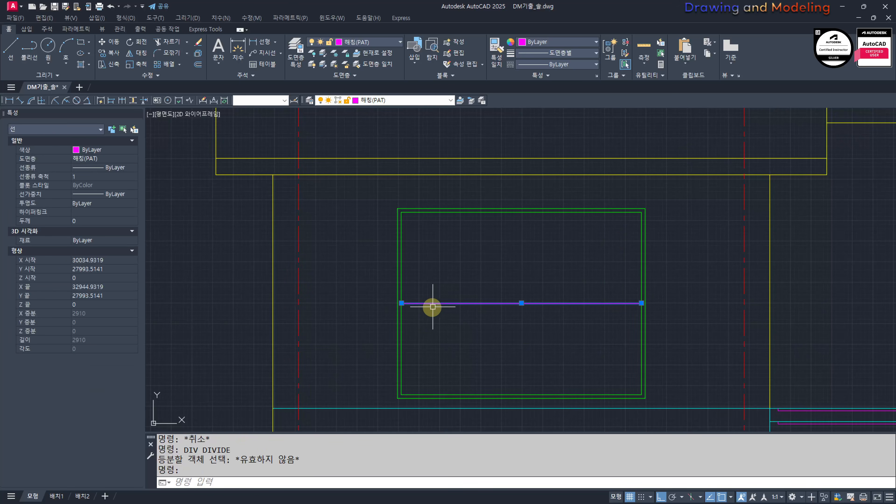
key("Escape")
key("Escape")
key("space")
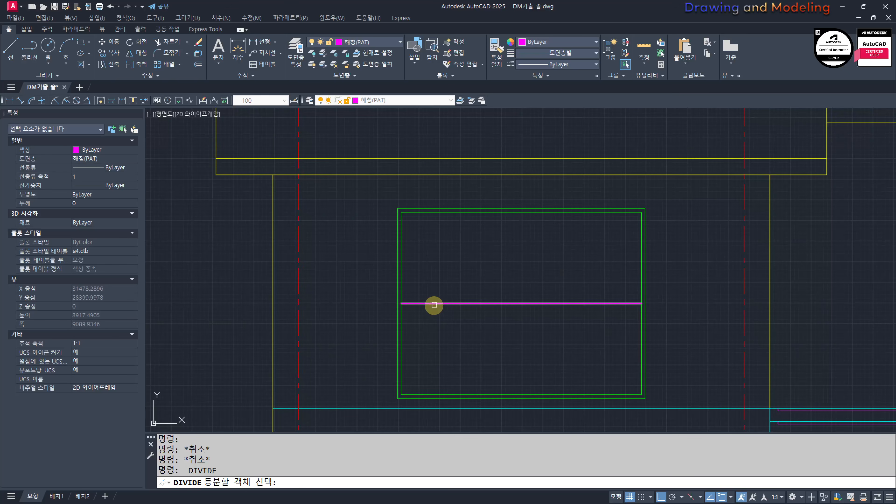
left_click(434, 304)
type("4")
key("Return")
key("Escape")
key("Escape")
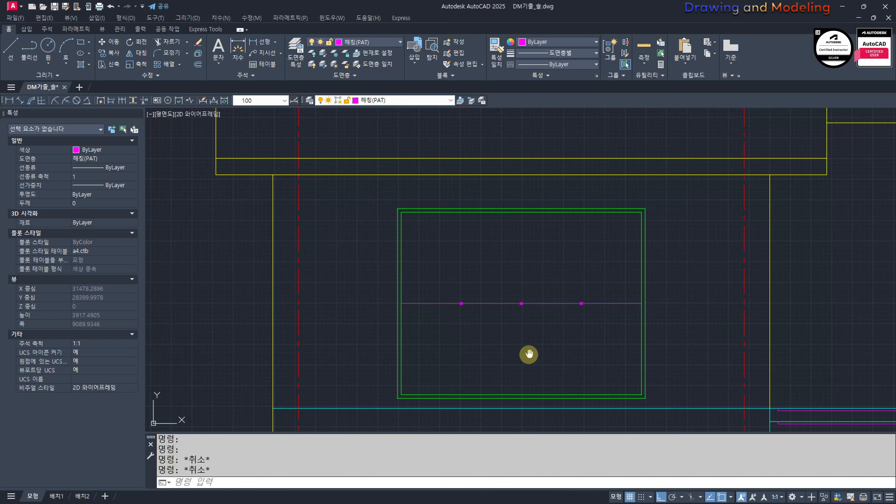
Step: Place vertical construction lines through the first and third division points of the window's mid-height line
middle_click_drag(529, 355, 553, 354)
type("XL")
key("Return")
type("V")
key("Return")
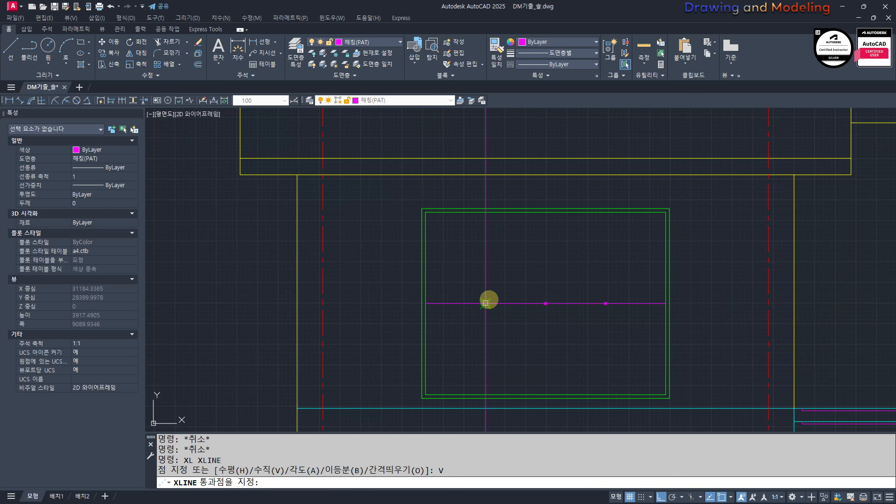
left_click(485, 303)
left_click(606, 303)
key("Escape")
key("Escape")
middle_click_drag(567, 304, 582, 311)
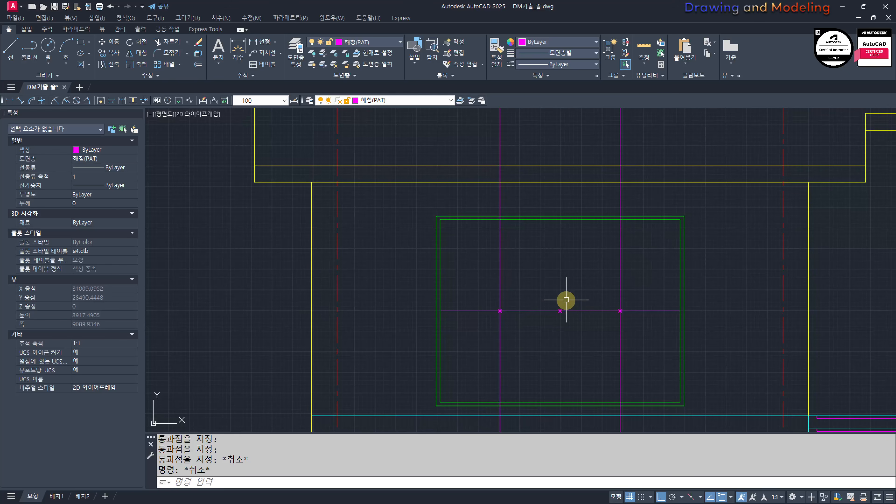
Step: Offset the inner frame rectangle 80 inward to form the sash frame
type("O")
key("Return")
type("80")
key("Return")
left_click(590, 219)
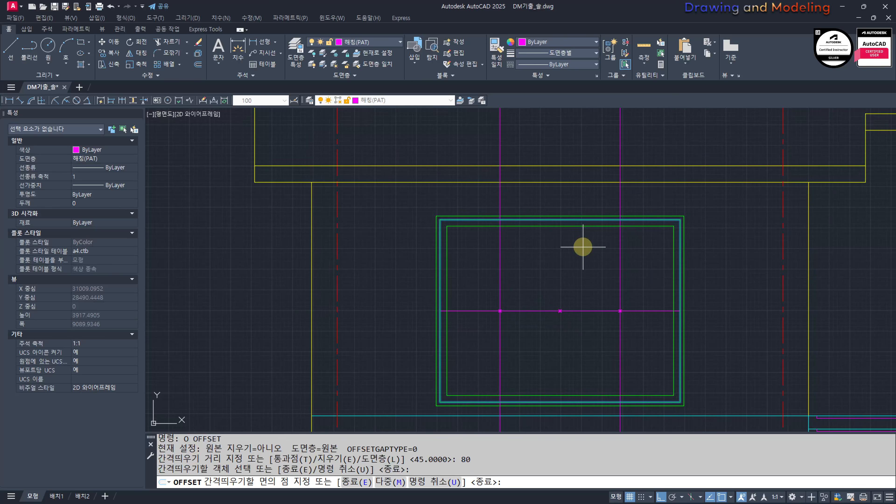
key("Escape")
Step: Offset the sash frame rectangle 20 inward
key("Return")
type("20")
key("Return")
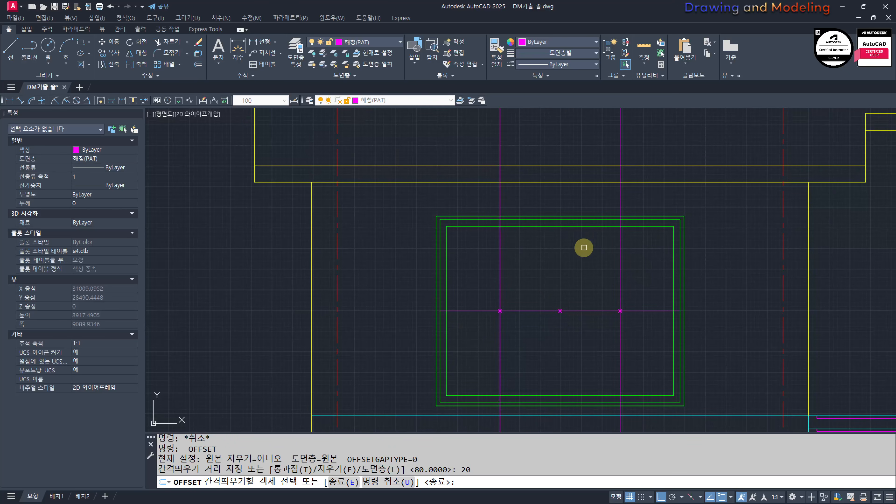
left_click(599, 229)
left_click(586, 259)
key("Escape")
key("Escape")
Step: Match the innermost window rectangle's properties to the magenta vertical construction line
scroll(620, 278, "up", 4)
type("MM")
key("Return")
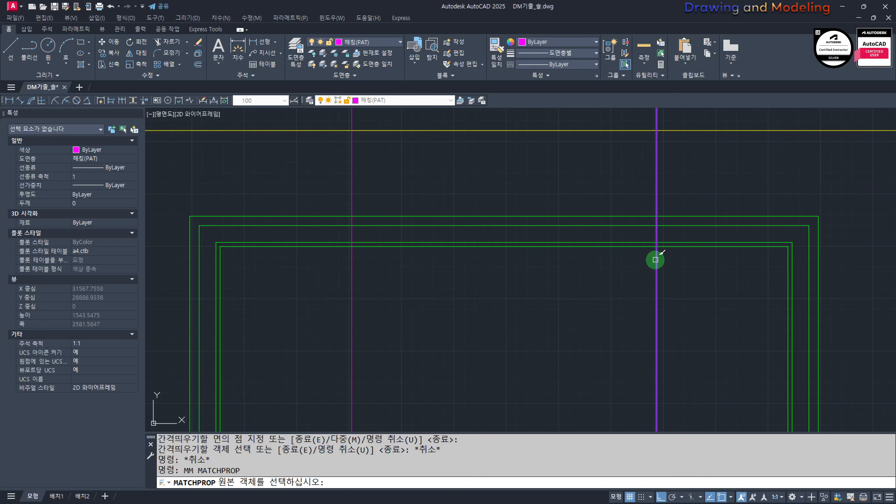
left_click(656, 259)
left_click(643, 246)
key("Escape")
key("Escape")
Step: Trim the two innermost window rectangles between the vertical construction lines, at both the head and the sill
type("TR")
key("Return")
scroll(661, 271, "down", 4)
left_click(691, 300)
left_click(527, 297)
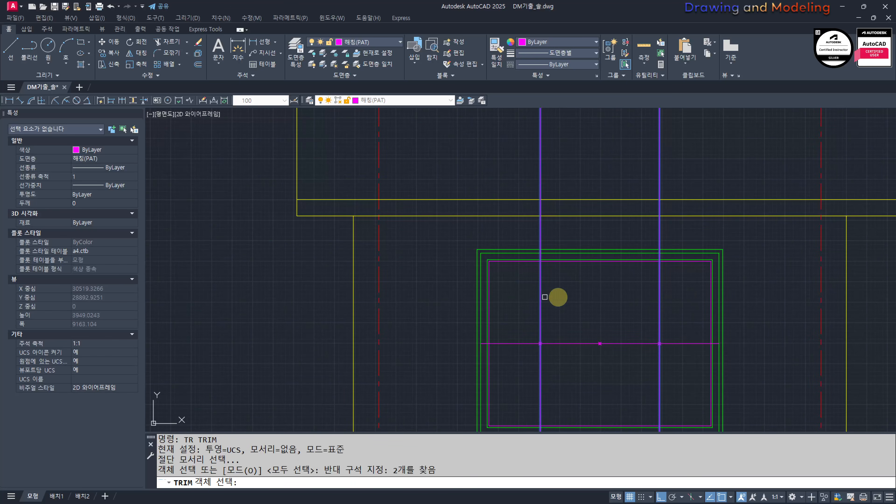
key("space")
scroll(616, 279, "up", 4)
left_click(628, 236)
left_click(633, 245)
left_click(620, 231)
scroll(621, 237, "down", 7)
scroll(611, 314, "up", 7)
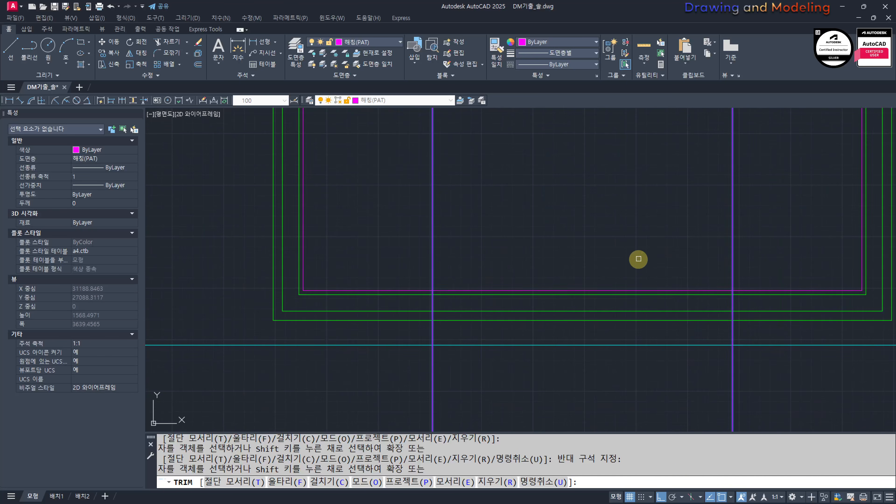
key("Escape")
Step: Draw the middle sash rectangle between the two vertical construction lines, spanning the inner frame's full height
scroll(600, 318, "down", 5)
scroll(540, 345, "up", 2)
type("REC")
key("Return")
scroll(524, 360, "up", 3)
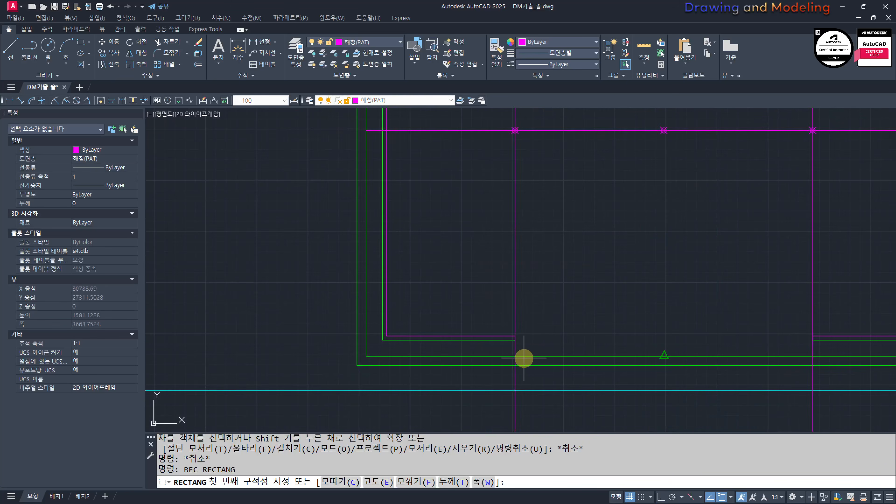
left_click(516, 356)
scroll(636, 314, "down", 4)
scroll(620, 221, "up", 5)
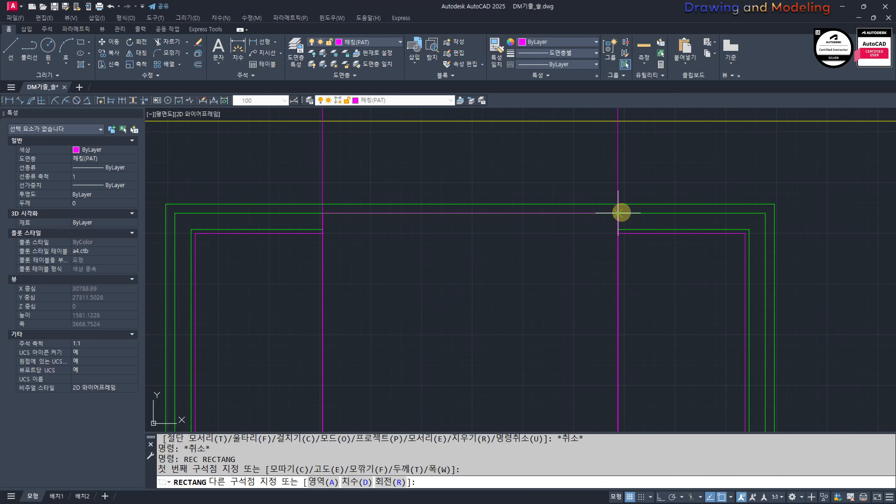
left_click(618, 213)
key("Escape")
key("Escape")
Step: Match the middle sash rectangle's properties to the green side sash line
middle_click_drag(628, 222, 634, 240)
type("MM")
key("space")
left_click(636, 247)
left_click(634, 315)
left_click(588, 319)
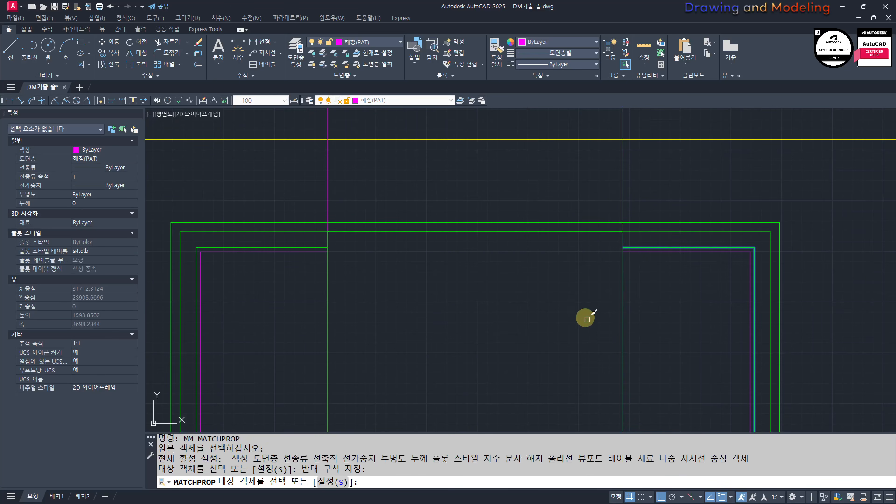
key("Escape")
key("Escape")
Step: Offset the middle sash rectangle 20 inward
middle_click_drag(587, 319, 604, 327)
type("O")
key("space")
type("20")
key("Return")
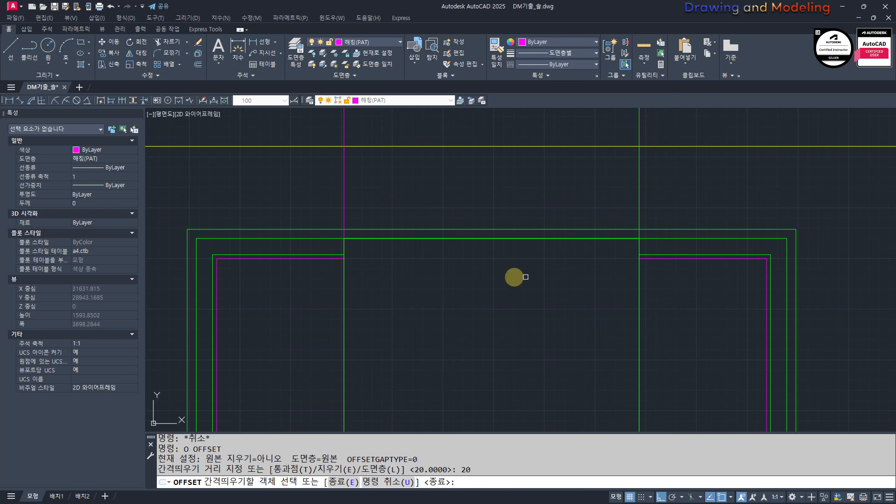
left_click(346, 286)
key("Escape")
key("Escape")
Step: Match the middle sash's inner rectangle to the properties of the magenta line in the side sash
scroll(448, 312, "up", 4)
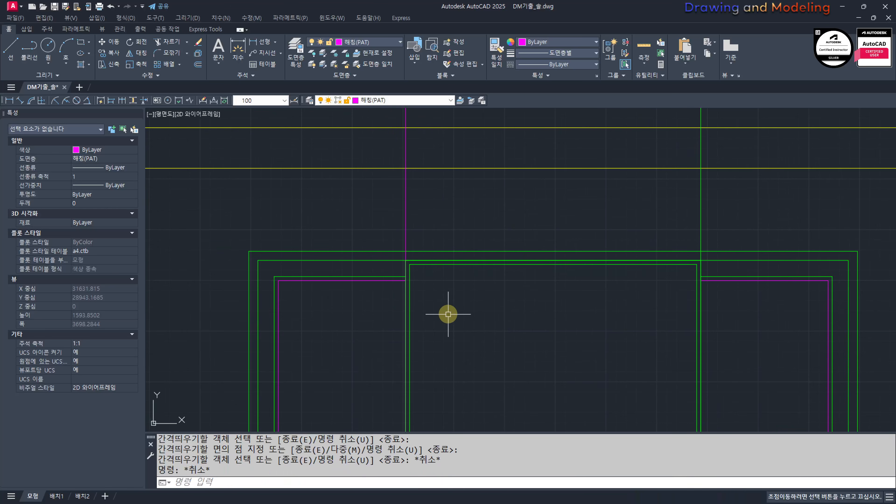
type("mm")
left_click(417, 287)
left_click(451, 270)
left_click(446, 270)
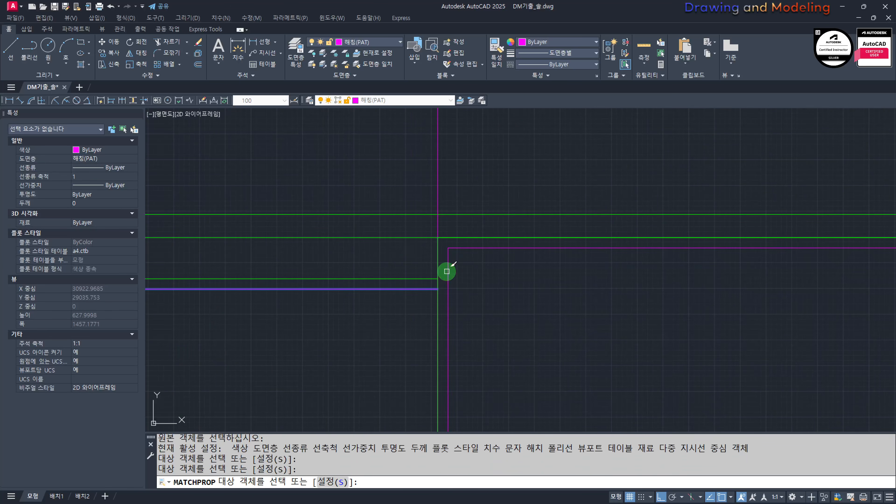
key("Escape")
key("Escape")
Step: Erase the two vertical construction lines running through the window
scroll(446, 270, "down", 6)
middle_click_drag(544, 265, 558, 316)
left_click(711, 281)
left_click(412, 281)
type("e")
scroll(531, 290, "down", 2)
key("Escape")
key("Escape")
middle_click_drag(519, 384, 528, 290)
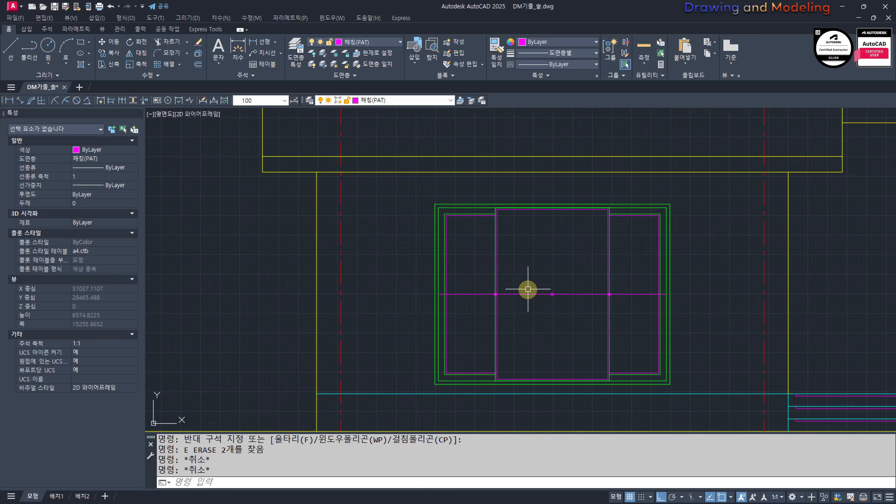
Step: Erase the horizontal magenta construction lines running across the middle of the window
left_click(367, 271)
left_click(681, 324)
type("e")
key("Escape")
key("Escape")
Step: Draw a half-headed sliding arrow in the left side sash, pointing toward the middle sash
scroll(475, 314, "up", 2)
type("l")
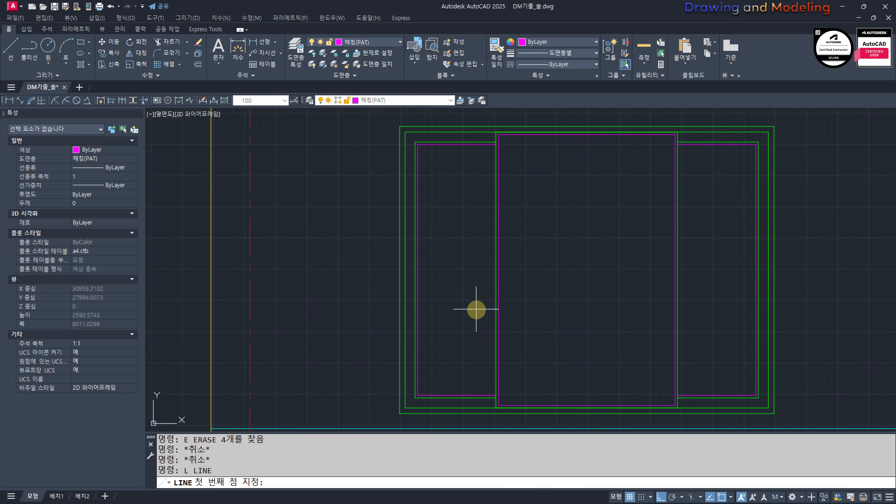
scroll(488, 314, "up", 4)
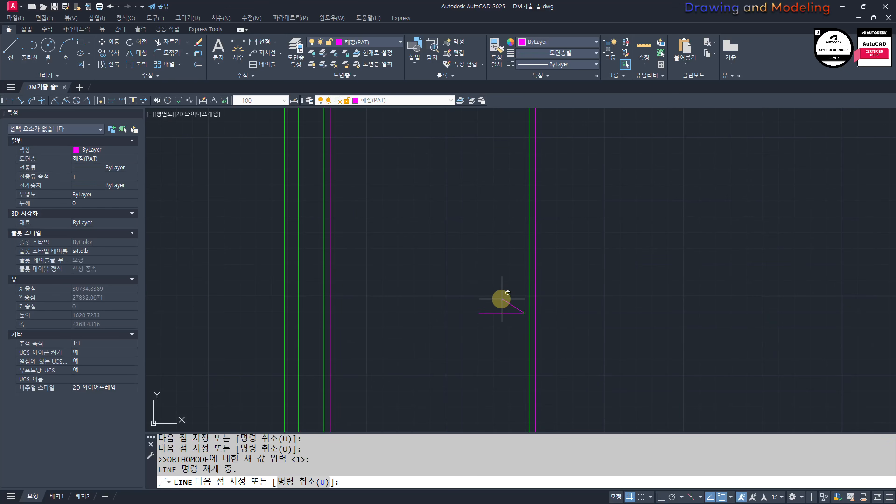
key("Escape")
left_click_drag(517, 339, 471, 320)
key("Escape")
key("Escape")
type("s")
key("space")
left_click(500, 343)
key("Escape")
Step: Put the two lines of the sliding arrow on the 문자(TEX) layer
left_click(428, 280)
left_click(607, 370)
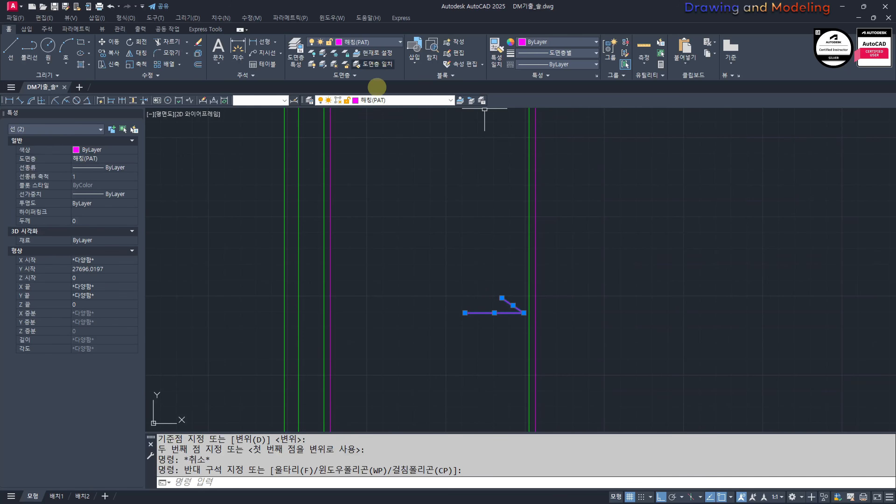
left_click(391, 100)
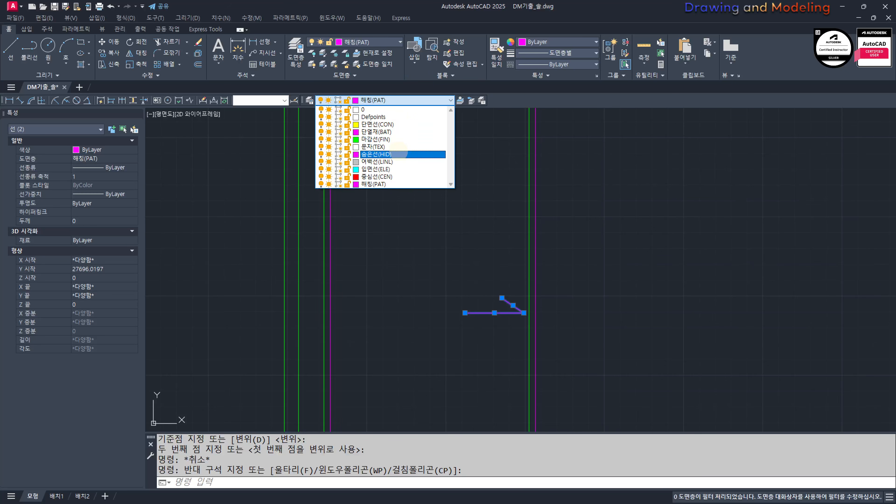
left_click(398, 147)
key("Escape")
Step: Mirror the sliding arrow about the middle sash's vertical centre line into the right side sash, keeping the original
left_click(436, 286)
left_click(615, 362)
scroll(441, 302, "down", 6)
type("mi")
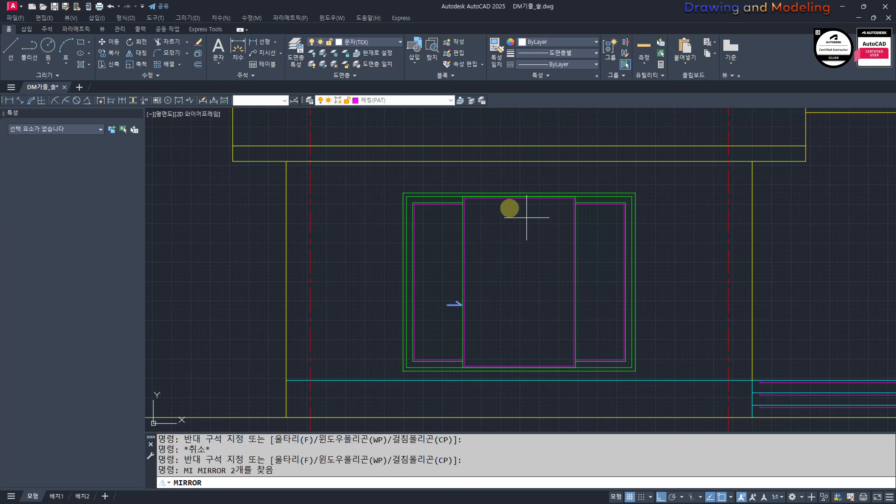
left_click(518, 198)
left_click(502, 310)
key("Return")
key("Escape")
key("Escape")
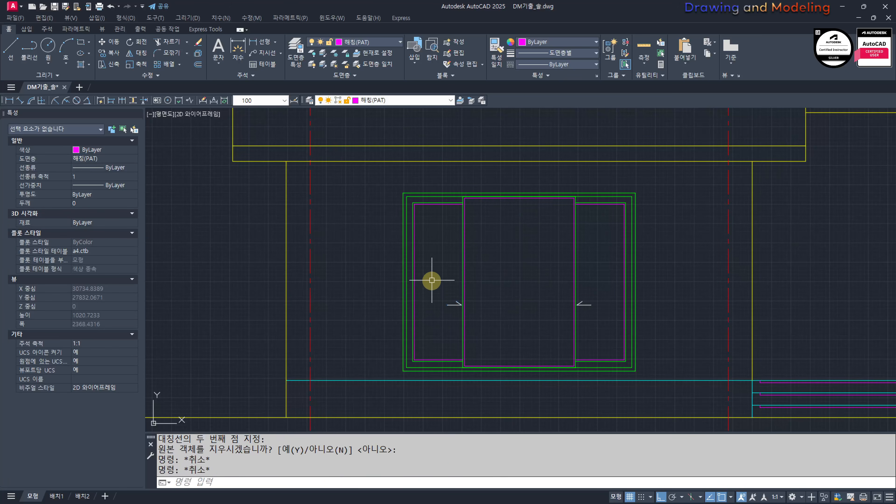
left_click(432, 281)
left_click(620, 325)
key("Escape")
key("Escape")
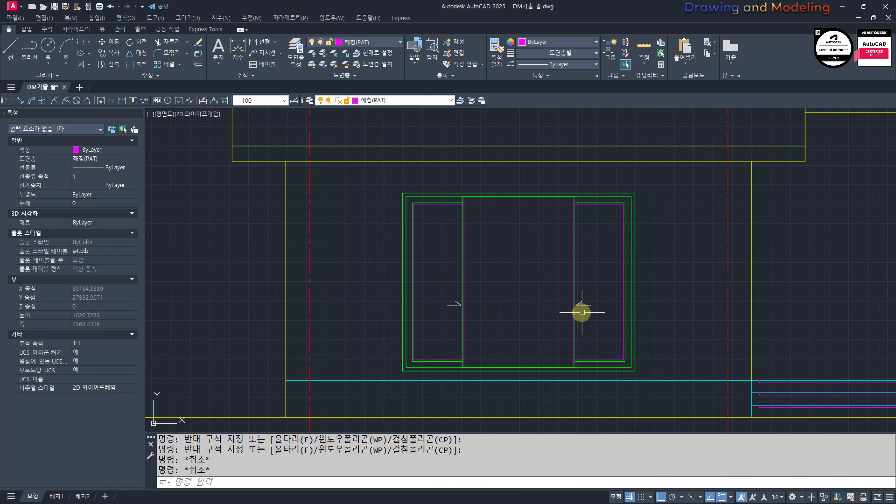
scroll(582, 312, "up", 2)
left_click(567, 303)
type("e")
key("Return")
key("Escape")
key("Escape")
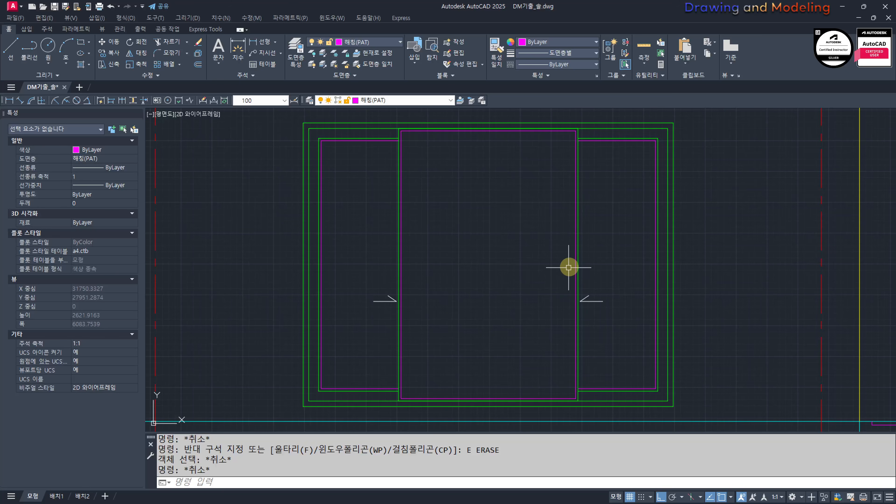
Step: Offset the green outline of the middle sash 80 inward
type("o")
key("Return")
type("80")
key("Return")
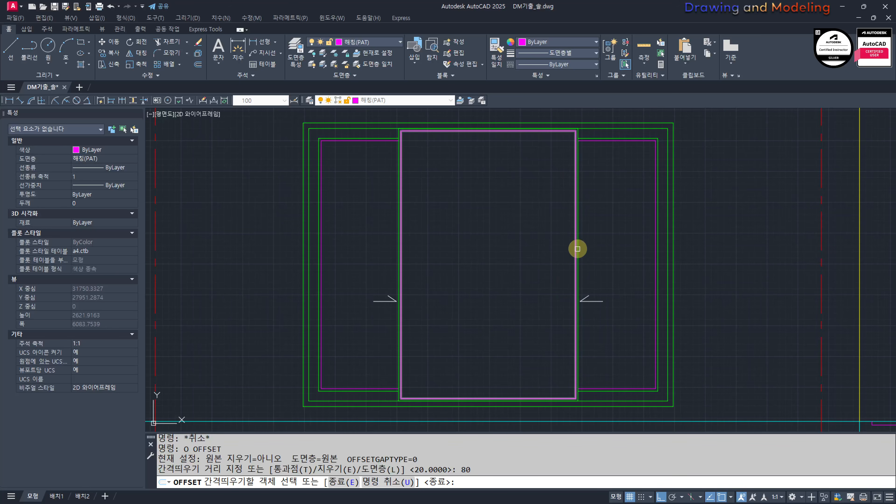
left_click(578, 244)
left_click(520, 261)
key("Escape")
key("Escape")
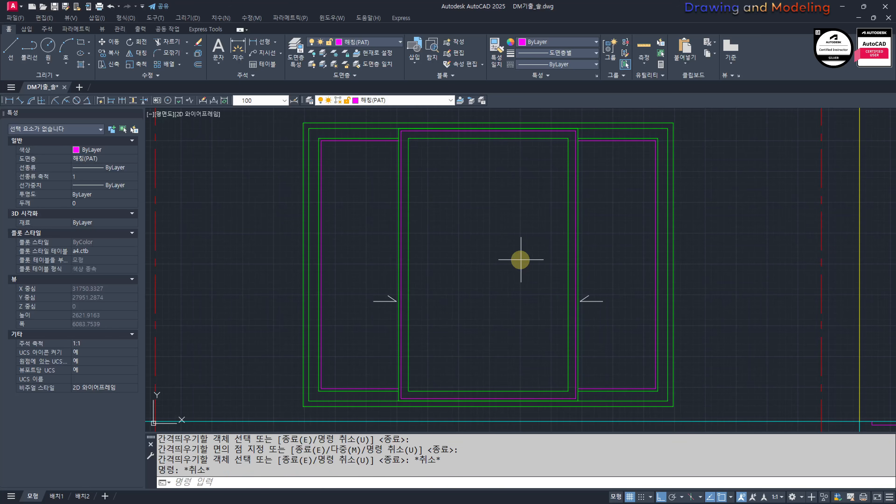
Step: Offset the middle sash's new inner green rectangle 20 inward
key("Return")
type("20")
key("Return")
left_click(567, 228)
left_click(565, 233)
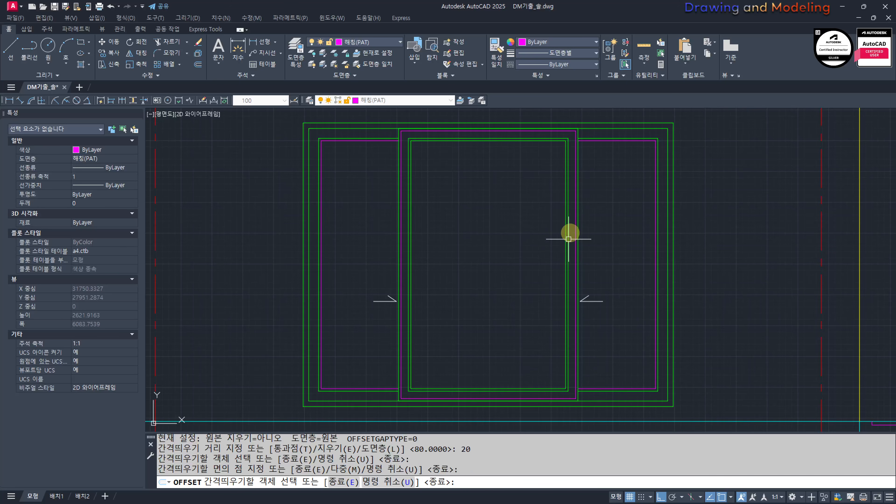
key("Escape")
key("Escape")
Step: Erase the old magenta rectangle just inside the middle sash's outer green outline
scroll(573, 231, "up", 5)
left_click(582, 204)
type("e")
key("Escape")
key("Escape")
left_click(586, 214)
type("e")
scroll(566, 246, "down", 7)
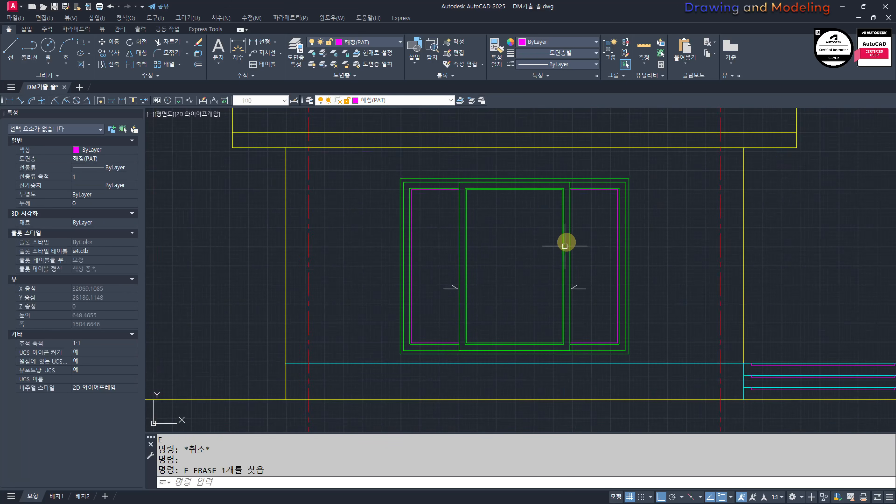
Step: Match the innermost rectangle of the middle sash to the properties of the magenta line in the side sash
middle_click_drag(566, 246, 555, 310)
type("mm")
key("space")
scroll(571, 253, "up", 5)
left_click(553, 258)
scroll(483, 267, "up", 2)
left_click(501, 242)
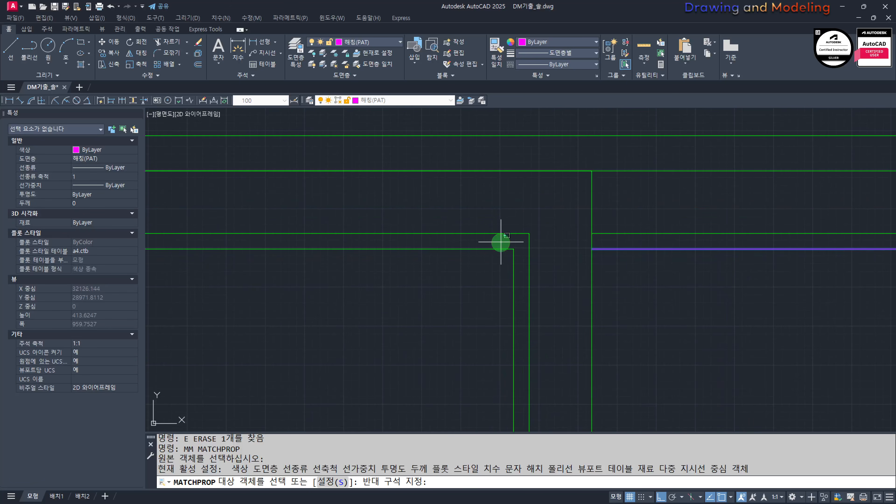
left_click(427, 262)
key("Escape")
key("Escape")
Step: Move both sliding arrows about 88 straight up
scroll(384, 263, "down", 7)
middle_click_drag(372, 323, 488, 292)
scroll(445, 300, "up", 2)
left_click(466, 291)
left_click(626, 302)
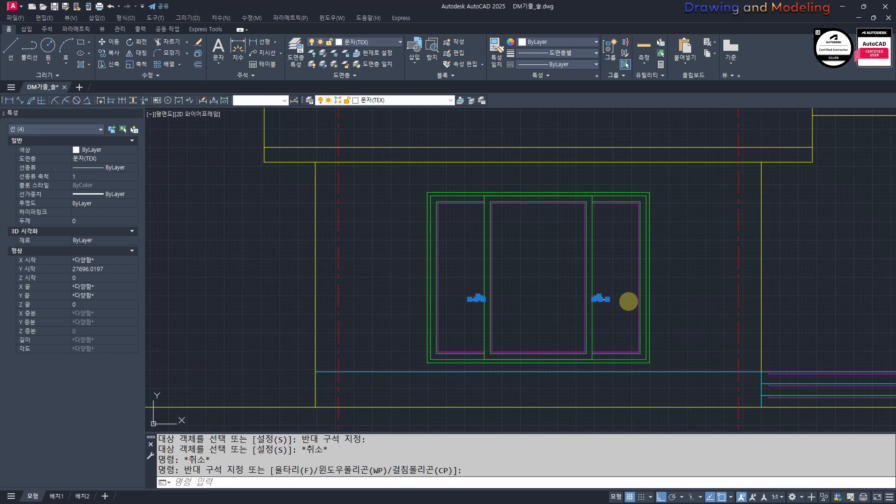
type("m")
key("space")
left_click(691, 243)
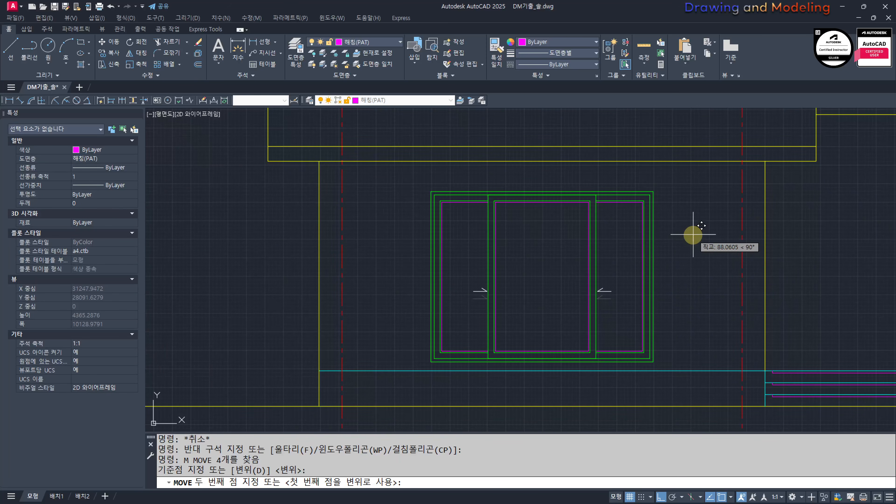
key("Escape")
Step: Move the arrow in the left side sash slightly to the left, away from the middle sash
scroll(506, 286, "up", 3)
left_click(442, 264)
left_click(539, 309)
type("m")
key("space")
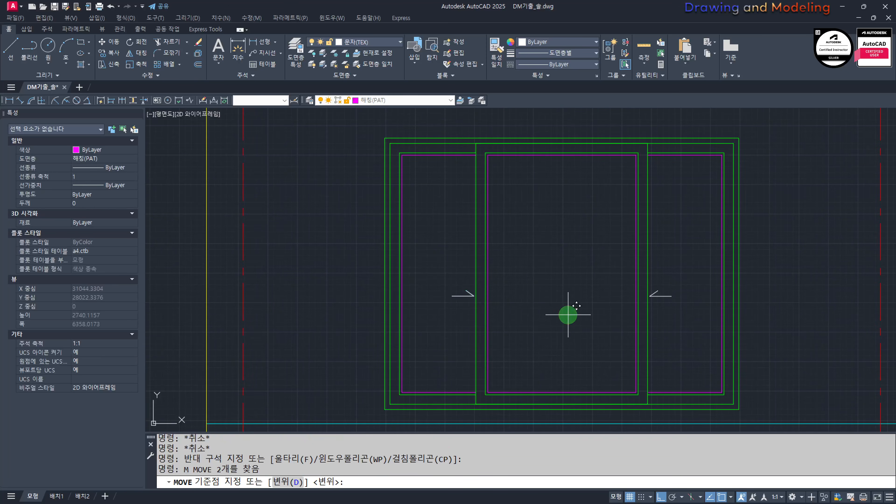
left_click(568, 315)
left_click(566, 315)
key("Escape")
key("Escape")
Step: Erase the sliding arrow in the right side sash
left_click(610, 262)
left_click(692, 317)
type("e")
key("space")
left_click(546, 338)
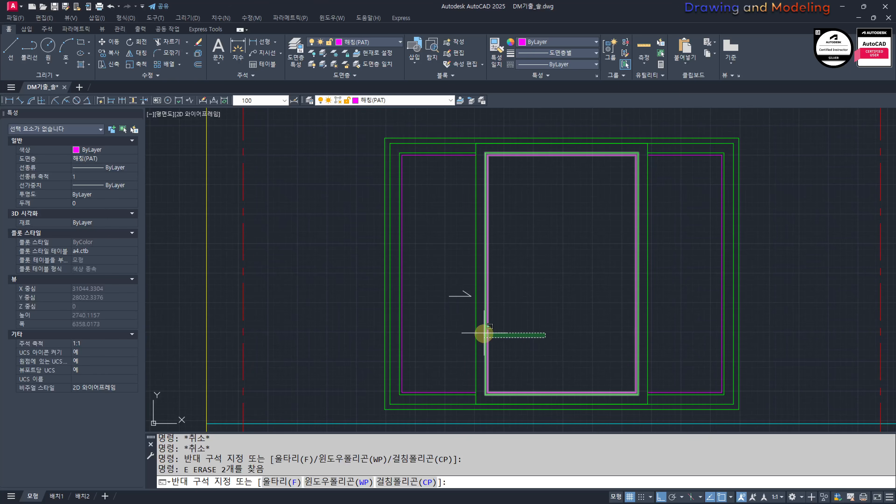
key("Escape")
Step: Mirror the repositioned left arrow about the middle sash's vertical centre into the right side sash, keeping the original
left_click(438, 320)
left_click(538, 267)
middle_click_drag(564, 268, 565, 274)
key("space")
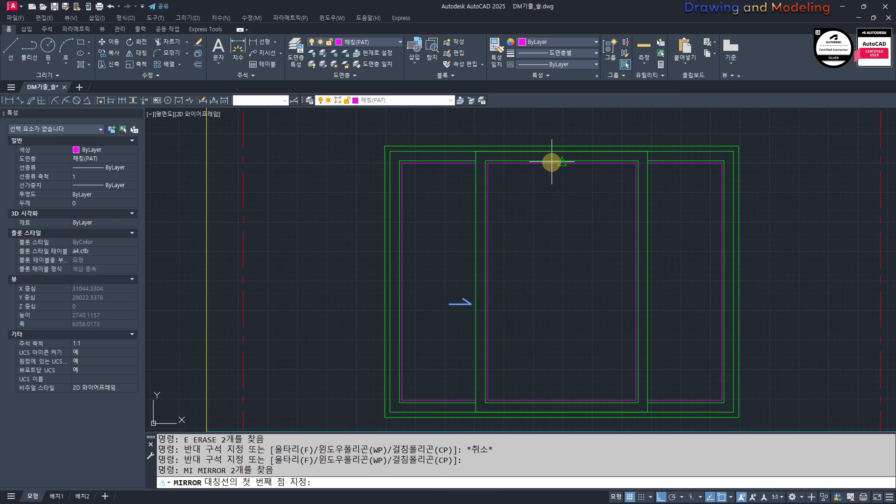
left_click(561, 161)
left_click(570, 289)
key("Return")
key("Escape")
key("Escape")
scroll(621, 321, "down", 4)
scroll(598, 319, "up", 2)
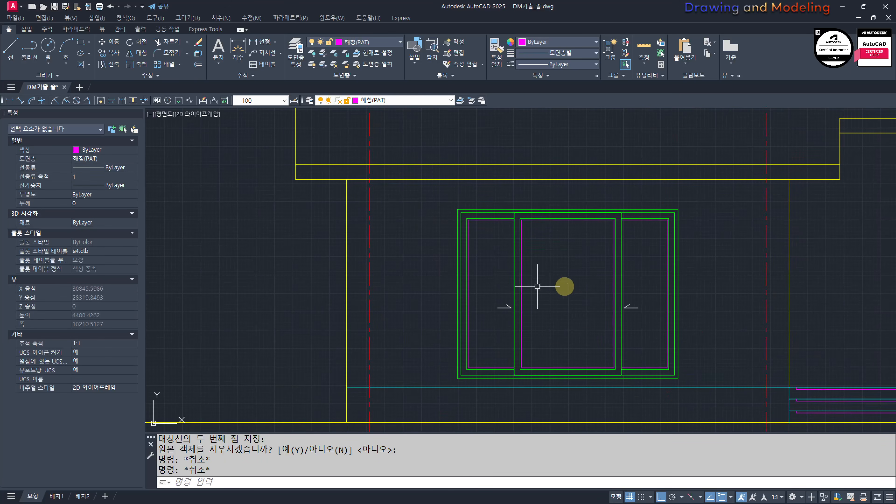
middle_click_drag(569, 290, 582, 297)
scroll(554, 304, "up", 2)
mouse_move(554, 304)
middle_mouse_down()
mouse_move(544, 295)
mouse_move(555, 284)
middle_mouse_up()
key("Escape")
key("Escape")
scroll(542, 274, "down", 2)
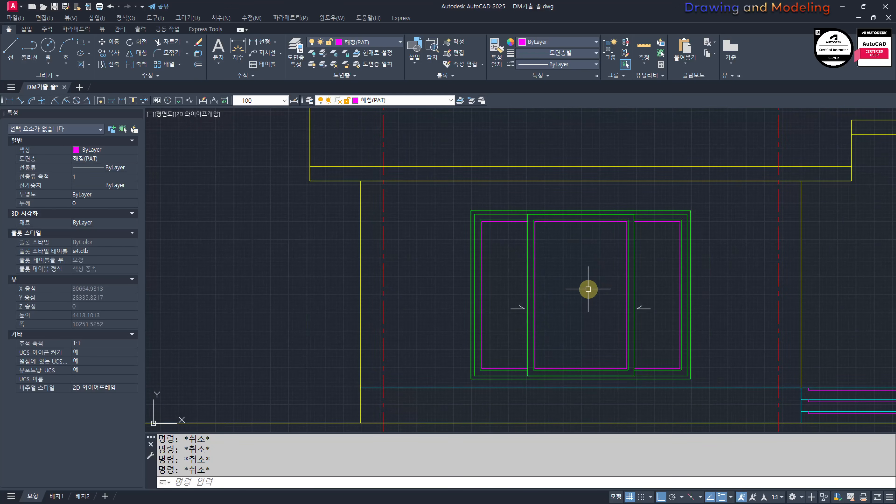
key("Return")
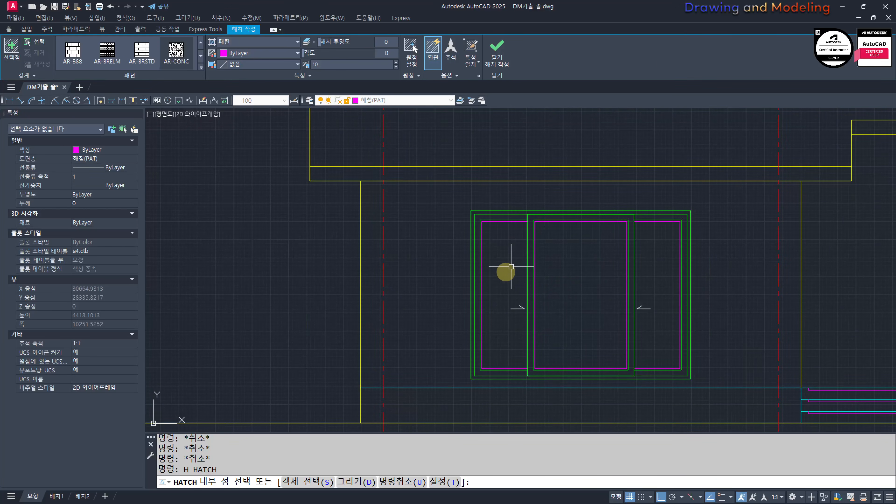
key("Escape")
Step: Draw a short vertical line and a longer one beside it near the upper-left corner of the left side sash's glass
middle_click_drag(511, 267, 512, 317)
scroll(518, 314, "up", 6)
type("l")
key("Return")
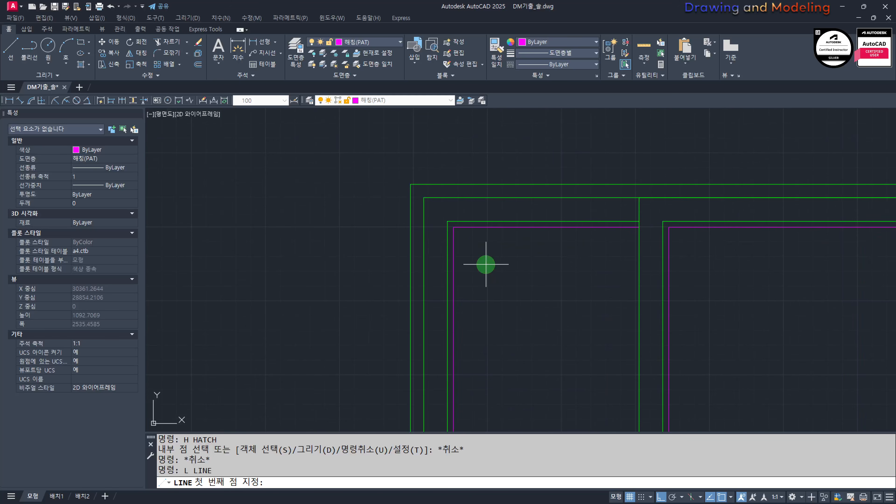
left_click(486, 265)
left_click(489, 319)
key("Escape")
key("space")
left_click(497, 243)
left_click(489, 357)
key("Escape")
Step: Rotate the two vertical glass lines by -30 degrees about the midpoint of the longer line
left_click(518, 312)
left_click(461, 305)
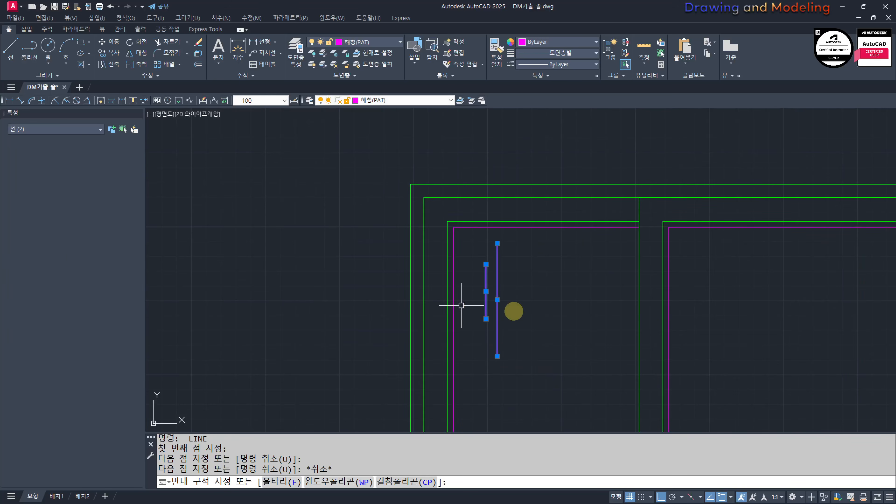
middle_click_drag(485, 311, 461, 314)
type("ro")
key("space")
left_click(473, 303)
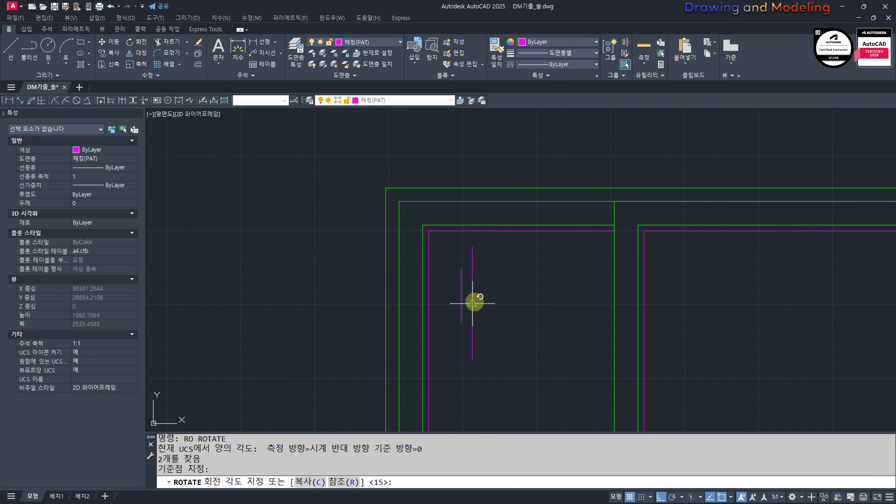
key("Return")
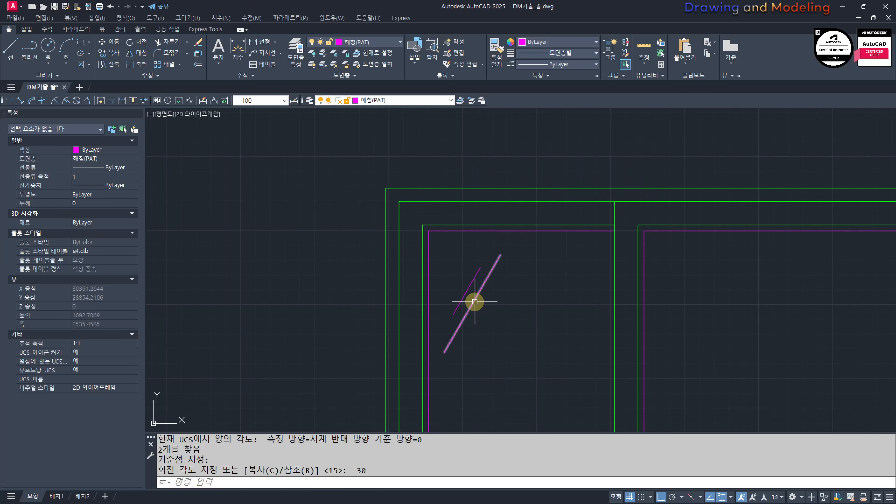
Step: Copy the slanted glass lines to the lower left sash and to the upper and lower parts of the middle and right sashes
left_click(521, 300)
left_click(456, 306)
type("cc")
left_click(468, 292)
scroll(602, 321, "down", 2)
middle_click_drag(600, 322, 452, 268)
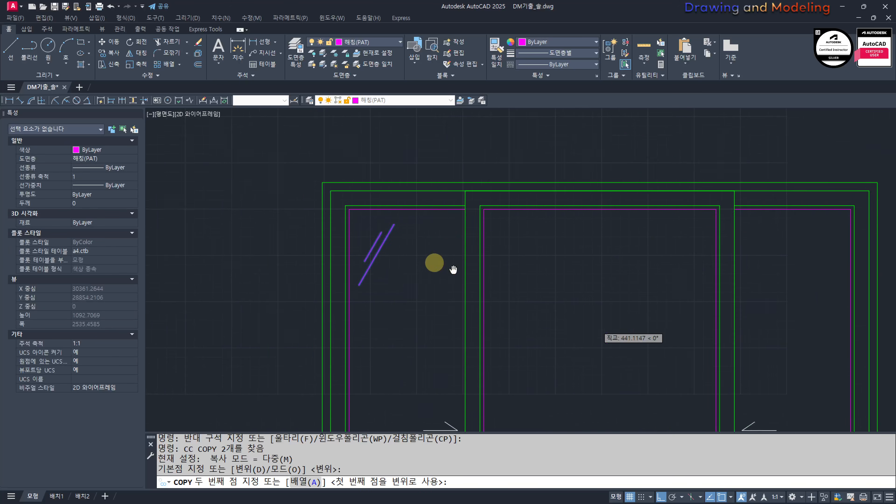
scroll(393, 265, "down", 2)
middle_click_drag(379, 338, 519, 266)
key("F8")
left_click(510, 349)
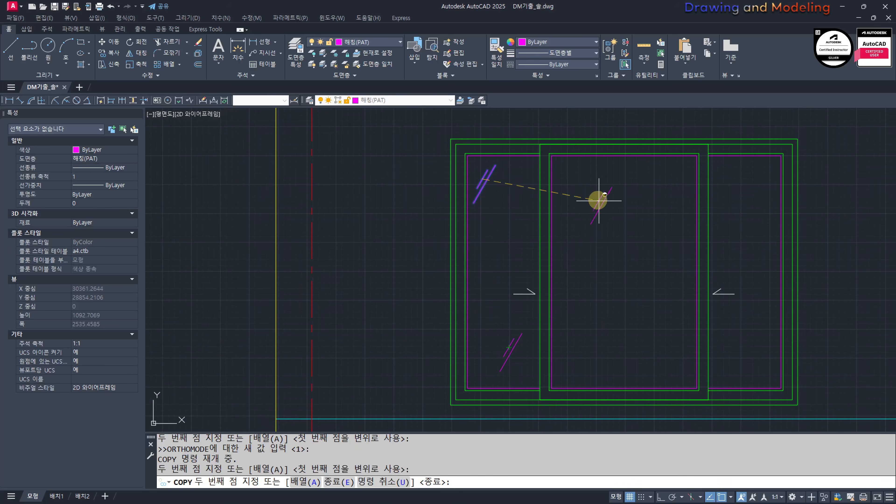
left_click(579, 185)
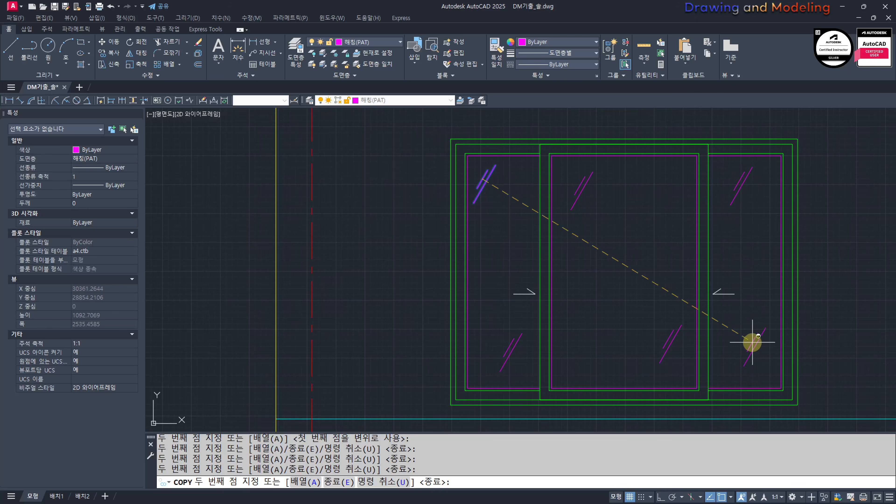
left_click(751, 349)
key("Escape")
scroll(586, 326, "down", 4)
scroll(696, 260, "up", 3)
scroll(575, 258, "down", 2)
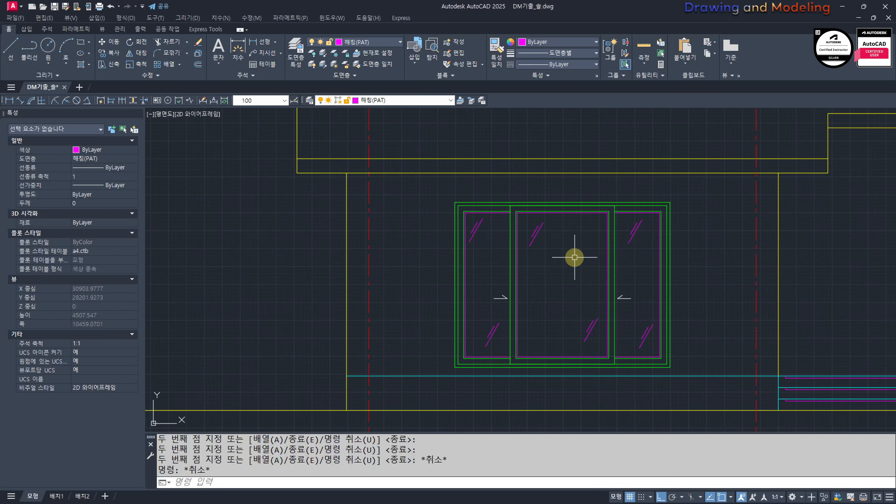
middle_click_drag(600, 304, 545, 285)
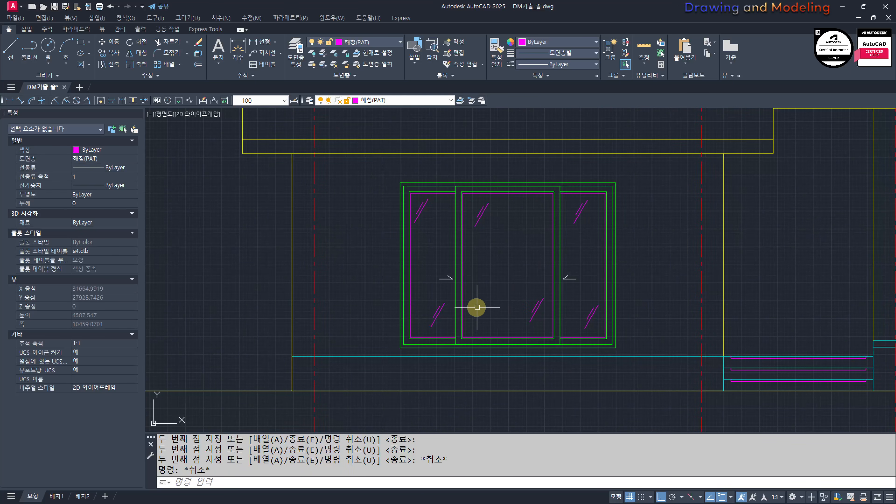
middle_click_drag(468, 306, 507, 314)
key("Escape")
key("Escape")
scroll(556, 303, "down", 2)
middle_click_drag(617, 319, 495, 317)
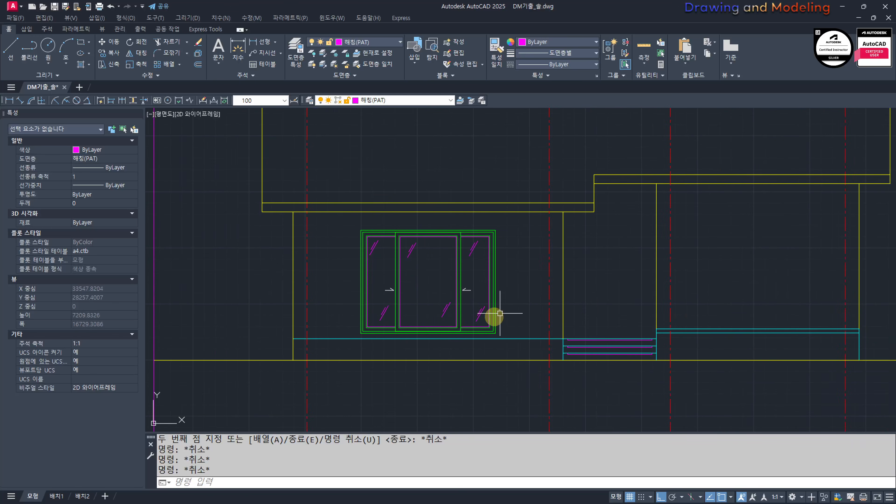
Step: In the floor plan, add a linear dimension from the entrance door opening's left jamb to the living room wall's centreline
middle_click_drag(563, 284, 527, 301)
scroll(645, 308, "down", 1)
scroll(736, 337, "down", 2)
middle_click_drag(402, 345, 646, 395)
middle_click_drag(306, 229, 496, 274)
scroll(487, 274, "up", 1)
middle_click_drag(411, 213, 417, 276)
scroll(418, 276, "up", 3)
middle_click_drag(446, 331, 523, 325)
middle_click_drag(474, 336, 519, 305)
scroll(490, 296, "up", 1)
type("DLI DIMLINEAR")
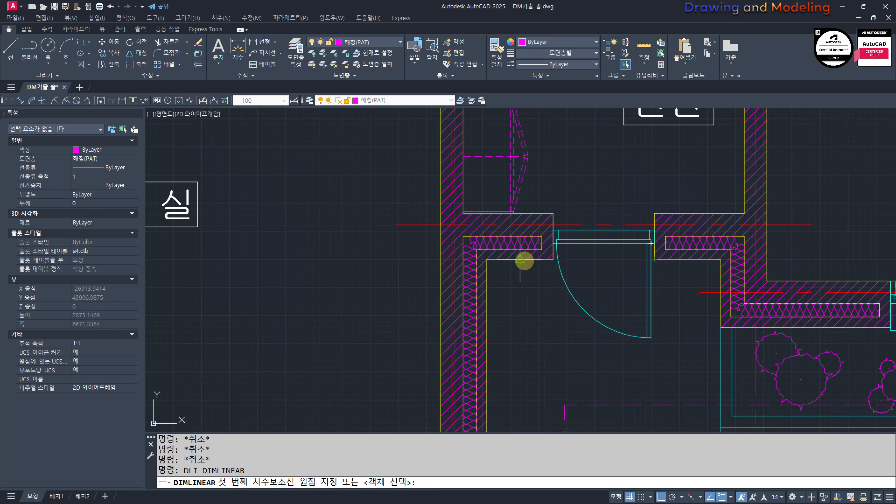
scroll(564, 303, "down", 2)
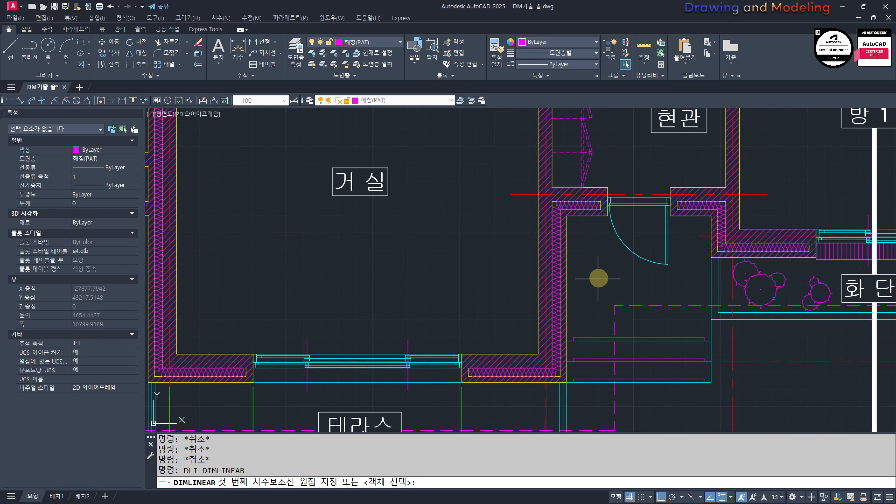
left_click(606, 216)
scroll(540, 204, "up", 3)
left_click(544, 164)
scroll(630, 298, "down", 5)
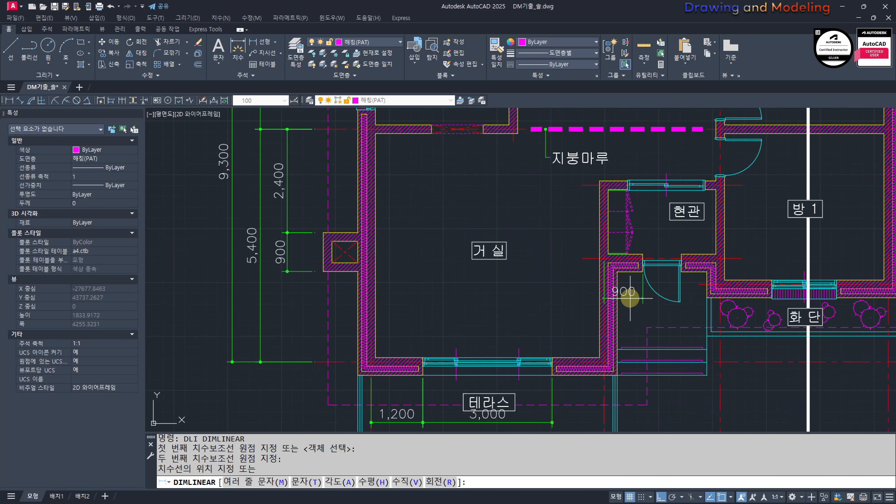
left_click(632, 305)
key("Escape")
key("Escape")
Step: Add a linear dimension across the entrance door opening, aligned with the neighbouring dimension
scroll(664, 283, "up", 4)
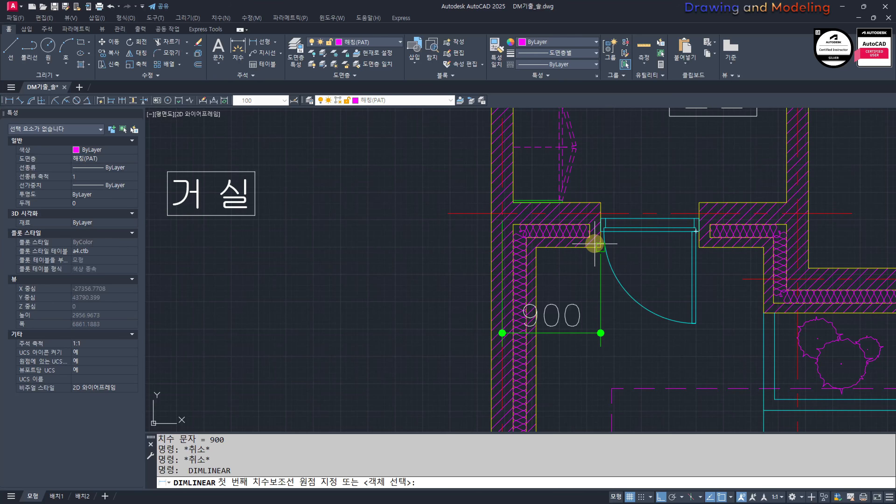
left_click(703, 247)
left_click(561, 334)
key("Escape")
key("Escape")
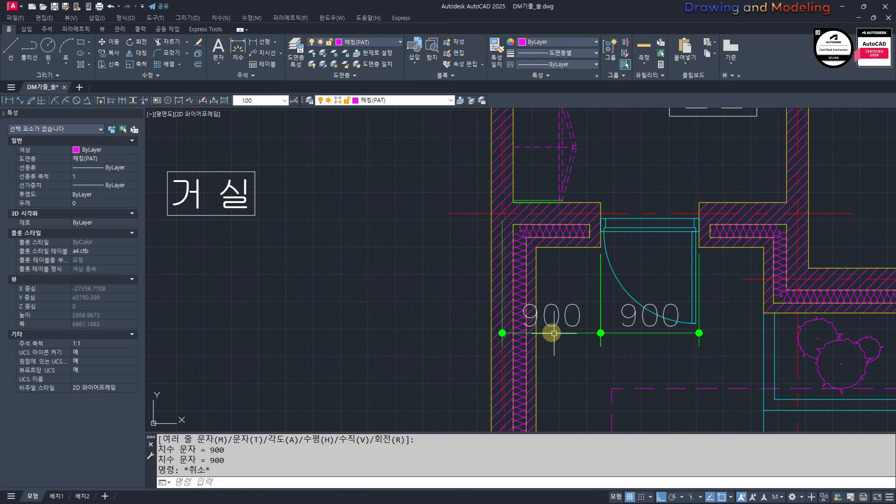
Step: Add a linear dimension below the planter from the wall centreline to the left edge of the 방 1 window
scroll(361, 296, "down", 6)
scroll(529, 299, "up", 4)
key("space")
middle_click_drag(403, 309, 497, 294)
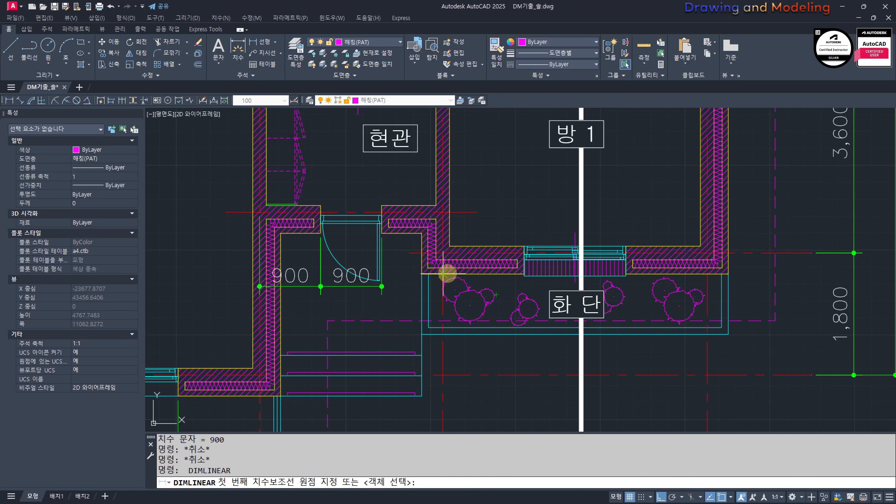
left_click(524, 276)
left_click(524, 363)
Step: Dimension the width of the 방 1 window, in line with the dimension beside it
right_click(542, 299)
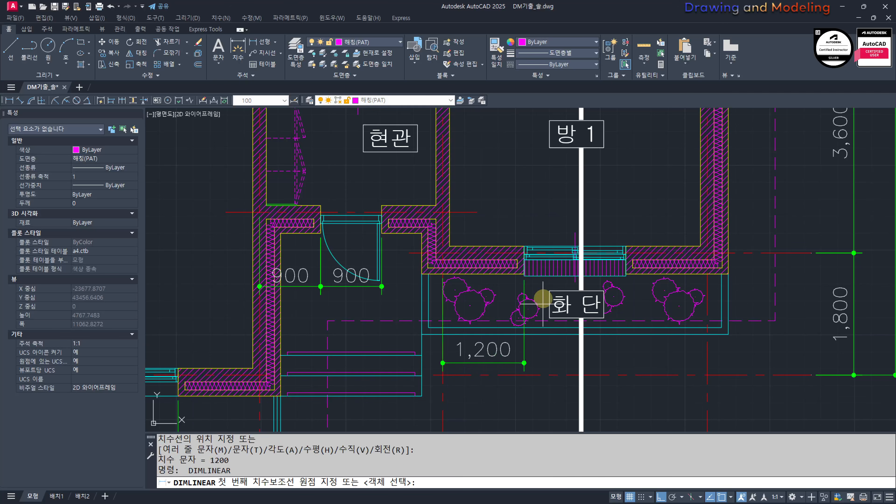
left_click(524, 277)
left_click(626, 276)
left_click(524, 363)
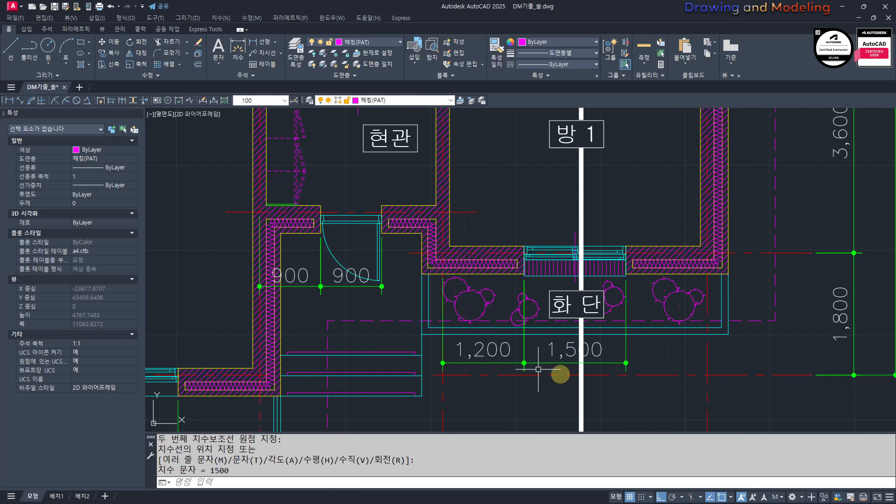
Step: In the front elevation, offset the centreline near the left block's right wall 900 to the right
scroll(406, 280, "down", 6)
mouse_move(651, 388)
middle_mouse_down()
mouse_move(500, 322)
mouse_move(512, 360)
mouse_move(572, 323)
mouse_move(410, 329)
middle_mouse_up()
scroll(500, 322, "down", 2)
scroll(584, 323, "up", 2)
middle_click_drag(584, 324, 534, 332)
type("o")
key("Return")
type("900")
key("Return")
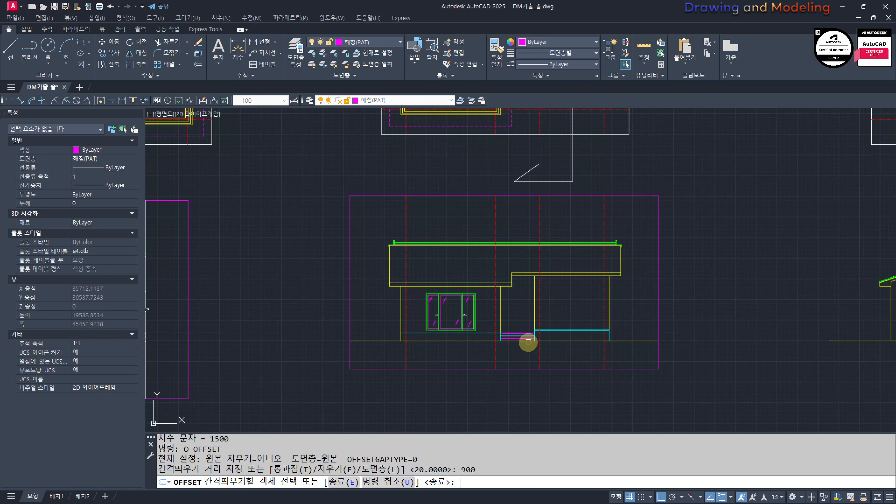
scroll(530, 336, "up", 2)
left_click(471, 363)
left_click(476, 363)
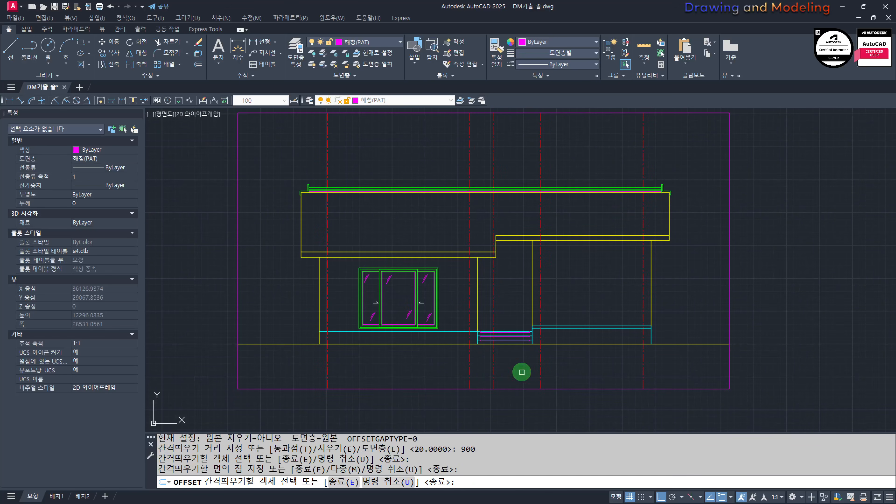
Step: Offset the new door guide line another 900 to the right to mark the door's other edge
key("Escape")
key("Return")
type("900")
key("Return")
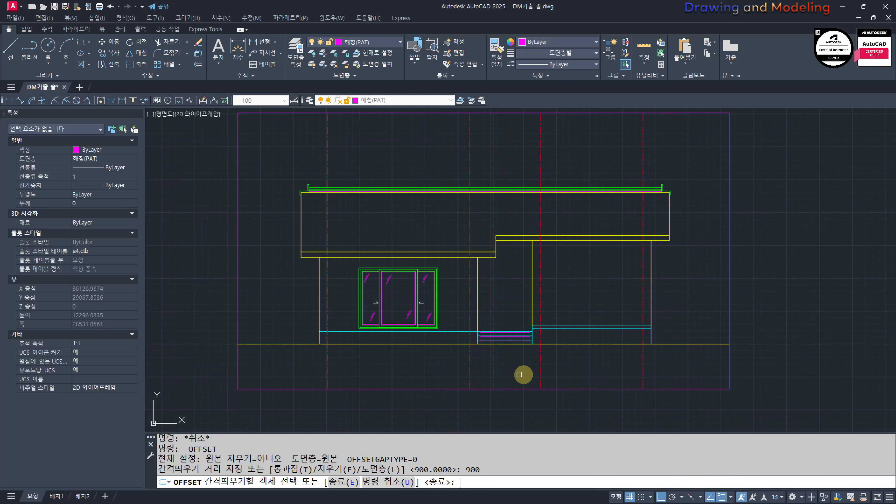
left_click(490, 373)
left_click(494, 371)
left_click(542, 374)
key("Escape")
key("Escape")
Step: Offset the right block's left wall centreline 1200 to the right to mark the window's left edge
scroll(579, 369, "down", 5)
middle_click_drag(378, 332, 618, 369)
scroll(618, 369, "up", 1)
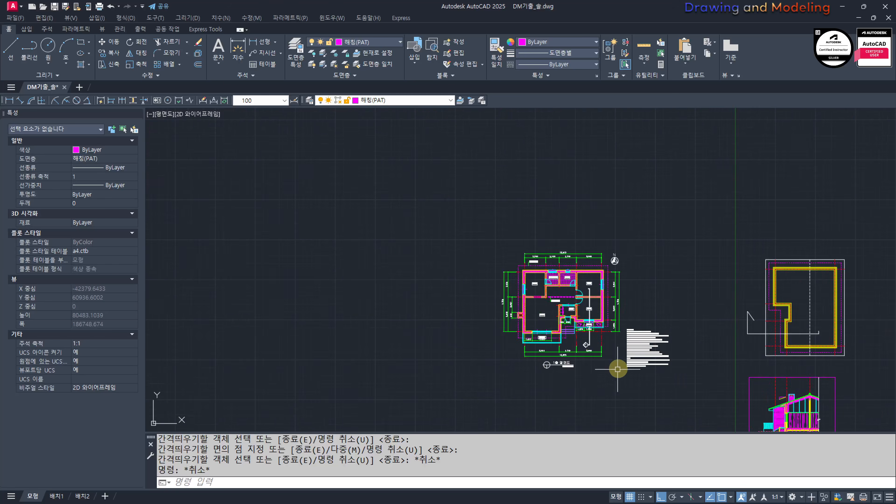
scroll(604, 350, "up", 5)
scroll(560, 309, "down", 4)
mouse_move(779, 375)
middle_mouse_down()
mouse_move(400, 270)
mouse_move(306, 273)
middle_mouse_up()
scroll(651, 330, "up", 2)
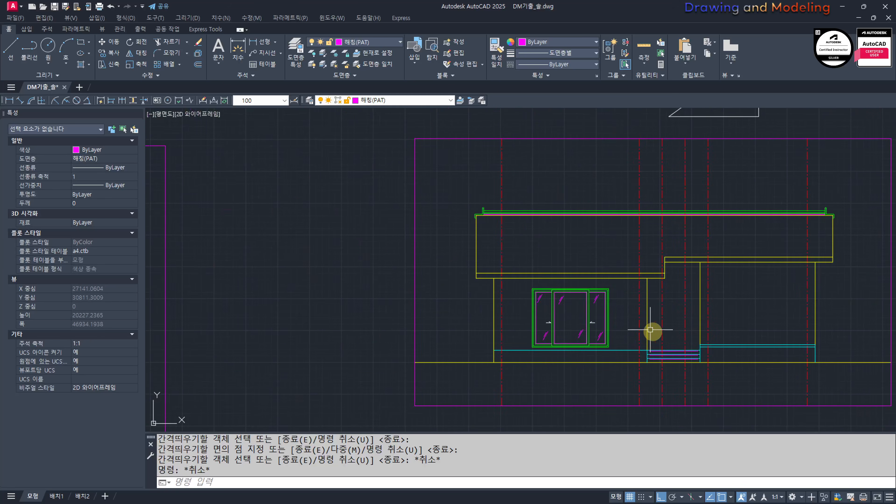
middle_click_drag(651, 330, 456, 309)
key("Return")
type("1200")
key("Return")
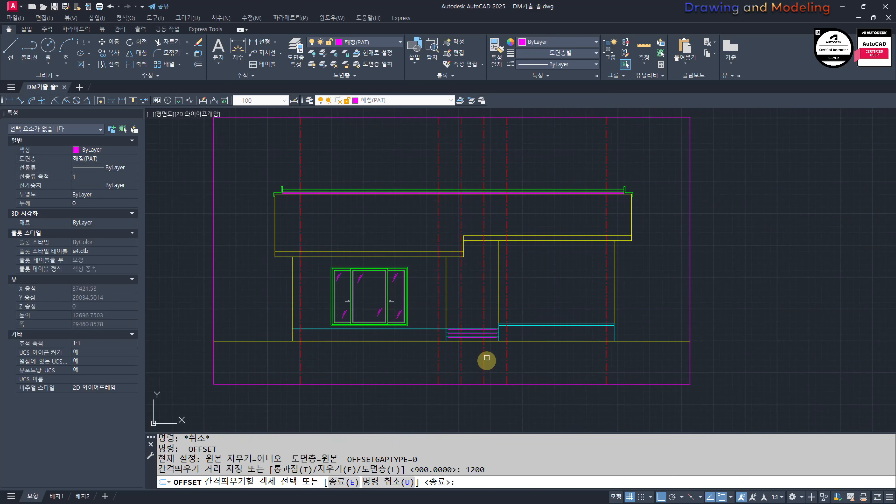
left_click(508, 361)
left_click(517, 369)
key("Escape")
key("Escape")
Step: Offset the window's left guide line 1500 to the right to mark its right edge
key("Return")
type("1")
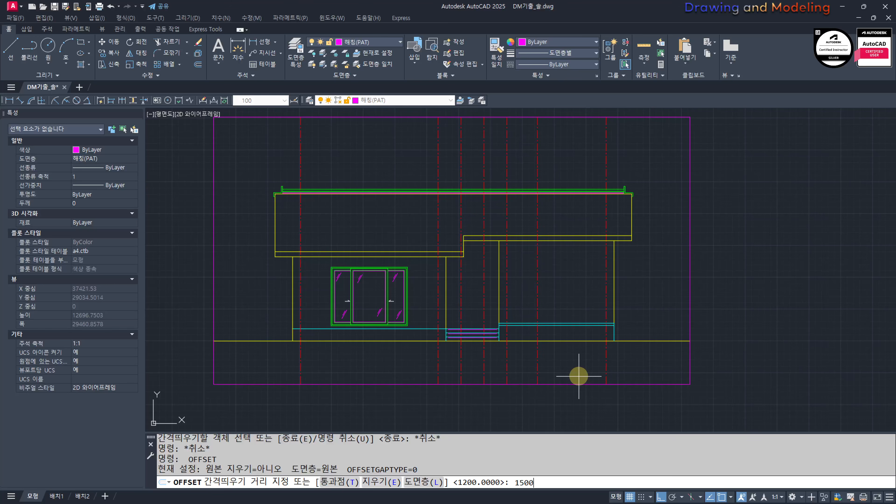
type("500")
key("Return")
left_click(539, 362)
left_click(597, 363)
key("Escape")
key("Escape")
Step: Draw a horizontal line from the terrace window's lower-right corner to the right, past the right block's outer wall
scroll(404, 363, "up", 3)
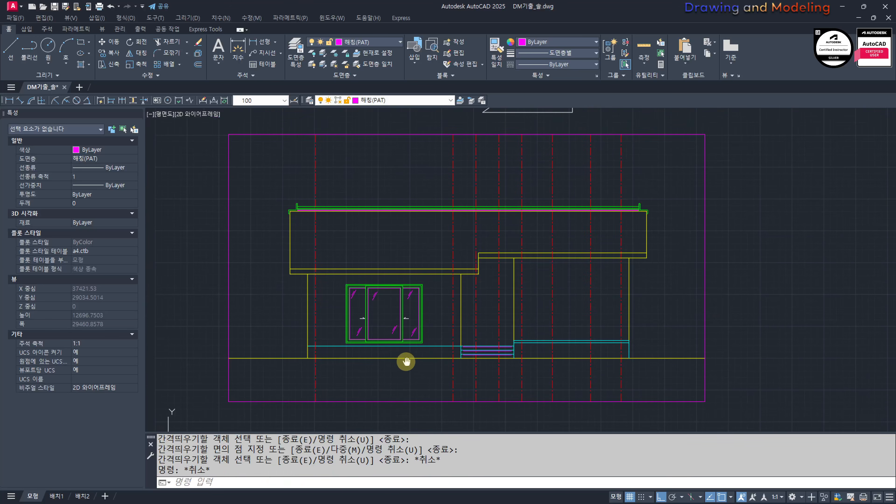
scroll(413, 357, "down", 6)
key("Escape")
key("Escape")
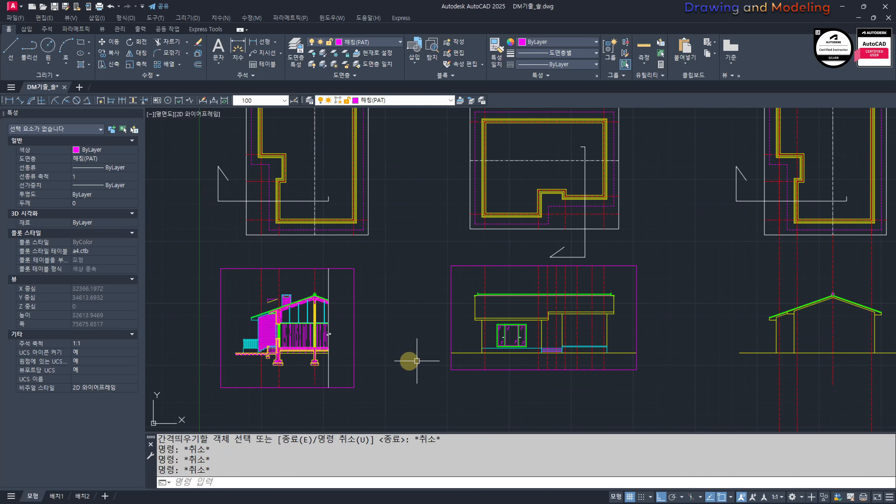
scroll(532, 352, "up", 6)
key("Escape")
middle_click_drag(647, 331, 522, 351)
type("L")
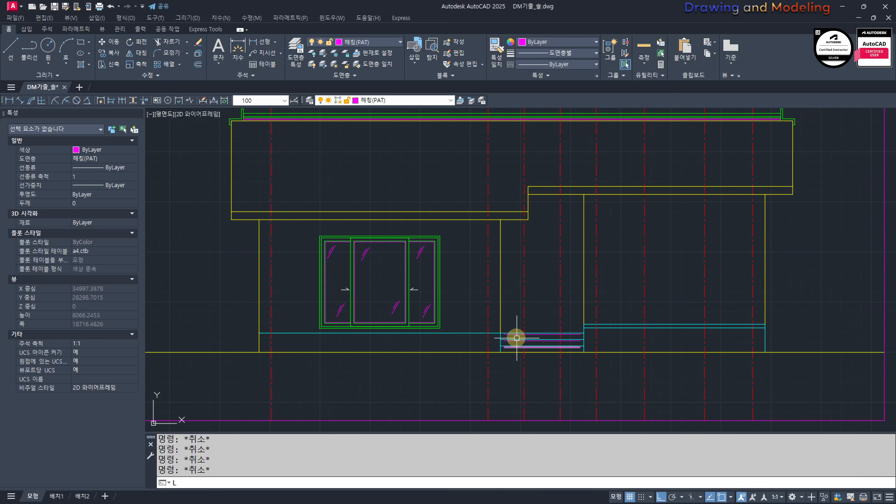
left_click(440, 328)
left_click(870, 328)
key("Escape")
key("Escape")
left_click(822, 352)
left_click(811, 323)
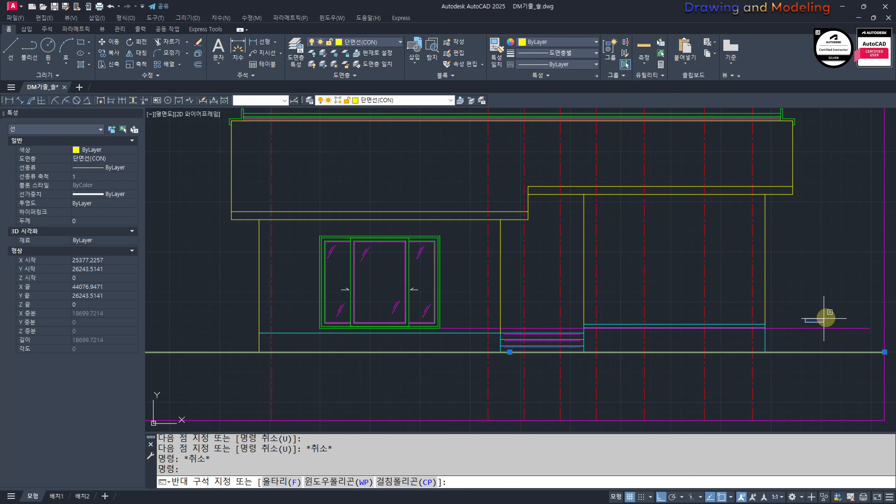
type("m")
key("space")
left_click(844, 295)
key("Escape")
key("Escape")
key("Escape")
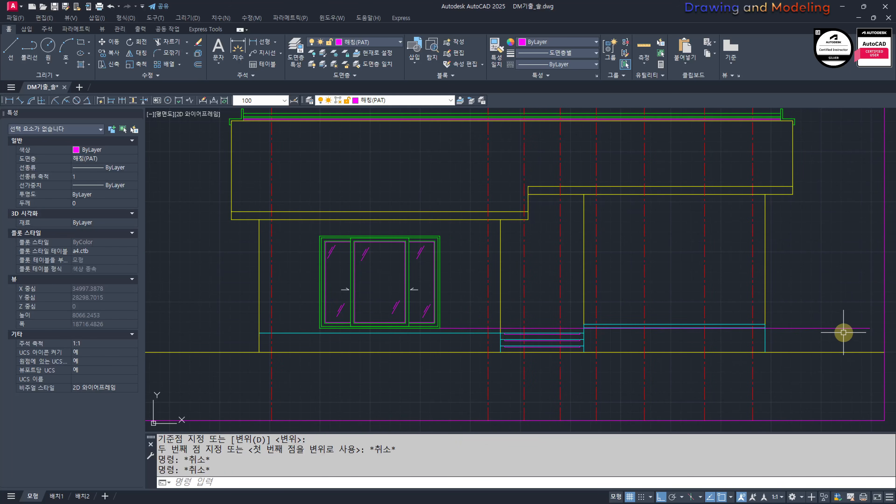
Step: Offset the horizontal guide line 900 upward for the sill of the right block's window
type("O")
key("space")
type("900")
key("space")
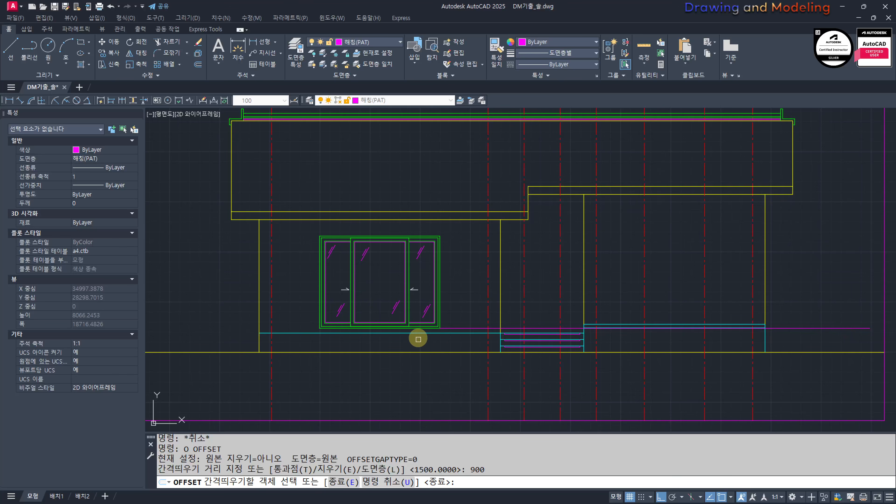
left_click(796, 328)
left_click(803, 286)
key("Escape")
key("Escape")
Step: Erase the lower horizontal guide line that starts at the terrace window's bottom corner
scroll(418, 305, "up", 6)
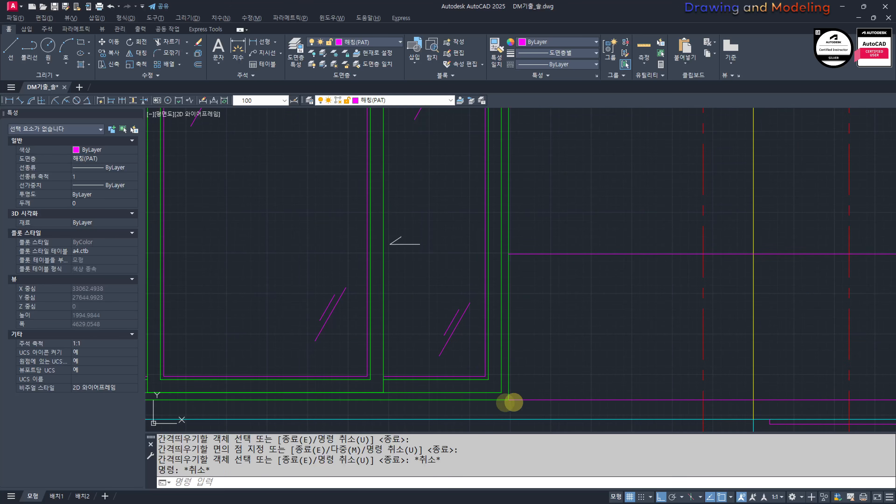
left_click_drag(504, 402, 584, 404)
key("Escape")
left_click(600, 408)
left_click(576, 380)
type("E")
key("Escape")
key("Escape")
scroll(609, 348, "down", 5)
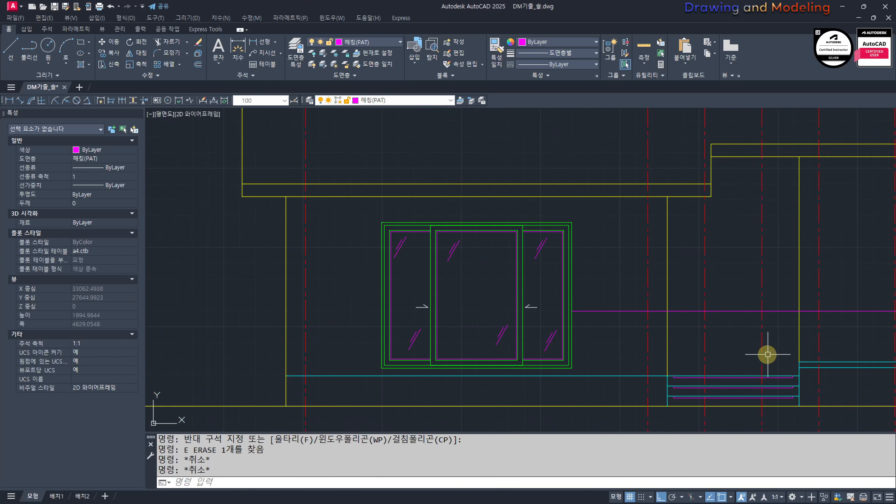
Step: Draw a horizontal guide line from the terrace window's upper-right corner to the right, past the right block's outer wall
mouse_move(766, 356)
middle_mouse_down()
mouse_move(618, 348)
mouse_move(615, 381)
middle_mouse_up()
scroll(550, 343, "down", 2)
middle_click_drag(441, 326, 380, 319)
type("L")
left_click(278, 281)
key("Escape")
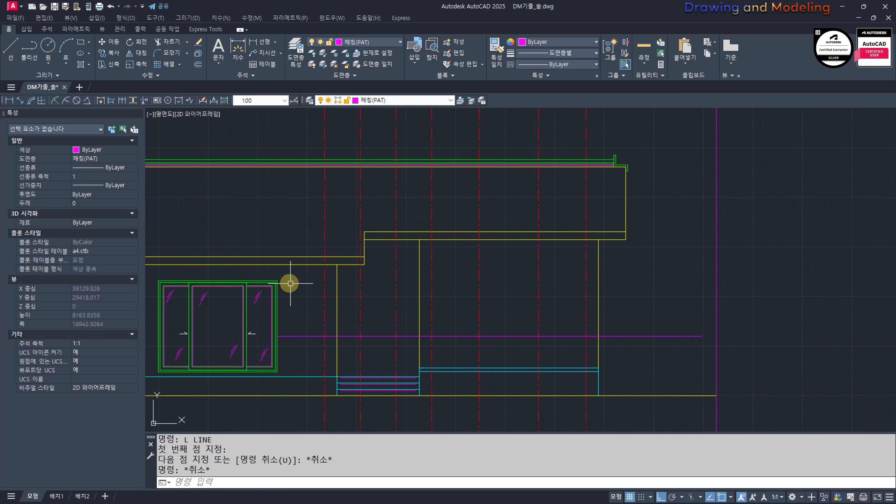
key("space")
left_click(277, 281)
key("Escape")
key("space")
left_click(277, 281)
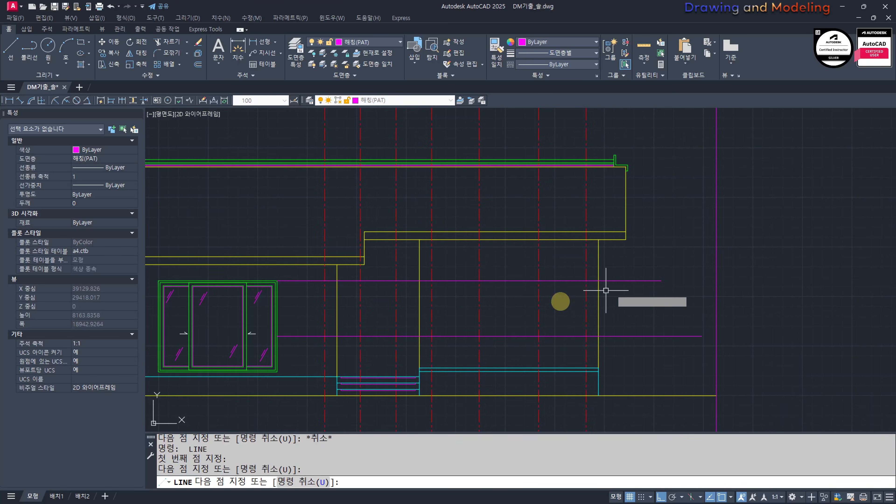
key("Escape")
key("Escape")
Step: Draw the right block's window outline as a rectangle between the sill and head guide lines and the two vertical guides
scroll(474, 308, "up", 2)
type("REC")
key("space")
left_click(482, 353)
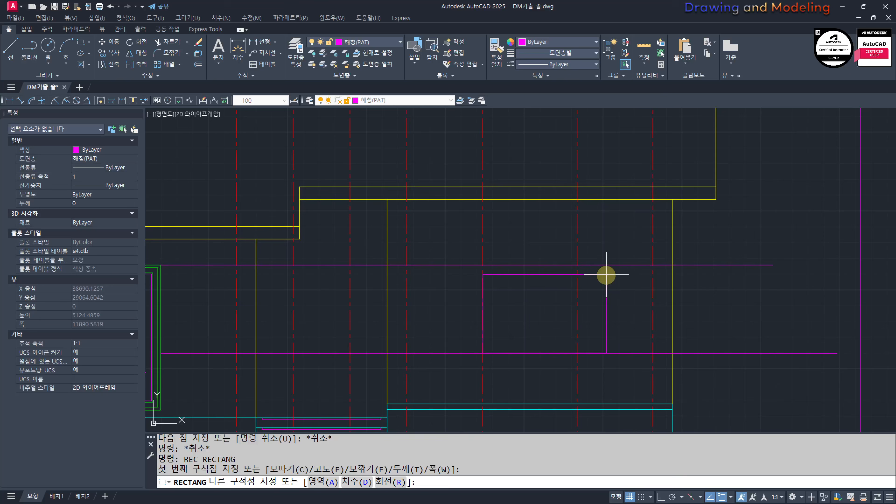
left_click(578, 265)
key("Escape")
key("Escape")
Step: Erase the two horizontal and two vertical guide lines around the right block's window rectangle
left_click(618, 244)
left_click(606, 382)
type("E")
left_click(608, 380)
left_click(449, 378)
type("E")
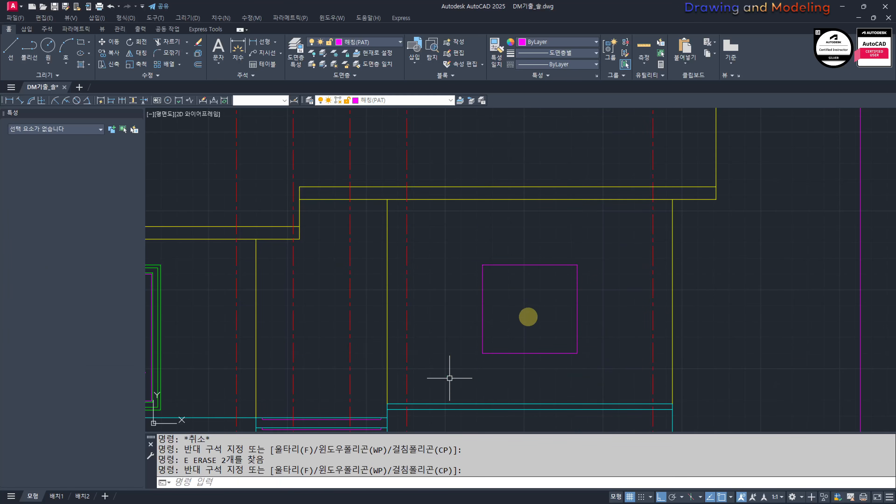
key("Escape")
Step: Match the right block's window rectangle to the properties of the terrace window's green outer frame
scroll(540, 316, "down", 2)
type("MM")
left_click(376, 278)
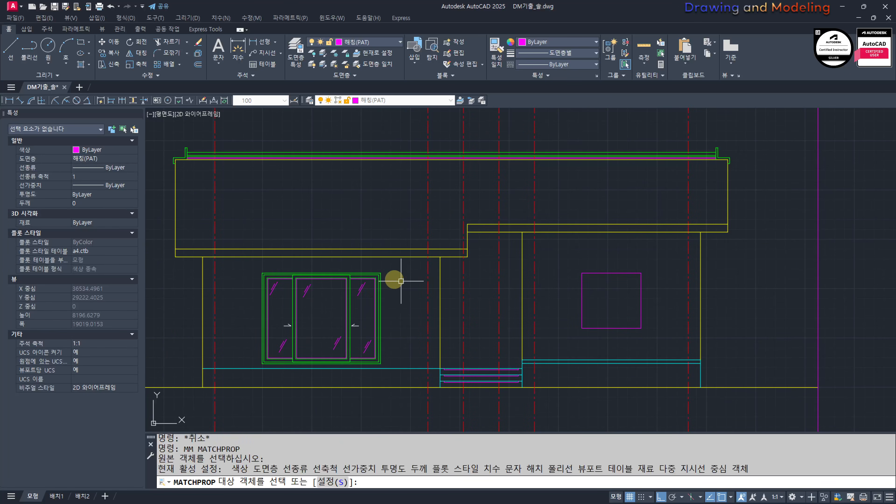
key("Escape")
key("space")
left_click(381, 275)
left_click(646, 252)
left_click(565, 281)
key("Escape")
key("Escape")
scroll(572, 283, "up", 2)
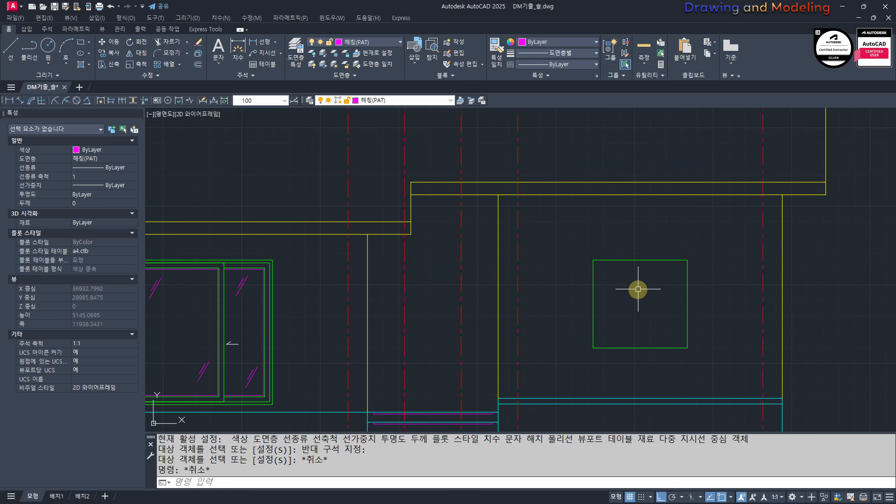
Step: Offset the right block's window outline 45 inward
type("O")
key("space")
type("45")
key("space")
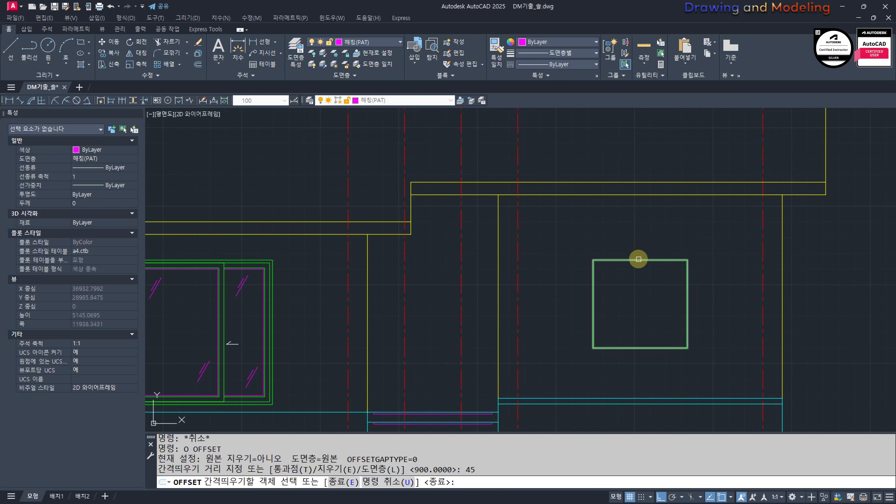
left_click(638, 259)
left_click(630, 312)
key("Escape")
key("Escape")
scroll(622, 300, "up", 2)
type("REC")
key("space")
left_click(534, 377)
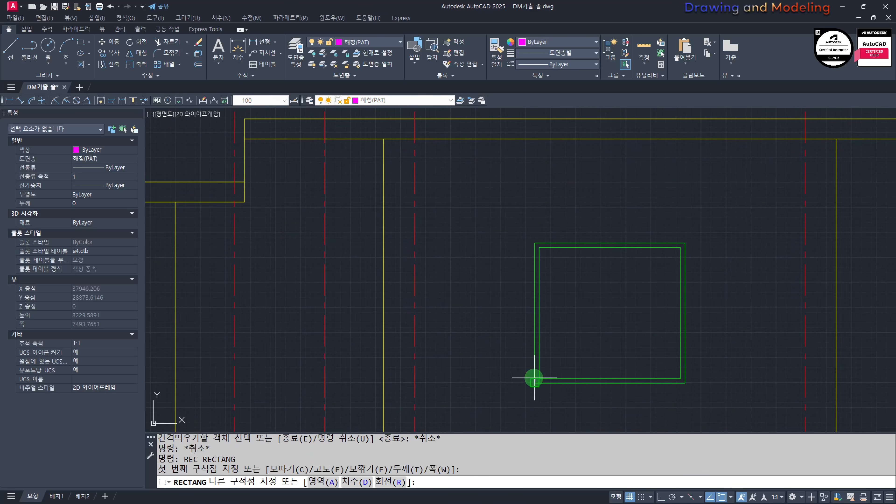
key("Escape")
key("Escape")
Step: Draw the left sash as a rectangle from the inner frame's lower-left corner to the midpoint of its top edge
scroll(547, 374, "up", 4)
key("space")
left_click(526, 385)
scroll(526, 386, "down", 4)
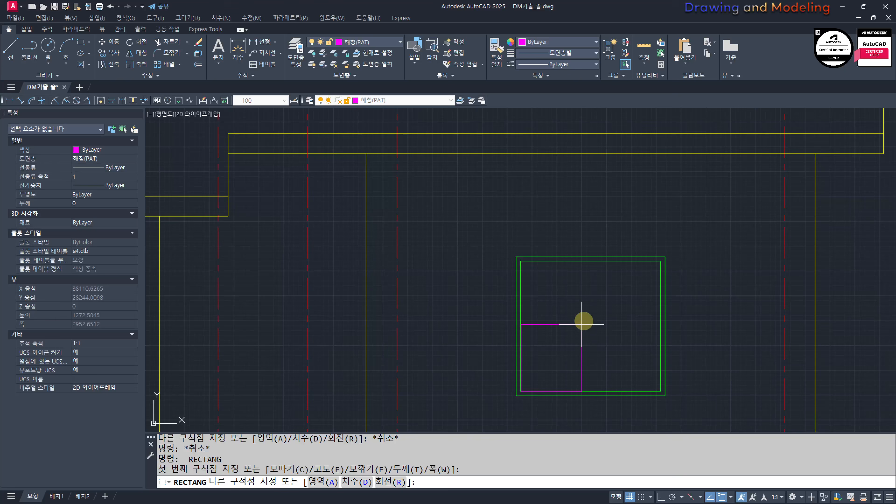
left_click(594, 262)
key("Escape")
key("Escape")
Step: Offset the left sash rectangle 80 inward
middle_click_drag(592, 314, 563, 297)
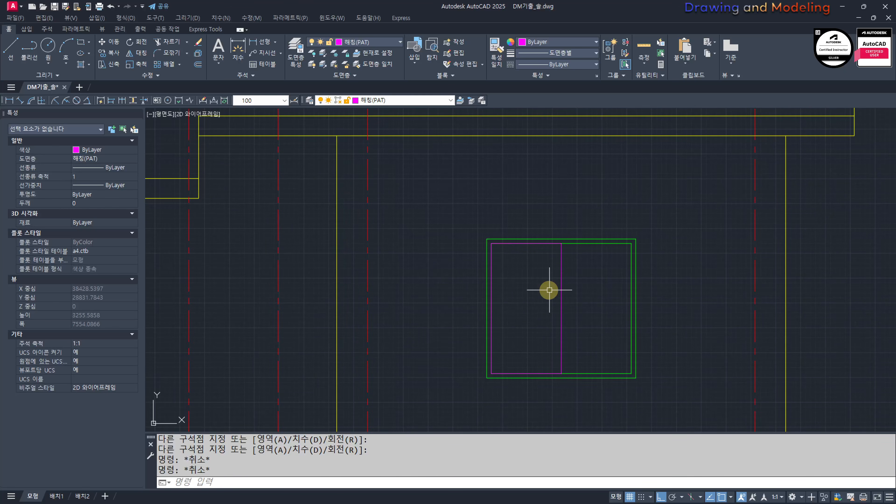
type("O")
key("space")
type("80")
key("Return")
left_click(562, 262)
left_click(525, 286)
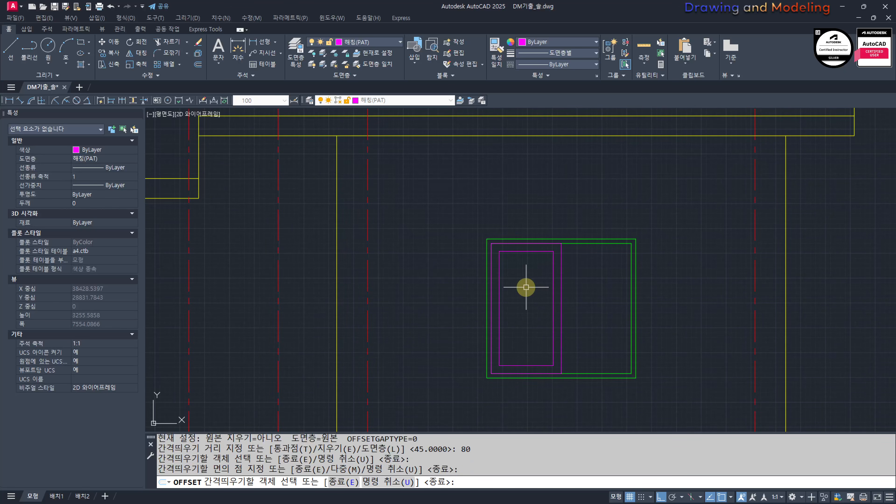
key("Escape")
Step: Offset the sash's inner rectangle 20 inward to form the glass outline
key("space")
type("20")
key("Return")
left_click(537, 253)
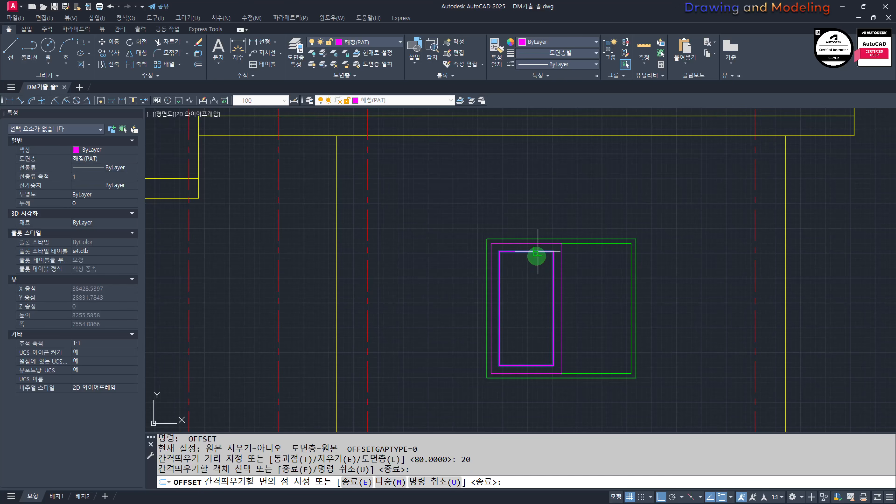
left_click(525, 290)
key("Escape")
key("Escape")
type("MM")
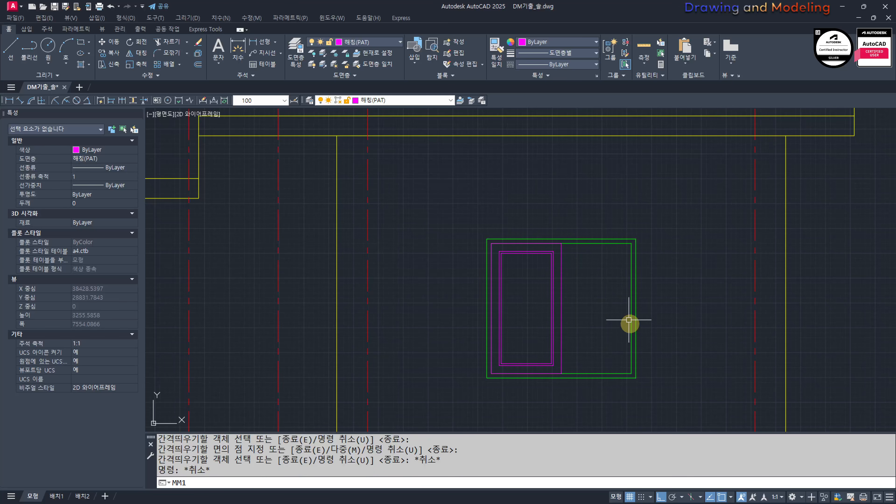
type("1")
key("Escape")
key("Escape")
type("MM")
Step: Match the sash outline and its first inner rectangle to the green window frame, leaving the glass rectangle magenta
key("space")
scroll(552, 241, "up", 6)
left_click(605, 251)
left_click(631, 265)
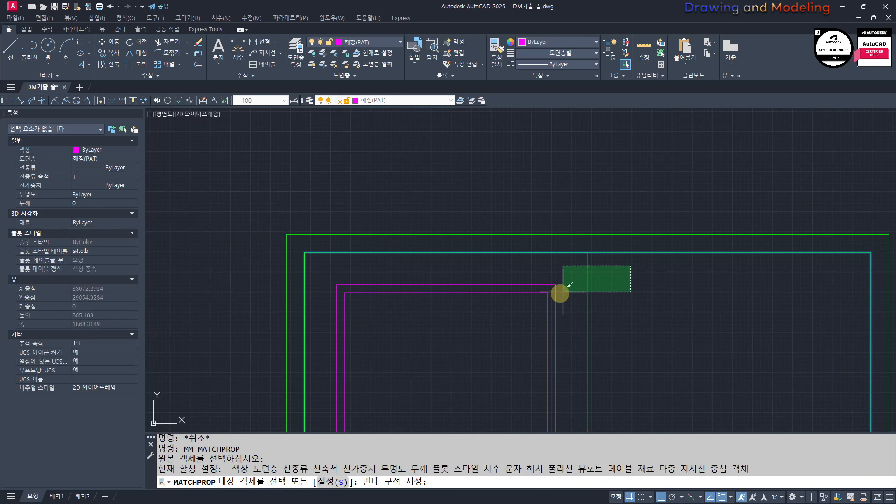
left_click(551, 294)
key("Escape")
key("Escape")
Step: Stretch the left sash's right side, including its inner rectangles, 40 to the right
scroll(552, 274, "down", 6)
type("S")
key("space")
left_click(566, 147)
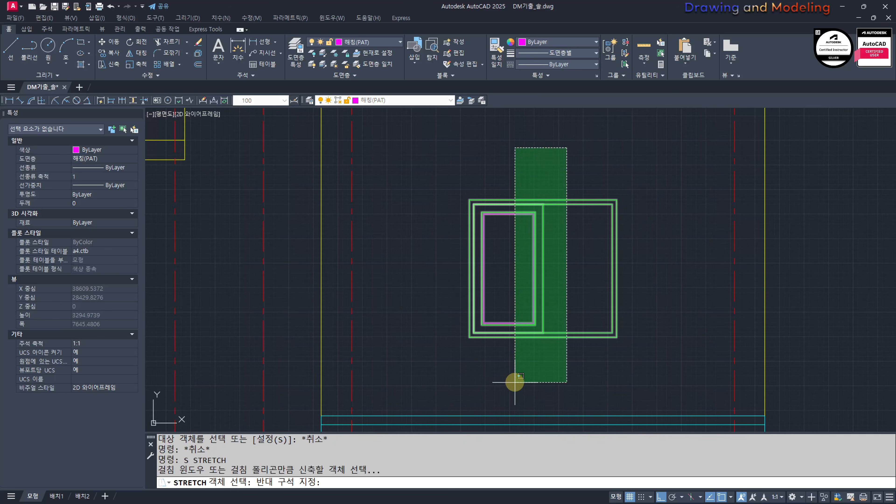
left_click(513, 383)
key("space")
left_click(453, 374)
type("40")
key("Return")
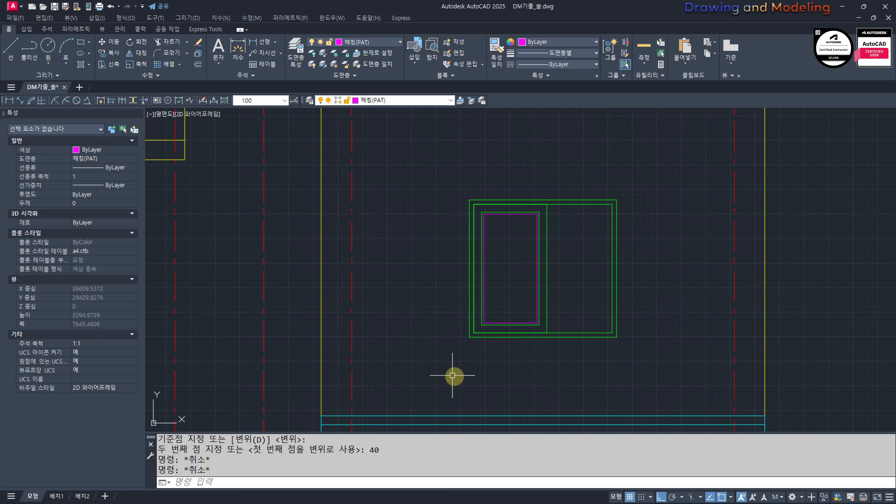
type("MI")
key("space")
scroll(529, 278, "up", 2)
left_click(489, 253)
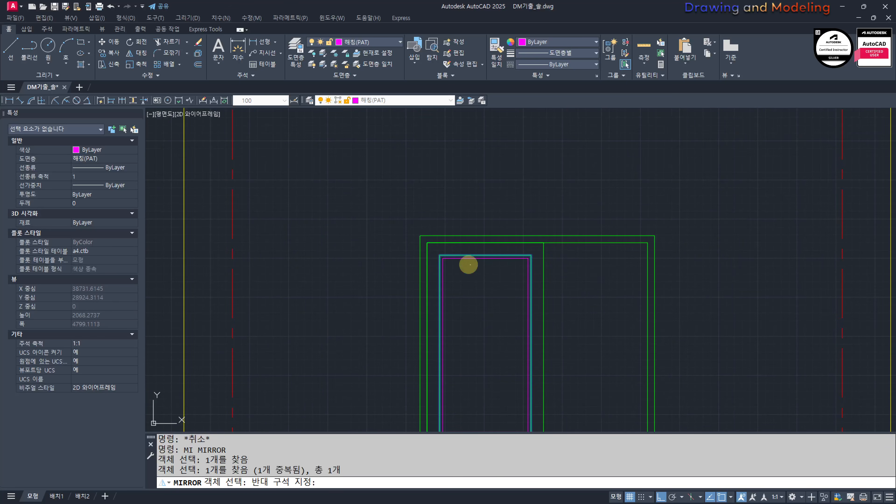
left_click(522, 240)
key("space")
left_click(540, 240)
key("Escape")
key("Escape")
Step: Mirror the left sash's inner frame and glass rectangles about the window's vertical centerline, keeping the originals
key("space")
left_click(514, 261)
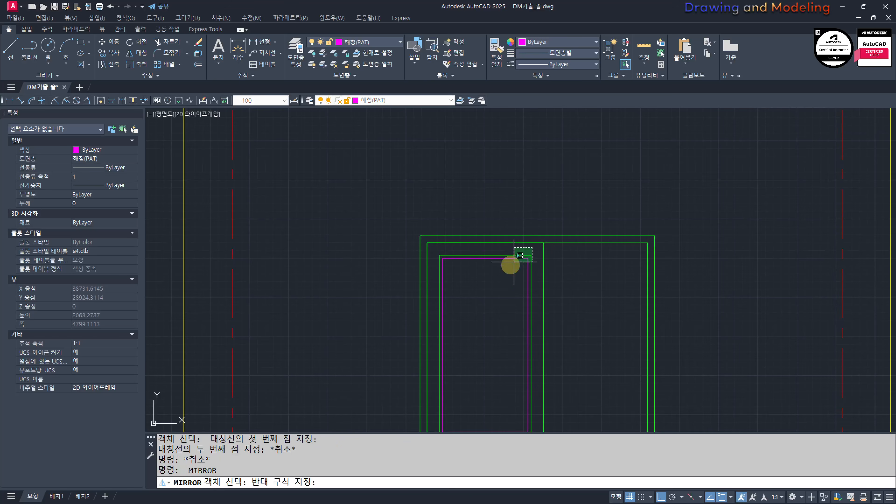
left_click(511, 265)
key("space")
left_click(538, 235)
left_click(537, 191)
key("space")
key("Escape")
key("Escape")
scroll(616, 224, "down", 6)
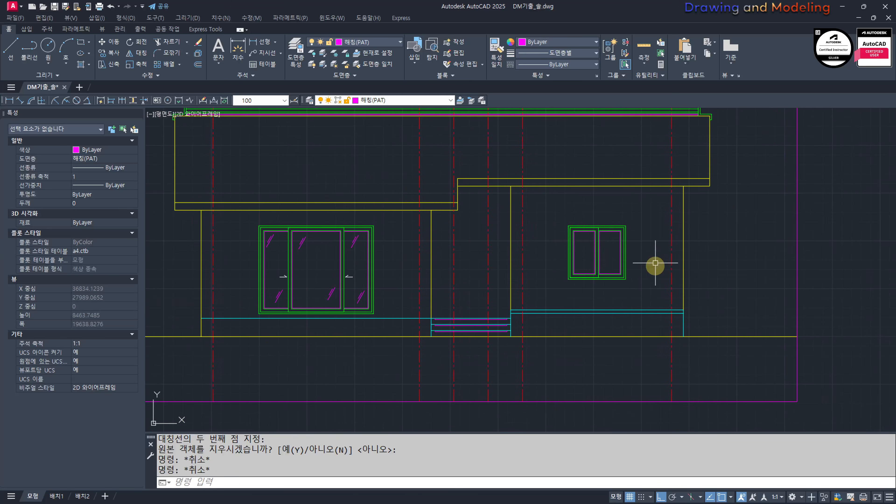
scroll(512, 292, "up", 4)
type("REC")
key("space")
key("Escape")
key("Escape")
Step: Try to offset the entrance steps' top line by 2100 upward
type("O")
key("space")
type("2")
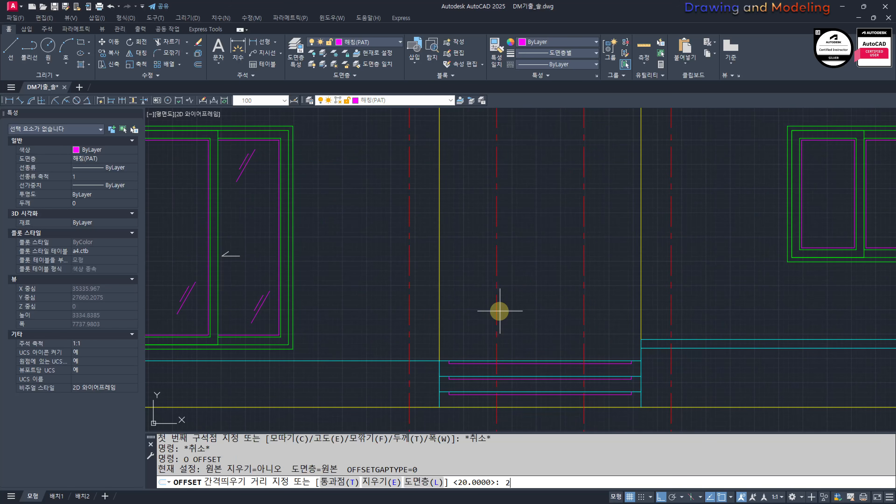
type("100")
key("space")
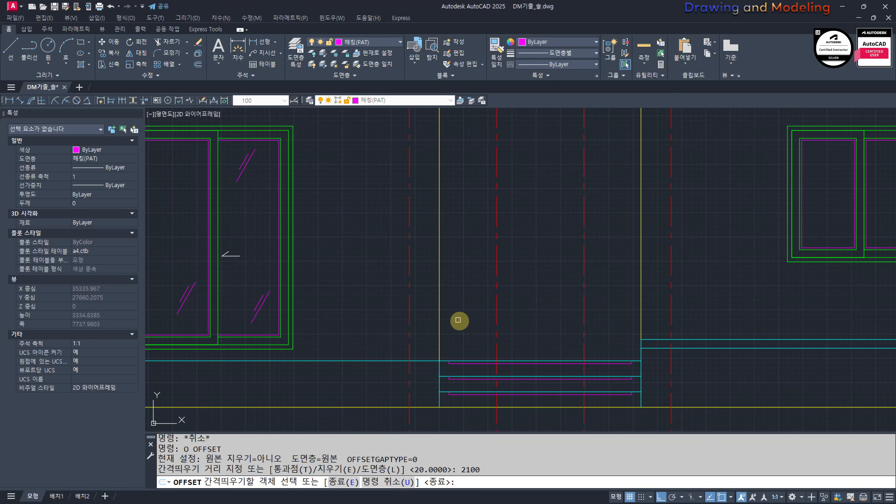
left_click(525, 359)
left_click(536, 260)
key("Escape")
key("Escape")
scroll(555, 322, "down", 5)
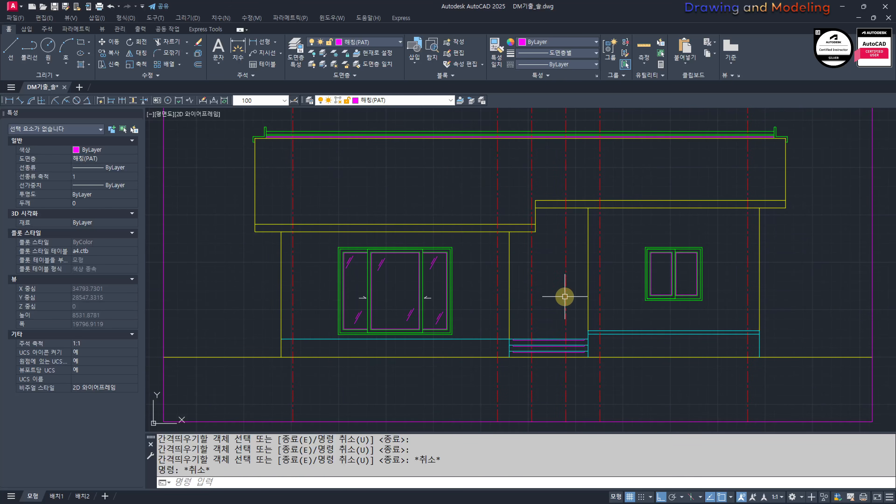
key("ctrl+z")
Step: Offset the top line of the entrance steps 2100 upward as the door head guide
type("O")
key("space")
type("2100")
key("space")
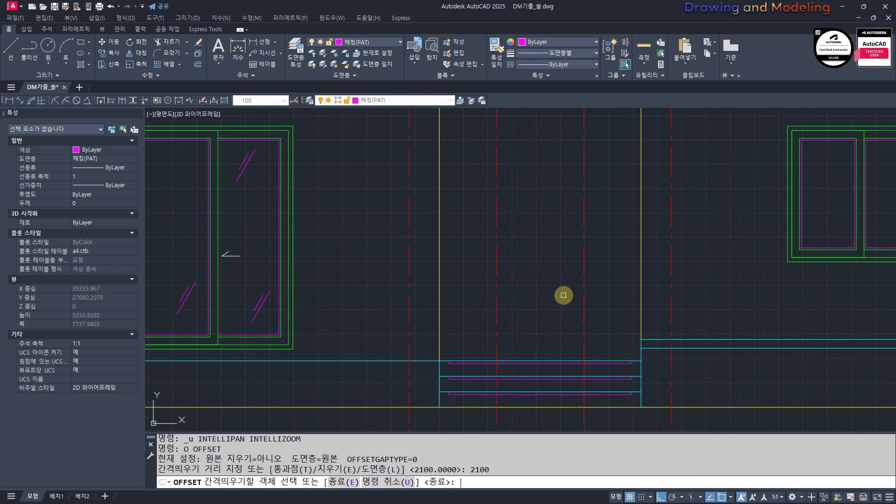
left_click(528, 361)
left_click(536, 311)
key("Escape")
key("Escape")
Step: Draw a horizontal guide line from the terrace window's upper-right corner across the entrance bay
middle_click_drag(578, 156, 602, 223)
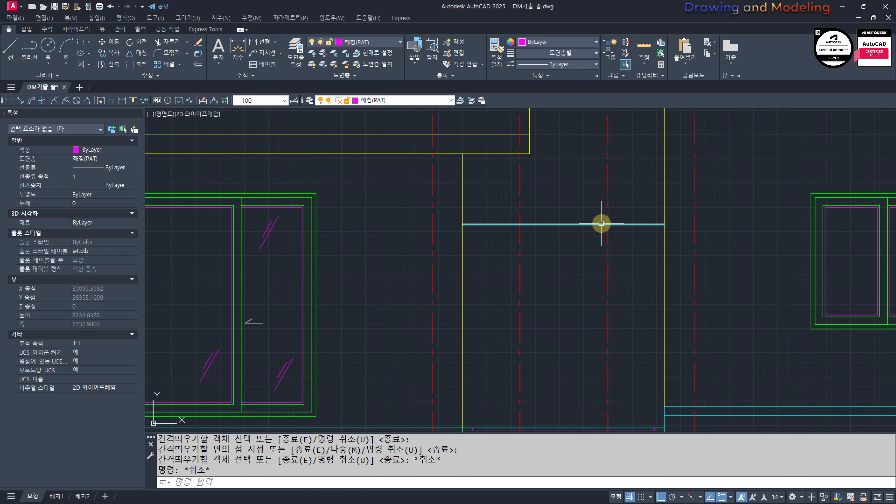
scroll(488, 267, "down", 3)
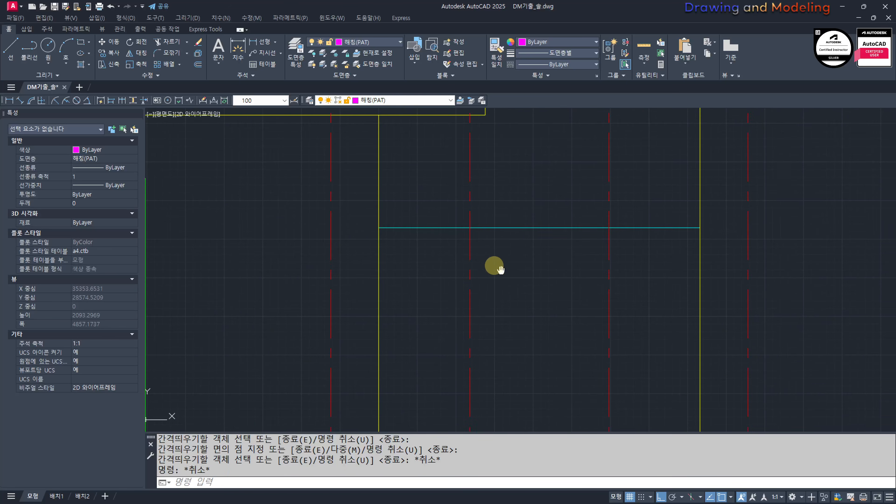
scroll(309, 219, "up", 3)
type("L")
key("space")
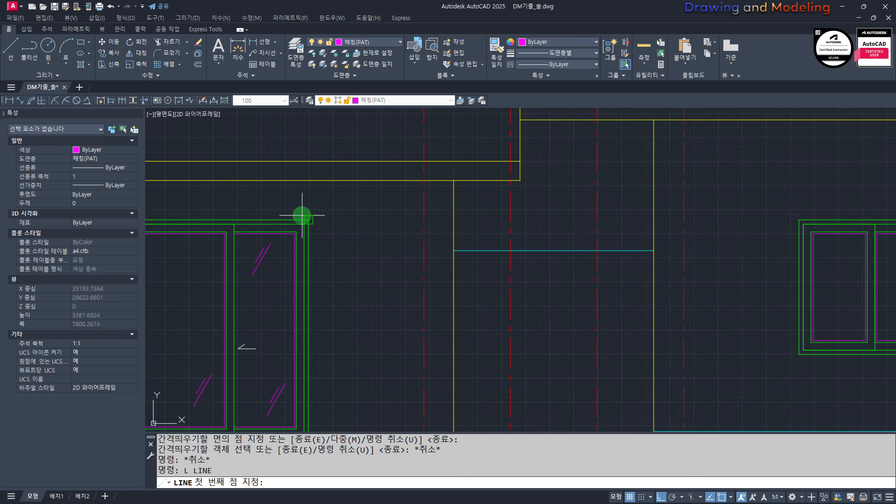
left_click(302, 215)
left_click(621, 212)
key("Escape")
key("Escape")
Step: Draw the entrance door rectangle from the top step to the door head guide, between the two middle vertical guides
middle_click_drag(578, 314, 532, 220)
type("REC")
key("space")
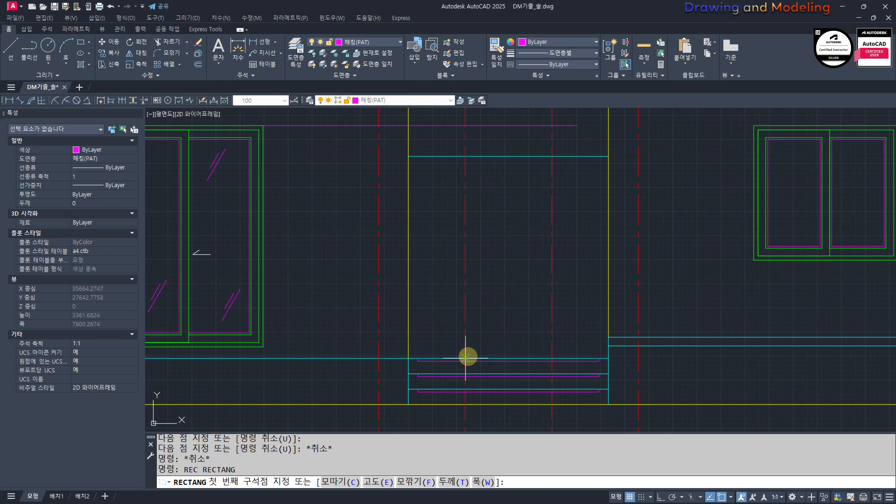
left_click(466, 358)
left_click(552, 156)
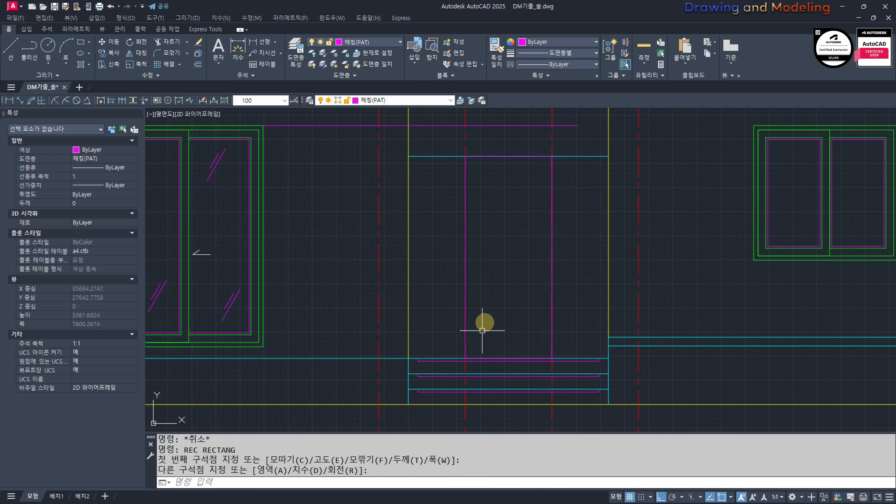
Step: Draw the transom rectangle above the door, from the door's top edge up to the window head guide line
middle_click_drag(483, 330, 482, 415)
key("space")
left_click(466, 241)
left_click(552, 210)
key("Escape")
key("Escape")
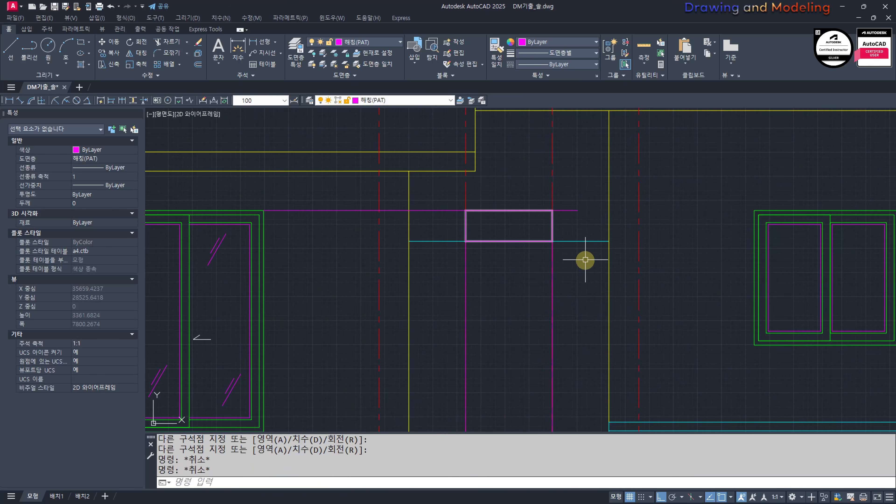
Step: Erase the two horizontal and two red vertical guide lines around the entrance door
left_click(586, 260)
left_click(574, 192)
type("e")
left_click(566, 200)
left_click(441, 197)
type("e")
middle_click_drag(530, 321, 522, 236)
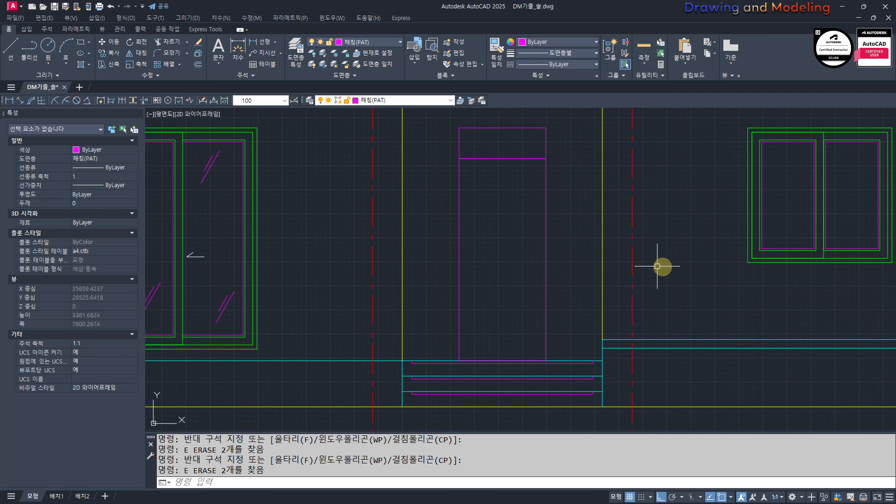
Step: Match the door and transom rectangles to the properties of the right window's green frame
type("mm")
key("space")
left_click(773, 257)
middle_click_drag(560, 200, 560, 234)
left_click(545, 212)
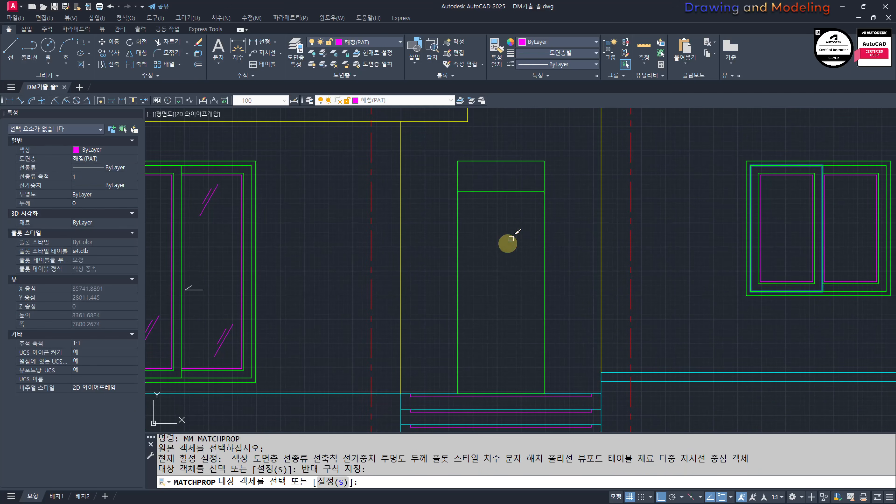
key("Escape")
key("Escape")
Step: Offset the entrance door rectangle 30 inward
middle_click_drag(459, 292, 464, 291)
type("o")
key("space")
type("30")
key("space")
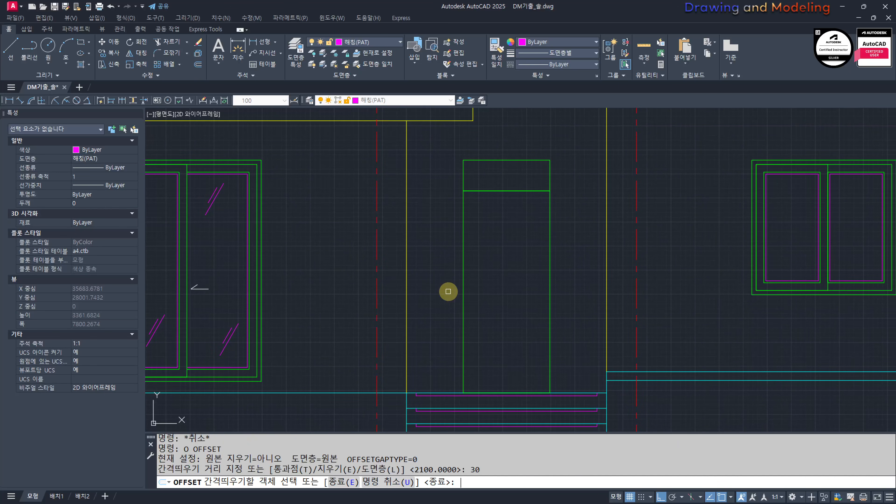
left_click(462, 275)
left_click(498, 242)
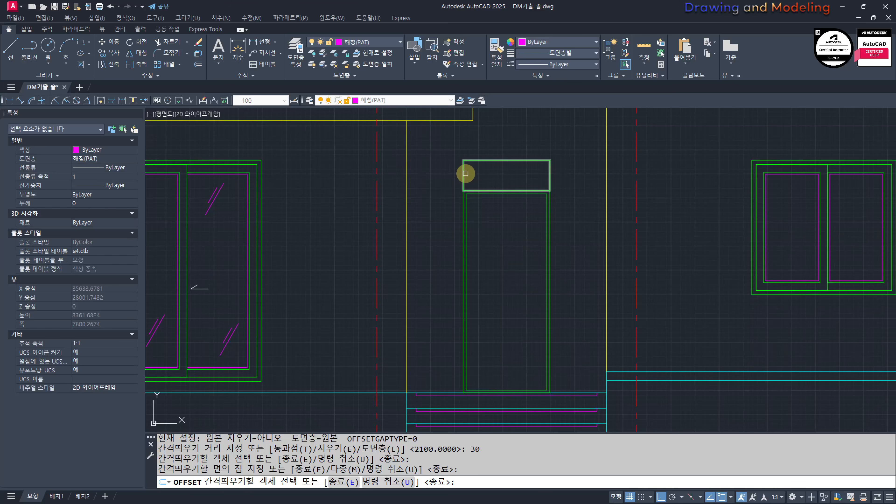
Step: Offset the transom rectangle above the door 30 inward
left_click(466, 173)
left_click(497, 204)
key("ctrl+z")
scroll(464, 183, "up", 2)
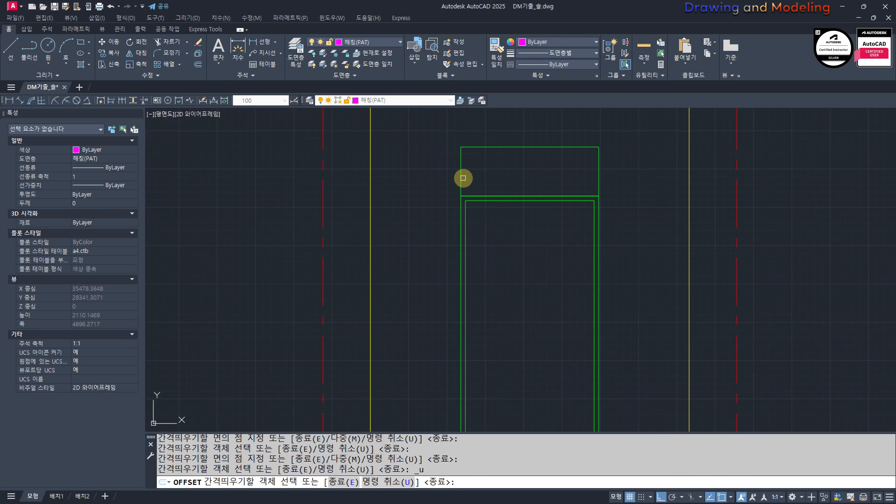
key("Escape")
Step: Stretch the bottom edge of the door's inner rectangle down to the outer frame's bottom edge
scroll(520, 300, "down", 4)
scroll(527, 254, "up", 6)
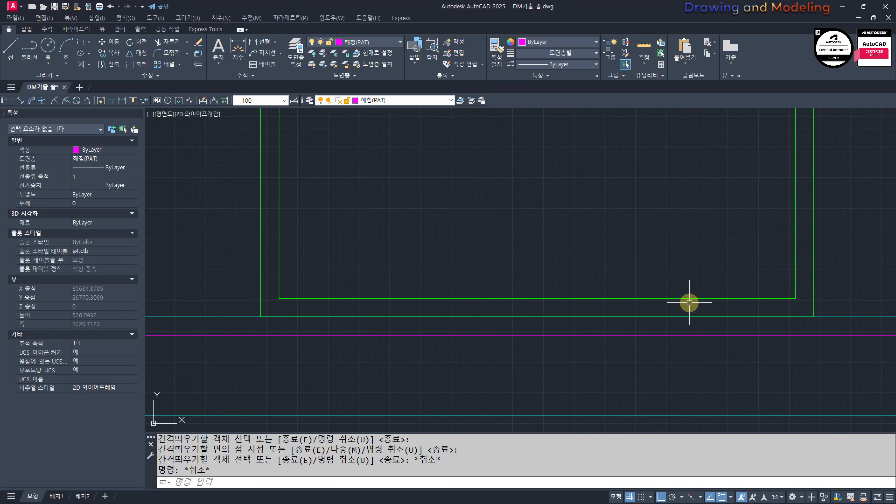
type("s")
key("Return")
left_click(801, 304)
left_click(272, 279)
key("Return")
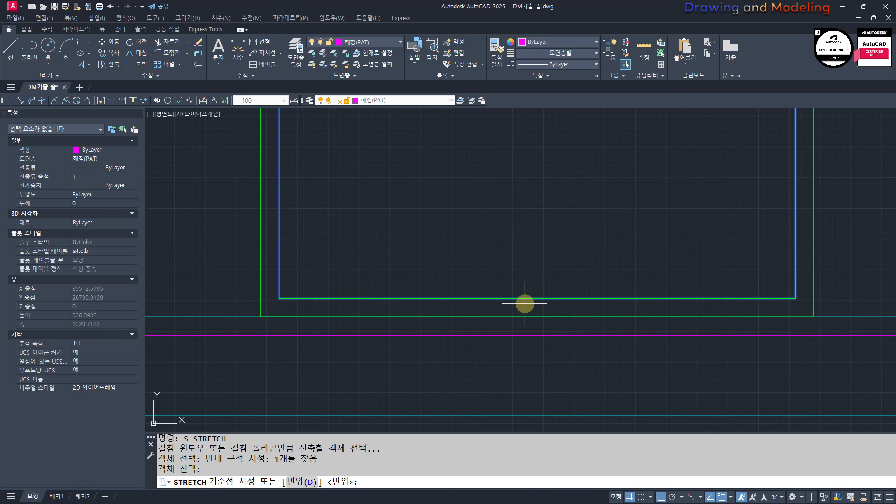
left_click(531, 298)
left_click(537, 316)
key("Escape")
key("Escape")
scroll(542, 374, "down", 4)
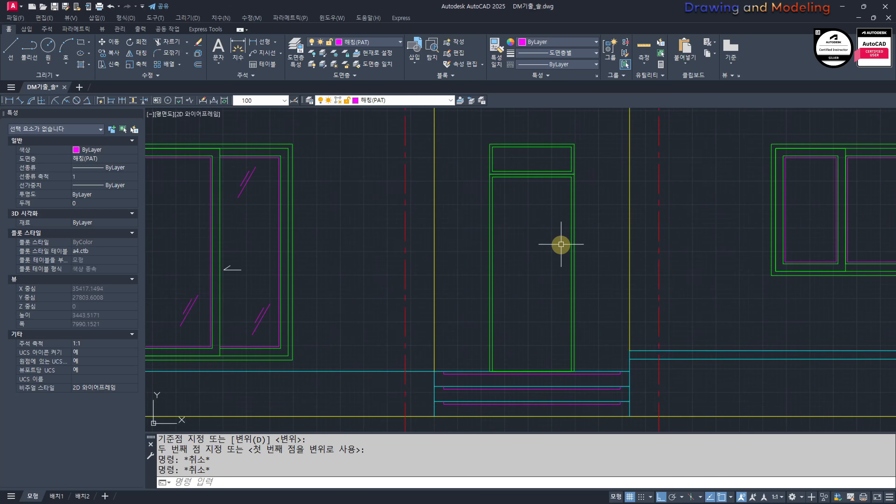
Step: Trim away the frame edges between the transom's and the door's inner rectangles
scroll(538, 155, "up", 3)
type("tr")
key("Return")
left_click(544, 244)
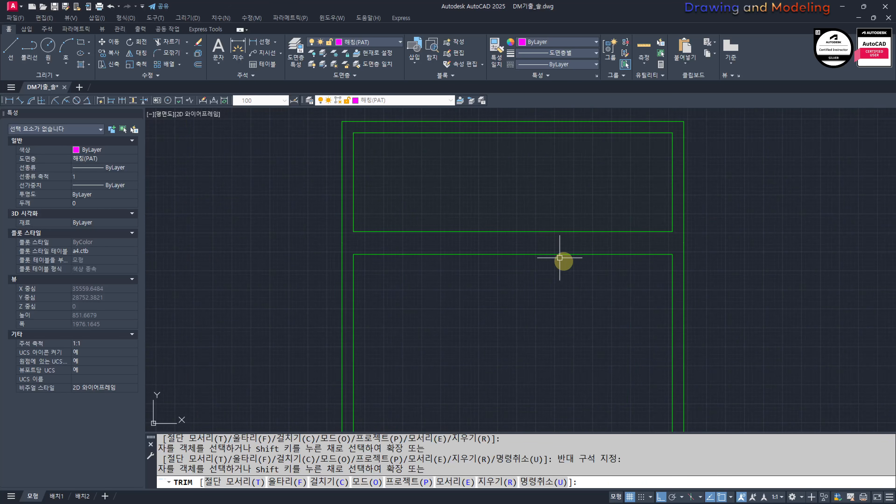
key("Escape")
middle_click_drag(492, 301, 512, 313)
middle_click_drag(480, 260, 484, 278)
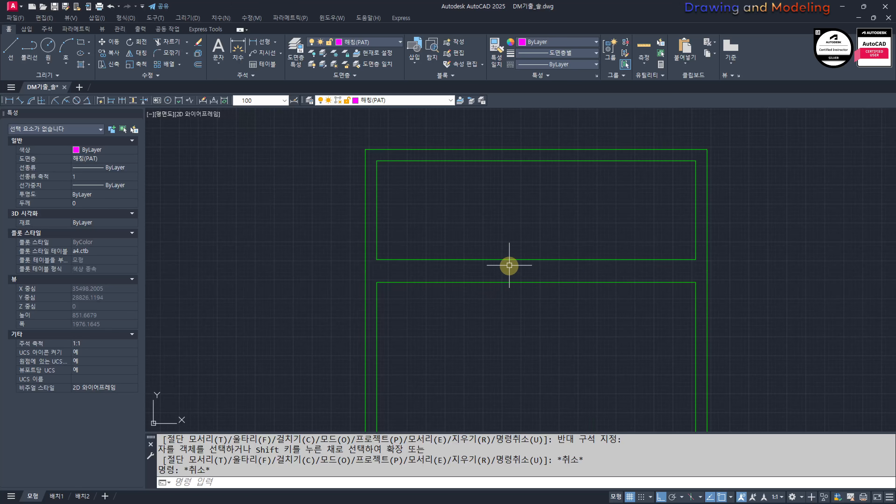
Step: Offset the transom's inner rectangle 40 inward
type("o")
key("Return")
type("40")
key("Return")
left_click(477, 162)
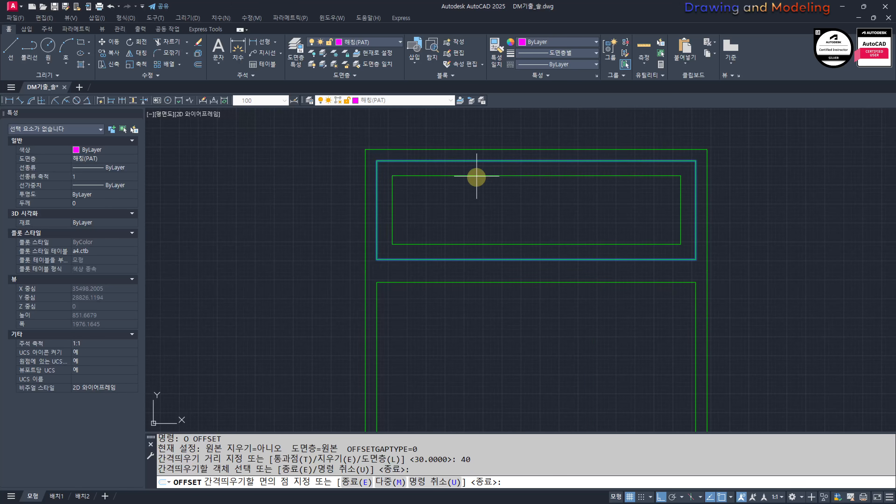
left_click(454, 202)
key("Escape")
key("Escape")
key("Escape")
middle_click_drag(470, 206, 426, 229)
key("Escape")
Step: Offset the transom's innermost rectangle 20 inward for the glass outline
scroll(426, 230, "up", 2)
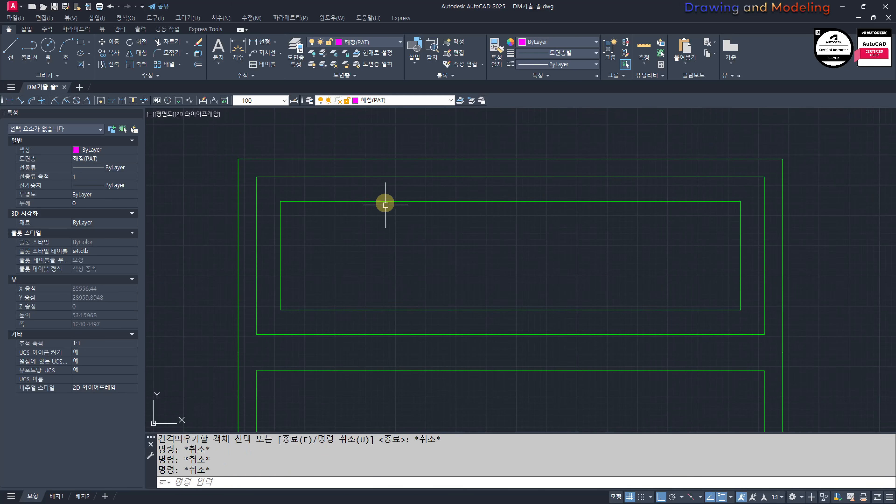
type("o")
key("Return")
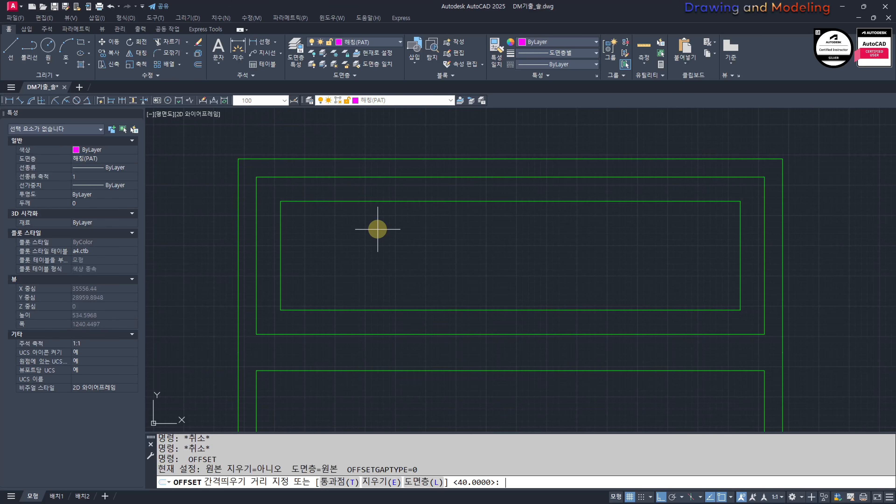
type("20")
key("Return")
left_click(356, 201)
left_click(354, 235)
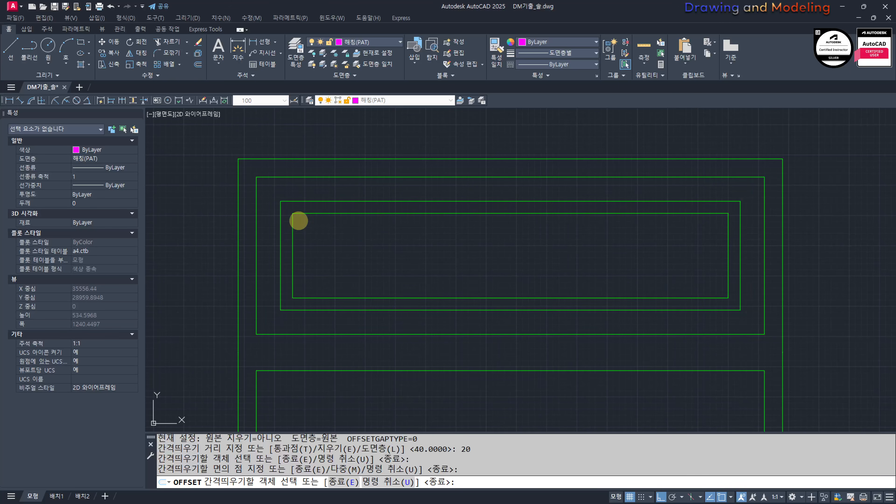
key("Escape")
key("Escape")
Step: Put the transom's innermost rectangle on the 해칭(PAT) layer
left_click(306, 215)
left_click(305, 215)
left_click(322, 214)
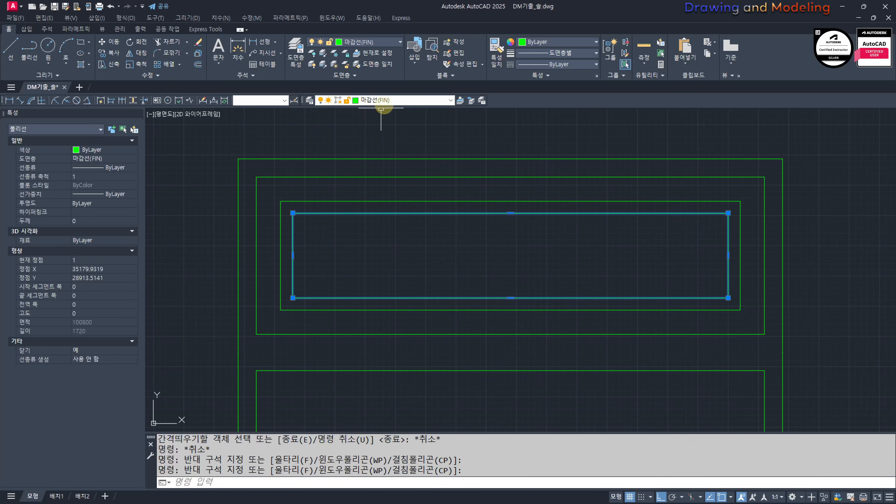
left_click(390, 100)
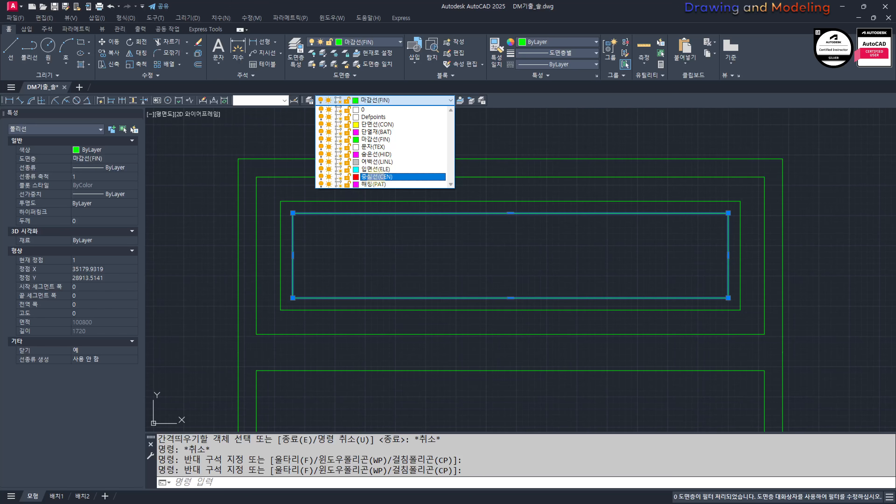
left_click(373, 184)
key("Escape")
key("Escape")
key("Escape")
scroll(457, 254, "up", 6)
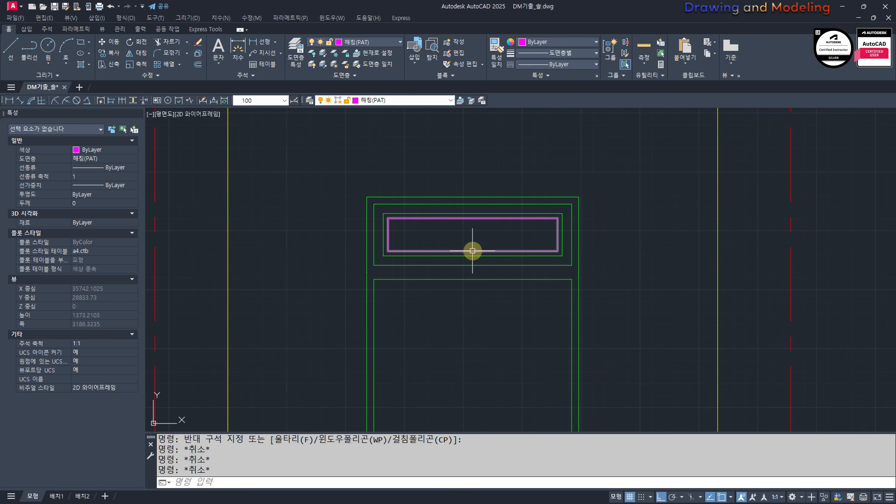
Step: Draw two vertical glass mark lines near the transom glass's upper-left corner, a short one about 30 long and a longer one beside it
scroll(441, 251, "down", 2)
type("l")
key("Return")
scroll(476, 270, "up", 8)
left_click(472, 271)
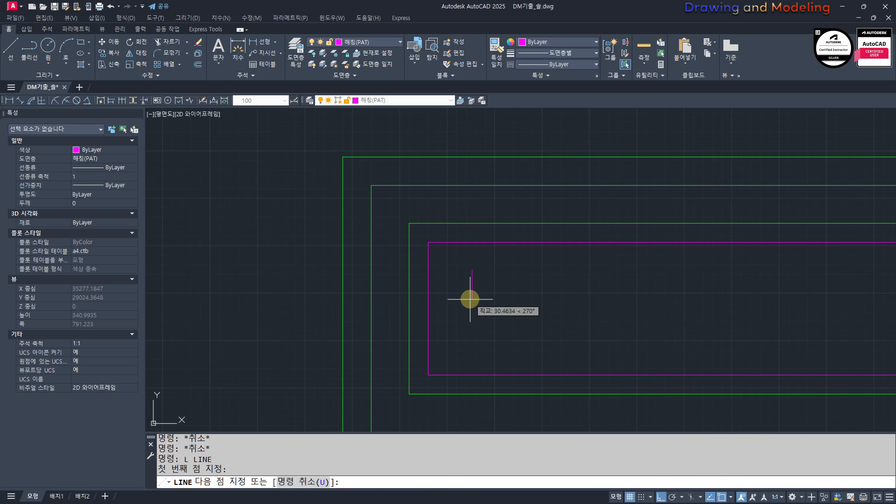
left_click(471, 299)
key("Escape")
key("Escape")
key("space")
left_click(485, 257)
left_click(485, 322)
key("Escape")
Step: Rotate the two glass mark lines by -30 degrees
left_click(508, 295)
left_click(460, 281)
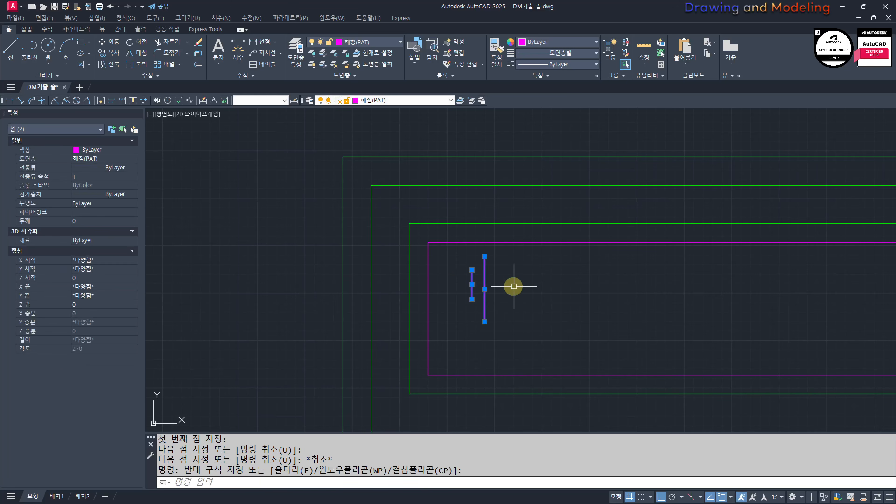
middle_click_drag(514, 286, 475, 281)
type("ro")
key("Return")
left_click(446, 283)
type("-")
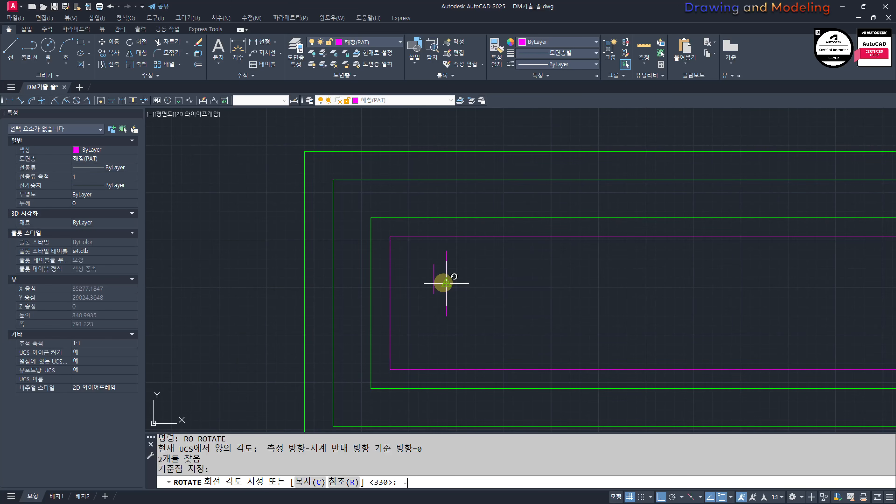
type("30")
key("Return")
key("Escape")
key("Escape")
Step: Copy the two slanted glass marks to the lower-right part of the transom glass
type("cc")
key("Return")
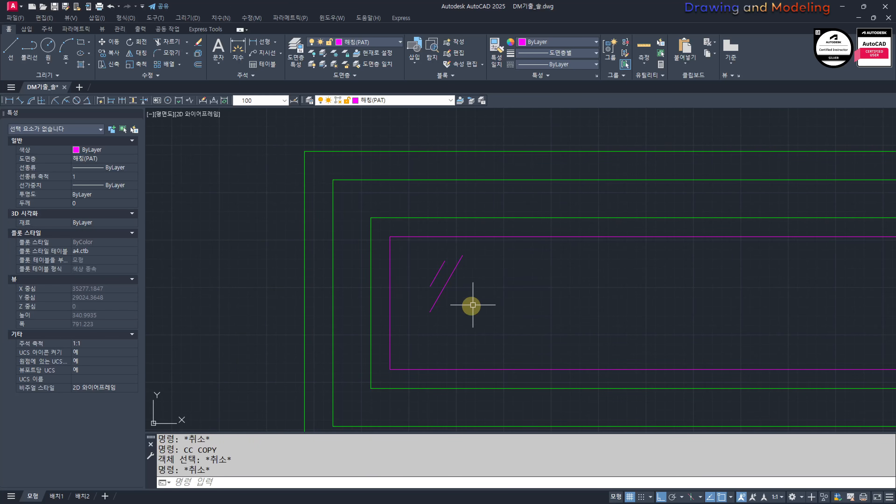
key("Return")
left_click(471, 295)
left_click(416, 270)
key("Return")
left_click(438, 273)
scroll(518, 303, "down", 4)
middle_click_drag(707, 311, 502, 306)
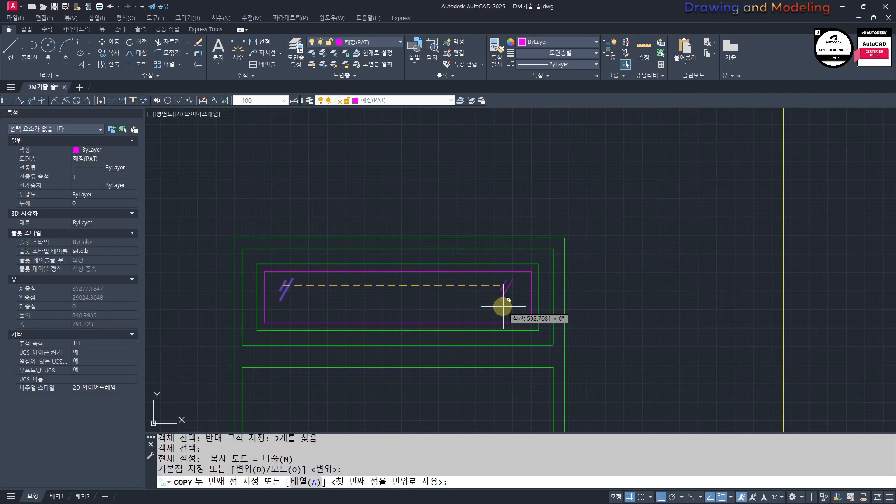
key("F8")
left_click(490, 304, "shift")
key("Escape")
key("Escape")
Step: Move the original pair of glass marks slightly to the right within the transom glass
left_click(336, 307)
left_click(270, 279)
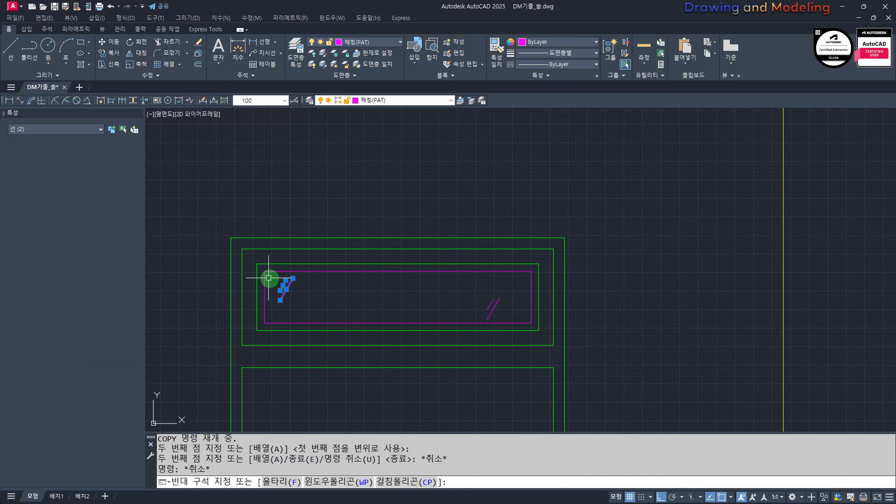
scroll(298, 298, "up", 4)
type("m")
key("Return")
left_click(326, 280)
left_click(365, 282)
key("Escape")
scroll(358, 280, "down", 6)
key("Escape")
Step: Draw the door swing lines from the inner rectangle's upper-left corner to its right edge's midpoint and back to the lower-left corner
mouse_move(318, 308)
middle_mouse_down()
mouse_move(442, 294)
mouse_move(462, 167)
middle_mouse_up()
type("l")
key("Return")
scroll(483, 282, "down", 10)
middle_click_drag(427, 281, 624, 291)
middle_click_drag(170, 193, 391, 288)
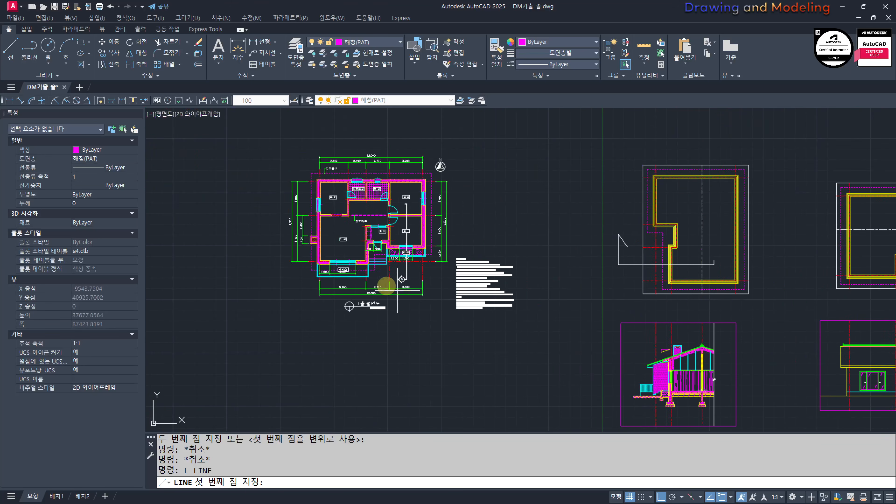
scroll(381, 268, "up", 6)
scroll(367, 159, "down", 6)
scroll(369, 182, "down", 2)
middle_click_drag(700, 236, 527, 218)
scroll(534, 235, "up", 12)
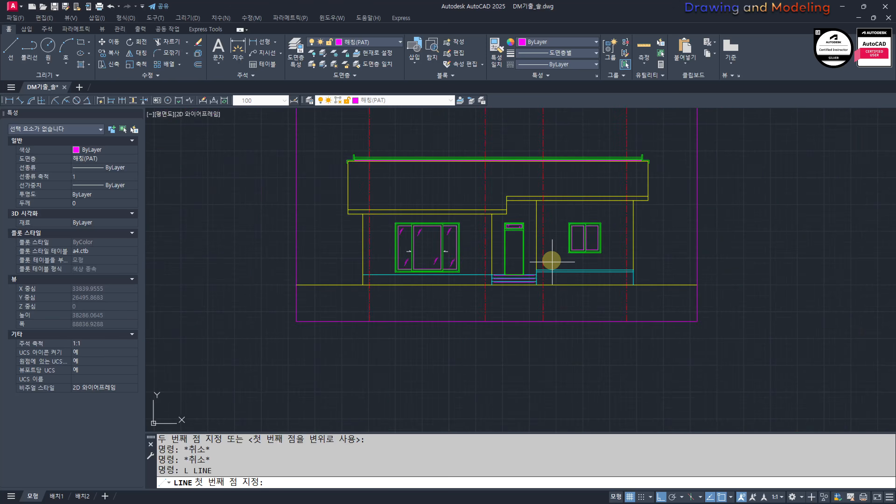
left_click(397, 163)
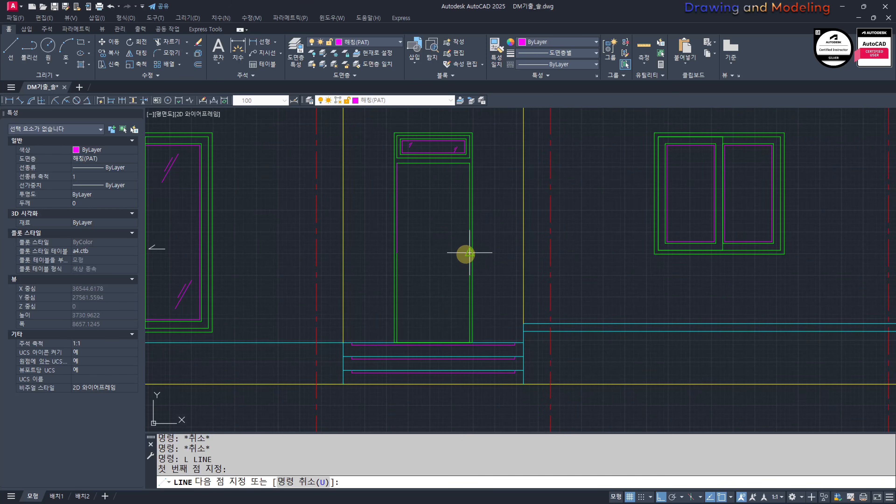
left_click(397, 342)
key("Escape")
key("Escape")
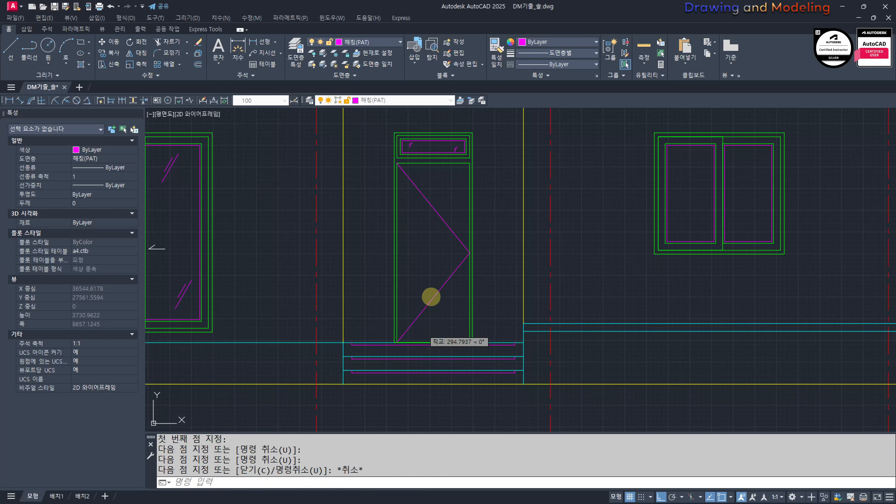
Step: Match the door swing lines to the properties of the red centre line right of the entrance
scroll(520, 316, "up", 3)
type("mm")
key("Return")
left_click(705, 235)
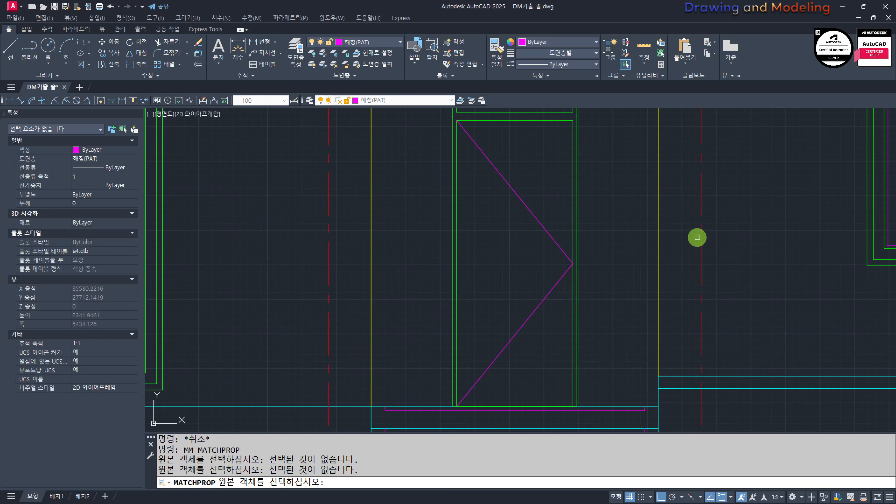
left_click(701, 237)
key("ctrl+z")
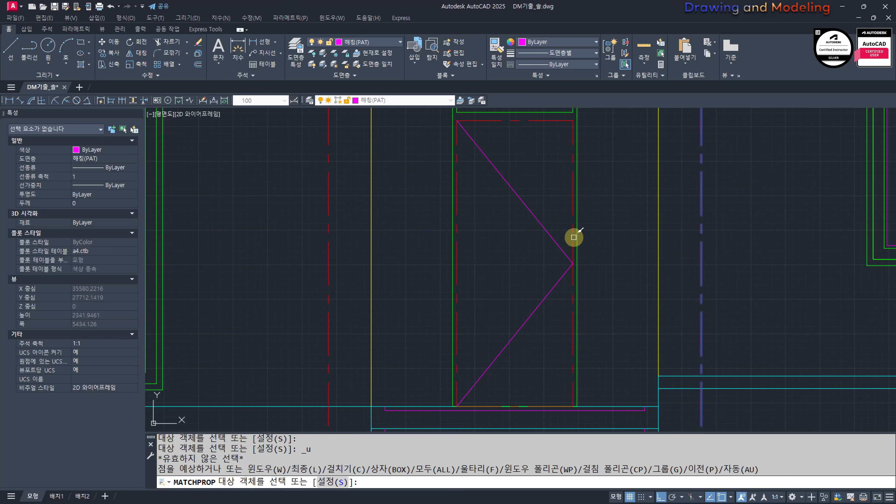
left_click(527, 295)
key("Escape")
key("Escape")
Step: Match the door's inner rectangle to the properties of the green outer door frame
key("space")
left_click(577, 125)
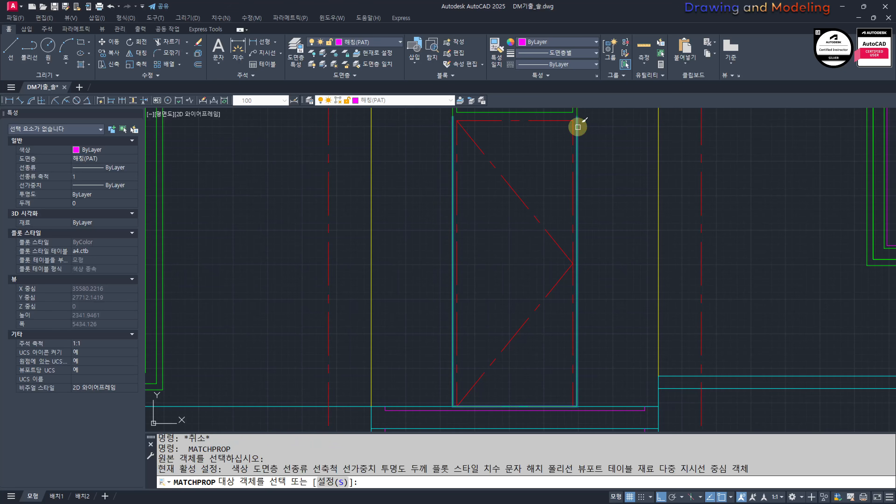
left_click(599, 149)
left_click(556, 175)
key("Escape")
key("Escape")
Step: Remove duplicate and overlapping segments from the outer door and transom frame polylines
scroll(577, 212, "down", 3)
middle_click_drag(585, 210, 566, 248)
scroll(558, 226, "up", 4)
left_click(569, 233)
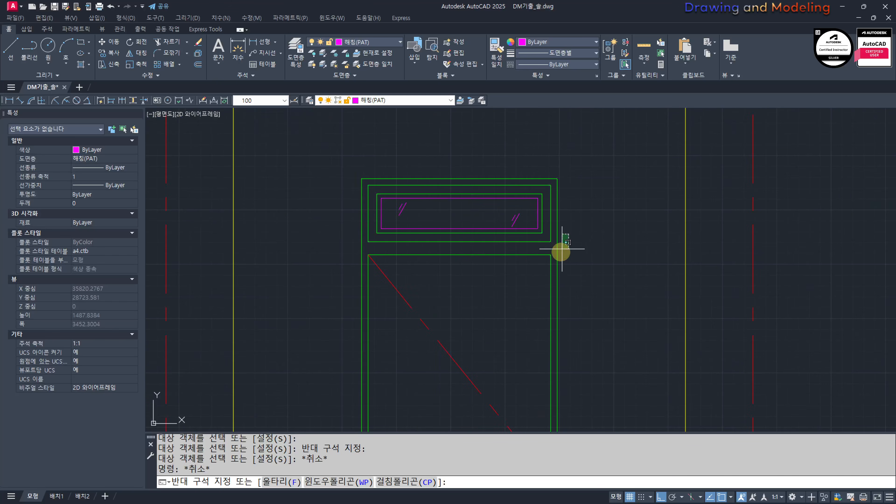
left_click(554, 259)
scroll(590, 257, "down", 1)
key("Escape")
key("Escape")
scroll(541, 248, "down", 5)
scroll(582, 220, "up", 5)
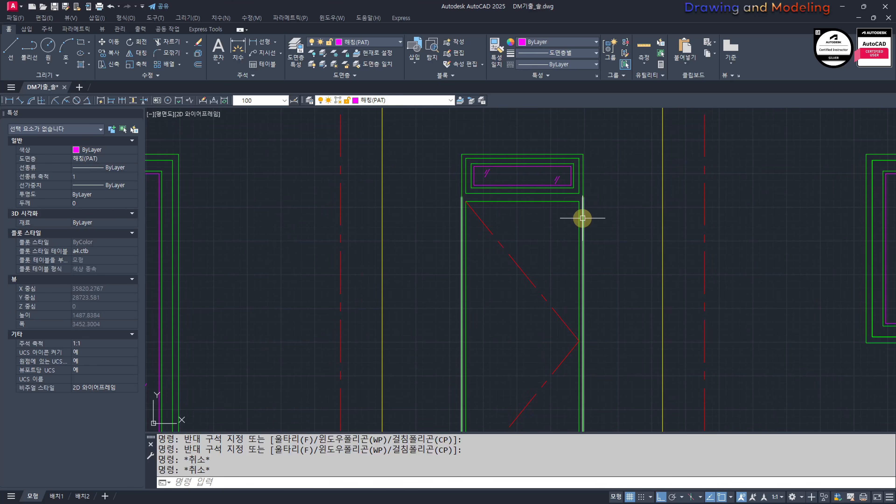
left_click(584, 185)
left_click(584, 212)
scroll(605, 224, "down", 2)
middle_click_drag(606, 227, 575, 218)
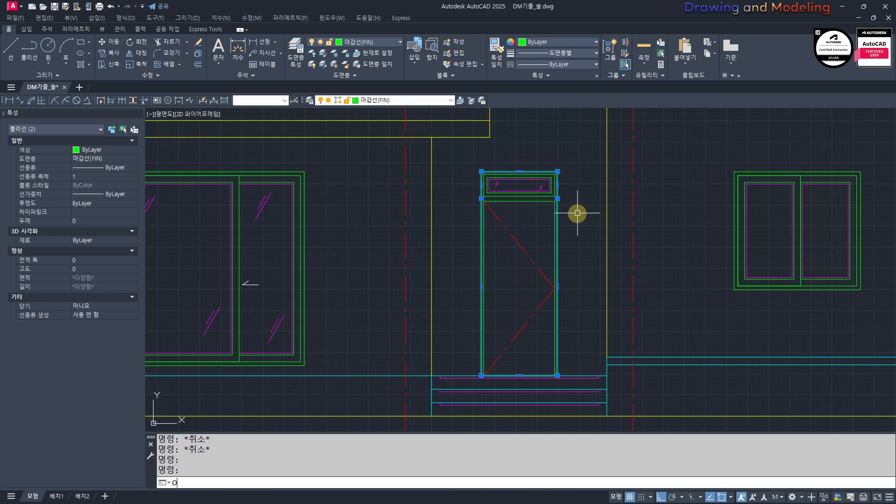
key("Return")
key("Escape")
key("Escape")
Step: Join the two outer frame polylines around the door and transom into a single polyline
scroll(547, 208, "up", 2)
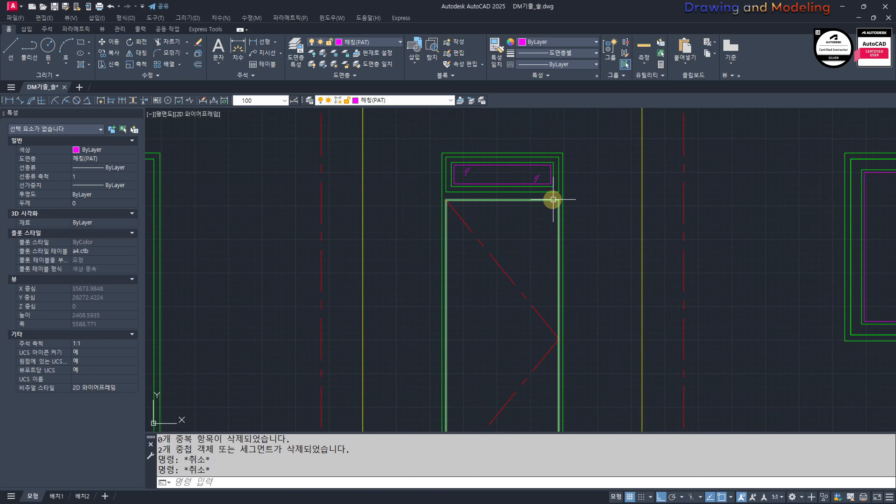
left_click(563, 196)
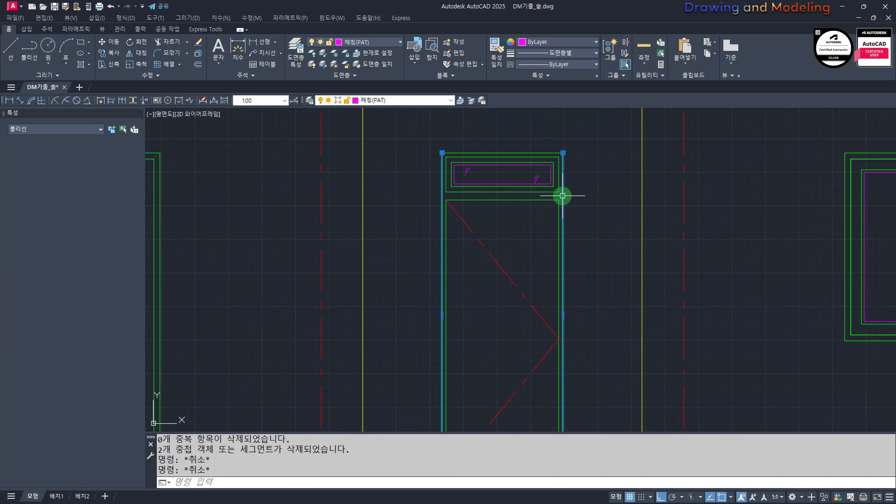
left_click(543, 151)
scroll(559, 185, "down", 2)
middle_click_drag(563, 198, 559, 185)
scroll(530, 282, "up", 4)
scroll(521, 261, "down", 3)
middle_click_drag(536, 248, 541, 333)
middle_click_drag(562, 185, 576, 204)
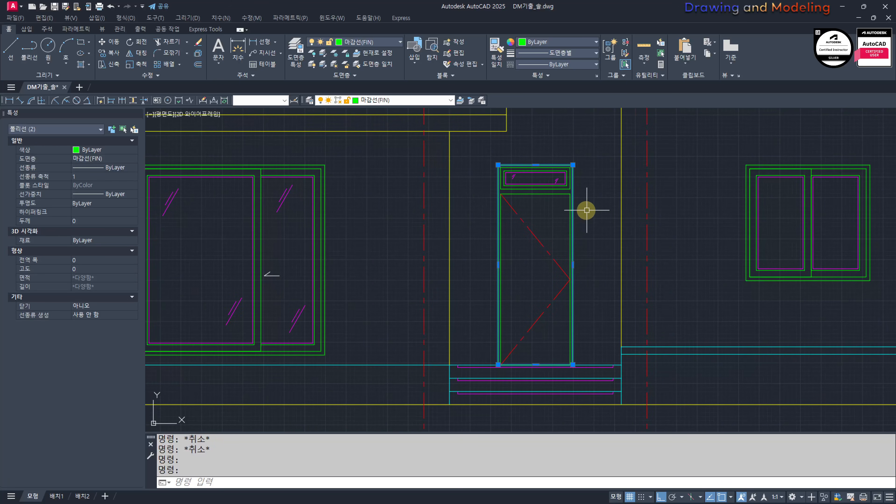
type("j")
key("space")
scroll(545, 153, "up", 4)
key("Escape")
key("Escape")
left_click(556, 179)
scroll(576, 186, "down", 4)
key("Escape")
key("Escape")
key("Escape")
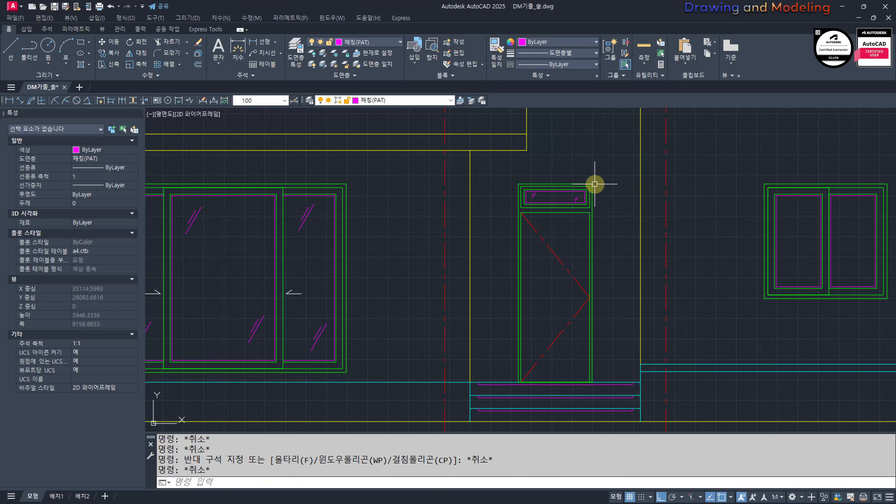
left_click(593, 185)
key("Escape")
key("Escape")
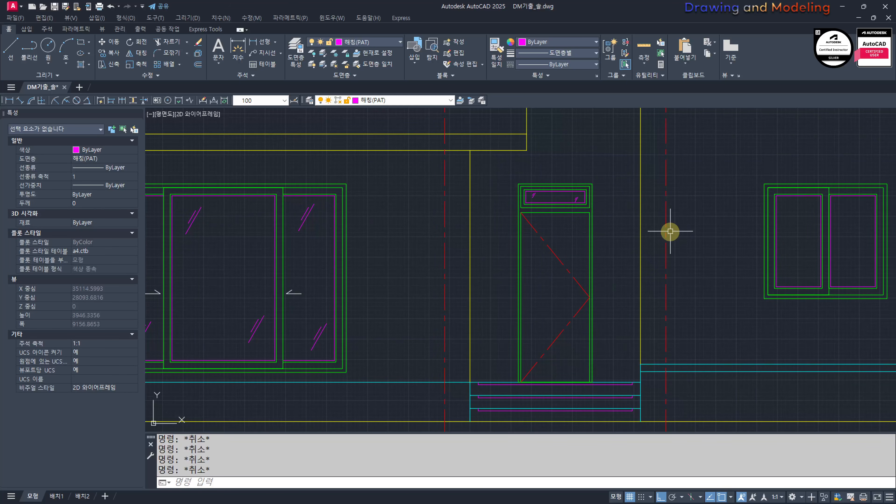
Step: Offset the door's inner rectangle 200 inward for the door panel
type("o")
key("space")
type("200")
key("space")
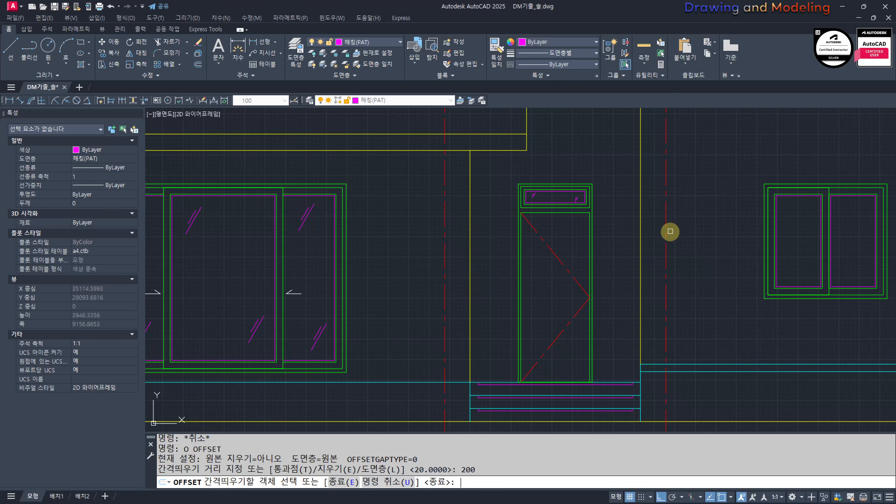
left_click(579, 214)
left_click(566, 296)
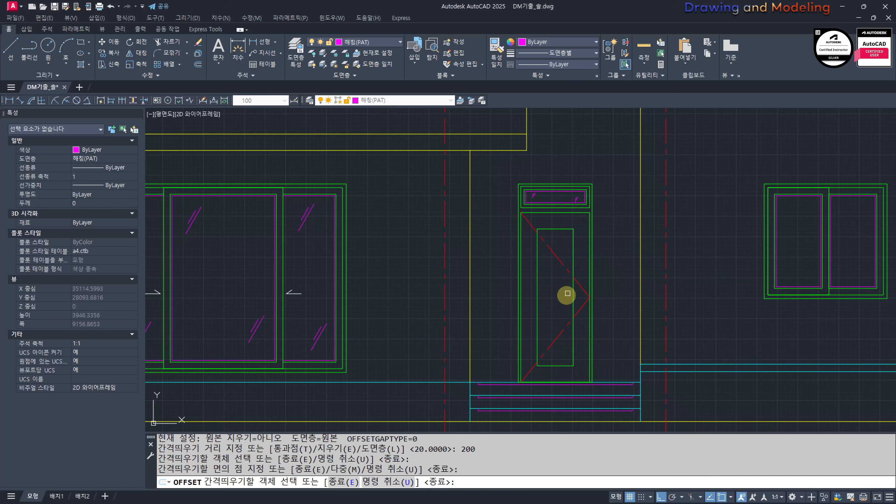
Step: Offset the porch's top step line at the base of the entrance door 900 upward
key("Escape")
key("Escape")
middle_click_drag(548, 348, 581, 341)
middle_click_drag(516, 367, 503, 333)
scroll(503, 333, "up", 2)
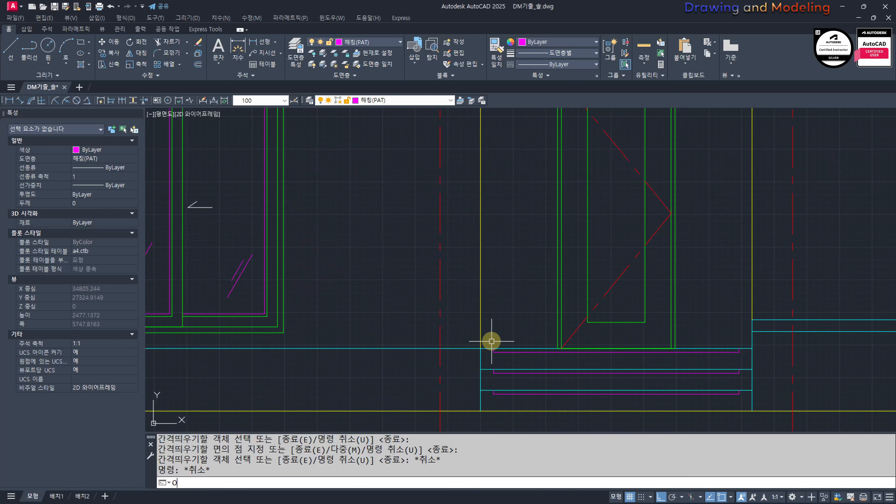
type("o")
key("space")
type("900")
key("space")
scroll(491, 340, "up", 2)
left_click(523, 353)
left_click(544, 296)
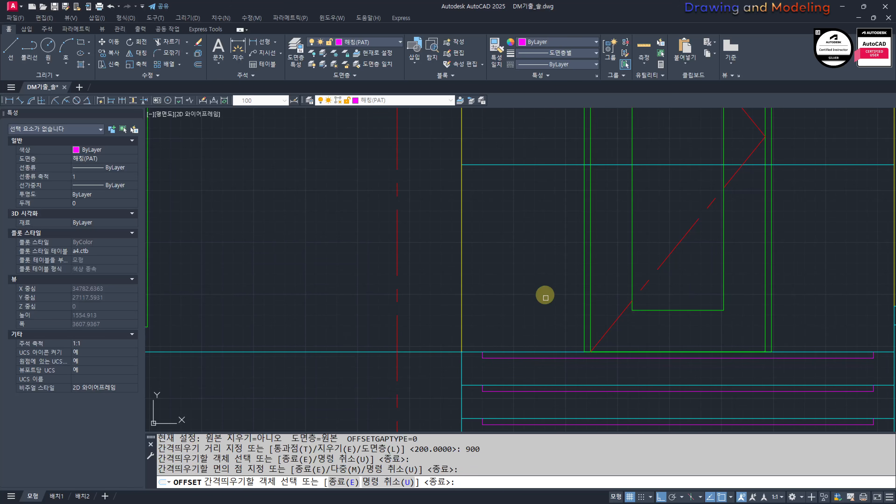
key("Escape")
key("Escape")
Step: Draw a 50 by 200 rectangle in the open area beside the entrance door for the door handle
middle_click_drag(555, 132, 541, 253)
scroll(541, 252, "up", 2)
type("REC")
key("space")
left_click(505, 270)
type("@50")
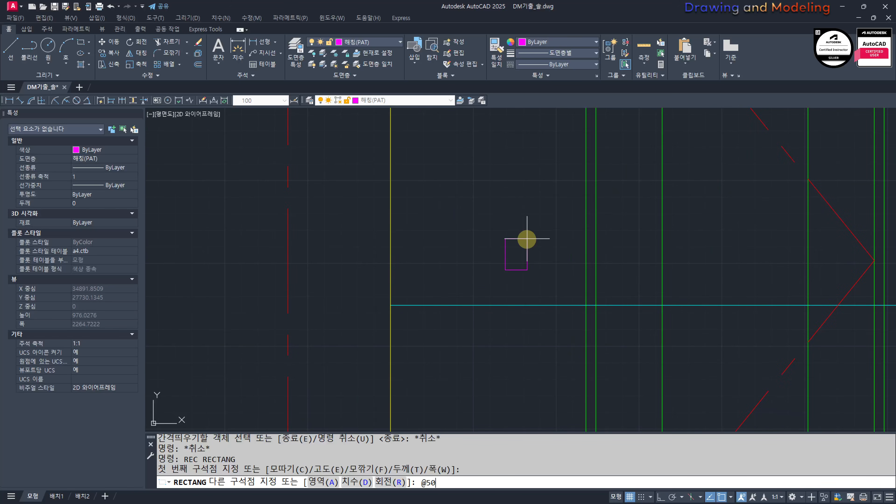
type(",200")
key("space")
key("Escape")
key("Escape")
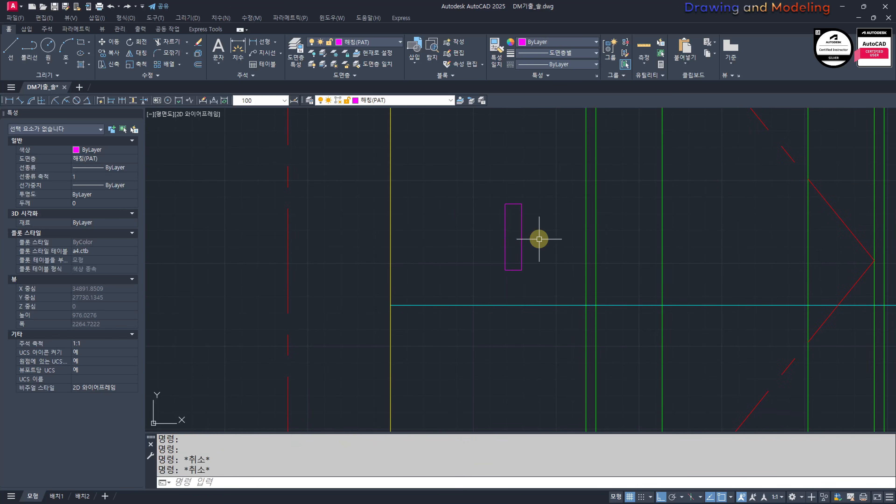
Step: Move the handle rectangle by its left edge's midpoint to where the 900 guide line crosses the inner door frame line
left_click(533, 188)
key("space")
left_click(504, 236)
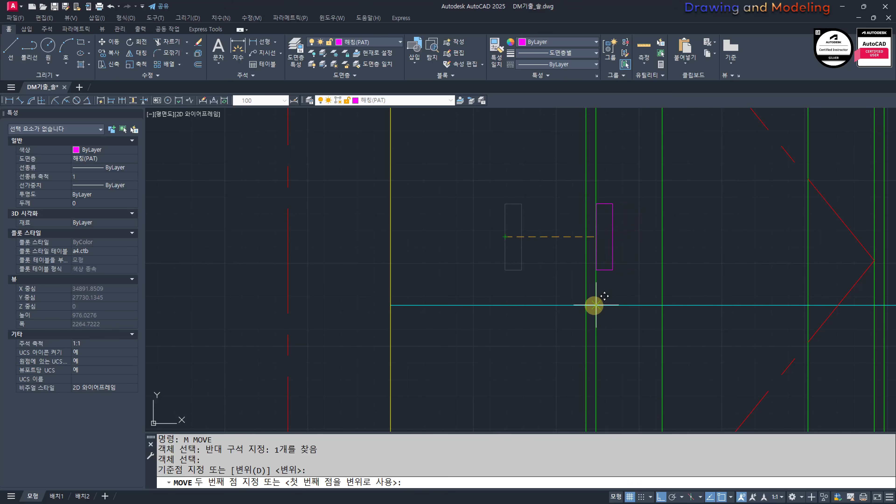
left_click(595, 305)
key("Escape")
key("Escape")
Step: Move the handle rectangle 50 horizontally inward from the door frame
left_click(598, 276)
type("M")
key("space")
left_click(492, 217)
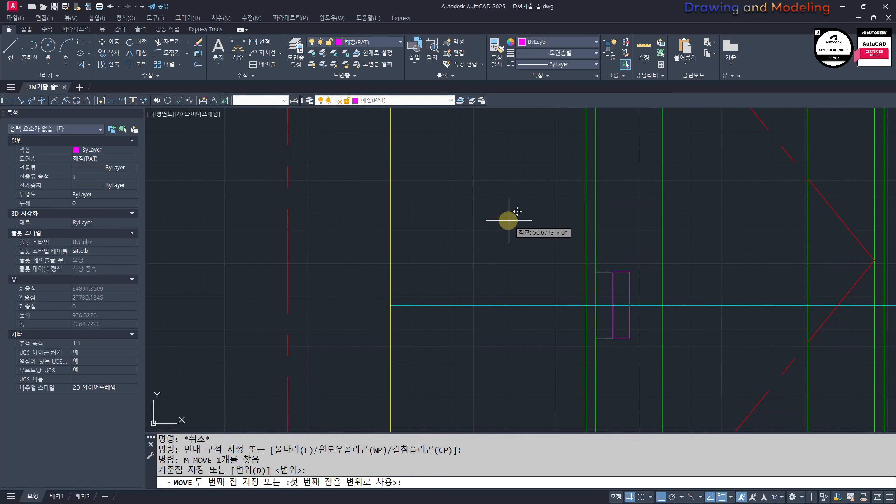
type("50")
key("space")
key("Escape")
key("Escape")
Step: Erase the horizontal guide line crossing the entrance door
left_click(543, 274)
left_click(489, 343)
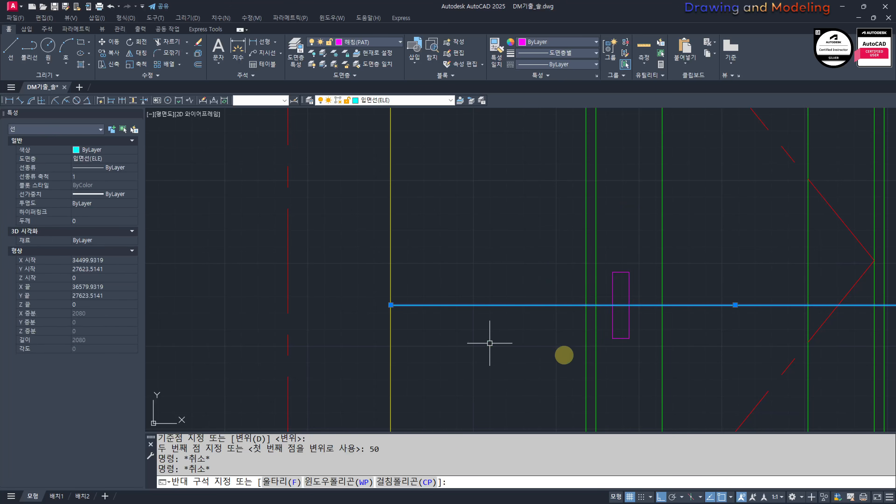
type("E")
key("space")
Step: Match the handle rectangle's properties to the green inner door panel
middle_click_drag(648, 355, 609, 339)
type("MM")
key("space")
left_click(623, 264)
left_click(593, 228)
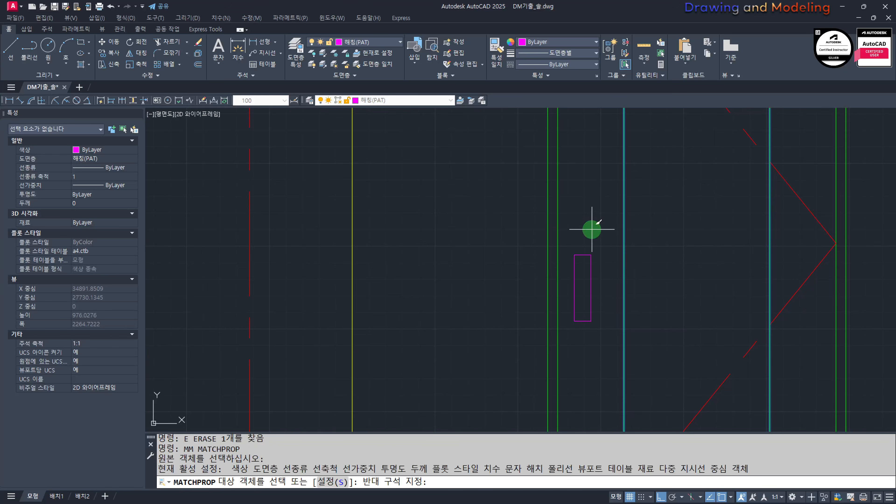
left_click(587, 275)
key("Escape")
key("Escape")
Step: Look over the whole front elevation and compare the sliding window, entrance door and small window
scroll(590, 278, "down", 2)
scroll(529, 297, "down", 5)
scroll(594, 305, "up", 1)
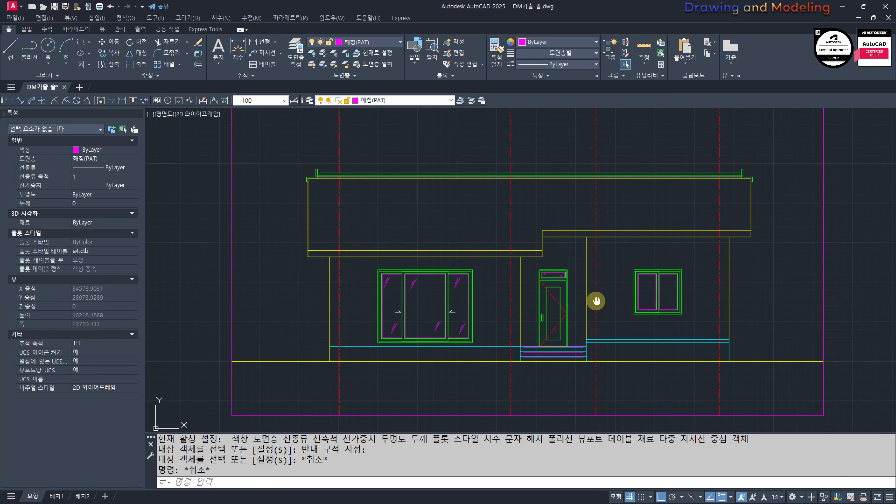
middle_click_drag(376, 315, 415, 307)
scroll(550, 300, "up", 4)
mouse_move(893, 309)
middle_mouse_down()
mouse_move(479, 312)
mouse_move(462, 300)
middle_mouse_up()
middle_click_drag(358, 314, 615, 315)
scroll(615, 315, "down", 6)
scroll(776, 303, "up", 4)
middle_click_drag(775, 303, 570, 306)
middle_click_drag(256, 308, 480, 306)
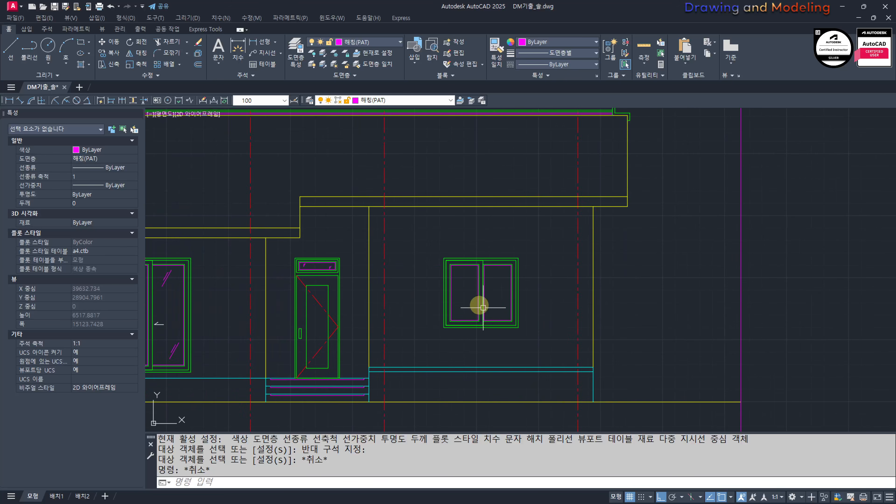
scroll(477, 301, "up", 4)
type("REC")
key("Return")
left_click(398, 378)
middle_click_drag(570, 422, 569, 341)
type("@")
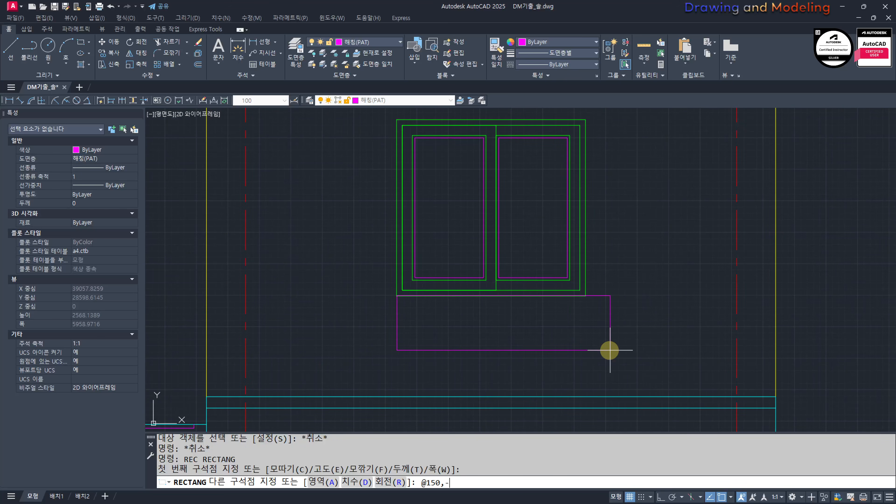
key("Return")
key("Escape")
key("Escape")
Step: Erase the short rectangle beneath the small window
left_click(433, 318)
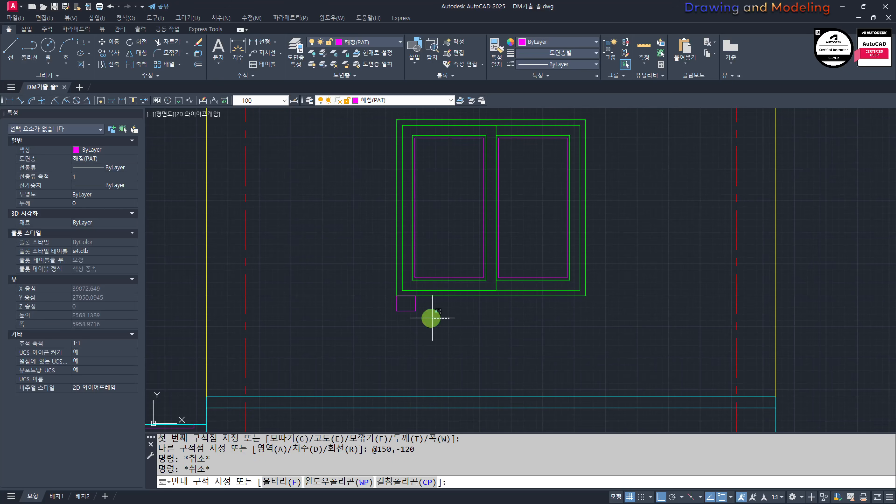
left_click(406, 307)
type("E")
key("Return")
scroll(407, 324, "up", 2)
type("REC")
key("Return")
left_click(397, 291)
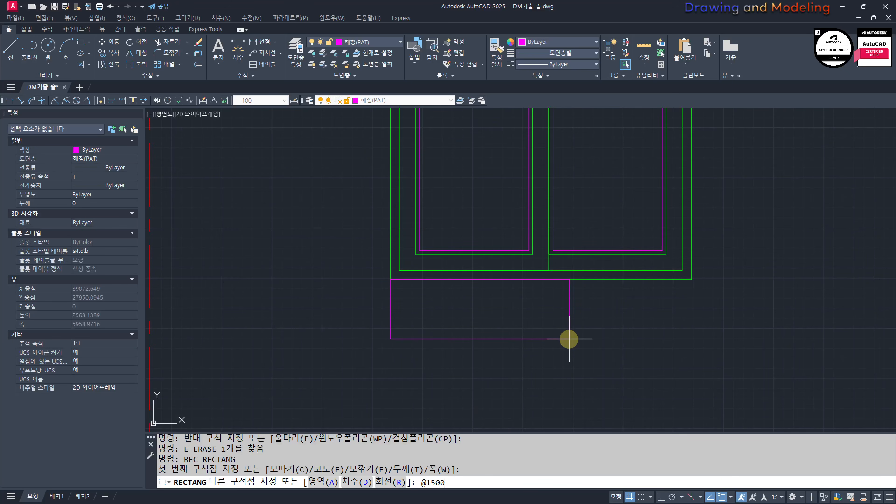
key("Escape")
key("Escape")
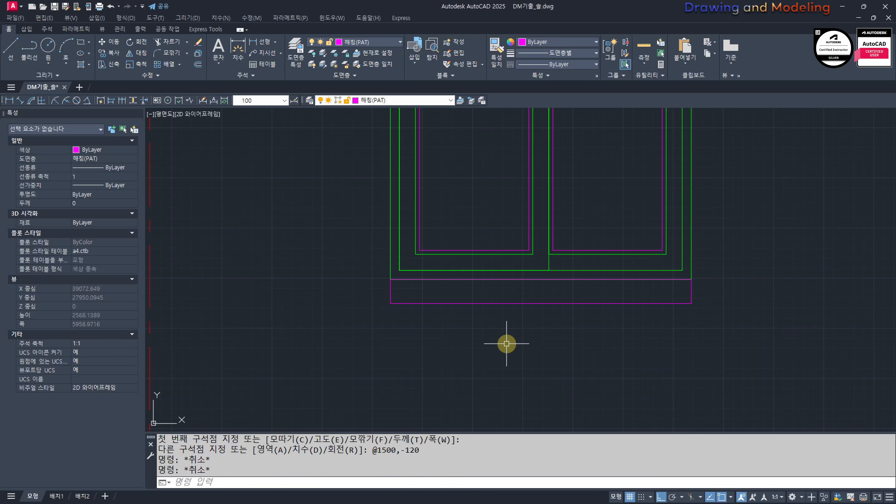
Step: Put the sill rectangle beneath the small window on layer 0
left_click_drag(615, 314, 609, 295)
left_click(438, 99)
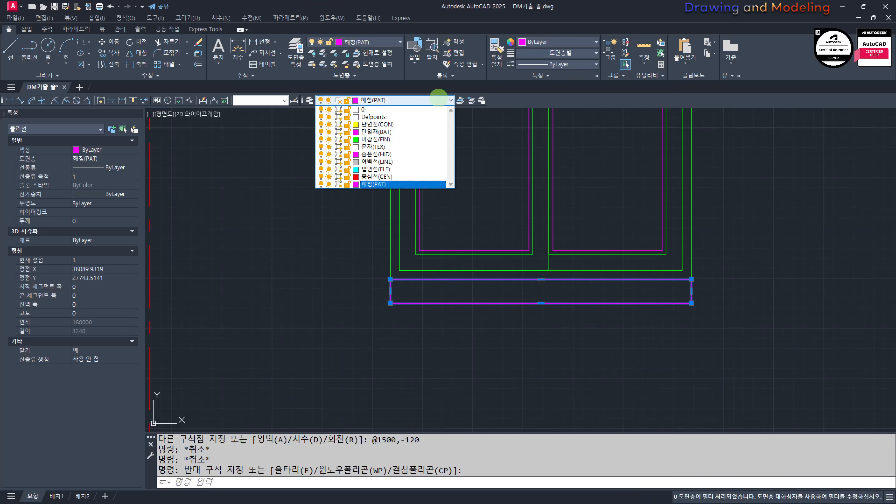
left_click(437, 108)
key("Escape")
key("Escape")
Step: Explode the sill rectangle beneath the small window into separate lines
left_click(614, 320)
left_click(598, 294)
type("x")
key("Return")
Step: Offset the sill's bottom line 80 upward
type("o")
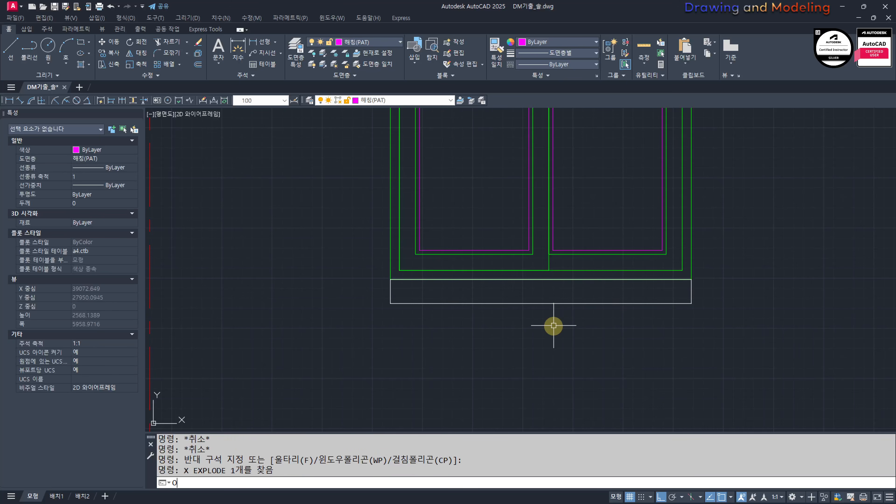
key("Return")
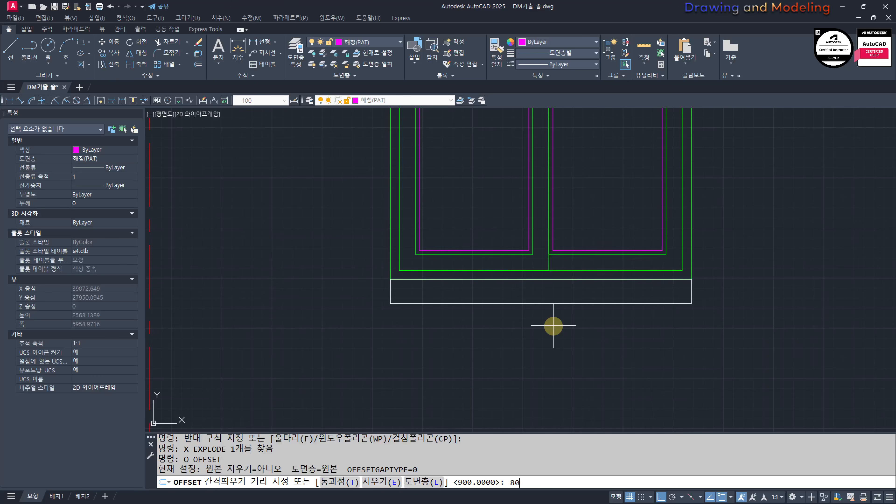
key("Return")
left_click(677, 305)
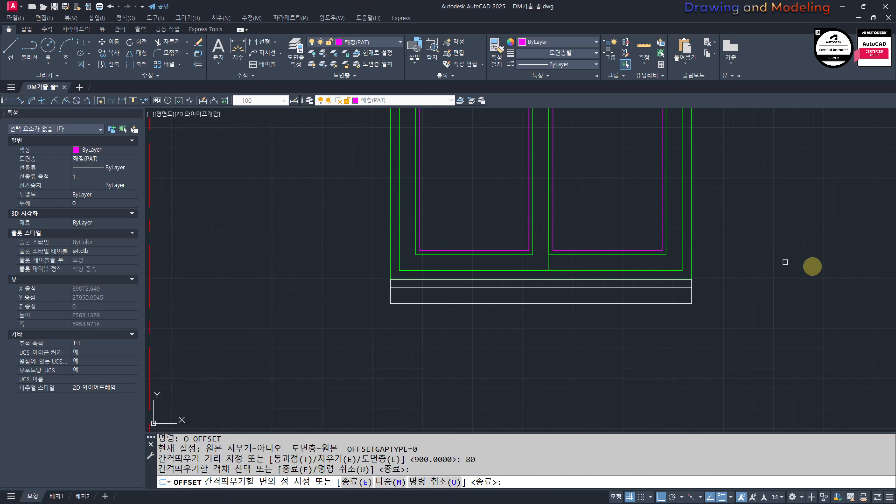
left_click(811, 267)
key("Escape")
key("Escape")
middle_click_drag(615, 279, 649, 359)
scroll(627, 339, "down", 3)
scroll(628, 304, "up", 2)
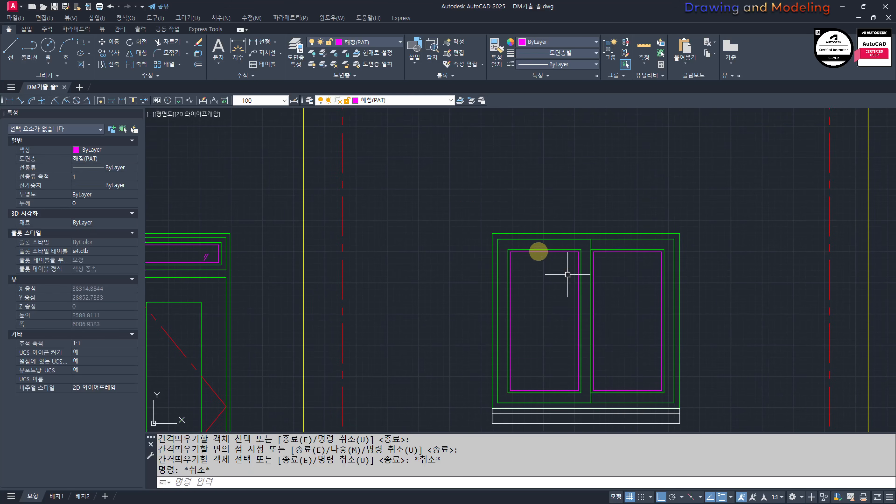
type("rec")
key("Return")
left_click(492, 233)
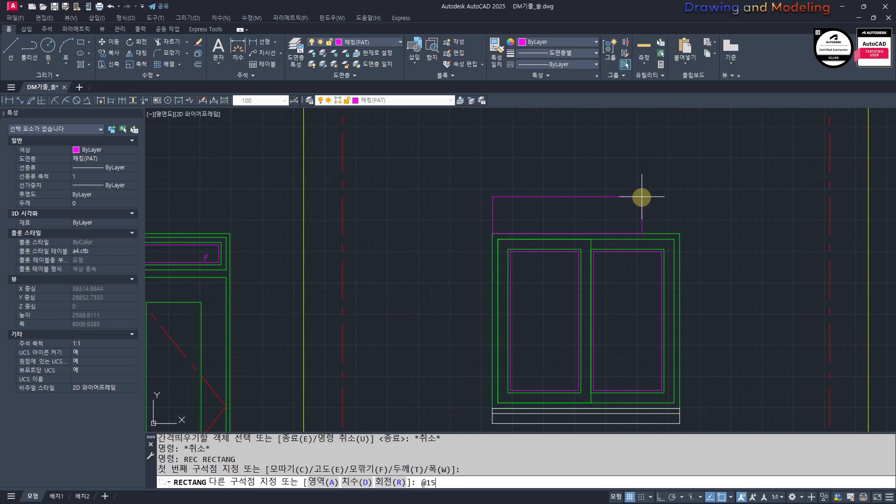
key("Return")
key("Escape")
key("Escape")
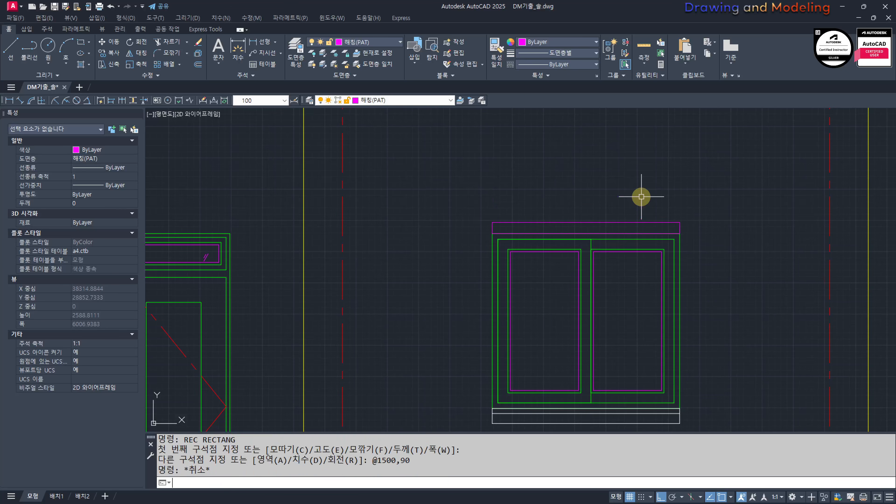
Step: Hatch the inside of the lintel rectangle above the small window
scroll(621, 203, "up", 2)
type("h")
key("Return")
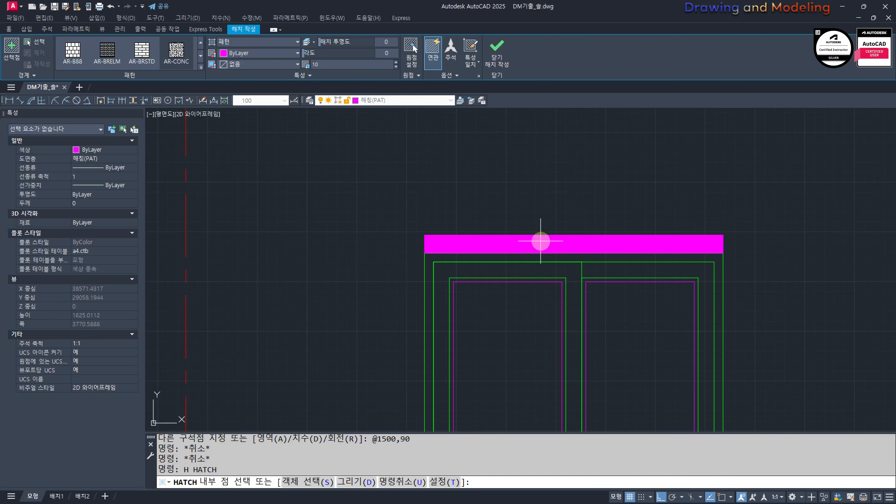
left_click(541, 242)
key("Escape")
key("Escape")
Step: Change the lintel hatch to a user-defined pattern with a line spacing of 60
left_click(541, 243)
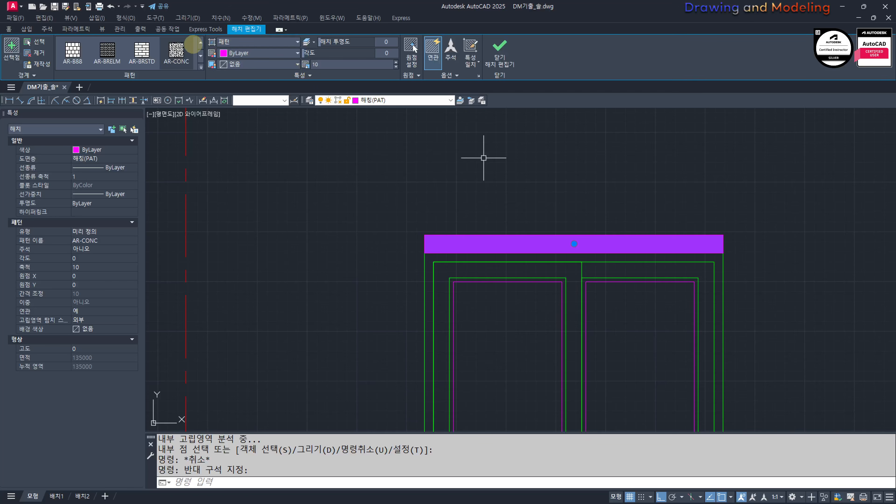
scroll(180, 51, "up", 3)
left_click(149, 55)
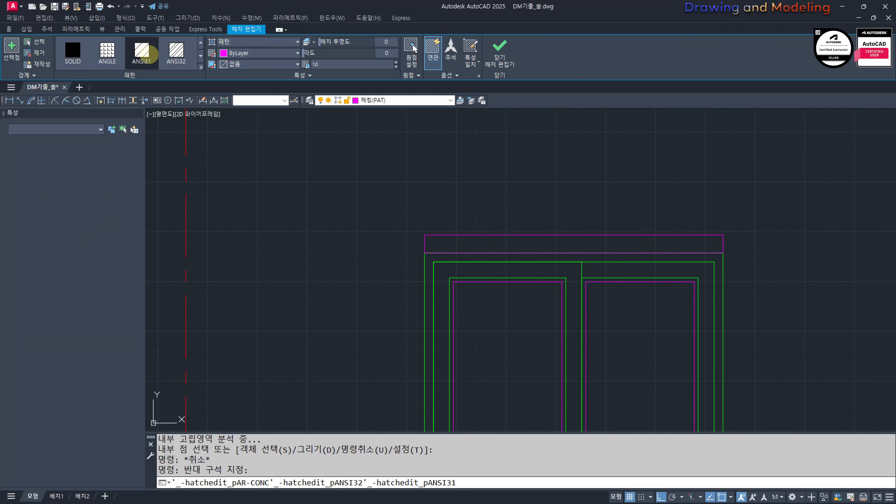
left_click(268, 42)
left_click(246, 85)
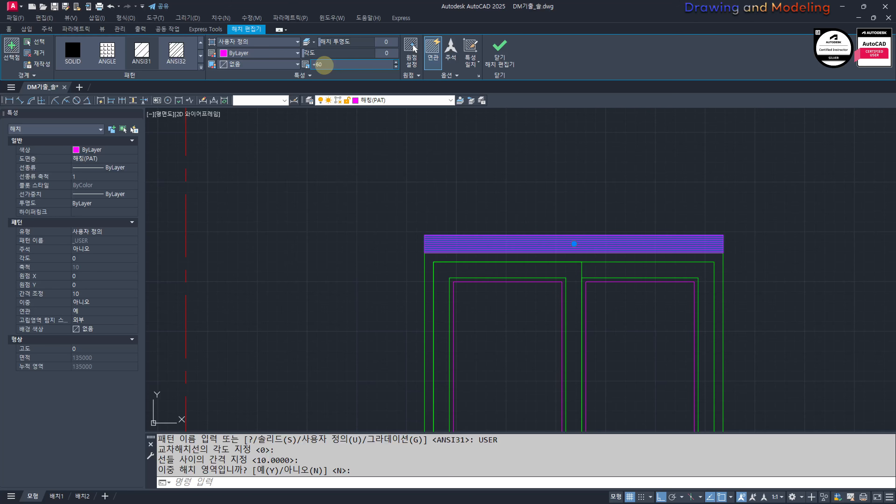
type("60")
key("Return")
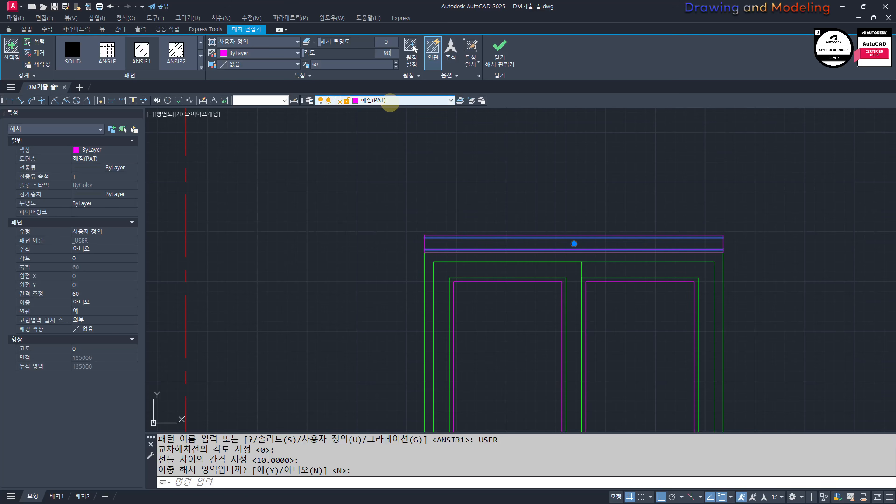
Step: Set the lintel hatch angle to 90 and place its origin at the lintel's upper-left corner
type("90")
key("Return")
left_click(412, 49)
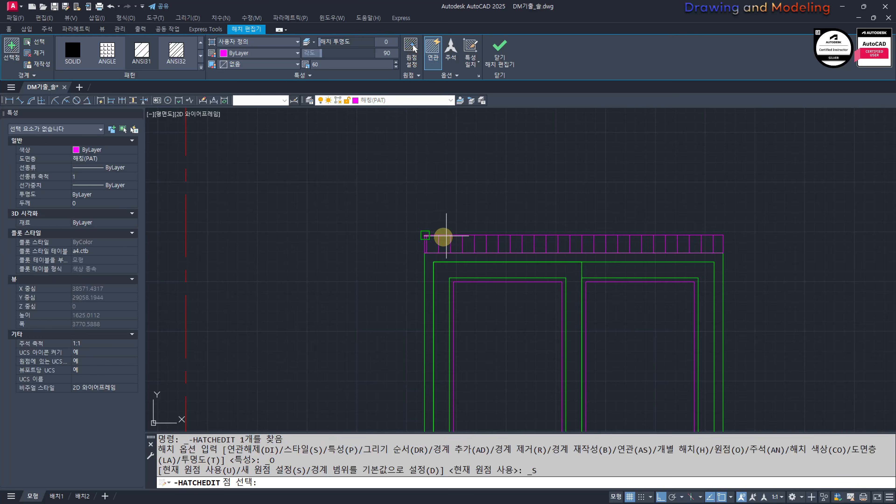
left_click(425, 235)
key("Escape")
key("Escape")
key("Escape")
Step: Examine the lintel hatch lines and their fit at the end of the strip above the small window
scroll(399, 243, "down", 6)
middle_click_drag(387, 246, 501, 234)
scroll(563, 241, "up", 4)
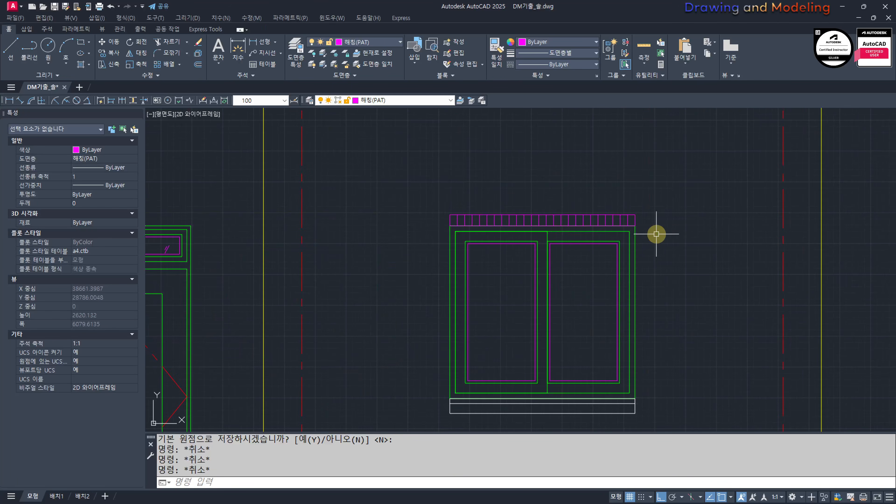
left_click(635, 220)
key("Escape")
key("Escape")
scroll(579, 254, "up", 2)
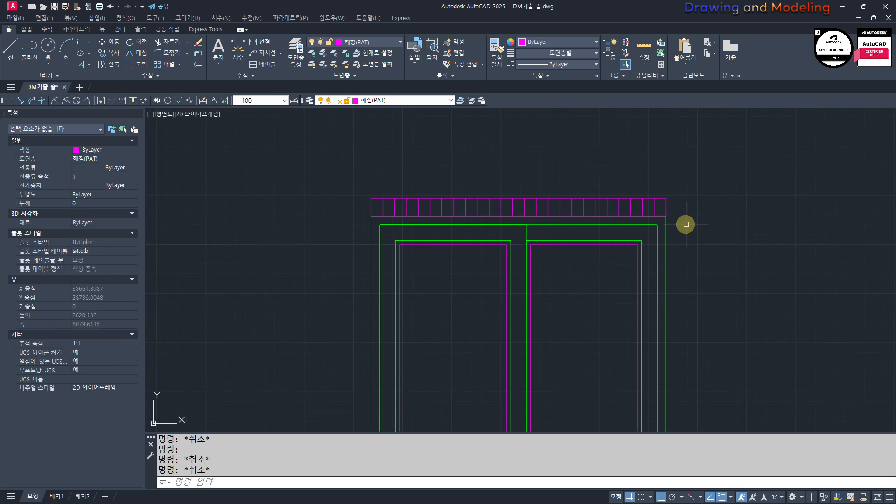
scroll(520, 214, "down", 6)
middle_click_drag(515, 247, 567, 264)
scroll(569, 242, "up", 4)
scroll(561, 265, "down", 6)
Step: Copy the right-pointing sliding arrow by its tip from the large window into the small window's left sash
middle_click_drag(357, 293, 543, 293)
scroll(492, 284, "up", 7)
left_click(498, 269)
left_click(647, 312)
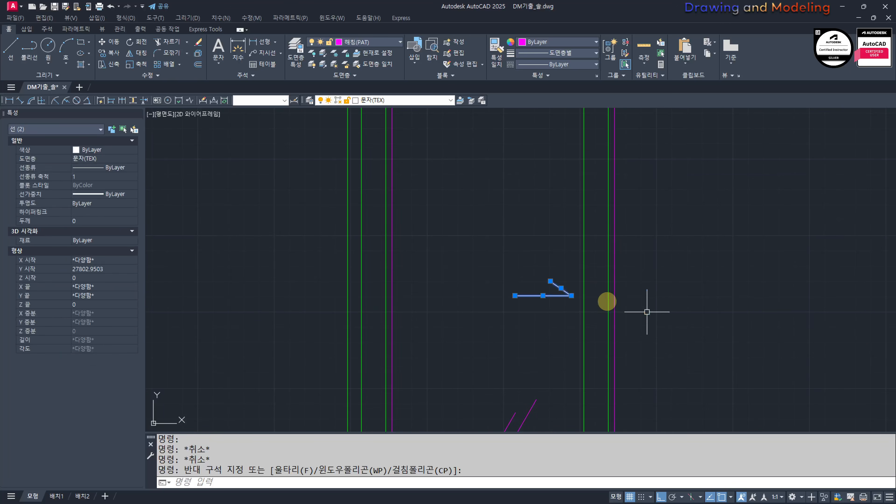
type("cc")
key("space")
left_click(571, 296)
scroll(525, 300, "down", 5)
scroll(456, 257, "up", 6)
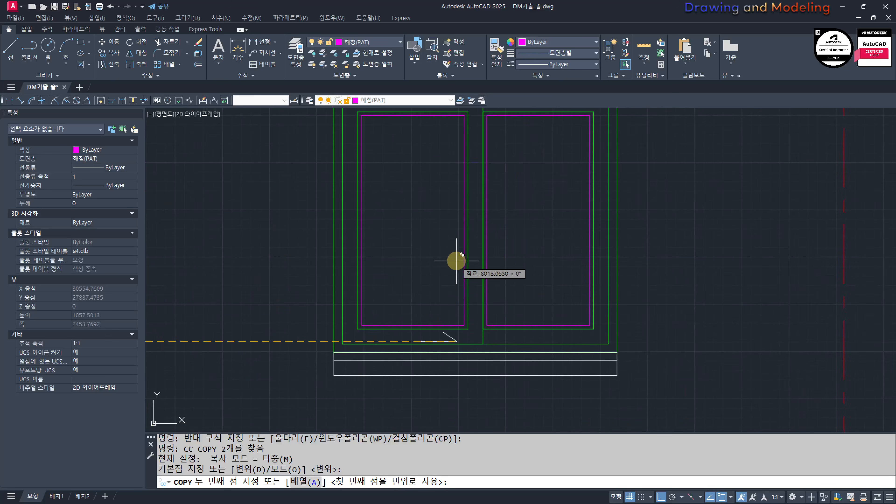
key("F8")
left_click(457, 229)
key("Escape")
Step: Mirror the left sash's sliding arrow about the small window's vertical centre line into the right sash, keeping the original
left_click(460, 241)
left_click(422, 198)
scroll(486, 223, "down", 2)
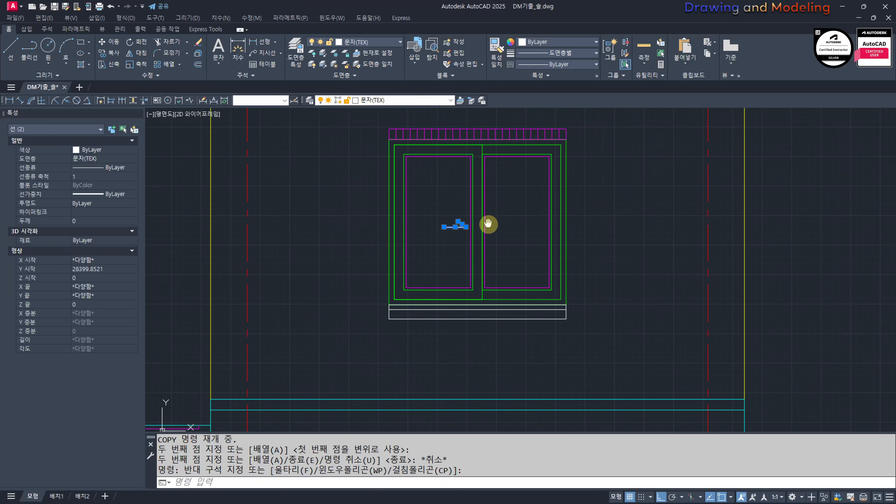
scroll(510, 220, "up", 4)
type("mi")
key("space")
scroll(510, 205, "down", 4)
middle_click_drag(503, 183, 530, 214)
left_click(512, 164)
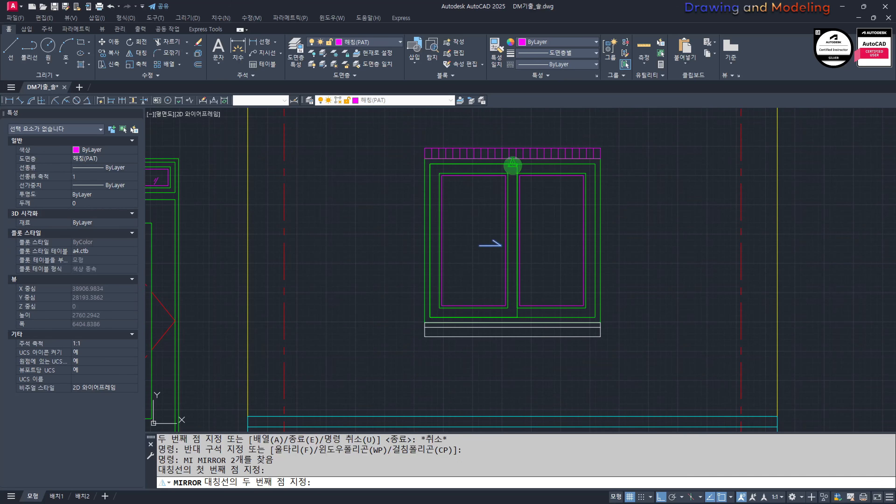
left_click(517, 131)
key("Escape")
key("Escape")
scroll(536, 220, "down", 5)
scroll(430, 241, "up", 7)
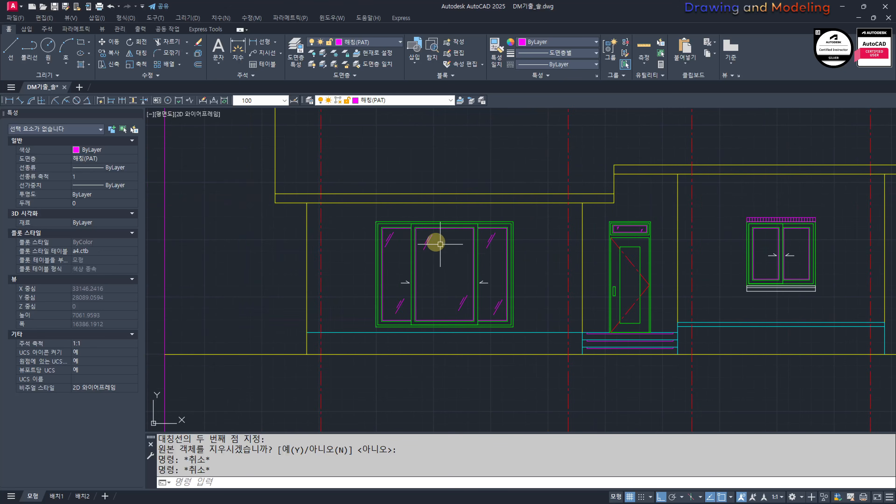
Step: Copy the pair of slanted glass lines from the large window into the upper part of the small window's left sash
left_click(439, 265)
left_click(408, 236)
type("cc")
key("space")
left_click(425, 247)
scroll(598, 274, "down", 5)
middle_click_drag(698, 292, 296, 275)
scroll(431, 262, "up", 5)
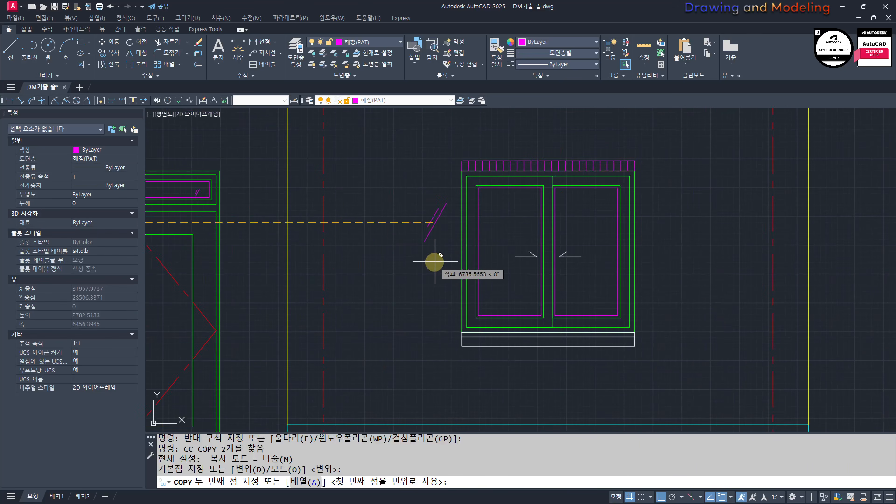
key("F8")
left_click(496, 211)
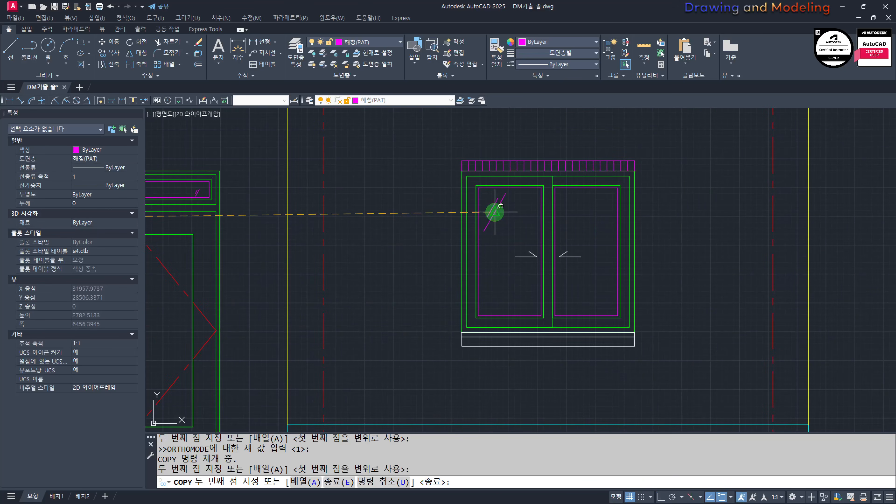
key("Escape")
Step: Copy the small window's glass lines to the lower left sash and to the upper and lower parts of the right sash
left_click(508, 200)
left_click(489, 212)
type("cc")
key("space")
left_click(492, 213)
key("F8")
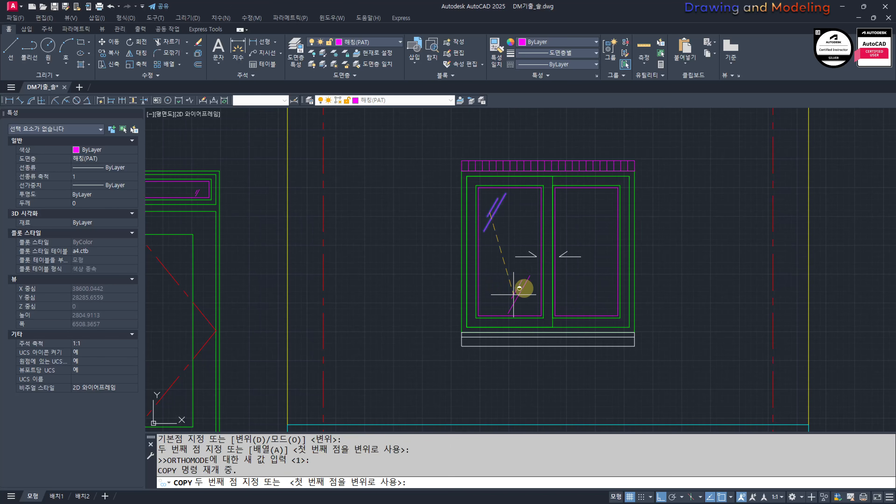
left_click(512, 287)
left_click(574, 210)
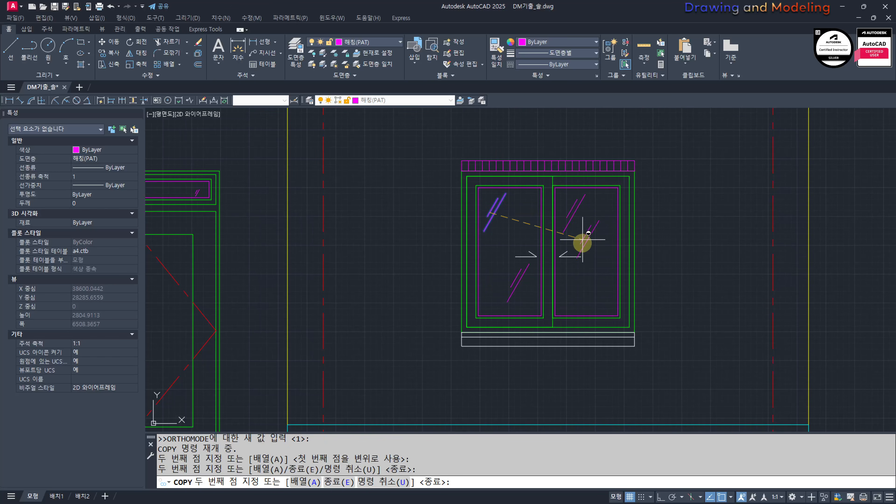
key("Escape")
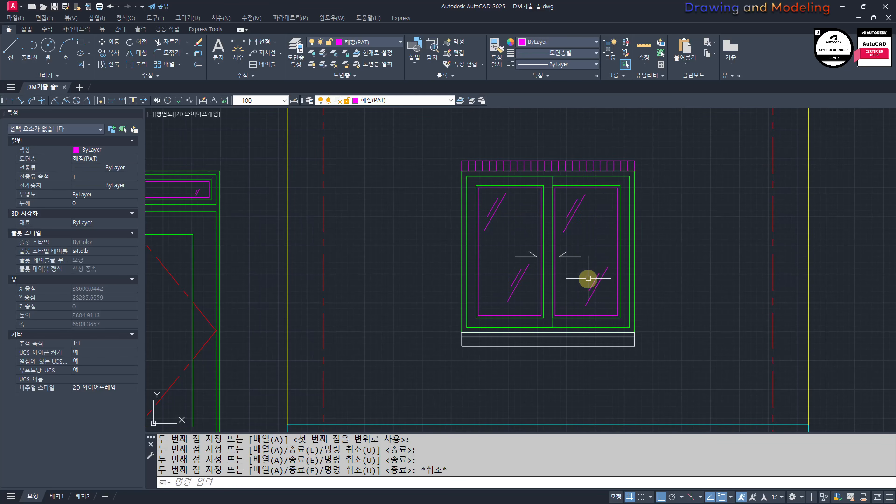
Step: Examine the door, steps and small window in the front elevation for missing details
scroll(509, 265, "down", 3)
key("Escape")
middle_click_drag(501, 300, 570, 298)
scroll(571, 299, "up", 2)
key("Escape")
middle_click_drag(569, 349, 608, 324)
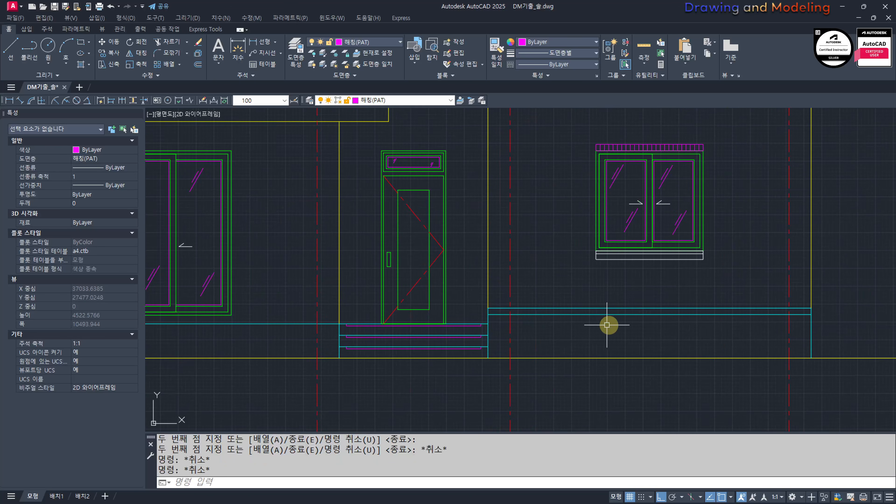
scroll(579, 319, "down", 3)
middle_click_drag(476, 311, 510, 315)
scroll(570, 376, "down", 2)
type("ff")
key("Return")
key("Escape")
key("Escape")
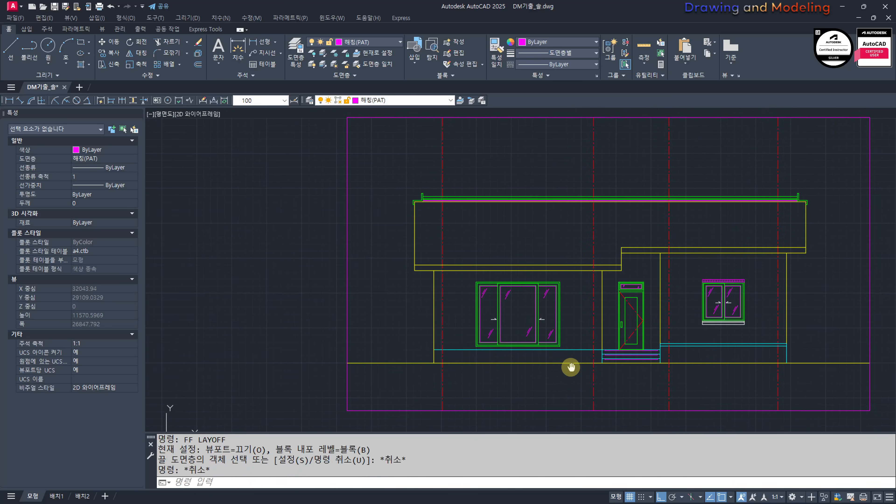
Step: Examine the large window's head in the elevation and compare it with the brick lintel detail in the section drawing
scroll(592, 331, "up", 2)
mouse_move(470, 283)
middle_mouse_down()
mouse_move(503, 334)
mouse_move(536, 330)
middle_mouse_up()
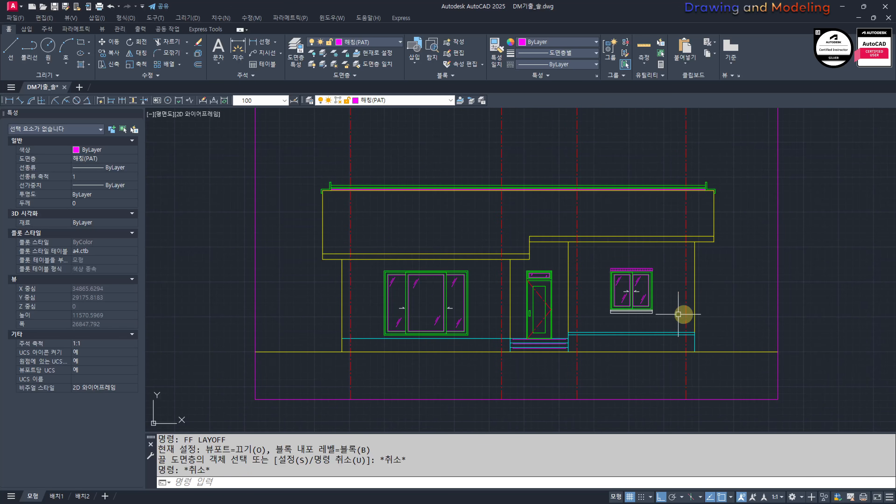
middle_click_drag(425, 288, 447, 319)
middle_click_drag(534, 407, 527, 361)
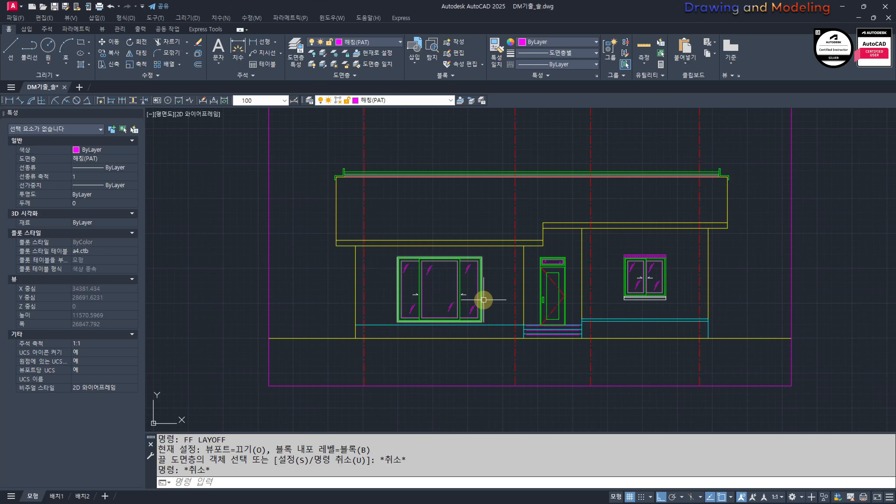
scroll(656, 309, "up", 2)
key("Escape")
key("Escape")
mouse_move(296, 273)
middle_mouse_down()
mouse_move(520, 274)
mouse_move(646, 295)
middle_mouse_up()
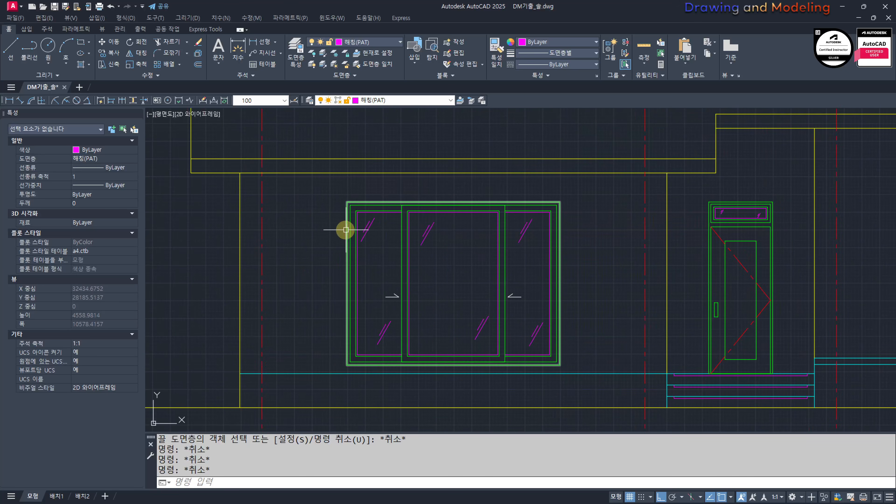
scroll(376, 198, "up", 1)
scroll(411, 245, "down", 1)
scroll(210, 280, "down", 5)
scroll(400, 282, "up", 8)
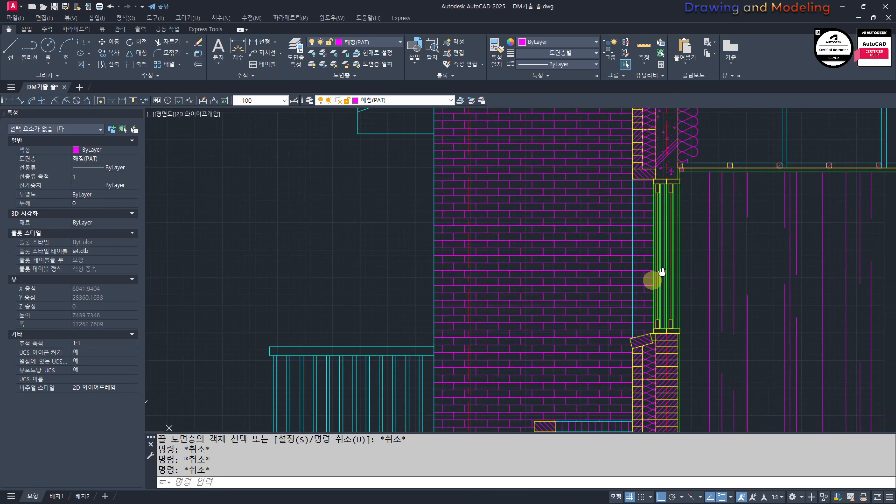
scroll(543, 271, "up", 6)
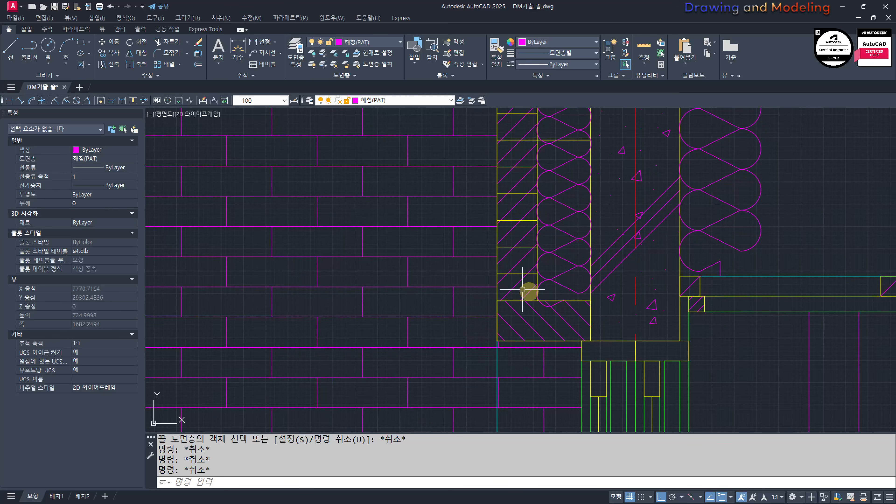
scroll(554, 298, "down", 7)
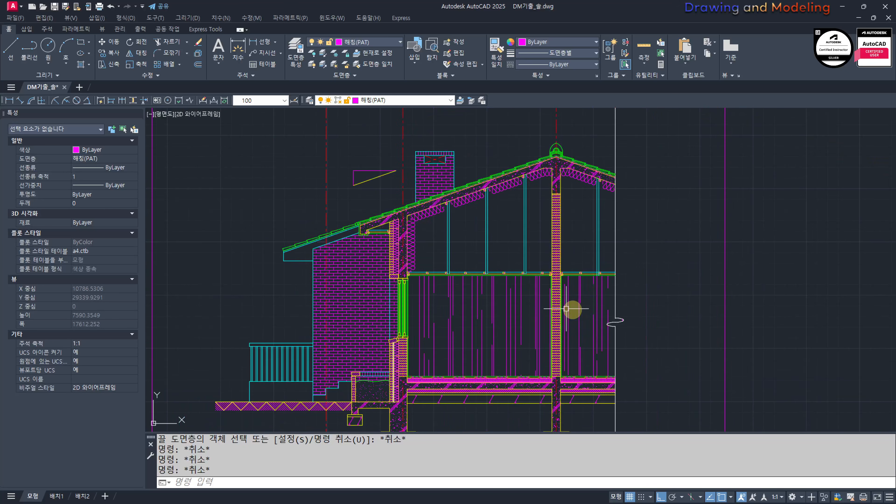
Step: Draw a 3000 by 90 lintel rectangle on top of the large window, starting at its upper-left corner
scroll(575, 300, "up", 5)
type("rec")
key("Return")
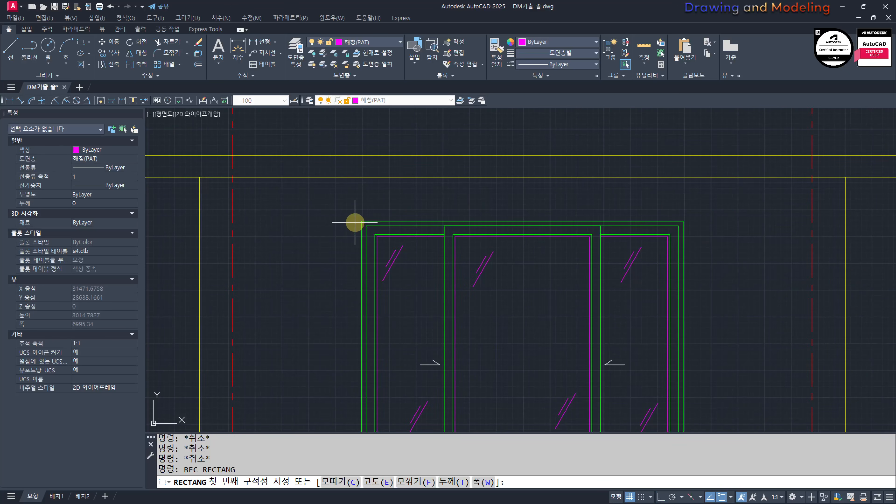
left_click(361, 221)
middle_click_drag(657, 200, 624, 269)
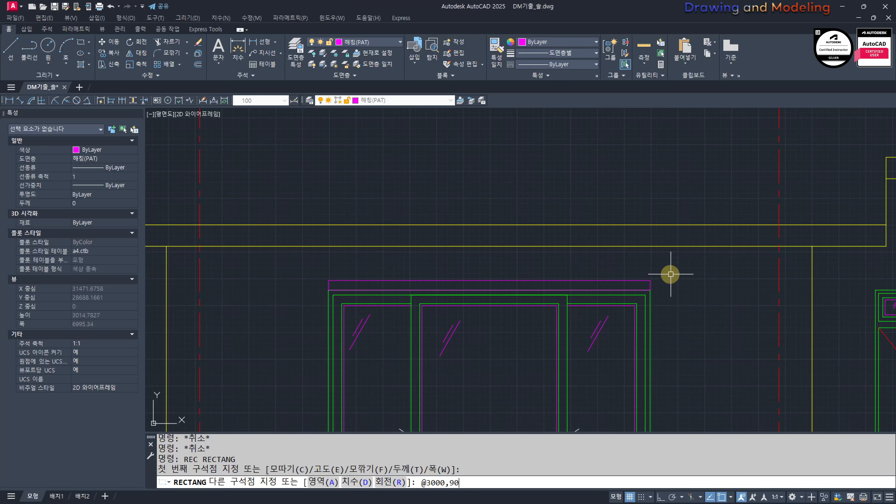
key("Escape")
key("Escape")
Step: Hatch the inside of the large window's lintel rectangle
middle_click_drag(671, 274, 768, 294)
type("H")
key("Return")
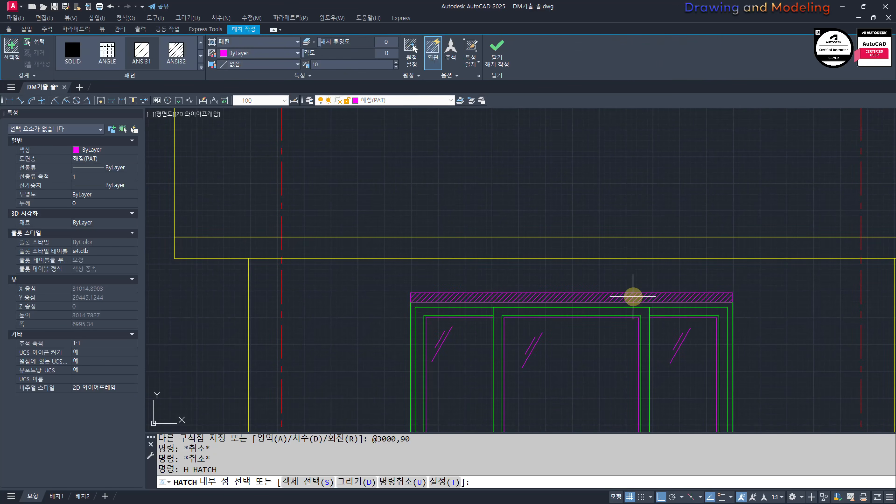
left_click(635, 297)
key("Return")
Step: Change the large window's lintel hatch to a user-defined pattern of vertical lines with a spacing of 60
left_click(632, 297)
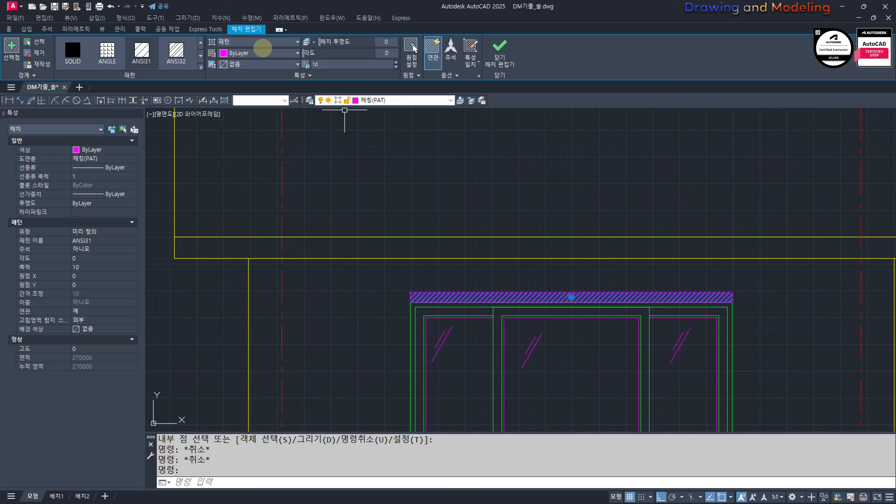
left_click(263, 48)
left_click(290, 85)
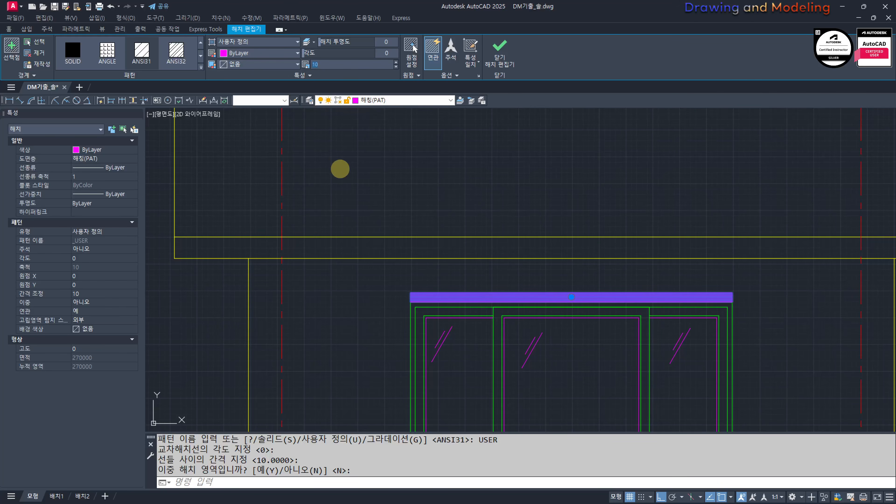
type("60")
key("Return")
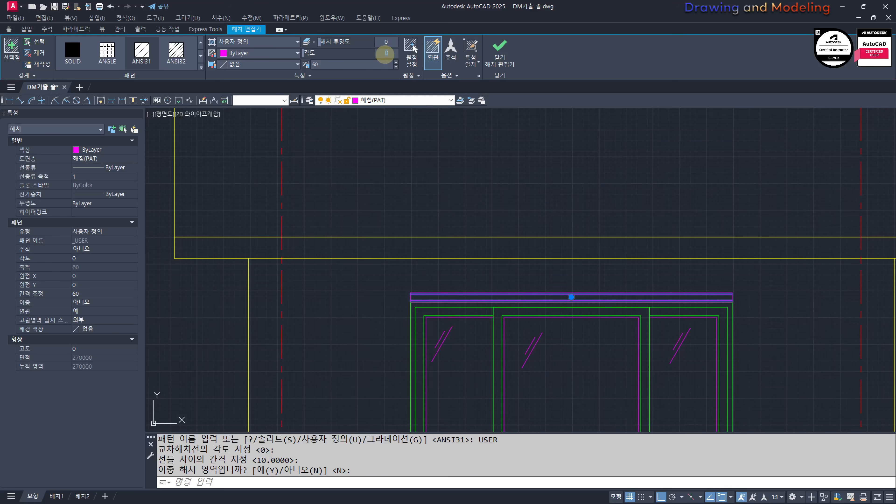
key("Escape")
key("Escape")
key("Escape")
scroll(459, 296, "down", 4)
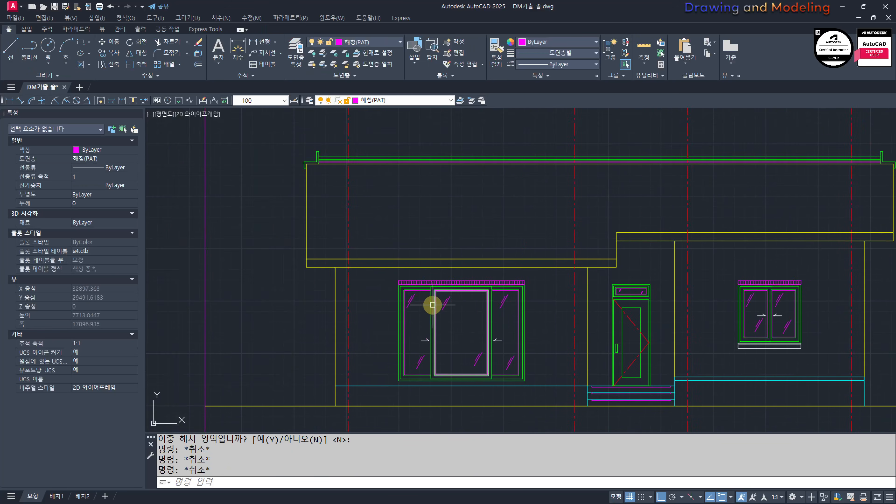
Step: Examine the front elevation around both windows, the door and the base lines
scroll(336, 300, "down", 2)
scroll(414, 334, "up", 2)
scroll(414, 334, "down", 2)
scroll(514, 323, "up", 2)
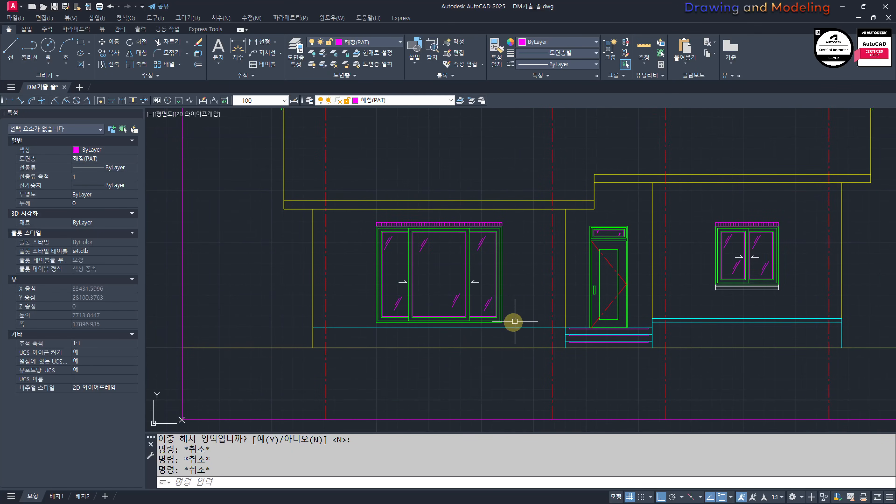
scroll(529, 331, "down", 2)
scroll(532, 334, "up", 2)
middle_click_drag(566, 310, 532, 326)
scroll(562, 322, "up", 2)
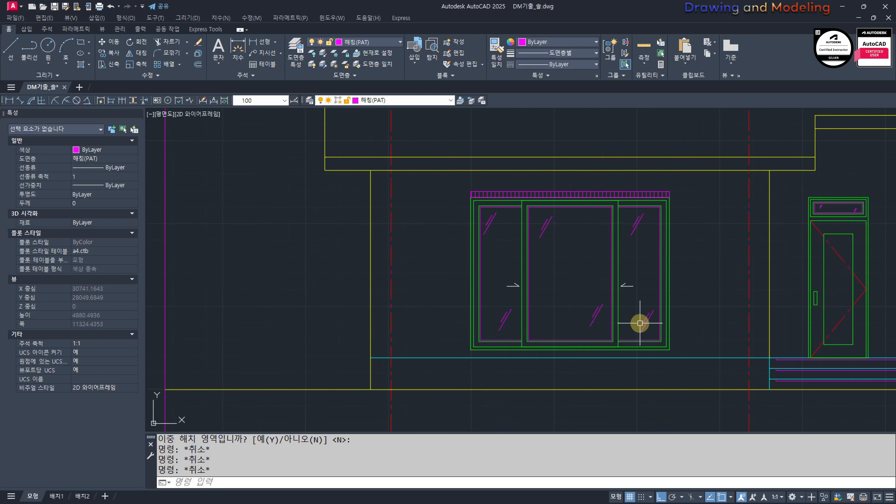
mouse_move(650, 327)
middle_mouse_down()
mouse_move(589, 329)
mouse_move(628, 345)
mouse_move(644, 340)
middle_mouse_up()
key("Escape")
scroll(389, 350, "down", 2)
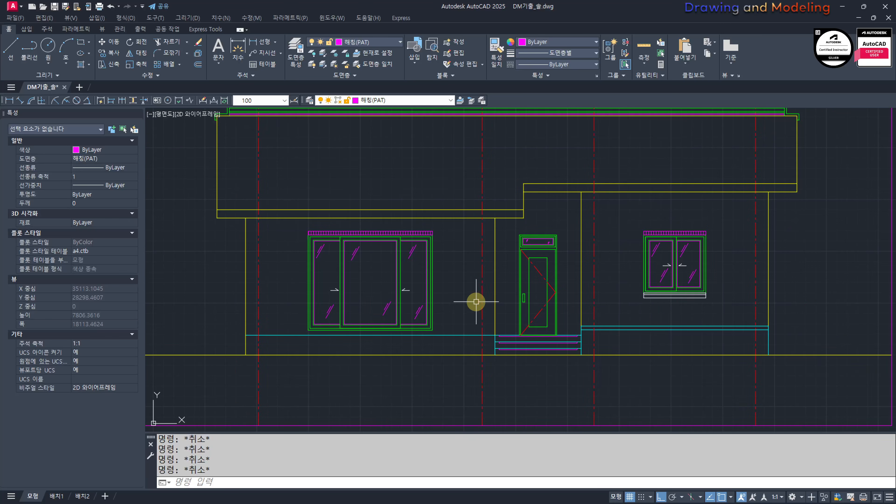
scroll(690, 287, "up", 2)
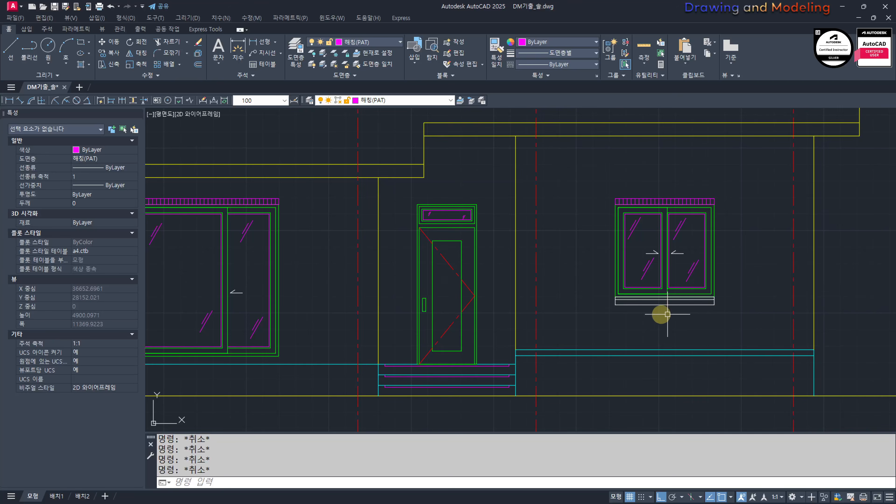
scroll(663, 314, "down", 3)
scroll(518, 324, "up", 3)
left_click(507, 349)
left_click(564, 359)
key("Escape")
key("Escape")
key("Escape")
Step: Move the base line below the large window and the two base lines below the small window to layer 0
left_click(515, 362)
left_click(501, 343)
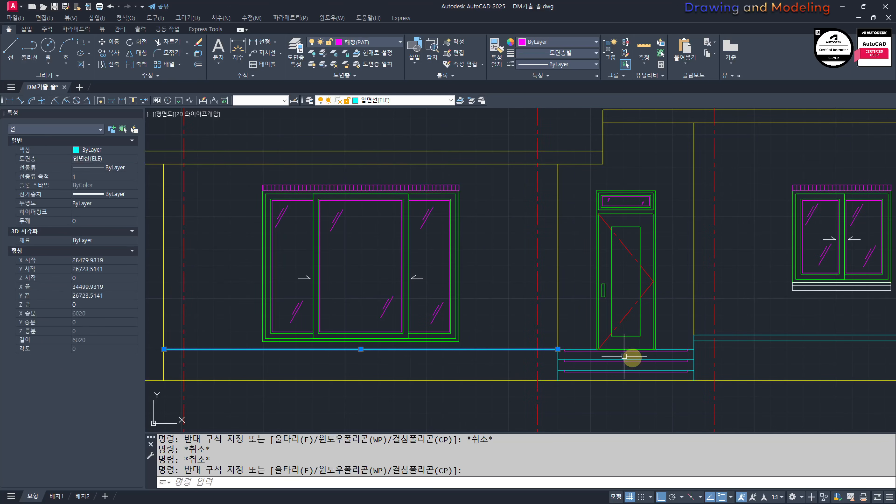
left_click(819, 364)
left_click(393, 100)
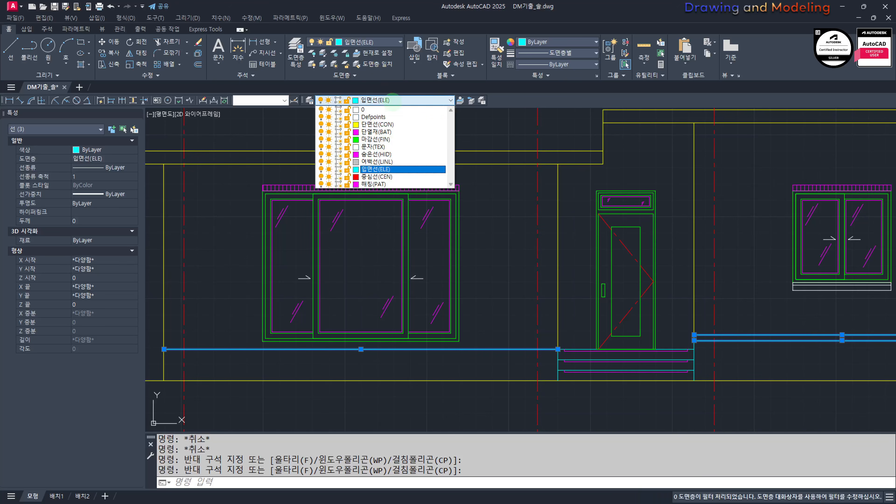
left_click(386, 110)
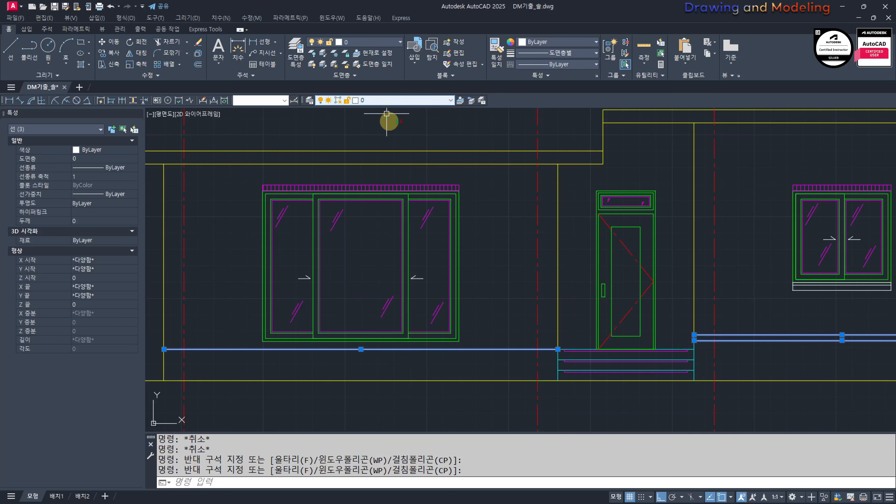
mouse_move(551, 333)
middle_mouse_down()
mouse_move(528, 330)
mouse_move(498, 305)
mouse_move(464, 324)
middle_mouse_up()
scroll(503, 334, "up", 4)
key("Escape")
key("Escape")
left_click(521, 315)
left_click(493, 323)
key("Escape")
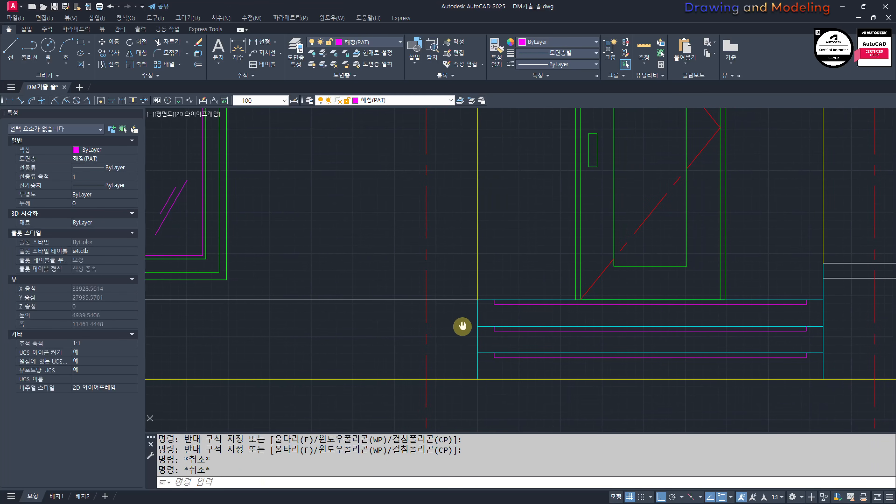
Step: Match the two vertical side lines of the entrance steps to the properties of the base line below the large window
type("mm")
key("Return")
left_click(458, 301)
left_click(484, 310)
left_click(469, 323)
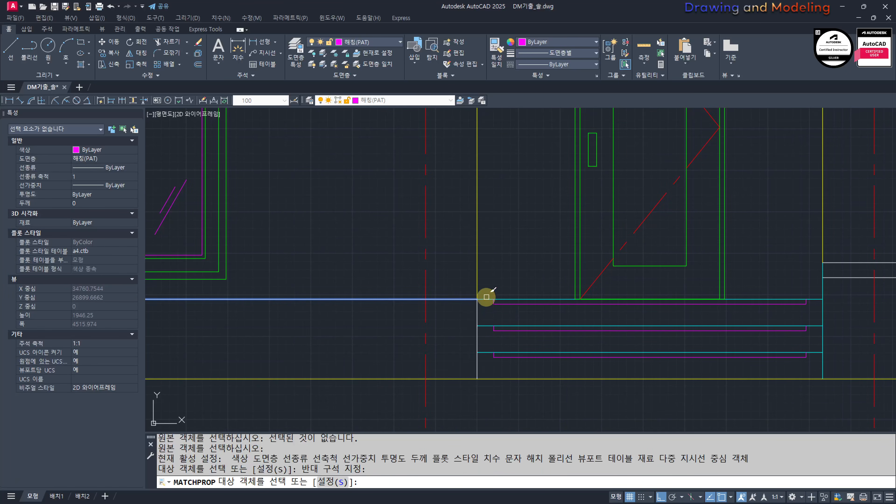
left_click(838, 315)
left_click(804, 323)
Step: Match the top line of the entrance steps to the same base line's properties and end the property matching
scroll(572, 336, "down", 4)
middle_click_drag(571, 336, 591, 334)
scroll(591, 328, "up", 4)
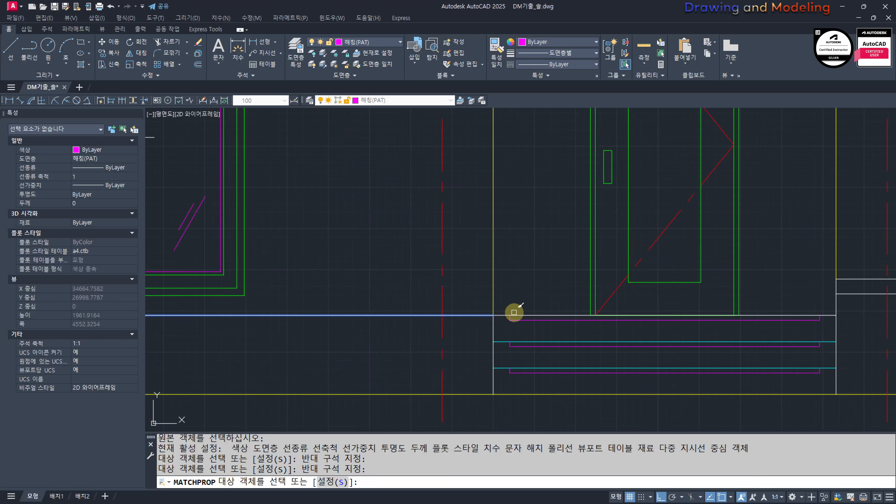
left_click(503, 314)
scroll(521, 311, "down", 4)
middle_click_drag(530, 305, 538, 328)
scroll(546, 288, "down", 3)
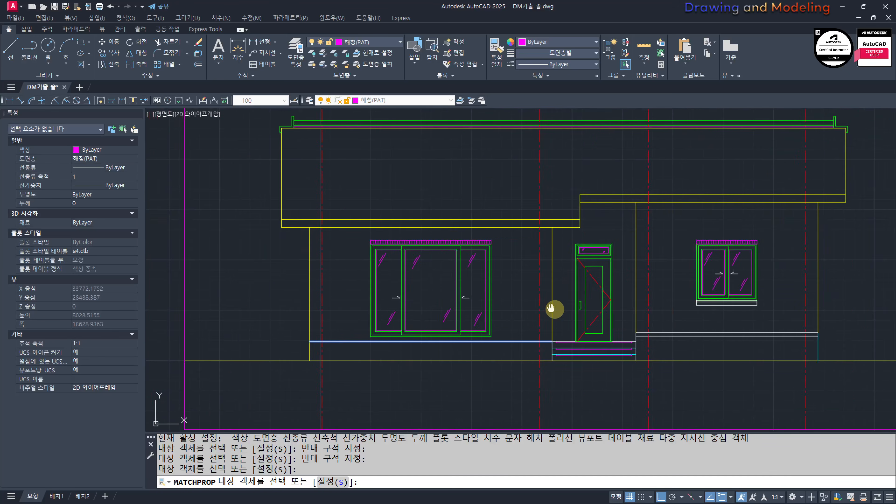
scroll(520, 314, "up", 2)
key("Escape")
key("Escape")
key("Escape")
scroll(441, 339, "up", 5)
scroll(464, 347, "down", 4)
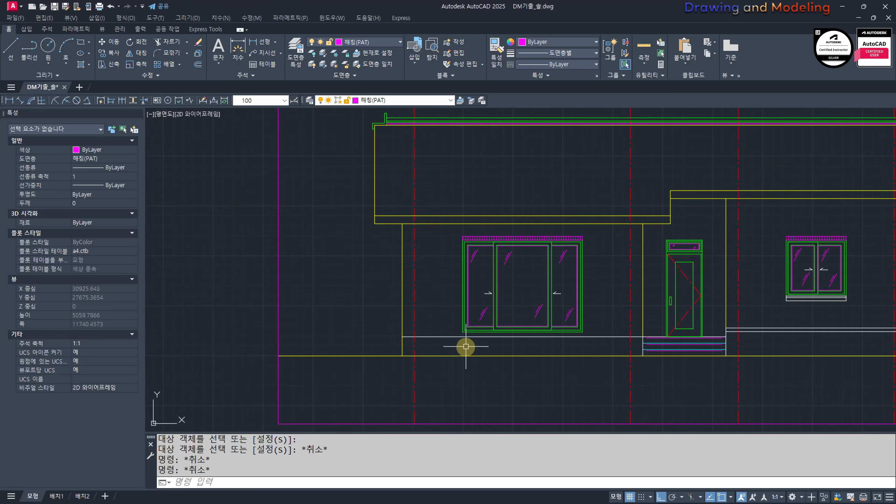
Step: Offset the base line below the large window 900 upward
middle_click_drag(408, 315, 403, 330)
scroll(403, 331, "up", 4)
middle_click_drag(540, 359, 388, 334)
key("Escape")
key("Escape")
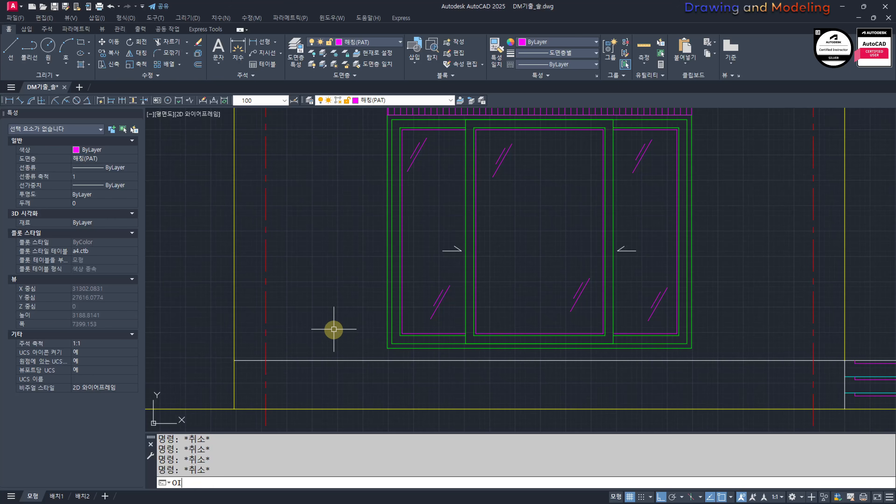
type("O")
key("Return")
type("9")
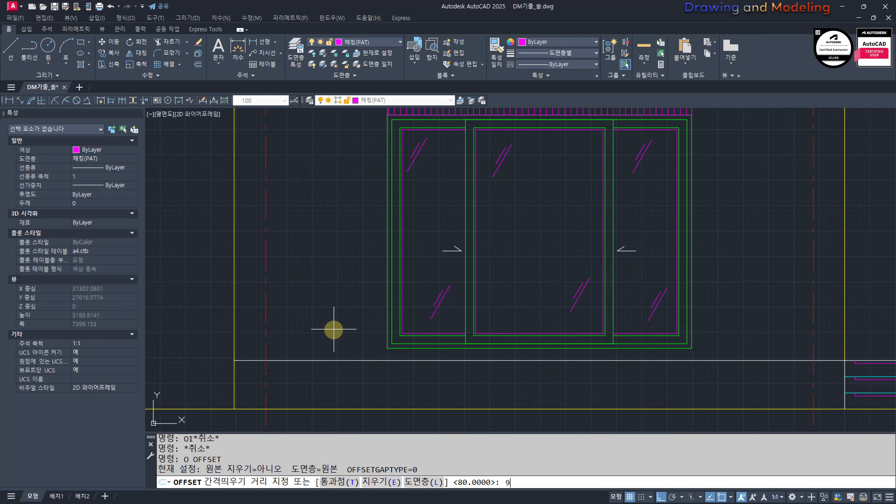
type("00")
key("Return")
left_click(347, 365)
left_click(347, 364)
left_click(351, 361)
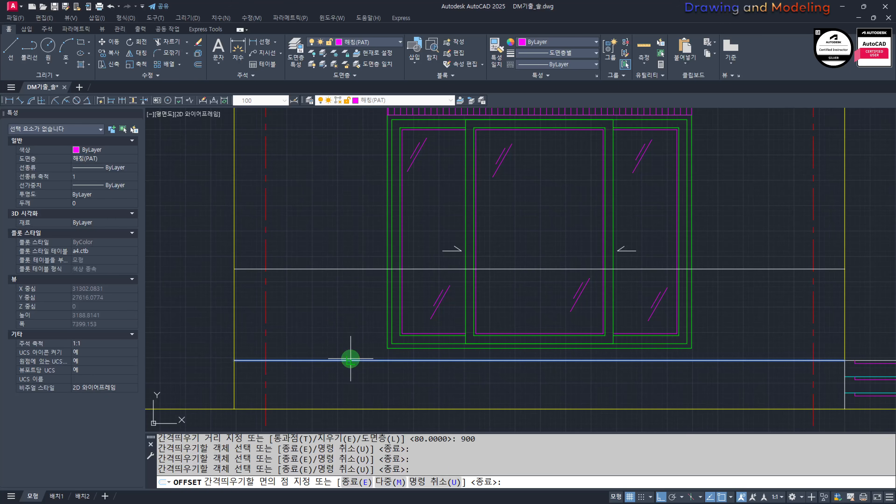
left_click(355, 344)
key("Escape")
Step: Put the offset line crossing the large window on the layer 입면선(ELE)
left_click(336, 294)
left_click(328, 245)
left_click(352, 43)
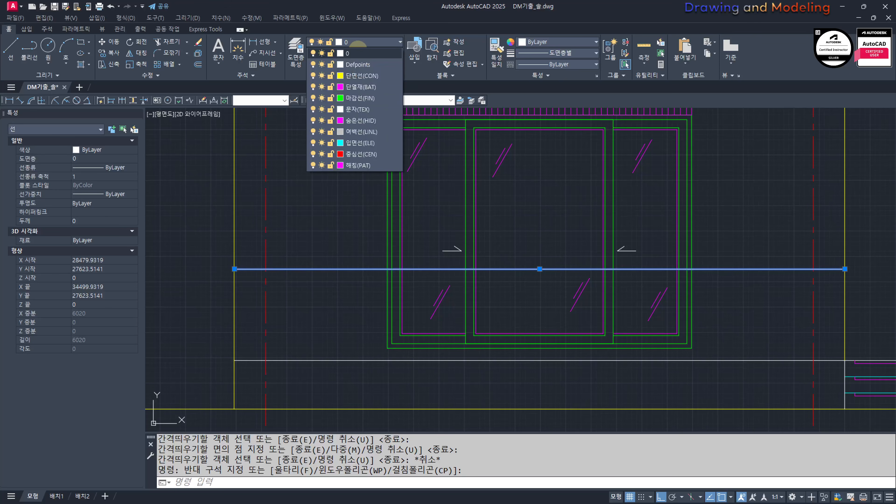
left_click(357, 141)
key("Escape")
key("Escape")
Step: Offset the line crossing the large window 80 downward to form the handrail band
middle_click_drag(401, 290, 301, 297)
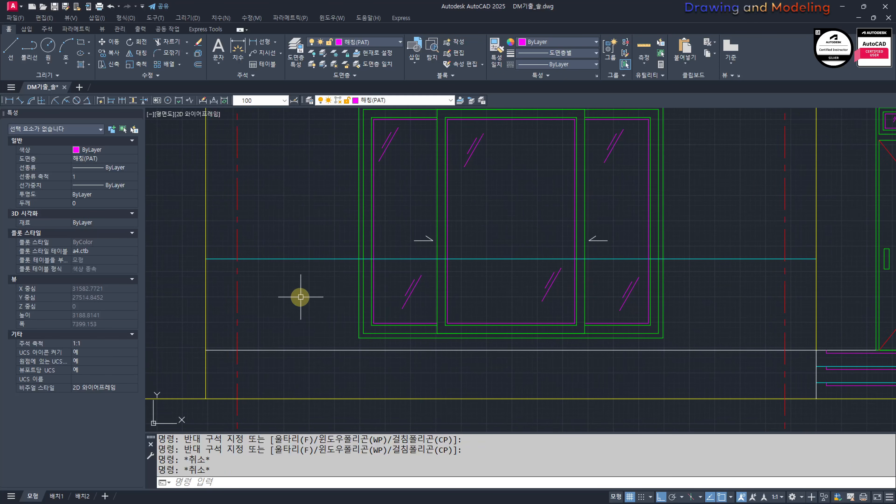
type("O")
key("Return")
type("80")
key("Return")
left_click(309, 258)
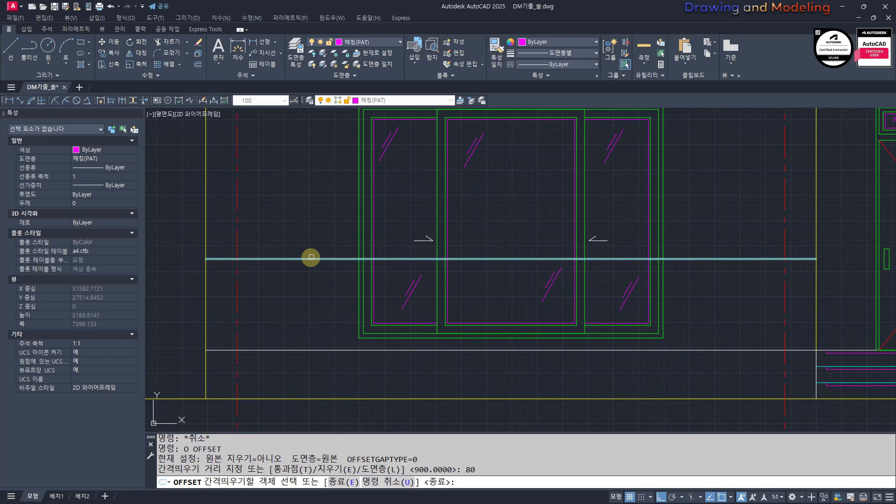
left_click(296, 308)
key("Escape")
key("Escape")
Step: Turn off the layer of the red centre lines with LAYOFF
scroll(272, 313, "up", 3)
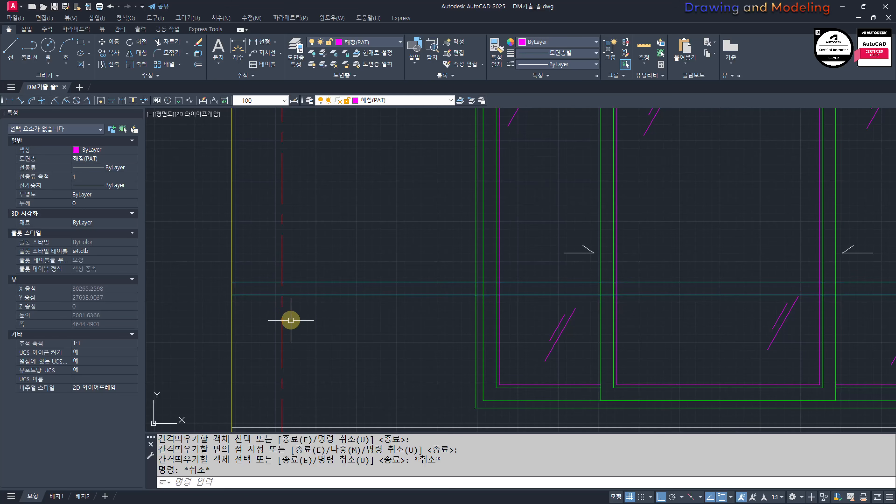
type("layoff")
key("Return")
left_click(282, 312)
key("Escape")
key("Escape")
scroll(300, 328, "down", 5)
scroll(257, 316, "up", 1)
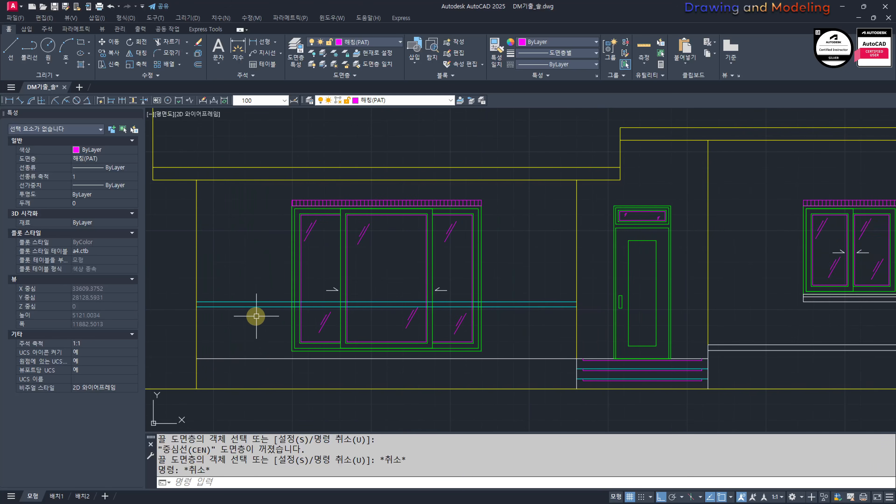
Step: Draw a four-corner wipeout over the full handrail band so it masks the window lines behind it
scroll(261, 314, "up", 3)
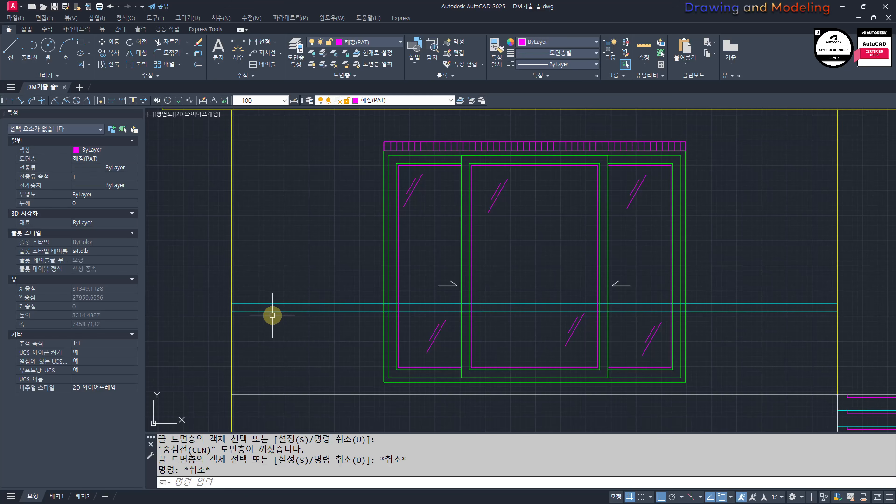
middle_click_drag(309, 342, 278, 347)
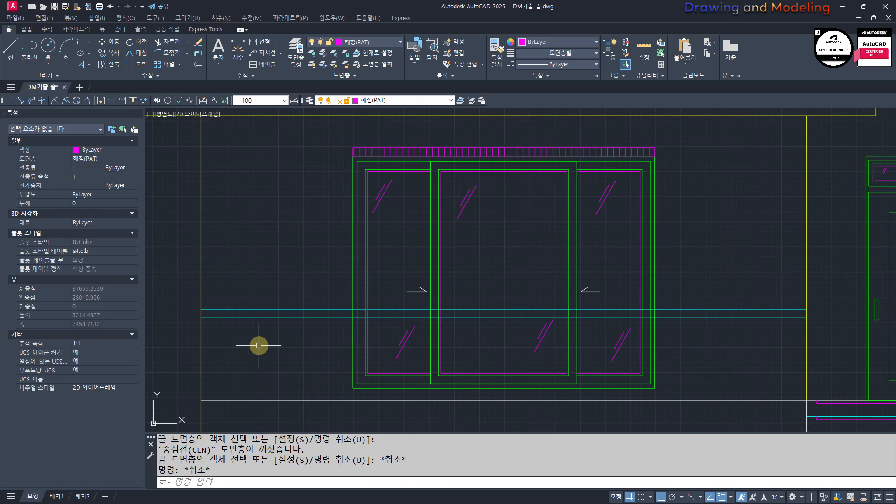
type("wi")
key("Return")
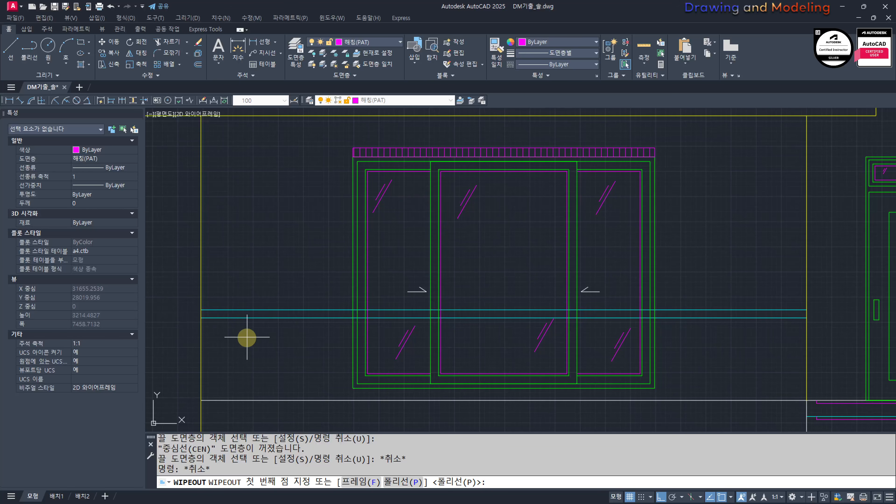
left_click(201, 309)
left_click(201, 317)
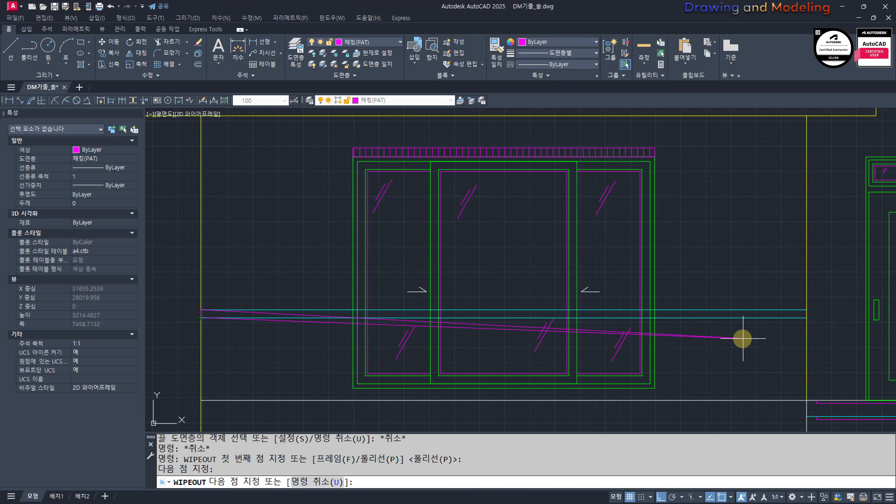
left_click(806, 317)
left_click(806, 310)
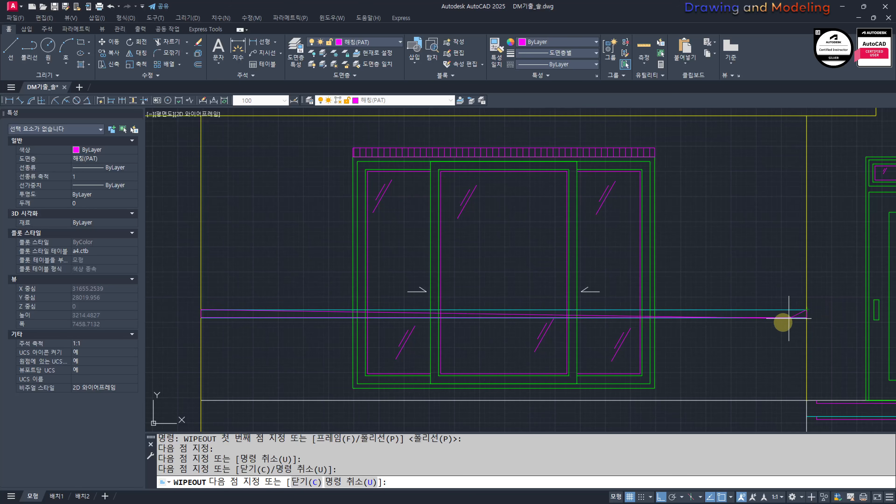
key("Return")
key("Escape")
key("Escape")
Step: Put the handrail's wipeout on the layer 입면선(ELE)
left_click(710, 310)
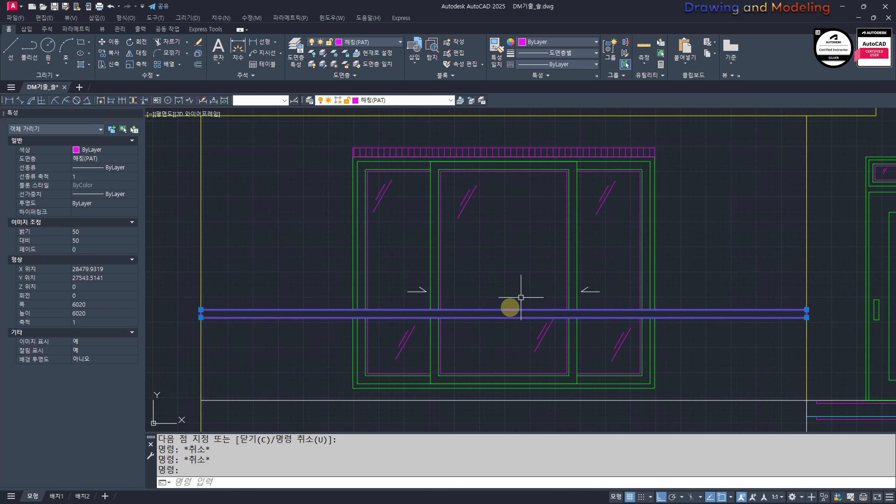
left_click(416, 100)
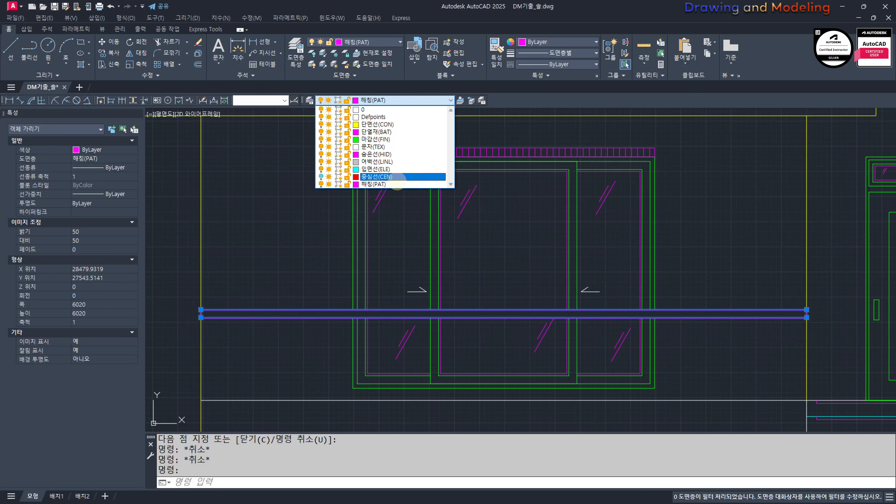
left_click(389, 169)
key("Escape")
key("Escape")
left_click(285, 305)
left_click(267, 327)
key("Escape")
key("Escape")
middle_click_drag(280, 342, 260, 324)
left_click(243, 312)
left_click(200, 259)
key("Escape")
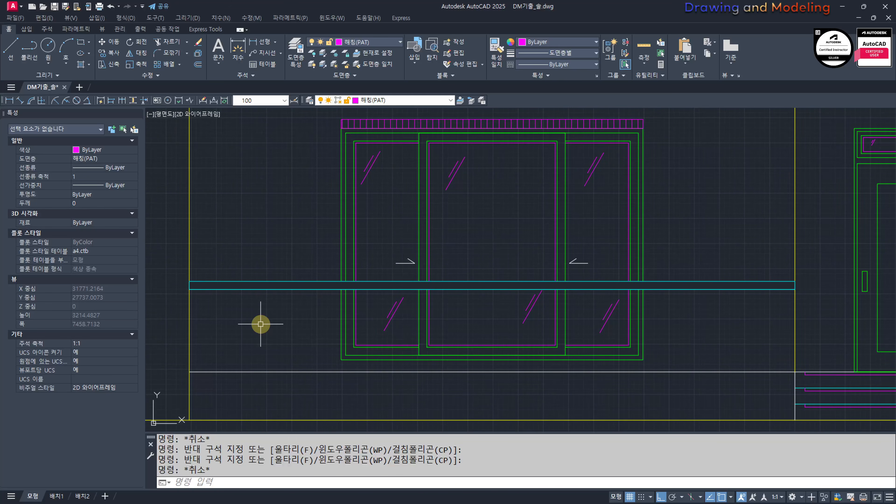
Step: Draw a vertical line from the handrail's lower left corner down to the base line
middle_click_drag(291, 333, 459, 308)
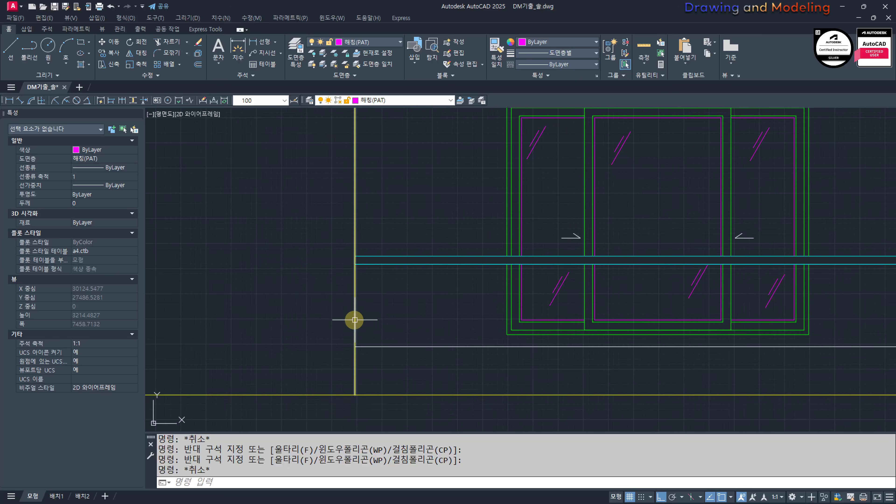
type("l")
key("space")
scroll(342, 302, "up", 2)
left_click(364, 241)
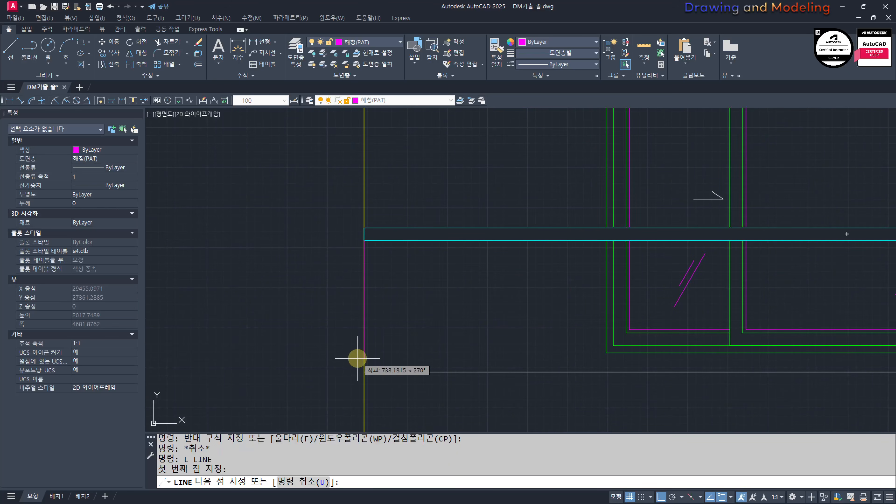
left_click(365, 371)
key("Escape")
key("Escape")
Step: Move the new vertical line 50 to the right, away from the wall edge
left_click(364, 332)
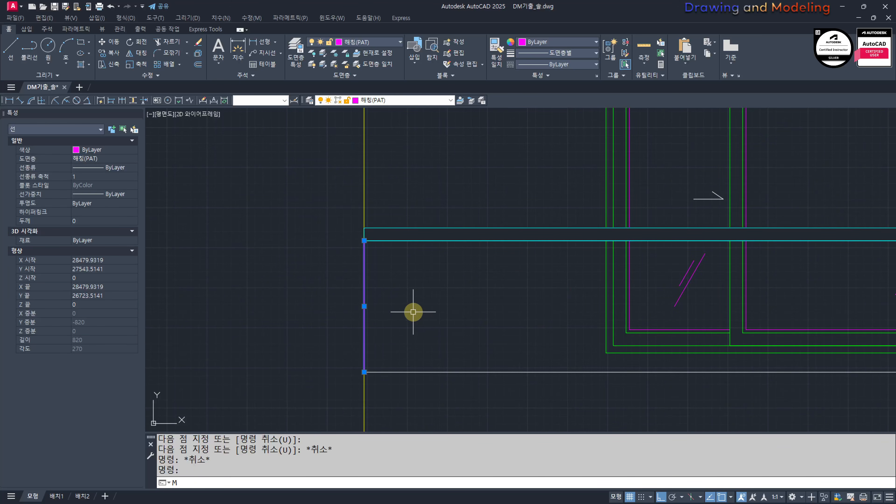
key("space")
left_click(408, 284)
type("50")
key("space")
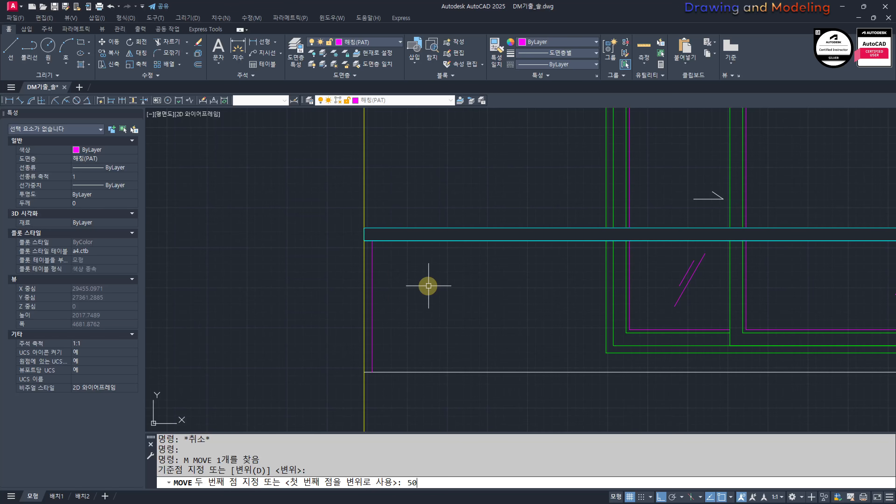
key("Escape")
key("Escape")
Step: Offset the vertical line under the handrail by 15 to both sides
middle_click_drag(368, 288, 490, 270)
scroll(484, 284, "up", 2)
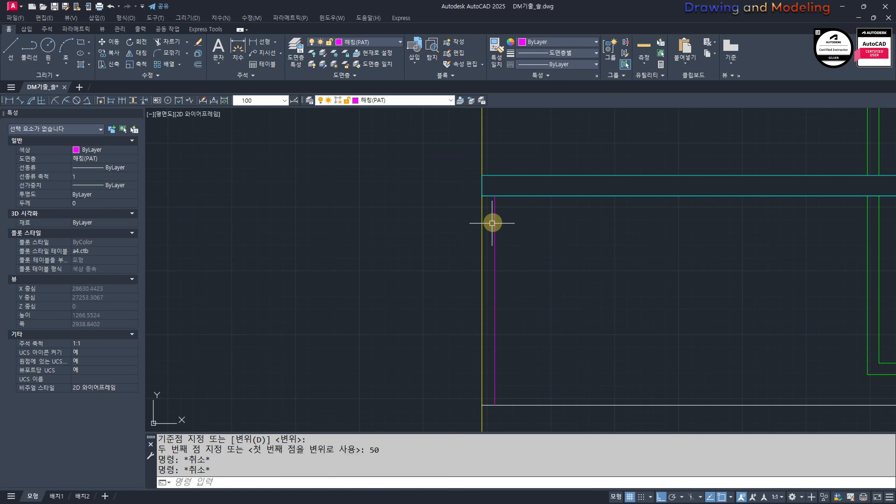
type("o")
key("space")
type("15")
key("space")
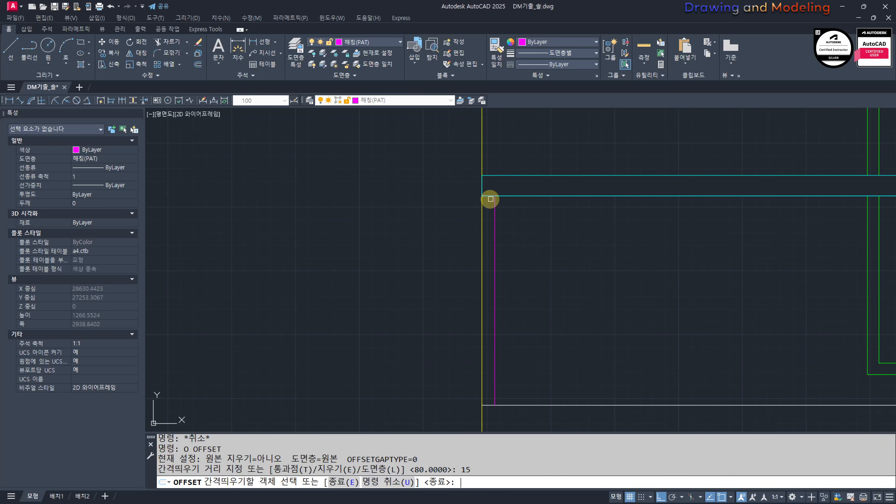
left_click(494, 211)
left_click(475, 212)
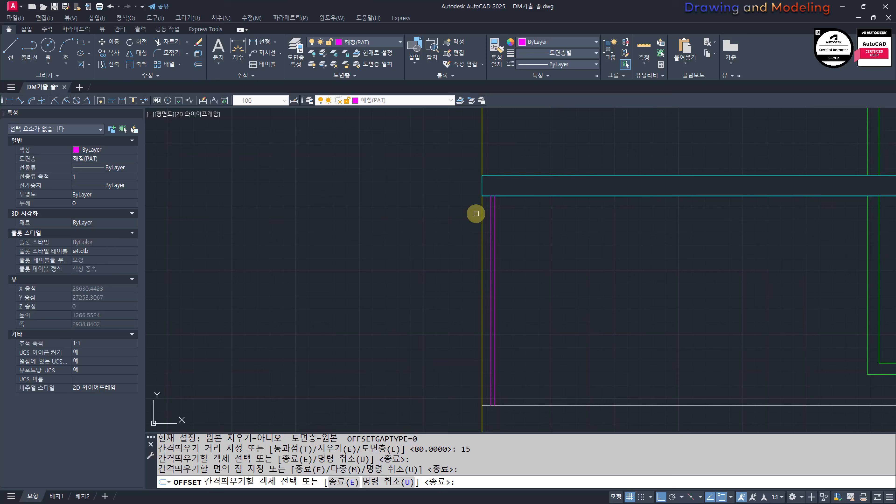
left_click(496, 206)
left_click(526, 212)
key("Escape")
key("Escape")
Step: Erase the middle of the three vertical lines, keeping the two outer baluster lines
scroll(504, 202, "up", 5)
left_click(466, 209)
left_click(450, 212)
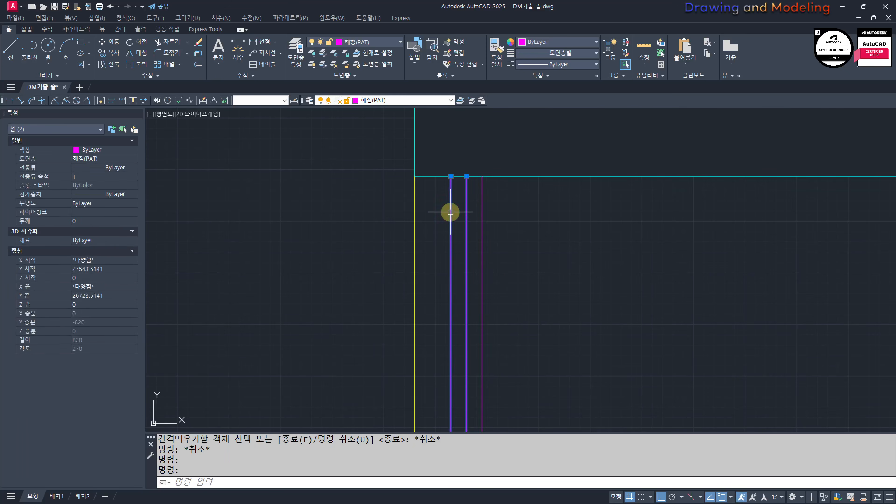
type("e")
key("Escape")
key("ctrl+z")
left_click(470, 201)
left_click(463, 197)
type("e")
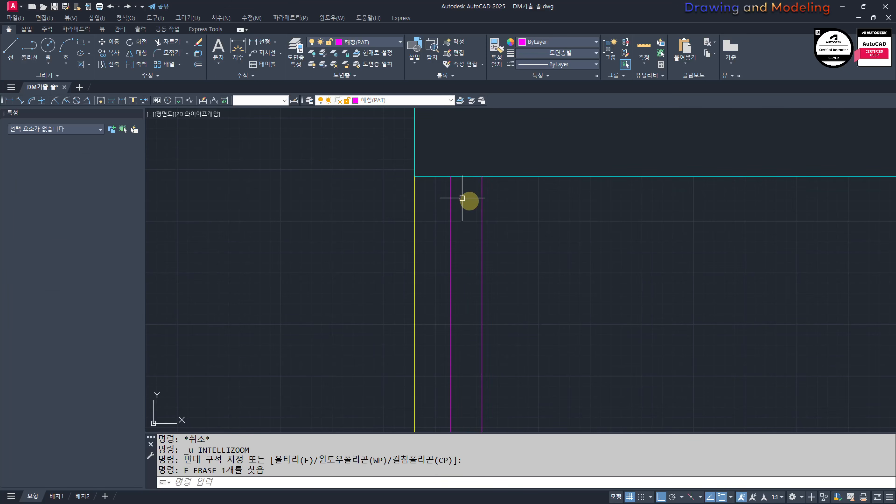
key("Escape")
key("Escape")
Step: Match the two baluster lines to the handrail's properties
type("ma")
left_click(480, 177)
left_click(526, 204)
left_click(427, 243)
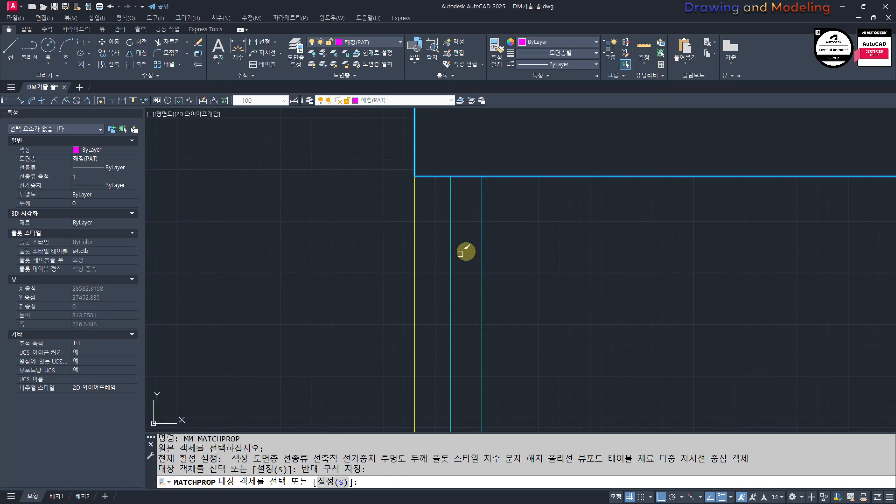
key("Escape")
key("Escape")
scroll(494, 269, "down", 6)
mouse_move(511, 279)
middle_mouse_down()
mouse_move(577, 216)
mouse_move(560, 226)
middle_mouse_up()
scroll(559, 234, "up", 5)
left_click(584, 196)
left_click(534, 224)
left_click(535, 225)
left_click(582, 231)
key("Escape")
key("Escape")
Step: Draw a wipeout between the two baluster lines, from the base line up to the handrail's underside
scroll(603, 235, "down", 5)
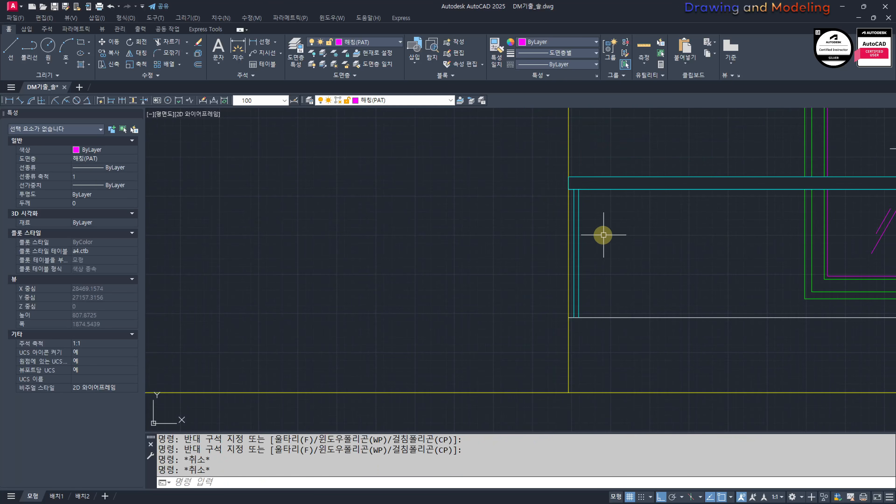
type("wipeout")
scroll(601, 318, "up", 4)
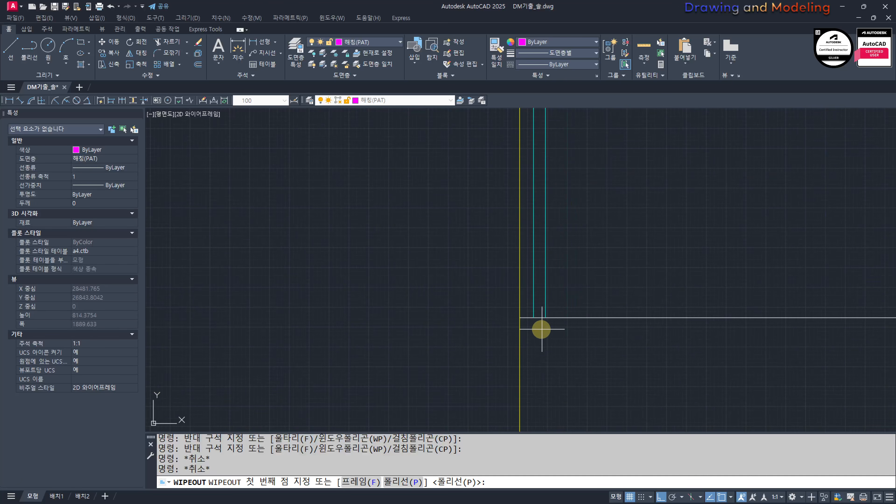
left_click(534, 318)
left_click(545, 318)
middle_click_drag(550, 216, 571, 404)
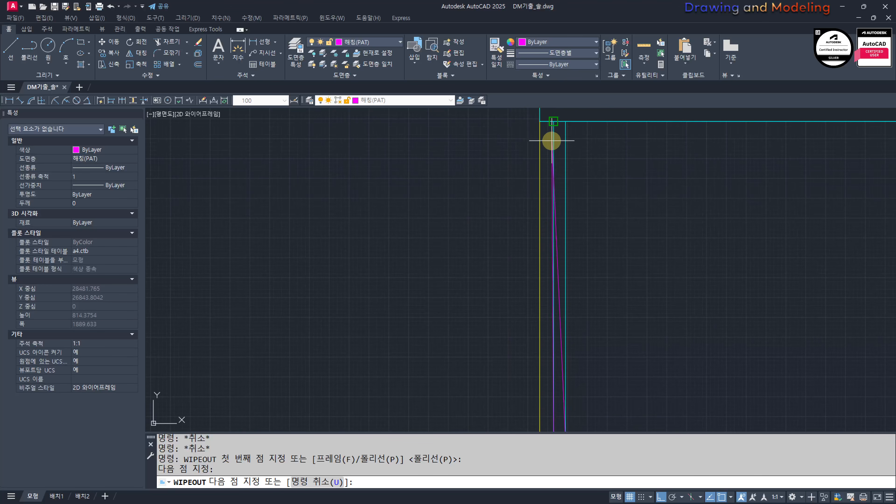
left_click(566, 121)
left_click(555, 122)
key("space")
Step: Match the baluster's wipeout to the handrail's properties
middle_click_drag(650, 152, 653, 253)
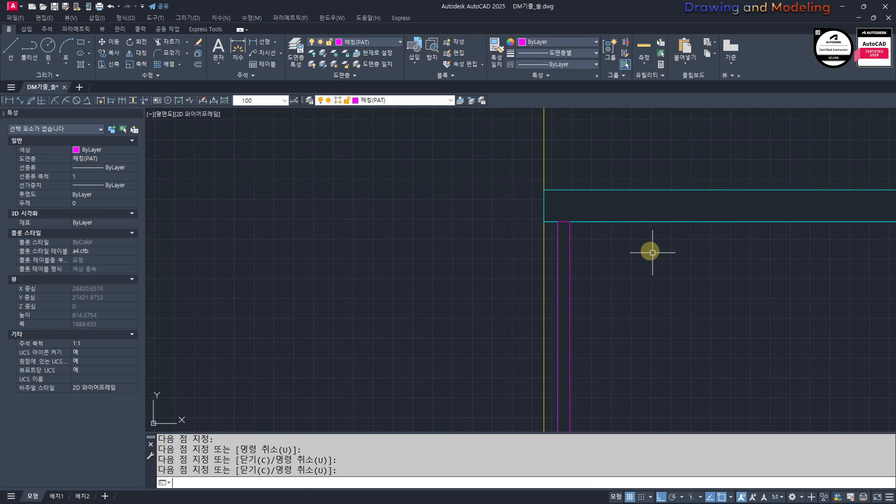
scroll(595, 224, "up", 4)
type("mm")
left_click(533, 213)
left_click(540, 218)
left_click(550, 241)
left_click(510, 256)
key("Escape")
key("Escape")
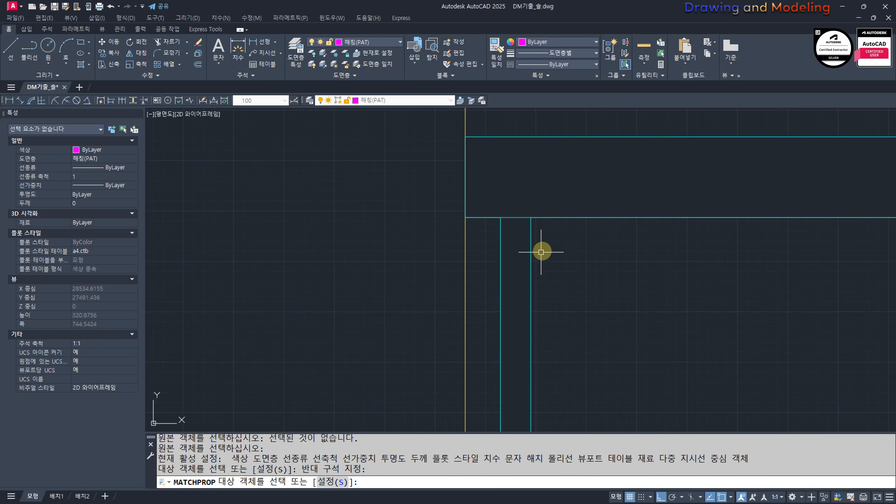
Step: Array the masked baluster, its two lines and wipeout, along the base line below the large window
scroll(551, 265, "down", 6)
middle_click_drag(587, 284, 547, 213)
left_click(514, 232)
left_click(487, 248)
scroll(501, 258, "down", 6)
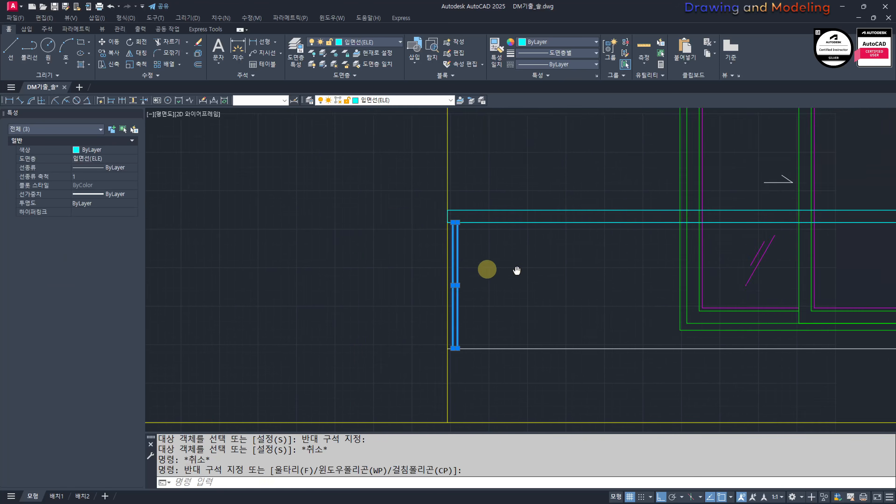
scroll(632, 288, "down", 5)
scroll(591, 281, "up", 6)
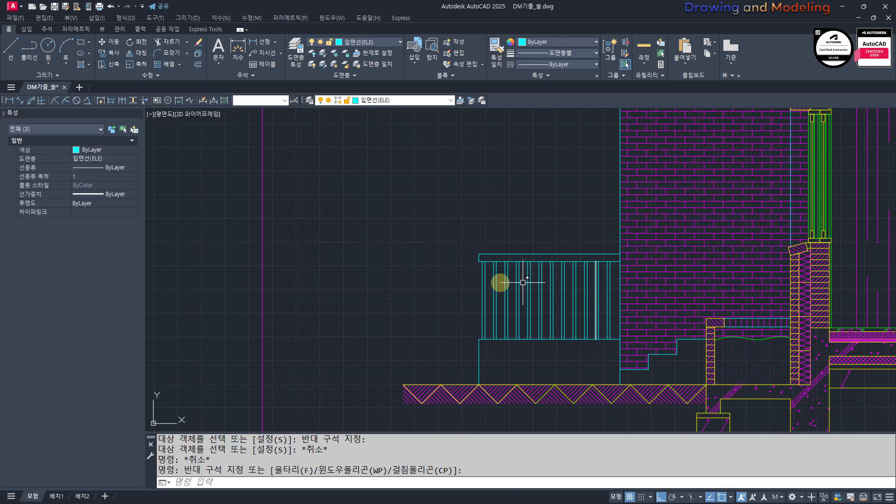
scroll(370, 299, "down", 5)
scroll(599, 269, "up", 6)
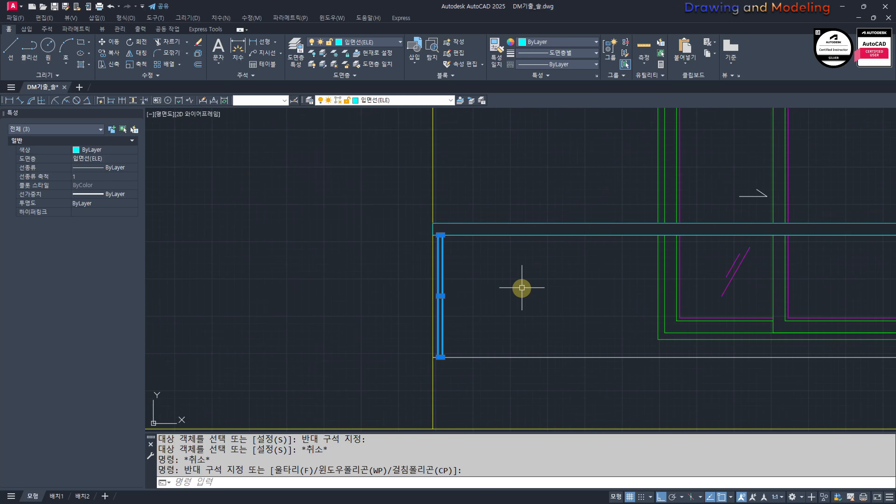
type("aq")
key("Return")
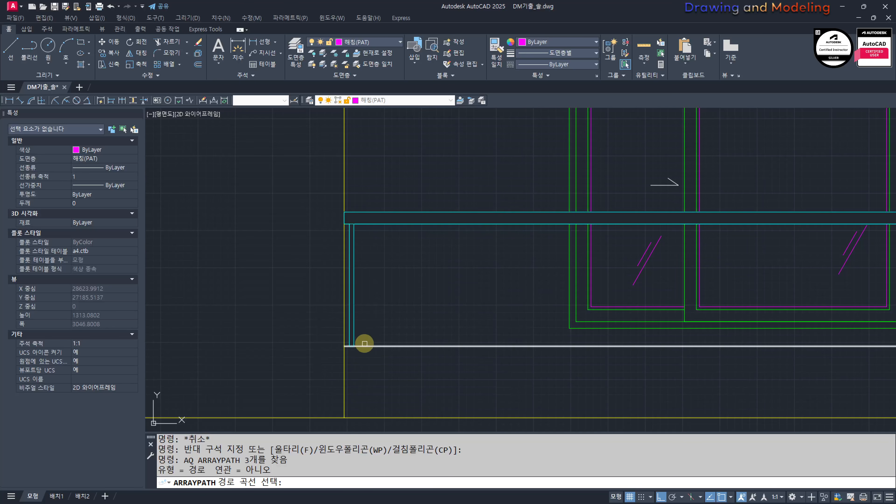
left_click(366, 345)
scroll(290, 304, "down", 4)
middle_click_drag(290, 304, 236, 305)
Step: Set the spacing between the arrayed balusters to 120 and finish the path array
type("I")
key("Return")
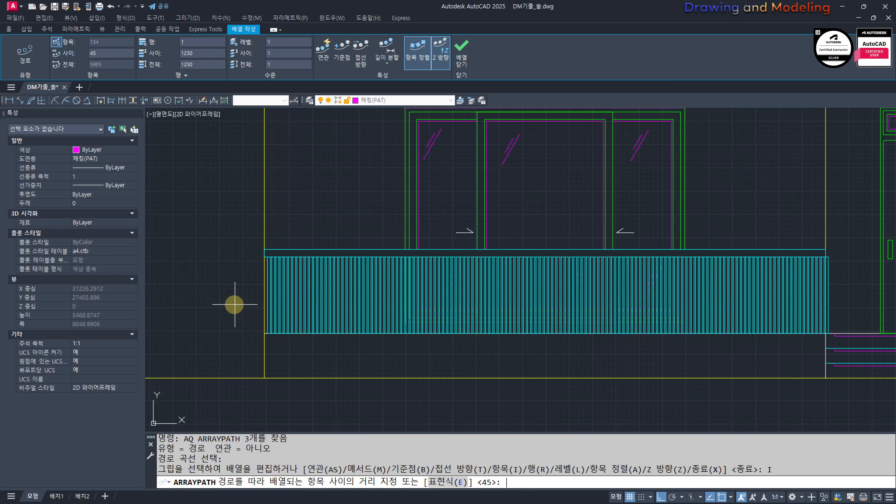
type("120")
key("Return")
key("Escape")
key("Escape")
Step: Erase the last arrayed baluster that projects beyond the handrail's right end, including its wipeout
scroll(763, 282, "up", 8)
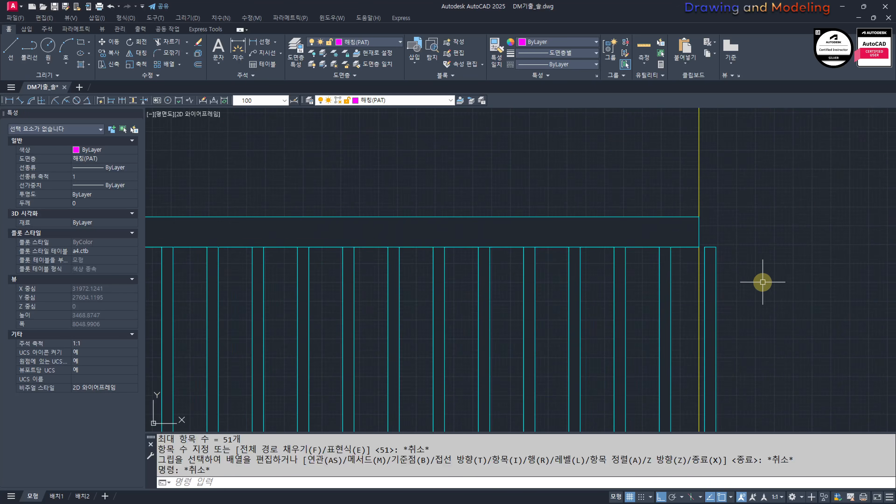
type("e")
mouse_move(712, 231)
left_mouse_down()
mouse_move(695, 254)
mouse_move(709, 262)
left_mouse_up()
key("Return")
type("e")
key("Return")
key("Escape")
key("Escape")
scroll(657, 261, "down", 10)
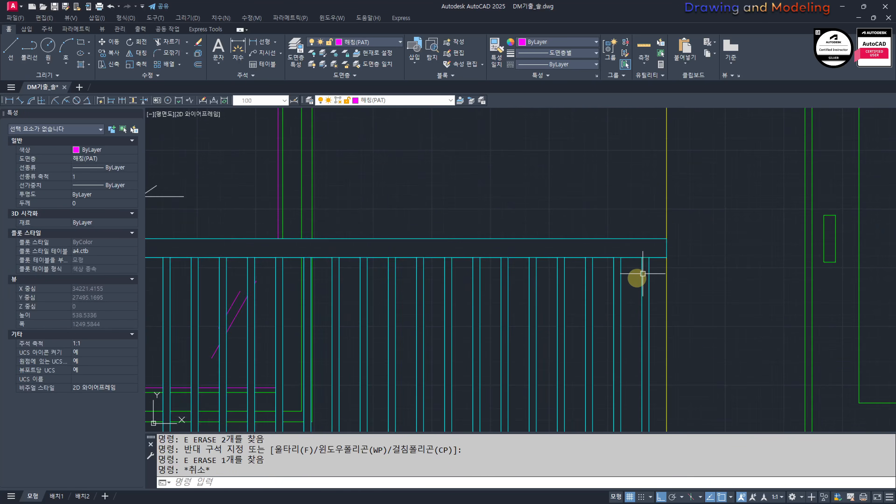
scroll(564, 313, "up", 8)
scroll(315, 241, "down", 8)
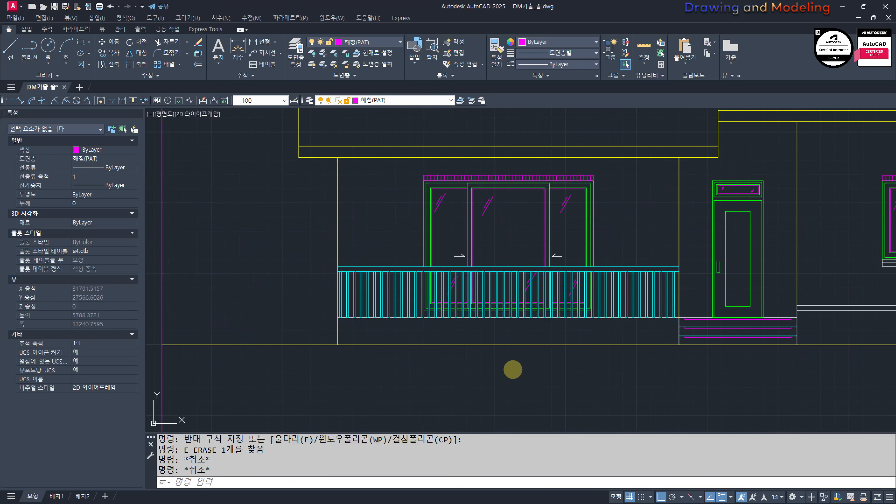
scroll(380, 353, "up", 3)
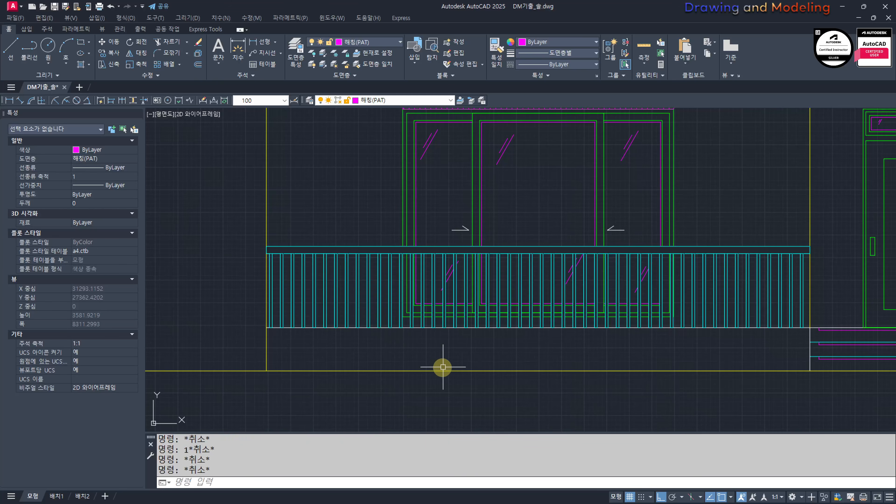
scroll(388, 349, "down", 3)
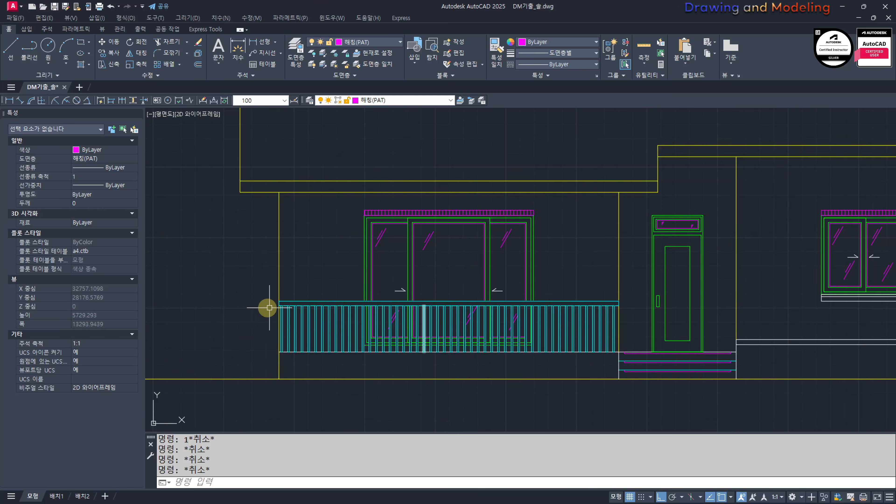
scroll(564, 318, "up", 4)
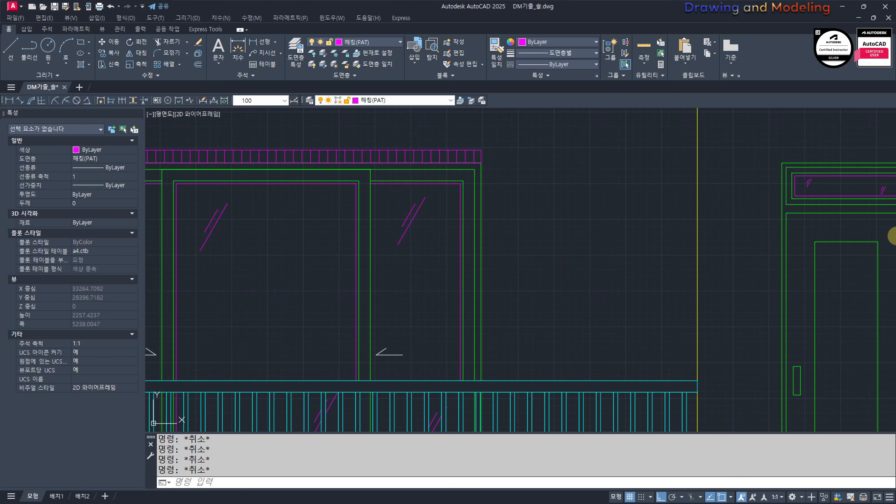
scroll(614, 240, "down", 5)
scroll(600, 277, "up", 3)
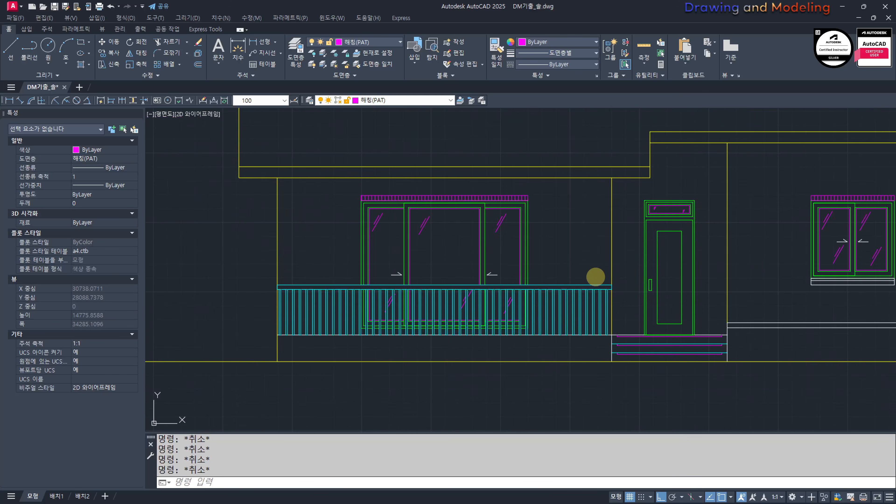
Step: Turn off the railing's layer 입면선(ELE) by picking the handrail with Layer Off
type("ff")
key("Return")
left_click(591, 284)
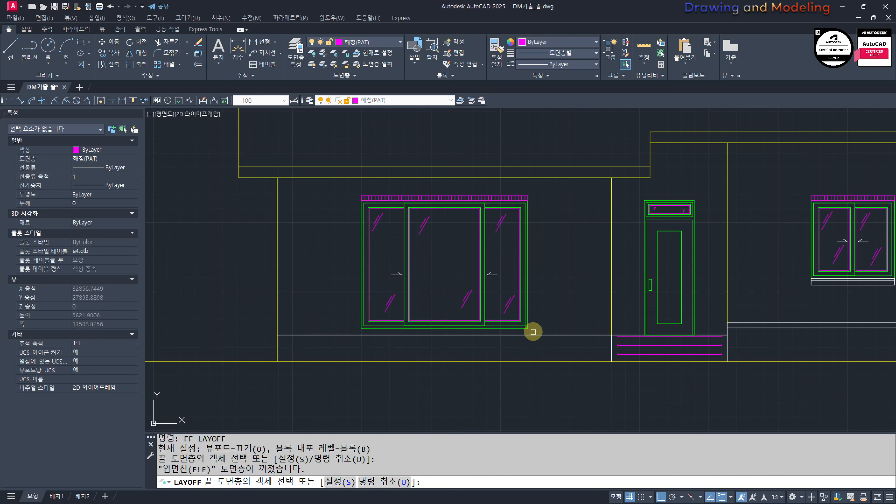
middle_click_drag(599, 347, 487, 347)
key("Escape")
key("Escape")
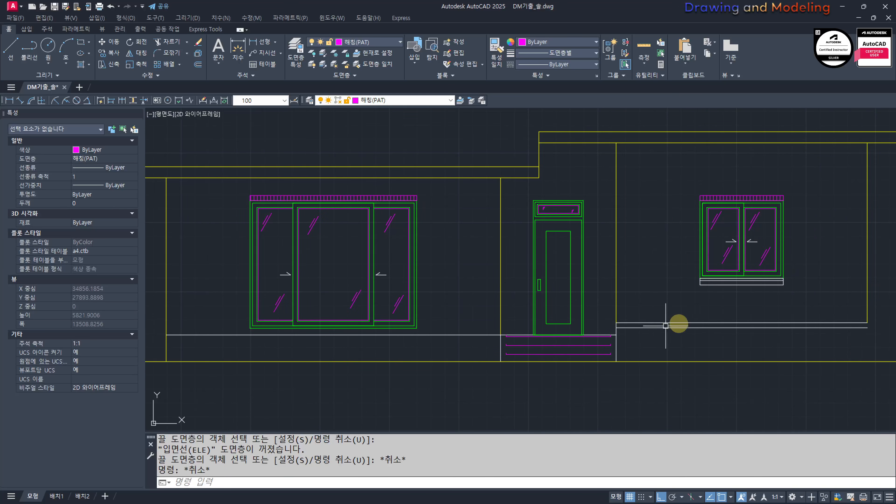
mouse_move(455, 290)
middle_mouse_down()
mouse_move(498, 320)
mouse_move(529, 293)
middle_mouse_up()
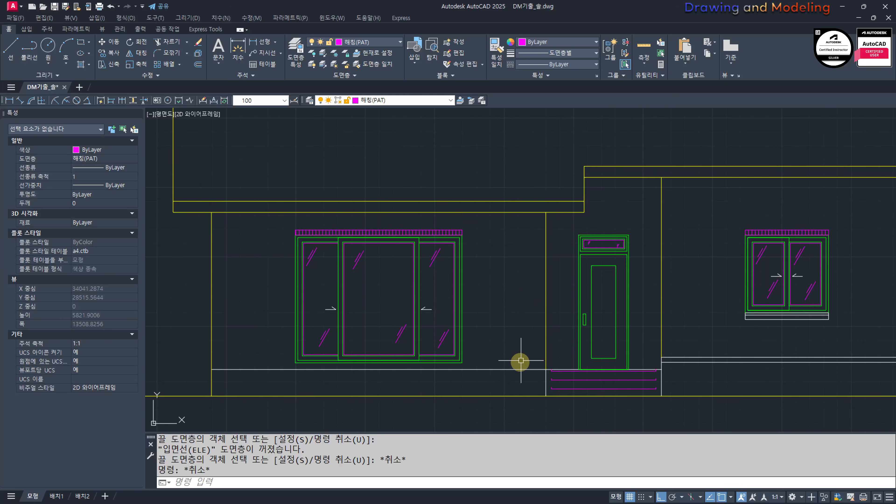
Step: Try erasing the white base line below the large window, and undo the erasure
middle_click_drag(521, 361, 532, 326)
left_click(520, 325)
left_click(517, 344)
type("e")
key("space")
key("Escape")
key("Escape")
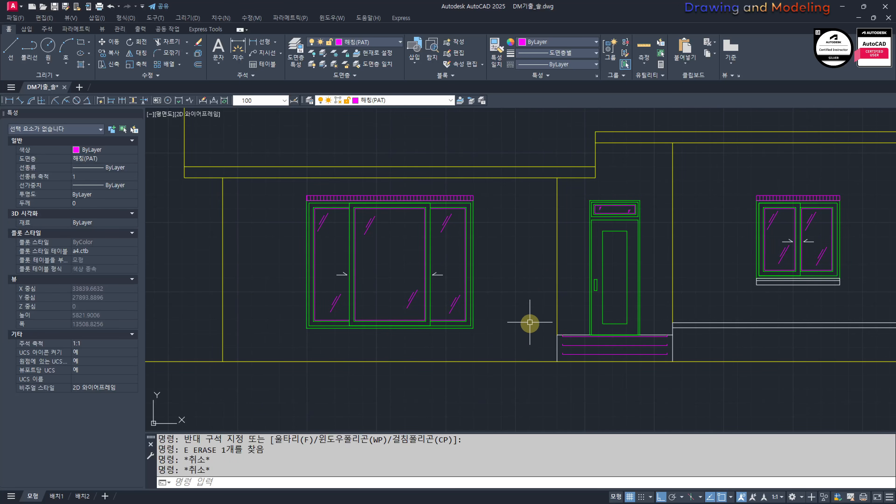
key("ctrl+z")
key("Escape")
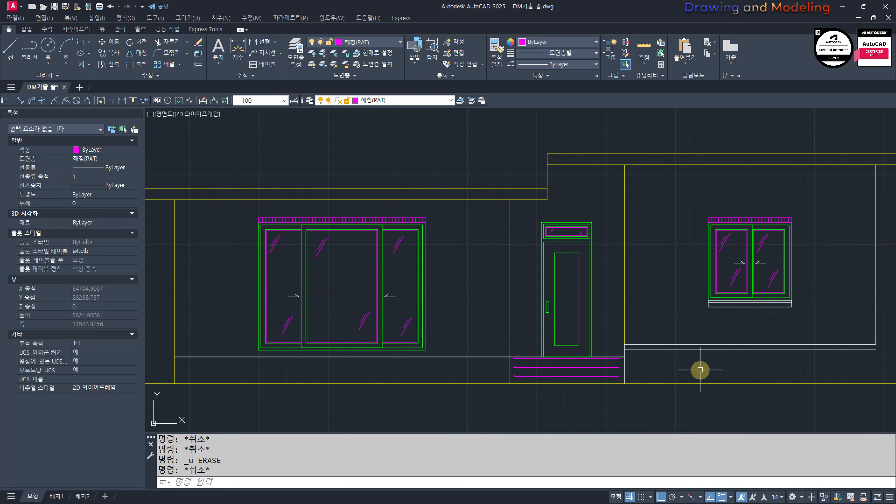
Step: Examine the wall areas and their base lines across the whole front elevation
middle_click_drag(700, 370, 617, 351)
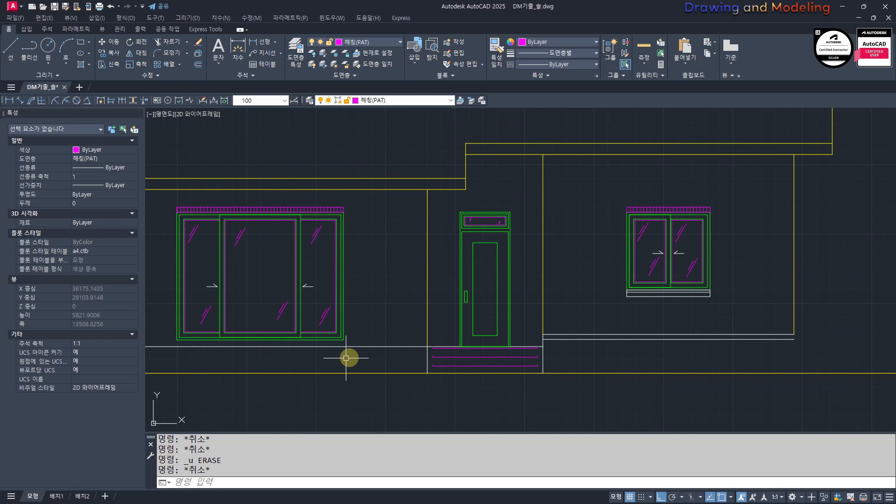
scroll(402, 353, "up", 4)
scroll(385, 356, "down", 4)
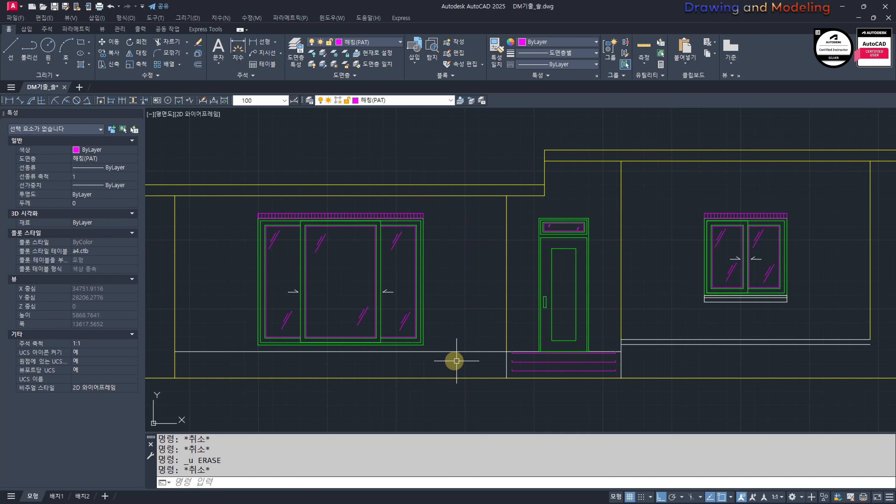
middle_click_drag(488, 354, 579, 361)
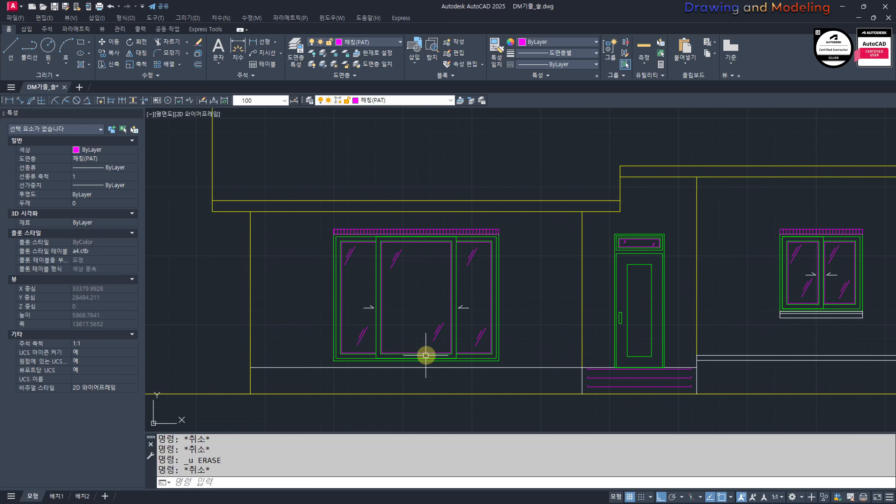
scroll(630, 339, "down", 2)
mouse_move(630, 314)
middle_mouse_down()
mouse_move(586, 332)
mouse_move(556, 296)
mouse_move(507, 316)
middle_mouse_up()
scroll(517, 308, "up", 2)
scroll(512, 313, "down", 2)
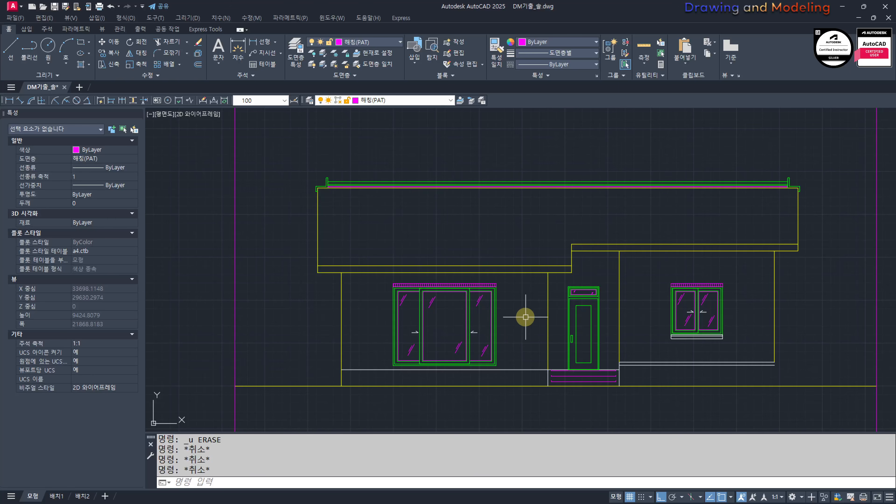
Step: Hatch the front wall areas around the large window, the door and the small window
key("Return")
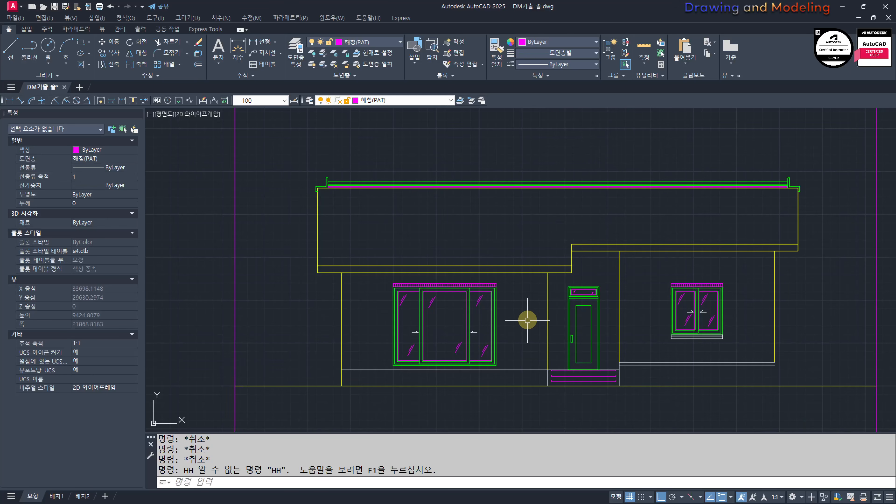
key("Escape")
key("Escape")
key("Return")
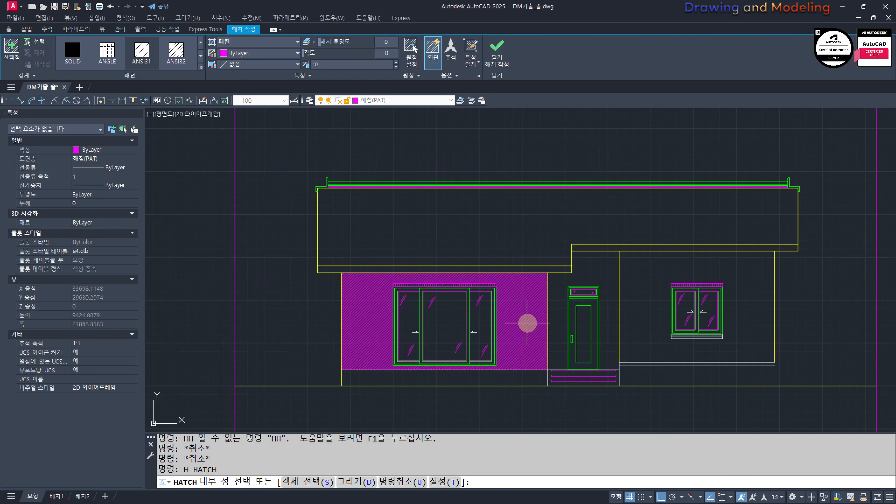
left_click(527, 323)
left_click(632, 279)
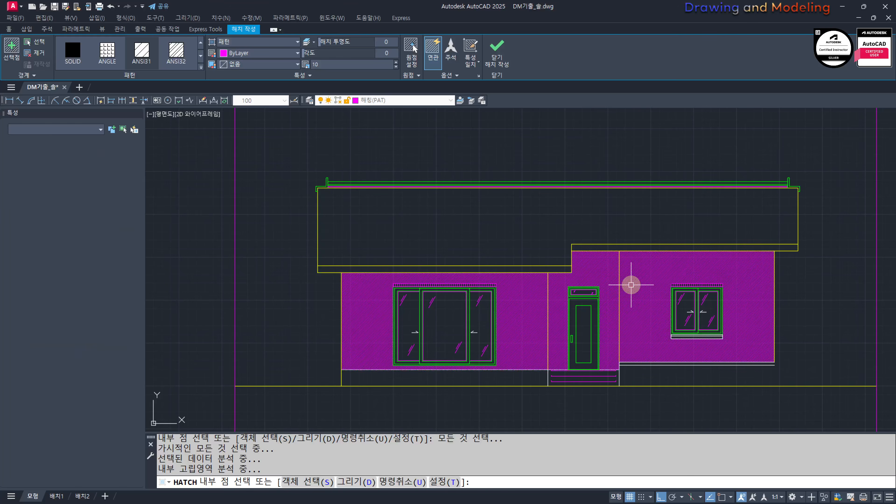
key("Return")
Step: Change the wall hatch to the AR-BRSTD brick pattern at scale 1
left_click(625, 273)
left_click(251, 41)
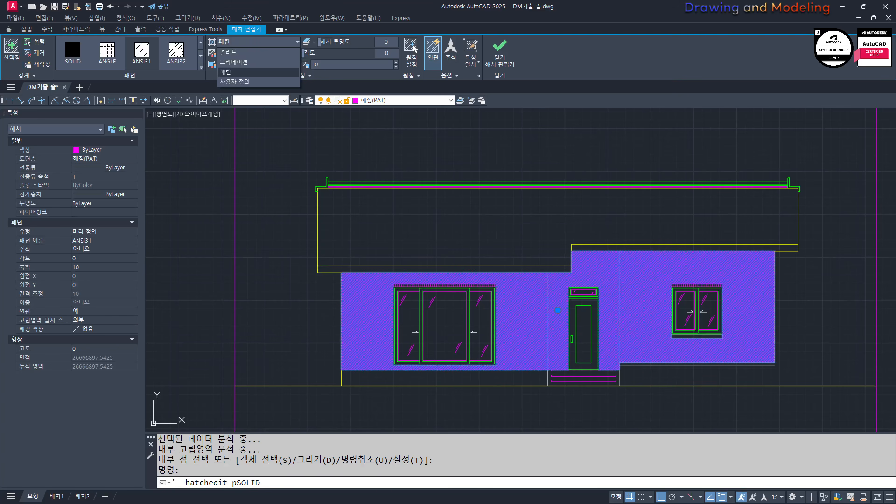
left_click(229, 52)
scroll(164, 57, "down", 3)
left_click(142, 51)
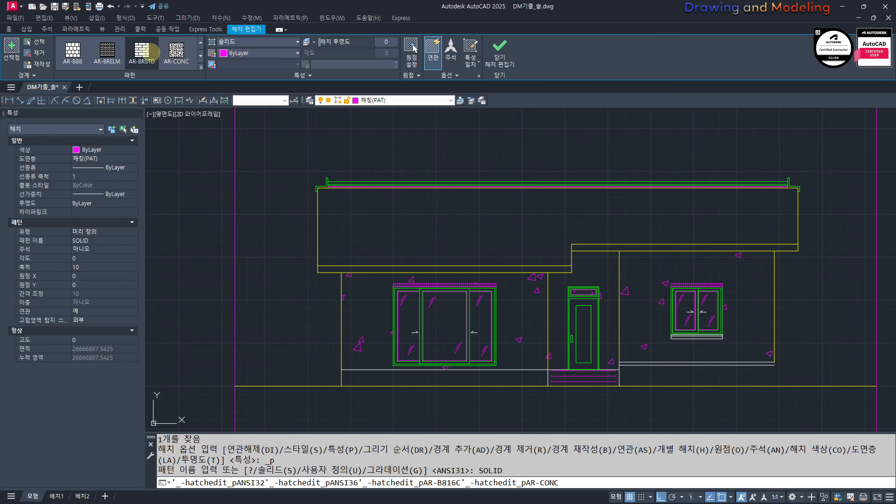
key("Return")
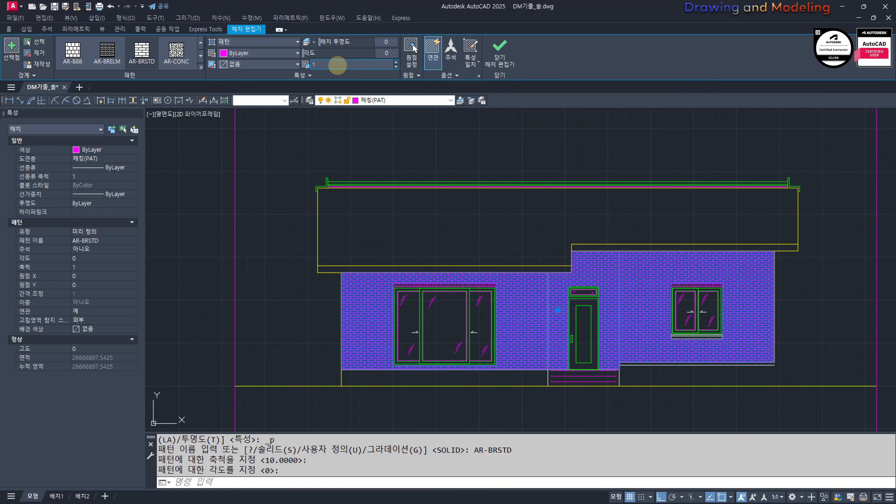
scroll(534, 309, "up", 3)
scroll(540, 312, "down", 3)
mouse_move(548, 315)
middle_mouse_down()
mouse_move(468, 286)
mouse_move(484, 291)
middle_mouse_up()
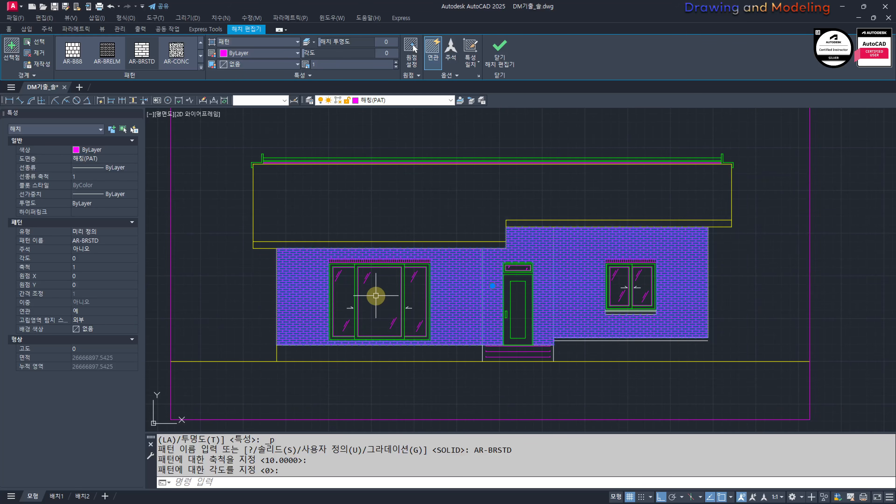
key("Escape")
key("Escape")
key("Escape")
middle_click_drag(334, 319, 320, 314)
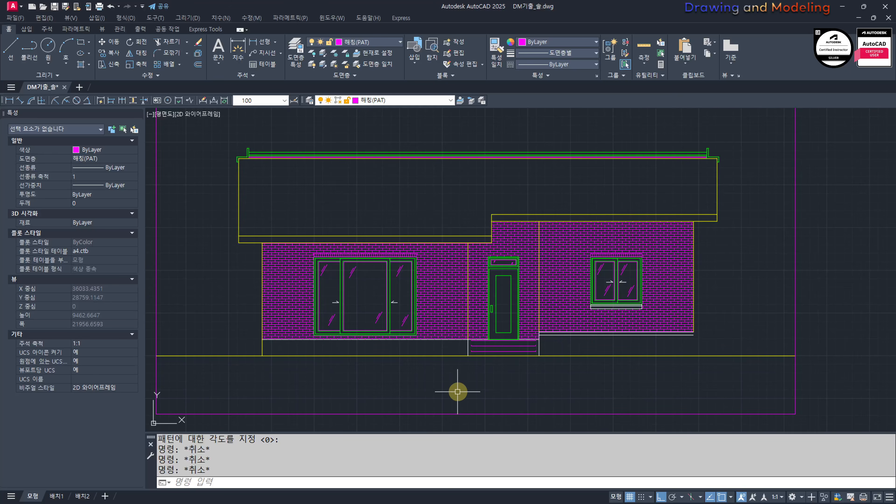
middle_click_drag(433, 322, 447, 306)
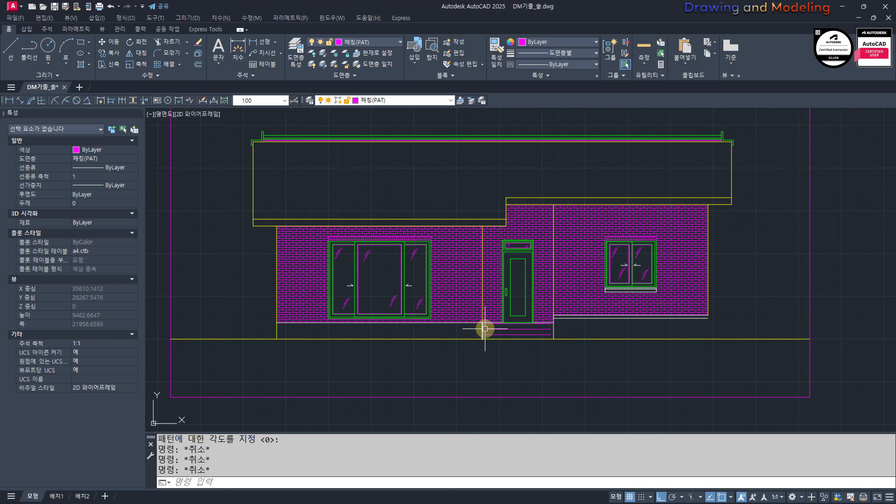
type("yy")
key("space")
left_click(458, 280)
key("Escape")
key("Escape")
key("Escape")
key("Escape")
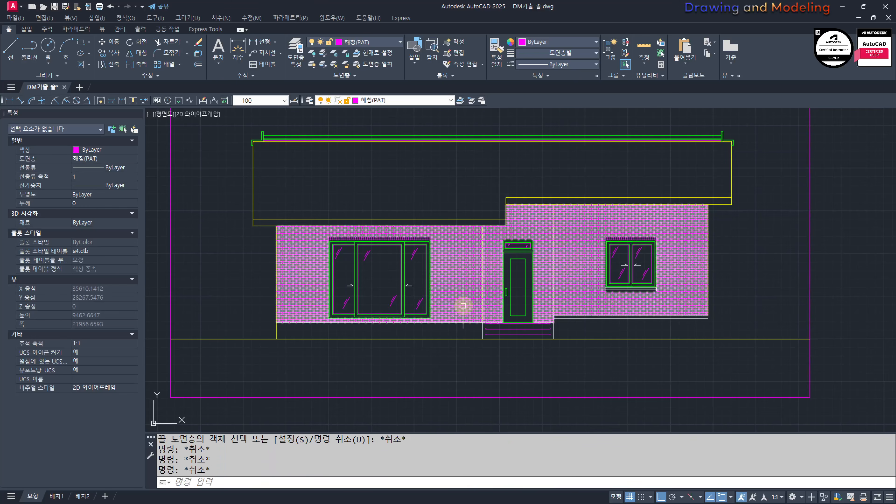
type("ㄹㄹ")
key("space")
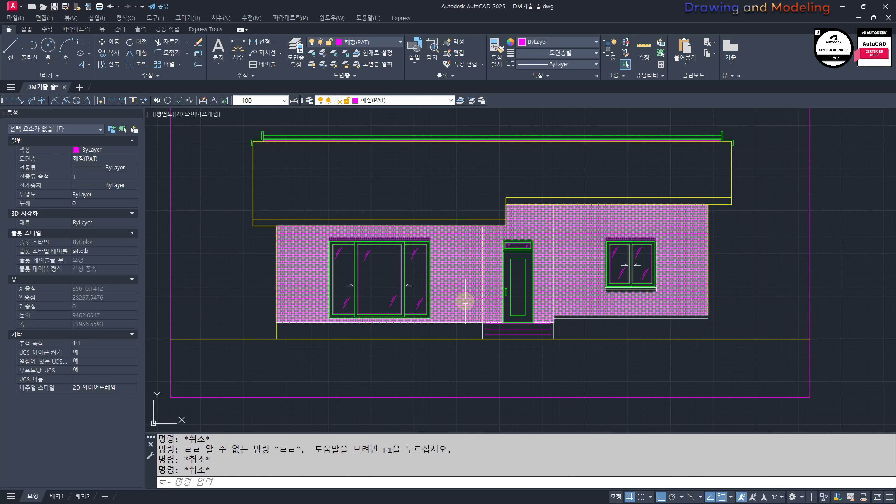
type("FF")
key("space")
left_click(452, 284)
key("Escape")
key("Escape")
key("Escape")
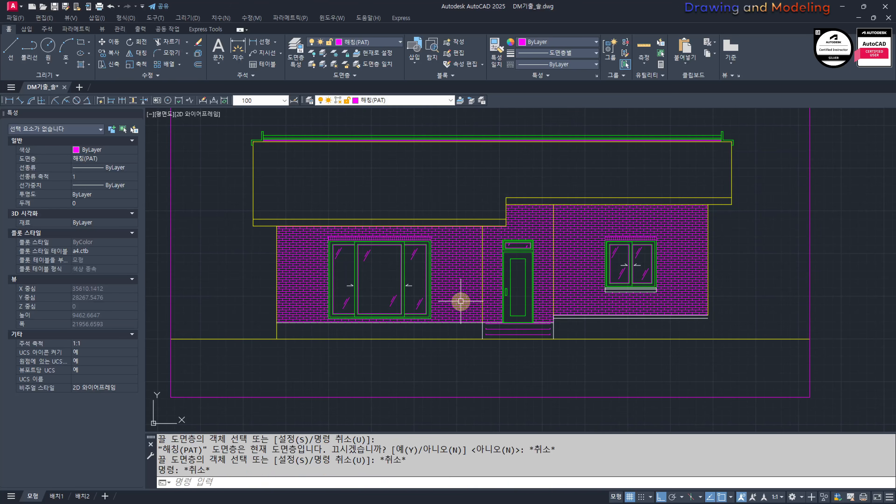
scroll(460, 301, "up", 2)
type("FF")
key("space")
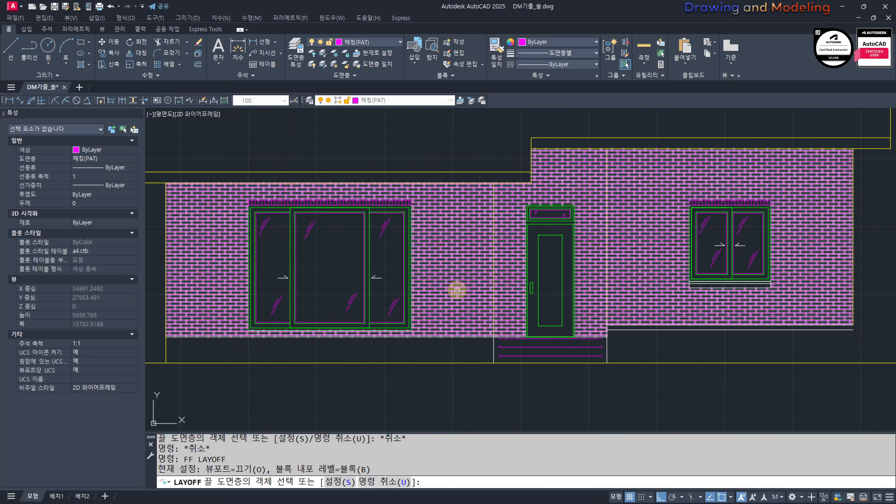
key("Escape")
key("Escape")
key("Escape")
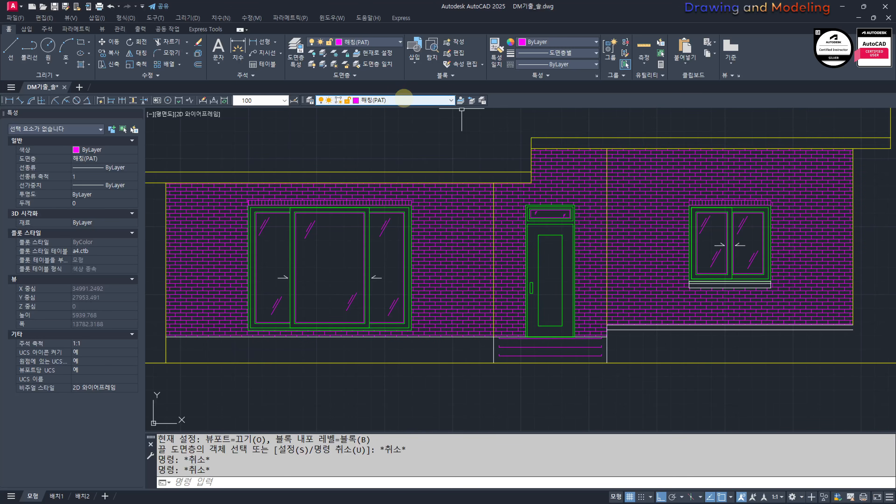
Step: Make layer 0 current and turn off the brick hatch's layer 해칭(PAT)
left_click(405, 99)
left_click(406, 109)
key("Escape")
key("Escape")
type("FF")
key("space")
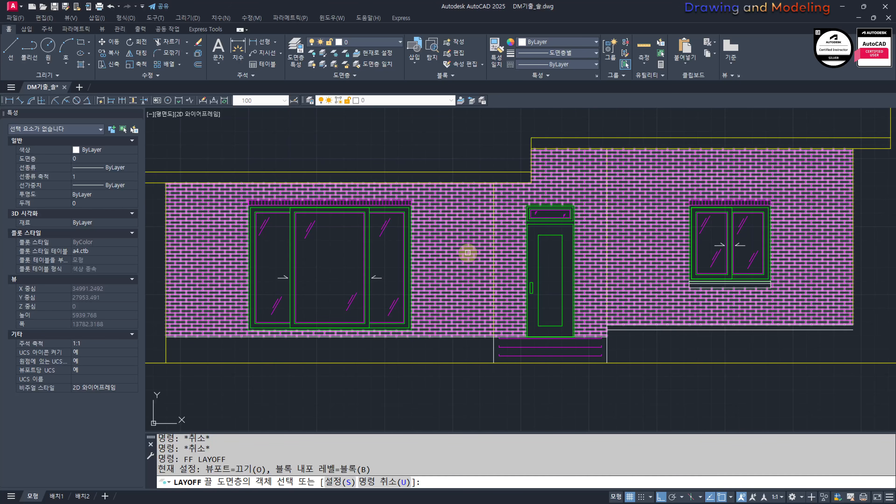
left_click(468, 253)
key("Escape")
key("Escape")
middle_click_drag(462, 322, 516, 327)
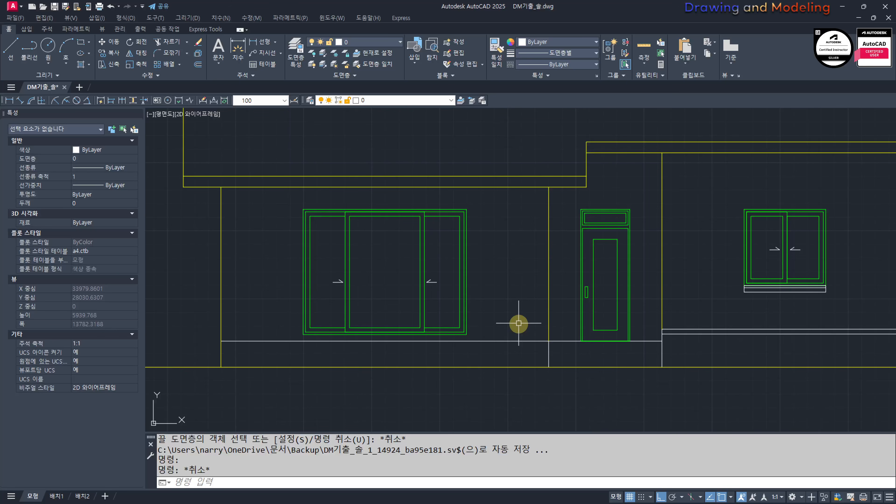
Step: Turn on all hidden layers so the complete house elevation is displayed
key("Escape")
key("Escape")
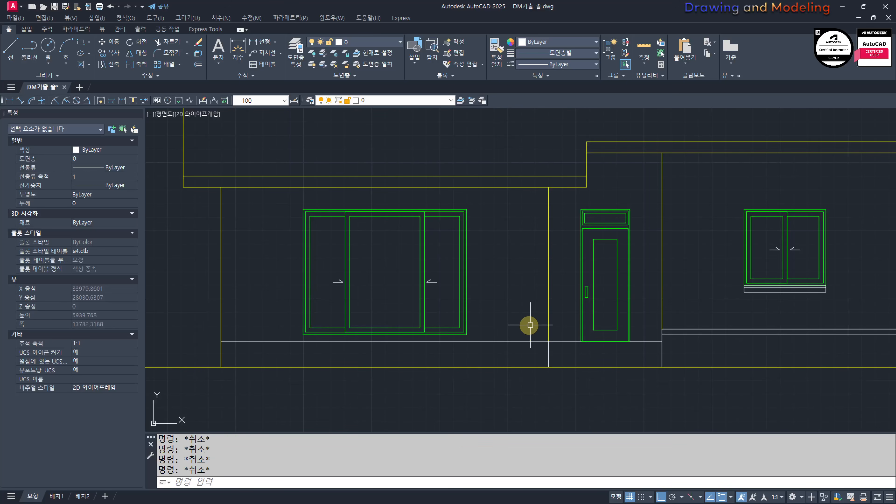
middle_click_drag(531, 325, 547, 344)
type("oo")
key("Return")
key("Escape")
key("Escape")
scroll(254, 329, "up", 3)
scroll(494, 243, "down", 3)
middle_click_drag(507, 268, 517, 300)
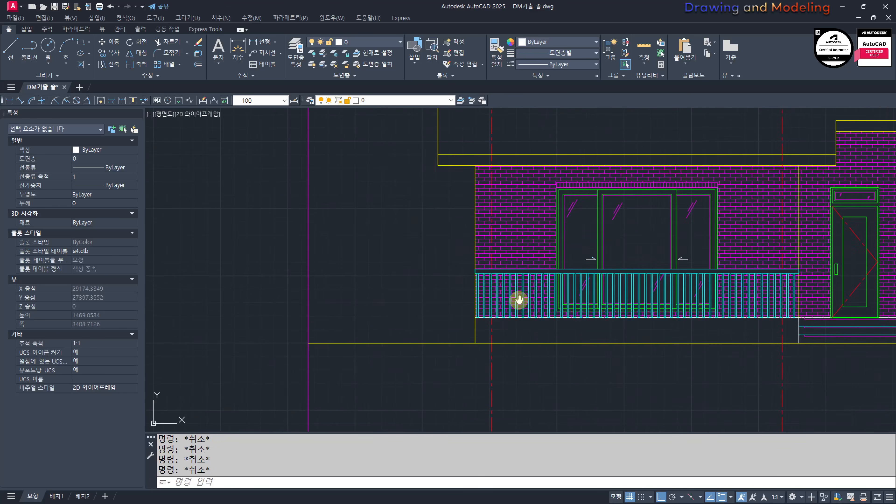
middle_click_drag(734, 330, 494, 319)
scroll(547, 332, "up", 2)
scroll(559, 318, "down", 2)
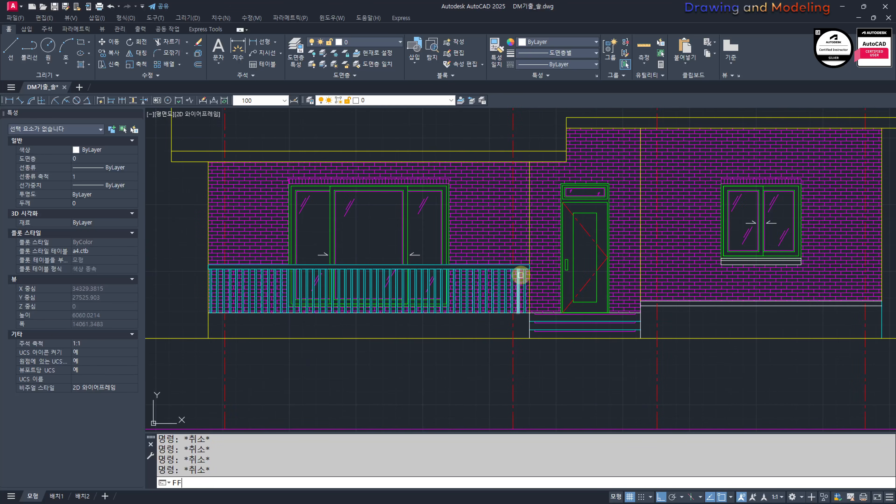
key("space")
key("Escape")
key("Escape")
Step: Turn off the 해칭(PAT) layer by picking a wall hatch, keeping the 입면선(ELE) layer on
middle_click_drag(457, 192, 456, 235)
middle_click_drag(475, 281, 445, 268)
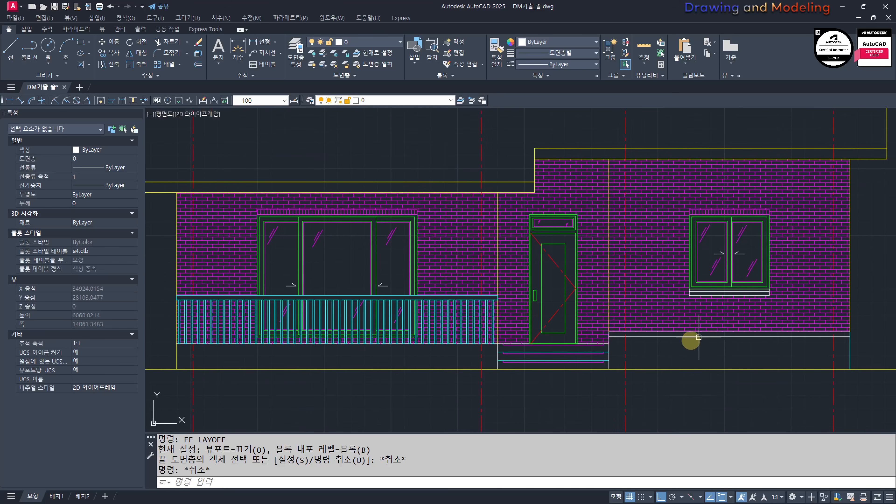
type("ff")
key("space")
left_click(453, 257)
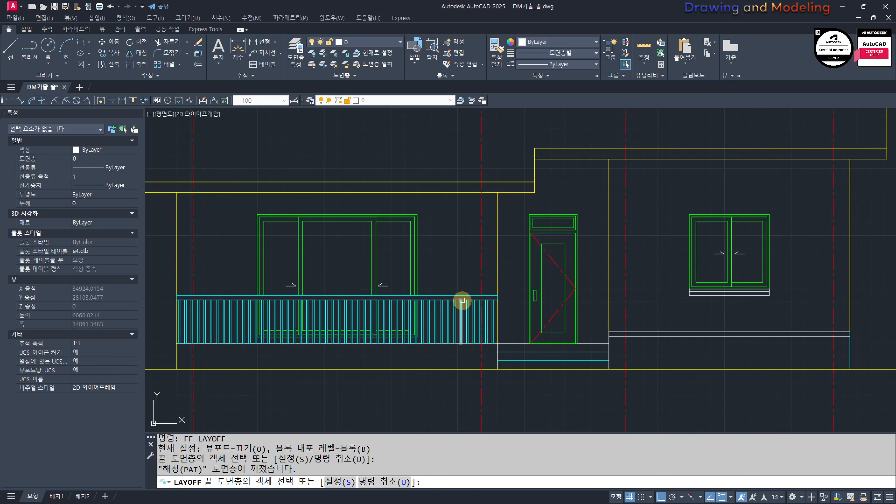
left_click(462, 300)
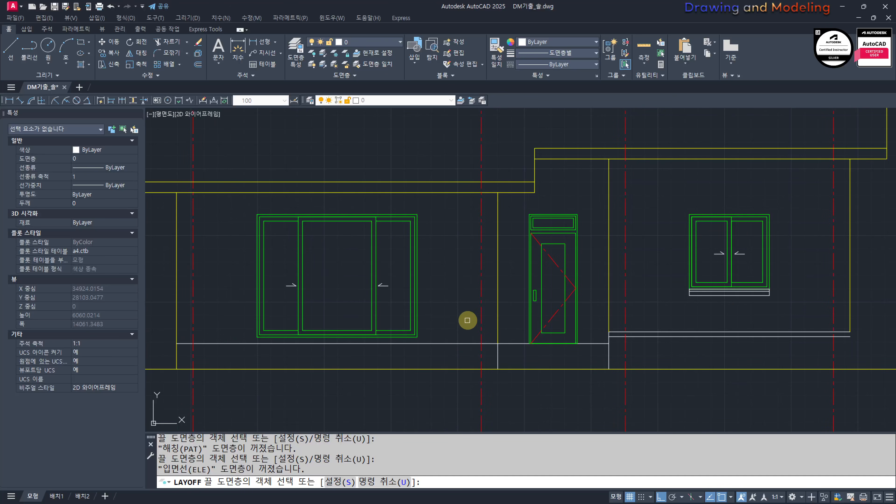
key("ctrl+z")
key("Escape")
Step: Move the white porch floor, porch side, plinth and window-sill lines from layer 0 to the 입면선(ELE) layer
scroll(502, 344, "up", 3)
left_click(507, 352)
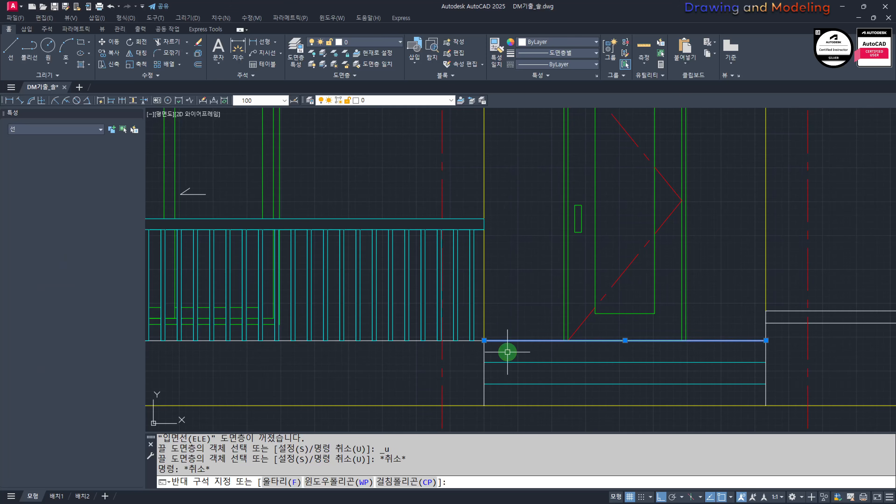
left_click(503, 353)
left_click(476, 354)
left_click(464, 343)
middle_click_drag(697, 349, 428, 363)
left_click(669, 358)
left_click(640, 294)
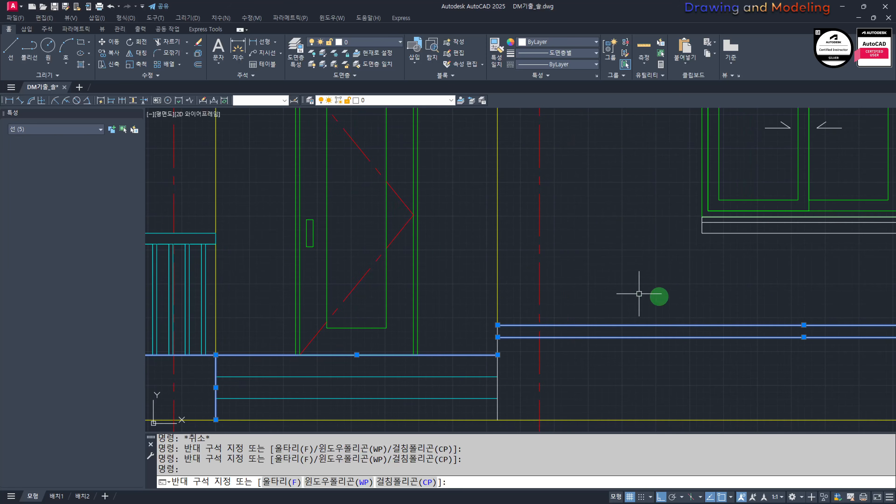
left_click(686, 248)
middle_click_drag(686, 249, 504, 272)
left_click(488, 300)
left_click(797, 235)
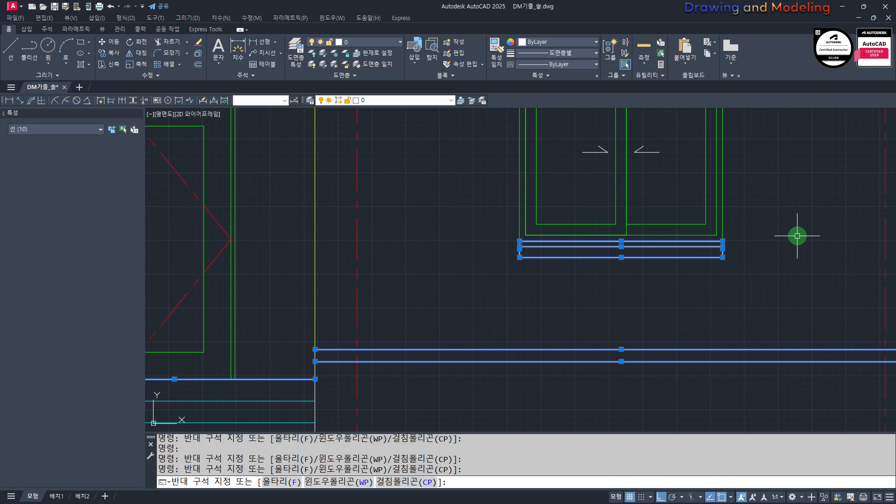
left_click(794, 237)
left_click(396, 100)
left_click(386, 170)
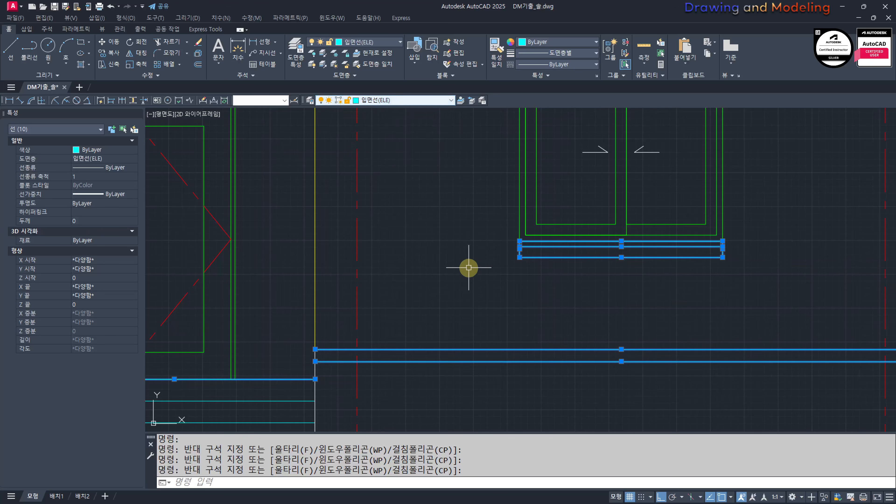
key("Escape")
key("Escape")
Step: Turn all layers back on and switch off only the 중심선(CEN) centre-line layer
scroll(468, 269, "down", 5)
mouse_move(365, 275)
middle_mouse_down()
mouse_move(462, 310)
mouse_move(373, 283)
middle_mouse_up()
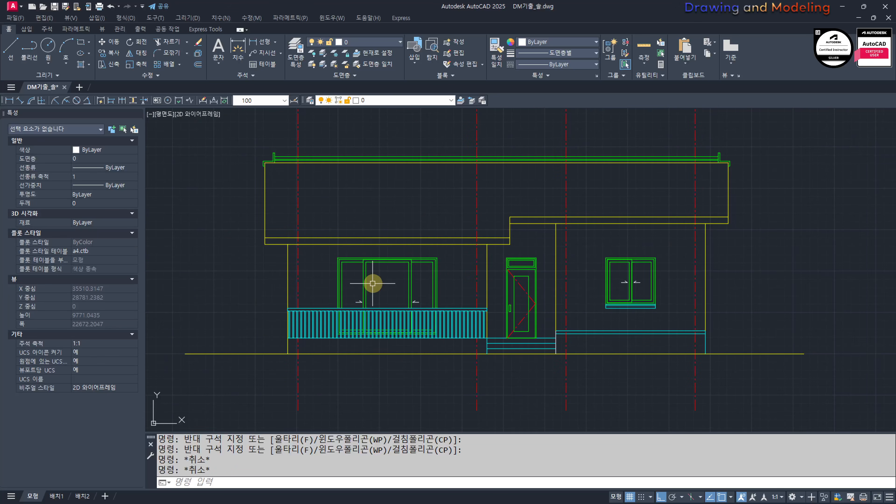
type("oo")
key("Return")
middle_click_drag(453, 385, 482, 392)
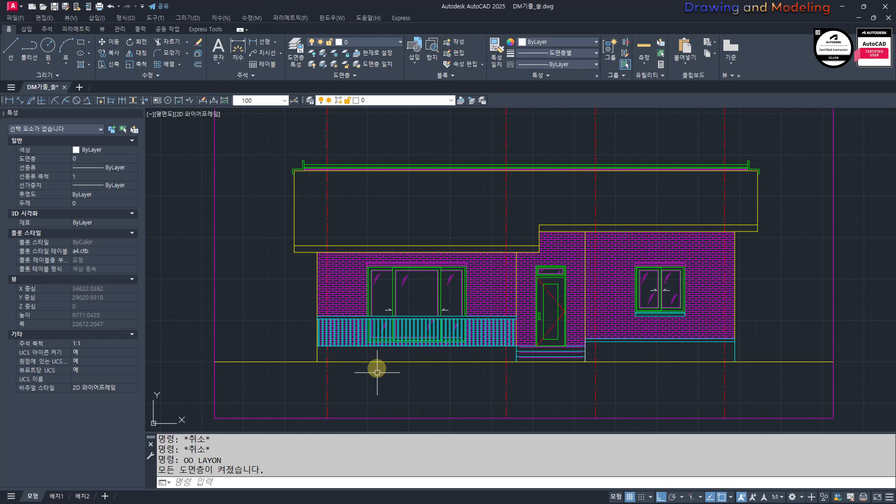
middle_click_drag(399, 262, 402, 316)
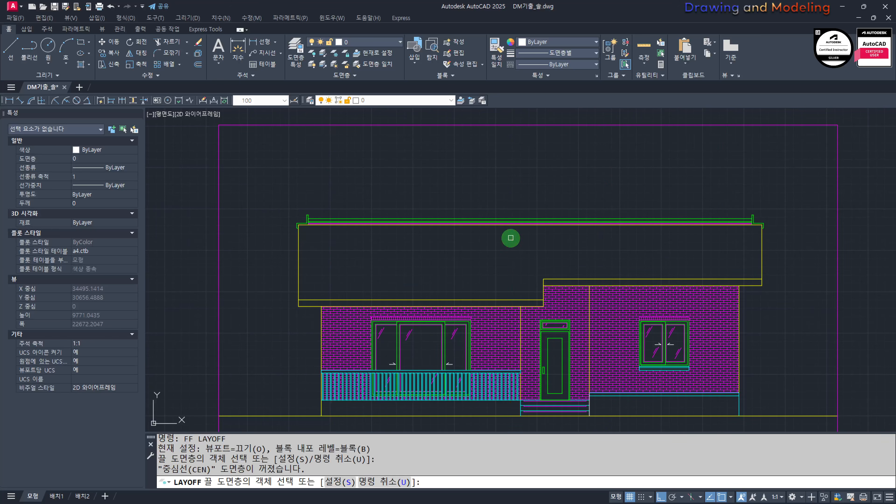
key("Escape")
key("Escape")
Step: Fill the roof face and the narrow strip above it with a SOLID hatch
middle_click_drag(483, 279, 503, 292)
type("h")
key("Return")
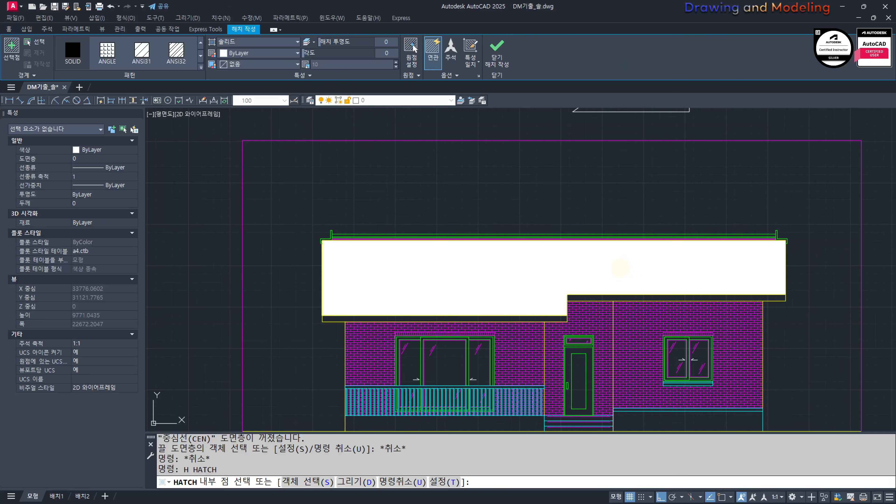
left_click(620, 268)
key("Escape")
key("Escape")
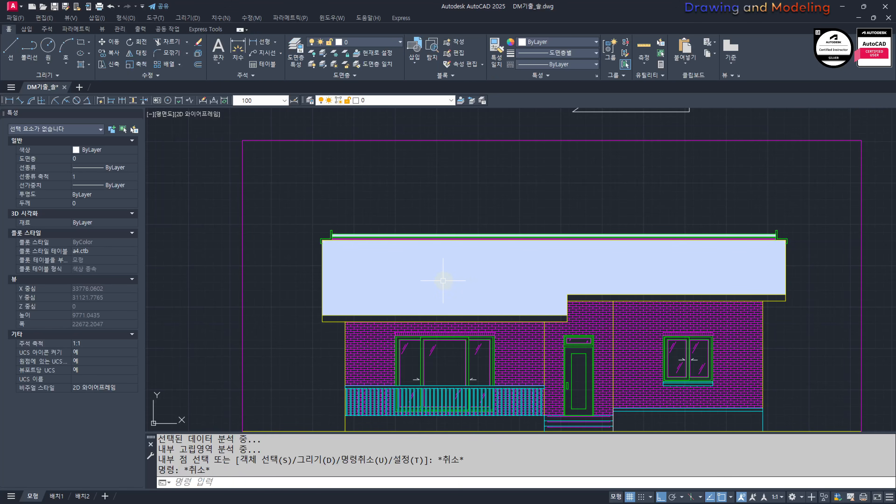
Step: Assign the roof hatch to the 해칭(PAT) layer and change its type to user-defined (사용자 정의)
left_click(442, 280)
left_click(369, 102)
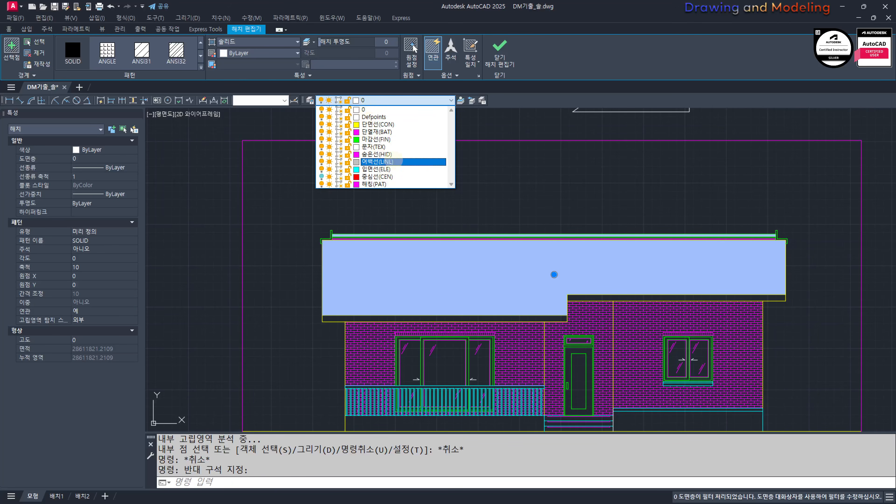
left_click(386, 184)
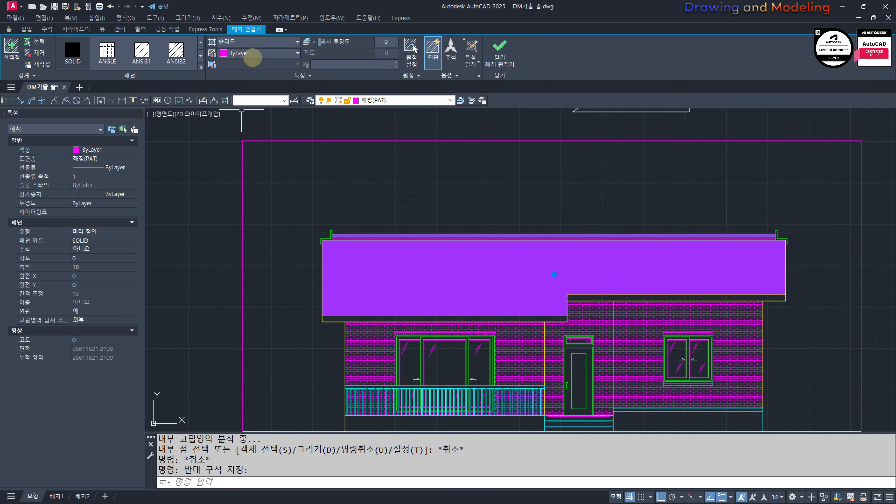
left_click(246, 44)
left_click(244, 84)
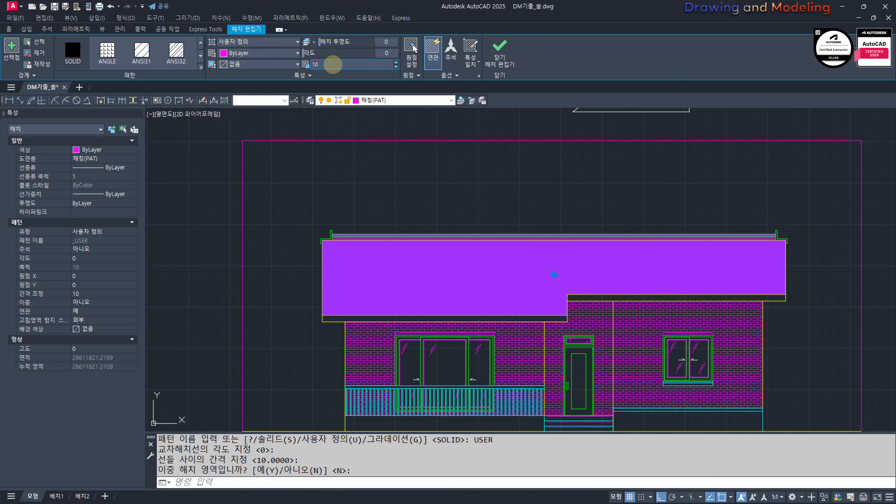
Step: Set the roof hatch's line spacing to 300 and its angle to 90
left_click(333, 63)
type("300")
key("Return")
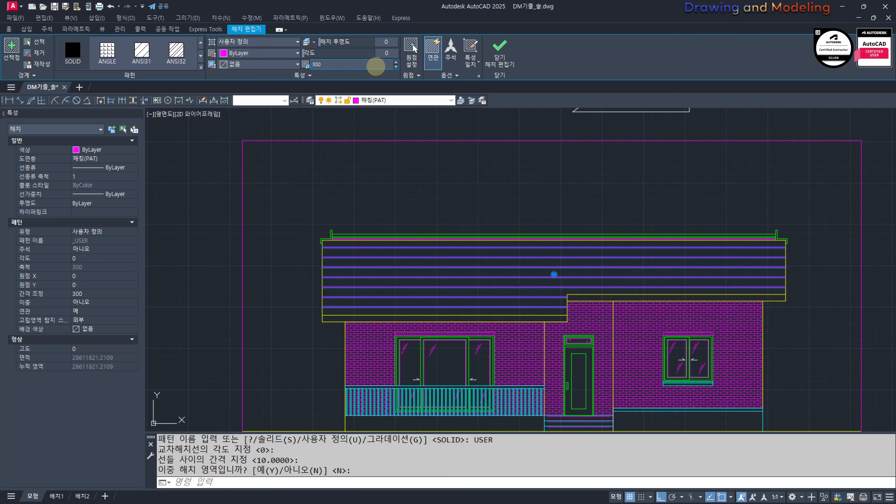
left_click(386, 54)
type("90")
key("Return")
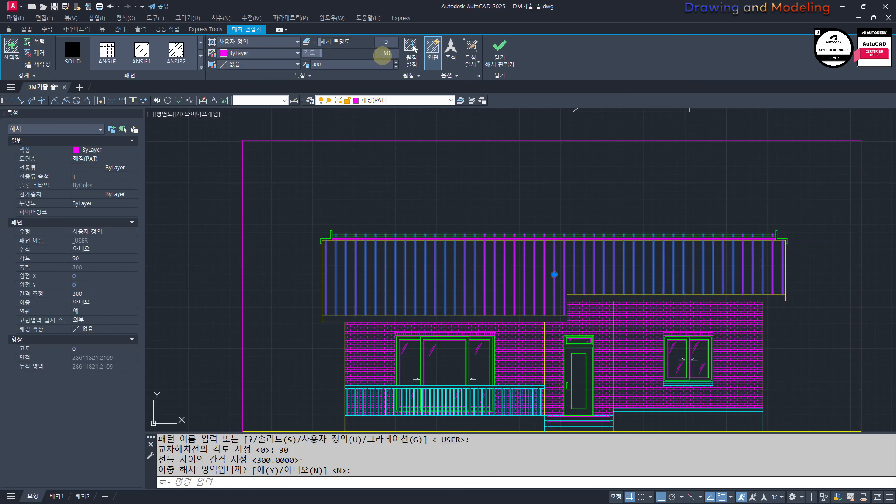
Step: Set the roof hatch's origin at the inner corner where the roof's lower edge steps up
left_click(412, 48)
left_click(567, 294)
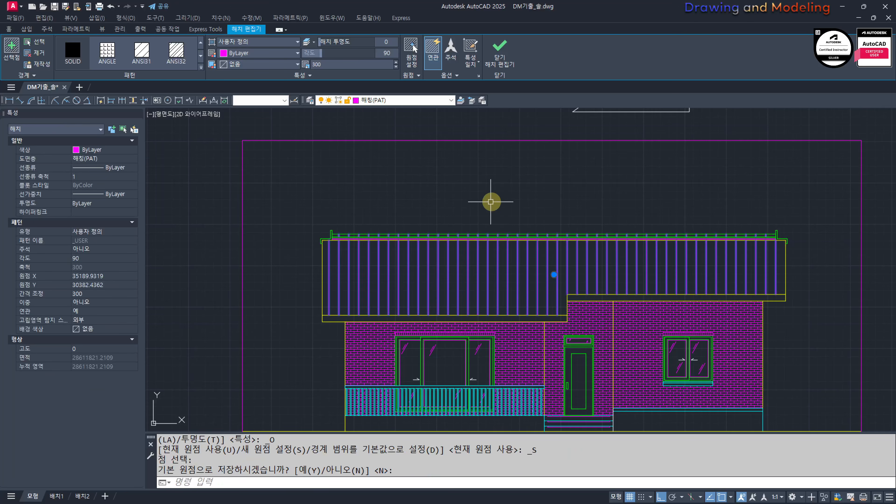
key("Escape")
key("Escape")
type("o")
key("Escape")
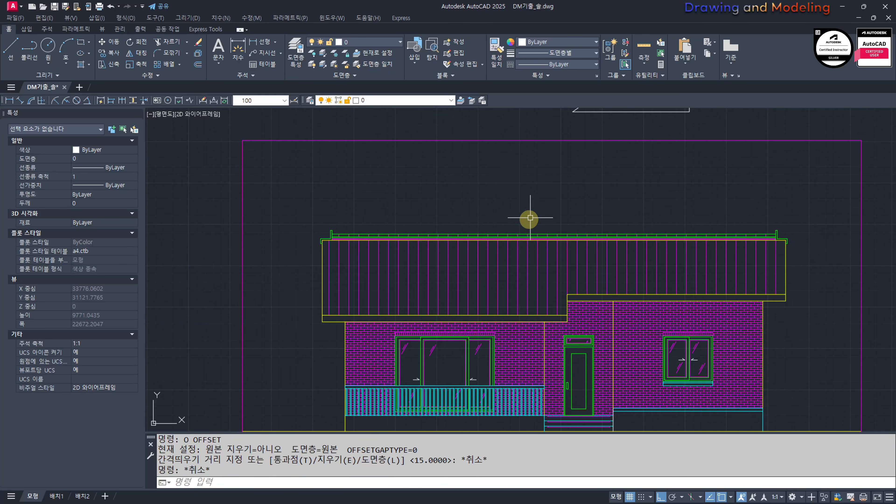
Step: Copy the roof hatch horizontally to the right by 50 to form paired vertical lines
type("co")
key("Return")
left_click(550, 254)
key("Return")
left_click(439, 181)
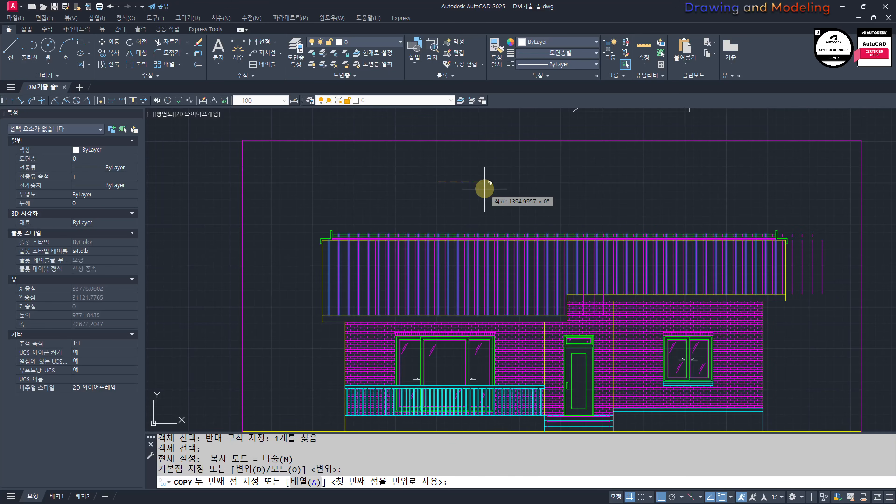
type("50")
key("Return")
key("Escape")
key("Escape")
key("Escape")
Step: Examine the paired roof hatch lines at the roof's left end and across the whole elevation
scroll(594, 314, "up", 2)
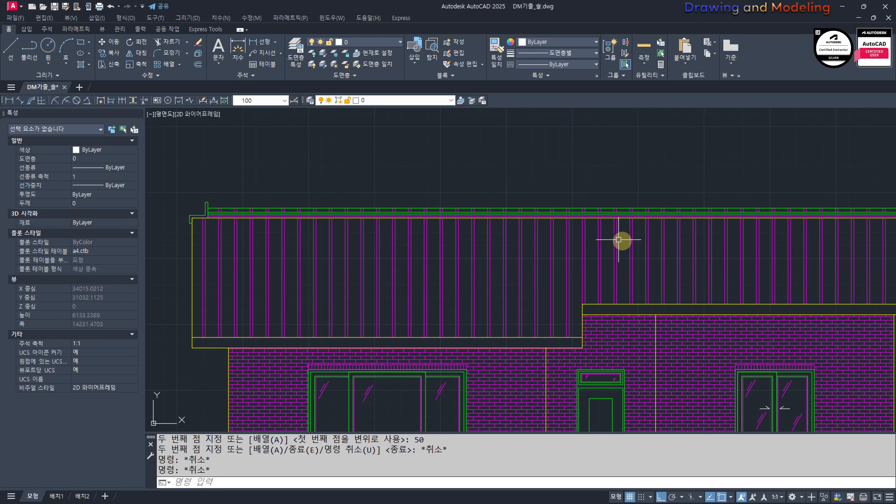
scroll(353, 266, "down", 2)
scroll(300, 245, "up", 5)
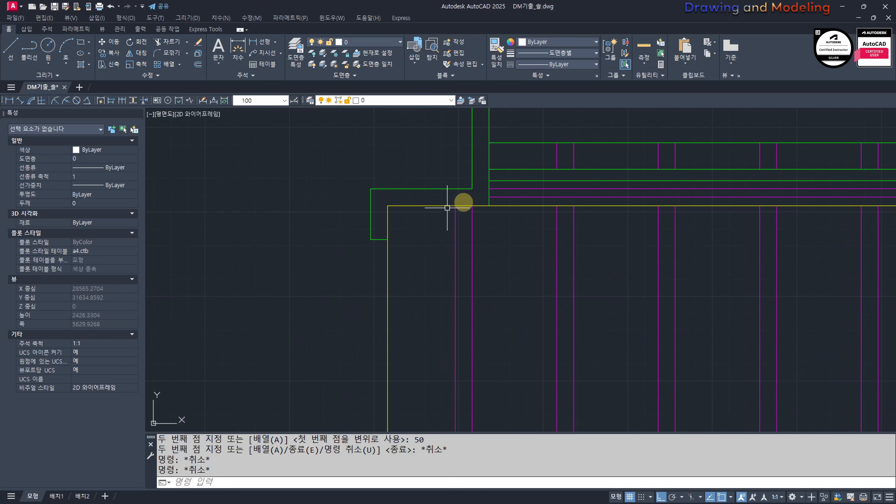
scroll(606, 216, "down", 2)
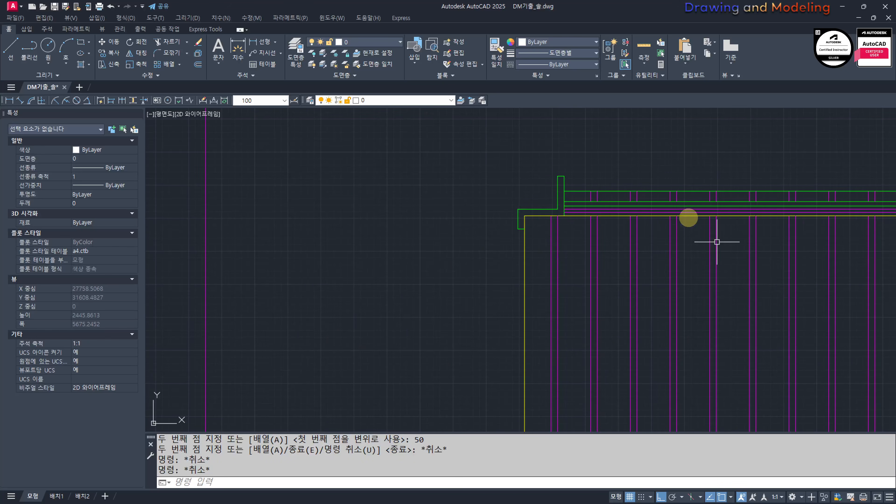
scroll(717, 241, "down", 2)
middle_click_drag(758, 258, 306, 239)
mouse_move(445, 301)
middle_mouse_down()
mouse_move(667, 302)
mouse_move(507, 283)
mouse_move(476, 223)
mouse_move(523, 248)
middle_mouse_up()
left_click(401, 285)
key("Escape")
key("Escape")
scroll(585, 331, "down", 2)
scroll(621, 314, "up", 1)
scroll(479, 226, "down", 1)
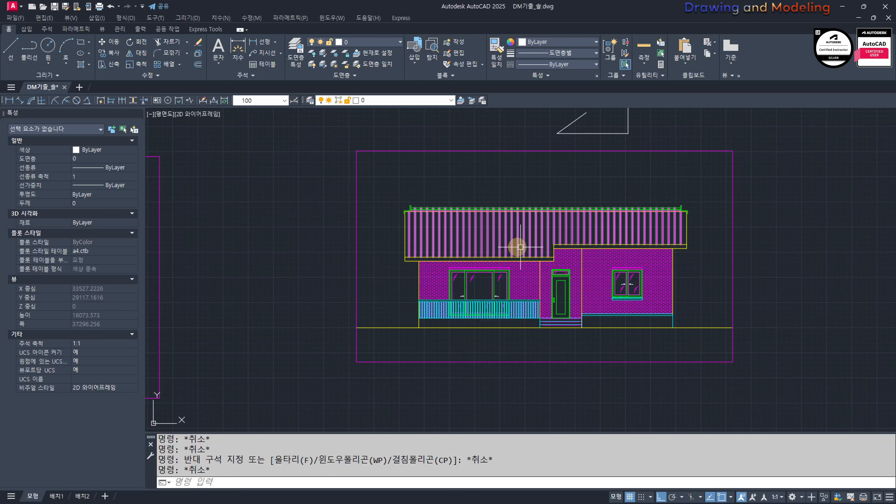
Step: Turn on all layers again to bring back the centre lines
type("00")
key("Escape")
middle_click_drag(602, 293, 633, 329)
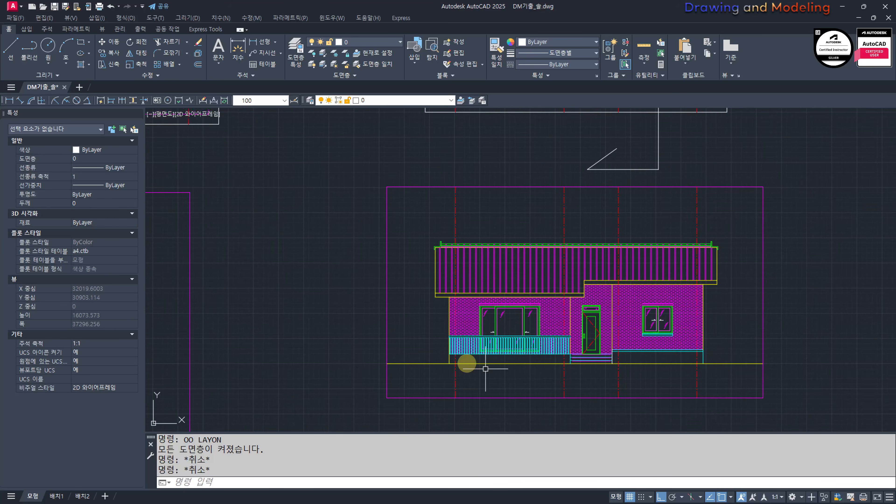
middle_click_drag(536, 303, 560, 314)
Step: Stretch the upper ends of the four centre lines down to just above the roof
type("s")
key("space")
left_click(744, 200)
left_click(442, 191)
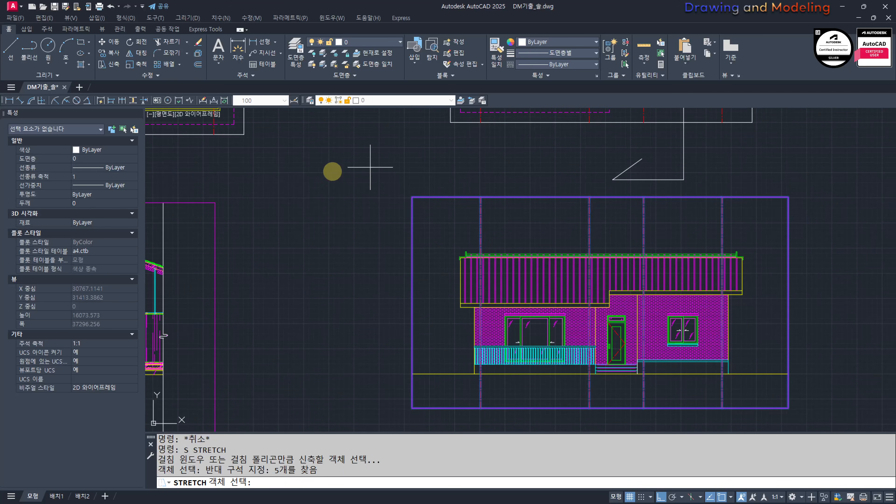
key("space")
left_click(329, 173)
Step: Stretch the lower ends of the four centre lines up to just below the ground line
left_click(740, 424)
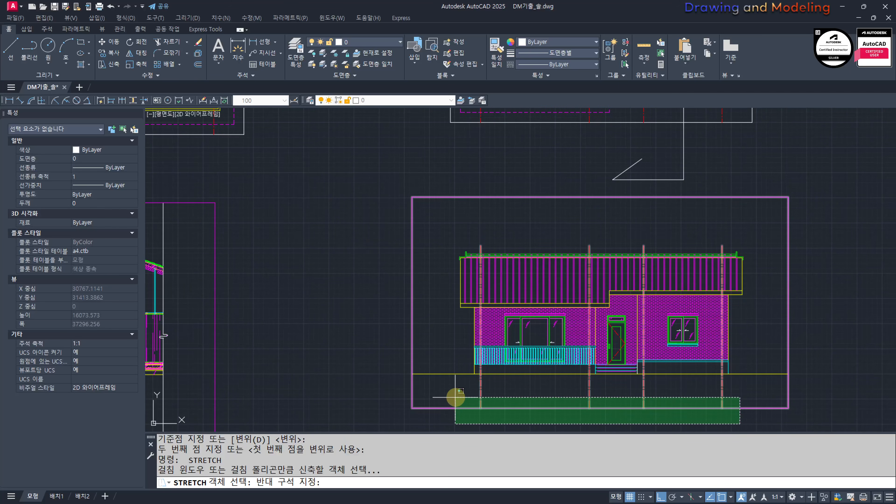
left_click(457, 394)
key("space")
left_click(344, 386)
key("Escape")
scroll(687, 374, "up", 2)
key("Escape")
Step: Turn off the 중심선(CEN) layer by picking a centre line
scroll(687, 373, "up", 4)
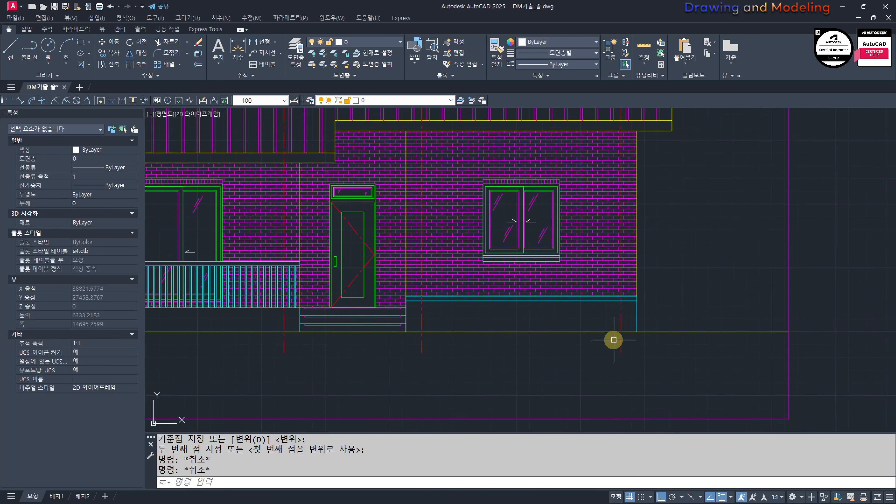
type("f")
key("space")
left_click(398, 344)
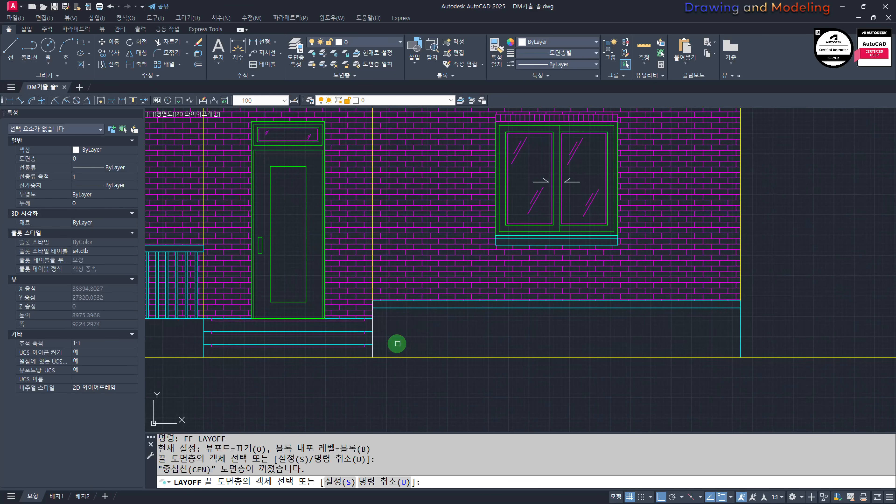
key("Escape")
key("Escape")
Step: Fill the plinth area under the right-hand brick wall with a SOLID hatch
middle_click_drag(476, 339, 487, 358)
type("h")
key("space")
left_click(483, 353)
key("Escape")
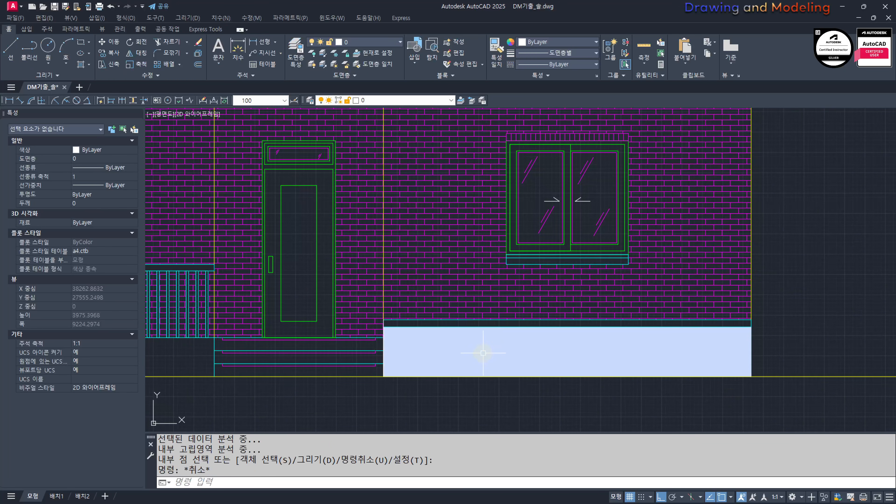
Step: Assign the plinth's solid hatch to the 해칭(PAT) layer
left_click(461, 354)
left_click(399, 99)
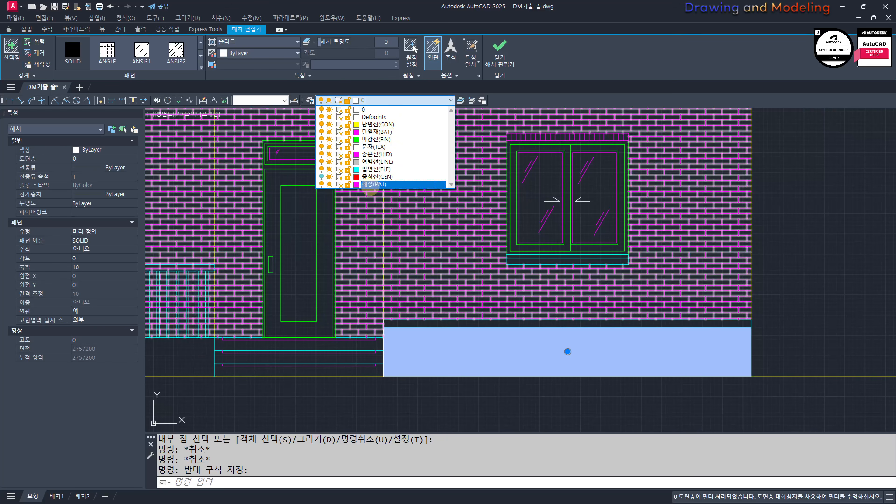
left_click(370, 184)
key("Escape")
key("Escape")
Step: Make 해칭(PAT) the current layer and match the plinth's solid hatch to the wall's brick hatch
left_click(359, 43)
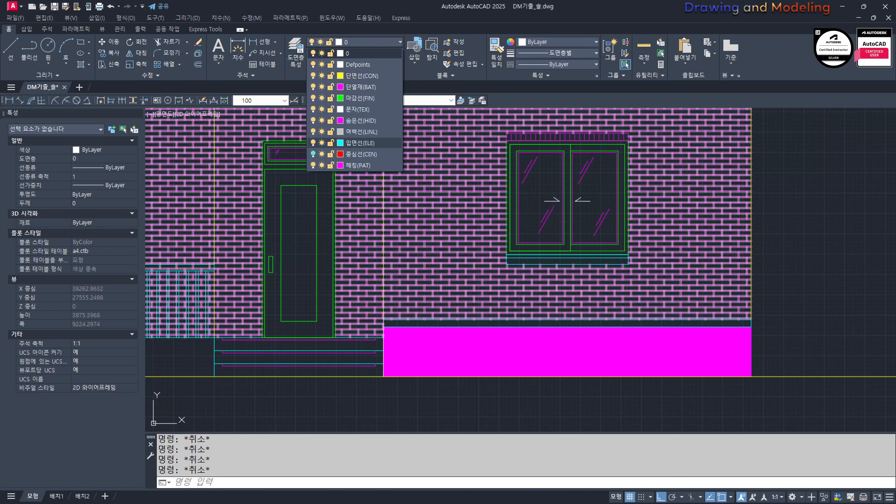
left_click(350, 165)
type("mm")
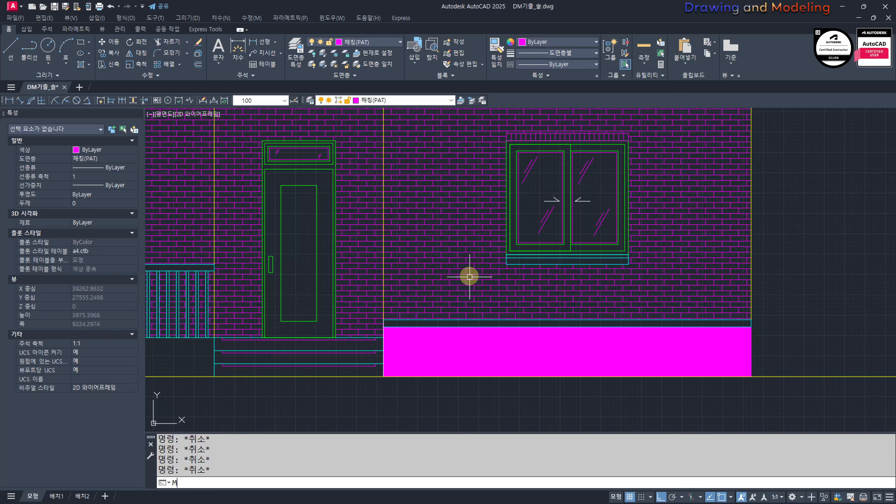
key("Return")
left_click(464, 361)
key("Escape")
type("mm")
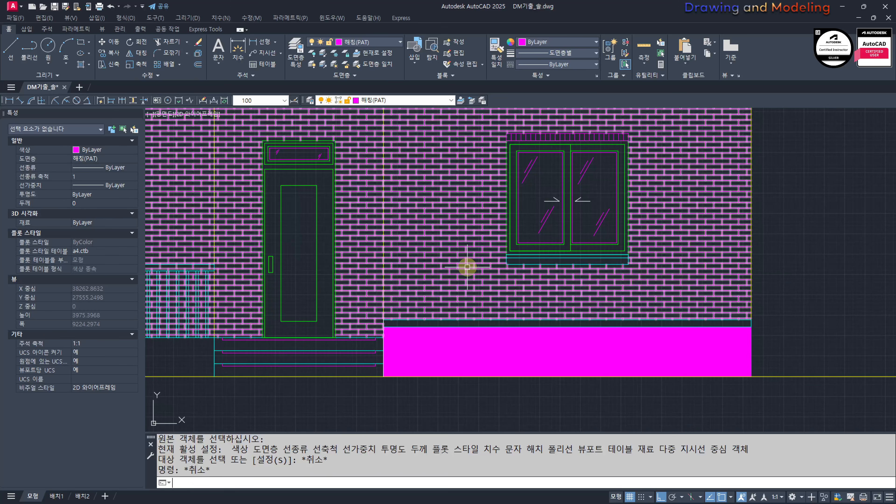
key("Return")
left_click(464, 272)
left_click(426, 350)
key("Escape")
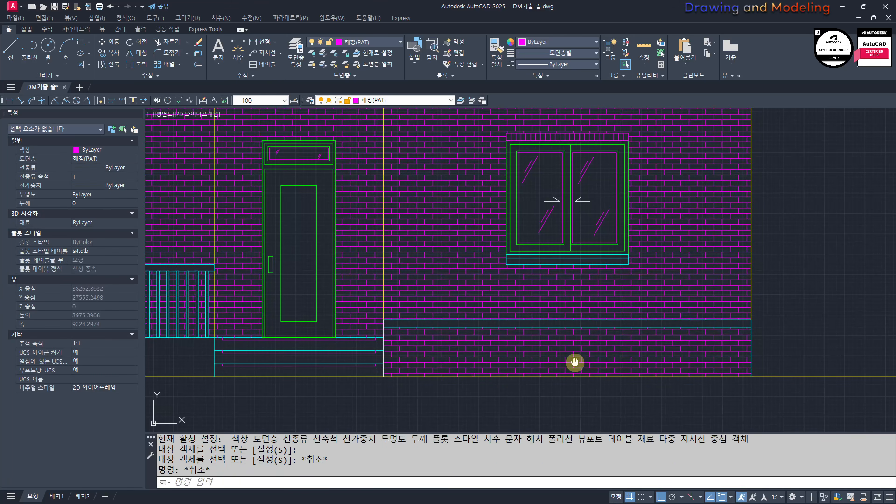
Step: Fill the narrow band between the right-hand brick wall and the plinth with a SOLID hatch
scroll(574, 362, "up", 2)
middle_click_drag(577, 346, 560, 341)
type("h")
key("Return")
left_click(486, 303)
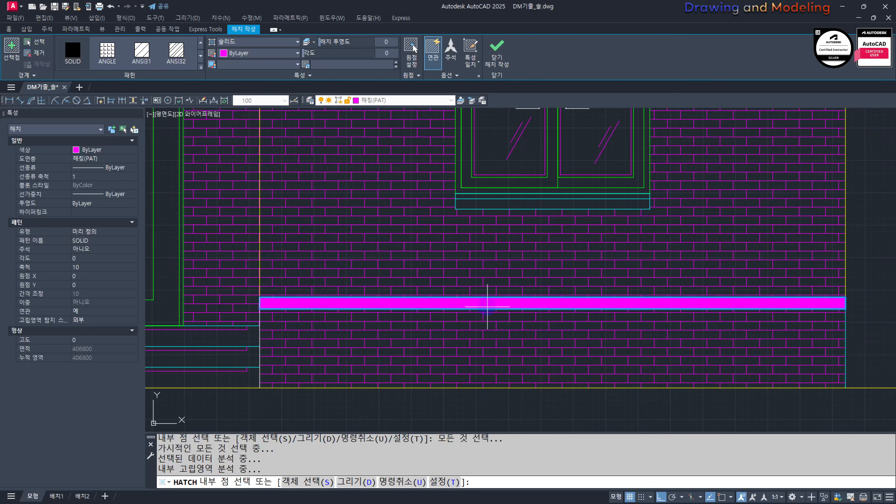
key("Escape")
Step: Match the band's solid hatch to the vertical-brick hatch above the right-hand window
scroll(557, 314, "down", 3)
type("N")
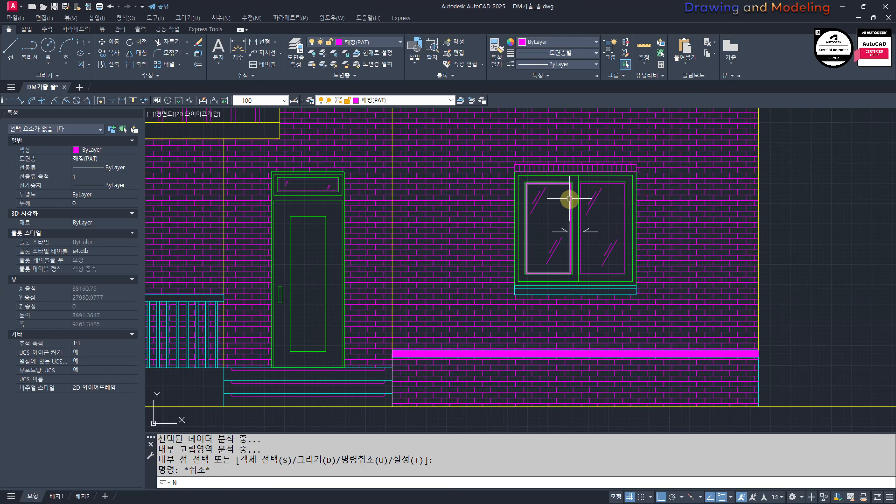
left_click(547, 351)
scroll(547, 350, "up", 2)
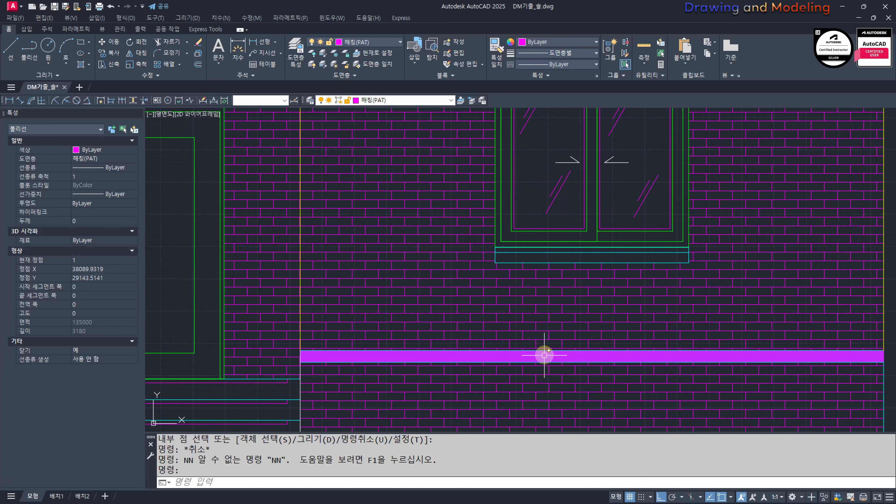
key("Escape")
key("Escape")
scroll(564, 328, "down", 2)
type("MM MATCHPROP")
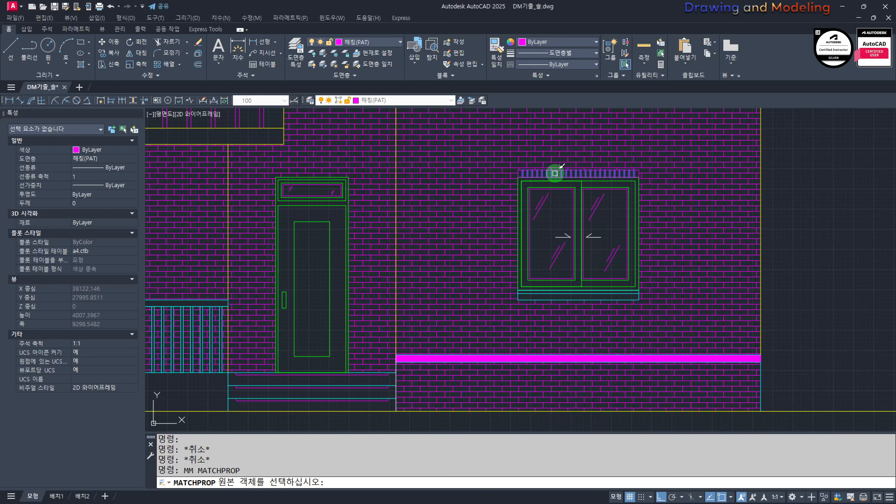
left_click(555, 173)
scroll(543, 354, "up", 2)
left_click(541, 361)
key("Escape")
key("Escape")
Step: Fill the sill under the right-hand window with a SOLID hatch
scroll(566, 295, "up", 3)
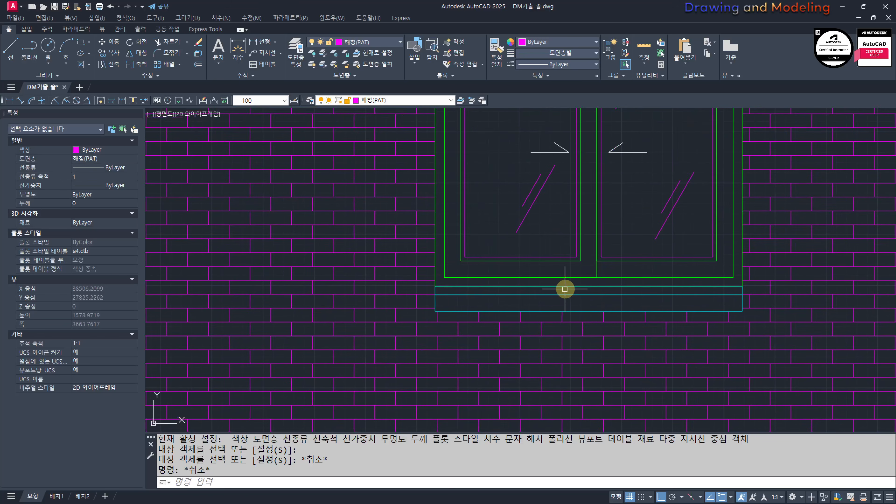
type("H")
key("Return")
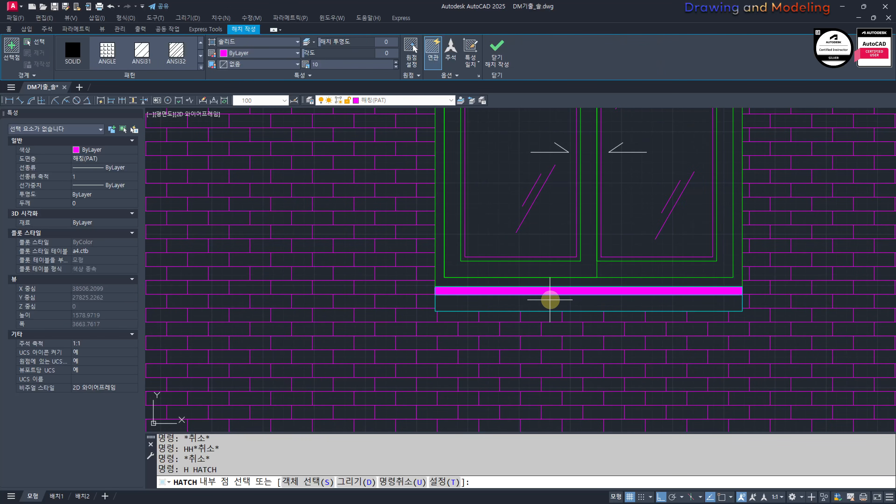
left_click(556, 290)
key("Escape")
key("Escape")
Step: Match the window sill's solid hatch to the vertical-brick hatch of the band above the plinth
scroll(556, 299, "down", 3)
middle_click_drag(555, 302, 569, 271)
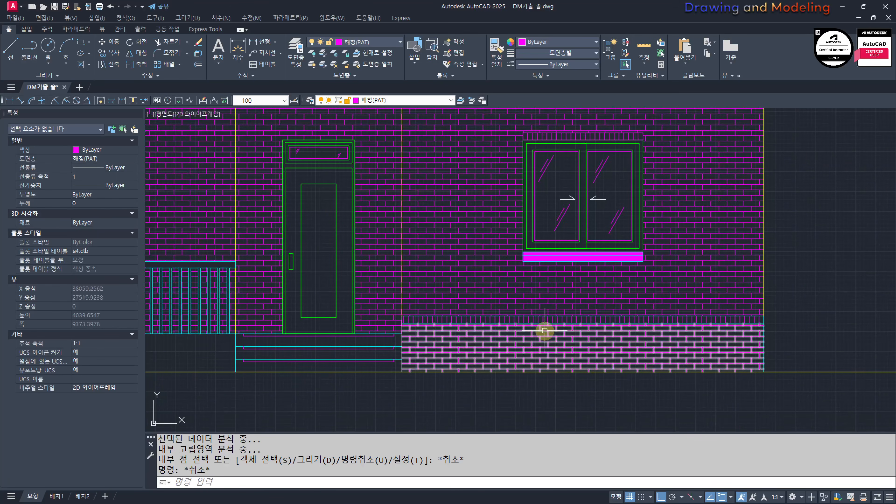
middle_click_drag(548, 335, 552, 347)
scroll(565, 326, "up", 2)
scroll(565, 329, "up", 2)
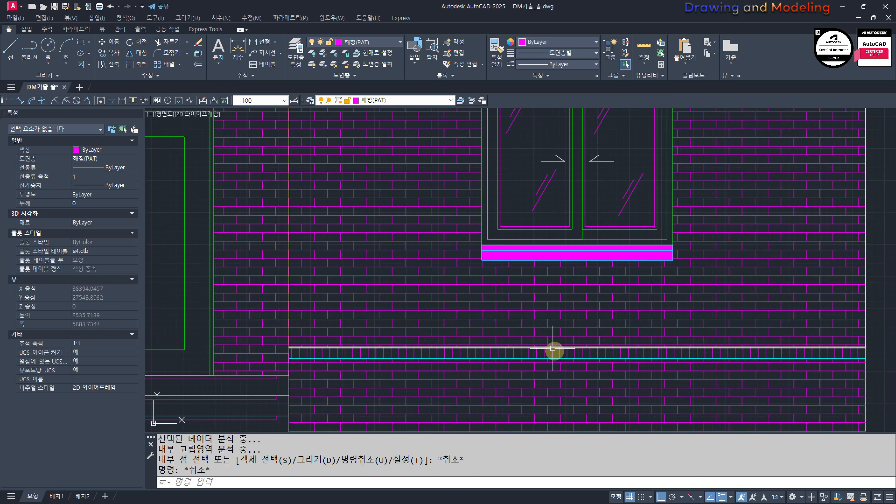
type("MM")
key("Return")
left_click(551, 355)
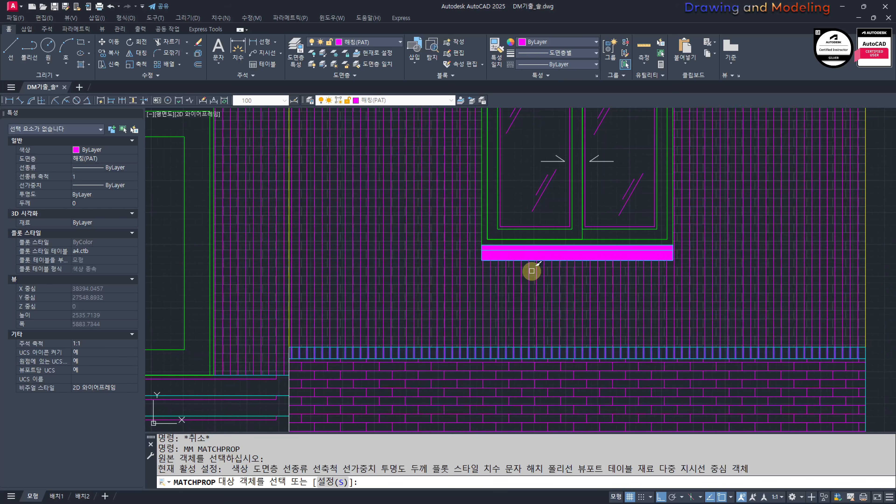
left_click(525, 256)
key("Escape")
Step: Turn all layers back on so the centre lines show in the front elevation
scroll(516, 314, "down", 4)
scroll(524, 280, "up", 2)
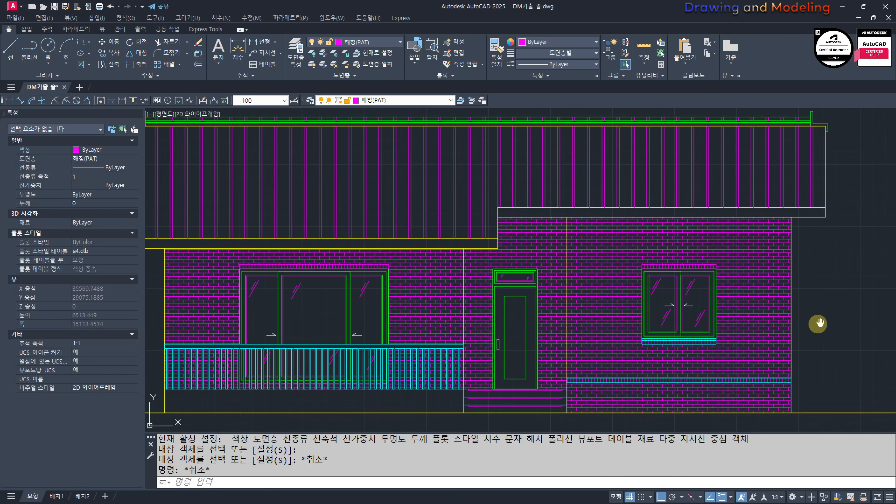
middle_click_drag(820, 323, 806, 327)
scroll(817, 360, "down", 3)
middle_click_drag(812, 359, 622, 340)
scroll(420, 344, "down", 3)
middle_click_drag(427, 345, 553, 352)
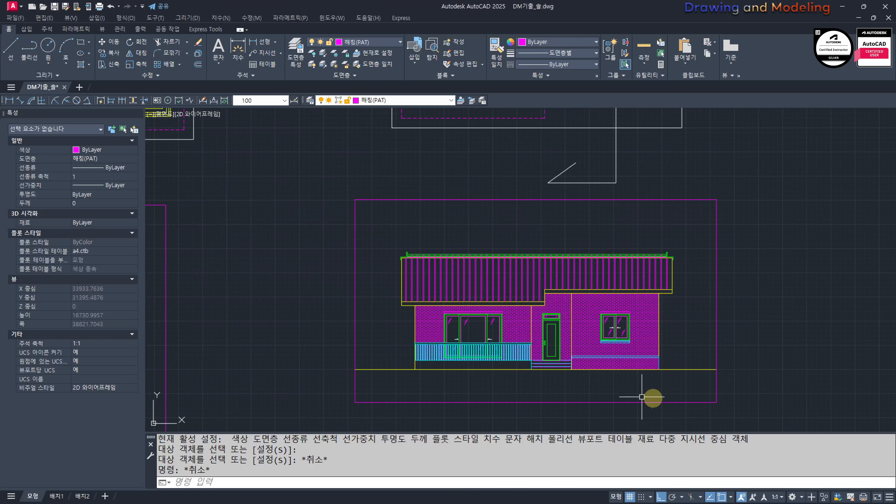
middle_click_drag(642, 397, 545, 394)
scroll(432, 375, "up", 2)
middle_click_drag(436, 375, 508, 379)
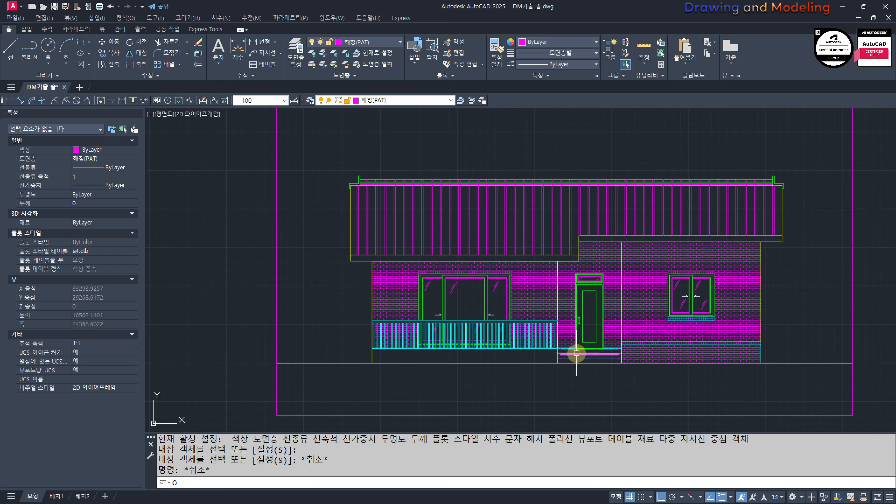
middle_click_drag(602, 386, 583, 386)
middle_click_drag(664, 347, 499, 334)
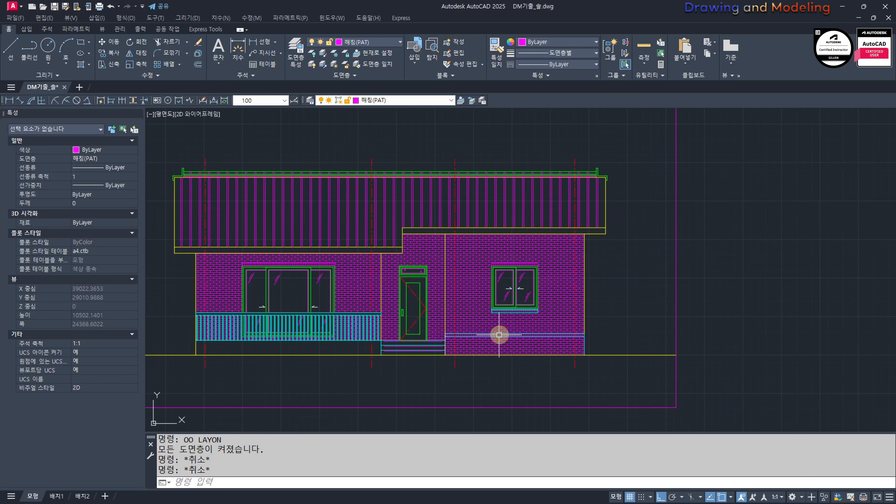
Step: Draw a rectangular frame around the gabled side elevation, crossing its centre lines above the roof and below the ground line
scroll(599, 333, "down", 4)
scroll(754, 317, "up", 2)
mouse_move(605, 338)
middle_mouse_down()
mouse_move(778, 333)
mouse_move(364, 314)
middle_mouse_up()
mouse_move(670, 344)
middle_mouse_down()
mouse_move(498, 343)
mouse_move(771, 336)
middle_mouse_up()
scroll(512, 337, "down", 4)
key("Escape")
scroll(612, 319, "up", 8)
middle_click_drag(612, 320, 723, 309)
scroll(720, 306, "up", 2)
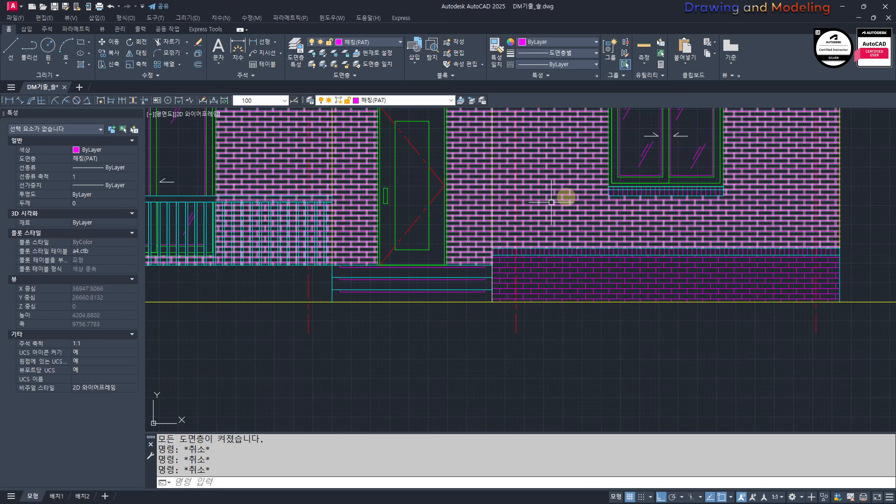
scroll(878, 317, "down", 6)
middle_click_drag(878, 317, 423, 316)
middle_click_drag(690, 318, 362, 296)
scroll(411, 318, "up", 2)
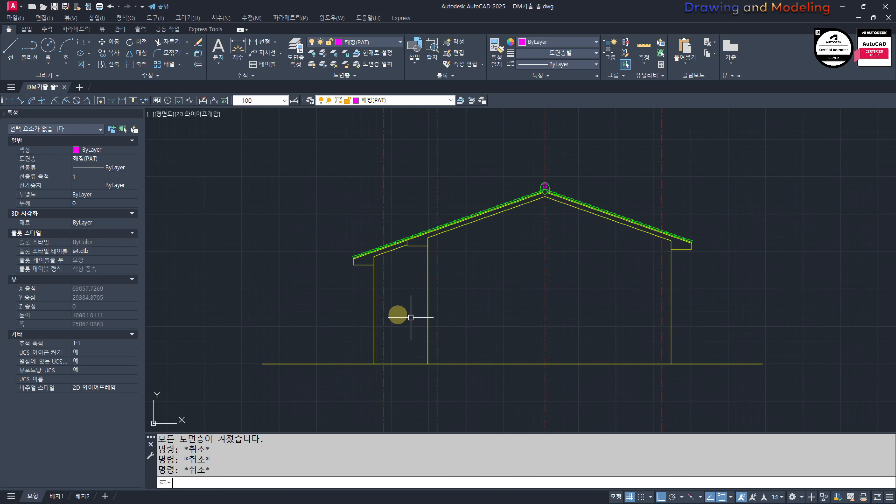
left_click(750, 410)
Step: Trim the centre lines and the left end of the ground line outside the side elevation's frame
type("tr")
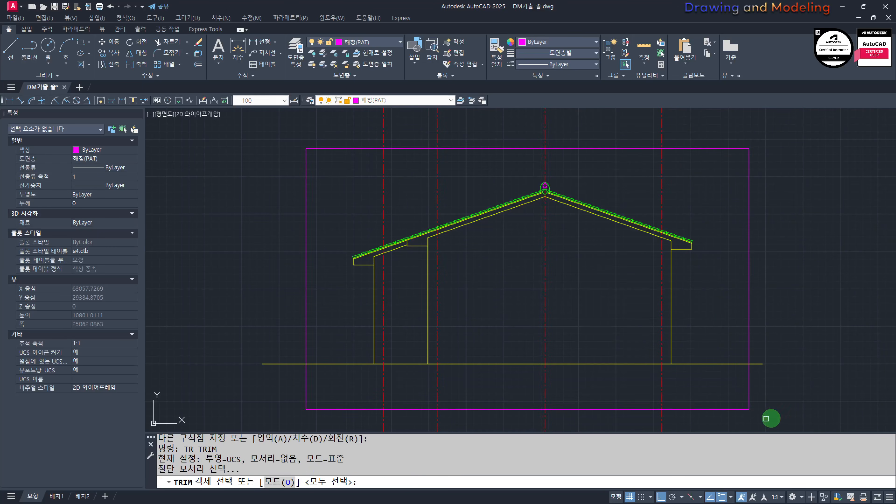
left_click(771, 419)
left_click(723, 391)
middle_click_drag(654, 405, 666, 356)
key("space")
left_click(754, 399)
middle_click_drag(313, 364, 354, 431)
left_click(334, 419)
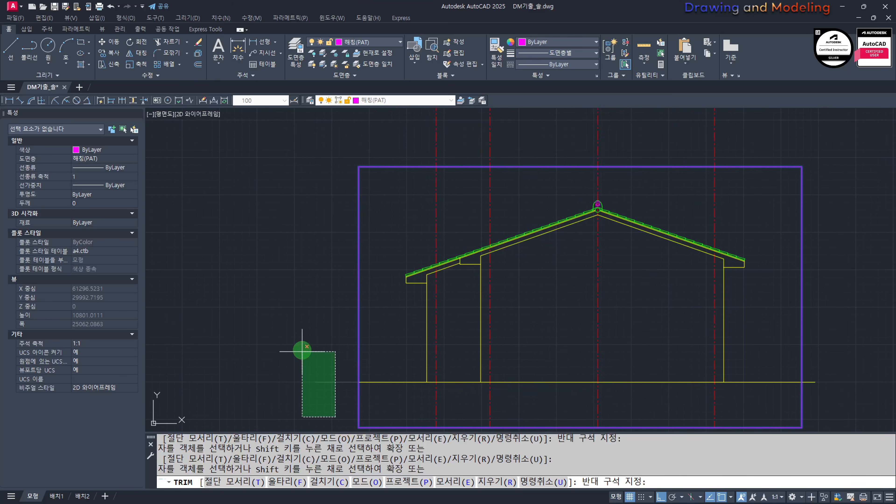
left_click(302, 351)
middle_click_drag(577, 204, 540, 288)
key("Escape")
key("Escape")
Step: Measure the distance in the floor plan from the upper wall's centre line to the near edge of 방 2's window opening
scroll(522, 276, "down", 3)
scroll(540, 288, "up", 2)
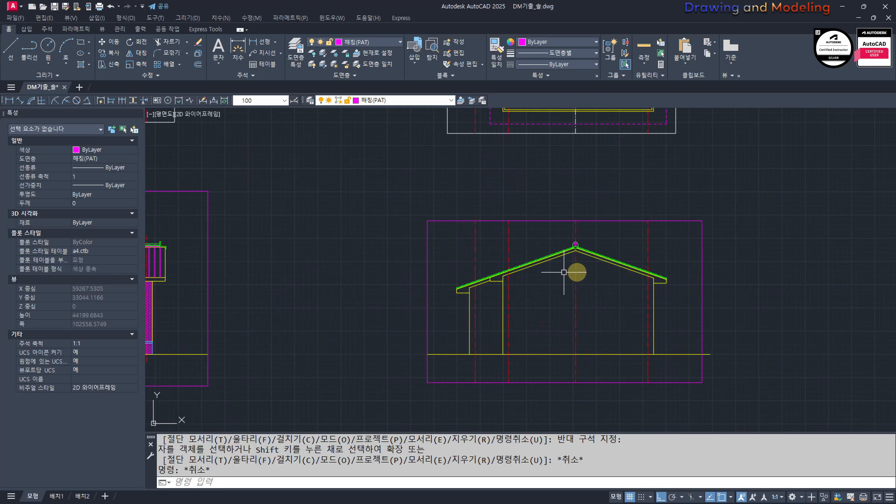
scroll(596, 301, "up", 2)
scroll(436, 287, "down", 1)
middle_click_drag(435, 304, 539, 277)
scroll(604, 291, "down", 6)
middle_click_drag(539, 312, 734, 319)
middle_click_drag(243, 253, 568, 309)
scroll(485, 258, "up", 6)
mouse_move(684, 147)
middle_mouse_down()
mouse_move(594, 275)
mouse_move(565, 345)
middle_mouse_up()
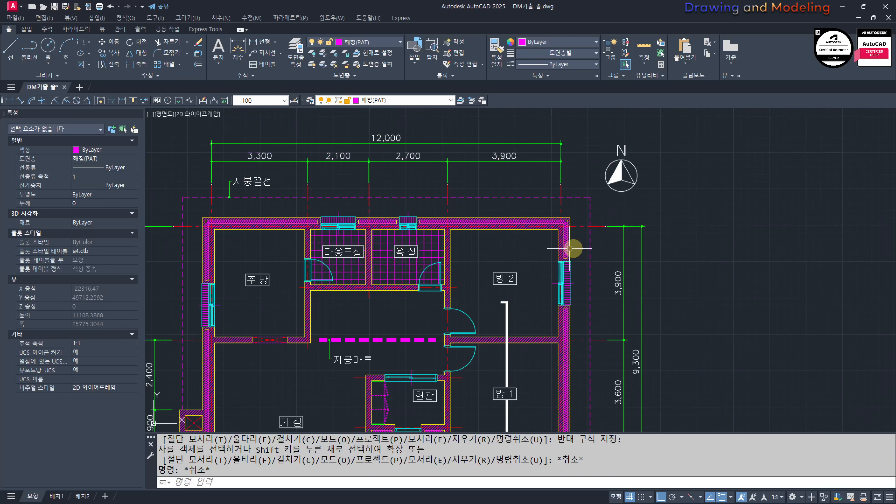
scroll(583, 240, "up", 2)
type("q")
key("Return")
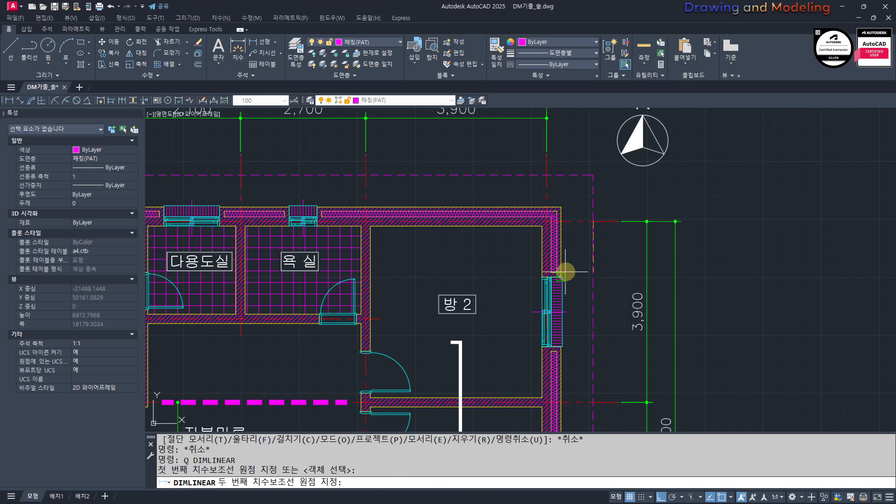
left_click(562, 277)
left_click(612, 262)
key("Escape")
key("Escape")
Step: Offset the side elevation's rightmost centre line 1200 toward the inside of the house
scroll(635, 319, "down", 5)
middle_click_drag(787, 360, 466, 275)
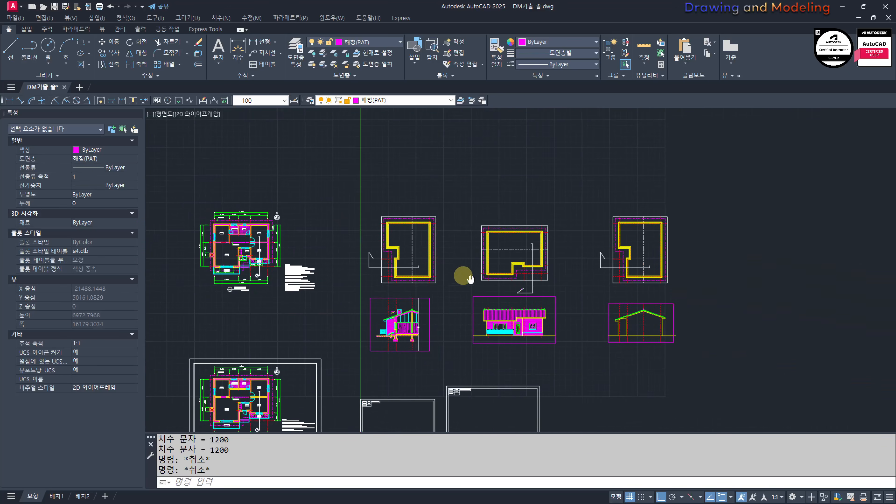
scroll(643, 327, "up", 2)
mouse_move(643, 327)
middle_mouse_down()
mouse_move(560, 333)
mouse_move(555, 325)
middle_mouse_up()
type("o")
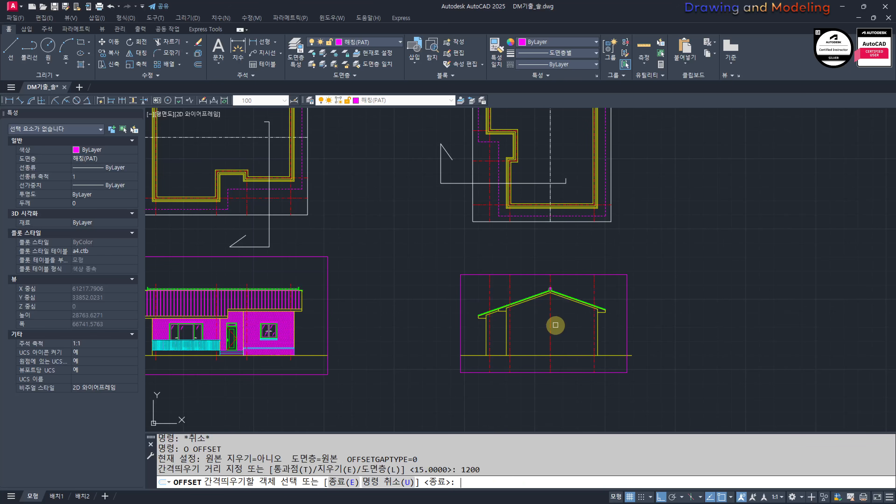
left_click(564, 307)
key("Escape")
key("Escape")
Step: Draw a horizontal guide line from the bottom corner of the front elevation's right-hand window across the side elevation
scroll(475, 371, "down", 2)
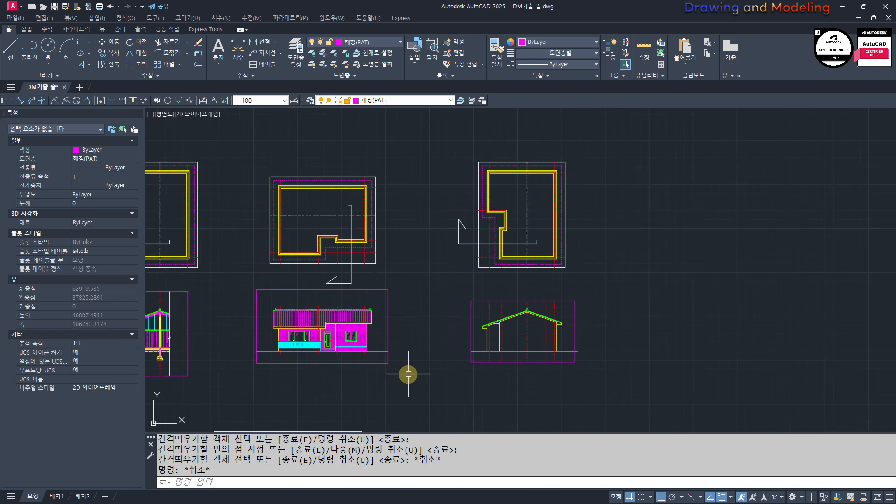
middle_click_drag(409, 374, 561, 384)
scroll(528, 341, "up", 2)
type("l")
key("Return")
scroll(406, 361, "up", 5)
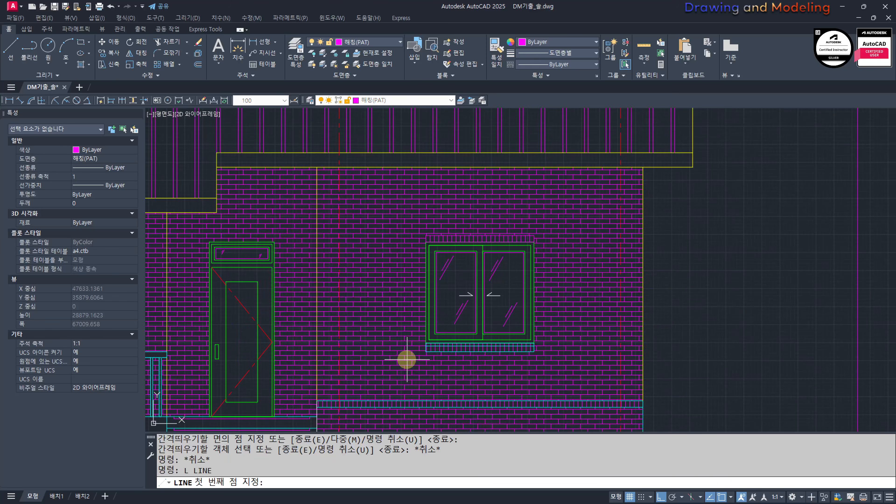
left_click(562, 297)
scroll(566, 301, "down", 5)
mouse_move(765, 352)
middle_mouse_down()
mouse_move(582, 380)
mouse_move(396, 375)
middle_mouse_up()
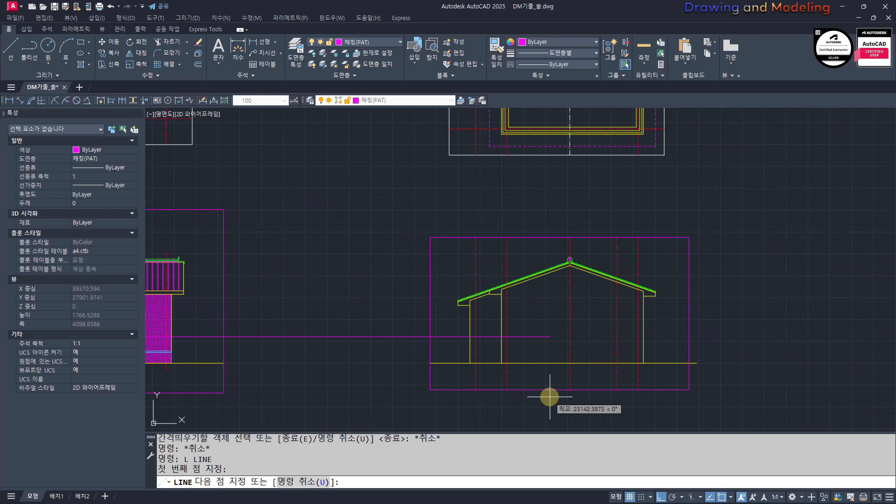
middle_click_drag(553, 399, 435, 389)
left_click(652, 409)
key("Escape")
key("Escape")
Step: Copy the front elevation's right-hand window with its lintel and sill to the side elevation, aligning its upper-right frame corner with the offset centre line
middle_click_drag(183, 348, 407, 351)
scroll(247, 332, "up", 4)
middle_click_drag(260, 336, 424, 336)
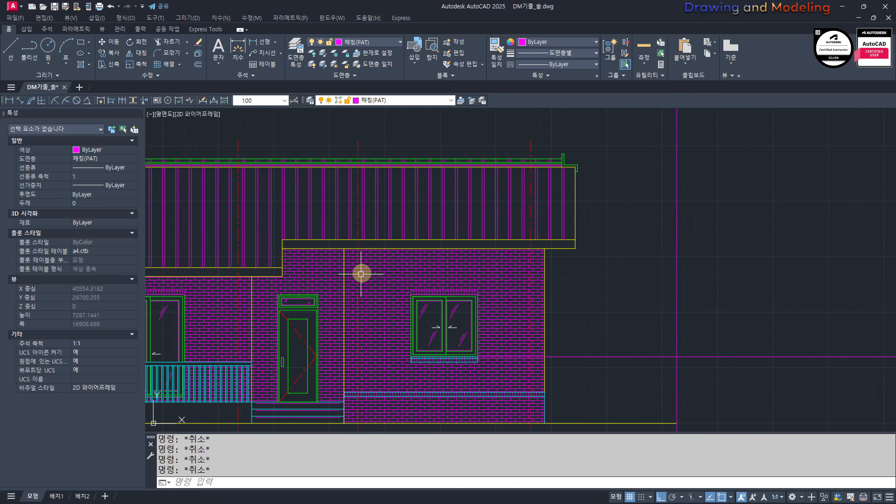
double_click(426, 353)
key("Escape")
scroll(422, 344, "up", 2)
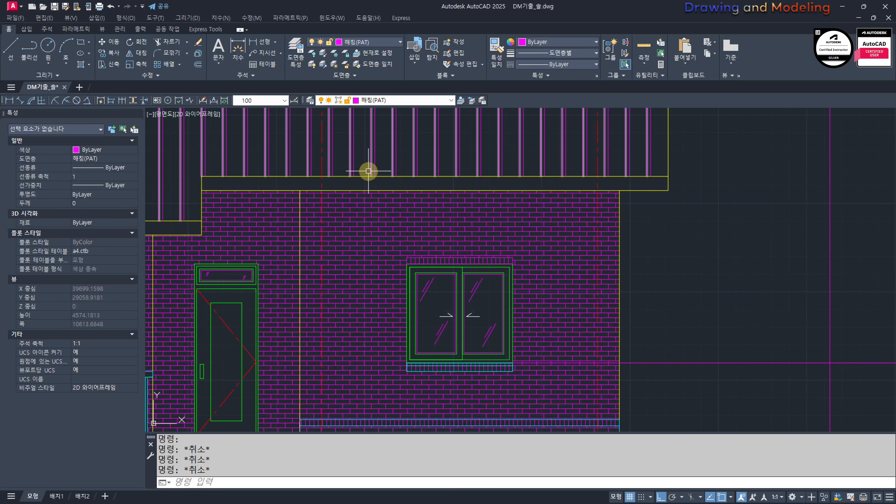
left_click(521, 415)
scroll(517, 246, "up", 4)
type("cc")
key("Return")
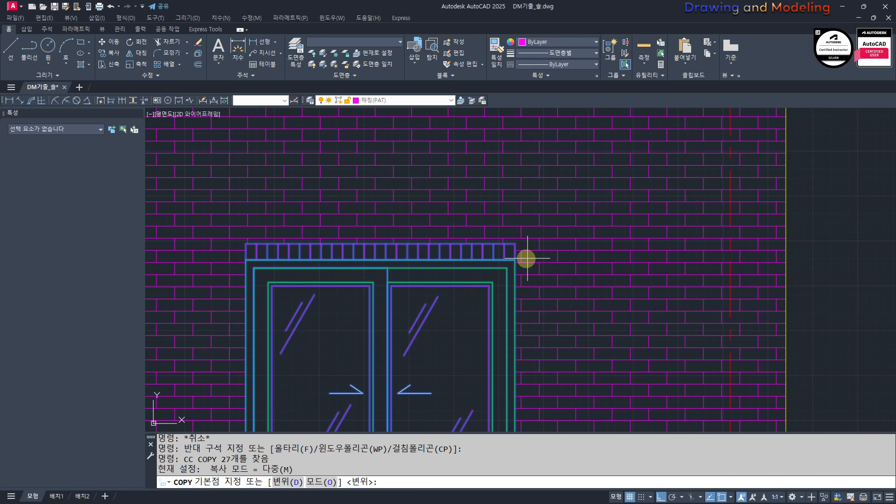
left_click(515, 260)
scroll(515, 261, "down", 6)
scroll(544, 282, "up", 5)
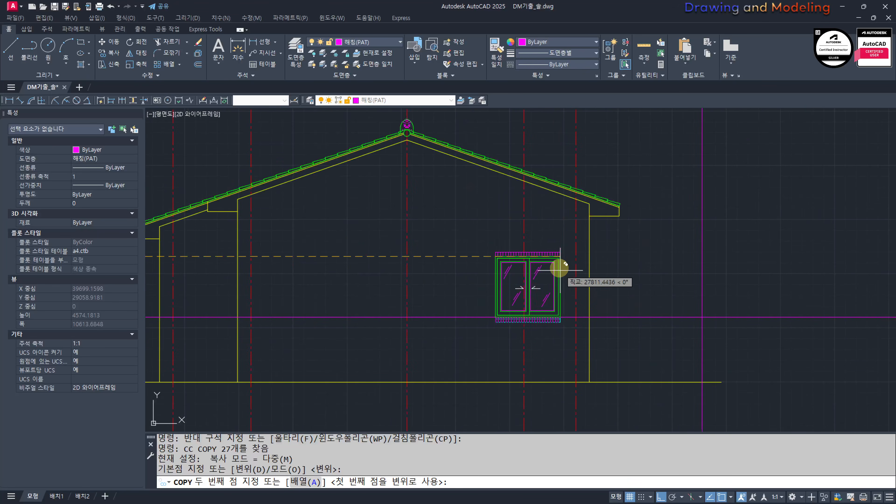
scroll(526, 263, "up", 3)
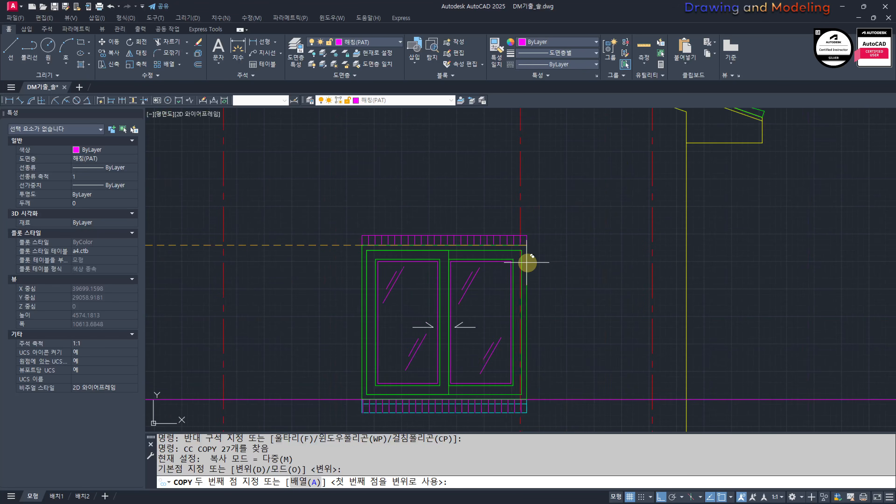
left_click(521, 245)
key("Escape")
key("Escape")
scroll(566, 265, "down", 4)
middle_click_drag(544, 284, 691, 321)
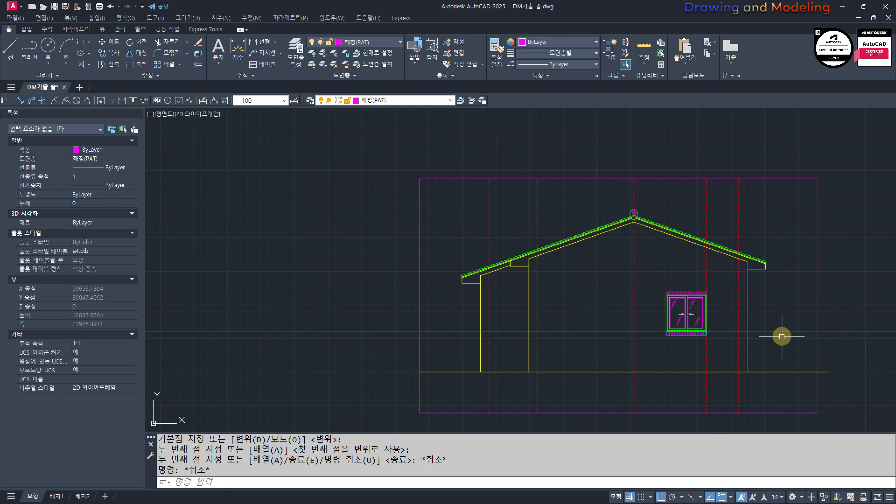
Step: Erase the horizontal guide line and the offset centre line beside the side elevation's window
left_click(800, 307)
left_click(786, 352)
middle_click_drag(722, 270, 711, 303)
left_click(709, 302)
left_click(683, 315)
middle_click_drag(695, 362, 657, 322)
type("e")
key("Return")
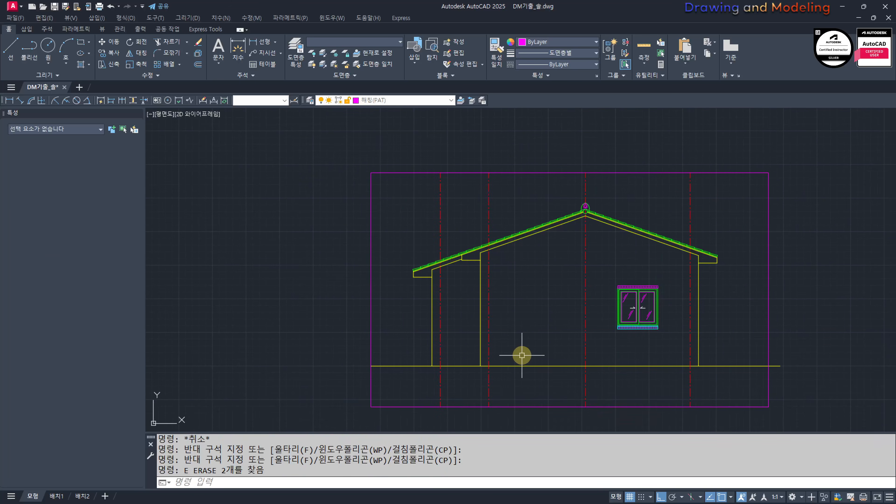
Step: Check the floor plan's terrace, entrance steps and 화단 for the parts seen in the side elevation
key("Escape")
scroll(568, 300, "down", 4)
middle_click_drag(162, 299, 459, 297)
middle_click_drag(649, 314, 711, 339)
scroll(458, 337, "down", 4)
scroll(707, 341, "down", 2)
middle_click_drag(468, 298, 664, 354)
scroll(728, 358, "up", 10)
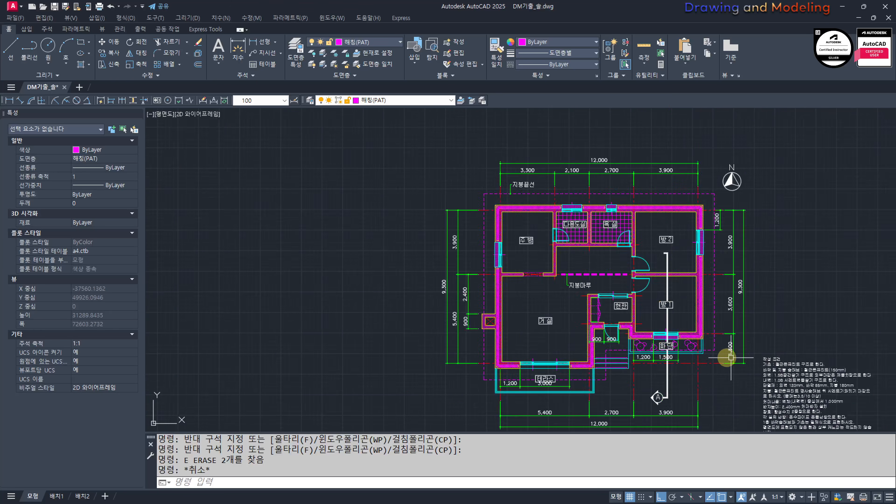
middle_click_drag(728, 358, 663, 320)
scroll(448, 287, "down", 6)
middle_click_drag(843, 393, 606, 320)
scroll(610, 305, "up", 6)
scroll(589, 366, "down", 2)
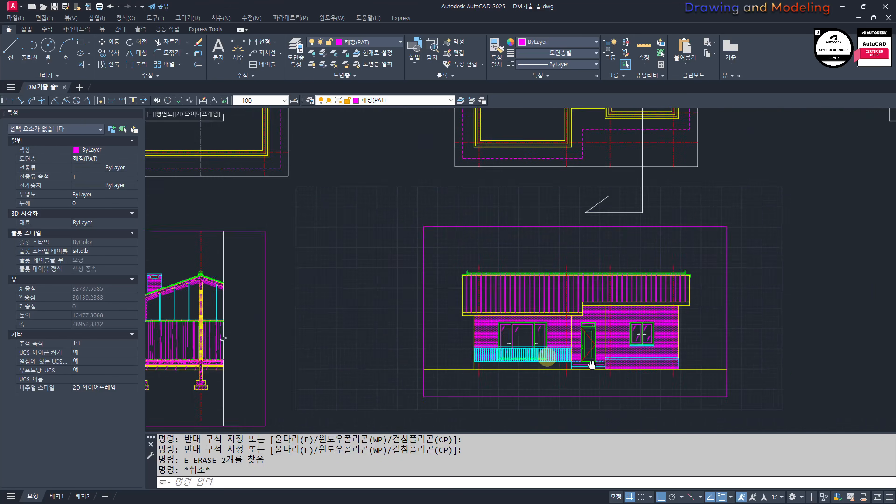
Step: Copy the section's terrace railing, its base and the entrance step lines to the side elevation, aligned where the leftmost centre line meets the ground
middle_click_drag(590, 365, 155, 286)
middle_click_drag(450, 299, 696, 341)
scroll(445, 344, "down", 2)
middle_click_drag(360, 361, 661, 364)
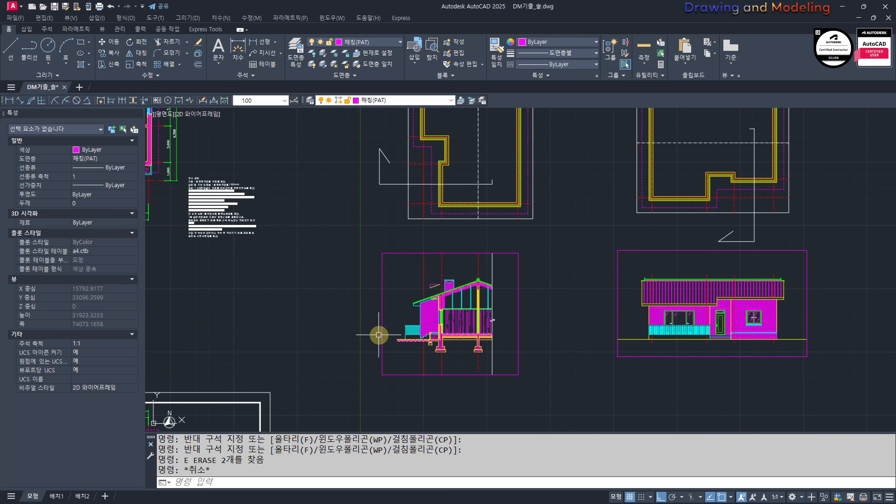
scroll(382, 333, "up", 6)
left_click(426, 269)
left_click(537, 402)
scroll(517, 374, "up", 4)
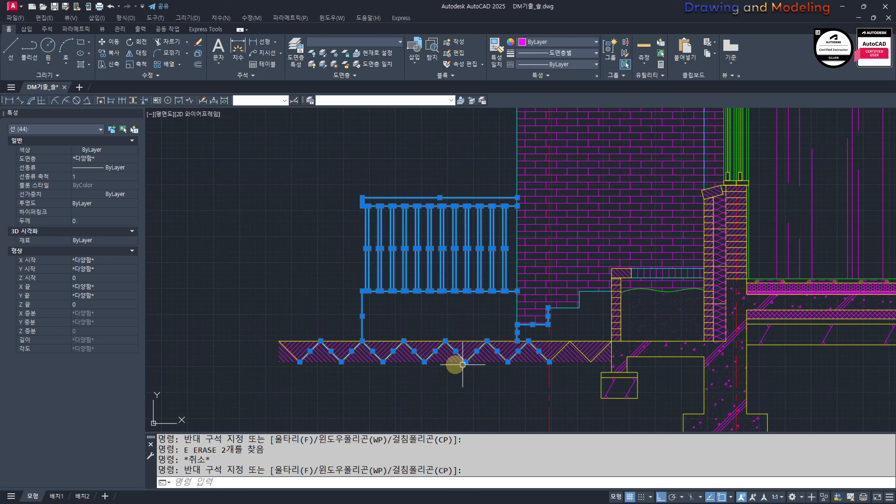
left_click(577, 394, "shift")
left_click(260, 355, "shift")
scroll(574, 318, "up", 4)
left_click(556, 282)
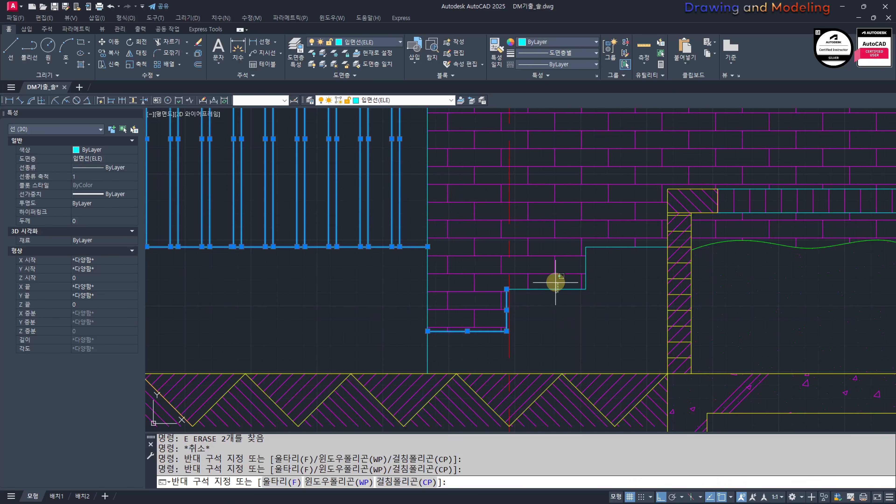
left_click(516, 301)
left_click(613, 255)
left_click(586, 246)
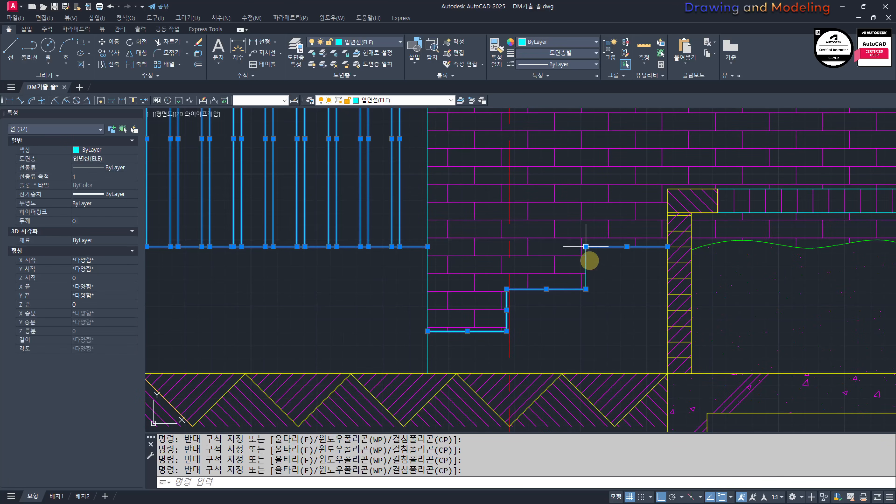
left_click(586, 261)
left_click(597, 279)
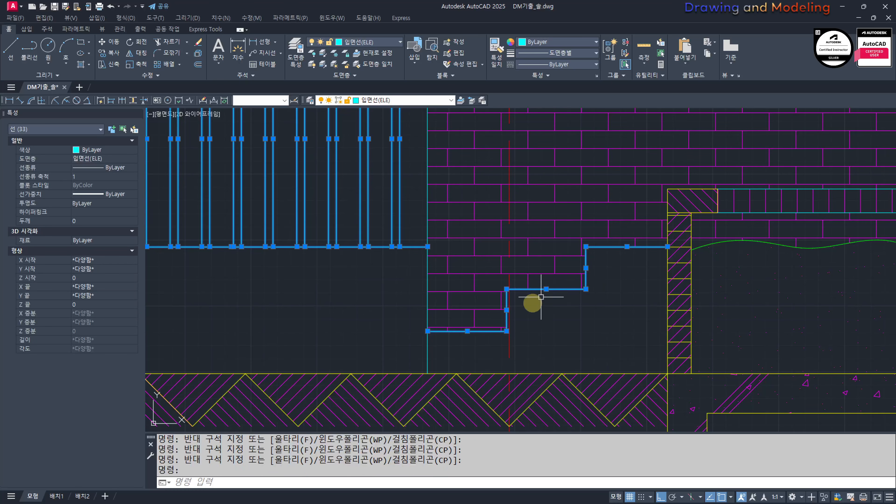
scroll(404, 332, "down", 2)
middle_click_drag(392, 320, 522, 318)
scroll(518, 317, "down", 1)
middle_click_drag(446, 320, 470, 318)
scroll(473, 320, "up", 2)
left_click(471, 311)
left_click(399, 322)
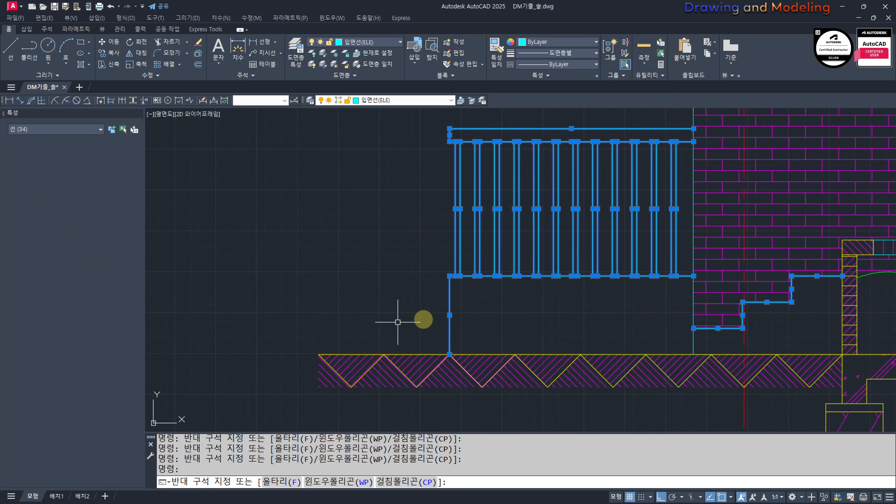
type("CC")
key("Return")
scroll(565, 321, "down", 3)
scroll(491, 281, "up", 3)
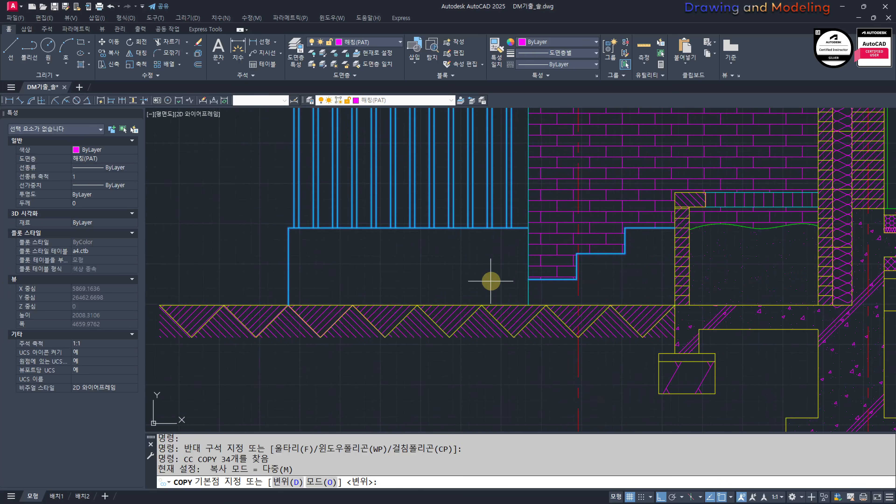
left_click(578, 303)
scroll(456, 294, "down", 3)
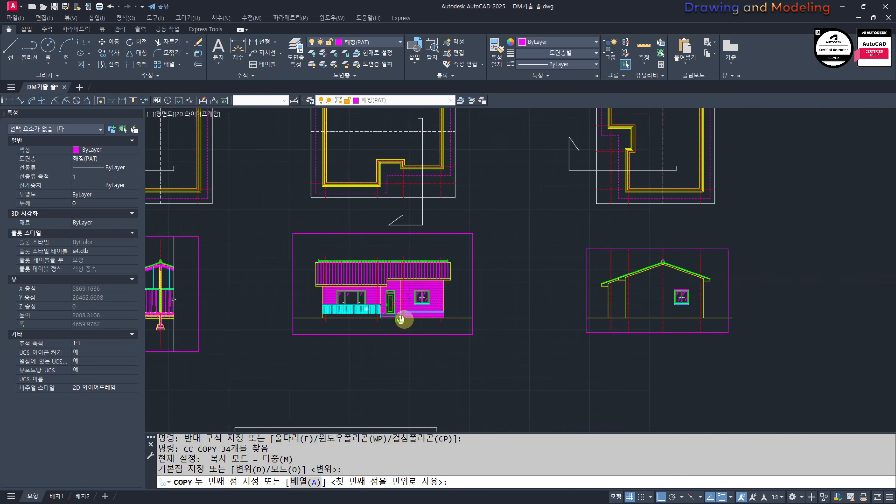
scroll(509, 301, "up", 3)
key("Escape")
scroll(536, 297, "up", 6)
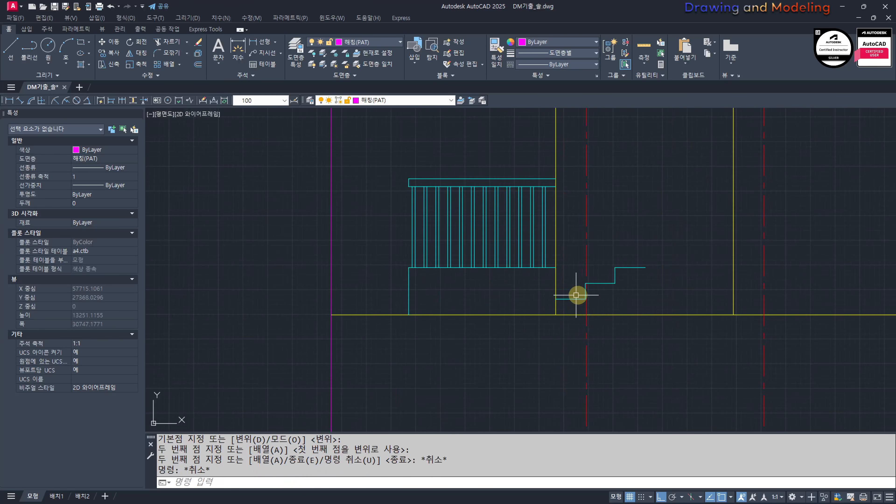
Step: Try to extend the side elevation's top step line to the neighbouring wall line, then undo it
type("E")
left_click(574, 302)
left_click(556, 330)
key("Escape")
key("Escape")
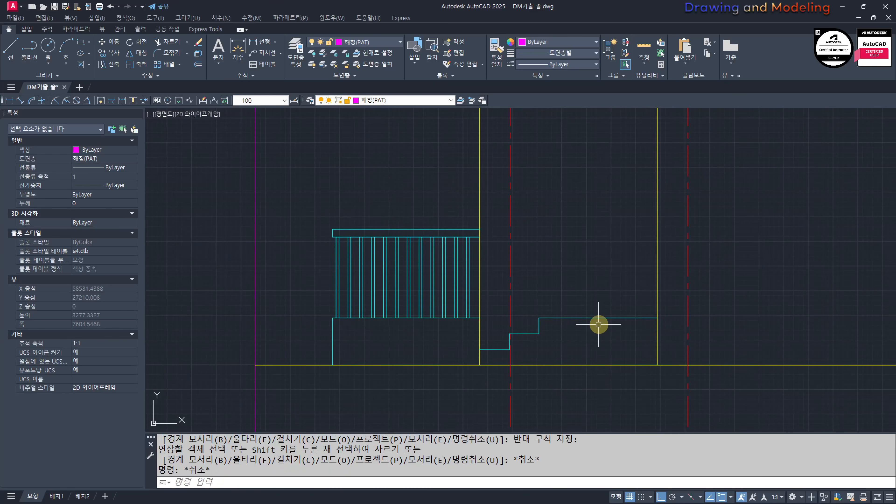
key("ctrl+z")
Step: Copy the planter wall's outer edge and top line from the section to the side elevation, using the centre line and ground intersection as reference
scroll(529, 320, "down", 6)
middle_click_drag(360, 318, 856, 326)
scroll(526, 343, "up", 10)
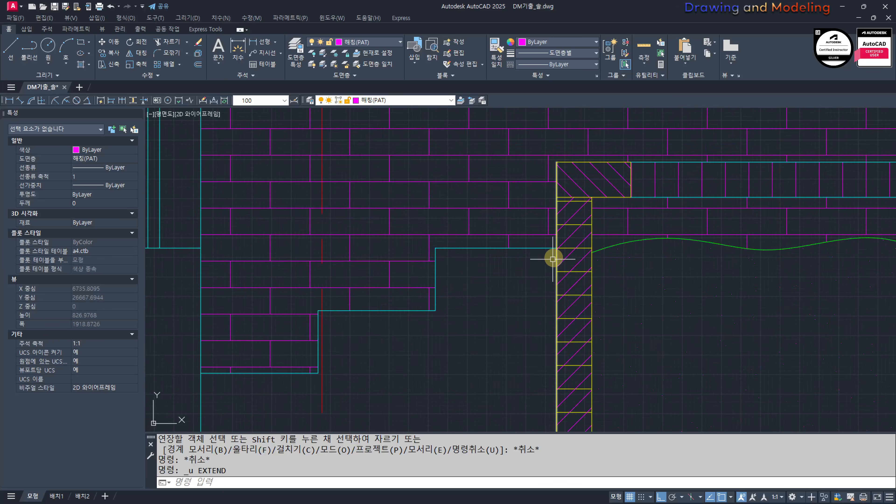
left_click(552, 246)
middle_click_drag(615, 156, 561, 239)
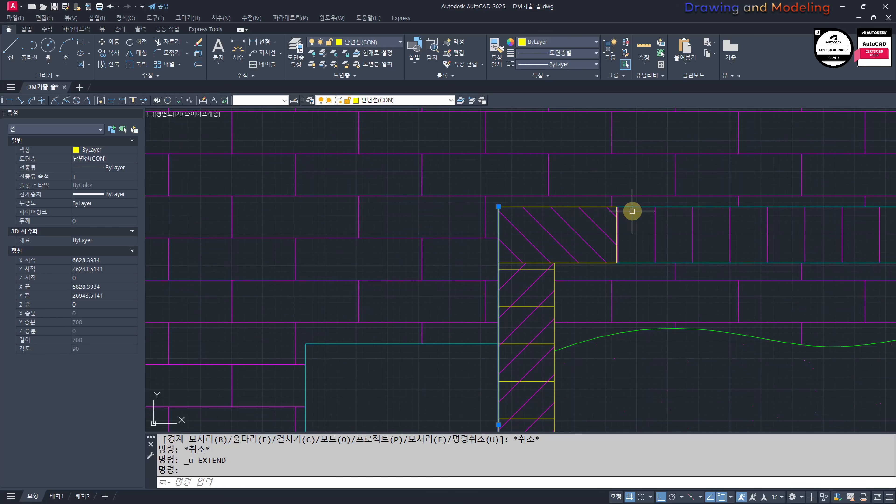
scroll(634, 208, "down", 3)
key("Return")
scroll(453, 281, "up", 4)
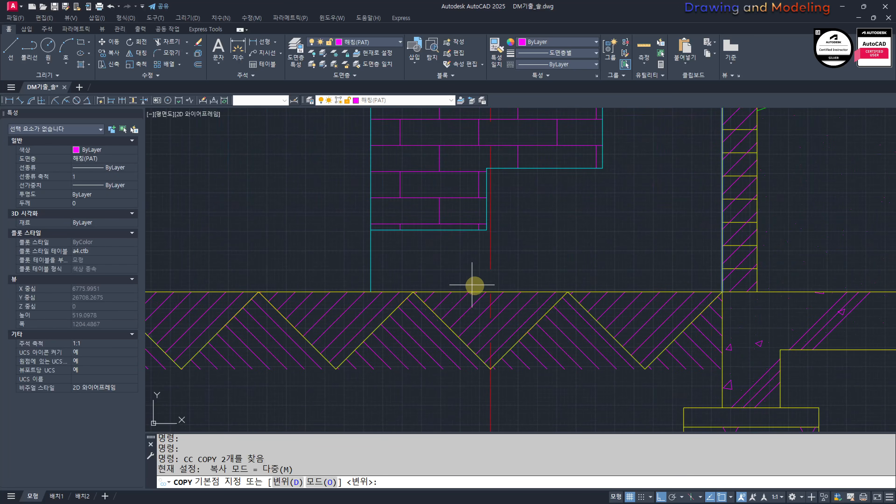
left_click(490, 291)
scroll(491, 300, "down", 10)
scroll(675, 337, "down", 2)
middle_click_drag(615, 324, 363, 311)
middle_click_drag(702, 312, 358, 310)
scroll(729, 302, "up", 6)
key("Escape")
key("Escape")
Step: Match the copied vertical planter edge's properties to the cyan elevation lines
middle_click_drag(841, 242, 594, 301)
type("mm")
key("Return")
left_click(577, 254)
left_click(630, 262)
left_click(572, 229)
key("Escape")
key("Escape")
scroll(603, 241, "up", 2)
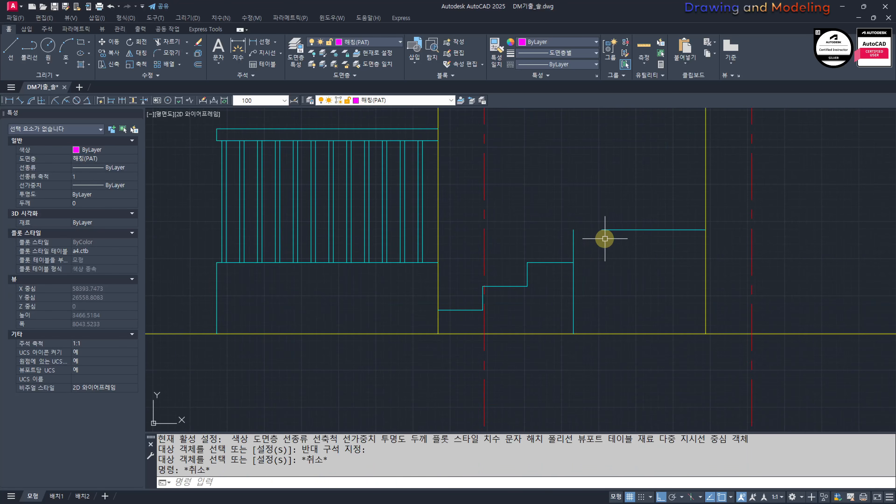
Step: Join the planter's top line and vertical edge into a square corner with Fillet
type("f")
key("Return")
left_click(607, 230)
left_click(573, 239)
key("Escape")
Step: Offset the planter's top line 90 downward in the side elevation
type("o")
key("Return")
type("90")
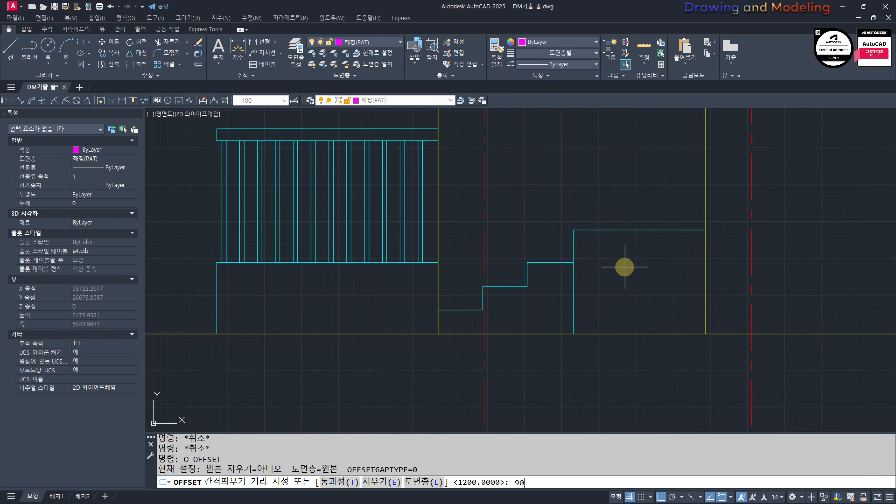
left_click(634, 284)
key("Escape")
key("Escape")
middle_click_drag(608, 299, 619, 312)
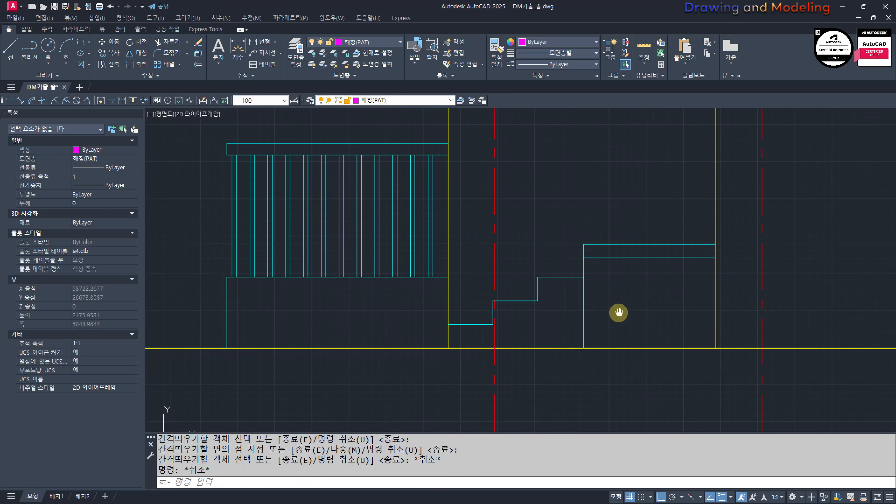
Step: Examine the side elevation's railing, steps, planter, window and roof for missing parts
scroll(550, 291, "down", 2)
middle_click_drag(522, 299, 628, 316)
scroll(628, 316, "up", 4)
scroll(630, 316, "down", 6)
middle_click_drag(698, 306, 555, 329)
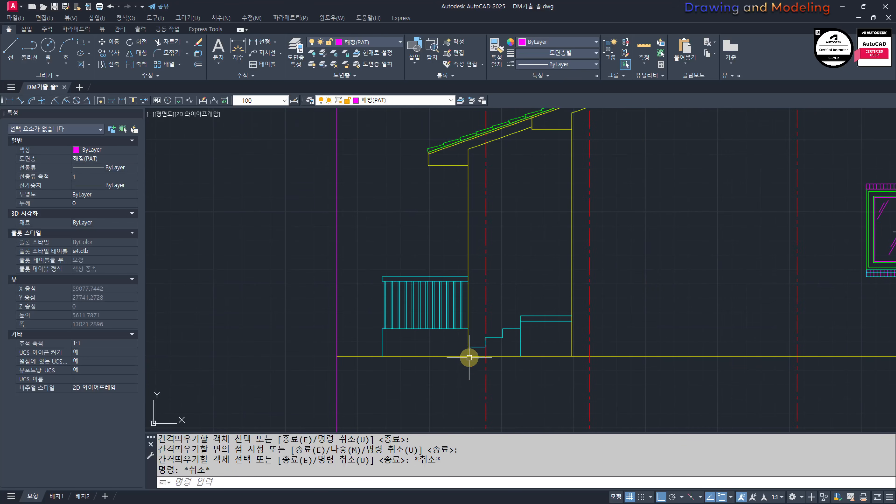
middle_click_drag(473, 369, 518, 391)
scroll(595, 314, "down", 2)
middle_click_drag(596, 314, 406, 305)
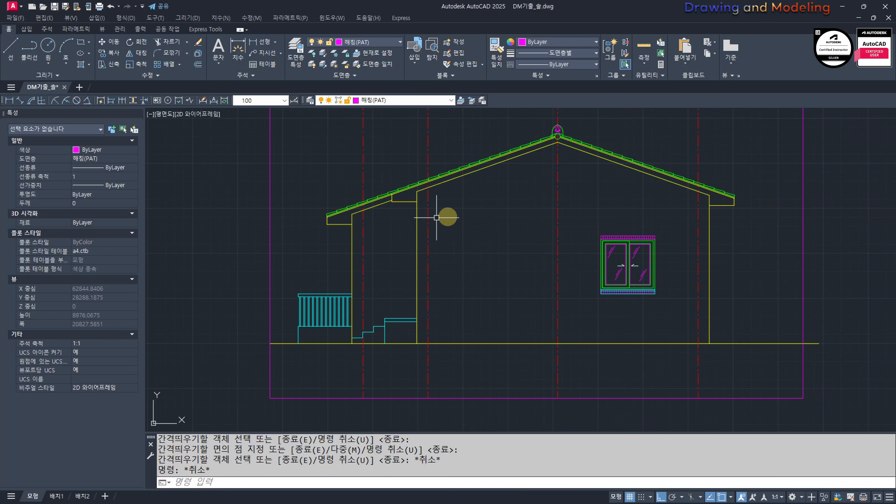
middle_click_drag(485, 287, 540, 304)
scroll(637, 327, "down", 2)
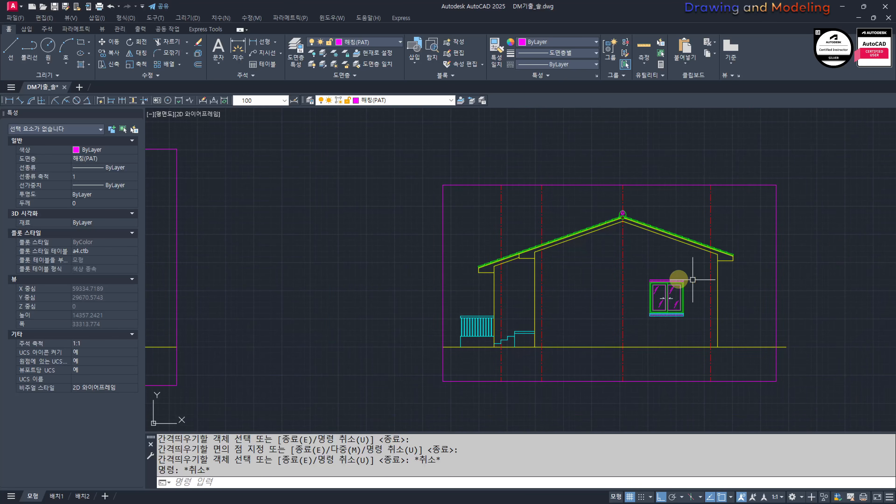
middle_click_drag(635, 264, 636, 288)
scroll(636, 287, "up", 2)
middle_click_drag(615, 262, 616, 260)
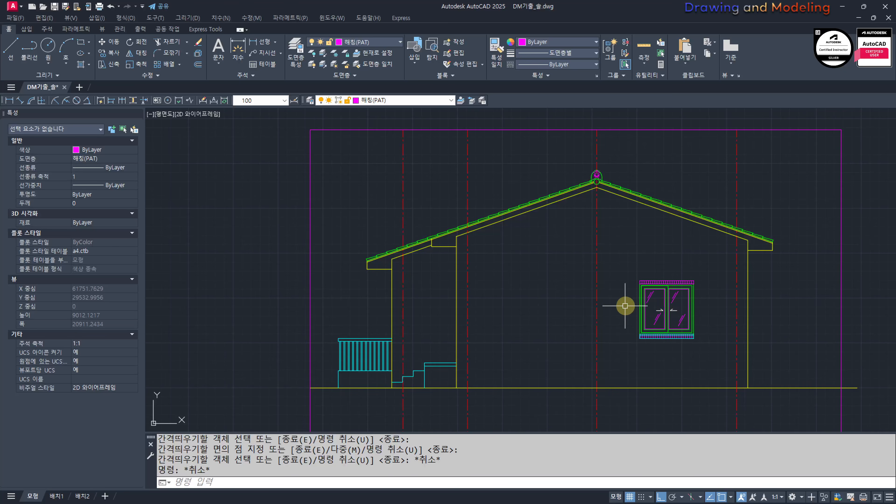
Step: Compare the section with the front elevation to find parts still missing from the elevations
scroll(624, 280, "down", 6)
middle_click_drag(459, 294, 724, 348)
mouse_move(489, 355)
middle_mouse_down()
mouse_move(594, 362)
mouse_move(446, 348)
mouse_move(408, 313)
middle_mouse_up()
scroll(445, 348, "up", 2)
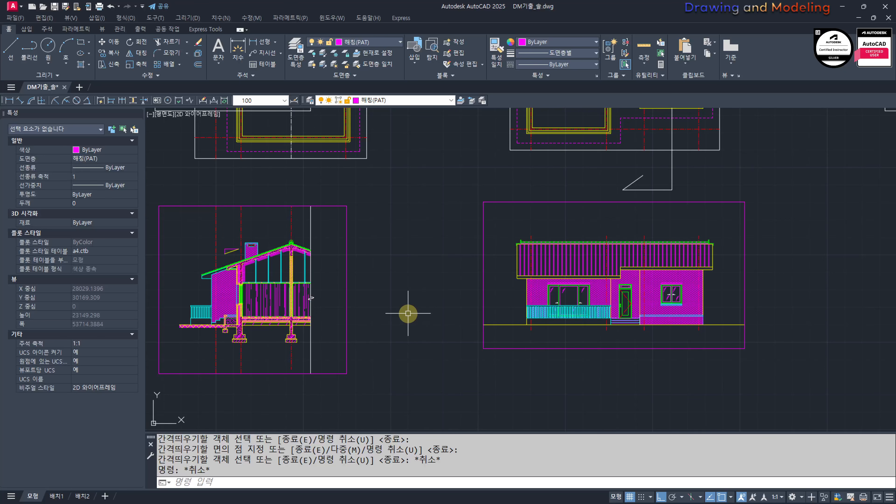
middle_click_drag(357, 257, 398, 283)
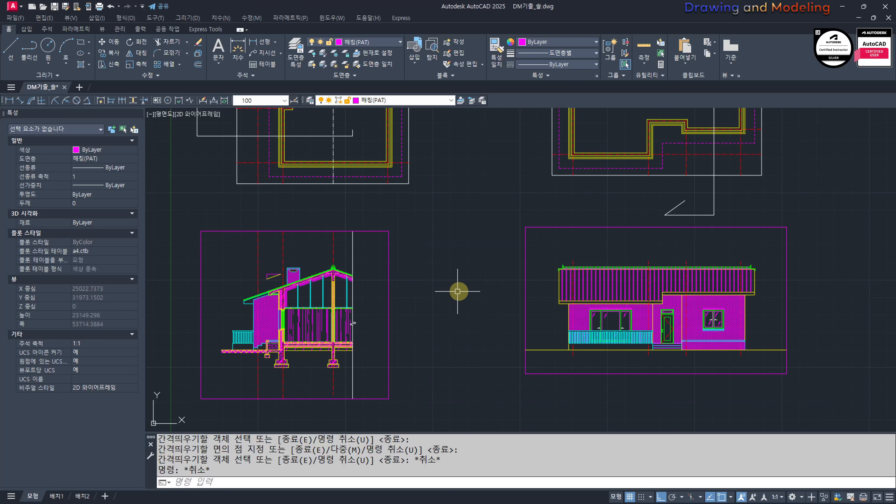
middle_click_drag(458, 291, 474, 300)
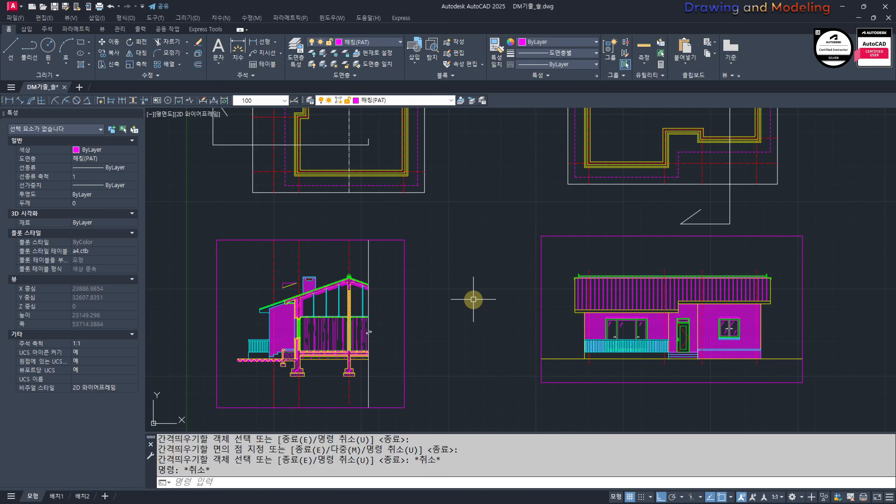
middle_click_drag(407, 269, 483, 281)
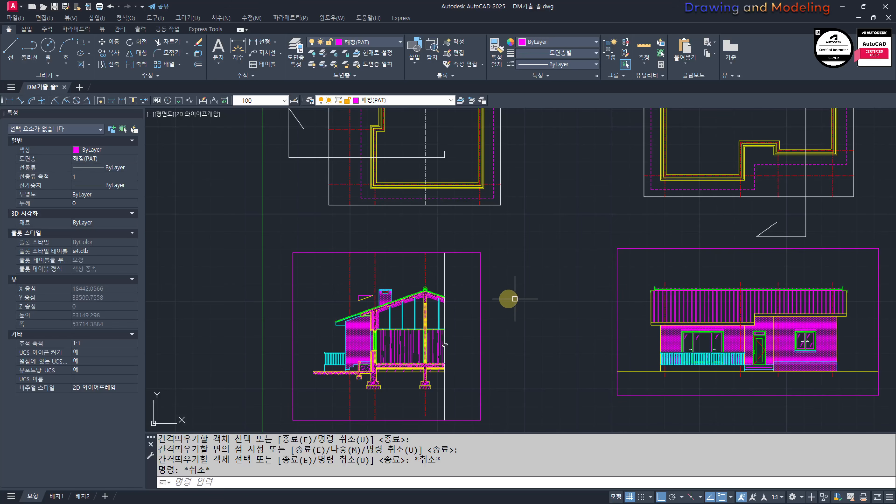
scroll(427, 303, "down", 4)
mouse_move(368, 300)
middle_mouse_down()
mouse_move(532, 334)
mouse_move(371, 289)
middle_mouse_up()
scroll(339, 263, "up", 8)
scroll(338, 262, "down", 8)
scroll(598, 315, "up", 4)
scroll(298, 285, "up", 4)
middle_click_drag(298, 284, 526, 299)
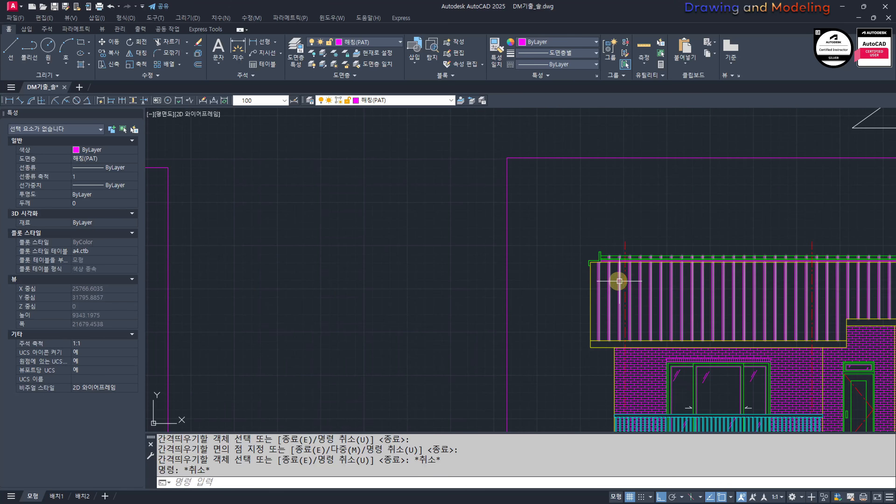
scroll(619, 281, "down", 8)
scroll(610, 287, "up", 6)
scroll(613, 177, "down", 4)
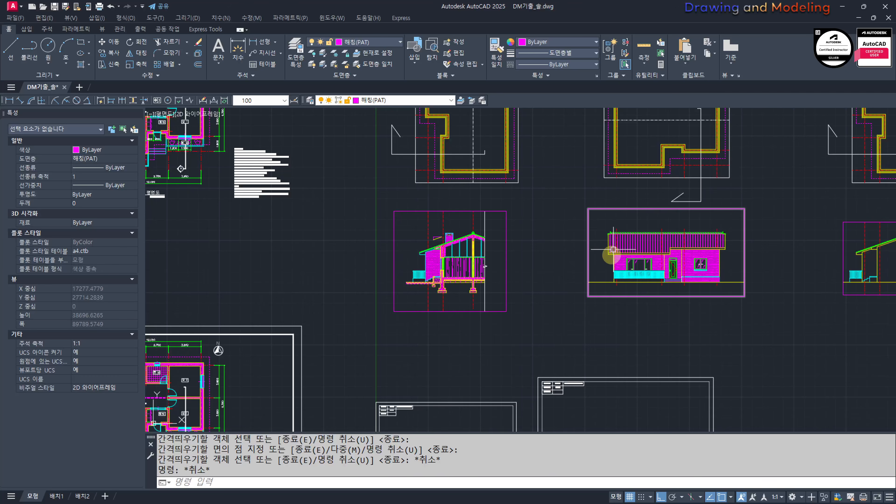
Step: Offset the left roof edge of the front elevation 100 outward
scroll(600, 254, "up", 6)
type("o")
key("Return")
type("100")
key("Return")
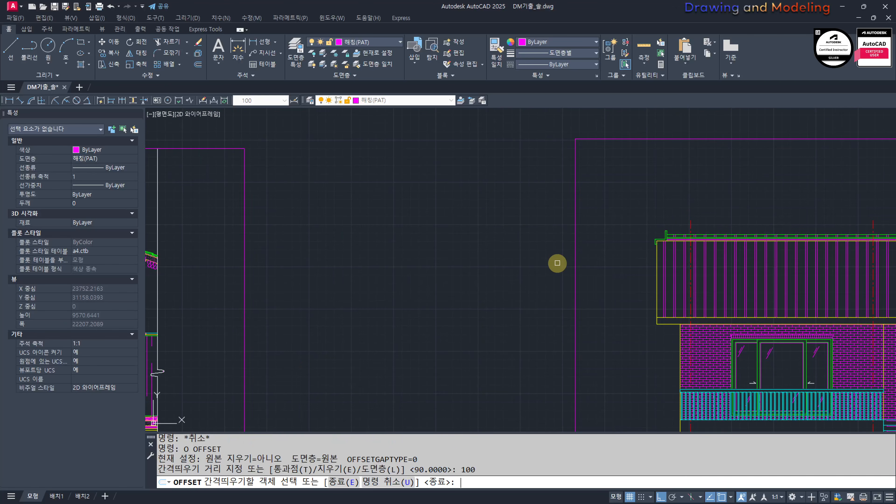
scroll(651, 261, "up", 4)
left_click(666, 242)
left_click(621, 258)
key("Escape")
key("Escape")
scroll(640, 179, "up", 6)
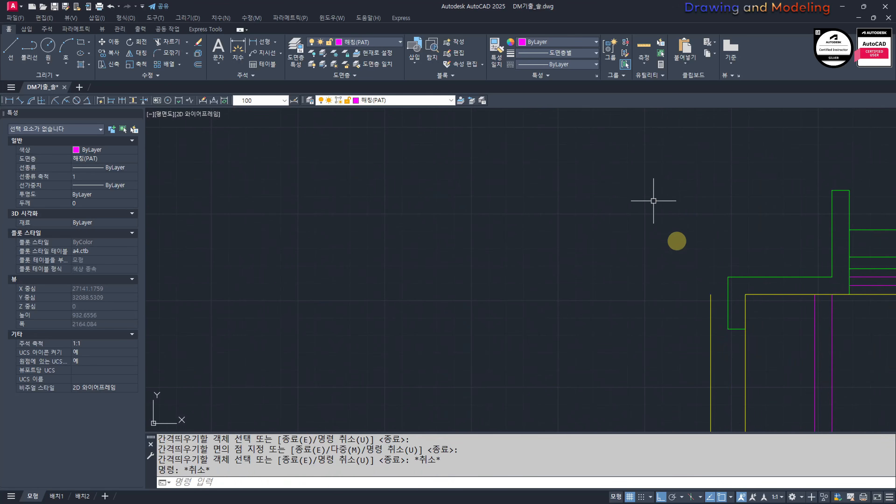
Step: Stretch the upper end of the offset roof-edge line upward past the ridge in the front elevation
type("s")
left_click(723, 311)
left_click(675, 260)
key("space")
scroll(645, 336, "down", 5)
left_click(615, 391)
left_click(563, 159)
key("Escape")
key("Escape")
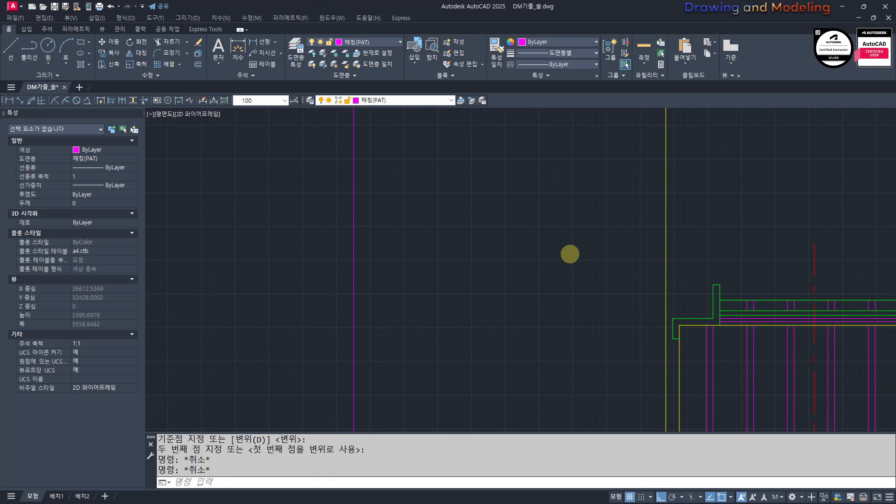
scroll(570, 254, "down", 5)
scroll(586, 282, "up", 8)
left_click(617, 331)
left_click(453, 265)
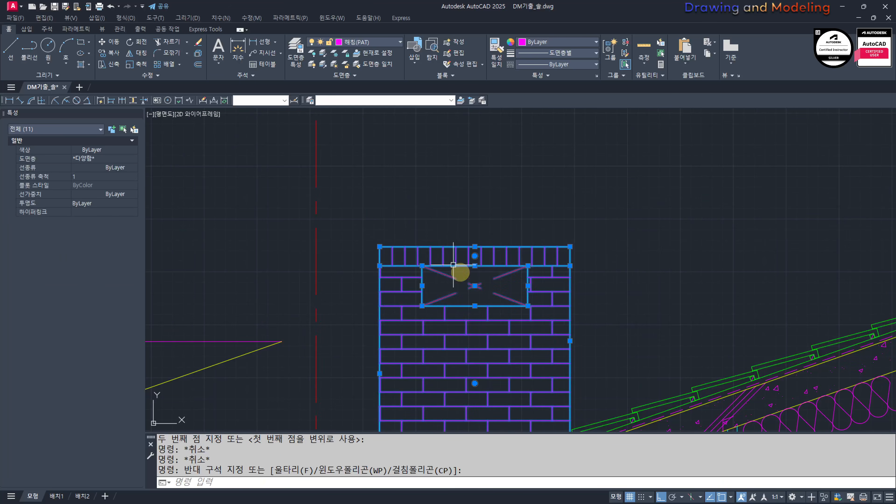
middle_click_drag(408, 424, 512, 321)
type("cc")
scroll(466, 408, "up", 6)
key("Escape")
key("Escape")
Step: Draw a horizontal construction line through the point where the chimney's left edge meets the roof tiles in the section
scroll(505, 336, "down", 4)
type("x")
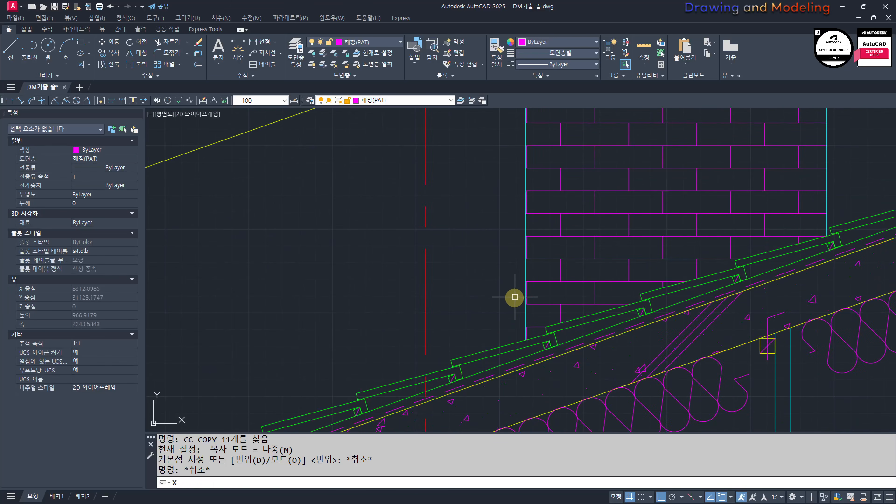
type("l;")
key("space")
type("h")
key("space")
scroll(522, 392, "up", 5)
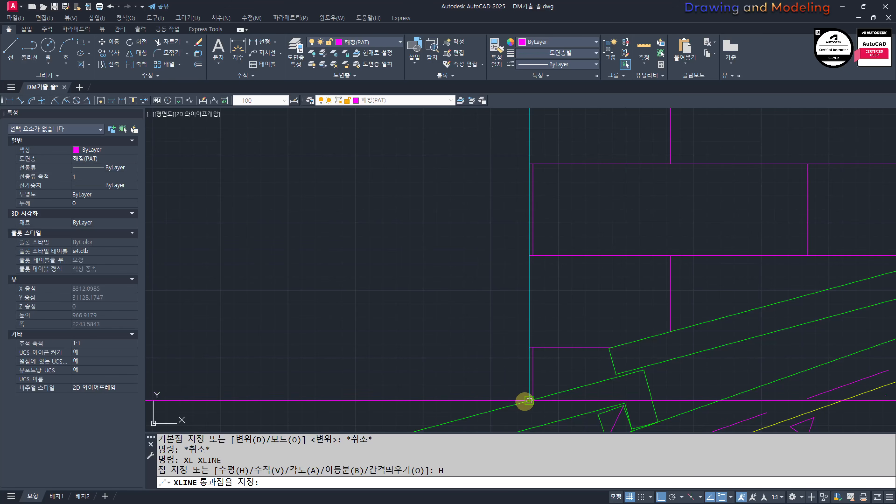
key("Escape")
key("Escape")
scroll(527, 401, "down", 6)
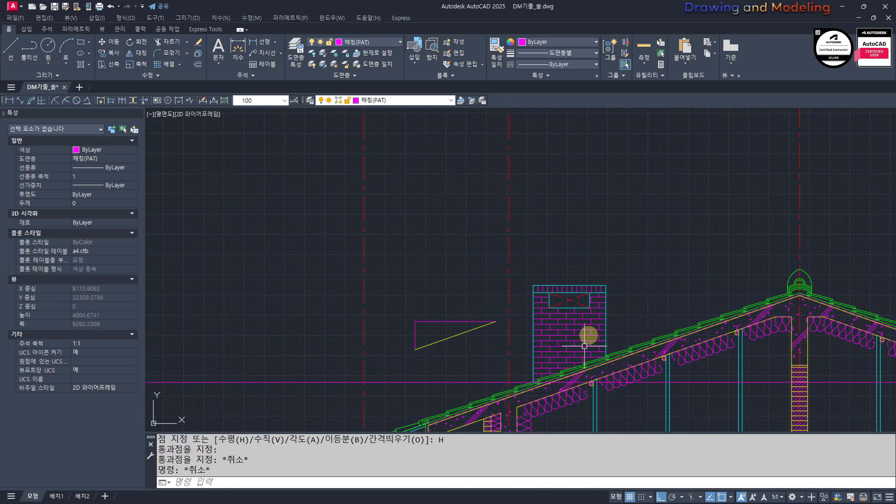
Step: Copy the section's chimney from its lower-left corner to where the construction line crosses the front elevation's offset roof-edge line
left_click(653, 313)
left_click(539, 258)
type("cc")
key("space")
scroll(538, 335, "up", 5)
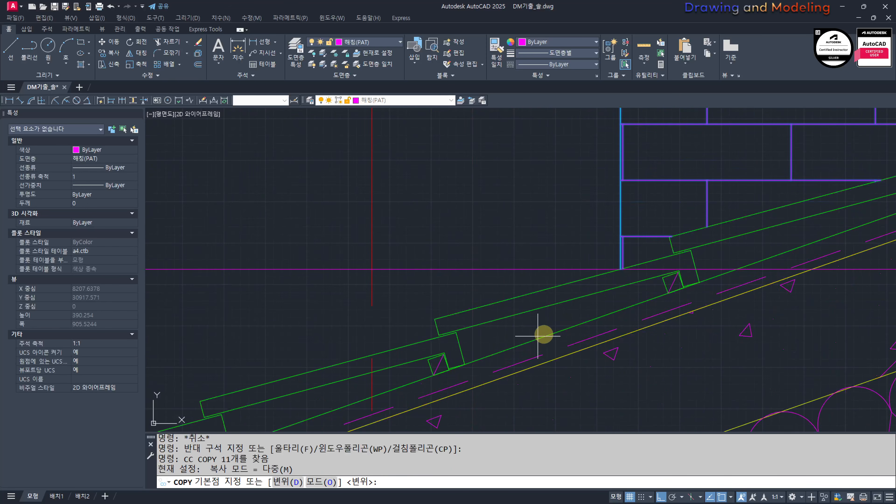
scroll(623, 272, "up", 3)
left_click(621, 270)
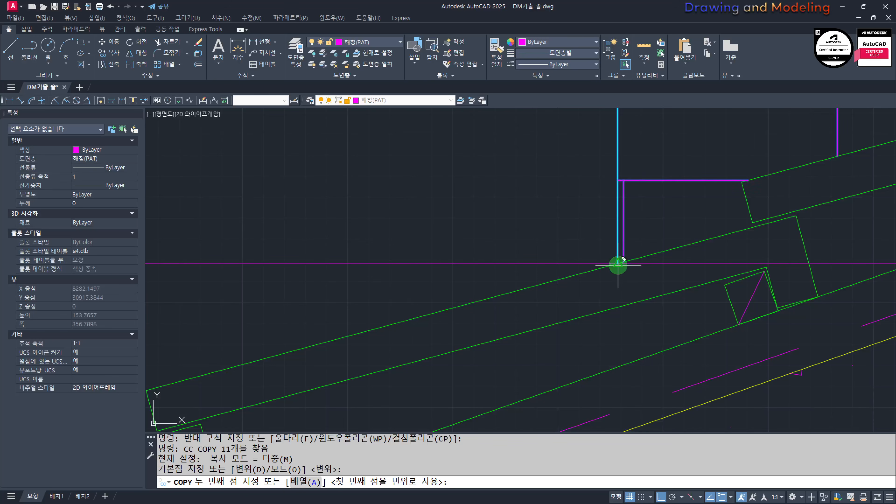
scroll(619, 269, "down", 8)
middle_click_drag(847, 300, 414, 275)
scroll(552, 264, "up", 6)
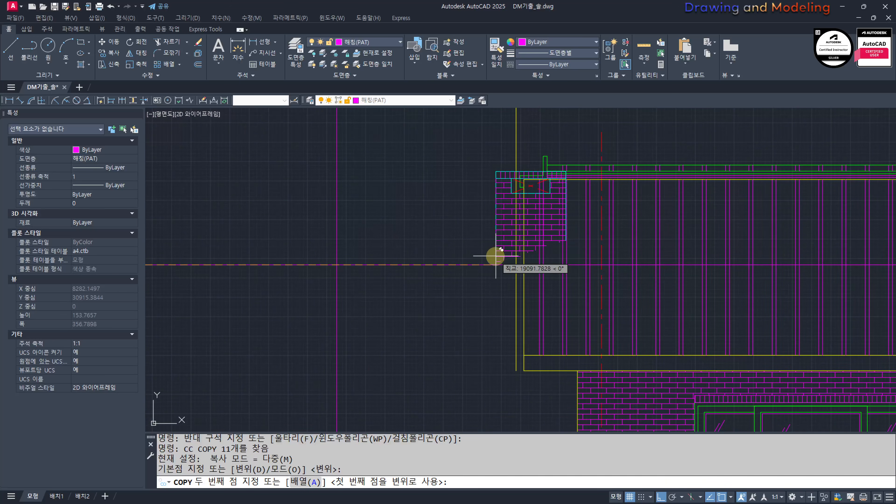
left_click(517, 264)
key("Escape")
key("Escape")
Step: Erase the offset roof-edge line beside the copied chimney in the front elevation
left_click(512, 283)
left_click(503, 290)
left_click(514, 284)
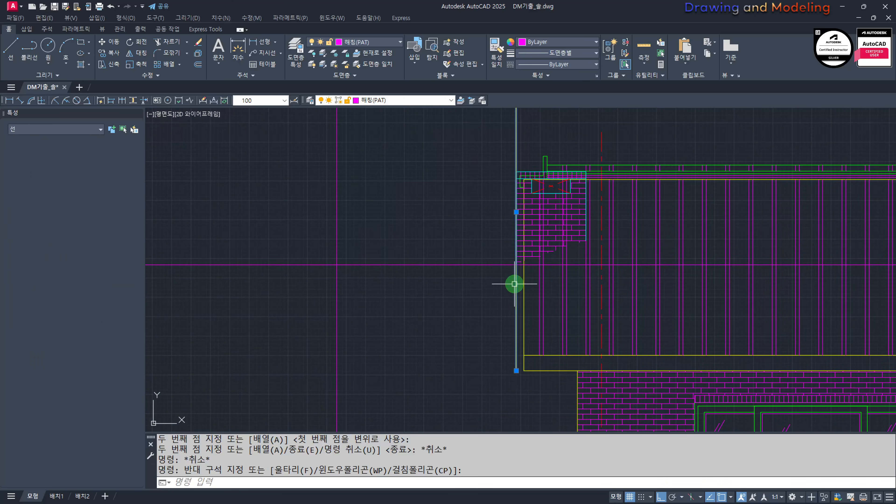
type("e")
key("Return")
Step: Trim the horizontal construction line outside the chimney's left edge
scroll(511, 252, "up", 4)
type("tr")
key("Return")
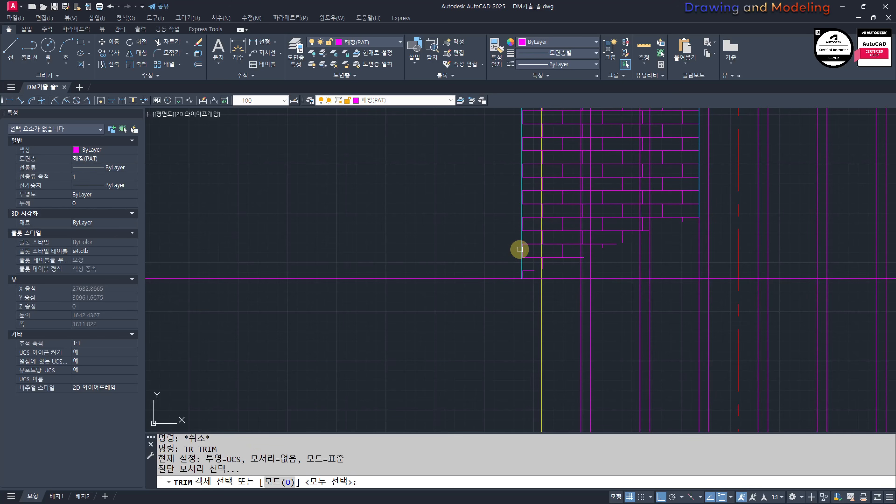
left_click(523, 247)
key("Return")
left_click(492, 261)
left_click(447, 322)
key("Escape")
key("Escape")
Step: Fillet the chimney's right edge with the horizontal construction line into a sharp lower corner
scroll(600, 279, "down", 6)
type("f")
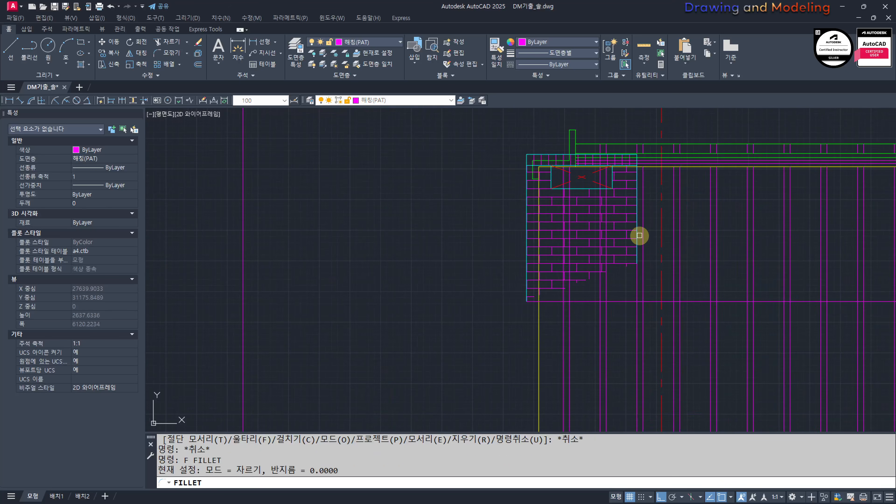
left_click(638, 235)
key("Escape")
key("Escape")
scroll(620, 297, "up", 4)
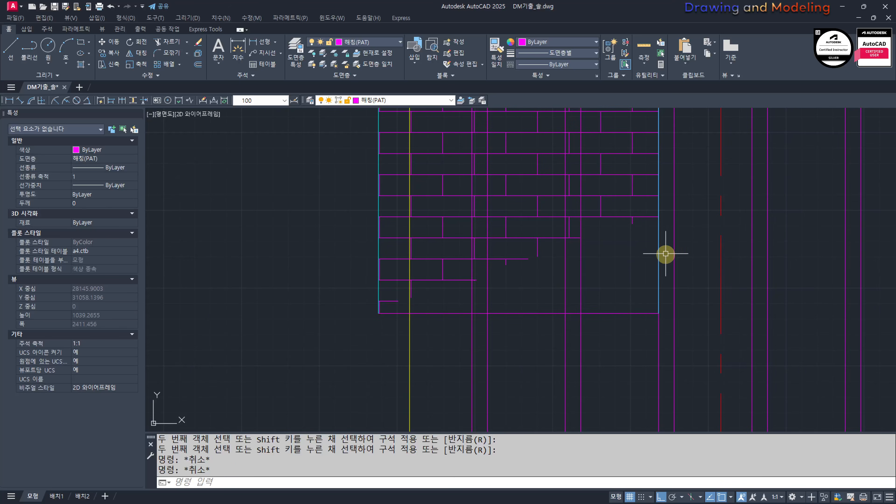
Step: Erase the brick hatch inside the copied chimney in the front elevation
left_click(615, 224)
left_click(601, 204)
type("e")
key("Return")
key("Escape")
key("Escape")
Step: Remove the roof surface's vertical hatch lines around the copied chimney
scroll(606, 339, "down", 4)
type("tr")
key("Return")
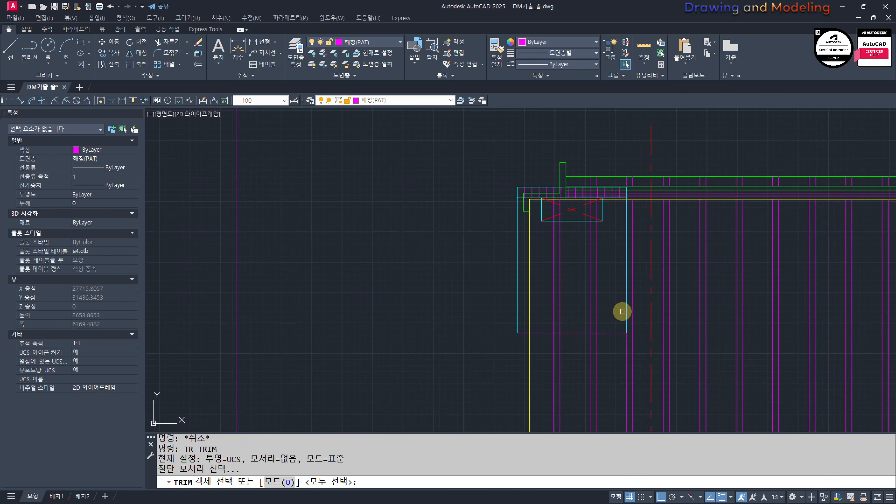
left_click(613, 333)
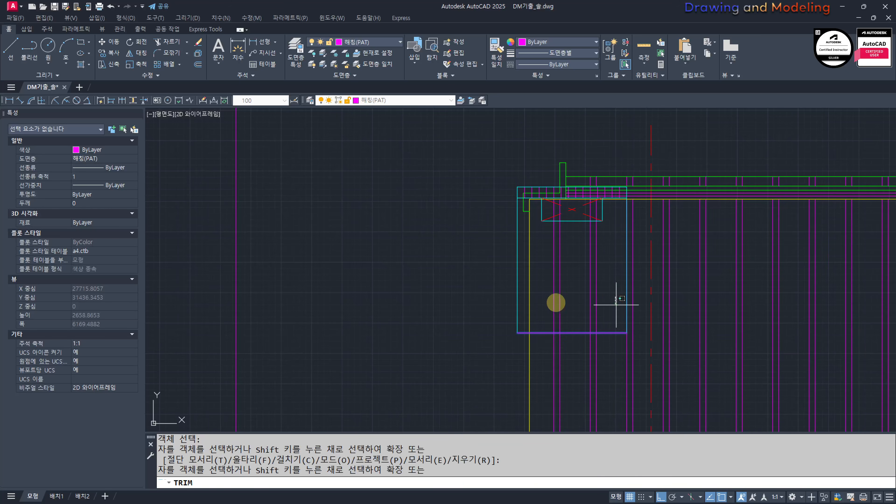
left_click(545, 303)
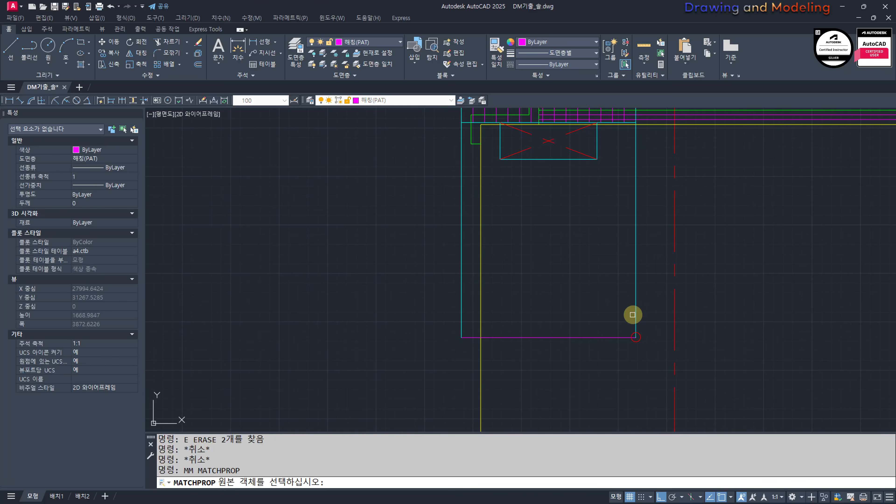
Step: Match the chimney's bottom line to the properties of its right edge
left_click(634, 319)
left_click(588, 321)
left_click(561, 359)
key("Escape")
key("Escape")
scroll(535, 300, "down", 4)
scroll(537, 300, "up", 4)
mouse_move(537, 300)
middle_mouse_down()
mouse_move(549, 309)
mouse_move(544, 293)
middle_mouse_up()
key("Escape")
key("Escape")
middle_click_drag(526, 322, 560, 363)
scroll(577, 352, "down", 2)
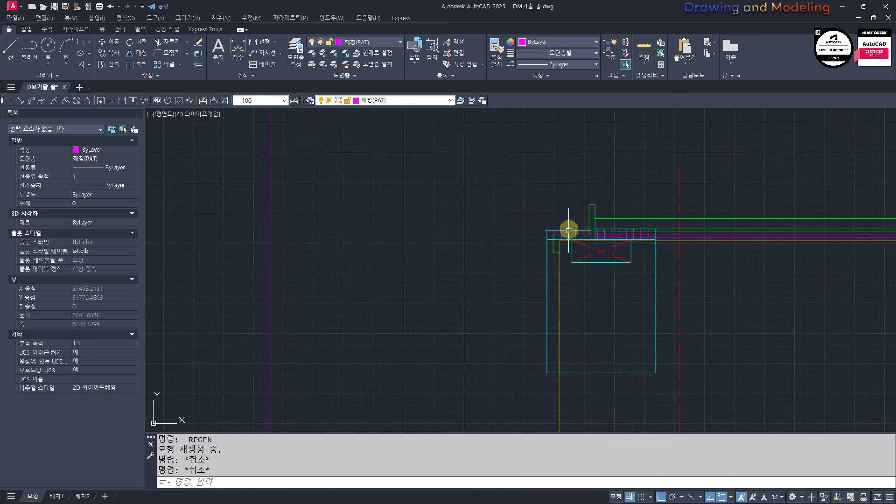
scroll(571, 229, "up", 4)
scroll(583, 239, "up", 4)
left_click(532, 234)
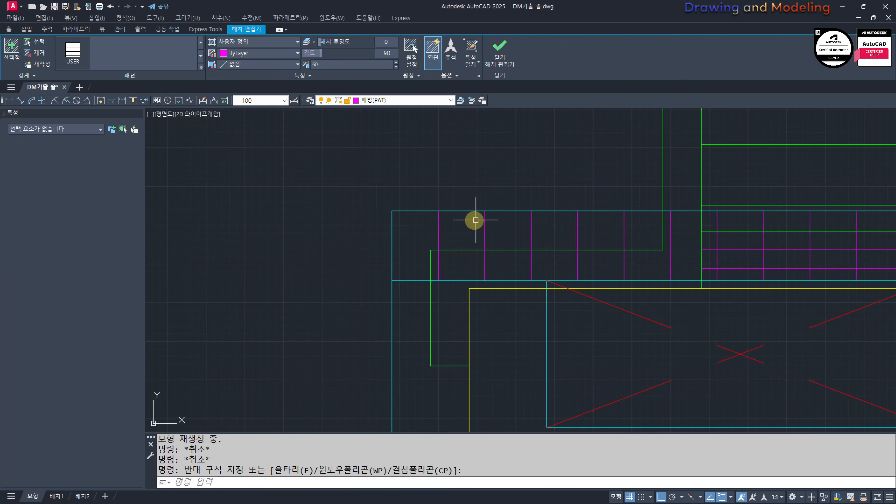
left_click(474, 220)
left_click(508, 235)
key("Escape")
key("Escape")
scroll(518, 241, "down", 6)
Step: Trim the vertical roof-end line inside the chimney's crown, using the crown's top edge as the cutting edge
scroll(525, 245, "up", 4)
left_click(476, 244)
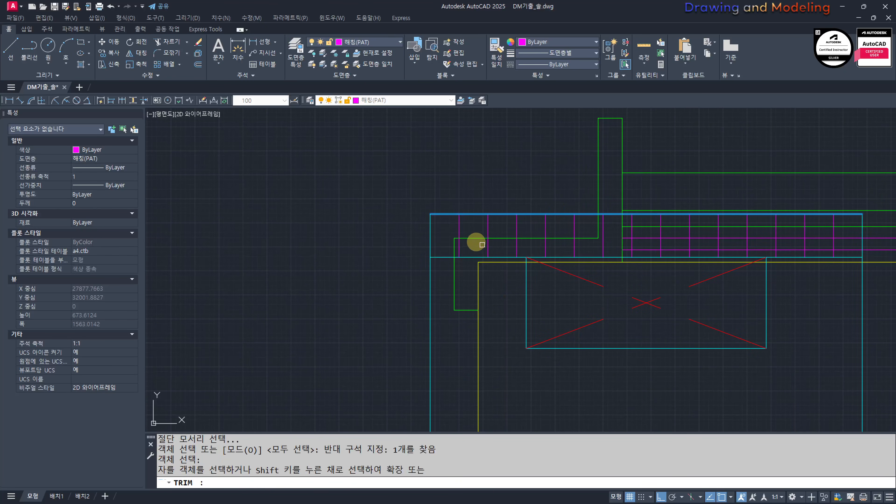
key("Return")
left_click(594, 235)
left_click(617, 226)
left_click(765, 239)
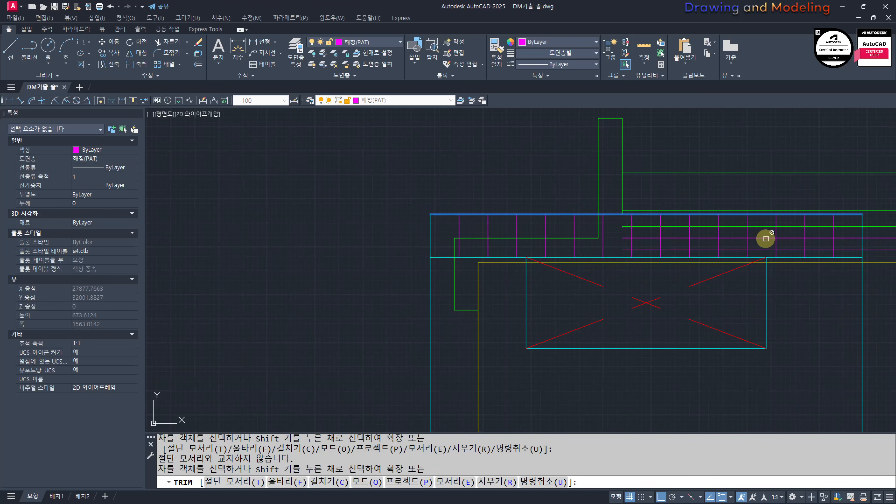
left_click(845, 222)
left_click(824, 255)
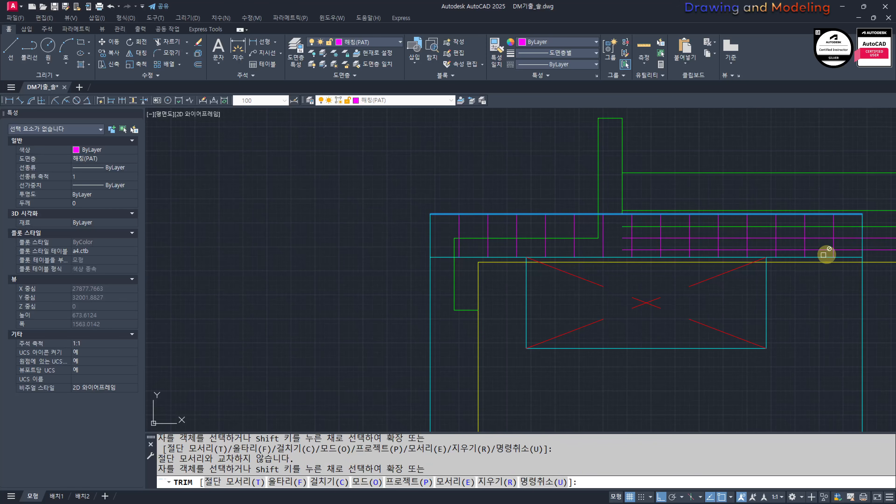
Step: Trim the horizontal ridge lines inside the crown back to the chimney's right edge
key("Escape")
key("Return")
left_click(871, 219)
left_click(855, 221)
key("Return")
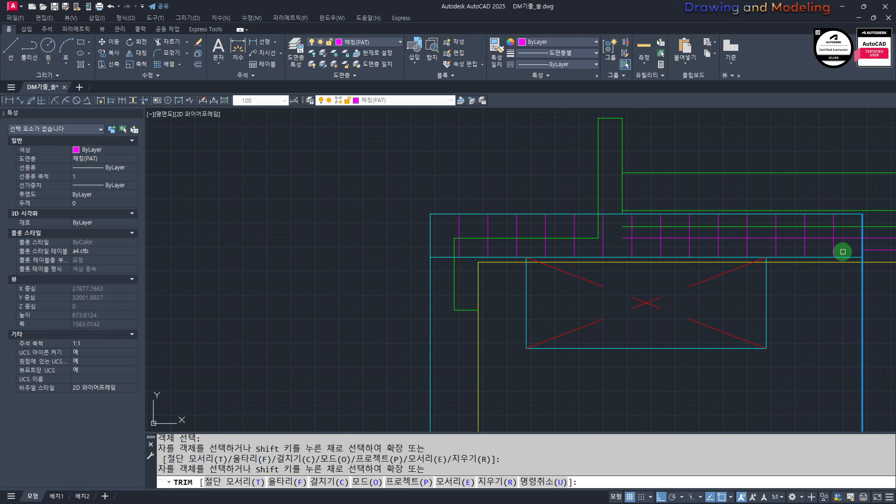
left_click(847, 222)
key("Escape")
key("Escape")
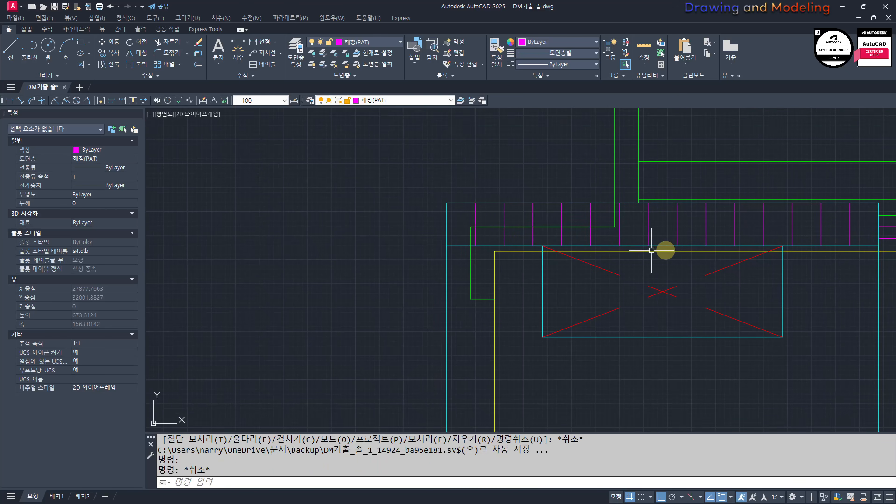
Step: Trim the yellow horizontal roof line crossing the chimney opening back to the chimney's right edge
scroll(820, 257, "up", 5)
middle_click_drag(819, 257, 576, 259)
key("Return")
left_click(763, 267)
left_click(675, 278)
key("Return")
left_click(687, 255)
left_click(679, 204)
key("Escape")
scroll(650, 234, "down", 6)
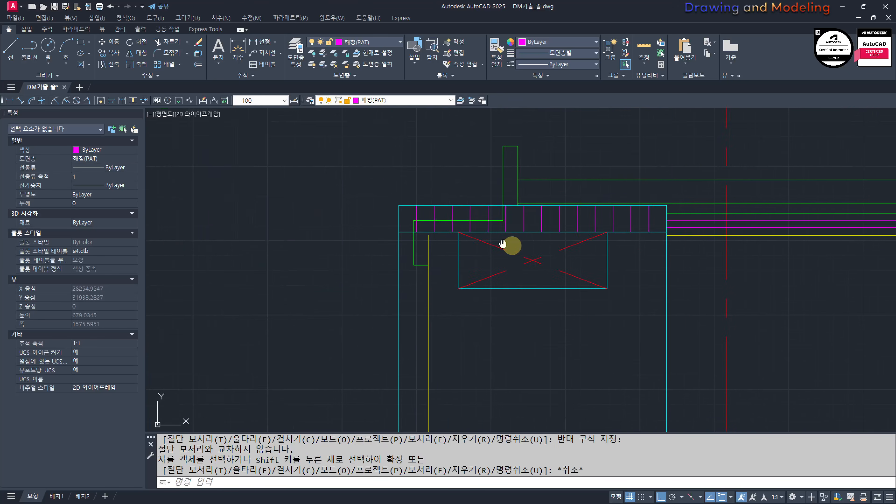
Step: Erase the leftover green roof-end lines inside the chimney's upper-left part
key("Escape")
scroll(525, 212, "up", 6)
mouse_move(508, 245)
middle_mouse_down()
mouse_move(616, 244)
mouse_move(527, 231)
middle_mouse_up()
left_click(596, 193)
scroll(606, 215, "down", 5)
type("e")
middle_click_drag(474, 282, 548, 245)
left_click(548, 244)
left_click(527, 263)
type("e ")
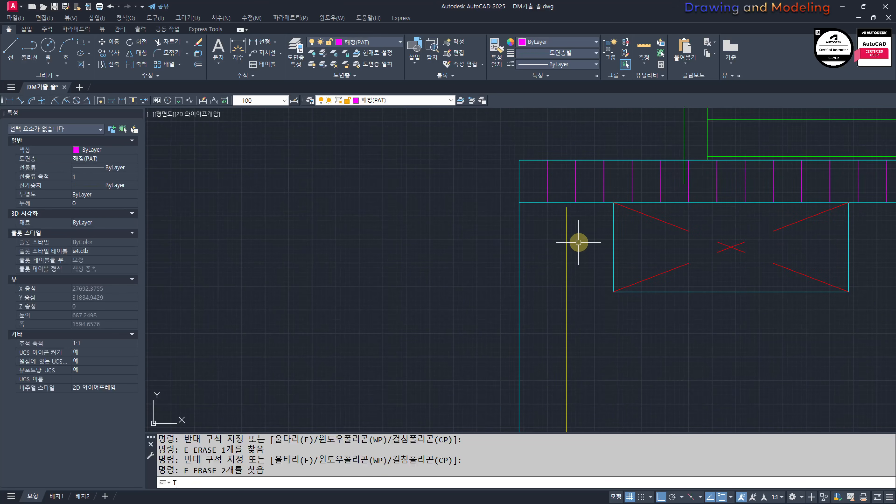
type("tr")
Step: Trim the yellow vertical roof edge inside the chimney down to the chimney's bottom line
scroll(579, 254, "down", 6)
key("Escape")
key("Escape")
scroll(599, 226, "up", 10)
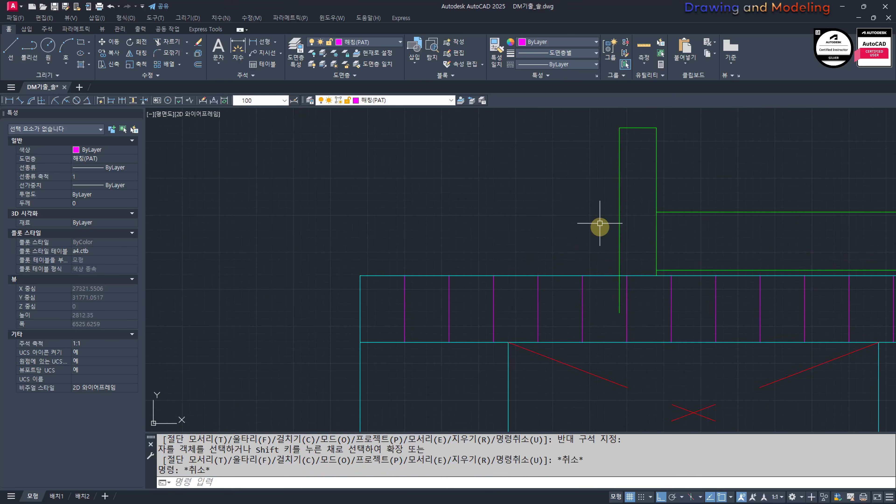
type("tr")
Step: Trim the green vertical ridge-end line below the chimney's top edge
left_click(626, 301)
left_click(625, 274)
key("space")
left_click(640, 287)
key("Escape")
scroll(565, 275, "down", 15)
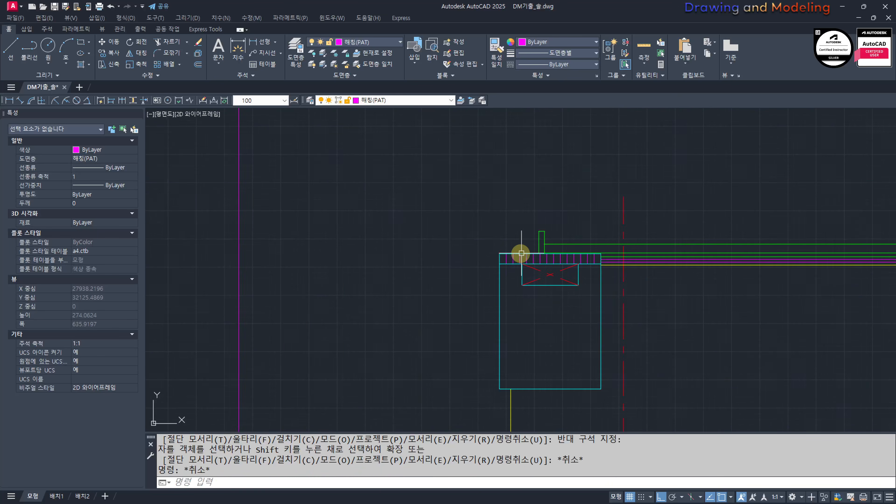
type("Ex")
left_click(554, 386)
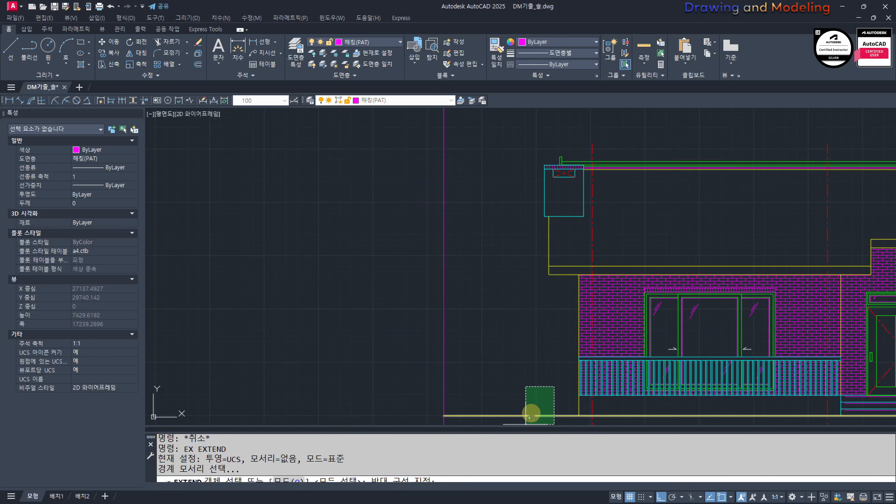
left_click(525, 422)
key("space")
middle_click_drag(540, 357, 550, 303)
key("Escape")
Step: Extend the chimney's left edge down to the ground line of the front elevation
type("ex")
left_click(560, 391)
left_click(531, 358)
middle_click_drag(541, 235, 537, 317)
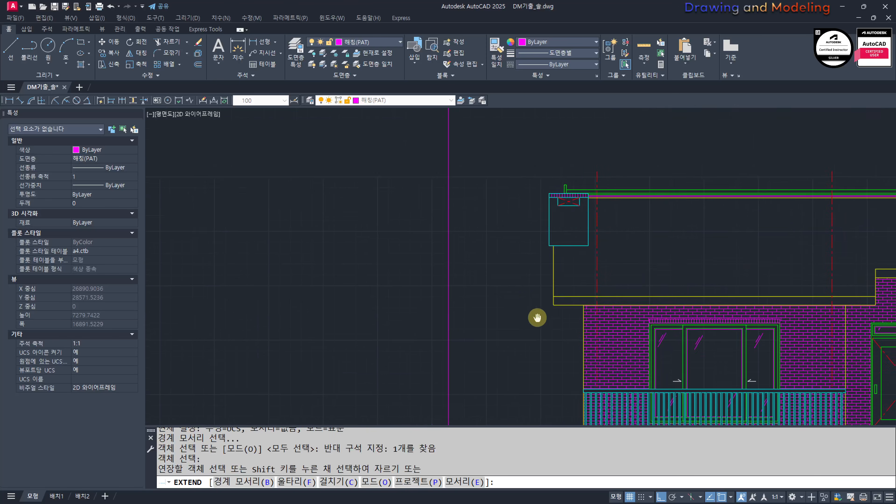
scroll(547, 253, "up", 5)
left_click(579, 192)
left_click(548, 198)
scroll(568, 235, "up", 8)
key("Escape")
key("Escape")
Step: Trim the chimney's bottom line between its left edge and the yellow roof edge
type("tr")
key("space")
left_click(593, 185)
left_click(579, 228)
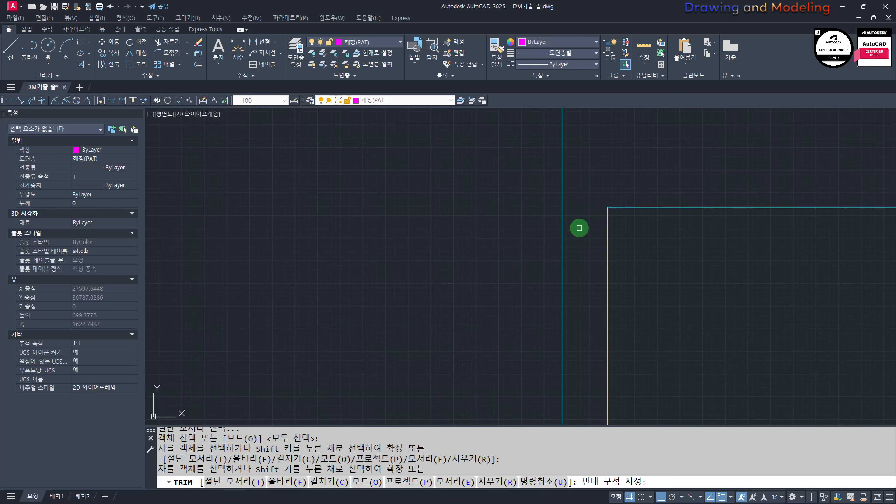
key("Escape")
key("Escape")
scroll(578, 244, "down", 13)
middle_click_drag(597, 281, 564, 233)
middle_click_drag(546, 291, 566, 305)
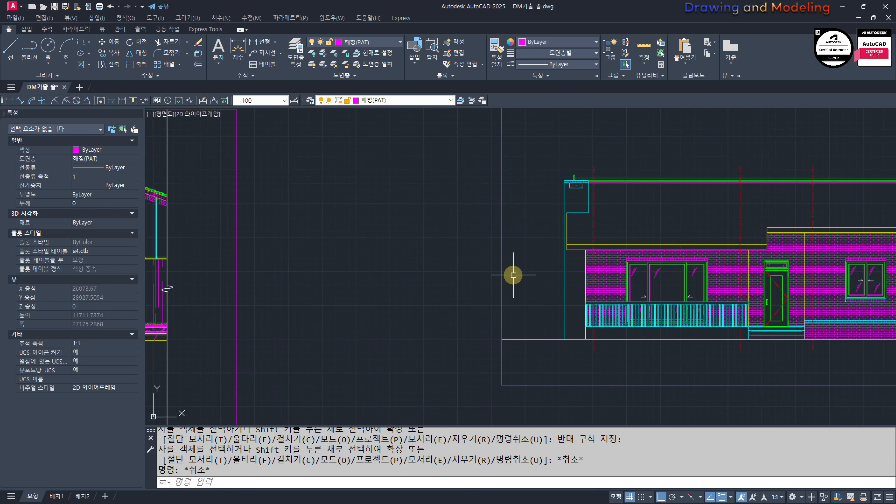
Step: Hatch the enclosed chimney area at the end of the front elevation
type("h")
key("Return")
left_click(568, 264)
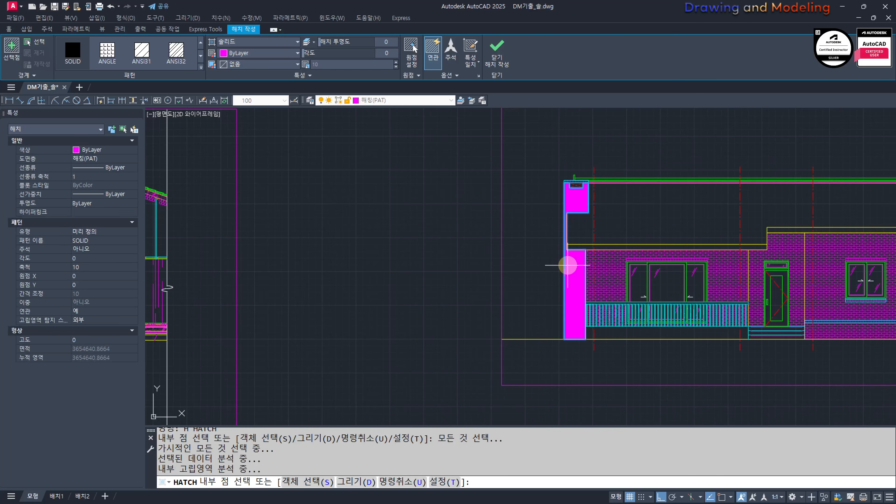
key("Escape")
Step: Match the chimney hatch's properties to the brick hatch of the neighbouring wall
scroll(614, 283, "up", 2)
type("mm")
key("Return")
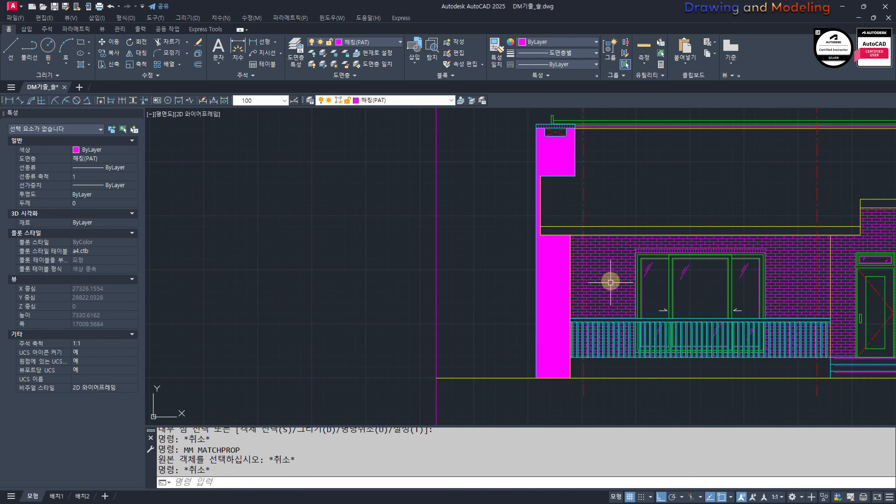
left_click(578, 274)
key("Escape")
key("Escape")
scroll(466, 270, "down", 3)
middle_click_drag(466, 271, 476, 293)
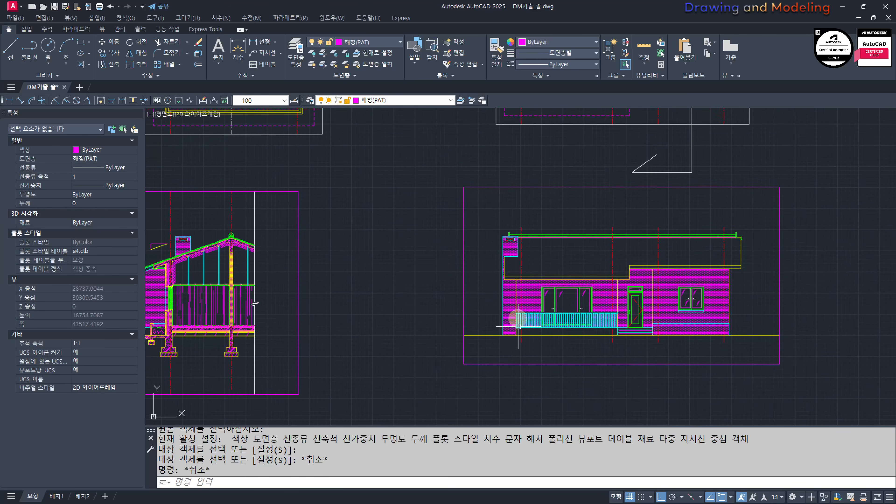
scroll(480, 246, "up", 2)
middle_click_drag(555, 288, 497, 261)
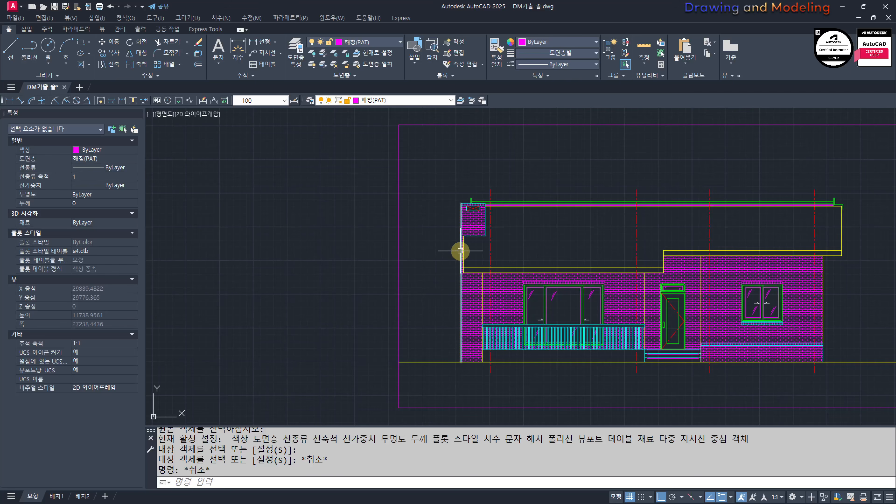
middle_click_drag(599, 263, 593, 272)
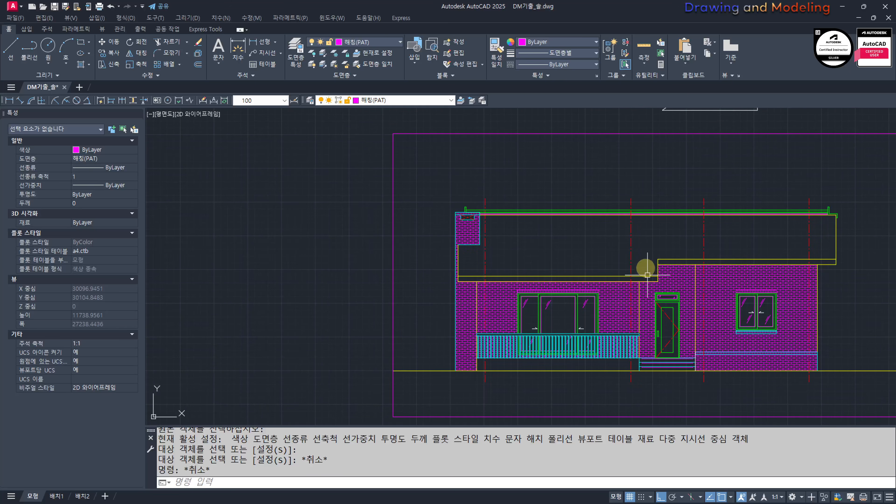
key("Escape")
key("Escape")
type("FF")
key("space")
left_click(633, 235)
key("Escape")
key("Escape")
key("space")
type("FF")
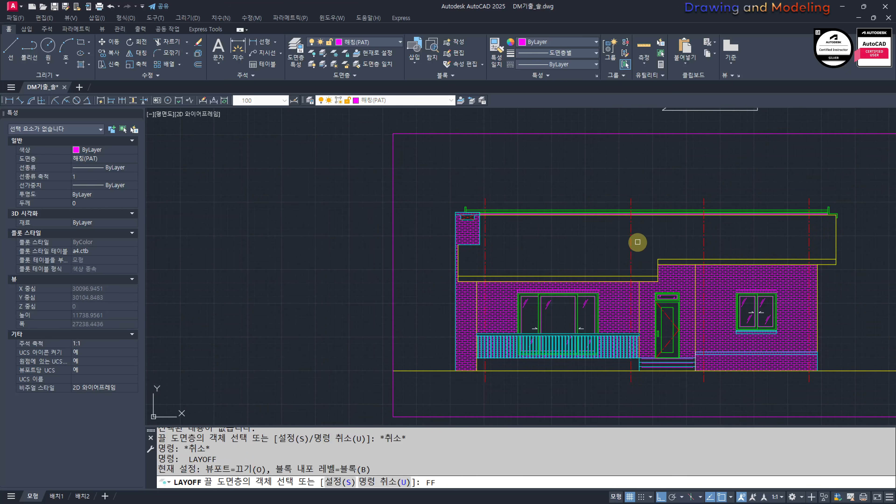
key("Escape")
key("Escape")
Step: Turn off the centre-line layer 중심선(CEN) by picking a red centre line in the front elevation
type("FF")
key("space")
left_click(631, 244)
key("Escape")
key("Escape")
middle_click_drag(620, 246, 588, 282)
Step: Hatch the roof surface of the front elevation between the ridge and the eave fascia
type("H")
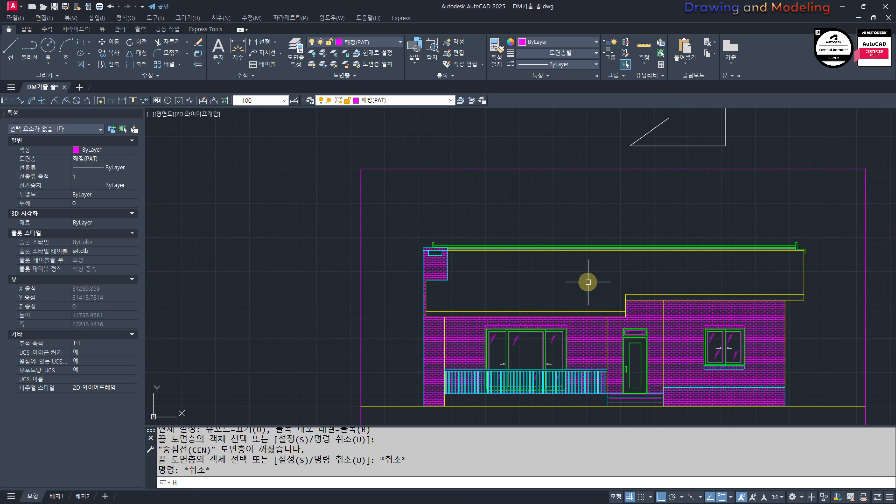
key("space")
left_click(588, 277)
key("space")
key("Escape")
Step: Change the roof hatch to a user-defined pattern with 300 mm spacing and a 90° angle
left_click(586, 278)
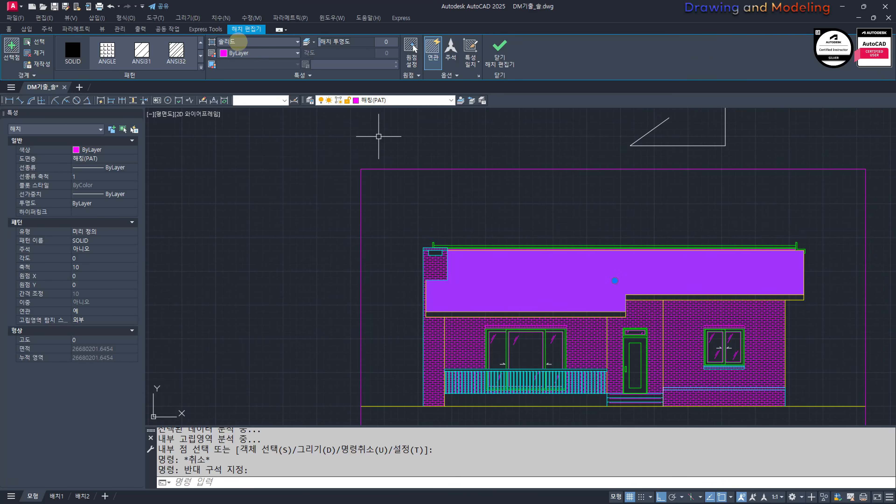
left_click(235, 82)
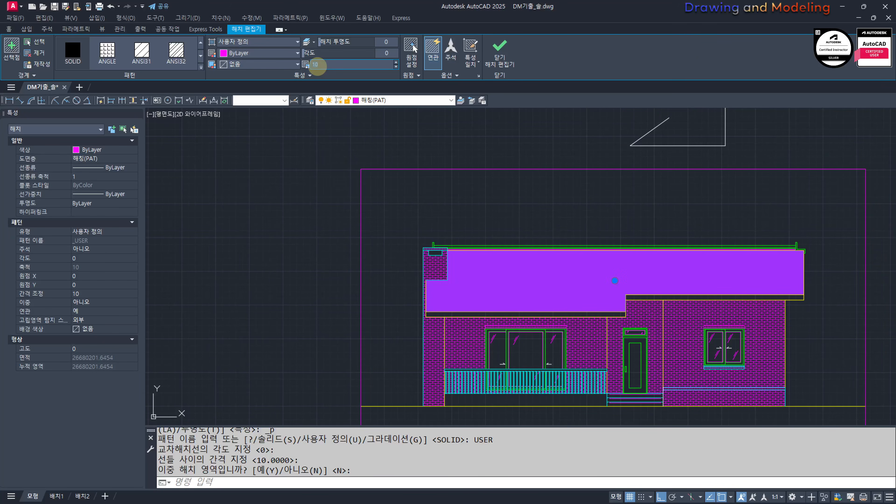
key("Return")
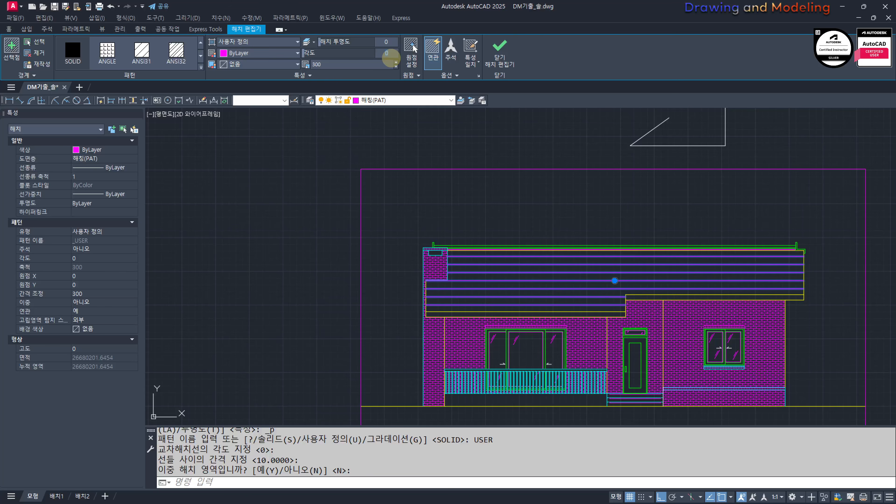
left_click(391, 58)
type("90")
key("Return")
Step: Set the roof hatch's origin at the corner where the eave steps above the front door
left_click(414, 48)
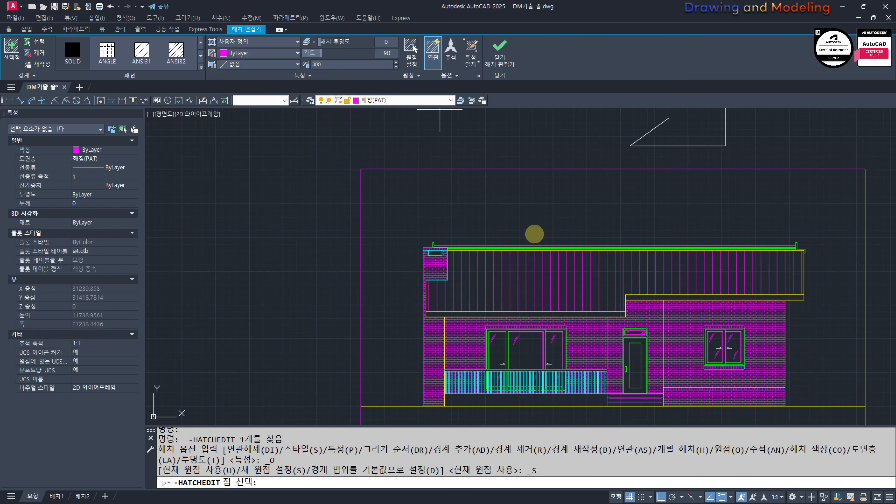
scroll(630, 293, "up", 5)
left_click(624, 300)
key("Return")
scroll(574, 274, "down", 5)
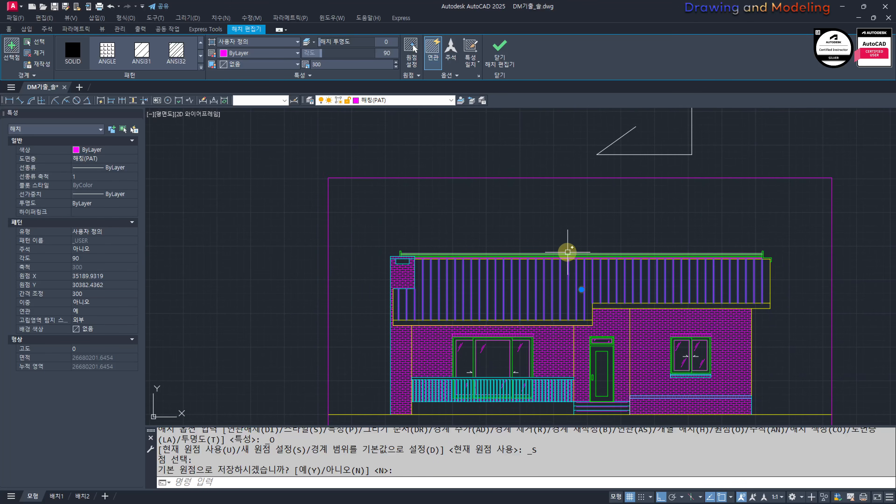
scroll(569, 255, "up", 2)
scroll(568, 259, "down", 2)
key("Escape")
key("Escape")
Step: Add the narrow strip under the ridge to the roof hatch's boundary
left_click(574, 286)
left_click(524, 300)
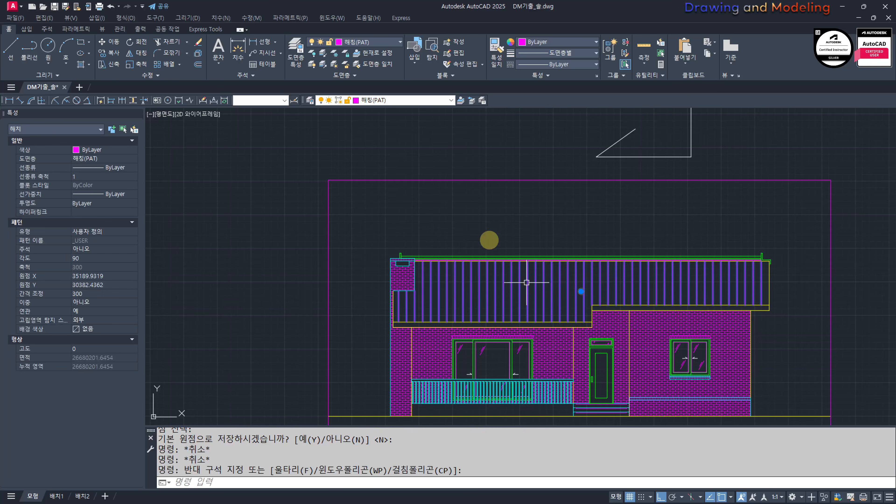
left_click(11, 46)
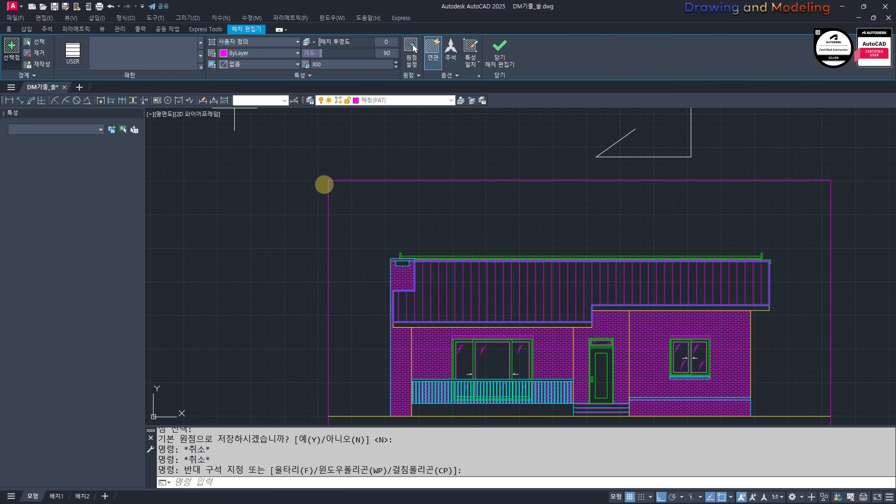
left_click(582, 256)
key("Escape")
key("Escape")
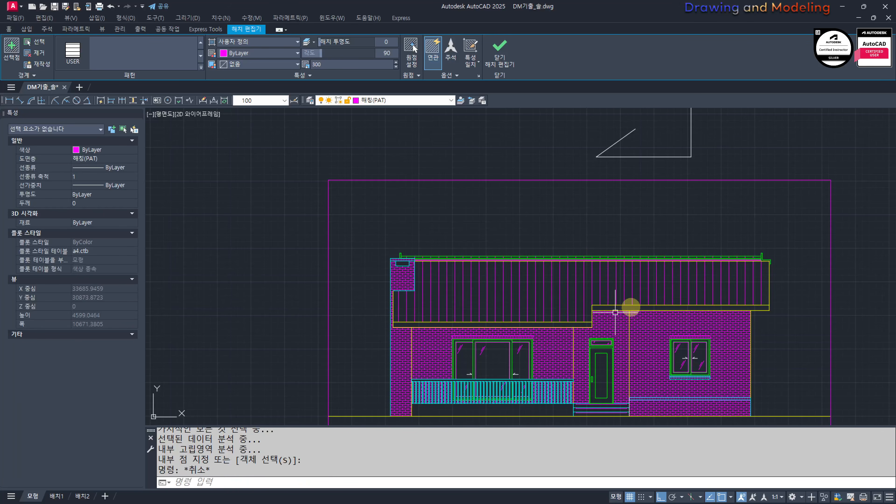
Step: Copy the roof hatch 50 mm horizontally toward the chimney to double its vertical lines
left_click(596, 285)
type("cc")
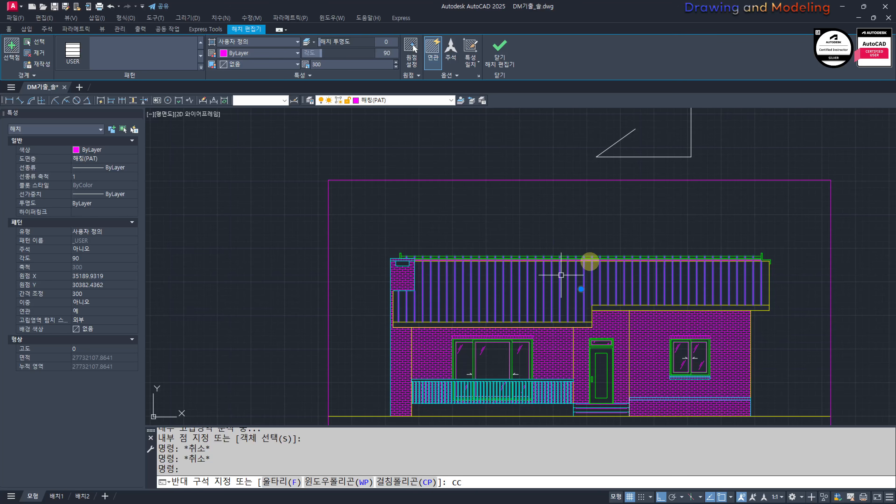
key("Escape")
type("cc")
key("Return")
left_click(603, 213)
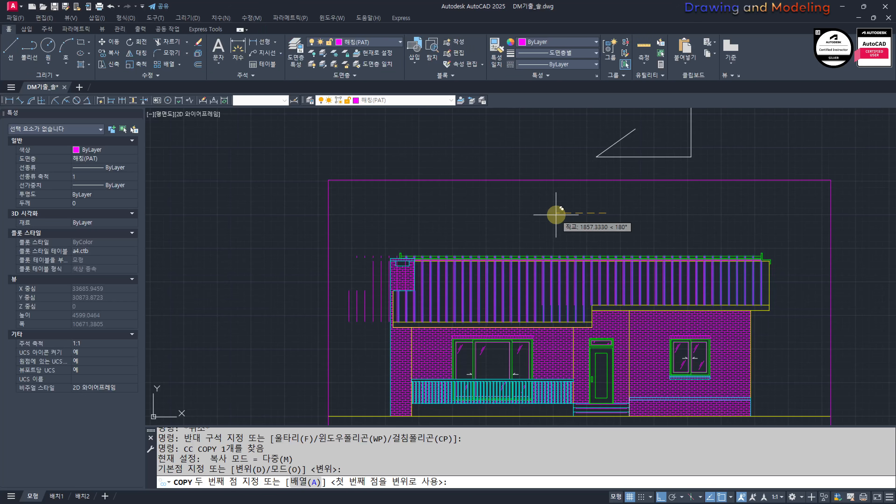
key("space")
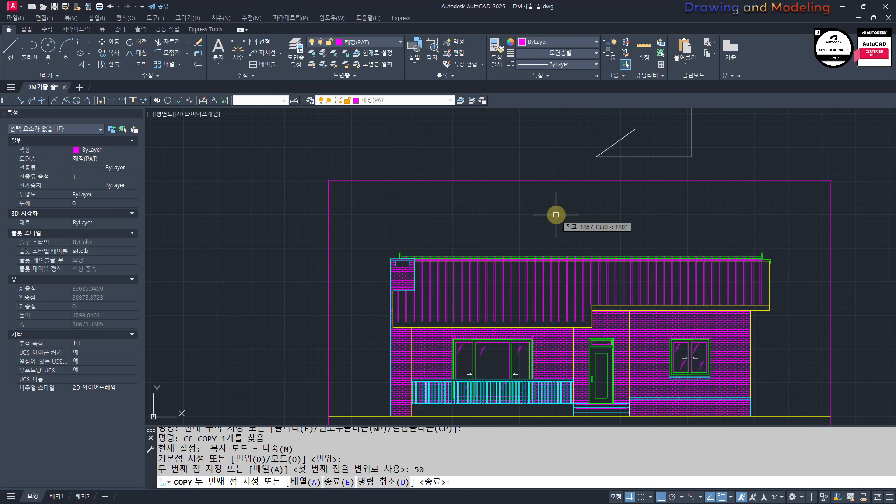
key("Escape")
key("Escape")
key("Escape")
Step: Turn all layers back on
mouse_move(741, 320)
middle_mouse_down()
mouse_move(695, 342)
mouse_move(731, 331)
middle_mouse_up()
scroll(529, 275, "down", 8)
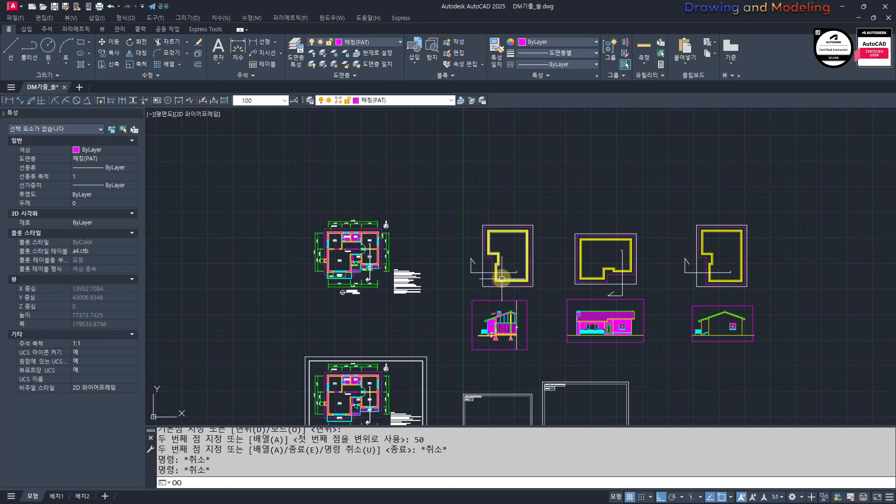
type("oo")
key("Return")
Step: Dimension the distances from the ridge line to the upper and lower wall centrelines on the front elevation's roof plan
scroll(646, 246, "up", 6)
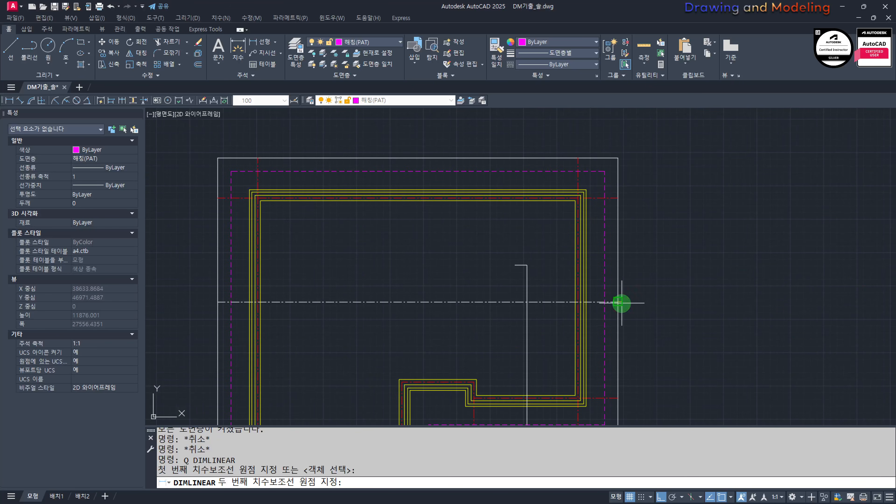
left_click(618, 199)
left_click(709, 220)
key("Escape")
key("Escape")
middle_click_drag(618, 368, 650, 309)
key("space")
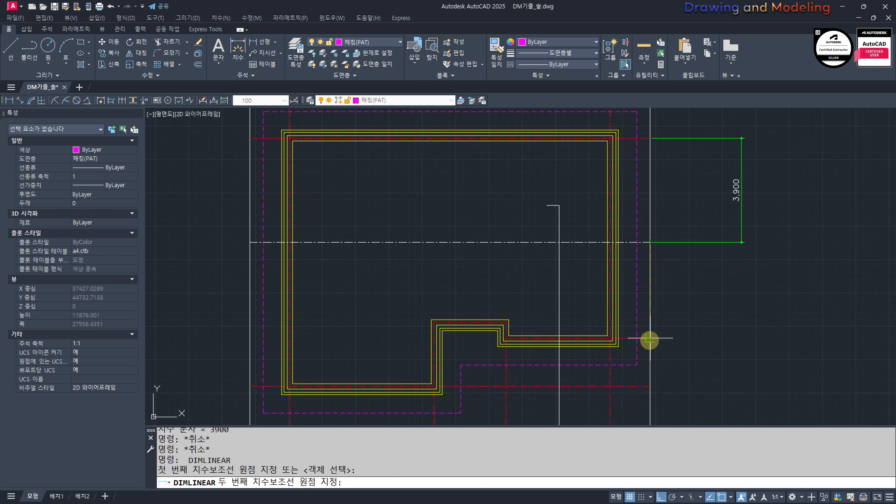
left_click(650, 340)
left_click(737, 322)
key("Escape")
key("Escape")
Step: Erase both dimensions beside the roof plan
middle_click_drag(754, 262, 737, 306)
left_click(741, 307)
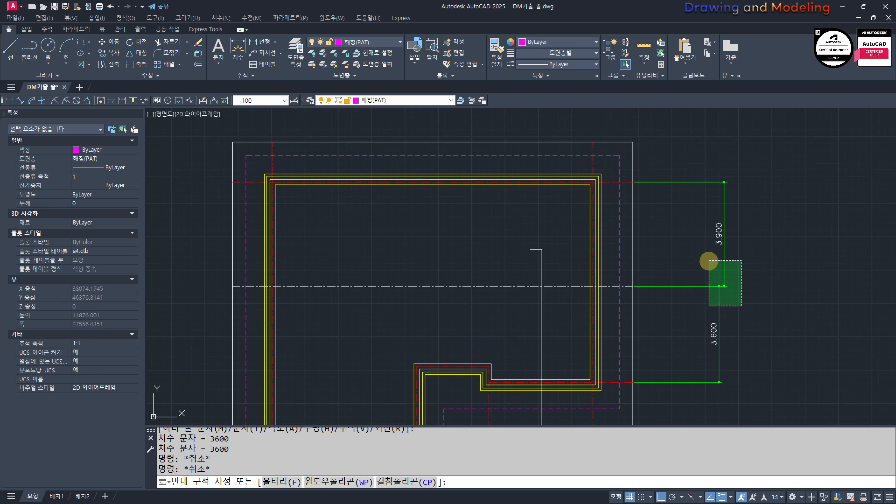
left_click(708, 260)
type("e")
key("Escape")
key("Escape")
Step: Draw a vertical guide line from the rear eave line of the section's roof plan down past the section
middle_click_drag(613, 392, 632, 364)
scroll(635, 335, "down", 6)
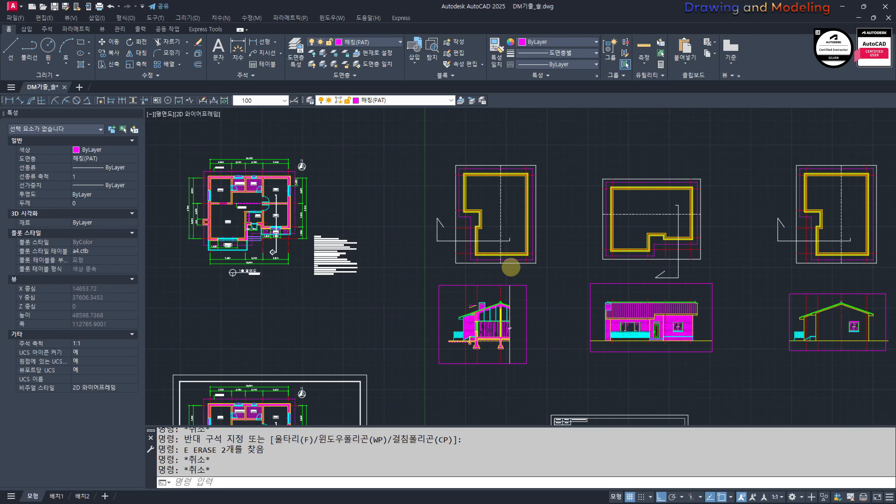
scroll(511, 267, "up", 5)
left_click(588, 215)
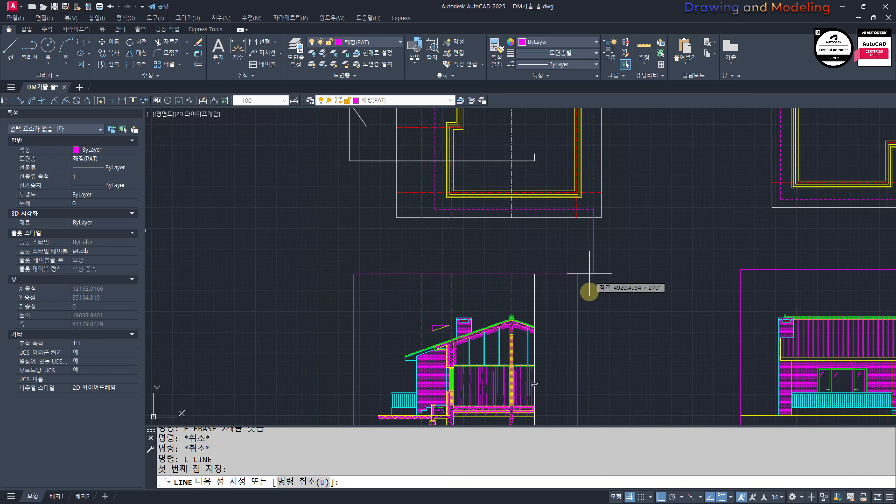
scroll(650, 370, "up", 2)
key("Escape")
key("Escape")
scroll(638, 253, "up", 4)
Step: Extend the section's yellow rear roof slope line to the vertical guide line
type("ex")
left_click(637, 253)
left_click(600, 261)
key("space")
scroll(421, 299, "up", 6)
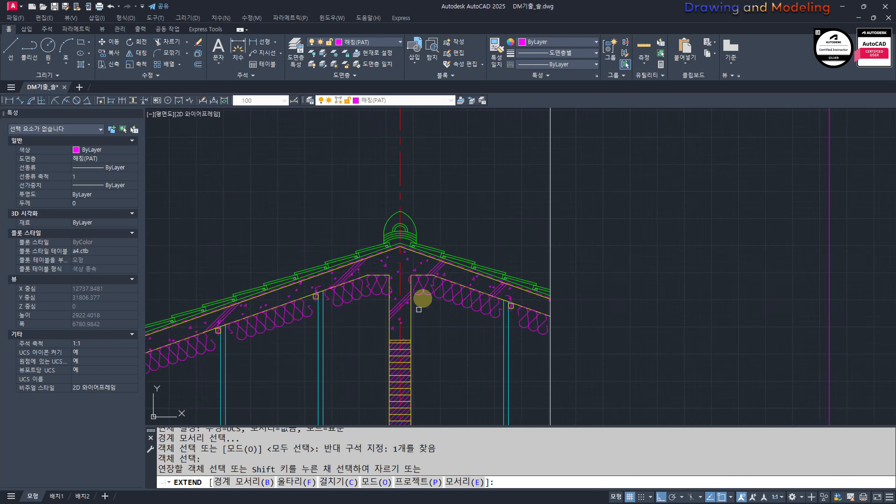
double_click(657, 272)
scroll(521, 250, "down", 6)
key("Escape")
key("Escape")
Step: Place a horizontal construction line through the intersection of the extended roof slope and the vertical guide line
middle_click_drag(569, 285, 458, 292)
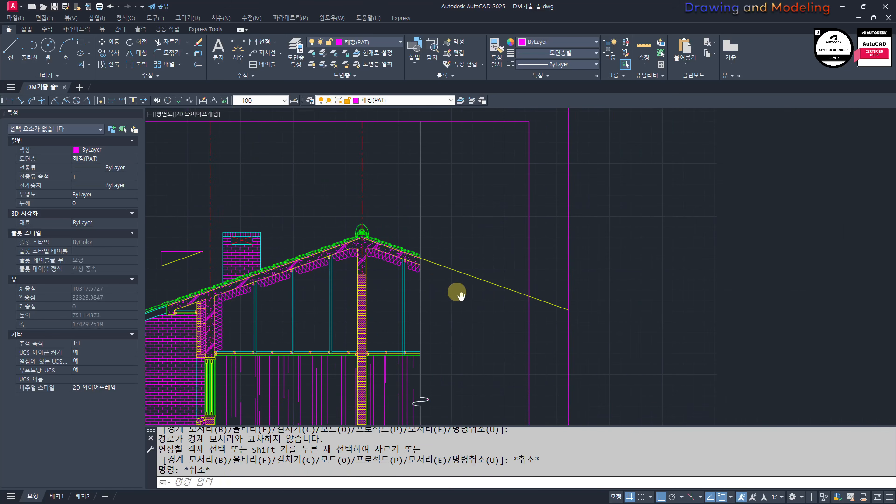
middle_click_drag(563, 311, 560, 312)
type("xl")
key("space")
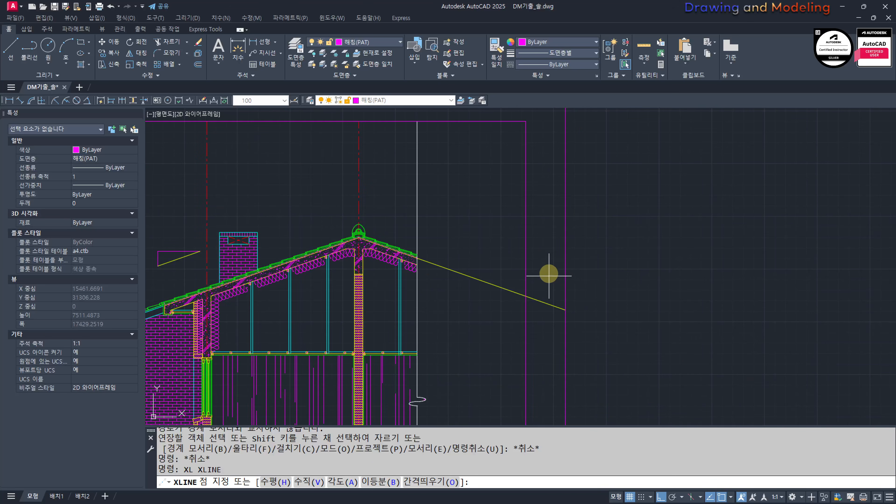
type("h")
key("space")
left_click(565, 310)
key("Escape")
key("Escape")
Step: Erase the vertical guide line and trim the extended roof slope back to the section's cut line
left_click(575, 268)
left_click(542, 282)
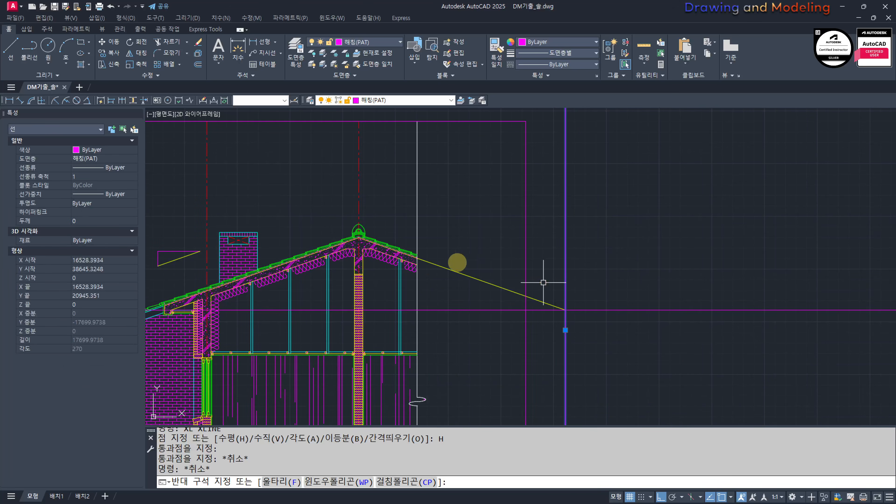
scroll(392, 249, "up", 6)
type("e tr")
left_click(521, 199)
left_click(489, 215)
left_click(618, 288)
left_click(505, 305)
key("Escape")
key("Escape")
scroll(543, 327, "down", 6)
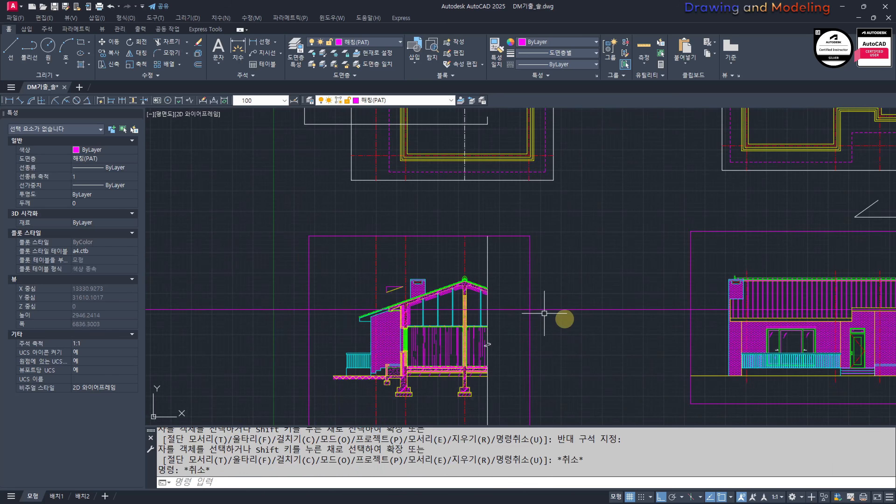
Step: Offset the horizontal construction line 200 mm downward across the front elevation
middle_click_drag(856, 338, 536, 315)
type("o")
key("space")
type("200")
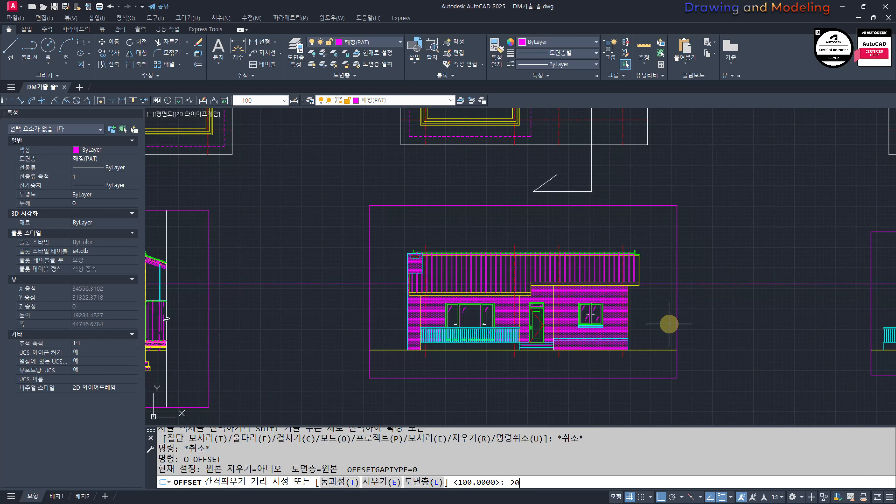
key("space")
left_click(701, 283)
left_click(712, 316)
key("Escape")
key("Escape")
Step: Erase the original horizontal construction line above the offset one
scroll(650, 286, "up", 8)
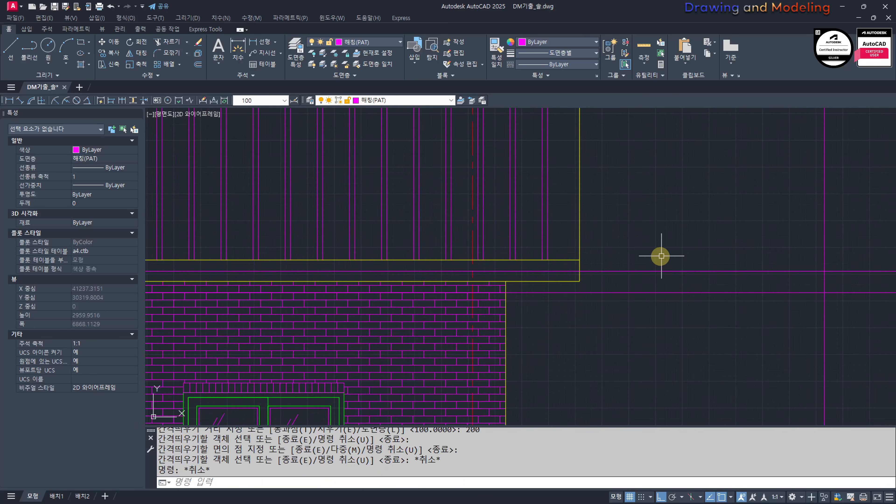
left_click(649, 280)
left_click(622, 248)
type("e")
Step: Draw a vertical line from the lower corner of the front elevation's roof edge down to the horizontal construction line
middle_click_drag(562, 302, 601, 305)
scroll(600, 304, "up", 2)
type("l")
left_click(635, 274)
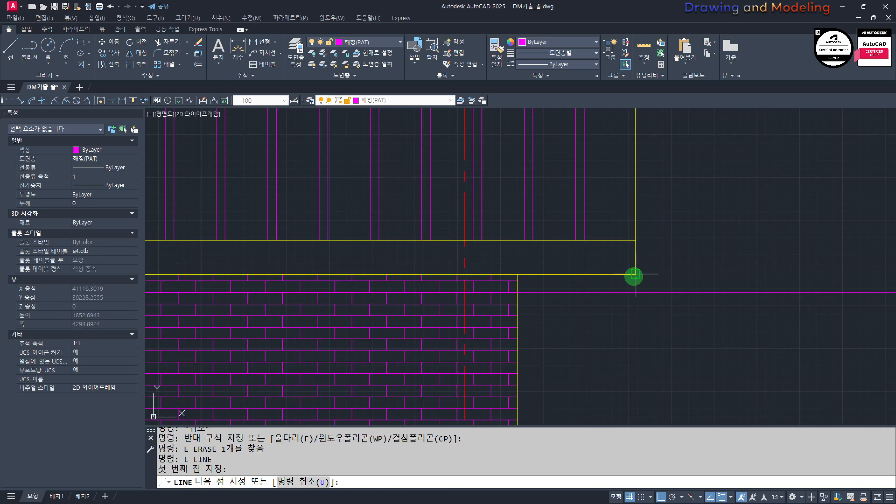
key("Escape")
key("Escape")
Step: Trim the horizontal construction line back to the short vertical line below the front elevation's roof corner
scroll(558, 298, "up", 2)
type("tr")
left_click(503, 299)
left_click(483, 300)
key("space")
left_click(463, 289)
left_click(457, 285)
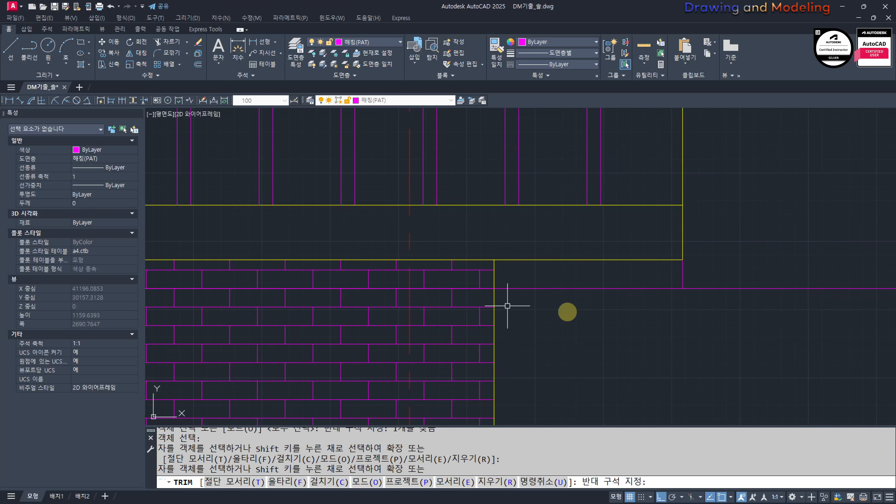
type("r")
left_click(664, 323)
left_click(618, 303)
key("space")
left_click(685, 297)
left_click(663, 321)
key("Escape")
key("Escape")
scroll(437, 305, "up", 5)
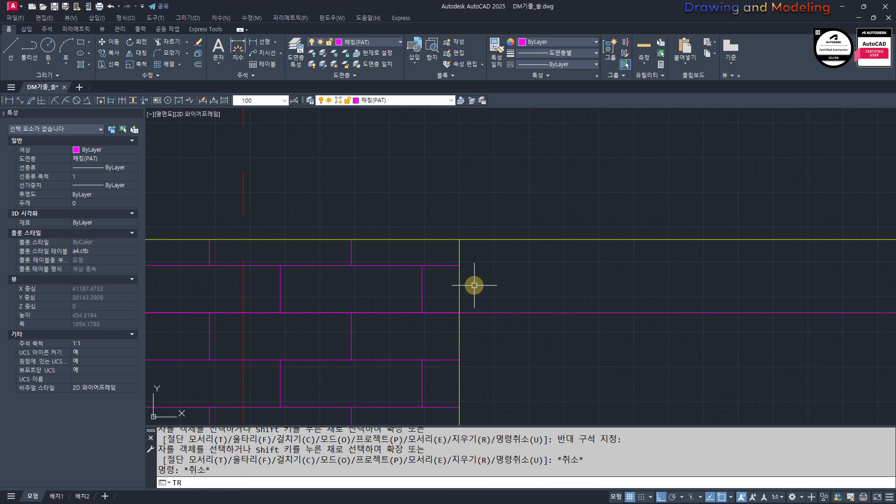
left_click(387, 278)
left_click(390, 336)
key("ctrl+z")
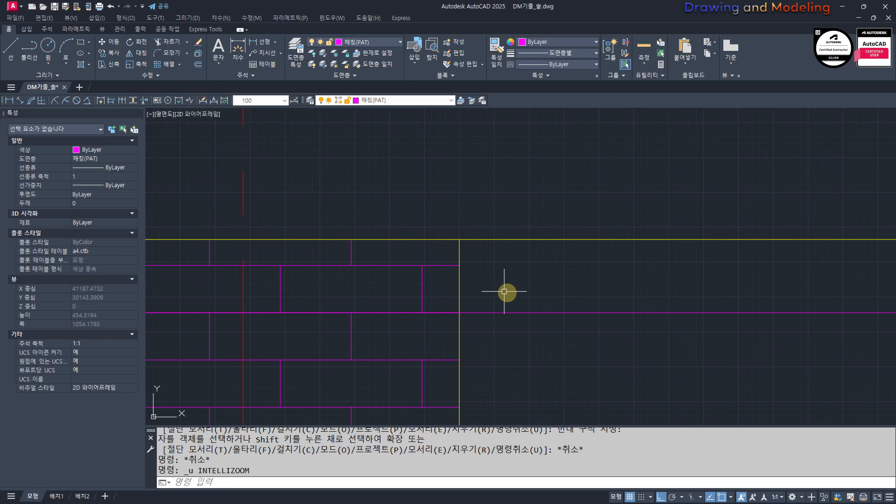
Step: Trim the horizontal construction line at the front elevation's outer wall edge, removing the portion crossing the building
key("space")
left_click(472, 312)
scroll(566, 339, "down", 9)
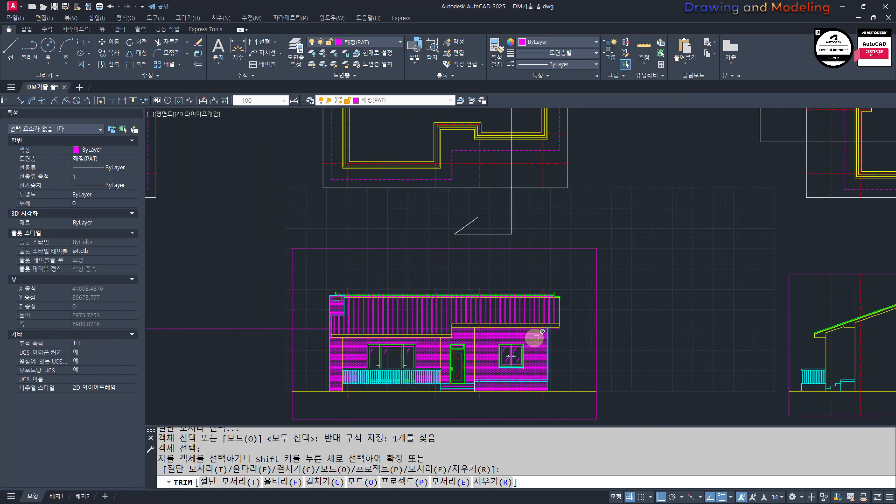
middle_click_drag(325, 327, 410, 311)
left_click(423, 298)
left_click(398, 338)
key("Escape")
key("Escape")
Step: Match the vertical and horizontal lines under the roof overhang to the properties of the green roof line
scroll(640, 314, "up", 9)
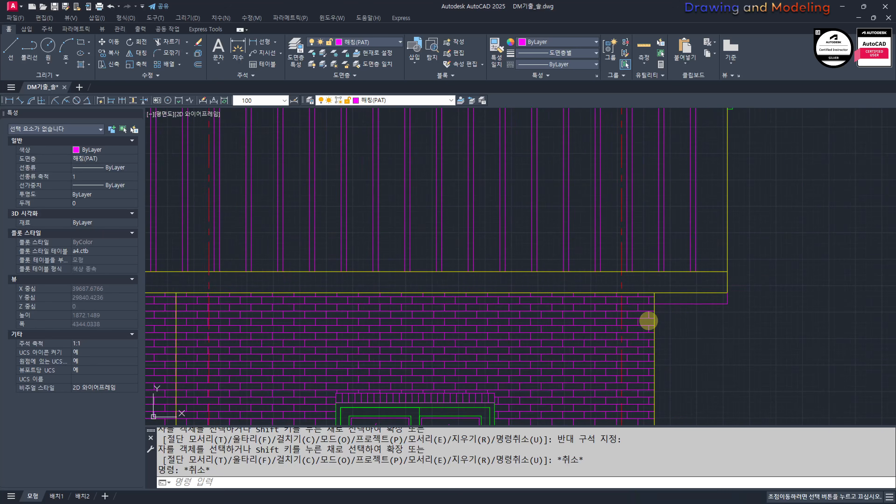
scroll(657, 311, "down", 3)
type("mm")
key("space")
left_click(633, 243)
scroll(628, 292, "up", 8)
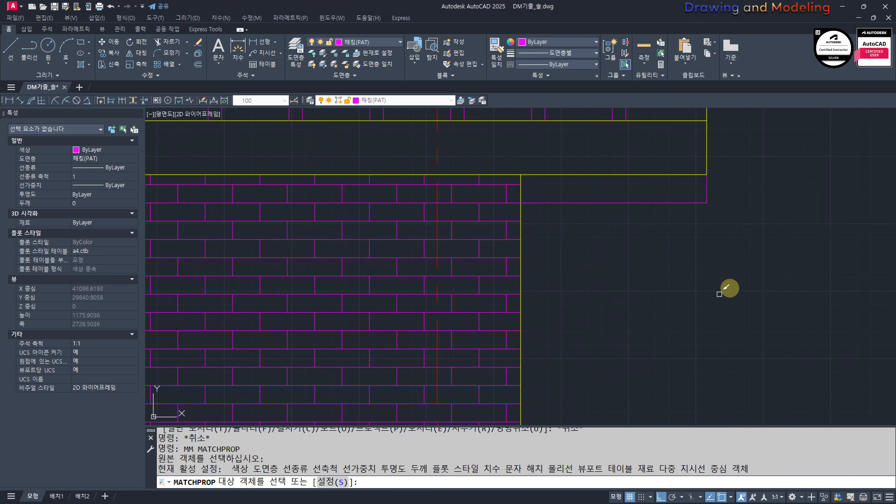
left_click(681, 190)
key("Escape")
key("Escape")
scroll(616, 279, "down", 3)
middle_click_drag(626, 282, 628, 337)
type("h")
key("space")
scroll(623, 312, "up", 2)
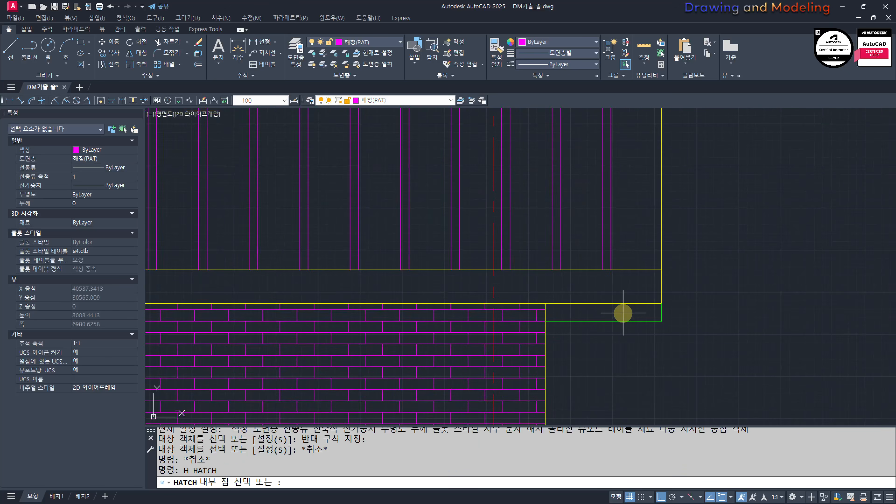
key("Escape")
key("Escape")
Step: Offset the short vertical line under the roof corner 150 mm inward toward the wall
type("o")
key("space")
type("150")
key("Return")
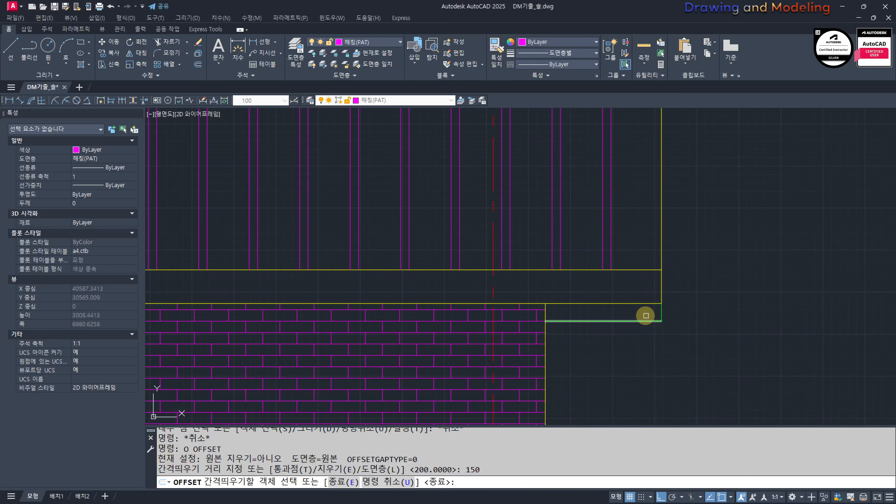
scroll(646, 315, "up", 6)
left_click(676, 311)
left_click(682, 309)
left_click(557, 317)
key("Escape")
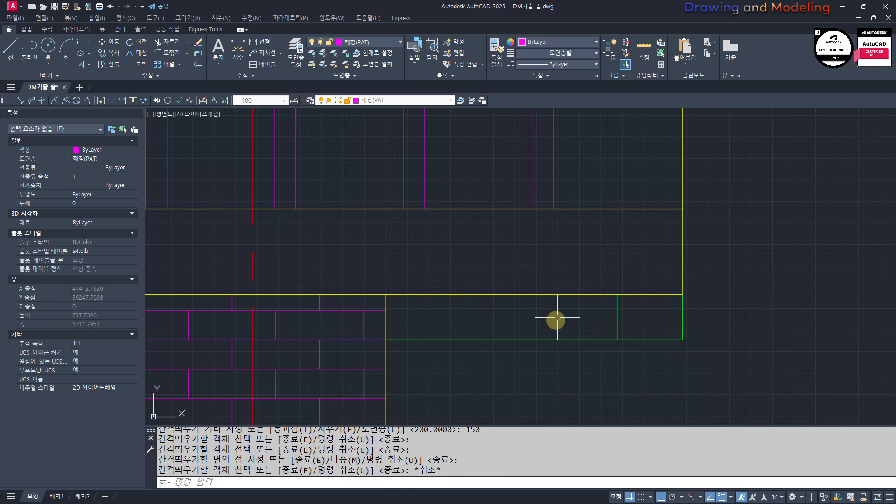
Step: Offset the lower horizontal line of the roof overhang 50 mm upward
scroll(557, 317, "down", 2)
type("o")
key("space")
type("50")
key("Return")
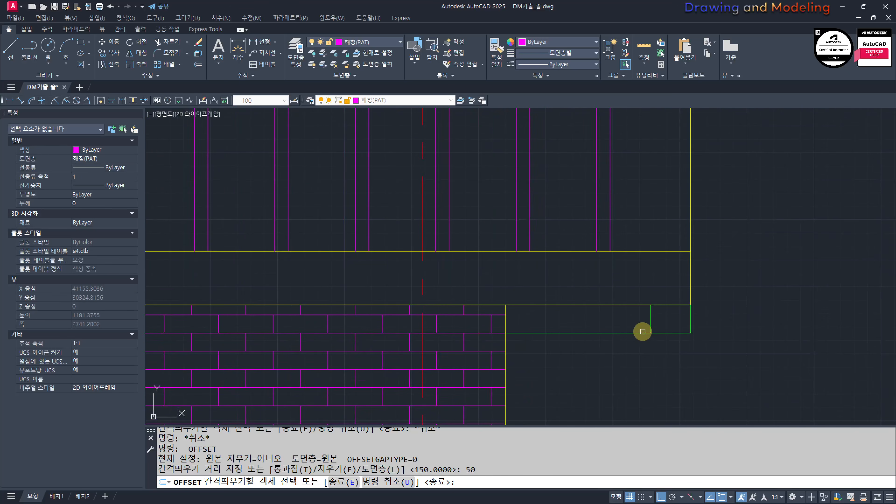
left_click(643, 333)
left_click(636, 320)
key("Escape")
key("Escape")
Step: Trim the upper offset line of the roof overhang back to the inner vertical line
scroll(646, 319, "up", 6)
type("tr")
left_click(706, 347)
left_click(635, 304)
key("space")
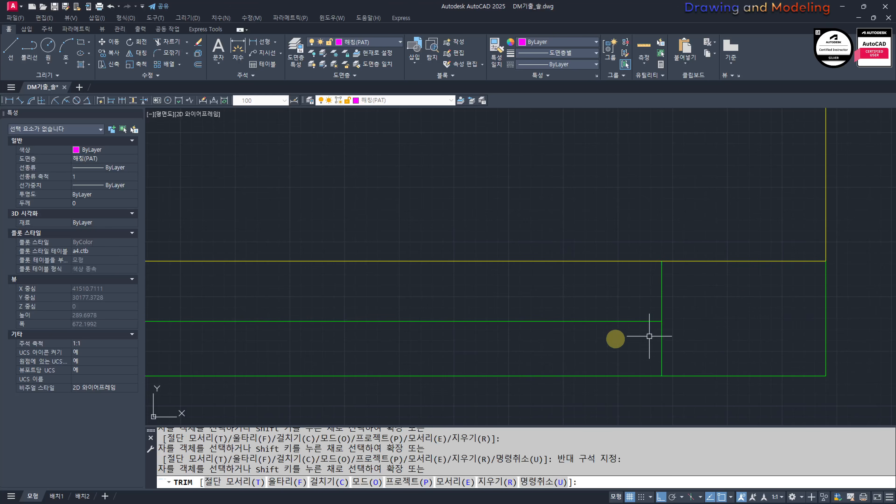
key("Escape")
Step: Review the front elevation's roof and eave alongside the section, side elevation and plan outlines
scroll(652, 356, "down", 8)
scroll(562, 337, "down", 5)
scroll(510, 290, "up", 4)
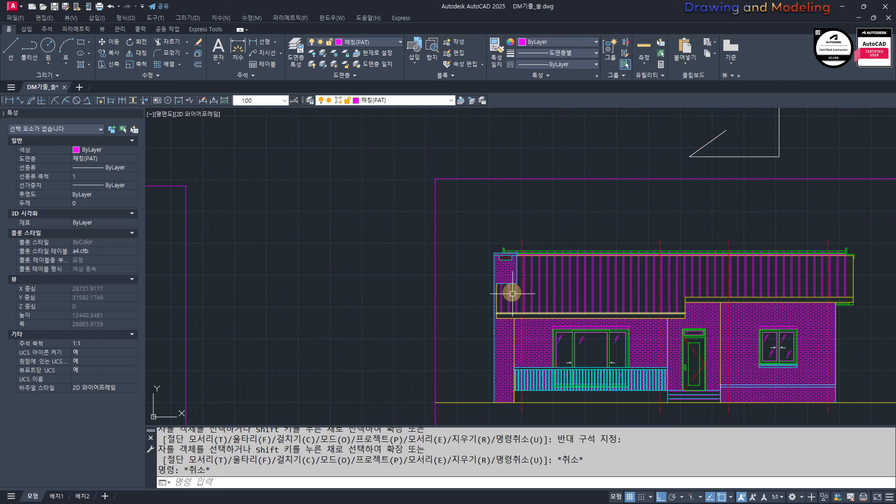
scroll(505, 290, "down", 1)
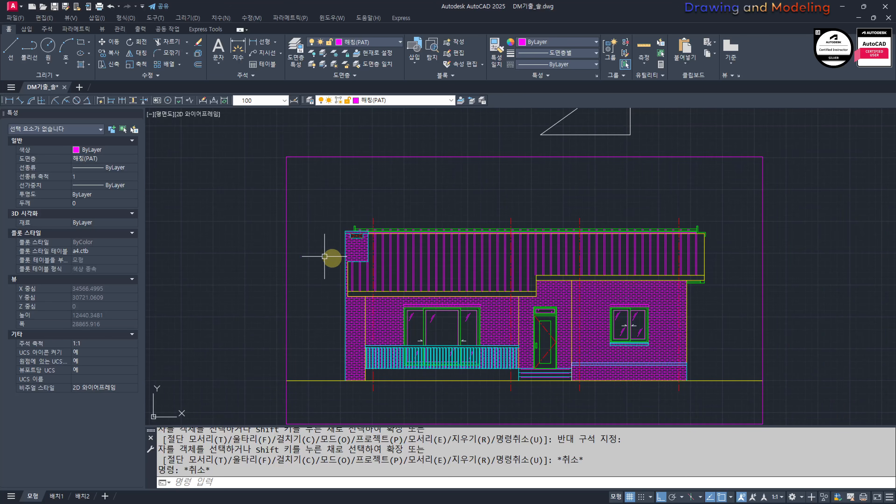
scroll(576, 246, "down", 5)
middle_click_drag(577, 246, 575, 300)
scroll(480, 294, "up", 4)
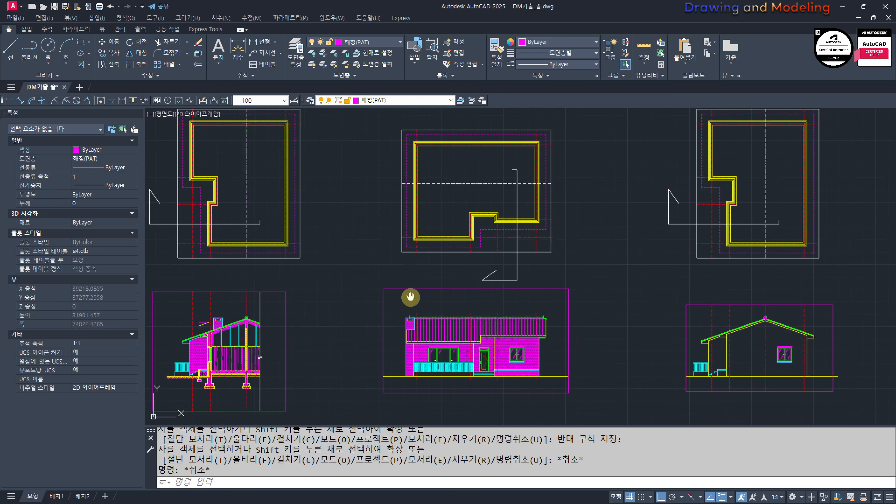
middle_click_drag(410, 296, 459, 294)
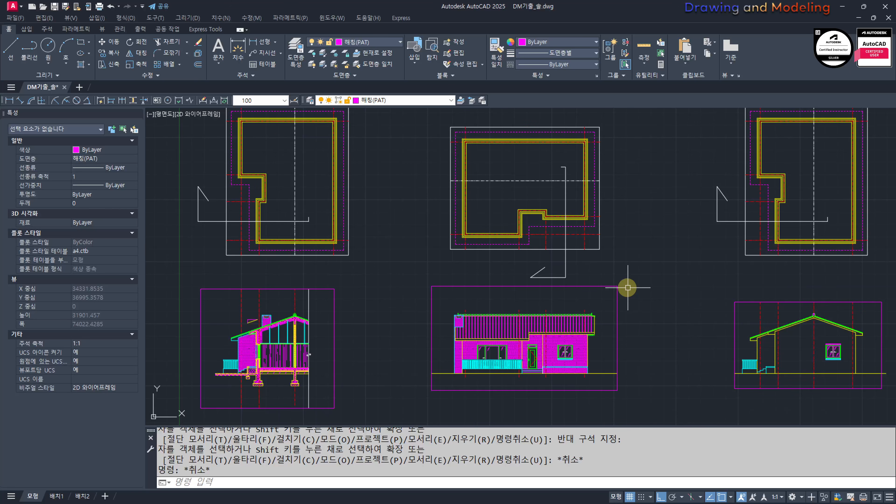
scroll(570, 310, "down", 5)
scroll(580, 344, "up", 2)
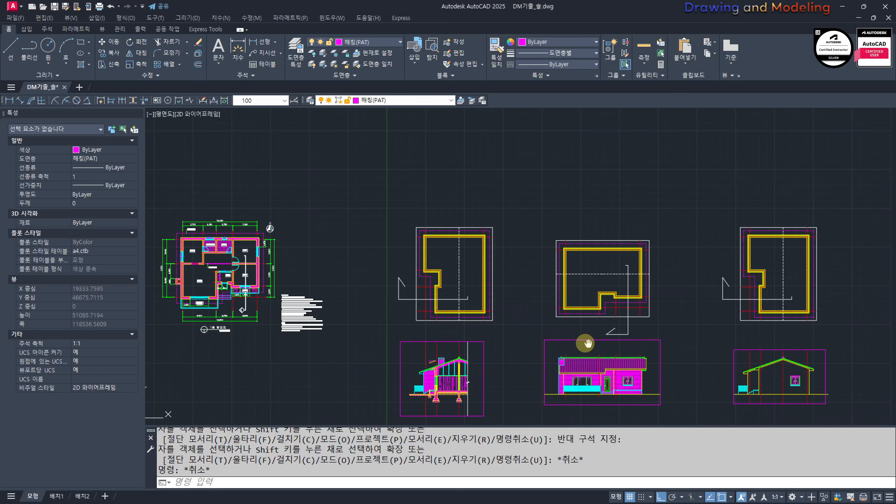
mouse_move(580, 344)
middle_mouse_down()
mouse_move(592, 336)
mouse_move(571, 305)
middle_mouse_up()
scroll(500, 344, "up", 2)
mouse_move(500, 344)
middle_mouse_down()
mouse_move(436, 324)
mouse_move(369, 330)
mouse_move(395, 342)
middle_mouse_up()
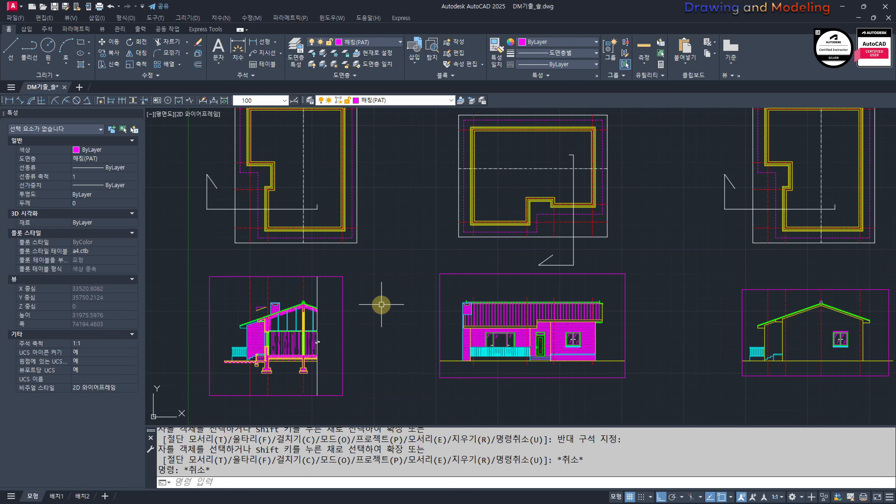
middle_click_drag(382, 301, 371, 316)
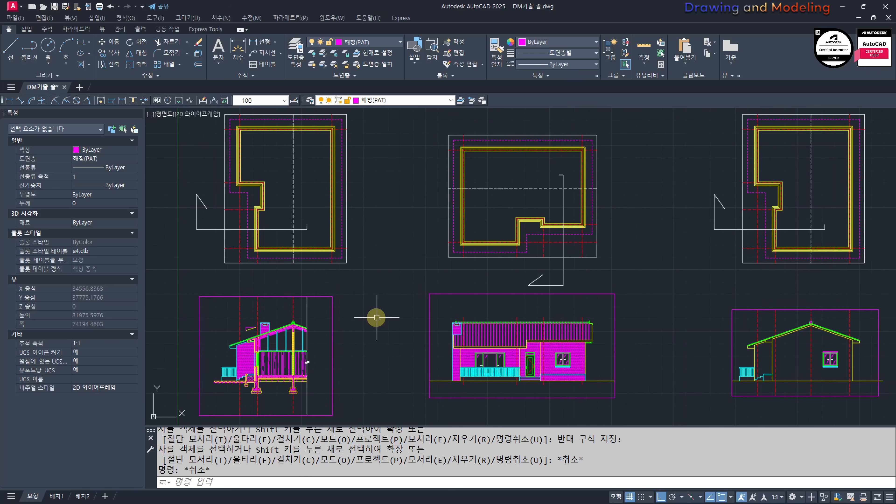